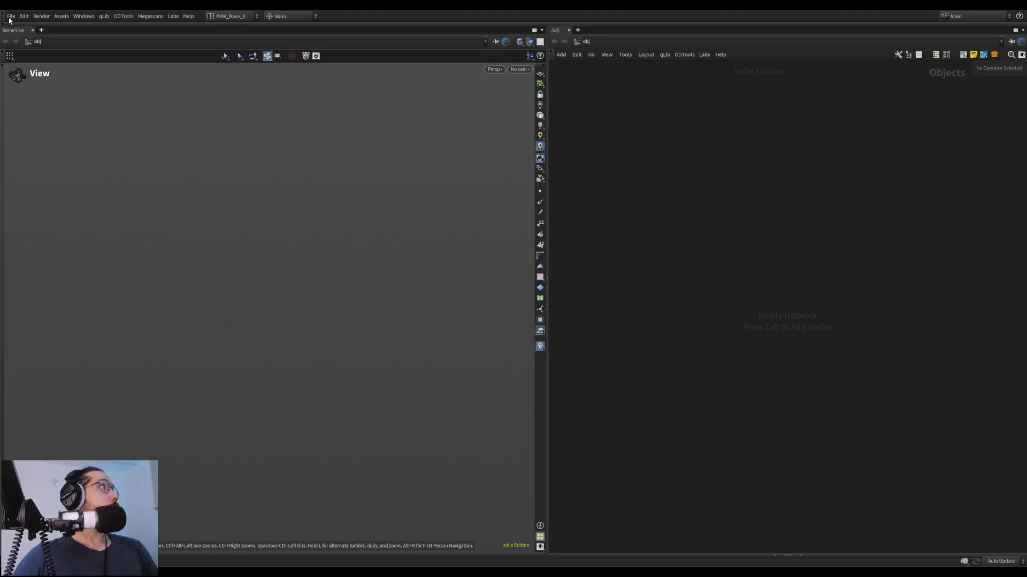
# Open the most recent robot modeling scene
pyautogui.click(12, 16)
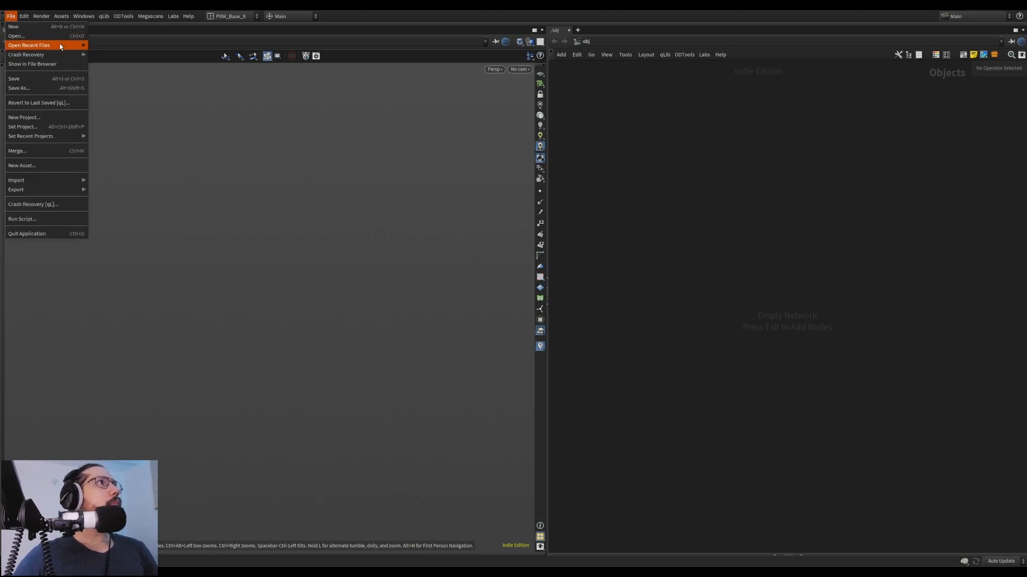
pyautogui.moveTo(64, 45)
pyautogui.click(319, 45)
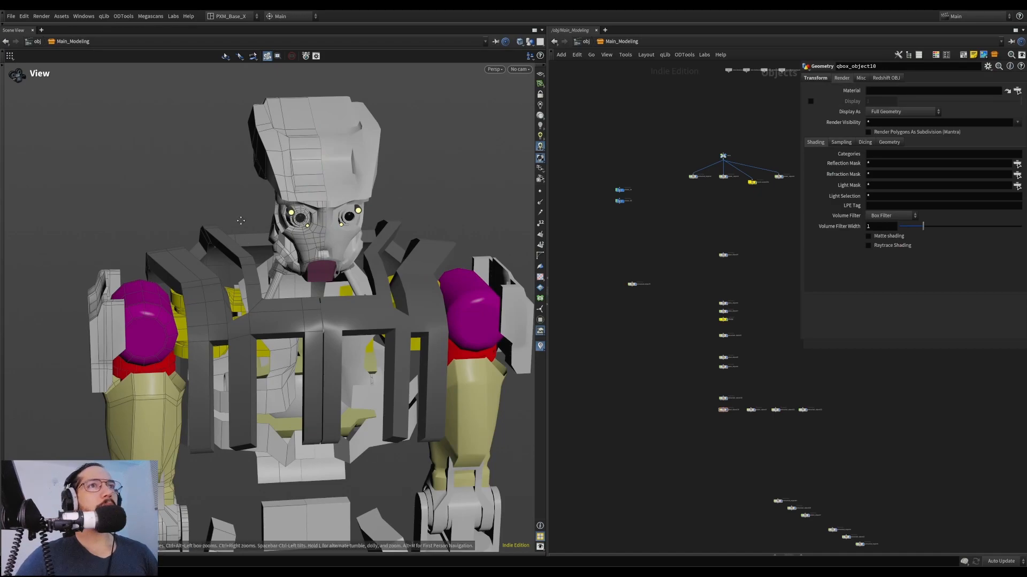
# Widen the scene view and shrink the parameter pane that overlaps the node network
pyautogui.moveTo(243, 234); pyautogui.dragTo(286, 217)
pyautogui.moveTo(549, 141); pyautogui.dragTo(574, 140)
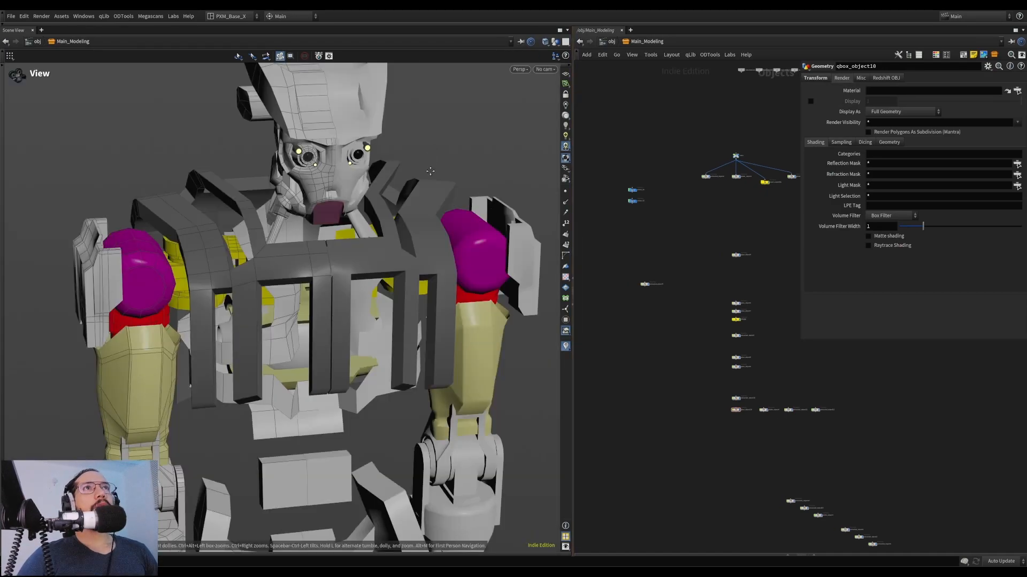
pyautogui.moveTo(398, 235); pyautogui.dragTo(408, 202)
pyautogui.moveTo(802, 340); pyautogui.dragTo(854, 266)
pyautogui.moveTo(829, 327); pyautogui.dragTo(769, 219, button='middle')
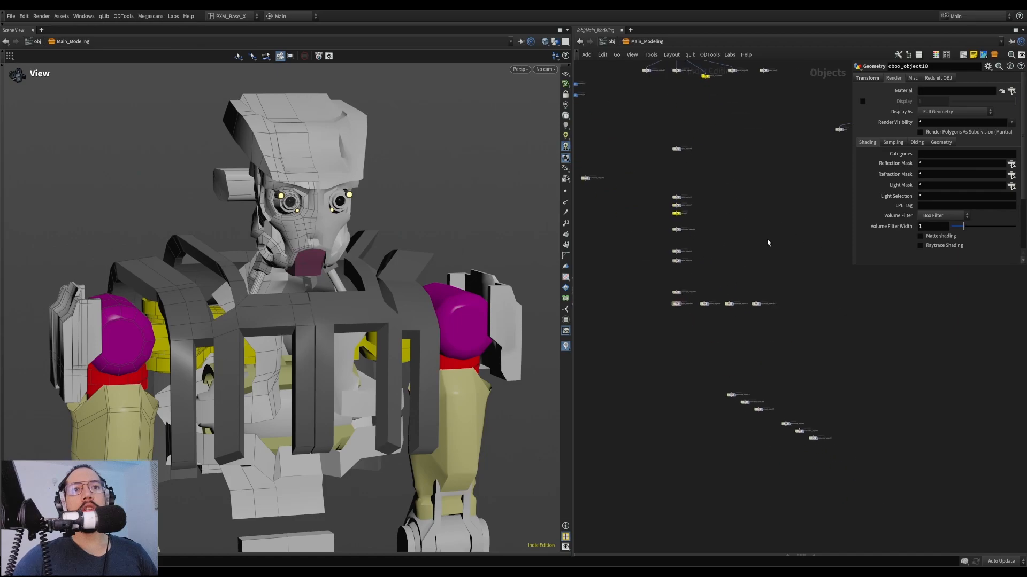
# Align the six staggered object nodes at the bottom of the network into one evenly spaced horizontal row
pyautogui.moveTo(871, 369); pyautogui.dragTo(687, 449)
pyautogui.scroll(4, 684, 402)
pyautogui.hotkey('shift', 'l')
pyautogui.moveTo(682, 293); pyautogui.dragTo(663, 370, button='middle')
pyautogui.moveTo(672, 414); pyautogui.dragTo(655, 409)
# Examine where the six selected objects sit on the robot, from the head and shoulder down to the torso
pyautogui.moveTo(229, 337); pyautogui.dragTo(271, 292, button='middle')
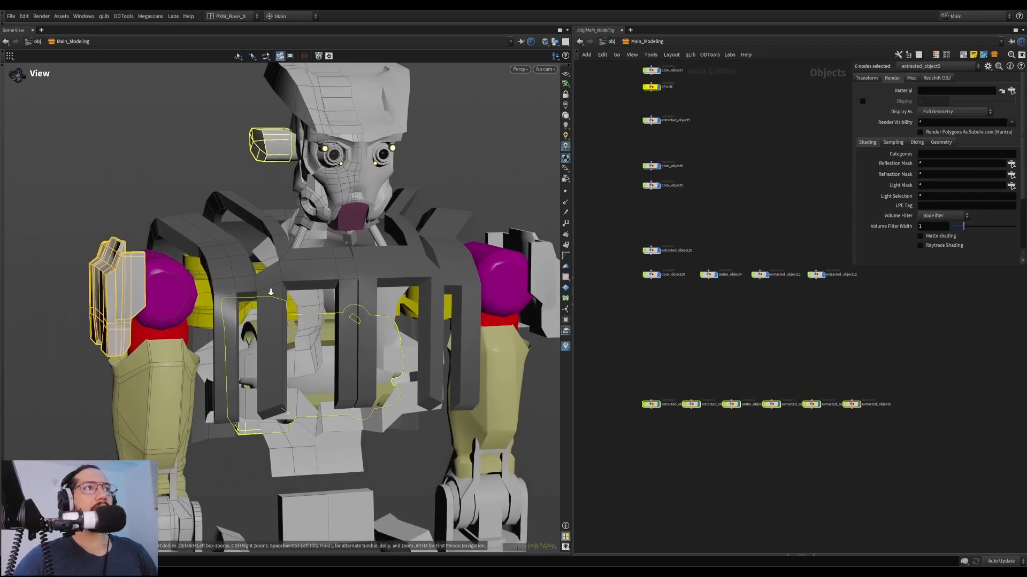
pyautogui.moveTo(271, 292); pyautogui.dragTo(444, 307, button='right')
pyautogui.moveTo(443, 308); pyautogui.dragTo(474, 339)
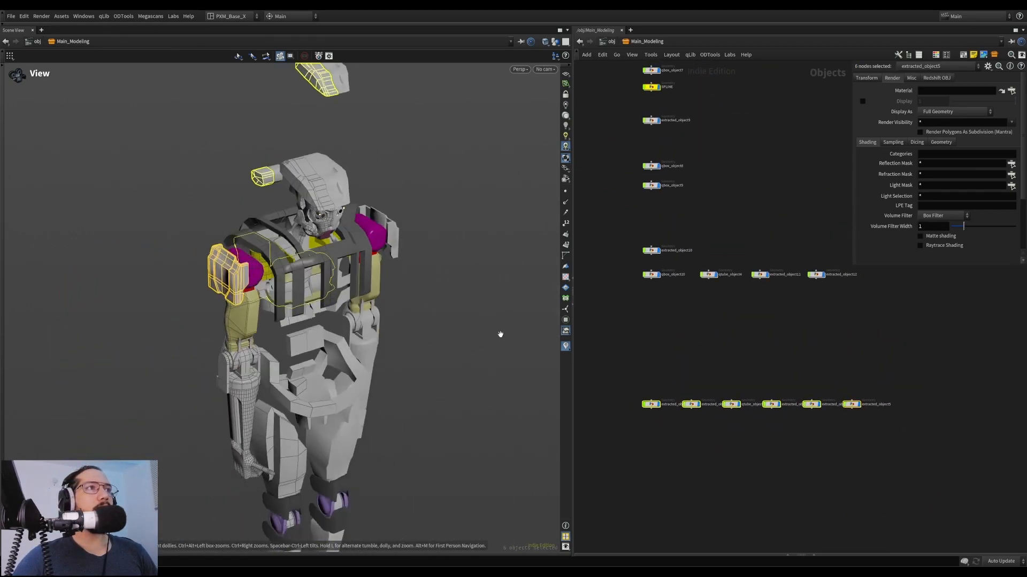
pyautogui.moveTo(382, 328); pyautogui.dragTo(382, 268, button='middle')
pyautogui.moveTo(382, 268); pyautogui.dragTo(358, 237)
pyautogui.hotkey('space', '5')
pyautogui.hotkey('space', '1')
pyautogui.moveTo(424, 234); pyautogui.dragTo(444, 246)
# Select only the extracted_object17 node and widen its parameter pane
pyautogui.moveTo(623, 356); pyautogui.dragTo(656, 424)
pyautogui.click(653, 426)
pyautogui.moveTo(467, 396); pyautogui.dragTo(476, 359, button='middle')
pyautogui.moveTo(475, 359); pyautogui.dragTo(374, 316)
pyautogui.moveTo(375, 316); pyautogui.dragTo(342, 241, button='middle')
pyautogui.moveTo(342, 241); pyautogui.dragTo(374, 218)
pyautogui.moveTo(324, 155); pyautogui.dragTo(335, 287, button='middle')
pyautogui.moveTo(336, 287); pyautogui.dragTo(310, 311)
pyautogui.moveTo(310, 310); pyautogui.dragTo(340, 358, button='right')
pyautogui.moveTo(339, 359); pyautogui.dragTo(299, 281, button='middle')
pyautogui.moveTo(300, 281); pyautogui.dragTo(318, 282)
pyautogui.moveTo(318, 283); pyautogui.dragTo(333, 339, button='middle')
pyautogui.moveTo(332, 338); pyautogui.dragTo(366, 276, button='right')
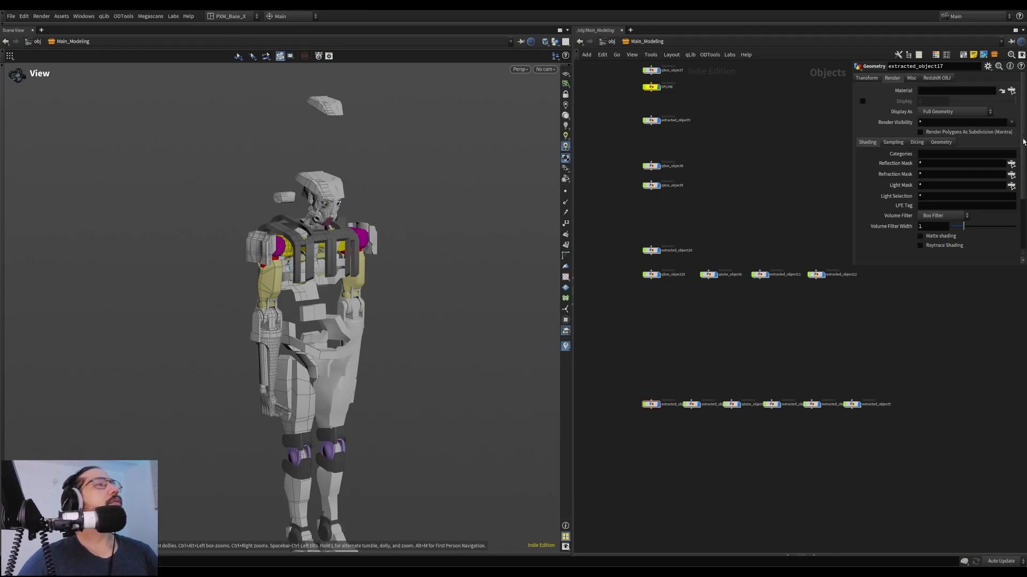
pyautogui.moveTo(852, 267); pyautogui.dragTo(826, 267)
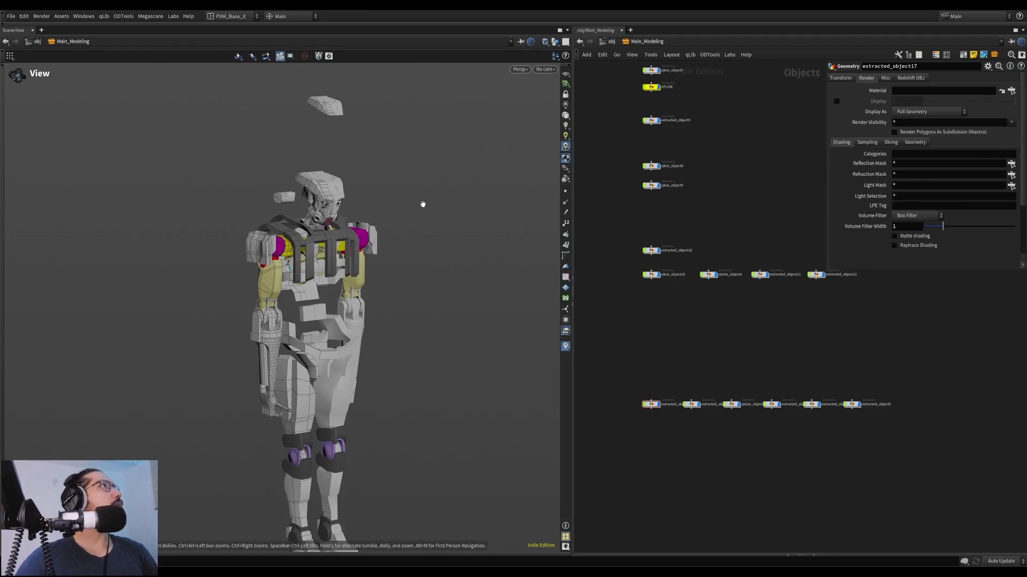
# Examine the robot's whole figure and the details of its head, eyes and helmet from several angles
pyautogui.moveTo(321, 260); pyautogui.dragTo(320, 191, button='middle')
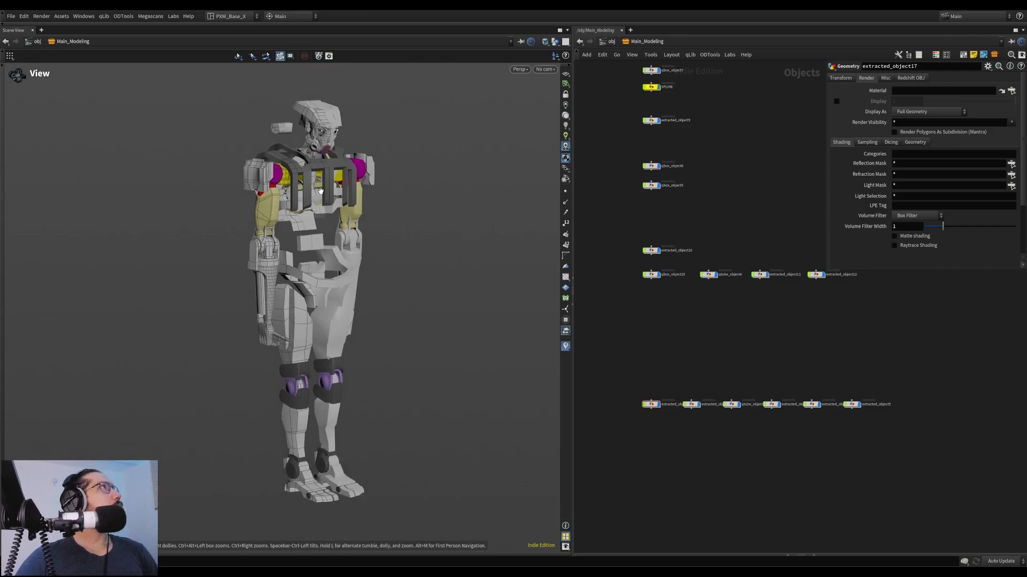
pyautogui.scroll(8, 383, 195)
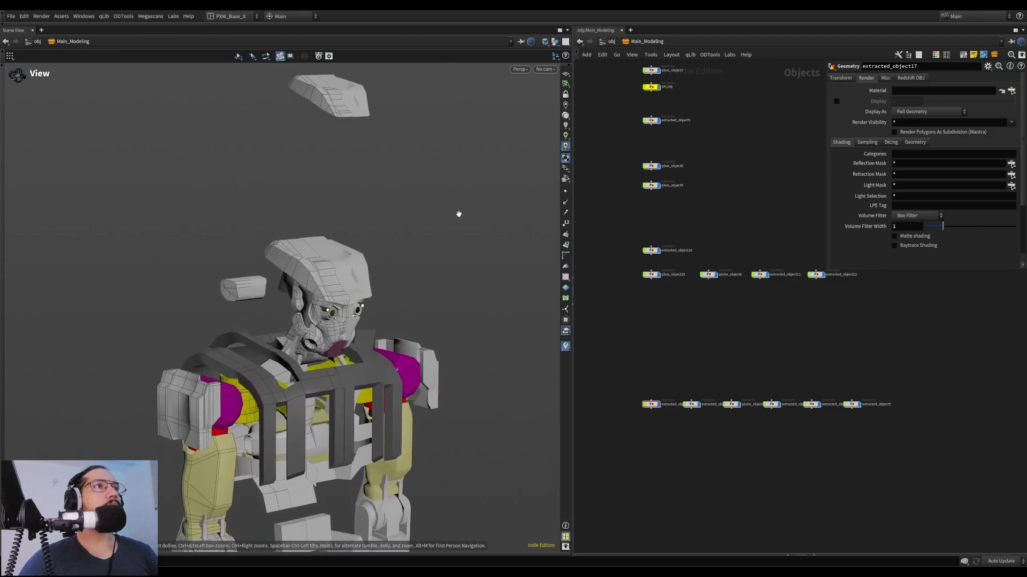
pyautogui.moveTo(479, 300); pyautogui.dragTo(462, 242, button='middle')
pyautogui.moveTo(462, 241); pyautogui.dragTo(540, 256)
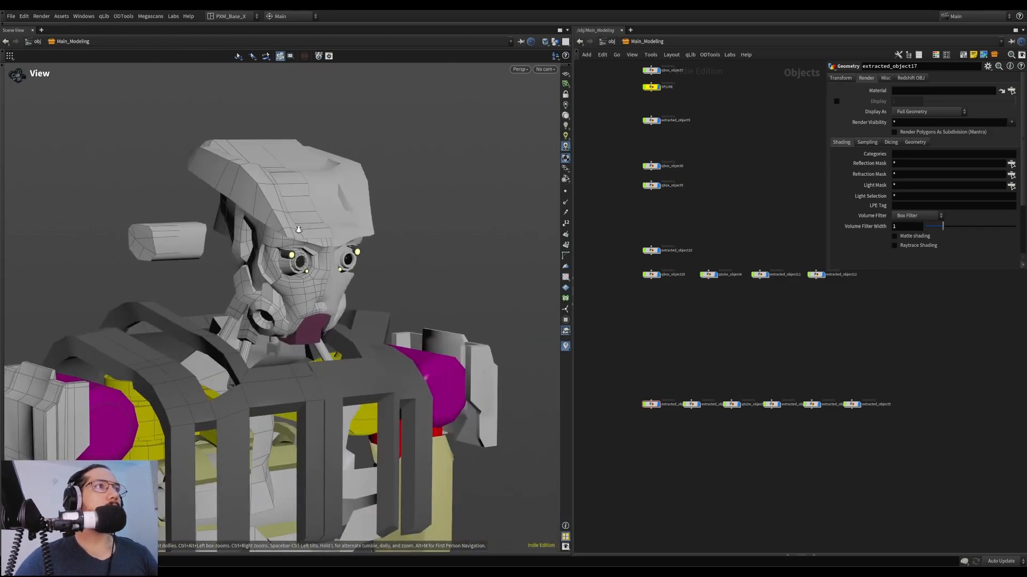
pyautogui.moveTo(285, 240); pyautogui.dragTo(536, 198, button='right')
pyautogui.moveTo(308, 284); pyautogui.dragTo(305, 328)
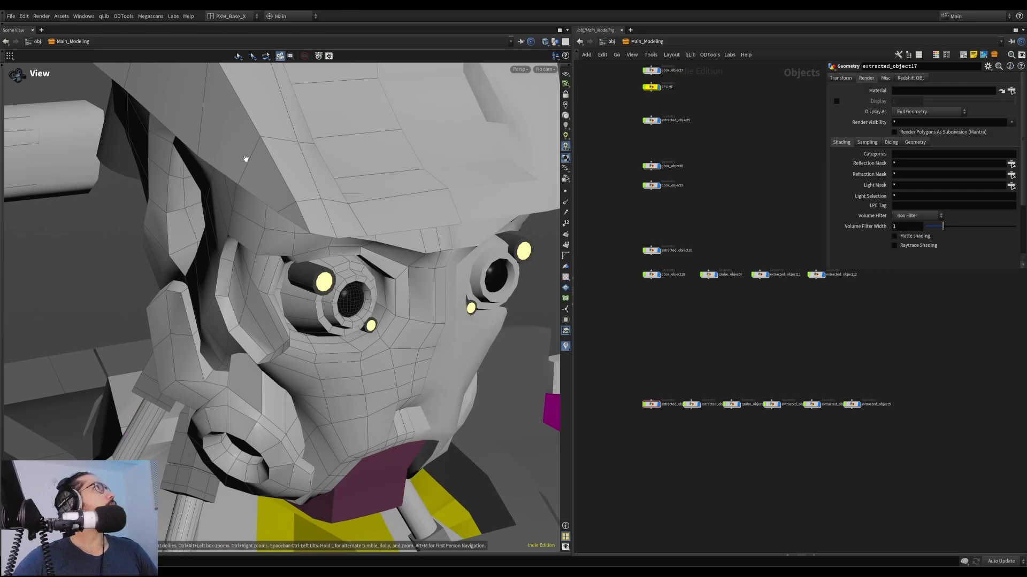
pyautogui.moveTo(412, 244); pyautogui.dragTo(342, 262, button='right')
pyautogui.moveTo(342, 262); pyautogui.dragTo(302, 232)
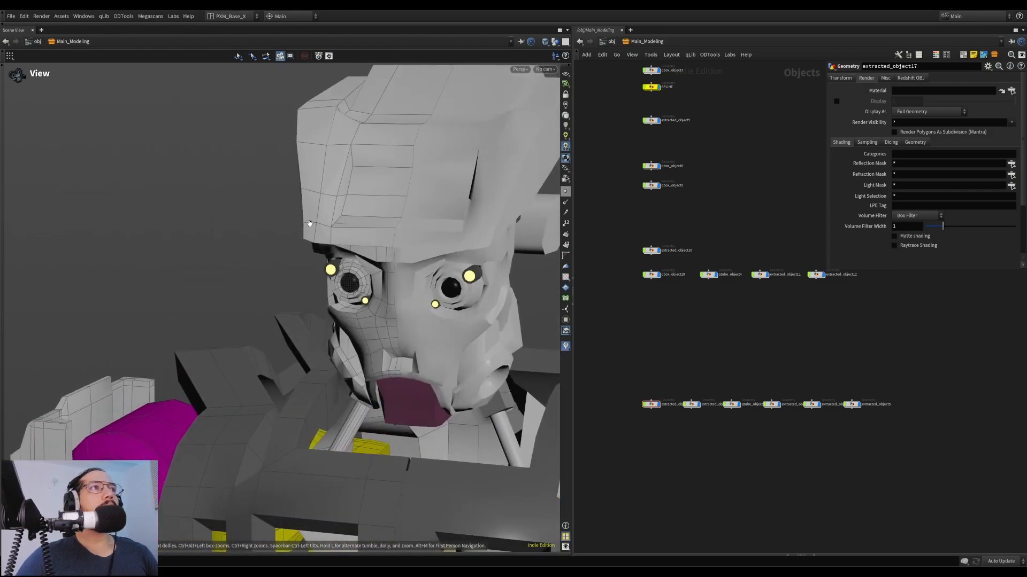
pyautogui.moveTo(331, 213); pyautogui.dragTo(394, 225, button='right')
pyautogui.moveTo(395, 225); pyautogui.dragTo(426, 243)
pyautogui.moveTo(426, 243); pyautogui.dragTo(369, 238, button='right')
pyautogui.moveTo(369, 238); pyautogui.dragTo(326, 234)
pyautogui.moveTo(326, 234); pyautogui.dragTo(346, 230, button='right')
pyautogui.hotkey('space', '2')
pyautogui.hotkey('space', '1')
pyautogui.moveTo(345, 260); pyautogui.dragTo(339, 239)
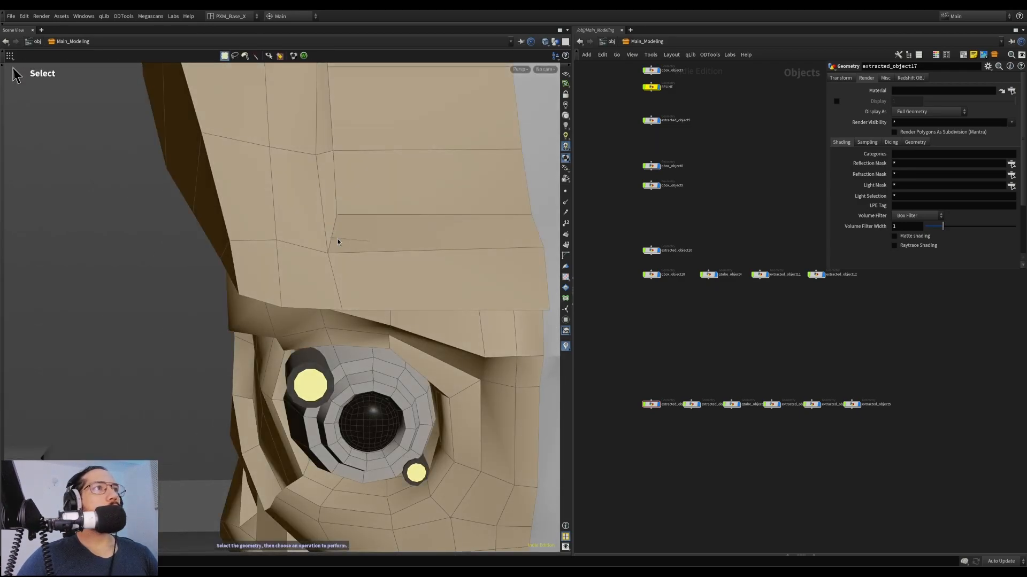
# Inspect the eye and brow geometry up close, and review the upper body as a whole
pyautogui.moveTo(337, 242); pyautogui.dragTo(316, 273, button='right')
pyautogui.moveTo(315, 272); pyautogui.dragTo(375, 284)
pyautogui.moveTo(374, 283); pyautogui.dragTo(353, 227, button='middle')
pyautogui.moveTo(353, 227); pyautogui.dragTo(420, 231)
pyautogui.moveTo(419, 230); pyautogui.dragTo(398, 262, button='right')
pyautogui.moveTo(398, 262); pyautogui.dragTo(360, 268)
pyautogui.moveTo(360, 268); pyautogui.dragTo(351, 291, button='right')
pyautogui.moveTo(351, 291); pyautogui.dragTo(385, 298)
pyautogui.moveTo(385, 298); pyautogui.dragTo(240, 243, button='right')
pyautogui.moveTo(241, 243); pyautogui.dragTo(193, 211, button='middle')
pyautogui.moveTo(194, 212); pyautogui.dragTo(337, 258, button='right')
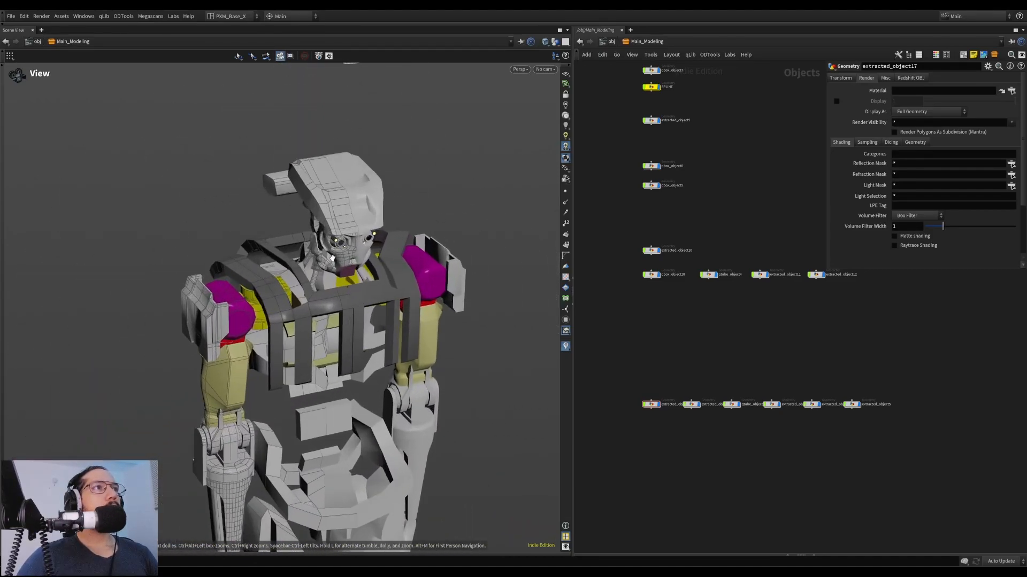
pyautogui.moveTo(337, 259); pyautogui.dragTo(325, 199, button='middle')
pyautogui.moveTo(325, 199); pyautogui.dragTo(342, 235)
# Widen the scene view further to show the robot from head to shins
pyautogui.moveTo(574, 248); pyautogui.dragTo(620, 246)
pyautogui.moveTo(433, 300); pyautogui.dragTo(377, 262)
pyautogui.moveTo(377, 262); pyautogui.dragTo(340, 276, button='right')
pyautogui.moveTo(340, 276); pyautogui.dragTo(337, 263)
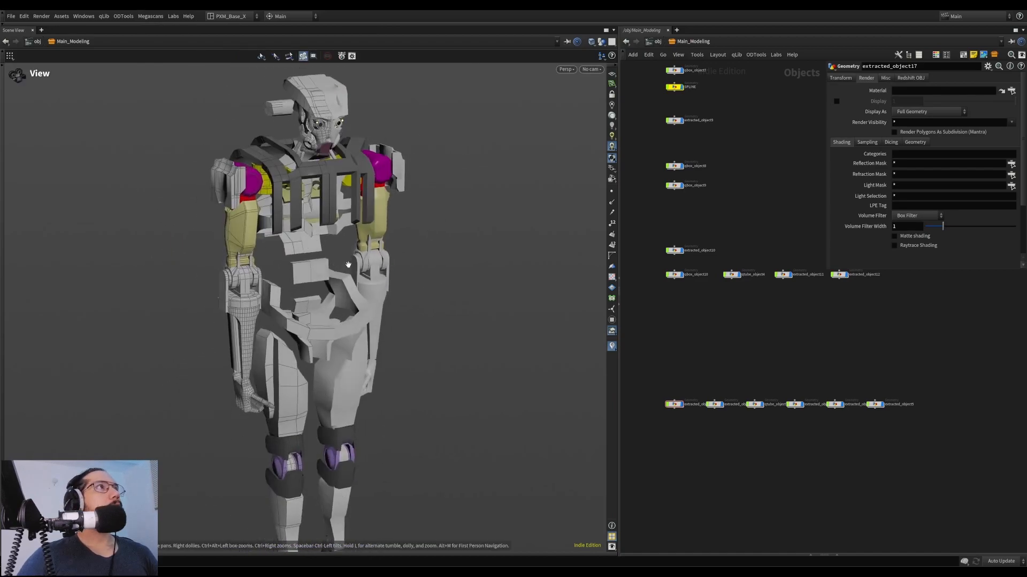
# Open a floating copy of the network pane, switch it to the parameters of extracted_object17, and widen it
pyautogui.hotkey('alt', 'shift', 'c')
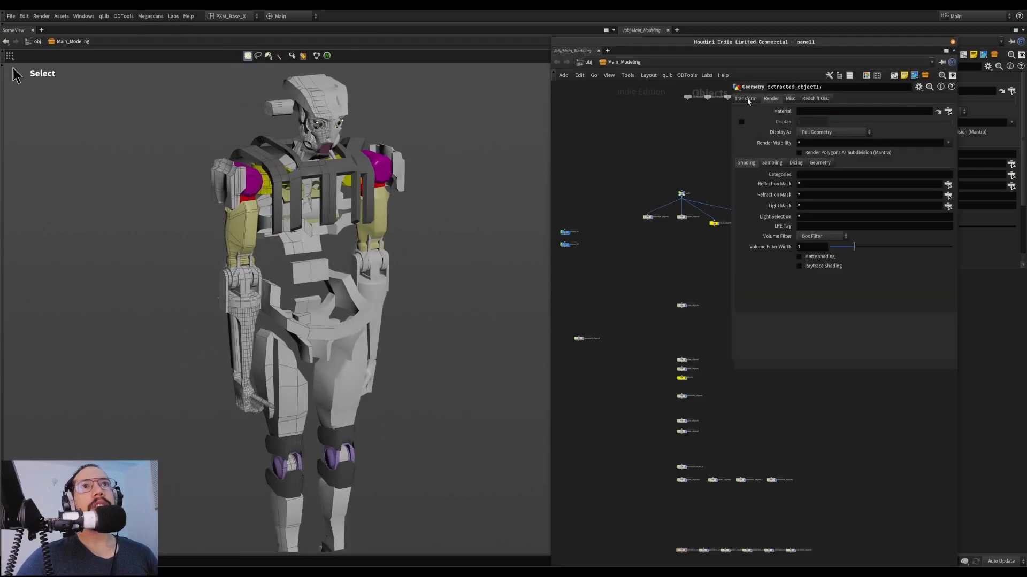
pyautogui.moveTo(548, 40); pyautogui.dragTo(692, 163)
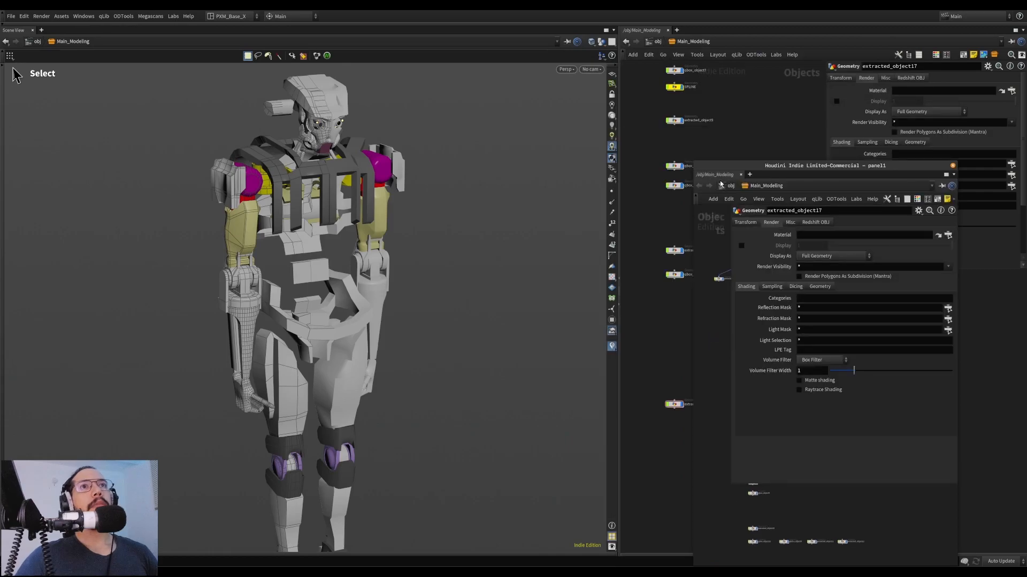
pyautogui.hotkey('alt', '3')
pyautogui.moveTo(779, 259); pyautogui.dragTo(571, 125)
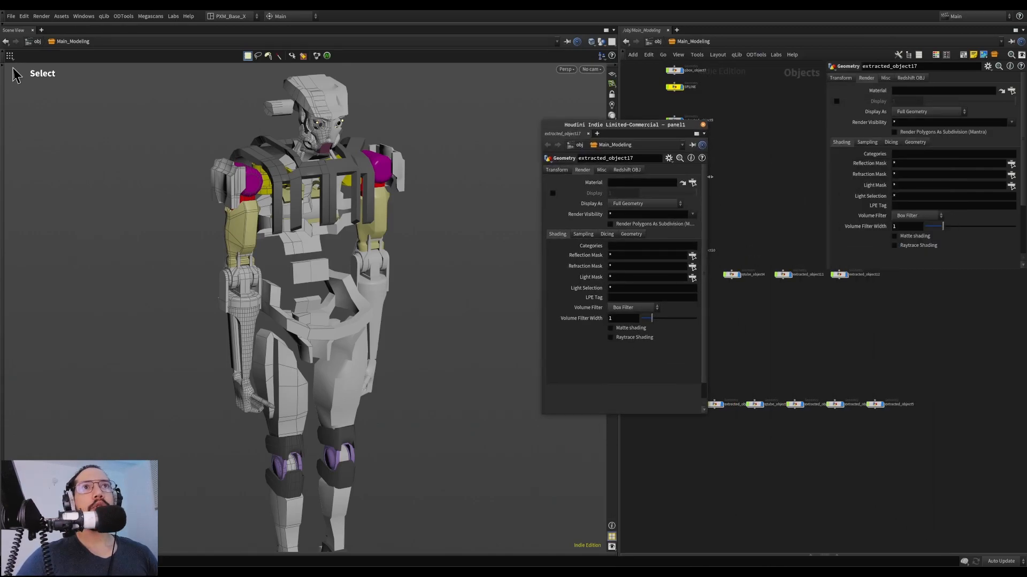
pyautogui.moveTo(709, 176); pyautogui.dragTo(757, 179)
# Collapse the docked network pane so the viewport fills the window, and place the floating parameter panel beside the robot
pyautogui.rightClick(567, 126)
pyautogui.click(605, 196)
pyautogui.moveTo(666, 125); pyautogui.dragTo(689, 329)
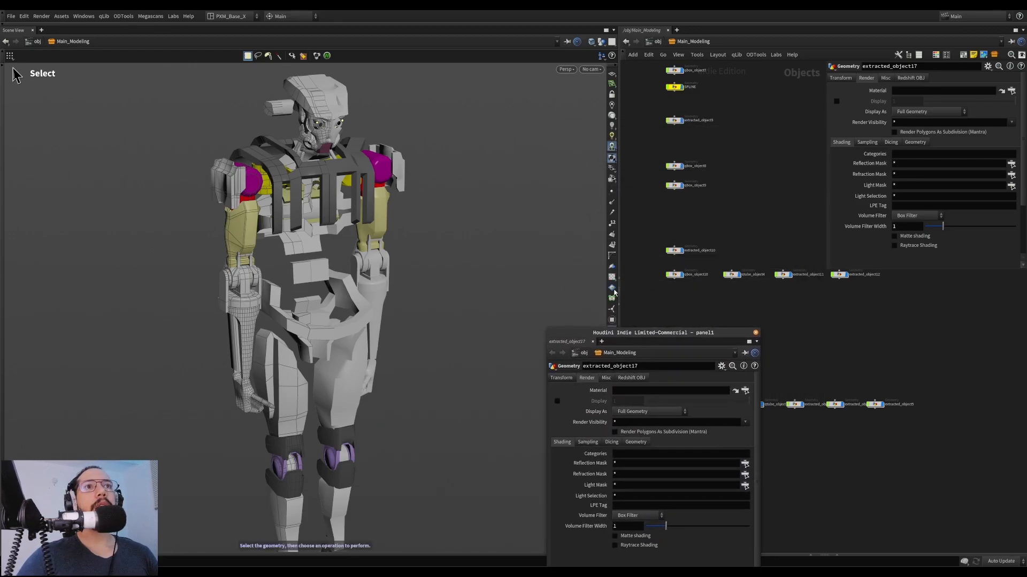
pyautogui.click(621, 304)
pyautogui.moveTo(624, 336); pyautogui.dragTo(814, 149)
# Examine the complete robot body from all sides in the enlarged viewport
pyautogui.scroll(-5, 518, 168)
pyautogui.keyDown('alt'); pyautogui.moveTo(518, 168); pyautogui.dragTo(481, 280, button='middle'); pyautogui.keyUp('alt')
pyautogui.keyDown('alt'); pyautogui.moveTo(481, 280); pyautogui.dragTo(412, 305); pyautogui.keyUp('alt')
pyautogui.keyDown('alt'); pyautogui.moveTo(412, 304); pyautogui.dragTo(406, 177, button='middle'); pyautogui.keyUp('alt')
pyautogui.keyDown('alt'); pyautogui.moveTo(406, 176); pyautogui.dragTo(521, 157); pyautogui.keyUp('alt')
pyautogui.keyDown('alt'); pyautogui.moveTo(522, 158); pyautogui.dragTo(501, 316, button='middle'); pyautogui.keyUp('alt')
pyautogui.keyDown('alt'); pyautogui.moveTo(501, 315); pyautogui.dragTo(598, 162, button='right'); pyautogui.keyUp('alt')
pyautogui.keyDown('alt'); pyautogui.moveTo(598, 162); pyautogui.dragTo(556, 286); pyautogui.keyUp('alt')
pyautogui.keyDown('alt'); pyautogui.moveTo(556, 286); pyautogui.dragTo(481, 278, button='right'); pyautogui.keyUp('alt')
pyautogui.keyDown('alt'); pyautogui.moveTo(482, 278); pyautogui.dragTo(514, 256, button='middle'); pyautogui.keyUp('alt')
pyautogui.keyDown('alt'); pyautogui.moveTo(513, 257); pyautogui.dragTo(406, 321); pyautogui.keyUp('alt')
pyautogui.keyDown('alt'); pyautogui.moveTo(407, 321); pyautogui.dragTo(307, 351, button='right'); pyautogui.keyUp('alt')
pyautogui.keyDown('alt'); pyautogui.moveTo(588, 273); pyautogui.dragTo(486, 207, button='middle'); pyautogui.keyUp('alt')
pyautogui.keyDown('alt'); pyautogui.moveTo(485, 207); pyautogui.dragTo(682, 227); pyautogui.keyUp('alt')
pyautogui.keyDown('alt'); pyautogui.moveTo(490, 223); pyautogui.dragTo(432, 218); pyautogui.keyUp('alt')
pyautogui.moveTo(431, 219); pyautogui.dragTo(374, 277, button='middle')
pyautogui.press('s')
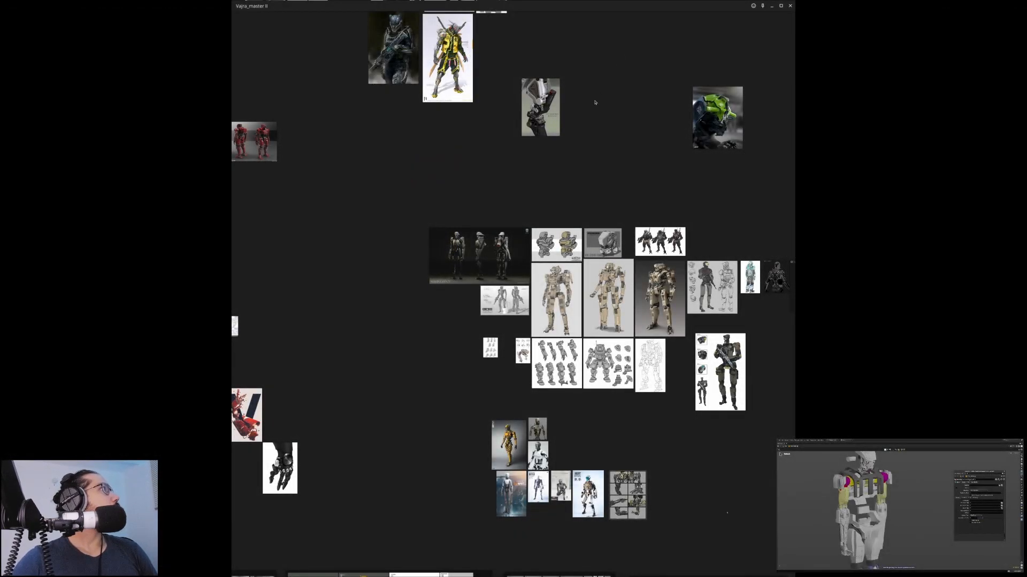
# Switch to the reference board and study the white-armoured robot figures and the dark armoured suit images
pyautogui.scroll(3, 760, 527)
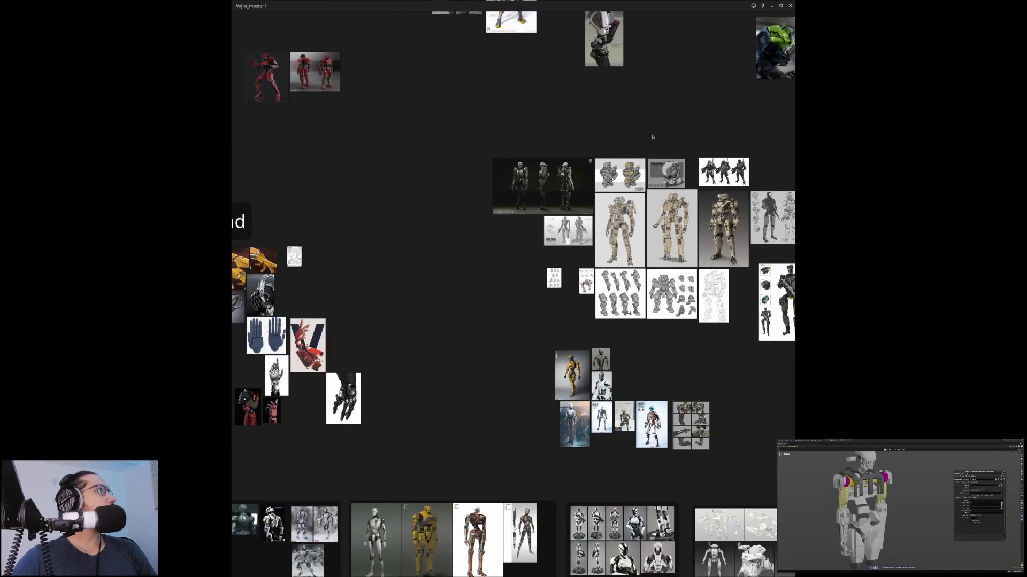
pyautogui.moveTo(489, 401); pyautogui.dragTo(502, 176, button='middle')
pyautogui.scroll(6, 501, 175)
pyautogui.moveTo(442, 152); pyautogui.dragTo(610, 363, button='middle')
pyautogui.scroll(5, 562, 302)
pyautogui.moveTo(563, 301); pyautogui.dragTo(424, 238, button='middle')
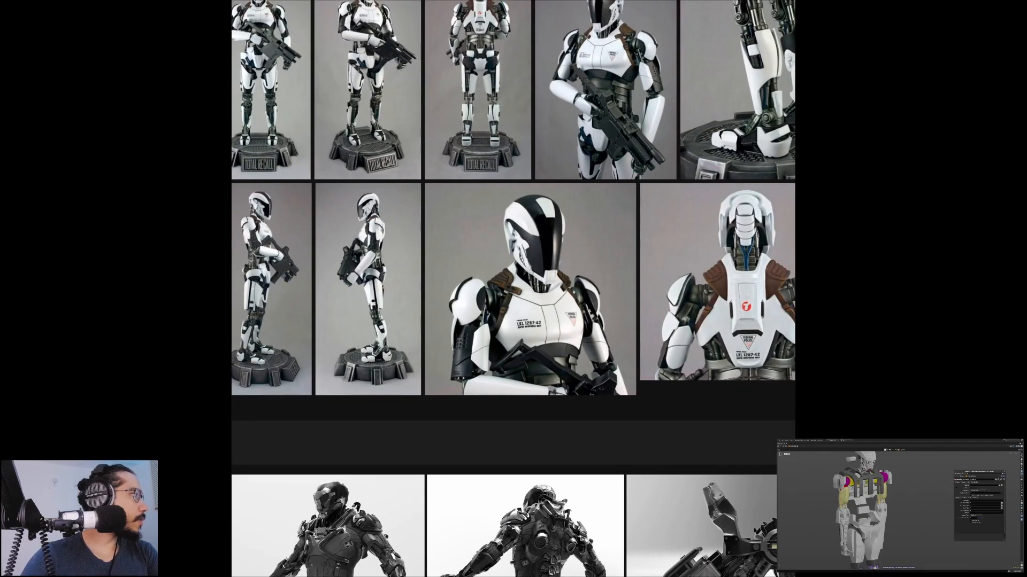
pyautogui.scroll(-2, 553, 202)
pyautogui.moveTo(553, 203); pyautogui.dragTo(460, 172, button='middle')
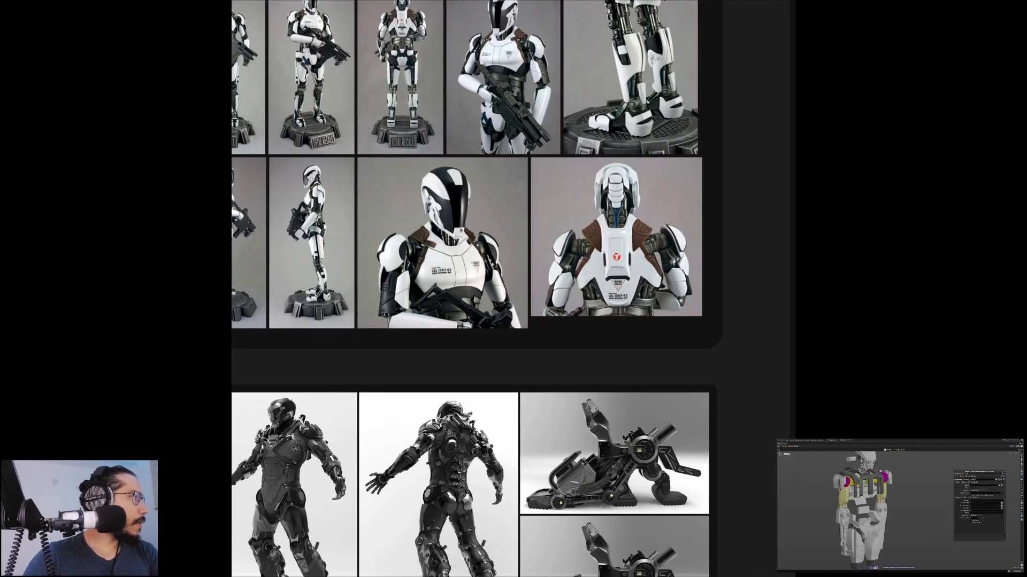
pyautogui.scroll(-5, 440, 208)
pyautogui.moveTo(441, 207); pyautogui.dragTo(624, 67, button='middle')
pyautogui.scroll(5, 703, 234)
pyautogui.moveTo(652, 239); pyautogui.dragTo(563, 225, button='middle')
pyautogui.scroll(3, 563, 225)
# Find and study the orange and grey full-body robot concept sketch on the reference board
pyautogui.moveTo(534, 400); pyautogui.dragTo(728, 265, button='middle')
pyautogui.moveTo(353, 252); pyautogui.dragTo(548, 247, button='middle')
pyautogui.scroll(-7, 456, 257)
pyautogui.moveTo(329, 246); pyautogui.dragTo(685, 213, button='middle')
pyautogui.scroll(-2, 639, 213)
pyautogui.moveTo(608, 291); pyautogui.dragTo(688, 371, button='middle')
pyautogui.moveTo(554, 121); pyautogui.dragTo(570, 300, button='middle')
pyautogui.scroll(11, 538, 238)
pyautogui.moveTo(590, 156); pyautogui.dragTo(514, 282, button='middle')
pyautogui.scroll(-3, 557, 272)
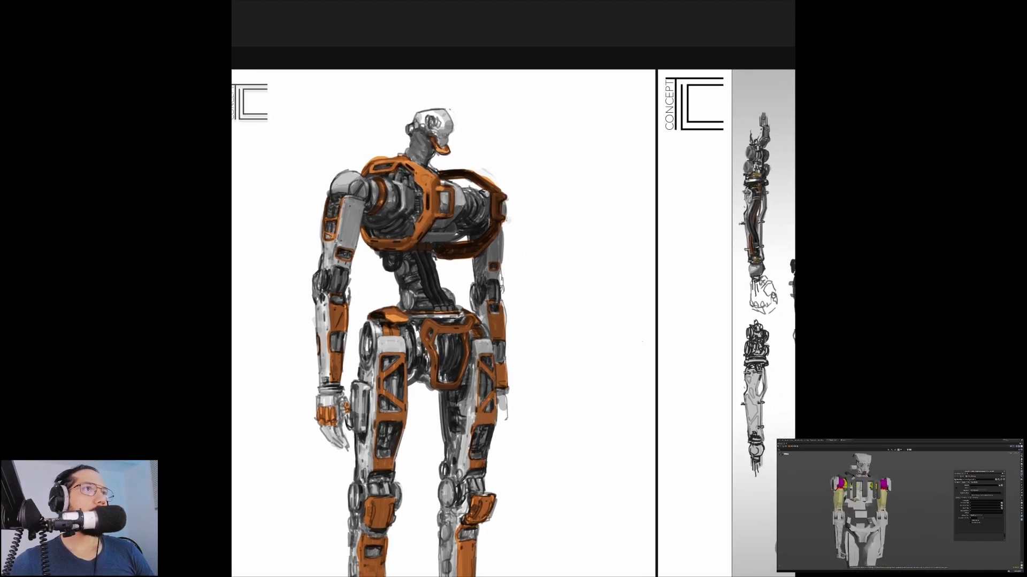
pyautogui.moveTo(624, 182)
pyautogui.mouseDown(button='middle')
pyautogui.moveTo(495, 174)
pyautogui.moveTo(722, 182)
pyautogui.moveTo(609, 175)
pyautogui.mouseUp(button='middle')
pyautogui.scroll(-4, 552, 138)
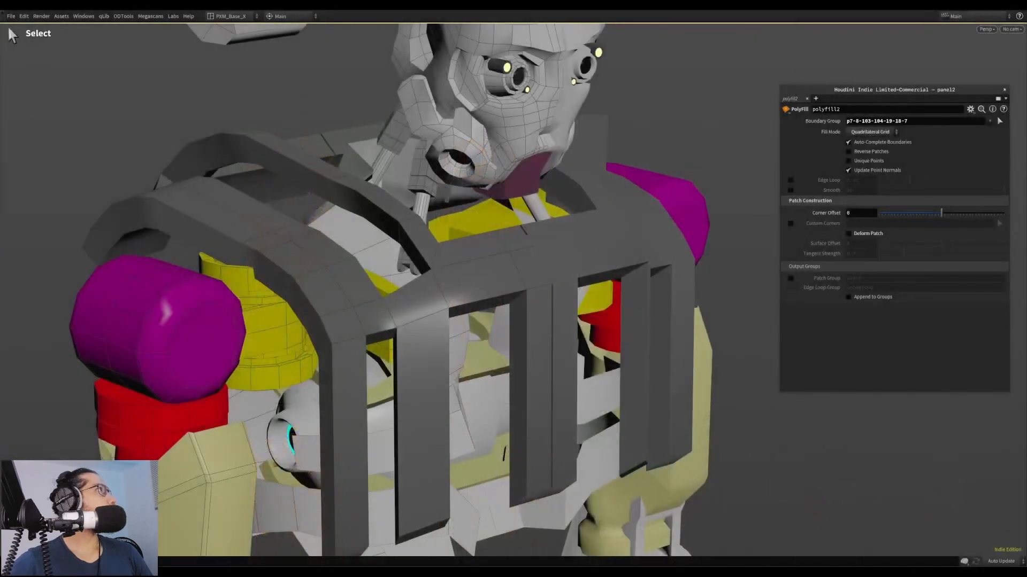
# Set the viewport's wire width to .8 in the geometry display options
pyautogui.press('Escape')
pyautogui.moveTo(482, 241); pyautogui.dragTo(389, 254)
pyautogui.press('s')
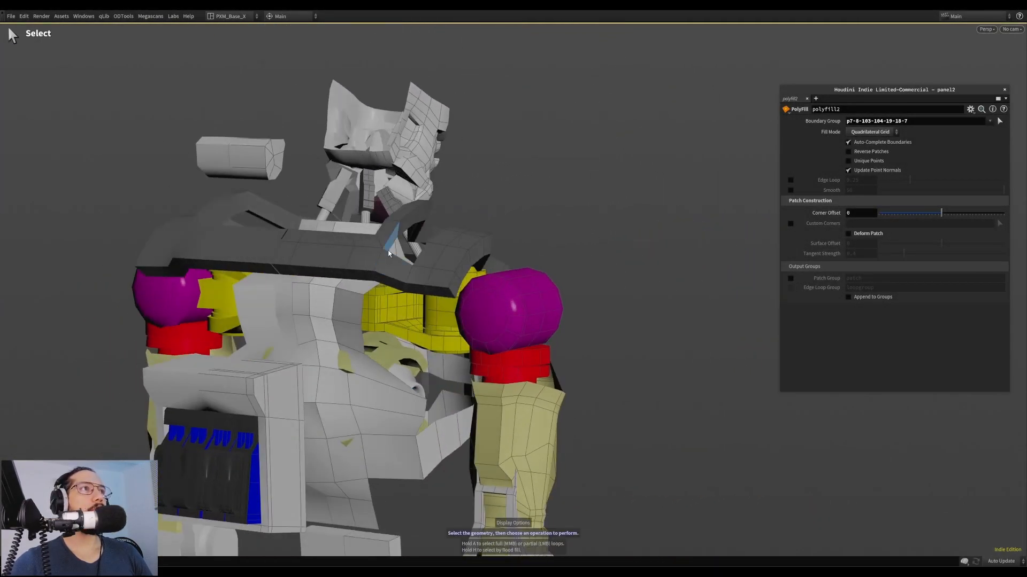
pyautogui.press('d')
pyautogui.moveTo(263, 140); pyautogui.dragTo(566, 276)
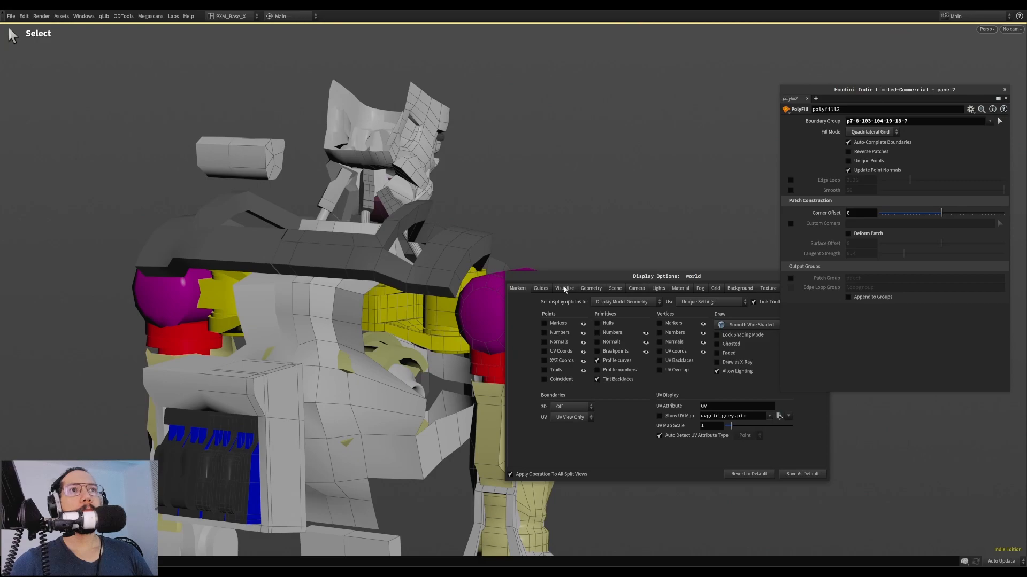
pyautogui.click(540, 289)
pyautogui.moveTo(685, 281); pyautogui.dragTo(558, 307)
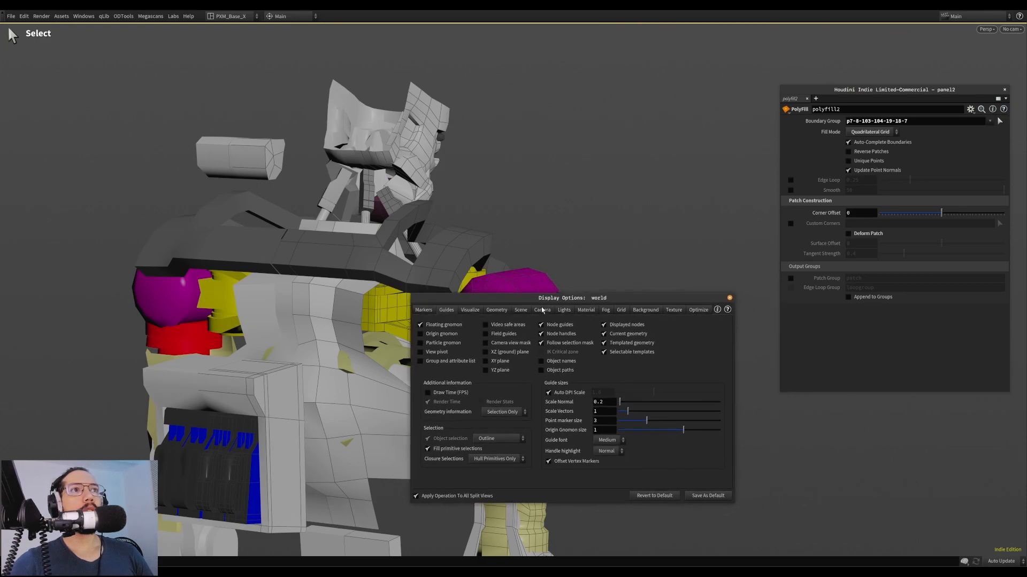
pyautogui.click(470, 311)
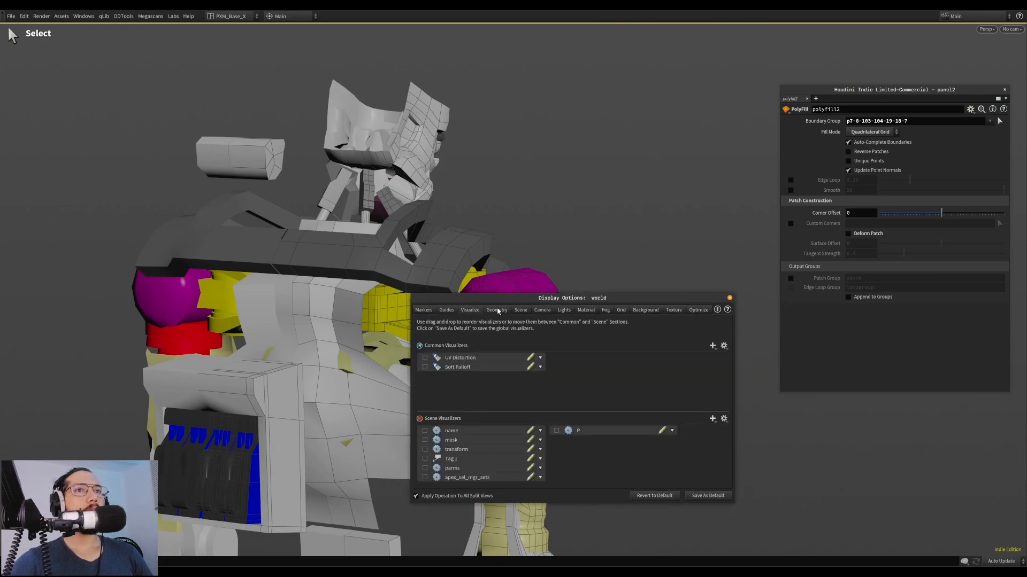
pyautogui.click(496, 310)
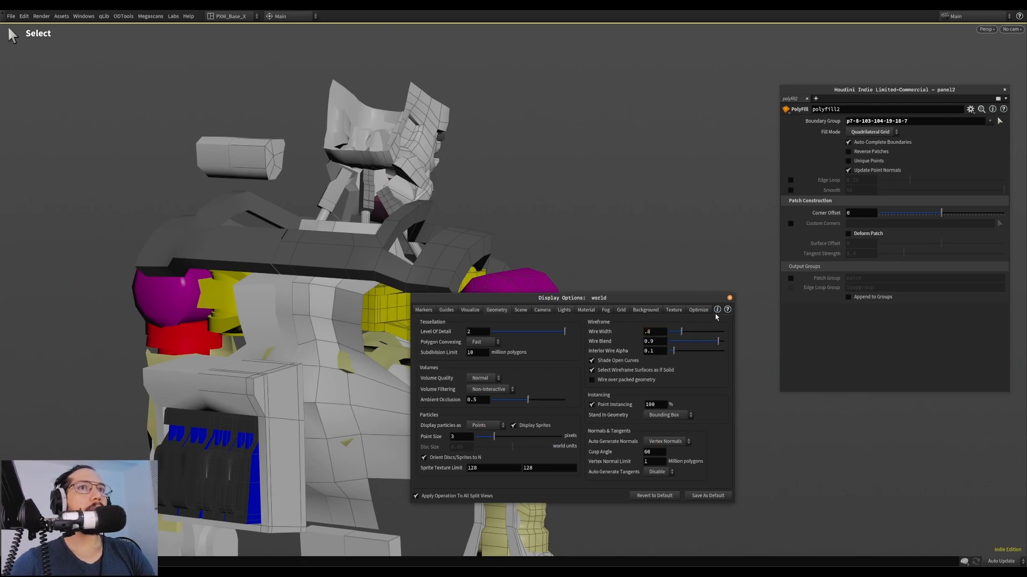
pyautogui.click(730, 298)
# Move the floating parameter panel up to clear the view around the robot's head
pyautogui.moveTo(884, 93); pyautogui.dragTo(889, 41)
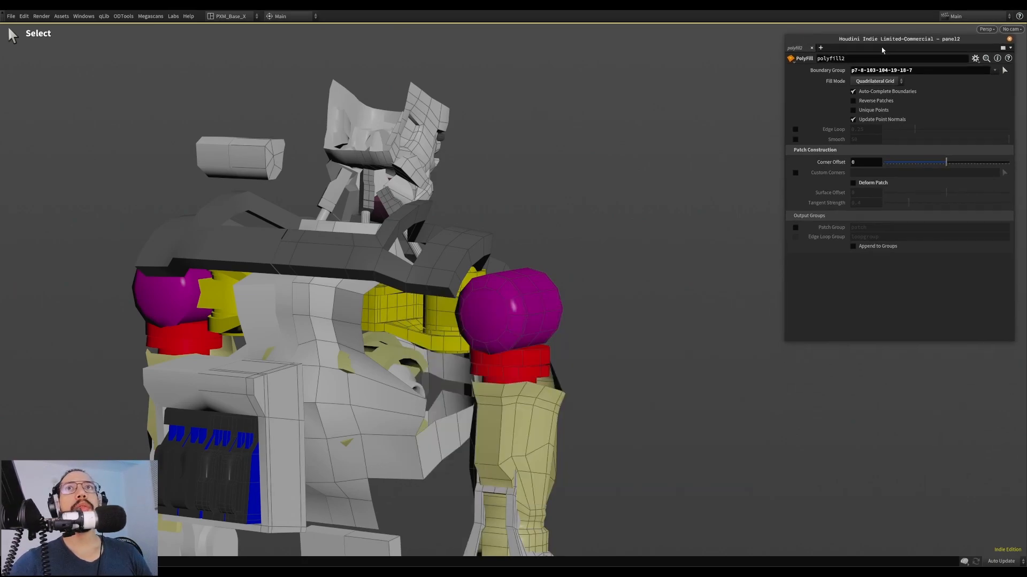
pyautogui.keyDown('alt'); pyautogui.moveTo(436, 192); pyautogui.dragTo(518, 250, button='middle'); pyautogui.keyUp('alt')
pyautogui.keyDown('alt'); pyautogui.moveTo(518, 249); pyautogui.dragTo(454, 259); pyautogui.keyUp('alt')
pyautogui.moveTo(918, 40); pyautogui.dragTo(919, 49)
pyautogui.keyDown('alt'); pyautogui.moveTo(600, 248); pyautogui.dragTo(526, 214); pyautogui.keyUp('alt')
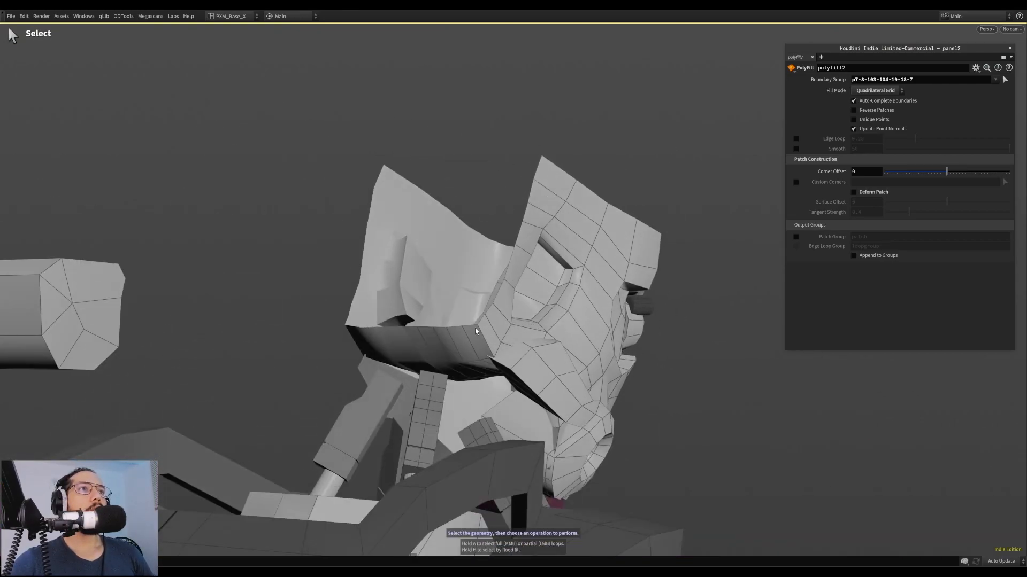
# Undo the last polygon fill on the head's open top and select its rim edges
pyautogui.keyDown('alt'); pyautogui.moveTo(482, 319); pyautogui.dragTo(587, 228); pyautogui.keyUp('alt')
pyautogui.hotkey('ctrl', 'z')
pyautogui.press('a')
pyautogui.click(412, 292)
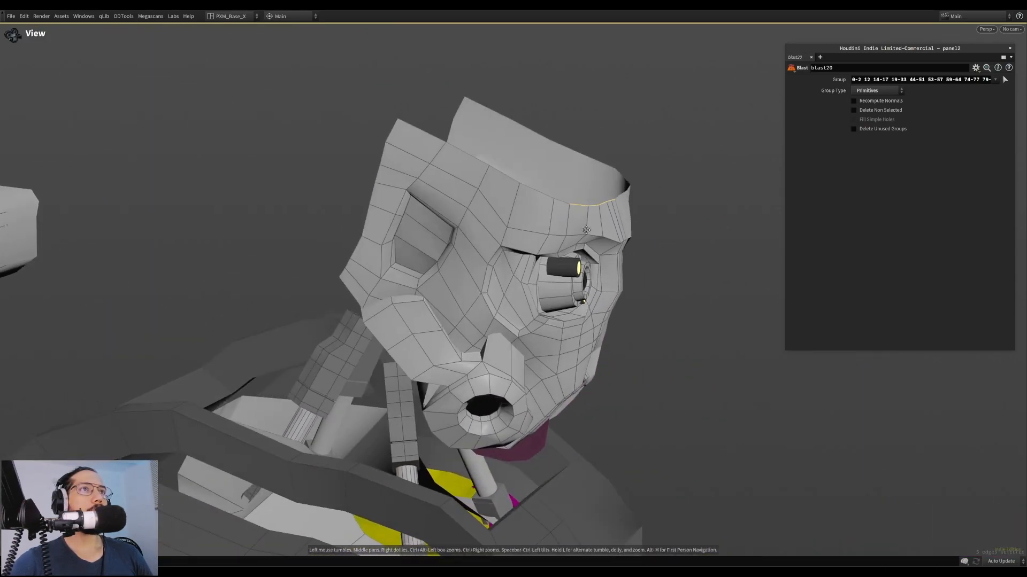
pyautogui.keyDown('alt'); pyautogui.moveTo(587, 227); pyautogui.dragTo(506, 281, button='middle'); pyautogui.keyUp('alt')
pyautogui.keyDown('alt'); pyautogui.moveTo(489, 316); pyautogui.dragTo(388, 338); pyautogui.keyUp('alt')
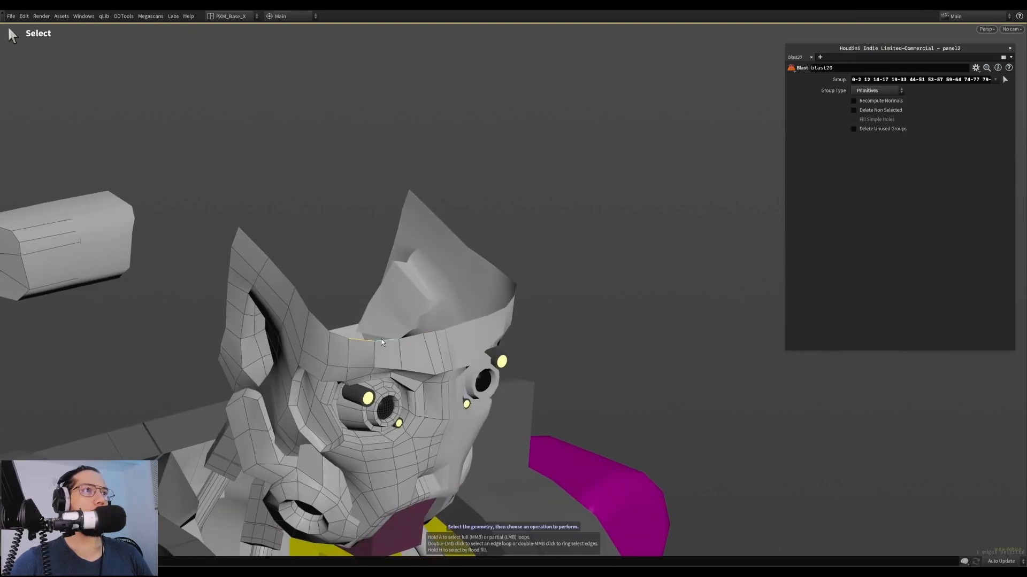
# Extrude the upper rear edge of the head's side along X by 0.0419528 to form a strip across the open top
pyautogui.keyDown('alt'); pyautogui.moveTo(397, 308); pyautogui.dragTo(359, 296); pyautogui.keyUp('alt')
pyautogui.press('e')
pyautogui.moveTo(301, 310); pyautogui.dragTo(418, 301)
pyautogui.keyDown('alt'); pyautogui.moveTo(345, 290); pyautogui.dragTo(355, 319); pyautogui.keyUp('alt')
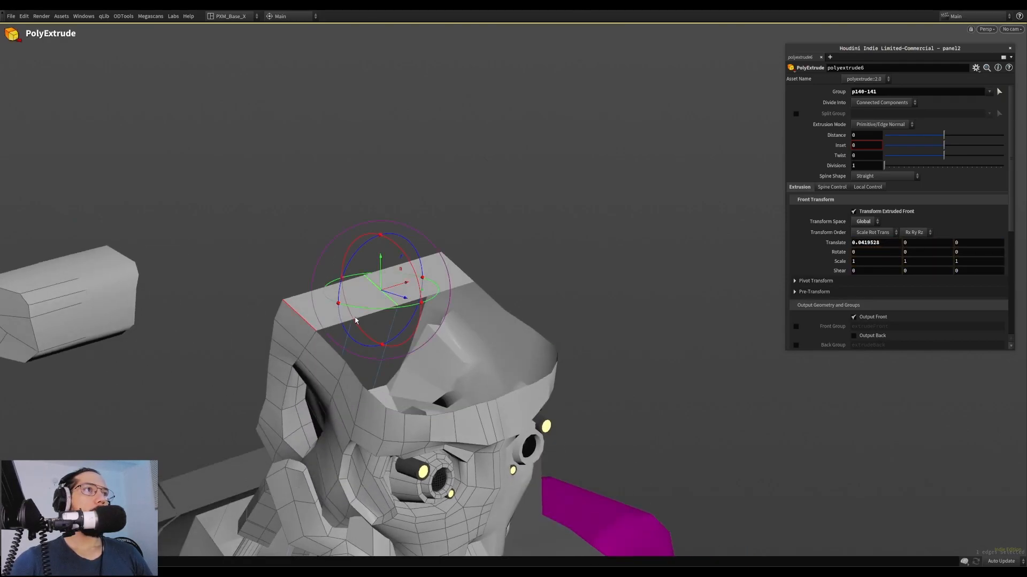
# Split the extruded strip crosswise with four edge loops
pyautogui.hotkey('ctrl', 'r')
pyautogui.click(358, 317)
pyautogui.keyDown('alt'); pyautogui.moveTo(423, 295); pyautogui.dragTo(290, 312); pyautogui.keyUp('alt')
pyautogui.press('s')
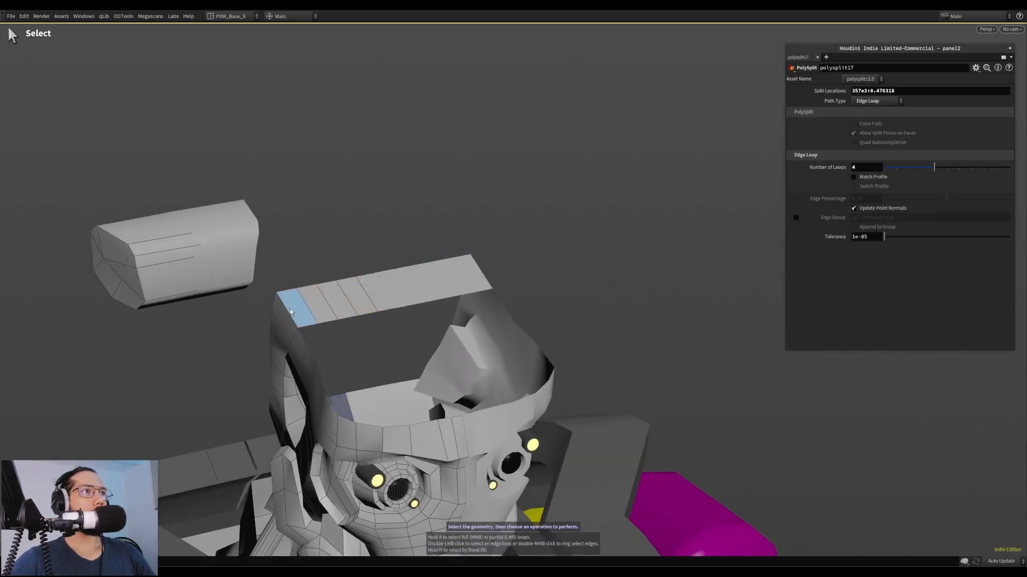
# Count the strip's divided faces by selecting them one after another
pyautogui.click(306, 310)
pyautogui.keyDown('shift'); pyautogui.click(322, 304); pyautogui.keyUp('shift')
pyautogui.keyDown('shift'); pyautogui.click(339, 301); pyautogui.keyUp('shift')
pyautogui.keyDown('shift'); pyautogui.click(354, 297); pyautogui.keyUp('shift')
pyautogui.keyDown('shift'); pyautogui.click(375, 292); pyautogui.keyUp('shift')
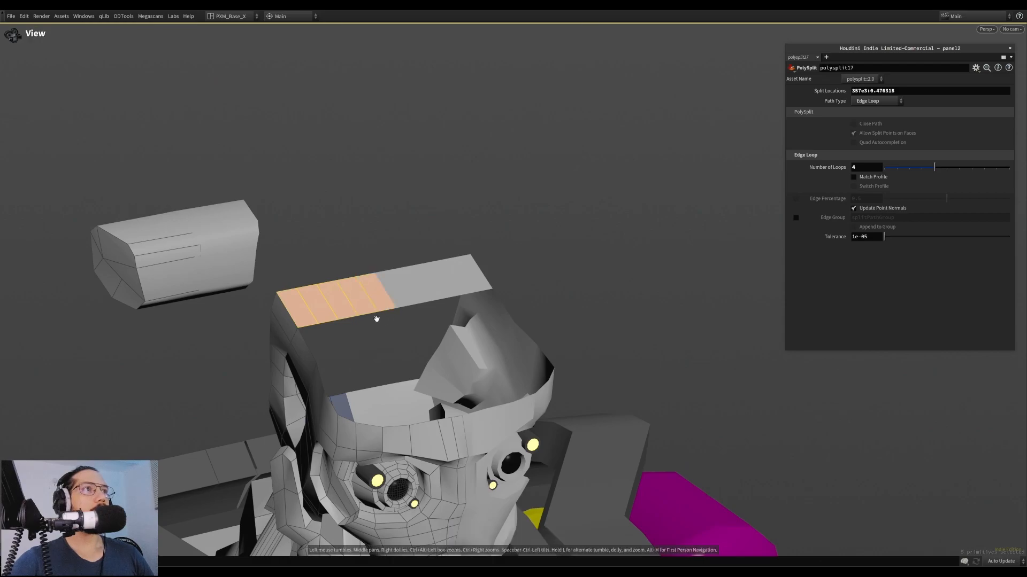
pyautogui.keyDown('alt'); pyautogui.moveTo(375, 317); pyautogui.dragTo(314, 325); pyautogui.keyUp('alt')
# Try to bridge the strip's front edges to the forehead's upper rim, and undo the bridge
pyautogui.press('3')
pyautogui.click(384, 315)
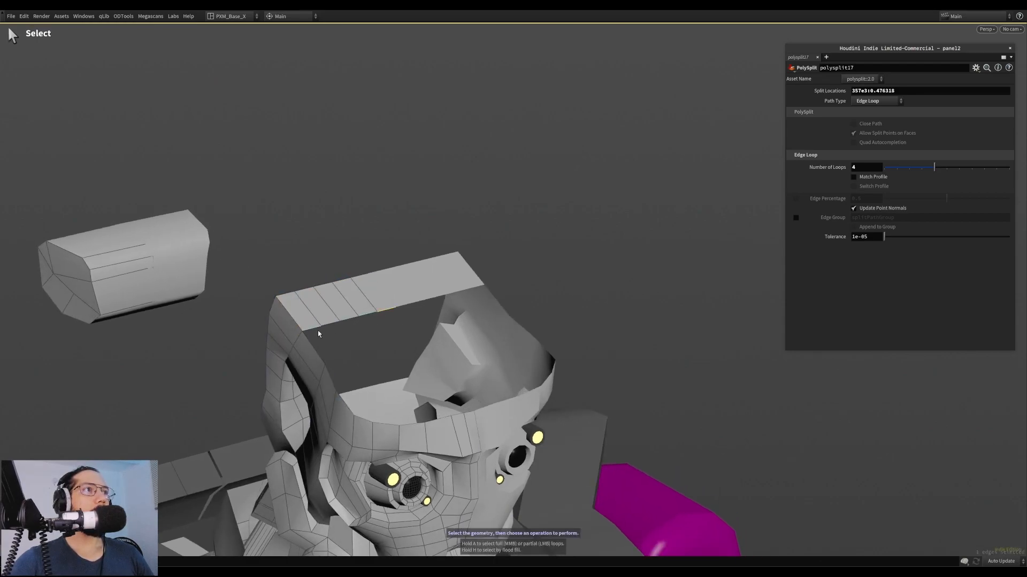
pyautogui.doubleClick(376, 324)
pyautogui.keyDown('alt'); pyautogui.moveTo(376, 324); pyautogui.dragTo(386, 407); pyautogui.keyUp('alt')
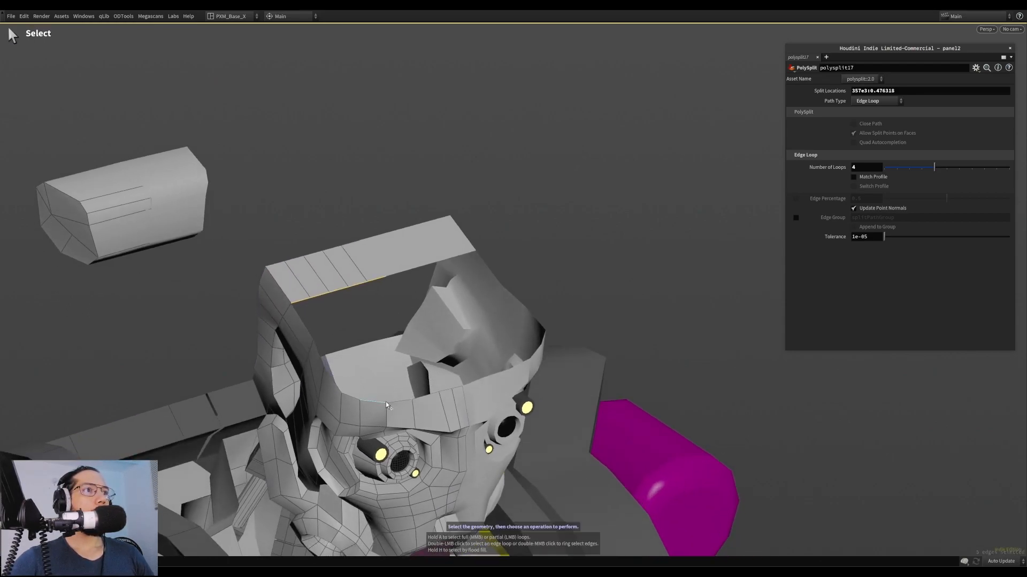
pyautogui.keyDown('shift'); pyautogui.click(457, 390); pyautogui.keyUp('shift')
pyautogui.keyDown('alt'); pyautogui.moveTo(457, 390); pyautogui.dragTo(461, 354); pyautogui.keyUp('alt')
pyautogui.press('Tab')
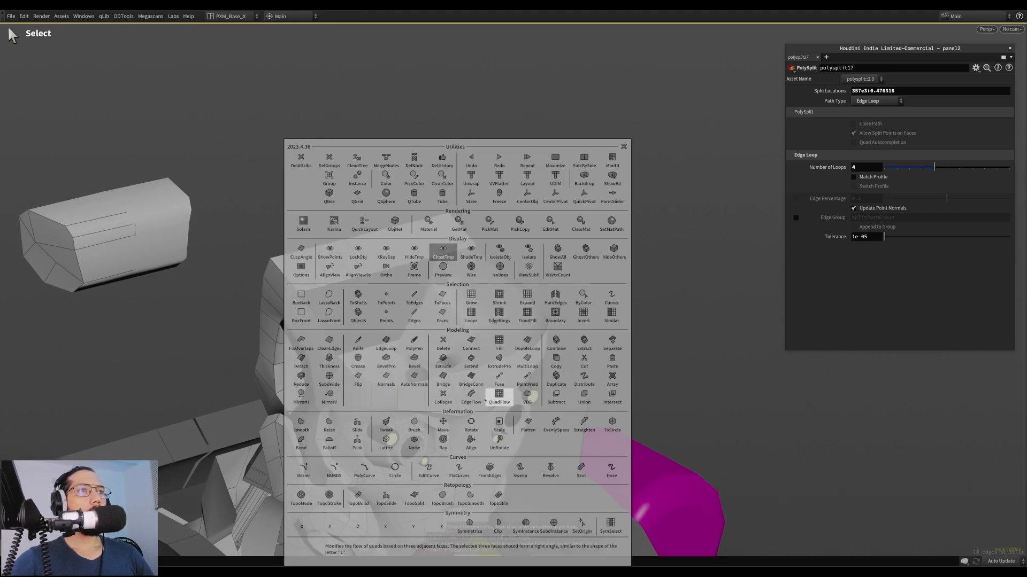
pyautogui.click(473, 376)
pyautogui.keyDown('alt'); pyautogui.moveTo(474, 401); pyautogui.dragTo(342, 263); pyautogui.keyUp('alt')
pyautogui.click(401, 289)
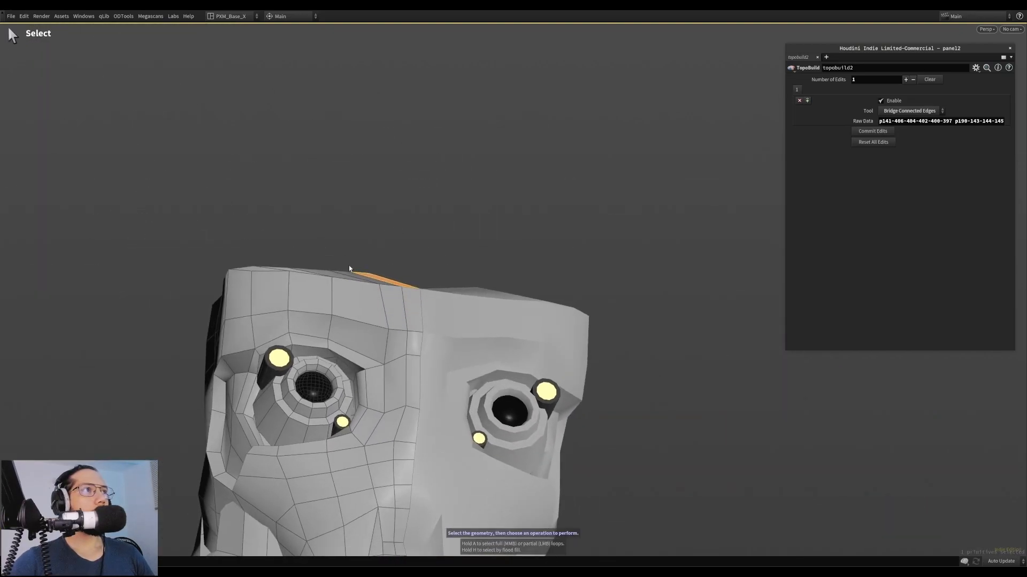
pyautogui.keyDown('alt'); pyautogui.moveTo(245, 287); pyautogui.dragTo(399, 316); pyautogui.keyUp('alt')
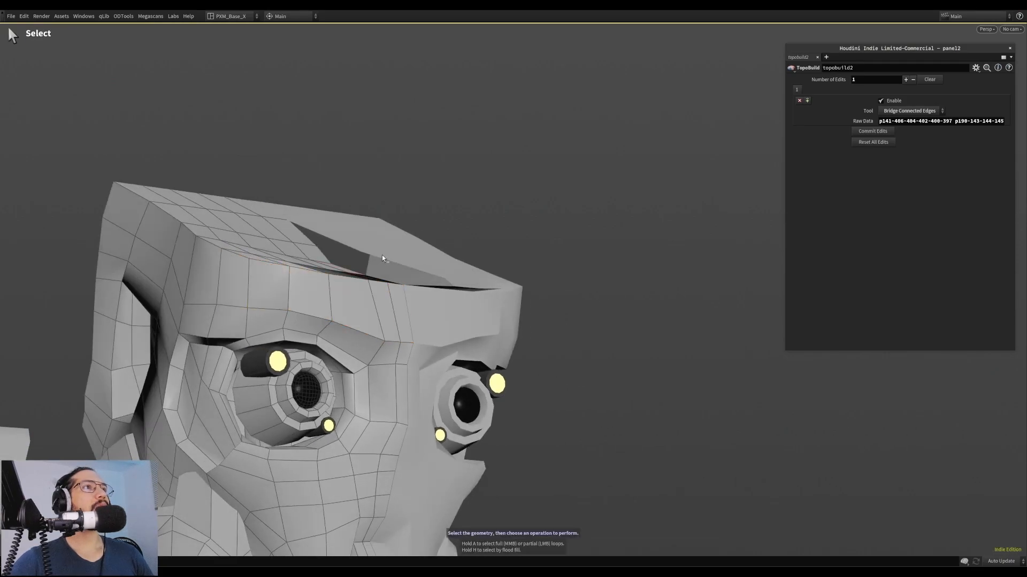
pyautogui.hotkey('ctrl', 'z')
# Add one more edge loop across the strip near the head's centre line
pyautogui.keyDown('alt'); pyautogui.moveTo(335, 238); pyautogui.dragTo(186, 261); pyautogui.keyUp('alt')
pyautogui.scroll(3, 186, 261)
pyautogui.press('3')
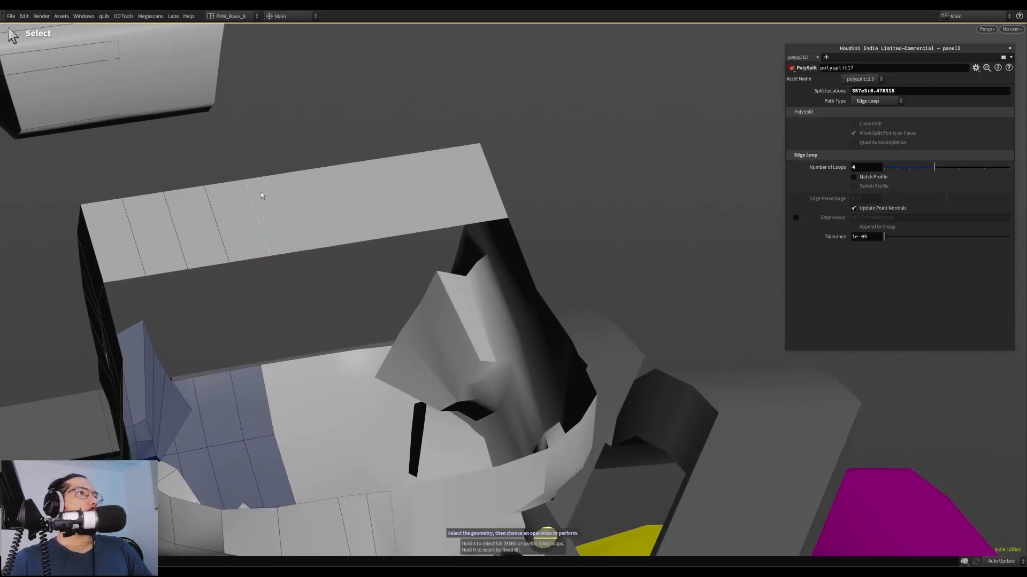
pyautogui.click(137, 233)
pyautogui.keyDown('alt'); pyautogui.moveTo(138, 233); pyautogui.dragTo(243, 160); pyautogui.keyUp('alt')
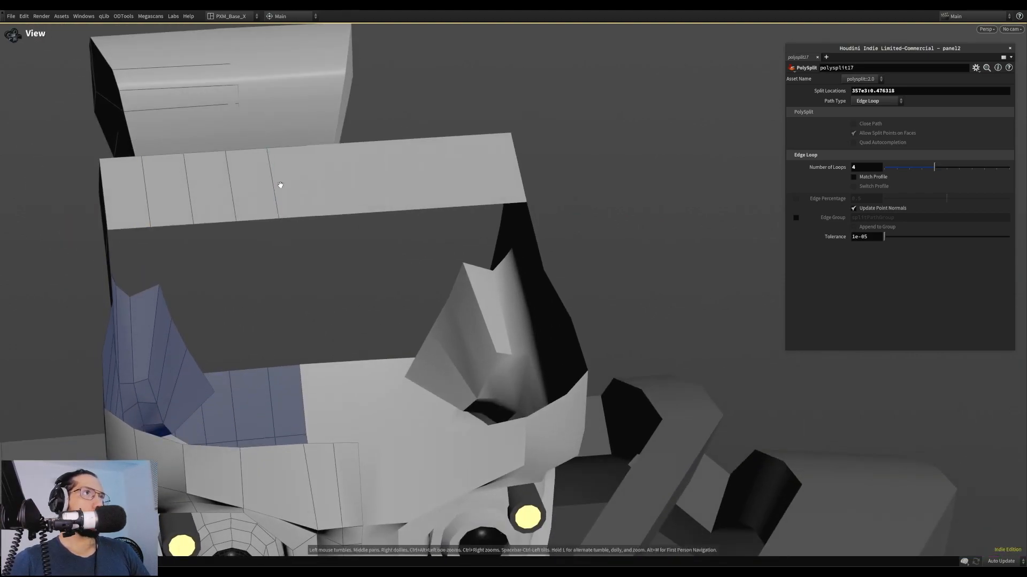
pyautogui.keyDown('alt'); pyautogui.moveTo(284, 191); pyautogui.dragTo(288, 198); pyautogui.keyUp('alt')
pyautogui.press('q')
pyautogui.click(294, 212)
# Bridge the strip's front edges to the forehead rim with connected edges to close this half of the head's top
pyautogui.press('s')
pyautogui.click(131, 214)
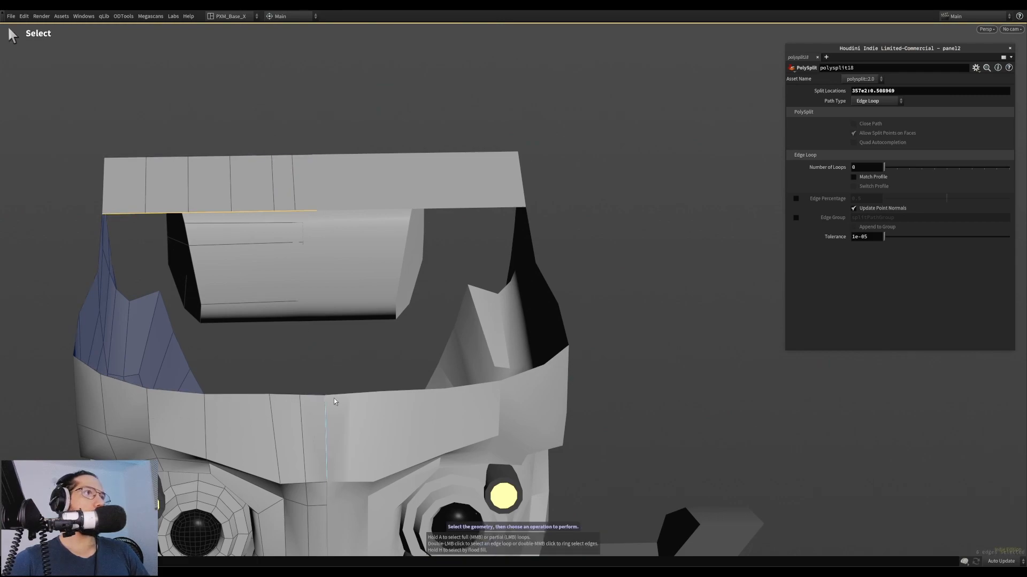
pyautogui.keyDown('shift'); pyautogui.click(310, 400); pyautogui.keyUp('shift')
pyautogui.keyDown('shift'); pyautogui.click(96, 369); pyautogui.keyUp('shift')
pyautogui.keyDown('alt'); pyautogui.moveTo(182, 347); pyautogui.dragTo(301, 328); pyautogui.keyUp('alt')
pyautogui.press('Tab')
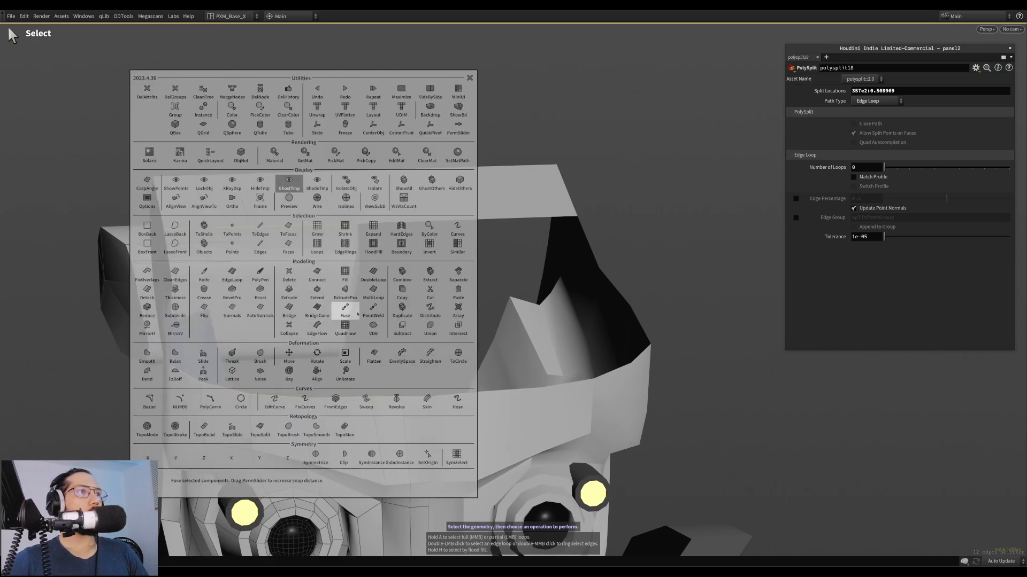
pyautogui.click(317, 308)
pyautogui.keyDown('alt'); pyautogui.moveTo(316, 298); pyautogui.dragTo(386, 334); pyautogui.keyUp('alt')
# Tweak the points along the crown's centre line to even out the seam at the symmetry plane
pyautogui.press('t')
pyautogui.press('s')
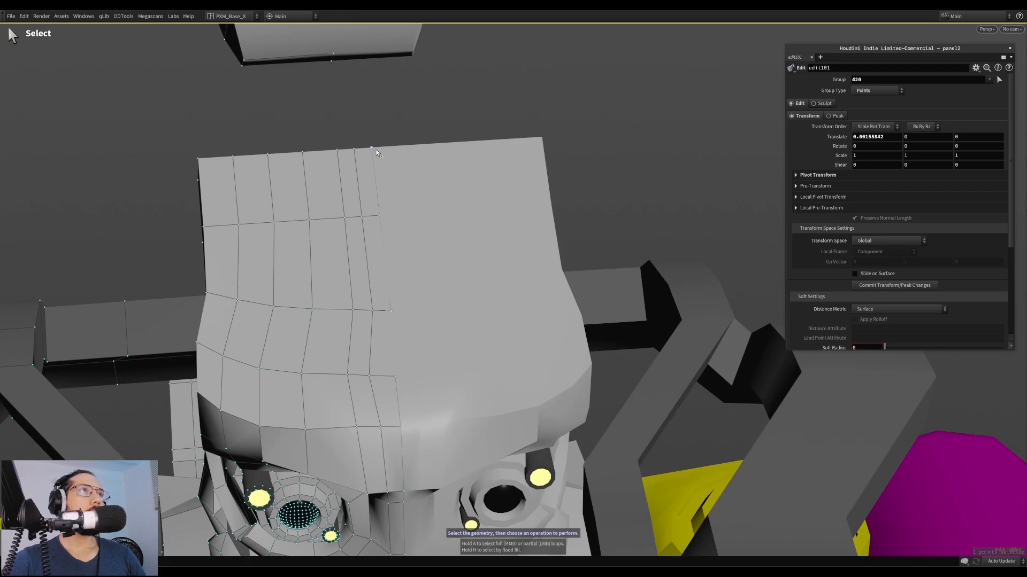
pyautogui.press('t')
pyautogui.moveTo(406, 229); pyautogui.dragTo(391, 300)
pyautogui.press('s')
pyautogui.moveTo(385, 208); pyautogui.dragTo(460, 322)
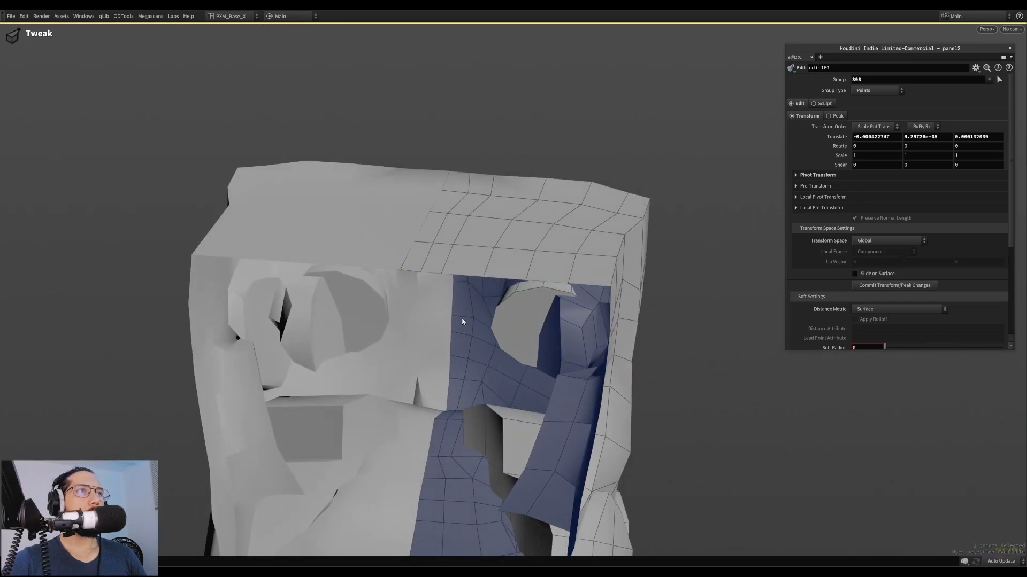
pyautogui.moveTo(462, 322); pyautogui.dragTo(459, 316, button='middle')
pyautogui.hotkey('ctrl', 'z')
pyautogui.keyDown('alt'); pyautogui.moveTo(400, 299); pyautogui.dragTo(435, 340); pyautogui.keyUp('alt')
pyautogui.moveTo(438, 346); pyautogui.dragTo(397, 307, button='middle')
# Refine the rear edge of the crown with PolyPen
pyautogui.press('Tab')
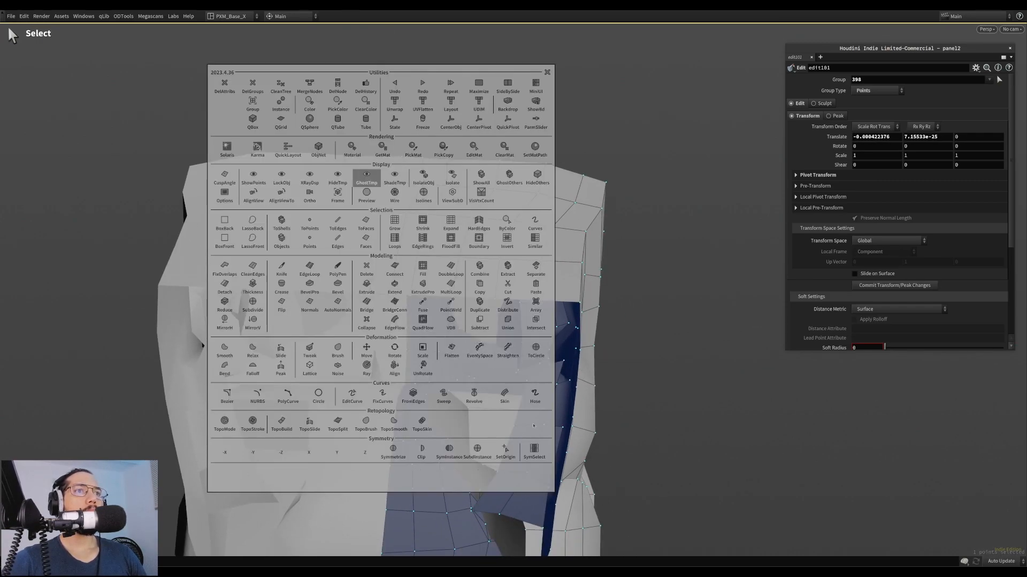
pyautogui.keyDown('alt'); pyautogui.moveTo(623, 339); pyautogui.dragTo(545, 138); pyautogui.keyUp('alt')
pyautogui.press('s')
pyautogui.moveTo(325, 275); pyautogui.dragTo(351, 216)
pyautogui.press('q')
pyautogui.moveTo(331, 266)
pyautogui.mouseDown()
pyautogui.moveTo(315, 264)
pyautogui.moveTo(331, 268)
pyautogui.mouseUp()
pyautogui.press('s')
# Bridge the crown's rear edges to the lower edges at the back of the head to close the open back
pyautogui.keyDown('alt'); pyautogui.moveTo(424, 284); pyautogui.dragTo(426, 225); pyautogui.keyUp('alt')
pyautogui.click(377, 130)
pyautogui.moveTo(507, 133)
pyautogui.keyDown('alt'); pyautogui.mouseDown()
pyautogui.moveTo(457, 106)
pyautogui.moveTo(497, 100)
pyautogui.moveTo(498, 131)
pyautogui.mouseUp(); pyautogui.keyUp('alt')
pyautogui.click(496, 134)
pyautogui.keyDown('alt'); pyautogui.moveTo(451, 160); pyautogui.dragTo(461, 203); pyautogui.keyUp('alt')
pyautogui.keyDown('alt'); pyautogui.moveTo(461, 203); pyautogui.dragTo(463, 99, button='middle'); pyautogui.keyUp('alt')
pyautogui.keyDown('shift'); pyautogui.click(337, 378); pyautogui.keyUp('shift')
pyautogui.keyDown('alt'); pyautogui.moveTo(373, 342); pyautogui.dragTo(381, 272); pyautogui.keyUp('alt')
pyautogui.keyDown('shift'); pyautogui.click(449, 350); pyautogui.keyUp('shift')
pyautogui.keyDown('alt'); pyautogui.moveTo(443, 304); pyautogui.dragTo(380, 394); pyautogui.keyUp('alt')
pyautogui.press('Tab')
pyautogui.click(433, 291)
# Flatten the centre edge loop running down the back of the head
pyautogui.doubleClick(382, 192)
pyautogui.keyDown('alt'); pyautogui.moveTo(382, 193); pyautogui.dragTo(528, 207); pyautogui.keyUp('alt')
pyautogui.press('f')
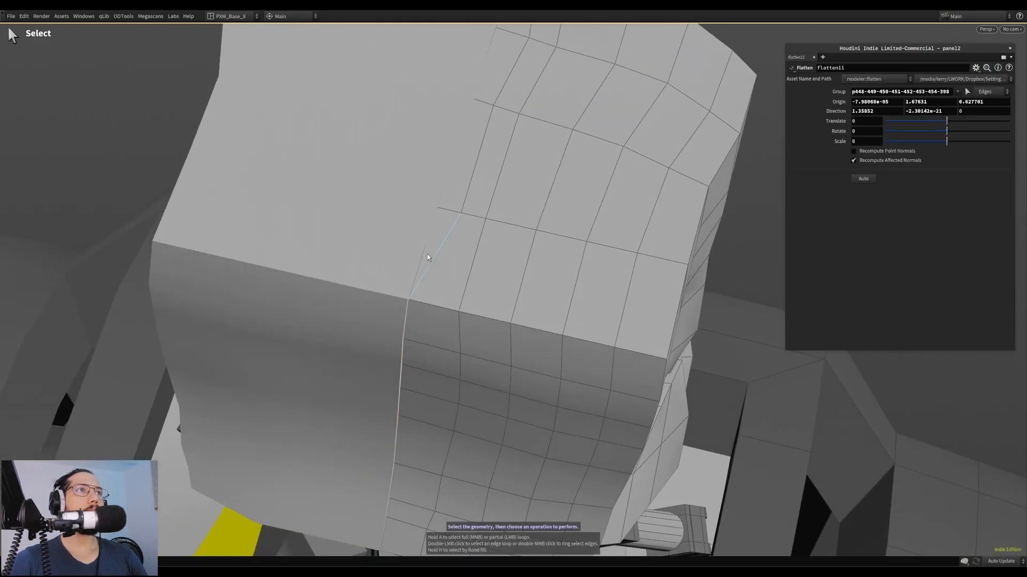
# Dissolve the stray diagonal edge at the rear of the crown's centre seam and touch up the crown with PolyPen
pyautogui.click(440, 252)
pyautogui.press('Delete')
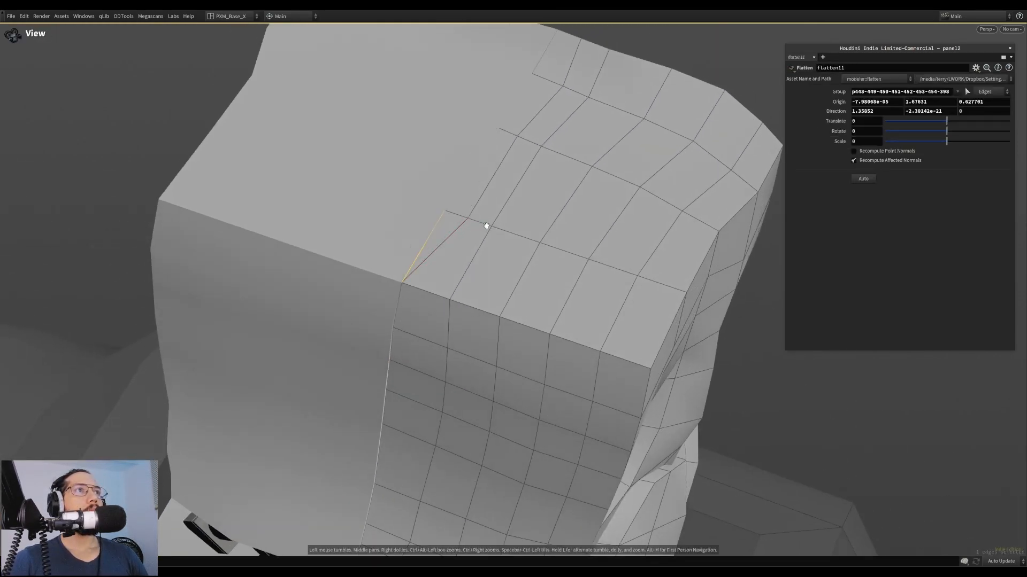
pyautogui.keyDown('alt'); pyautogui.moveTo(486, 226); pyautogui.dragTo(438, 201); pyautogui.keyUp('alt')
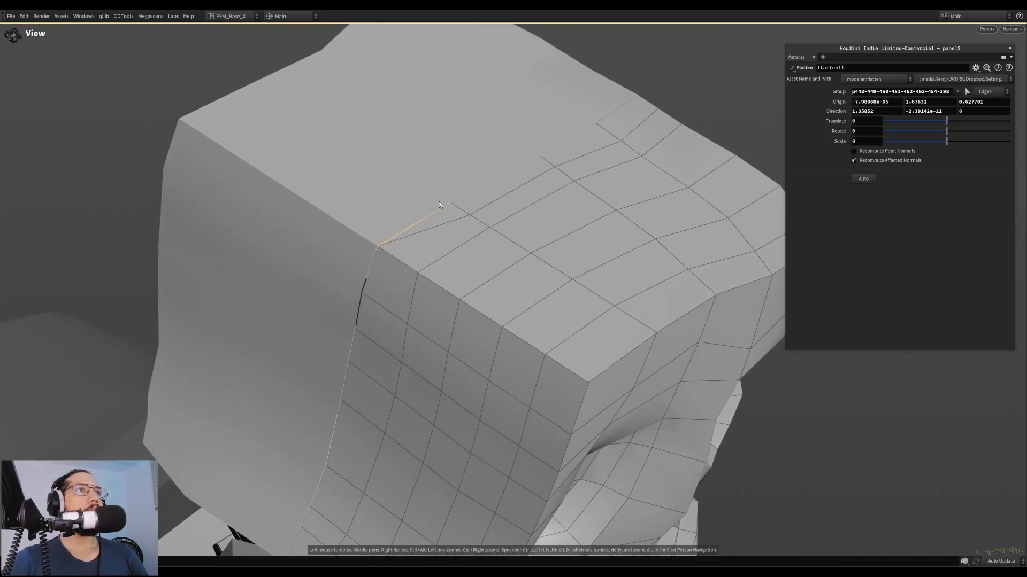
pyautogui.keyDown('alt'); pyautogui.moveTo(437, 201); pyautogui.dragTo(546, 181, button='right'); pyautogui.keyUp('alt')
pyautogui.moveTo(546, 181)
pyautogui.keyDown('alt'); pyautogui.mouseDown()
pyautogui.moveTo(385, 211)
pyautogui.moveTo(463, 227)
pyautogui.moveTo(465, 246)
pyautogui.moveTo(426, 223)
pyautogui.moveTo(438, 214)
pyautogui.moveTo(523, 246)
pyautogui.moveTo(367, 226)
pyautogui.moveTo(266, 180)
pyautogui.moveTo(317, 187)
pyautogui.moveTo(327, 153)
pyautogui.moveTo(299, 138)
pyautogui.moveTo(406, 202)
pyautogui.moveTo(435, 194)
pyautogui.moveTo(376, 216)
pyautogui.moveTo(360, 249)
pyautogui.moveTo(506, 196)
pyautogui.moveTo(408, 218)
pyautogui.moveTo(231, 229)
pyautogui.moveTo(450, 214)
pyautogui.moveTo(415, 188)
pyautogui.moveTo(493, 220)
pyautogui.moveTo(468, 216)
pyautogui.moveTo(353, 279)
pyautogui.moveTo(435, 236)
pyautogui.moveTo(408, 268)
pyautogui.moveTo(483, 240)
pyautogui.moveTo(501, 197)
pyautogui.moveTo(511, 206)
pyautogui.mouseUp(); pyautogui.keyUp('alt')
pyautogui.press('Delete')
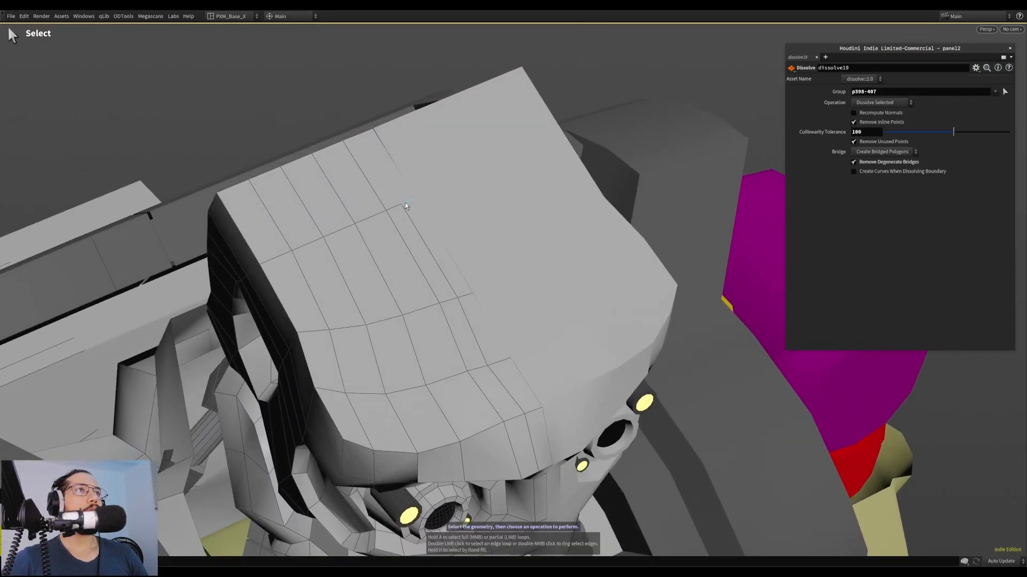
pyautogui.press('p')
# Try reshaping the head's upper side with Brush strokes at different radii, and undo the strokes
pyautogui.press('b')
pyautogui.keyDown('alt'); pyautogui.moveTo(429, 181); pyautogui.dragTo(428, 273, button='middle'); pyautogui.keyUp('alt')
pyautogui.moveTo(468, 272); pyautogui.dragTo(504, 280)
pyautogui.hotkey('ctrl', 'z')
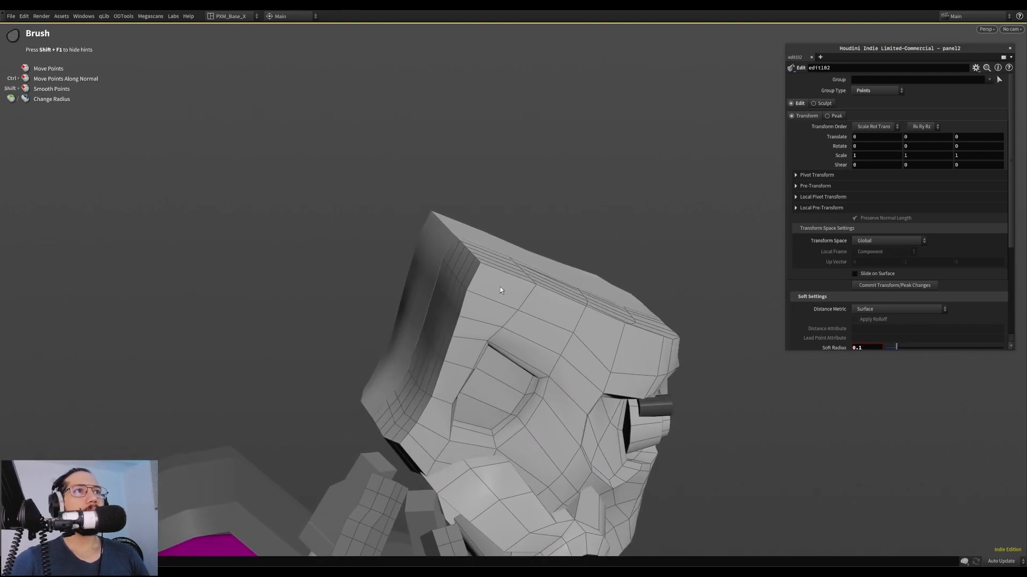
pyautogui.keyDown('alt'); pyautogui.moveTo(500, 299); pyautogui.dragTo(619, 270); pyautogui.keyUp('alt')
pyautogui.press('s')
pyautogui.moveTo(463, 227); pyautogui.dragTo(577, 342)
pyautogui.scroll(-15, 453, 277)
pyautogui.moveTo(454, 277)
pyautogui.mouseDown()
pyautogui.moveTo(442, 285)
pyautogui.moveTo(529, 278)
pyautogui.moveTo(504, 266)
pyautogui.moveTo(471, 275)
pyautogui.moveTo(508, 293)
pyautogui.moveTo(461, 288)
pyautogui.moveTo(509, 268)
pyautogui.moveTo(505, 284)
pyautogui.mouseUp()
pyautogui.hotkey('ctrl', 'z')
pyautogui.scroll(8, 478, 280)
pyautogui.hotkey('ctrl', 'z')
pyautogui.hotkey('ctrl', 'z')
pyautogui.hotkey('ctrl', 'z')
# Examine the closed cranium and its side profile from several angles
pyautogui.moveTo(581, 292)
pyautogui.keyDown('alt'); pyautogui.mouseDown()
pyautogui.moveTo(489, 293)
pyautogui.moveTo(475, 281)
pyautogui.mouseUp(); pyautogui.keyUp('alt')
pyautogui.moveTo(486, 327)
pyautogui.mouseDown()
pyautogui.moveTo(477, 324)
pyautogui.moveTo(670, 298)
pyautogui.moveTo(570, 328)
pyautogui.moveTo(353, 243)
pyautogui.mouseUp()
pyautogui.press('s')
pyautogui.keyDown('alt'); pyautogui.moveTo(537, 305); pyautogui.dragTo(586, 208); pyautogui.keyUp('alt')
pyautogui.hotkey('alt', '`')
pyautogui.hotkey('alt', '`')
pyautogui.moveTo(474, 193)
pyautogui.keyDown('alt'); pyautogui.mouseDown()
pyautogui.moveTo(524, 210)
pyautogui.moveTo(495, 197)
pyautogui.moveTo(504, 219)
pyautogui.moveTo(537, 222)
pyautogui.moveTo(566, 190)
pyautogui.moveTo(524, 230)
pyautogui.mouseUp(); pyautogui.keyUp('alt')
pyautogui.press('b')
pyautogui.press('s')
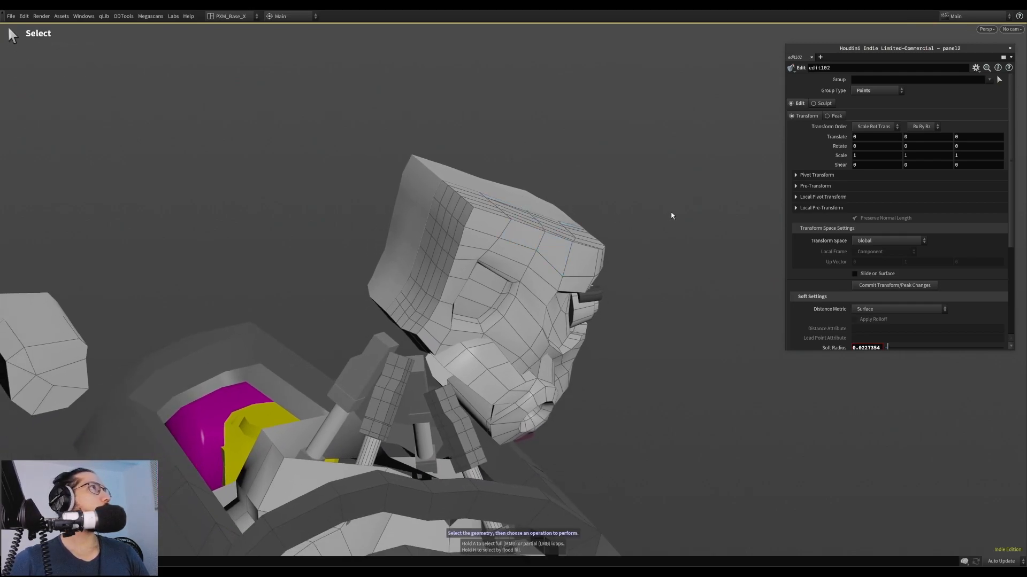
pyautogui.keyDown('alt'); pyautogui.moveTo(672, 214); pyautogui.dragTo(658, 190); pyautogui.keyUp('alt')
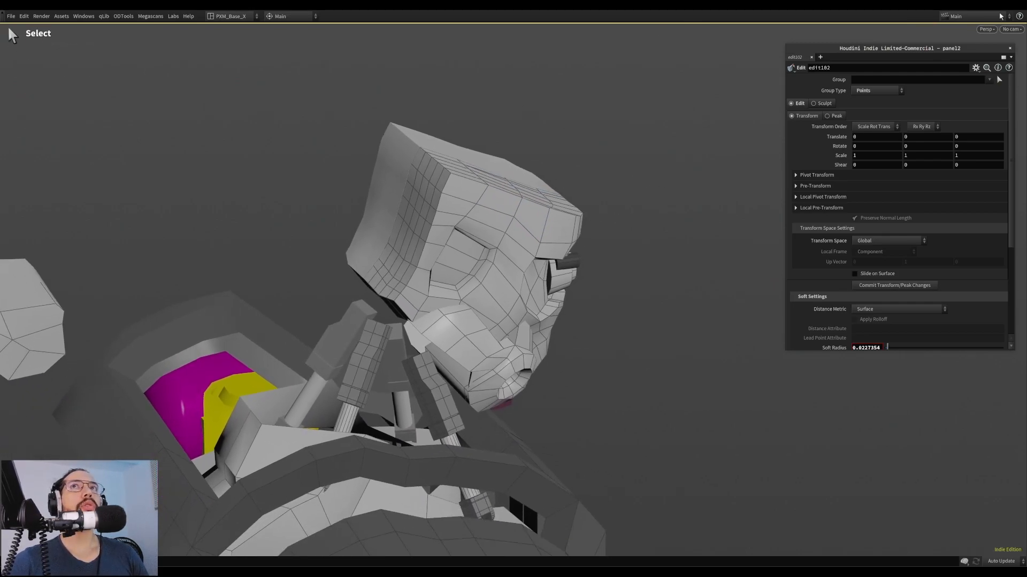
# Close the floating parameter panel
pyautogui.click(1010, 49)
pyautogui.press('super')
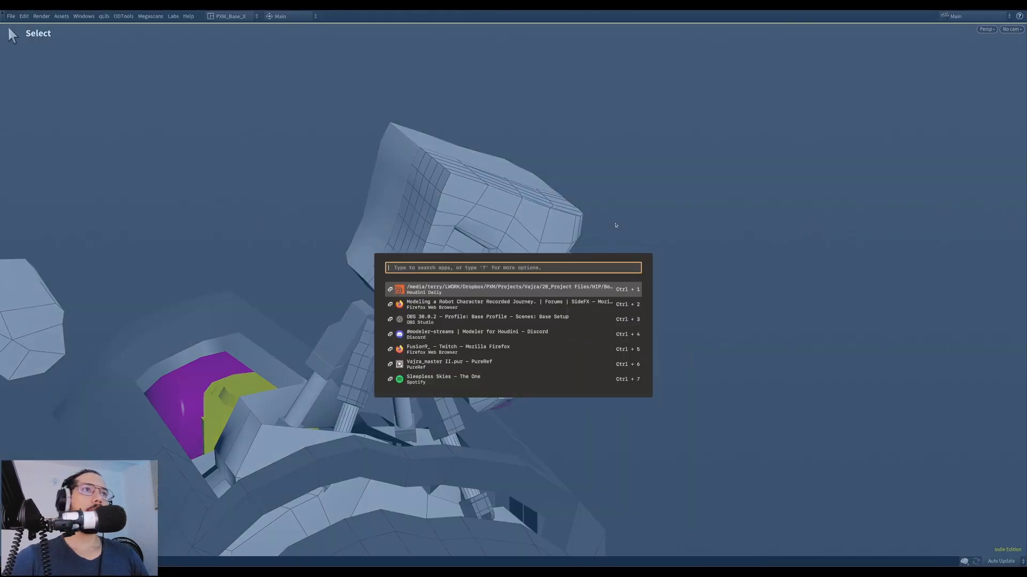
pyautogui.press('Escape')
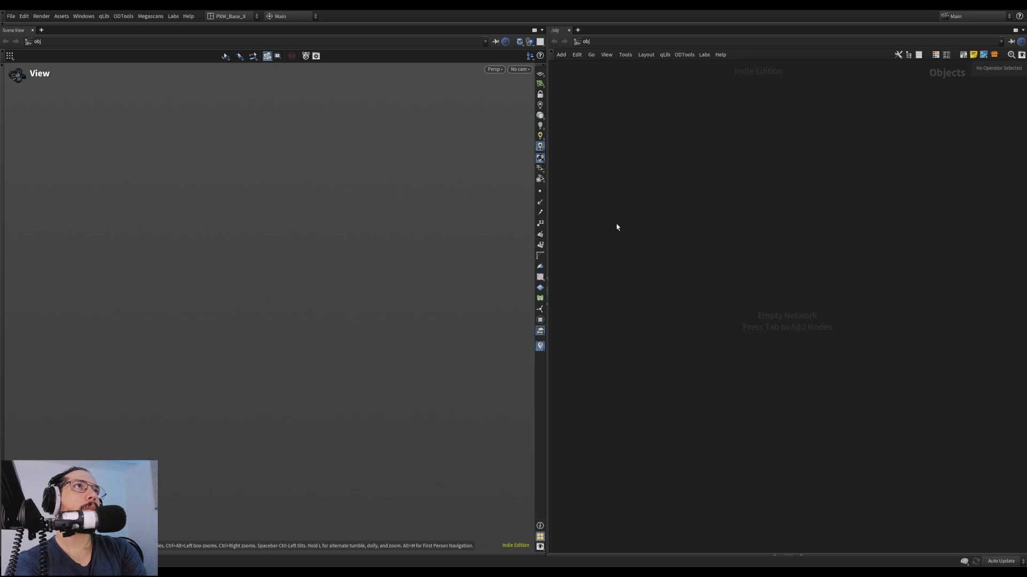
# Reopen the robot scene from the recent files
pyautogui.click(11, 16)
pyautogui.moveTo(32, 44)
pyautogui.click(220, 45)
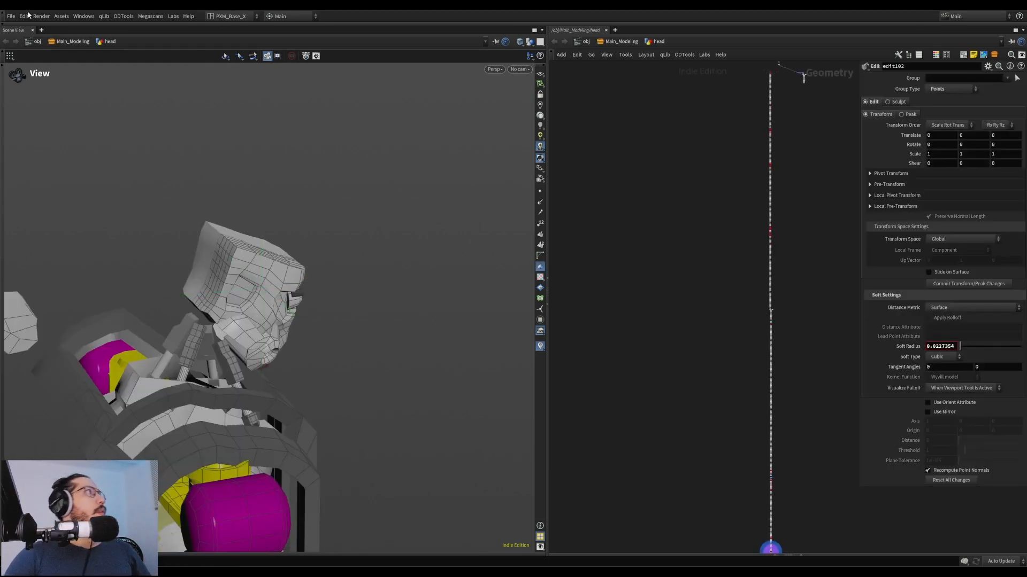
# Examine the nodes and side branch at the start of the head's geometry network
pyautogui.moveTo(437, 323); pyautogui.dragTo(454, 269, button='middle')
pyautogui.moveTo(729, 359); pyautogui.dragTo(681, 443, button='middle')
pyautogui.scroll(3, 772, 144)
pyautogui.scroll(5, 771, 143)
pyautogui.moveTo(777, 167); pyautogui.dragTo(721, 125, button='middle')
pyautogui.scroll(-2, 839, 217)
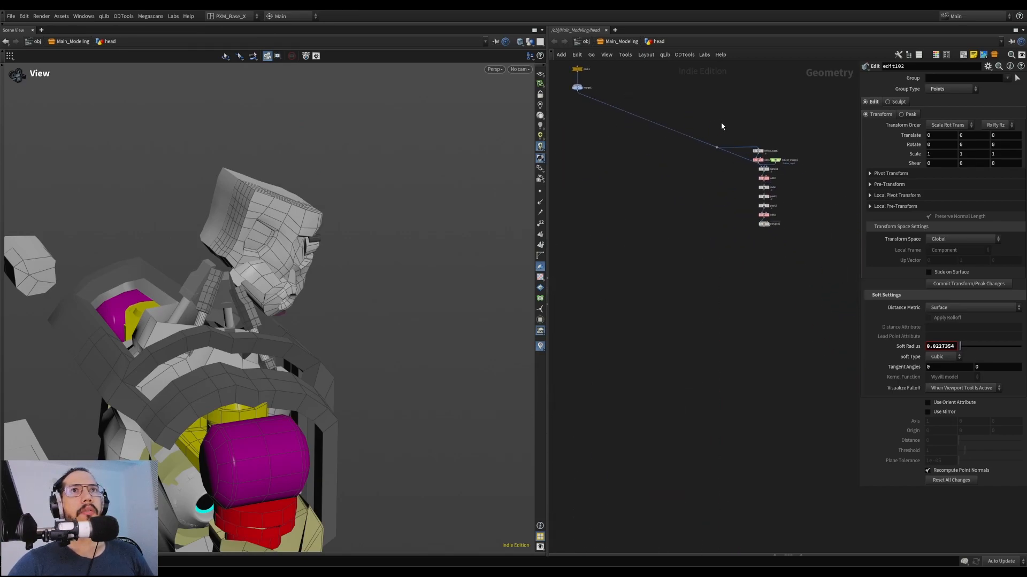
pyautogui.scroll(-3, 720, 126)
pyautogui.moveTo(642, 75); pyautogui.dragTo(789, 210)
pyautogui.click(722, 180)
pyautogui.scroll(5, 728, 176)
pyautogui.press('r')
pyautogui.click(767, 166)
pyautogui.moveTo(764, 173); pyautogui.dragTo(765, 245, button='middle')
# Delete the side branch of nodes near the start of the head's network
pyautogui.moveTo(485, 285); pyautogui.dragTo(475, 287)
pyautogui.scroll(-2, 685, 187)
pyautogui.moveTo(685, 187); pyautogui.dragTo(728, 219, button='middle')
pyautogui.scroll(-2, 685, 199)
pyautogui.moveTo(624, 152); pyautogui.dragTo(839, 346)
pyautogui.press('Delete')
# Select the last edit node at the end of the head's node chain
pyautogui.scroll(-4, 768, 378)
pyautogui.moveTo(671, 535); pyautogui.dragTo(704, 395, button='middle')
pyautogui.scroll(5, 704, 395)
pyautogui.scroll(-5, 748, 385)
pyautogui.scroll(5, 747, 417)
pyautogui.moveTo(746, 461); pyautogui.dragTo(737, 158, button='middle')
pyautogui.scroll(4, 729, 303)
pyautogui.moveTo(626, 187); pyautogui.dragTo(692, 357, button='middle')
pyautogui.middleClick(680, 284)
pyautogui.click(680, 283)
# Activate Modeler and delete the head's construction history to collapse it into a single raw geometry node
pyautogui.moveTo(393, 206); pyautogui.dragTo(324, 232)
pyautogui.moveTo(395, 196); pyautogui.dragTo(412, 208, button='middle')
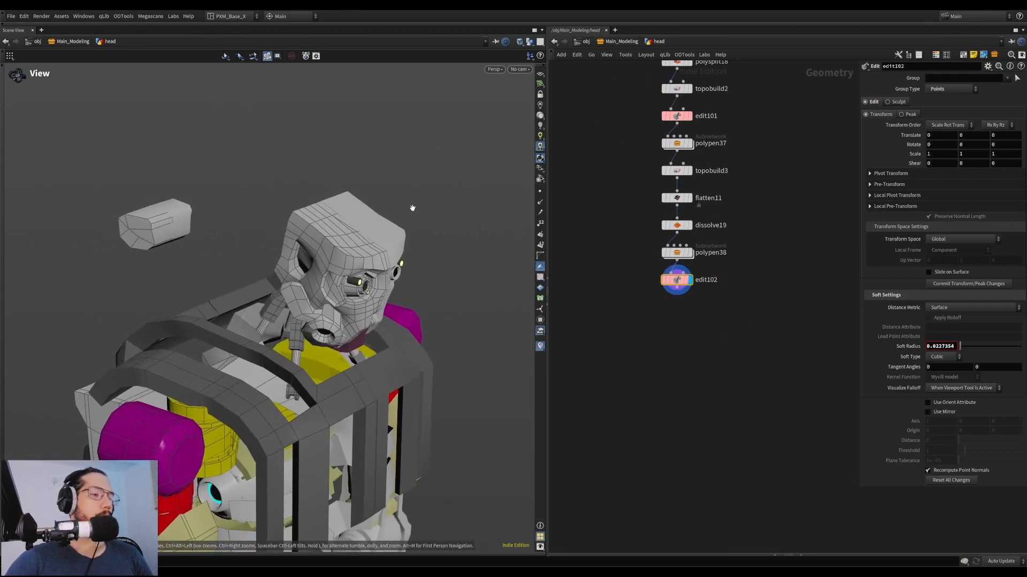
pyautogui.press('`')
pyautogui.press('Tab')
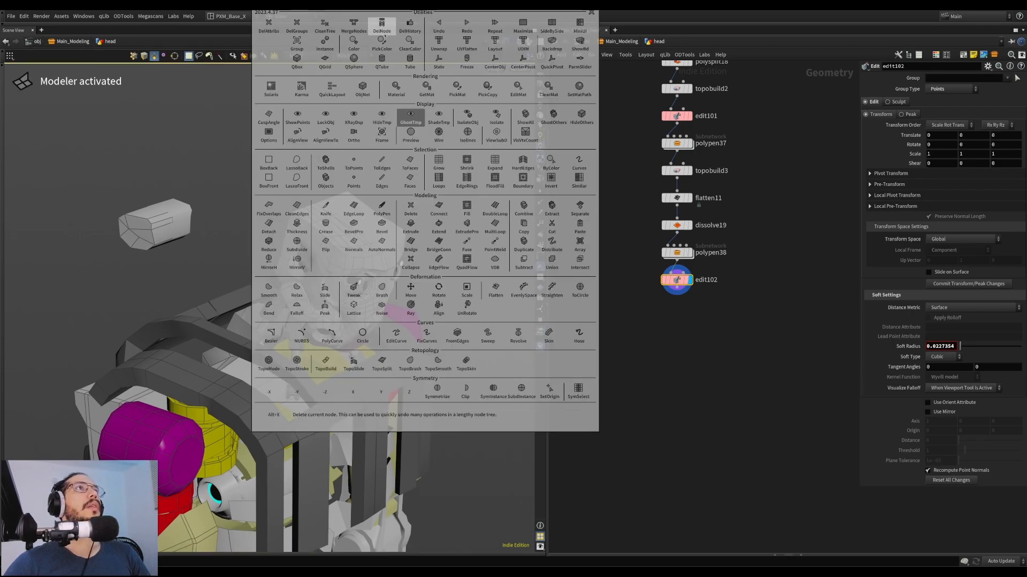
pyautogui.click(407, 30)
# Save the scene as a new numbered version of the Bot_HandModel file
pyautogui.click(11, 16)
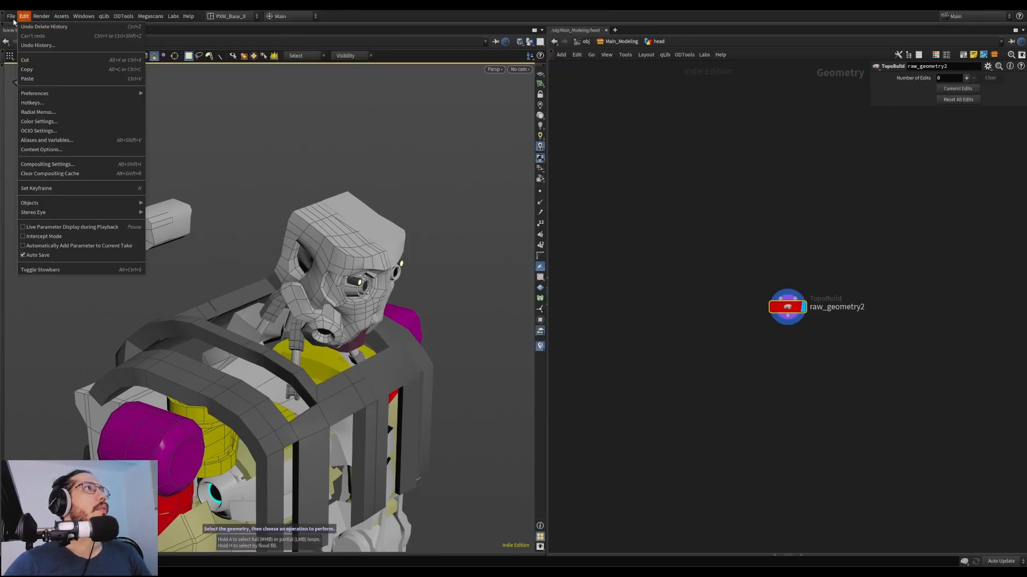
pyautogui.click(21, 88)
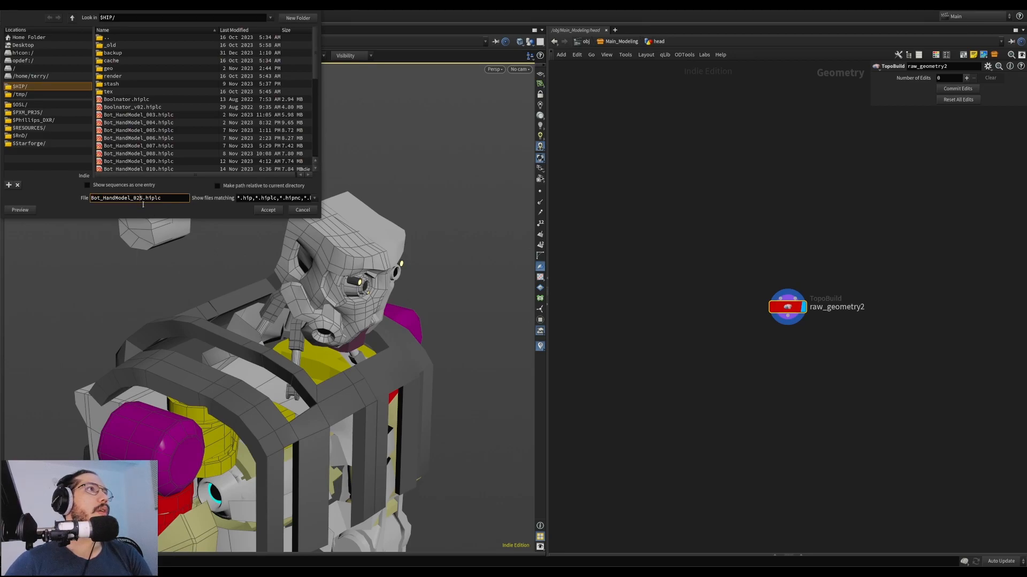
pyautogui.click(268, 210)
# Collapse the network pane so the scene view fills the window, and frame the robot's head
pyautogui.keyDown('alt'); pyautogui.moveTo(503, 284); pyautogui.dragTo(470, 251); pyautogui.keyUp('alt')
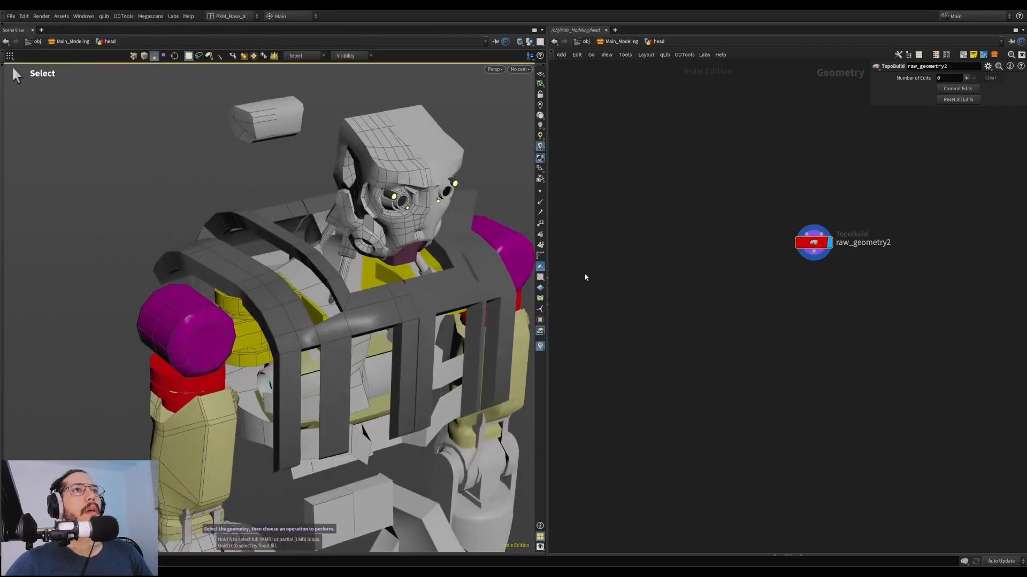
pyautogui.click(551, 304)
pyautogui.keyDown('alt'); pyautogui.moveTo(578, 269); pyautogui.dragTo(438, 300, button='right'); pyautogui.keyUp('alt')
pyautogui.keyDown('alt'); pyautogui.moveTo(437, 300); pyautogui.dragTo(598, 337); pyautogui.keyUp('alt')
pyautogui.keyDown('alt'); pyautogui.moveTo(598, 337); pyautogui.dragTo(583, 202, button='right'); pyautogui.keyUp('alt')
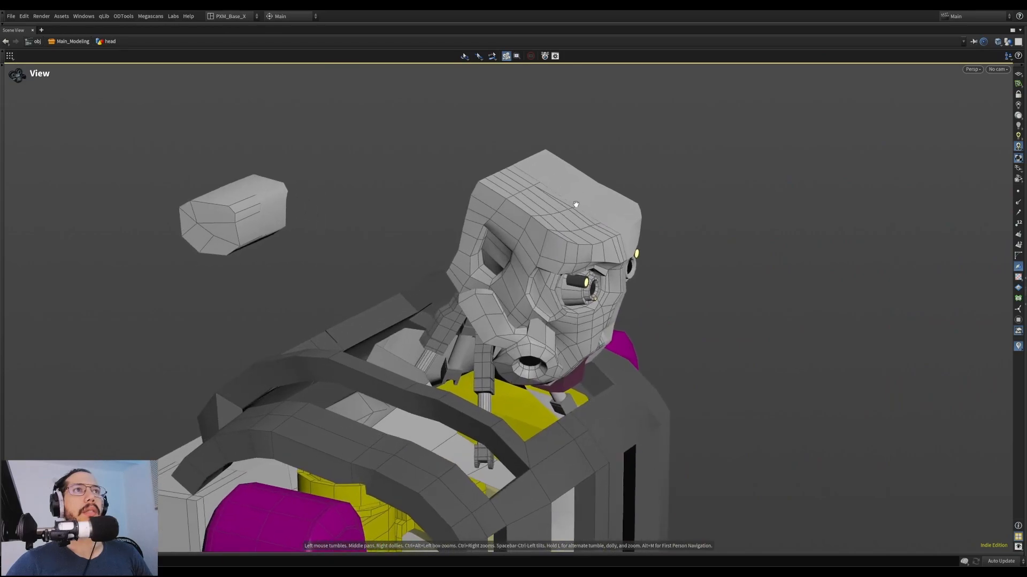
# Open a floating copy of the scene view panel, switch it to the Parameters pane and place it beside the head
pyautogui.keyDown('alt'); pyautogui.moveTo(582, 201); pyautogui.dragTo(525, 214); pyautogui.keyUp('alt')
pyautogui.keyDown('alt'); pyautogui.moveTo(524, 214); pyautogui.dragTo(513, 247, button='middle'); pyautogui.keyUp('alt')
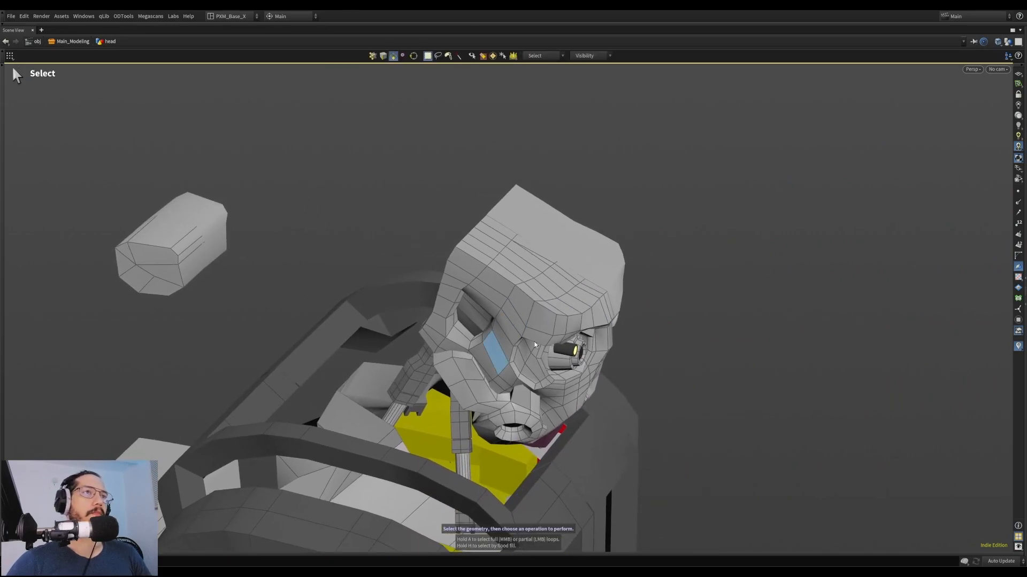
pyautogui.press('alt')
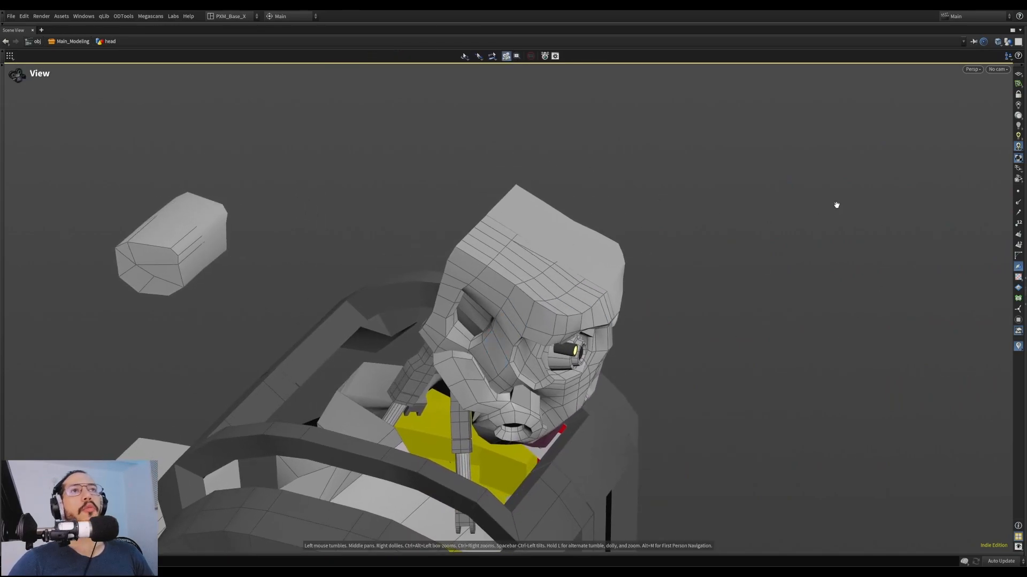
pyautogui.click(665, 45)
pyautogui.click(657, 56)
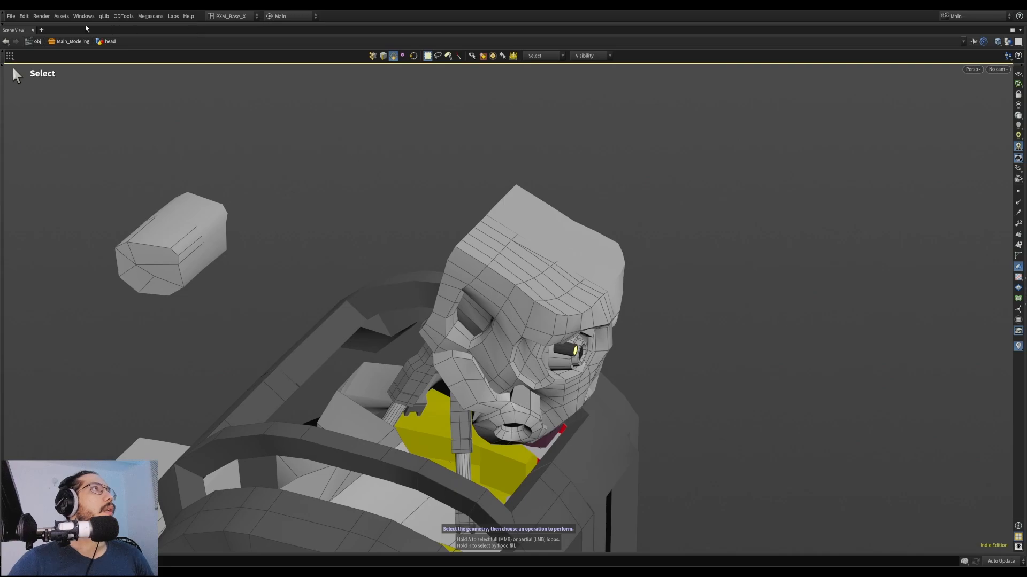
pyautogui.hotkey('alt', 'shift', 'c')
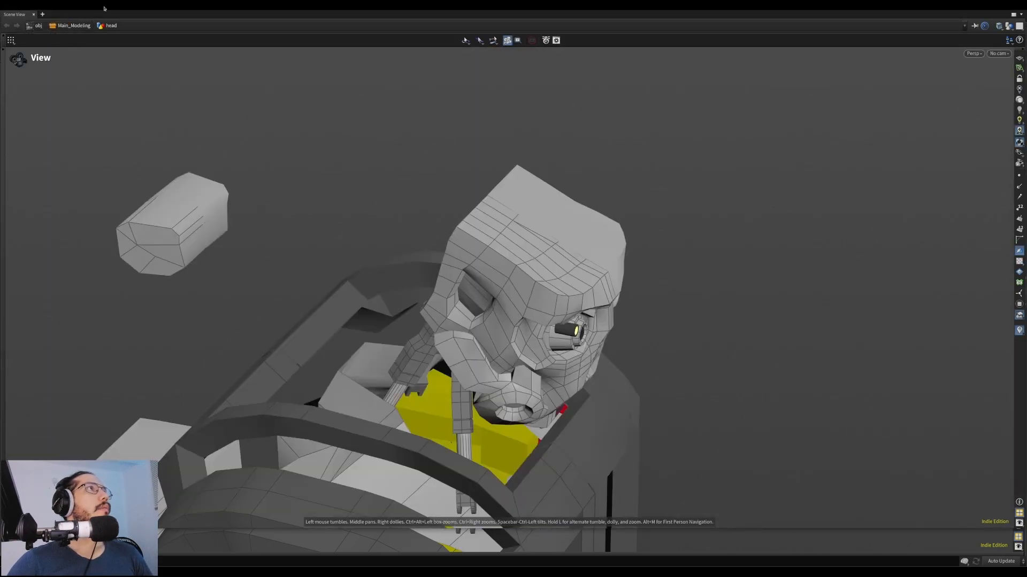
pyautogui.moveTo(104, 9); pyautogui.dragTo(348, 156)
pyautogui.hotkey('alt', '3')
pyautogui.moveTo(245, 149); pyautogui.dragTo(528, 106)
pyautogui.hotkey('alt', 'space')
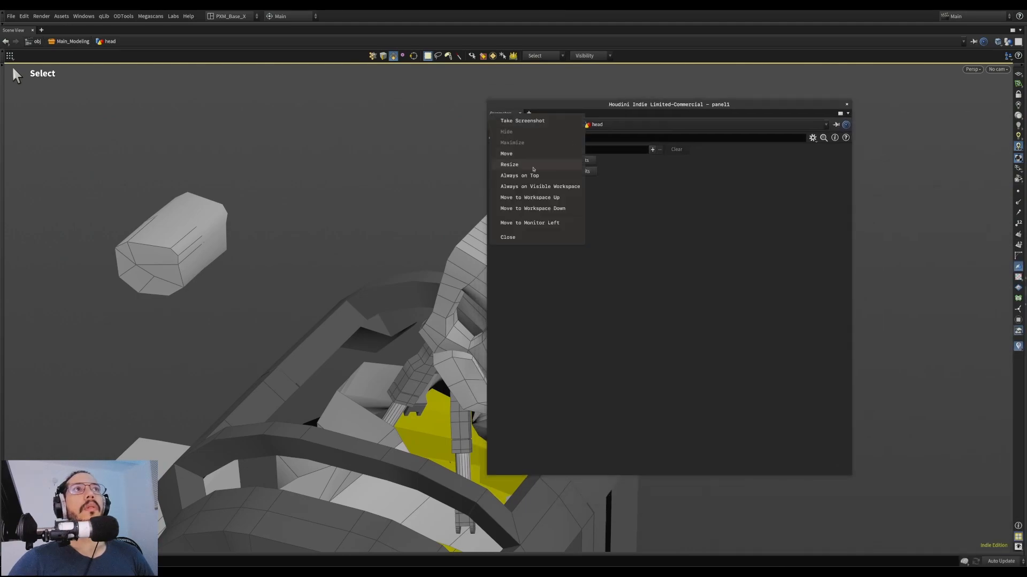
pyautogui.click(520, 176)
pyautogui.rightClick(545, 105)
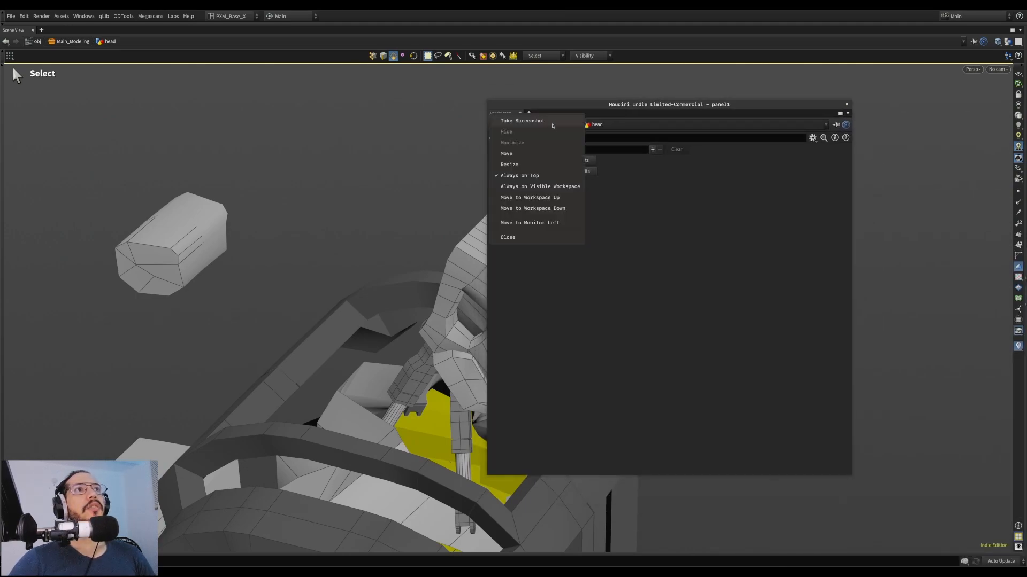
pyautogui.click(522, 176)
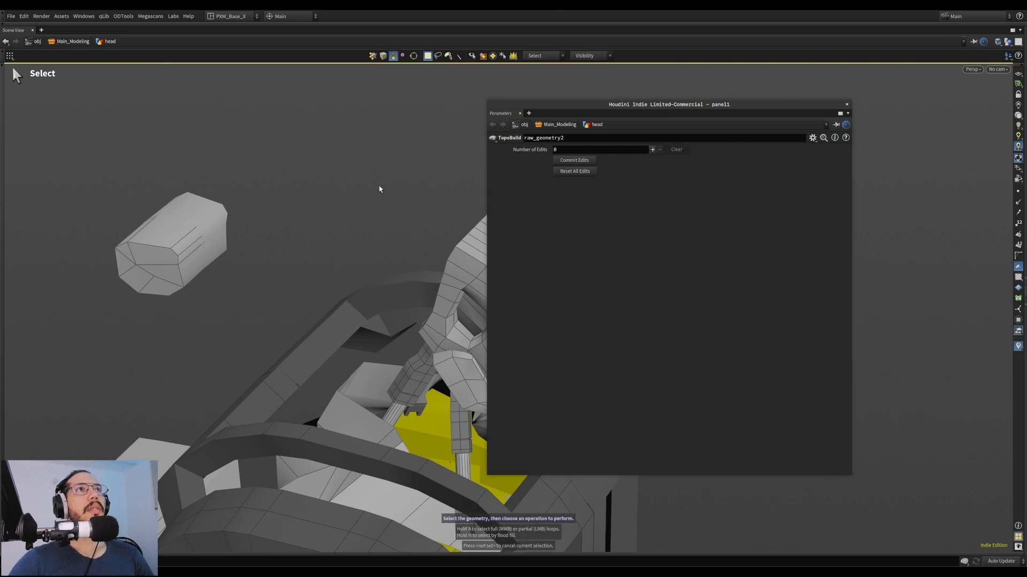
# Shrink the floating parameter window and place it over the empty area beside the robot's head
pyautogui.moveTo(486, 102); pyautogui.dragTo(590, 116)
pyautogui.moveTo(712, 118); pyautogui.dragTo(861, 81)
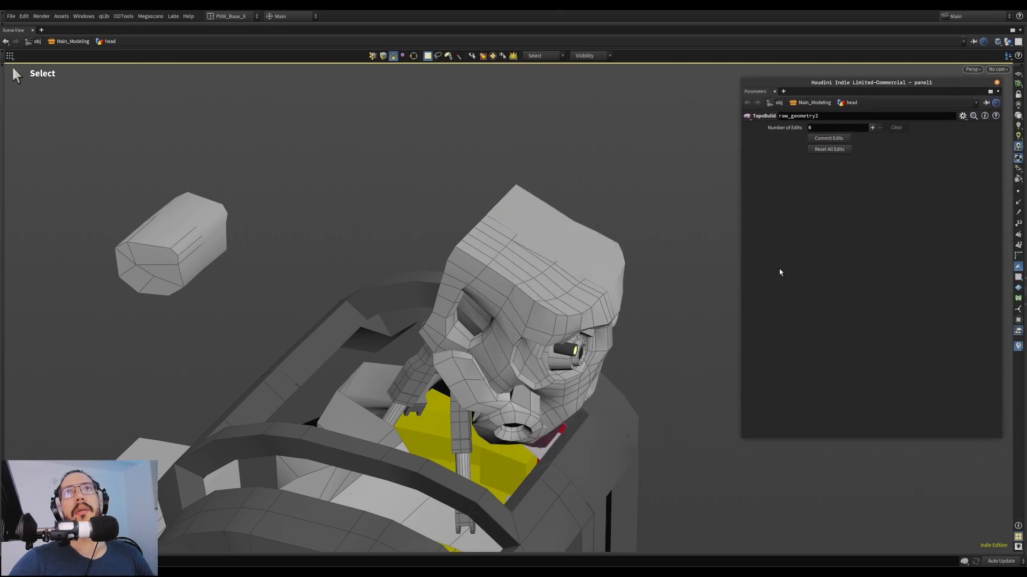
pyautogui.moveTo(741, 437); pyautogui.dragTo(762, 414)
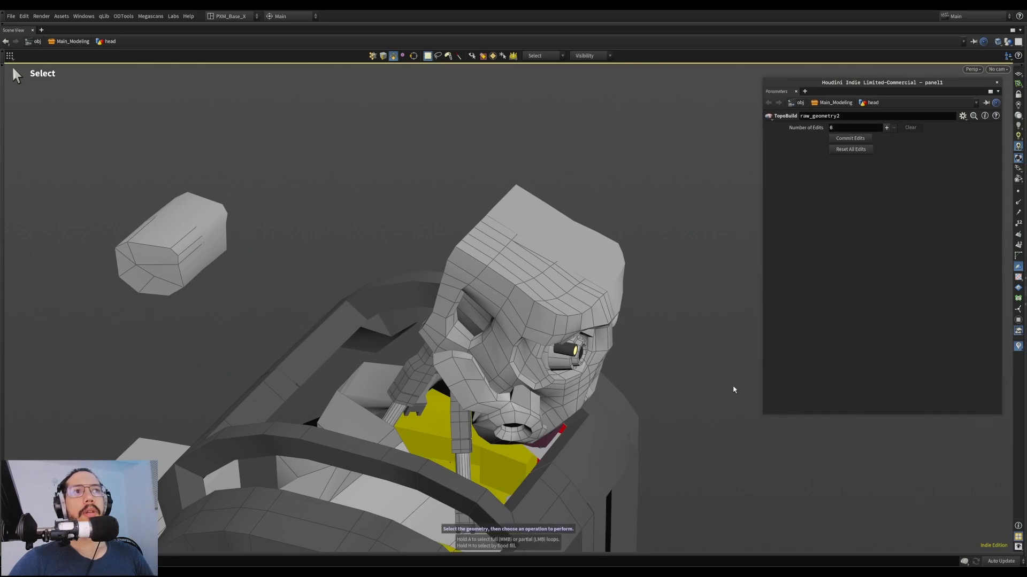
# Open the General User Interface preferences to check the option that keeps floating windows on top
pyautogui.click(24, 16)
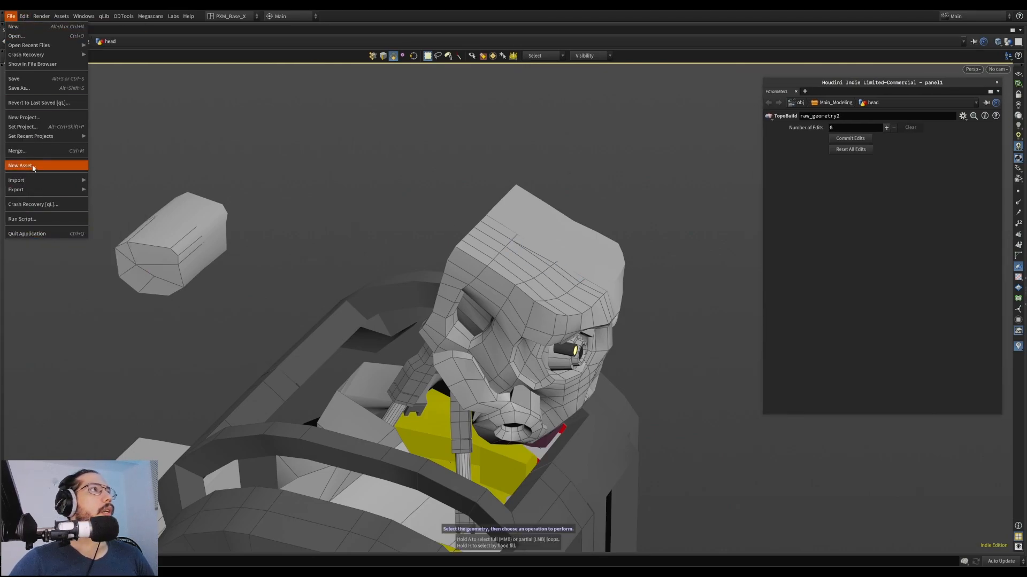
pyautogui.moveTo(18, 18)
pyautogui.moveTo(45, 94)
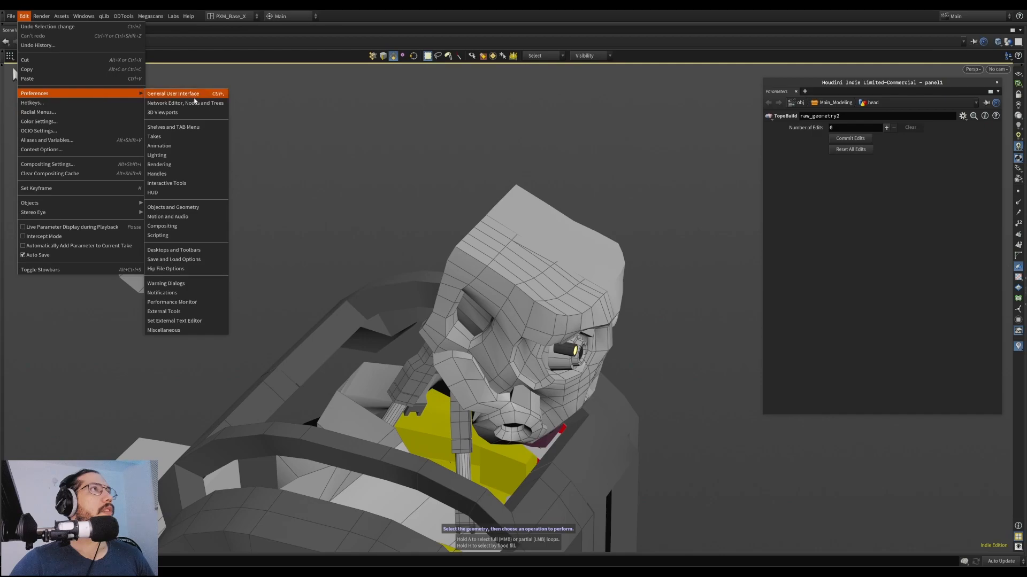
pyautogui.click(187, 97)
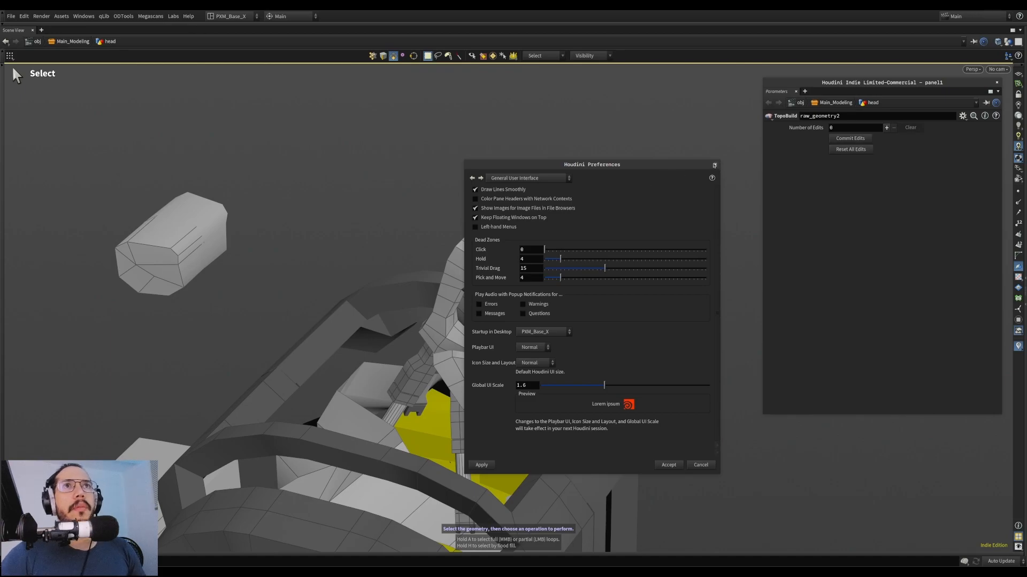
pyautogui.click(716, 166)
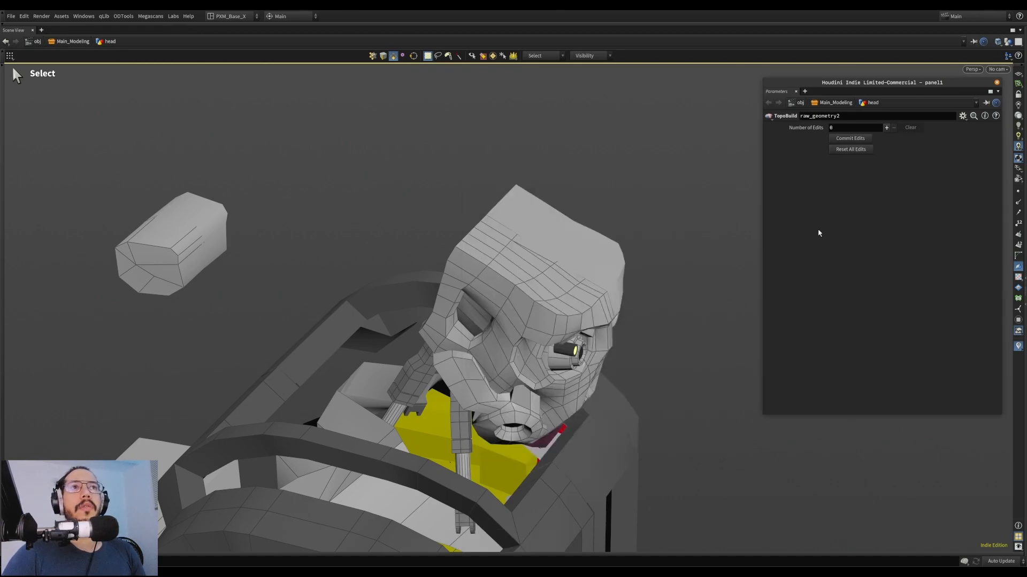
# Hide the surrounding toolbars to maximize the scene view and move the floating parameter window closer to its upper corner
pyautogui.hotkey('ctrl', 'h')
pyautogui.hotkey('ctrl', 'h')
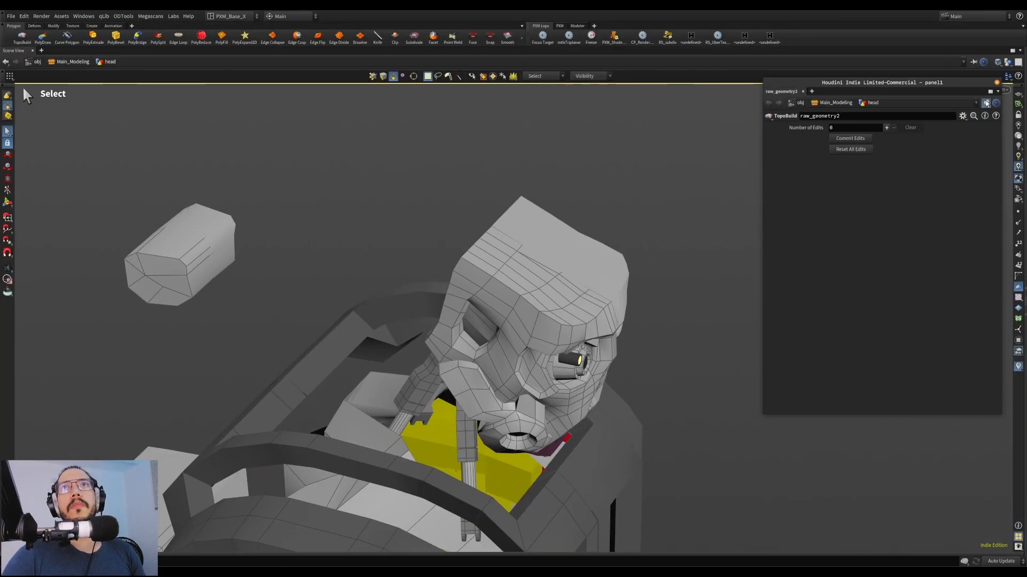
pyautogui.hotkey('ctrl', 'h')
pyautogui.moveTo(829, 82); pyautogui.dragTo(842, 65)
# Add an Edit node with the brush tool to the head geometry
pyautogui.moveTo(560, 267)
pyautogui.keyDown('alt'); pyautogui.mouseDown()
pyautogui.moveTo(561, 212)
pyautogui.moveTo(547, 210)
pyautogui.mouseUp(); pyautogui.keyUp('alt')
pyautogui.hotkey('shift', 'e')
pyautogui.press('Return')
pyautogui.keyDown('alt'); pyautogui.moveTo(459, 209); pyautogui.dragTo(521, 181); pyautogui.keyUp('alt')
# Shrink the brush radius and undo the trial strokes made along the cranium's upper edge
pyautogui.moveTo(452, 154); pyautogui.dragTo(458, 160)
pyautogui.keyDown('alt'); pyautogui.moveTo(458, 161); pyautogui.dragTo(486, 193); pyautogui.keyUp('alt')
pyautogui.hotkey('ctrl', 'z')
pyautogui.scroll(-16, 543, 213)
pyautogui.moveTo(489, 154)
pyautogui.mouseDown()
pyautogui.moveTo(571, 185)
pyautogui.moveTo(520, 241)
pyautogui.moveTo(481, 262)
pyautogui.mouseUp()
pyautogui.hotkey('ctrl', 'z')
pyautogui.moveTo(471, 267)
pyautogui.mouseDown()
pyautogui.moveTo(488, 268)
pyautogui.moveTo(468, 243)
pyautogui.moveTo(477, 263)
pyautogui.moveTo(496, 251)
pyautogui.moveTo(583, 271)
pyautogui.moveTo(447, 258)
pyautogui.moveTo(450, 232)
pyautogui.mouseUp()
pyautogui.hotkey('ctrl', 'z')
pyautogui.hotkey('ctrl', 'z')
# Move and smooth the points along the cranium's upper side edge with the brush to soften its hard corner
pyautogui.moveTo(433, 243)
pyautogui.mouseDown()
pyautogui.moveTo(429, 233)
pyautogui.moveTo(514, 254)
pyautogui.moveTo(394, 233)
pyautogui.moveTo(419, 225)
pyautogui.mouseUp()
pyautogui.moveTo(438, 239); pyautogui.dragTo(483, 237)
pyautogui.moveTo(500, 248)
pyautogui.mouseDown()
pyautogui.moveTo(461, 227)
pyautogui.moveTo(398, 218)
pyautogui.moveTo(420, 228)
pyautogui.mouseUp()
pyautogui.moveTo(439, 227); pyautogui.dragTo(440, 230)
pyautogui.keyDown('alt'); pyautogui.moveTo(505, 237); pyautogui.dragTo(479, 247); pyautogui.keyUp('alt')
pyautogui.keyDown('shift'); pyautogui.moveTo(411, 214); pyautogui.dragTo(431, 225); pyautogui.keyUp('shift')
pyautogui.keyDown('alt'); pyautogui.moveTo(505, 236); pyautogui.dragTo(457, 258); pyautogui.keyUp('alt')
pyautogui.moveTo(451, 214)
pyautogui.keyDown('shift'); pyautogui.mouseDown()
pyautogui.moveTo(476, 212)
pyautogui.moveTo(457, 227)
pyautogui.moveTo(497, 204)
pyautogui.moveTo(474, 219)
pyautogui.moveTo(458, 177)
pyautogui.moveTo(448, 202)
pyautogui.moveTo(521, 188)
pyautogui.mouseUp(); pyautogui.keyUp('shift')
pyautogui.moveTo(444, 196)
pyautogui.mouseDown()
pyautogui.moveTo(447, 223)
pyautogui.moveTo(477, 220)
pyautogui.moveTo(412, 226)
pyautogui.mouseUp()
pyautogui.scroll(-4, 464, 217)
pyautogui.moveTo(449, 210)
pyautogui.mouseDown()
pyautogui.moveTo(467, 241)
pyautogui.moveTo(244, 232)
pyautogui.mouseUp()
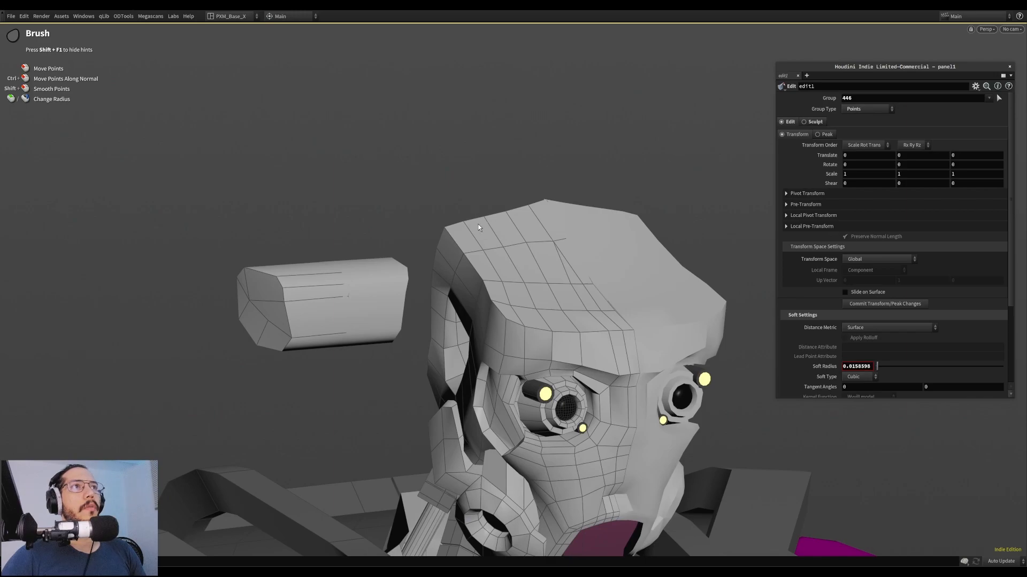
# Brush the points at the top of the cranium to round its boxy outline
pyautogui.keyDown('alt'); pyautogui.moveTo(408, 222); pyautogui.dragTo(447, 230); pyautogui.keyUp('alt')
pyautogui.moveTo(480, 223)
pyautogui.mouseDown()
pyautogui.moveTo(470, 235)
pyautogui.moveTo(534, 209)
pyautogui.moveTo(497, 213)
pyautogui.moveTo(554, 200)
pyautogui.moveTo(469, 193)
pyautogui.mouseUp()
pyautogui.moveTo(553, 199)
pyautogui.mouseDown()
pyautogui.moveTo(655, 186)
pyautogui.moveTo(701, 218)
pyautogui.moveTo(582, 256)
pyautogui.moveTo(678, 276)
pyautogui.moveTo(495, 264)
pyautogui.moveTo(594, 252)
pyautogui.moveTo(579, 235)
pyautogui.moveTo(588, 222)
pyautogui.moveTo(633, 217)
pyautogui.moveTo(578, 222)
pyautogui.moveTo(644, 219)
pyautogui.moveTo(639, 185)
pyautogui.moveTo(650, 190)
pyautogui.moveTo(628, 190)
pyautogui.moveTo(759, 248)
pyautogui.mouseUp()
pyautogui.click(584, 209)
pyautogui.click(643, 218)
pyautogui.scroll(-3, 629, 189)
# With a smaller brush radius, reposition the crown and forehead points beside the head's centre line into a dome
pyautogui.moveTo(692, 264)
pyautogui.mouseDown()
pyautogui.moveTo(442, 222)
pyautogui.moveTo(510, 231)
pyautogui.mouseUp()
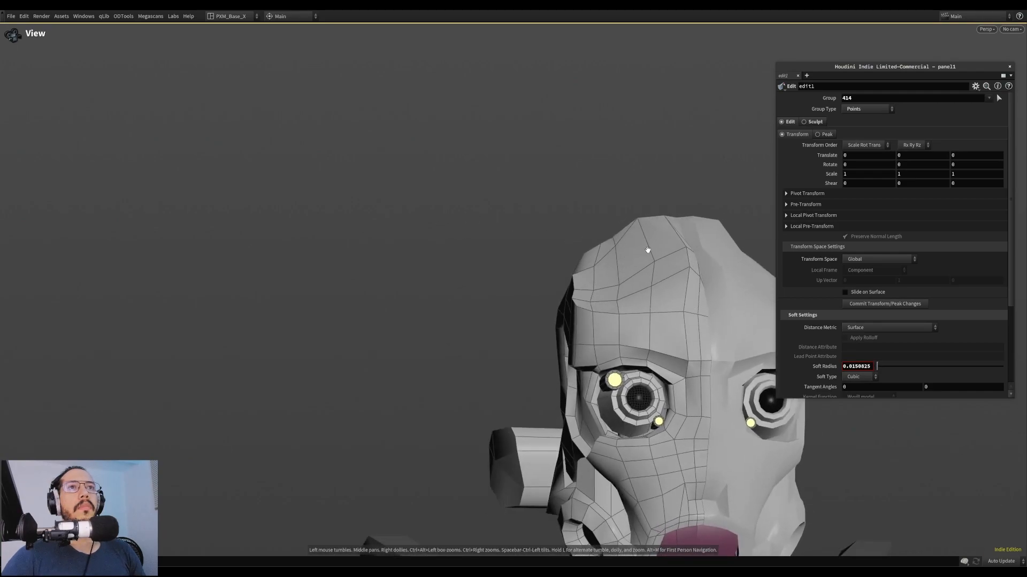
pyautogui.moveTo(607, 256); pyautogui.dragTo(627, 269)
pyautogui.moveTo(695, 235)
pyautogui.mouseDown()
pyautogui.moveTo(701, 267)
pyautogui.moveTo(675, 277)
pyautogui.moveTo(695, 256)
pyautogui.moveTo(685, 258)
pyautogui.moveTo(681, 243)
pyautogui.moveTo(698, 240)
pyautogui.moveTo(684, 261)
pyautogui.moveTo(690, 242)
pyautogui.moveTo(677, 236)
pyautogui.moveTo(689, 239)
pyautogui.moveTo(660, 255)
pyautogui.mouseUp()
pyautogui.moveTo(670, 253)
pyautogui.mouseDown()
pyautogui.moveTo(677, 241)
pyautogui.moveTo(668, 262)
pyautogui.moveTo(683, 261)
pyautogui.moveTo(700, 279)
pyautogui.moveTo(662, 271)
pyautogui.moveTo(675, 244)
pyautogui.mouseUp()
pyautogui.scroll(-4, 668, 255)
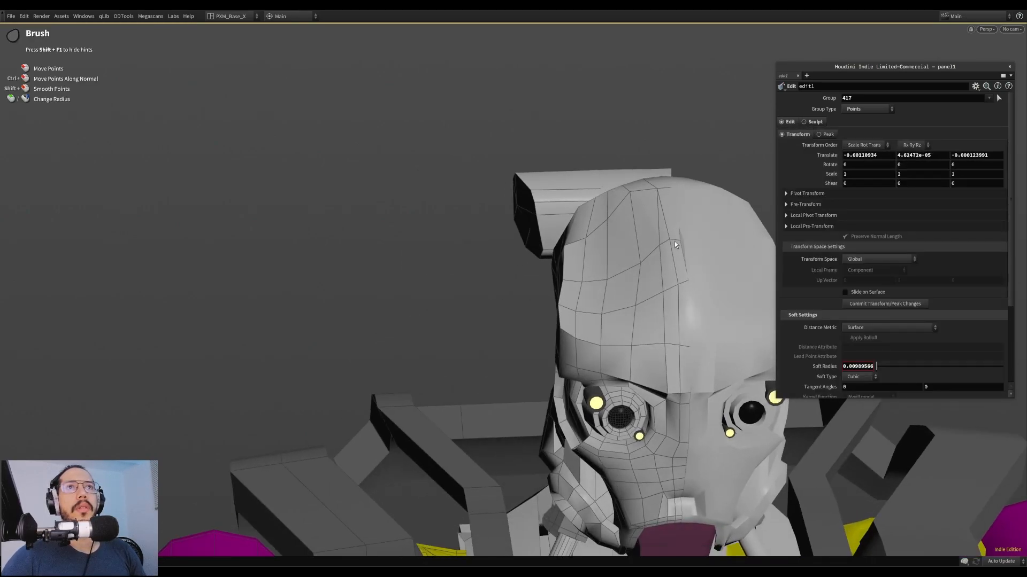
pyautogui.keyDown('alt'); pyautogui.moveTo(656, 208); pyautogui.dragTo(655, 227); pyautogui.keyUp('alt')
pyautogui.moveTo(658, 191)
pyautogui.mouseDown()
pyautogui.moveTo(672, 183)
pyautogui.moveTo(663, 171)
pyautogui.mouseUp()
# Adjust the points at the side of the cranium above the side opening and the brow
pyautogui.keyDown('alt'); pyautogui.moveTo(663, 172); pyautogui.dragTo(719, 185); pyautogui.keyUp('alt')
pyautogui.moveTo(618, 184)
pyautogui.keyDown('alt'); pyautogui.mouseDown()
pyautogui.moveTo(714, 203)
pyautogui.moveTo(623, 195)
pyautogui.mouseUp(); pyautogui.keyUp('alt')
pyautogui.keyDown('alt'); pyautogui.moveTo(637, 184); pyautogui.dragTo(786, 168); pyautogui.keyUp('alt')
pyautogui.moveTo(572, 188)
pyautogui.keyDown('alt'); pyautogui.mouseDown()
pyautogui.moveTo(650, 204)
pyautogui.moveTo(596, 196)
pyautogui.moveTo(637, 210)
pyautogui.moveTo(458, 261)
pyautogui.mouseUp(); pyautogui.keyUp('alt')
pyautogui.moveTo(583, 257)
pyautogui.keyDown('alt'); pyautogui.mouseDown()
pyautogui.moveTo(503, 264)
pyautogui.moveTo(531, 239)
pyautogui.moveTo(373, 218)
pyautogui.moveTo(465, 268)
pyautogui.moveTo(478, 244)
pyautogui.moveTo(540, 258)
pyautogui.mouseUp(); pyautogui.keyUp('alt')
pyautogui.keyDown('alt'); pyautogui.moveTo(540, 257); pyautogui.dragTo(709, 220, button='right'); pyautogui.keyUp('alt')
pyautogui.moveTo(533, 267)
pyautogui.mouseDown()
pyautogui.moveTo(568, 276)
pyautogui.moveTo(558, 283)
pyautogui.moveTo(550, 273)
pyautogui.mouseUp()
pyautogui.moveTo(540, 273)
pyautogui.keyDown('alt'); pyautogui.mouseDown()
pyautogui.moveTo(451, 254)
pyautogui.moveTo(487, 248)
pyautogui.moveTo(491, 229)
pyautogui.moveTo(453, 209)
pyautogui.mouseUp(); pyautogui.keyUp('alt')
pyautogui.keyDown('alt'); pyautogui.moveTo(454, 210); pyautogui.dragTo(304, 205); pyautogui.keyUp('alt')
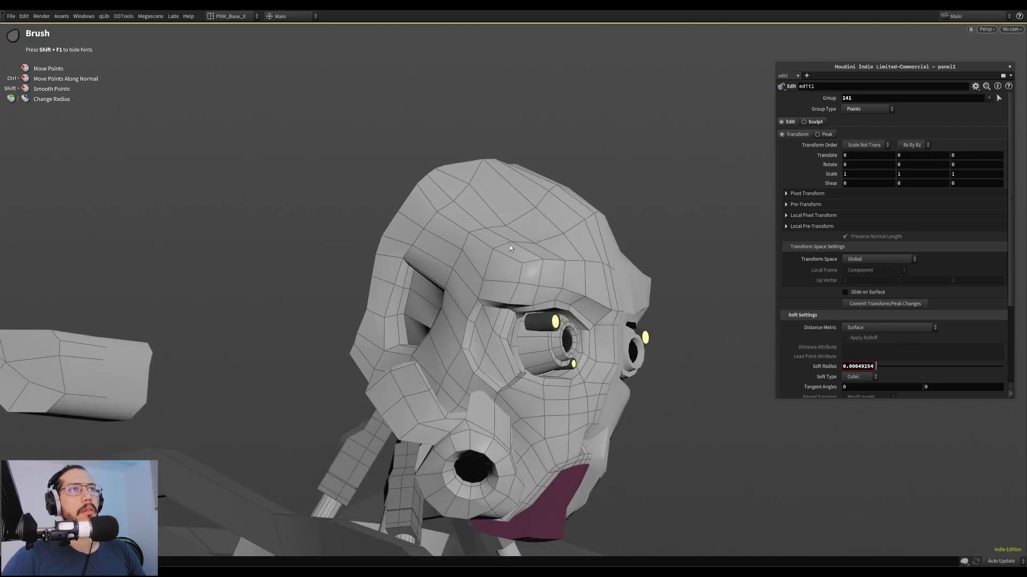
pyautogui.moveTo(465, 253); pyautogui.dragTo(458, 252)
pyautogui.keyDown('alt'); pyautogui.moveTo(458, 253); pyautogui.dragTo(362, 220); pyautogui.keyUp('alt')
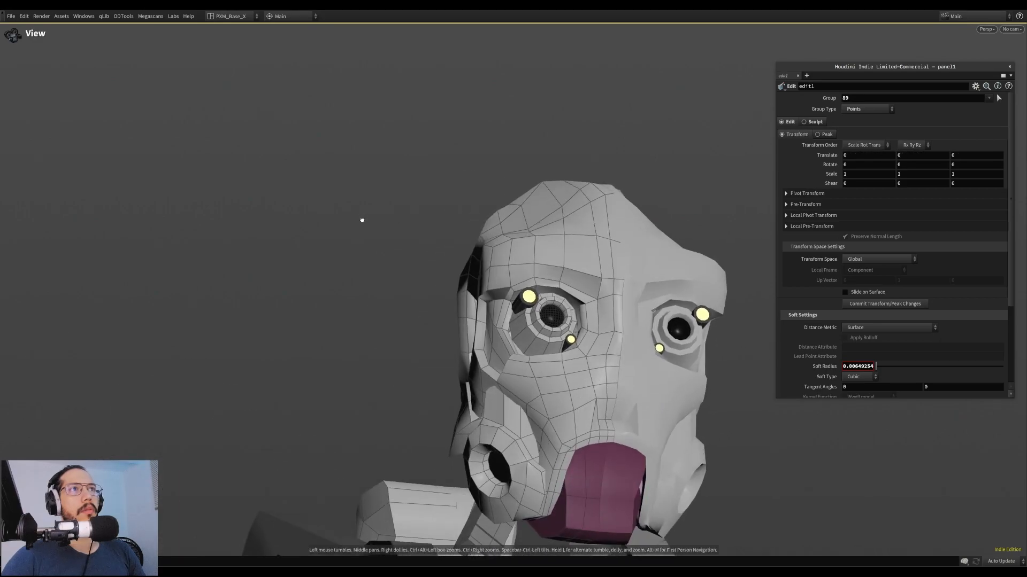
# Shift the forehead side points above the eye to even out the edge flow toward the temple
pyautogui.moveTo(488, 248)
pyautogui.keyDown('alt'); pyautogui.mouseDown()
pyautogui.moveTo(484, 262)
pyautogui.moveTo(500, 245)
pyautogui.mouseUp(); pyautogui.keyUp('alt')
pyautogui.keyDown('alt'); pyautogui.moveTo(500, 246); pyautogui.dragTo(583, 248); pyautogui.keyUp('alt')
pyautogui.moveTo(523, 247); pyautogui.dragTo(526, 245)
pyautogui.moveTo(527, 247); pyautogui.dragTo(530, 246)
pyautogui.keyDown('alt'); pyautogui.moveTo(461, 241); pyautogui.dragTo(418, 243); pyautogui.keyUp('alt')
pyautogui.moveTo(534, 238)
pyautogui.mouseDown()
pyautogui.moveTo(539, 245)
pyautogui.moveTo(501, 254)
pyautogui.moveTo(440, 213)
pyautogui.moveTo(527, 246)
pyautogui.moveTo(554, 244)
pyautogui.mouseUp()
pyautogui.moveTo(544, 250)
pyautogui.mouseDown()
pyautogui.moveTo(563, 218)
pyautogui.moveTo(536, 219)
pyautogui.moveTo(625, 250)
pyautogui.mouseUp()
# Brush the upper side points behind the forehead to even out the curve toward the crown
pyautogui.moveTo(538, 197); pyautogui.dragTo(535, 204)
pyautogui.keyDown('alt'); pyautogui.moveTo(518, 214); pyautogui.dragTo(548, 224); pyautogui.keyUp('alt')
pyautogui.moveTo(520, 229); pyautogui.dragTo(515, 231)
pyautogui.keyDown('alt'); pyautogui.moveTo(514, 233); pyautogui.dragTo(550, 239, button='middle'); pyautogui.keyUp('alt')
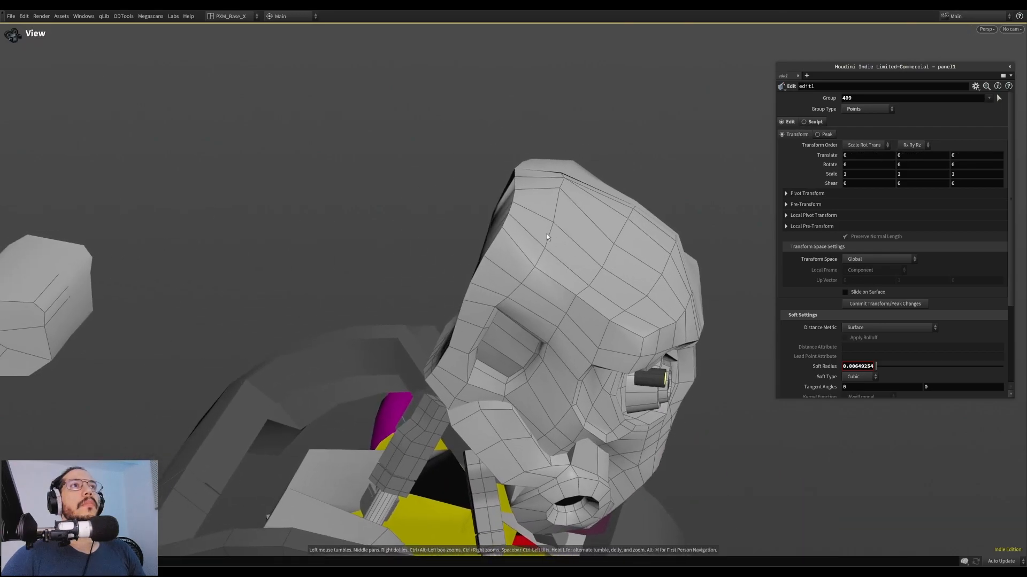
pyautogui.moveTo(574, 226); pyautogui.dragTo(579, 215)
pyautogui.keyDown('alt'); pyautogui.moveTo(580, 215); pyautogui.dragTo(578, 226, button='middle'); pyautogui.keyUp('alt')
pyautogui.keyDown('alt'); pyautogui.moveTo(631, 144); pyautogui.dragTo(558, 131, button='middle'); pyautogui.keyUp('alt')
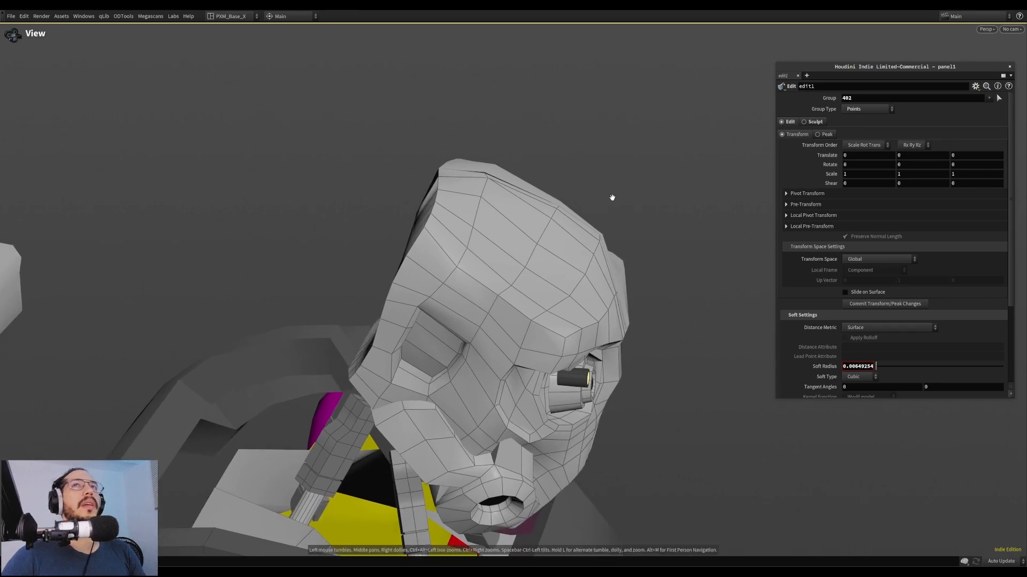
# Show the toolbars and set the viewport layout to Three Views Split Left
pyautogui.hotkey('ctrl', 'b')
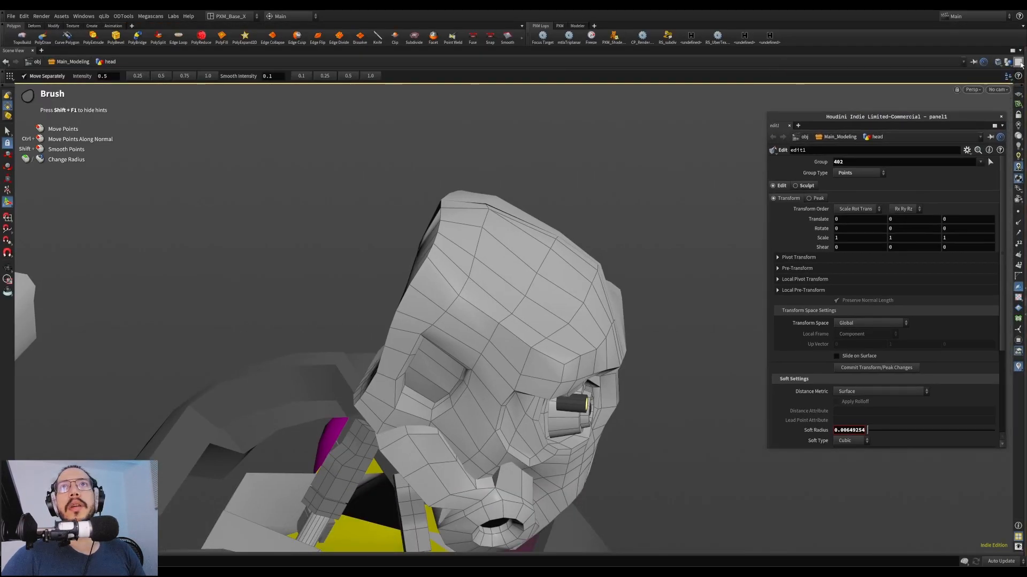
pyautogui.click(1019, 62)
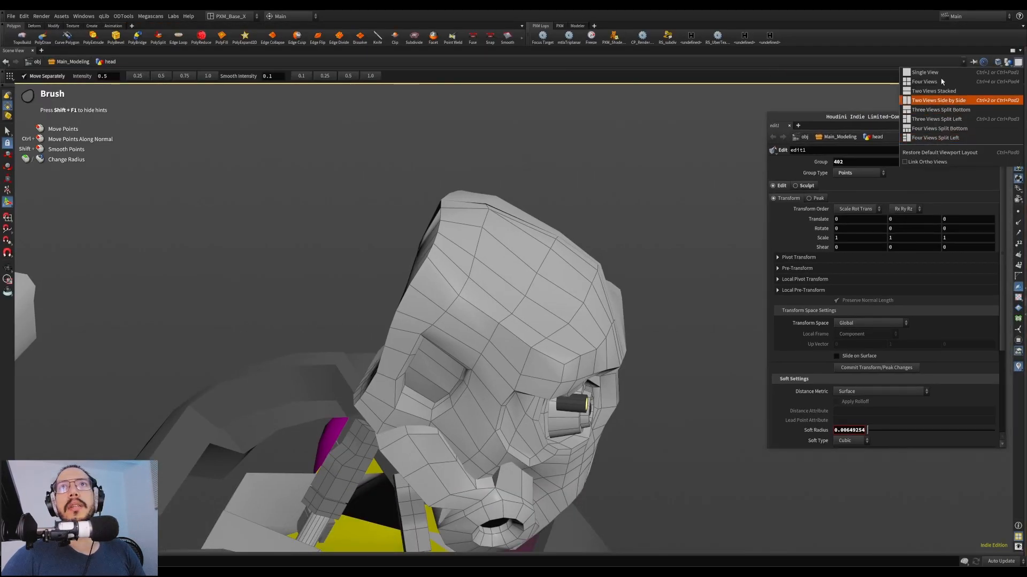
pyautogui.click(937, 119)
# Frame the head in the front and left views and narrow their column to enlarge the perspective view
pyautogui.keyDown('alt'); pyautogui.moveTo(334, 166); pyautogui.dragTo(277, 230, button='middle'); pyautogui.keyUp('alt')
pyautogui.moveTo(277, 230)
pyautogui.keyDown('alt'); pyautogui.mouseDown(button='right')
pyautogui.moveTo(438, 169)
pyautogui.moveTo(497, 160)
pyautogui.mouseUp(button='right'); pyautogui.keyUp('alt')
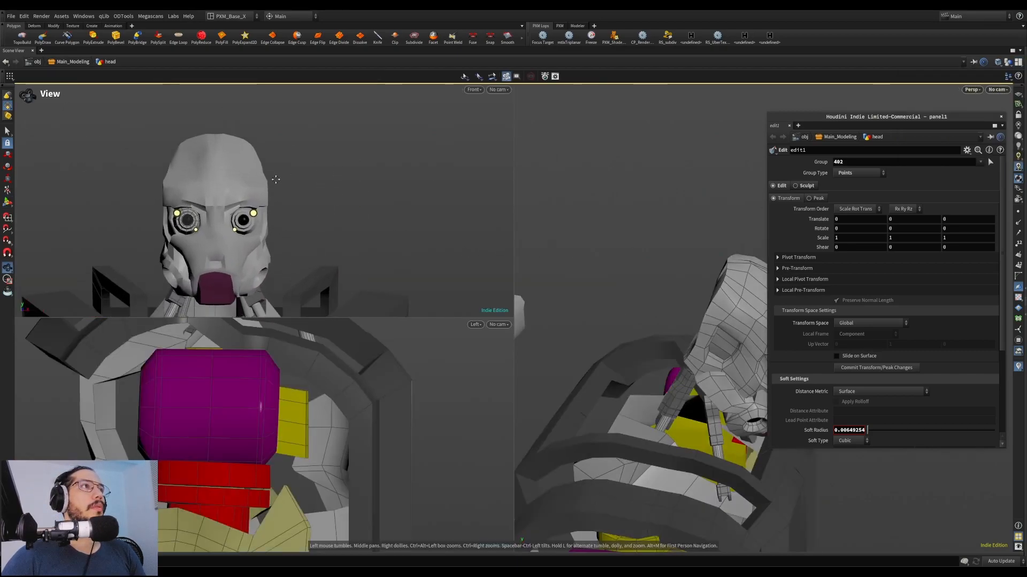
pyautogui.keyDown('alt'); pyautogui.moveTo(270, 236); pyautogui.dragTo(300, 200, button='middle'); pyautogui.keyUp('alt')
pyautogui.keyDown('alt'); pyautogui.moveTo(299, 201); pyautogui.dragTo(374, 181, button='right'); pyautogui.keyUp('alt')
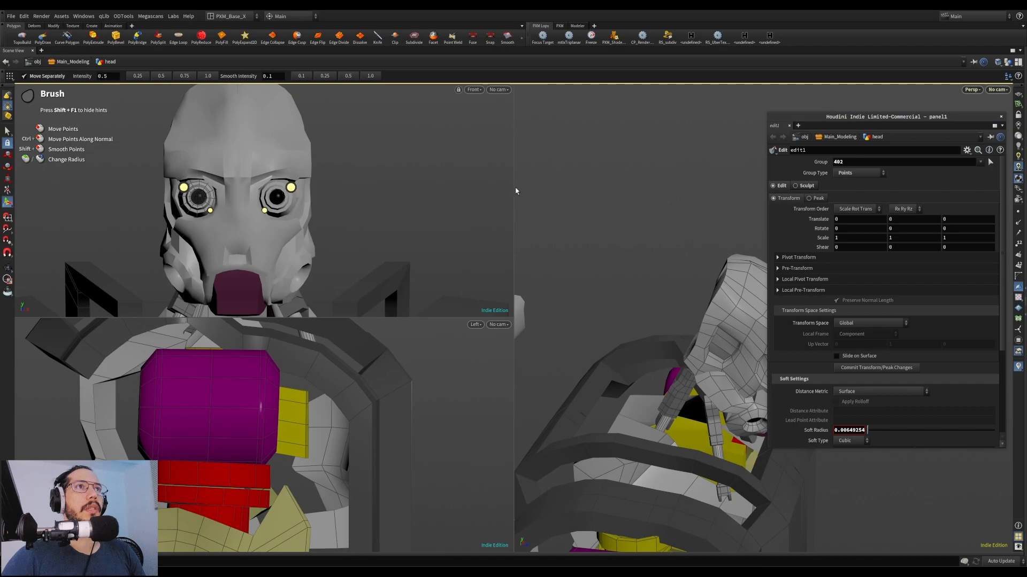
pyautogui.moveTo(512, 191); pyautogui.dragTo(326, 196)
pyautogui.keyDown('alt'); pyautogui.moveTo(256, 344); pyautogui.dragTo(167, 467, button='middle'); pyautogui.keyUp('alt')
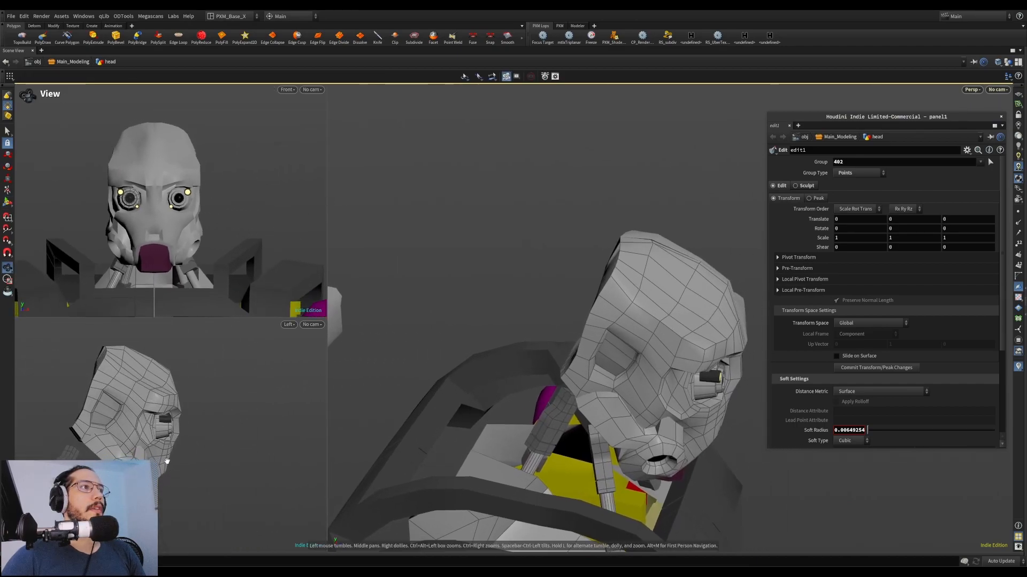
pyautogui.keyDown('alt'); pyautogui.moveTo(167, 467); pyautogui.dragTo(214, 414, button='right'); pyautogui.keyUp('alt')
pyautogui.moveTo(198, 414)
pyautogui.keyDown('alt'); pyautogui.mouseDown(button='middle')
pyautogui.moveTo(203, 457)
pyautogui.moveTo(188, 424)
pyautogui.mouseUp(button='middle'); pyautogui.keyUp('alt')
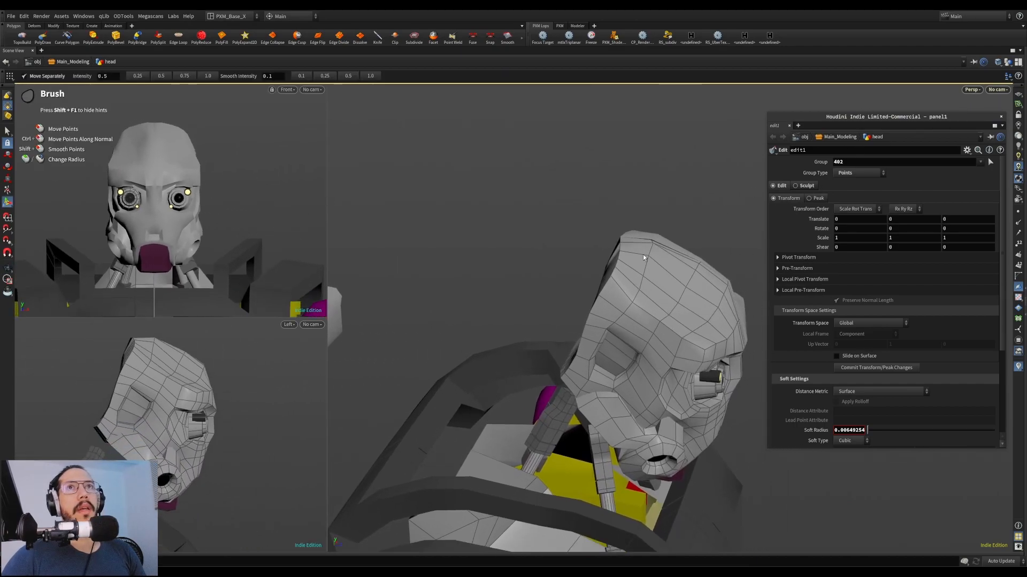
# Hide the toolbars, shrink the floating parameter window and tuck it into the corner of the perspective view
pyautogui.hotkey('alt', 'b')
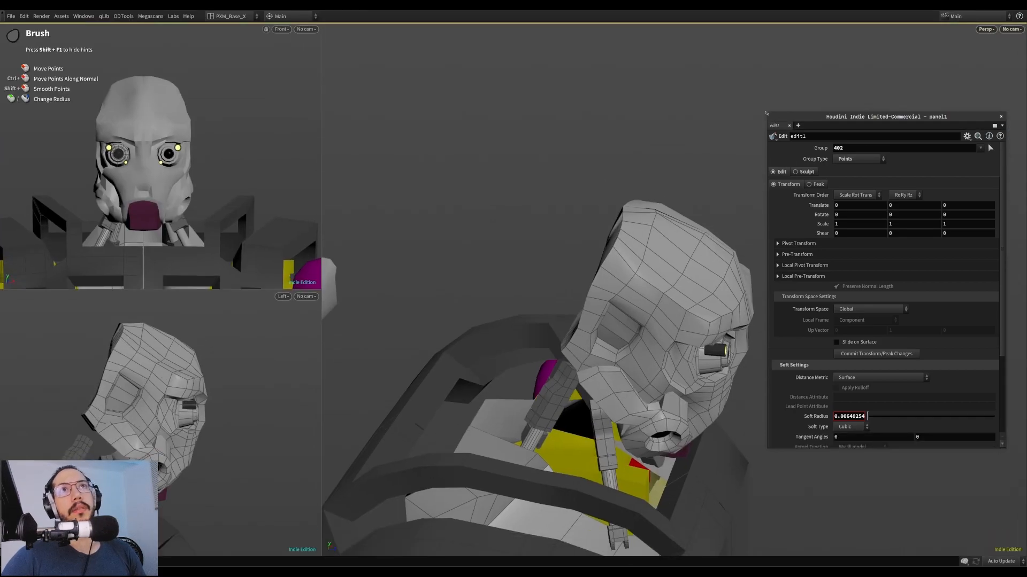
pyautogui.moveTo(776, 124); pyautogui.dragTo(794, 147)
pyautogui.moveTo(880, 151); pyautogui.dragTo(895, 45)
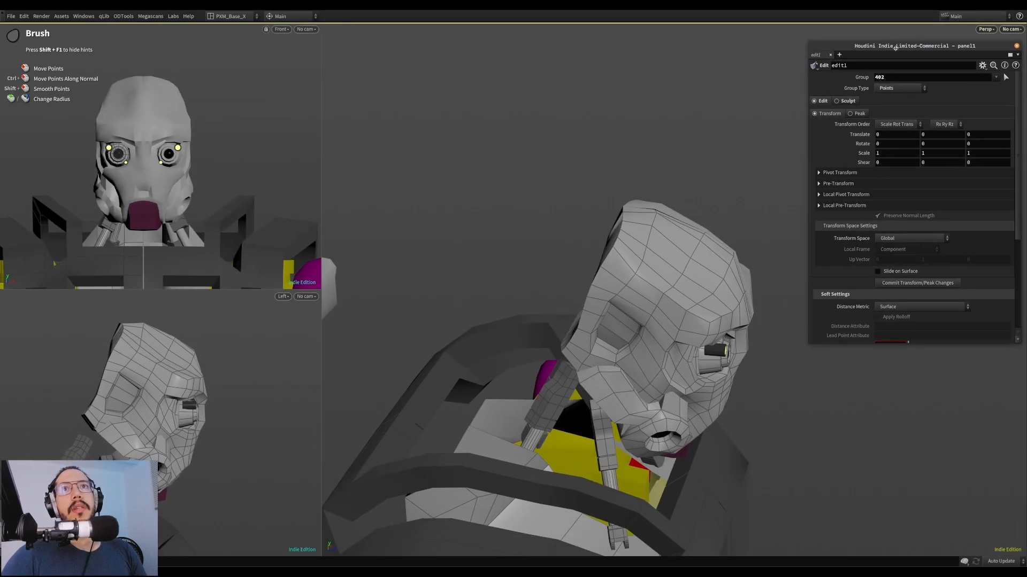
pyautogui.moveTo(808, 342); pyautogui.dragTo(814, 275)
pyautogui.moveTo(953, 47); pyautogui.dragTo(952, 45)
# Brush the upper forehead points beside the centre line, checking the head's silhouette from the front
pyautogui.keyDown('alt'); pyautogui.moveTo(720, 160); pyautogui.dragTo(648, 174); pyautogui.keyUp('alt')
pyautogui.keyDown('alt'); pyautogui.moveTo(648, 175); pyautogui.dragTo(649, 267, button='middle'); pyautogui.keyUp('alt')
pyautogui.keyDown('alt'); pyautogui.moveTo(649, 268); pyautogui.dragTo(687, 241, button='right'); pyautogui.keyUp('alt')
pyautogui.keyDown('alt'); pyautogui.moveTo(688, 241); pyautogui.dragTo(580, 218); pyautogui.keyUp('alt')
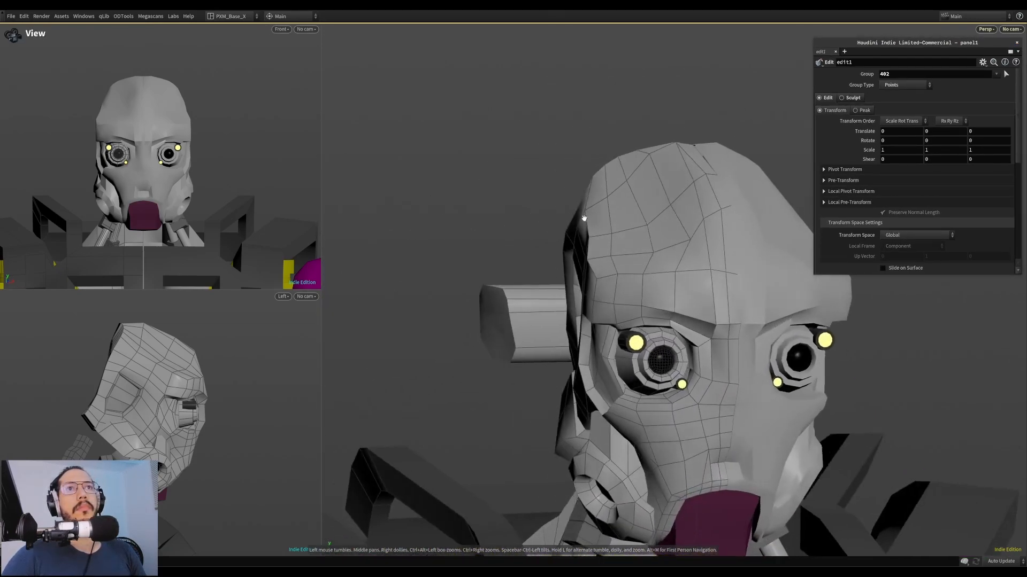
pyautogui.moveTo(692, 241); pyautogui.dragTo(647, 247)
pyautogui.keyDown('alt'); pyautogui.moveTo(647, 246); pyautogui.dragTo(580, 209); pyautogui.keyUp('alt')
pyautogui.keyDown('alt'); pyautogui.moveTo(687, 239); pyautogui.dragTo(725, 261); pyautogui.keyUp('alt')
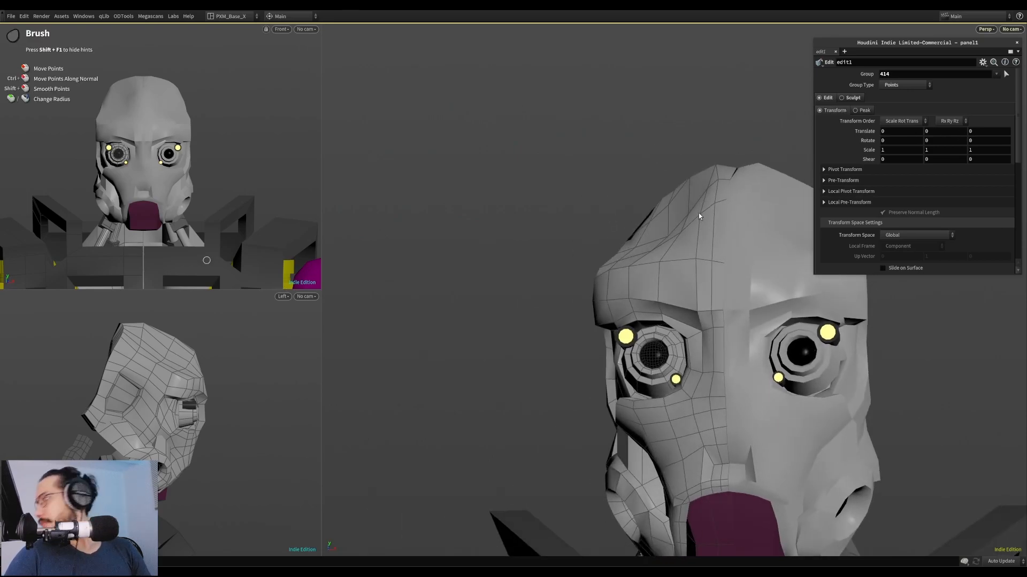
pyautogui.moveTo(694, 218)
pyautogui.keyDown('alt'); pyautogui.mouseDown()
pyautogui.moveTo(712, 222)
pyautogui.moveTo(698, 259)
pyautogui.moveTo(732, 250)
pyautogui.moveTo(712, 243)
pyautogui.moveTo(738, 220)
pyautogui.moveTo(735, 244)
pyautogui.mouseUp(); pyautogui.keyUp('alt')
pyautogui.keyDown('alt'); pyautogui.moveTo(735, 244); pyautogui.dragTo(768, 273, button='middle'); pyautogui.keyUp('alt')
# Reposition the points on the cranium's upper side to round the slope between the forehead and crown
pyautogui.moveTo(677, 218); pyautogui.dragTo(676, 221)
pyautogui.moveTo(642, 214)
pyautogui.keyDown('alt'); pyautogui.mouseDown()
pyautogui.moveTo(550, 209)
pyautogui.moveTo(492, 187)
pyautogui.mouseUp(); pyautogui.keyUp('alt')
pyautogui.moveTo(676, 191)
pyautogui.mouseDown()
pyautogui.moveTo(696, 184)
pyautogui.moveTo(791, 252)
pyautogui.moveTo(708, 204)
pyautogui.mouseUp()
pyautogui.moveTo(615, 224)
pyautogui.mouseDown()
pyautogui.moveTo(636, 185)
pyautogui.moveTo(601, 210)
pyautogui.moveTo(628, 204)
pyautogui.moveTo(617, 215)
pyautogui.moveTo(649, 221)
pyautogui.mouseUp()
pyautogui.keyDown('alt'); pyautogui.moveTo(660, 251); pyautogui.dragTo(662, 260); pyautogui.keyUp('alt')
pyautogui.moveTo(666, 233); pyautogui.dragTo(667, 235)
pyautogui.moveTo(682, 246)
pyautogui.mouseDown()
pyautogui.moveTo(703, 293)
pyautogui.moveTo(696, 259)
pyautogui.moveTo(718, 266)
pyautogui.moveTo(718, 247)
pyautogui.mouseUp()
# Refine the points from the crown down to the forehead above the eye to smooth the front silhouette
pyautogui.moveTo(716, 245)
pyautogui.keyDown('alt'); pyautogui.mouseDown()
pyautogui.moveTo(636, 233)
pyautogui.moveTo(707, 242)
pyautogui.moveTo(600, 169)
pyautogui.moveTo(667, 214)
pyautogui.moveTo(646, 255)
pyautogui.moveTo(651, 227)
pyautogui.moveTo(702, 208)
pyautogui.mouseUp(); pyautogui.keyUp('alt')
pyautogui.moveTo(639, 228)
pyautogui.mouseDown()
pyautogui.moveTo(660, 248)
pyautogui.moveTo(637, 206)
pyautogui.mouseUp()
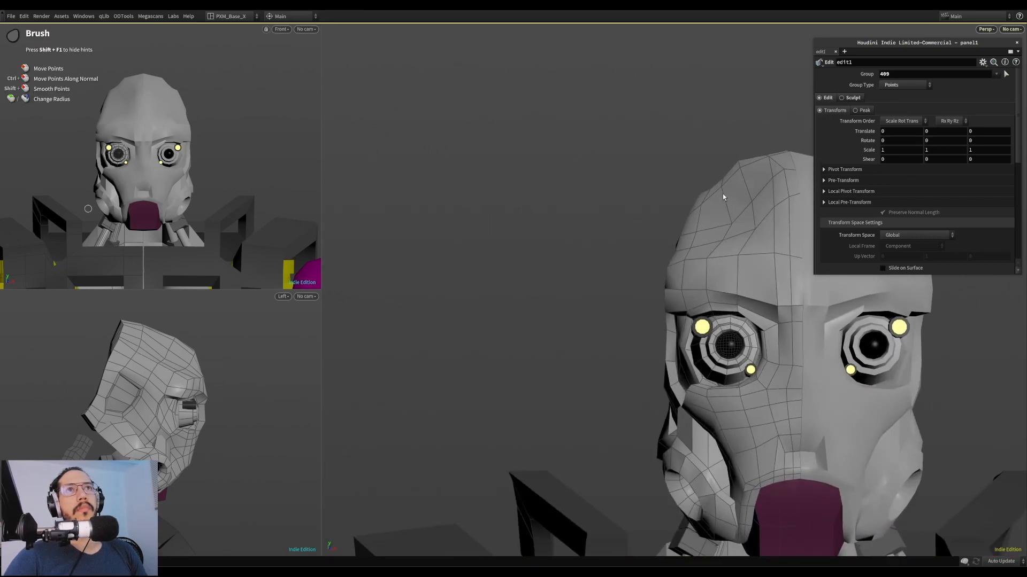
pyautogui.moveTo(741, 171)
pyautogui.mouseDown()
pyautogui.moveTo(766, 185)
pyautogui.moveTo(744, 169)
pyautogui.moveTo(749, 179)
pyautogui.moveTo(715, 179)
pyautogui.moveTo(743, 195)
pyautogui.moveTo(730, 241)
pyautogui.moveTo(742, 250)
pyautogui.mouseUp()
pyautogui.click(743, 234)
pyautogui.keyDown('alt'); pyautogui.moveTo(743, 249); pyautogui.dragTo(764, 240); pyautogui.keyUp('alt')
pyautogui.moveTo(752, 245)
pyautogui.mouseDown()
pyautogui.moveTo(739, 261)
pyautogui.moveTo(752, 283)
pyautogui.moveTo(747, 269)
pyautogui.moveTo(689, 275)
pyautogui.mouseUp()
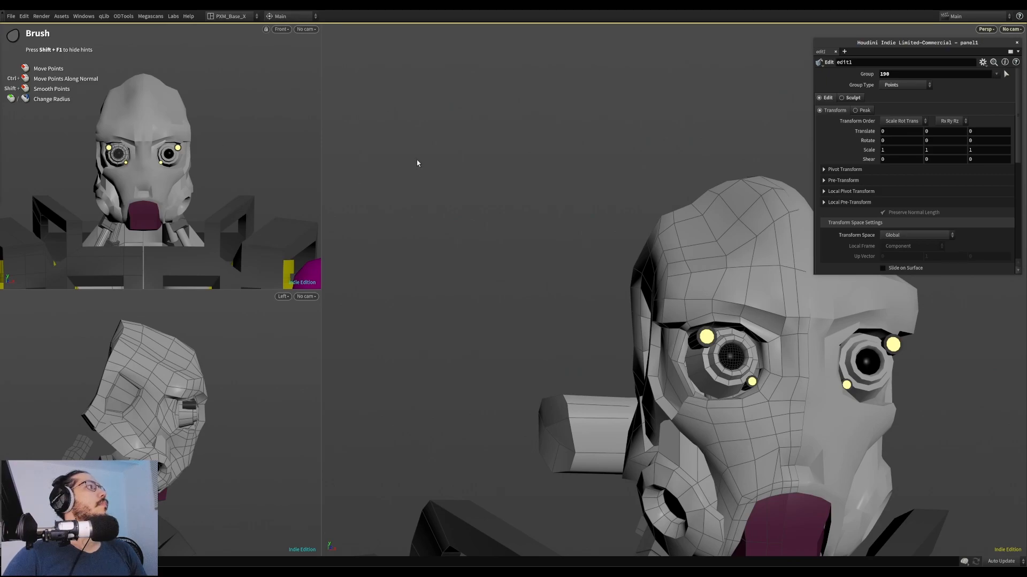
# Adjust the points on the cranium's side and rear upper edge above the side opening
pyautogui.keyDown('alt'); pyautogui.moveTo(667, 270); pyautogui.dragTo(738, 275); pyautogui.keyUp('alt')
pyautogui.moveTo(653, 231); pyautogui.dragTo(649, 221)
pyautogui.moveTo(663, 221); pyautogui.dragTo(688, 206)
pyautogui.moveTo(683, 248); pyautogui.dragTo(686, 251)
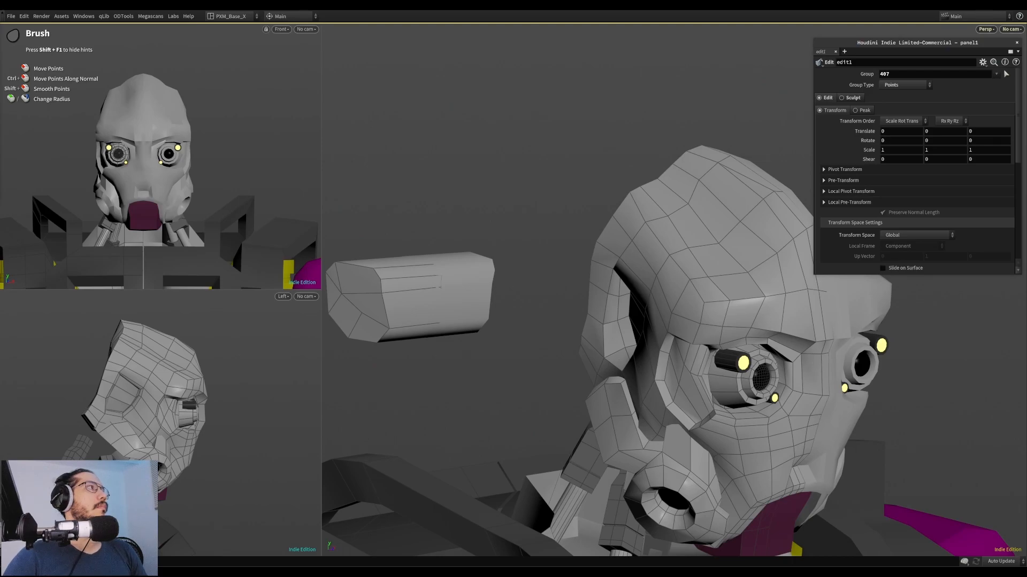
pyautogui.moveTo(709, 235)
pyautogui.keyDown('alt'); pyautogui.mouseDown()
pyautogui.moveTo(730, 259)
pyautogui.moveTo(818, 273)
pyautogui.mouseUp(); pyautogui.keyUp('alt')
pyautogui.moveTo(623, 208)
pyautogui.mouseDown()
pyautogui.moveTo(640, 168)
pyautogui.moveTo(634, 184)
pyautogui.mouseUp()
pyautogui.keyDown('alt'); pyautogui.moveTo(637, 184); pyautogui.dragTo(743, 182); pyautogui.keyUp('alt')
pyautogui.moveTo(604, 166)
pyautogui.keyDown('alt'); pyautogui.mouseDown()
pyautogui.moveTo(613, 200)
pyautogui.moveTo(583, 200)
pyautogui.moveTo(714, 128)
pyautogui.mouseUp(); pyautogui.keyUp('alt')
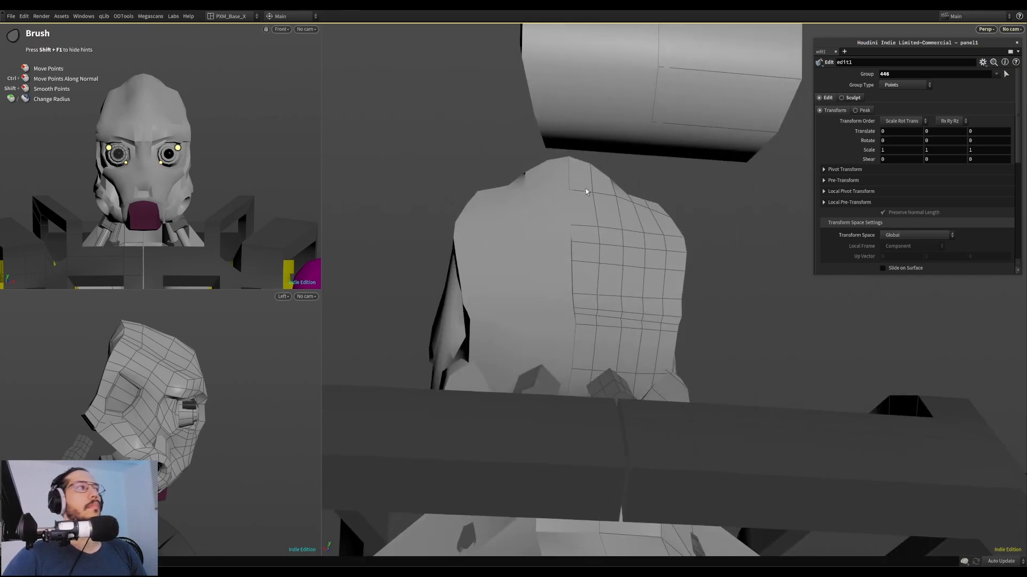
# Reposition the points beside the centre line at the back of the cranium, just below the crown
pyautogui.moveTo(583, 205)
pyautogui.keyDown('alt'); pyautogui.mouseDown()
pyautogui.moveTo(574, 191)
pyautogui.moveTo(597, 186)
pyautogui.moveTo(577, 181)
pyautogui.moveTo(577, 166)
pyautogui.moveTo(615, 198)
pyautogui.mouseUp(); pyautogui.keyUp('alt')
pyautogui.moveTo(614, 198)
pyautogui.keyDown('alt'); pyautogui.mouseDown()
pyautogui.moveTo(608, 163)
pyautogui.moveTo(545, 220)
pyautogui.moveTo(551, 230)
pyautogui.moveTo(622, 217)
pyautogui.moveTo(597, 211)
pyautogui.mouseUp(); pyautogui.keyUp('alt')
pyautogui.moveTo(588, 193)
pyautogui.mouseDown()
pyautogui.moveTo(607, 167)
pyautogui.moveTo(598, 188)
pyautogui.moveTo(623, 197)
pyautogui.moveTo(648, 182)
pyautogui.moveTo(636, 201)
pyautogui.moveTo(661, 187)
pyautogui.moveTo(669, 195)
pyautogui.moveTo(609, 202)
pyautogui.mouseUp()
pyautogui.click(672, 194)
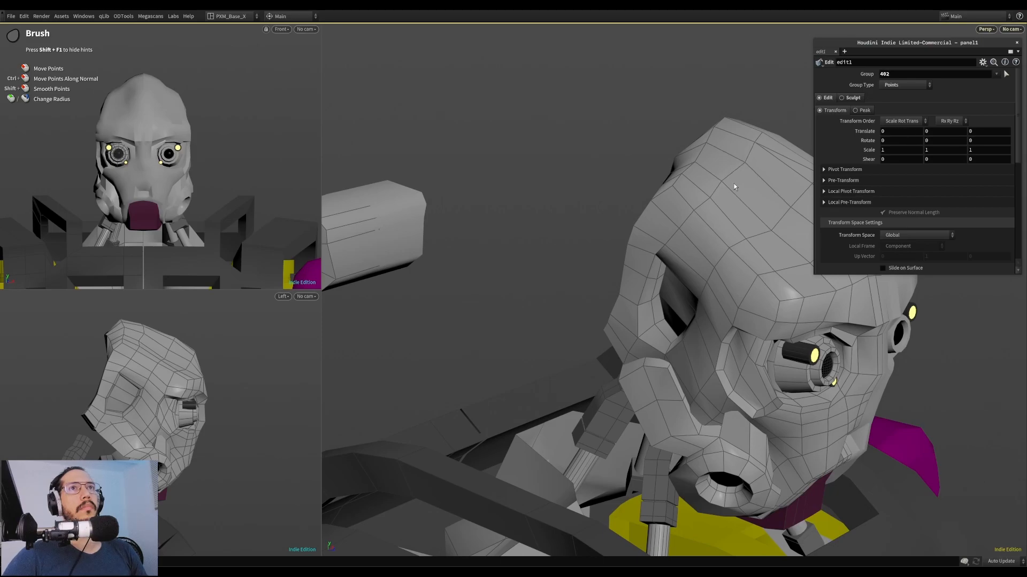
# Adjust the points on the cranium's upper side, between the crown and the brow above the eye
pyautogui.keyDown('alt'); pyautogui.moveTo(716, 193); pyautogui.dragTo(742, 231); pyautogui.keyUp('alt')
pyautogui.click(742, 231)
pyautogui.moveTo(746, 271)
pyautogui.keyDown('alt'); pyautogui.mouseDown()
pyautogui.moveTo(738, 233)
pyautogui.moveTo(774, 242)
pyautogui.moveTo(703, 279)
pyautogui.moveTo(643, 216)
pyautogui.moveTo(570, 245)
pyautogui.mouseUp(); pyautogui.keyUp('alt')
pyautogui.click(738, 233)
pyautogui.click(698, 242)
pyautogui.click(682, 252)
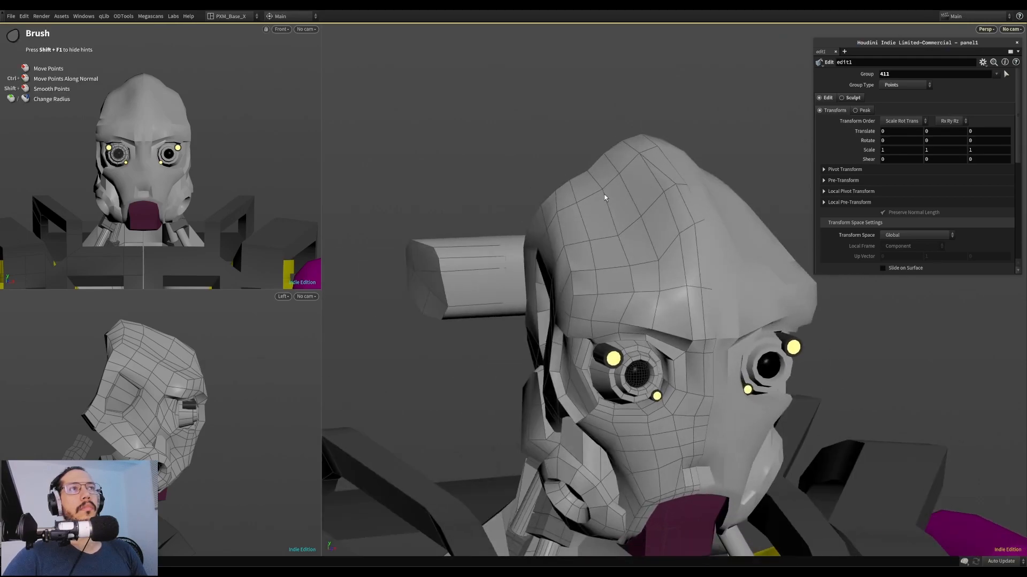
# Move the points along the crown's rear upper edge to soften the corner into the back of the head
pyautogui.moveTo(607, 195)
pyautogui.keyDown('alt'); pyautogui.mouseDown()
pyautogui.moveTo(660, 211)
pyautogui.moveTo(618, 202)
pyautogui.mouseUp(); pyautogui.keyUp('alt')
pyautogui.click(504, 201)
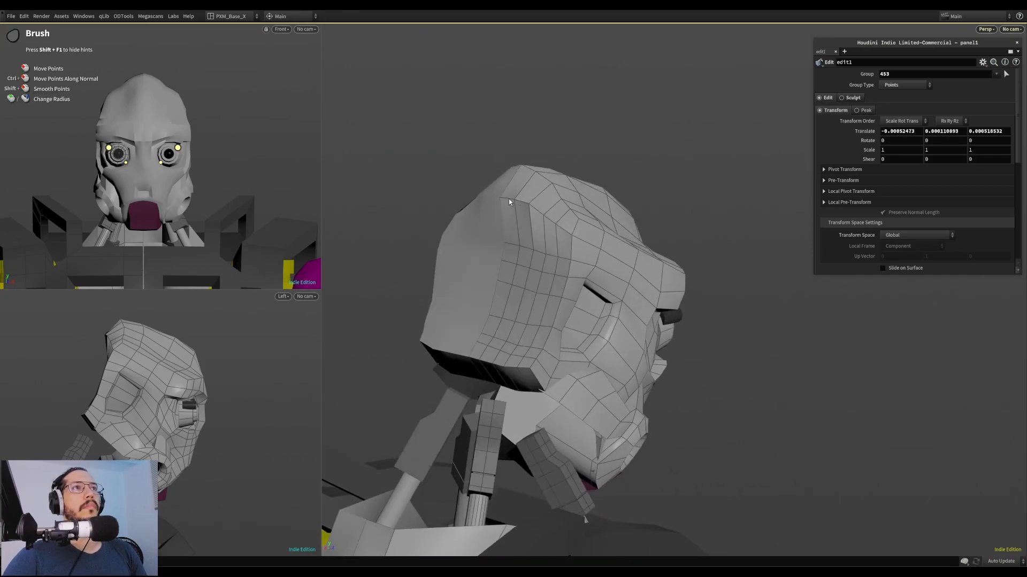
pyautogui.moveTo(529, 211)
pyautogui.keyDown('alt'); pyautogui.mouseDown()
pyautogui.moveTo(611, 277)
pyautogui.moveTo(590, 212)
pyautogui.moveTo(591, 257)
pyautogui.moveTo(534, 248)
pyautogui.moveTo(591, 255)
pyautogui.moveTo(569, 262)
pyautogui.moveTo(551, 323)
pyautogui.moveTo(531, 318)
pyautogui.moveTo(570, 328)
pyautogui.moveTo(567, 353)
pyautogui.moveTo(531, 368)
pyautogui.moveTo(575, 327)
pyautogui.moveTo(568, 333)
pyautogui.moveTo(587, 287)
pyautogui.moveTo(604, 316)
pyautogui.mouseUp(); pyautogui.keyUp('alt')
pyautogui.moveTo(511, 386)
pyautogui.mouseDown()
pyautogui.moveTo(505, 379)
pyautogui.moveTo(537, 365)
pyautogui.moveTo(426, 401)
pyautogui.moveTo(428, 383)
pyautogui.moveTo(531, 360)
pyautogui.moveTo(555, 315)
pyautogui.moveTo(483, 296)
pyautogui.moveTo(380, 332)
pyautogui.moveTo(471, 276)
pyautogui.moveTo(538, 300)
pyautogui.moveTo(387, 323)
pyautogui.moveTo(467, 337)
pyautogui.moveTo(502, 332)
pyautogui.moveTo(424, 300)
pyautogui.moveTo(123, 333)
pyautogui.moveTo(403, 307)
pyautogui.moveTo(548, 329)
pyautogui.moveTo(394, 319)
pyautogui.moveTo(465, 280)
pyautogui.moveTo(535, 340)
pyautogui.moveTo(473, 342)
pyautogui.moveTo(567, 353)
pyautogui.moveTo(525, 346)
pyautogui.mouseUp()
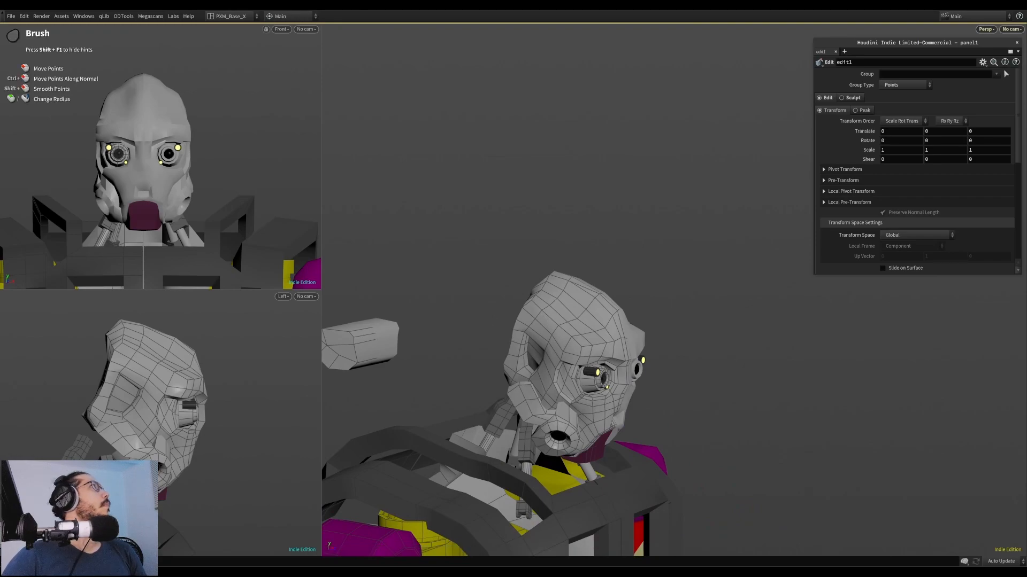
pyautogui.press('super+d')
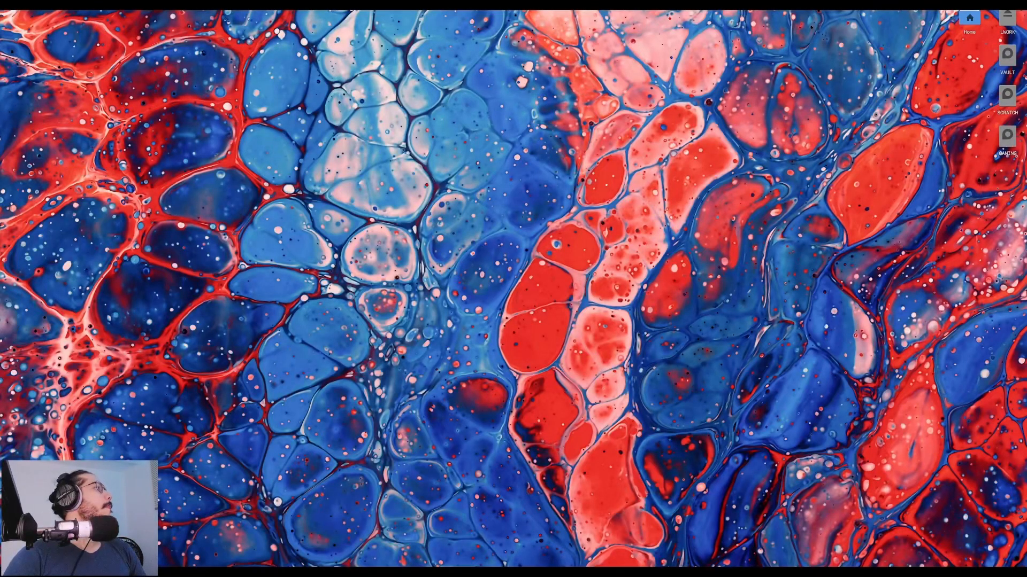
pyautogui.press('super+d')
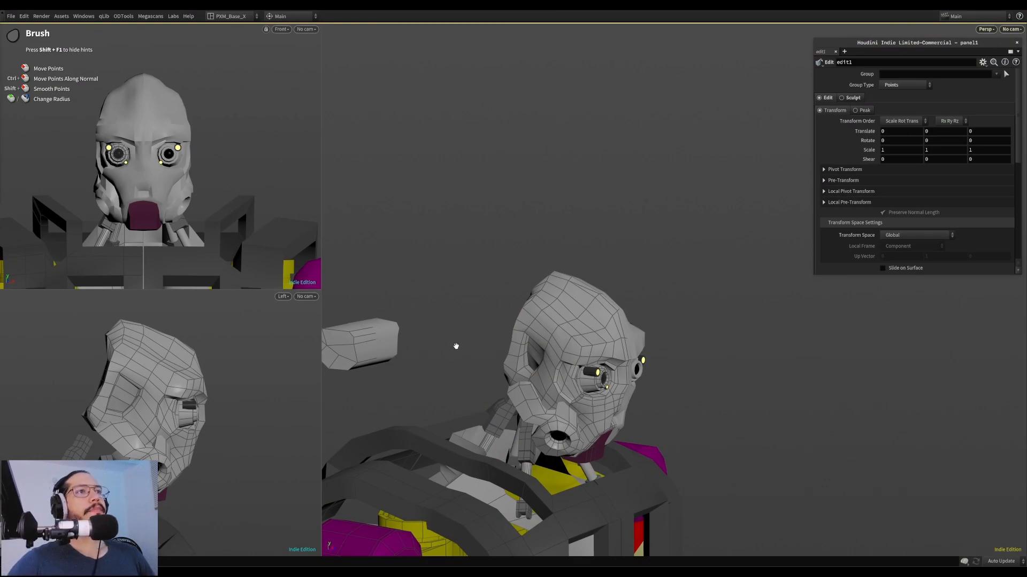
# Brush the points on the cranium's rear side edge outward to give the back of the head more volume
pyautogui.moveTo(446, 343); pyautogui.dragTo(545, 325, button='middle')
pyautogui.moveTo(546, 332)
pyautogui.keyDown('alt'); pyautogui.mouseDown()
pyautogui.moveTo(538, 320)
pyautogui.moveTo(592, 319)
pyautogui.mouseUp(); pyautogui.keyUp('alt')
pyautogui.keyDown('alt'); pyautogui.moveTo(591, 319); pyautogui.dragTo(550, 321, button='right'); pyautogui.keyUp('alt')
pyautogui.moveTo(549, 320)
pyautogui.mouseDown()
pyautogui.moveTo(519, 317)
pyautogui.moveTo(541, 314)
pyautogui.moveTo(532, 313)
pyautogui.moveTo(538, 296)
pyautogui.mouseUp()
pyautogui.moveTo(526, 306)
pyautogui.mouseDown()
pyautogui.moveTo(544, 301)
pyautogui.moveTo(530, 302)
pyautogui.mouseUp()
pyautogui.moveTo(517, 304)
pyautogui.mouseDown()
pyautogui.moveTo(519, 331)
pyautogui.moveTo(487, 319)
pyautogui.moveTo(514, 303)
pyautogui.mouseUp()
pyautogui.moveTo(530, 261); pyautogui.dragTo(523, 281)
pyautogui.keyDown('alt'); pyautogui.moveTo(455, 304); pyautogui.dragTo(463, 247, button='middle'); pyautogui.keyUp('alt')
pyautogui.keyDown('alt'); pyautogui.moveTo(463, 246); pyautogui.dragTo(516, 245, button='right'); pyautogui.keyUp('alt')
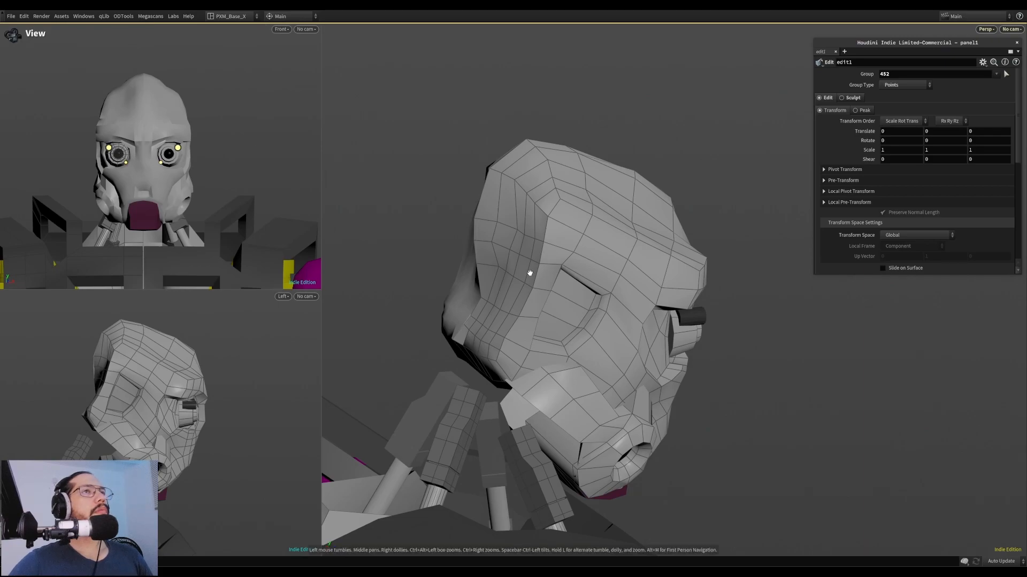
# Pull the points in the middle of the cranium's back outward so the rear surface bulges
pyautogui.keyDown('alt'); pyautogui.moveTo(530, 273); pyautogui.dragTo(573, 289); pyautogui.keyUp('alt')
pyautogui.moveTo(459, 300)
pyautogui.mouseDown()
pyautogui.moveTo(407, 311)
pyautogui.moveTo(437, 301)
pyautogui.moveTo(434, 331)
pyautogui.mouseUp()
pyautogui.moveTo(450, 314)
pyautogui.keyDown('alt'); pyautogui.mouseDown()
pyautogui.moveTo(474, 297)
pyautogui.moveTo(424, 316)
pyautogui.moveTo(437, 267)
pyautogui.moveTo(451, 266)
pyautogui.moveTo(443, 287)
pyautogui.moveTo(441, 269)
pyautogui.moveTo(456, 255)
pyautogui.mouseUp(); pyautogui.keyUp('alt')
pyautogui.press('space')
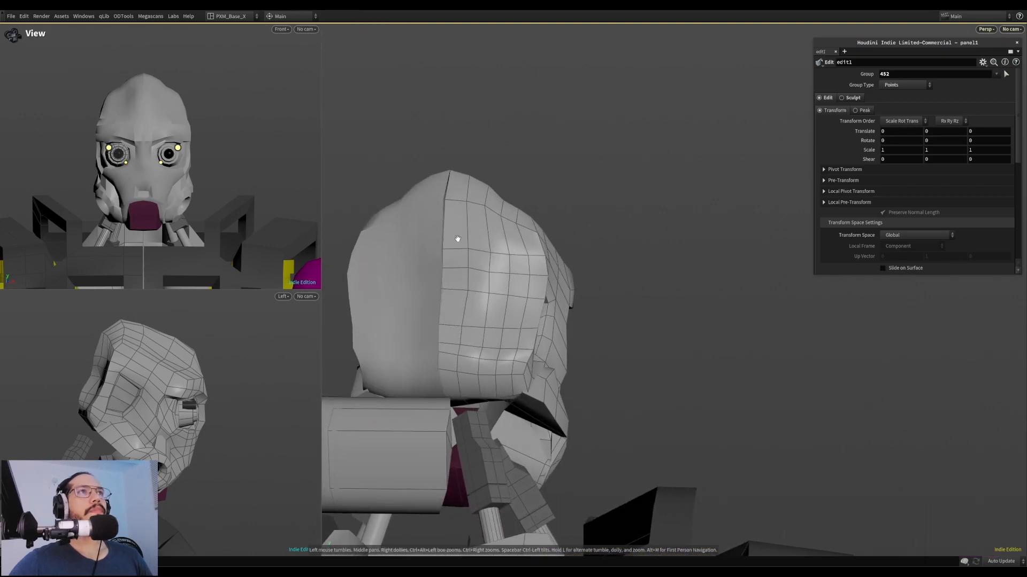
# Smooth the points across the back of the cranium with the brush, from the crown to the lower edge
pyautogui.moveTo(456, 256); pyautogui.dragTo(447, 221, button='right')
pyautogui.moveTo(454, 210)
pyautogui.mouseDown()
pyautogui.moveTo(446, 277)
pyautogui.moveTo(447, 263)
pyautogui.moveTo(466, 273)
pyautogui.moveTo(494, 320)
pyautogui.moveTo(483, 281)
pyautogui.mouseUp()
pyautogui.press('space')
pyautogui.press('space')
pyautogui.press('space')
pyautogui.moveTo(463, 343); pyautogui.dragTo(461, 319)
pyautogui.moveTo(438, 367)
pyautogui.mouseDown()
pyautogui.moveTo(445, 343)
pyautogui.moveTo(471, 346)
pyautogui.mouseUp()
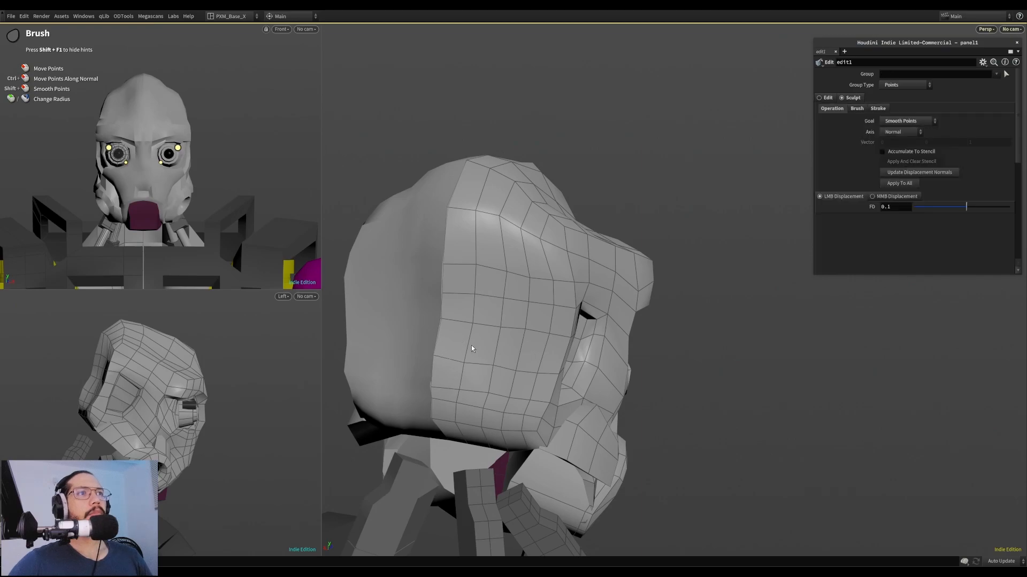
pyautogui.moveTo(435, 375)
pyautogui.mouseDown()
pyautogui.moveTo(438, 385)
pyautogui.moveTo(527, 356)
pyautogui.moveTo(447, 399)
pyautogui.moveTo(465, 394)
pyautogui.moveTo(465, 362)
pyautogui.moveTo(536, 348)
pyautogui.mouseUp()
# Reposition the points along the side of the cranium and forehead to round the front silhouette
pyautogui.press('space')
pyautogui.press('space')
pyautogui.press('space')
pyautogui.press('space')
pyautogui.moveTo(641, 305)
pyautogui.mouseDown()
pyautogui.moveTo(548, 254)
pyautogui.moveTo(641, 280)
pyautogui.moveTo(630, 257)
pyautogui.moveTo(592, 288)
pyautogui.moveTo(529, 279)
pyautogui.moveTo(513, 299)
pyautogui.moveTo(492, 294)
pyautogui.moveTo(509, 251)
pyautogui.moveTo(505, 273)
pyautogui.moveTo(561, 233)
pyautogui.moveTo(499, 291)
pyautogui.moveTo(599, 282)
pyautogui.moveTo(502, 249)
pyautogui.moveTo(498, 286)
pyautogui.mouseUp()
pyautogui.moveTo(561, 265)
pyautogui.mouseDown()
pyautogui.moveTo(496, 253)
pyautogui.moveTo(508, 249)
pyautogui.mouseUp()
pyautogui.moveTo(510, 248)
pyautogui.mouseDown()
pyautogui.moveTo(580, 238)
pyautogui.moveTo(529, 255)
pyautogui.mouseUp()
pyautogui.moveTo(530, 280)
pyautogui.mouseDown()
pyautogui.moveTo(528, 301)
pyautogui.moveTo(502, 303)
pyautogui.moveTo(555, 303)
pyautogui.moveTo(452, 296)
pyautogui.moveTo(551, 359)
pyautogui.moveTo(575, 323)
pyautogui.moveTo(471, 321)
pyautogui.moveTo(574, 321)
pyautogui.moveTo(584, 288)
pyautogui.moveTo(463, 305)
pyautogui.moveTo(447, 260)
pyautogui.moveTo(474, 287)
pyautogui.moveTo(570, 324)
pyautogui.moveTo(561, 404)
pyautogui.moveTo(660, 310)
pyautogui.moveTo(454, 394)
pyautogui.moveTo(227, 339)
pyautogui.moveTo(247, 353)
pyautogui.moveTo(335, 364)
pyautogui.moveTo(539, 325)
pyautogui.moveTo(590, 365)
pyautogui.moveTo(606, 348)
pyautogui.moveTo(493, 312)
pyautogui.mouseUp()
pyautogui.moveTo(598, 339)
pyautogui.mouseDown()
pyautogui.moveTo(663, 367)
pyautogui.moveTo(672, 360)
pyautogui.moveTo(607, 321)
pyautogui.moveTo(527, 319)
pyautogui.moveTo(627, 349)
pyautogui.moveTo(620, 314)
pyautogui.moveTo(664, 359)
pyautogui.mouseUp()
pyautogui.moveTo(613, 302)
pyautogui.mouseDown()
pyautogui.moveTo(608, 342)
pyautogui.moveTo(627, 373)
pyautogui.moveTo(626, 345)
pyautogui.moveTo(628, 358)
pyautogui.mouseUp()
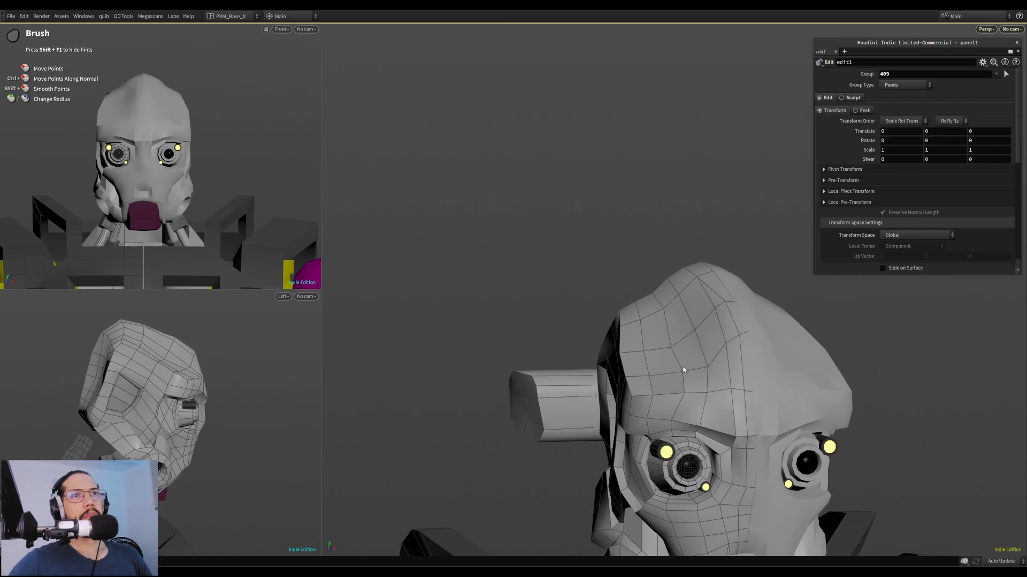
# Even out the points from the forehead's upper side around to the back of the cranium
pyautogui.keyDown('alt'); pyautogui.moveTo(680, 368); pyautogui.dragTo(679, 352); pyautogui.keyUp('alt')
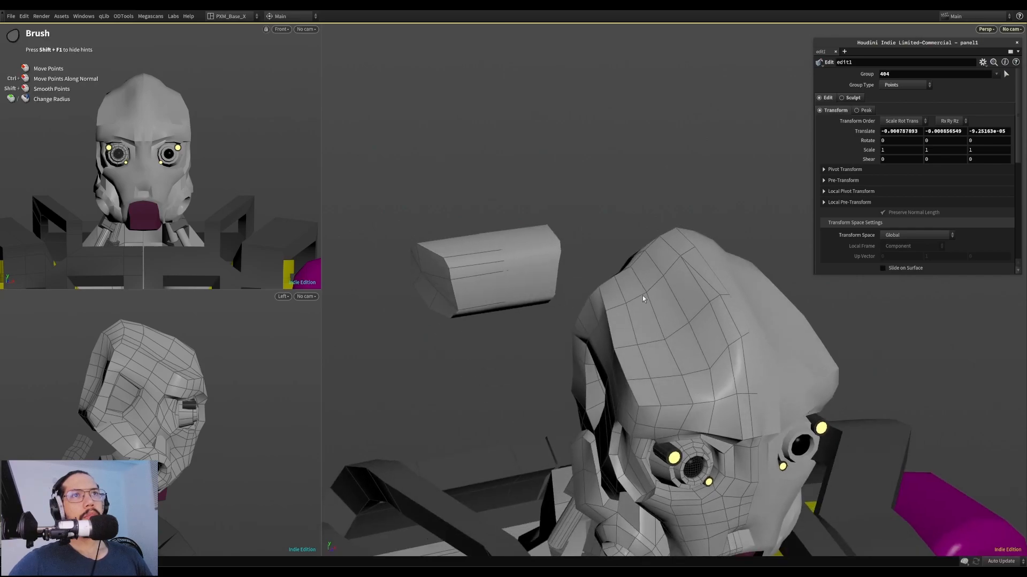
pyautogui.moveTo(629, 309)
pyautogui.keyDown('alt'); pyautogui.mouseDown()
pyautogui.moveTo(695, 358)
pyautogui.moveTo(698, 327)
pyautogui.moveTo(630, 308)
pyautogui.moveTo(589, 341)
pyautogui.moveTo(594, 314)
pyautogui.moveTo(518, 299)
pyautogui.moveTo(543, 328)
pyautogui.moveTo(503, 343)
pyautogui.mouseUp(); pyautogui.keyUp('alt')
pyautogui.click(503, 342)
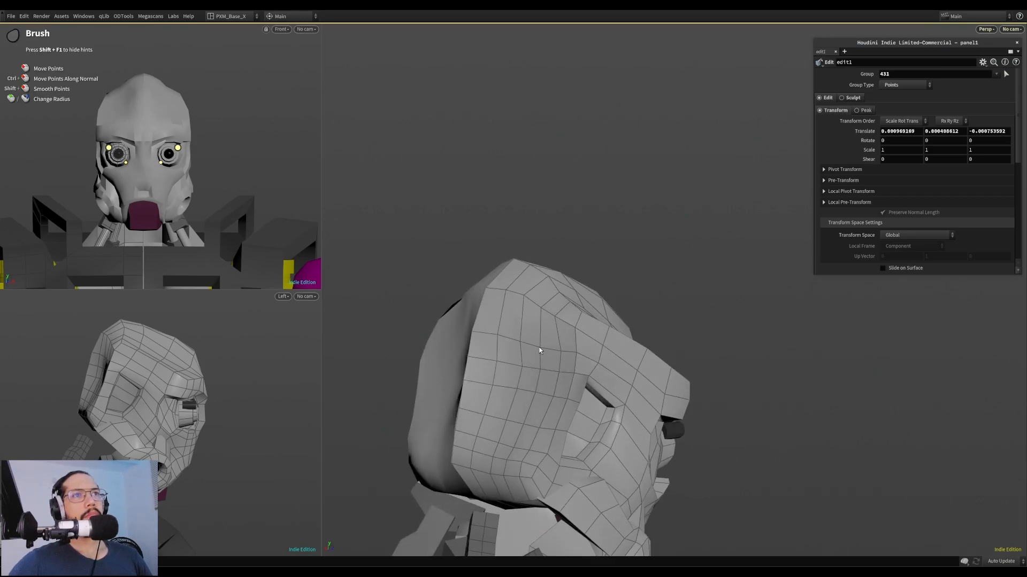
pyautogui.keyDown('alt'); pyautogui.moveTo(539, 368); pyautogui.dragTo(564, 361); pyautogui.keyUp('alt')
pyautogui.press('Return')
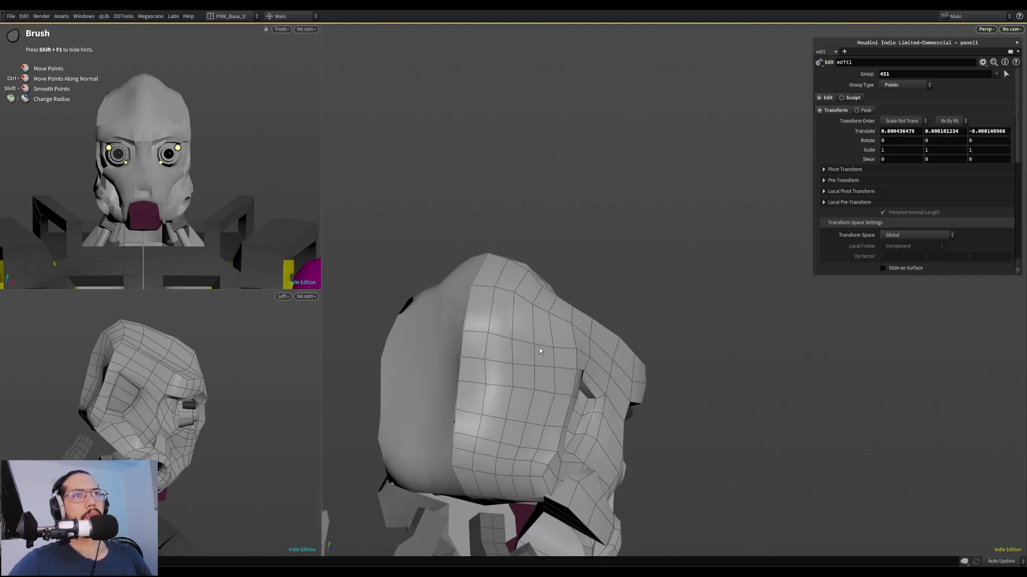
# Adjust the points on the cranium's rear side, behind the side opening and up toward the crown
pyautogui.click(552, 397)
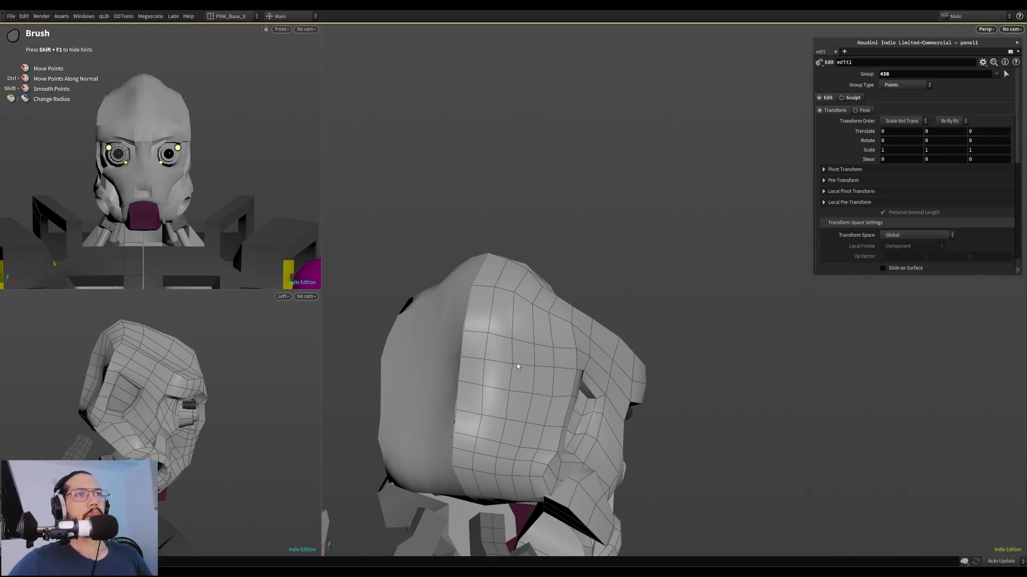
pyautogui.moveTo(548, 395); pyautogui.dragTo(575, 399)
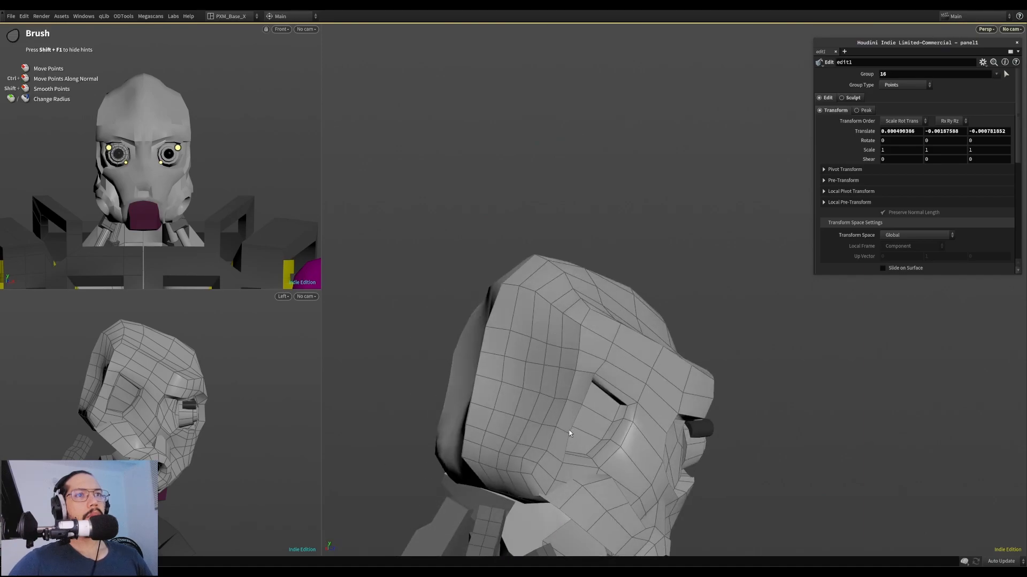
pyautogui.moveTo(573, 431); pyautogui.dragTo(544, 398)
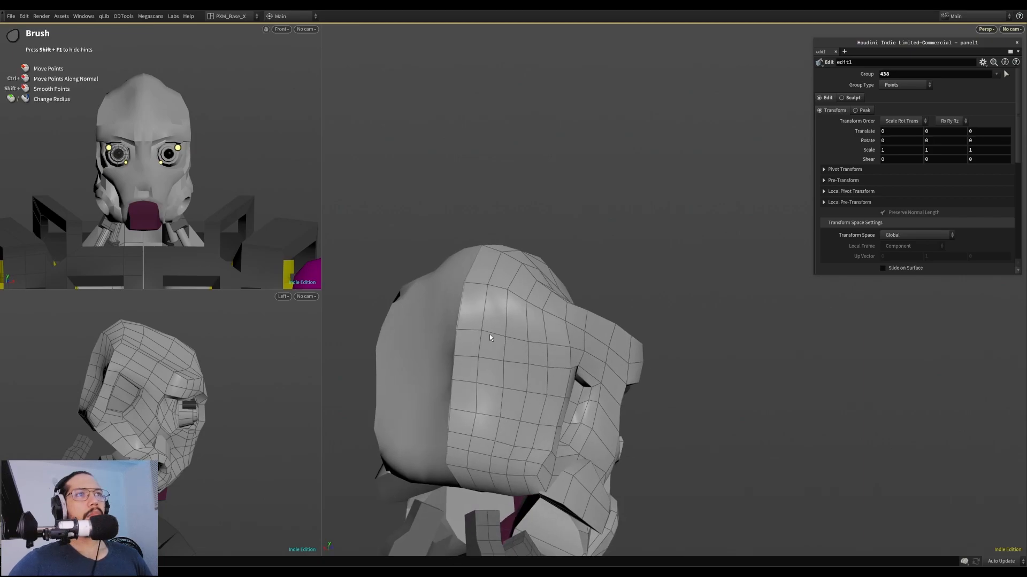
pyautogui.press('Escape')
pyautogui.moveTo(509, 293)
pyautogui.mouseDown()
pyautogui.moveTo(442, 309)
pyautogui.moveTo(442, 296)
pyautogui.moveTo(448, 328)
pyautogui.moveTo(460, 323)
pyautogui.mouseUp()
# Move the points on the forehead's outer edge above the eye, checking the shape from the front and side
pyautogui.moveTo(578, 286)
pyautogui.keyDown('alt'); pyautogui.mouseDown()
pyautogui.moveTo(575, 302)
pyautogui.moveTo(569, 281)
pyautogui.moveTo(534, 277)
pyautogui.moveTo(615, 267)
pyautogui.moveTo(500, 170)
pyautogui.moveTo(550, 239)
pyautogui.mouseUp(); pyautogui.keyUp('alt')
pyautogui.keyDown('alt'); pyautogui.moveTo(574, 292); pyautogui.dragTo(528, 287); pyautogui.keyUp('alt')
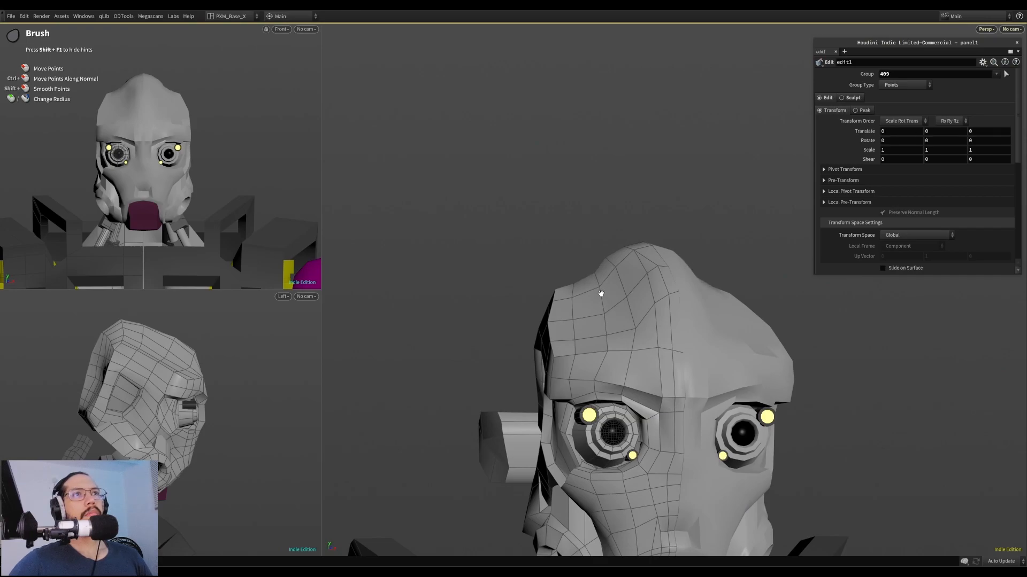
pyautogui.moveTo(600, 294)
pyautogui.keyDown('alt'); pyautogui.mouseDown()
pyautogui.moveTo(577, 284)
pyautogui.moveTo(599, 297)
pyautogui.moveTo(644, 279)
pyautogui.moveTo(634, 270)
pyautogui.moveTo(627, 335)
pyautogui.moveTo(615, 305)
pyautogui.moveTo(629, 299)
pyautogui.moveTo(539, 268)
pyautogui.moveTo(553, 221)
pyautogui.moveTo(733, 261)
pyautogui.moveTo(609, 279)
pyautogui.mouseUp(); pyautogui.keyUp('alt')
pyautogui.moveTo(548, 291)
pyautogui.mouseDown()
pyautogui.moveTo(538, 304)
pyautogui.moveTo(608, 321)
pyautogui.moveTo(509, 294)
pyautogui.moveTo(564, 316)
pyautogui.moveTo(487, 297)
pyautogui.moveTo(543, 306)
pyautogui.moveTo(536, 327)
pyautogui.moveTo(484, 337)
pyautogui.moveTo(470, 318)
pyautogui.moveTo(556, 319)
pyautogui.moveTo(544, 332)
pyautogui.moveTo(533, 327)
pyautogui.mouseUp()
pyautogui.keyDown('alt'); pyautogui.moveTo(533, 328); pyautogui.dragTo(585, 349, button='right'); pyautogui.keyUp('alt')
pyautogui.press('pagedown')
pyautogui.moveTo(596, 326)
pyautogui.keyDown('alt'); pyautogui.mouseDown()
pyautogui.moveTo(462, 316)
pyautogui.moveTo(752, 337)
pyautogui.moveTo(685, 401)
pyautogui.moveTo(490, 353)
pyautogui.moveTo(637, 345)
pyautogui.moveTo(591, 356)
pyautogui.moveTo(525, 327)
pyautogui.moveTo(440, 316)
pyautogui.moveTo(513, 295)
pyautogui.moveTo(488, 328)
pyautogui.moveTo(417, 344)
pyautogui.moveTo(314, 344)
pyautogui.moveTo(412, 305)
pyautogui.moveTo(438, 314)
pyautogui.moveTo(443, 355)
pyautogui.moveTo(501, 383)
pyautogui.moveTo(433, 380)
pyautogui.moveTo(426, 307)
pyautogui.moveTo(385, 347)
pyautogui.mouseUp(); pyautogui.keyUp('alt')
pyautogui.press('Escape')
# Reposition the points along the centre line between the upper forehead and the crown
pyautogui.keyDown('alt'); pyautogui.moveTo(589, 286); pyautogui.dragTo(627, 291, button='right'); pyautogui.keyUp('alt')
pyautogui.keyDown('alt'); pyautogui.moveTo(628, 291); pyautogui.dragTo(660, 265); pyautogui.keyUp('alt')
pyautogui.moveTo(588, 274); pyautogui.dragTo(590, 300)
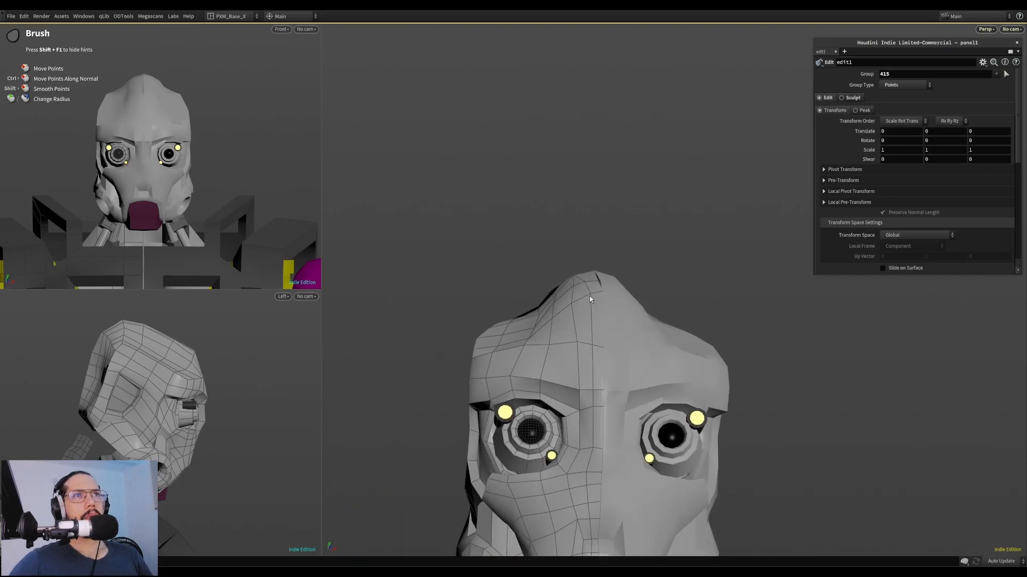
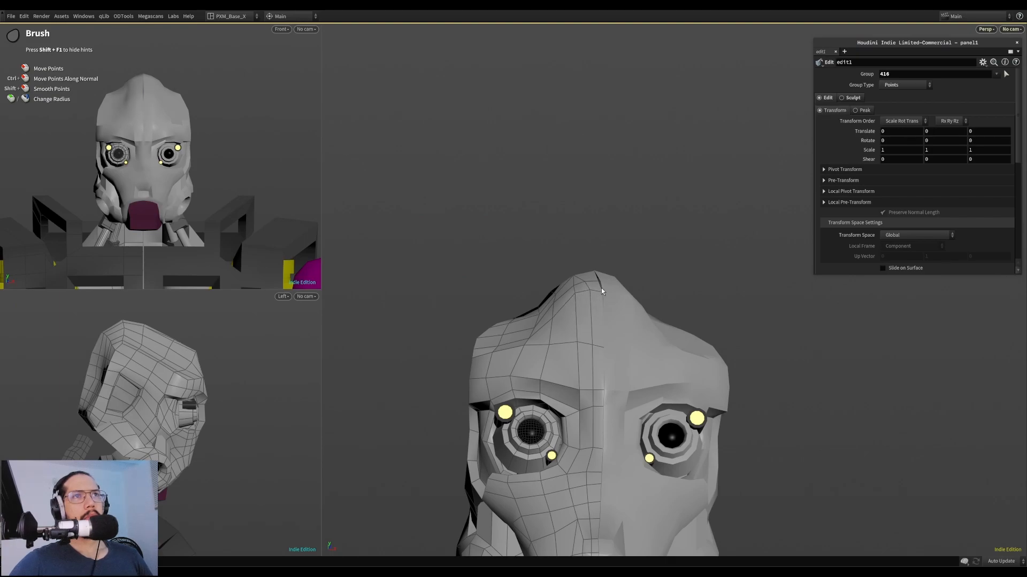
pyautogui.moveTo(599, 285)
pyautogui.mouseDown()
pyautogui.moveTo(559, 306)
pyautogui.moveTo(594, 330)
pyautogui.moveTo(573, 334)
pyautogui.moveTo(541, 287)
pyautogui.moveTo(579, 298)
pyautogui.moveTo(507, 256)
pyautogui.moveTo(541, 240)
pyautogui.mouseUp()
pyautogui.press('pagedown')
pyautogui.press('pageup')
pyautogui.click(557, 281)
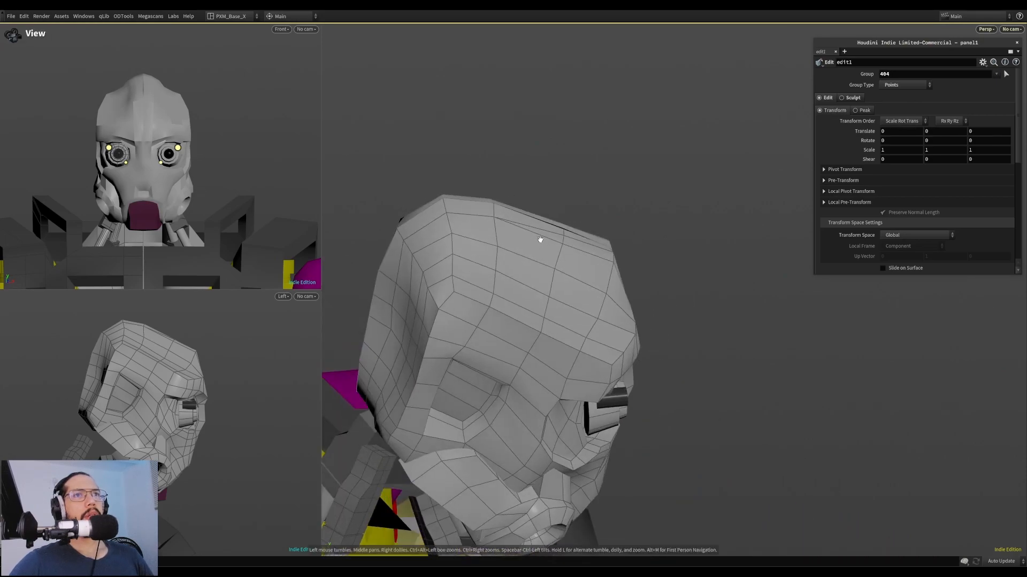
# Brush the points along the rear edge of the side opening to refine its outline
pyautogui.keyDown('alt'); pyautogui.moveTo(487, 261); pyautogui.dragTo(551, 284, button='right'); pyautogui.keyUp('alt')
pyautogui.moveTo(550, 284)
pyautogui.keyDown('alt'); pyautogui.mouseDown()
pyautogui.moveTo(400, 225)
pyautogui.moveTo(612, 321)
pyautogui.moveTo(580, 287)
pyautogui.moveTo(618, 292)
pyautogui.moveTo(605, 325)
pyautogui.mouseUp(); pyautogui.keyUp('alt')
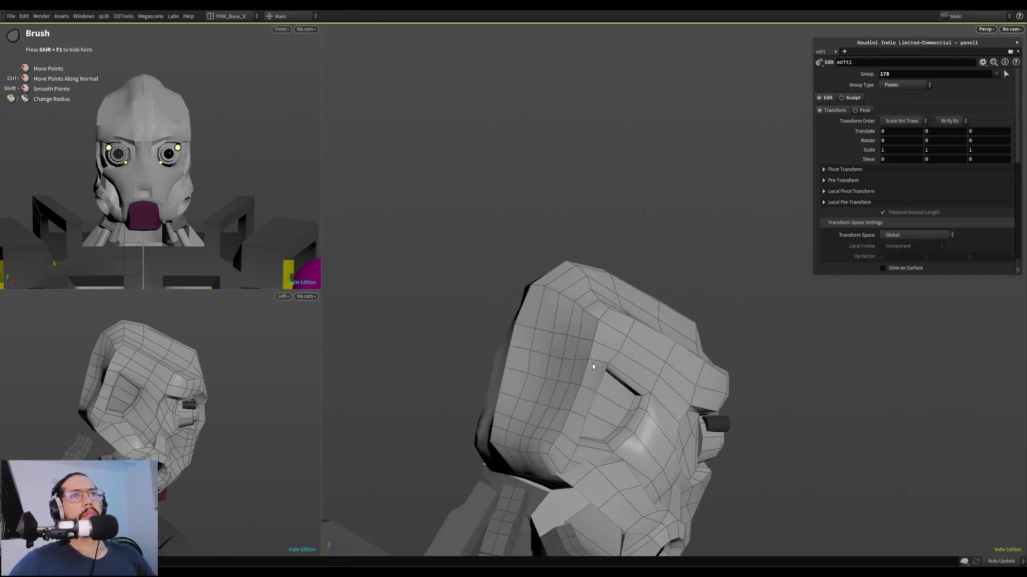
pyautogui.keyDown('alt'); pyautogui.moveTo(655, 394); pyautogui.dragTo(739, 343); pyautogui.keyUp('alt')
pyautogui.moveTo(607, 384)
pyautogui.mouseDown()
pyautogui.moveTo(623, 401)
pyautogui.moveTo(550, 406)
pyautogui.mouseUp()
pyautogui.moveTo(589, 413)
pyautogui.mouseDown()
pyautogui.moveTo(591, 448)
pyautogui.moveTo(531, 412)
pyautogui.moveTo(624, 398)
pyautogui.mouseUp()
# Check the head as a subdivision surface while adjusting the points around the side opening, and turn the preview off
pyautogui.hotkey('shift', '+')
pyautogui.moveTo(703, 371)
pyautogui.keyDown('alt'); pyautogui.mouseDown()
pyautogui.moveTo(629, 346)
pyautogui.moveTo(671, 383)
pyautogui.moveTo(631, 365)
pyautogui.moveTo(631, 352)
pyautogui.mouseUp(); pyautogui.keyUp('alt')
pyautogui.moveTo(650, 397)
pyautogui.mouseDown()
pyautogui.moveTo(662, 386)
pyautogui.moveTo(541, 371)
pyautogui.moveTo(524, 392)
pyautogui.moveTo(664, 383)
pyautogui.moveTo(786, 345)
pyautogui.mouseUp()
pyautogui.keyDown('alt'); pyautogui.moveTo(786, 345); pyautogui.dragTo(720, 348, button='right'); pyautogui.keyUp('alt')
pyautogui.moveTo(719, 347)
pyautogui.keyDown('alt'); pyautogui.mouseDown()
pyautogui.moveTo(731, 346)
pyautogui.moveTo(704, 343)
pyautogui.moveTo(699, 355)
pyautogui.moveTo(720, 380)
pyautogui.moveTo(741, 360)
pyautogui.mouseUp(); pyautogui.keyUp('alt')
pyautogui.moveTo(679, 408)
pyautogui.mouseDown()
pyautogui.moveTo(661, 380)
pyautogui.moveTo(669, 385)
pyautogui.mouseUp()
pyautogui.keyDown('alt'); pyautogui.moveTo(668, 385); pyautogui.dragTo(686, 399); pyautogui.keyUp('alt')
pyautogui.hotkey('shift', '-')
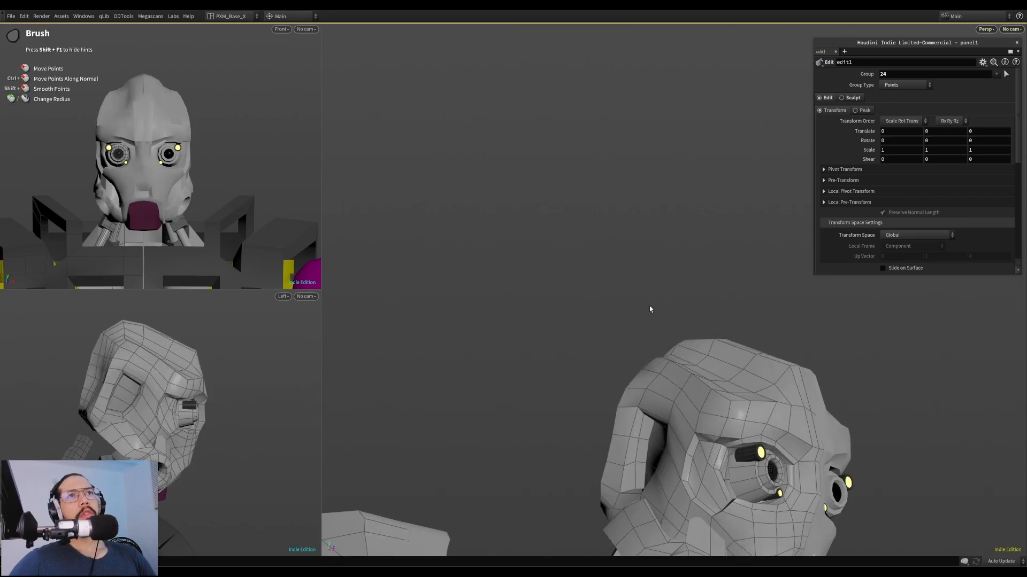
# Turn the head's subdivision surface display back on
pyautogui.keyDown('alt'); pyautogui.moveTo(716, 379); pyautogui.dragTo(671, 345, button='middle'); pyautogui.keyUp('alt')
pyautogui.hotkey('shift', '+')
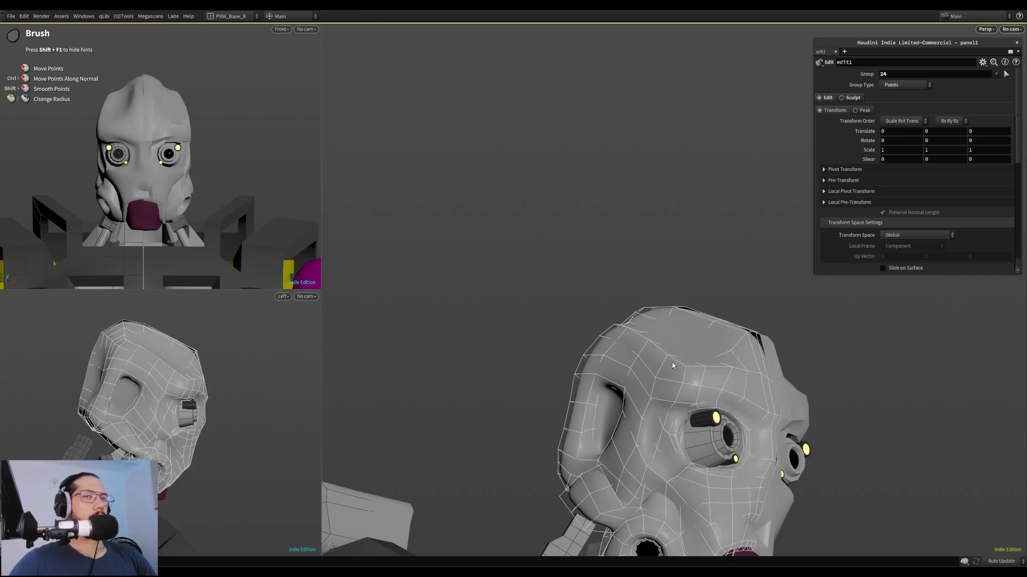
pyautogui.press('Tab')
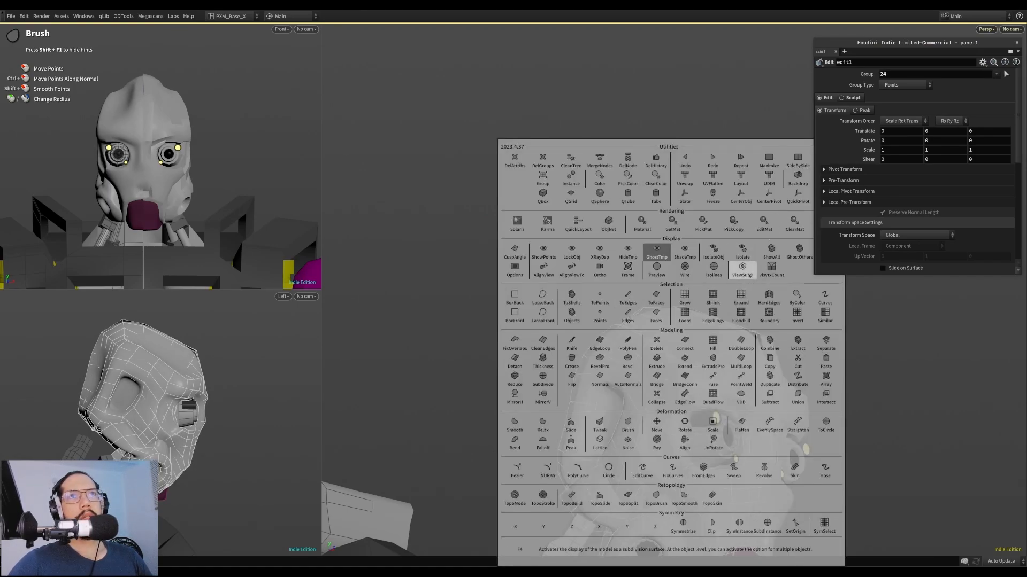
pyautogui.press('Escape')
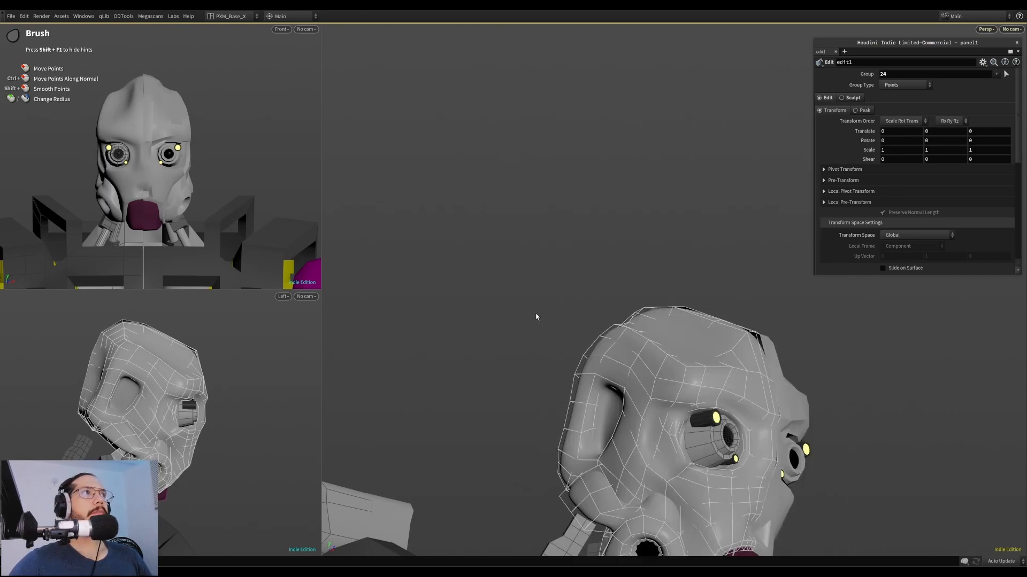
# Nudge the points on the cranium's edge above the side opening to refine the subdivided curve
pyautogui.keyDown('alt'); pyautogui.moveTo(537, 313); pyautogui.dragTo(483, 263, button='middle'); pyautogui.keyUp('alt')
pyautogui.keyDown('alt'); pyautogui.moveTo(484, 264); pyautogui.dragTo(606, 292, button='right'); pyautogui.keyUp('alt')
pyautogui.keyDown('alt'); pyautogui.moveTo(606, 291); pyautogui.dragTo(602, 301); pyautogui.keyUp('alt')
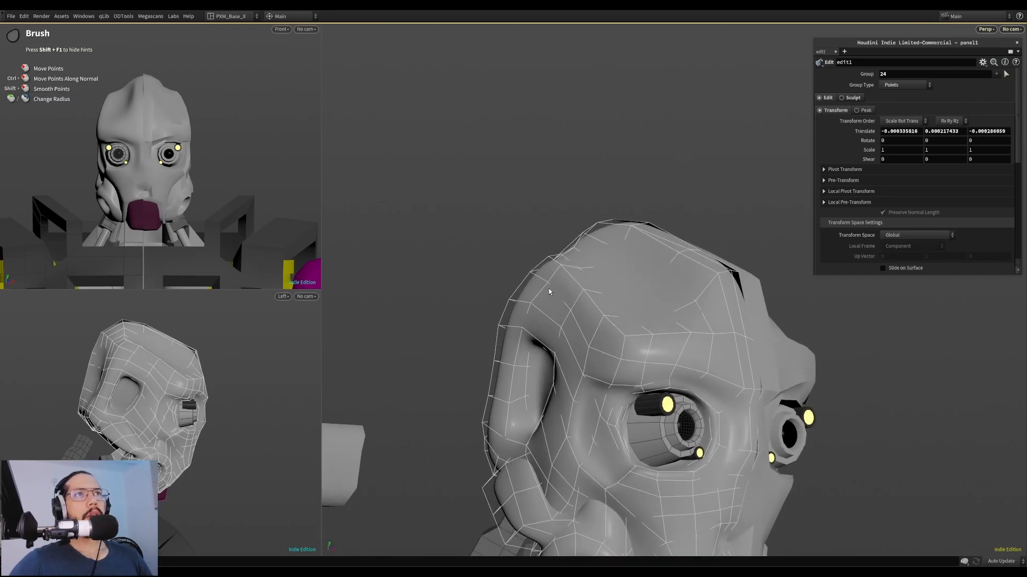
pyautogui.moveTo(531, 313)
pyautogui.mouseDown()
pyautogui.moveTo(521, 327)
pyautogui.moveTo(527, 303)
pyautogui.mouseUp()
pyautogui.moveTo(514, 303)
pyautogui.keyDown('alt'); pyautogui.mouseDown()
pyautogui.moveTo(525, 304)
pyautogui.moveTo(522, 291)
pyautogui.moveTo(503, 313)
pyautogui.mouseUp(); pyautogui.keyUp('alt')
pyautogui.keyDown('alt'); pyautogui.moveTo(503, 313); pyautogui.dragTo(396, 345, button='right'); pyautogui.keyUp('alt')
# Adjust the points on the cheek and the head's side below the side opening
pyautogui.moveTo(396, 345)
pyautogui.keyDown('alt'); pyautogui.mouseDown()
pyautogui.moveTo(514, 345)
pyautogui.moveTo(559, 321)
pyautogui.mouseUp(); pyautogui.keyUp('alt')
pyautogui.keyDown('alt'); pyautogui.moveTo(560, 321); pyautogui.dragTo(609, 348, button='right'); pyautogui.keyUp('alt')
pyautogui.keyDown('alt'); pyautogui.moveTo(610, 347); pyautogui.dragTo(615, 388); pyautogui.keyUp('alt')
pyautogui.keyDown('alt'); pyautogui.moveTo(567, 387); pyautogui.dragTo(591, 389, button='middle'); pyautogui.keyUp('alt')
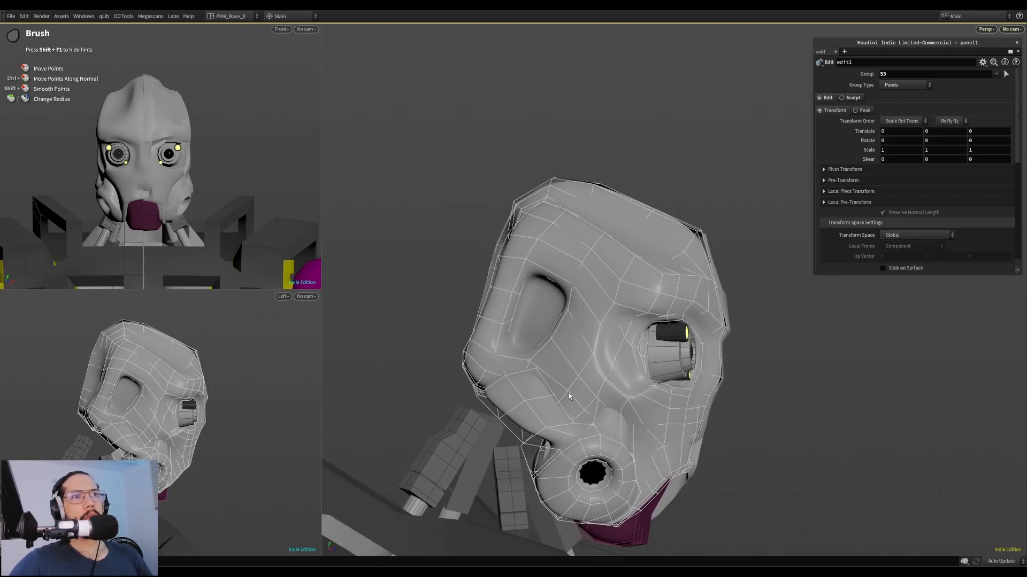
pyautogui.moveTo(580, 406); pyautogui.dragTo(579, 403)
pyautogui.keyDown('alt'); pyautogui.moveTo(557, 387); pyautogui.dragTo(577, 382); pyautogui.keyUp('alt')
pyautogui.moveTo(535, 334); pyautogui.dragTo(492, 365)
# Smooth and reposition the points along the lower rear edge of the cranium
pyautogui.keyDown('alt'); pyautogui.moveTo(492, 365); pyautogui.dragTo(634, 316, button='right'); pyautogui.keyUp('alt')
pyautogui.keyDown('shift'); pyautogui.moveTo(539, 349); pyautogui.dragTo(545, 351); pyautogui.keyUp('shift')
pyautogui.keyDown('alt'); pyautogui.moveTo(570, 316); pyautogui.dragTo(554, 314); pyautogui.keyUp('alt')
pyautogui.moveTo(467, 371)
pyautogui.keyDown('alt'); pyautogui.mouseDown()
pyautogui.moveTo(509, 359)
pyautogui.moveTo(492, 360)
pyautogui.moveTo(480, 382)
pyautogui.moveTo(451, 373)
pyautogui.moveTo(491, 364)
pyautogui.mouseUp(); pyautogui.keyUp('alt')
pyautogui.moveTo(491, 367)
pyautogui.keyDown('alt'); pyautogui.mouseDown()
pyautogui.moveTo(446, 393)
pyautogui.moveTo(479, 360)
pyautogui.moveTo(447, 390)
pyautogui.moveTo(469, 377)
pyautogui.moveTo(602, 390)
pyautogui.moveTo(611, 401)
pyautogui.moveTo(596, 395)
pyautogui.mouseUp(); pyautogui.keyUp('alt')
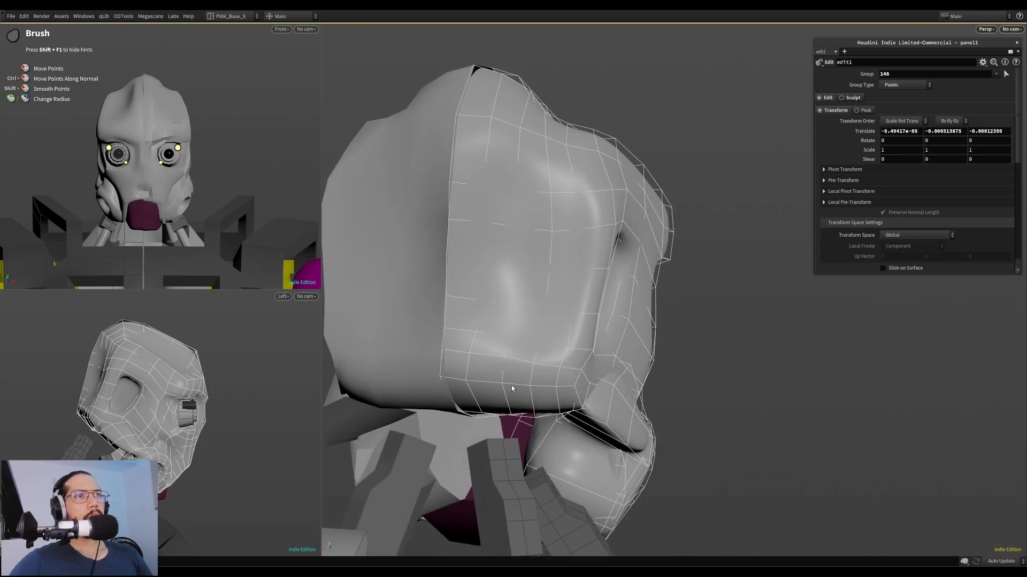
pyautogui.moveTo(533, 366)
pyautogui.keyDown('alt'); pyautogui.mouseDown()
pyautogui.moveTo(514, 351)
pyautogui.moveTo(456, 351)
pyautogui.moveTo(369, 318)
pyautogui.moveTo(517, 320)
pyautogui.moveTo(527, 346)
pyautogui.mouseUp(); pyautogui.keyUp('alt')
# Brush the points on the cranium's back, between the centre line and the rear side edge
pyautogui.moveTo(541, 326)
pyautogui.mouseDown()
pyautogui.moveTo(565, 357)
pyautogui.moveTo(552, 225)
pyautogui.moveTo(563, 257)
pyautogui.moveTo(550, 214)
pyautogui.moveTo(579, 201)
pyautogui.moveTo(484, 234)
pyautogui.moveTo(508, 242)
pyautogui.moveTo(467, 245)
pyautogui.moveTo(495, 236)
pyautogui.mouseUp()
pyautogui.moveTo(561, 260); pyautogui.dragTo(486, 269)
pyautogui.moveTo(558, 294); pyautogui.dragTo(466, 310)
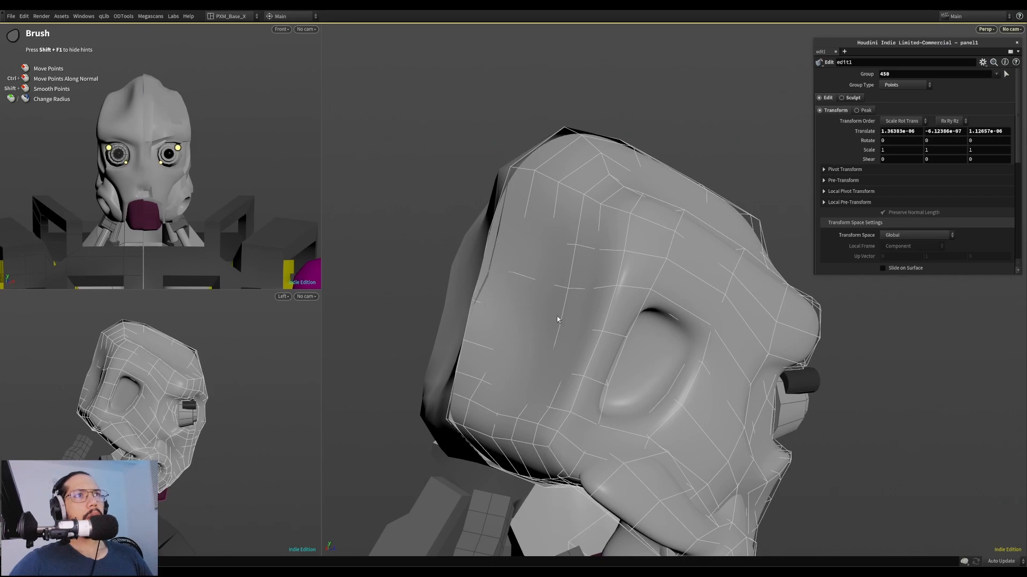
pyautogui.moveTo(463, 345); pyautogui.dragTo(566, 368)
pyautogui.moveTo(496, 376)
pyautogui.keyDown('alt'); pyautogui.mouseDown()
pyautogui.moveTo(583, 300)
pyautogui.moveTo(582, 325)
pyautogui.moveTo(552, 344)
pyautogui.moveTo(536, 248)
pyautogui.moveTo(534, 360)
pyautogui.mouseUp(); pyautogui.keyUp('alt')
# Reposition the points around the crown's rear corner and along the upper side edge above the side opening
pyautogui.moveTo(476, 202)
pyautogui.keyDown('alt'); pyautogui.mouseDown()
pyautogui.moveTo(486, 237)
pyautogui.moveTo(500, 236)
pyautogui.moveTo(399, 160)
pyautogui.moveTo(389, 252)
pyautogui.mouseUp(); pyautogui.keyUp('alt')
pyautogui.click(484, 248)
pyautogui.click(397, 232)
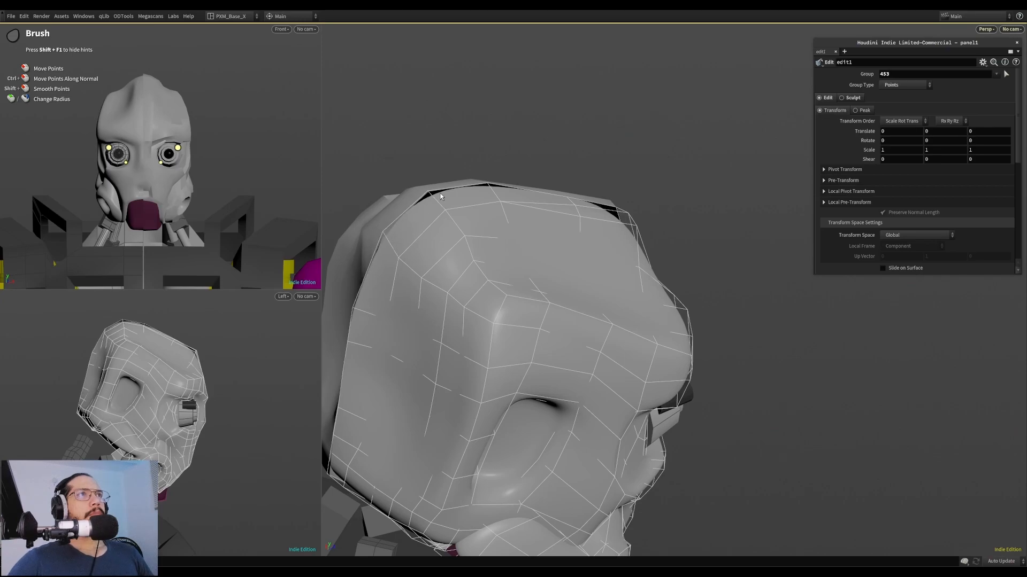
pyautogui.click(466, 241)
pyautogui.moveTo(470, 238)
pyautogui.keyDown('alt'); pyautogui.mouseDown()
pyautogui.moveTo(408, 234)
pyautogui.moveTo(442, 215)
pyautogui.moveTo(434, 278)
pyautogui.moveTo(396, 302)
pyautogui.moveTo(508, 256)
pyautogui.mouseUp(); pyautogui.keyUp('alt')
pyautogui.click(448, 249)
pyautogui.moveTo(528, 257)
pyautogui.mouseDown()
pyautogui.moveTo(526, 268)
pyautogui.moveTo(557, 264)
pyautogui.mouseUp()
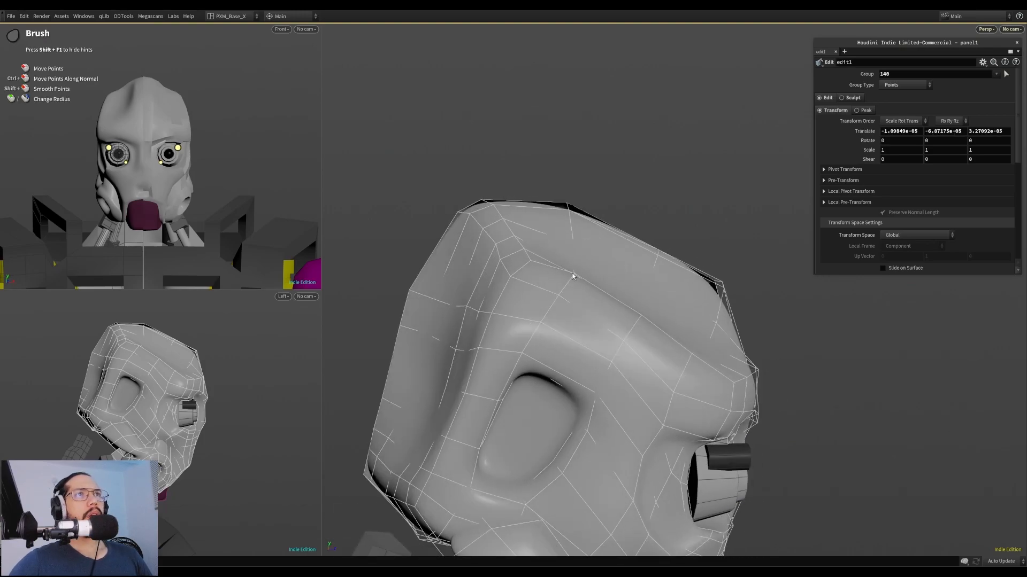
pyautogui.press('Return')
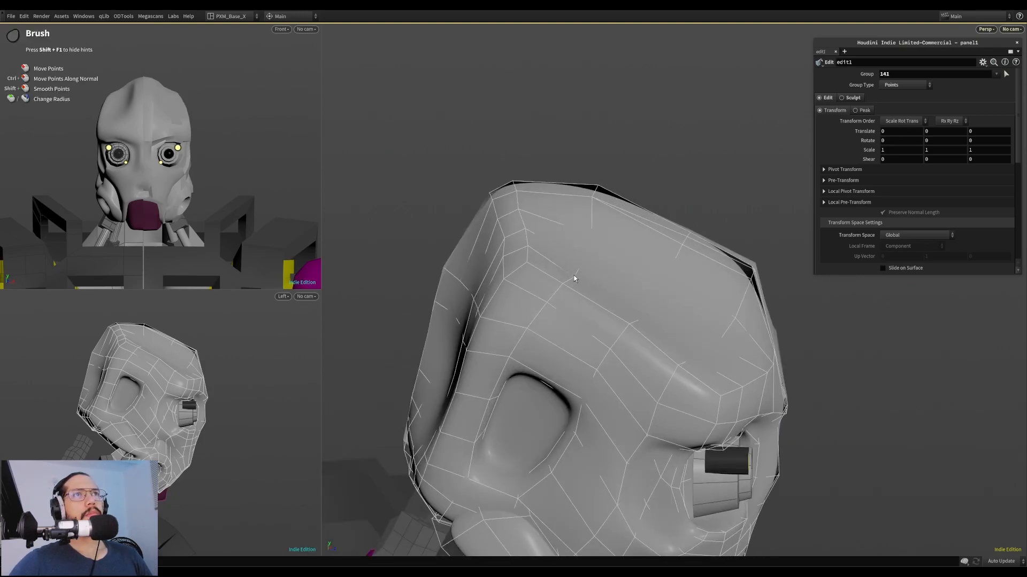
# Move the points beside the centre line at the crown to round the top of the head
pyautogui.moveTo(585, 228)
pyautogui.mouseDown()
pyautogui.moveTo(522, 259)
pyautogui.moveTo(449, 229)
pyautogui.moveTo(533, 213)
pyautogui.moveTo(602, 243)
pyautogui.moveTo(540, 227)
pyautogui.moveTo(532, 259)
pyautogui.moveTo(536, 224)
pyautogui.moveTo(514, 209)
pyautogui.moveTo(544, 229)
pyautogui.moveTo(591, 223)
pyautogui.moveTo(560, 245)
pyautogui.moveTo(603, 218)
pyautogui.moveTo(577, 231)
pyautogui.moveTo(581, 224)
pyautogui.moveTo(588, 239)
pyautogui.moveTo(426, 254)
pyautogui.moveTo(517, 220)
pyautogui.mouseUp()
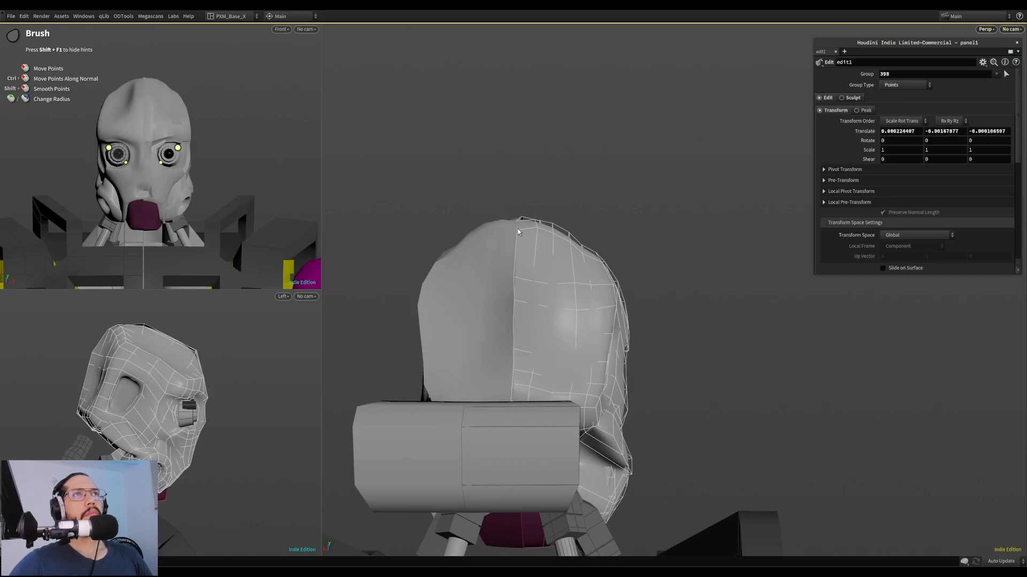
pyautogui.moveTo(535, 232)
pyautogui.mouseDown()
pyautogui.moveTo(488, 259)
pyautogui.moveTo(380, 268)
pyautogui.moveTo(278, 242)
pyautogui.moveTo(572, 243)
pyautogui.moveTo(501, 255)
pyautogui.mouseUp()
pyautogui.moveTo(500, 255)
pyautogui.mouseDown()
pyautogui.moveTo(449, 248)
pyautogui.moveTo(480, 228)
pyautogui.moveTo(470, 257)
pyautogui.moveTo(498, 220)
pyautogui.moveTo(517, 219)
pyautogui.moveTo(479, 229)
pyautogui.moveTo(525, 191)
pyautogui.moveTo(616, 160)
pyautogui.moveTo(693, 170)
pyautogui.moveTo(554, 303)
pyautogui.moveTo(565, 294)
pyautogui.mouseUp()
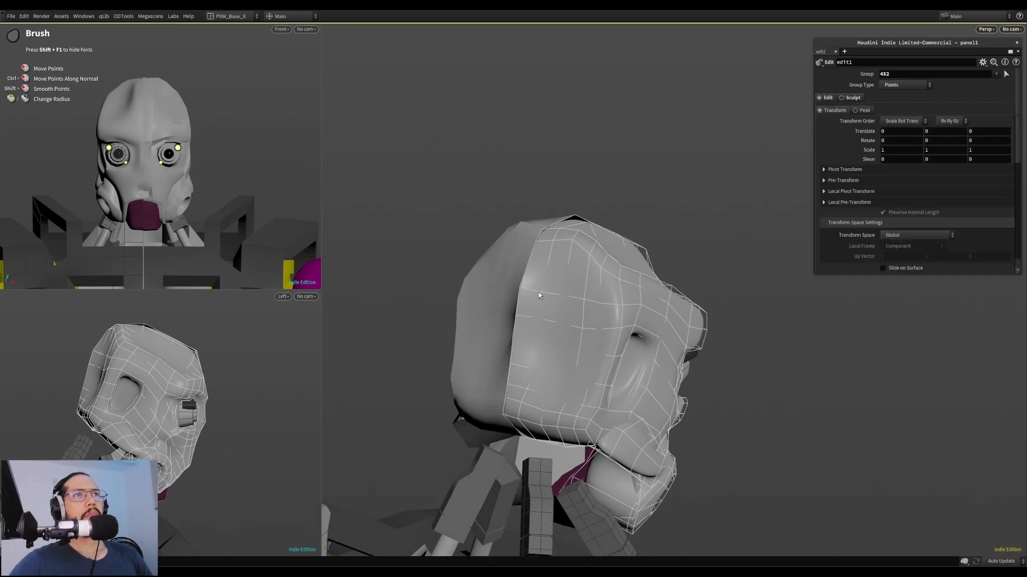
pyautogui.moveTo(601, 306)
pyautogui.mouseDown()
pyautogui.moveTo(535, 298)
pyautogui.moveTo(513, 279)
pyautogui.moveTo(652, 311)
pyautogui.moveTo(595, 312)
pyautogui.moveTo(628, 345)
pyautogui.mouseUp()
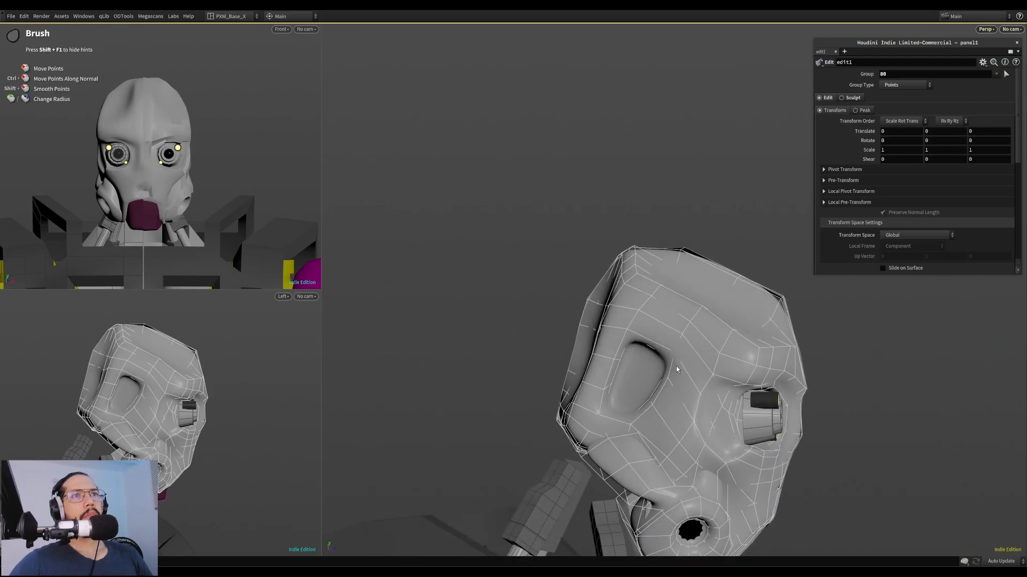
# Brush the points on the cranium's side above the brow and beside the forehead's centre line to round the upper head
pyautogui.moveTo(668, 378)
pyautogui.mouseDown()
pyautogui.moveTo(649, 404)
pyautogui.moveTo(600, 383)
pyautogui.moveTo(612, 375)
pyautogui.moveTo(683, 408)
pyautogui.moveTo(694, 391)
pyautogui.moveTo(686, 413)
pyautogui.moveTo(720, 383)
pyautogui.mouseUp()
pyautogui.moveTo(676, 449)
pyautogui.mouseDown()
pyautogui.moveTo(680, 439)
pyautogui.moveTo(638, 464)
pyautogui.moveTo(688, 471)
pyautogui.moveTo(688, 368)
pyautogui.moveTo(686, 446)
pyautogui.moveTo(688, 435)
pyautogui.moveTo(756, 394)
pyautogui.mouseUp()
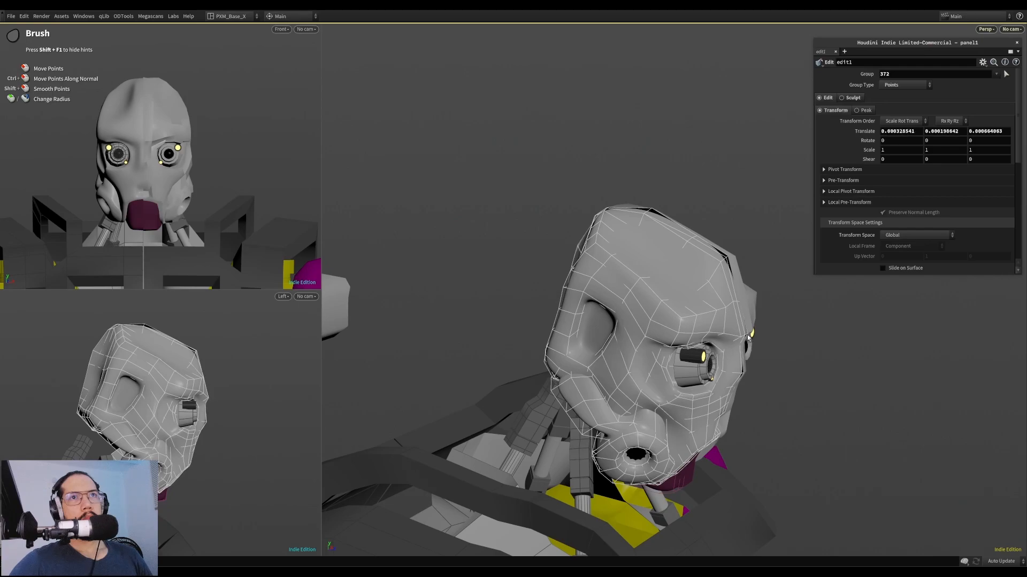
pyautogui.moveTo(750, 336)
pyautogui.keyDown('alt'); pyautogui.mouseDown()
pyautogui.moveTo(735, 274)
pyautogui.moveTo(577, 284)
pyautogui.mouseUp(); pyautogui.keyUp('alt')
pyautogui.click(723, 264)
pyautogui.moveTo(748, 286); pyautogui.dragTo(722, 224)
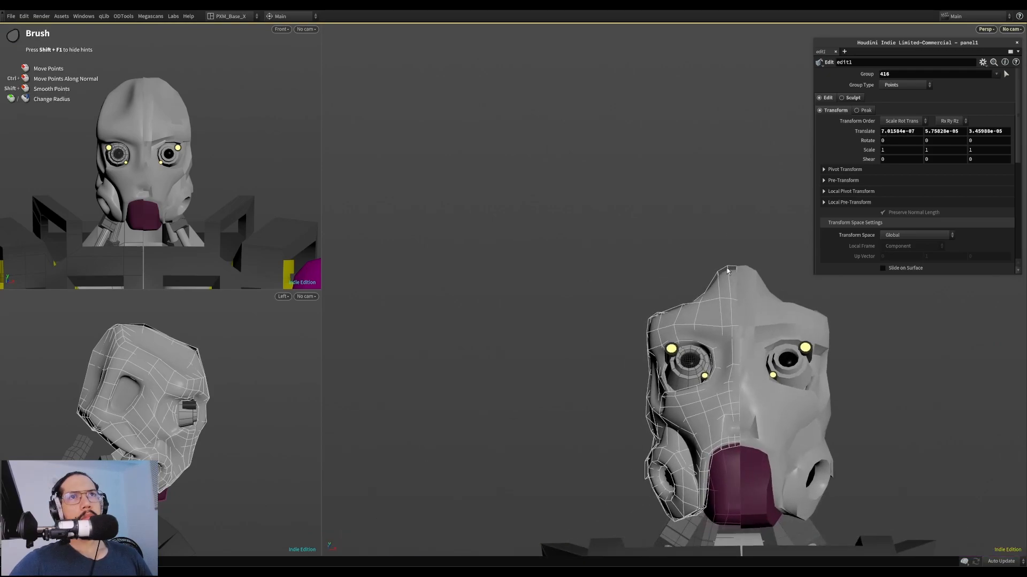
pyautogui.moveTo(729, 278)
pyautogui.mouseDown()
pyautogui.moveTo(725, 300)
pyautogui.moveTo(692, 300)
pyautogui.mouseUp()
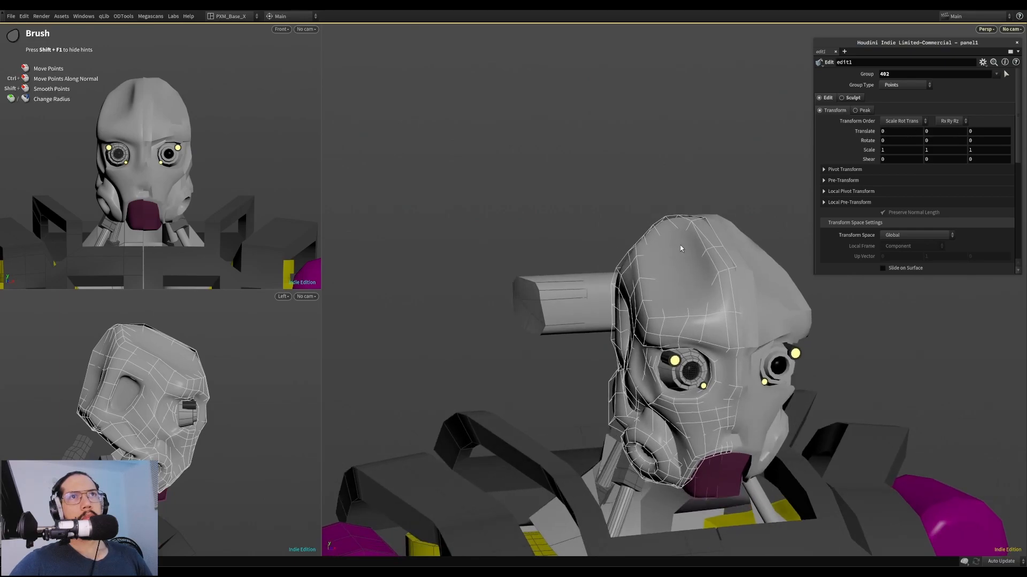
# Reposition the points on the forehead's outer side and lift the crown's points near its rear corner
pyautogui.keyDown('alt'); pyautogui.moveTo(681, 248); pyautogui.dragTo(647, 278); pyautogui.keyUp('alt')
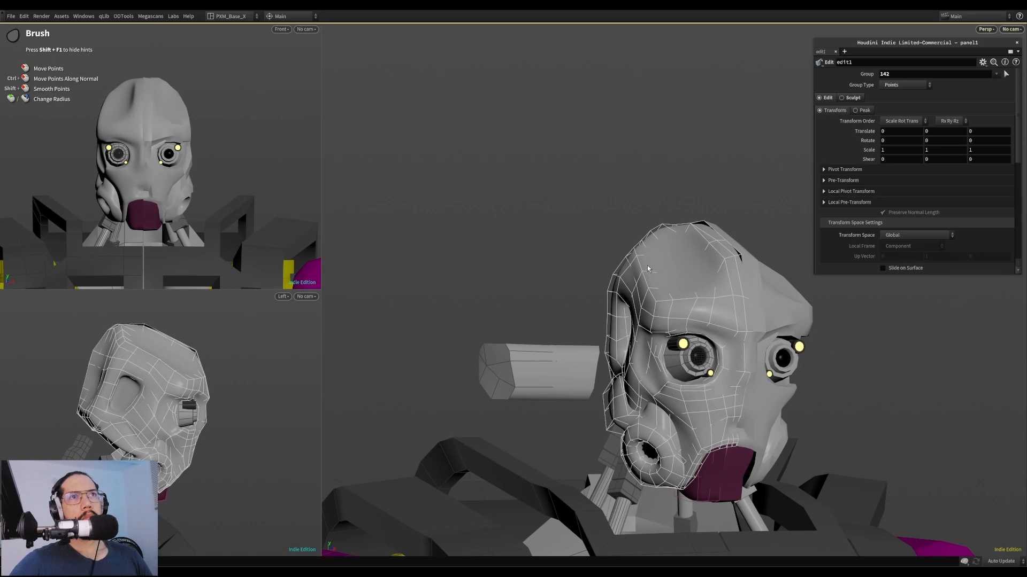
pyautogui.moveTo(639, 274)
pyautogui.mouseDown()
pyautogui.moveTo(643, 263)
pyautogui.moveTo(658, 297)
pyautogui.moveTo(648, 303)
pyautogui.moveTo(673, 265)
pyautogui.moveTo(660, 306)
pyautogui.moveTo(652, 301)
pyautogui.moveTo(649, 314)
pyautogui.moveTo(602, 305)
pyautogui.moveTo(645, 314)
pyautogui.moveTo(659, 300)
pyautogui.moveTo(673, 333)
pyautogui.moveTo(656, 328)
pyautogui.moveTo(659, 310)
pyautogui.mouseUp()
pyautogui.moveTo(657, 267)
pyautogui.mouseDown()
pyautogui.moveTo(663, 259)
pyautogui.moveTo(670, 281)
pyautogui.moveTo(660, 296)
pyautogui.moveTo(669, 295)
pyautogui.moveTo(658, 267)
pyautogui.moveTo(672, 303)
pyautogui.moveTo(665, 281)
pyautogui.moveTo(681, 217)
pyautogui.mouseUp()
pyautogui.moveTo(686, 214)
pyautogui.keyDown('alt'); pyautogui.mouseDown()
pyautogui.moveTo(708, 199)
pyautogui.moveTo(705, 151)
pyautogui.moveTo(765, 185)
pyautogui.moveTo(768, 211)
pyautogui.moveTo(773, 181)
pyautogui.moveTo(710, 178)
pyautogui.moveTo(767, 144)
pyautogui.moveTo(770, 197)
pyautogui.moveTo(751, 183)
pyautogui.moveTo(758, 158)
pyautogui.moveTo(620, 211)
pyautogui.moveTo(637, 201)
pyautogui.moveTo(633, 212)
pyautogui.moveTo(639, 203)
pyautogui.moveTo(659, 222)
pyautogui.mouseUp(); pyautogui.keyUp('alt')
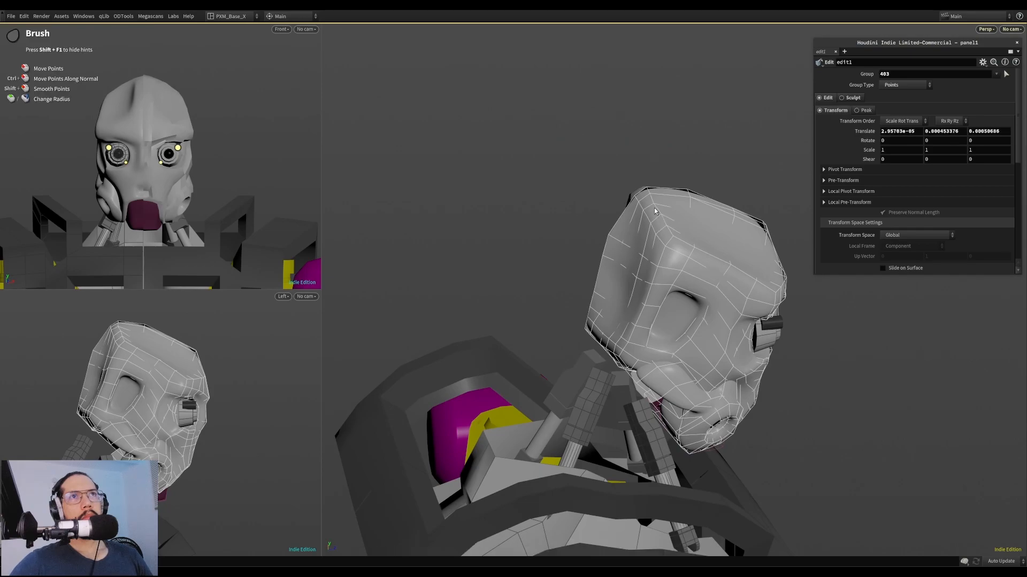
pyautogui.moveTo(666, 220)
pyautogui.keyDown('alt'); pyautogui.mouseDown()
pyautogui.moveTo(577, 213)
pyautogui.moveTo(663, 229)
pyautogui.moveTo(659, 241)
pyautogui.moveTo(653, 215)
pyautogui.mouseUp(); pyautogui.keyUp('alt')
pyautogui.keyDown('alt'); pyautogui.moveTo(654, 214); pyautogui.dragTo(608, 250); pyautogui.keyUp('alt')
pyautogui.moveTo(675, 198); pyautogui.dragTo(685, 178)
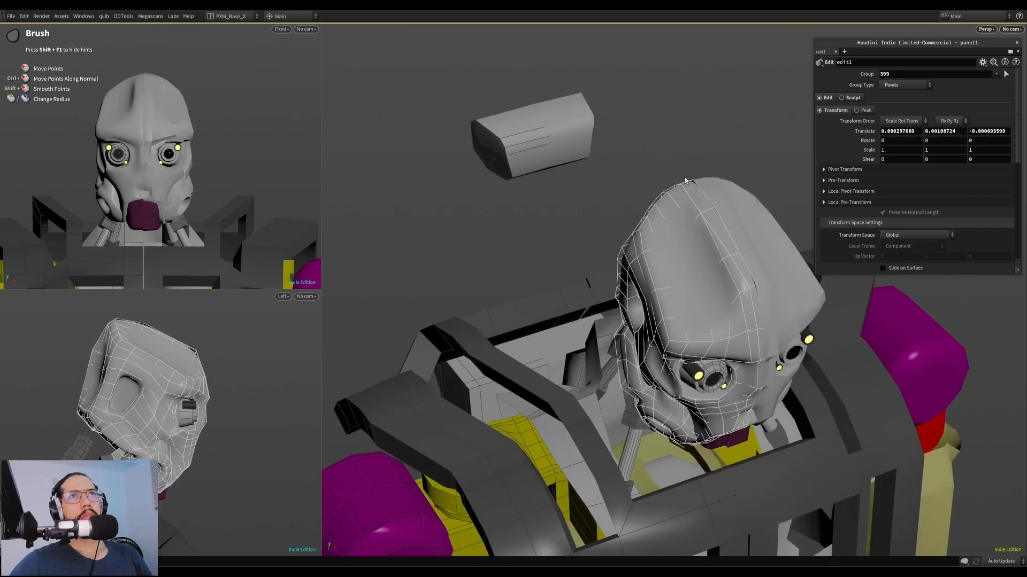
# Undo the last crown stroke and reposition the points around the crown's upper rear edge
pyautogui.moveTo(714, 210)
pyautogui.keyDown('alt'); pyautogui.mouseDown()
pyautogui.moveTo(740, 133)
pyautogui.moveTo(679, 241)
pyautogui.moveTo(689, 249)
pyautogui.moveTo(642, 263)
pyautogui.moveTo(673, 254)
pyautogui.moveTo(659, 239)
pyautogui.mouseUp(); pyautogui.keyUp('alt')
pyautogui.hotkey('ctrl', 'z')
pyautogui.moveTo(653, 243)
pyautogui.keyDown('alt'); pyautogui.mouseDown()
pyautogui.moveTo(636, 268)
pyautogui.moveTo(682, 314)
pyautogui.moveTo(520, 314)
pyautogui.moveTo(543, 252)
pyautogui.moveTo(825, 297)
pyautogui.mouseUp(); pyautogui.keyUp('alt')
pyautogui.scroll(-4, 682, 314)
pyautogui.scroll(4, 699, 236)
pyautogui.keyDown('alt'); pyautogui.moveTo(698, 236); pyautogui.dragTo(563, 258); pyautogui.keyUp('alt')
pyautogui.moveTo(586, 235); pyautogui.dragTo(602, 231)
pyautogui.moveTo(585, 235)
pyautogui.mouseDown()
pyautogui.moveTo(616, 232)
pyautogui.moveTo(568, 247)
pyautogui.moveTo(607, 253)
pyautogui.moveTo(529, 266)
pyautogui.moveTo(612, 238)
pyautogui.moveTo(584, 266)
pyautogui.moveTo(663, 257)
pyautogui.moveTo(584, 306)
pyautogui.moveTo(601, 336)
pyautogui.moveTo(653, 281)
pyautogui.moveTo(625, 246)
pyautogui.moveTo(631, 258)
pyautogui.mouseUp()
# Turn off the head's subdivision preview, start PolyPen on the mesh and switch to point selection
pyautogui.hotkey('shift', '-')
pyautogui.keyDown('alt'); pyautogui.moveTo(630, 259); pyautogui.dragTo(639, 238, button='right'); pyautogui.keyUp('alt')
pyautogui.press('s')
pyautogui.moveTo(639, 239)
pyautogui.keyDown('alt'); pyautogui.mouseDown()
pyautogui.moveTo(599, 262)
pyautogui.moveTo(618, 264)
pyautogui.mouseUp(); pyautogui.keyUp('alt')
pyautogui.hotkey('shift', 's')
pyautogui.keyDown('alt'); pyautogui.moveTo(642, 318); pyautogui.dragTo(557, 323); pyautogui.keyUp('alt')
pyautogui.hotkey('shift', 'p')
pyautogui.press('s')
pyautogui.press('1')
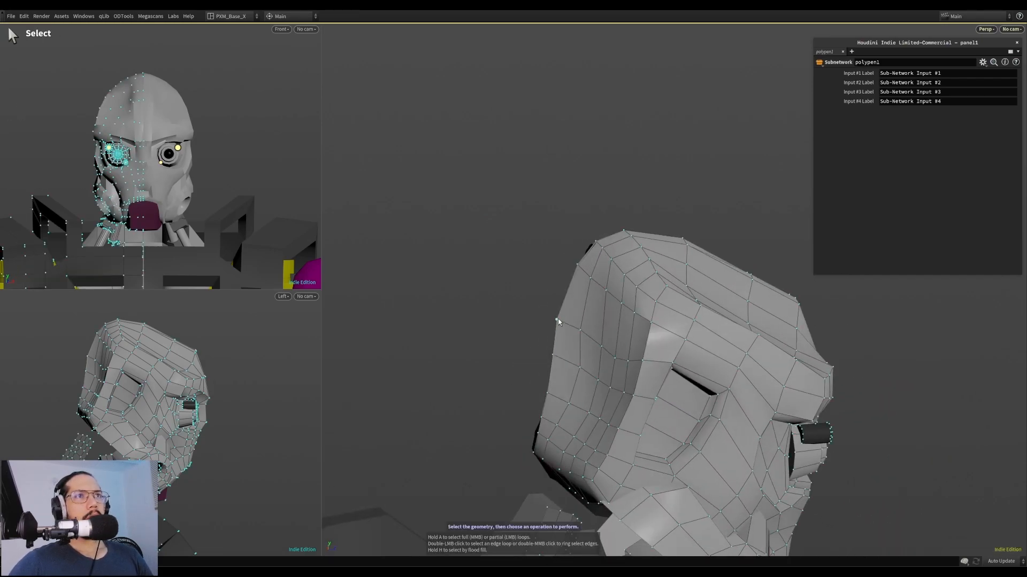
# Tweak individual points along the back of the cranium near the centre line
pyautogui.keyDown('alt'); pyautogui.moveTo(544, 419); pyautogui.dragTo(578, 368); pyautogui.keyUp('alt')
pyautogui.press('t')
pyautogui.moveTo(578, 366); pyautogui.dragTo(595, 362, button='middle')
pyautogui.keyDown('alt'); pyautogui.moveTo(595, 363); pyautogui.dragTo(586, 327); pyautogui.keyUp('alt')
pyautogui.press('t')
pyautogui.moveTo(586, 327); pyautogui.dragTo(578, 329, button='middle')
pyautogui.keyDown('alt'); pyautogui.moveTo(578, 330); pyautogui.dragTo(592, 353); pyautogui.keyUp('alt')
pyautogui.press('t')
pyautogui.moveTo(592, 353); pyautogui.dragTo(600, 353, button='middle')
pyautogui.keyDown('alt'); pyautogui.moveTo(600, 353); pyautogui.dragTo(578, 339); pyautogui.keyUp('alt')
# Select a partial loop of points down the back of the cranium and ready it for tweaking
pyautogui.press('s')
pyautogui.press('a')
pyautogui.click(551, 430)
pyautogui.click(573, 336)
pyautogui.keyDown('alt'); pyautogui.moveTo(592, 354); pyautogui.dragTo(598, 368); pyautogui.keyUp('alt')
pyautogui.press('t')
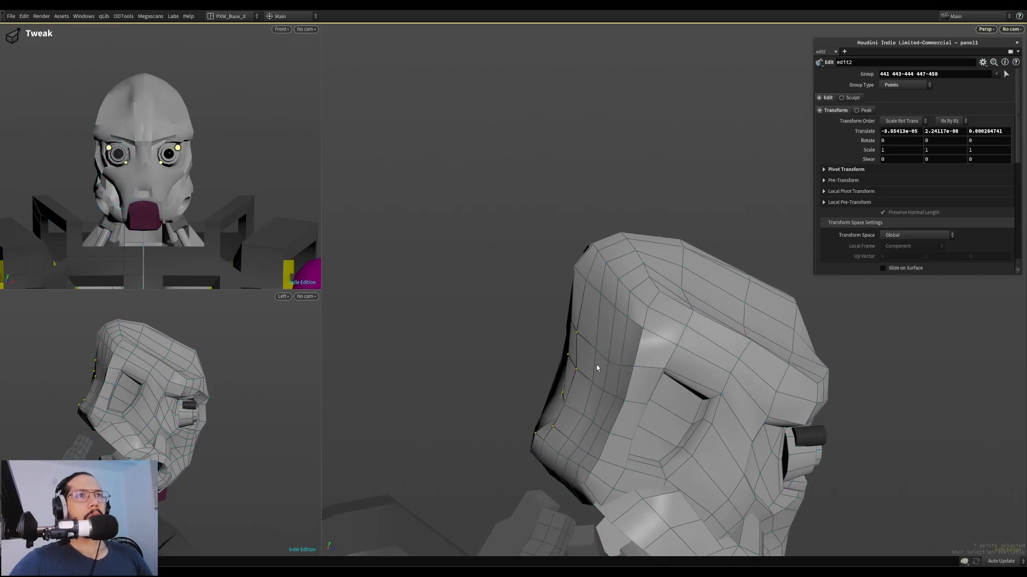
# Select and adjust further points down the lower back of the cranium beside the centre line
pyautogui.press('s')
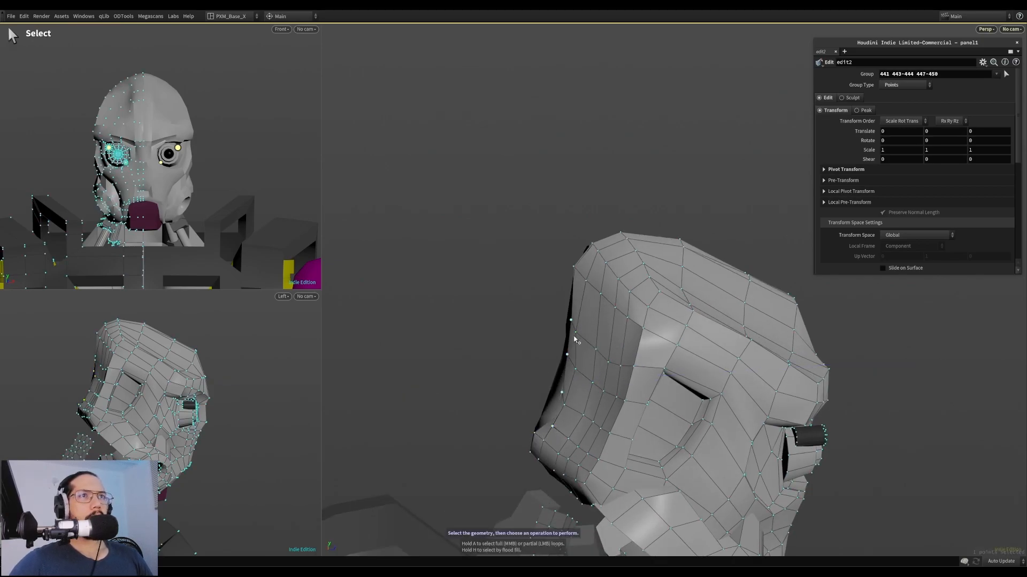
pyautogui.click(576, 333)
pyautogui.keyDown('alt'); pyautogui.moveTo(587, 358); pyautogui.dragTo(606, 372); pyautogui.keyUp('alt')
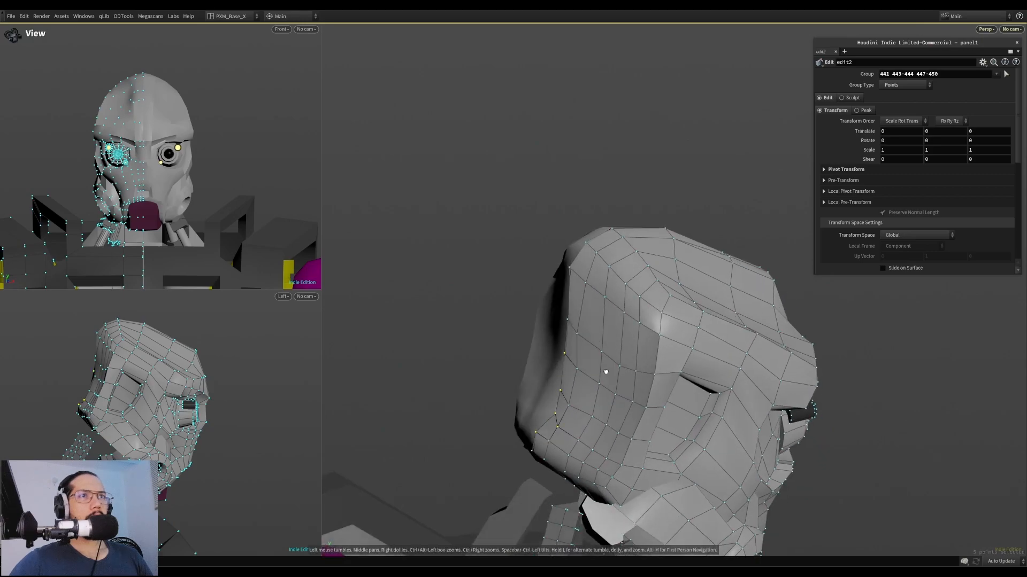
pyautogui.click(566, 423)
pyautogui.keyDown('shift'); pyautogui.click(572, 408); pyautogui.keyUp('shift')
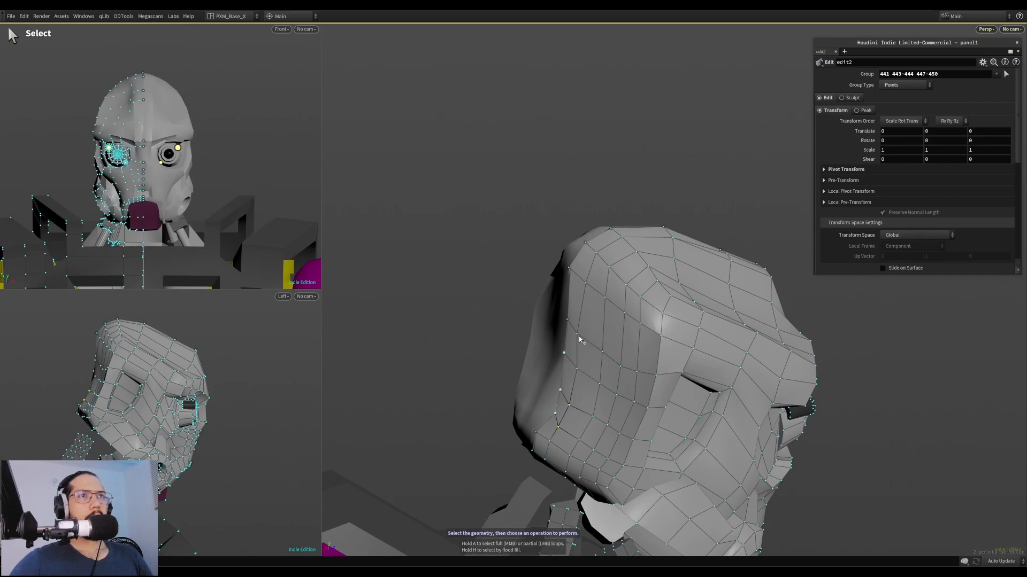
pyautogui.moveTo(580, 340); pyautogui.dragTo(644, 316)
pyautogui.scroll(3, 647, 289)
pyautogui.press('g')
pyautogui.moveTo(622, 359); pyautogui.dragTo(662, 364)
pyautogui.click(614, 395)
pyautogui.moveTo(614, 395); pyautogui.dragTo(656, 278)
# Brush the points on the cranium's lower back, from the centre line to the lower rear side edge
pyautogui.press('b')
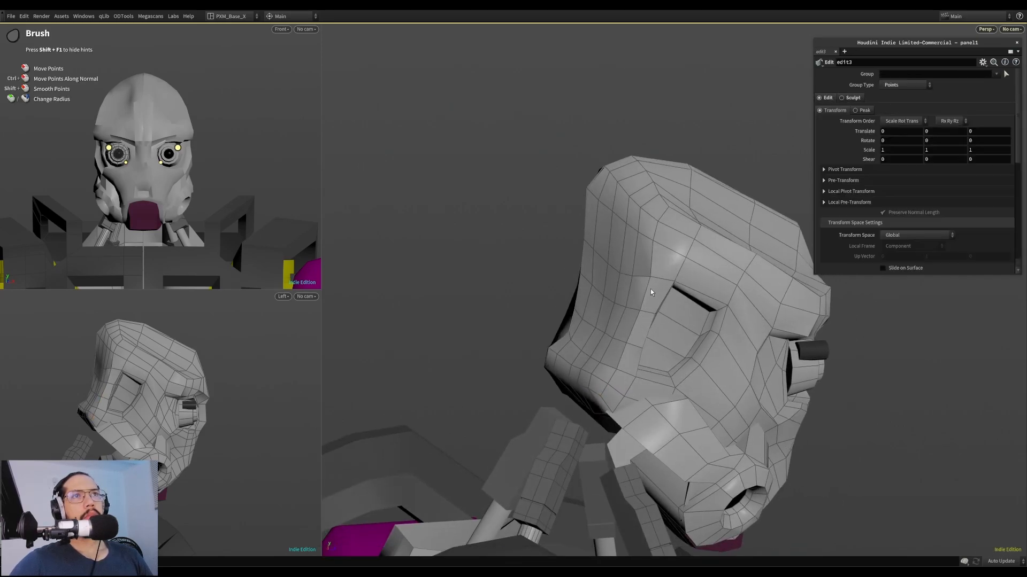
pyautogui.moveTo(619, 377)
pyautogui.mouseDown()
pyautogui.moveTo(651, 352)
pyautogui.moveTo(643, 328)
pyautogui.moveTo(666, 324)
pyautogui.moveTo(698, 287)
pyautogui.moveTo(699, 314)
pyautogui.moveTo(738, 328)
pyautogui.moveTo(789, 290)
pyautogui.moveTo(625, 351)
pyautogui.moveTo(556, 325)
pyautogui.moveTo(561, 223)
pyautogui.moveTo(501, 171)
pyautogui.moveTo(610, 248)
pyautogui.moveTo(666, 302)
pyautogui.mouseUp()
pyautogui.moveTo(712, 372)
pyautogui.mouseDown()
pyautogui.moveTo(662, 310)
pyautogui.moveTo(609, 404)
pyautogui.moveTo(600, 388)
pyautogui.moveTo(611, 410)
pyautogui.moveTo(635, 417)
pyautogui.moveTo(584, 412)
pyautogui.mouseUp()
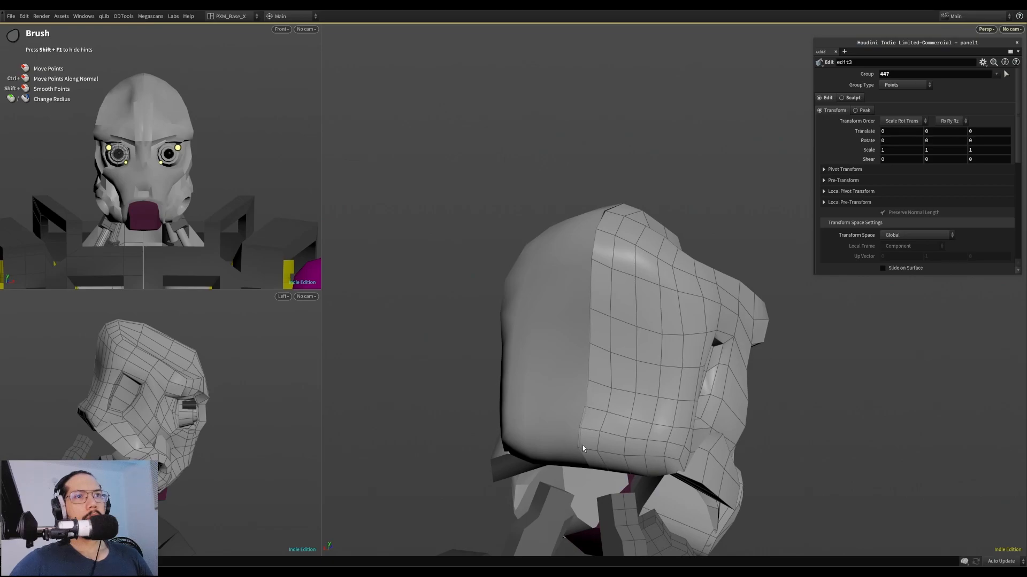
pyautogui.moveTo(609, 435)
pyautogui.mouseDown()
pyautogui.moveTo(613, 414)
pyautogui.moveTo(648, 426)
pyautogui.mouseUp()
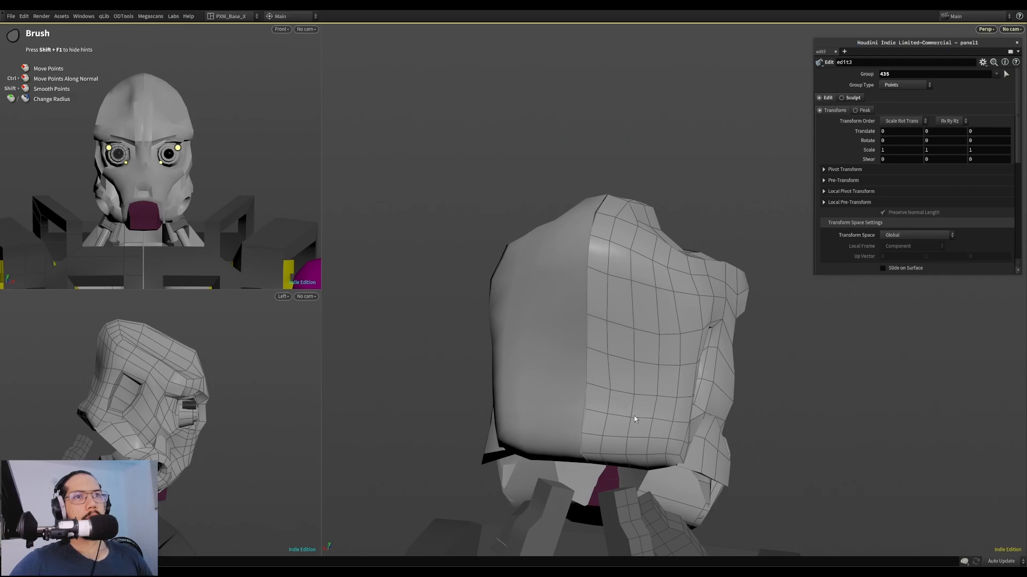
pyautogui.moveTo(651, 416); pyautogui.dragTo(646, 419)
pyautogui.moveTo(646, 419)
pyautogui.keyDown('alt'); pyautogui.mouseDown()
pyautogui.moveTo(586, 419)
pyautogui.moveTo(567, 374)
pyautogui.moveTo(620, 342)
pyautogui.moveTo(715, 445)
pyautogui.moveTo(630, 367)
pyautogui.moveTo(589, 463)
pyautogui.mouseUp(); pyautogui.keyUp('alt')
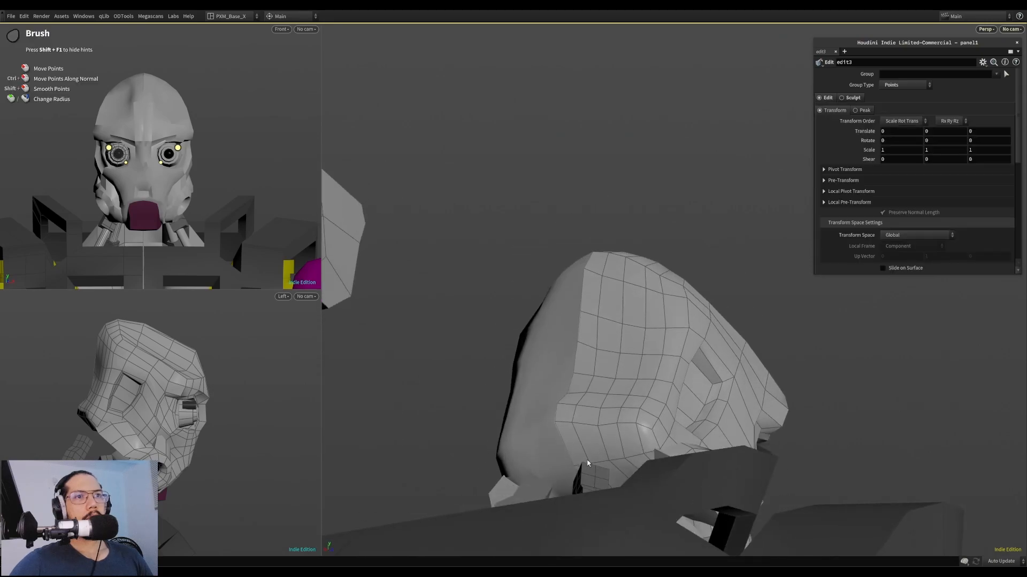
pyautogui.moveTo(588, 426)
pyautogui.keyDown('alt'); pyautogui.mouseDown()
pyautogui.moveTo(561, 422)
pyautogui.moveTo(542, 434)
pyautogui.mouseUp(); pyautogui.keyUp('alt')
pyautogui.moveTo(582, 395)
pyautogui.mouseDown()
pyautogui.moveTo(587, 408)
pyautogui.moveTo(580, 401)
pyautogui.moveTo(624, 413)
pyautogui.moveTo(576, 399)
pyautogui.moveTo(600, 310)
pyautogui.moveTo(637, 310)
pyautogui.moveTo(503, 379)
pyautogui.moveTo(592, 395)
pyautogui.moveTo(579, 419)
pyautogui.moveTo(596, 425)
pyautogui.mouseUp()
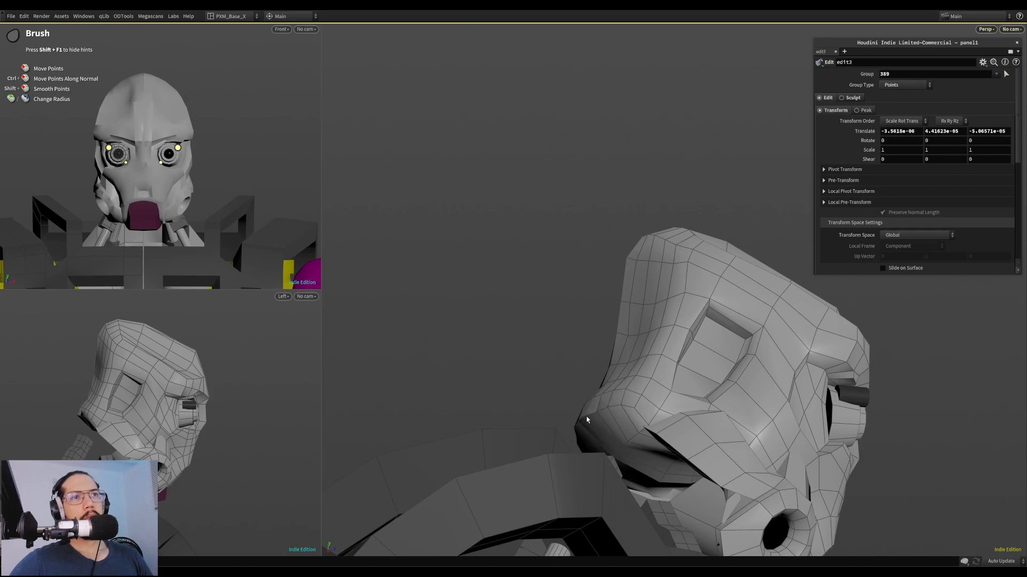
# Inspect the whole head from several angles at object level, then re-enter the head and resume the Edit brush
pyautogui.moveTo(590, 420)
pyautogui.keyDown('alt'); pyautogui.mouseDown()
pyautogui.moveTo(577, 450)
pyautogui.moveTo(595, 416)
pyautogui.moveTo(608, 417)
pyautogui.mouseUp(); pyautogui.keyUp('alt')
pyautogui.keyDown('alt'); pyautogui.scroll(-4, 662, 394); pyautogui.keyUp('alt')
pyautogui.keyDown('alt'); pyautogui.moveTo(663, 394); pyautogui.dragTo(713, 350); pyautogui.keyUp('alt')
pyautogui.keyDown('alt'); pyautogui.scroll(4, 609, 338); pyautogui.keyUp('alt')
pyautogui.moveTo(631, 341)
pyautogui.keyDown('alt'); pyautogui.mouseDown()
pyautogui.moveTo(608, 338)
pyautogui.moveTo(618, 297)
pyautogui.moveTo(580, 374)
pyautogui.moveTo(587, 281)
pyautogui.moveTo(607, 318)
pyautogui.moveTo(652, 249)
pyautogui.moveTo(678, 174)
pyautogui.moveTo(582, 182)
pyautogui.mouseUp(); pyautogui.keyUp('alt')
pyautogui.keyDown('alt'); pyautogui.scroll(-5, 580, 369); pyautogui.keyUp('alt')
pyautogui.press('u')
pyautogui.click(739, 227)
pyautogui.keyDown('alt'); pyautogui.moveTo(583, 182); pyautogui.dragTo(662, 215, button='right'); pyautogui.keyUp('alt')
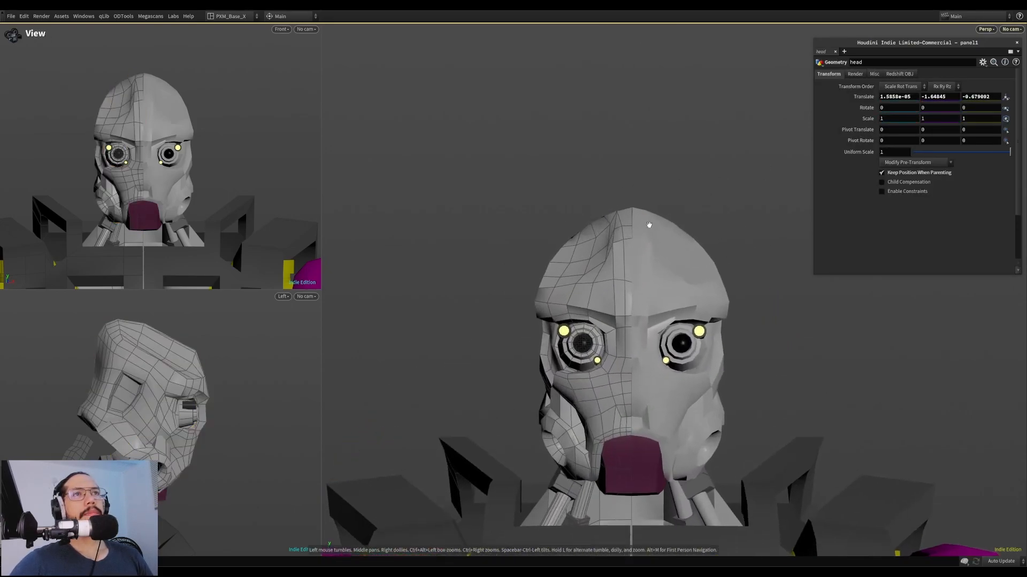
pyautogui.keyDown('alt'); pyautogui.moveTo(663, 215); pyautogui.dragTo(677, 235); pyautogui.keyUp('alt')
pyautogui.moveTo(599, 247)
pyautogui.keyDown('alt'); pyautogui.mouseDown()
pyautogui.moveTo(609, 283)
pyautogui.moveTo(556, 218)
pyautogui.mouseUp(); pyautogui.keyUp('alt')
pyautogui.click(620, 222)
pyautogui.press('i')
pyautogui.press('Return')
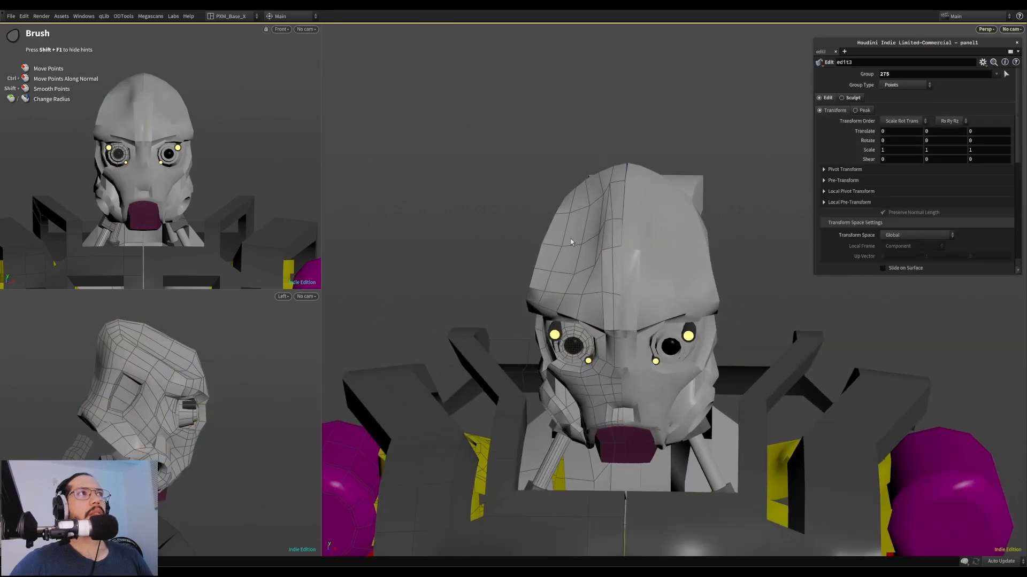
# Undo the last crown strokes and pull the crown's rear edge backward to lengthen the head
pyautogui.moveTo(599, 182)
pyautogui.keyDown('alt'); pyautogui.mouseDown()
pyautogui.moveTo(753, 175)
pyautogui.moveTo(472, 190)
pyautogui.moveTo(551, 160)
pyautogui.moveTo(527, 187)
pyautogui.moveTo(570, 235)
pyautogui.mouseUp(); pyautogui.keyUp('alt')
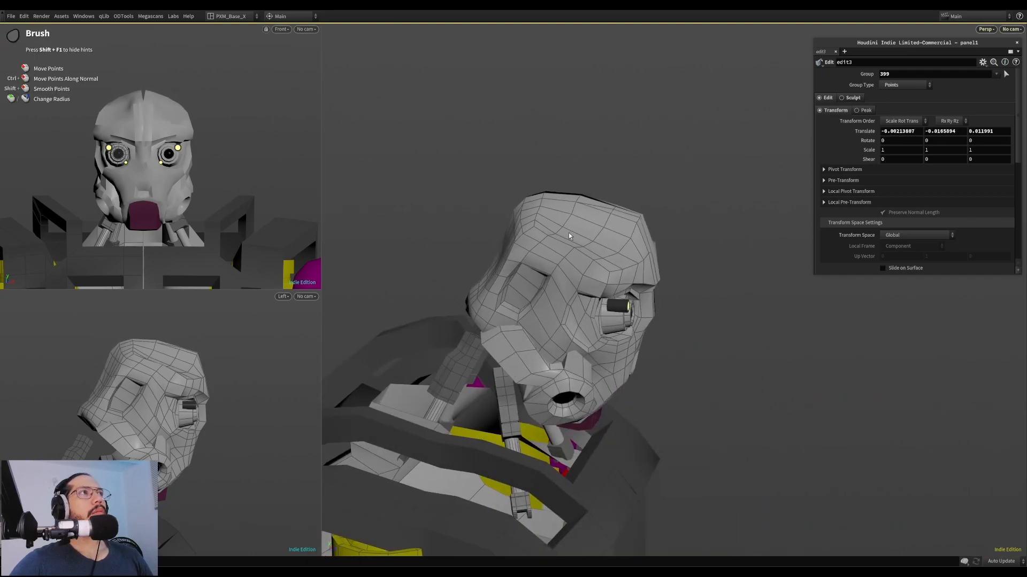
pyautogui.hotkey('ctrl', 'z')
pyautogui.hotkey('ctrl', 'z')
pyautogui.moveTo(526, 194)
pyautogui.mouseDown()
pyautogui.moveTo(521, 205)
pyautogui.moveTo(458, 229)
pyautogui.moveTo(583, 210)
pyautogui.mouseUp()
pyautogui.moveTo(463, 199); pyautogui.dragTo(423, 193)
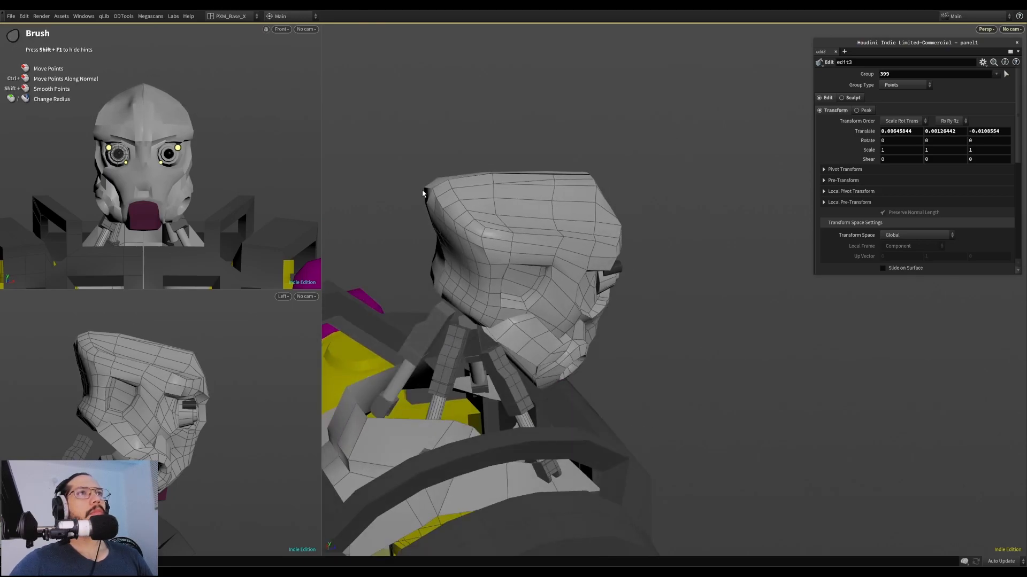
# Pull the forehead forward into an overhanging brow, adjust its centre points and undo the last stroke
pyautogui.moveTo(534, 187)
pyautogui.keyDown('alt'); pyautogui.mouseDown()
pyautogui.moveTo(451, 190)
pyautogui.moveTo(447, 258)
pyautogui.moveTo(501, 248)
pyautogui.mouseUp(); pyautogui.keyUp('alt')
pyautogui.moveTo(435, 223)
pyautogui.mouseDown()
pyautogui.moveTo(417, 242)
pyautogui.moveTo(483, 131)
pyautogui.moveTo(472, 150)
pyautogui.moveTo(376, 92)
pyautogui.moveTo(357, 64)
pyautogui.moveTo(516, 83)
pyautogui.moveTo(334, 145)
pyautogui.moveTo(470, 142)
pyautogui.moveTo(493, 81)
pyautogui.moveTo(527, 95)
pyautogui.moveTo(526, 56)
pyautogui.moveTo(531, 85)
pyautogui.moveTo(533, 57)
pyautogui.moveTo(533, 75)
pyautogui.moveTo(535, 56)
pyautogui.moveTo(564, 58)
pyautogui.moveTo(617, 76)
pyautogui.moveTo(527, 91)
pyautogui.moveTo(430, 82)
pyautogui.moveTo(692, 108)
pyautogui.moveTo(643, 99)
pyautogui.moveTo(589, 108)
pyautogui.moveTo(651, 135)
pyautogui.moveTo(671, 159)
pyautogui.moveTo(756, 172)
pyautogui.moveTo(777, 195)
pyautogui.moveTo(721, 156)
pyautogui.moveTo(759, 165)
pyautogui.moveTo(755, 182)
pyautogui.mouseUp()
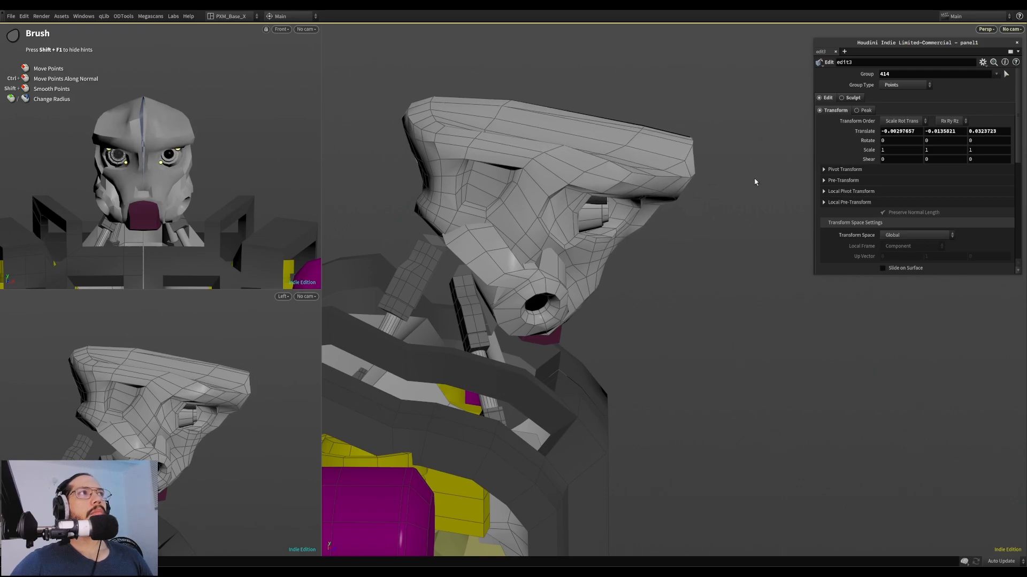
pyautogui.moveTo(618, 156)
pyautogui.keyDown('alt'); pyautogui.mouseDown()
pyautogui.moveTo(454, 137)
pyautogui.moveTo(440, 146)
pyautogui.moveTo(740, 166)
pyautogui.moveTo(663, 163)
pyautogui.moveTo(666, 155)
pyautogui.moveTo(556, 135)
pyautogui.mouseUp(); pyautogui.keyUp('alt')
pyautogui.moveTo(628, 203)
pyautogui.mouseDown()
pyautogui.moveTo(687, 198)
pyautogui.moveTo(658, 201)
pyautogui.moveTo(653, 212)
pyautogui.moveTo(660, 198)
pyautogui.moveTo(670, 208)
pyautogui.moveTo(458, 217)
pyautogui.mouseUp()
pyautogui.keyDown('alt'); pyautogui.moveTo(684, 187); pyautogui.dragTo(826, 185); pyautogui.keyUp('alt')
pyautogui.moveTo(616, 146)
pyautogui.mouseDown()
pyautogui.moveTo(617, 137)
pyautogui.moveTo(588, 128)
pyautogui.mouseUp()
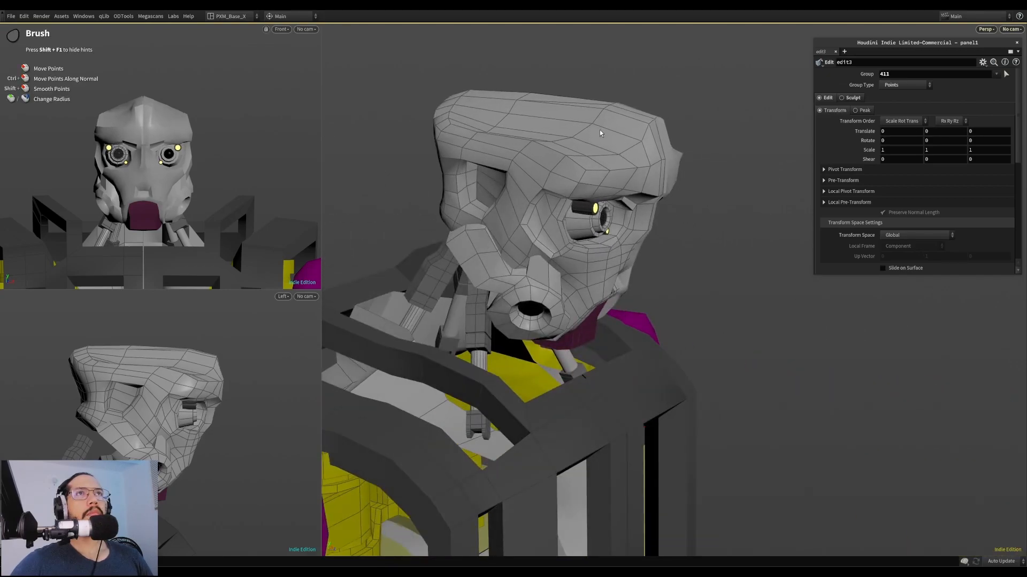
pyautogui.moveTo(643, 184)
pyautogui.keyDown('alt'); pyautogui.mouseDown()
pyautogui.moveTo(646, 145)
pyautogui.moveTo(663, 188)
pyautogui.moveTo(653, 216)
pyautogui.moveTo(471, 223)
pyautogui.moveTo(642, 199)
pyautogui.moveTo(599, 204)
pyautogui.moveTo(566, 165)
pyautogui.moveTo(545, 168)
pyautogui.moveTo(640, 204)
pyautogui.moveTo(579, 185)
pyautogui.moveTo(631, 197)
pyautogui.moveTo(620, 197)
pyautogui.moveTo(639, 160)
pyautogui.moveTo(629, 160)
pyautogui.mouseUp(); pyautogui.keyUp('alt')
pyautogui.hotkey('ctrl', 'z')
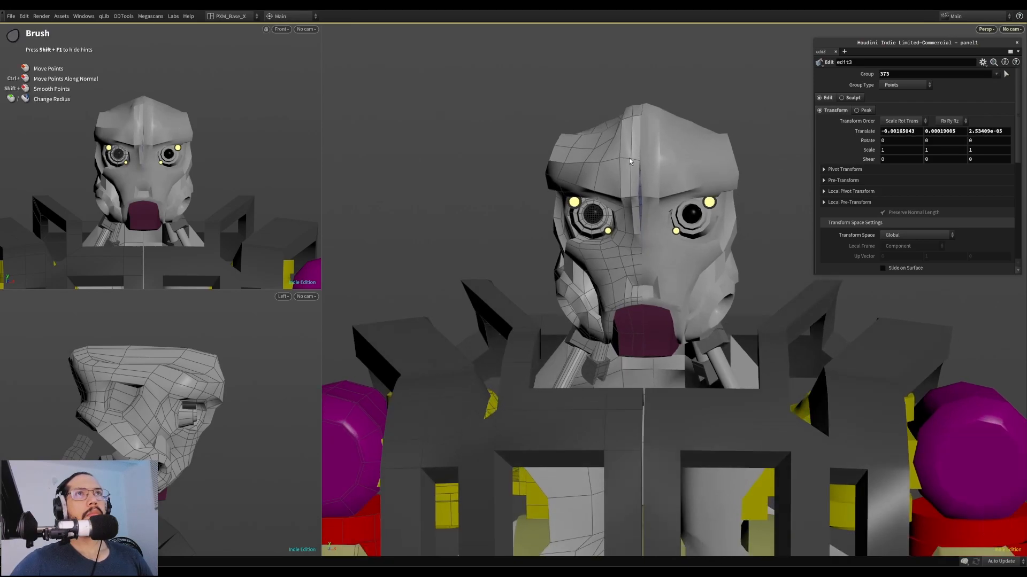
# Smooth the points on the cranium's rear side and round the crown's top
pyautogui.moveTo(636, 200)
pyautogui.keyDown('alt'); pyautogui.mouseDown()
pyautogui.moveTo(566, 155)
pyautogui.moveTo(616, 170)
pyautogui.moveTo(525, 155)
pyautogui.moveTo(566, 220)
pyautogui.mouseUp(); pyautogui.keyUp('alt')
pyautogui.moveTo(533, 201)
pyautogui.keyDown('shift'); pyautogui.mouseDown()
pyautogui.moveTo(454, 162)
pyautogui.moveTo(411, 161)
pyautogui.mouseUp(); pyautogui.keyUp('shift')
pyautogui.moveTo(496, 153)
pyautogui.keyDown('alt'); pyautogui.mouseDown()
pyautogui.moveTo(447, 159)
pyautogui.moveTo(455, 201)
pyautogui.moveTo(436, 193)
pyautogui.moveTo(453, 176)
pyautogui.moveTo(425, 159)
pyautogui.moveTo(508, 114)
pyautogui.moveTo(458, 126)
pyautogui.moveTo(439, 165)
pyautogui.moveTo(365, 162)
pyautogui.moveTo(454, 156)
pyautogui.moveTo(478, 177)
pyautogui.moveTo(471, 174)
pyautogui.moveTo(475, 199)
pyautogui.moveTo(513, 203)
pyautogui.mouseUp(); pyautogui.keyUp('alt')
pyautogui.press('Return')
pyautogui.press('Escape')
pyautogui.press('Return')
pyautogui.press('Escape')
pyautogui.press('Return')
pyautogui.press('Escape')
pyautogui.press('Return')
pyautogui.press('Escape')
pyautogui.press('Return')
pyautogui.press('Escape')
pyautogui.press('Return')
pyautogui.press('Escape')
pyautogui.press('Return')
# Try raising the crown's top with the brush's soft radius enlarged to 0.0667287
pyautogui.scroll(-5, 842, 216)
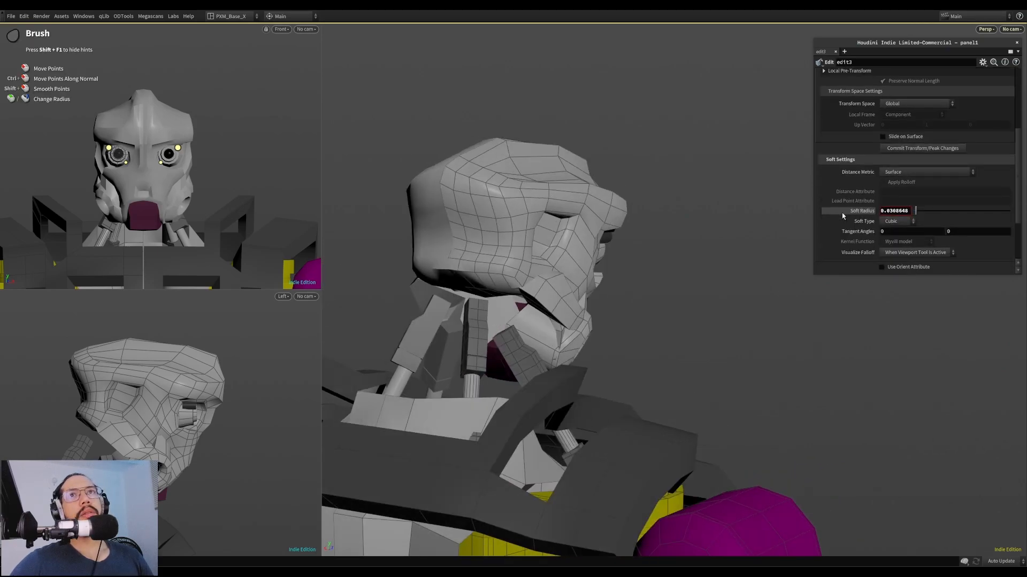
pyautogui.keyDown('alt'); pyautogui.moveTo(643, 200); pyautogui.dragTo(521, 195); pyautogui.keyUp('alt')
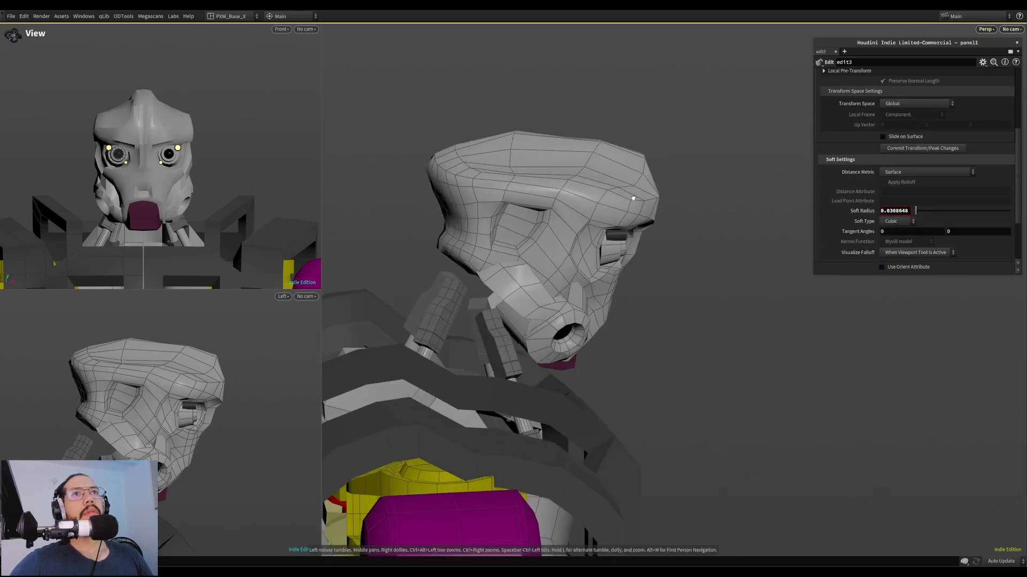
pyautogui.keyDown('alt'); pyautogui.moveTo(646, 197); pyautogui.dragTo(602, 171); pyautogui.keyUp('alt')
pyautogui.keyDown('alt'); pyautogui.moveTo(625, 152); pyautogui.dragTo(607, 180, button='middle'); pyautogui.keyUp('alt')
pyautogui.scroll(4, 586, 188)
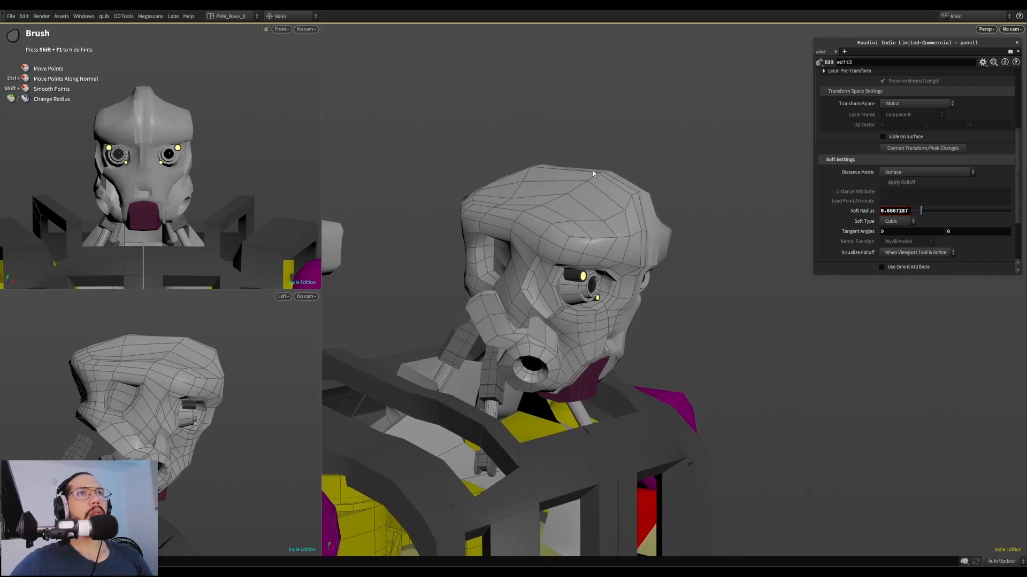
pyautogui.keyDown('alt'); pyautogui.moveTo(620, 187); pyautogui.dragTo(559, 187, button='middle'); pyautogui.keyUp('alt')
pyautogui.moveTo(559, 186)
pyautogui.keyDown('alt'); pyautogui.mouseDown()
pyautogui.moveTo(604, 176)
pyautogui.moveTo(658, 134)
pyautogui.moveTo(566, 160)
pyautogui.moveTo(593, 161)
pyautogui.moveTo(523, 199)
pyautogui.moveTo(503, 178)
pyautogui.moveTo(454, 172)
pyautogui.moveTo(471, 179)
pyautogui.mouseUp(); pyautogui.keyUp('alt')
# Set the brush's soft radius to 0.0416841 and adjust the points on the head's side behind the eye
pyautogui.keyDown('alt'); pyautogui.moveTo(593, 210); pyautogui.dragTo(620, 210, button='right'); pyautogui.keyUp('alt')
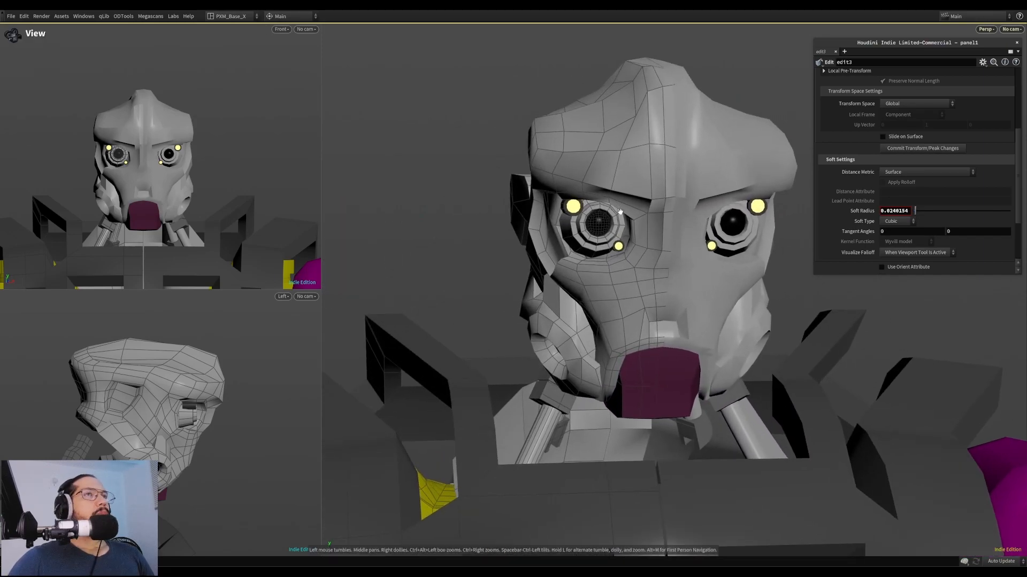
pyautogui.scroll(5, 547, 258)
pyautogui.scroll(-5, 548, 257)
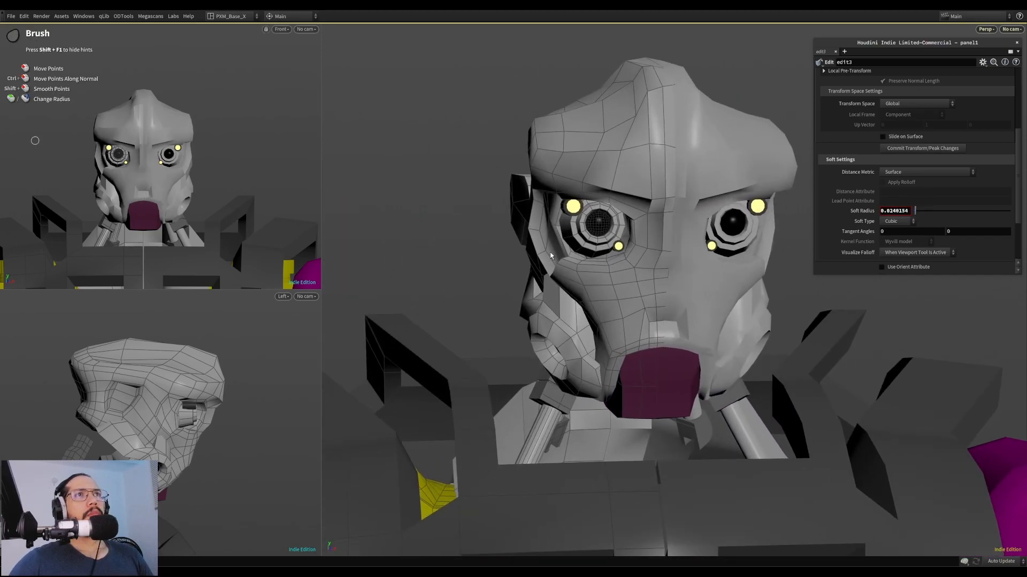
pyautogui.scroll(2, 539, 251)
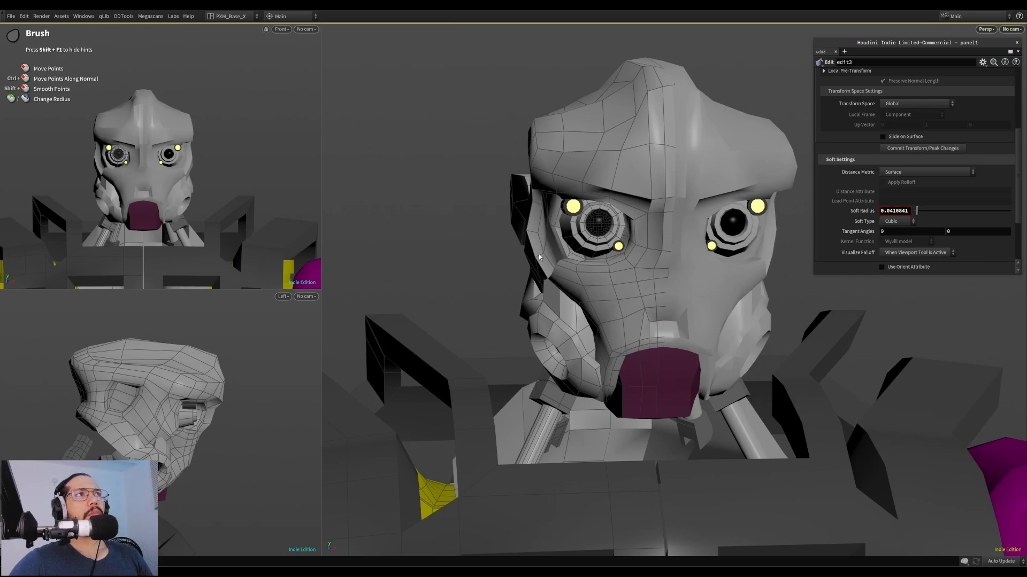
pyautogui.moveTo(521, 248)
pyautogui.mouseDown()
pyautogui.moveTo(449, 240)
pyautogui.moveTo(537, 234)
pyautogui.moveTo(526, 244)
pyautogui.mouseUp()
pyautogui.moveTo(597, 224)
pyautogui.mouseDown()
pyautogui.moveTo(567, 228)
pyautogui.moveTo(586, 219)
pyautogui.moveTo(667, 319)
pyautogui.moveTo(660, 280)
pyautogui.moveTo(676, 294)
pyautogui.moveTo(769, 293)
pyautogui.mouseUp()
pyautogui.scroll(-4, 672, 296)
pyautogui.scroll(4, 669, 286)
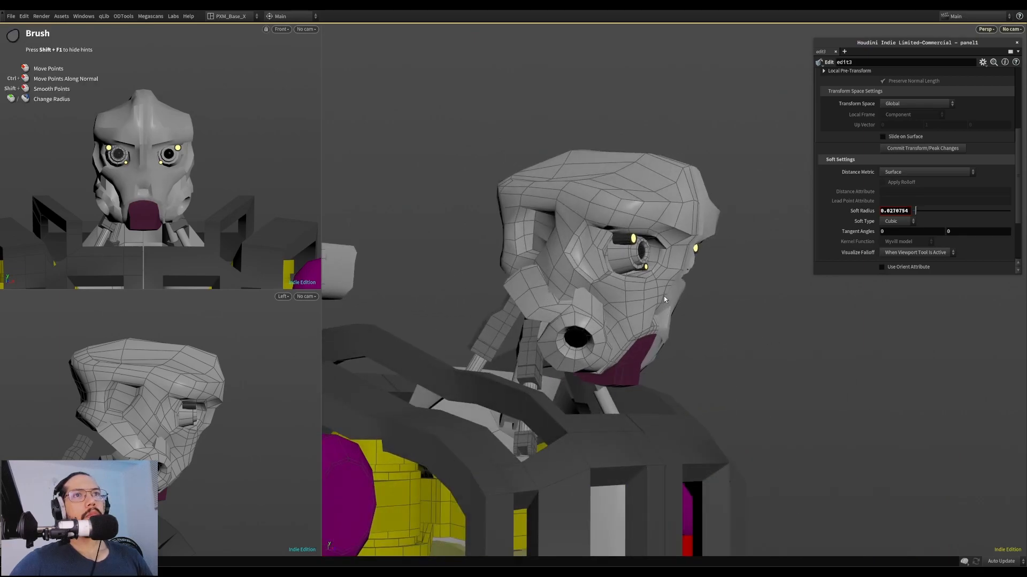
# Reduce the brush's soft radius to 0.0116551 and nudge the points at the nose's lower tip
pyautogui.keyDown('alt'); pyautogui.moveTo(663, 298); pyautogui.dragTo(583, 295); pyautogui.keyUp('alt')
pyautogui.keyDown('alt'); pyautogui.moveTo(650, 297); pyautogui.dragTo(813, 268, button='right'); pyautogui.keyUp('alt')
pyautogui.scroll(-8, 652, 309)
pyautogui.keyDown('alt'); pyautogui.moveTo(636, 296); pyautogui.dragTo(674, 303); pyautogui.keyUp('alt')
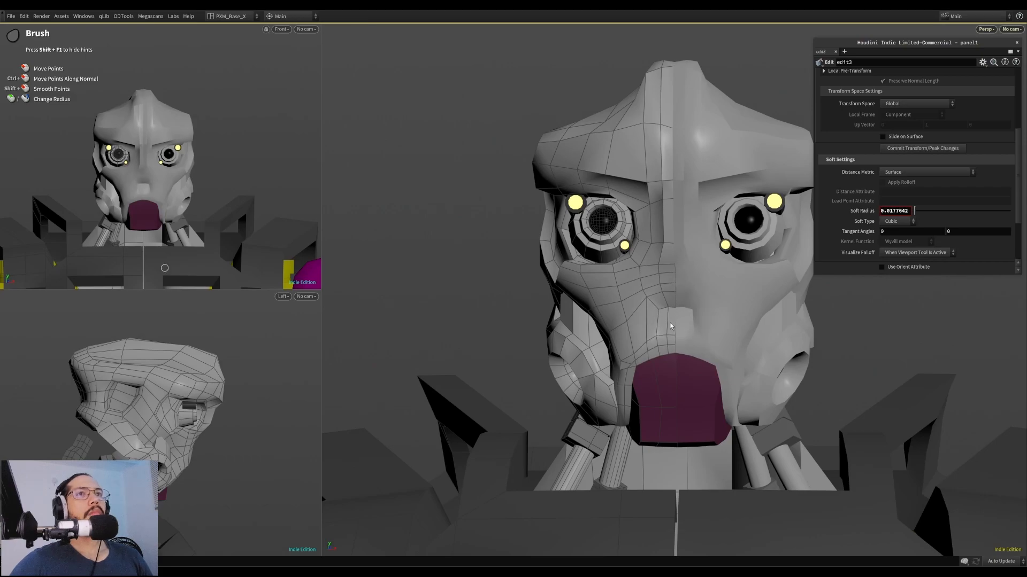
pyautogui.moveTo(670, 324)
pyautogui.keyDown('alt'); pyautogui.mouseDown()
pyautogui.moveTo(657, 331)
pyautogui.moveTo(665, 334)
pyautogui.mouseUp(); pyautogui.keyUp('alt')
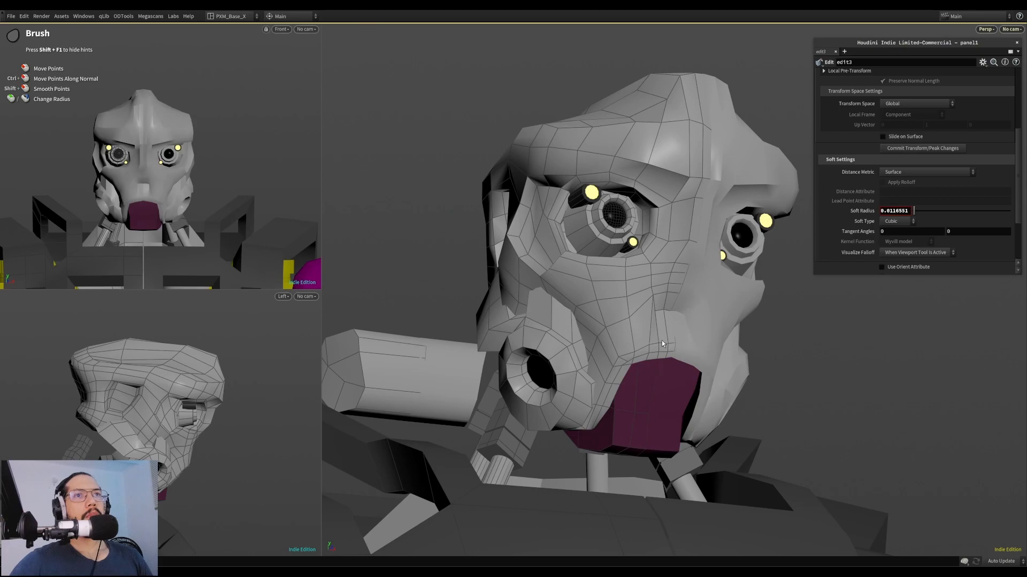
# Reduce the brush's soft radius to 0.00557459 and nudge the points along the nose's lower edge above the mouth
pyautogui.moveTo(674, 346)
pyautogui.keyDown('alt'); pyautogui.mouseDown()
pyautogui.moveTo(653, 347)
pyautogui.moveTo(732, 355)
pyautogui.moveTo(687, 367)
pyautogui.moveTo(660, 360)
pyautogui.mouseUp(); pyautogui.keyUp('alt')
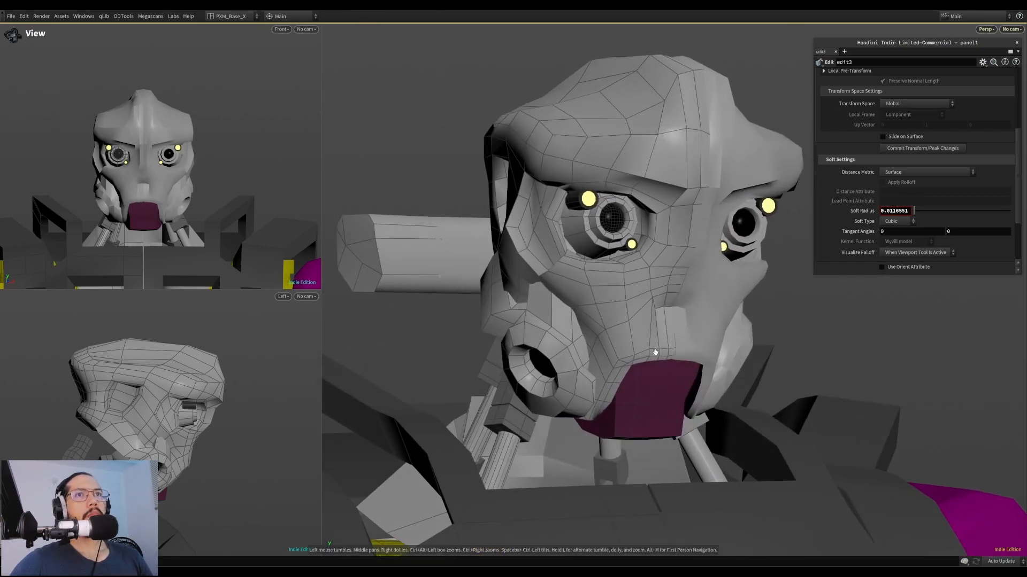
pyautogui.moveTo(655, 316)
pyautogui.keyDown('alt'); pyautogui.mouseDown()
pyautogui.moveTo(630, 321)
pyautogui.moveTo(643, 309)
pyautogui.moveTo(646, 343)
pyautogui.moveTo(676, 348)
pyautogui.moveTo(678, 364)
pyautogui.mouseUp(); pyautogui.keyUp('alt')
pyautogui.keyDown('alt'); pyautogui.moveTo(678, 364); pyautogui.dragTo(684, 376, button='right'); pyautogui.keyUp('alt')
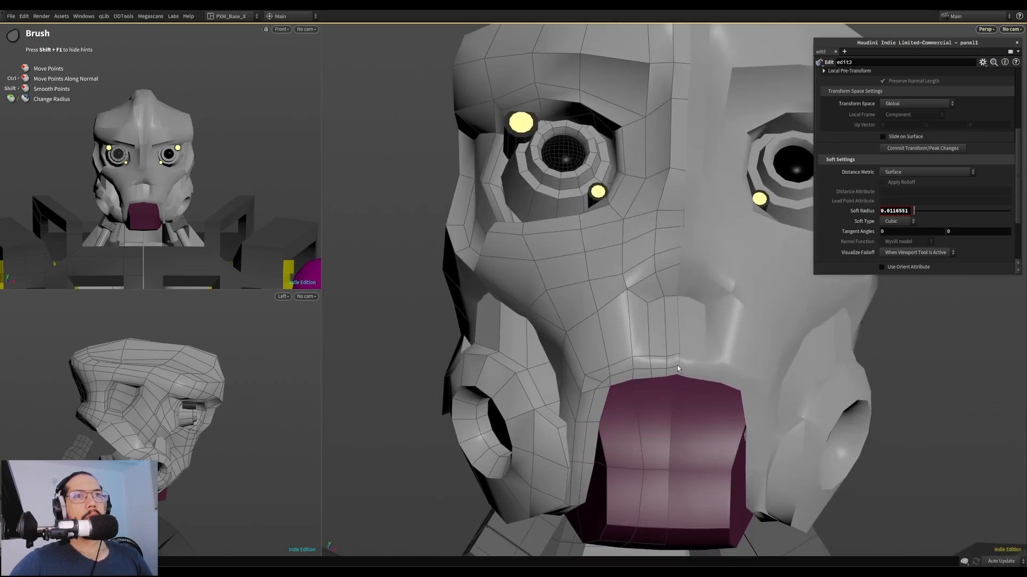
pyautogui.scroll(-3, 665, 357)
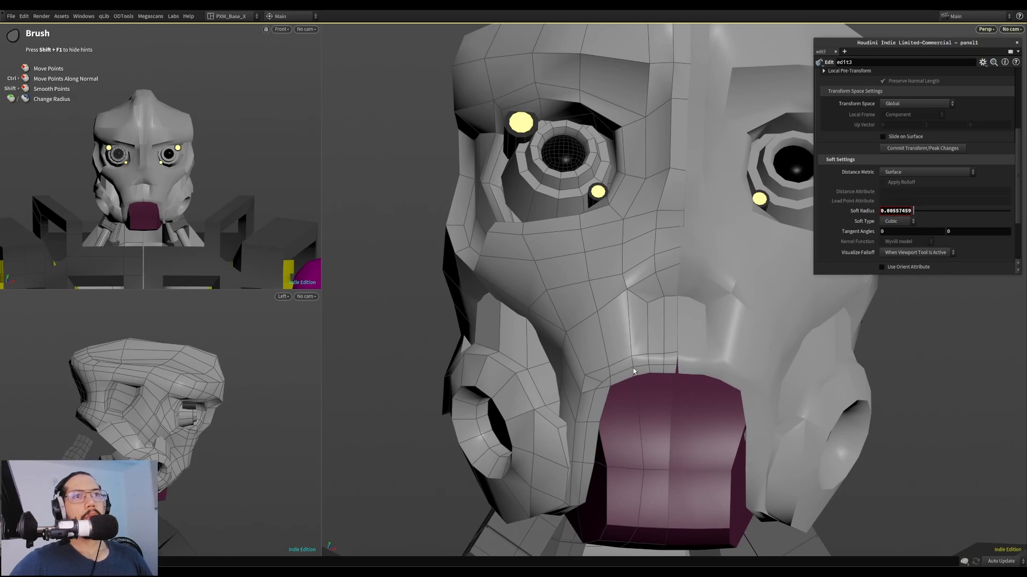
pyautogui.moveTo(652, 354); pyautogui.dragTo(656, 358)
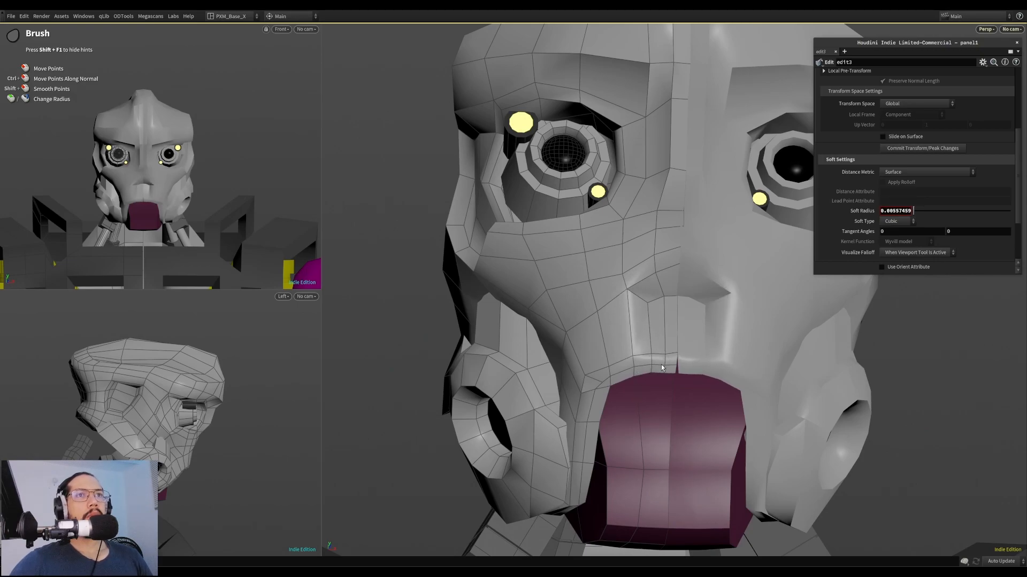
# Set the brush's soft radius to 0.00897793 and adjust the points on the cheek beside the nose
pyautogui.keyDown('alt'); pyautogui.moveTo(663, 355); pyautogui.dragTo(655, 360); pyautogui.keyUp('alt')
pyautogui.press('Tab')
pyautogui.keyDown('alt'); pyautogui.moveTo(682, 266); pyautogui.dragTo(655, 323, button='right'); pyautogui.keyUp('alt')
pyautogui.keyDown('alt'); pyautogui.moveTo(655, 323); pyautogui.dragTo(694, 331); pyautogui.keyUp('alt')
pyautogui.keyDown('alt'); pyautogui.moveTo(694, 331); pyautogui.dragTo(671, 267, button='right'); pyautogui.keyUp('alt')
pyautogui.press('Tab')
pyautogui.moveTo(672, 268)
pyautogui.keyDown('alt'); pyautogui.mouseDown()
pyautogui.moveTo(648, 301)
pyautogui.moveTo(701, 267)
pyautogui.mouseUp(); pyautogui.keyUp('alt')
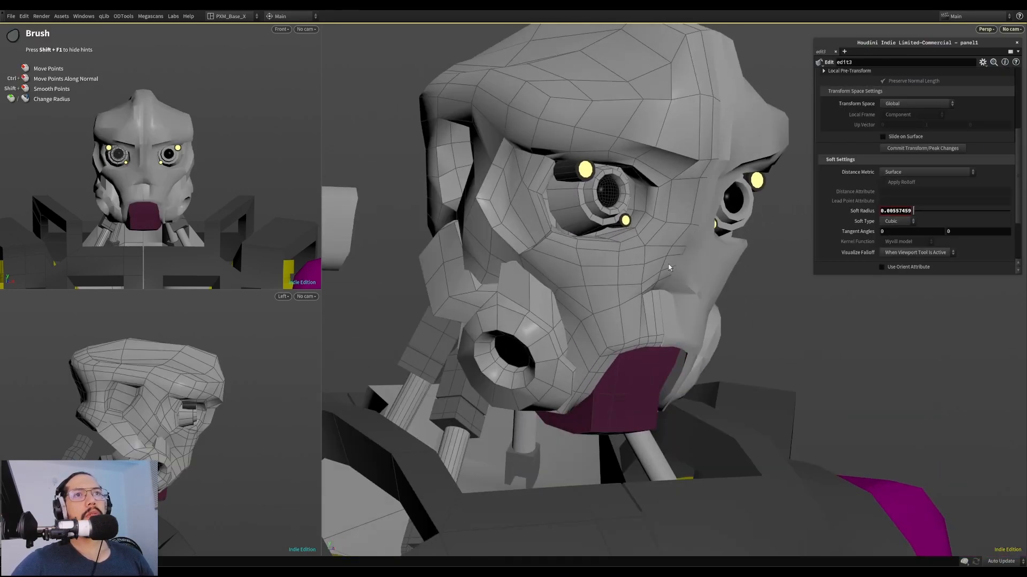
pyautogui.scroll(7, 661, 247)
pyautogui.scroll(4, 661, 249)
pyautogui.scroll(8, 660, 249)
pyautogui.moveTo(665, 252)
pyautogui.keyDown('alt'); pyautogui.mouseDown()
pyautogui.moveTo(623, 278)
pyautogui.moveTo(735, 263)
pyautogui.moveTo(624, 291)
pyautogui.moveTo(572, 339)
pyautogui.moveTo(632, 303)
pyautogui.moveTo(644, 322)
pyautogui.mouseUp(); pyautogui.keyUp('alt')
pyautogui.scroll(-15, 644, 321)
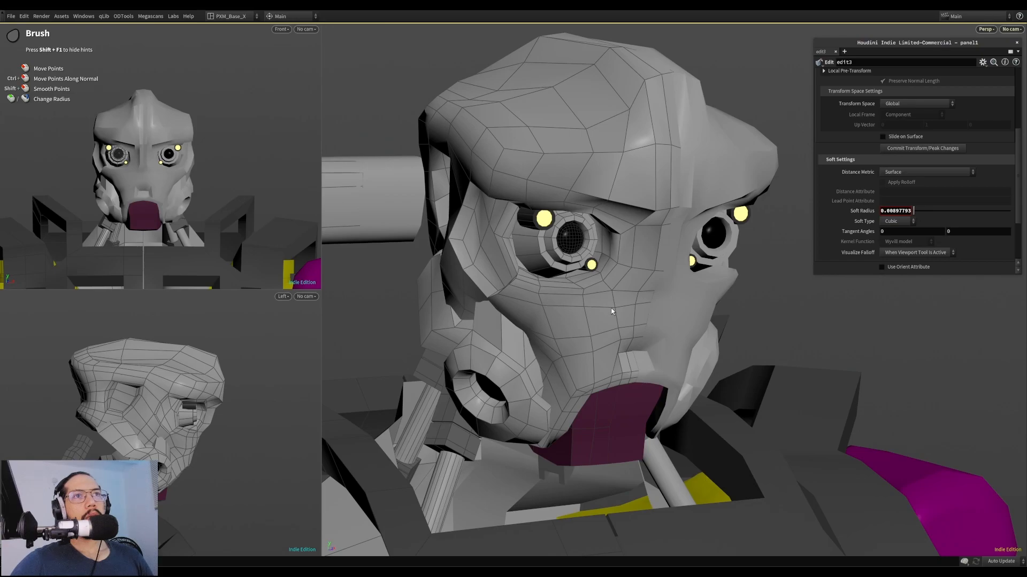
# Set the brush's soft radius to 0.00811948 and even out the cheek points between the eye socket and the mouth
pyautogui.keyDown('alt'); pyautogui.moveTo(640, 293); pyautogui.dragTo(645, 306); pyautogui.keyUp('alt')
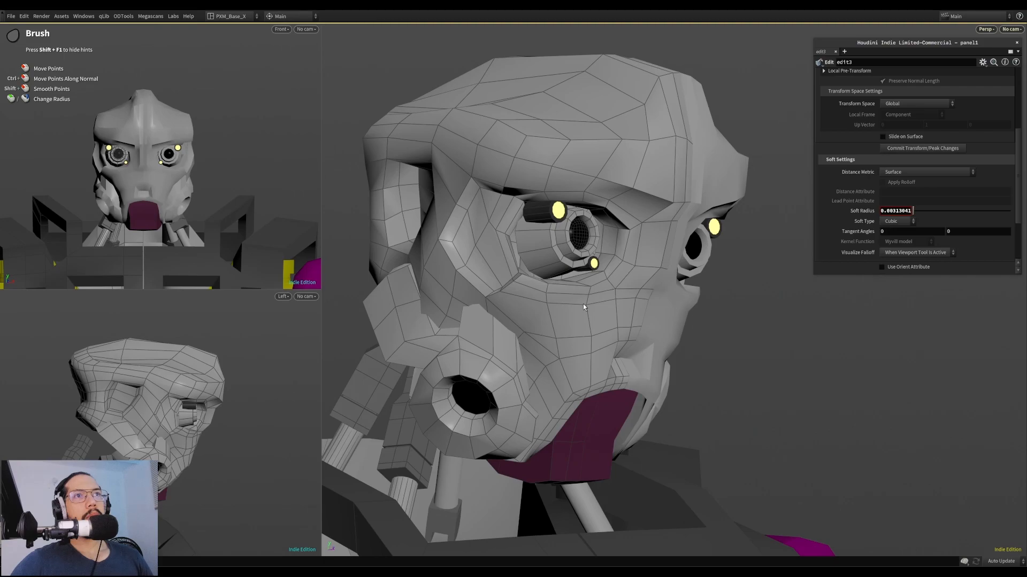
pyautogui.keyDown('alt'); pyautogui.moveTo(589, 307); pyautogui.dragTo(623, 329); pyautogui.keyUp('alt')
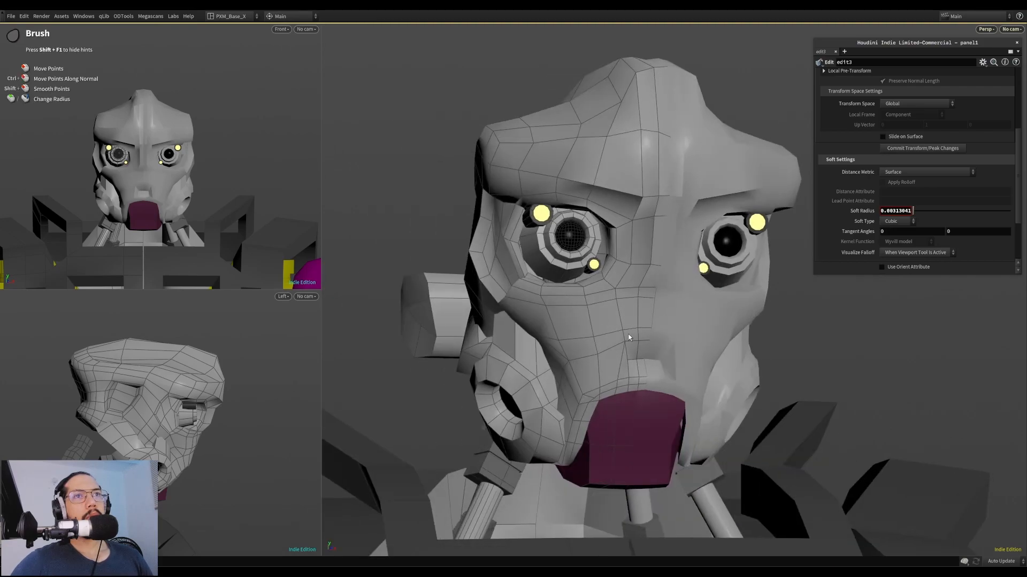
pyautogui.press('Tab')
pyautogui.moveTo(607, 350)
pyautogui.keyDown('alt'); pyautogui.mouseDown()
pyautogui.moveTo(619, 367)
pyautogui.moveTo(647, 348)
pyautogui.moveTo(565, 341)
pyautogui.moveTo(602, 342)
pyautogui.moveTo(550, 352)
pyautogui.moveTo(563, 343)
pyautogui.moveTo(565, 361)
pyautogui.mouseUp(); pyautogui.keyUp('alt')
pyautogui.press('Tab')
pyautogui.press('Tab')
pyautogui.press('Tab')
pyautogui.press('Tab')
pyautogui.press('Tab')
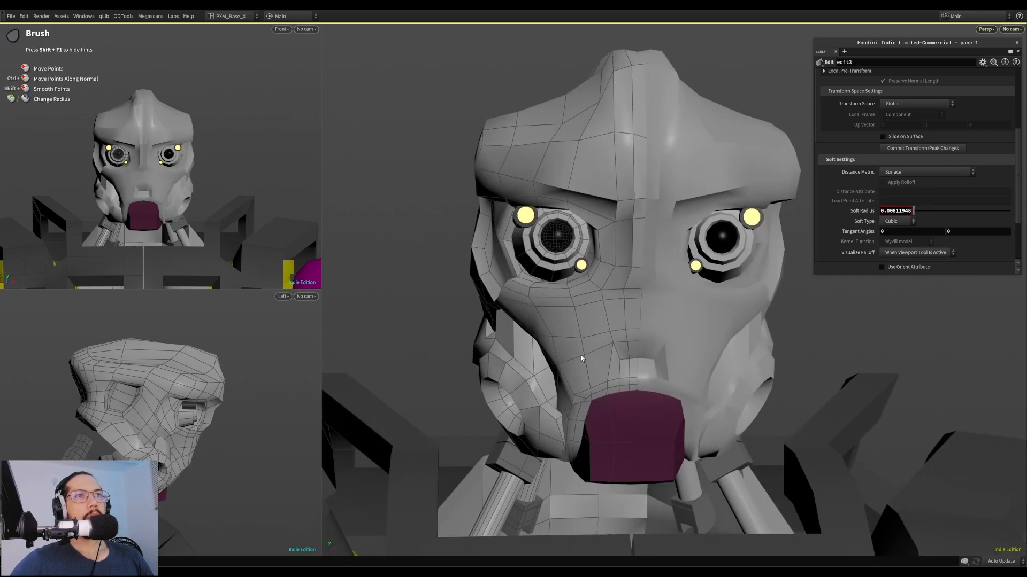
# Set the brush's soft radius to 0.00657678 and adjust the points beside the mouth's upper corner
pyautogui.moveTo(553, 363)
pyautogui.keyDown('alt'); pyautogui.mouseDown()
pyautogui.moveTo(573, 339)
pyautogui.moveTo(592, 348)
pyautogui.moveTo(595, 336)
pyautogui.moveTo(589, 389)
pyautogui.mouseUp(); pyautogui.keyUp('alt')
pyautogui.press('Tab')
pyautogui.scroll(-2, 582, 345)
pyautogui.press('Tab')
pyautogui.scroll(4, 599, 346)
pyautogui.scroll(3, 632, 351)
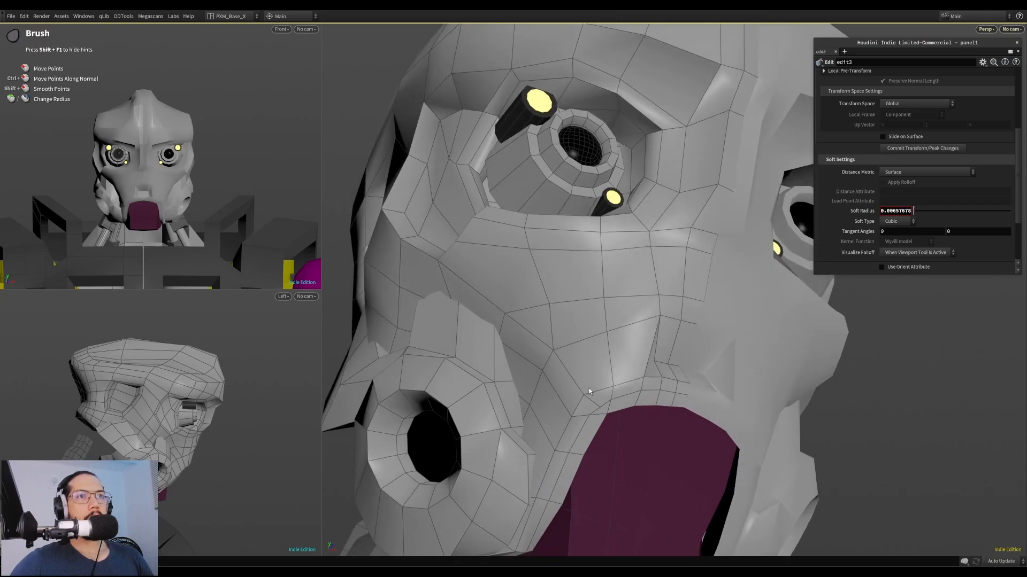
# Reduce the brush's soft radius to 0.00349517 and refine the points between the nostril area and the upper lip edge
pyautogui.scroll(-6, 591, 397)
pyautogui.keyDown('alt'); pyautogui.moveTo(591, 397); pyautogui.dragTo(530, 369); pyautogui.keyUp('alt')
pyautogui.keyDown('alt'); pyautogui.moveTo(614, 415); pyautogui.dragTo(671, 470); pyautogui.keyUp('alt')
pyautogui.press('3')
pyautogui.keyDown('alt'); pyautogui.moveTo(672, 470); pyautogui.dragTo(575, 442, button='right'); pyautogui.keyUp('alt')
pyautogui.moveTo(575, 441)
pyautogui.keyDown('alt'); pyautogui.mouseDown()
pyautogui.moveTo(602, 428)
pyautogui.moveTo(554, 439)
pyautogui.moveTo(596, 449)
pyautogui.moveTo(583, 447)
pyautogui.mouseUp(); pyautogui.keyUp('alt')
pyautogui.keyDown('alt'); pyautogui.moveTo(583, 447); pyautogui.dragTo(774, 404, button='right'); pyautogui.keyUp('alt')
pyautogui.keyDown('alt'); pyautogui.moveTo(774, 405); pyautogui.dragTo(781, 444); pyautogui.keyUp('alt')
pyautogui.press('3')
pyautogui.keyDown('alt'); pyautogui.moveTo(640, 438); pyautogui.dragTo(637, 369); pyautogui.keyUp('alt')
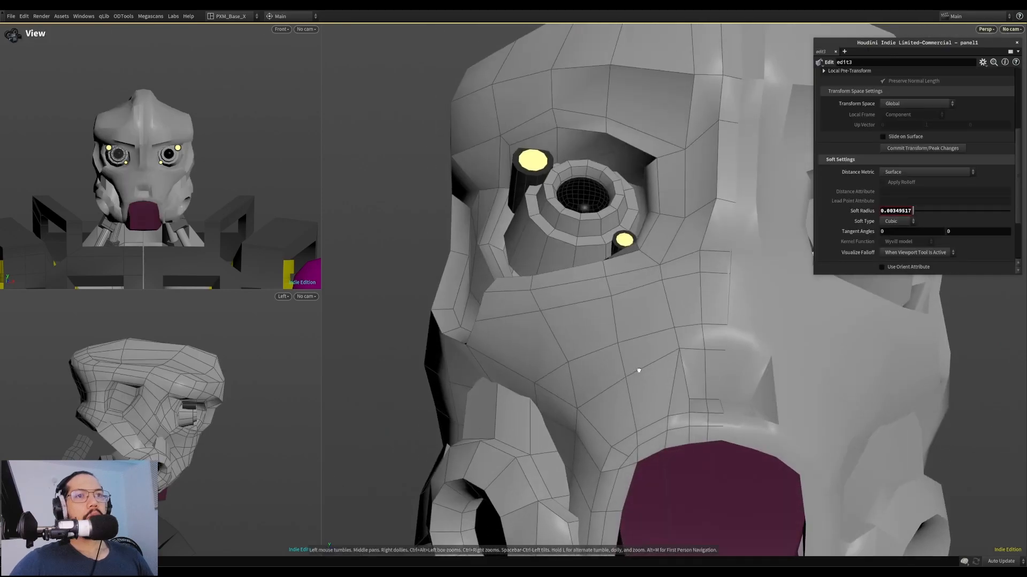
pyautogui.scroll(3, 626, 457)
# Try to bevel a single point near the mouth's corner
pyautogui.press('p')
pyautogui.moveTo(630, 458)
pyautogui.keyDown('alt'); pyautogui.mouseDown()
pyautogui.moveTo(562, 466)
pyautogui.moveTo(640, 469)
pyautogui.mouseUp(); pyautogui.keyUp('alt')
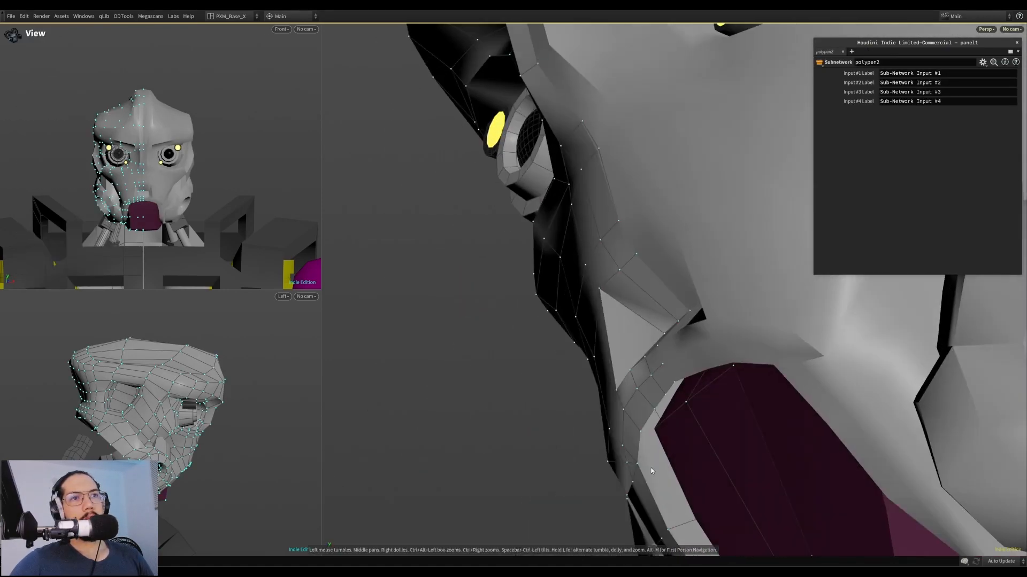
pyautogui.press('s')
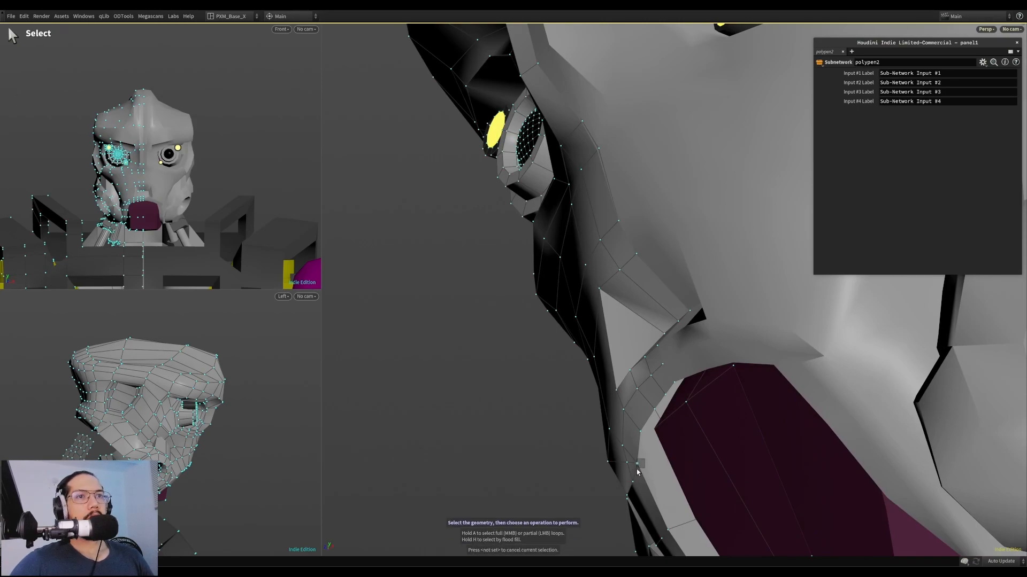
pyautogui.click(638, 465)
pyautogui.press('b')
pyautogui.moveTo(660, 456); pyautogui.dragTo(616, 452)
pyautogui.keyDown('alt'); pyautogui.moveTo(617, 451); pyautogui.dragTo(689, 442, button='right'); pyautogui.keyUp('alt')
pyautogui.hotkey('ctrl', 'z')
# Try a point bevel with an offset of 0.00081418 at the mouth's corner and select the neighbouring cheek polygons
pyautogui.keyDown('alt'); pyautogui.moveTo(689, 441); pyautogui.dragTo(670, 470); pyautogui.keyUp('alt')
pyautogui.press('s')
pyautogui.click(613, 473)
pyautogui.press('b')
pyautogui.press('Escape')
pyautogui.moveTo(618, 426); pyautogui.dragTo(656, 476)
pyautogui.press('s')
pyautogui.press('4')
pyautogui.click(603, 416)
pyautogui.keyDown('shift'); pyautogui.click(619, 439); pyautogui.keyUp('shift')
pyautogui.keyDown('shift'); pyautogui.click(583, 456); pyautogui.keyUp('shift')
pyautogui.keyDown('alt'); pyautogui.moveTo(636, 439); pyautogui.dragTo(523, 413); pyautogui.keyUp('alt')
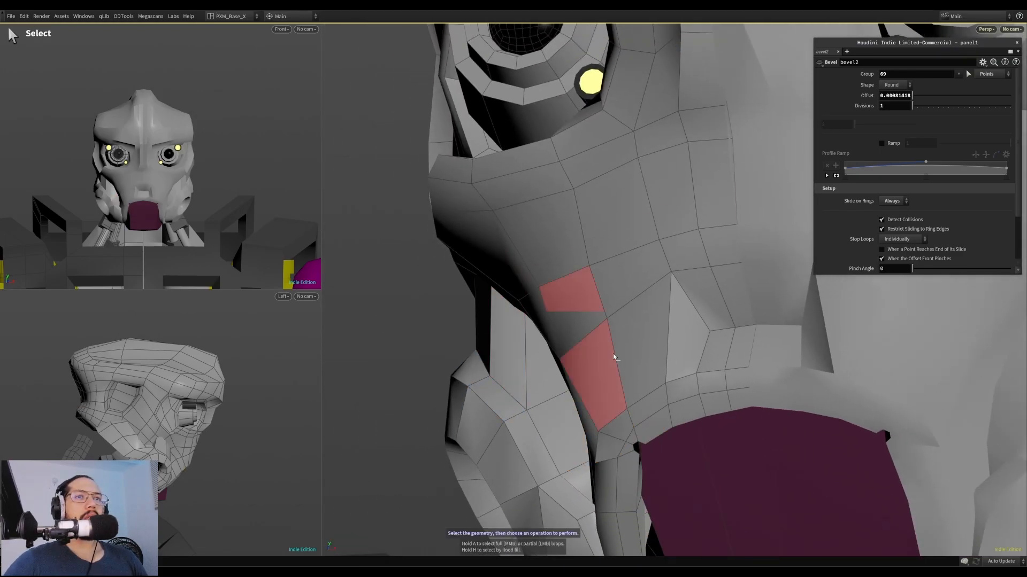
# Undo the cheek polygon selection and the last point bevel
pyautogui.hotkey('ctrl', 'z')
pyautogui.hotkey('ctrl', 'z')
pyautogui.hotkey('ctrl', 'z')
pyautogui.moveTo(708, 362)
pyautogui.keyDown('alt'); pyautogui.mouseDown()
pyautogui.moveTo(712, 348)
pyautogui.moveTo(551, 331)
pyautogui.moveTo(567, 323)
pyautogui.moveTo(385, 322)
pyautogui.moveTo(679, 345)
pyautogui.moveTo(585, 280)
pyautogui.moveTo(520, 308)
pyautogui.moveTo(500, 264)
pyautogui.moveTo(497, 318)
pyautogui.moveTo(484, 297)
pyautogui.mouseUp(); pyautogui.keyUp('alt')
pyautogui.hotkey('ctrl', 'z')
# Start a new brush edit with a soft radius of 0.0068111 and reshape the rear end of the cheek bar
pyautogui.press('s')
pyautogui.press('b')
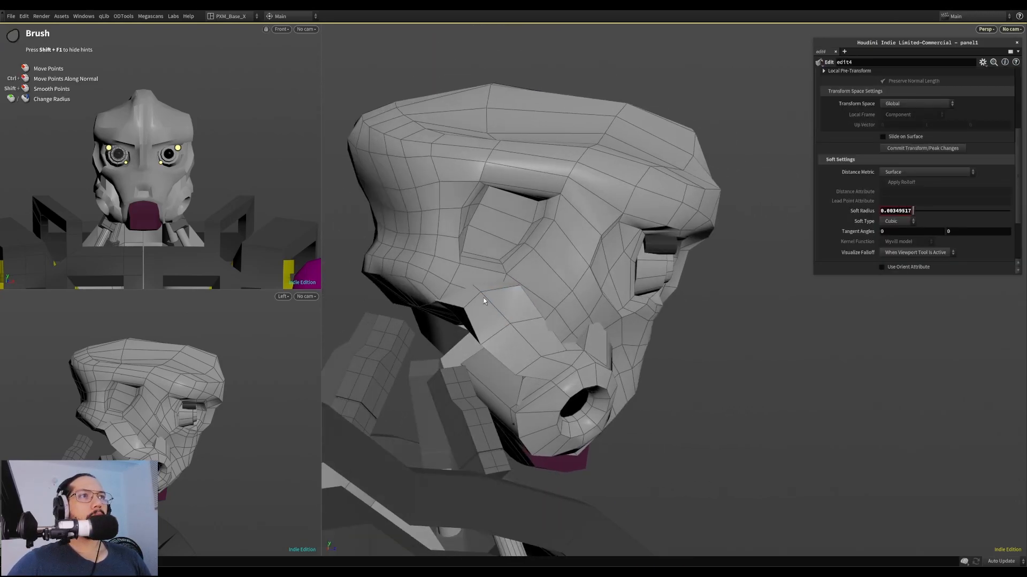
pyautogui.press('Return')
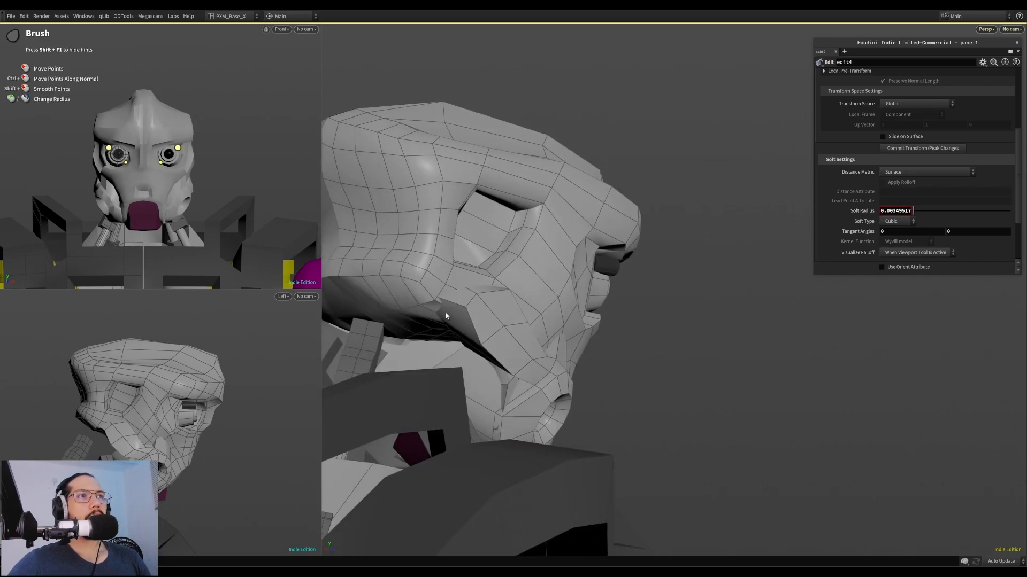
pyautogui.moveTo(446, 329)
pyautogui.mouseDown()
pyautogui.moveTo(457, 317)
pyautogui.moveTo(510, 327)
pyautogui.moveTo(507, 369)
pyautogui.moveTo(543, 336)
pyautogui.moveTo(534, 335)
pyautogui.mouseUp()
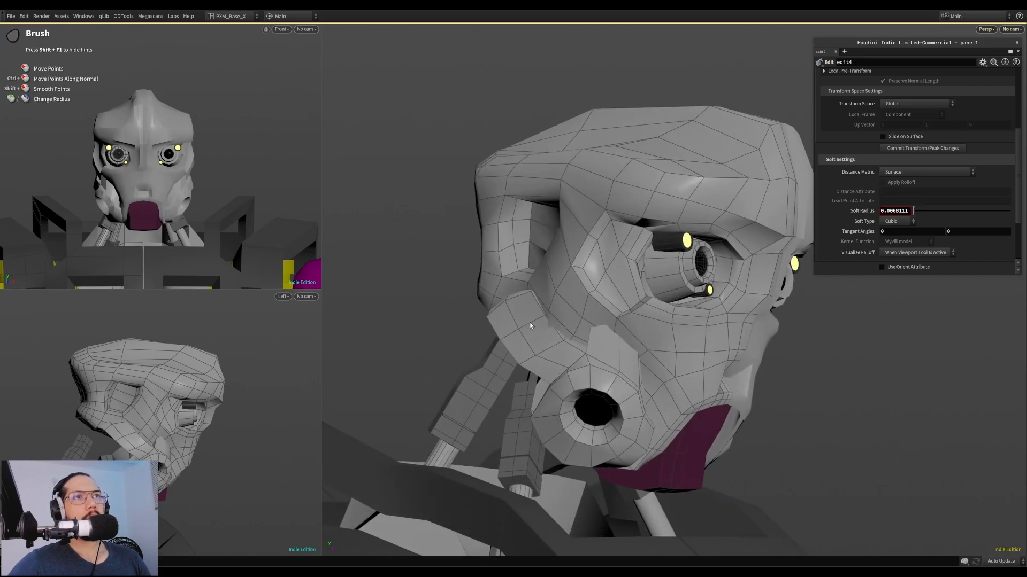
pyautogui.moveTo(541, 320); pyautogui.dragTo(532, 364)
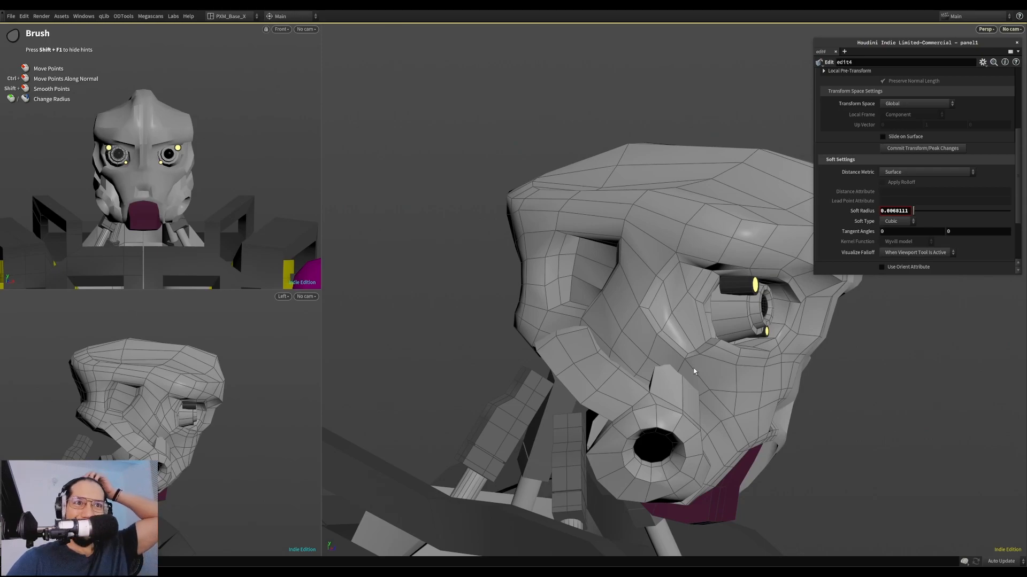
# Examine the cheek bar and the head's overall silhouette from the side and the front
pyautogui.press('Escape')
pyautogui.moveTo(602, 367)
pyautogui.mouseDown()
pyautogui.moveTo(592, 328)
pyautogui.moveTo(454, 344)
pyautogui.mouseUp()
pyautogui.scroll(4, 452, 340)
pyautogui.moveTo(604, 330); pyautogui.dragTo(181, 414, button='right')
pyautogui.moveTo(564, 359); pyautogui.dragTo(529, 367)
pyautogui.keyDown('alt'); pyautogui.moveTo(565, 239); pyautogui.dragTo(625, 278, button='right'); pyautogui.keyUp('alt')
pyautogui.moveTo(625, 278)
pyautogui.keyDown('alt'); pyautogui.mouseDown()
pyautogui.moveTo(697, 300)
pyautogui.moveTo(850, 314)
pyautogui.mouseUp(); pyautogui.keyUp('alt')
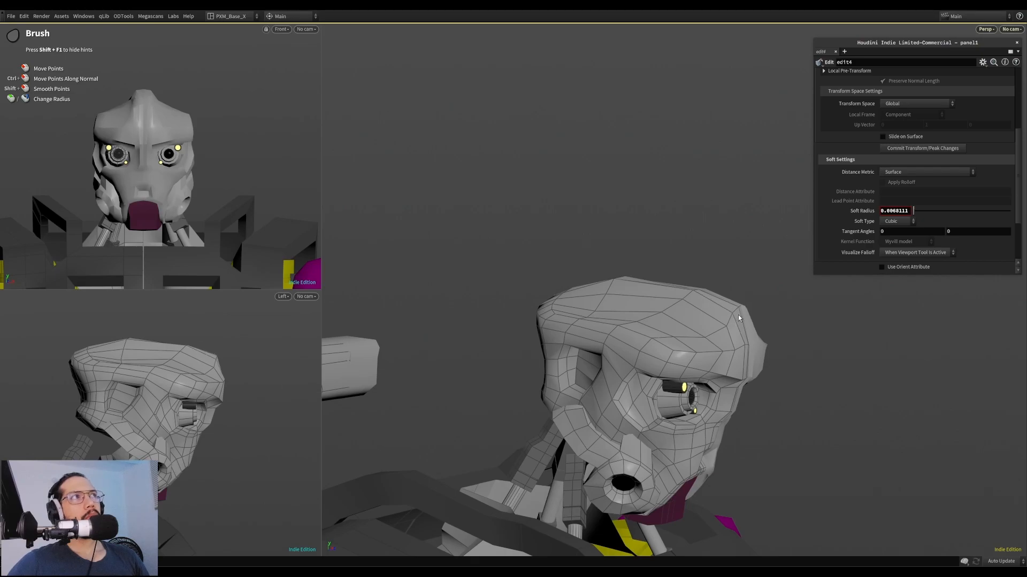
pyautogui.keyDown('alt'); pyautogui.moveTo(736, 332); pyautogui.dragTo(676, 327); pyautogui.keyUp('alt')
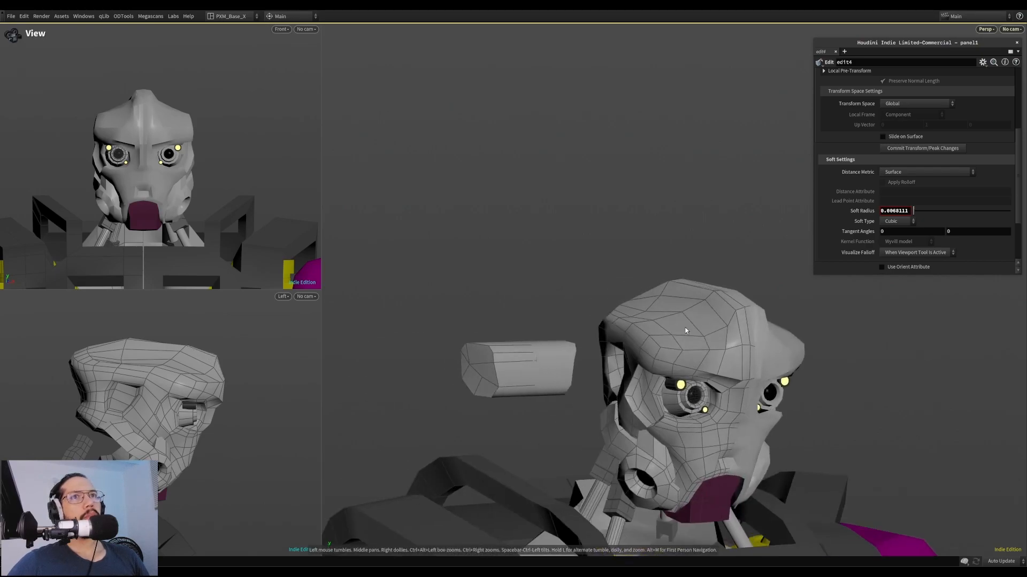
pyautogui.moveTo(743, 326)
pyautogui.keyDown('alt'); pyautogui.mouseDown()
pyautogui.moveTo(675, 336)
pyautogui.moveTo(706, 338)
pyautogui.mouseUp(); pyautogui.keyUp('alt')
# Try moving the points on the forehead's central ridge
pyautogui.moveTo(750, 306); pyautogui.dragTo(753, 318)
pyautogui.scroll(10, 749, 337)
pyautogui.hotkey('ctrl', 'z')
pyautogui.hotkey('ctrl', 'z')
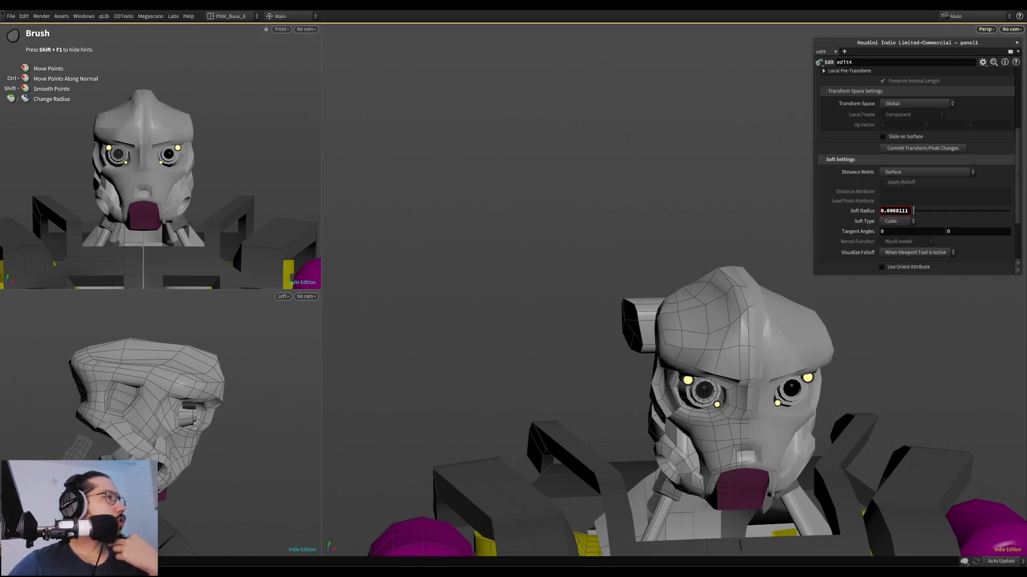
# Set the brush's soft radius to 0.0176662 and adjust the points on the brow and forehead
pyautogui.press('space')
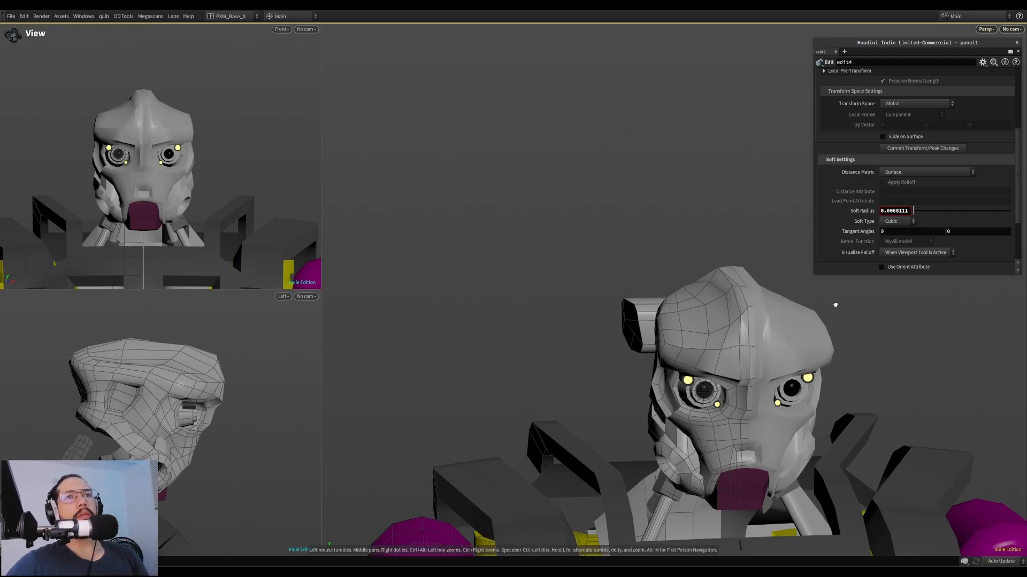
pyautogui.moveTo(813, 305); pyautogui.dragTo(862, 350)
pyautogui.scroll(10, 771, 370)
pyautogui.moveTo(770, 371)
pyautogui.keyDown('alt'); pyautogui.mouseDown()
pyautogui.moveTo(755, 359)
pyautogui.moveTo(752, 369)
pyautogui.mouseUp(); pyautogui.keyUp('alt')
pyautogui.moveTo(751, 328)
pyautogui.keyDown('alt'); pyautogui.mouseDown()
pyautogui.moveTo(694, 354)
pyautogui.moveTo(738, 344)
pyautogui.mouseUp(); pyautogui.keyUp('alt')
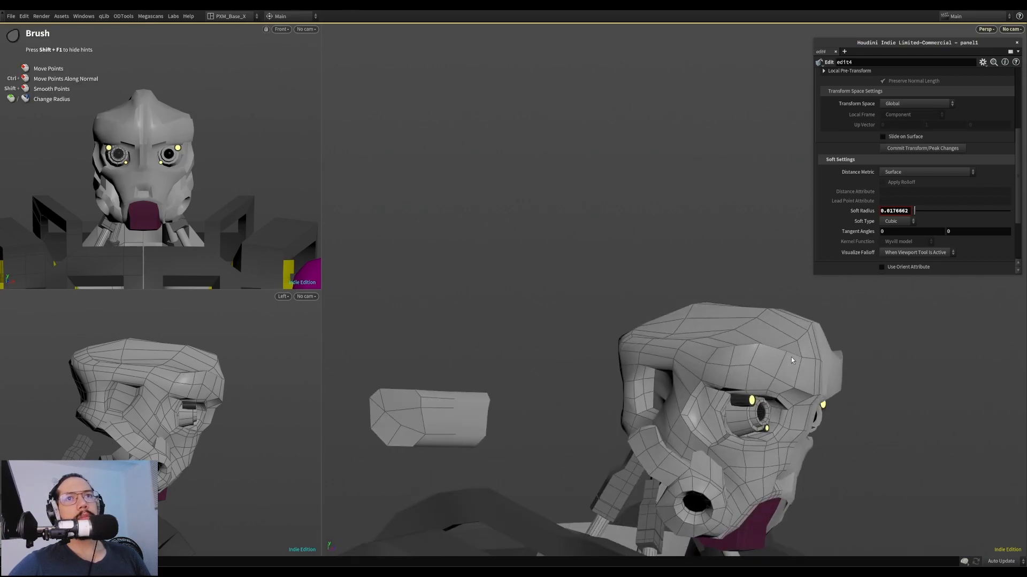
pyautogui.press('space')
pyautogui.moveTo(807, 345)
pyautogui.mouseDown()
pyautogui.moveTo(791, 352)
pyautogui.moveTo(814, 367)
pyautogui.moveTo(880, 374)
pyautogui.mouseUp()
pyautogui.press('space')
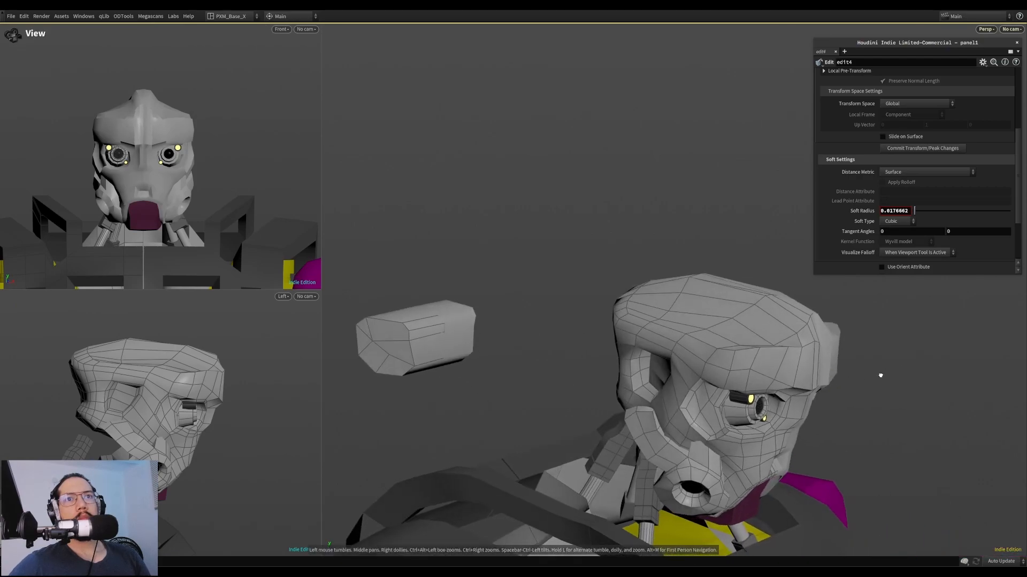
pyautogui.moveTo(775, 342)
pyautogui.mouseDown()
pyautogui.moveTo(769, 333)
pyautogui.moveTo(736, 349)
pyautogui.moveTo(752, 349)
pyautogui.moveTo(651, 316)
pyautogui.moveTo(690, 321)
pyautogui.mouseUp()
pyautogui.press('space')
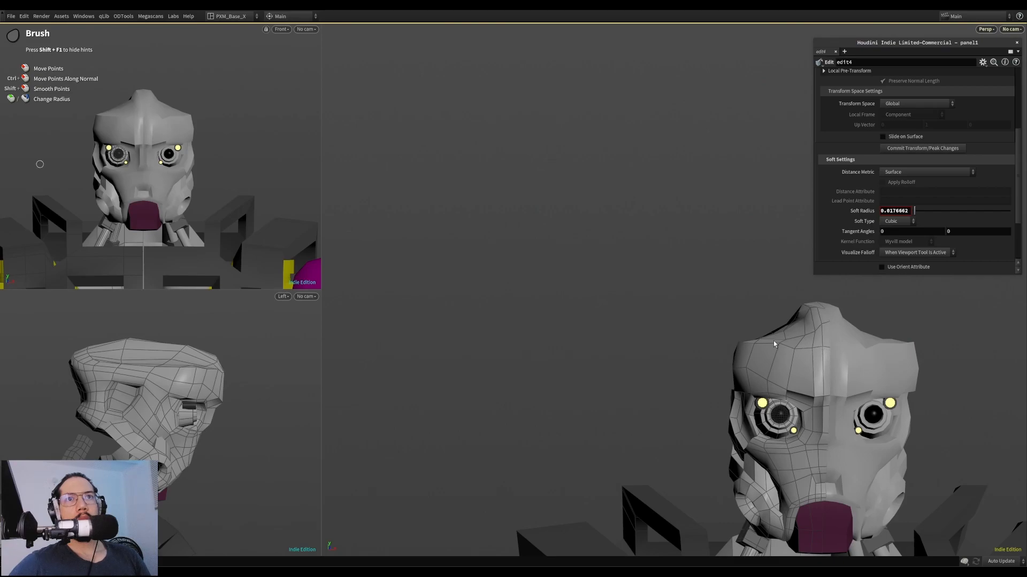
# Set the brush's soft radius to 0.0267867 and fill out the crown's slopes beside the central ridge
pyautogui.moveTo(782, 361)
pyautogui.keyDown('alt'); pyautogui.mouseDown()
pyautogui.moveTo(802, 364)
pyautogui.moveTo(754, 350)
pyautogui.moveTo(746, 369)
pyautogui.moveTo(810, 388)
pyautogui.moveTo(760, 378)
pyautogui.moveTo(771, 373)
pyautogui.moveTo(776, 394)
pyautogui.mouseUp(); pyautogui.keyUp('alt')
pyautogui.keyDown('alt'); pyautogui.moveTo(777, 395); pyautogui.dragTo(781, 369, button='right'); pyautogui.keyUp('alt')
pyautogui.moveTo(782, 369)
pyautogui.keyDown('alt'); pyautogui.mouseDown()
pyautogui.moveTo(811, 363)
pyautogui.moveTo(734, 370)
pyautogui.moveTo(706, 385)
pyautogui.moveTo(725, 383)
pyautogui.moveTo(733, 412)
pyautogui.mouseUp(); pyautogui.keyUp('alt')
pyautogui.scroll(-2, 811, 363)
pyautogui.moveTo(733, 364)
pyautogui.mouseDown()
pyautogui.moveTo(806, 359)
pyautogui.moveTo(762, 340)
pyautogui.moveTo(819, 348)
pyautogui.moveTo(756, 360)
pyautogui.moveTo(728, 336)
pyautogui.moveTo(757, 369)
pyautogui.moveTo(745, 370)
pyautogui.moveTo(762, 328)
pyautogui.moveTo(728, 328)
pyautogui.moveTo(758, 349)
pyautogui.mouseUp()
pyautogui.scroll(11, 730, 342)
pyautogui.scroll(-4, 743, 348)
pyautogui.moveTo(741, 342)
pyautogui.keyDown('alt'); pyautogui.mouseDown()
pyautogui.moveTo(653, 321)
pyautogui.moveTo(540, 324)
pyautogui.mouseUp(); pyautogui.keyUp('alt')
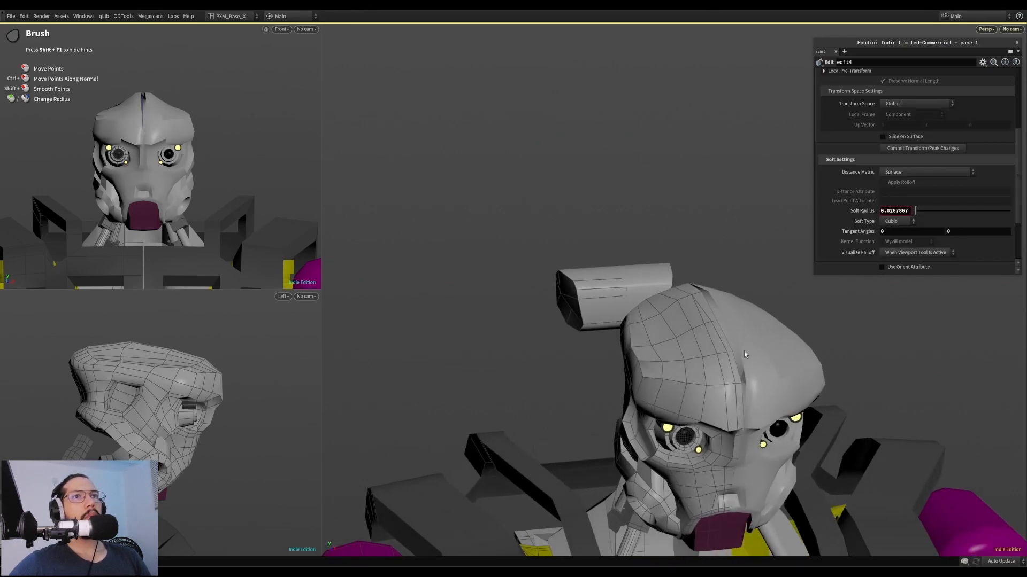
# Smooth the points along the crown's central seam from the forehead to the top
pyautogui.keyDown('shift'); pyautogui.moveTo(740, 352); pyautogui.dragTo(743, 354); pyautogui.keyUp('shift')
pyautogui.keyDown('shift'); pyautogui.click(737, 384); pyautogui.keyUp('shift')
pyautogui.keyDown('shift'); pyautogui.moveTo(708, 317); pyautogui.dragTo(717, 313); pyautogui.keyUp('shift')
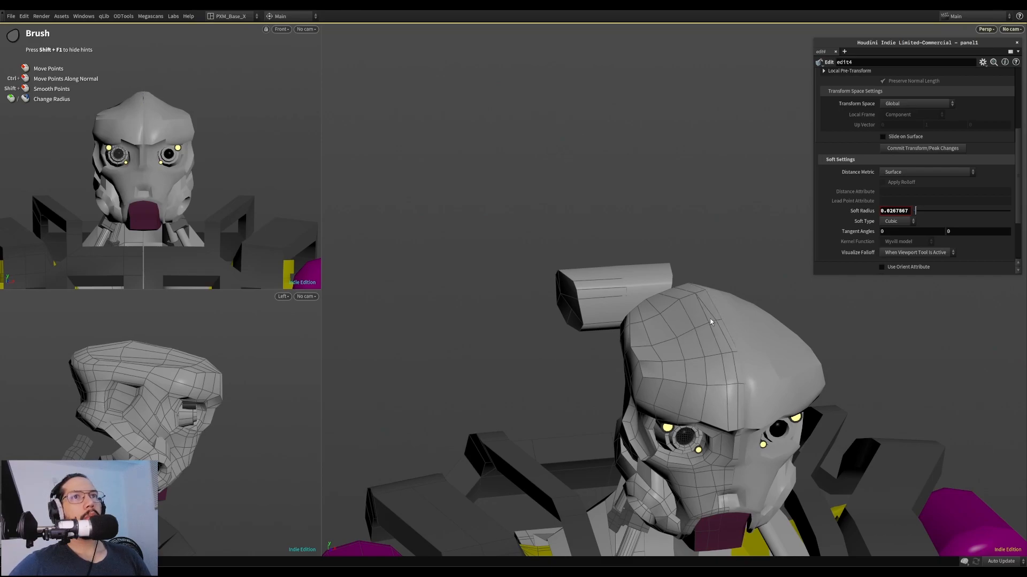
pyautogui.moveTo(703, 295)
pyautogui.keyDown('shift'); pyautogui.mouseDown()
pyautogui.moveTo(643, 294)
pyautogui.moveTo(666, 340)
pyautogui.moveTo(607, 309)
pyautogui.mouseUp(); pyautogui.keyUp('shift')
# Enlarge the brush's soft radius to 0.0431402 and raise and round the crown
pyautogui.scroll(5, 620, 327)
pyautogui.moveTo(667, 325)
pyautogui.mouseDown()
pyautogui.moveTo(666, 315)
pyautogui.moveTo(639, 332)
pyautogui.moveTo(633, 323)
pyautogui.mouseUp()
pyautogui.moveTo(633, 323)
pyautogui.keyDown('alt'); pyautogui.mouseDown()
pyautogui.moveTo(643, 342)
pyautogui.moveTo(630, 313)
pyautogui.mouseUp(); pyautogui.keyUp('alt')
pyautogui.moveTo(644, 330)
pyautogui.mouseDown()
pyautogui.moveTo(609, 362)
pyautogui.moveTo(598, 312)
pyautogui.moveTo(667, 323)
pyautogui.moveTo(635, 340)
pyautogui.moveTo(795, 355)
pyautogui.moveTo(548, 359)
pyautogui.moveTo(729, 363)
pyautogui.mouseUp()
pyautogui.scroll(-6, 614, 369)
pyautogui.scroll(5, 730, 363)
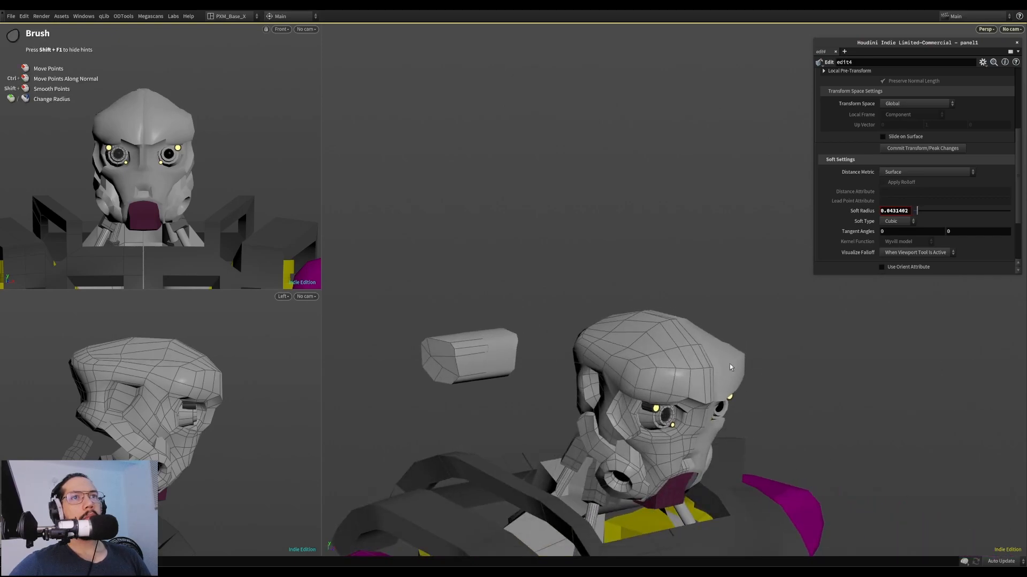
# Enlarge the brush's soft radius to 0.0594653 and lower the crown's top and rear
pyautogui.keyDown('alt'); pyautogui.moveTo(730, 368); pyautogui.dragTo(563, 337); pyautogui.keyUp('alt')
pyautogui.scroll(10, 539, 335)
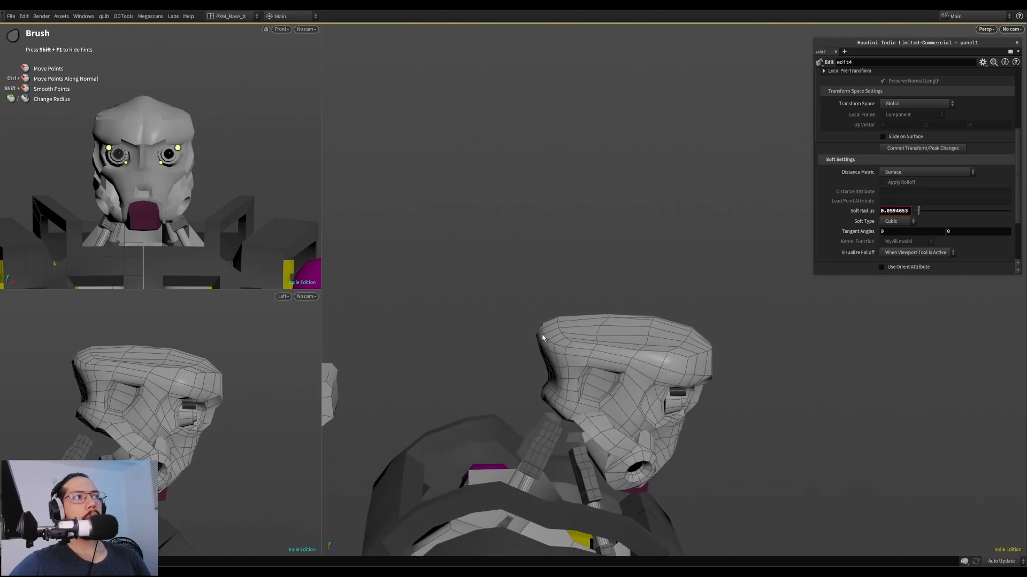
pyautogui.moveTo(577, 350)
pyautogui.mouseDown()
pyautogui.moveTo(565, 342)
pyautogui.moveTo(539, 382)
pyautogui.moveTo(532, 367)
pyautogui.moveTo(596, 350)
pyautogui.moveTo(620, 319)
pyautogui.moveTo(648, 327)
pyautogui.mouseUp()
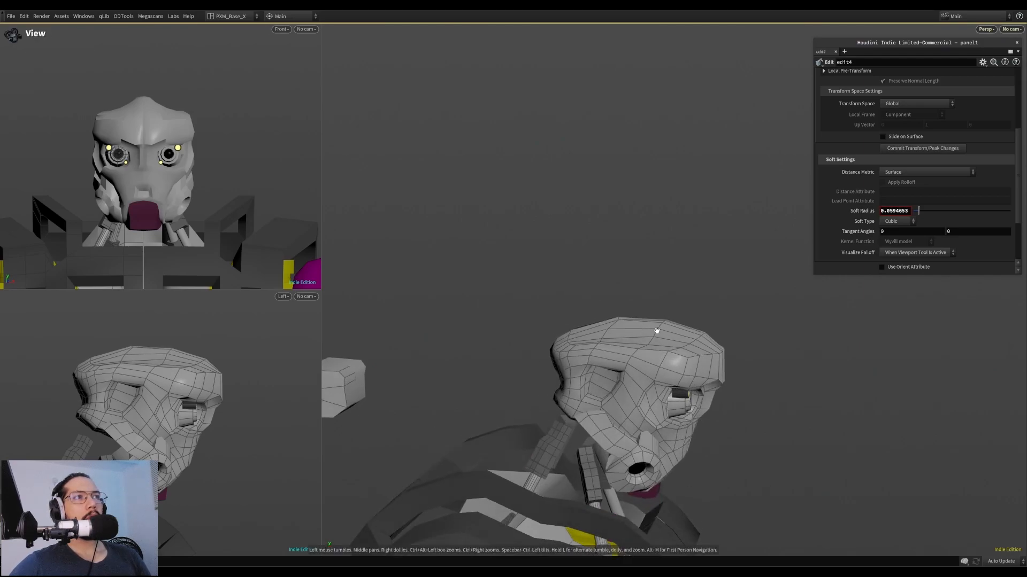
# Set the brush's soft radius to 0.0351137 and reshape the front of the brow in the head's profile
pyautogui.moveTo(728, 366)
pyautogui.mouseDown()
pyautogui.moveTo(747, 368)
pyautogui.moveTo(554, 364)
pyautogui.mouseUp()
pyautogui.keyDown('alt'); pyautogui.moveTo(716, 374); pyautogui.dragTo(806, 382, button='right'); pyautogui.keyUp('alt')
pyautogui.moveTo(807, 383)
pyautogui.keyDown('alt'); pyautogui.mouseDown()
pyautogui.moveTo(598, 364)
pyautogui.moveTo(935, 374)
pyautogui.moveTo(821, 417)
pyautogui.mouseUp(); pyautogui.keyUp('alt')
pyautogui.keyDown('alt'); pyautogui.moveTo(820, 417); pyautogui.dragTo(792, 429, button='right'); pyautogui.keyUp('alt')
pyautogui.scroll(-5, 792, 436)
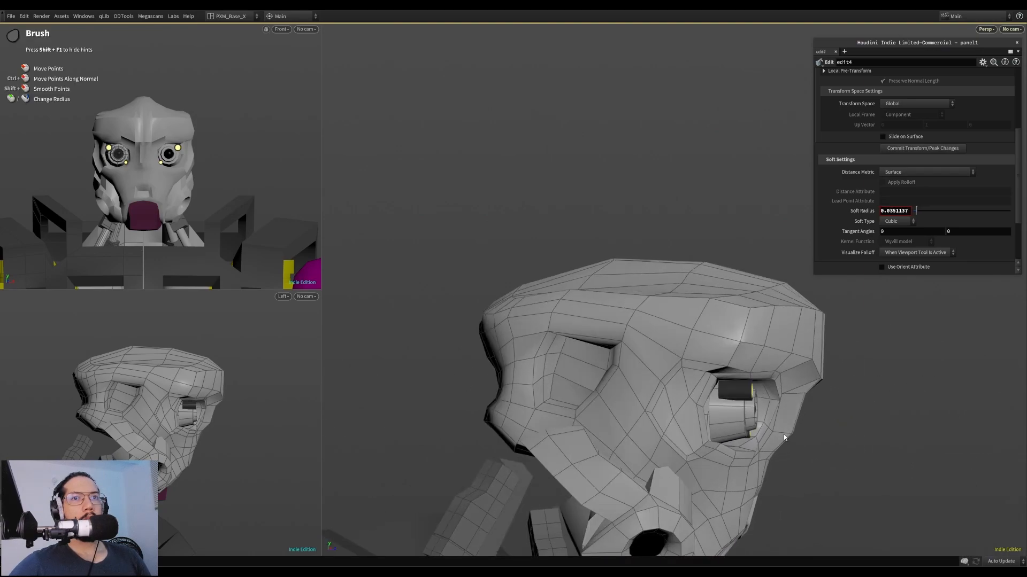
# Reduce the brush's soft radius to 0.0136038 and adjust the inner brow points above the eye
pyautogui.scroll(-7, 787, 436)
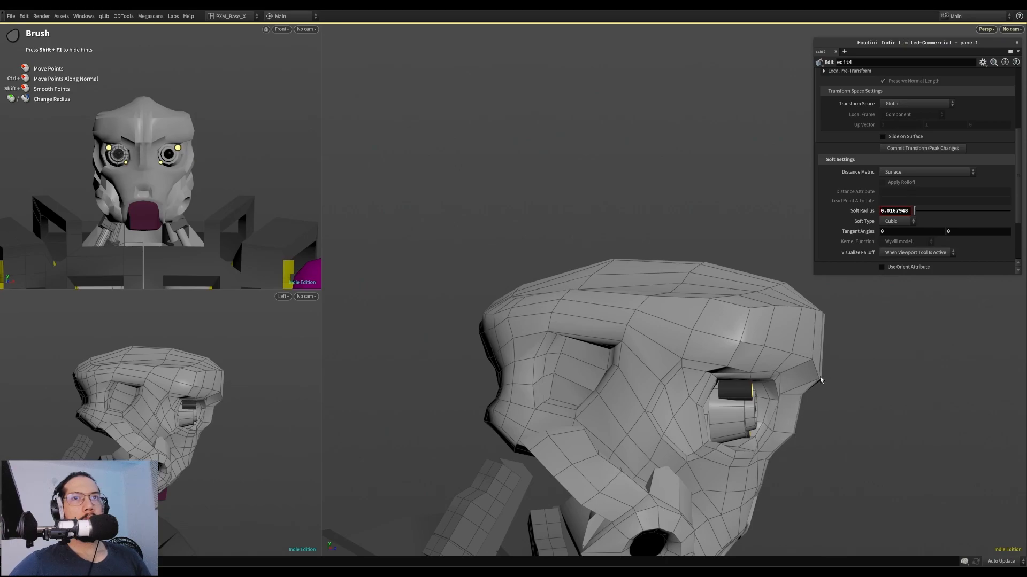
pyautogui.keyDown('alt'); pyautogui.moveTo(823, 375); pyautogui.dragTo(837, 380); pyautogui.keyUp('alt')
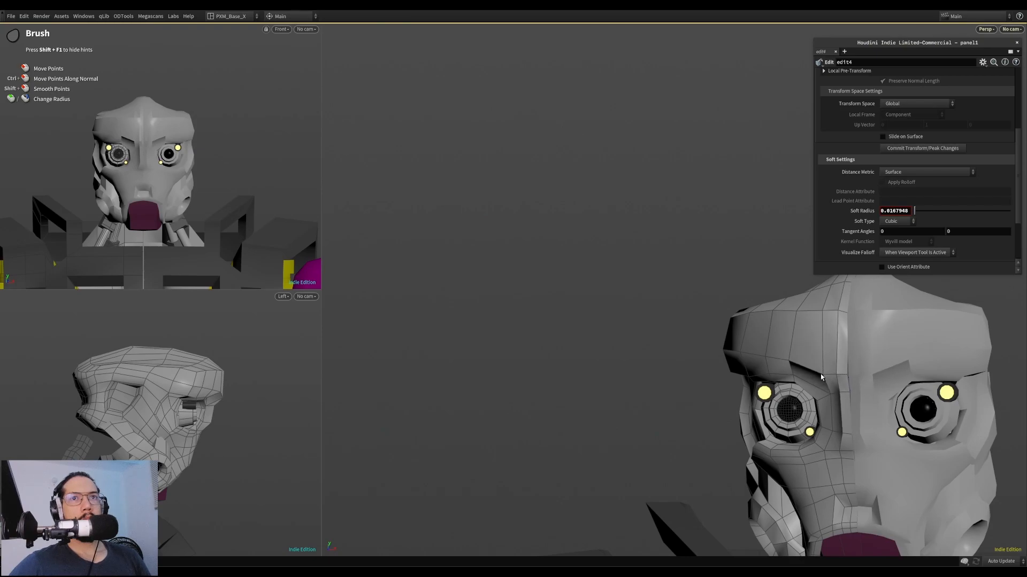
pyautogui.keyDown('alt'); pyautogui.moveTo(817, 378); pyautogui.dragTo(787, 368); pyautogui.keyUp('alt')
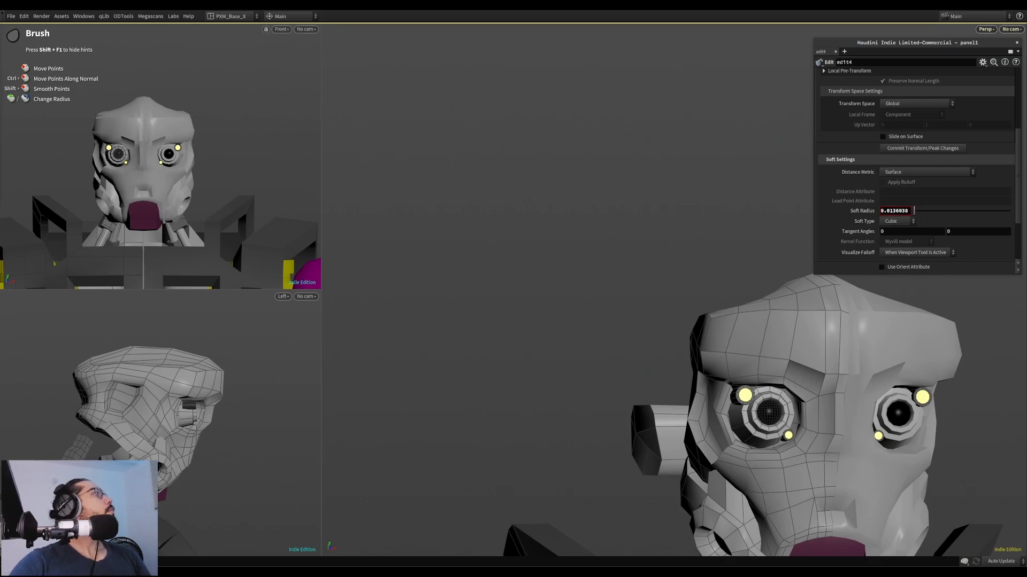
# Show the desktop
pyautogui.press('super+d')
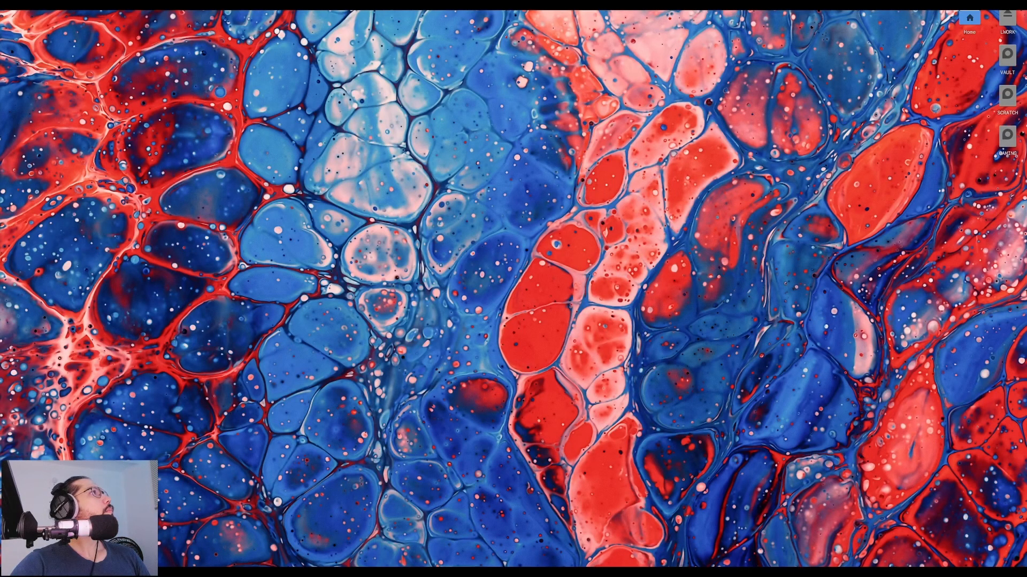
# Return to Houdini and insert an edge loop running across the crown and down the side of the head
pyautogui.press('super+d')
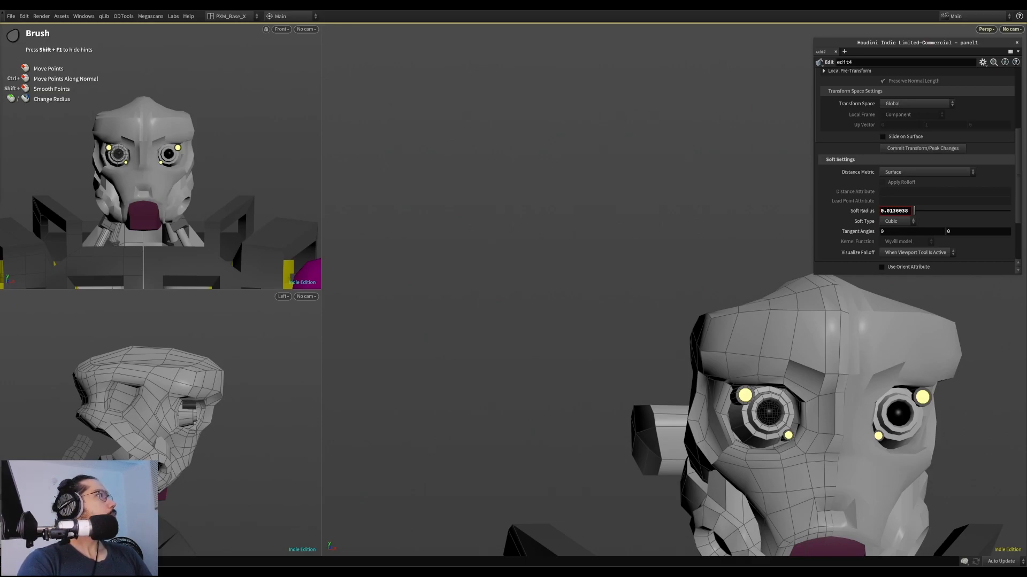
pyautogui.moveTo(914, 335)
pyautogui.keyDown('alt'); pyautogui.mouseDown()
pyautogui.moveTo(690, 294)
pyautogui.moveTo(596, 293)
pyautogui.moveTo(608, 279)
pyautogui.moveTo(599, 256)
pyautogui.moveTo(594, 276)
pyautogui.moveTo(552, 256)
pyautogui.moveTo(603, 235)
pyautogui.moveTo(610, 211)
pyautogui.moveTo(599, 213)
pyautogui.moveTo(614, 243)
pyautogui.moveTo(616, 223)
pyautogui.moveTo(632, 262)
pyautogui.moveTo(688, 290)
pyautogui.moveTo(617, 280)
pyautogui.moveTo(659, 292)
pyautogui.moveTo(587, 299)
pyautogui.moveTo(610, 321)
pyautogui.moveTo(596, 317)
pyautogui.moveTo(615, 287)
pyautogui.moveTo(585, 348)
pyautogui.moveTo(609, 322)
pyautogui.moveTo(588, 332)
pyautogui.moveTo(604, 305)
pyautogui.moveTo(669, 286)
pyautogui.moveTo(665, 353)
pyautogui.moveTo(627, 311)
pyautogui.moveTo(630, 294)
pyautogui.moveTo(631, 307)
pyautogui.moveTo(656, 280)
pyautogui.mouseUp(); pyautogui.keyUp('alt')
pyautogui.hotkey('alt', 'c')
pyautogui.click(629, 289)
pyautogui.press('b')
pyautogui.keyDown('alt'); pyautogui.moveTo(632, 383); pyautogui.dragTo(643, 229); pyautogui.keyUp('alt')
pyautogui.keyDown('alt'); pyautogui.scroll(4, 641, 272); pyautogui.keyUp('alt')
# Cut the missing edge between the new loop's upper end and the crown's centre edge with PolyPen
pyautogui.press('p')
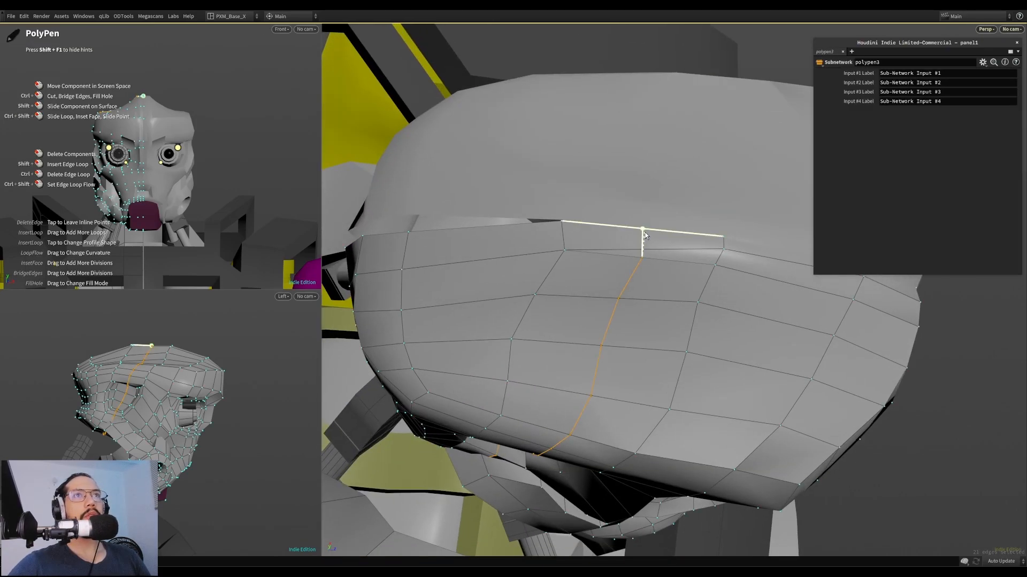
pyautogui.keyDown('alt'); pyautogui.scroll(-1, 639, 299); pyautogui.keyUp('alt')
pyautogui.keyDown('alt'); pyautogui.scroll(-1, 644, 289); pyautogui.keyUp('alt')
pyautogui.keyDown('alt'); pyautogui.scroll(1, 676, 209); pyautogui.keyUp('alt')
pyautogui.keyDown('ctrl'); pyautogui.moveTo(719, 234); pyautogui.dragTo(644, 235); pyautogui.keyUp('ctrl')
pyautogui.keyDown('alt'); pyautogui.scroll(-1, 643, 233); pyautogui.keyUp('alt')
pyautogui.keyDown('alt'); pyautogui.moveTo(534, 272); pyautogui.dragTo(529, 233); pyautogui.keyUp('alt')
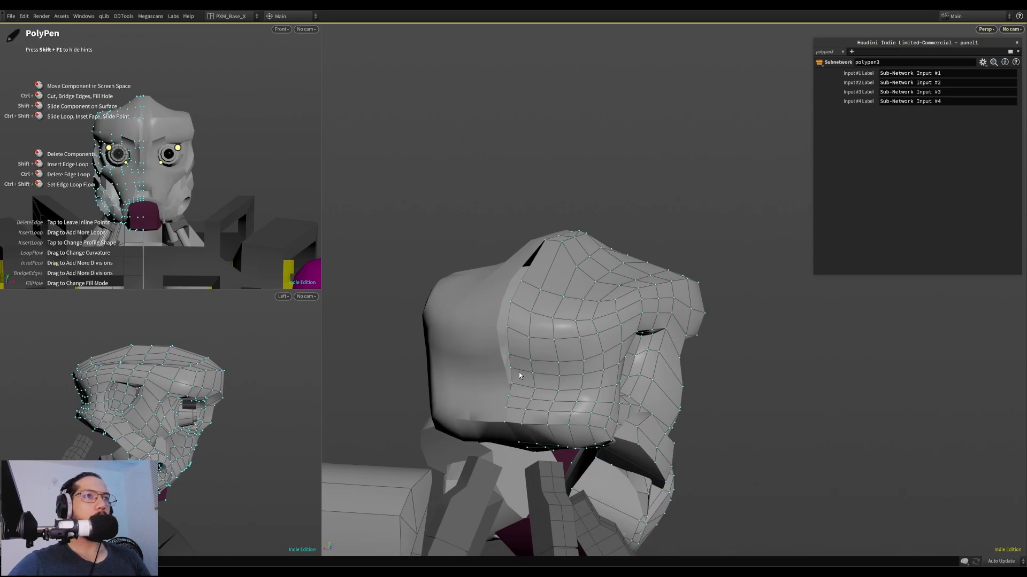
# Insert an edge loop close beside the head's centre line, running over the crown and down the back
pyautogui.keyDown('alt'); pyautogui.moveTo(522, 360); pyautogui.dragTo(554, 314); pyautogui.keyUp('alt')
pyautogui.hotkey('ctrl', 'r')
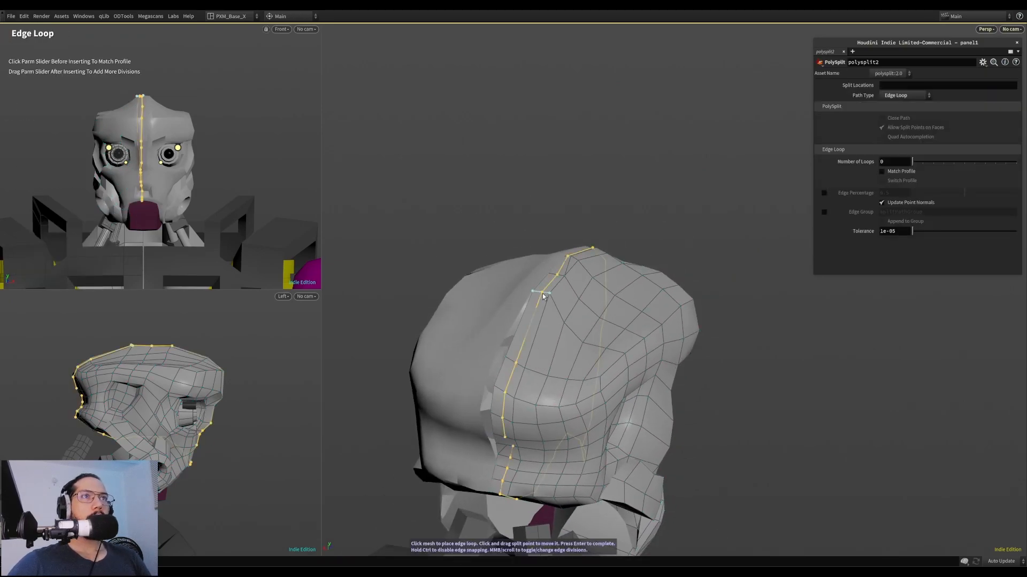
pyautogui.press('Escape')
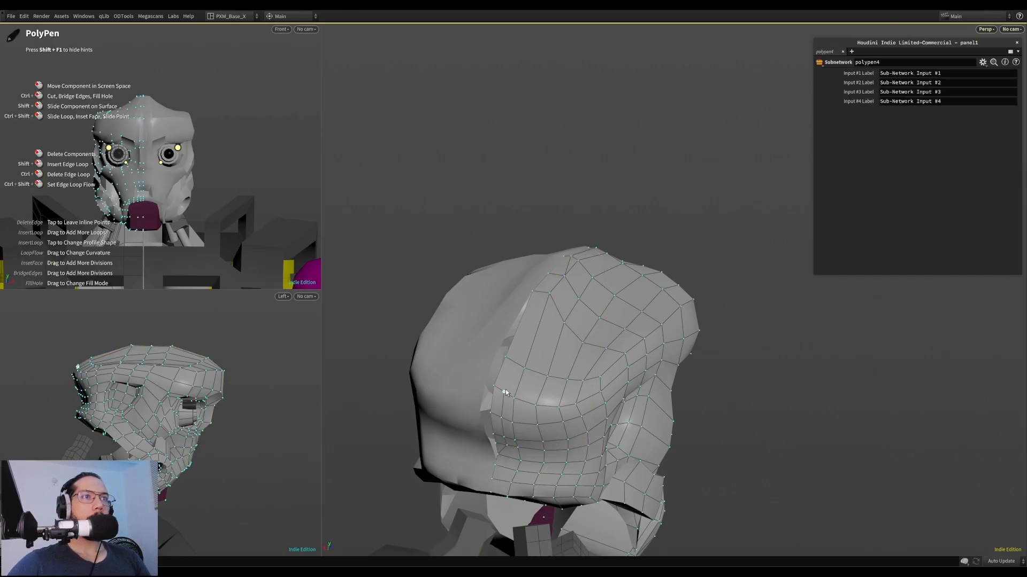
pyautogui.scroll(3, 563, 292)
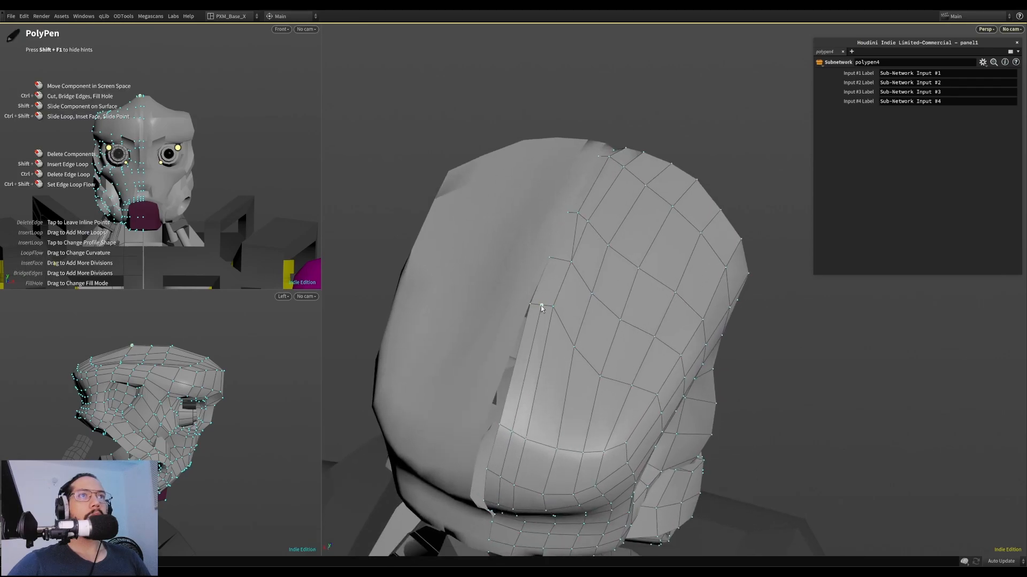
pyautogui.keyDown('alt'); pyautogui.moveTo(584, 235); pyautogui.dragTo(561, 296, button='middle'); pyautogui.keyUp('alt')
pyautogui.keyDown('alt'); pyautogui.moveTo(561, 295); pyautogui.dragTo(576, 310); pyautogui.keyUp('alt')
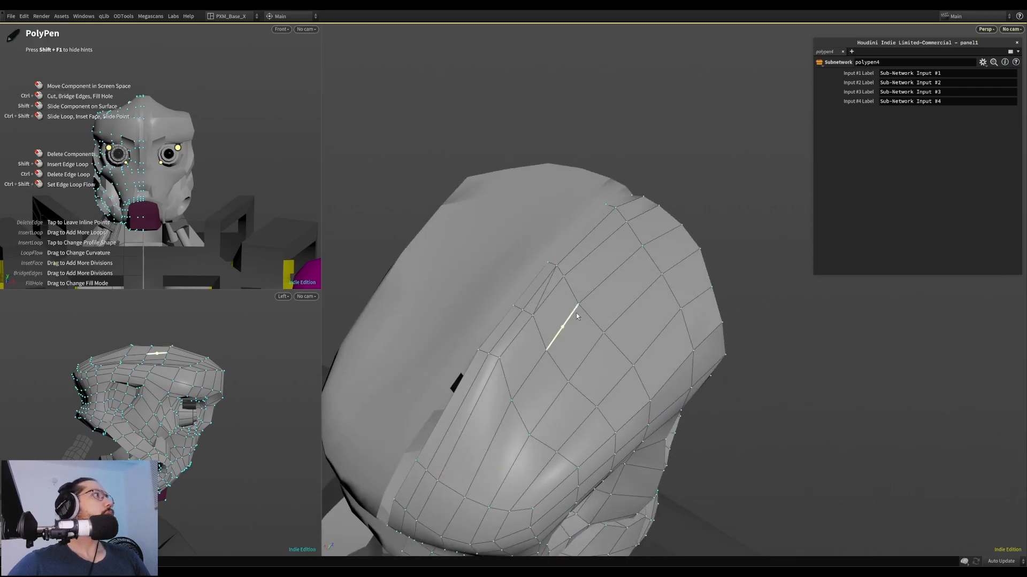
pyautogui.keyDown('alt'); pyautogui.moveTo(576, 310); pyautogui.dragTo(631, 271, button='right'); pyautogui.keyUp('alt')
pyautogui.keyDown('alt'); pyautogui.moveTo(630, 270); pyautogui.dragTo(685, 229); pyautogui.keyUp('alt')
pyautogui.keyDown('alt'); pyautogui.moveTo(685, 229); pyautogui.dragTo(620, 256, button='right'); pyautogui.keyUp('alt')
pyautogui.keyDown('alt'); pyautogui.moveTo(621, 257); pyautogui.dragTo(636, 243); pyautogui.keyUp('alt')
# Close the centre seam's gap at the back of the head with the Edit brush, reducing the soft radius to 0.00892543
pyautogui.press('b')
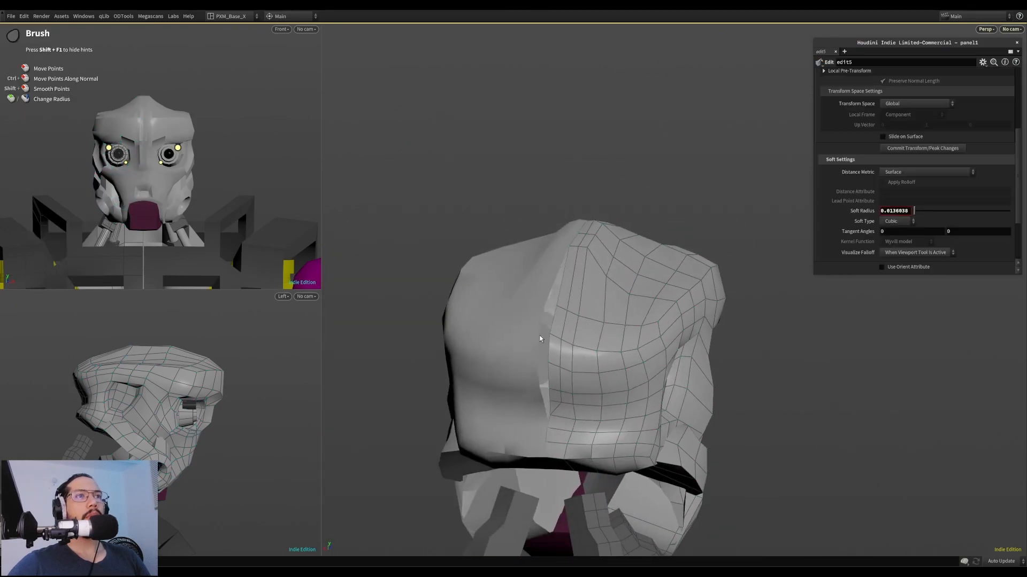
pyautogui.moveTo(545, 335); pyautogui.dragTo(544, 381)
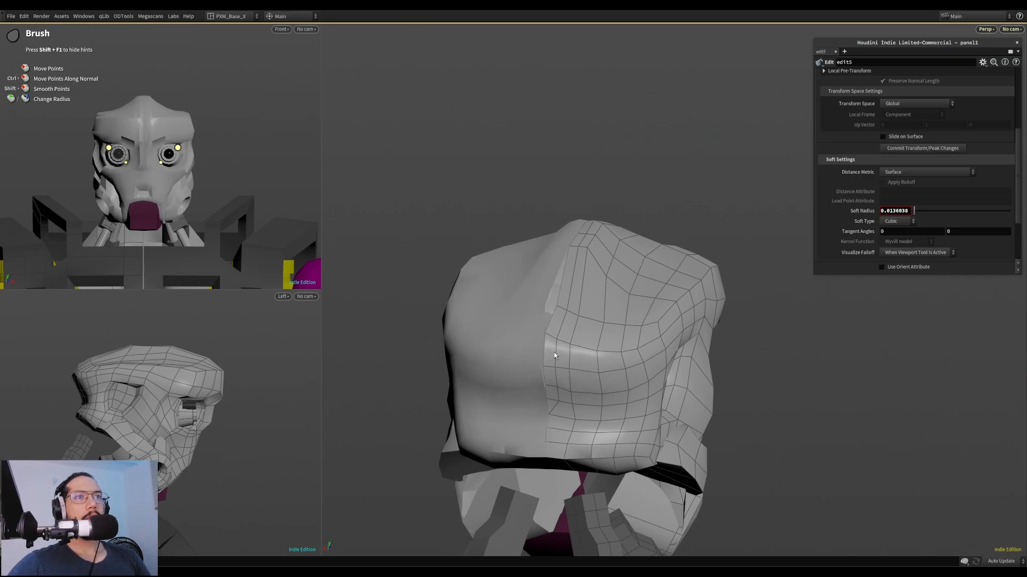
pyautogui.scroll(-2, 549, 345)
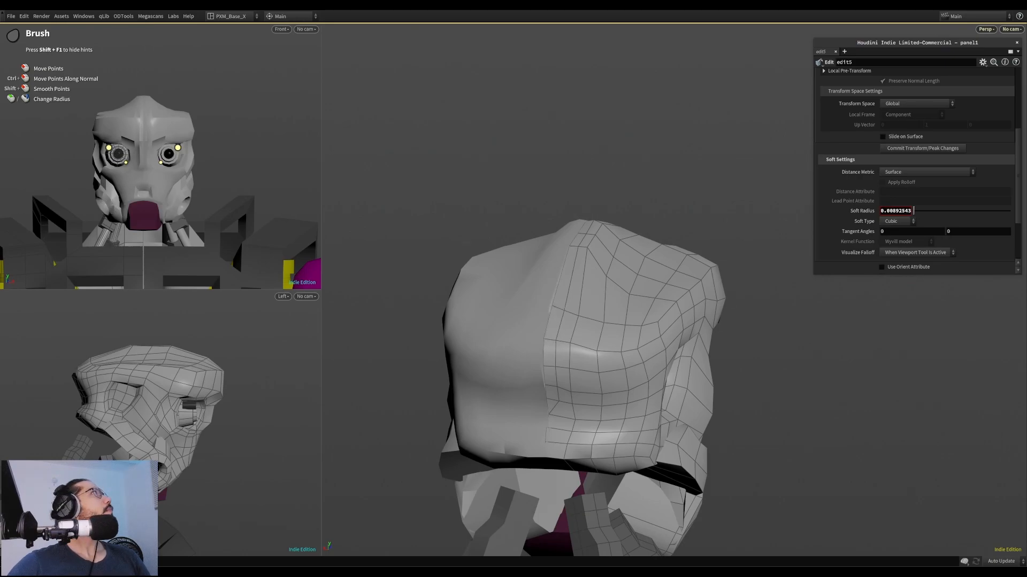
pyautogui.moveTo(596, 299)
pyautogui.mouseDown()
pyautogui.moveTo(539, 358)
pyautogui.moveTo(526, 349)
pyautogui.mouseUp()
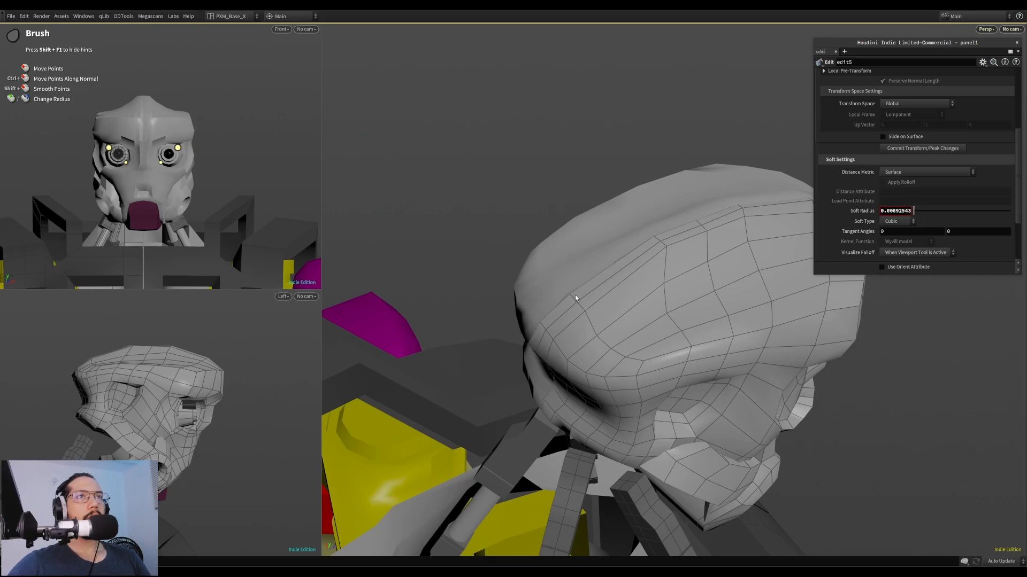
# Adjust the crown points beside the centre line and reduce the brush's soft radius to 0.00618775
pyautogui.moveTo(630, 266); pyautogui.dragTo(665, 241)
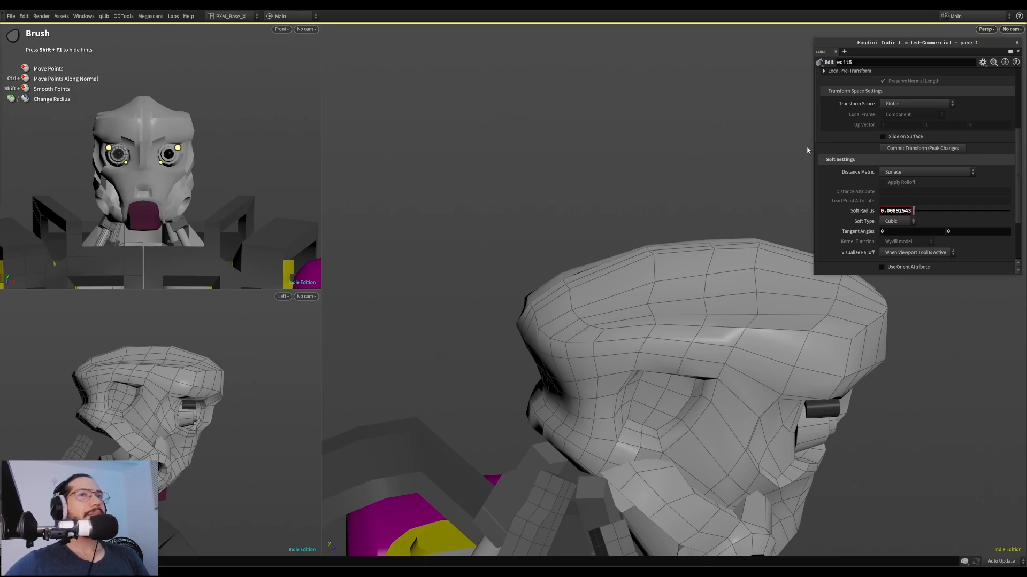
pyautogui.moveTo(671, 266); pyautogui.dragTo(565, 281)
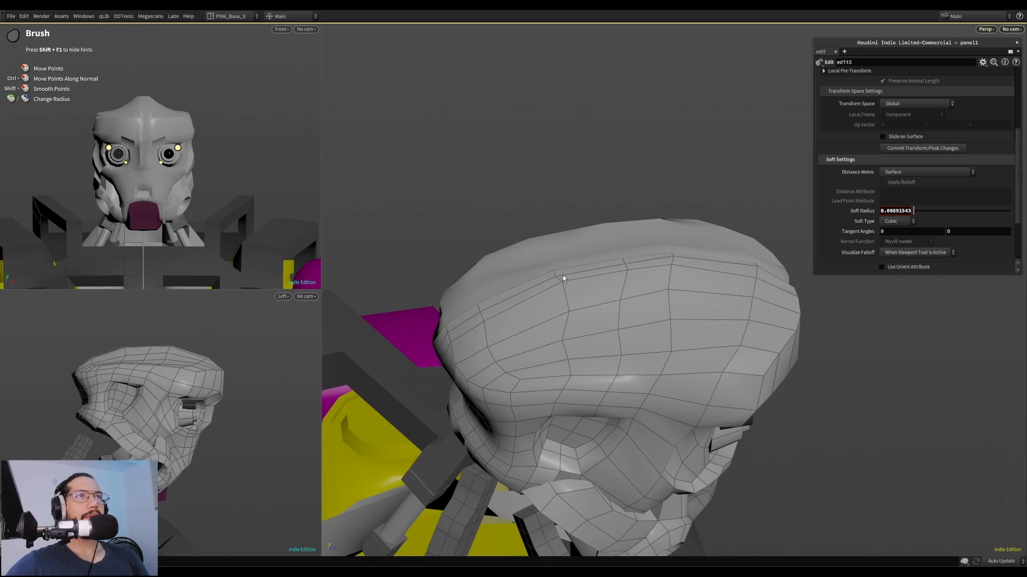
pyautogui.moveTo(563, 274)
pyautogui.mouseDown()
pyautogui.moveTo(592, 286)
pyautogui.moveTo(550, 287)
pyautogui.moveTo(570, 248)
pyautogui.moveTo(451, 211)
pyautogui.moveTo(528, 252)
pyautogui.moveTo(560, 234)
pyautogui.moveTo(516, 245)
pyautogui.mouseUp()
pyautogui.scroll(-3, 570, 284)
pyautogui.scroll(2, 556, 243)
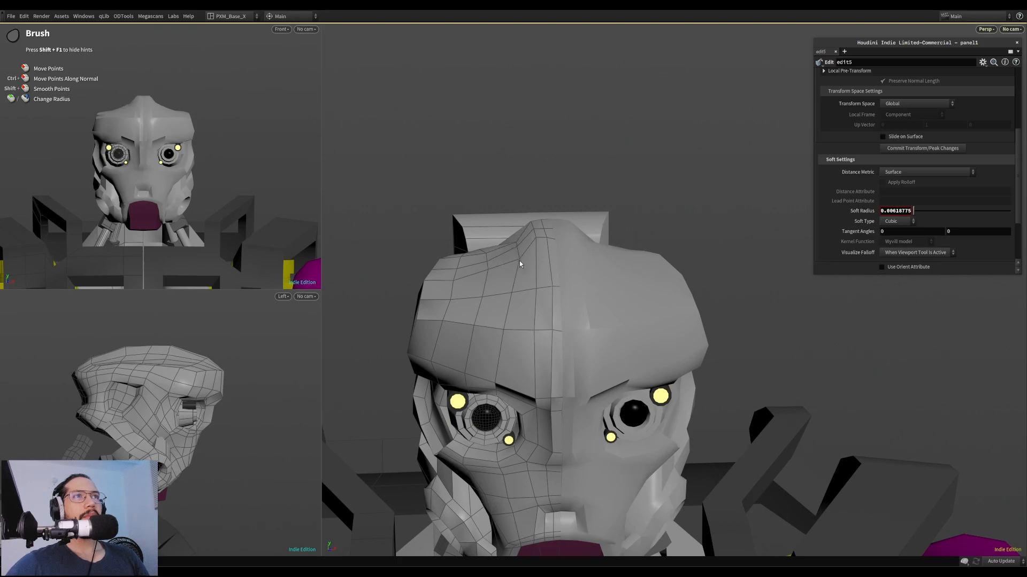
pyautogui.moveTo(519, 268)
pyautogui.keyDown('alt'); pyautogui.mouseDown()
pyautogui.moveTo(520, 279)
pyautogui.moveTo(499, 269)
pyautogui.mouseUp(); pyautogui.keyUp('alt')
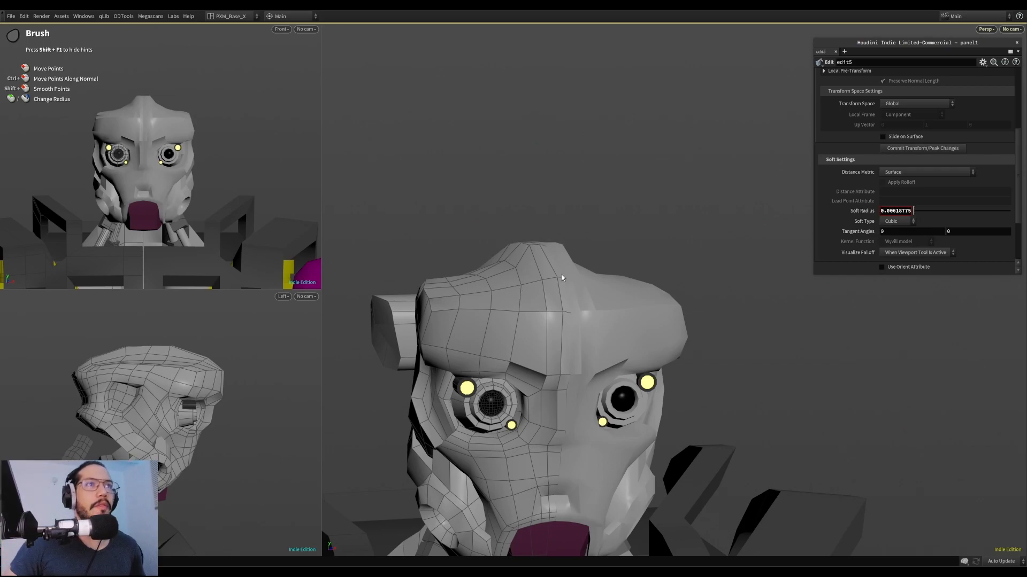
pyautogui.moveTo(535, 283)
pyautogui.keyDown('alt'); pyautogui.mouseDown()
pyautogui.moveTo(513, 331)
pyautogui.moveTo(477, 319)
pyautogui.moveTo(566, 308)
pyautogui.moveTo(497, 310)
pyautogui.mouseUp(); pyautogui.keyUp('alt')
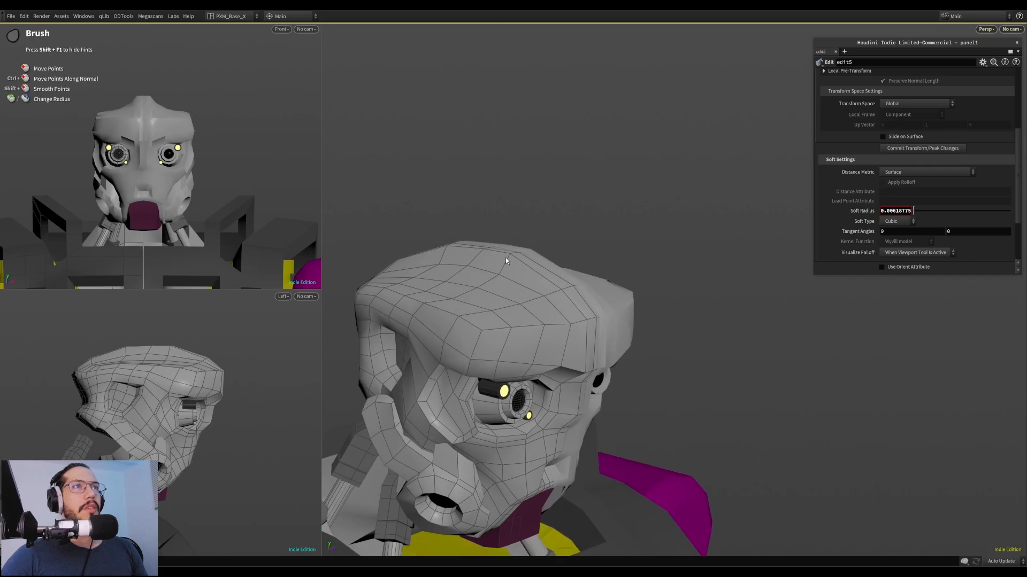
# Reshape the crown's central ridge, ending with a brush soft radius of 0.00433312
pyautogui.scroll(4, 505, 258)
pyautogui.moveTo(448, 245)
pyautogui.keyDown('alt'); pyautogui.mouseDown()
pyautogui.moveTo(454, 268)
pyautogui.moveTo(434, 262)
pyautogui.moveTo(435, 252)
pyautogui.moveTo(413, 291)
pyautogui.moveTo(399, 282)
pyautogui.moveTo(470, 236)
pyautogui.moveTo(412, 217)
pyautogui.moveTo(607, 280)
pyautogui.moveTo(334, 234)
pyautogui.moveTo(600, 258)
pyautogui.mouseUp(); pyautogui.keyUp('alt')
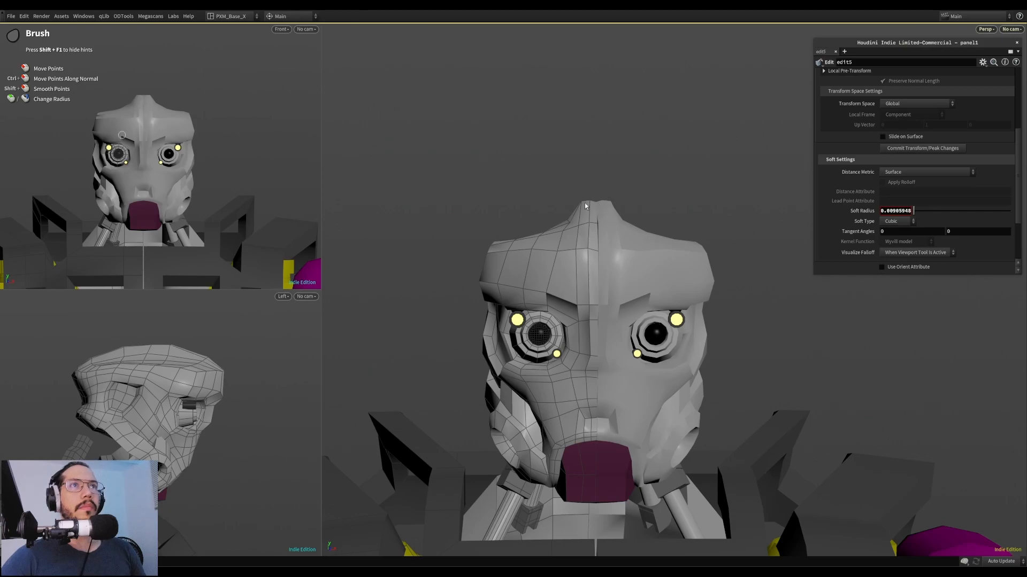
pyautogui.keyDown('alt'); pyautogui.scroll(4, 585, 203); pyautogui.keyUp('alt')
pyautogui.scroll(-4, 584, 199)
pyautogui.scroll(-2, 583, 202)
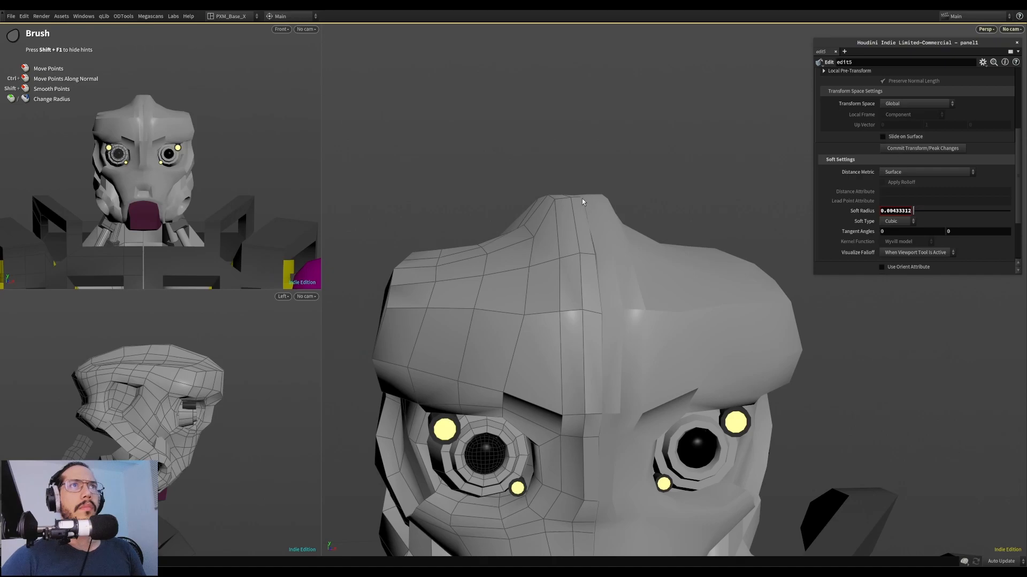
pyautogui.moveTo(585, 255)
pyautogui.keyDown('alt'); pyautogui.mouseDown()
pyautogui.moveTo(499, 297)
pyautogui.moveTo(418, 292)
pyautogui.moveTo(385, 305)
pyautogui.moveTo(463, 263)
pyautogui.moveTo(607, 298)
pyautogui.mouseUp(); pyautogui.keyUp('alt')
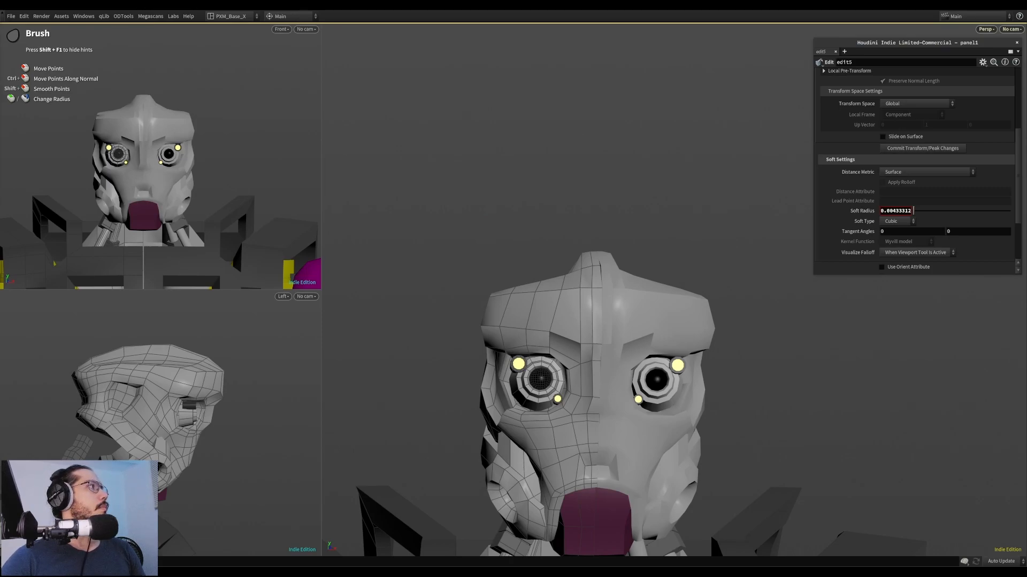
# Enlarge the brush's soft radius to 0.0102173 and adjust the upper rim of the recess on the side of the head
pyautogui.moveTo(422, 275)
pyautogui.mouseDown()
pyautogui.moveTo(424, 263)
pyautogui.moveTo(474, 250)
pyautogui.moveTo(453, 254)
pyautogui.moveTo(463, 227)
pyautogui.moveTo(455, 213)
pyautogui.moveTo(417, 208)
pyautogui.moveTo(476, 211)
pyautogui.moveTo(460, 195)
pyautogui.moveTo(481, 203)
pyautogui.moveTo(487, 224)
pyautogui.moveTo(495, 213)
pyautogui.moveTo(503, 223)
pyautogui.mouseUp()
pyautogui.press('space')
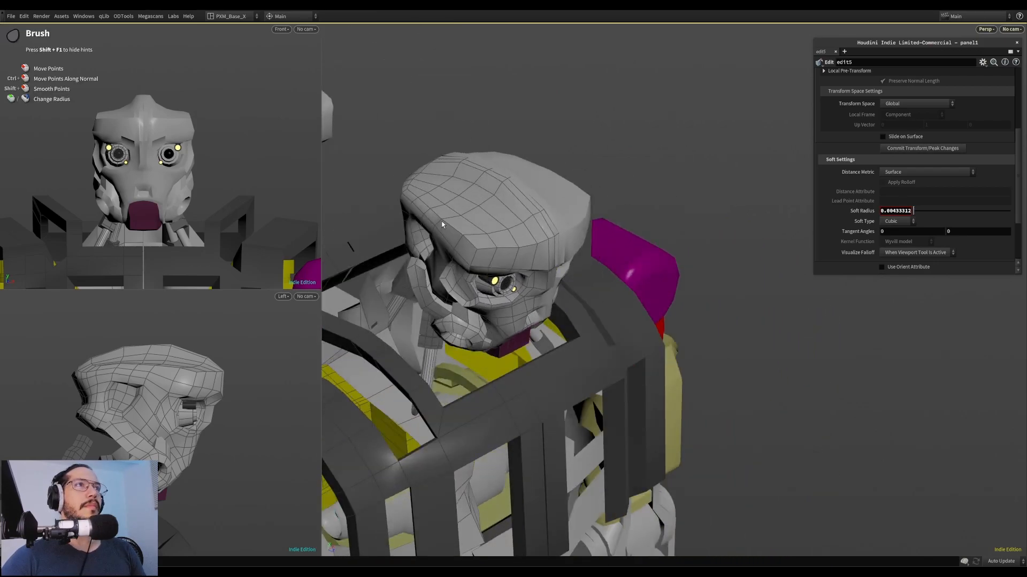
pyautogui.moveTo(431, 210)
pyautogui.mouseDown()
pyautogui.moveTo(482, 221)
pyautogui.moveTo(486, 241)
pyautogui.moveTo(442, 181)
pyautogui.mouseUp()
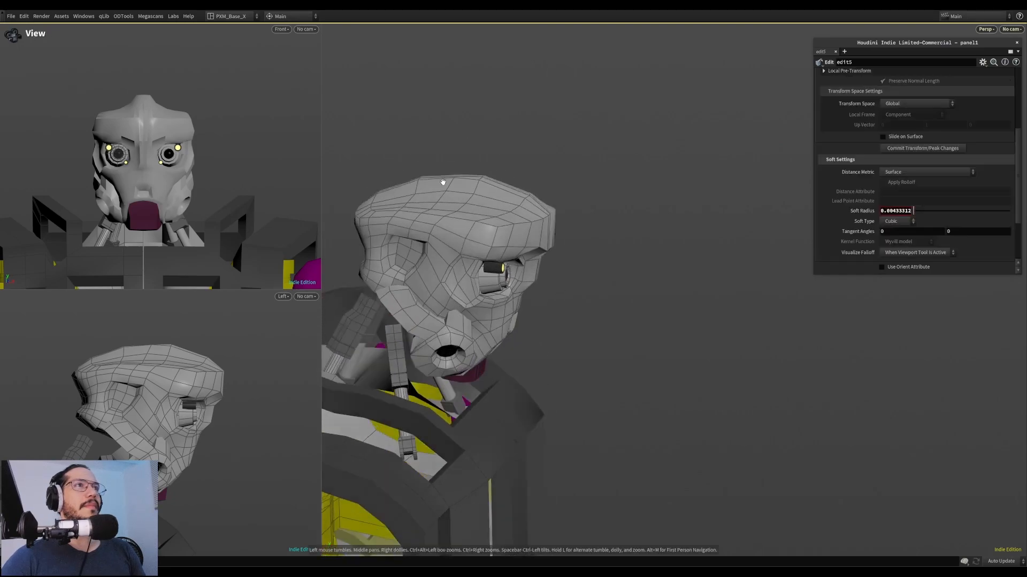
pyautogui.hotkey('space', 'z')
pyautogui.moveTo(442, 226); pyautogui.dragTo(342, 230, button='right')
pyautogui.moveTo(534, 235); pyautogui.dragTo(481, 265)
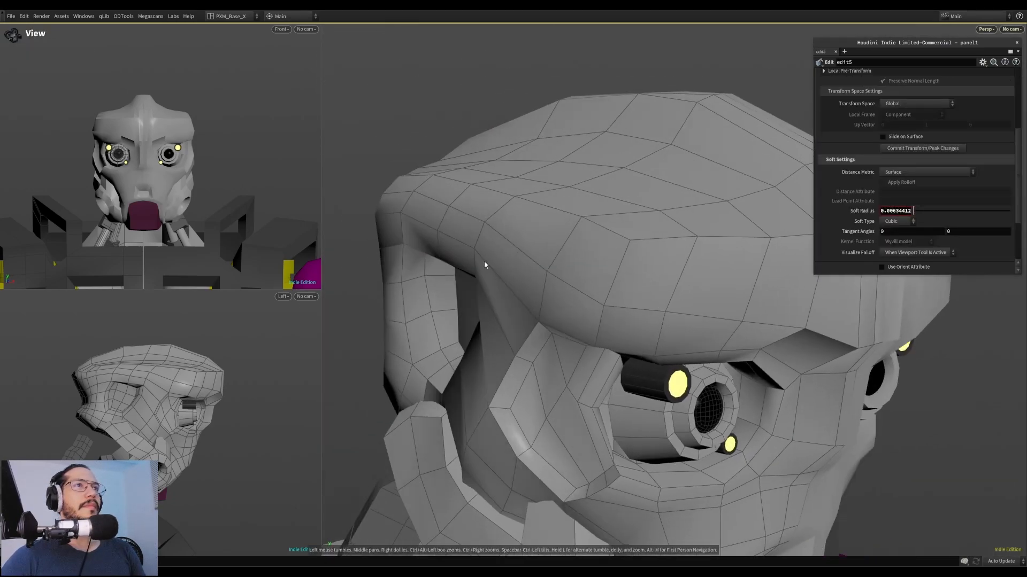
pyautogui.moveTo(497, 211); pyautogui.dragTo(584, 247)
pyautogui.moveTo(584, 248); pyautogui.dragTo(461, 265, button='right')
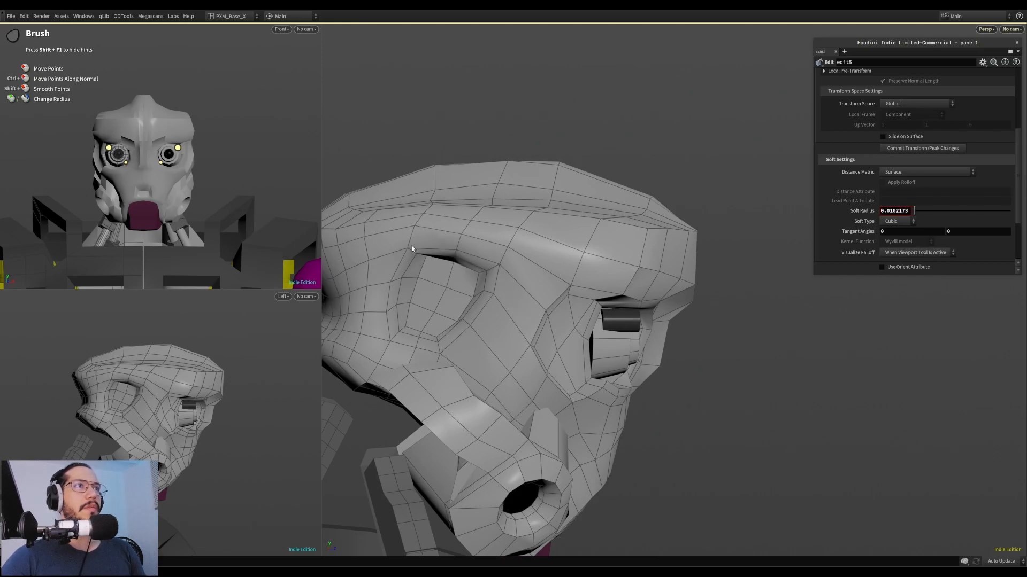
# Reshape the inner surface of the side recess behind the temple with the Edit brush
pyautogui.moveTo(467, 231)
pyautogui.mouseDown()
pyautogui.moveTo(459, 247)
pyautogui.moveTo(469, 229)
pyautogui.moveTo(486, 231)
pyautogui.moveTo(498, 290)
pyautogui.moveTo(471, 317)
pyautogui.moveTo(422, 280)
pyautogui.moveTo(467, 303)
pyautogui.moveTo(472, 328)
pyautogui.mouseUp()
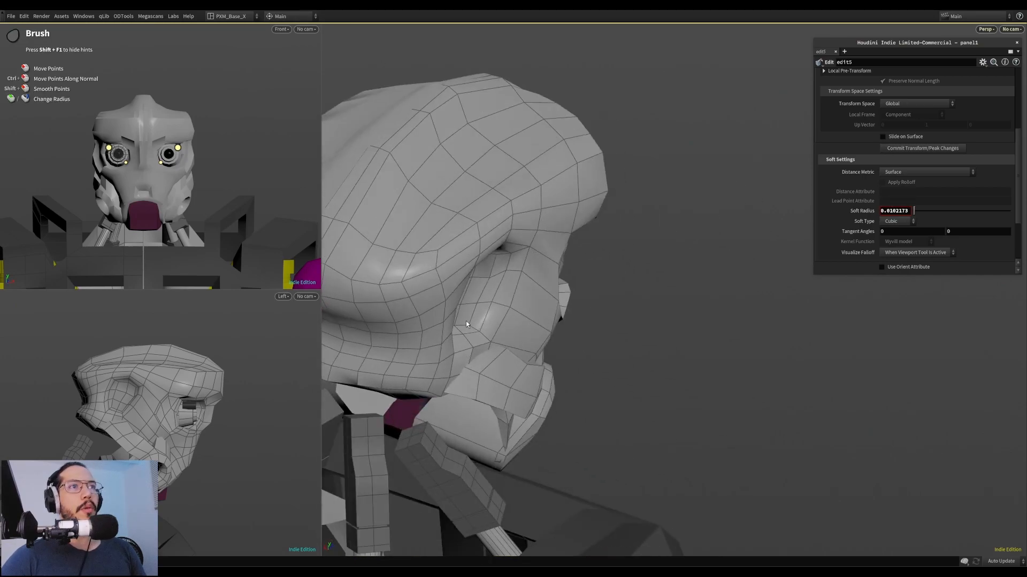
pyautogui.moveTo(506, 265); pyautogui.dragTo(542, 236)
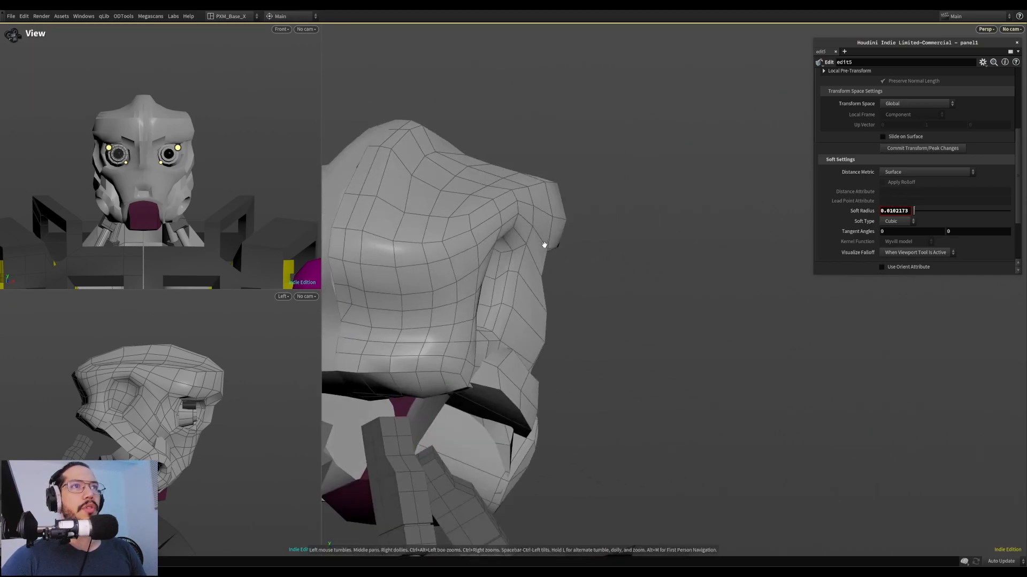
pyautogui.moveTo(517, 268)
pyautogui.mouseDown()
pyautogui.moveTo(476, 303)
pyautogui.moveTo(520, 279)
pyautogui.mouseUp()
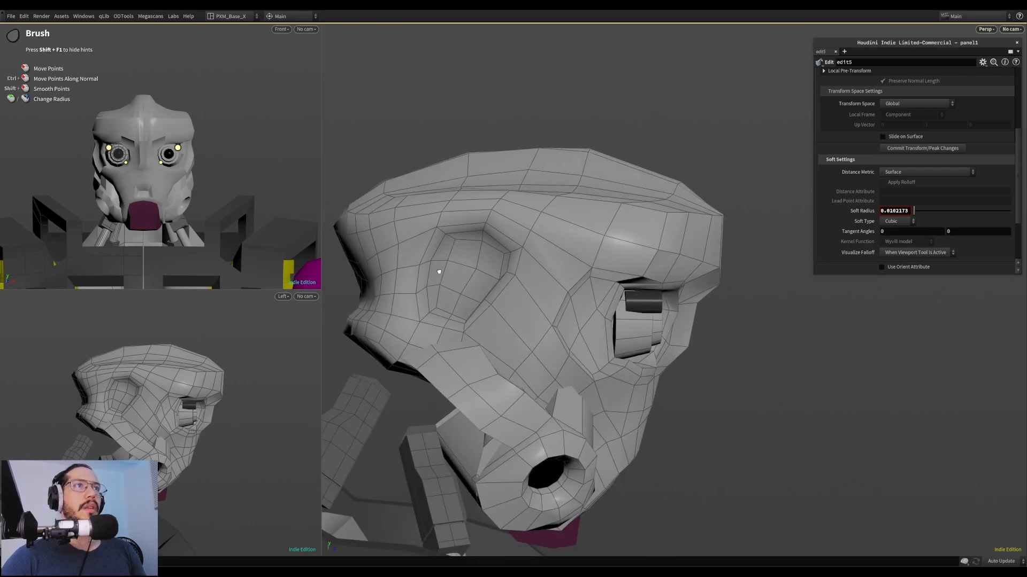
pyautogui.moveTo(441, 267); pyautogui.dragTo(457, 249)
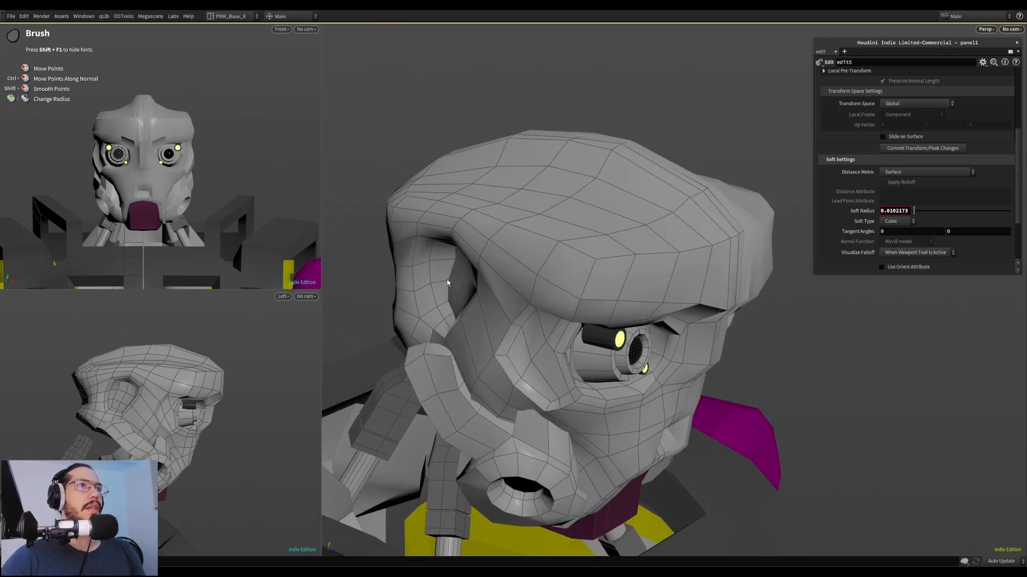
pyautogui.moveTo(442, 298); pyautogui.dragTo(445, 307)
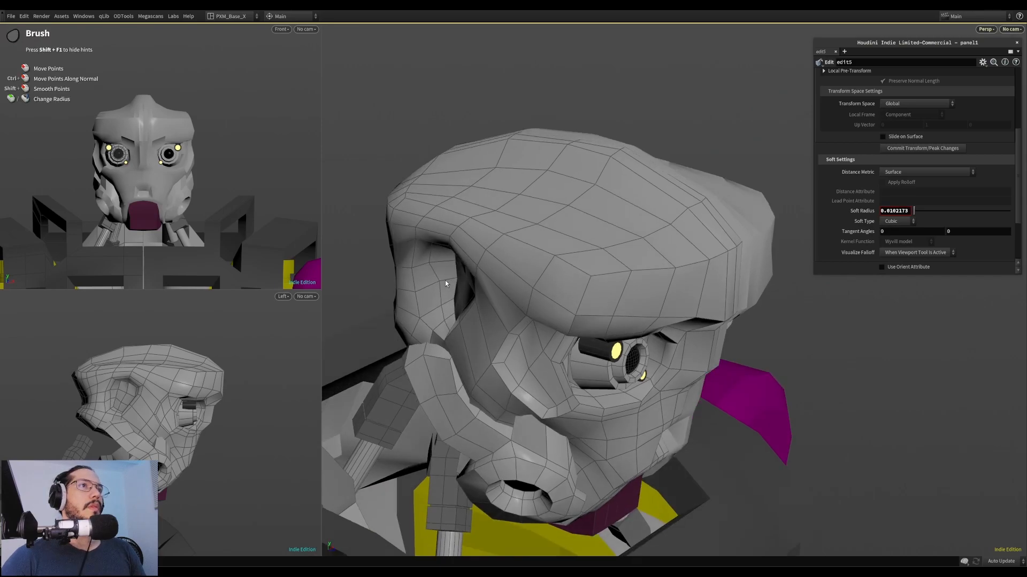
# Set the brush's soft radius to 0.00670355 and refine the points around the side recess's rim
pyautogui.moveTo(444, 265); pyautogui.dragTo(432, 247)
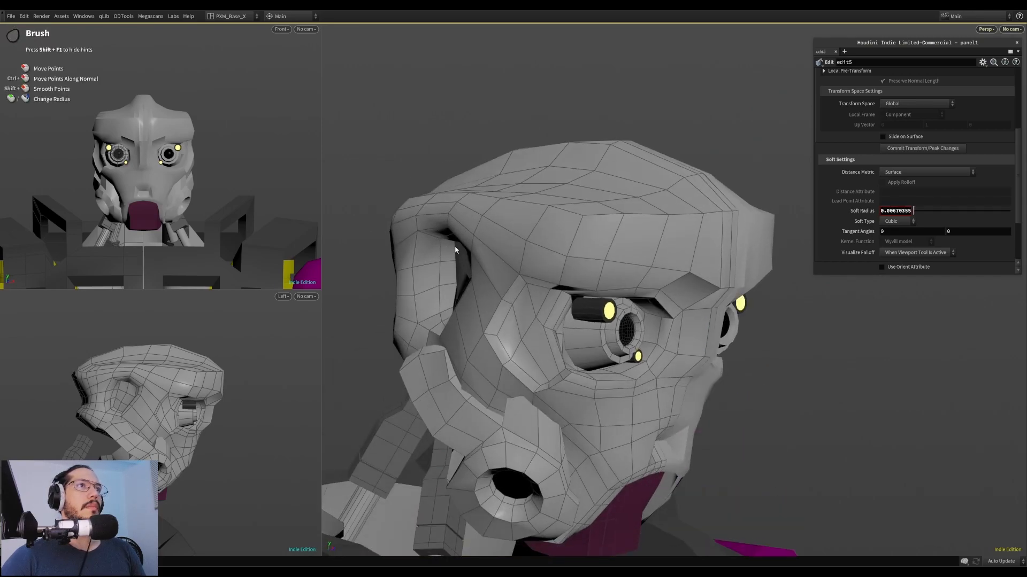
pyautogui.moveTo(441, 308)
pyautogui.keyDown('alt'); pyautogui.mouseDown()
pyautogui.moveTo(446, 321)
pyautogui.moveTo(481, 332)
pyautogui.moveTo(473, 275)
pyautogui.moveTo(452, 256)
pyautogui.moveTo(470, 238)
pyautogui.moveTo(499, 257)
pyautogui.moveTo(458, 230)
pyautogui.moveTo(505, 235)
pyautogui.mouseUp(); pyautogui.keyUp('alt')
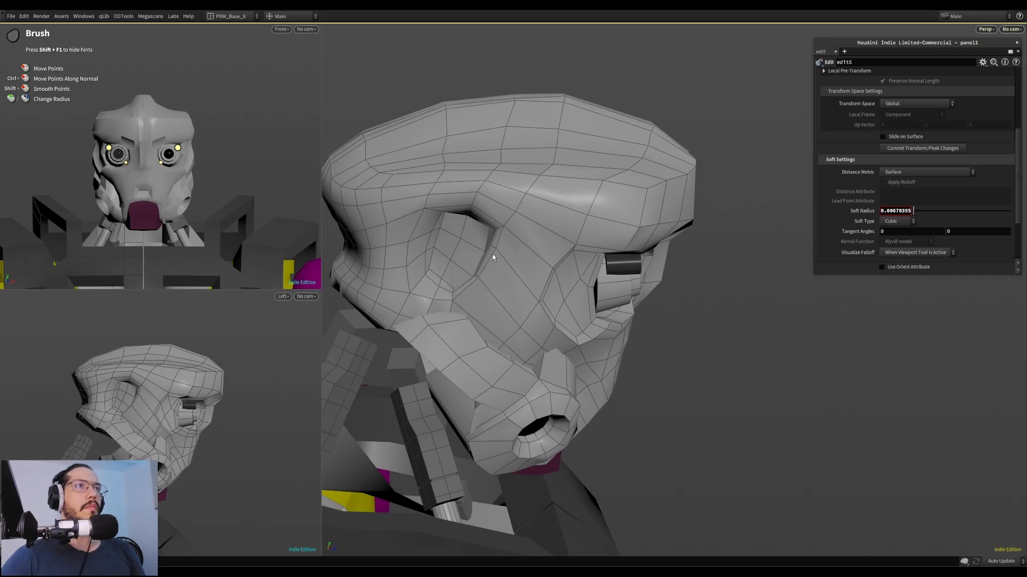
pyautogui.keyDown('alt'); pyautogui.moveTo(506, 235); pyautogui.dragTo(426, 208); pyautogui.keyUp('alt')
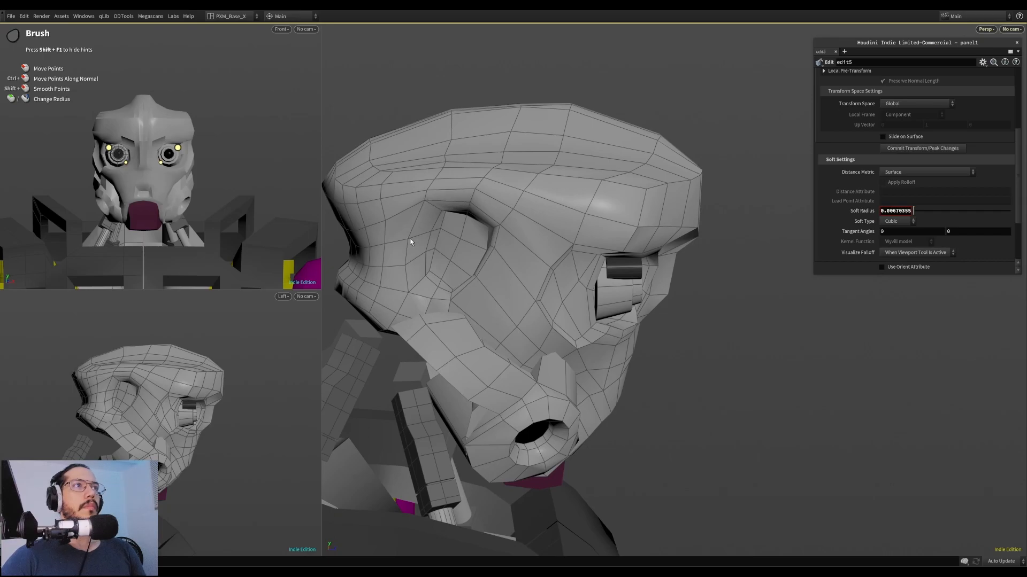
pyautogui.moveTo(436, 213)
pyautogui.keyDown('alt'); pyautogui.mouseDown()
pyautogui.moveTo(577, 210)
pyautogui.moveTo(599, 258)
pyautogui.moveTo(467, 230)
pyautogui.moveTo(546, 194)
pyautogui.moveTo(655, 246)
pyautogui.moveTo(480, 252)
pyautogui.moveTo(481, 211)
pyautogui.moveTo(459, 197)
pyautogui.moveTo(452, 211)
pyautogui.mouseUp(); pyautogui.keyUp('alt')
pyautogui.hotkey('shift', 'w')
pyautogui.hotkey('shift', 'w')
pyautogui.keyDown('alt'); pyautogui.moveTo(451, 211); pyautogui.dragTo(476, 207, button='right'); pyautogui.keyUp('alt')
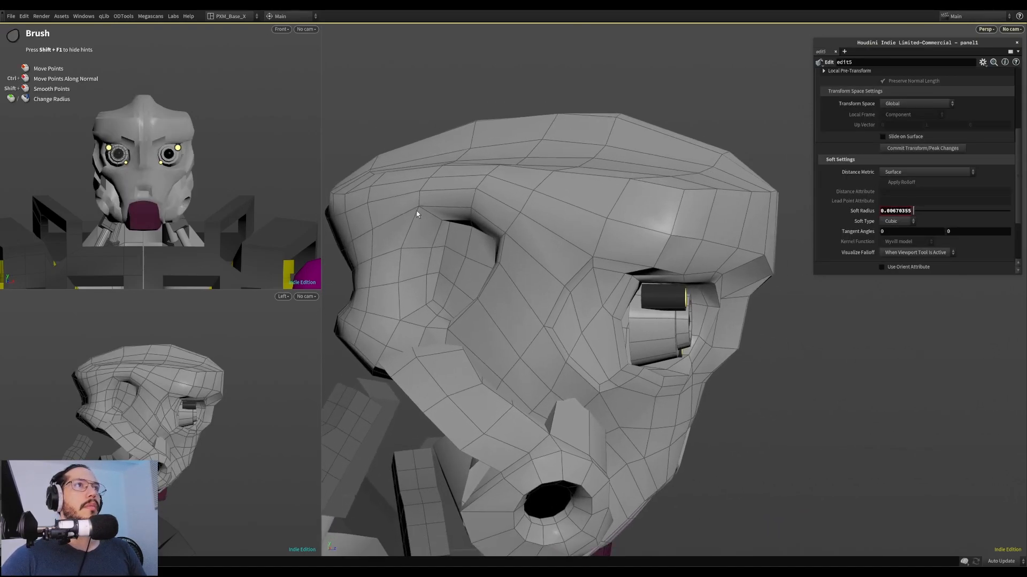
pyautogui.keyDown('alt'); pyautogui.moveTo(417, 251); pyautogui.dragTo(396, 323); pyautogui.keyUp('alt')
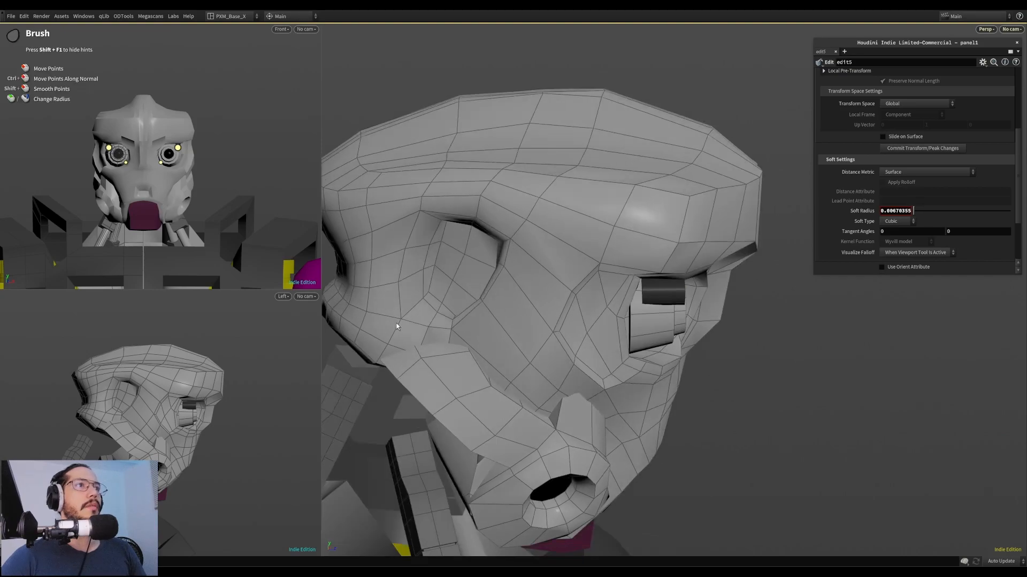
pyautogui.keyDown('alt'); pyautogui.moveTo(397, 280); pyautogui.dragTo(417, 251); pyautogui.keyUp('alt')
pyautogui.moveTo(425, 216)
pyautogui.keyDown('alt'); pyautogui.mouseDown()
pyautogui.moveTo(554, 248)
pyautogui.moveTo(508, 323)
pyautogui.moveTo(529, 339)
pyautogui.moveTo(506, 355)
pyautogui.moveTo(665, 188)
pyautogui.moveTo(564, 228)
pyautogui.moveTo(658, 240)
pyautogui.moveTo(557, 227)
pyautogui.moveTo(609, 277)
pyautogui.moveTo(659, 300)
pyautogui.moveTo(607, 273)
pyautogui.moveTo(617, 264)
pyautogui.moveTo(582, 355)
pyautogui.mouseUp(); pyautogui.keyUp('alt')
# Select the partial edge loop running from the side recess up over the crown and reposition it with Slide
pyautogui.press('s')
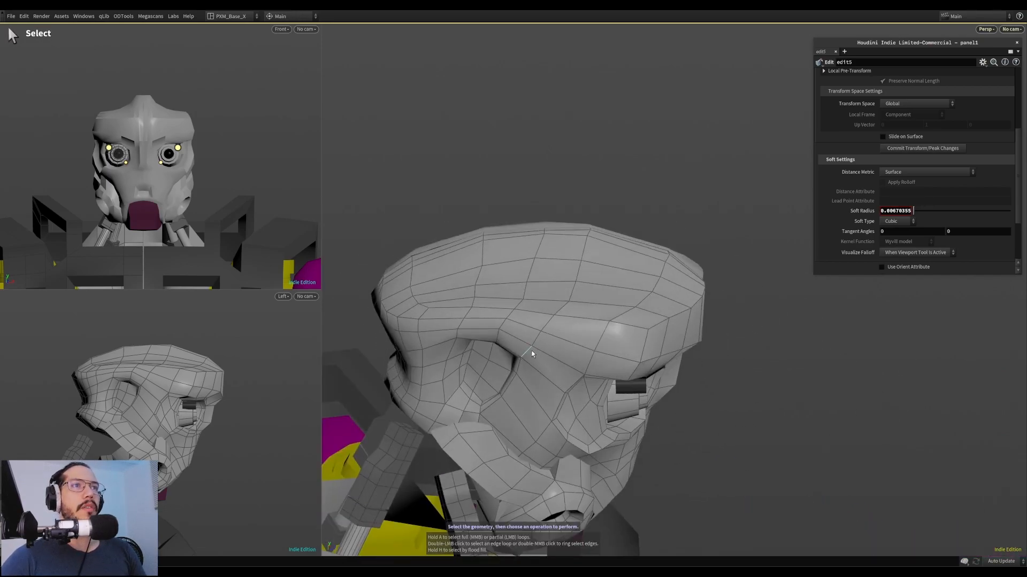
pyautogui.click(533, 352)
pyautogui.keyDown('alt'); pyautogui.moveTo(569, 262); pyautogui.dragTo(596, 321); pyautogui.keyUp('alt')
pyautogui.press('a')
pyautogui.click(621, 208)
pyautogui.hotkey('shift', 's')
pyautogui.moveTo(647, 243); pyautogui.dragTo(597, 212)
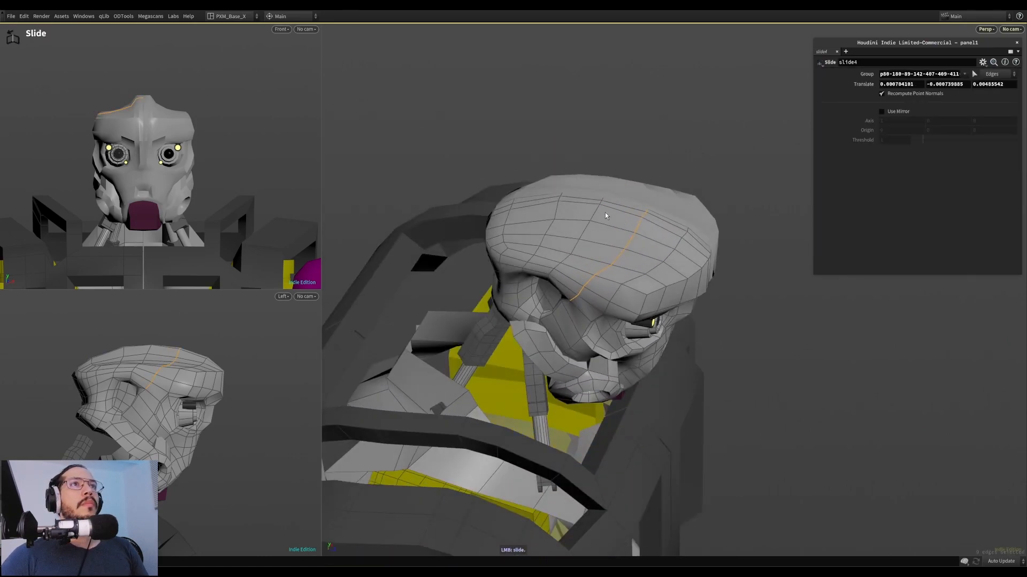
# Set the brush's soft radius to 0.0143697 and reshape the upper surface of the head's crown with the Edit brush
pyautogui.press('b')
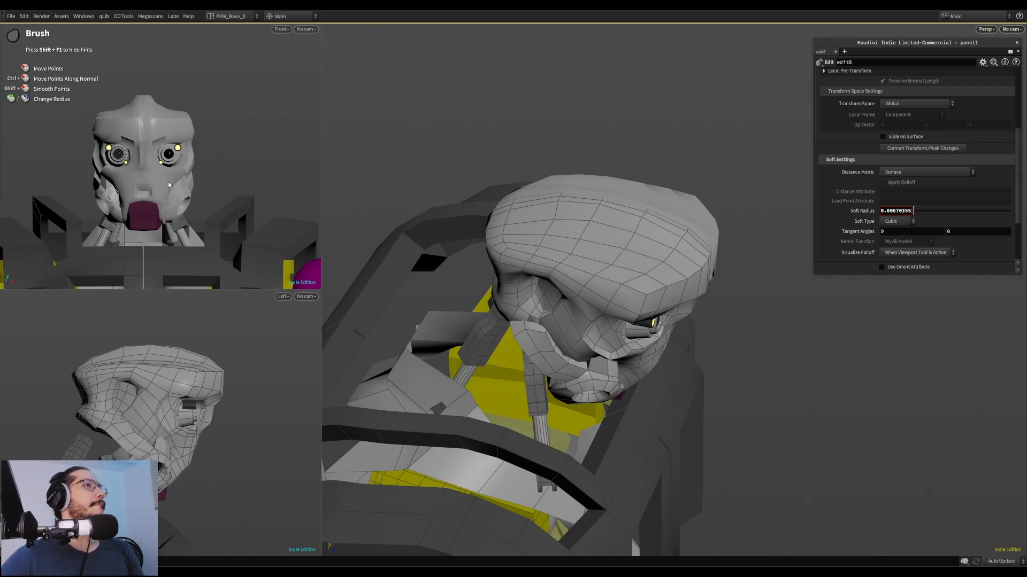
pyautogui.moveTo(562, 275)
pyautogui.keyDown('alt'); pyautogui.mouseDown()
pyautogui.moveTo(479, 233)
pyautogui.moveTo(548, 281)
pyautogui.mouseUp(); pyautogui.keyUp('alt')
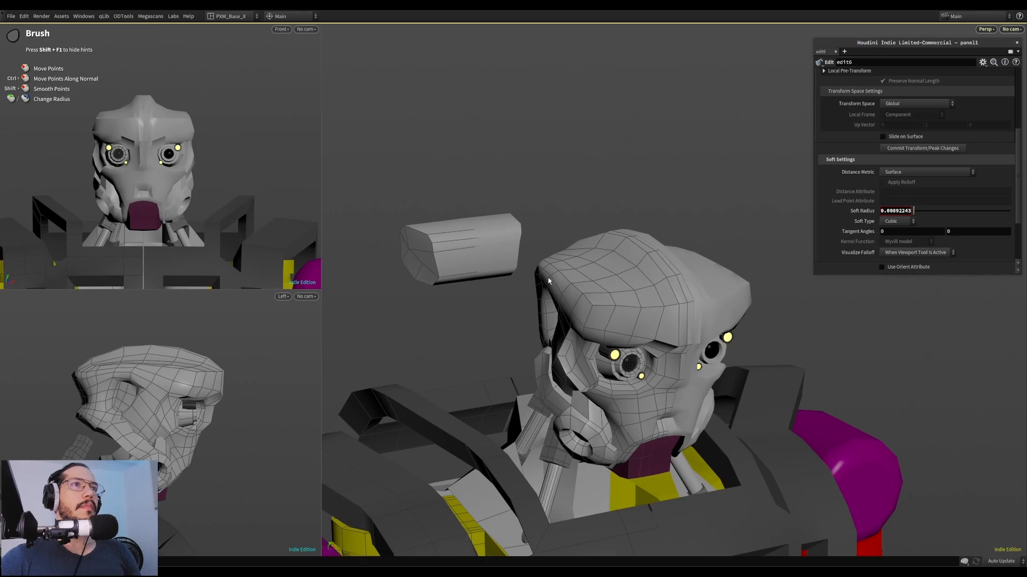
pyautogui.keyDown('alt'); pyautogui.moveTo(556, 274); pyautogui.dragTo(541, 265); pyautogui.keyUp('alt')
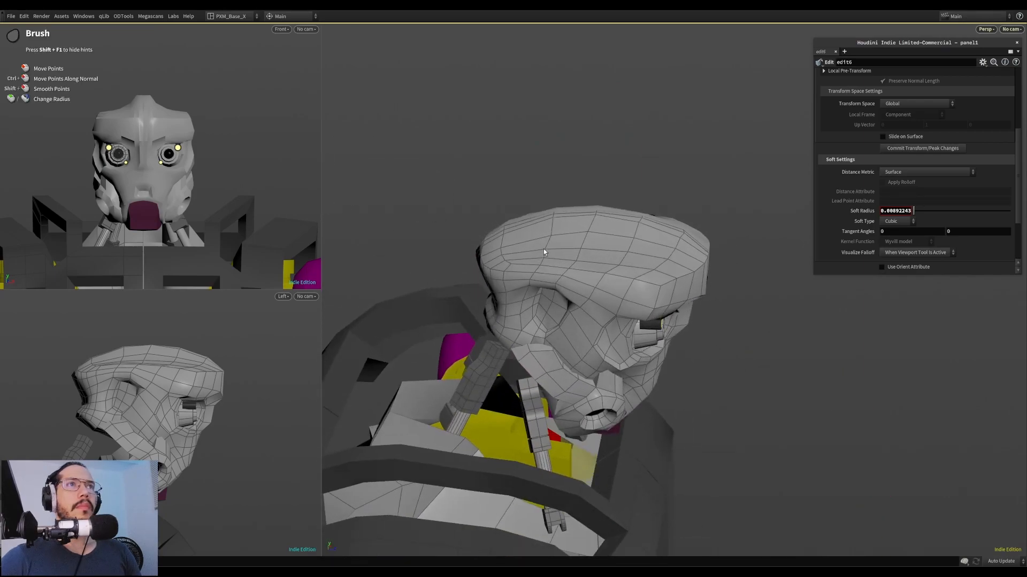
pyautogui.moveTo(554, 234)
pyautogui.keyDown('alt'); pyautogui.mouseDown()
pyautogui.moveTo(633, 230)
pyautogui.moveTo(529, 231)
pyautogui.moveTo(508, 241)
pyautogui.moveTo(499, 220)
pyautogui.moveTo(511, 250)
pyautogui.moveTo(387, 261)
pyautogui.moveTo(540, 284)
pyautogui.moveTo(559, 238)
pyautogui.moveTo(367, 257)
pyautogui.moveTo(417, 230)
pyautogui.moveTo(490, 217)
pyautogui.moveTo(726, 235)
pyautogui.moveTo(688, 194)
pyautogui.moveTo(620, 238)
pyautogui.moveTo(566, 213)
pyautogui.moveTo(514, 224)
pyautogui.mouseUp(); pyautogui.keyUp('alt')
pyautogui.moveTo(608, 191); pyautogui.dragTo(547, 241)
pyautogui.moveTo(589, 275); pyautogui.dragTo(576, 245)
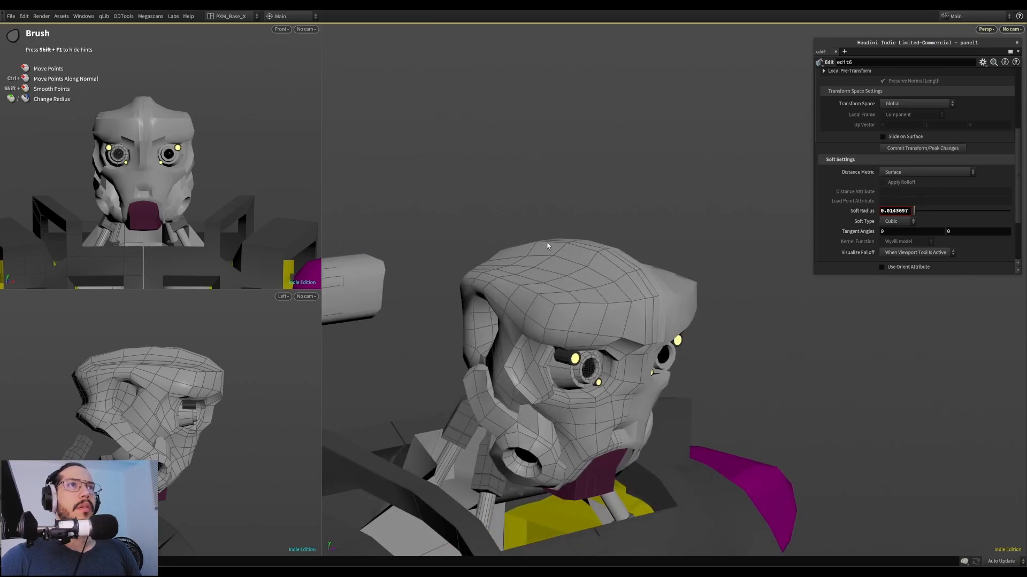
# Set the brush's soft radius to 0.0055671 and refine the centre of the forehead and the brow from the front
pyautogui.press('Escape')
pyautogui.moveTo(556, 250)
pyautogui.mouseDown()
pyautogui.moveTo(499, 235)
pyautogui.moveTo(561, 301)
pyautogui.moveTo(637, 232)
pyautogui.moveTo(557, 231)
pyautogui.moveTo(438, 284)
pyautogui.moveTo(465, 273)
pyautogui.moveTo(509, 287)
pyautogui.moveTo(480, 211)
pyautogui.mouseUp()
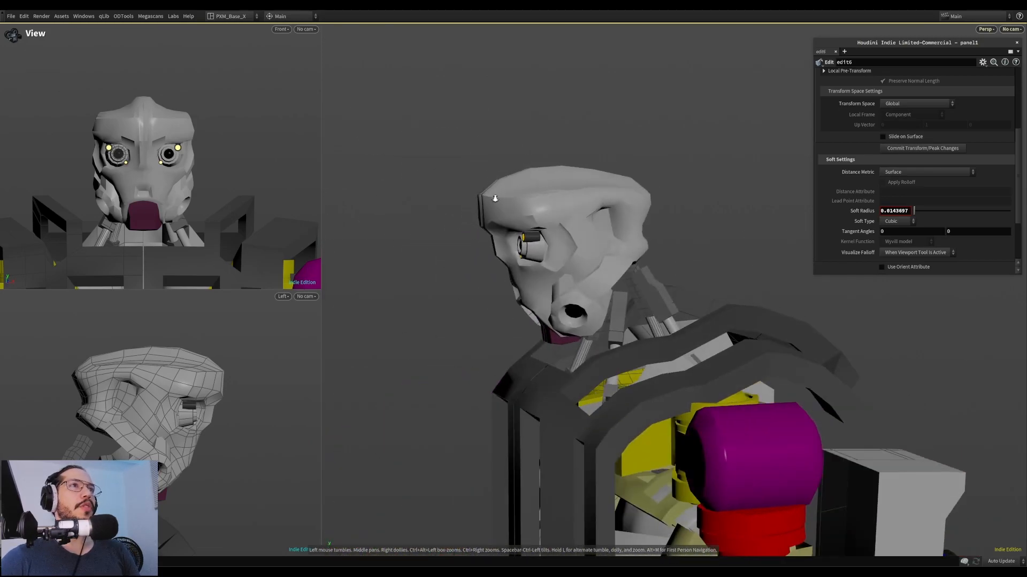
pyautogui.moveTo(480, 210); pyautogui.dragTo(596, 165, button='right')
pyautogui.moveTo(596, 165); pyautogui.dragTo(650, 168)
pyautogui.moveTo(389, 170); pyautogui.dragTo(499, 155, button='middle')
pyautogui.press('Return')
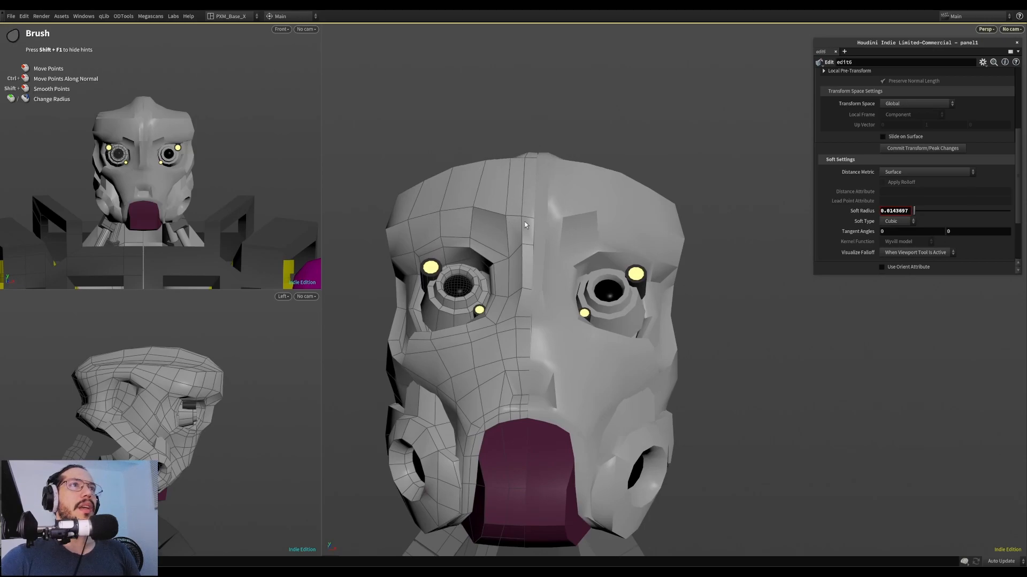
pyautogui.keyDown('alt'); pyautogui.moveTo(511, 224); pyautogui.dragTo(514, 260); pyautogui.keyUp('alt')
pyautogui.moveTo(534, 212)
pyautogui.mouseDown()
pyautogui.moveTo(556, 277)
pyautogui.moveTo(530, 243)
pyautogui.moveTo(662, 266)
pyautogui.moveTo(484, 258)
pyautogui.moveTo(553, 276)
pyautogui.mouseUp()
pyautogui.moveTo(484, 245)
pyautogui.keyDown('alt'); pyautogui.mouseDown()
pyautogui.moveTo(511, 262)
pyautogui.moveTo(377, 190)
pyautogui.mouseUp(); pyautogui.keyUp('alt')
pyautogui.moveTo(428, 264)
pyautogui.keyDown('alt'); pyautogui.mouseDown()
pyautogui.moveTo(443, 281)
pyautogui.moveTo(402, 301)
pyautogui.moveTo(439, 294)
pyautogui.moveTo(422, 269)
pyautogui.moveTo(378, 291)
pyautogui.moveTo(373, 280)
pyautogui.moveTo(432, 274)
pyautogui.mouseUp(); pyautogui.keyUp('alt')
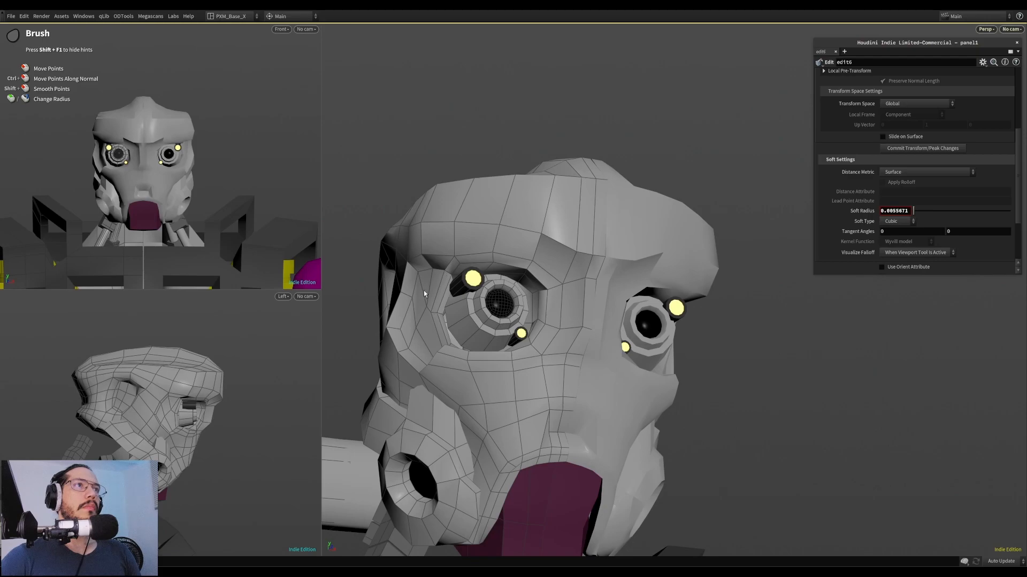
# Leave the head's geometry and select the front neck piston, piston_02, for transforming
pyautogui.keyDown('alt'); pyautogui.moveTo(428, 307); pyautogui.dragTo(295, 376, button='right'); pyautogui.keyUp('alt')
pyautogui.keyDown('alt'); pyautogui.moveTo(296, 376); pyautogui.dragTo(251, 369); pyautogui.keyUp('alt')
pyautogui.keyDown('alt'); pyautogui.moveTo(385, 289); pyautogui.dragTo(343, 321, button='right'); pyautogui.keyUp('alt')
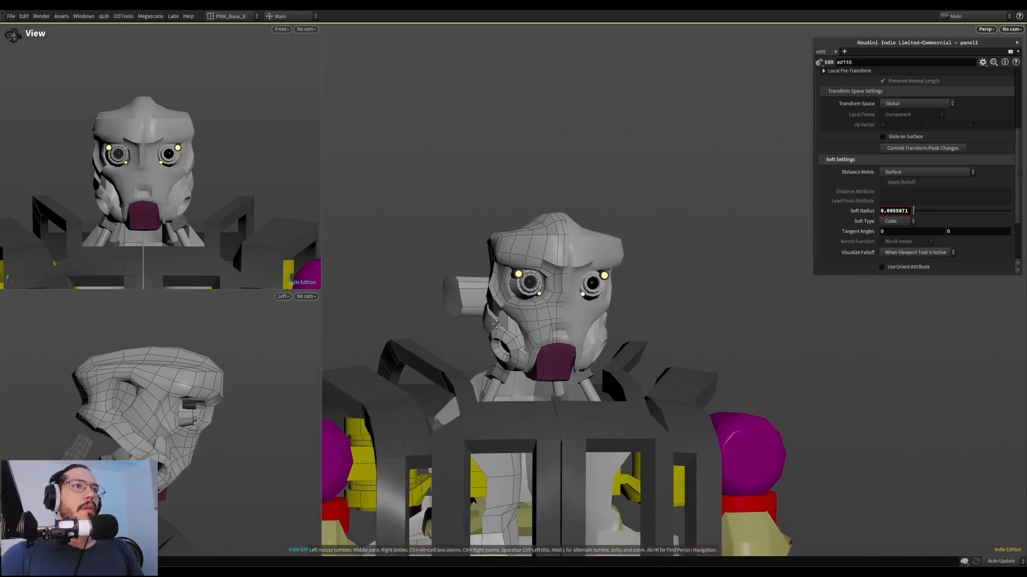
pyautogui.keyDown('alt'); pyautogui.moveTo(385, 300); pyautogui.dragTo(555, 335); pyautogui.keyUp('alt')
pyautogui.press('u')
pyautogui.keyDown('alt'); pyautogui.moveTo(415, 308); pyautogui.dragTo(524, 235, button='right'); pyautogui.keyUp('alt')
pyautogui.press('s')
pyautogui.click(459, 342)
pyautogui.press('e')
pyautogui.moveTo(454, 354); pyautogui.dragTo(473, 356)
pyautogui.keyDown('alt'); pyautogui.moveTo(474, 356); pyautogui.dragTo(417, 334); pyautogui.keyUp('alt')
pyautogui.keyDown('alt'); pyautogui.moveTo(503, 366); pyautogui.dragTo(531, 402); pyautogui.keyUp('alt')
pyautogui.press('t')
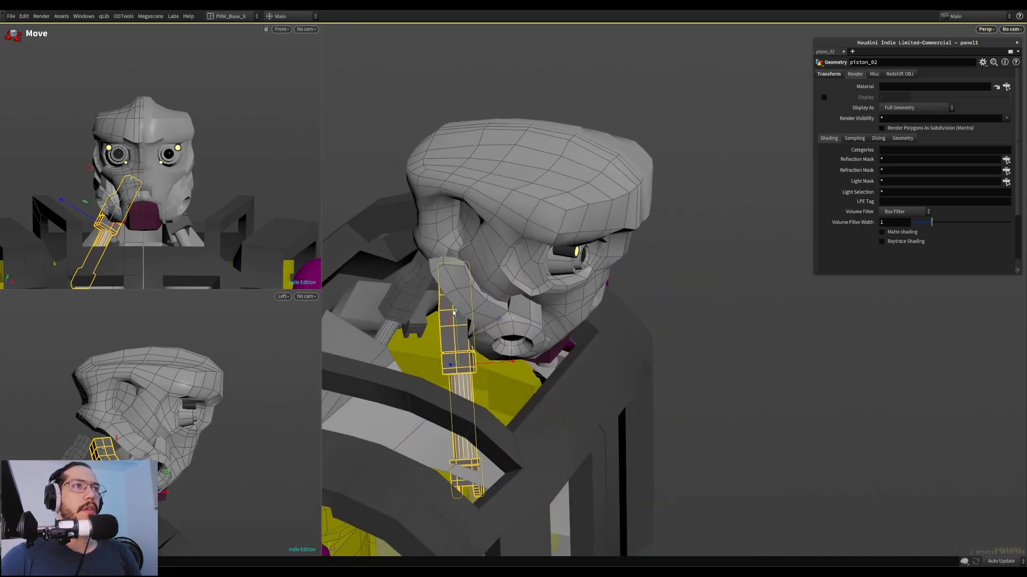
# Reposition piston_02 beside the jaw, aligning its upper housing with the side of the head
pyautogui.keyDown('alt'); pyautogui.moveTo(503, 359); pyautogui.dragTo(431, 298); pyautogui.keyUp('alt')
pyautogui.keyDown('alt'); pyautogui.moveTo(431, 297); pyautogui.dragTo(440, 369, button='right'); pyautogui.keyUp('alt')
pyautogui.keyDown('alt'); pyautogui.moveTo(500, 351); pyautogui.dragTo(517, 344); pyautogui.keyUp('alt')
pyautogui.keyDown('alt'); pyautogui.moveTo(518, 344); pyautogui.dragTo(582, 304, button='right'); pyautogui.keyUp('alt')
pyautogui.keyDown('alt'); pyautogui.moveTo(582, 305); pyautogui.dragTo(730, 381); pyautogui.keyUp('alt')
pyautogui.keyDown('alt'); pyautogui.moveTo(518, 347); pyautogui.dragTo(575, 355, button='middle'); pyautogui.keyUp('alt')
pyautogui.keyDown('alt'); pyautogui.moveTo(576, 355); pyautogui.dragTo(581, 349, button='right'); pyautogui.keyUp('alt')
pyautogui.moveTo(586, 373); pyautogui.dragTo(592, 371)
pyautogui.keyDown('alt'); pyautogui.moveTo(593, 371); pyautogui.dragTo(491, 330); pyautogui.keyUp('alt')
pyautogui.keyDown('alt'); pyautogui.moveTo(491, 330); pyautogui.dragTo(636, 358, button='middle'); pyautogui.keyUp('alt')
pyautogui.keyDown('alt'); pyautogui.moveTo(636, 358); pyautogui.dragTo(738, 396); pyautogui.keyUp('alt')
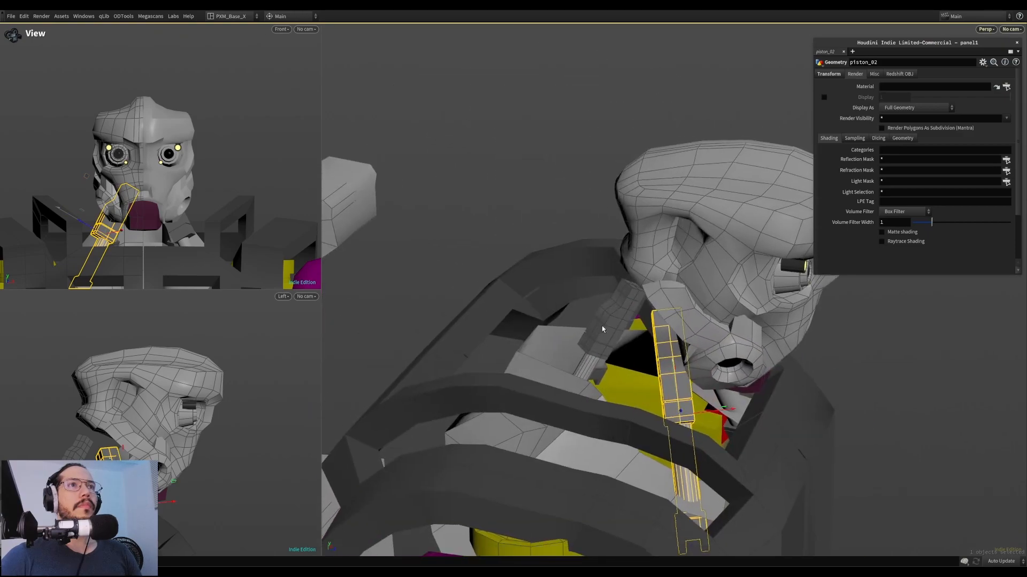
# Select the rear neck piston, piston_03, and adjust its placement behind the jaw
pyautogui.press('s')
pyautogui.click(603, 343)
pyautogui.press('e')
pyautogui.keyDown('alt'); pyautogui.moveTo(603, 344); pyautogui.dragTo(725, 342); pyautogui.keyUp('alt')
pyautogui.moveTo(637, 359)
pyautogui.keyDown('alt'); pyautogui.mouseDown()
pyautogui.moveTo(640, 340)
pyautogui.moveTo(548, 374)
pyautogui.moveTo(537, 321)
pyautogui.moveTo(580, 350)
pyautogui.moveTo(633, 342)
pyautogui.mouseUp(); pyautogui.keyUp('alt')
pyautogui.keyDown('alt'); pyautogui.moveTo(633, 342); pyautogui.dragTo(568, 337, button='right'); pyautogui.keyUp('alt')
pyautogui.keyDown('alt'); pyautogui.moveTo(568, 337); pyautogui.dragTo(414, 323); pyautogui.keyUp('alt')
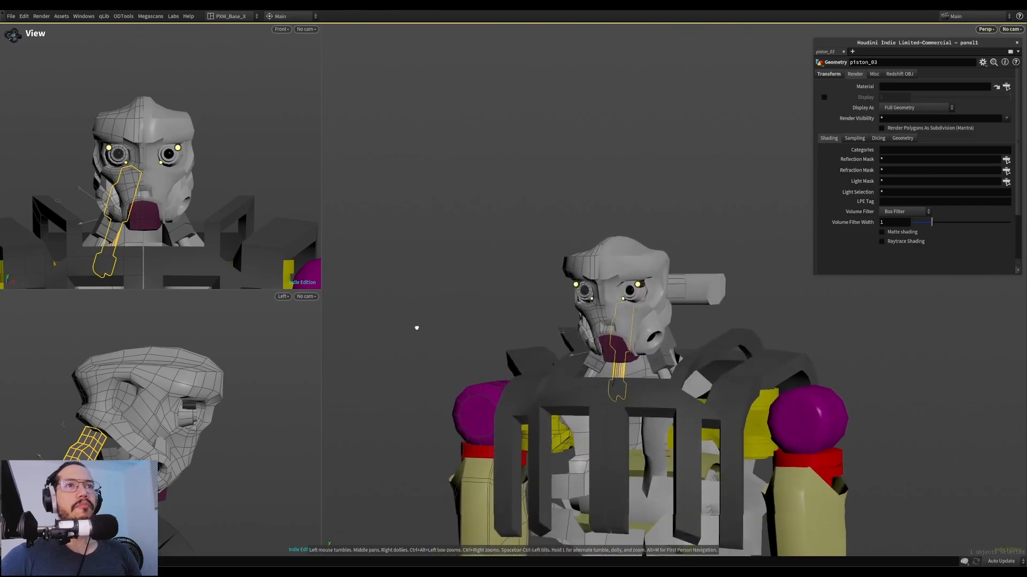
pyautogui.keyDown('alt'); pyautogui.moveTo(754, 347); pyautogui.dragTo(646, 232, button='middle'); pyautogui.keyUp('alt')
pyautogui.keyDown('alt'); pyautogui.moveTo(559, 200); pyautogui.dragTo(644, 225, button='right'); pyautogui.keyUp('alt')
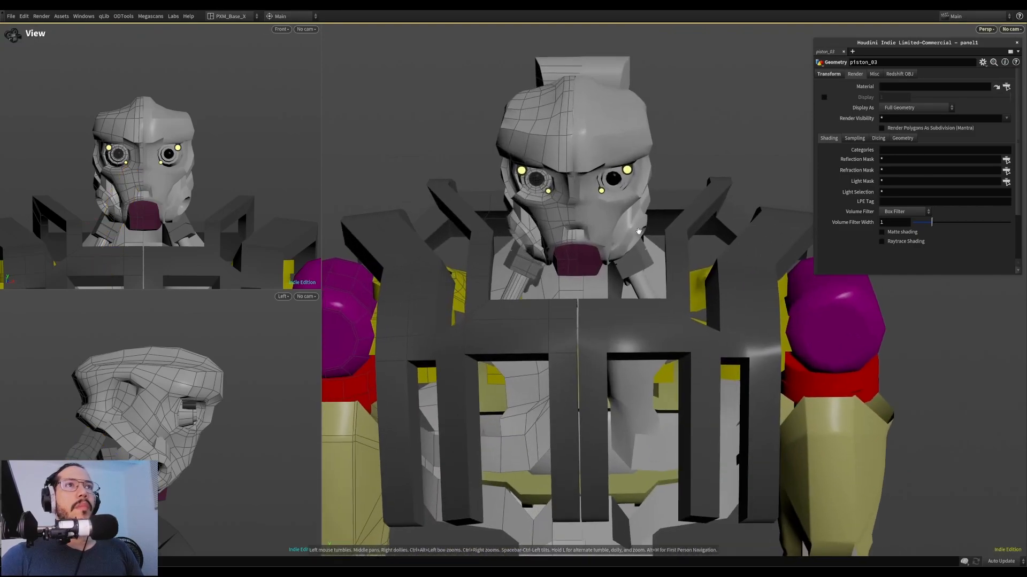
pyautogui.keyDown('alt'); pyautogui.moveTo(644, 225); pyautogui.dragTo(727, 262); pyautogui.keyUp('alt')
pyautogui.keyDown('alt'); pyautogui.moveTo(649, 324); pyautogui.dragTo(575, 347, button='right'); pyautogui.keyUp('alt')
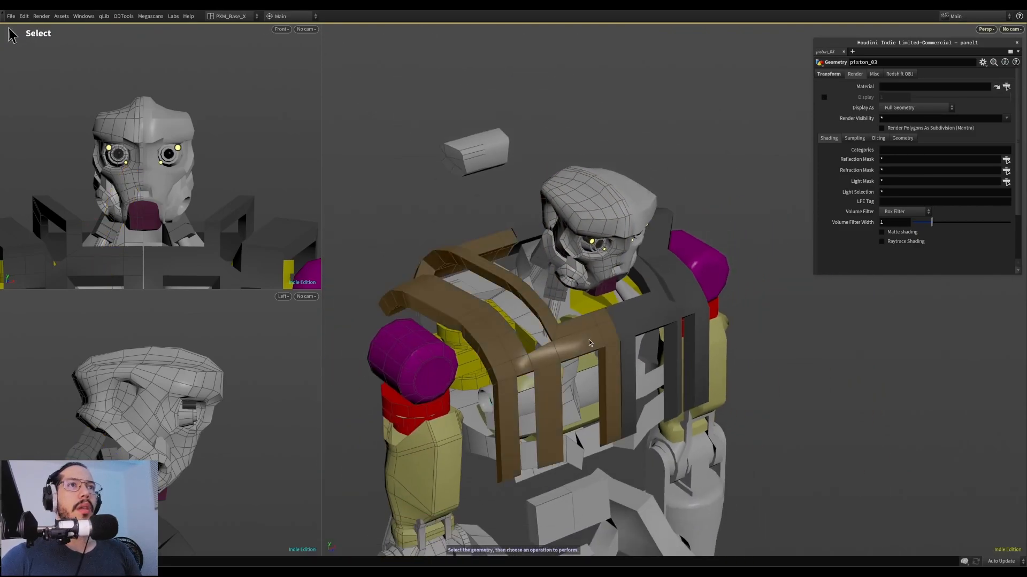
# Select the chest frame object, show the network editor and rename the object to frame_chest
pyautogui.click(573, 363)
pyautogui.keyDown('alt'); pyautogui.moveTo(573, 417); pyautogui.dragTo(573, 355, button='middle'); pyautogui.keyUp('alt')
pyautogui.keyDown('alt'); pyautogui.moveTo(573, 355); pyautogui.dragTo(714, 328); pyautogui.keyUp('alt')
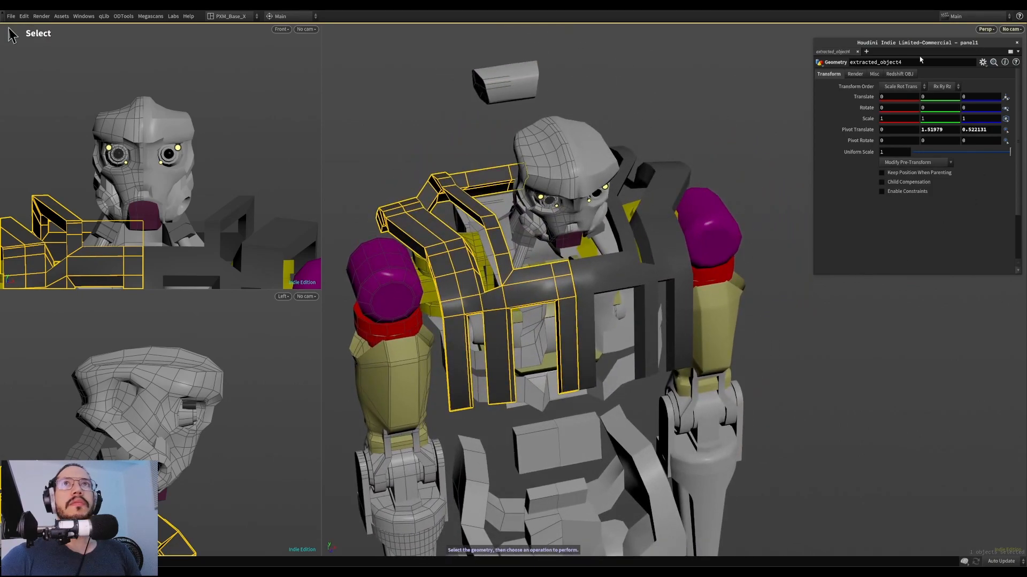
pyautogui.moveTo(929, 53); pyautogui.dragTo(867, 49)
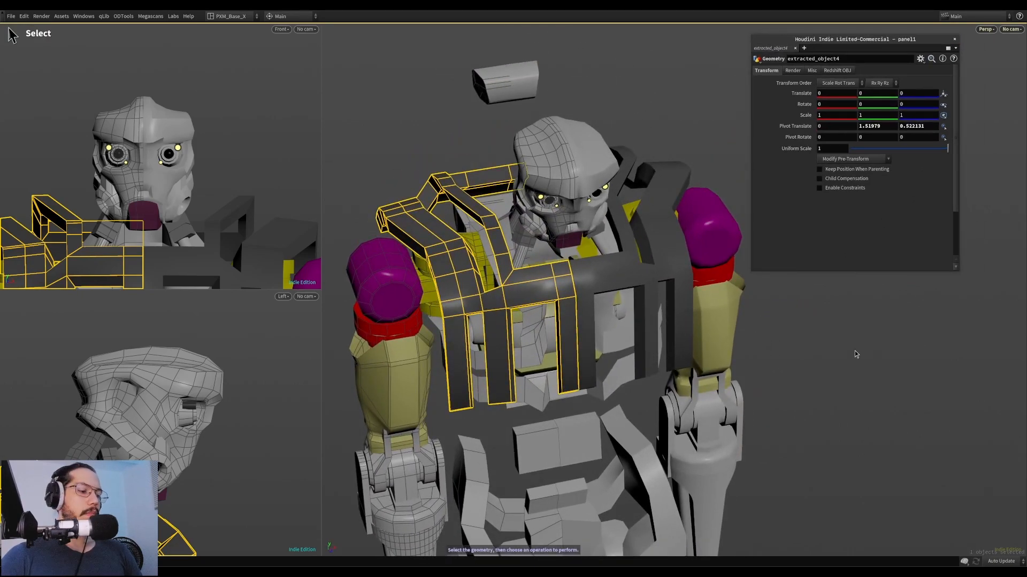
pyautogui.hotkey('ctrl', 'b')
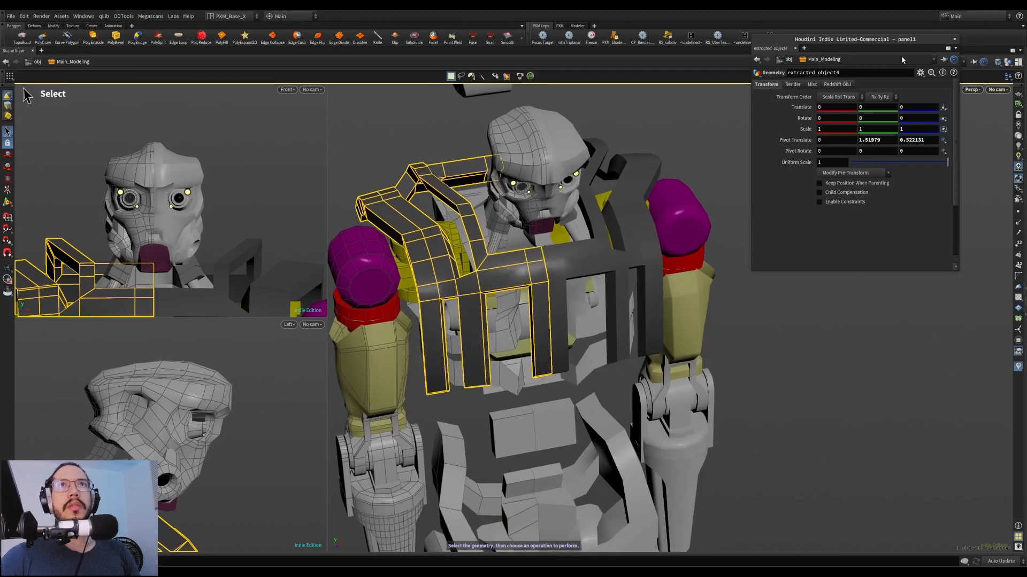
pyautogui.moveTo(854, 40); pyautogui.dragTo(266, 29)
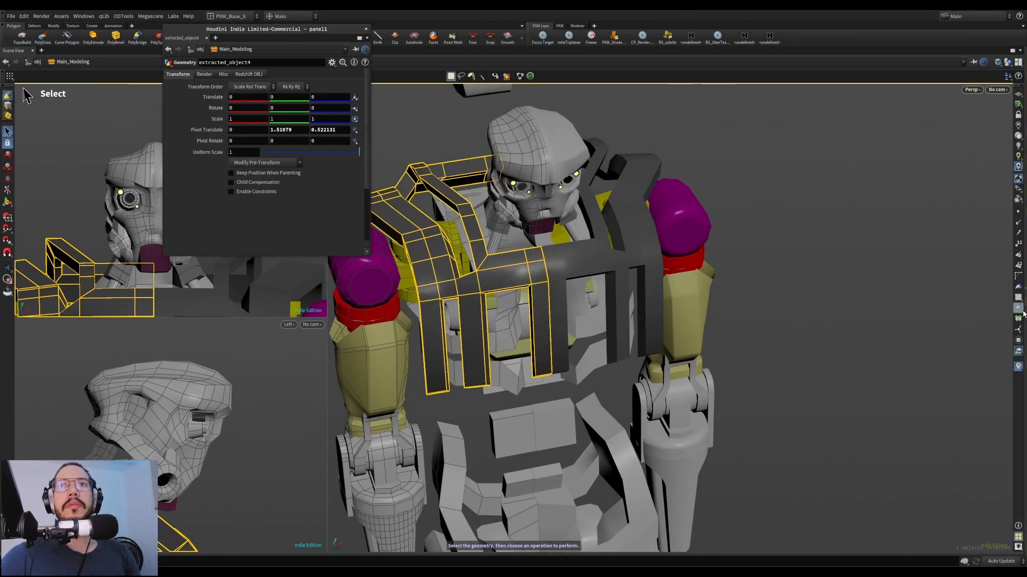
pyautogui.hotkey('ctrl', 'b')
pyautogui.moveTo(408, 358); pyautogui.dragTo(428, 262)
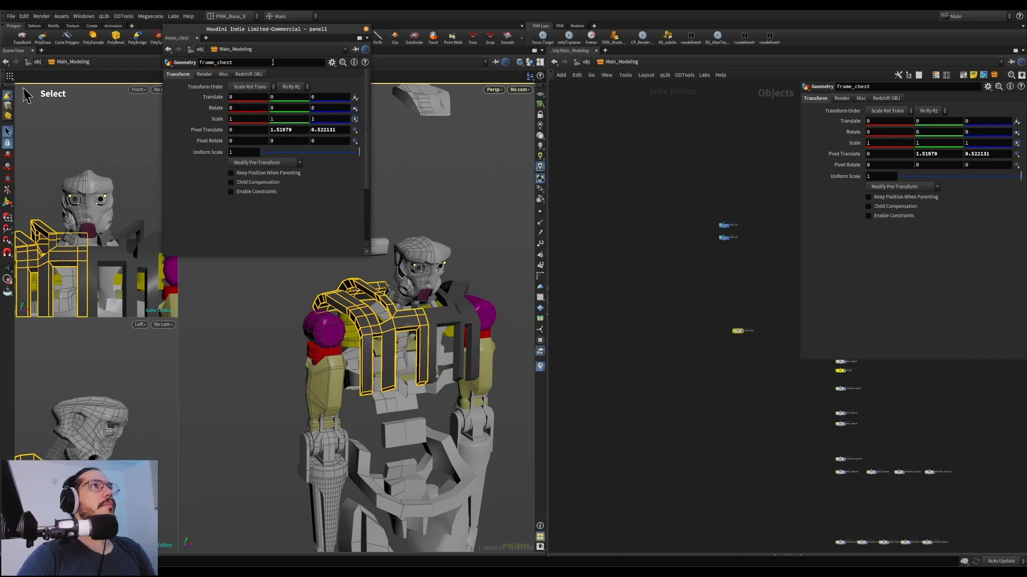
# Turn off the display of the frame_chest object in the network to uncover the neck pistons
pyautogui.moveTo(802, 384); pyautogui.dragTo(687, 378, button='middle')
pyautogui.click(688, 378)
pyautogui.click(628, 326)
pyautogui.scroll(4, 619, 360)
pyautogui.keyDown('alt'); pyautogui.moveTo(401, 355); pyautogui.dragTo(419, 315); pyautogui.keyUp('alt')
pyautogui.scroll(4, 354, 340)
pyautogui.hotkey('space', '5')
pyautogui.press('2')
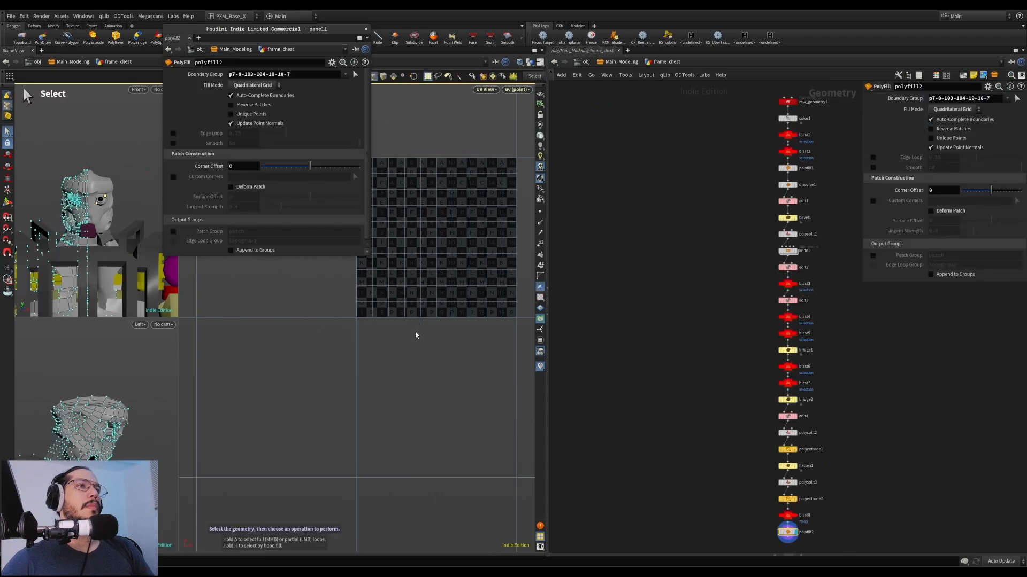
pyautogui.moveTo(433, 328); pyautogui.dragTo(424, 362, button='middle')
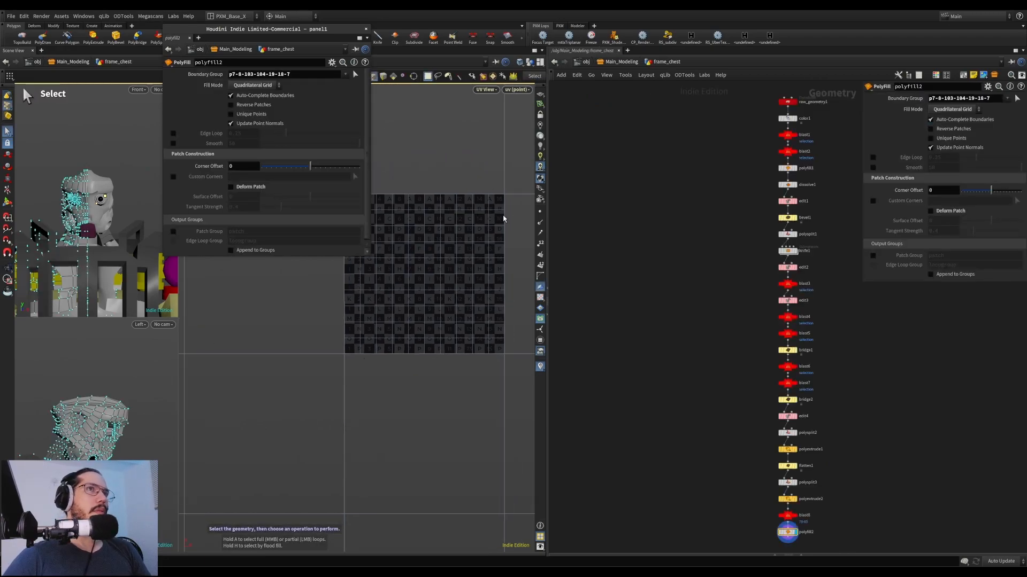
pyautogui.press('1')
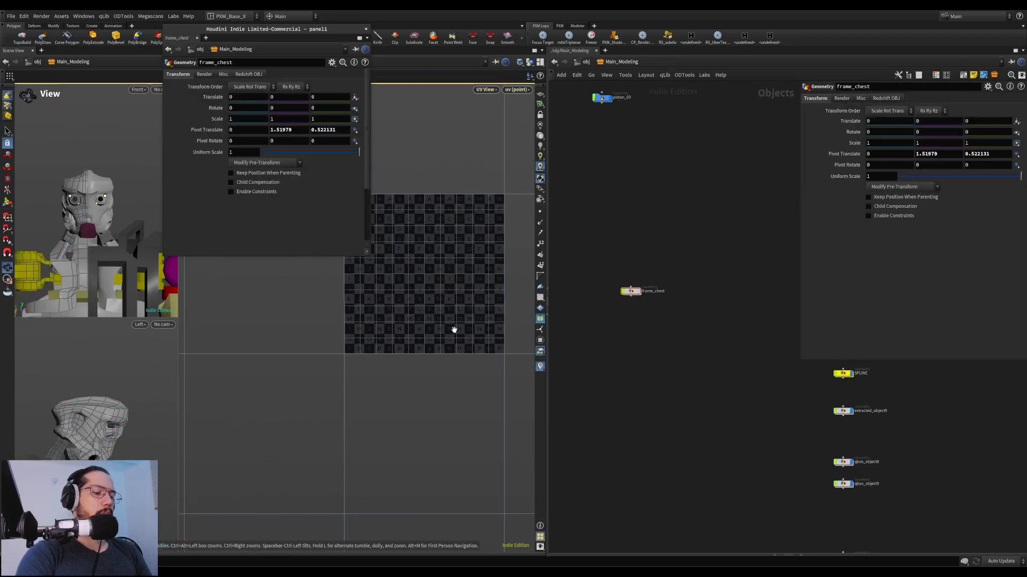
pyautogui.hotkey('space', '1')
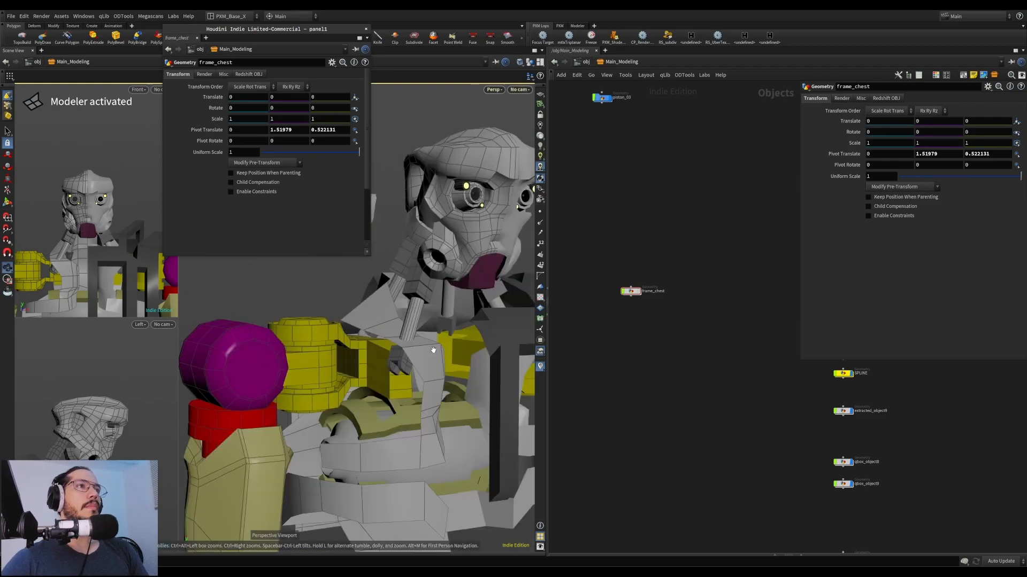
# Select piston_02 between the jaw and the shoulder and adjust its tilt with the Rotate tool
pyautogui.keyDown('alt'); pyautogui.moveTo(448, 268); pyautogui.dragTo(424, 319); pyautogui.keyUp('alt')
pyautogui.keyDown('alt'); pyautogui.moveTo(424, 318); pyautogui.dragTo(378, 292, button='right'); pyautogui.keyUp('alt')
pyautogui.keyDown('alt'); pyautogui.moveTo(378, 292); pyautogui.dragTo(342, 366); pyautogui.keyUp('alt')
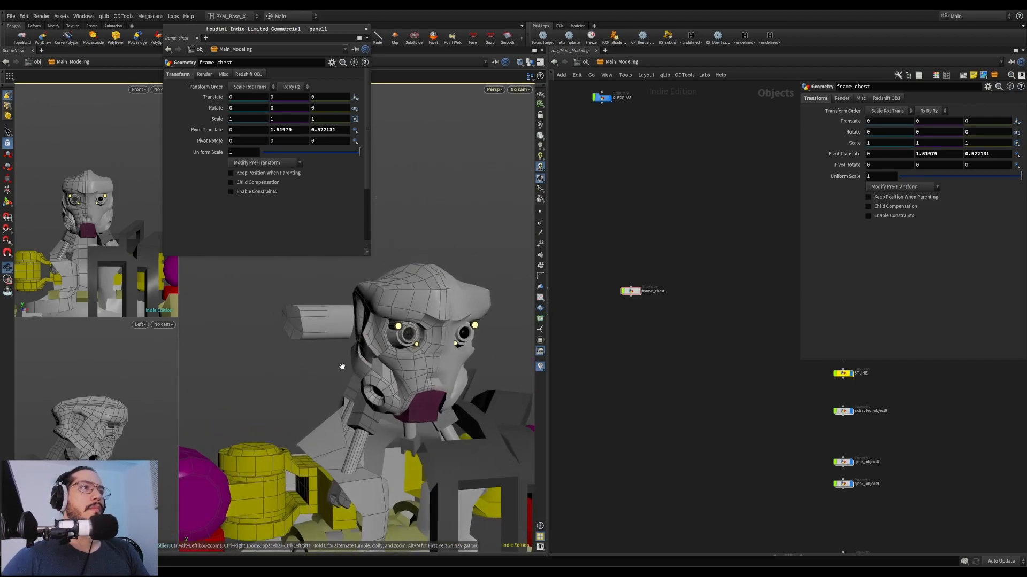
pyautogui.click(368, 431)
pyautogui.keyDown('alt'); pyautogui.moveTo(368, 431); pyautogui.dragTo(369, 343, button='middle'); pyautogui.keyUp('alt')
pyautogui.keyDown('alt'); pyautogui.moveTo(369, 342); pyautogui.dragTo(417, 316, button='right'); pyautogui.keyUp('alt')
pyautogui.press('r')
pyautogui.keyDown('alt'); pyautogui.moveTo(417, 316); pyautogui.dragTo(407, 258); pyautogui.keyUp('alt')
pyautogui.keyDown('alt'); pyautogui.moveTo(407, 258); pyautogui.dragTo(405, 304, button='middle'); pyautogui.keyUp('alt')
pyautogui.keyDown('alt'); pyautogui.moveTo(62, 228); pyautogui.dragTo(110, 214, button='right'); pyautogui.keyUp('alt')
pyautogui.keyDown('alt'); pyautogui.moveTo(110, 214); pyautogui.dragTo(120, 217, button='middle'); pyautogui.keyUp('alt')
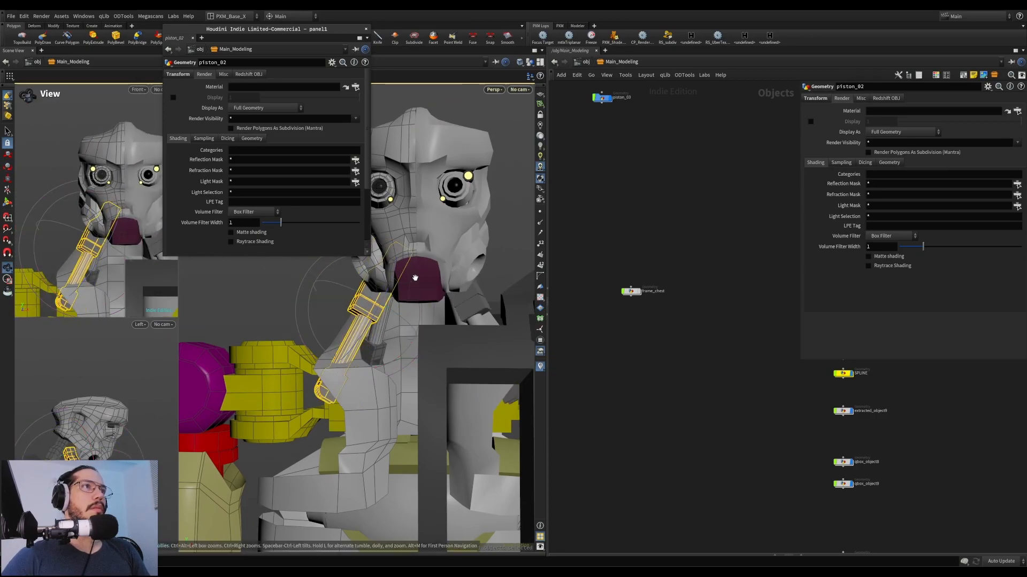
pyautogui.keyDown('alt'); pyautogui.moveTo(407, 277); pyautogui.dragTo(333, 275); pyautogui.keyUp('alt')
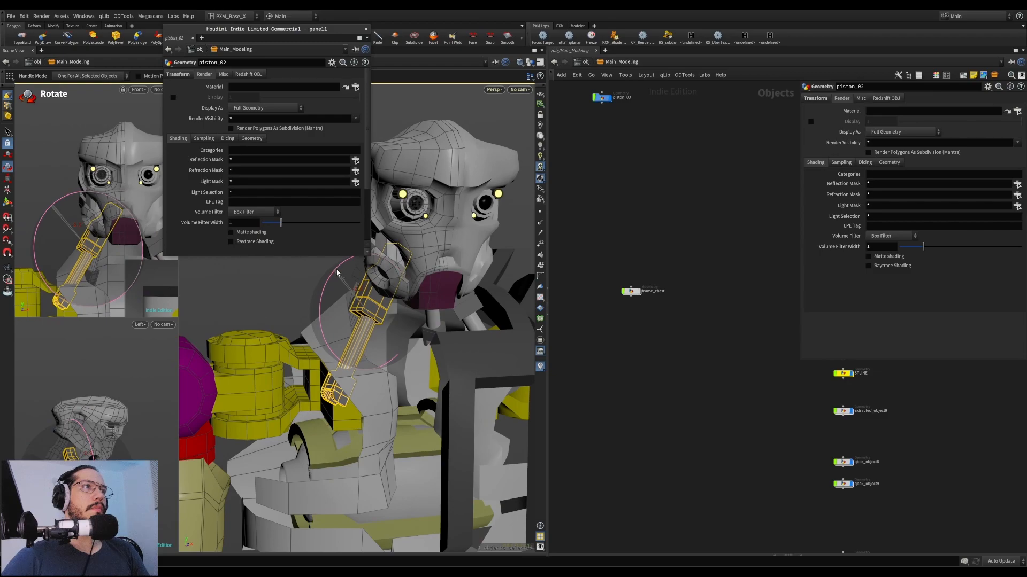
pyautogui.keyDown('alt'); pyautogui.moveTo(340, 271); pyautogui.dragTo(300, 254, button='middle'); pyautogui.keyUp('alt')
pyautogui.moveTo(370, 256); pyautogui.dragTo(363, 259)
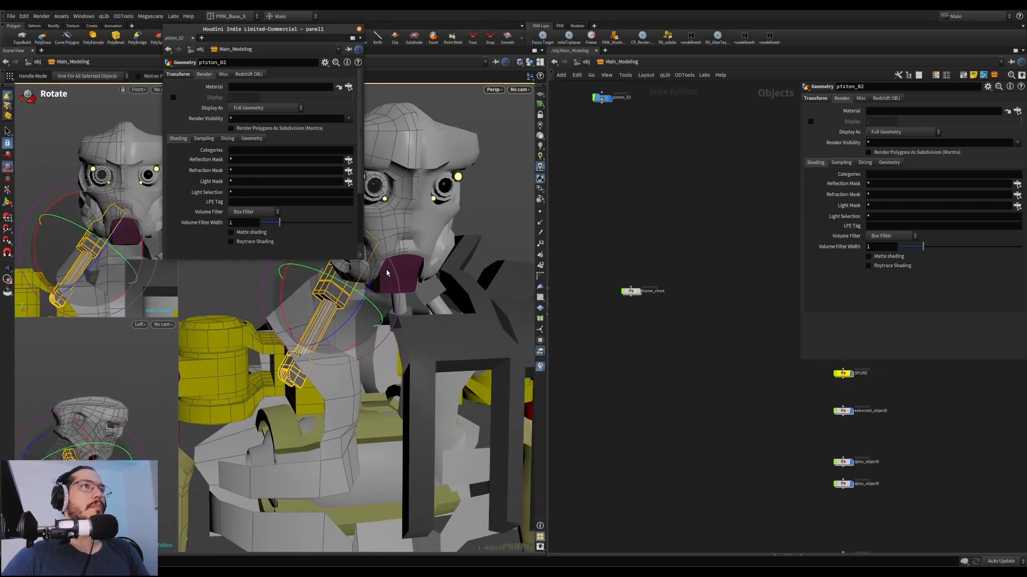
pyautogui.keyDown('alt'); pyautogui.moveTo(363, 268); pyautogui.dragTo(389, 300, button='middle'); pyautogui.keyUp('alt')
# Move the floating parameter window clear of the viewport and hide the network editor's own parameter pane
pyautogui.moveTo(326, 35); pyautogui.dragTo(950, 306)
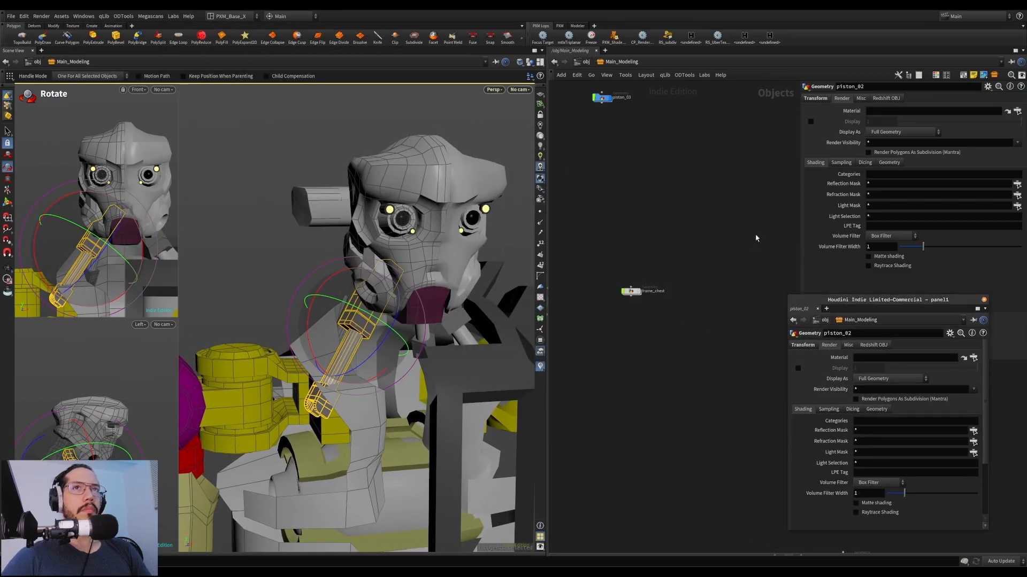
pyautogui.click(760, 221)
pyautogui.press('p')
pyautogui.moveTo(877, 299); pyautogui.dragTo(924, 124)
pyautogui.moveTo(756, 193); pyautogui.dragTo(716, 209, button='middle')
# Rotate and move piston_02 to run more steeply from beneath the jaw down to the upper torso
pyautogui.keyDown('alt'); pyautogui.moveTo(373, 310); pyautogui.dragTo(408, 275); pyautogui.keyUp('alt')
pyautogui.click(353, 301)
pyautogui.press('t')
pyautogui.press('r')
pyautogui.press('Escape')
pyautogui.press('t')
pyautogui.press('r')
pyautogui.press('t')
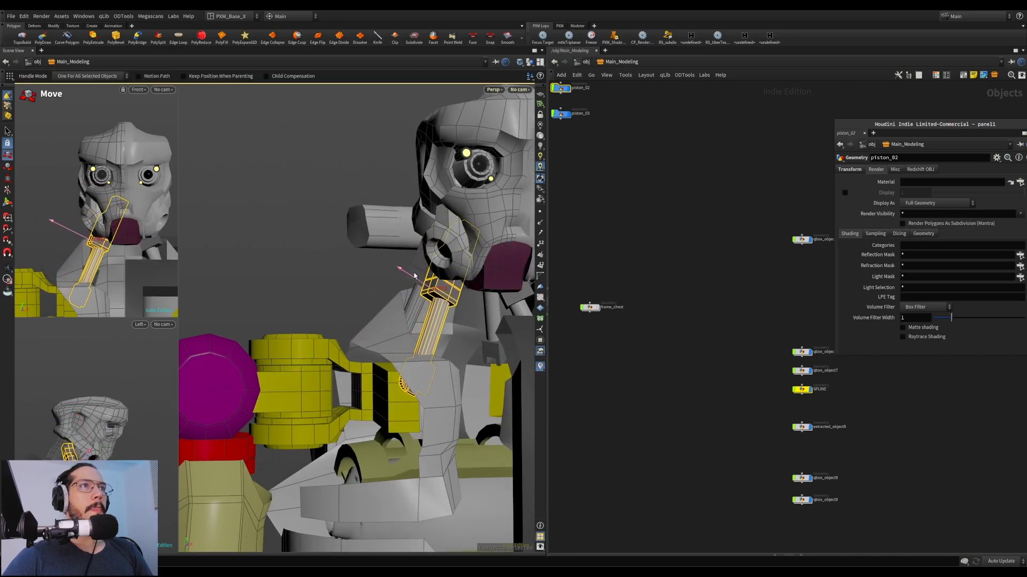
pyautogui.keyDown('alt'); pyautogui.moveTo(461, 304); pyautogui.dragTo(359, 292, button='middle'); pyautogui.keyUp('alt')
pyautogui.keyDown('alt'); pyautogui.moveTo(359, 291); pyautogui.dragTo(368, 289); pyautogui.keyUp('alt')
pyautogui.keyDown('alt'); pyautogui.moveTo(368, 289); pyautogui.dragTo(312, 287, button='right'); pyautogui.keyUp('alt')
# Enter piston_02's geometry and try to move its lower bracket up along the rod
pyautogui.press('i')
pyautogui.press('s')
pyautogui.moveTo(303, 255); pyautogui.dragTo(468, 381)
pyautogui.keyDown('alt'); pyautogui.moveTo(380, 298); pyautogui.dragTo(409, 291); pyautogui.keyUp('alt')
pyautogui.click(395, 297)
pyautogui.keyDown('alt'); pyautogui.moveTo(327, 315); pyautogui.dragTo(377, 290); pyautogui.keyUp('alt')
pyautogui.doubleClick(349, 308)
pyautogui.press('t')
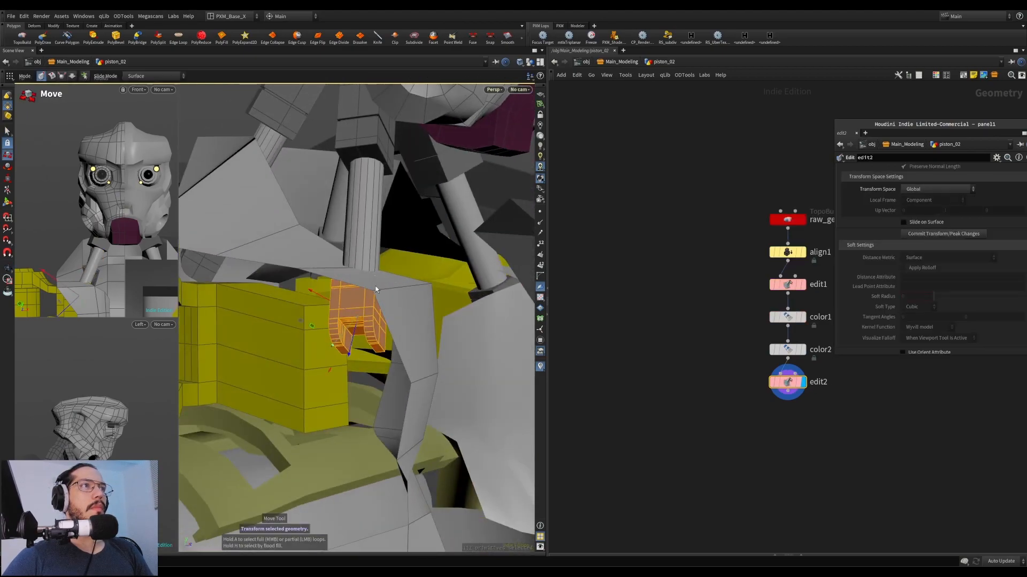
pyautogui.press('Escape')
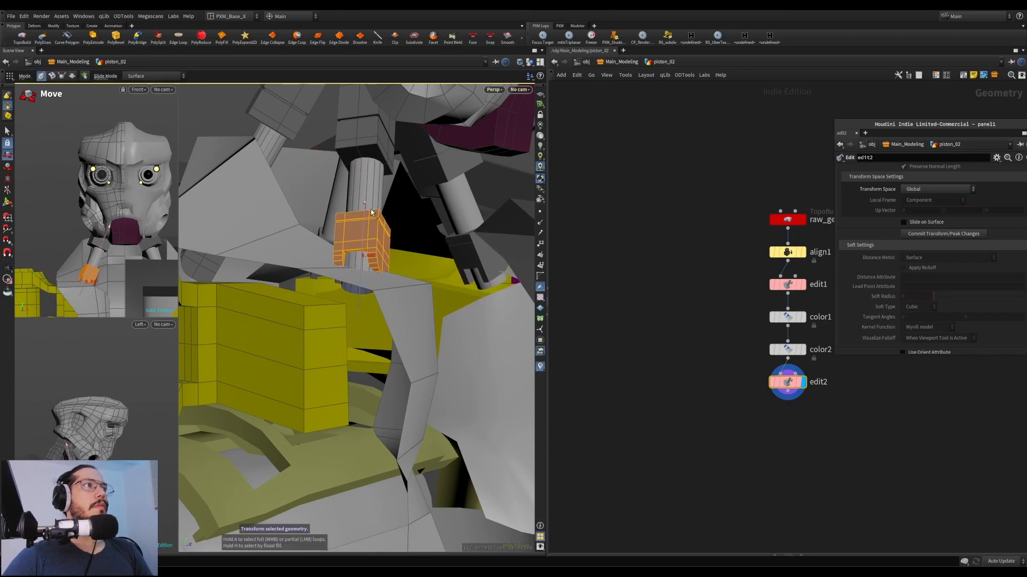
pyautogui.moveTo(374, 213); pyautogui.dragTo(375, 216)
# Try to shift piston_02's upper housing along the rod's axis, and select the rod
pyautogui.keyDown('alt'); pyautogui.moveTo(375, 216); pyautogui.dragTo(392, 278); pyautogui.keyUp('alt')
pyautogui.doubleClick(379, 277)
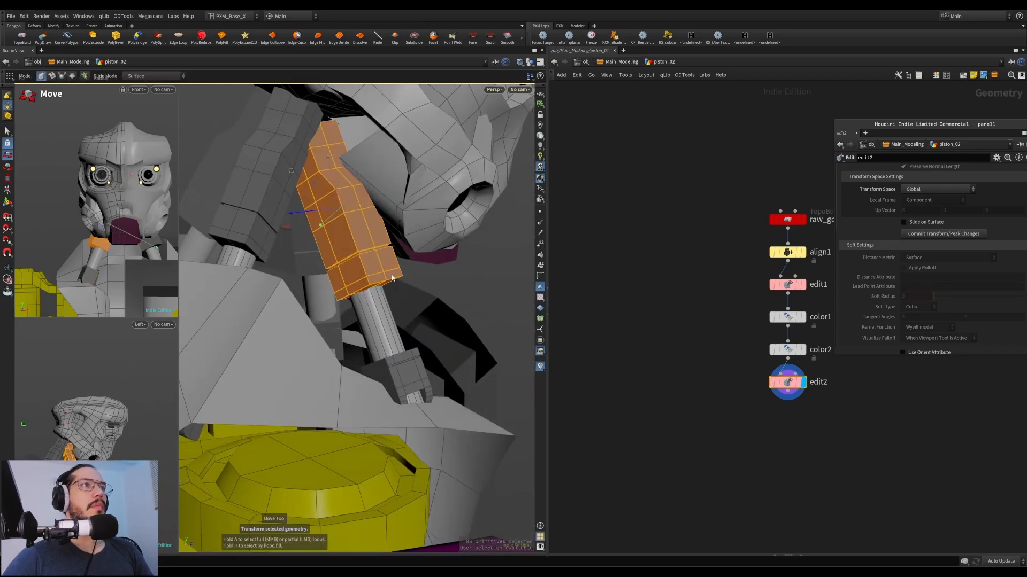
pyautogui.moveTo(333, 171); pyautogui.dragTo(334, 174)
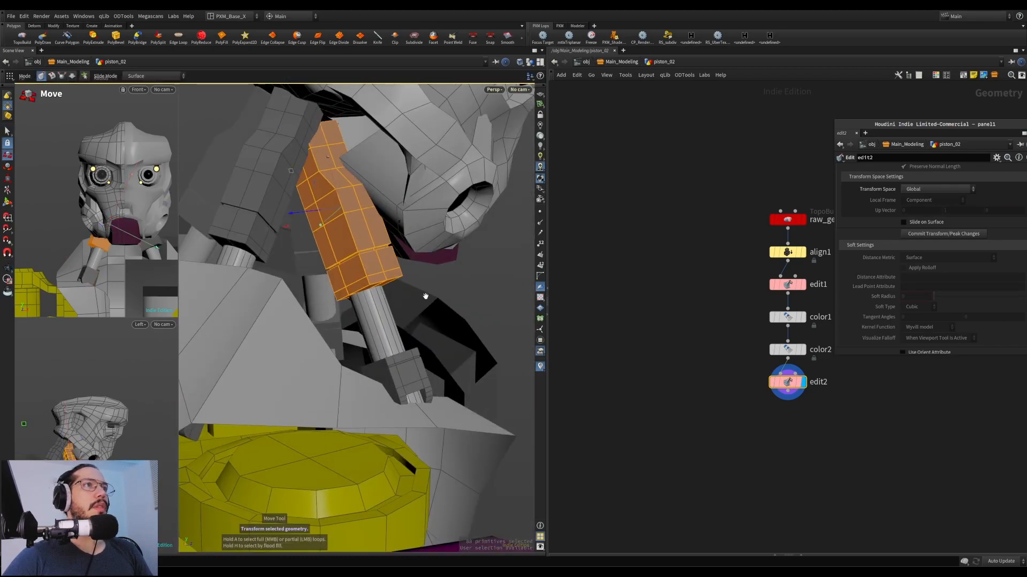
pyautogui.keyDown('alt'); pyautogui.moveTo(380, 319); pyautogui.dragTo(366, 274); pyautogui.keyUp('alt')
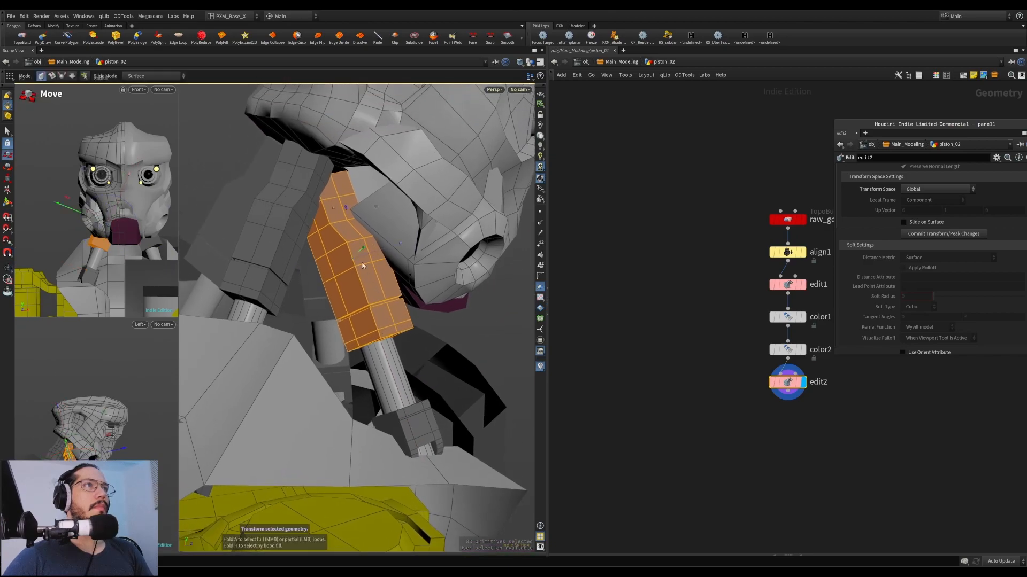
pyautogui.keyDown('alt'); pyautogui.moveTo(332, 197); pyautogui.dragTo(395, 362); pyautogui.keyUp('alt')
pyautogui.doubleClick(396, 361)
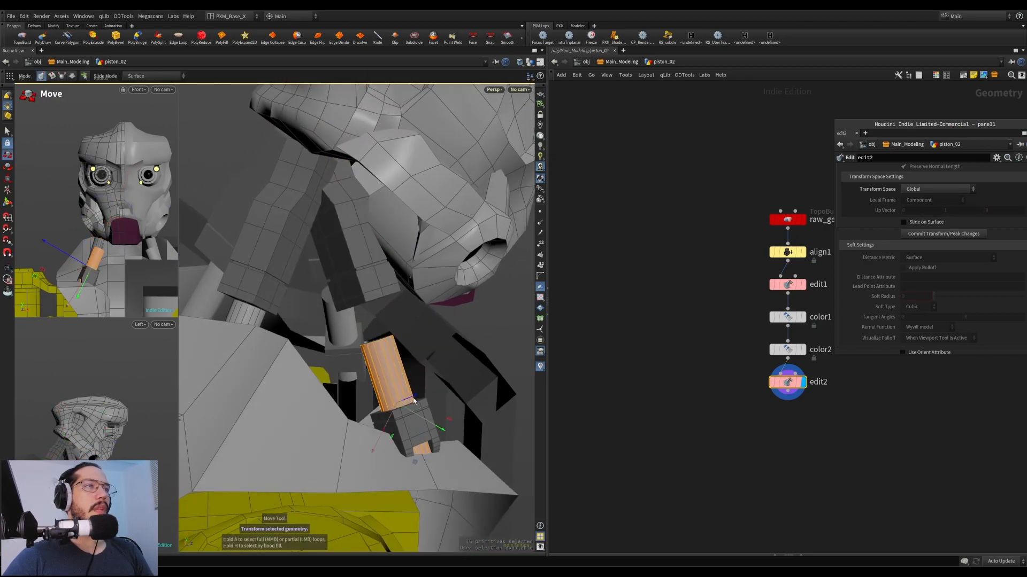
# Undo the latest selections and moves of piston_02's parts
pyautogui.hotkey('ctrl', 'z')
pyautogui.hotkey('ctrl', 'z')
pyautogui.hotkey('ctrl', 'z')
pyautogui.hotkey('ctrl', 'z')
# Slide piston_02's upper housing down along its rod, away from the underside of the head
pyautogui.keyDown('alt'); pyautogui.moveTo(434, 398); pyautogui.dragTo(395, 277); pyautogui.keyUp('alt')
pyautogui.press('u')
pyautogui.press('t')
pyautogui.keyDown('alt'); pyautogui.moveTo(394, 278); pyautogui.dragTo(398, 316, button='right'); pyautogui.keyUp('alt')
pyautogui.keyDown('alt'); pyautogui.moveTo(399, 316); pyautogui.dragTo(422, 313); pyautogui.keyUp('alt')
pyautogui.keyDown('alt'); pyautogui.moveTo(422, 313); pyautogui.dragTo(436, 281, button='right'); pyautogui.keyUp('alt')
pyautogui.keyDown('alt'); pyautogui.moveTo(436, 281); pyautogui.dragTo(455, 266); pyautogui.keyUp('alt')
pyautogui.press('i')
pyautogui.doubleClick(464, 288)
pyautogui.press('t')
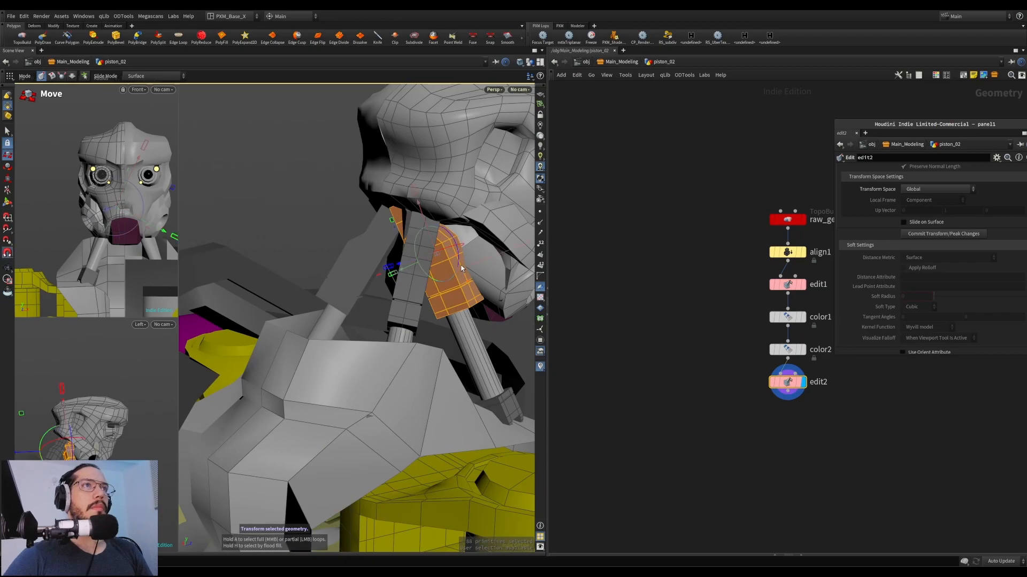
pyautogui.press('m')
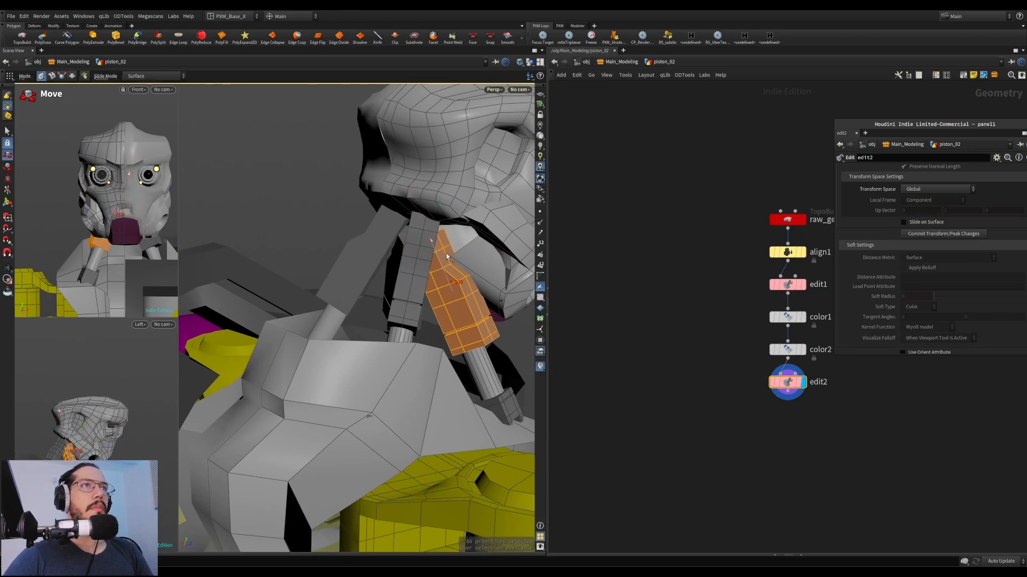
pyautogui.moveTo(446, 254); pyautogui.dragTo(326, 223)
pyautogui.press('r')
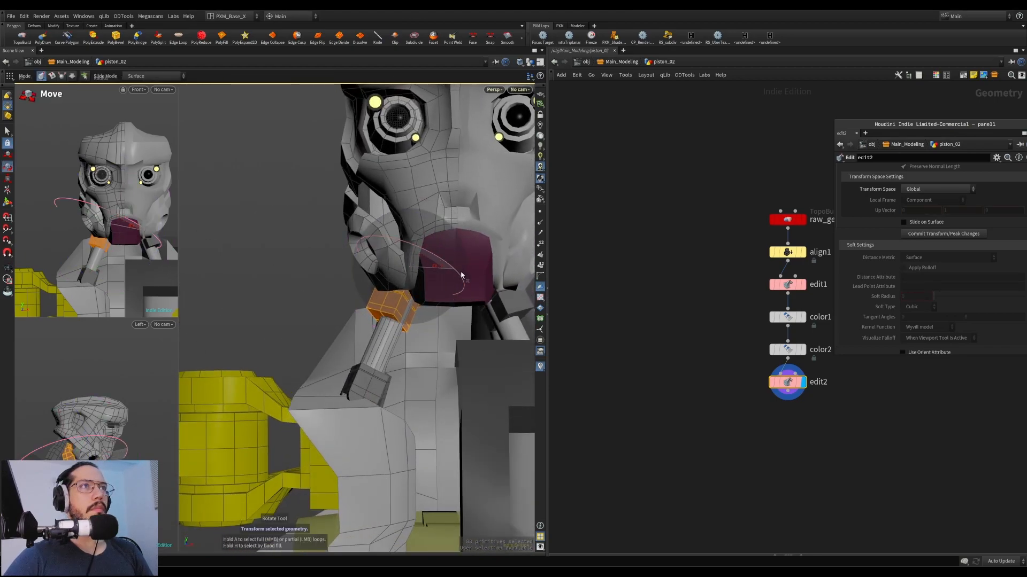
pyautogui.press('t')
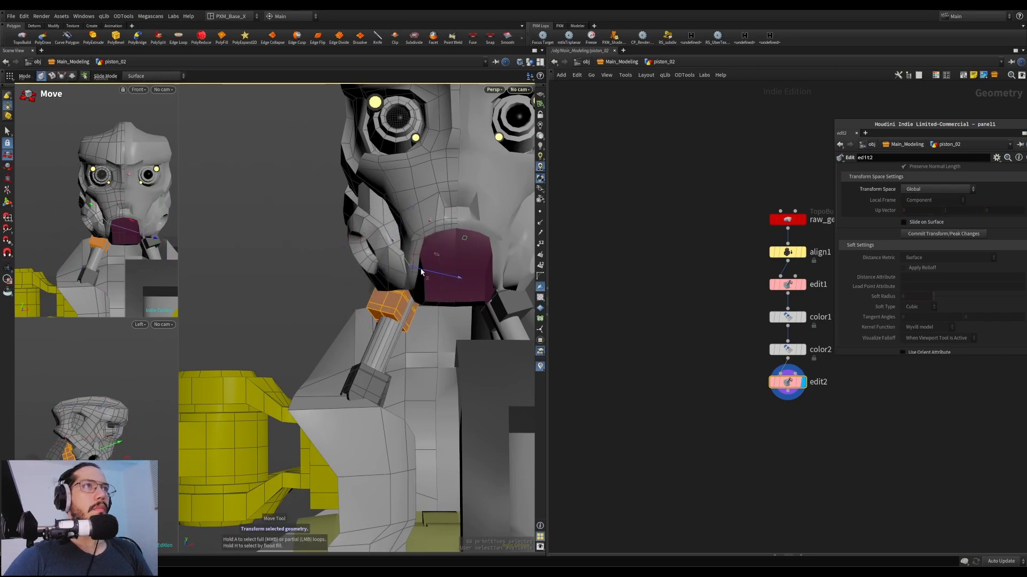
pyautogui.moveTo(428, 275)
pyautogui.keyDown('alt'); pyautogui.mouseDown()
pyautogui.moveTo(452, 268)
pyautogui.moveTo(429, 280)
pyautogui.mouseUp(); pyautogui.keyUp('alt')
pyautogui.press('e')
# Re-enter piston_02's geometry and rotate only the lower bracket around the rod's axis
pyautogui.keyDown('alt'); pyautogui.moveTo(429, 279); pyautogui.dragTo(392, 337, button='right'); pyautogui.keyUp('alt')
pyautogui.keyDown('alt'); pyautogui.moveTo(392, 337); pyautogui.dragTo(406, 358); pyautogui.keyUp('alt')
pyautogui.keyDown('alt'); pyautogui.moveTo(406, 358); pyautogui.dragTo(406, 339, button='right'); pyautogui.keyUp('alt')
pyautogui.keyDown('alt'); pyautogui.moveTo(405, 339); pyautogui.dragTo(354, 358); pyautogui.keyUp('alt')
pyautogui.press('1')
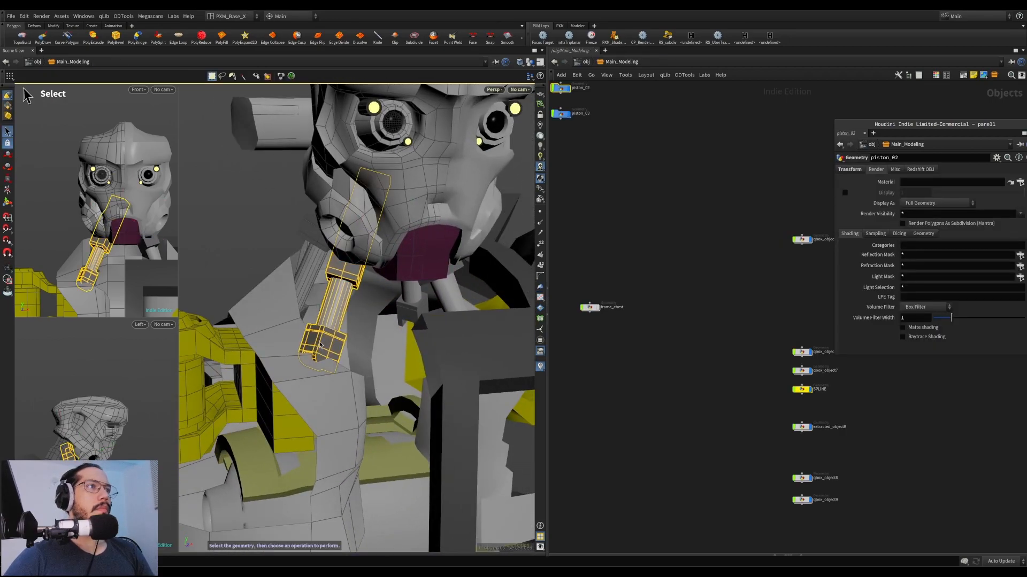
pyautogui.press('4')
pyautogui.click(328, 350)
pyautogui.doubleClick(328, 349)
pyautogui.keyDown('alt'); pyautogui.moveTo(328, 349); pyautogui.dragTo(362, 319, button='right'); pyautogui.keyUp('alt')
pyautogui.press('r')
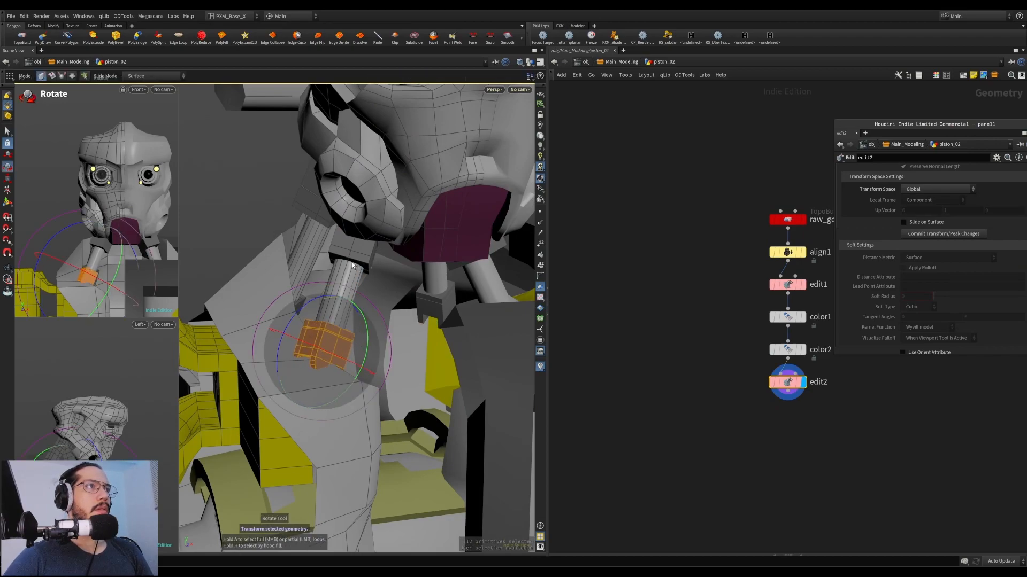
pyautogui.press("'")
pyautogui.click(336, 363)
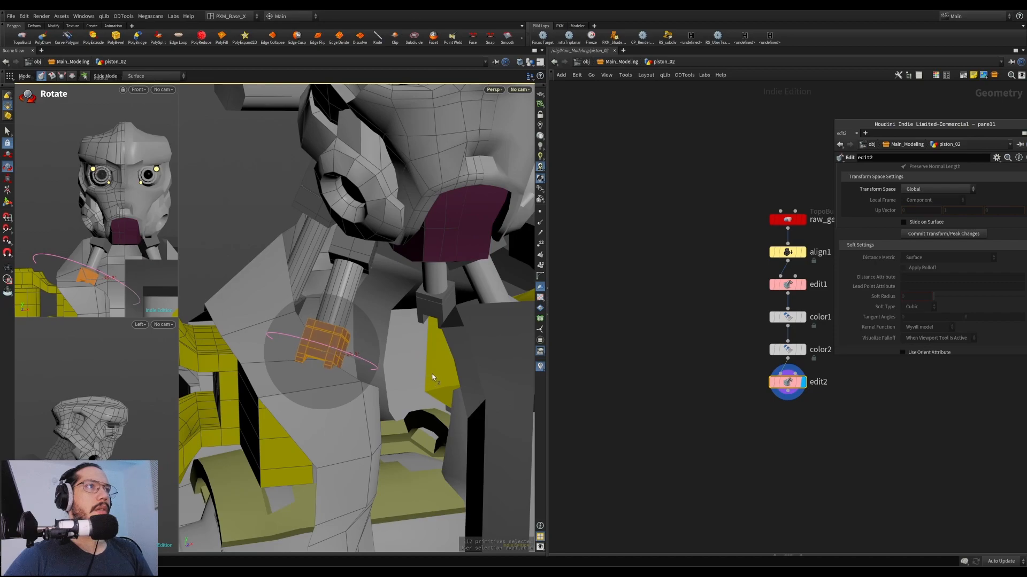
pyautogui.keyDown('alt'); pyautogui.moveTo(355, 300); pyautogui.dragTo(290, 307); pyautogui.keyUp('alt')
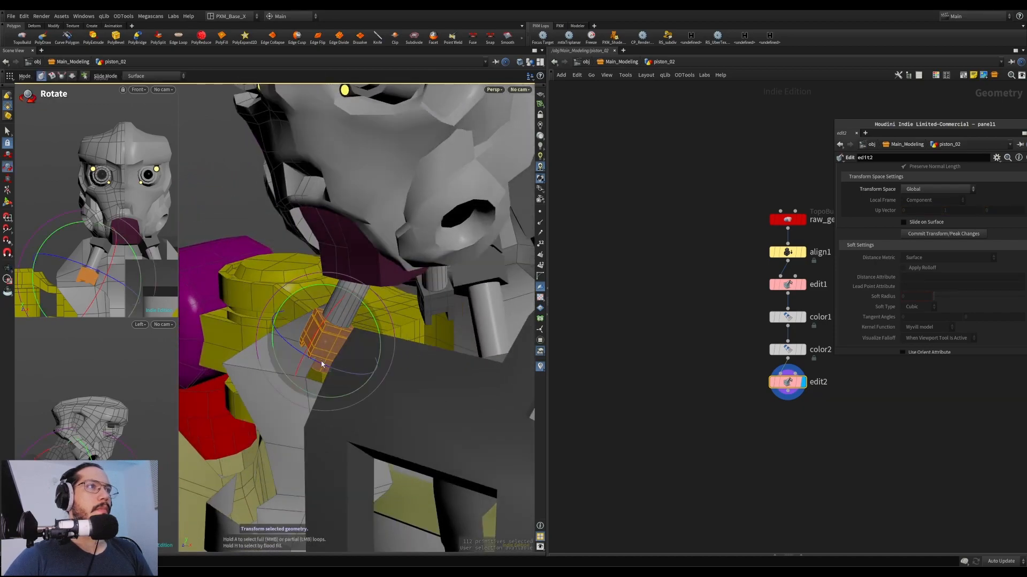
pyautogui.keyDown('alt'); pyautogui.moveTo(320, 366); pyautogui.dragTo(319, 307); pyautogui.keyUp('alt')
pyautogui.press('u')
# Select piston_03 behind the jaw piston and reposition it so its lower bracket sits on the torso's surface
pyautogui.keyDown('alt'); pyautogui.moveTo(403, 330); pyautogui.dragTo(328, 294); pyautogui.keyUp('alt')
pyautogui.press('i')
pyautogui.press('u')
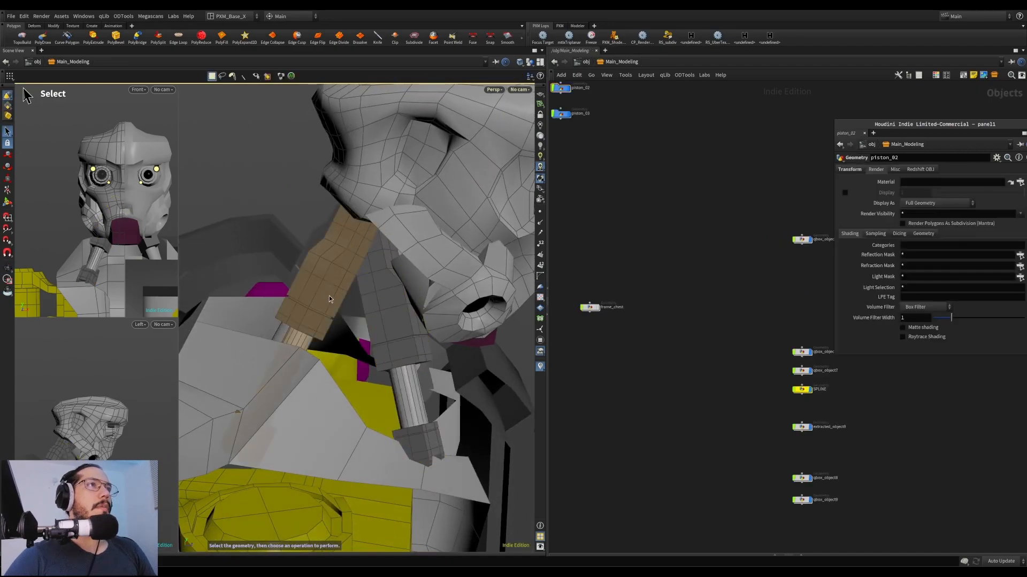
pyautogui.click(324, 298)
pyautogui.press('t')
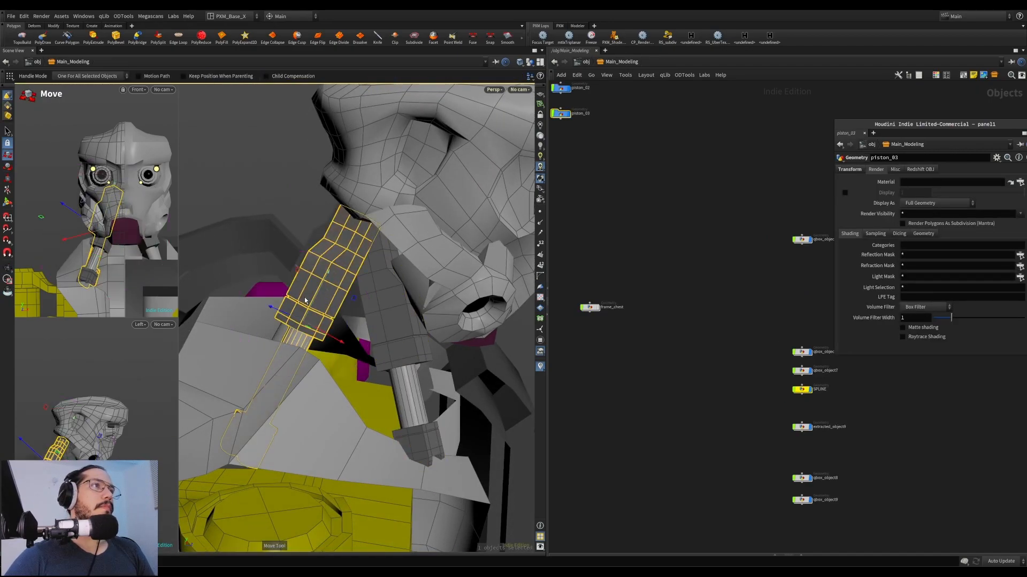
pyautogui.moveTo(328, 295)
pyautogui.keyDown('alt'); pyautogui.mouseDown()
pyautogui.moveTo(365, 279)
pyautogui.moveTo(326, 296)
pyautogui.mouseUp(); pyautogui.keyUp('alt')
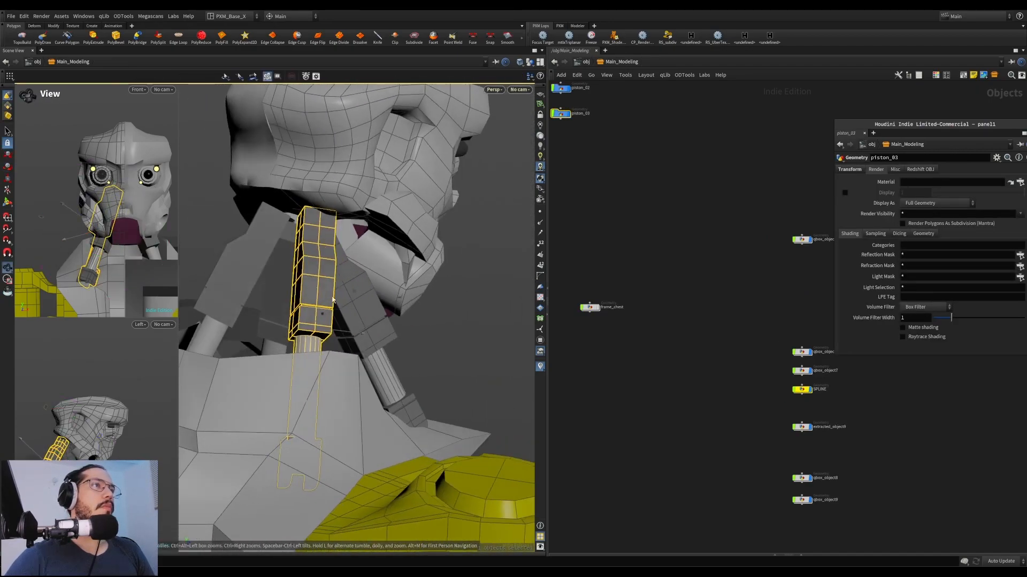
pyautogui.keyDown('alt'); pyautogui.moveTo(343, 334); pyautogui.dragTo(311, 293); pyautogui.keyUp('alt')
pyautogui.press('r')
pyautogui.keyDown('alt'); pyautogui.moveTo(311, 293); pyautogui.dragTo(266, 286); pyautogui.keyUp('alt')
pyautogui.press('t')
pyautogui.moveTo(297, 317); pyautogui.dragTo(432, 320)
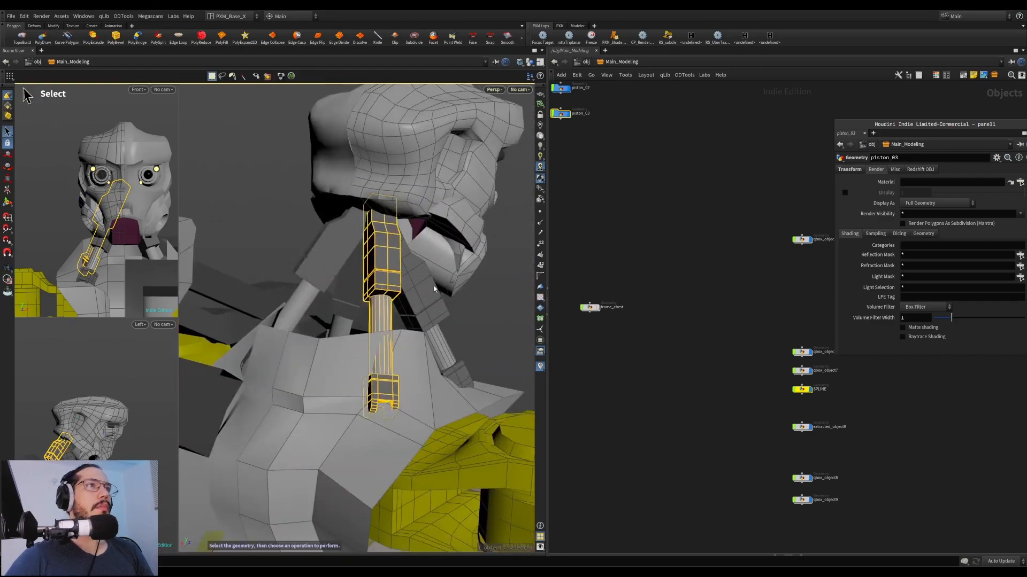
# Rotate piston_03 to adjust its lean between the head and the torso, and deselect it
pyautogui.press('r')
pyautogui.moveTo(405, 271); pyautogui.dragTo(404, 275)
pyautogui.hotkey('ctrl', 'z')
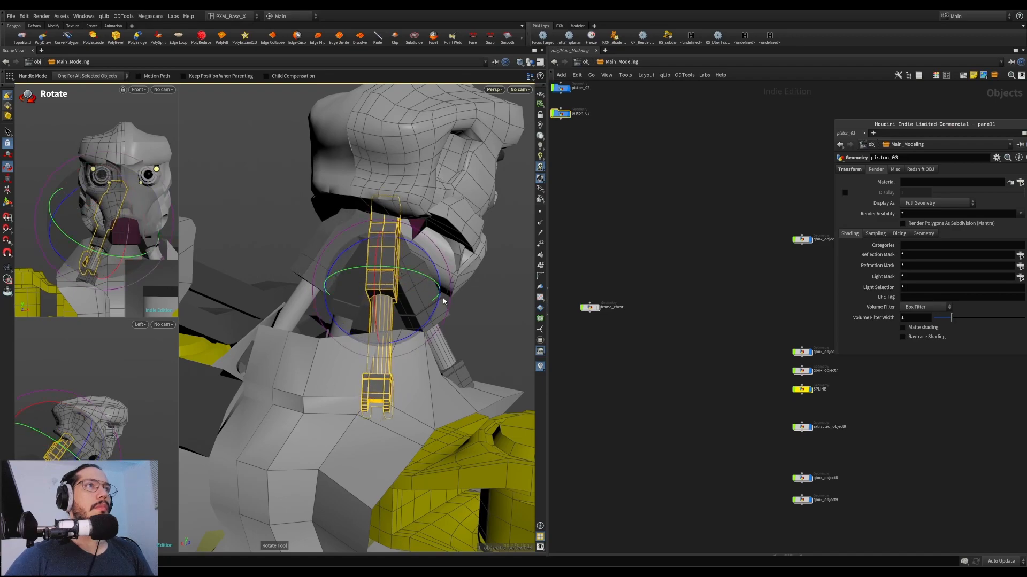
pyautogui.moveTo(439, 305); pyautogui.dragTo(355, 326)
pyautogui.press('t')
pyautogui.press('s')
pyautogui.click(503, 162)
# Move the frame_chest node out of Main_Modeling to the object level and keep it hidden
pyautogui.keyDown('alt'); pyautogui.moveTo(501, 163); pyautogui.dragTo(348, 247); pyautogui.keyUp('alt')
pyautogui.keyDown('alt'); pyautogui.moveTo(472, 257); pyautogui.dragTo(404, 234, button='middle'); pyautogui.keyUp('alt')
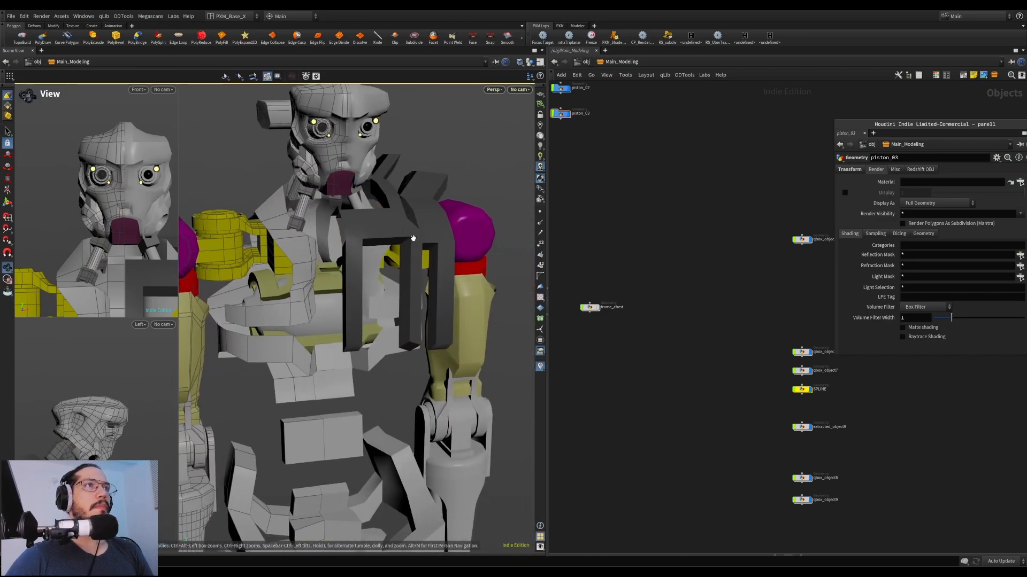
pyautogui.moveTo(674, 298); pyautogui.dragTo(704, 306, button='middle')
pyautogui.click(620, 315)
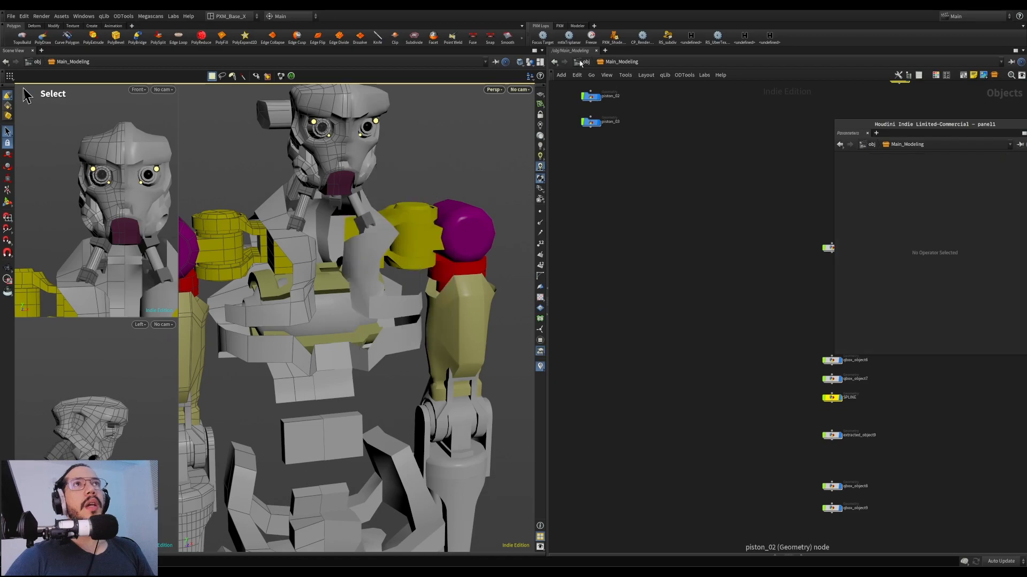
pyautogui.press('u')
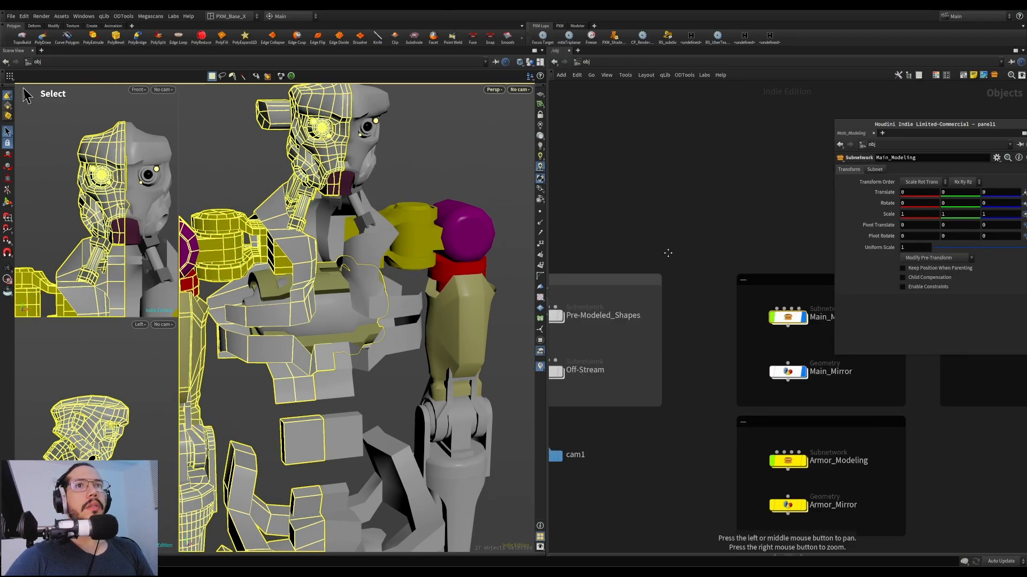
pyautogui.click(655, 467)
pyautogui.scroll(5, 657, 467)
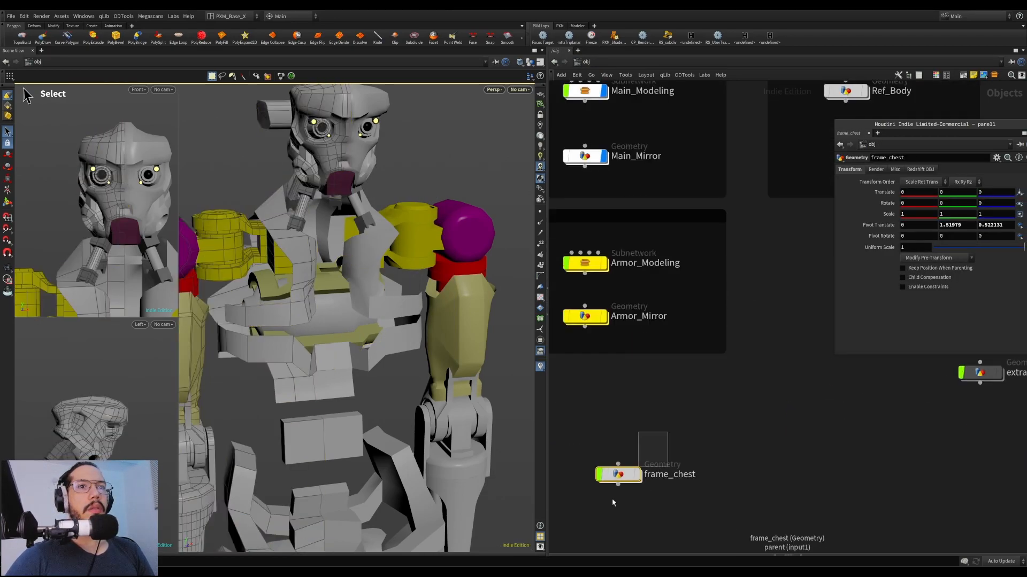
pyautogui.moveTo(661, 405); pyautogui.dragTo(694, 464, button='middle')
pyautogui.press('r')
pyautogui.press('r')
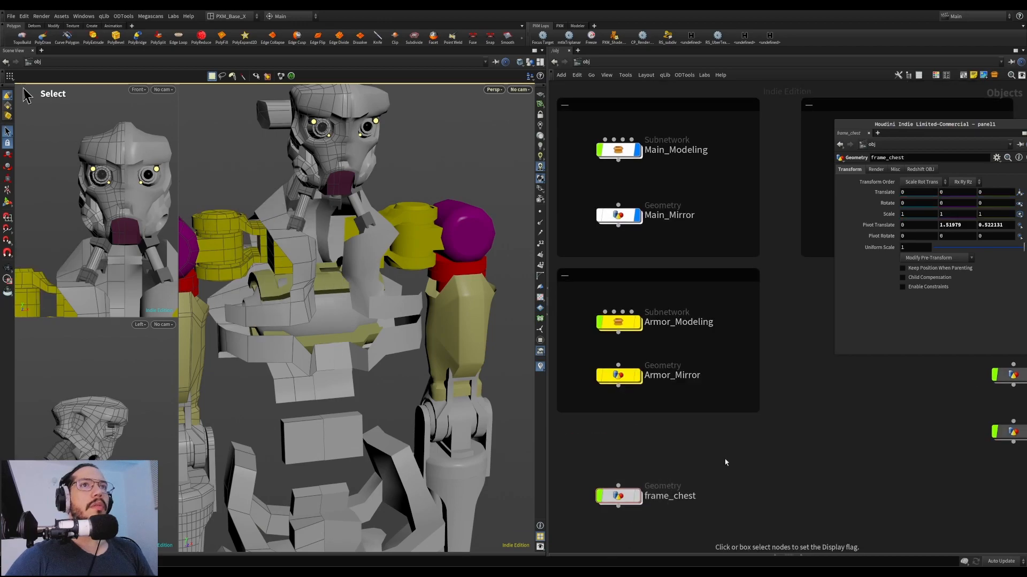
# Return to Main_Modeling, widen the viewport area, and create a QPrimitive tube as a new object
pyautogui.doubleClick(622, 154)
pyautogui.keyDown('alt'); pyautogui.moveTo(299, 262); pyautogui.dragTo(313, 293, button='right'); pyautogui.keyUp('alt')
pyautogui.keyDown('alt'); pyautogui.moveTo(313, 294); pyautogui.dragTo(530, 287); pyautogui.keyUp('alt')
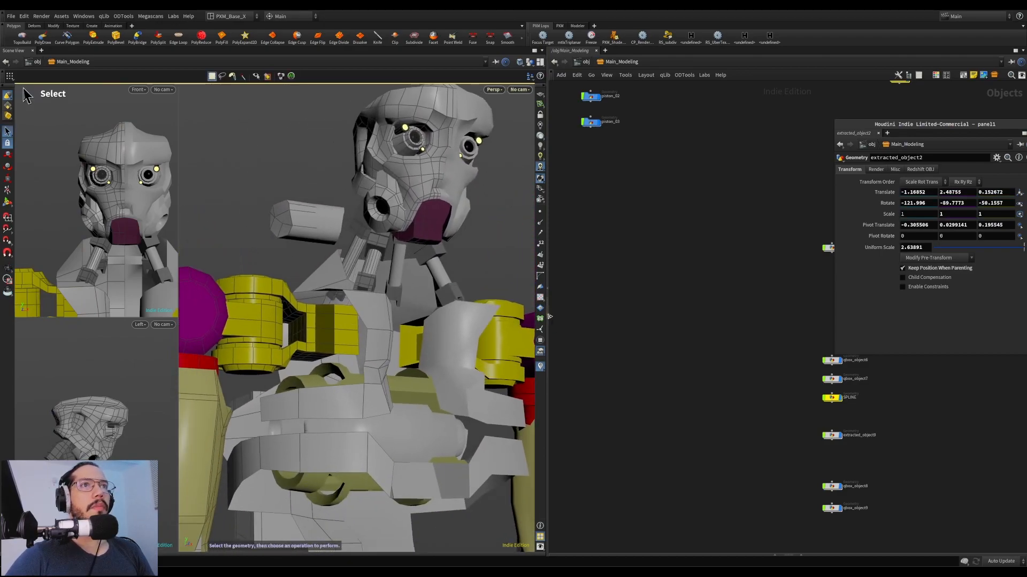
pyautogui.click(549, 316)
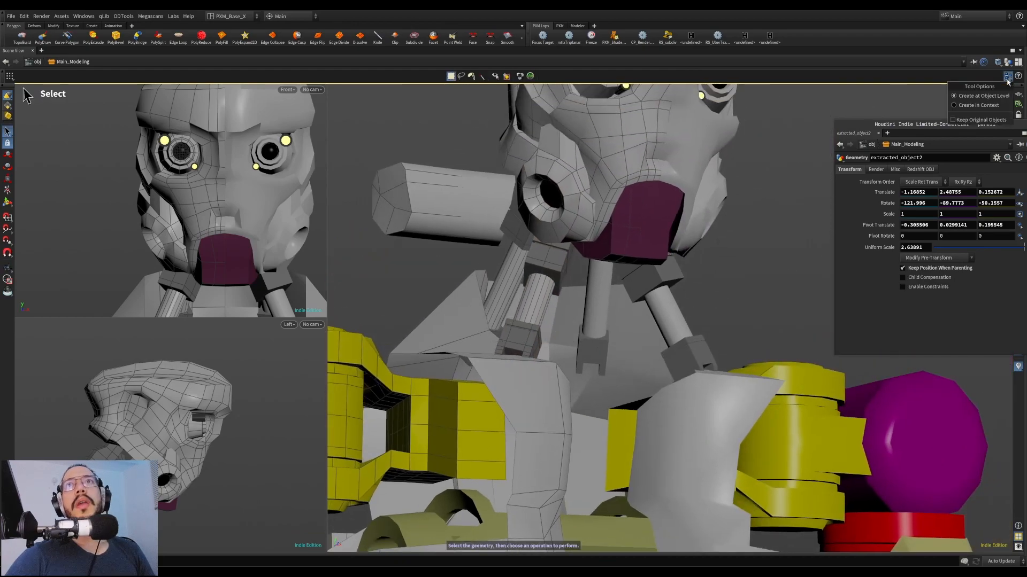
pyautogui.press('Escape')
pyautogui.moveTo(687, 247); pyautogui.dragTo(695, 245)
pyautogui.keyDown('alt'); pyautogui.moveTo(695, 245); pyautogui.dragTo(402, 294, button='right'); pyautogui.keyUp('alt')
pyautogui.press('Tab')
pyautogui.click(608, 197)
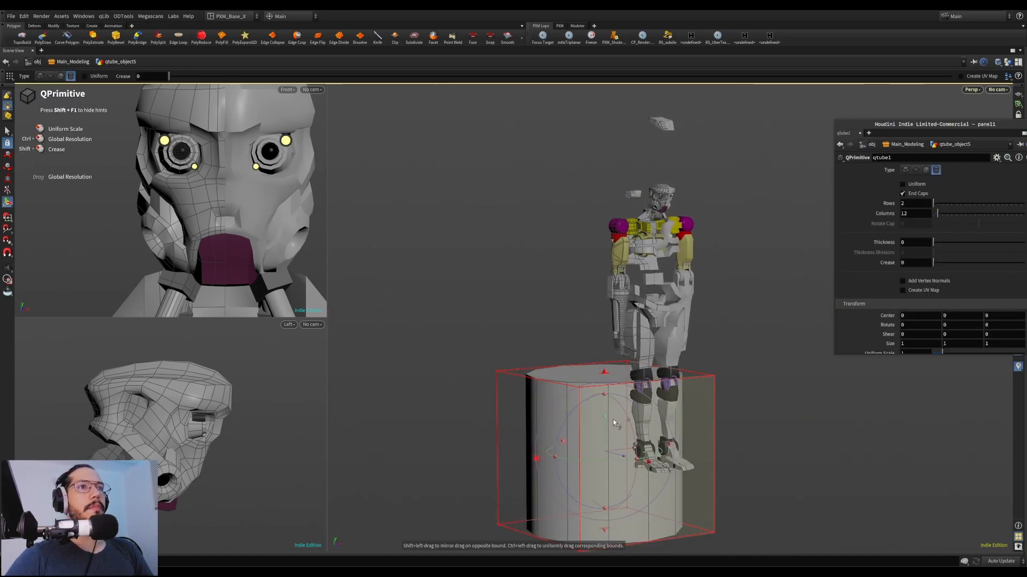
pyautogui.press('Escape')
# Move the tube up and forward over the robot's body, to about Y 1.02 and Z 0.60
pyautogui.scroll(-5, 145, 417)
pyautogui.keyDown('alt'); pyautogui.moveTo(145, 418); pyautogui.dragTo(141, 402, button='middle'); pyautogui.keyUp('alt')
pyautogui.moveTo(247, 454); pyautogui.dragTo(276, 386, button='middle')
pyautogui.scroll(5, 264, 381)
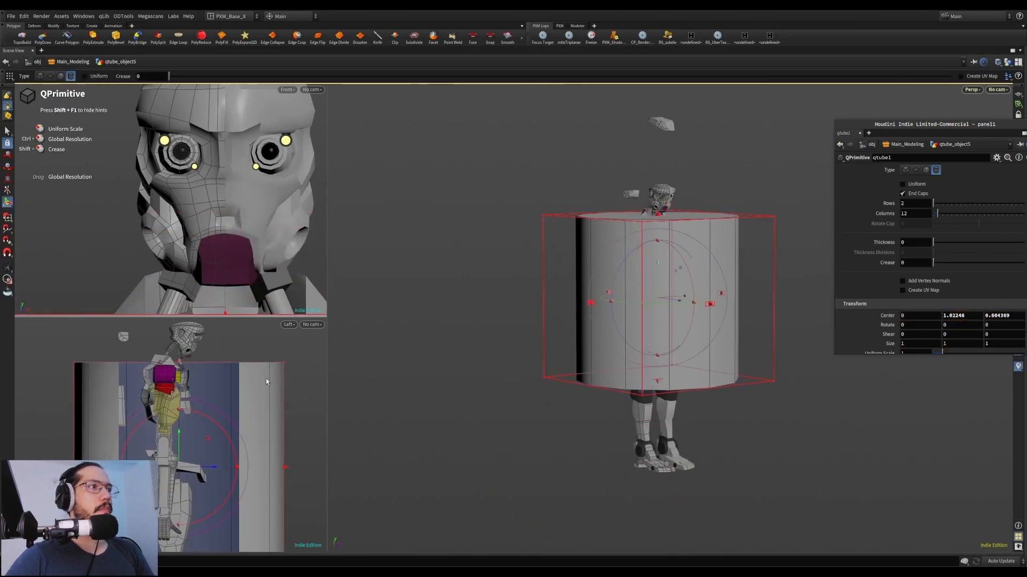
# Try to set the left view's near clip plane to 0 and far clip plane to 500
pyautogui.press('d')
pyautogui.moveTo(209, 278); pyautogui.dragTo(469, 305)
pyautogui.click(496, 312)
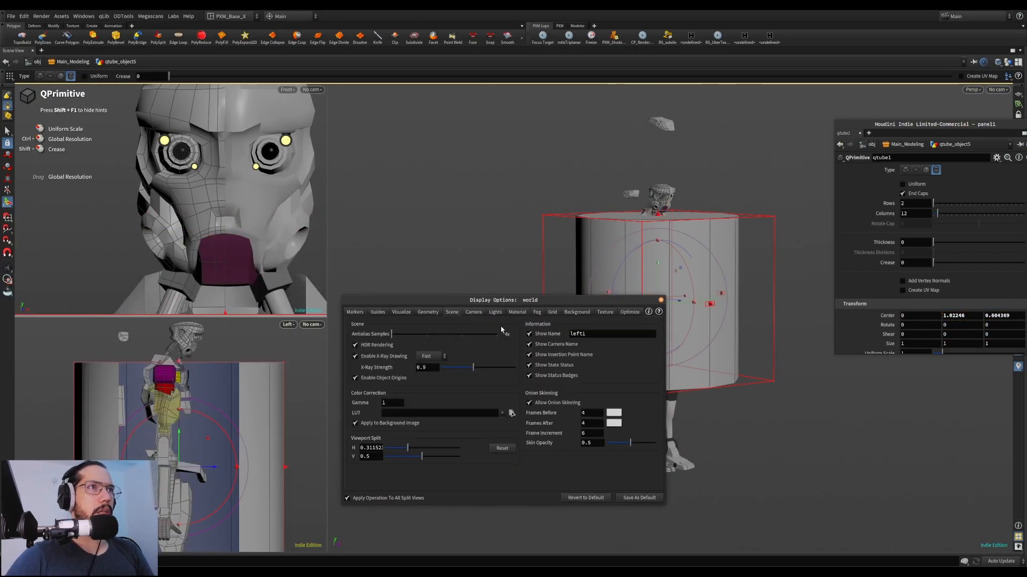
pyautogui.click(474, 312)
pyautogui.doubleClick(433, 429)
pyautogui.write('0')
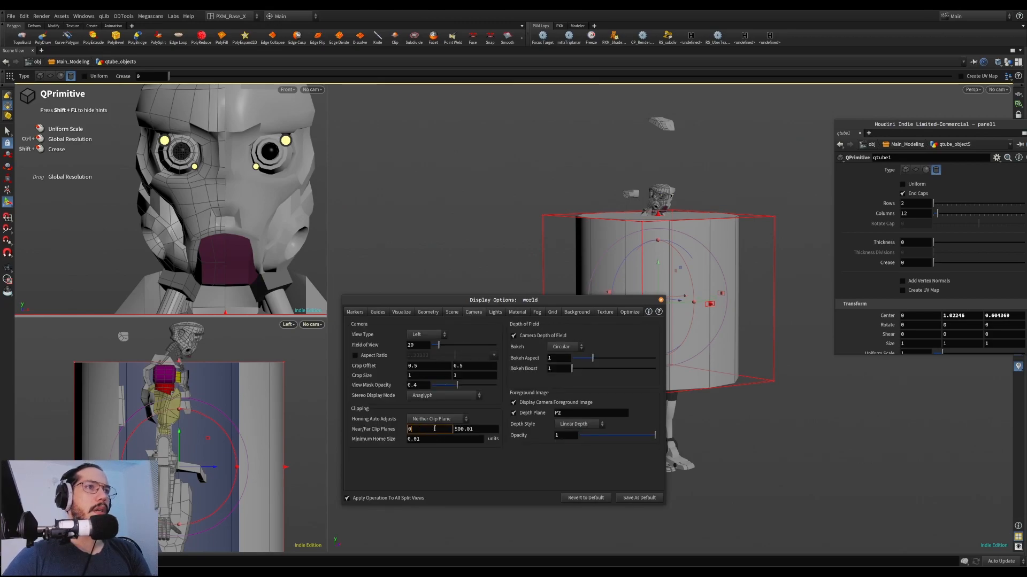
pyautogui.doubleClick(492, 432)
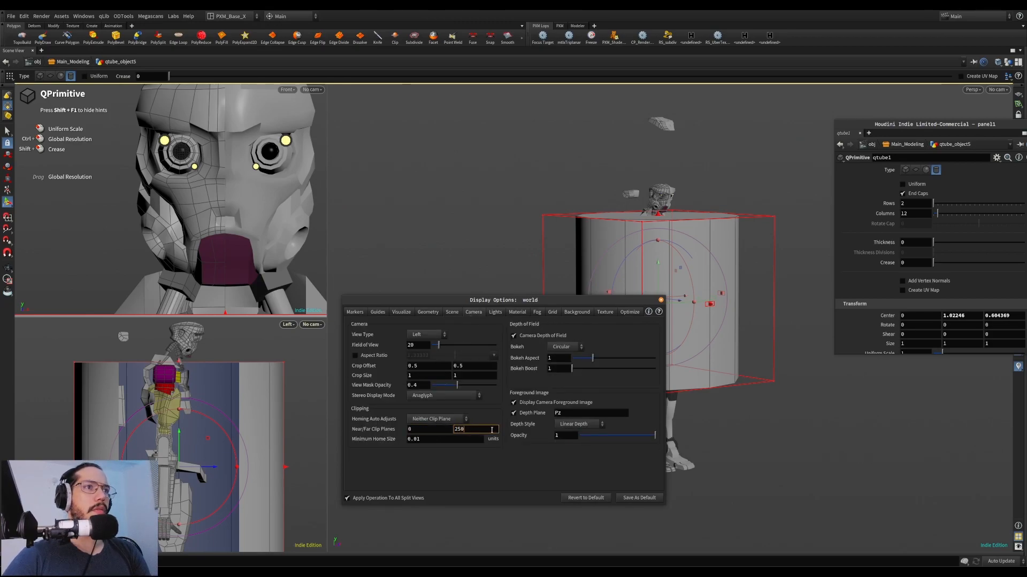
pyautogui.click(482, 432)
pyautogui.write('.3')
pyautogui.doubleClick(486, 432)
pyautogui.write('500')
pyautogui.press('Return')
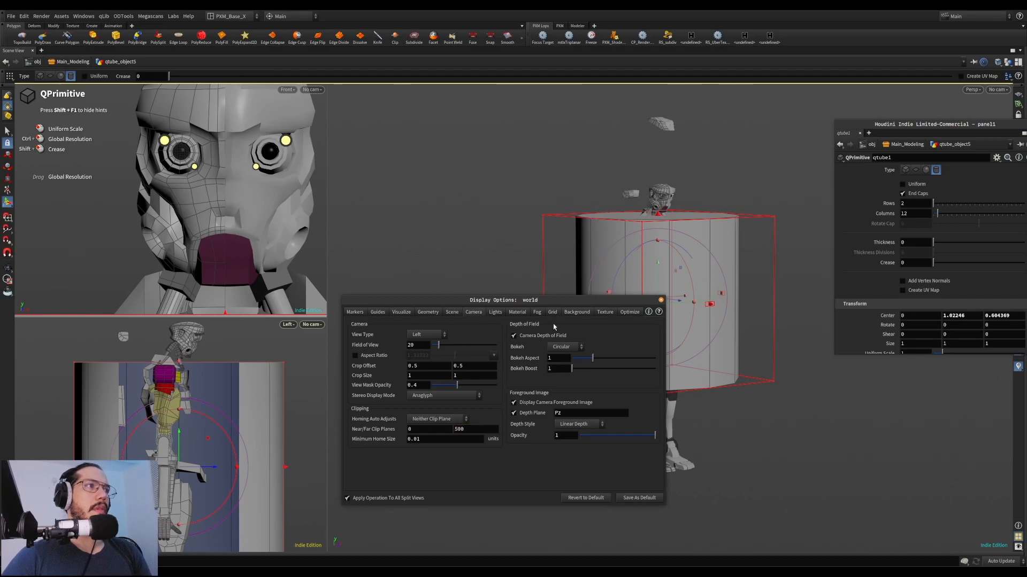
pyautogui.press('Escape')
# Maximize the left view, set its near and far clip planes to 0 and 250, and restore the split views
pyautogui.scroll(2, 184, 357)
pyautogui.scroll(2, 183, 356)
pyautogui.hotkey('space', 'b')
pyautogui.press('Return')
pyautogui.press('d')
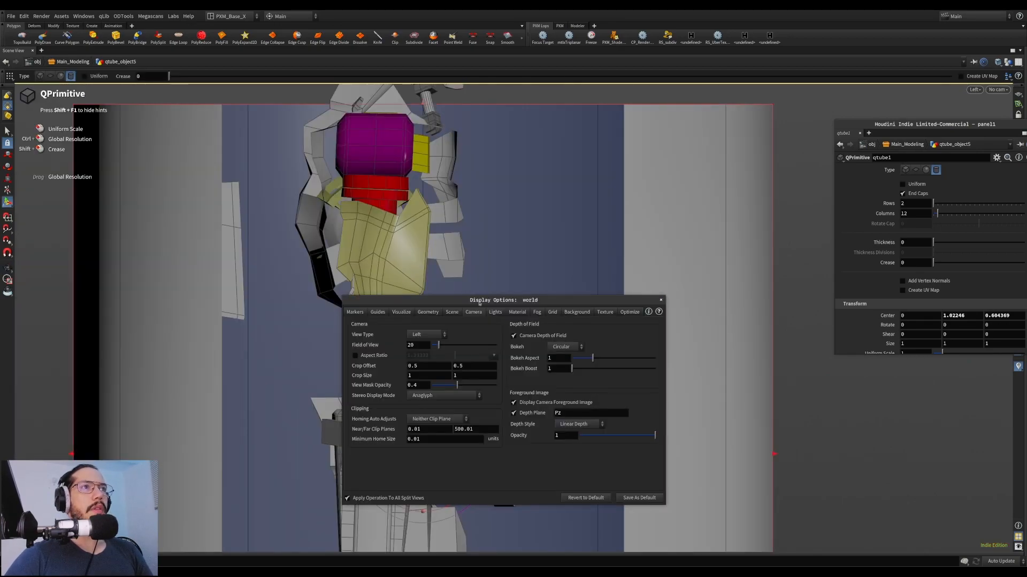
pyautogui.doubleClick(427, 430)
pyautogui.write('0')
pyautogui.press('Return')
pyautogui.doubleClick(486, 430)
pyautogui.write('250')
pyautogui.press('Return')
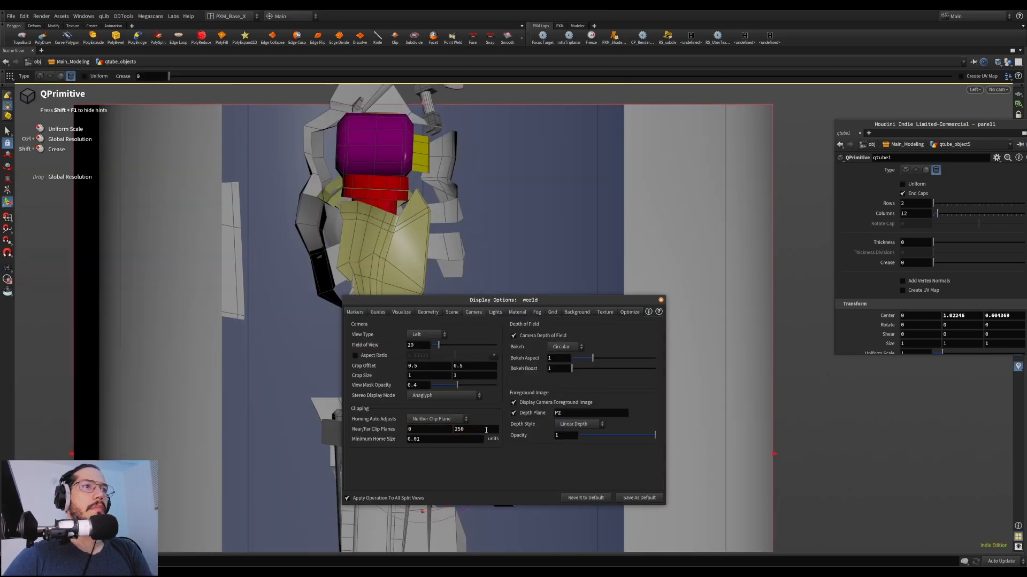
pyautogui.click(661, 300)
pyautogui.hotkey('space', 'b')
# Scale the tube uniformly down to about 0.28 and raise it to chest height at about Y 1.42
pyautogui.moveTo(637, 294); pyautogui.dragTo(620, 335, button='middle')
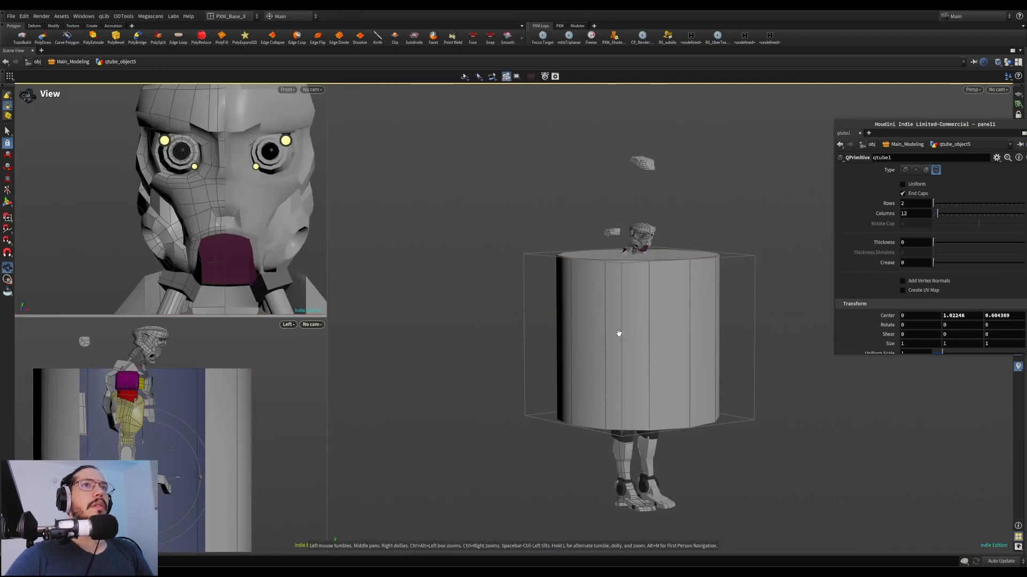
pyautogui.moveTo(620, 335); pyautogui.dragTo(653, 246)
pyautogui.scroll(4, 653, 259)
pyautogui.keyDown('ctrl'); pyautogui.moveTo(533, 368); pyautogui.dragTo(652, 231); pyautogui.keyUp('ctrl')
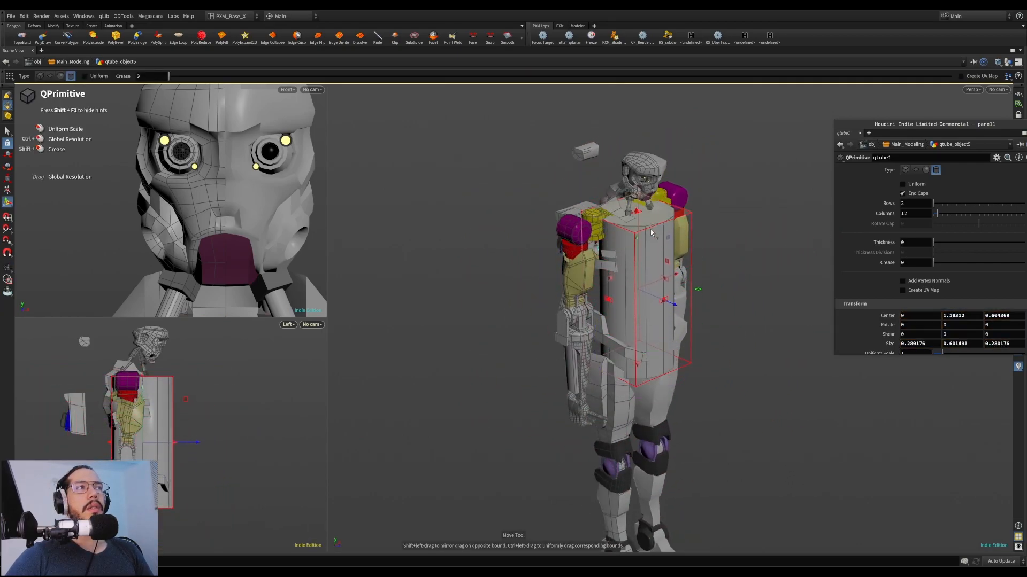
pyautogui.hotkey('ctrl', 'z')
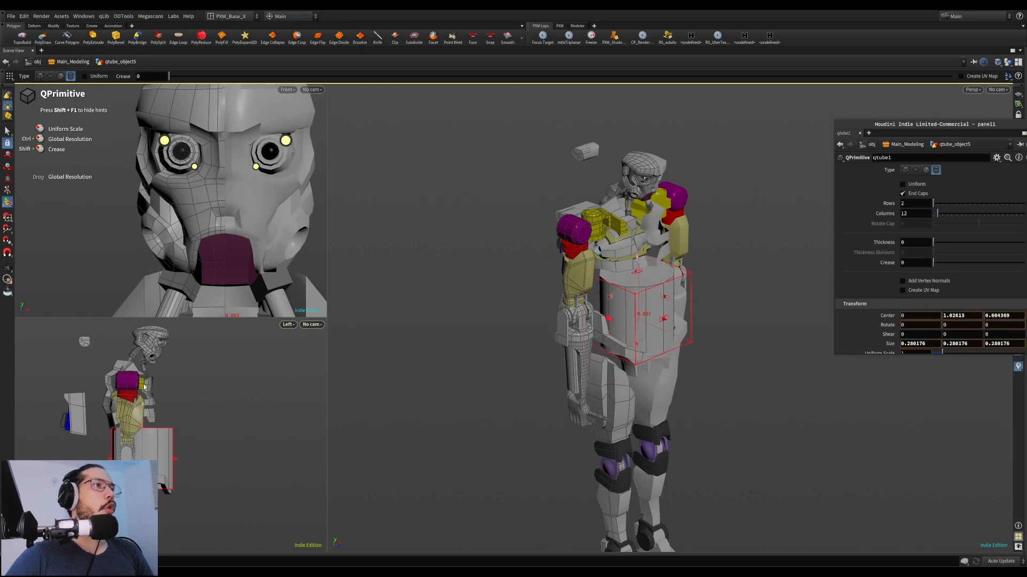
pyautogui.moveTo(145, 402); pyautogui.dragTo(161, 346)
# Shrink the tube uniformly to about 0.054 and raise it to about Y 1.59 at the base of the neck
pyautogui.keyDown('alt'); pyautogui.moveTo(690, 188); pyautogui.dragTo(770, 134); pyautogui.keyUp('alt')
pyautogui.scroll(3, 644, 222)
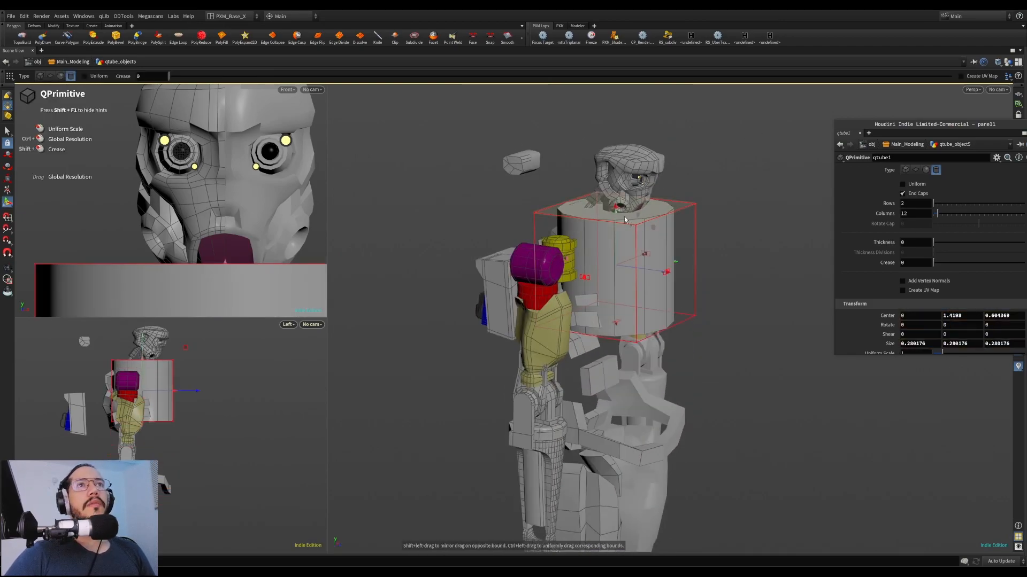
pyautogui.moveTo(624, 219); pyautogui.dragTo(640, 285)
pyautogui.keyDown('alt'); pyautogui.moveTo(711, 177); pyautogui.dragTo(602, 208); pyautogui.keyUp('alt')
pyautogui.scroll(4, 559, 229)
pyautogui.scroll(4, 602, 208)
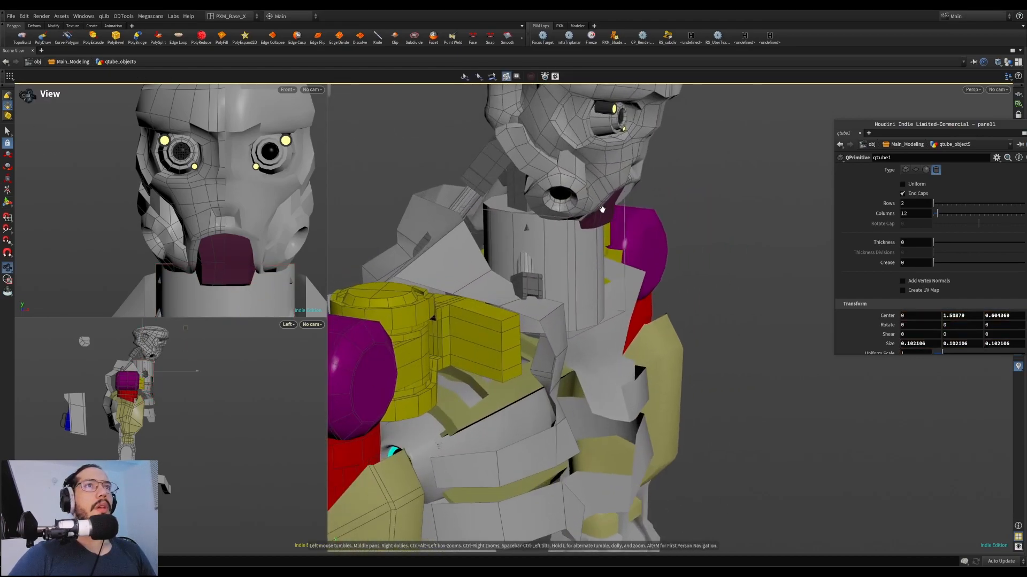
pyautogui.keyDown('alt'); pyautogui.moveTo(550, 230); pyautogui.dragTo(585, 231); pyautogui.keyUp('alt')
pyautogui.moveTo(595, 273); pyautogui.dragTo(595, 237)
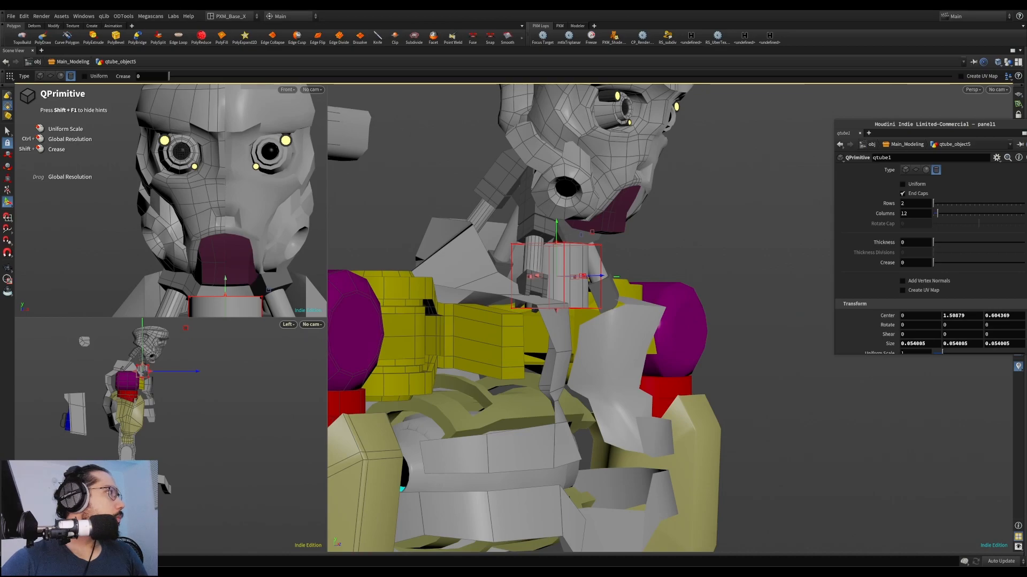
pyautogui.moveTo(509, 232)
pyautogui.keyDown('alt'); pyautogui.mouseDown()
pyautogui.moveTo(490, 243)
pyautogui.moveTo(537, 264)
pyautogui.moveTo(484, 294)
pyautogui.moveTo(508, 267)
pyautogui.moveTo(508, 225)
pyautogui.mouseUp(); pyautogui.keyUp('alt')
pyautogui.keyDown('alt'); pyautogui.moveTo(508, 225); pyautogui.dragTo(494, 293); pyautogui.keyUp('alt')
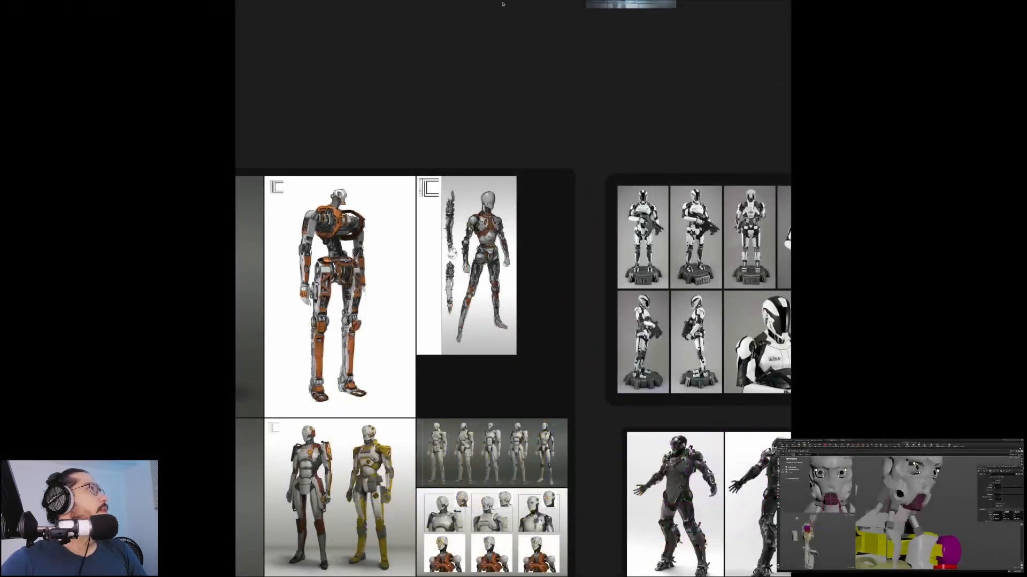
# Examine the neck and upper back of the white Federal Police robot on the reference board, along with the neighbouring robot images
pyautogui.scroll(-3, 514, 289)
pyautogui.moveTo(640, 240); pyautogui.dragTo(592, 183, button='middle')
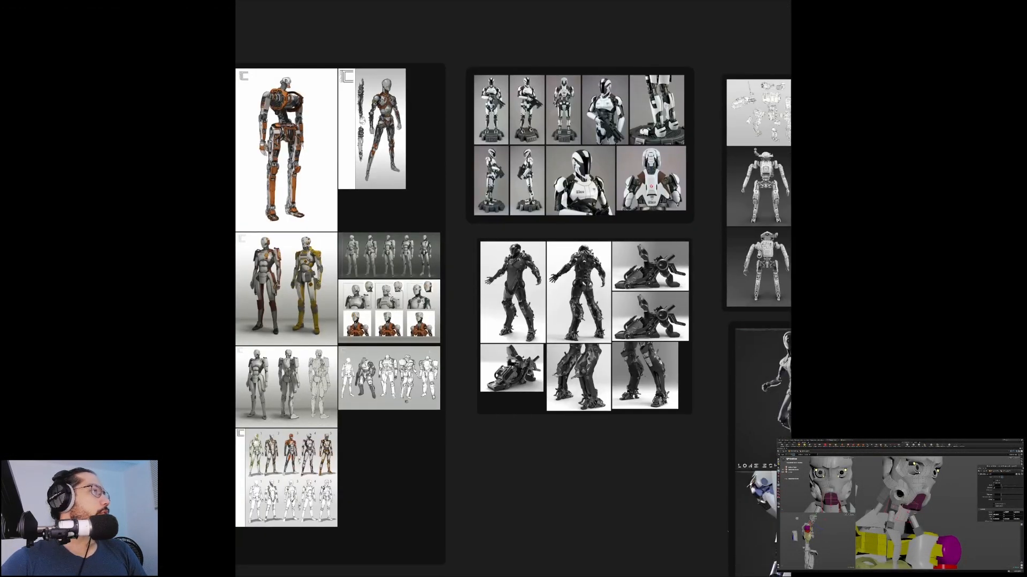
pyautogui.scroll(9, 591, 179)
pyautogui.scroll(-6, 534, 143)
pyautogui.scroll(5, 626, 128)
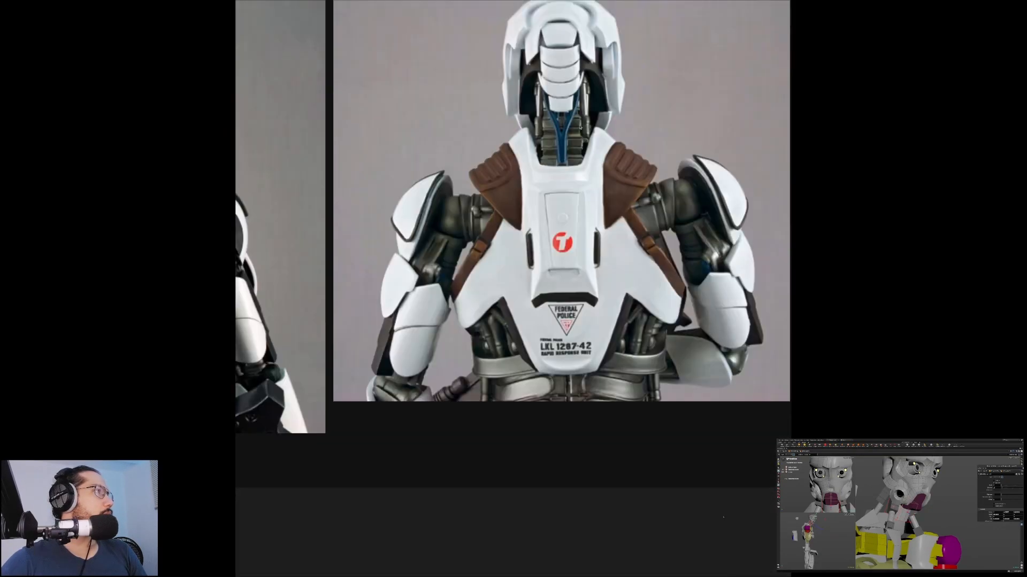
pyautogui.scroll(-5, 580, 116)
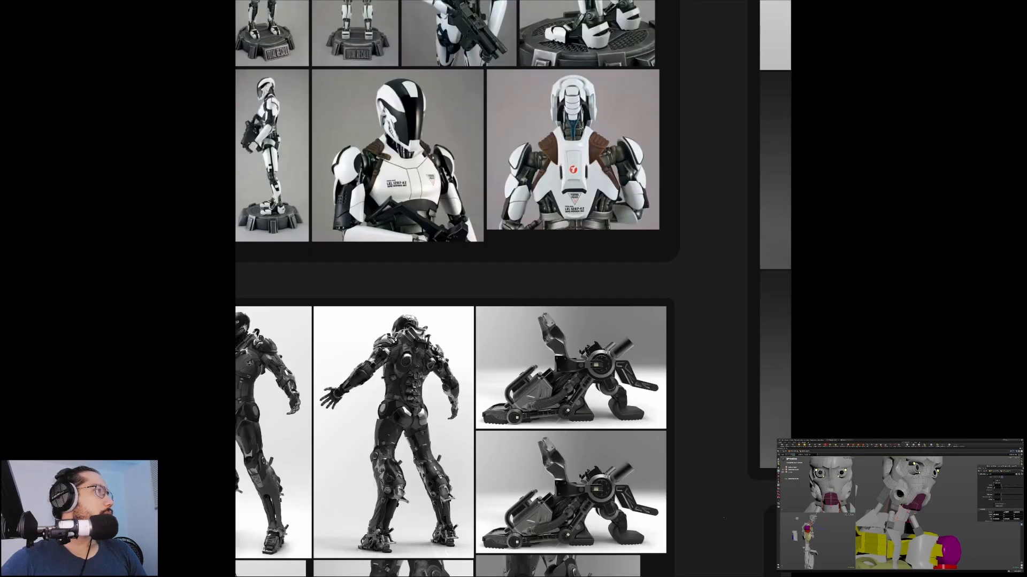
pyautogui.moveTo(660, 142); pyautogui.dragTo(385, 143, button='middle')
pyautogui.scroll(-4, 580, 124)
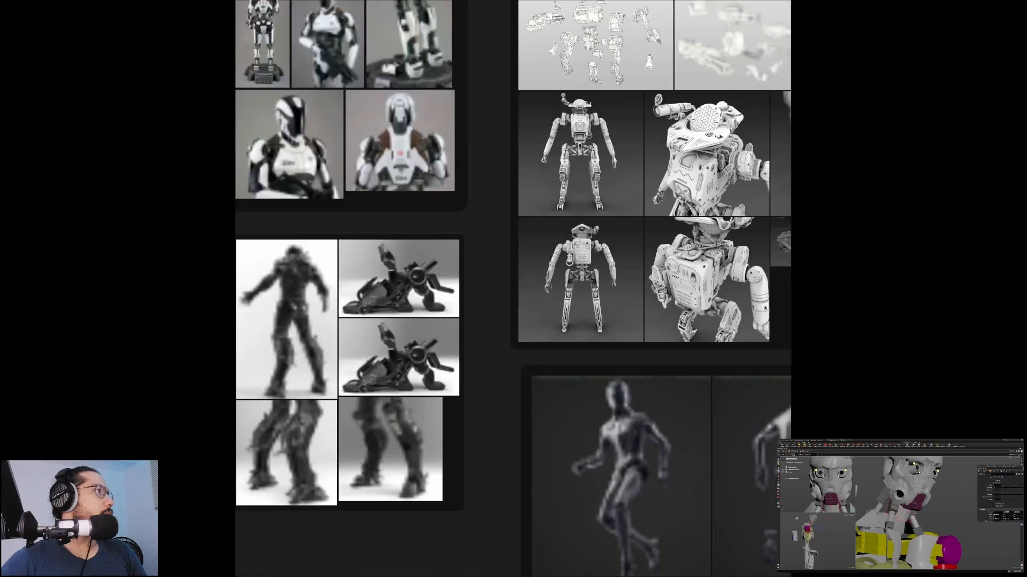
# Examine the head, neck and shoulder designs in the grey bust variations and the orange-and-white robot concept on the reference board
pyautogui.moveTo(470, 257); pyautogui.dragTo(631, 117, button='middle')
pyautogui.moveTo(266, 117); pyautogui.dragTo(442, 139, button='middle')
pyautogui.moveTo(287, 218); pyautogui.dragTo(437, 194, button='middle')
pyautogui.scroll(7, 437, 194)
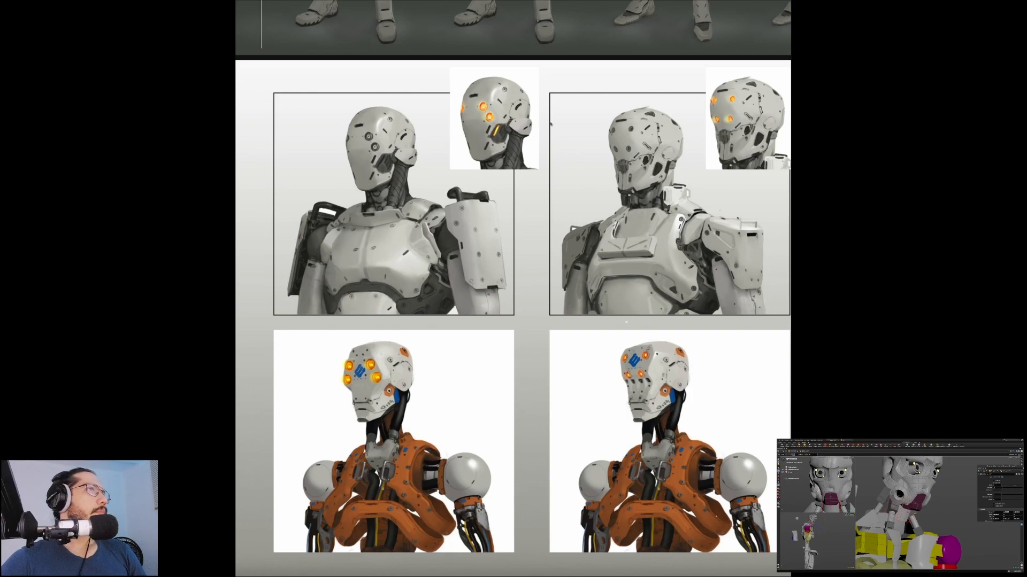
pyautogui.moveTo(489, 174); pyautogui.dragTo(382, 101, button='middle')
pyautogui.scroll(-5, 620, 231)
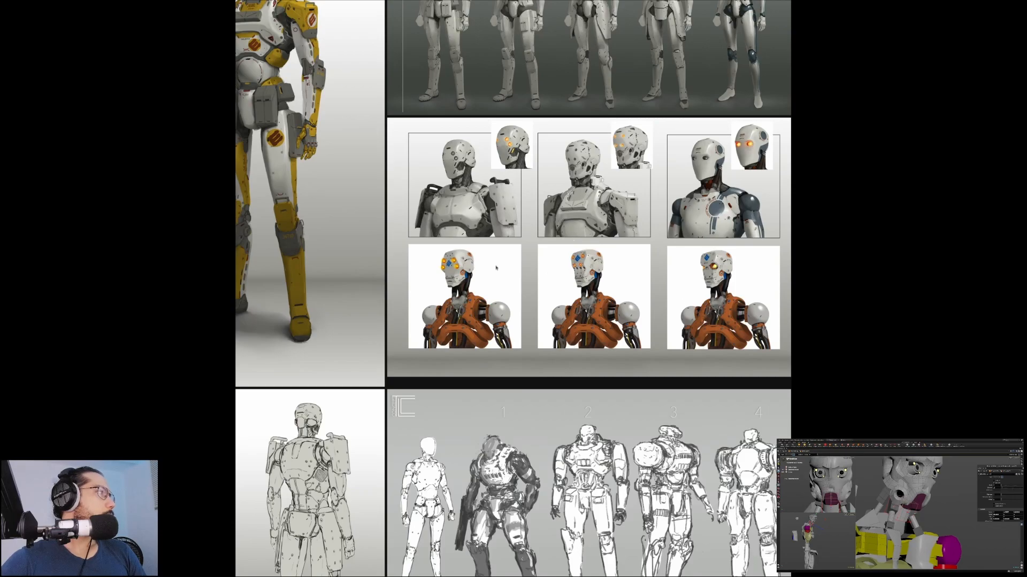
pyautogui.moveTo(493, 263); pyautogui.dragTo(711, 411, button='middle')
pyautogui.scroll(5, 459, 176)
pyautogui.moveTo(459, 176); pyautogui.dragTo(746, 289, button='middle')
pyautogui.moveTo(448, 221); pyautogui.dragTo(460, 219, button='middle')
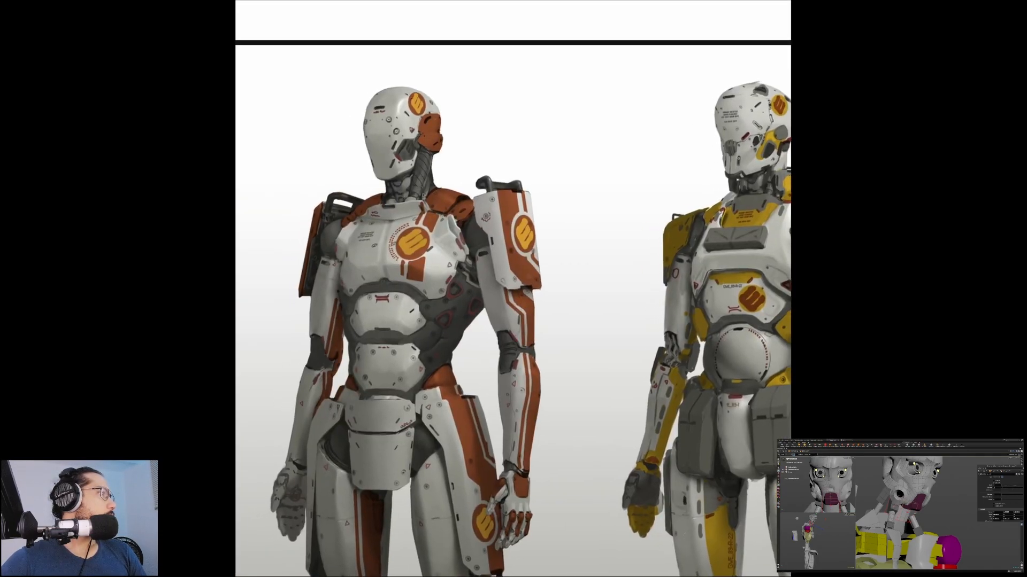
pyautogui.scroll(-8, 425, 184)
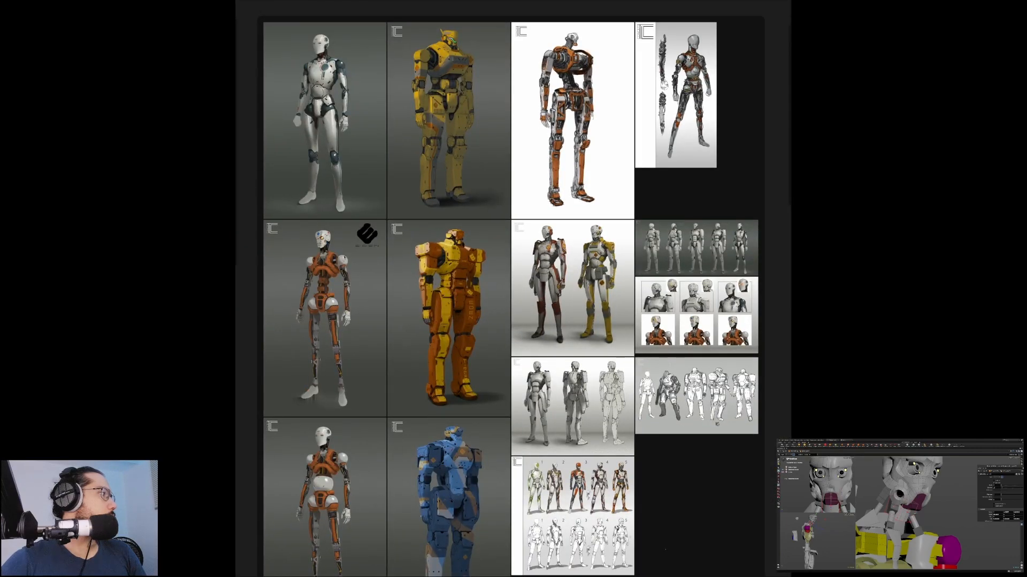
# Survey the full-body concept robots on the reference board and examine the silver Armadyne robot head photo
pyautogui.scroll(10, 305, 229)
pyautogui.scroll(-10, 440, 326)
pyautogui.moveTo(440, 325); pyautogui.dragTo(579, 249, button='middle')
pyautogui.moveTo(709, 300); pyautogui.dragTo(595, 229, button='middle')
pyautogui.moveTo(649, 290); pyautogui.dragTo(518, 124, button='middle')
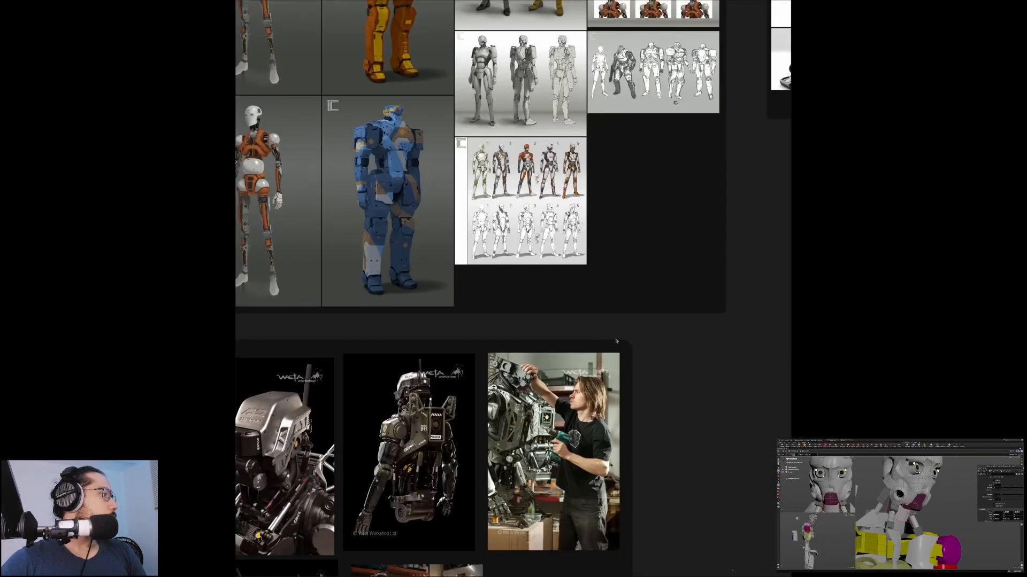
pyautogui.moveTo(458, 378); pyautogui.dragTo(563, 263, button='middle')
pyautogui.scroll(4, 390, 383)
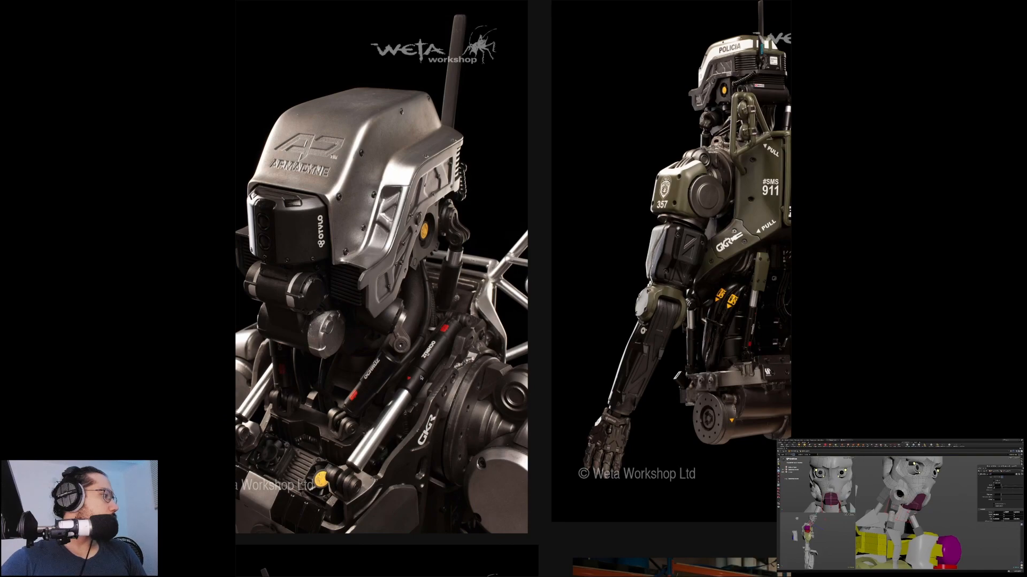
pyautogui.moveTo(465, 215); pyautogui.dragTo(476, 173, button='middle')
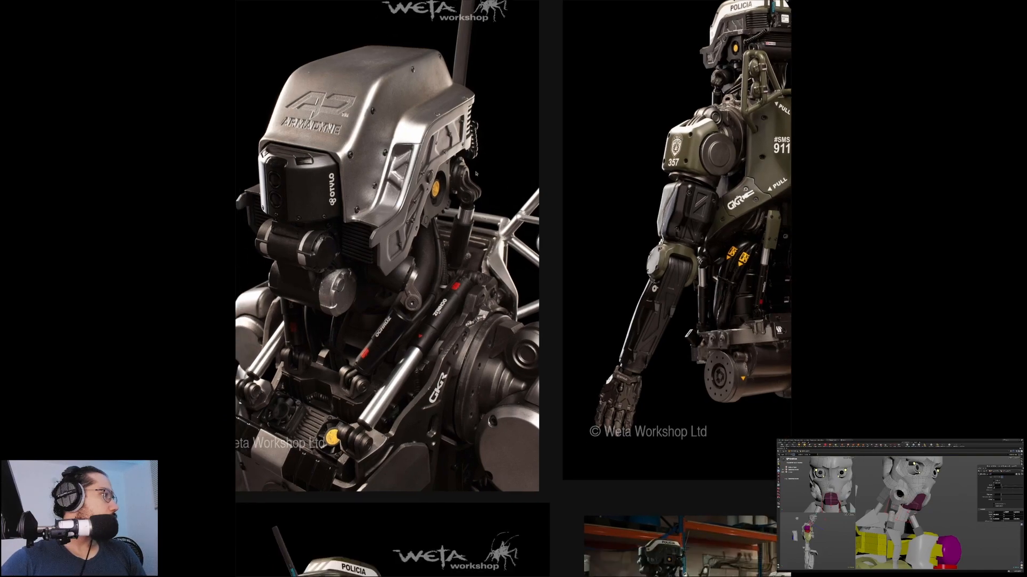
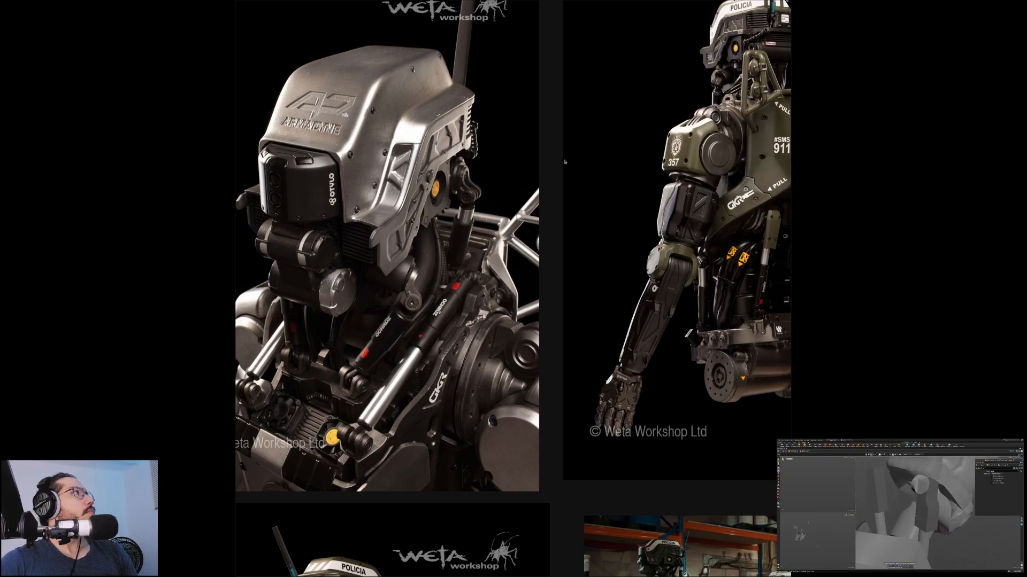
# Examine the neck piston and its pivot bracket behind the Armadyne robot's head
pyautogui.moveTo(565, 161); pyautogui.dragTo(598, 144, button='middle')
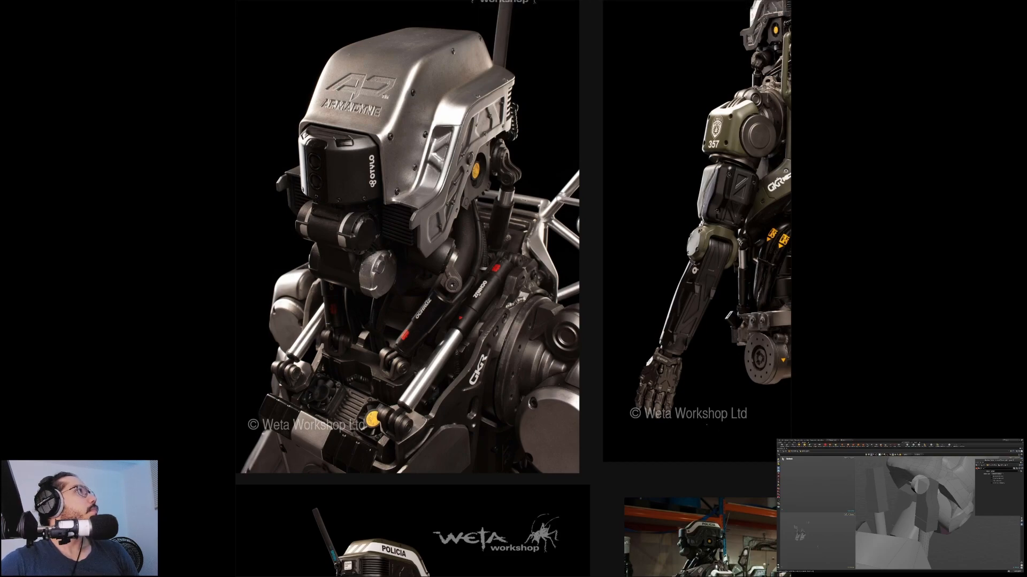
pyautogui.scroll(5, 505, 175)
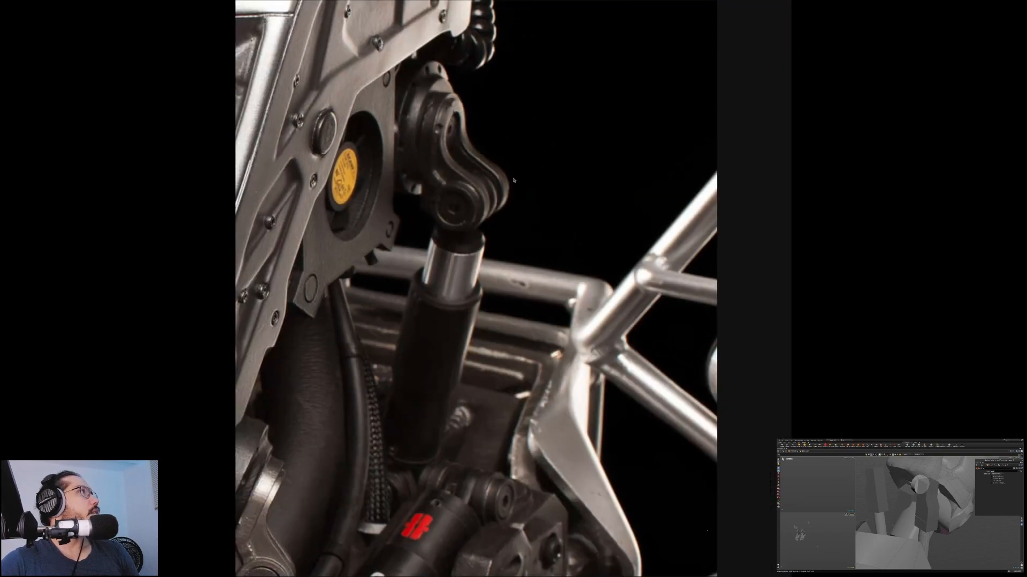
pyautogui.scroll(2, 505, 175)
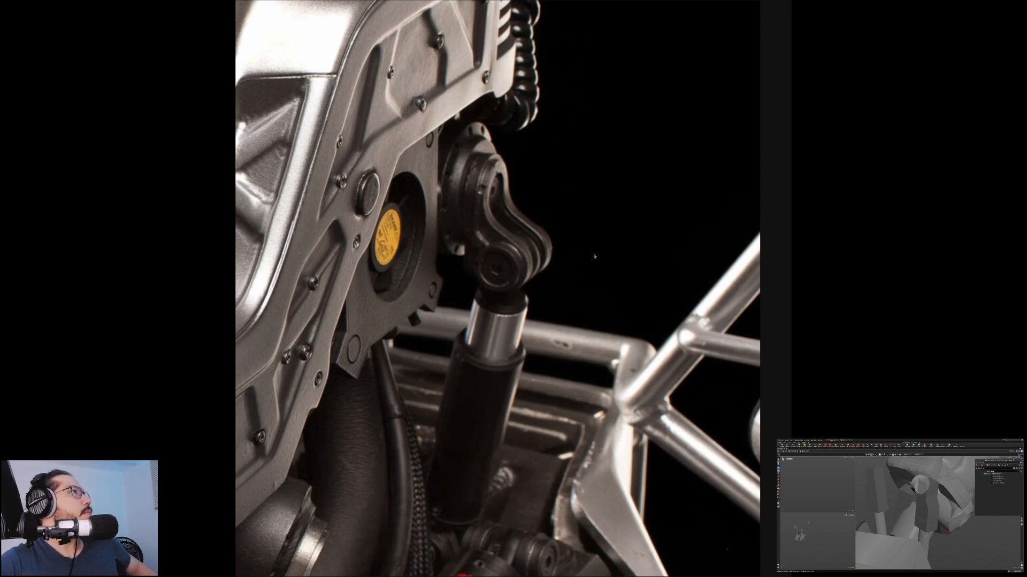
pyautogui.moveTo(675, 232); pyautogui.dragTo(497, 152, button='middle')
pyautogui.scroll(-5, 498, 151)
# Examine the police robot's neck and back frame, and the exposed neck cables in the workshop photo
pyautogui.moveTo(716, 70); pyautogui.dragTo(470, 158, button='middle')
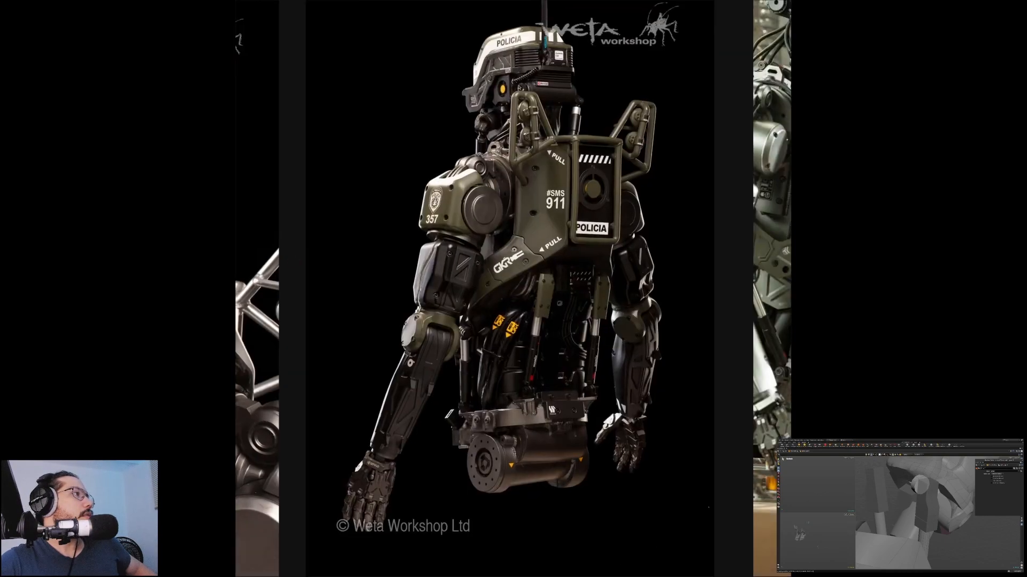
pyautogui.scroll(4, 521, 85)
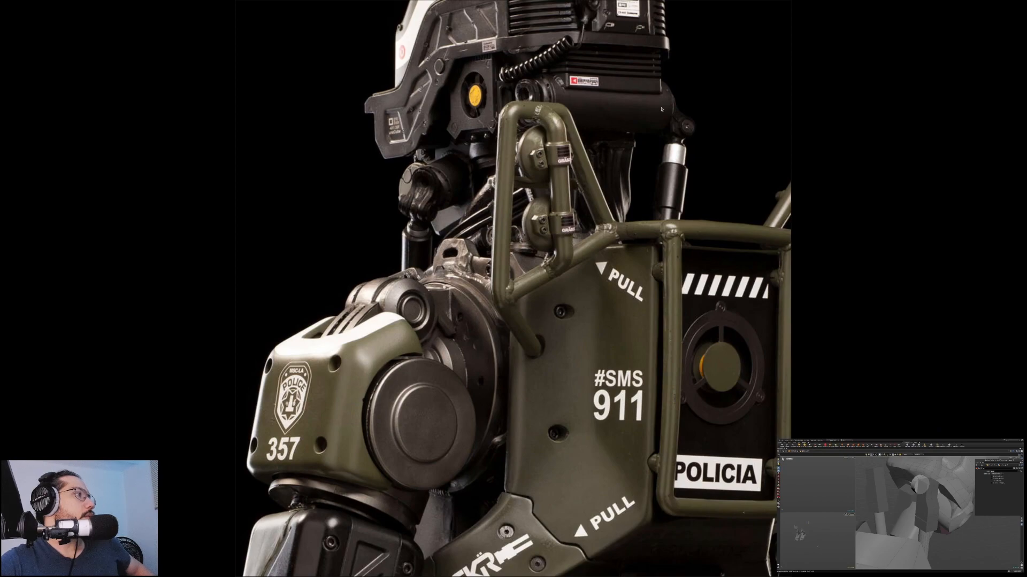
pyautogui.moveTo(661, 109); pyautogui.dragTo(442, 118, button='middle')
pyautogui.moveTo(602, 124); pyautogui.dragTo(582, 97, button='middle')
pyautogui.scroll(-4, 582, 97)
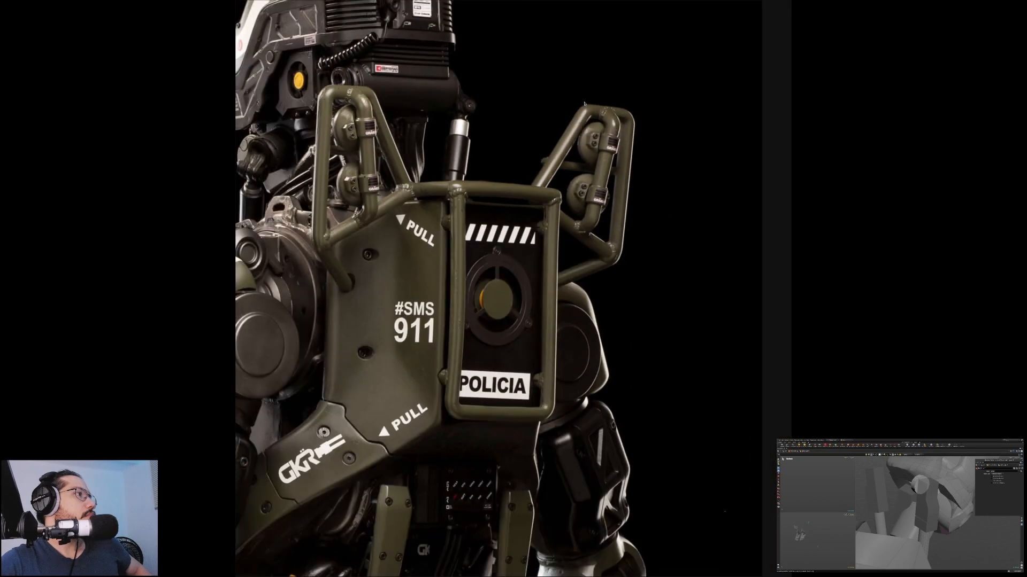
pyautogui.moveTo(699, 116); pyautogui.dragTo(511, 241, button='middle')
pyautogui.scroll(4, 615, 175)
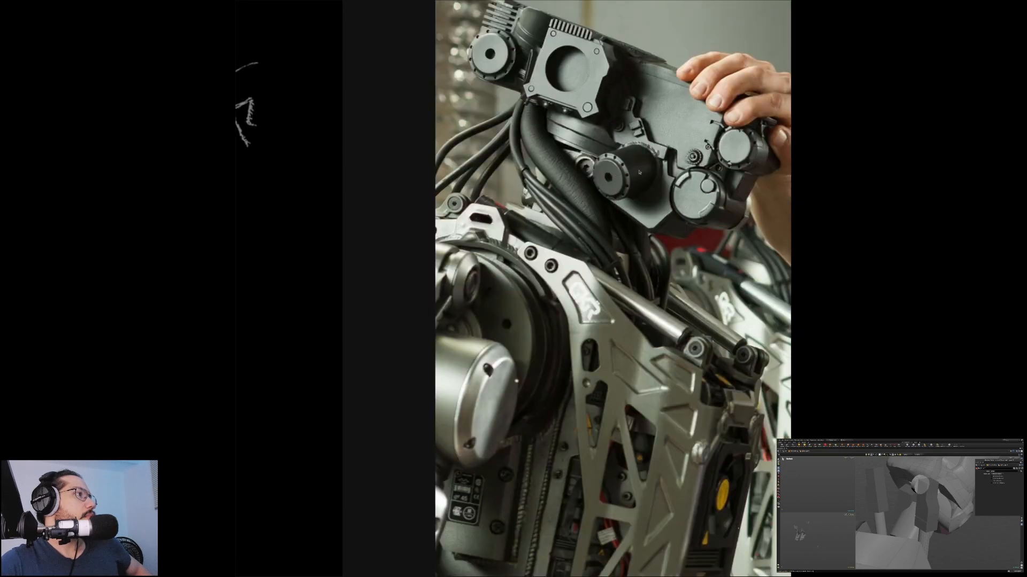
pyautogui.moveTo(697, 180); pyautogui.dragTo(481, 142, button='middle')
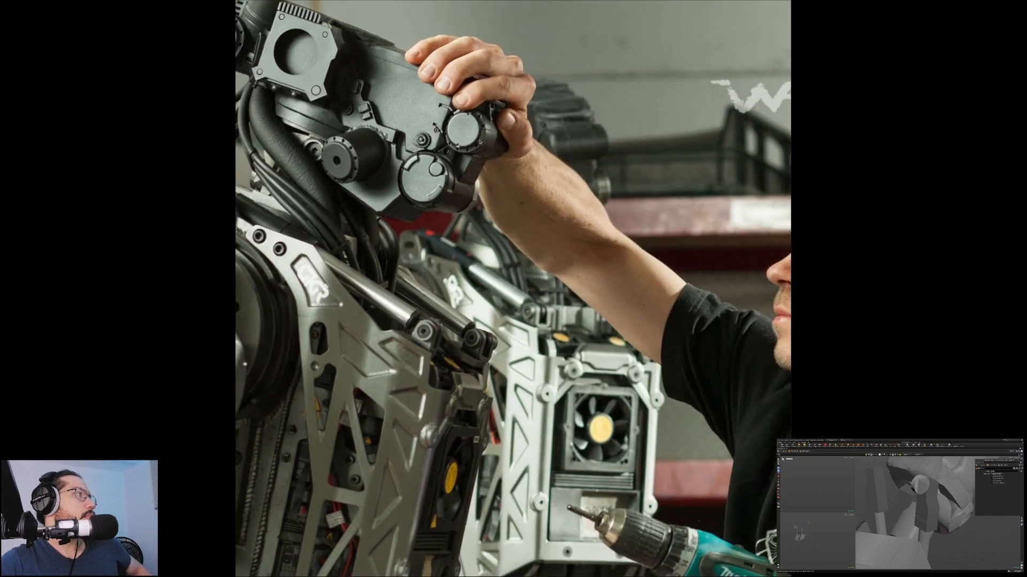
pyautogui.moveTo(366, 132); pyautogui.dragTo(474, 148, button='middle')
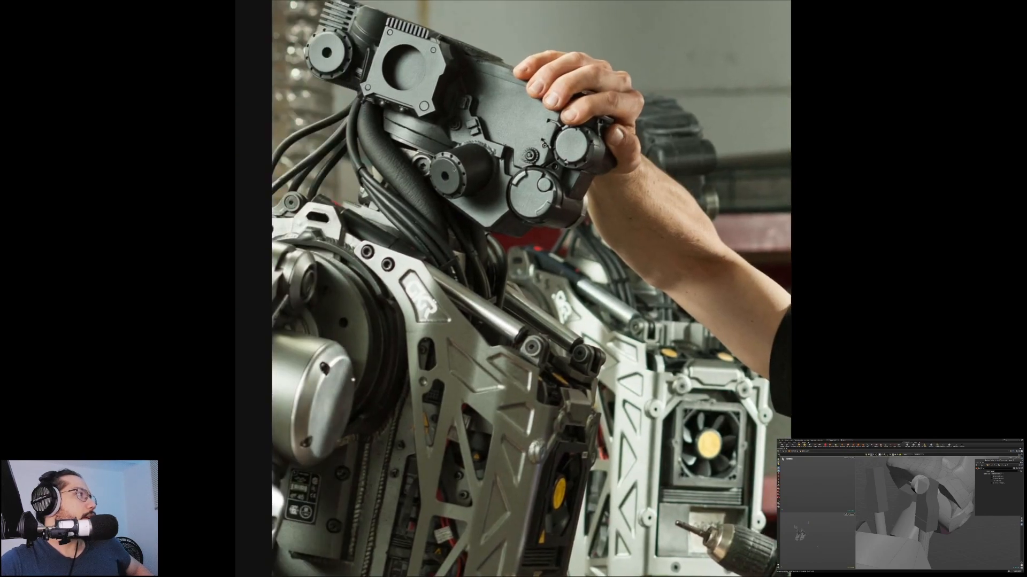
pyautogui.scroll(-5, 521, 165)
# Examine the blue, orange and white full-body robot concepts for armour and joint design
pyautogui.moveTo(532, 296); pyautogui.dragTo(517, 222, button='middle')
pyautogui.scroll(-5, 518, 222)
pyautogui.moveTo(442, 216); pyautogui.dragTo(506, 311, button='middle')
pyautogui.scroll(5, 483, 84)
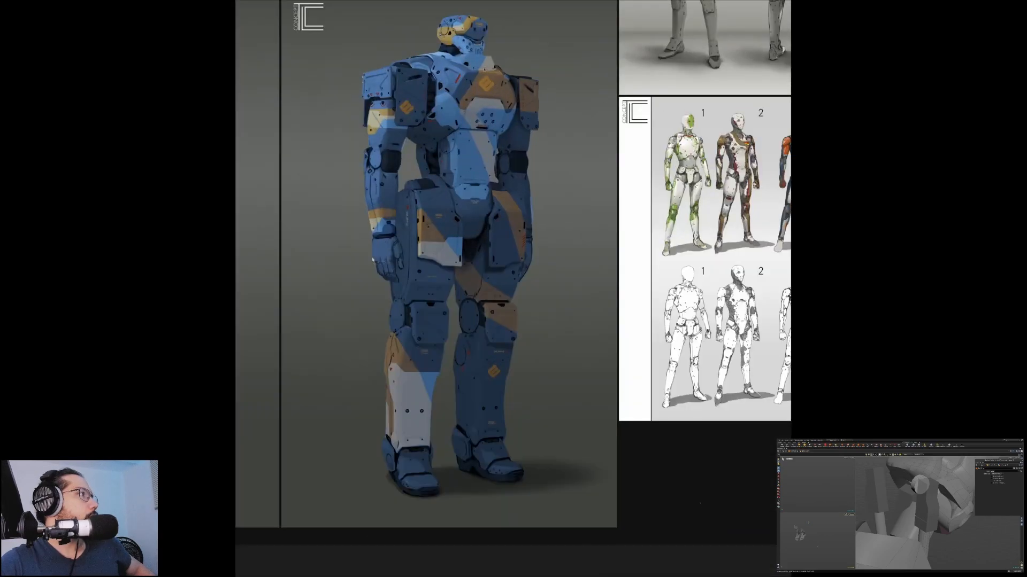
pyautogui.moveTo(483, 85); pyautogui.dragTo(691, 233, button='middle')
pyautogui.moveTo(603, 198); pyautogui.dragTo(620, 294, button='middle')
pyautogui.scroll(-4, 595, 184)
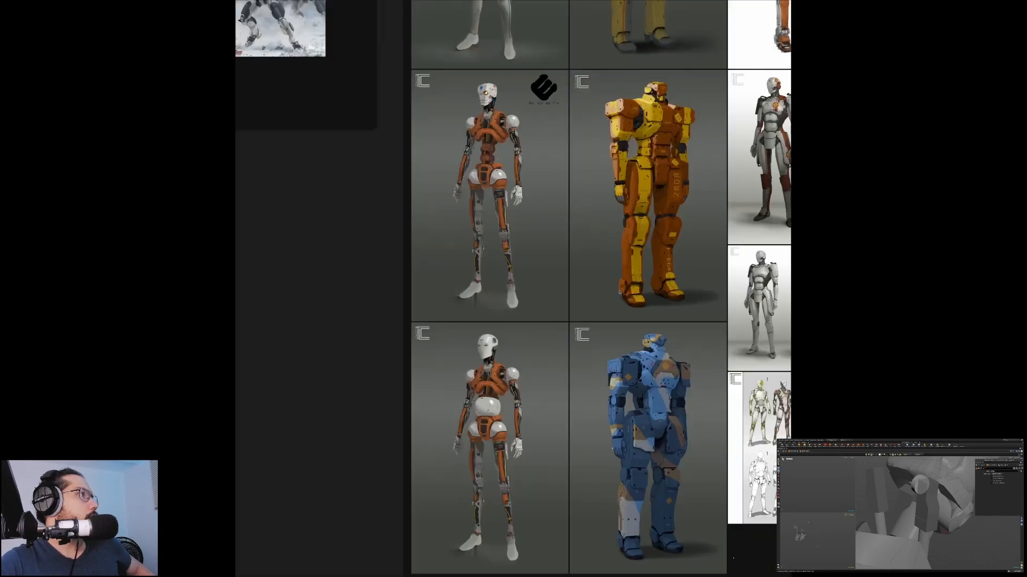
pyautogui.moveTo(648, 326); pyautogui.dragTo(762, 373, button='middle')
pyautogui.moveTo(473, 147); pyautogui.dragTo(566, 319, button='middle')
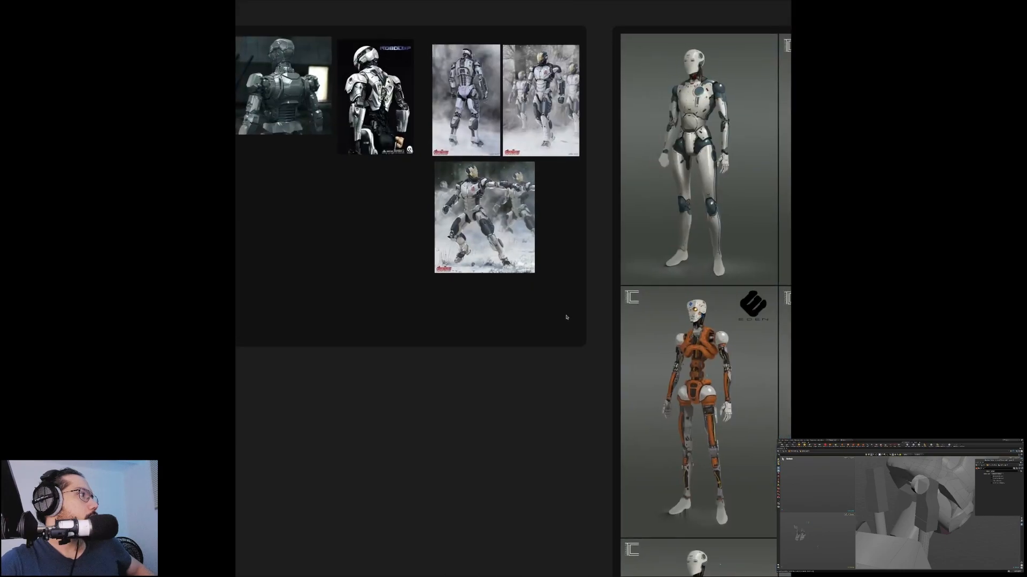
# Examine the tan mech illustrations and the Syntax Head Module sketch in the mech reference group
pyautogui.scroll(-5, 592, 317)
pyautogui.scroll(-4, 592, 316)
pyautogui.moveTo(713, 139); pyautogui.dragTo(488, 195, button='middle')
pyautogui.scroll(10, 488, 214)
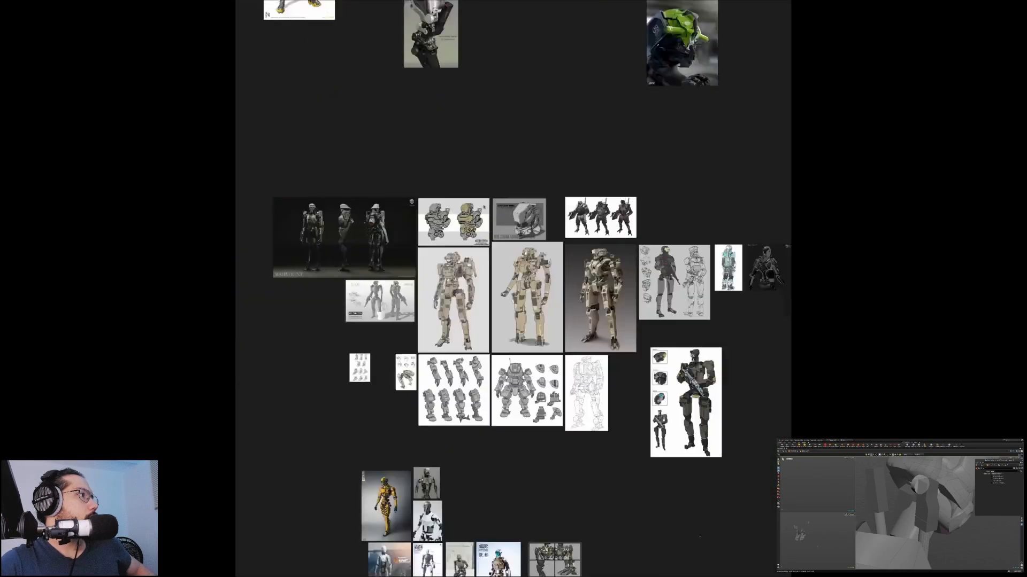
pyautogui.scroll(3, 498, 257)
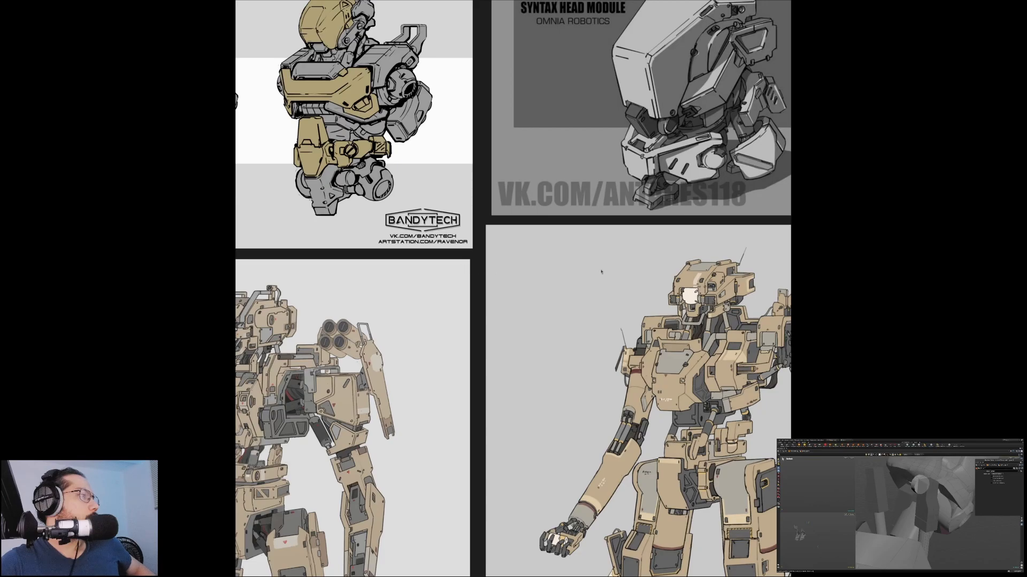
pyautogui.moveTo(611, 239); pyautogui.dragTo(470, 317, button='middle')
pyautogui.moveTo(433, 188); pyautogui.dragTo(629, 248, button='middle')
pyautogui.scroll(-4, 579, 216)
pyautogui.moveTo(579, 216); pyautogui.dragTo(459, 382, button='middle')
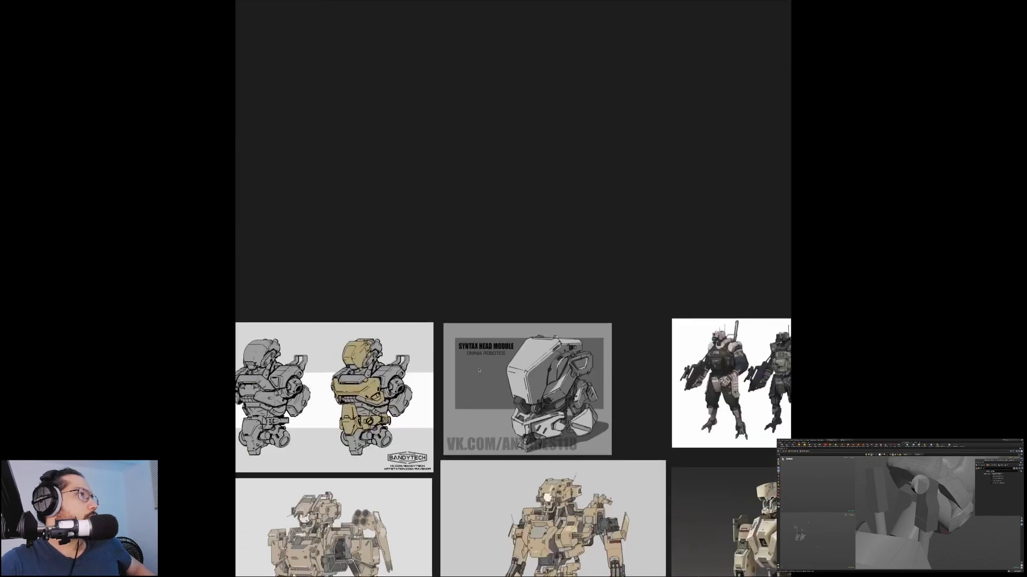
# Examine the rifle-carrying robot trio and the head, neck and torso of the tan rendered mech
pyautogui.moveTo(640, 328); pyautogui.dragTo(374, 236, button='middle')
pyautogui.scroll(7, 534, 281)
pyautogui.moveTo(533, 282); pyautogui.dragTo(490, 220, button='middle')
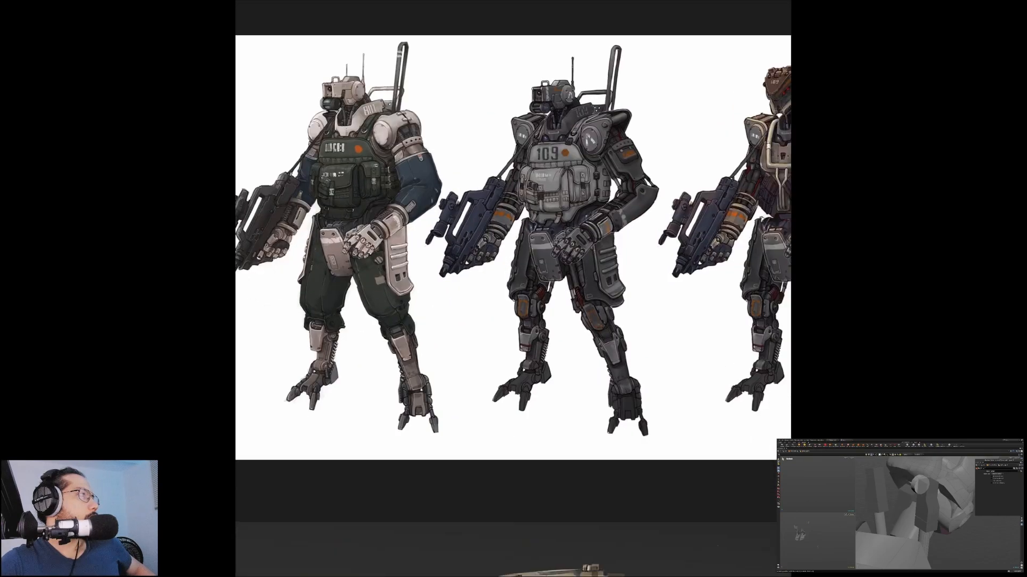
pyautogui.scroll(-5, 503, 205)
pyautogui.moveTo(558, 408); pyautogui.dragTo(584, 276, button='middle')
pyautogui.scroll(6, 585, 277)
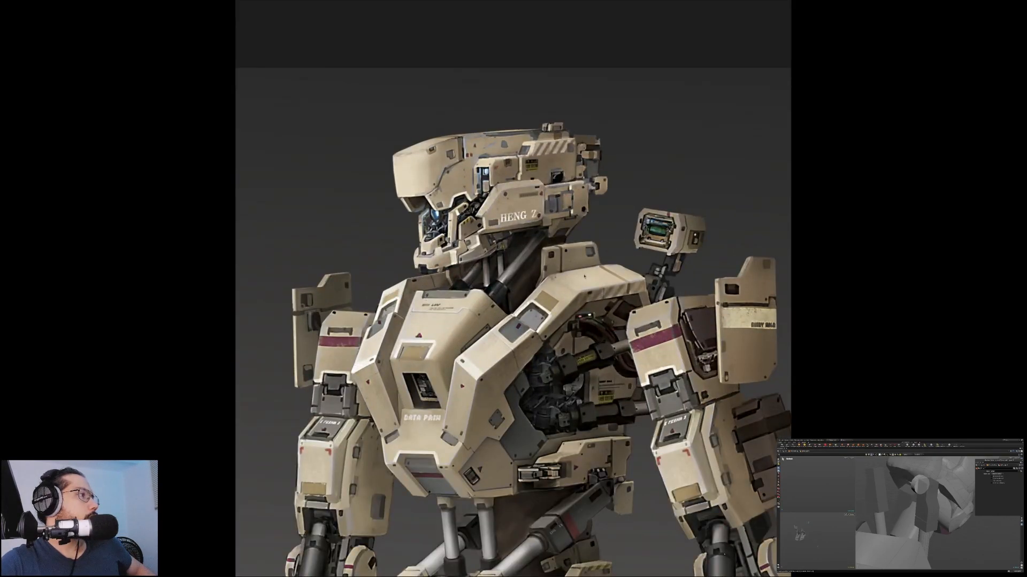
pyautogui.scroll(-1, 584, 277)
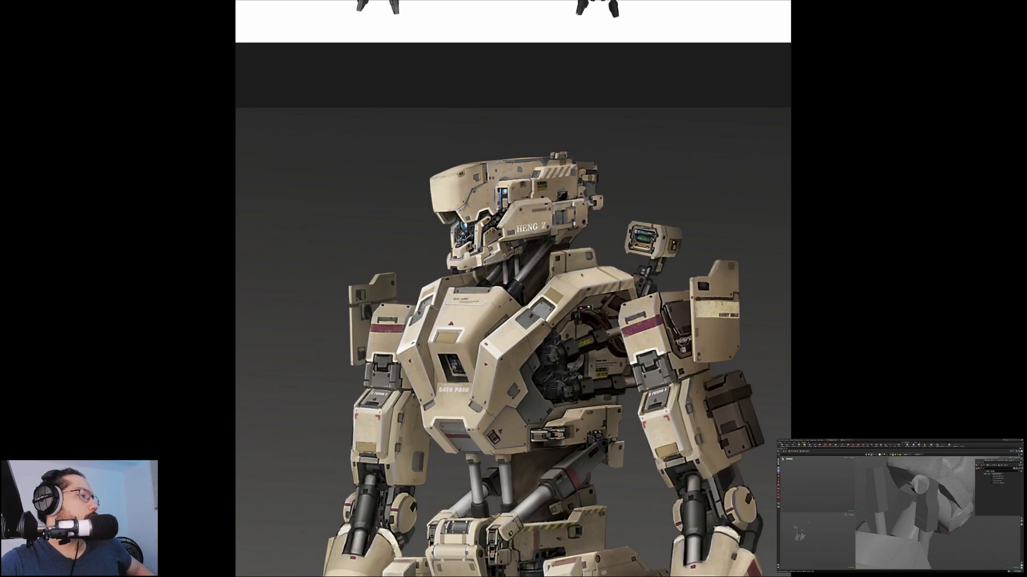
# Examine the line-art robot soldier's head, neck and torso construction
pyautogui.scroll(-5, 582, 275)
pyautogui.moveTo(775, 250); pyautogui.dragTo(548, 223, button='middle')
pyautogui.scroll(4, 548, 223)
pyautogui.moveTo(719, 240); pyautogui.dragTo(374, 184, button='middle')
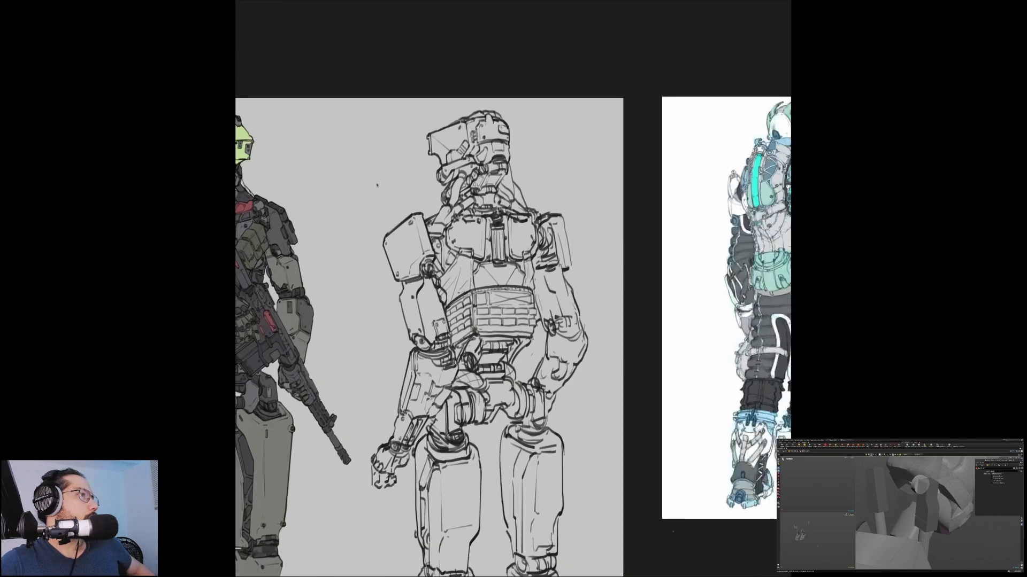
pyautogui.scroll(-2, 395, 191)
pyautogui.scroll(4, 652, 160)
pyautogui.scroll(-6, 653, 161)
pyautogui.scroll(-5, 652, 163)
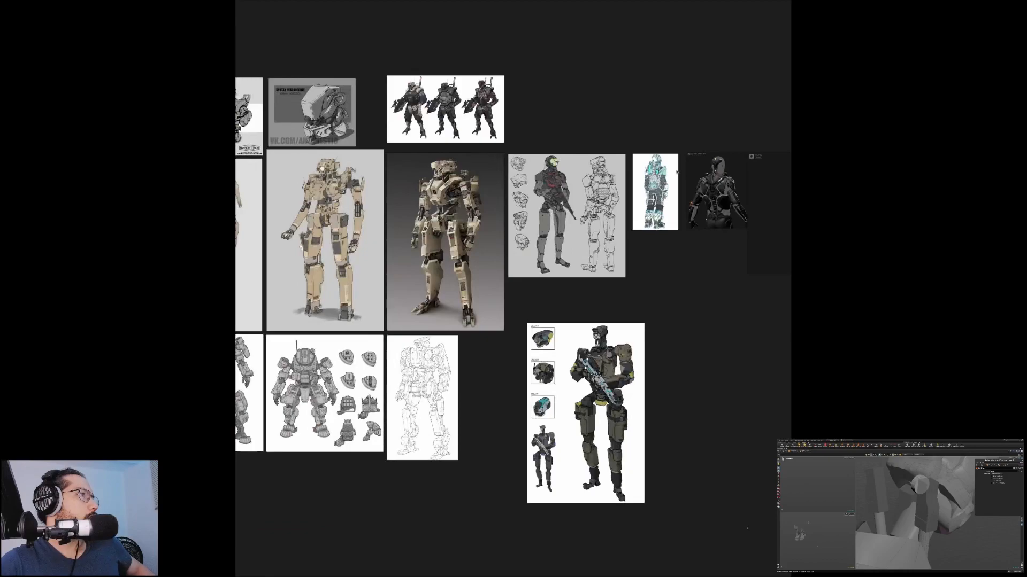
# Examine the head and neck pistons of the brown robot holding the white and blue rifle
pyautogui.moveTo(577, 339); pyautogui.dragTo(692, 278, button='middle')
pyautogui.scroll(5, 692, 278)
pyautogui.scroll(3, 740, 262)
pyautogui.moveTo(785, 278); pyautogui.dragTo(599, 240, button='middle')
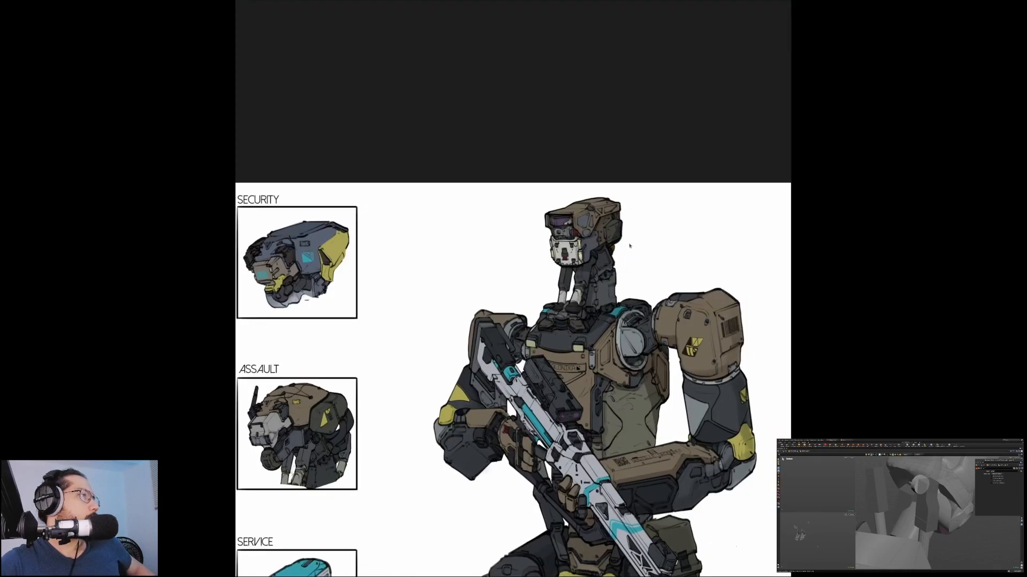
pyautogui.scroll(-1, 630, 245)
pyautogui.scroll(-4, 627, 246)
pyautogui.scroll(6, 624, 251)
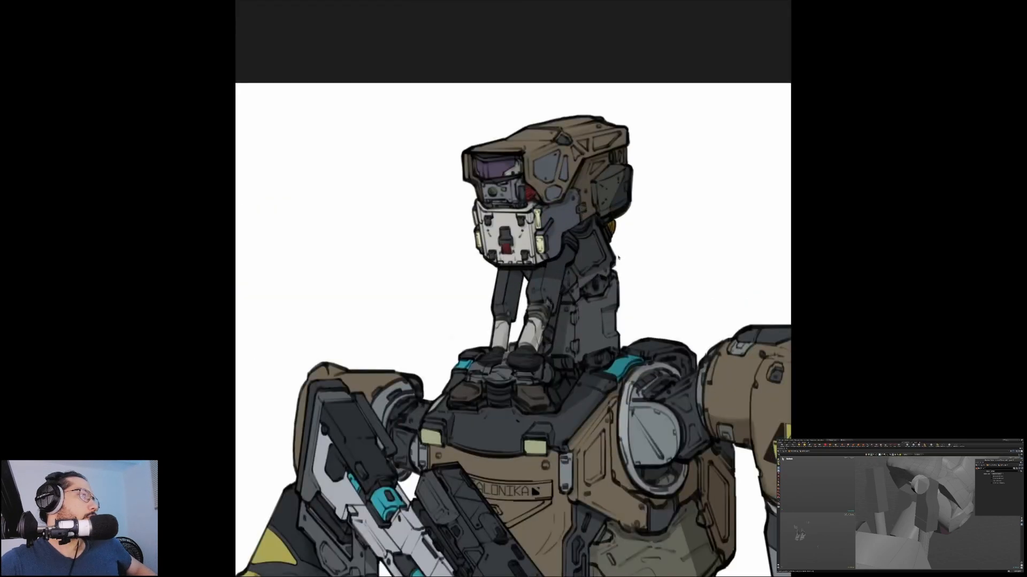
pyautogui.scroll(-5, 574, 319)
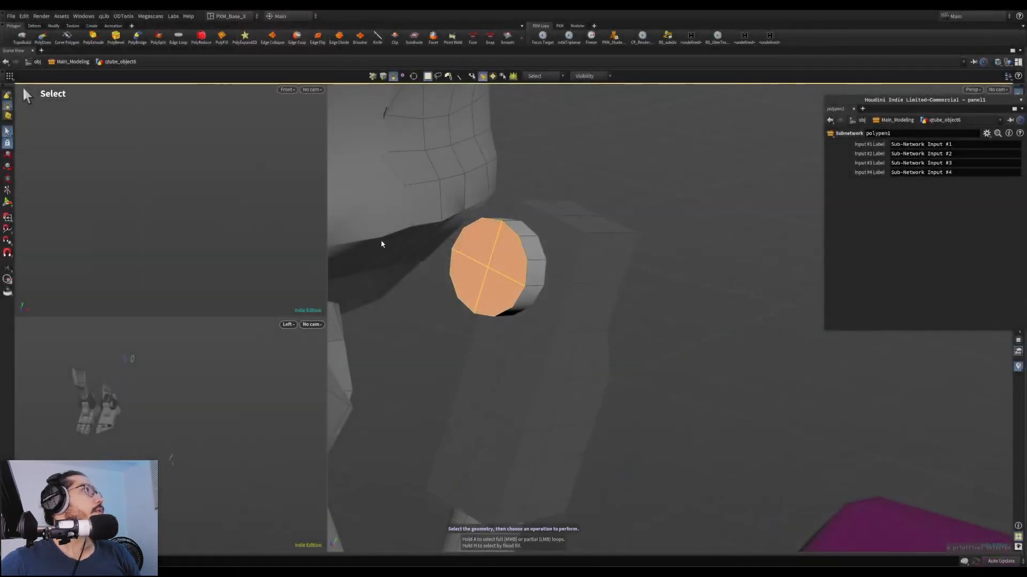
pyautogui.press('Escape')
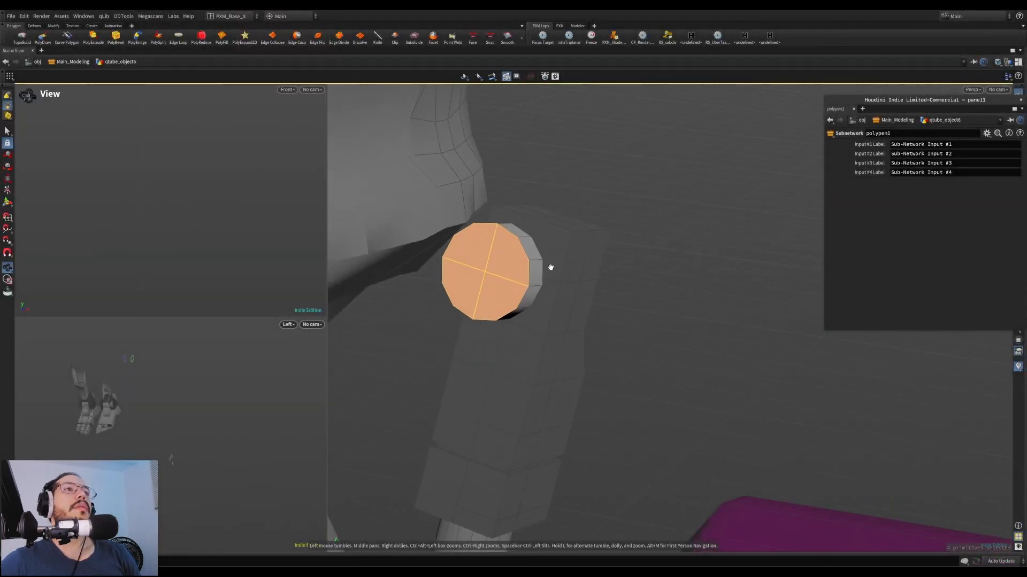
pyautogui.press('Tab')
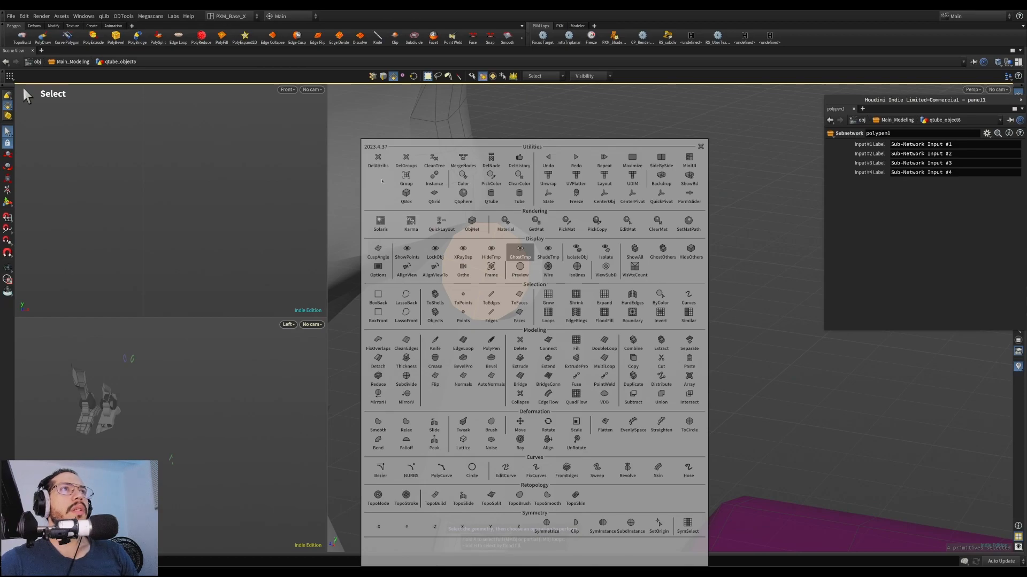
pyautogui.rightClick(495, 277)
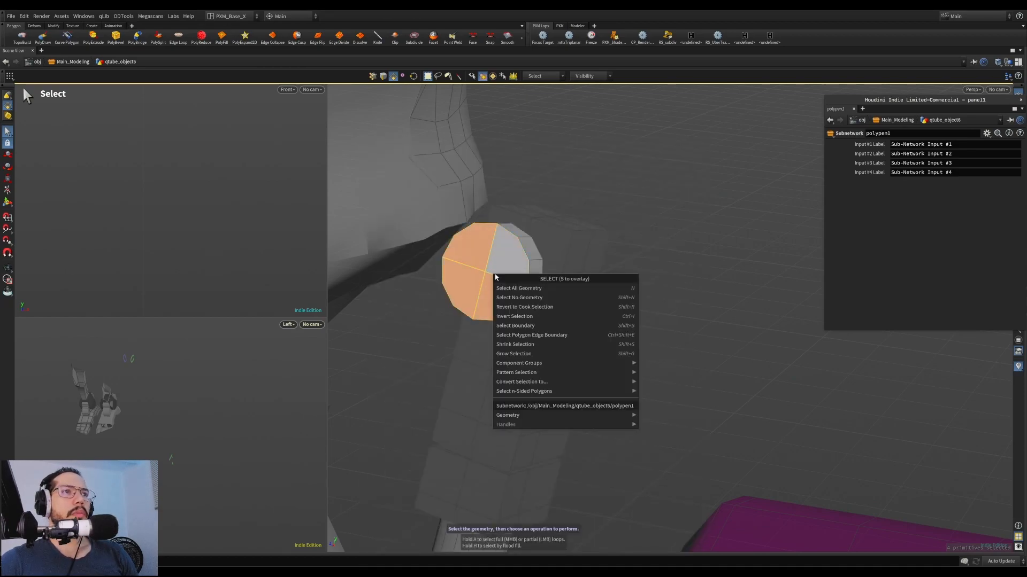
pyautogui.moveTo(524, 363)
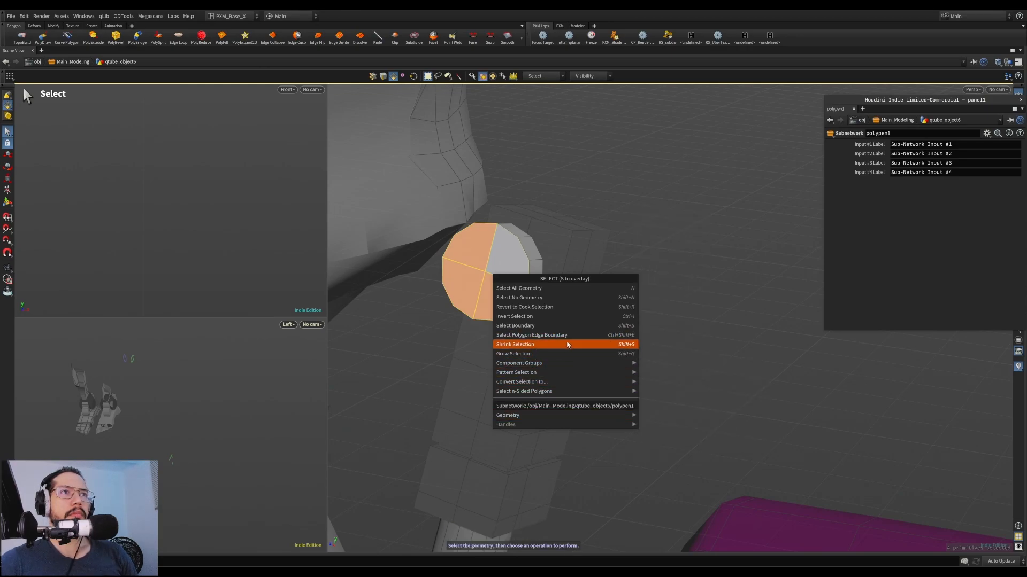
pyautogui.click(571, 288)
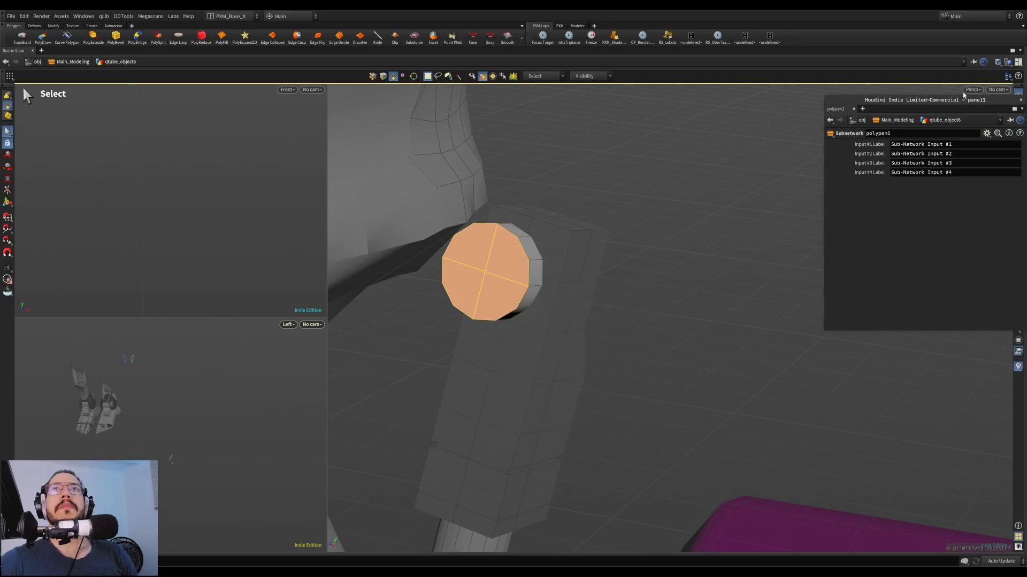
# Turn on the construction plane and home it on the selected cap faces of the small cylinder
pyautogui.moveTo(923, 100); pyautogui.dragTo(847, 98)
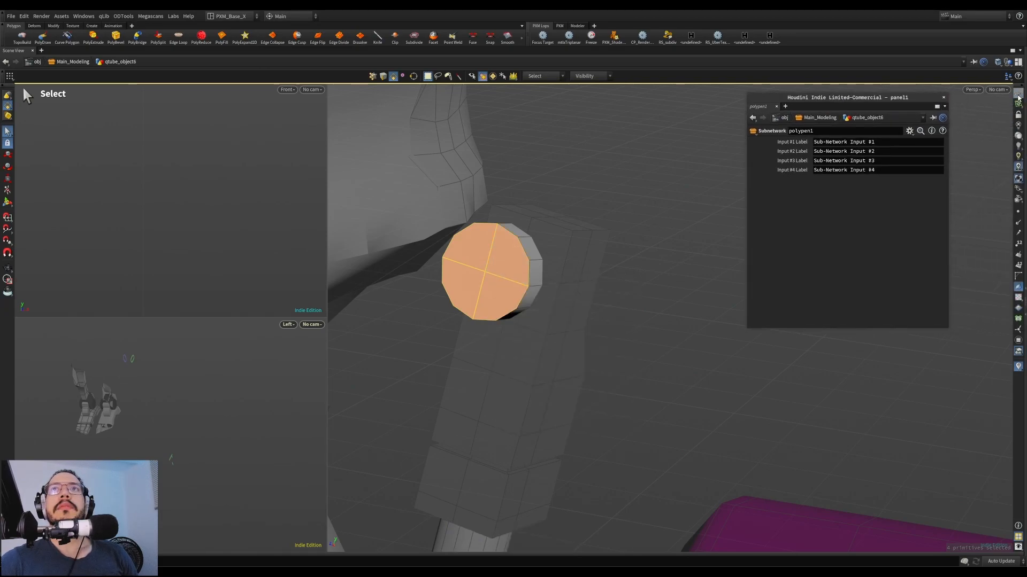
pyautogui.rightClick(1018, 94)
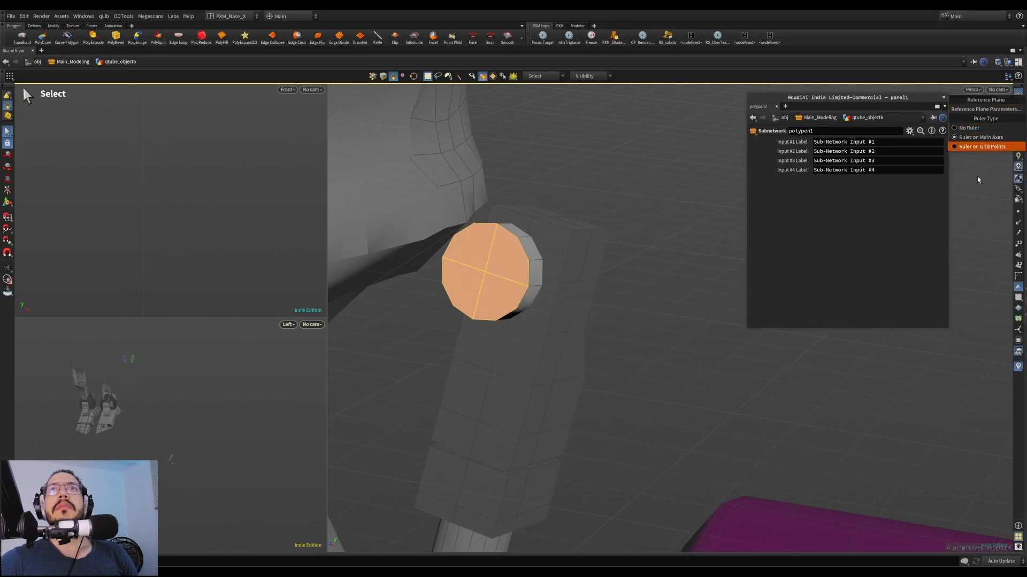
pyautogui.rightClick(1021, 106)
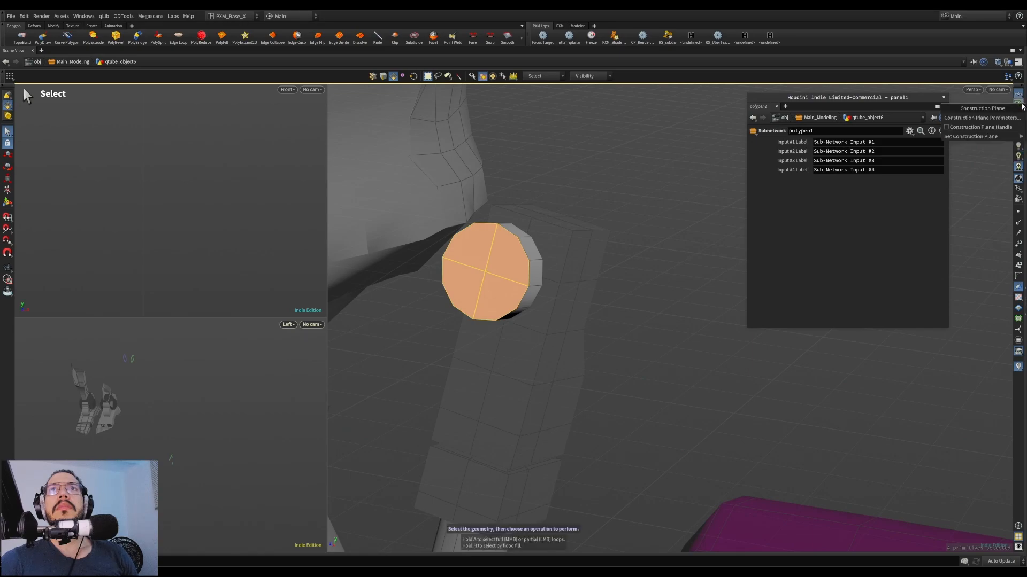
pyautogui.click(1022, 109)
pyautogui.click(1018, 105)
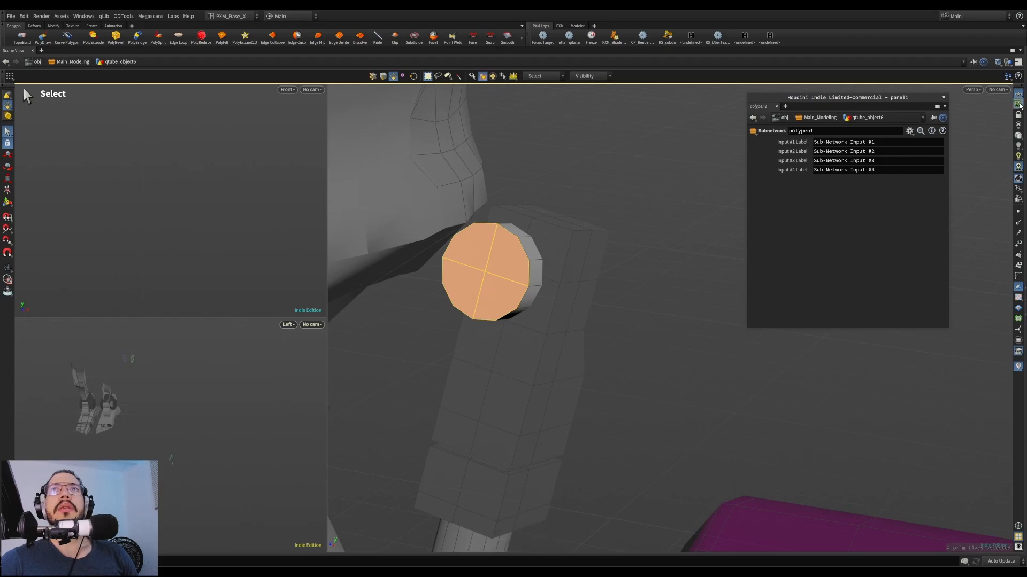
pyautogui.rightClick(1020, 106)
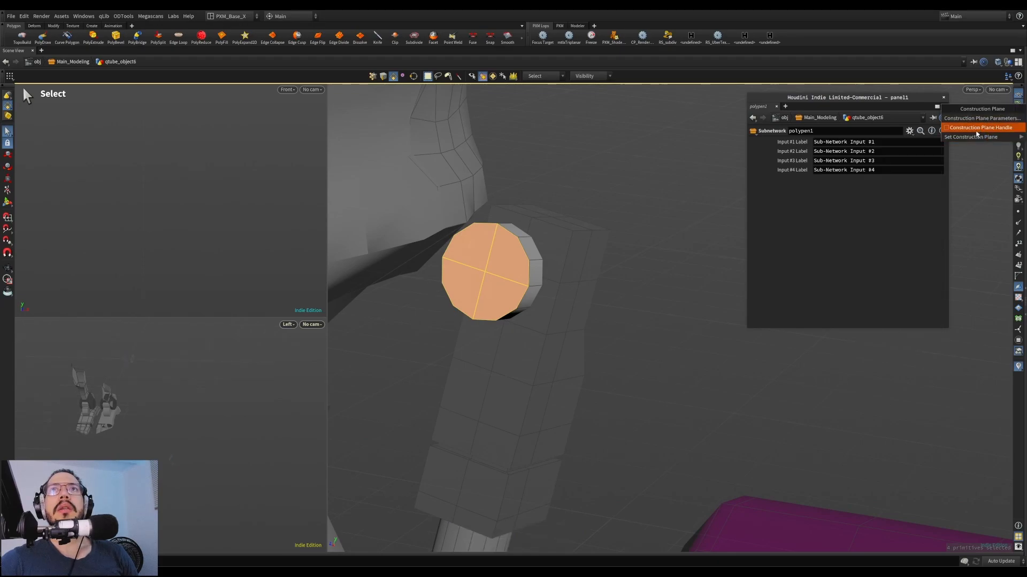
pyautogui.moveTo(977, 140)
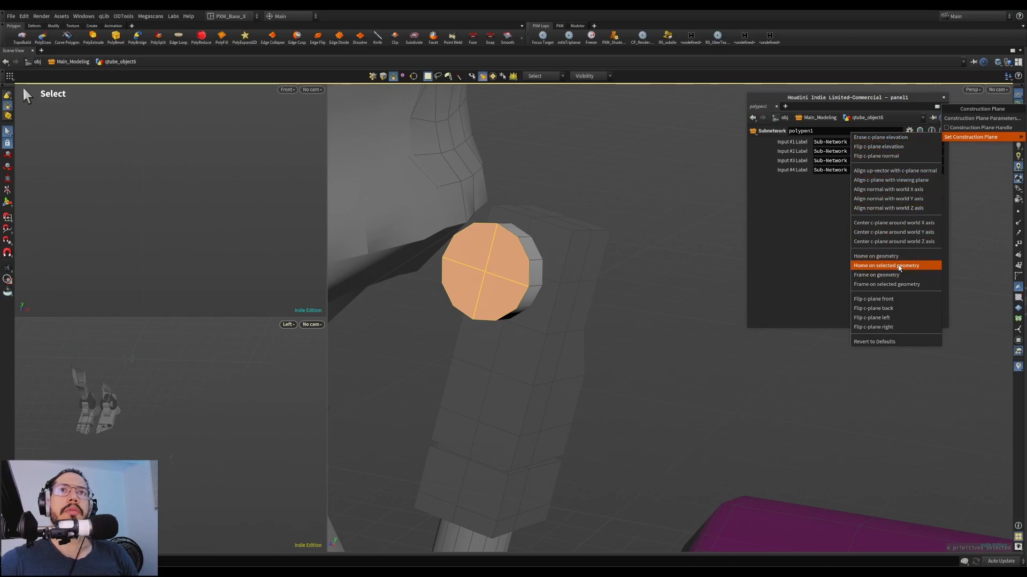
pyautogui.click(899, 266)
pyautogui.keyDown('alt'); pyautogui.moveTo(570, 291); pyautogui.dragTo(476, 246); pyautogui.keyUp('alt')
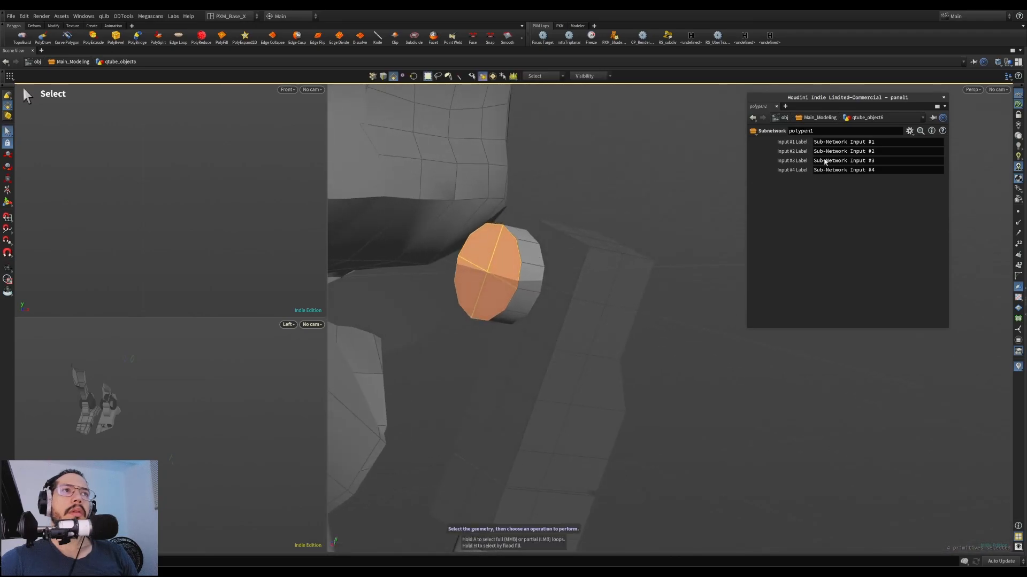
# Align the construction plane with the viewing plane and show the construction plane handle
pyautogui.rightClick(1018, 106)
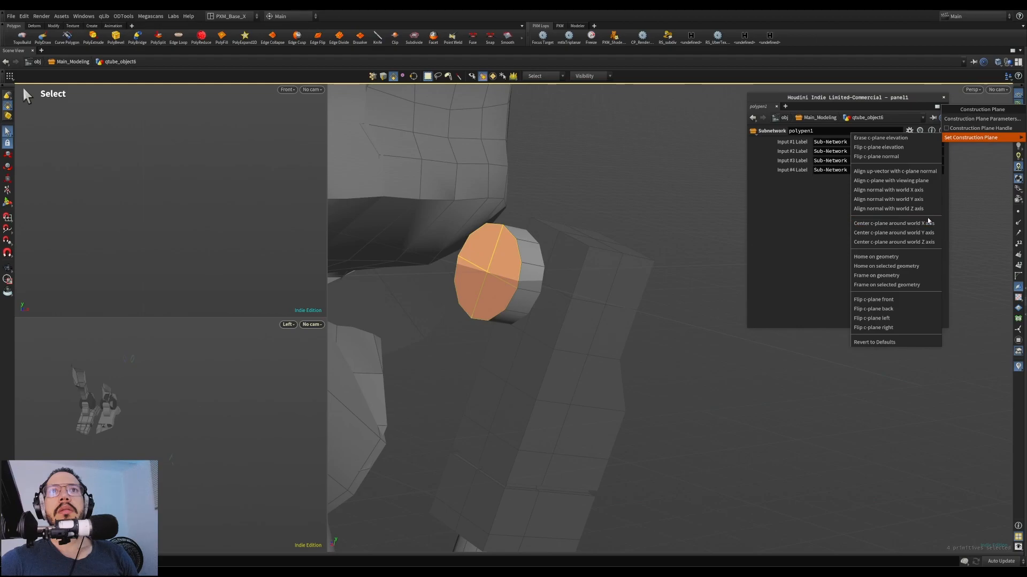
pyautogui.click(931, 185)
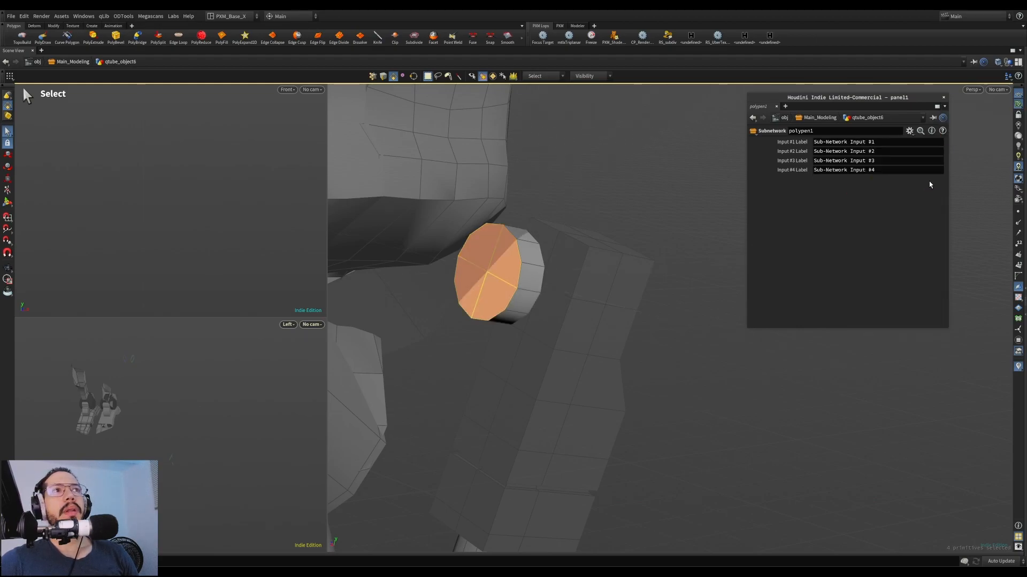
pyautogui.rightClick(1018, 107)
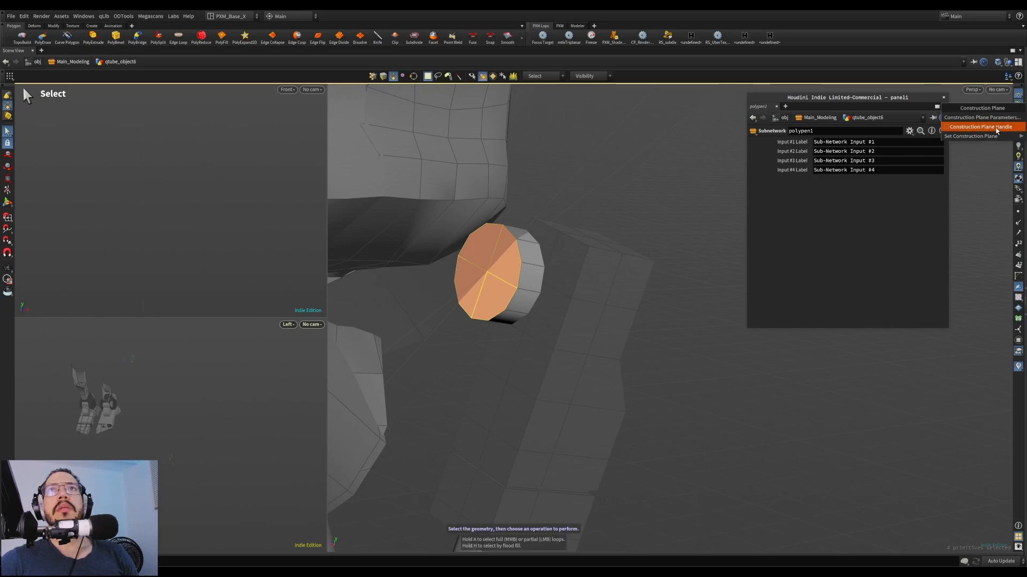
pyautogui.click(997, 128)
pyautogui.keyDown('alt'); pyautogui.moveTo(533, 258); pyautogui.dragTo(564, 263); pyautogui.keyUp('alt')
# Apply the construction plane option that aligns the up-vector with the c-plane normal
pyautogui.rightClick(1019, 109)
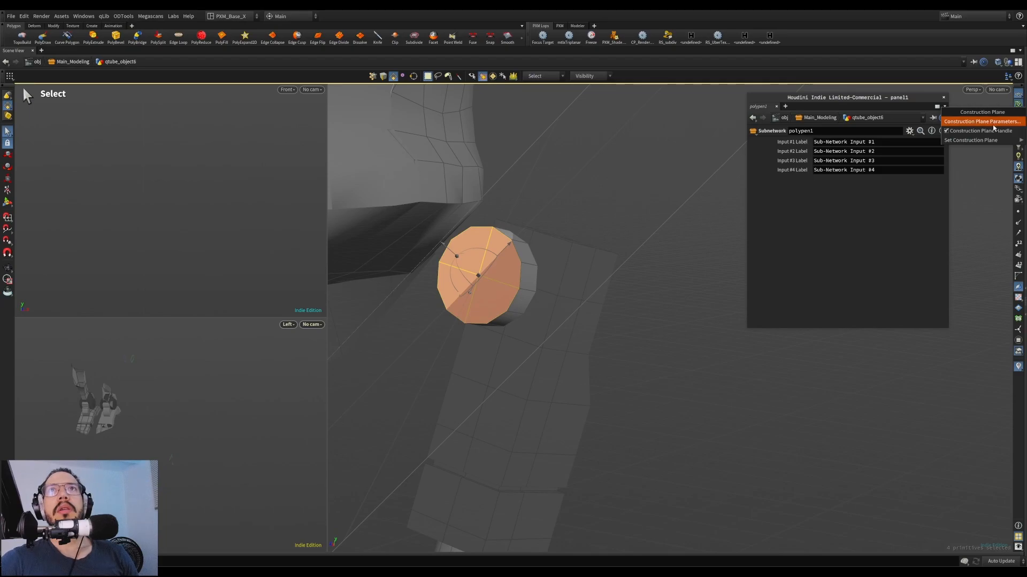
pyautogui.moveTo(990, 141)
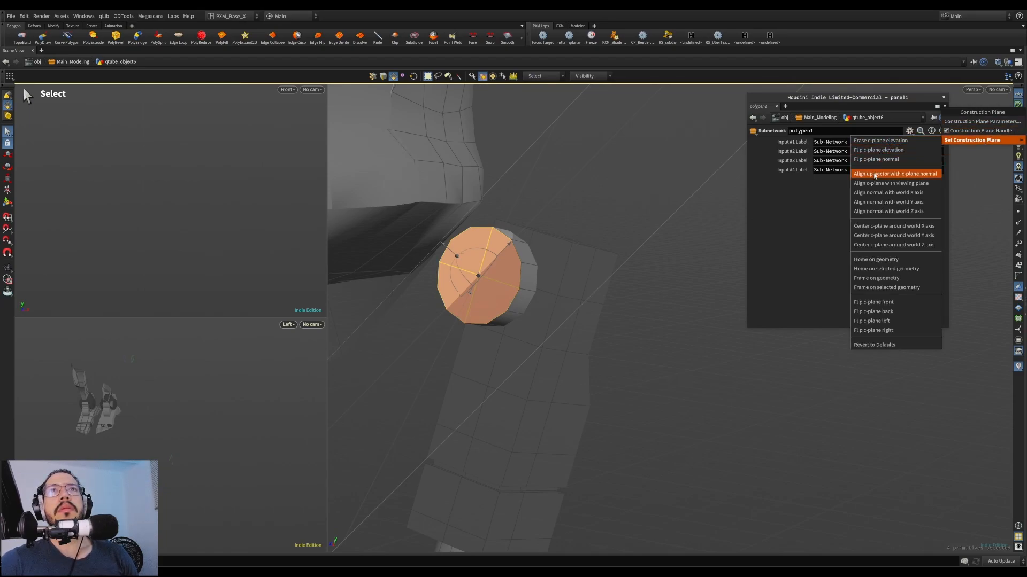
pyautogui.click(874, 176)
pyautogui.moveTo(517, 287)
pyautogui.keyDown('alt'); pyautogui.mouseDown()
pyautogui.moveTo(539, 283)
pyautogui.moveTo(531, 289)
pyautogui.mouseUp(); pyautogui.keyUp('alt')
# Reselect the four cap faces of the small cylinder and align the viewport to the construction plane with AlignViewTo
pyautogui.press('Tab')
pyautogui.click(465, 253)
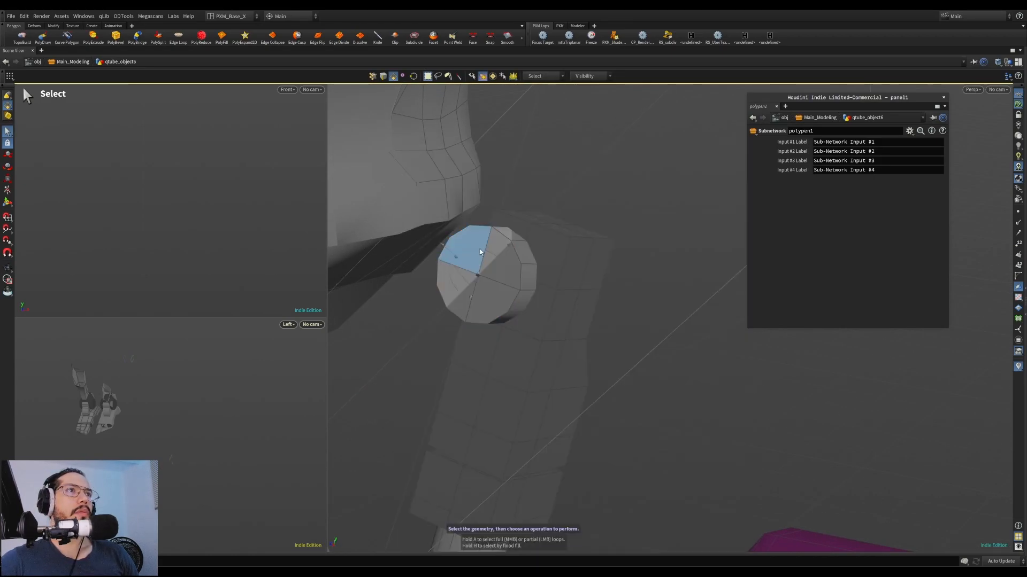
pyautogui.keyDown('shift'); pyautogui.click(510, 273); pyautogui.keyUp('shift')
pyautogui.keyDown('shift'); pyautogui.click(489, 298); pyautogui.keyUp('shift')
pyautogui.keyDown('shift'); pyautogui.click(452, 281); pyautogui.keyUp('shift')
pyautogui.press('Tab')
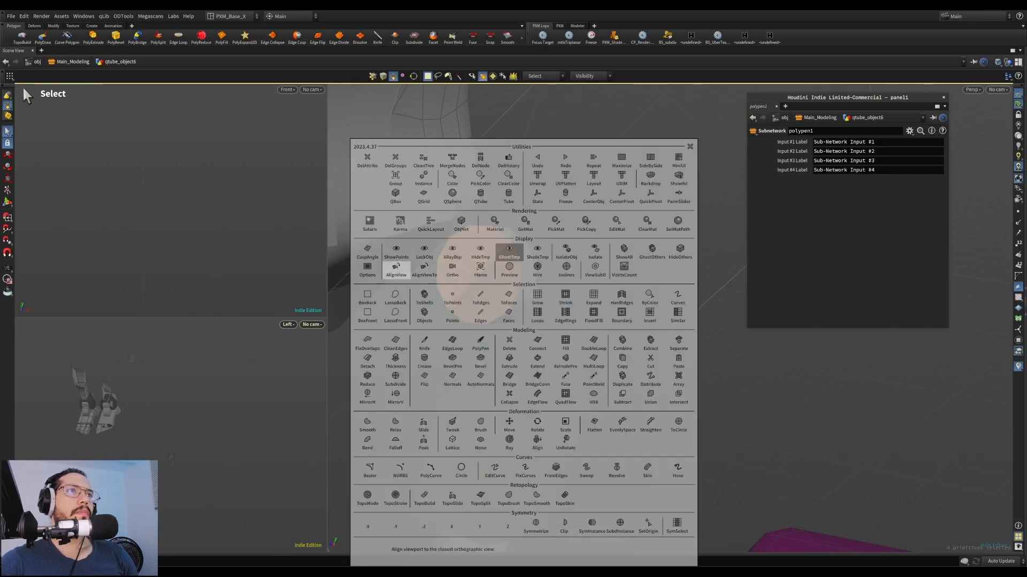
pyautogui.click(424, 270)
pyautogui.press('Tab')
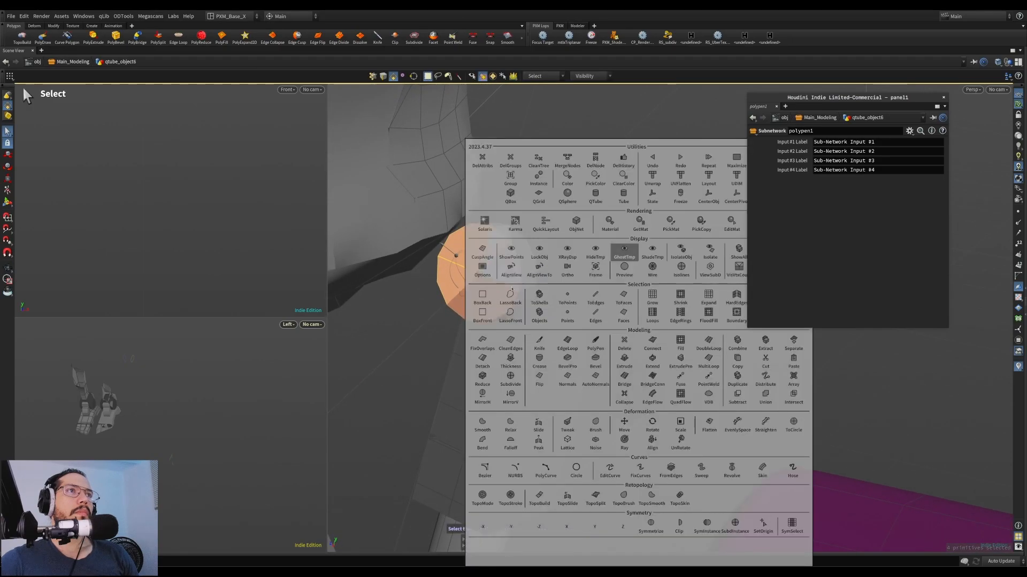
pyautogui.click(533, 278)
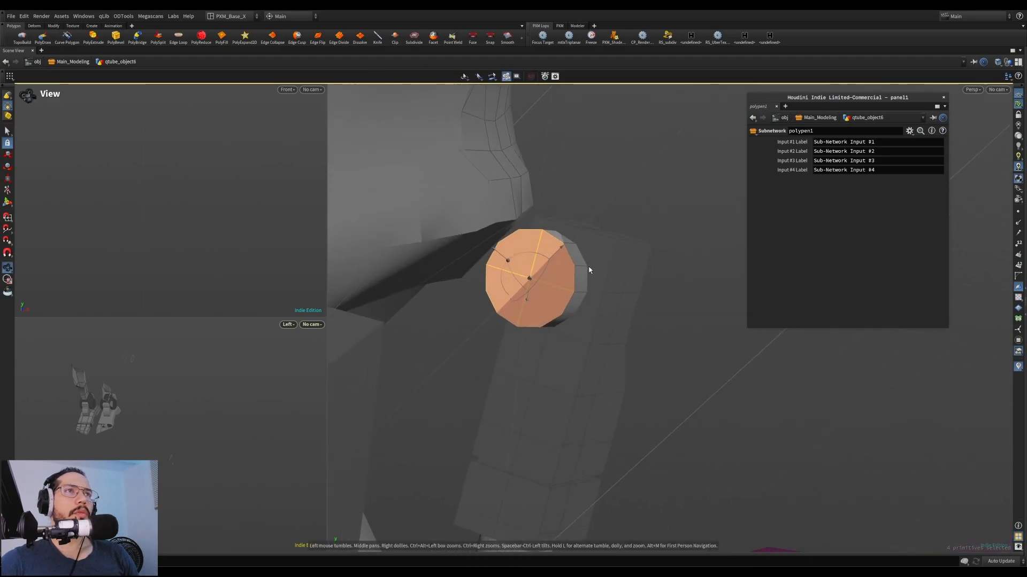
# Hide the construction plane handle, keeping the network pane collapsed beside the viewports
pyautogui.press('Tab')
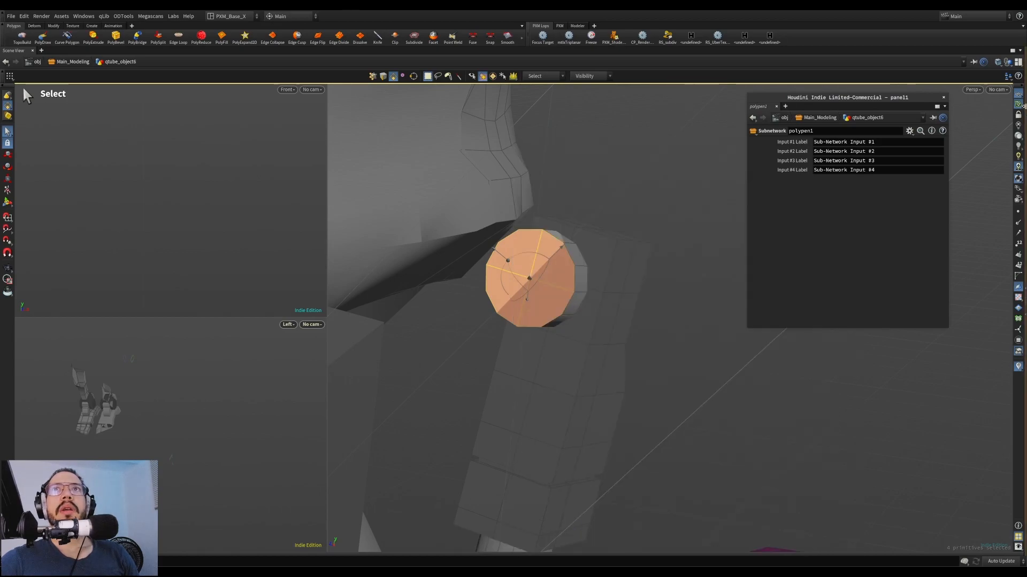
pyautogui.click(1023, 107)
pyautogui.press('Tab')
pyautogui.click(663, 226)
pyautogui.moveTo(640, 306); pyautogui.dragTo(639, 307)
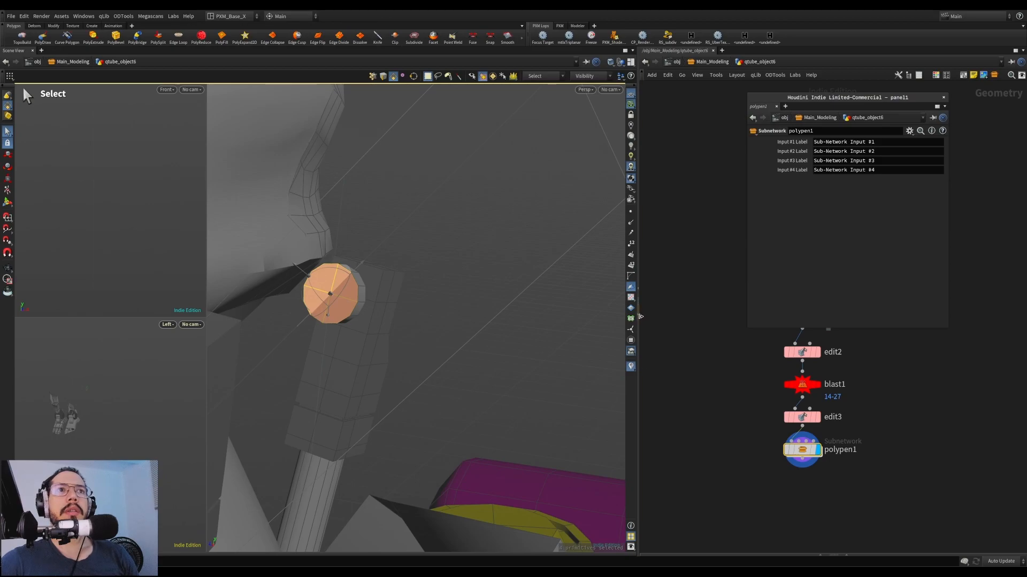
pyautogui.click(641, 318)
pyautogui.click(1018, 104)
pyautogui.click(969, 128)
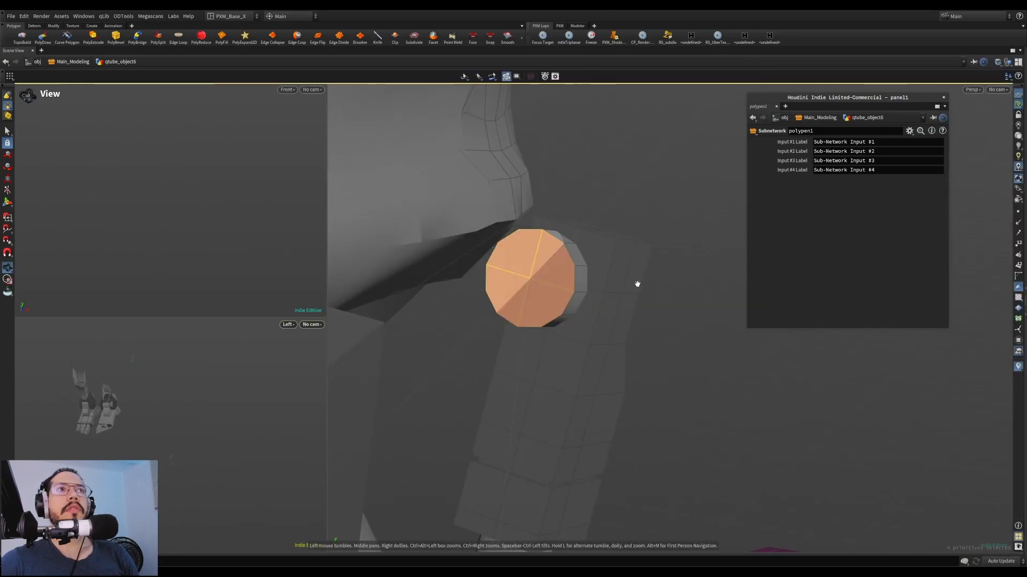
# Turn off the construction plane and align the viewport to the selected cap faces
pyautogui.keyDown('alt'); pyautogui.moveTo(631, 284); pyautogui.dragTo(607, 302); pyautogui.keyUp('alt')
pyautogui.press('Tab')
pyautogui.click(559, 270)
pyautogui.press('Tab')
pyautogui.click(558, 270)
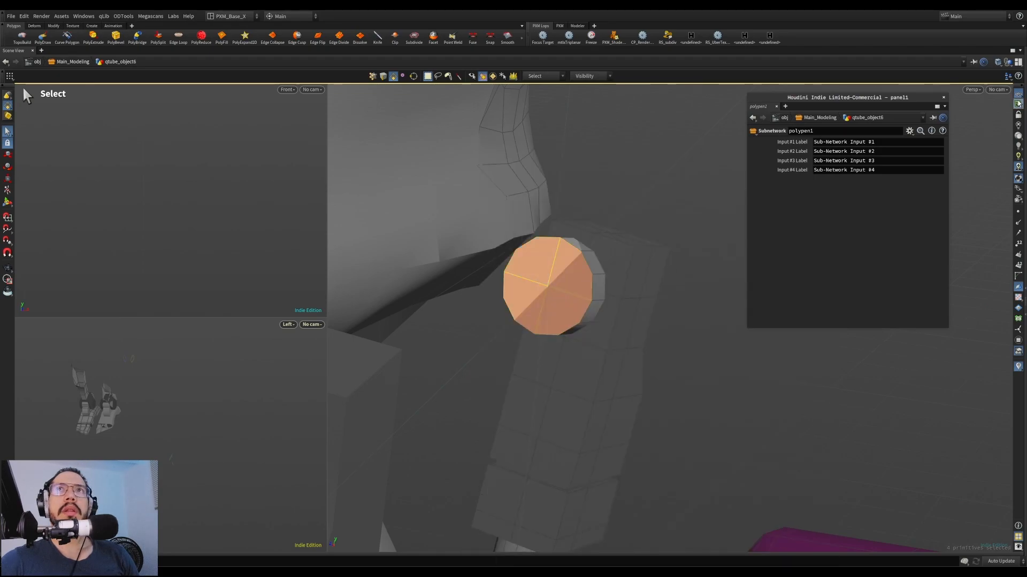
pyautogui.press('Tab')
pyautogui.click(599, 269)
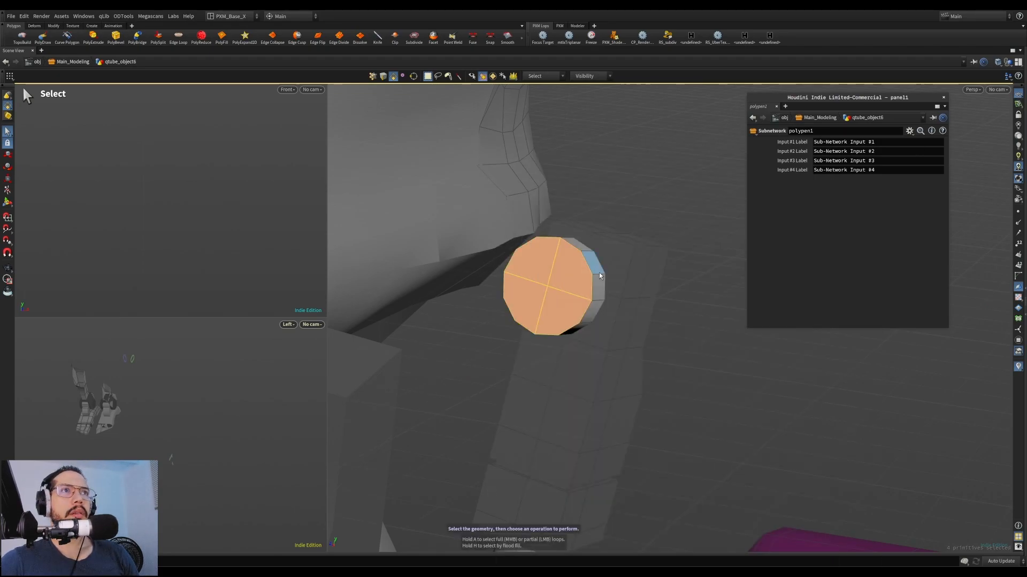
pyautogui.press('Tab')
pyautogui.click(552, 273)
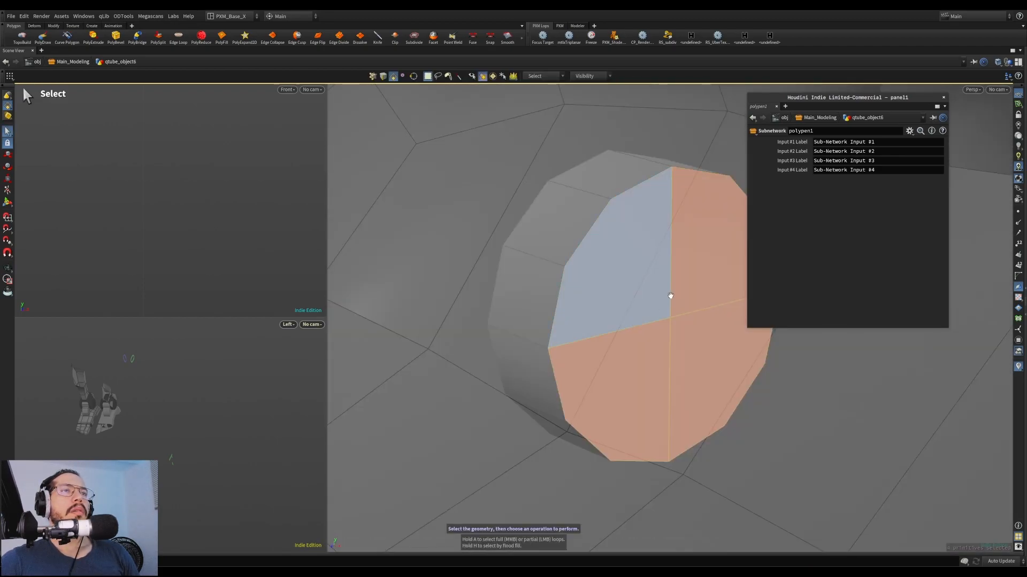
# Maximize the perspective viewport and frame the small cylinder and its neighbouring neck piston
pyautogui.moveTo(671, 295); pyautogui.dragTo(598, 316, button='right')
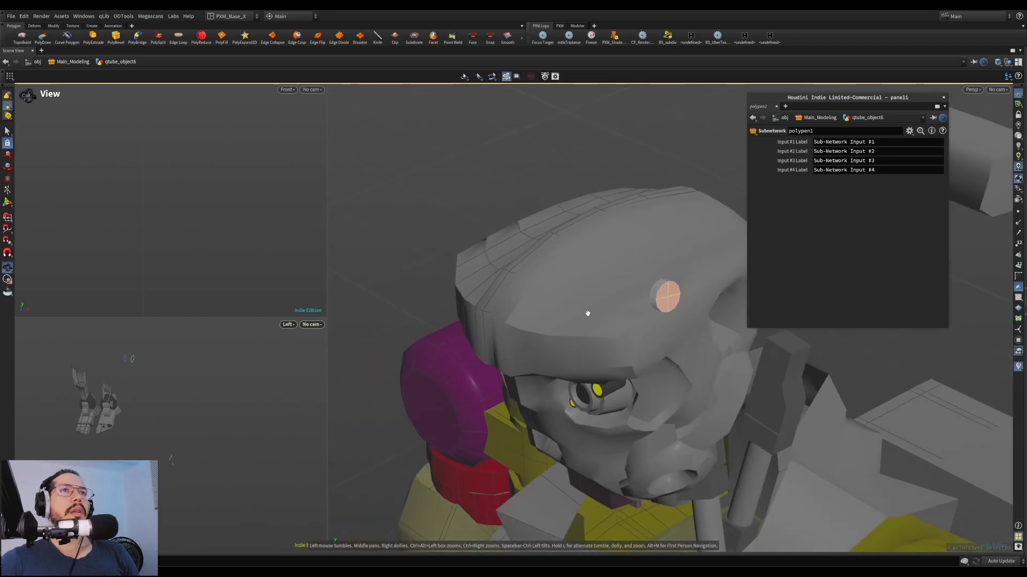
pyautogui.hotkey('space', 'b')
pyautogui.moveTo(550, 289); pyautogui.dragTo(585, 241)
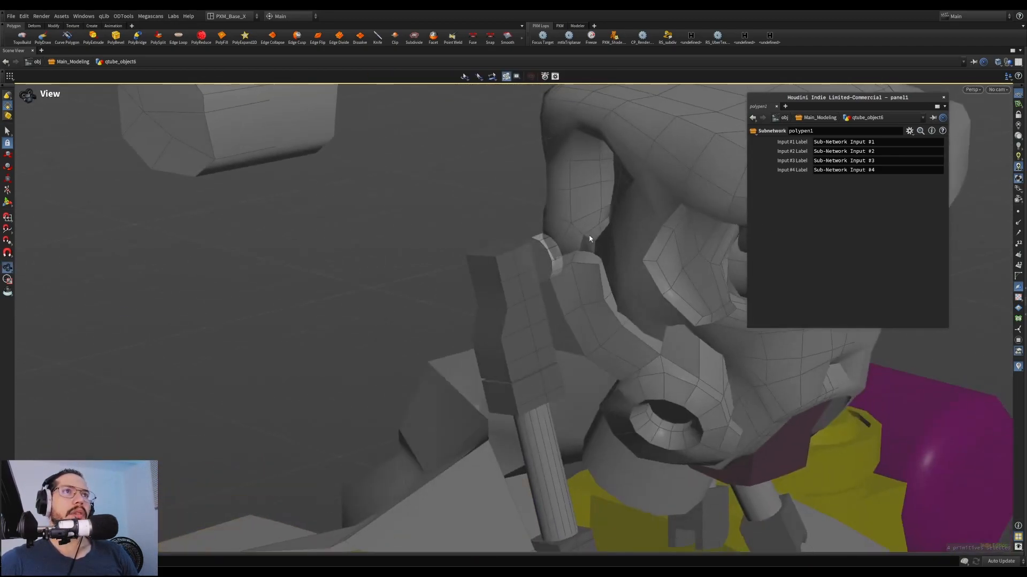
pyautogui.moveTo(657, 246); pyautogui.dragTo(776, 205)
pyautogui.moveTo(620, 171); pyautogui.dragTo(690, 171, button='right')
# Try AlignView and AlignViewTo on the selected cap faces, moving the polypen1 parameter window clear of the cylinder
pyautogui.press('Tab')
pyautogui.click(633, 236)
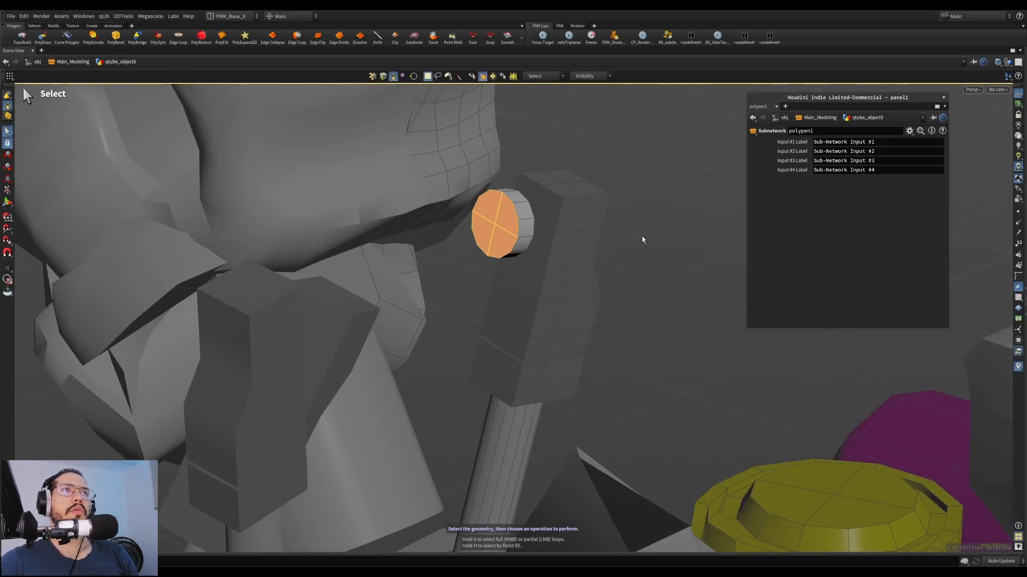
pyautogui.press('Tab')
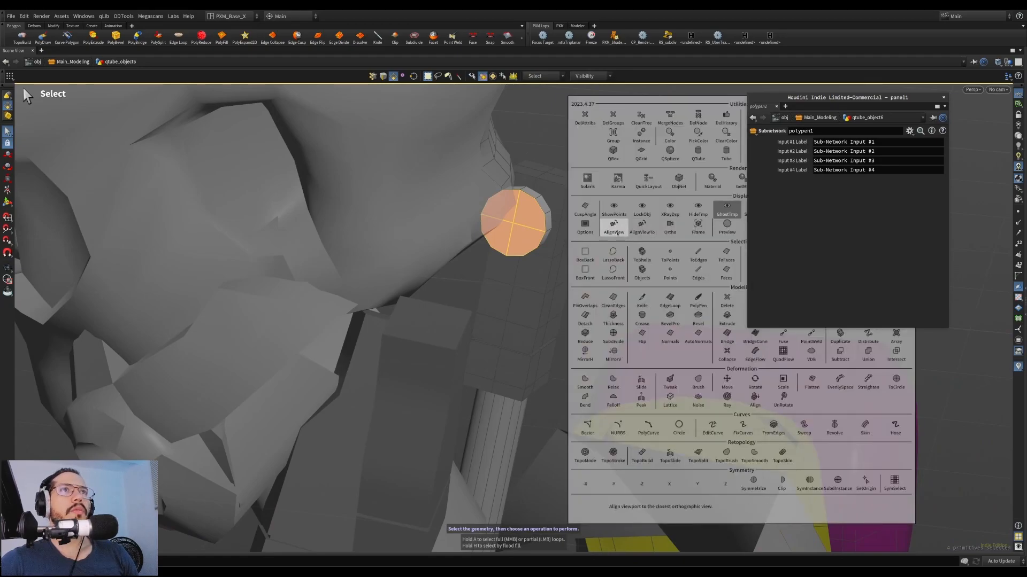
pyautogui.click(619, 233)
pyautogui.moveTo(833, 99); pyautogui.dragTo(844, 319)
pyautogui.moveTo(616, 324); pyautogui.dragTo(687, 245, button='right')
pyautogui.press('Tab')
pyautogui.click(624, 279)
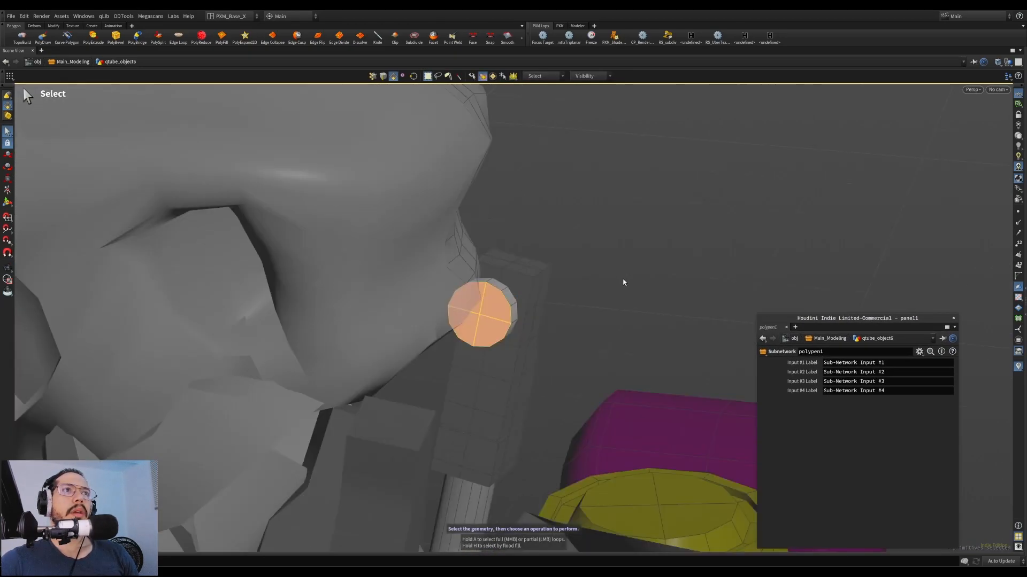
pyautogui.press('Tab')
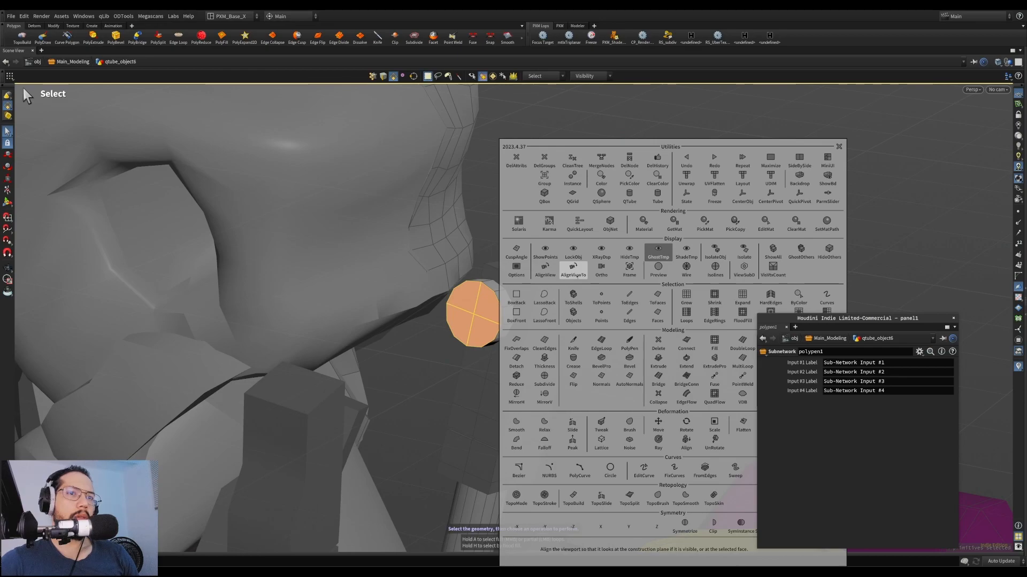
pyautogui.click(577, 275)
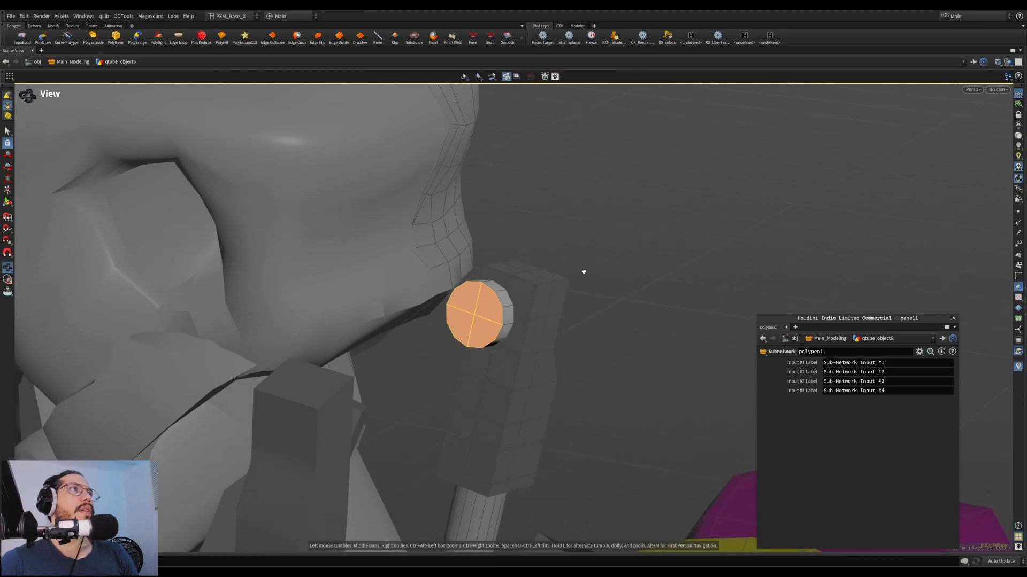
# Switch the viewport to orthographic projection with the selected cylinder cap in view and return to selection mode
pyautogui.press('`')
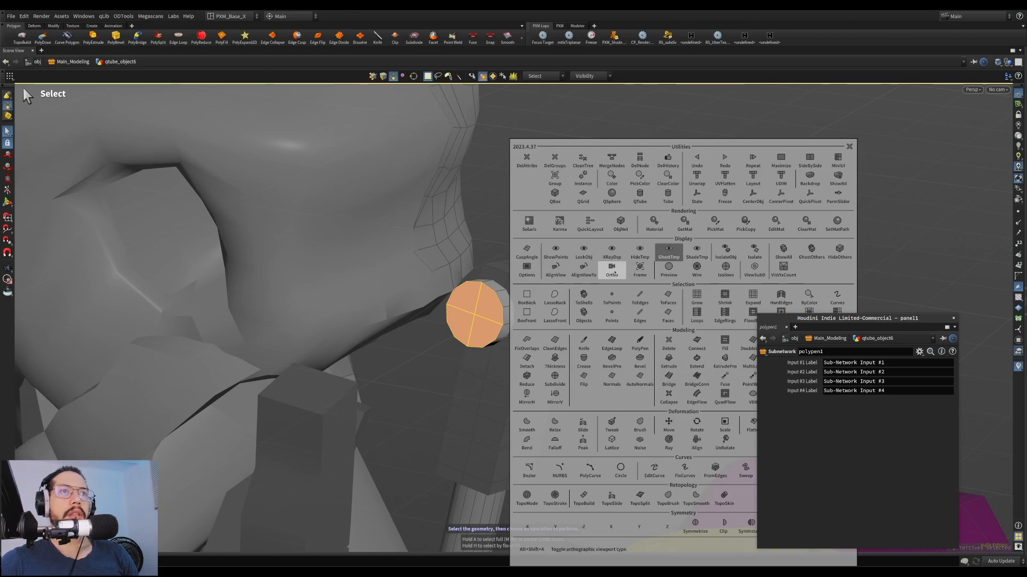
pyautogui.click(611, 270)
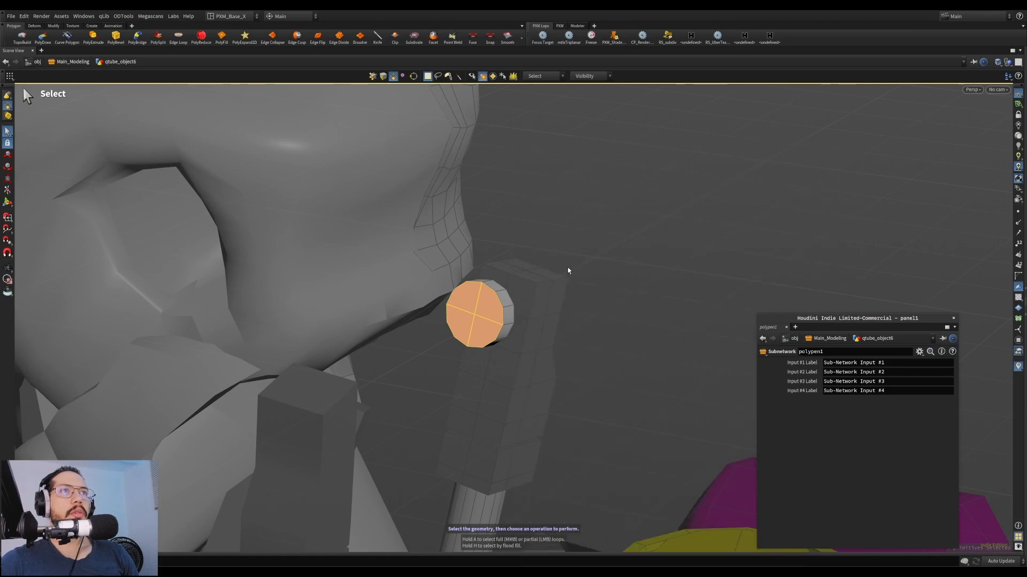
pyautogui.scroll(-5, 578, 270)
pyautogui.scroll(6, 596, 291)
pyautogui.scroll(3, 628, 282)
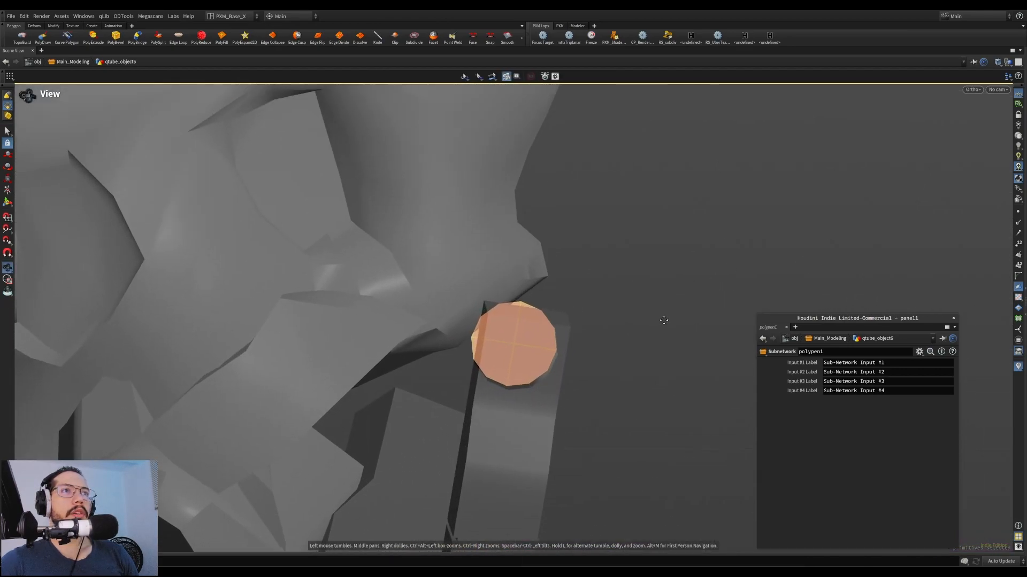
pyautogui.press('s')
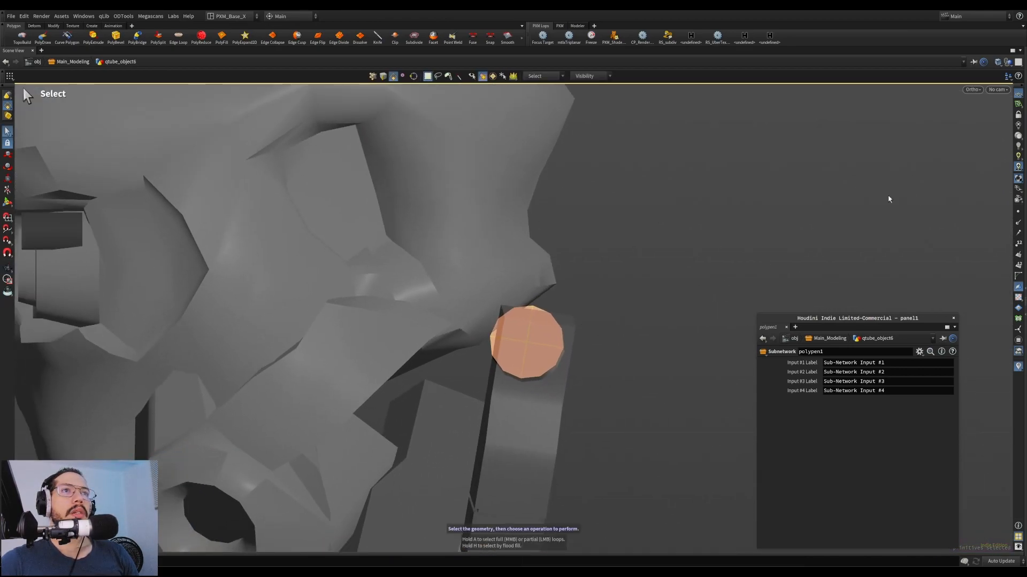
# Turn the construction plane display back on in the orthographic view
pyautogui.rightClick(1019, 105)
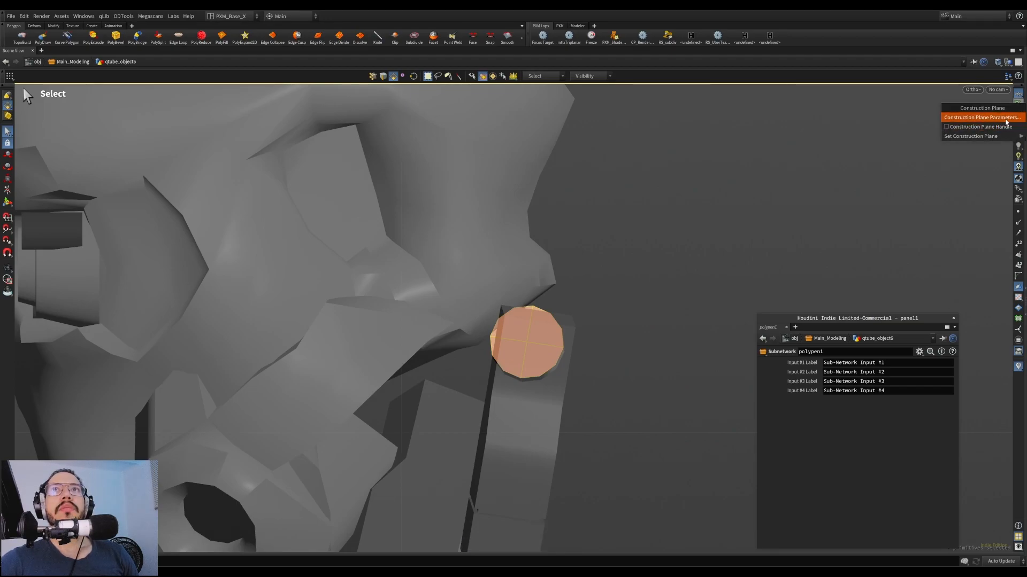
pyautogui.moveTo(996, 138)
pyautogui.click(1018, 106)
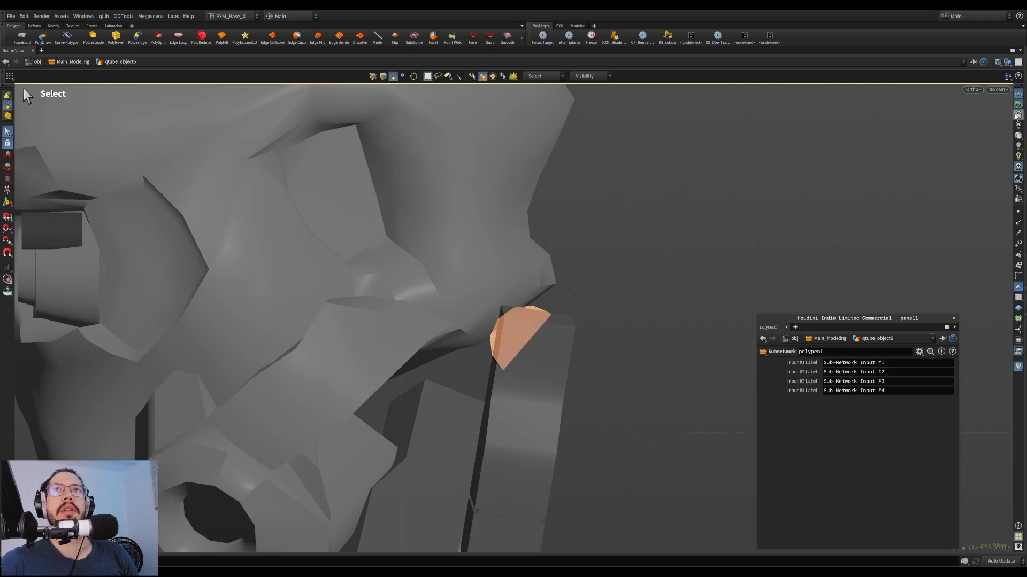
# Flip the construction plane normal and align the construction plane with the current viewing plane
pyautogui.rightClick(1019, 106)
pyautogui.moveTo(986, 140)
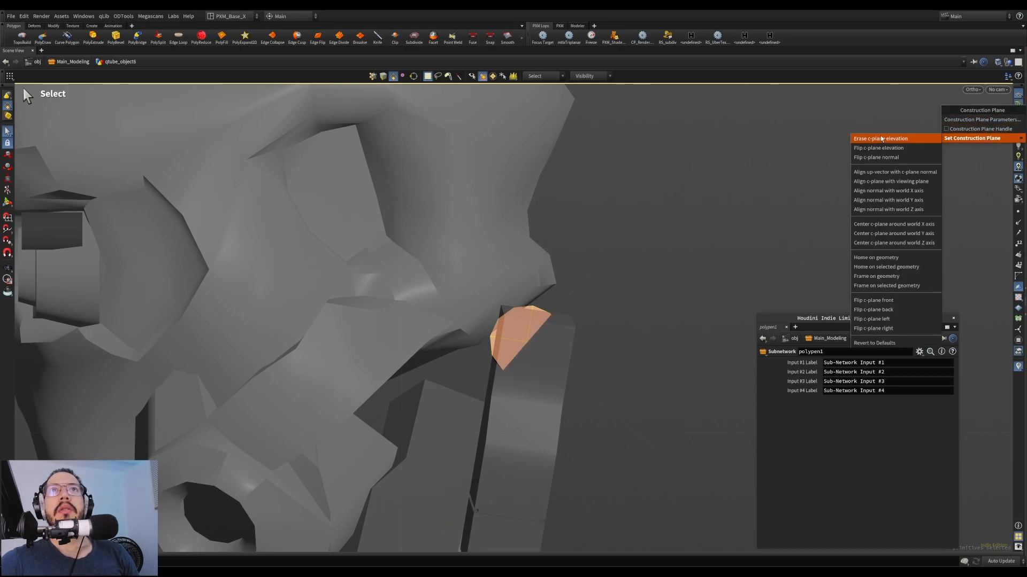
pyautogui.click(889, 156)
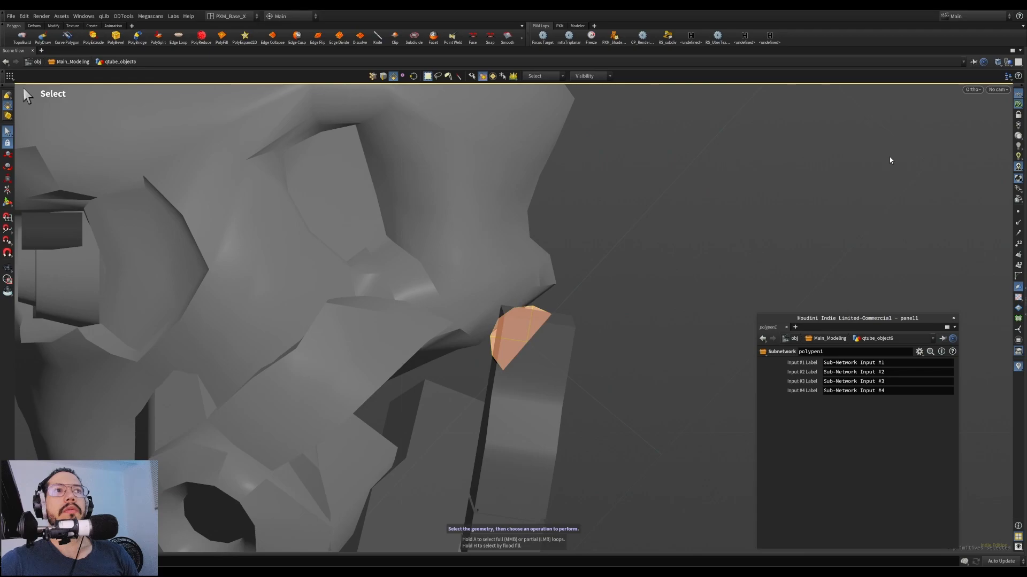
pyautogui.moveTo(993, 137)
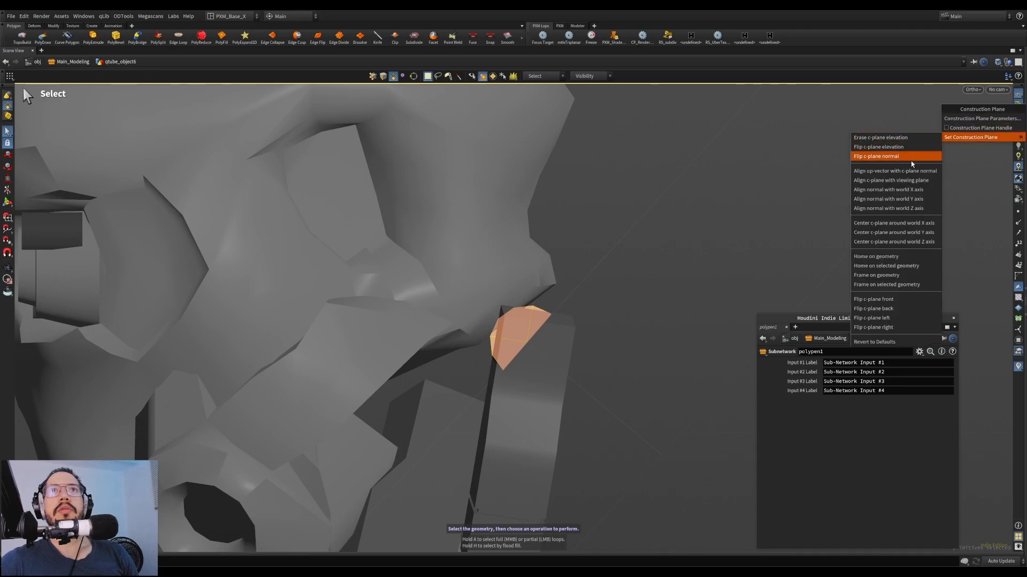
pyautogui.click(912, 180)
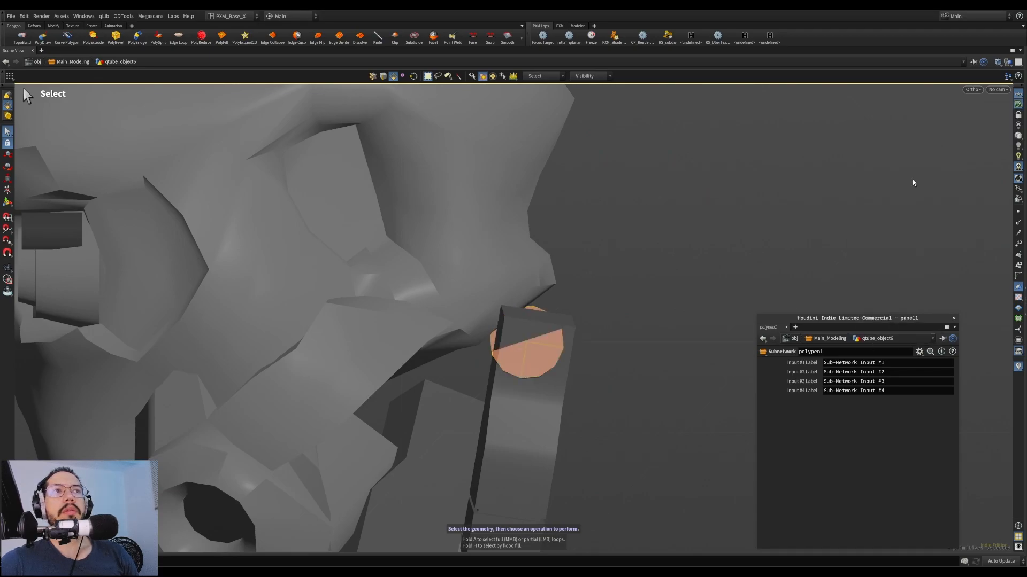
pyautogui.rightClick(1018, 106)
pyautogui.moveTo(962, 140)
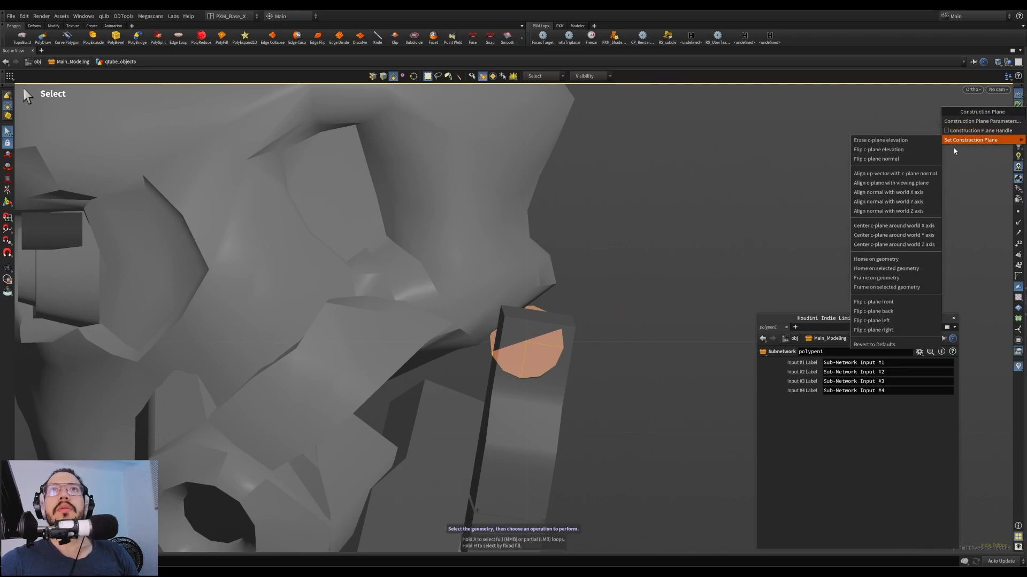
pyautogui.click(910, 185)
pyautogui.press('Escape')
# Select the small cylinder's cap faces from a perspective view and align the viewport from there
pyautogui.moveTo(899, 192); pyautogui.dragTo(529, 353)
pyautogui.press('s')
pyautogui.press('Escape')
pyautogui.press('s')
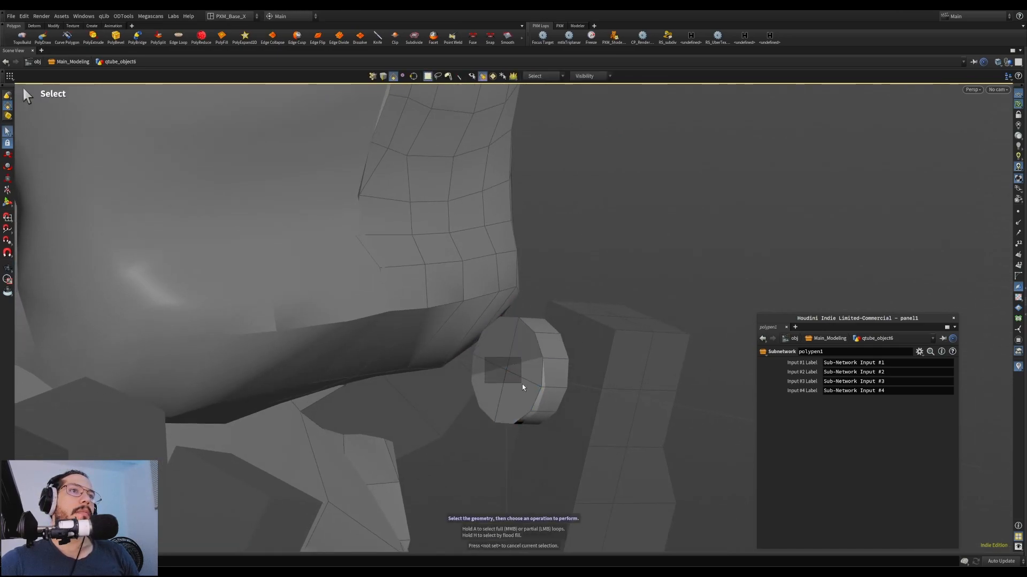
pyautogui.click(515, 375)
pyautogui.keyDown('shift'); pyautogui.click(518, 390); pyautogui.keyUp('shift')
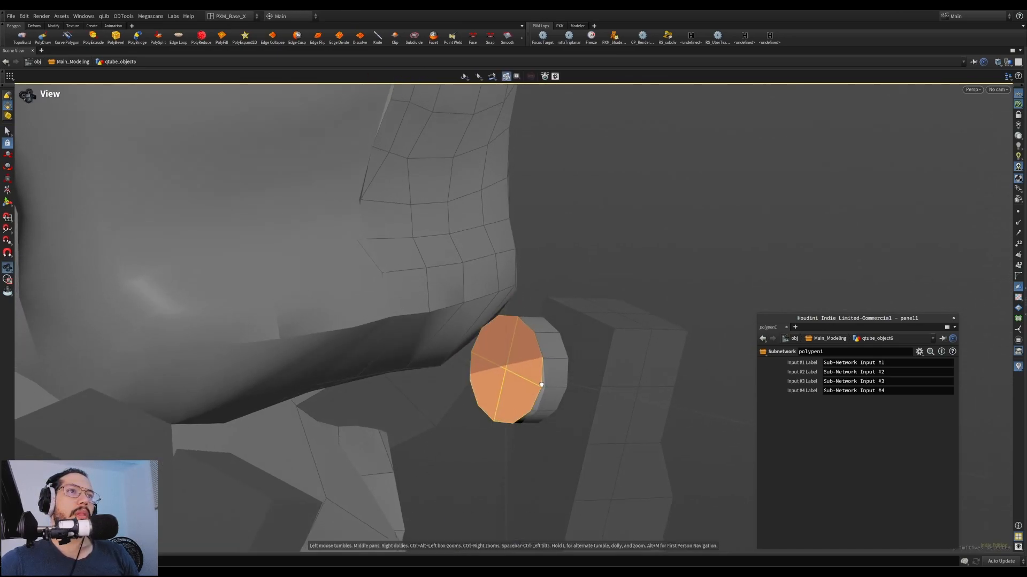
pyautogui.press('`')
pyautogui.click(540, 275)
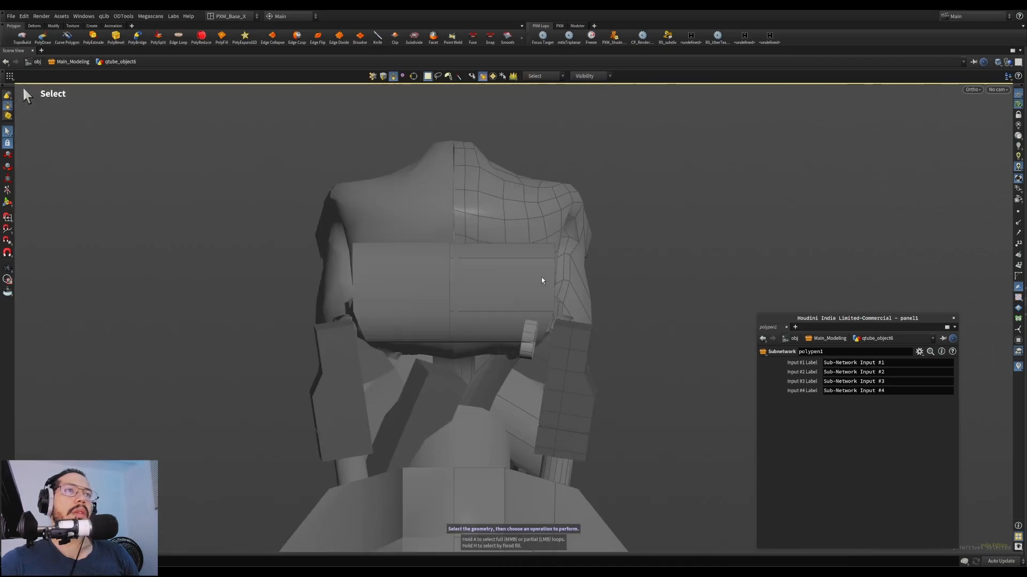
# Orbit around the selected cap and try the view alignment again to look at it side-on in orthographic projection
pyautogui.keyDown('alt'); pyautogui.moveTo(570, 307); pyautogui.dragTo(501, 338); pyautogui.keyUp('alt')
pyautogui.press('`')
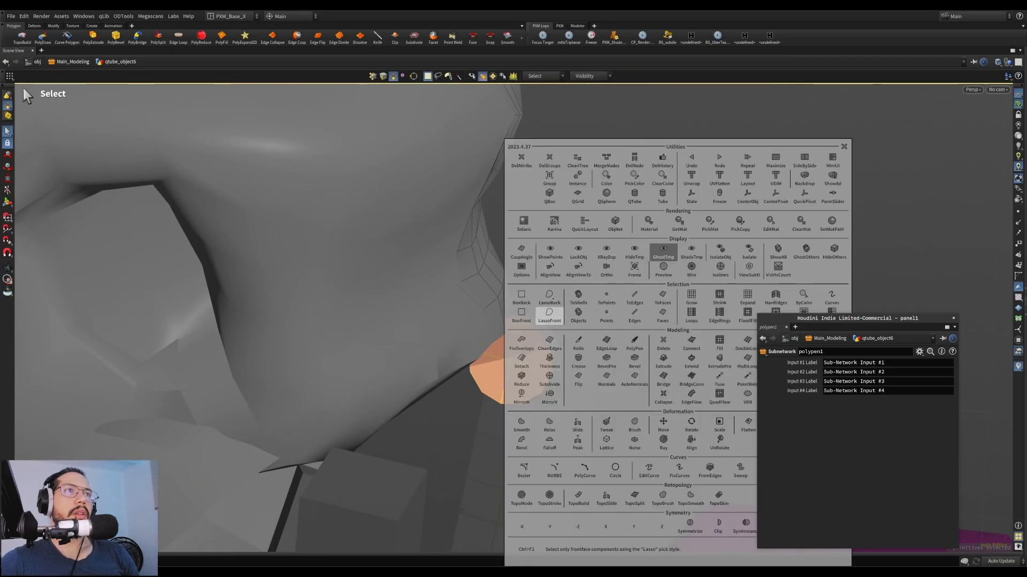
pyautogui.click(549, 279)
pyautogui.press('Escape')
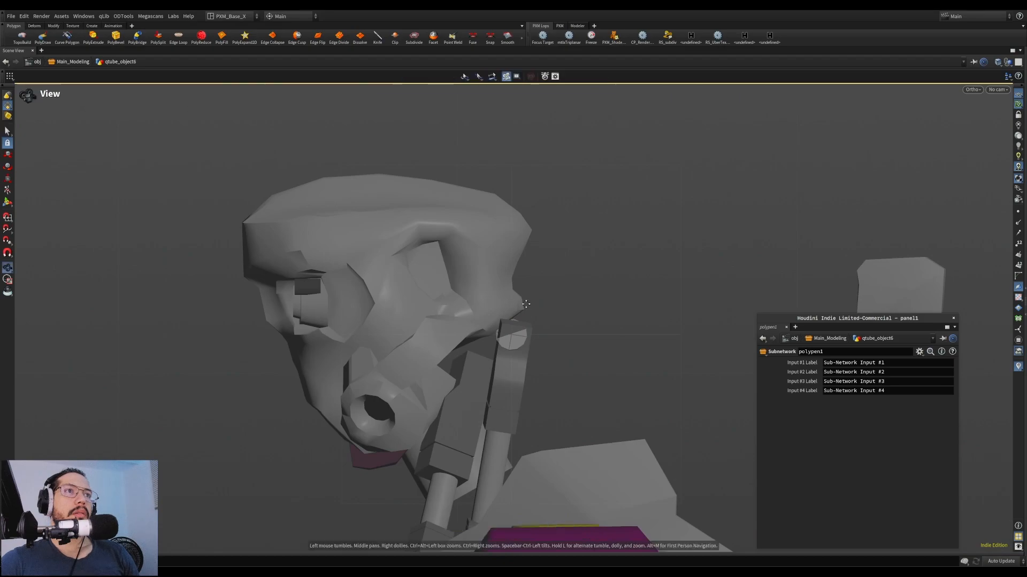
pyautogui.scroll(10, 578, 342)
# Select the small cylinder's opposite cap in perspective and run AlignViewTo on it
pyautogui.press('s')
pyautogui.moveTo(550, 361); pyautogui.dragTo(390, 298)
pyautogui.click(499, 355)
pyautogui.press('Escape')
pyautogui.press('s')
pyautogui.click(581, 311)
pyautogui.press('Tab')
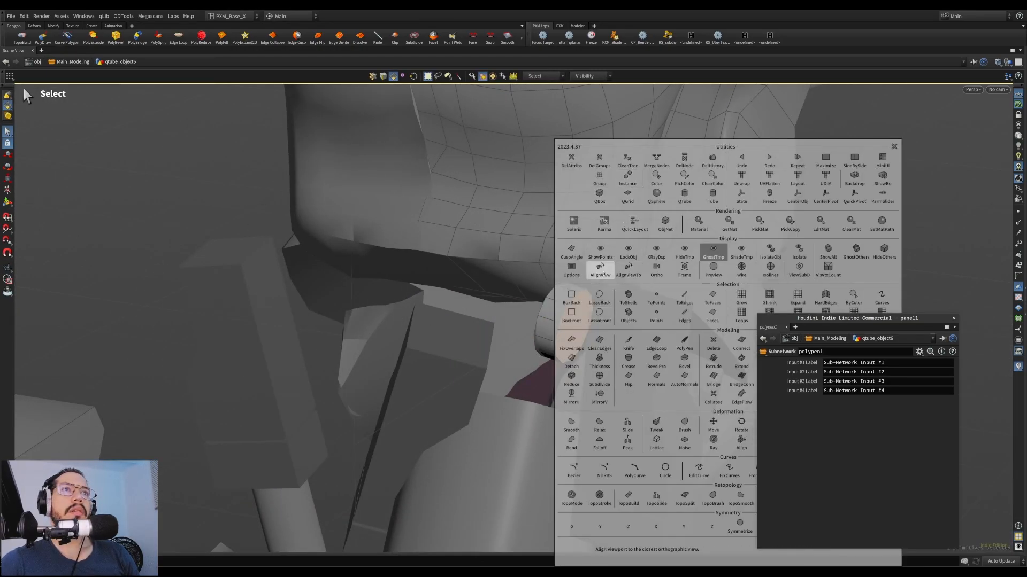
pyautogui.click(628, 269)
pyautogui.moveTo(568, 303); pyautogui.dragTo(390, 262)
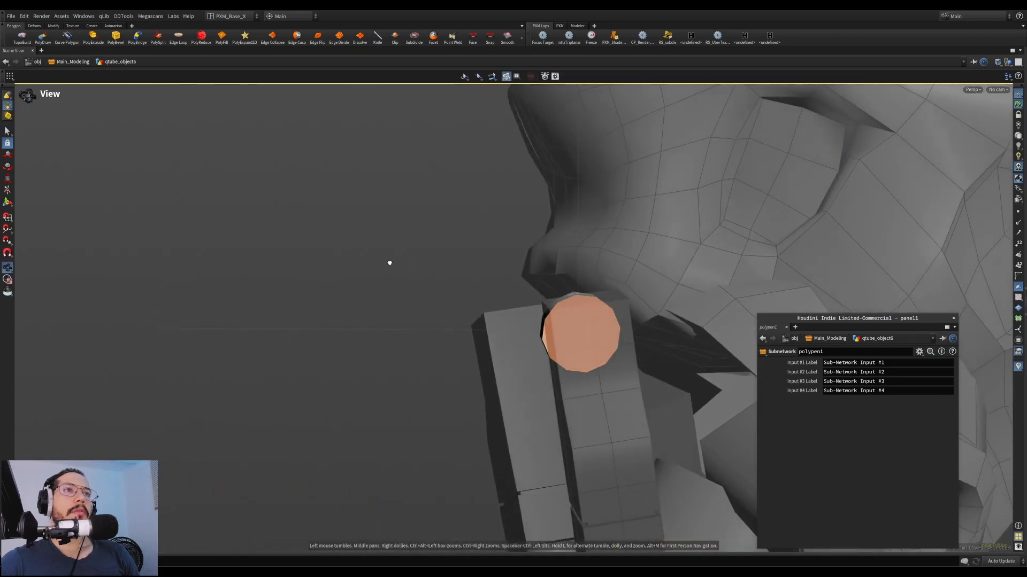
# Repeat the view alignment from several perspective angles around the selected cap, finishing with AlignViewTo
pyautogui.press('Tab')
pyautogui.click(522, 277)
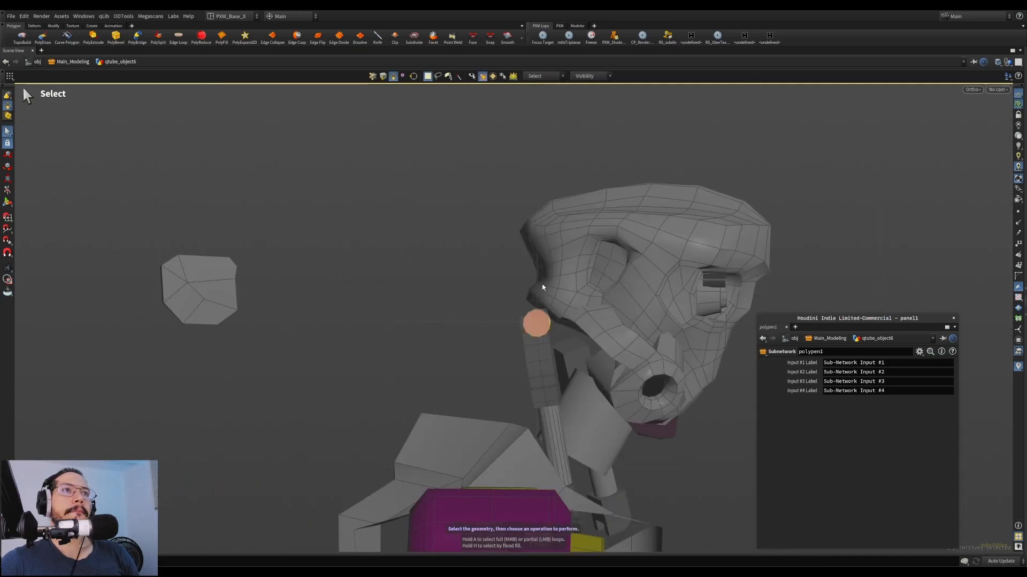
pyautogui.keyDown('alt'); pyautogui.moveTo(541, 322); pyautogui.dragTo(636, 330); pyautogui.keyUp('alt')
pyautogui.press('Tab')
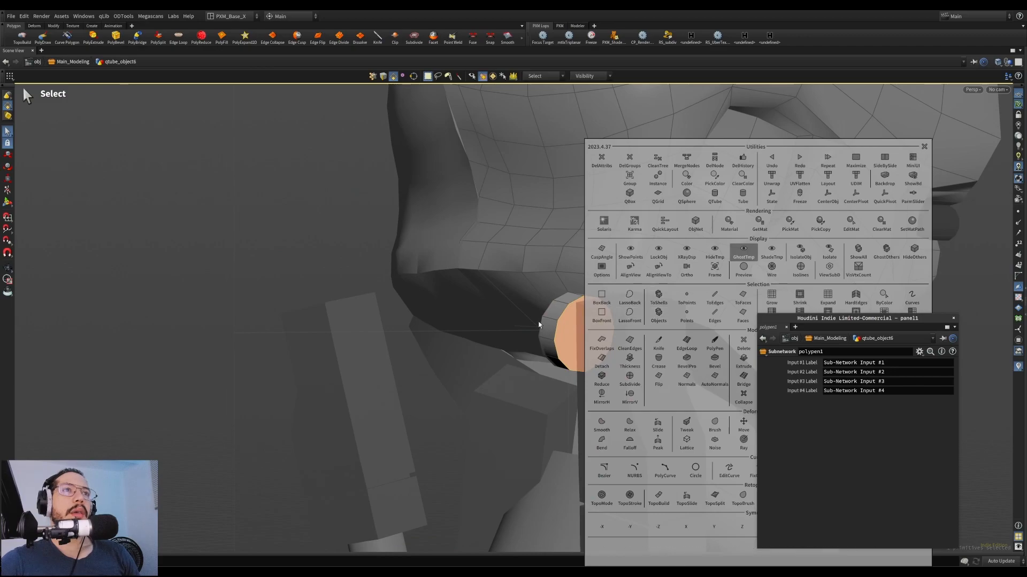
pyautogui.keyDown('alt'); pyautogui.moveTo(583, 320); pyautogui.dragTo(464, 276, button='middle'); pyautogui.keyUp('alt')
pyautogui.keyDown('alt'); pyautogui.moveTo(464, 275); pyautogui.dragTo(433, 276); pyautogui.keyUp('alt')
pyautogui.press('Tab')
pyautogui.click(514, 275)
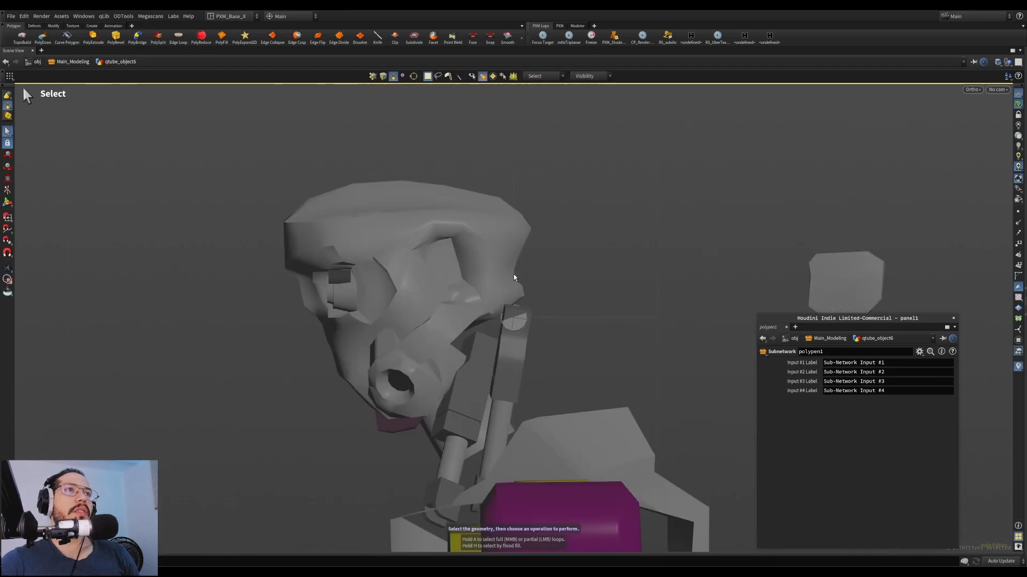
pyautogui.keyDown('alt'); pyautogui.moveTo(554, 301); pyautogui.dragTo(779, 217, button='right'); pyautogui.keyUp('alt')
pyautogui.keyDown('alt'); pyautogui.moveTo(529, 314); pyautogui.dragTo(501, 289); pyautogui.keyUp('alt')
pyautogui.press('Tab')
pyautogui.click(495, 272)
pyautogui.press('Tab')
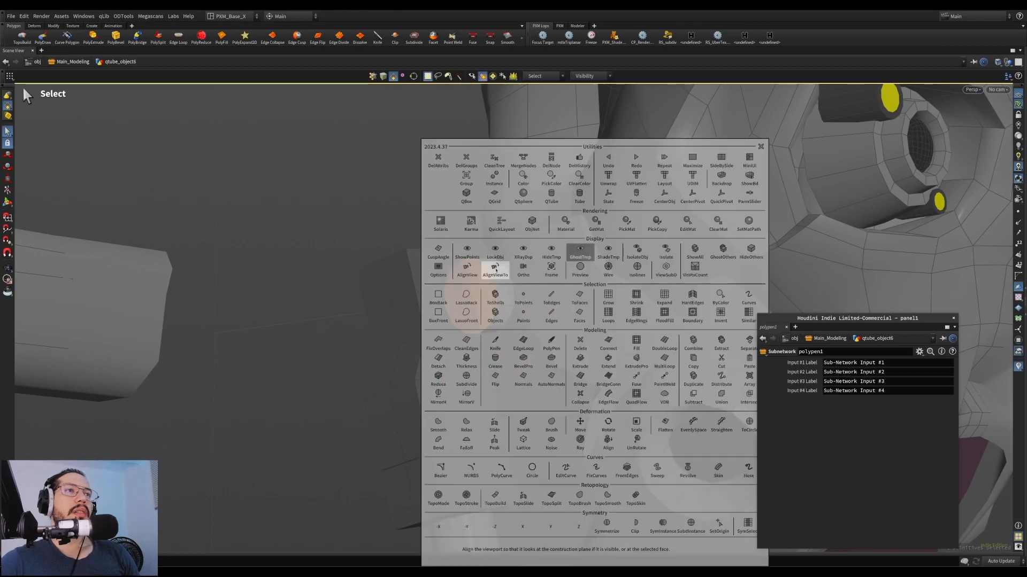
pyautogui.click(497, 274)
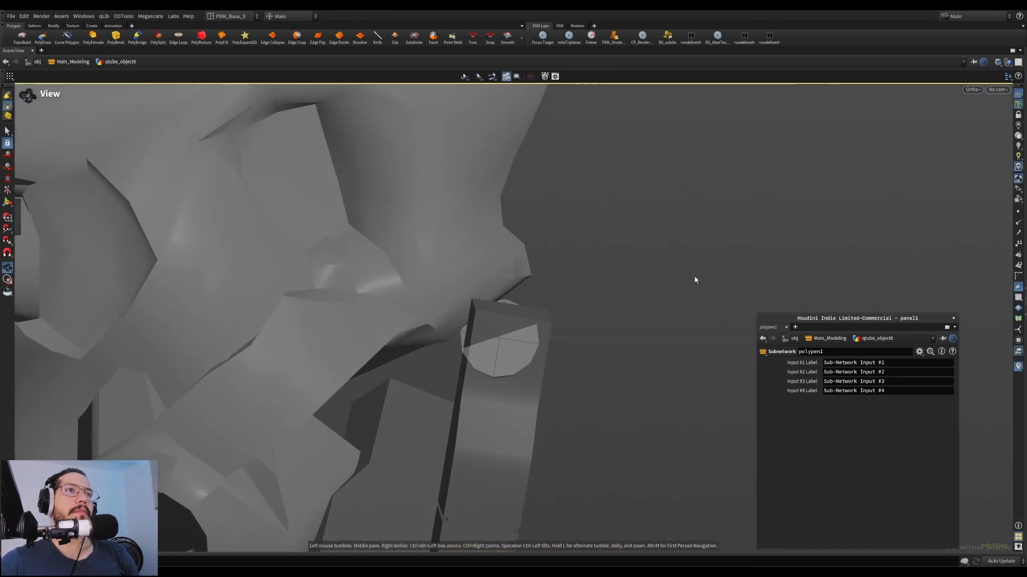
# Align the construction plane with the viewing plane and inspect it near the small cylinder in perspective
pyautogui.rightClick(1019, 105)
pyautogui.moveTo(973, 135)
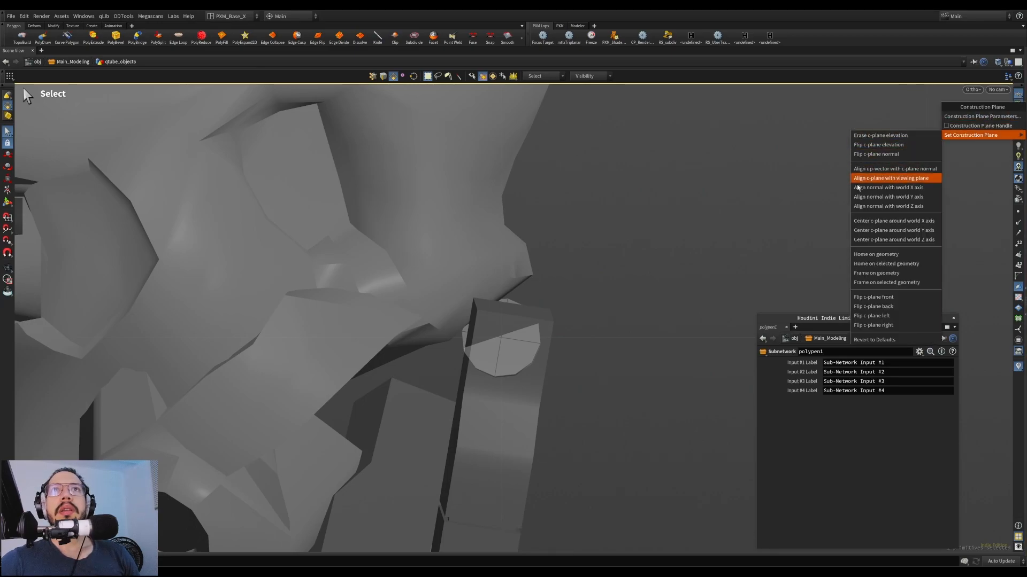
pyautogui.click(915, 182)
pyautogui.keyDown('alt'); pyautogui.moveTo(494, 342); pyautogui.dragTo(808, 373); pyautogui.keyUp('alt')
pyautogui.keyDown('alt'); pyautogui.moveTo(481, 283); pyautogui.dragTo(535, 310); pyautogui.keyUp('alt')
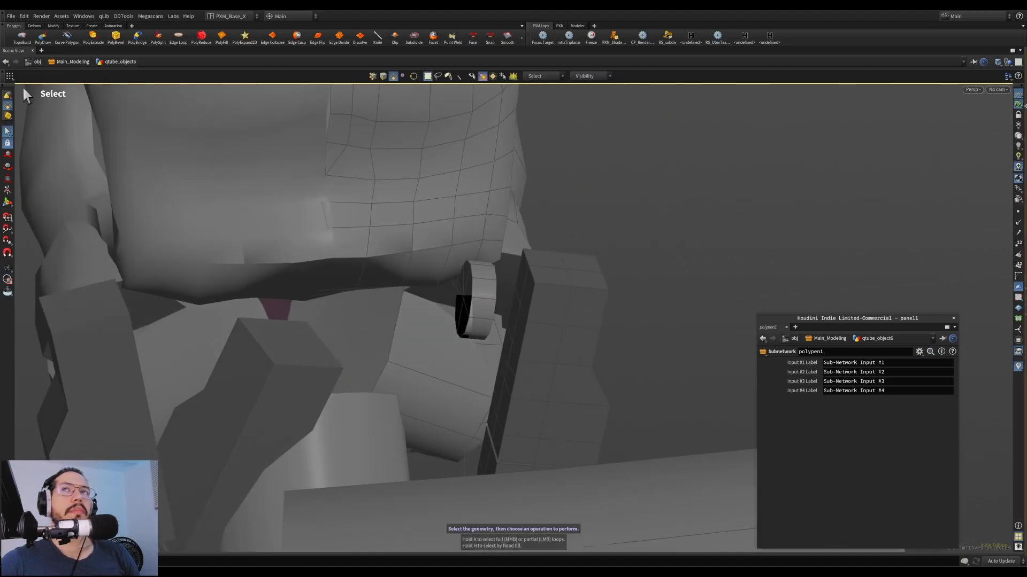
# Turn on the construction plane handle and examine it closely at the small cylinder
pyautogui.rightClick(1018, 105)
pyautogui.click(983, 131)
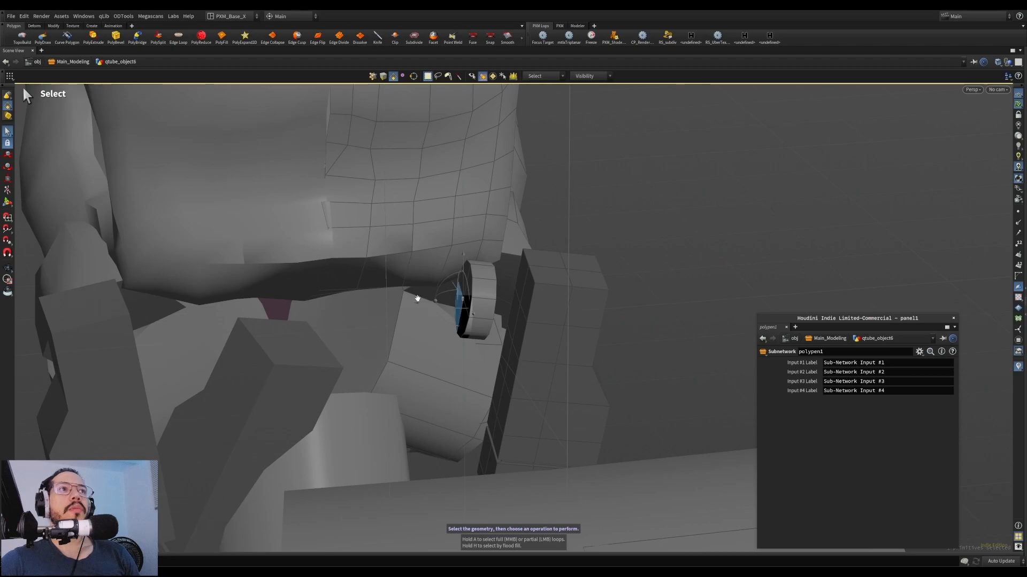
pyautogui.keyDown('alt'); pyautogui.moveTo(421, 298); pyautogui.dragTo(488, 269, button='right'); pyautogui.keyUp('alt')
pyautogui.keyDown('alt'); pyautogui.moveTo(476, 278); pyautogui.dragTo(449, 308); pyautogui.keyUp('alt')
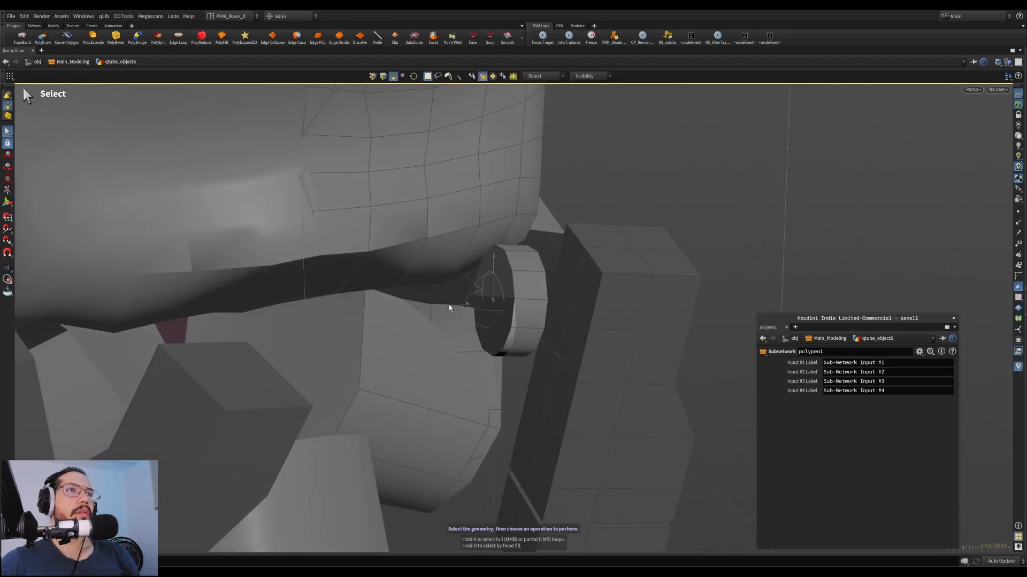
pyautogui.rightClick(1020, 104)
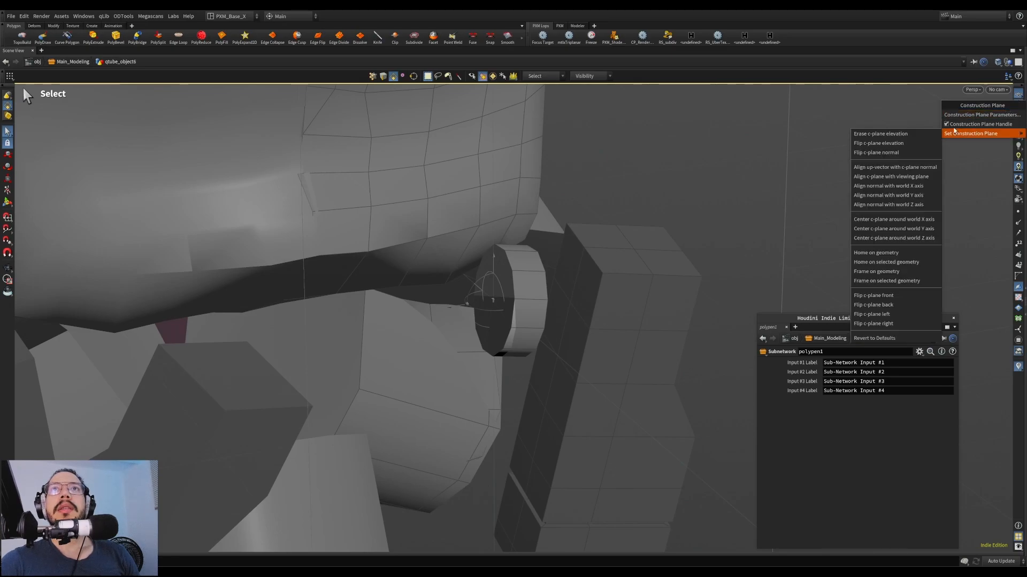
pyautogui.click(837, 158)
# Go up to the Main_Modeling object level and turn the construction plane handle on there
pyautogui.keyDown('alt'); pyautogui.moveTo(764, 185); pyautogui.dragTo(621, 238, button='right'); pyautogui.keyUp('alt')
pyautogui.press('u')
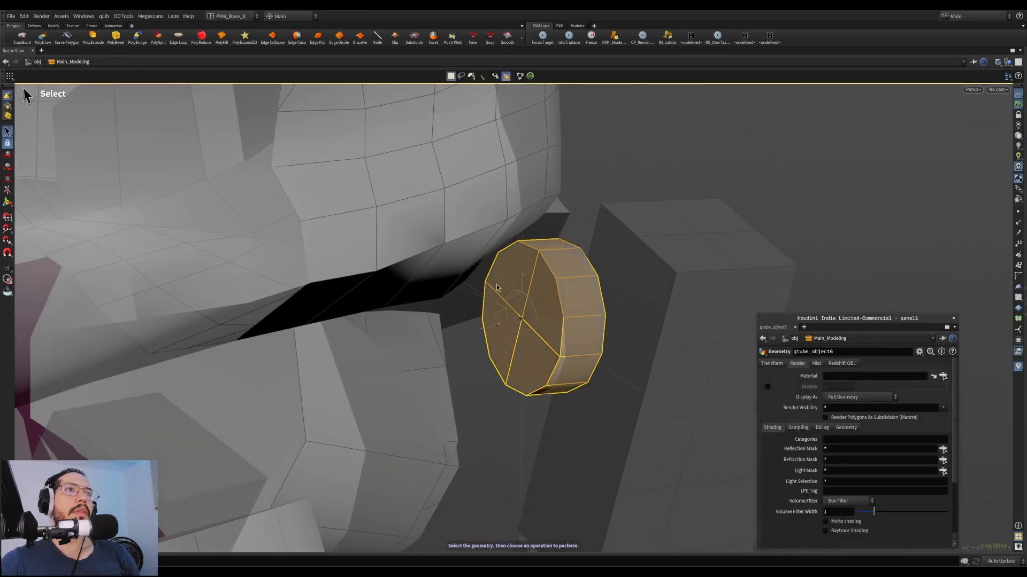
pyautogui.click(475, 325)
pyautogui.rightClick(1019, 103)
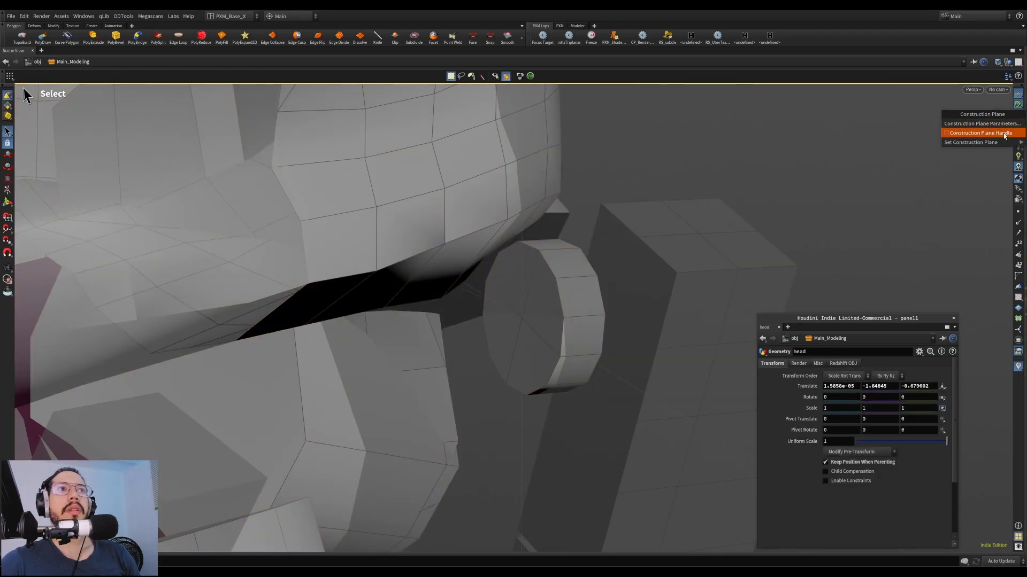
pyautogui.click(1004, 134)
# Inspect the construction plane around the head and select the small cylinder object qtube_object6
pyautogui.keyDown('alt'); pyautogui.moveTo(755, 231); pyautogui.dragTo(177, 374, button='right'); pyautogui.keyUp('alt')
pyautogui.keyDown('alt'); pyautogui.moveTo(820, 211); pyautogui.dragTo(688, 293, button='right'); pyautogui.keyUp('alt')
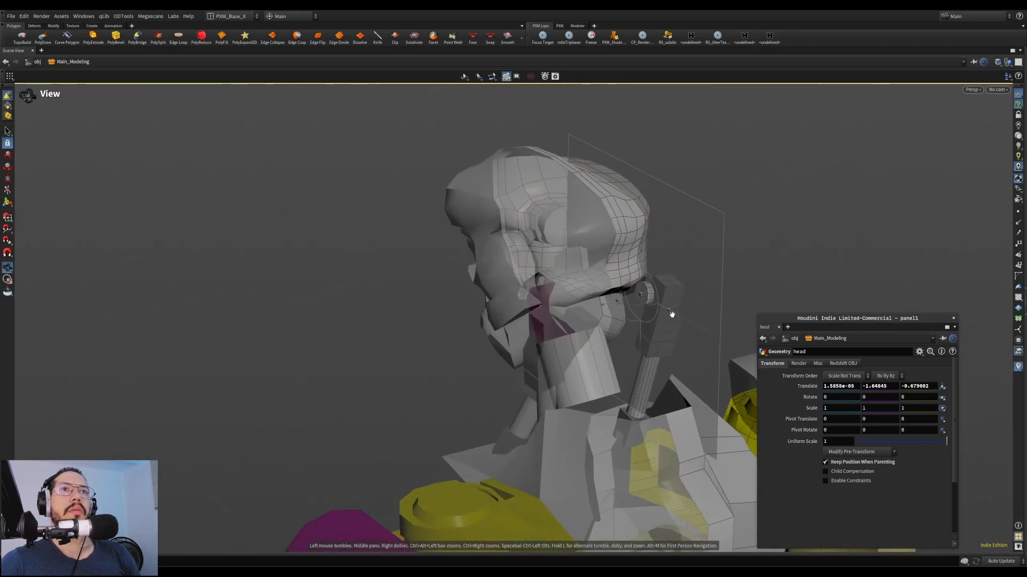
pyautogui.keyDown('alt'); pyautogui.moveTo(636, 333); pyautogui.dragTo(802, 268, button='right'); pyautogui.keyUp('alt')
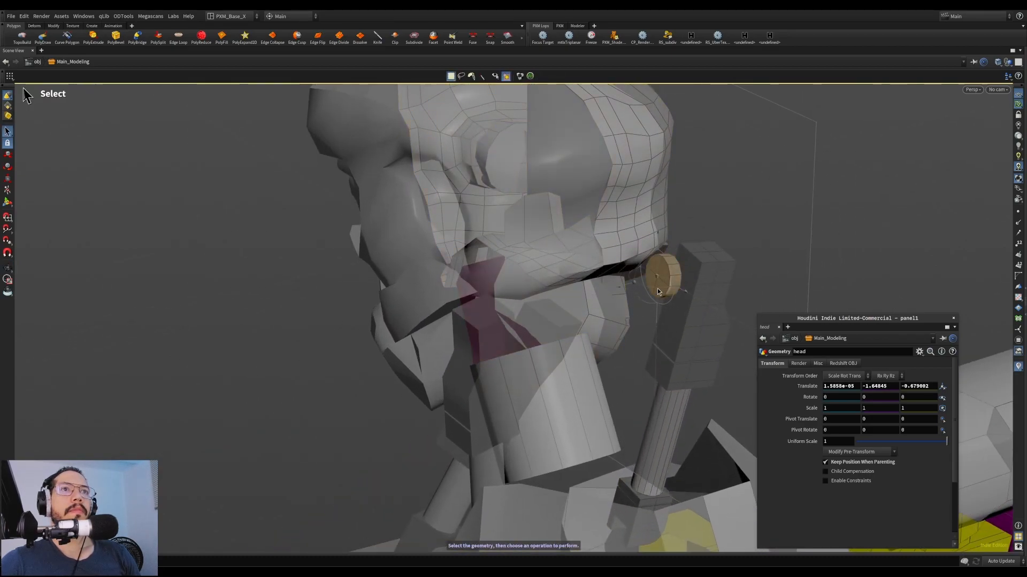
pyautogui.click(637, 289)
pyautogui.keyDown('alt'); pyautogui.moveTo(644, 301); pyautogui.dragTo(738, 222, button='right'); pyautogui.keyUp('alt')
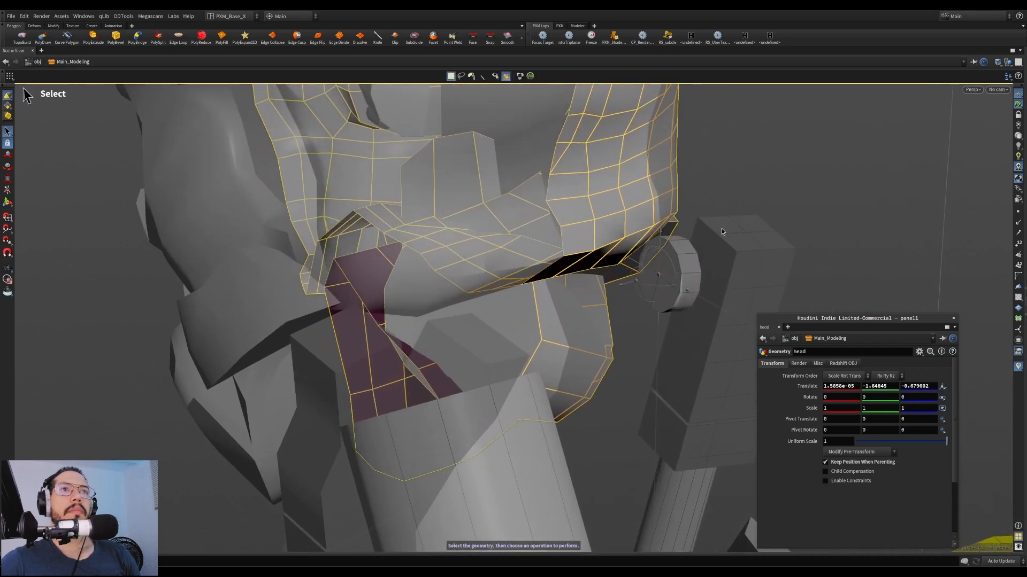
pyautogui.click(660, 276)
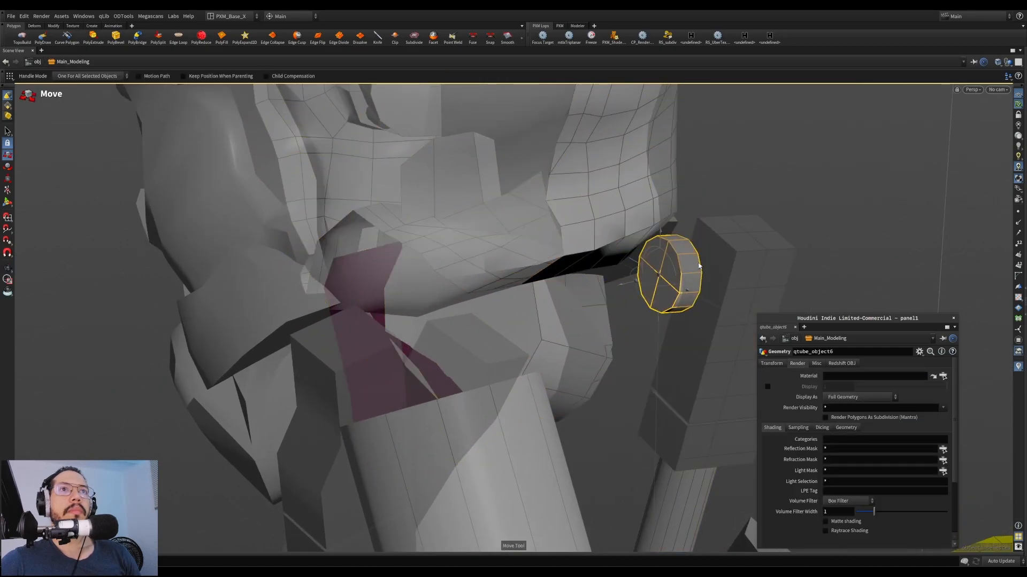
# Switch the construction plane handle off and back on, checking it at the small cylinder
pyautogui.rightClick(1020, 105)
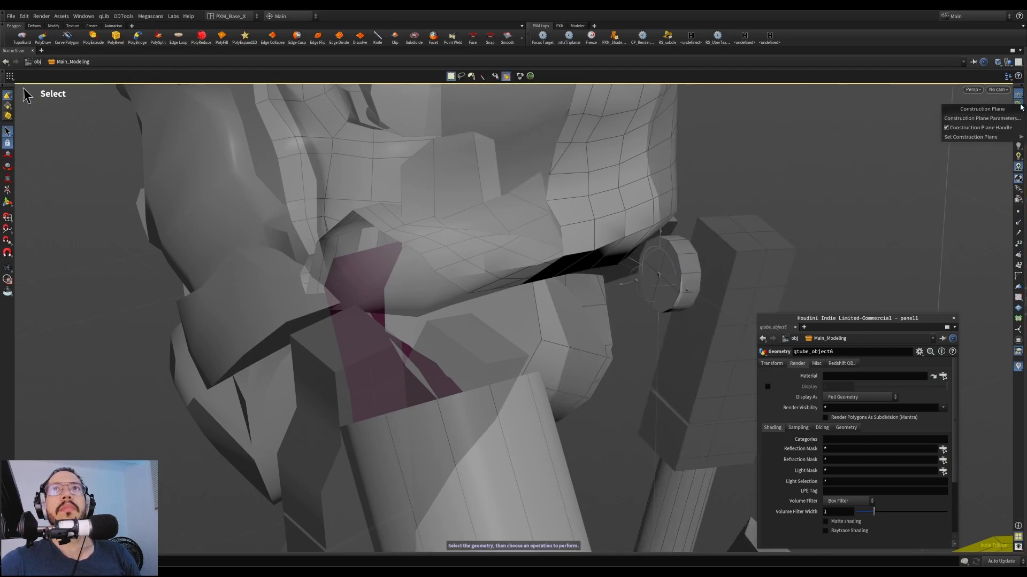
pyautogui.click(1005, 129)
pyautogui.rightClick(1018, 106)
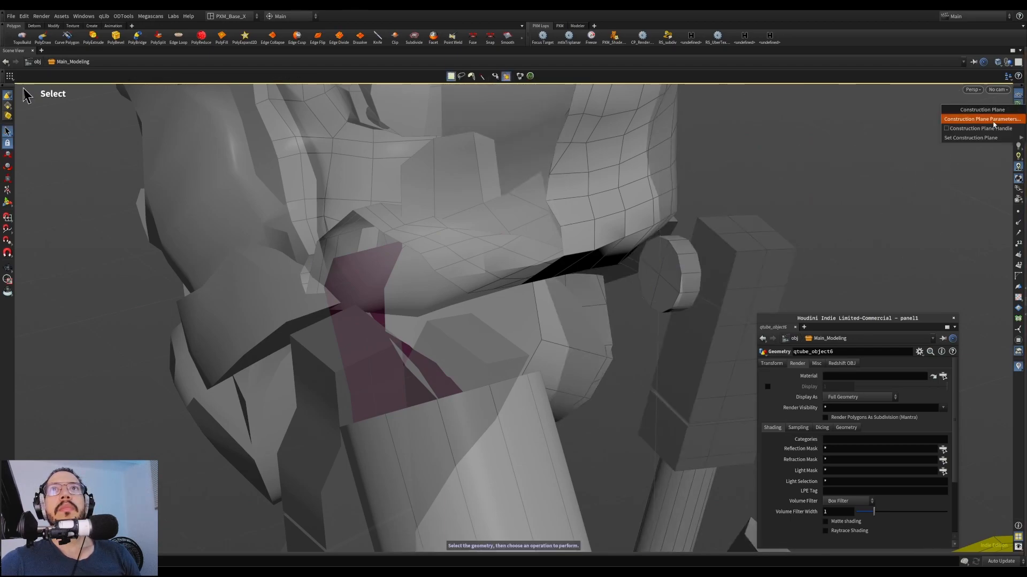
pyautogui.click(987, 132)
pyautogui.keyDown('alt'); pyautogui.moveTo(766, 192); pyautogui.dragTo(710, 188, button='middle'); pyautogui.keyUp('alt')
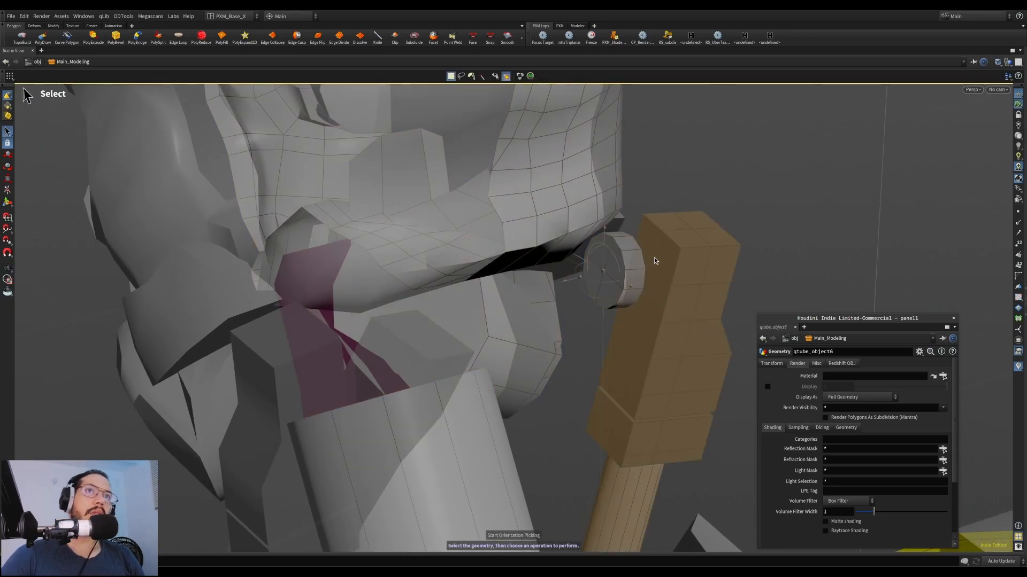
pyautogui.keyDown('alt'); pyautogui.moveTo(603, 275); pyautogui.dragTo(807, 185, button='right'); pyautogui.keyUp('alt')
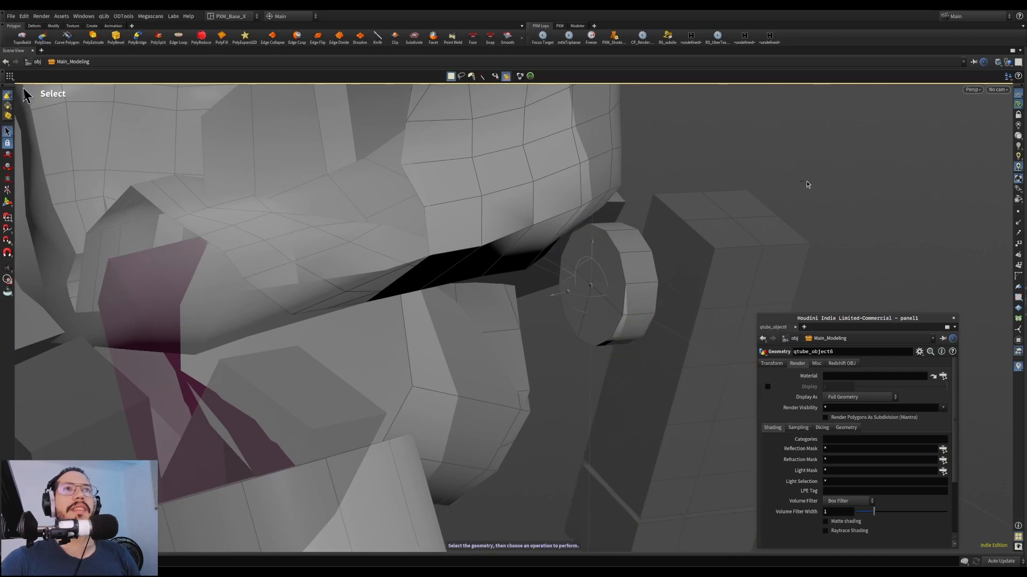
# Revert the construction plane to its defaults and turn off the reference plane display
pyautogui.rightClick(1020, 105)
pyautogui.moveTo(1007, 140)
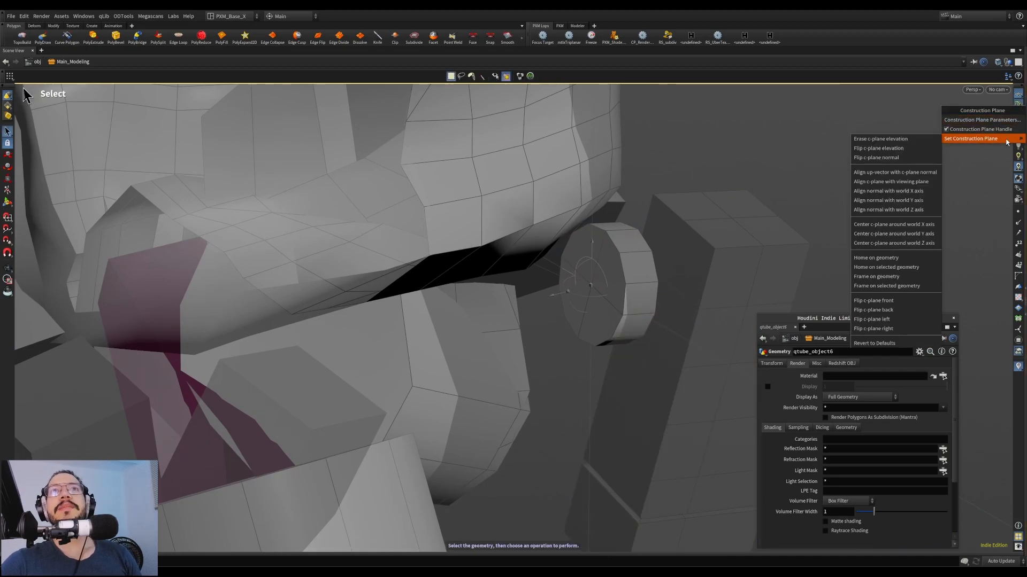
pyautogui.click(873, 343)
pyautogui.rightClick(1020, 97)
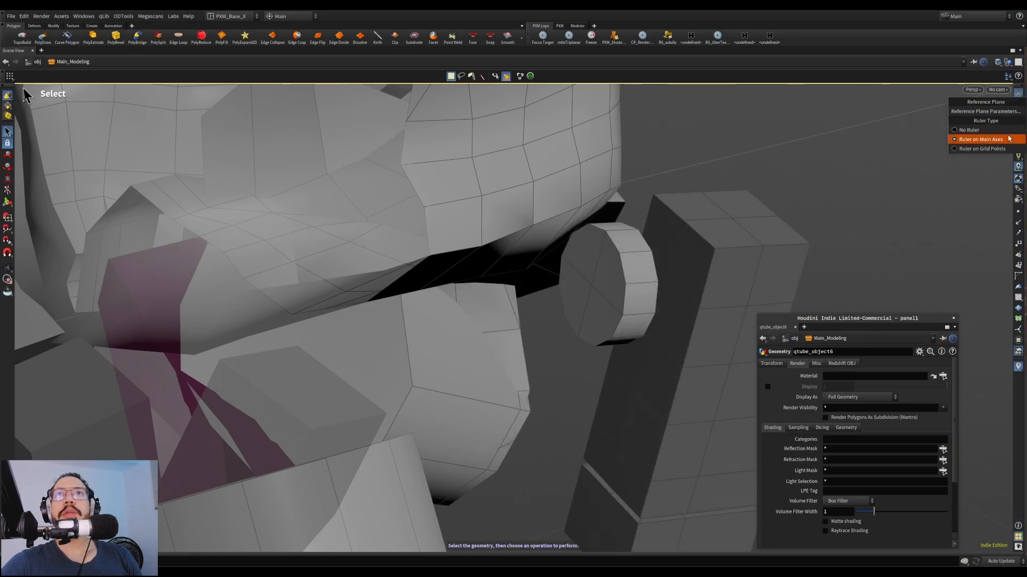
pyautogui.click(1020, 98)
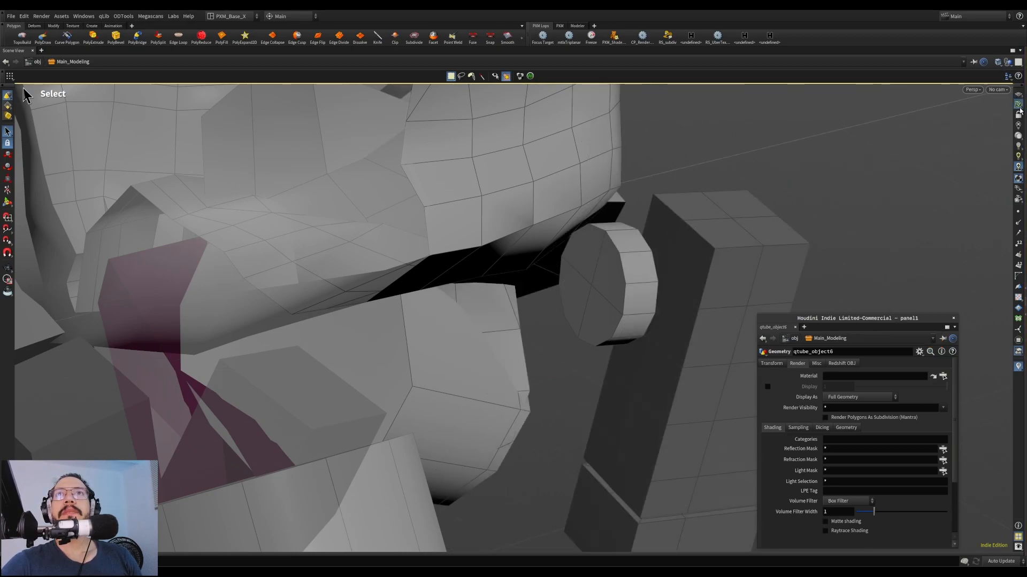
# Toggle the construction plane settings and check the plane around the whole robot and its head
pyautogui.rightClick(1019, 107)
pyautogui.click(1019, 107)
pyautogui.rightClick(1019, 107)
pyautogui.click(998, 133)
pyautogui.keyDown('alt'); pyautogui.moveTo(802, 241); pyautogui.dragTo(515, 264, button='right'); pyautogui.keyUp('alt')
pyautogui.keyDown('alt'); pyautogui.moveTo(557, 497); pyautogui.dragTo(328, 348, button='middle'); pyautogui.keyUp('alt')
pyautogui.keyDown('alt'); pyautogui.moveTo(328, 348); pyautogui.dragTo(312, 392, button='right'); pyautogui.keyUp('alt')
pyautogui.keyDown('alt'); pyautogui.moveTo(312, 392); pyautogui.dragTo(325, 281, button='middle'); pyautogui.keyUp('alt')
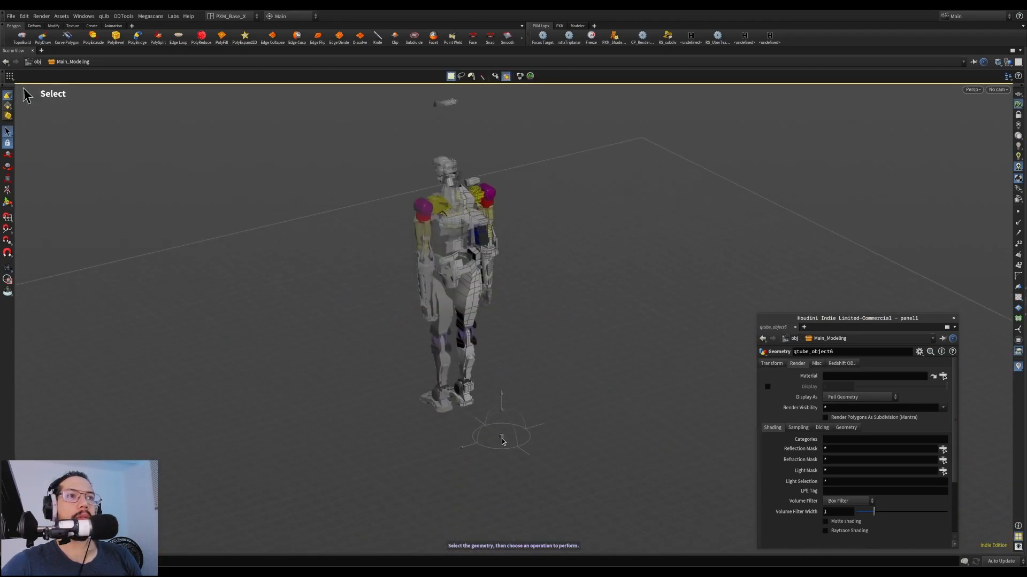
pyautogui.keyDown('alt'); pyautogui.moveTo(467, 320); pyautogui.dragTo(485, 403, button='middle'); pyautogui.keyUp('alt')
pyautogui.keyDown('alt'); pyautogui.moveTo(485, 404); pyautogui.dragTo(855, 129, button='right'); pyautogui.keyUp('alt')
pyautogui.keyDown('alt'); pyautogui.moveTo(438, 96); pyautogui.dragTo(516, 214, button='middle'); pyautogui.keyUp('alt')
pyautogui.keyDown('alt'); pyautogui.moveTo(516, 214); pyautogui.dragTo(982, 115, button='right'); pyautogui.keyUp('alt')
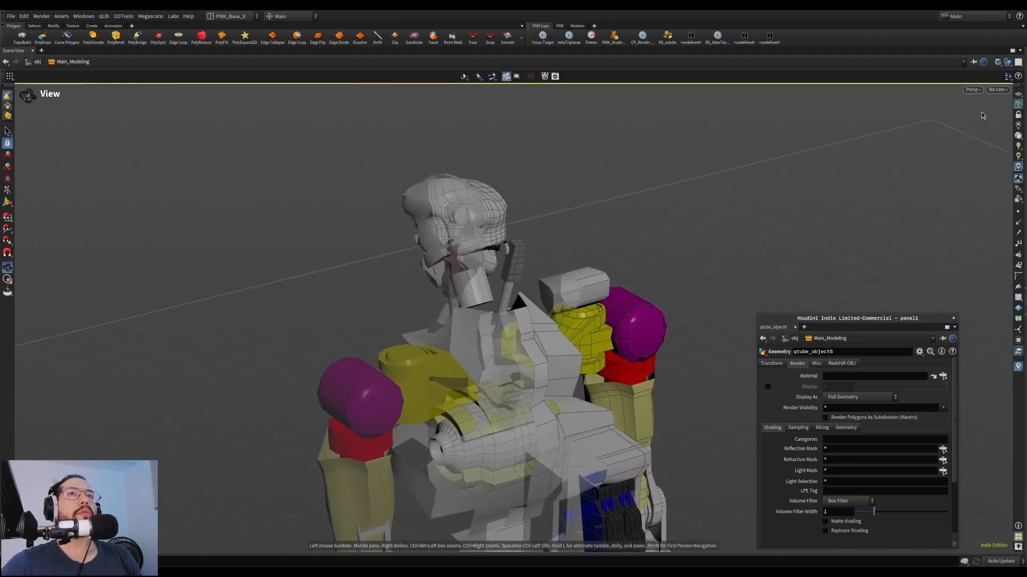
# Review the construction plane options and turn the construction plane display off
pyautogui.rightClick(1017, 105)
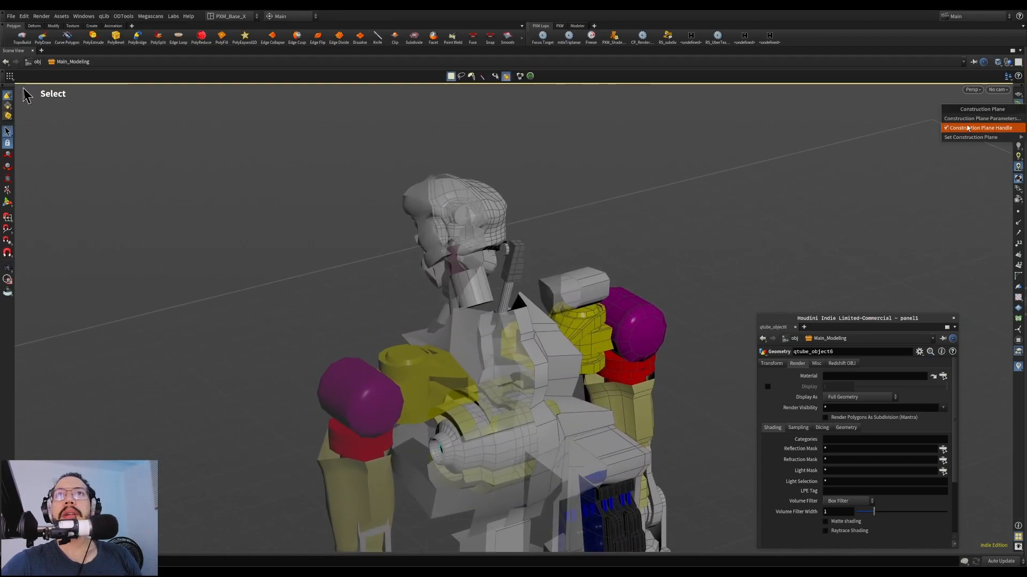
pyautogui.moveTo(991, 138)
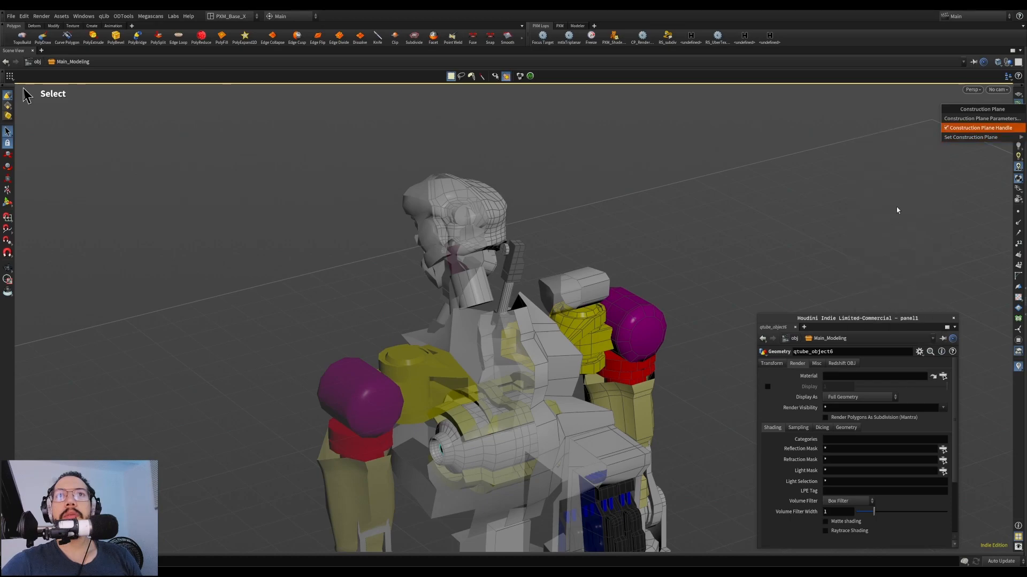
pyautogui.click(859, 121)
pyautogui.click(1017, 105)
# Inset the end face of the small cylinder qtube_object6 and extrude it outward into a narrow neck
pyautogui.keyDown('alt'); pyautogui.moveTo(542, 268); pyautogui.dragTo(647, 188, button='right'); pyautogui.keyUp('alt')
pyautogui.keyDown('alt'); pyautogui.moveTo(646, 187); pyautogui.dragTo(395, 241); pyautogui.keyUp('alt')
pyautogui.keyDown('alt'); pyautogui.moveTo(396, 240); pyautogui.dragTo(441, 218, button='middle'); pyautogui.keyUp('alt')
pyautogui.keyDown('alt'); pyautogui.moveTo(441, 218); pyautogui.dragTo(454, 225); pyautogui.keyUp('alt')
pyautogui.press('4')
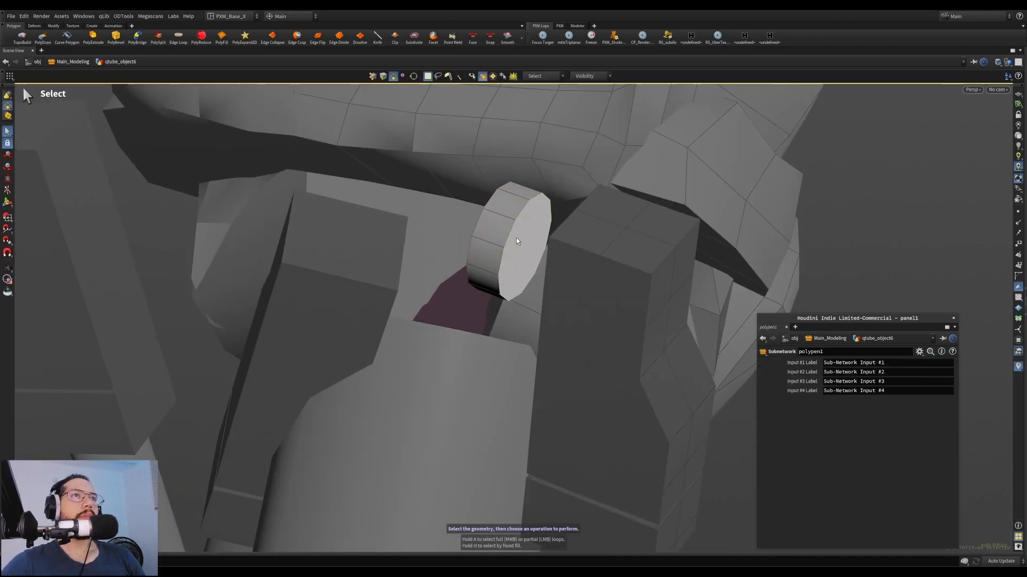
pyautogui.keyDown('alt'); pyautogui.moveTo(516, 237); pyautogui.dragTo(553, 222); pyautogui.keyUp('alt')
pyautogui.press('3')
pyautogui.keyDown('alt'); pyautogui.moveTo(458, 254); pyautogui.dragTo(390, 273); pyautogui.keyUp('alt')
pyautogui.press('4')
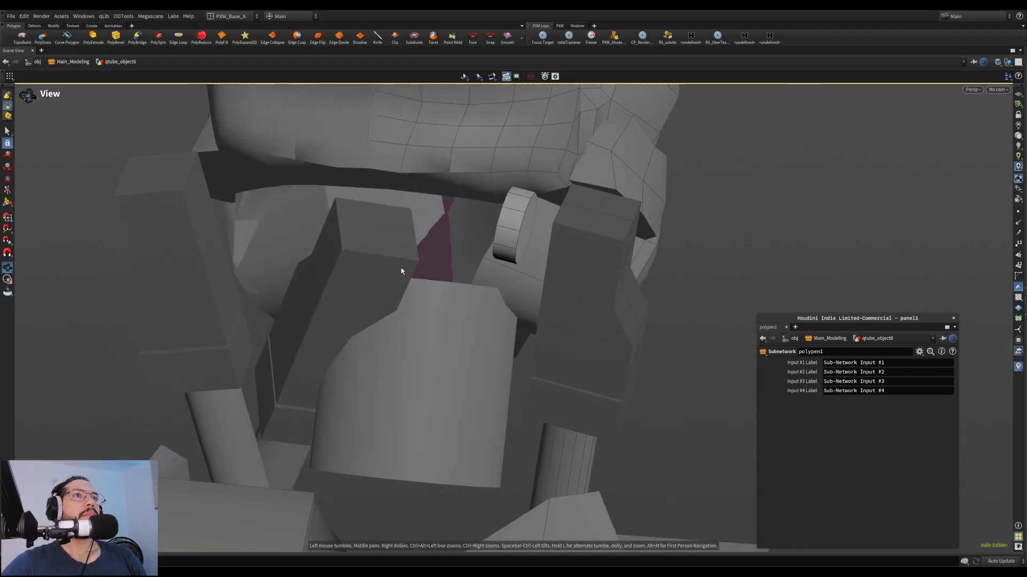
pyautogui.moveTo(555, 235)
pyautogui.keyDown('alt'); pyautogui.mouseDown()
pyautogui.moveTo(518, 231)
pyautogui.moveTo(549, 254)
pyautogui.moveTo(537, 243)
pyautogui.mouseUp(); pyautogui.keyUp('alt')
pyautogui.press('1')
pyautogui.press('4')
pyautogui.click(533, 228)
pyautogui.press('e')
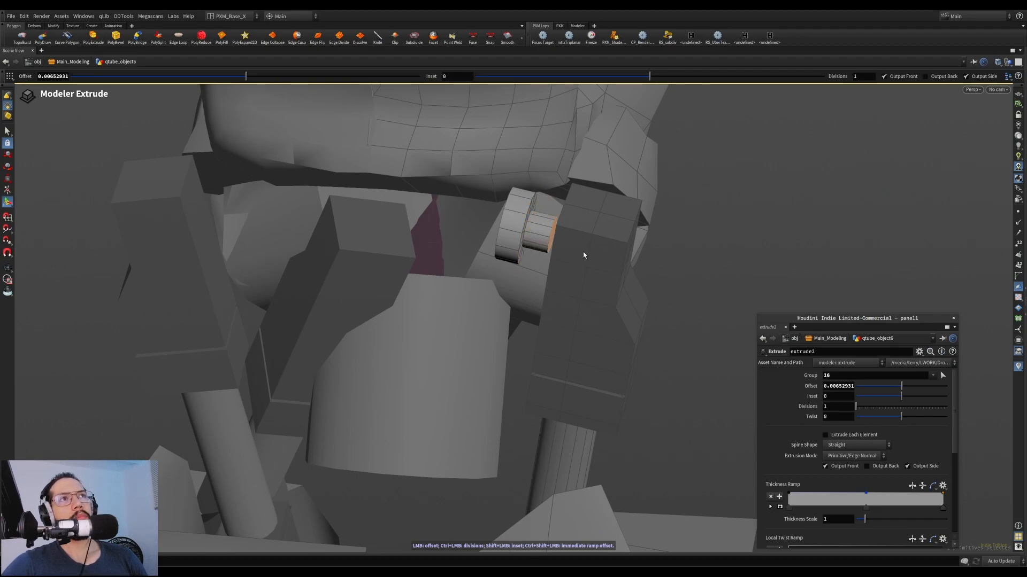
pyautogui.moveTo(592, 257); pyautogui.dragTo(561, 244)
# Widen the neck's end and extrude it into a thick cylindrical head over the piston top
pyautogui.press('e')
pyautogui.press('Escape')
pyautogui.press('q')
pyautogui.press('Escape')
pyautogui.moveTo(733, 258); pyautogui.dragTo(646, 258)
pyautogui.press('q')
pyautogui.press('Escape')
pyautogui.press('s')
# Push the upper half of the head's end face inward with Extrude Pro to form a stepped cut
pyautogui.click(640, 250)
pyautogui.press('e')
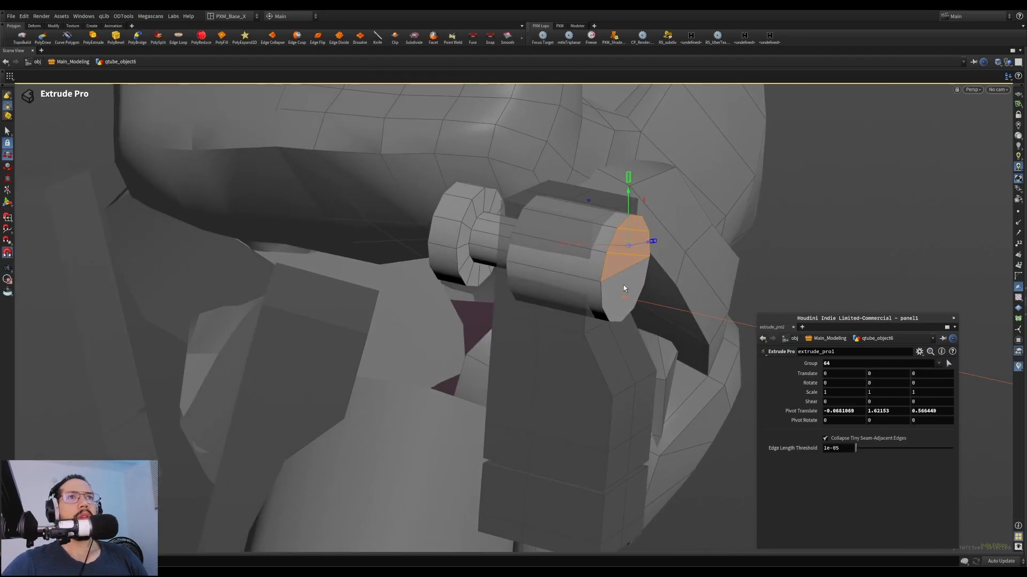
pyautogui.moveTo(656, 256); pyautogui.dragTo(607, 240)
pyautogui.keyDown('alt'); pyautogui.moveTo(601, 238); pyautogui.dragTo(683, 183); pyautogui.keyUp('alt')
pyautogui.press('e')
pyautogui.press('Escape')
pyautogui.press('Return')
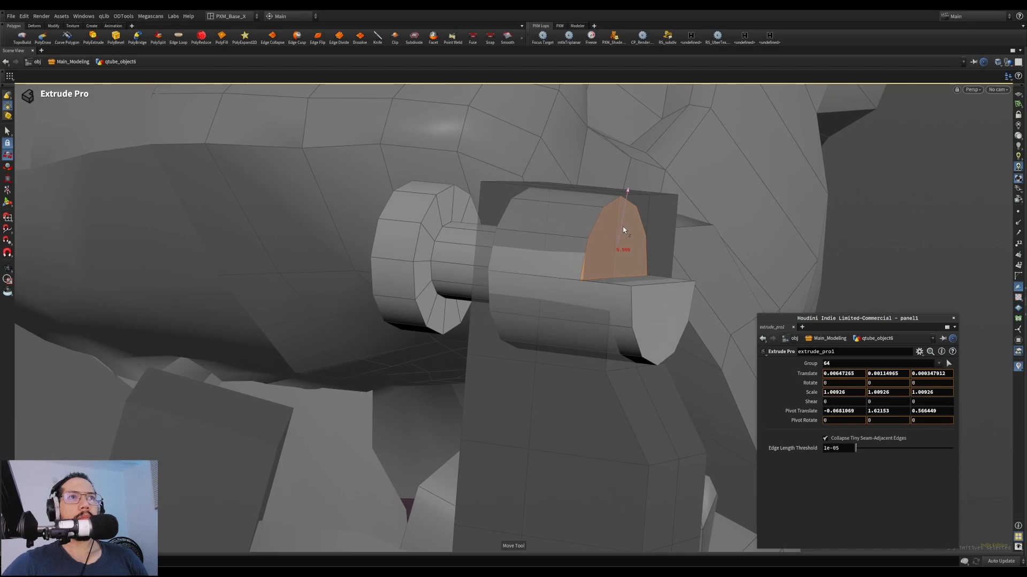
pyautogui.moveTo(623, 230); pyautogui.dragTo(627, 231)
# Clean up the edges on the head's side beneath the stepped cut with PolyPen
pyautogui.press('p')
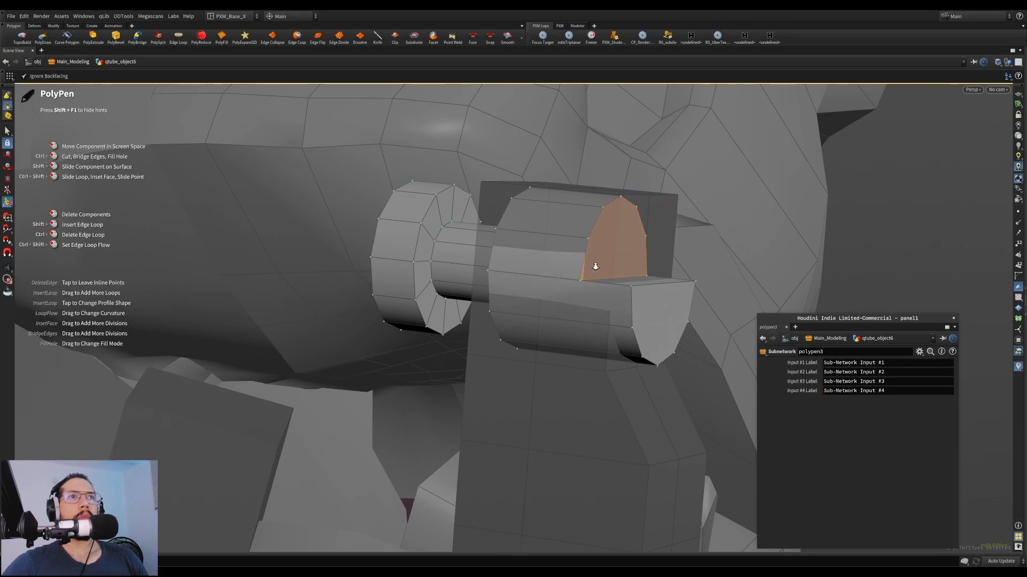
pyautogui.scroll(3, 592, 267)
pyautogui.press('2')
pyautogui.keyDown('alt'); pyautogui.moveTo(569, 287); pyautogui.dragTo(719, 263); pyautogui.keyUp('alt')
pyautogui.hotkey('ctrl', 'z')
pyautogui.scroll(-3, 668, 279)
pyautogui.keyDown('alt'); pyautogui.moveTo(668, 280); pyautogui.dragTo(563, 248, button='middle'); pyautogui.keyUp('alt')
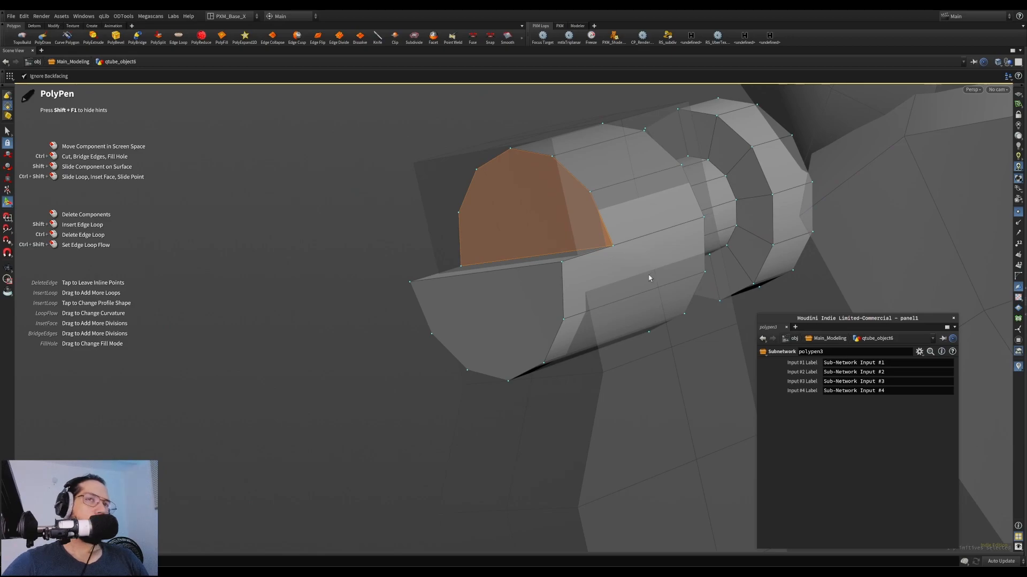
pyautogui.press('l')
pyautogui.press('Escape')
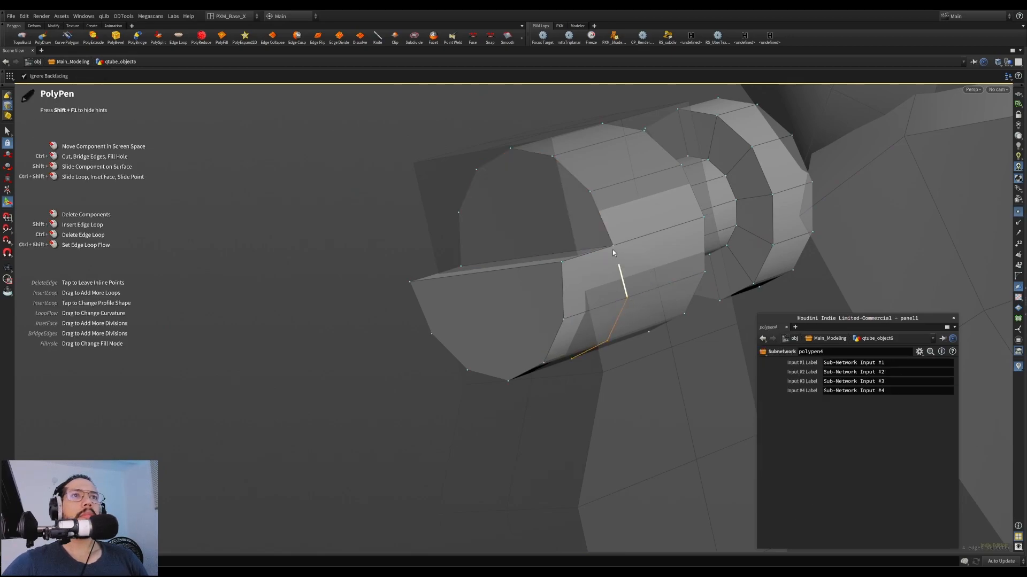
pyautogui.keyDown('alt'); pyautogui.moveTo(612, 247); pyautogui.dragTo(376, 335); pyautogui.keyUp('alt')
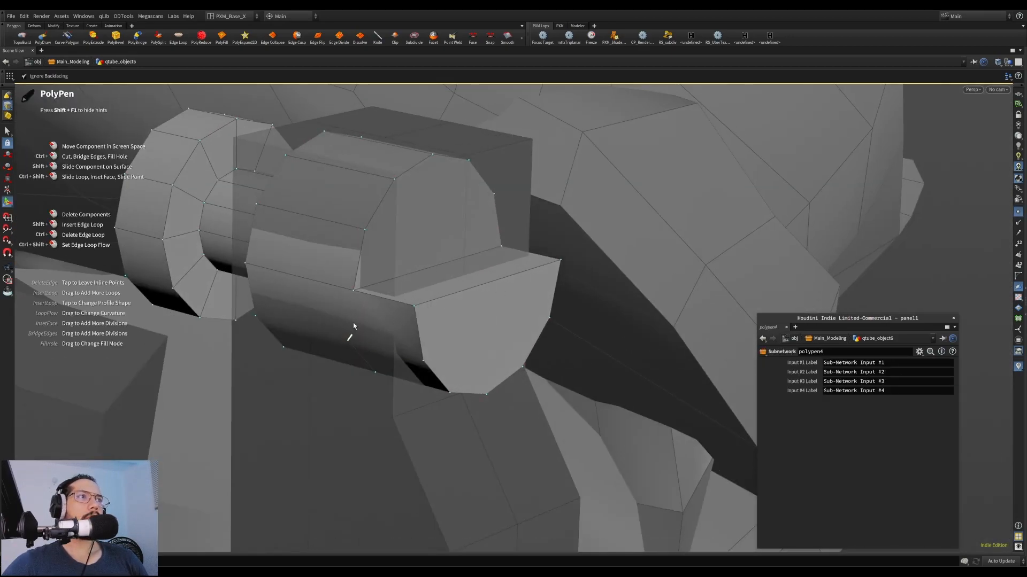
# Slide the inner edge of the head's step outward toward the end cap, turning the cut into a slope
pyautogui.moveTo(383, 295)
pyautogui.keyDown('alt'); pyautogui.mouseDown()
pyautogui.moveTo(434, 294)
pyautogui.moveTo(431, 315)
pyautogui.moveTo(418, 290)
pyautogui.moveTo(380, 286)
pyautogui.mouseUp(); pyautogui.keyUp('alt')
pyautogui.press('4')
pyautogui.click(435, 288)
pyautogui.press('g')
pyautogui.press('3')
pyautogui.click(364, 299)
pyautogui.press('g')
pyautogui.moveTo(397, 320); pyautogui.dragTo(457, 331)
pyautogui.keyDown('alt'); pyautogui.moveTo(457, 332); pyautogui.dragTo(314, 266); pyautogui.keyUp('alt')
pyautogui.press('q')
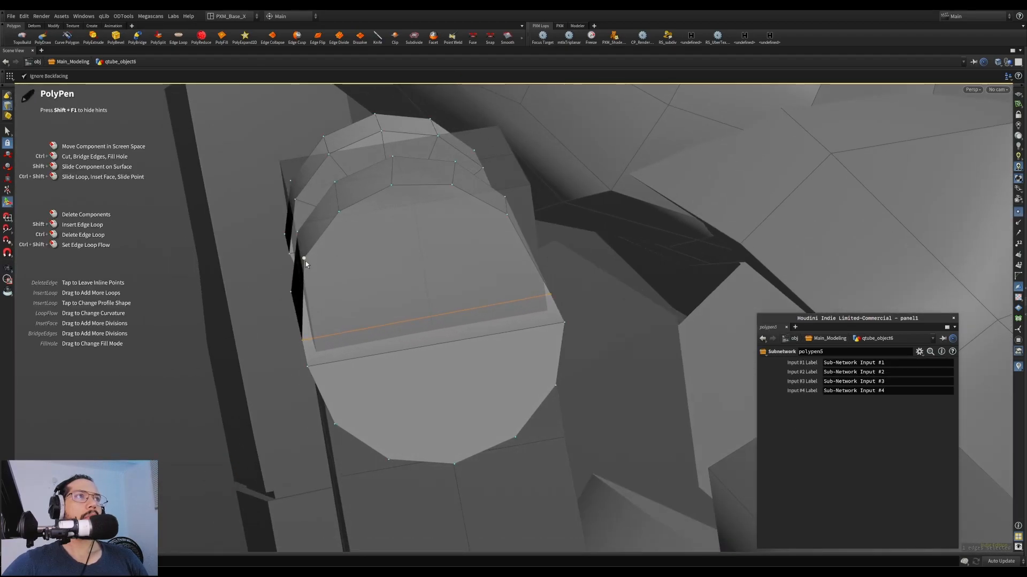
# Cut new edges across the sloped face and down and across the end cap with PolyPen
pyautogui.keyDown('alt'); pyautogui.moveTo(508, 218); pyautogui.dragTo(519, 249); pyautogui.keyUp('alt')
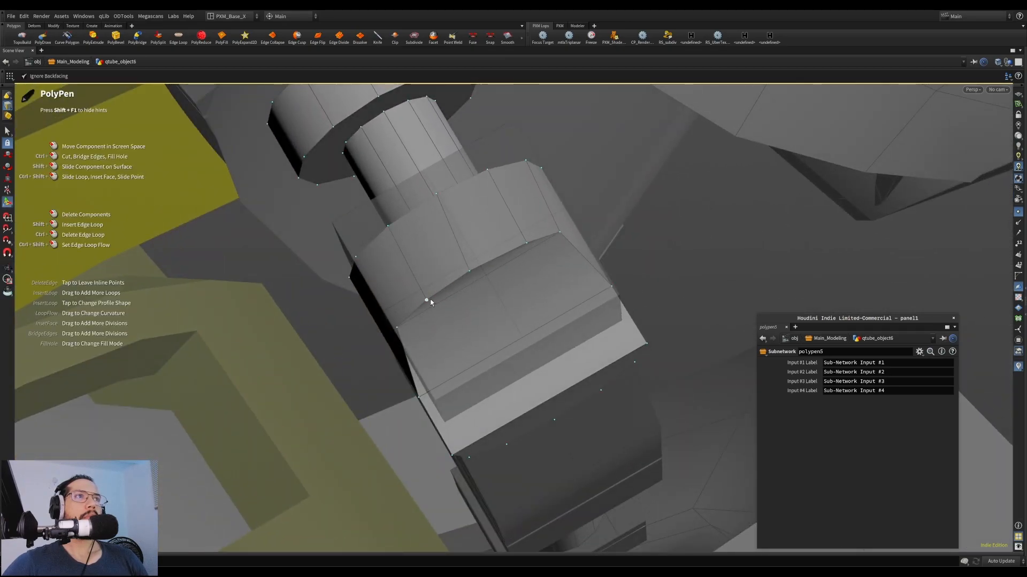
pyautogui.moveTo(479, 267)
pyautogui.keyDown('alt'); pyautogui.mouseDown()
pyautogui.moveTo(459, 187)
pyautogui.moveTo(477, 71)
pyautogui.moveTo(410, 60)
pyautogui.moveTo(459, 252)
pyautogui.moveTo(485, 289)
pyautogui.moveTo(483, 248)
pyautogui.mouseUp(); pyautogui.keyUp('alt')
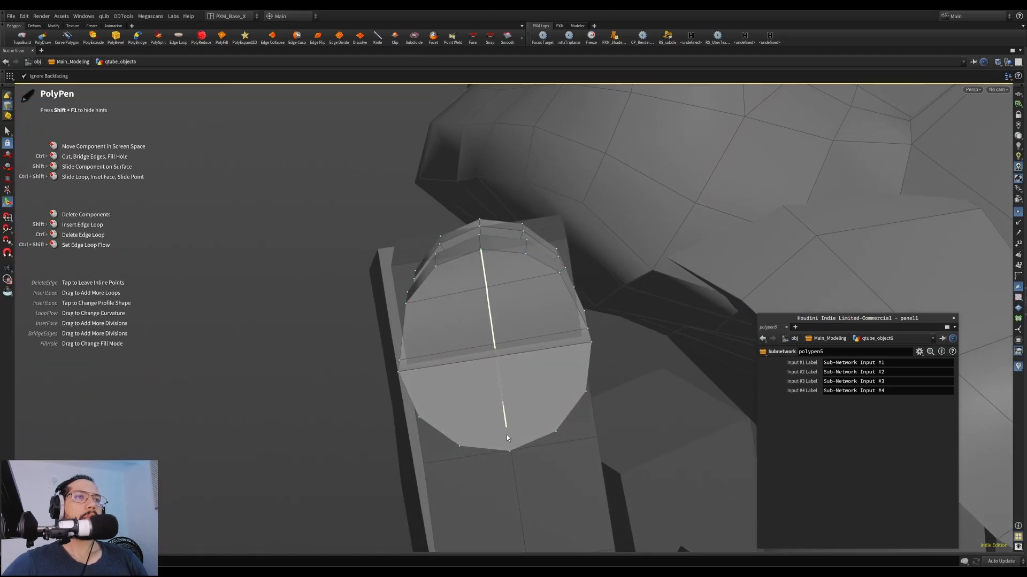
pyautogui.keyDown('alt'); pyautogui.moveTo(509, 450); pyautogui.dragTo(715, 394); pyautogui.keyUp('alt')
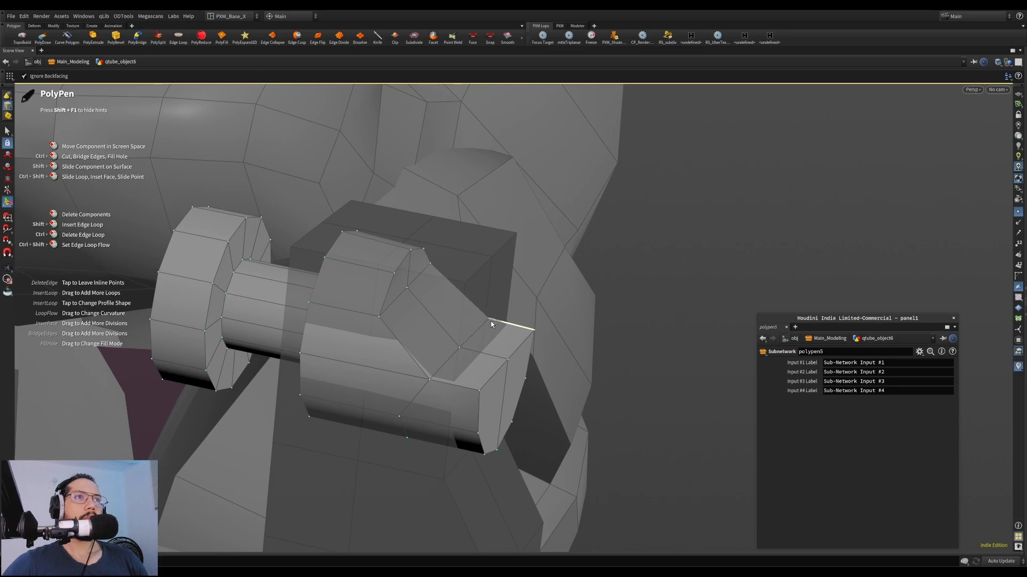
pyautogui.keyDown('alt'); pyautogui.moveTo(491, 324); pyautogui.dragTo(377, 425); pyautogui.keyUp('alt')
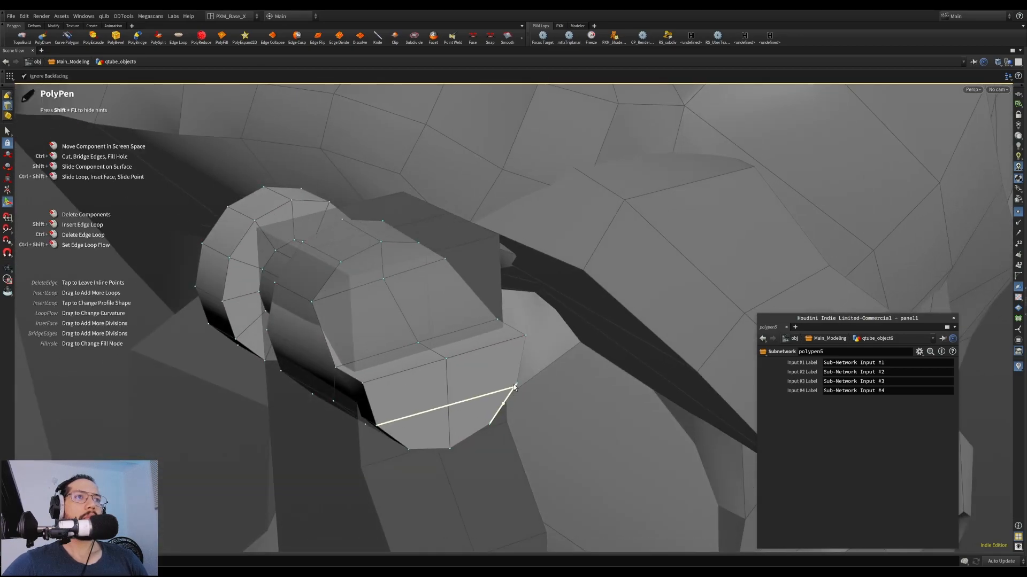
pyautogui.keyDown('alt'); pyautogui.moveTo(493, 381); pyautogui.dragTo(602, 348); pyautogui.keyUp('alt')
# Bevel the head's front edge between the step and the end cap with a round shape
pyautogui.press('s')
pyautogui.hotkey('ctrl', 'b')
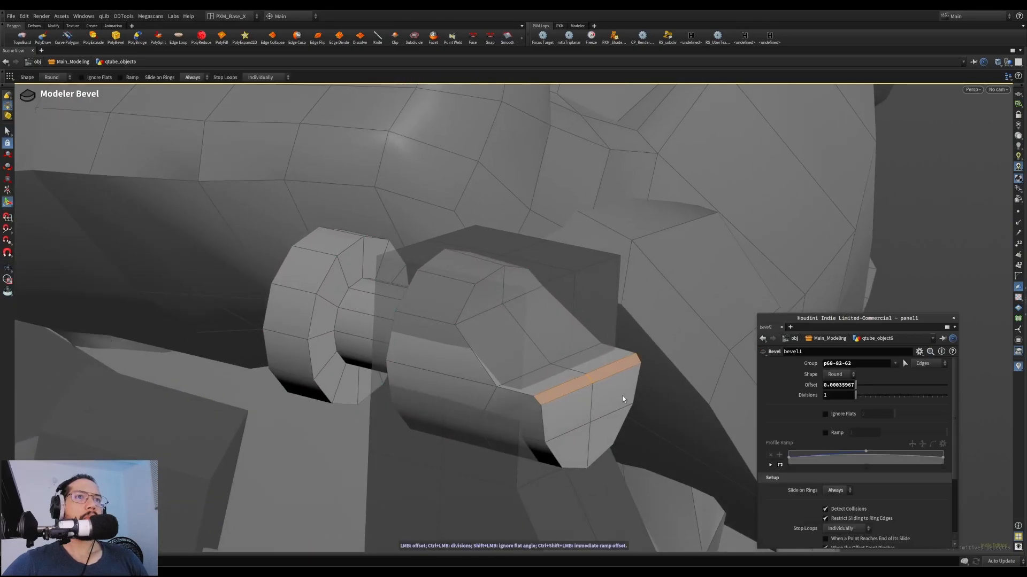
pyautogui.keyDown('alt'); pyautogui.moveTo(637, 392); pyautogui.dragTo(417, 419); pyautogui.keyUp('alt')
pyautogui.press('p')
pyautogui.keyDown('alt'); pyautogui.moveTo(600, 357); pyautogui.dragTo(582, 376); pyautogui.keyUp('alt')
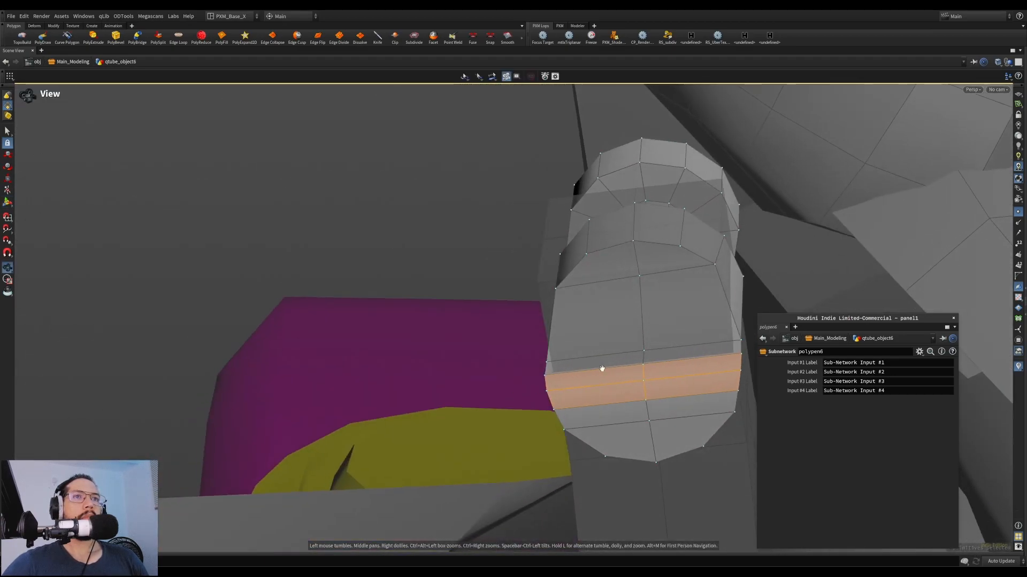
pyautogui.scroll(-2, 583, 376)
# Select the two upper edges where the slope meets the head and slide them along the surface
pyautogui.press('s')
pyautogui.click(456, 234)
pyautogui.keyDown('alt'); pyautogui.moveTo(456, 234); pyautogui.dragTo(545, 300); pyautogui.keyUp('alt')
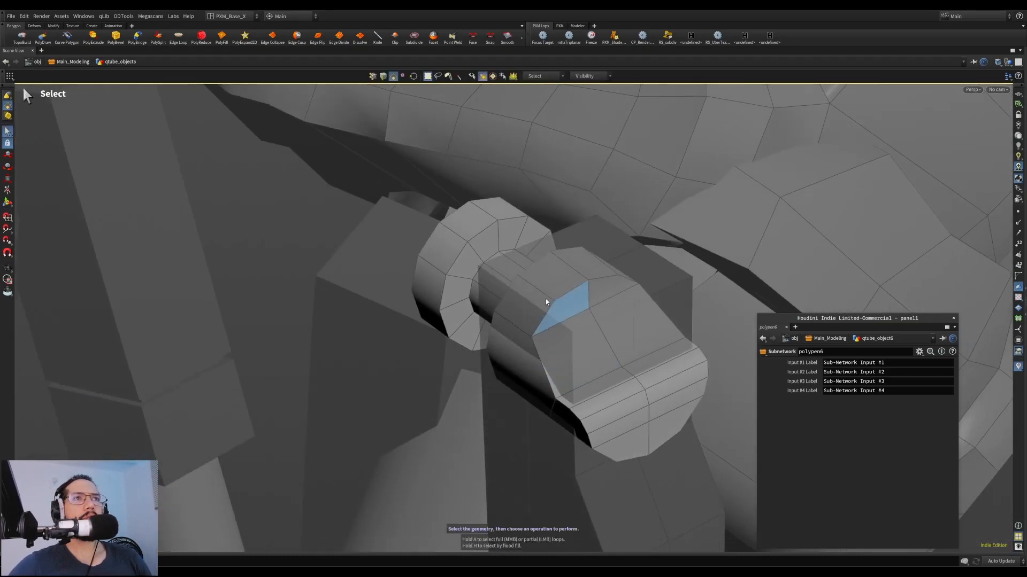
pyautogui.keyDown('shift'); pyautogui.click(566, 294); pyautogui.keyUp('shift')
pyautogui.keyDown('alt'); pyautogui.moveTo(637, 311); pyautogui.dragTo(715, 225); pyautogui.keyUp('alt')
pyautogui.press('g')
pyautogui.press('s')
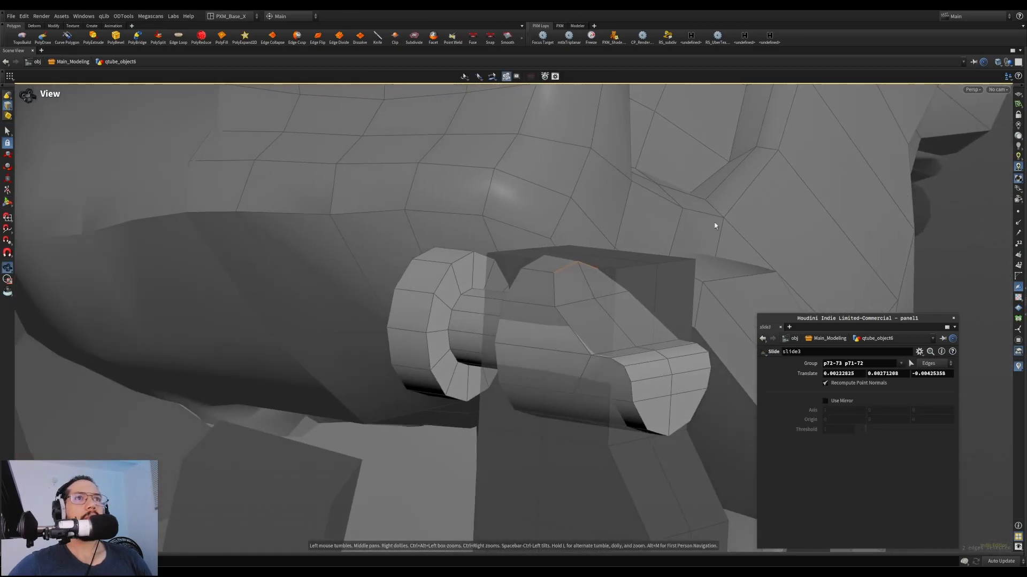
# Move the two crosswise edges in the middle of the slope back toward the neck using a realigned handle
pyautogui.keyDown('alt'); pyautogui.moveTo(613, 298); pyautogui.dragTo(634, 322); pyautogui.keyUp('alt')
pyautogui.click(591, 287)
pyautogui.press('t')
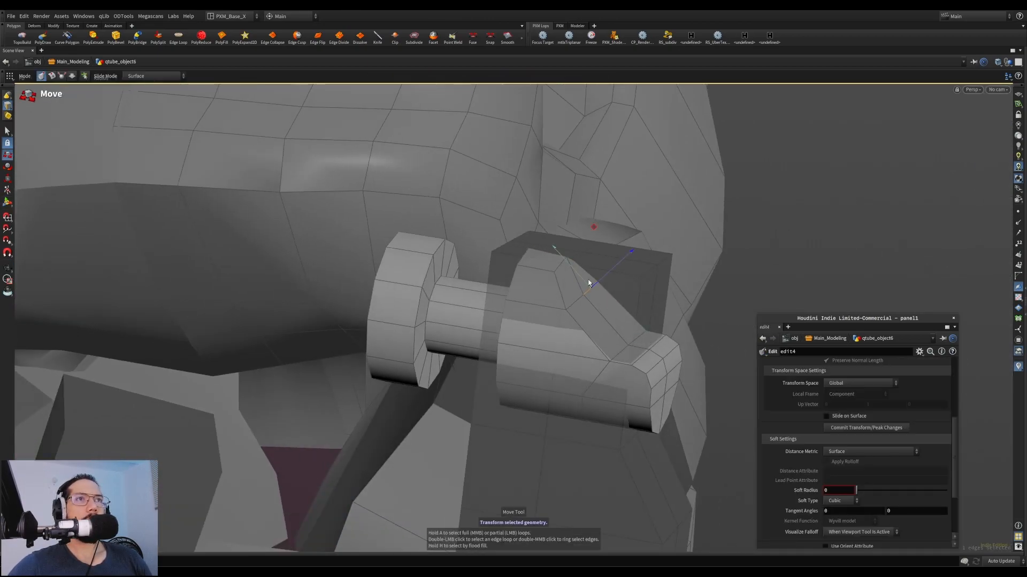
pyautogui.press('s')
pyautogui.keyDown('shift'); pyautogui.click(582, 303); pyautogui.keyUp('shift')
pyautogui.keyDown('alt'); pyautogui.moveTo(588, 308); pyautogui.dragTo(586, 304); pyautogui.keyUp('alt')
pyautogui.press('t')
pyautogui.press(';')
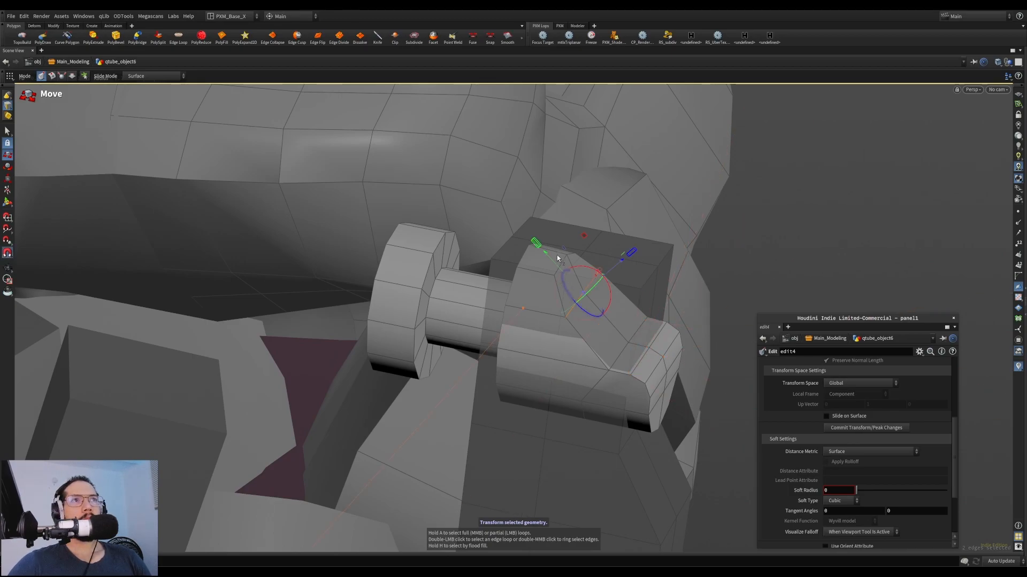
pyautogui.click(433, 234)
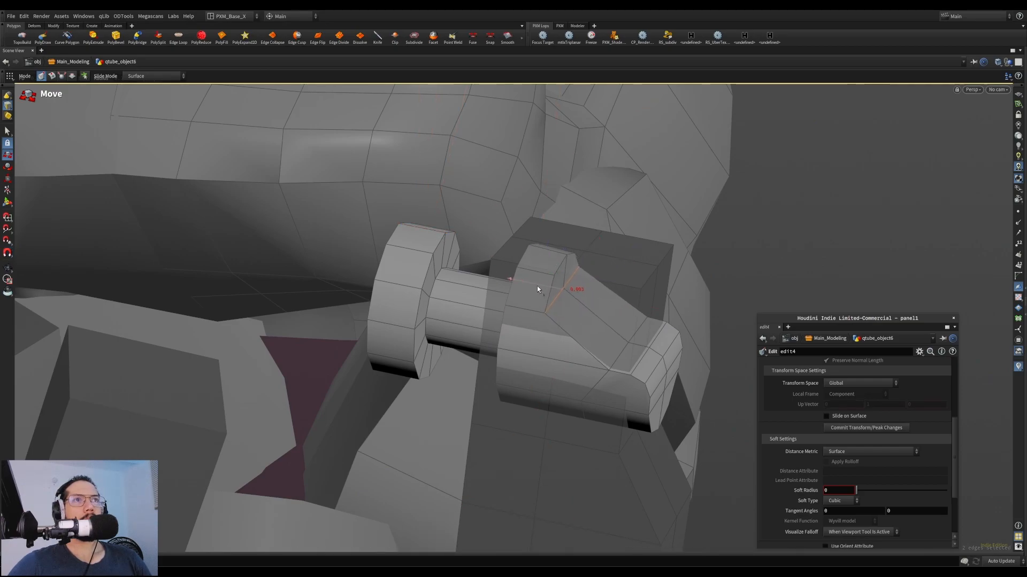
pyautogui.keyDown('alt'); pyautogui.moveTo(543, 284); pyautogui.dragTo(496, 343); pyautogui.keyUp('alt')
pyautogui.press('Escape')
# Select the piston_04 object and delete its upper block of side faces and the remaining top faces
pyautogui.press('4')
pyautogui.keyDown('alt'); pyautogui.moveTo(652, 337); pyautogui.dragTo(642, 305); pyautogui.keyUp('alt')
pyautogui.press('1')
pyautogui.click(643, 311)
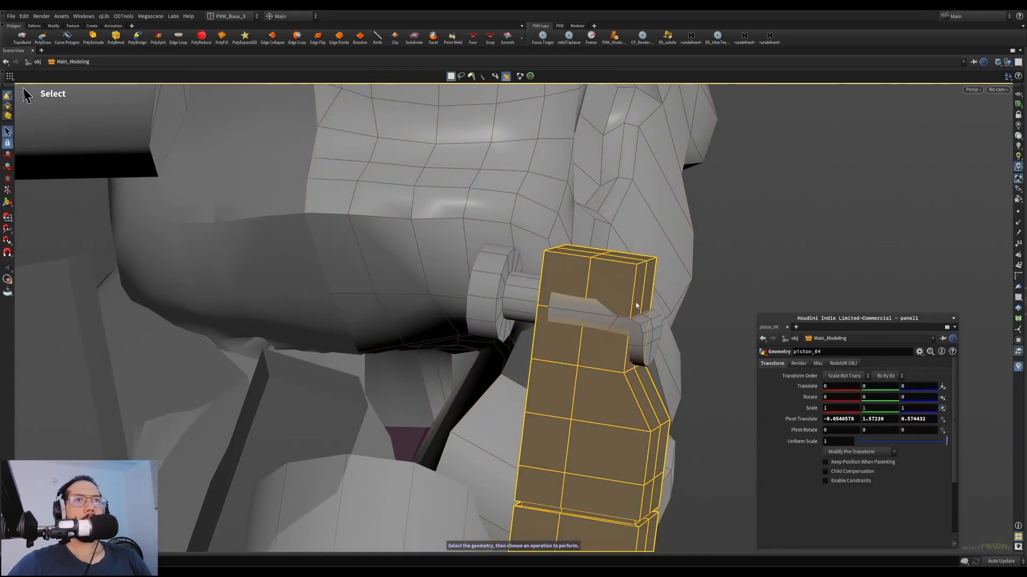
pyautogui.press('i')
pyautogui.press('s')
pyautogui.doubleClick(593, 283)
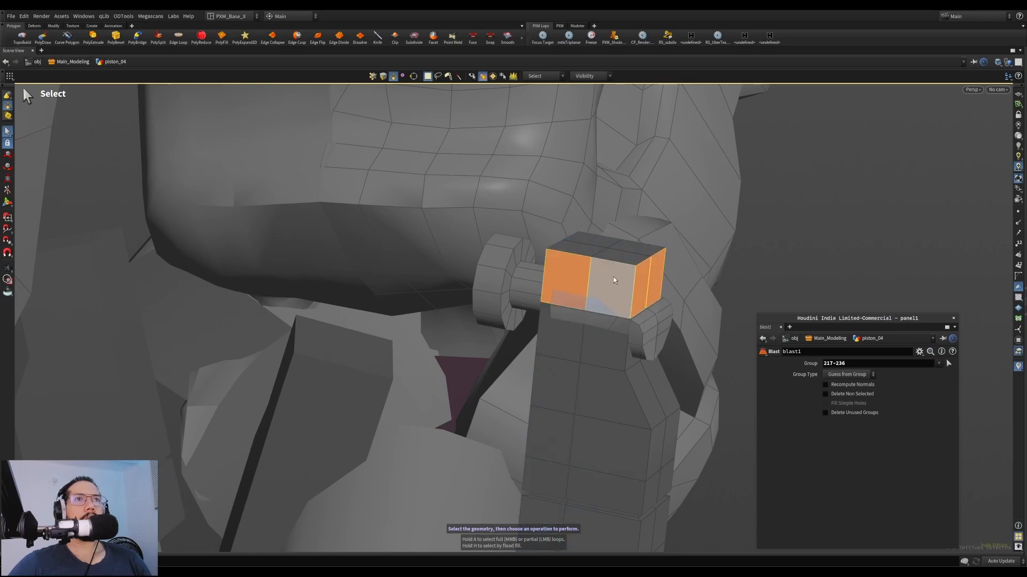
pyautogui.press('Delete')
pyautogui.click(629, 262)
pyautogui.press('Delete')
pyautogui.keyDown('alt'); pyautogui.moveTo(629, 262); pyautogui.dragTo(602, 325); pyautogui.keyUp('alt')
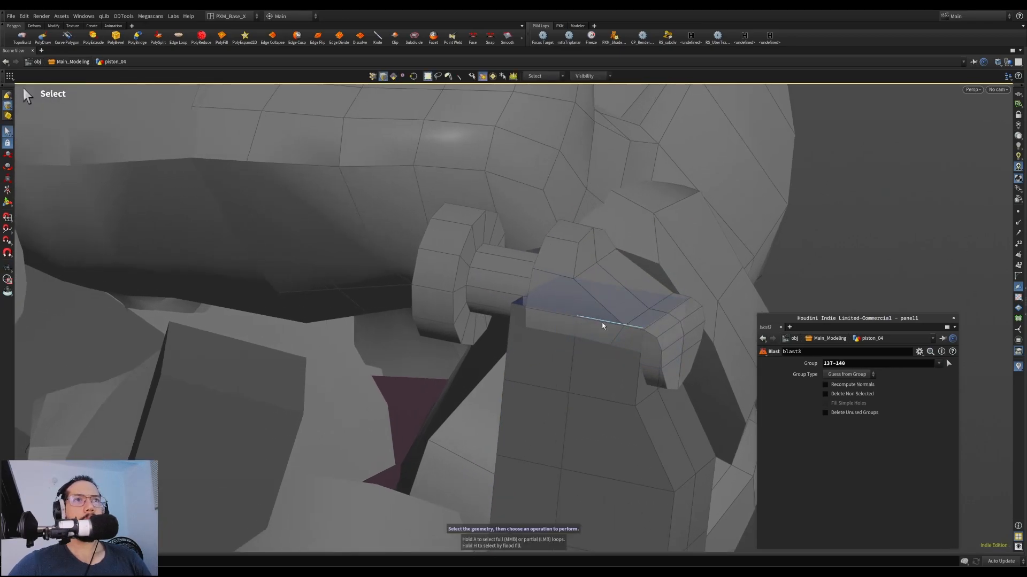
# Select piston_04's open top edge loop and move it down beneath the head with an aligned handle
pyautogui.doubleClick(523, 312)
pyautogui.keyDown('alt'); pyautogui.moveTo(523, 312); pyautogui.dragTo(600, 279); pyautogui.keyUp('alt')
pyautogui.press('t')
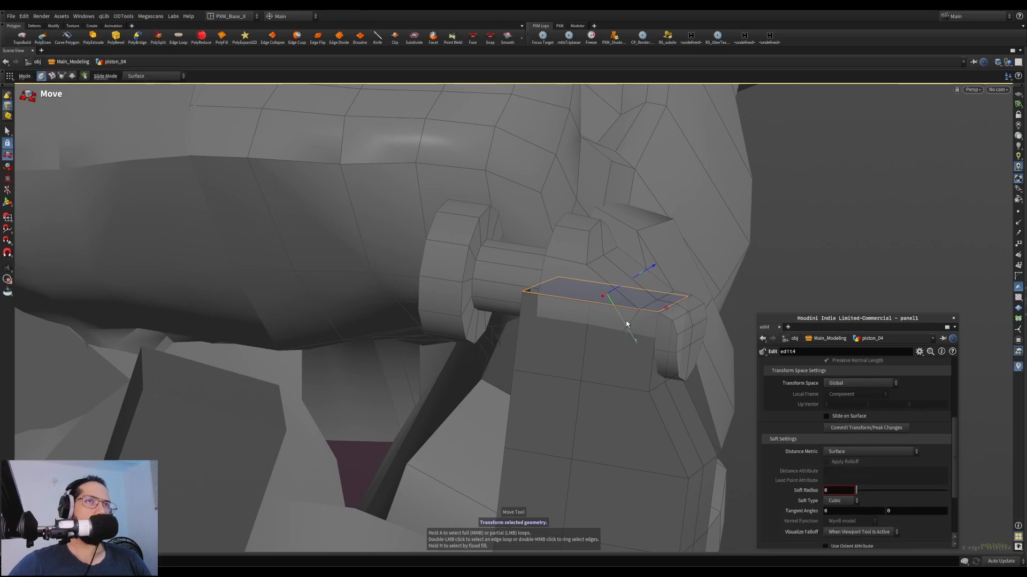
pyautogui.keyDown('alt'); pyautogui.moveTo(626, 327); pyautogui.dragTo(583, 343); pyautogui.keyUp('alt')
pyautogui.click(585, 354)
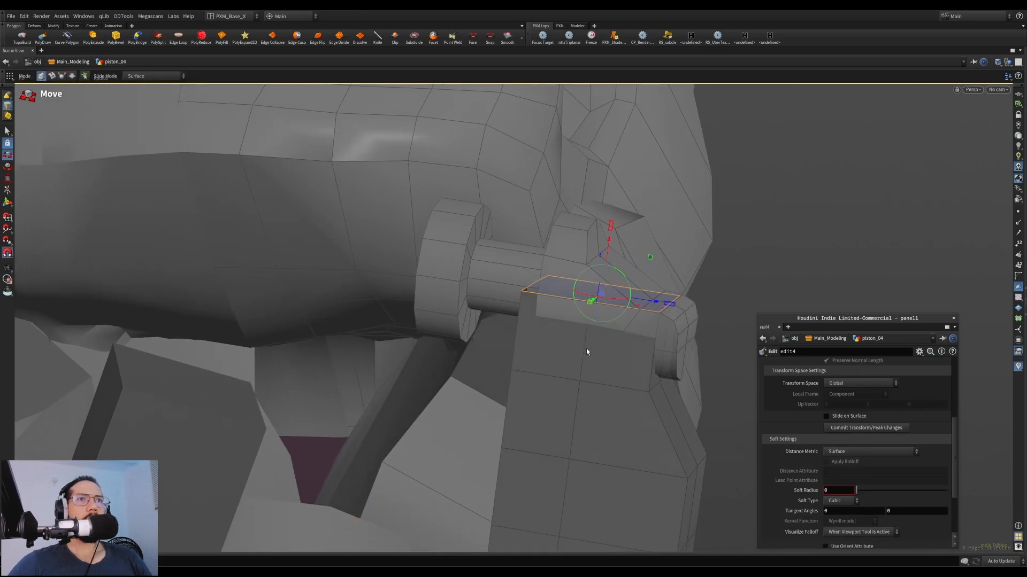
pyautogui.moveTo(607, 256); pyautogui.dragTo(609, 302)
pyautogui.keyDown('alt'); pyautogui.moveTo(609, 303); pyautogui.dragTo(630, 298); pyautogui.keyUp('alt')
# Select all connected faces of qtube_object6 and adjust their position over the piston with the Move tool
pyautogui.press('1')
pyautogui.click(565, 227)
pyautogui.press('4')
pyautogui.doubleClick(564, 227)
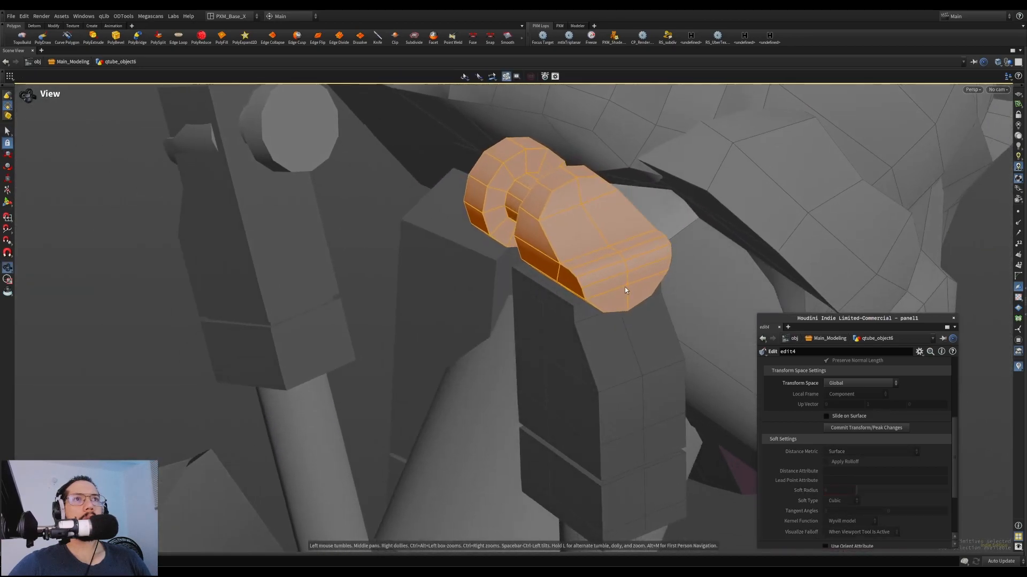
pyautogui.press('t')
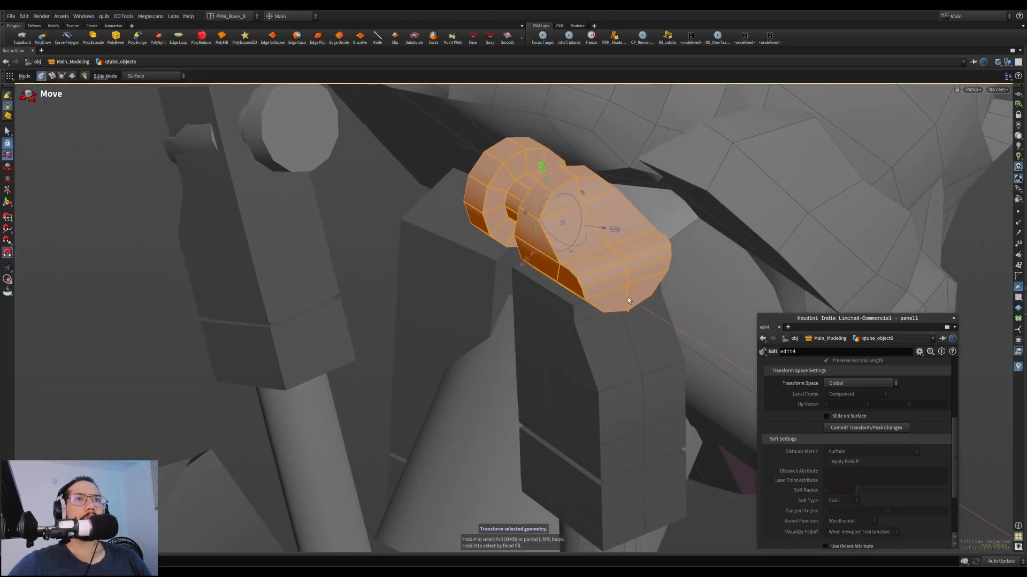
pyautogui.keyDown('alt'); pyautogui.moveTo(619, 293); pyautogui.dragTo(589, 229); pyautogui.keyUp('alt')
pyautogui.press('Escape')
# Inspect the edges between the head and the piston top, and select qtube_object6 at the object level
pyautogui.press('3')
pyautogui.click(528, 287)
pyautogui.keyDown('alt'); pyautogui.moveTo(527, 288); pyautogui.dragTo(574, 332); pyautogui.keyUp('alt')
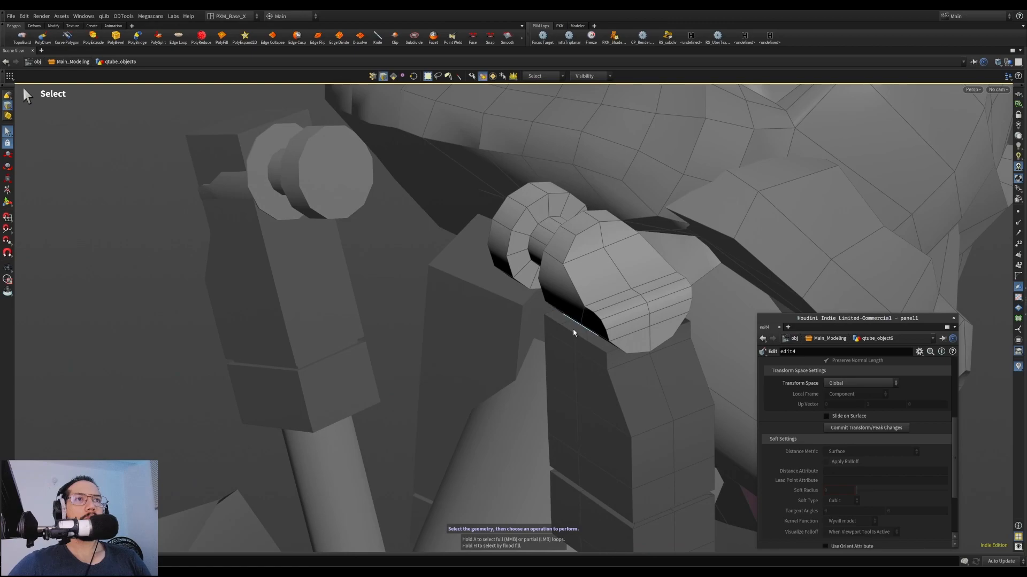
pyautogui.press('1')
pyautogui.press('3')
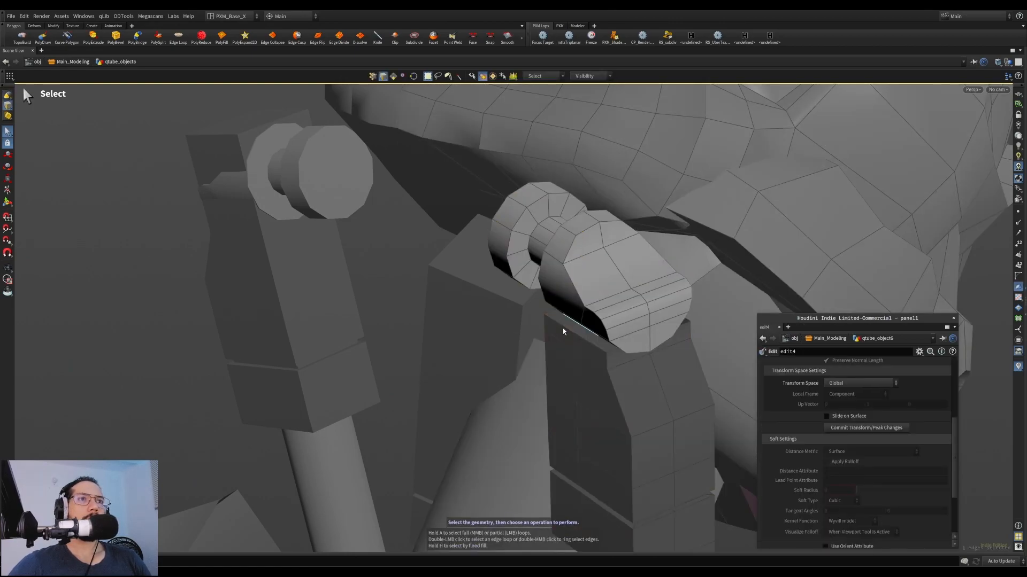
pyautogui.press('1')
pyautogui.click(602, 374)
pyautogui.keyDown('alt'); pyautogui.moveTo(602, 374); pyautogui.dragTo(644, 340); pyautogui.keyUp('alt')
pyautogui.click(634, 316)
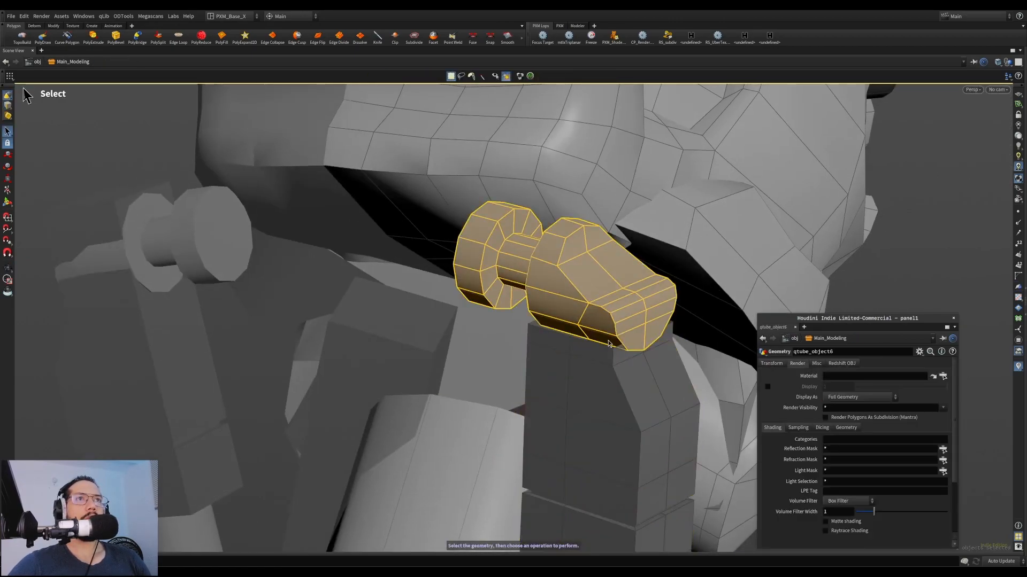
# Combine qtube_object6 and piston_04 into a single object
pyautogui.keyDown('shift'); pyautogui.click(652, 361); pyautogui.keyUp('shift')
pyautogui.keyDown('alt'); pyautogui.moveTo(652, 361); pyautogui.dragTo(615, 193, button='middle'); pyautogui.keyUp('alt')
pyautogui.keyDown('alt'); pyautogui.moveTo(615, 193); pyautogui.dragTo(520, 190, button='right'); pyautogui.keyUp('alt')
pyautogui.press('Tab')
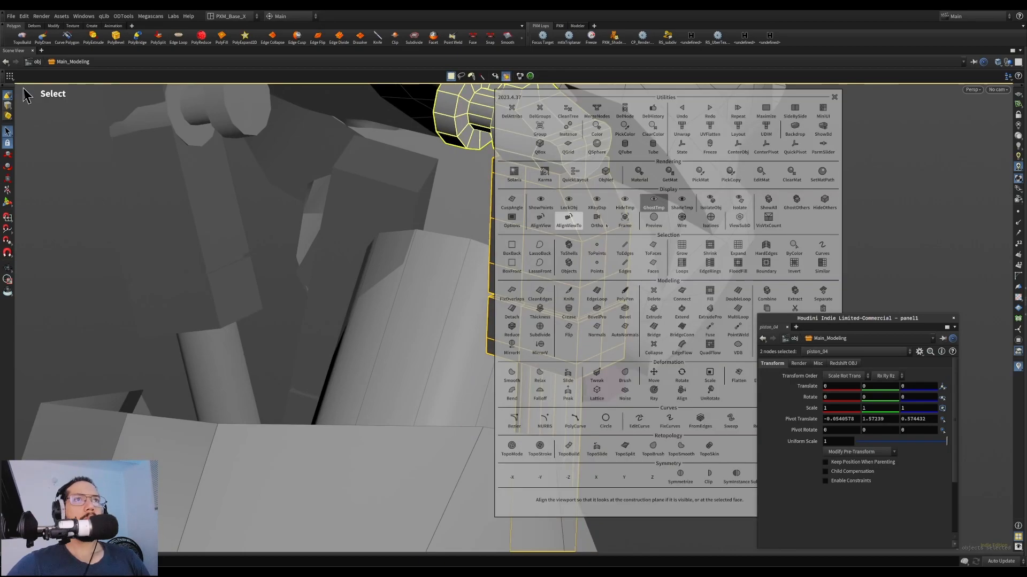
pyautogui.click(773, 295)
pyautogui.moveTo(663, 201); pyautogui.dragTo(601, 223, button='right')
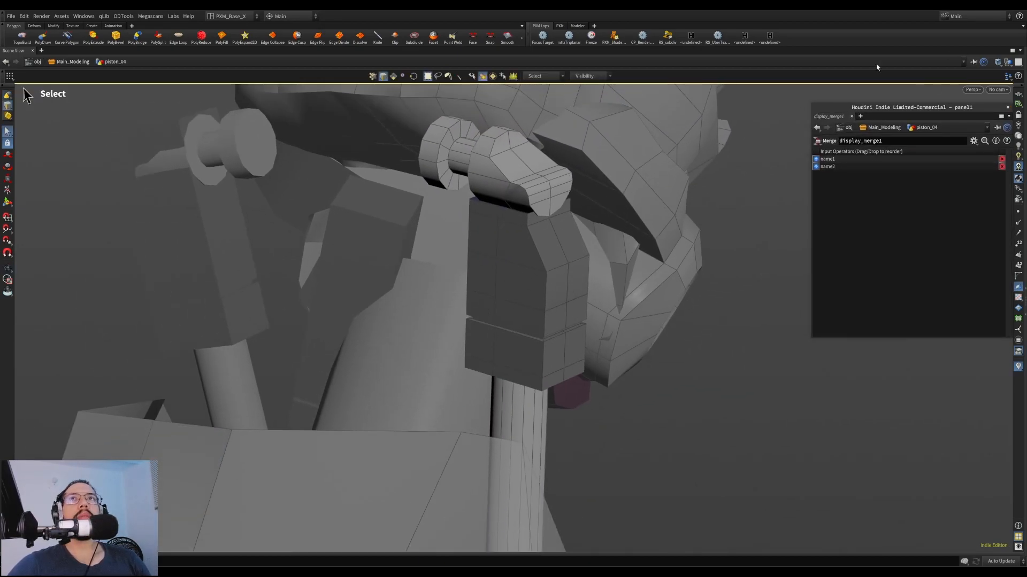
# Hide the shelf, set the viewport layout to Three Views Split Left, and frame the head in the front and left views
pyautogui.click(5, 26)
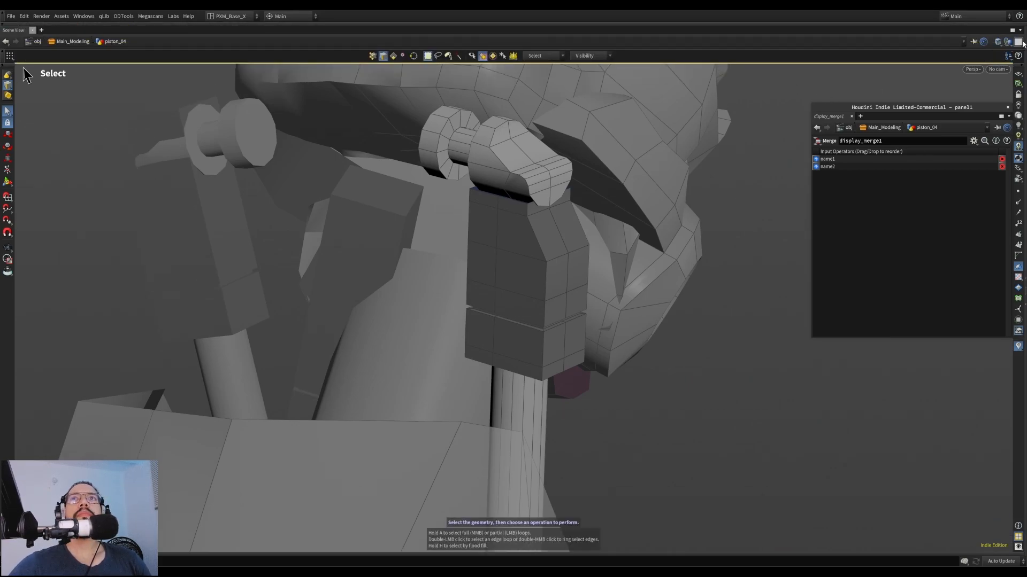
pyautogui.click(1022, 42)
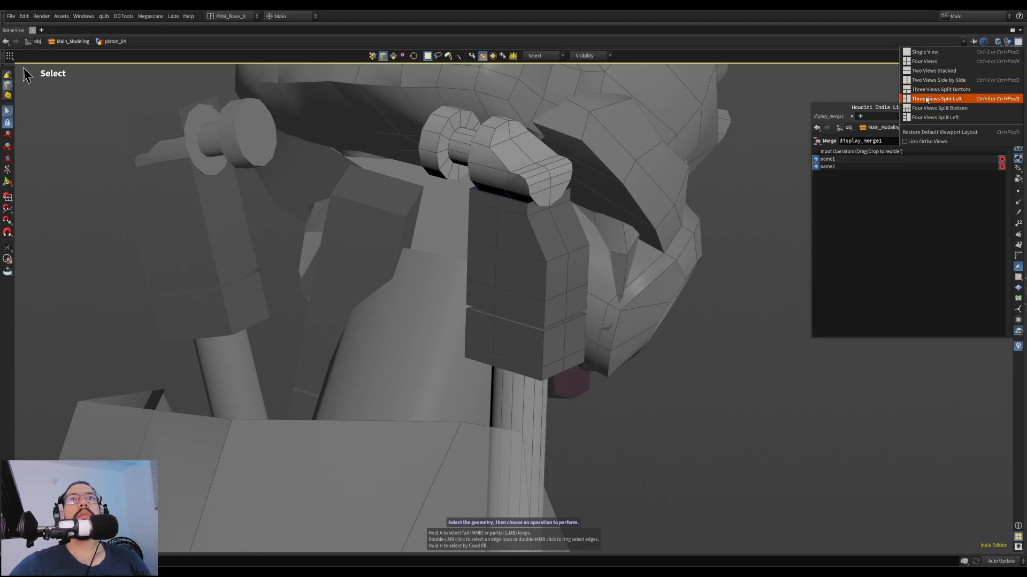
pyautogui.click(933, 98)
pyautogui.hotkey('space', 'f')
pyautogui.hotkey('space', 'f')
pyautogui.scroll(-5, 211, 392)
pyautogui.moveTo(221, 342); pyautogui.dragTo(169, 374, button='middle')
pyautogui.moveTo(235, 192); pyautogui.dragTo(151, 284, button='middle')
pyautogui.scroll(2, 175, 197)
pyautogui.moveTo(227, 431); pyautogui.dragTo(133, 405, button='middle')
pyautogui.moveTo(133, 404); pyautogui.dragTo(206, 368, button='right')
# Examine the combined piston's fit beside the head and neck from the side, back and front
pyautogui.moveTo(711, 229); pyautogui.dragTo(616, 272, button='middle')
pyautogui.moveTo(616, 272); pyautogui.dragTo(591, 268)
pyautogui.moveTo(592, 268); pyautogui.dragTo(635, 278, button='right')
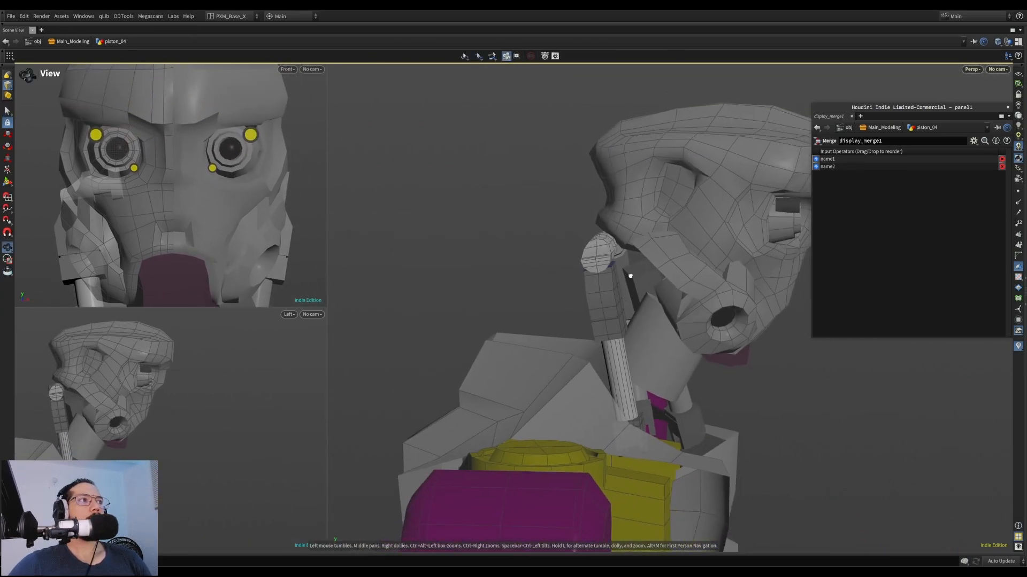
pyautogui.moveTo(635, 278); pyautogui.dragTo(514, 266)
pyautogui.moveTo(514, 266); pyautogui.dragTo(494, 299, button='right')
pyautogui.moveTo(494, 299); pyautogui.dragTo(644, 276)
pyautogui.moveTo(643, 276); pyautogui.dragTo(802, 175, button='right')
pyautogui.moveTo(604, 230); pyautogui.dragTo(685, 261)
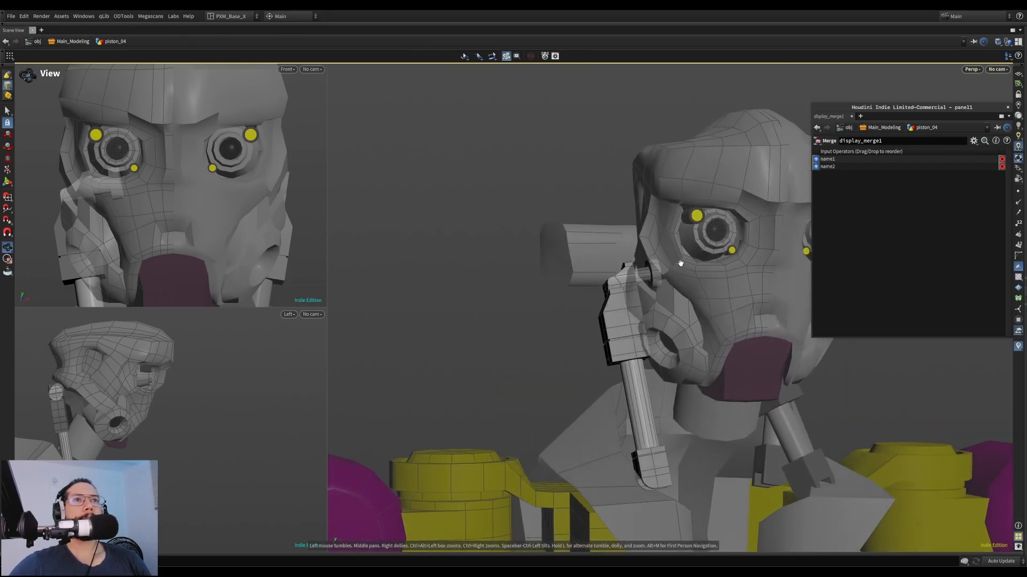
pyautogui.moveTo(685, 262); pyautogui.dragTo(732, 230, button='right')
pyautogui.moveTo(604, 294); pyautogui.dragTo(699, 335)
# Select the block of side faces on piston_04's body and work on their position with the Move tool
pyautogui.press('1')
pyautogui.moveTo(698, 335); pyautogui.dragTo(733, 321, button='right')
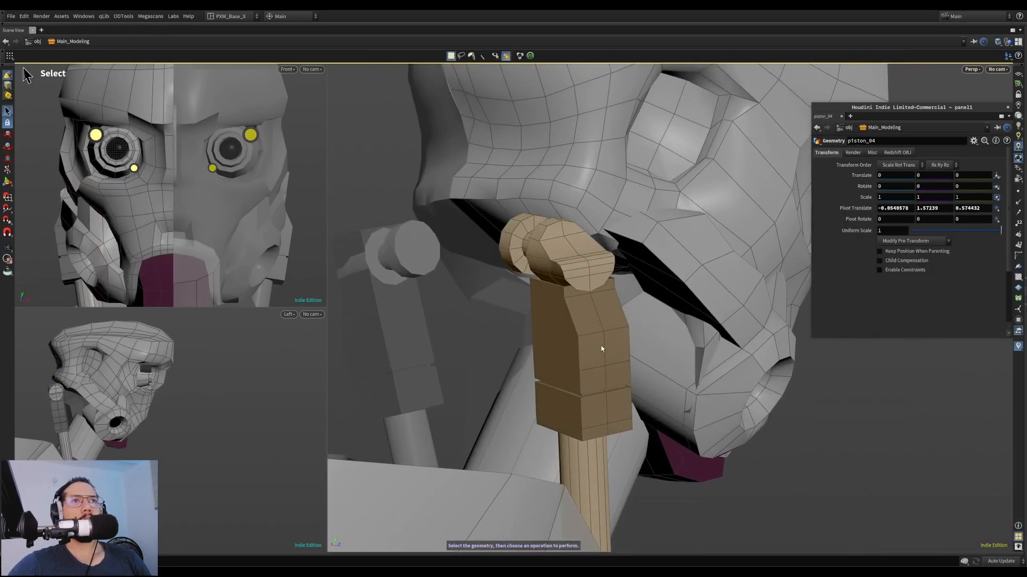
pyautogui.press('4')
pyautogui.click(592, 357)
pyautogui.moveTo(594, 357); pyautogui.dragTo(581, 375)
pyautogui.press('a')
pyautogui.press('t')
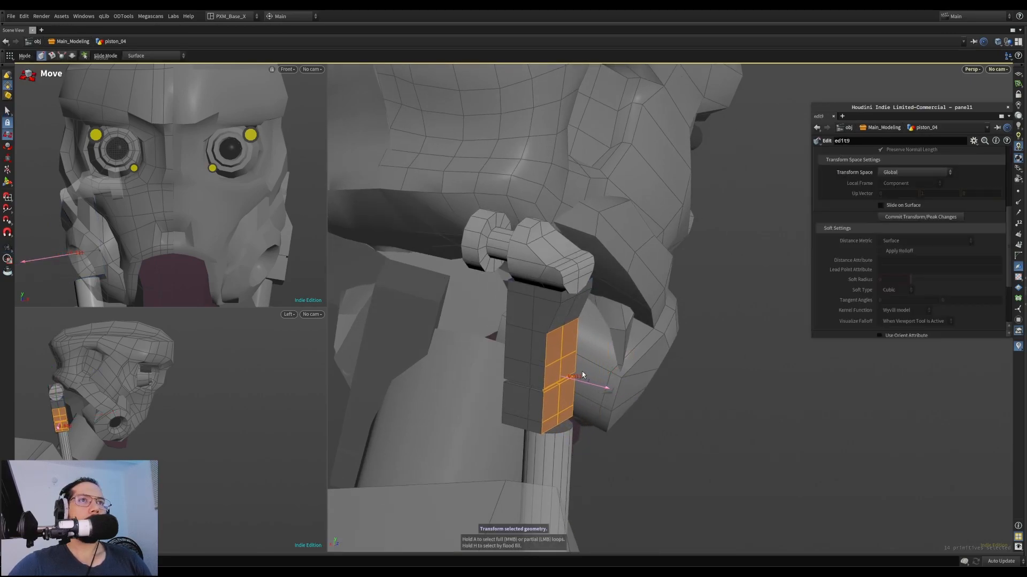
pyautogui.press('Escape')
pyautogui.moveTo(580, 373); pyautogui.dragTo(574, 278)
pyautogui.press('t')
pyautogui.press('1')
pyautogui.press('4')
# Select all connected faces of the piston rod and its lower end block and adjust their position beneath the body
pyautogui.doubleClick(579, 261)
pyautogui.keyDown('shift'); pyautogui.doubleClick(596, 399); pyautogui.keyUp('shift')
pyautogui.keyDown('alt'); pyautogui.moveTo(608, 397); pyautogui.dragTo(561, 295); pyautogui.keyUp('alt')
pyautogui.press('t')
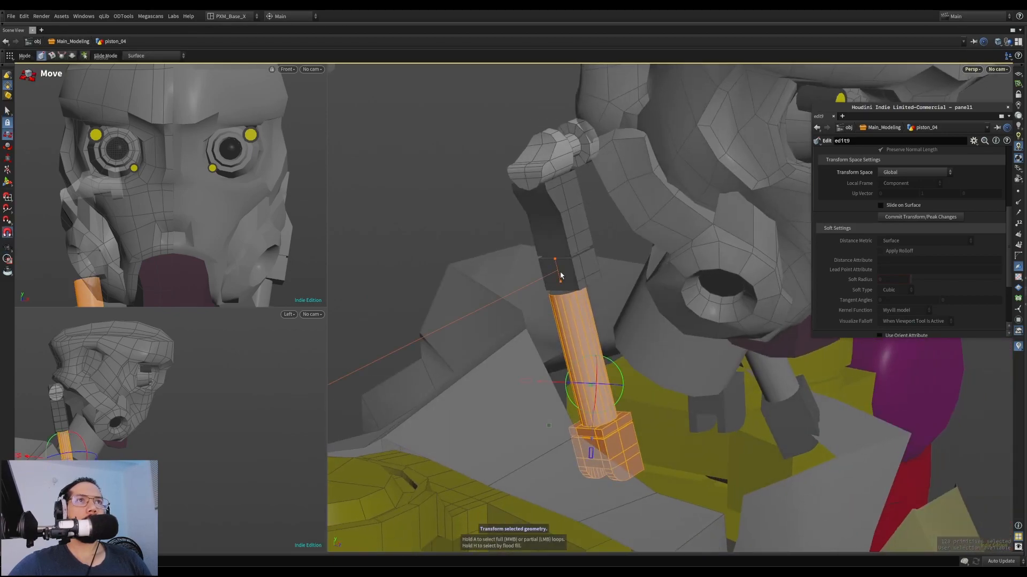
pyautogui.click(560, 273)
pyautogui.moveTo(571, 399)
pyautogui.mouseDown()
pyautogui.moveTo(582, 394)
pyautogui.moveTo(608, 275)
pyautogui.moveTo(607, 213)
pyautogui.moveTo(587, 211)
pyautogui.moveTo(518, 287)
pyautogui.moveTo(608, 378)
pyautogui.moveTo(582, 394)
pyautogui.mouseUp()
# Try further Move and Scale adjustments on the rod and end block, and undo the last change
pyautogui.press('Escape')
pyautogui.press('t')
pyautogui.press('e')
pyautogui.keyDown('alt'); pyautogui.moveTo(600, 360); pyautogui.dragTo(567, 383); pyautogui.keyUp('alt')
pyautogui.press('t')
pyautogui.hotkey('ctrl', 'z')
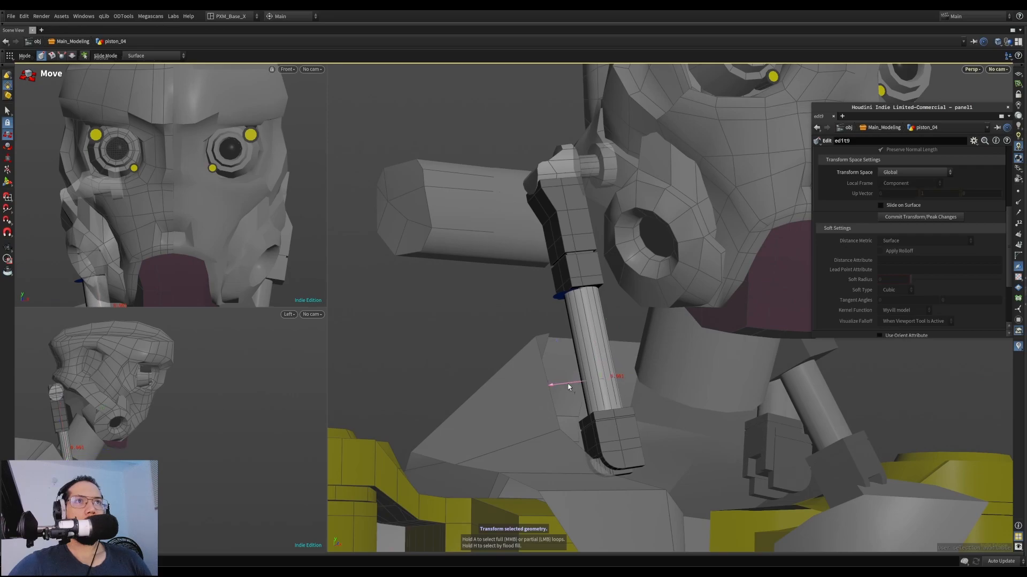
# Delete the cap face on the underside of the piston body
pyautogui.press('u')
pyautogui.scroll(5, 558, 300)
pyautogui.press('4')
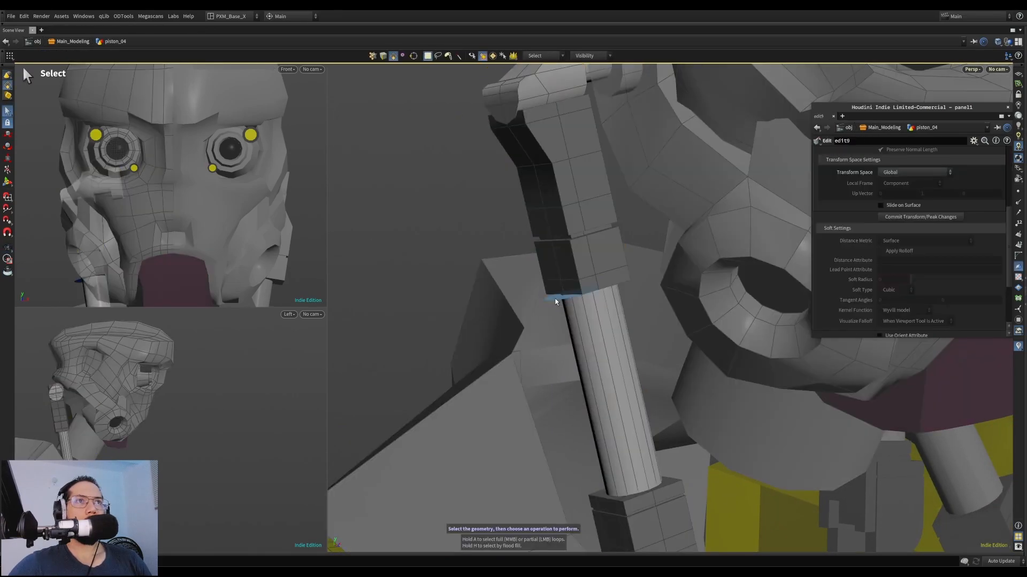
pyautogui.click(557, 300)
pyautogui.press('Delete')
# Select all faces of the piston rod, adjust its size with the Scale tool, and return to the object level
pyautogui.keyDown('alt'); pyautogui.moveTo(573, 304); pyautogui.dragTo(623, 241); pyautogui.keyUp('alt')
pyautogui.press('s')
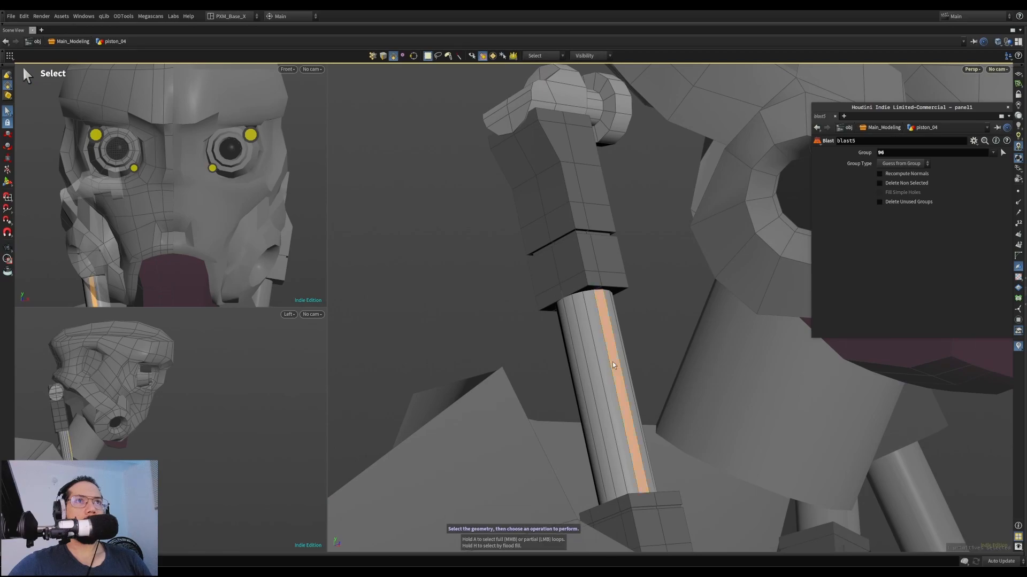
pyautogui.doubleClick(612, 362)
pyautogui.scroll(3, 604, 271)
pyautogui.press('e')
pyautogui.moveTo(574, 316); pyautogui.dragTo(642, 315)
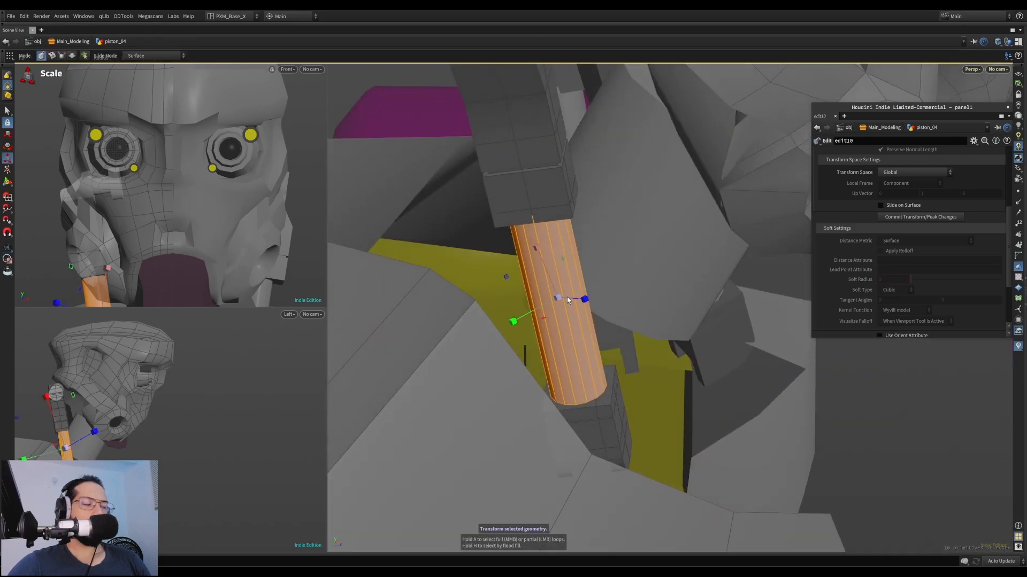
pyautogui.press('m')
pyautogui.press('m')
pyautogui.moveTo(582, 361); pyautogui.dragTo(535, 166)
pyautogui.press('u')
# Examine the finished piston against the head, neck and shoulders from close up and from the front
pyautogui.moveTo(534, 165); pyautogui.dragTo(565, 63, button='right')
pyautogui.moveTo(565, 63); pyautogui.dragTo(548, 73)
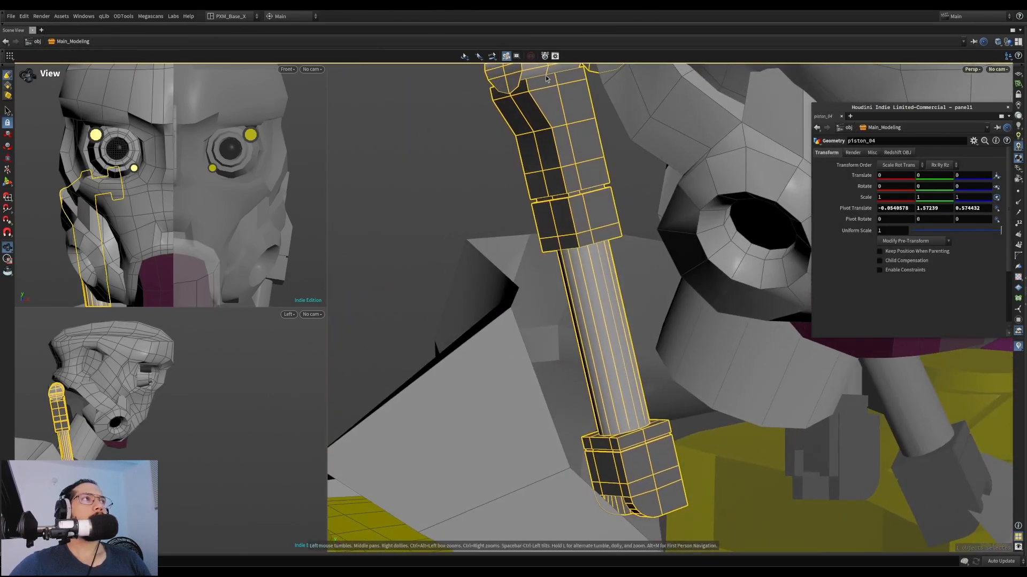
pyautogui.moveTo(544, 121); pyautogui.dragTo(544, 215, button='middle')
pyautogui.moveTo(543, 216); pyautogui.dragTo(568, 160, button='right')
pyautogui.moveTo(568, 160); pyautogui.dragTo(529, 214)
pyautogui.moveTo(529, 214); pyautogui.dragTo(564, 182, button='right')
pyautogui.moveTo(564, 182); pyautogui.dragTo(615, 257)
pyautogui.moveTo(615, 257); pyautogui.dragTo(659, 270, button='right')
pyautogui.click(593, 275)
pyautogui.moveTo(593, 275); pyautogui.dragTo(747, 194)
pyautogui.moveTo(788, 179); pyautogui.dragTo(669, 225, button='right')
pyautogui.click(669, 225)
pyautogui.moveTo(620, 265); pyautogui.dragTo(597, 243)
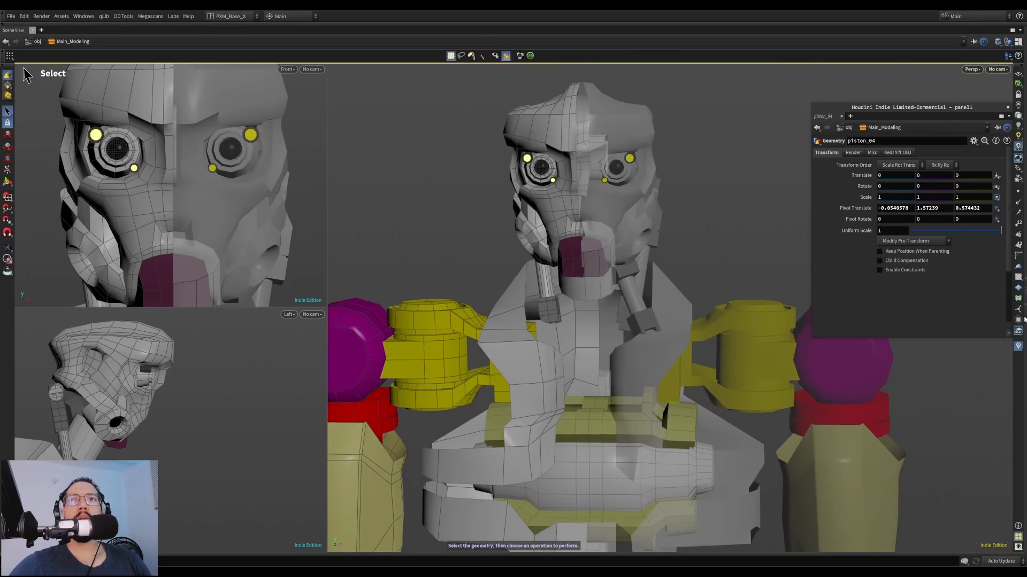
# Bring back the network view beside the viewport and delete the piston_03 object
pyautogui.hotkey('ctrl', 'b')
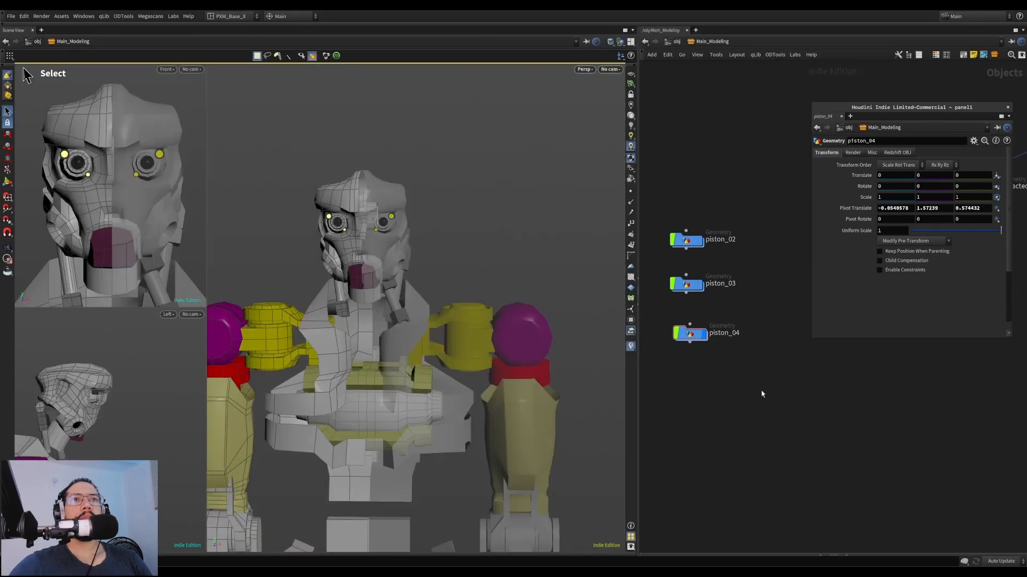
pyautogui.press('Delete')
pyautogui.moveTo(641, 281); pyautogui.dragTo(366, 278)
pyautogui.press('space')
# Select the neck tube qtube_object5 and delete its top and bottom cap faces
pyautogui.doubleClick(436, 323)
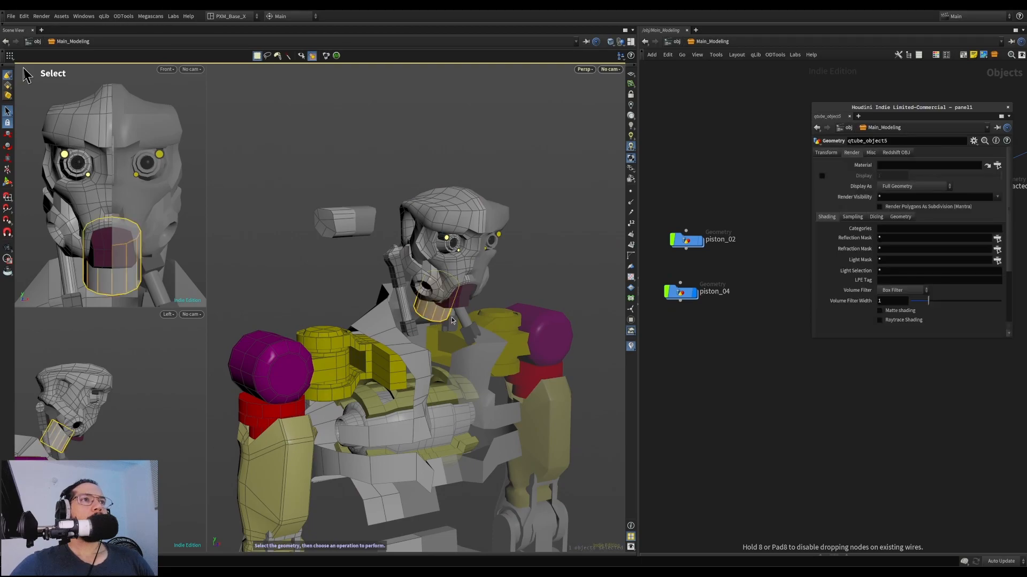
pyautogui.press('space')
pyautogui.scroll(6, 461, 269)
pyautogui.click(525, 254)
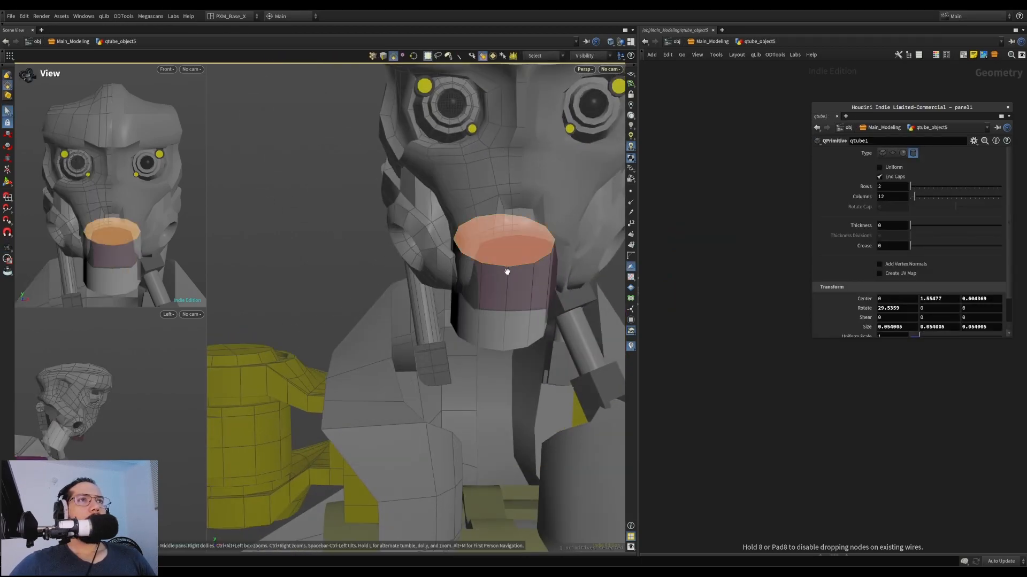
pyautogui.moveTo(505, 268); pyautogui.dragTo(527, 229)
pyautogui.keyDown('shift'); pyautogui.click(509, 369); pyautogui.keyUp('shift')
pyautogui.press('Delete')
pyautogui.moveTo(509, 369); pyautogui.dragTo(502, 274)
pyautogui.click(456, 273)
pyautogui.click(493, 291)
pyautogui.doubleClick(435, 245)
pyautogui.press('s')
pyautogui.click(509, 277)
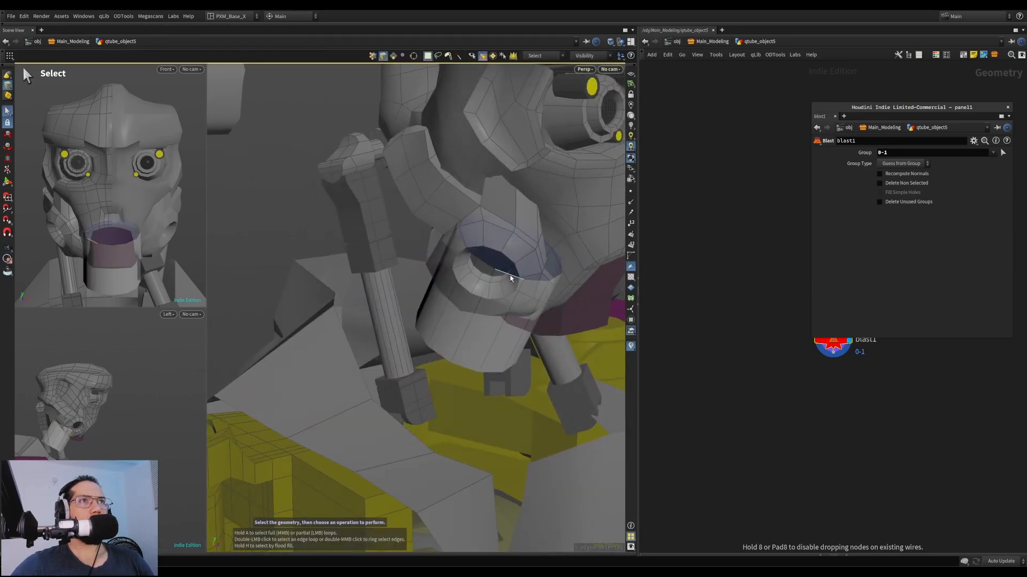
pyautogui.moveTo(548, 309); pyautogui.dragTo(377, 322)
pyautogui.press('4')
pyautogui.click(518, 285)
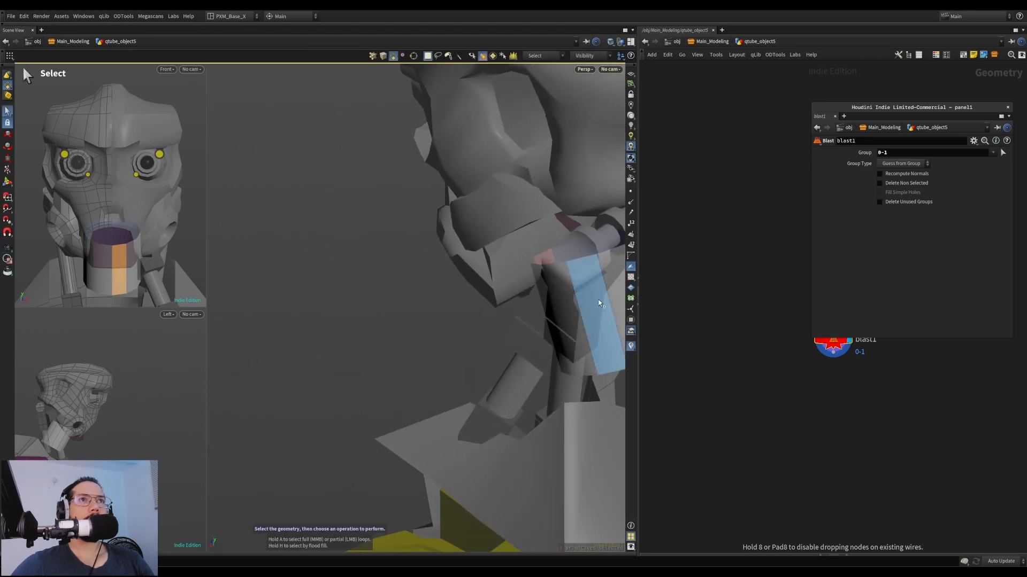
pyautogui.doubleClick(596, 296)
pyautogui.keyDown('alt'); pyautogui.moveTo(594, 290); pyautogui.dragTo(478, 305); pyautogui.keyUp('alt')
pyautogui.hotkey('ctrl', 'z')
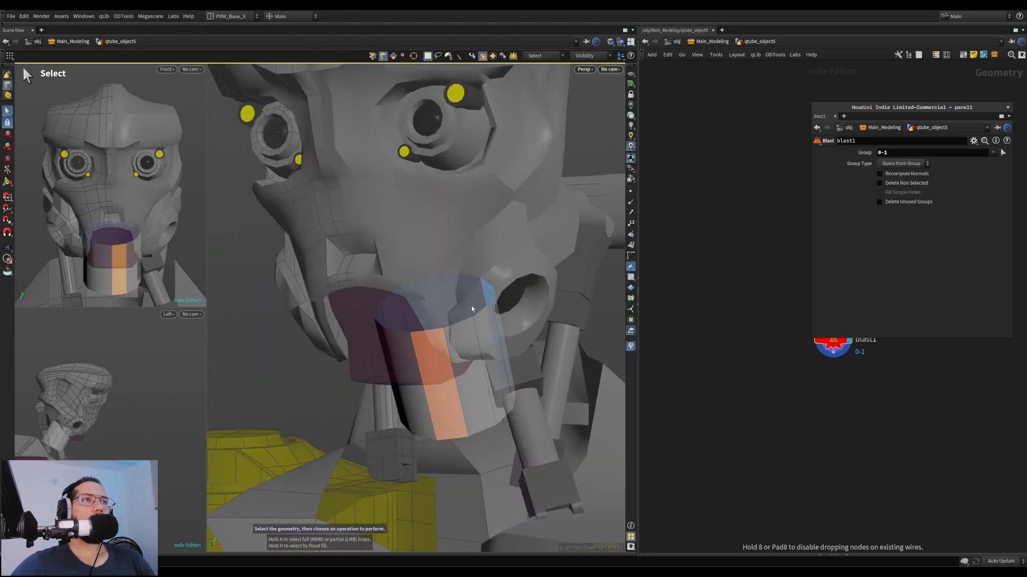
# Fill the neck tube's open top edge loop with a single polygon
pyautogui.press('3')
pyautogui.doubleClick(453, 326)
pyautogui.press('f')
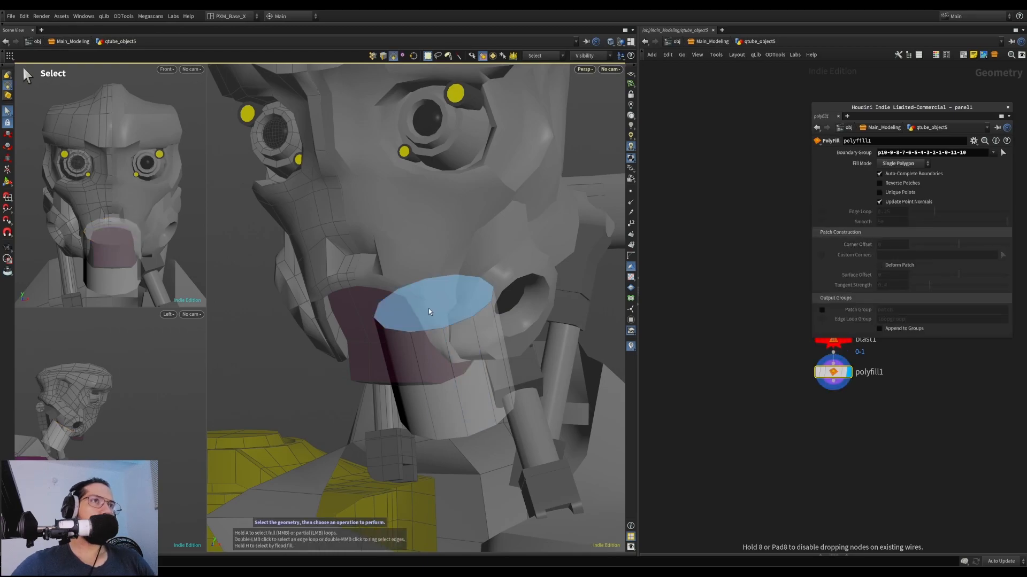
pyautogui.keyDown('alt'); pyautogui.moveTo(489, 310); pyautogui.dragTo(487, 271); pyautogui.keyUp('alt')
# Create a QTube from the neck tube's filled top face and give it 16 columns
pyautogui.click(443, 295)
pyautogui.press('Tab')
pyautogui.press('Escape')
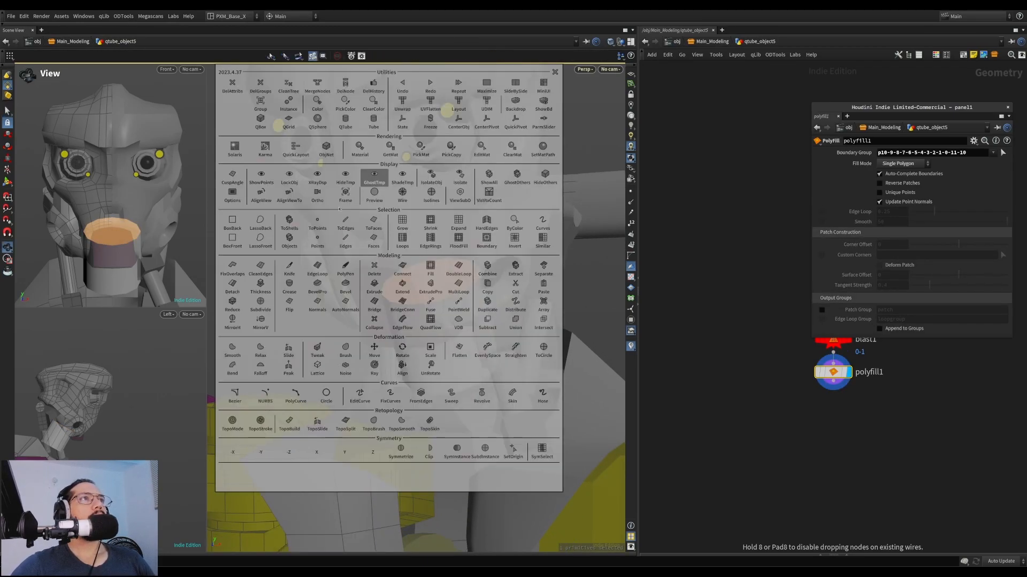
pyautogui.click(346, 123)
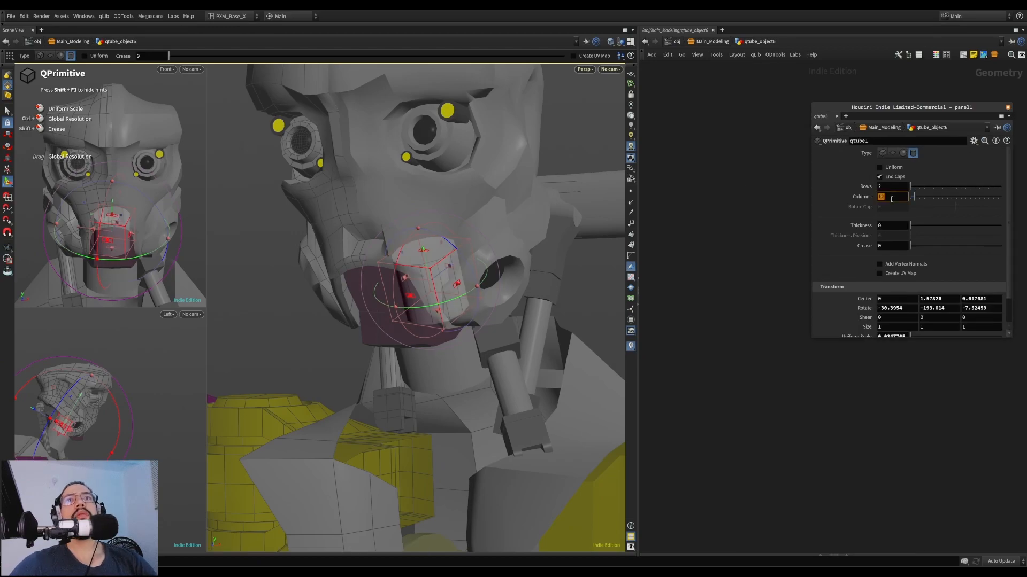
pyautogui.keyDown('alt'); pyautogui.moveTo(410, 332); pyautogui.dragTo(426, 326); pyautogui.keyUp('alt')
# Select all connected faces of the old neck tube and delete them
pyautogui.press('1')
pyautogui.click(432, 366)
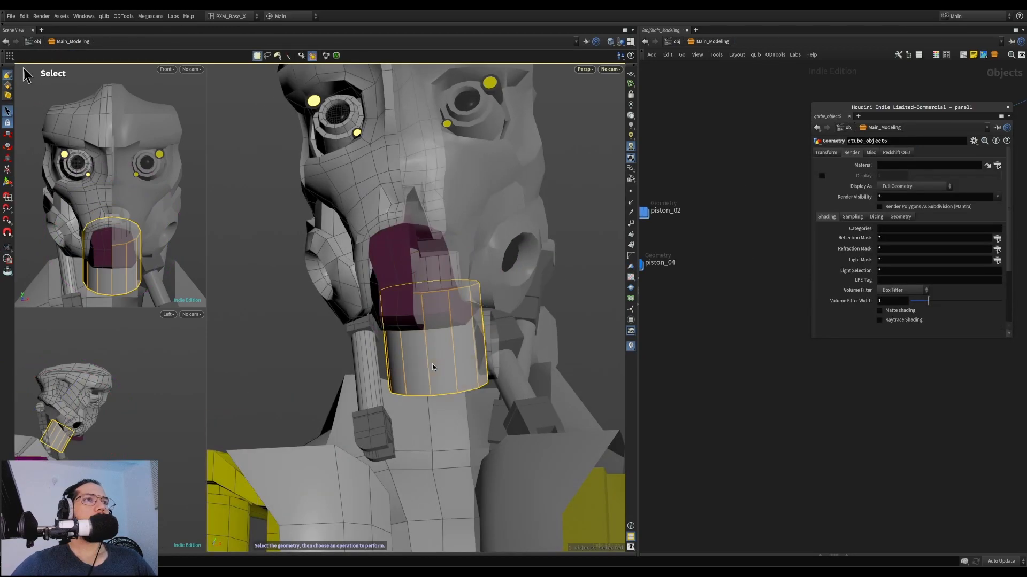
pyautogui.press('4')
pyautogui.click(438, 368)
pyautogui.doubleClick(439, 364)
pyautogui.press('Delete')
pyautogui.keyDown('alt'); pyautogui.moveTo(439, 364); pyautogui.dragTo(454, 323); pyautogui.keyUp('alt')
# Select the new tube qtube_object6, reactivate its primitive handles, and move it down into the neck position
pyautogui.press('1')
pyautogui.click(431, 305)
pyautogui.press('Return')
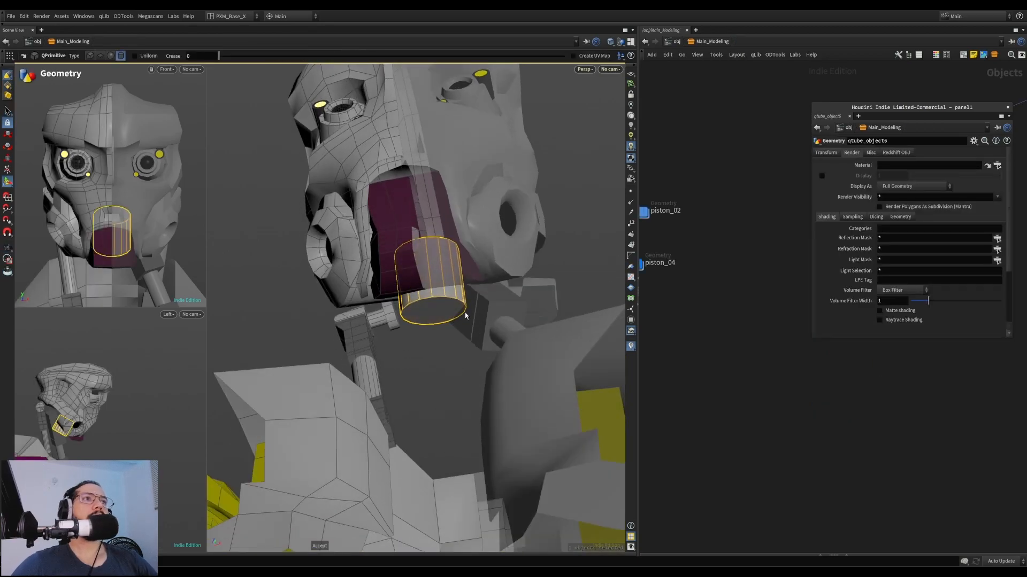
pyautogui.press('4')
pyautogui.press('Return')
pyautogui.keyDown('alt'); pyautogui.moveTo(443, 312); pyautogui.dragTo(559, 343); pyautogui.keyUp('alt')
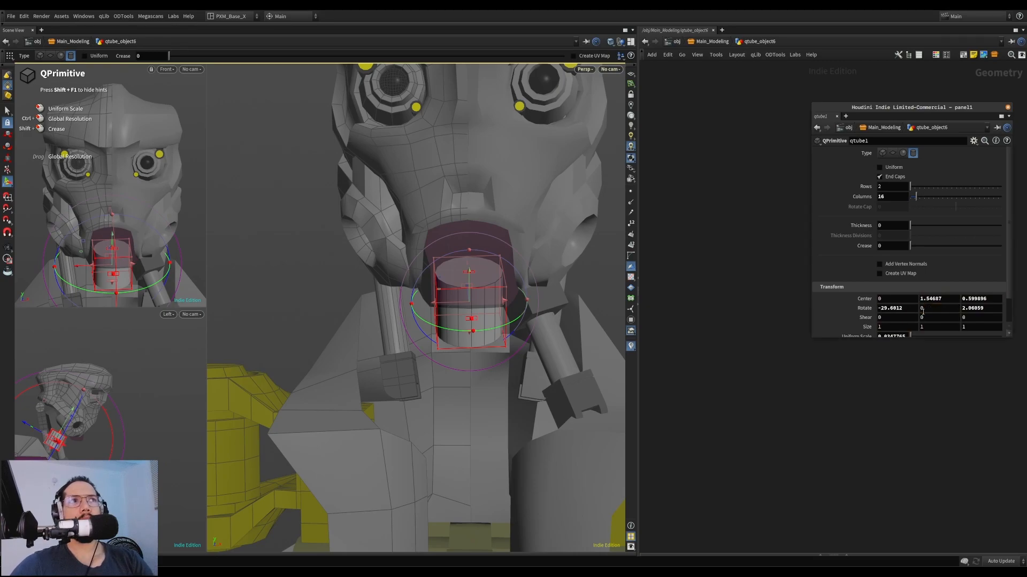
# Set the new neck tube's rotation to -30, -180 and 0 in X, Y and Z
pyautogui.hotkey('ctrl', 'z')
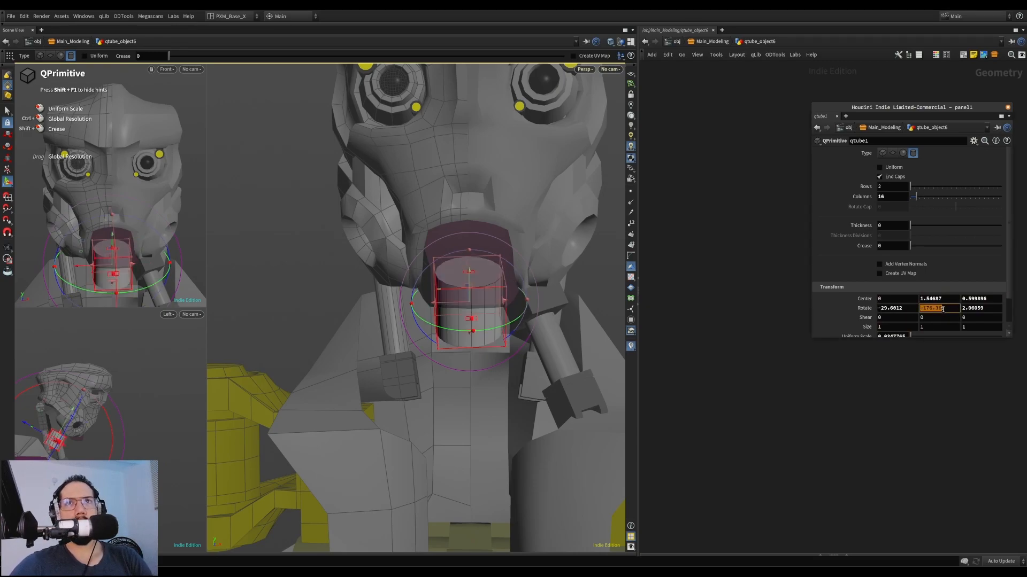
pyautogui.click(988, 308)
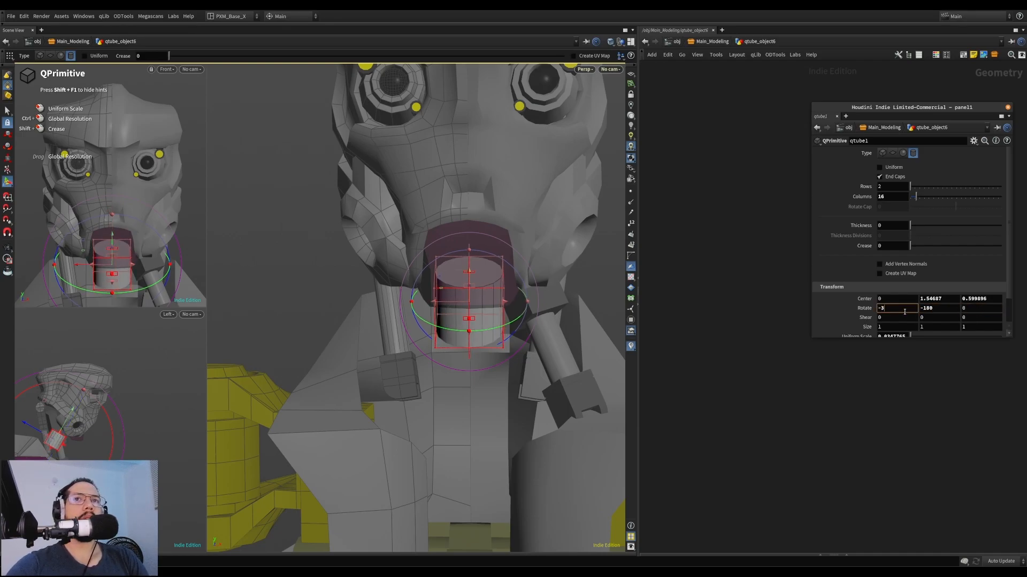
pyautogui.scroll(10, 501, 297)
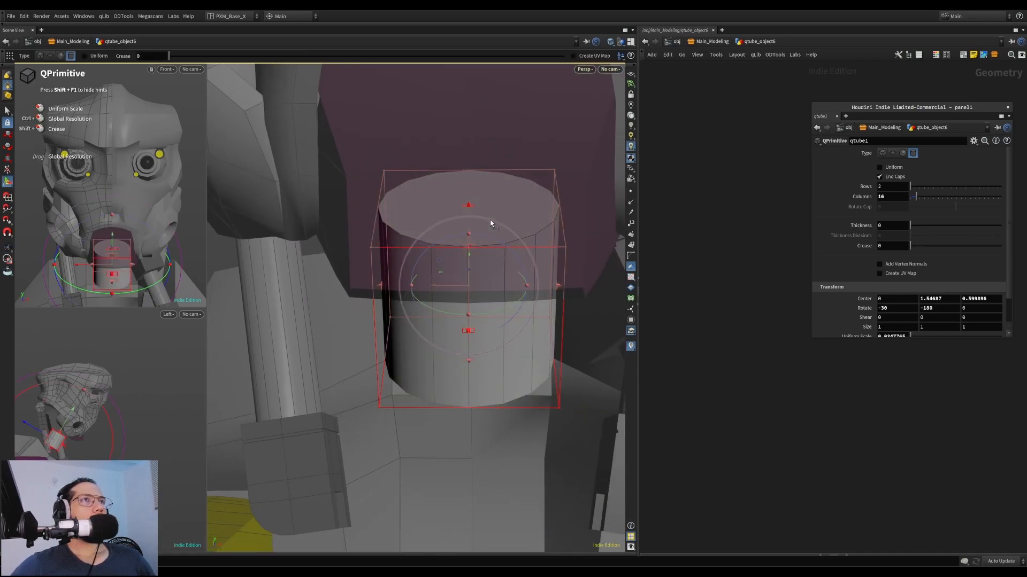
# Cut the neck tube's end caps through the middle from front to back with PolyPen
pyautogui.press('p')
pyautogui.keyDown('alt'); pyautogui.moveTo(470, 245); pyautogui.dragTo(477, 252); pyautogui.keyUp('alt')
pyautogui.keyDown('alt'); pyautogui.moveTo(435, 152); pyautogui.dragTo(466, 308); pyautogui.keyUp('alt')
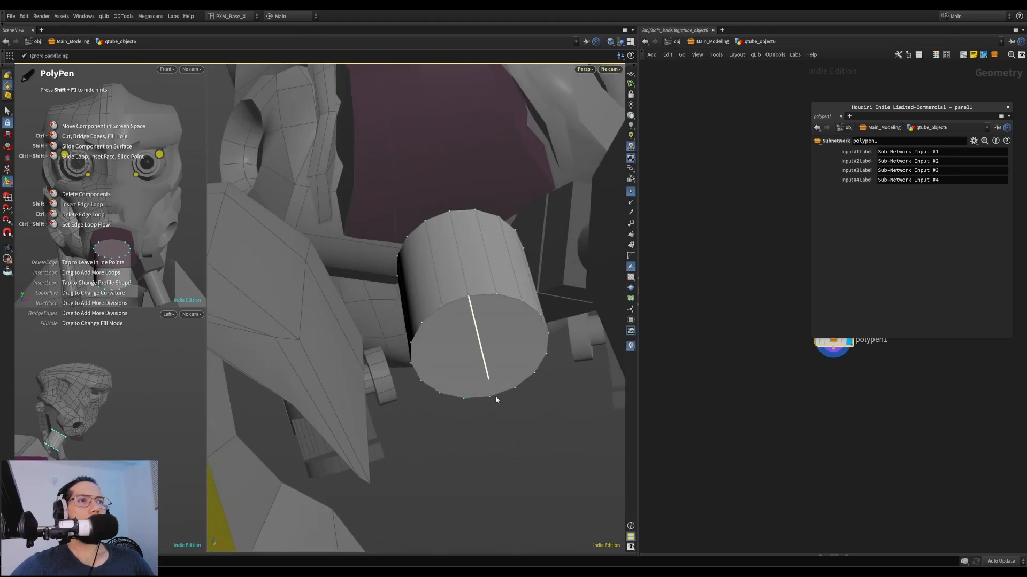
pyautogui.keyDown('alt'); pyautogui.moveTo(496, 398); pyautogui.dragTo(515, 417); pyautogui.keyUp('alt')
# Select all connected faces of the neck tube and set the symmetry direction to -X
pyautogui.press('s')
pyautogui.doubleClick(485, 258)
pyautogui.keyDown('alt'); pyautogui.moveTo(484, 262); pyautogui.dragTo(439, 326); pyautogui.keyUp('alt')
pyautogui.click(475, 268)
pyautogui.doubleClick(476, 268)
pyautogui.keyDown('alt'); pyautogui.moveTo(476, 268); pyautogui.dragTo(479, 262); pyautogui.keyUp('alt')
pyautogui.keyDown('alt'); pyautogui.moveTo(123, 260); pyautogui.dragTo(254, 214, button='right'); pyautogui.keyUp('alt')
pyautogui.keyDown('alt'); pyautogui.moveTo(356, 235); pyautogui.dragTo(325, 314, button='right'); pyautogui.keyUp('alt')
pyautogui.press('Tab')
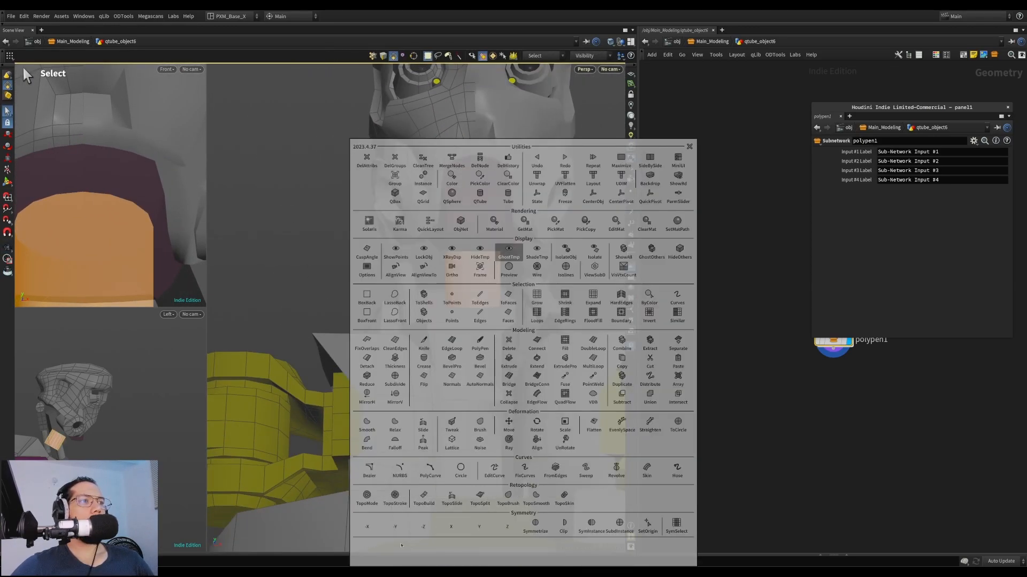
pyautogui.click(364, 527)
# Clip the neck tube at the X symmetry plane so that only one half is kept
pyautogui.keyDown('alt'); pyautogui.moveTo(476, 294); pyautogui.dragTo(417, 417); pyautogui.keyUp('alt')
pyautogui.keyDown('alt'); pyautogui.moveTo(417, 417); pyautogui.dragTo(402, 454, button='right'); pyautogui.keyUp('alt')
pyautogui.keyDown('alt'); pyautogui.moveTo(422, 385); pyautogui.dragTo(442, 345); pyautogui.keyUp('alt')
pyautogui.press('Tab')
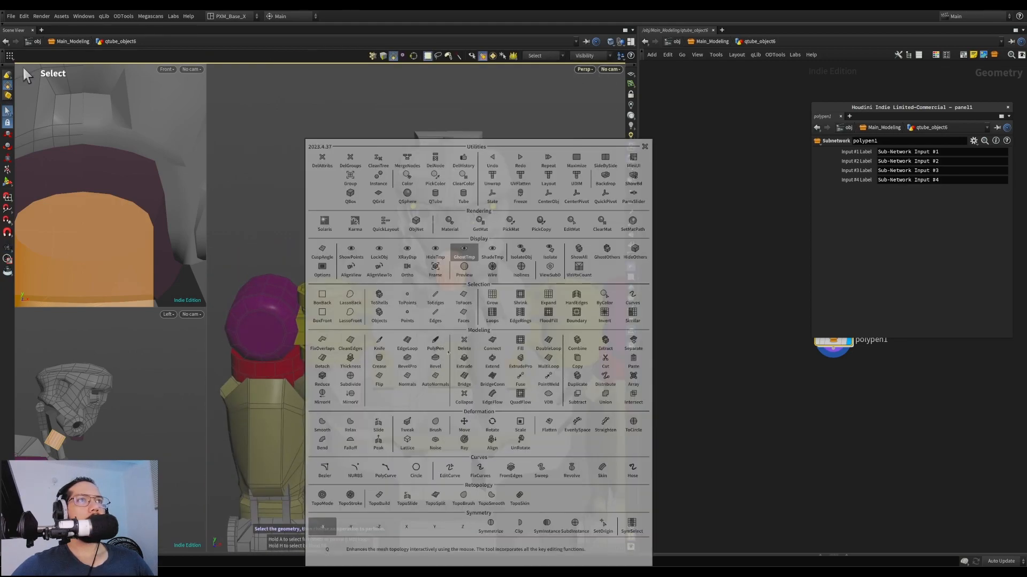
pyautogui.click(524, 533)
pyautogui.keyDown('alt'); pyautogui.moveTo(496, 291); pyautogui.dragTo(490, 210, button='right'); pyautogui.keyUp('alt')
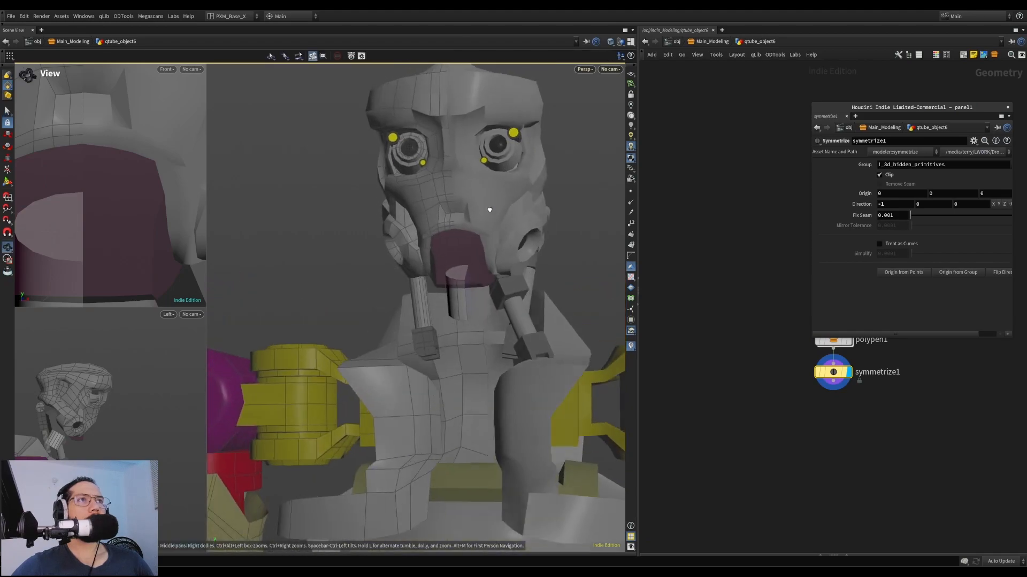
pyautogui.keyDown('alt'); pyautogui.moveTo(491, 210); pyautogui.dragTo(480, 255); pyautogui.keyUp('alt')
pyautogui.keyDown('alt'); pyautogui.moveTo(481, 255); pyautogui.dragTo(527, 318, button='right'); pyautogui.keyUp('alt')
pyautogui.keyDown('alt'); pyautogui.moveTo(527, 319); pyautogui.dragTo(525, 332); pyautogui.keyUp('alt')
# Examine the clipped half tube under the jaw at the face and object levels, with PolyPen activated on it
pyautogui.press('1')
pyautogui.keyDown('alt'); pyautogui.moveTo(436, 338); pyautogui.dragTo(439, 286); pyautogui.keyUp('alt')
pyautogui.click(571, 328)
pyautogui.press('4')
pyautogui.click(429, 276)
pyautogui.press('p')
pyautogui.moveTo(424, 320); pyautogui.dragTo(452, 314)
pyautogui.keyDown('alt'); pyautogui.moveTo(140, 201); pyautogui.dragTo(116, 174, button='right'); pyautogui.keyUp('alt')
pyautogui.press('1')
pyautogui.press('s')
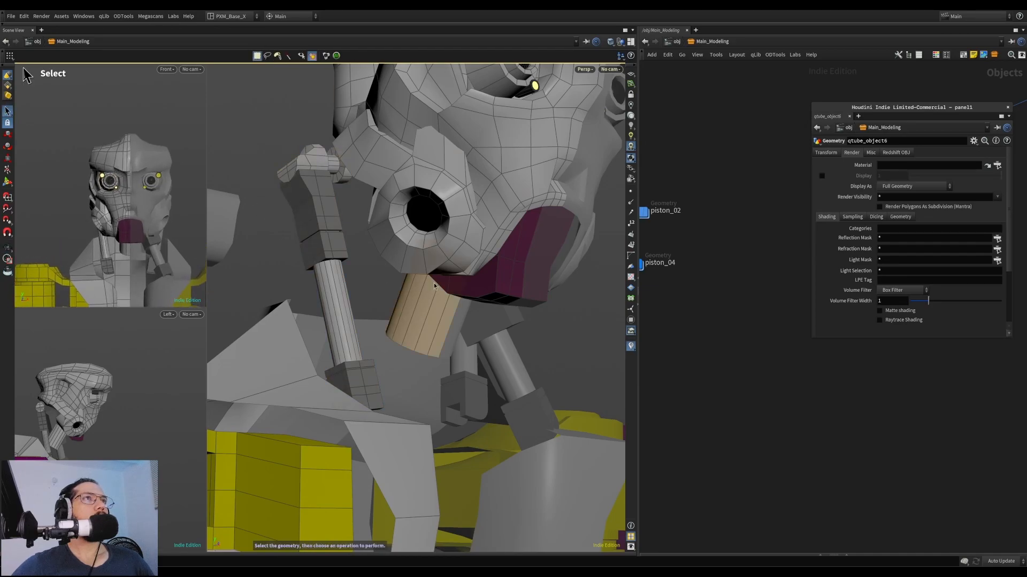
# Examine the robot's head, neck and upper torso from the front and sides
pyautogui.click(635, 53)
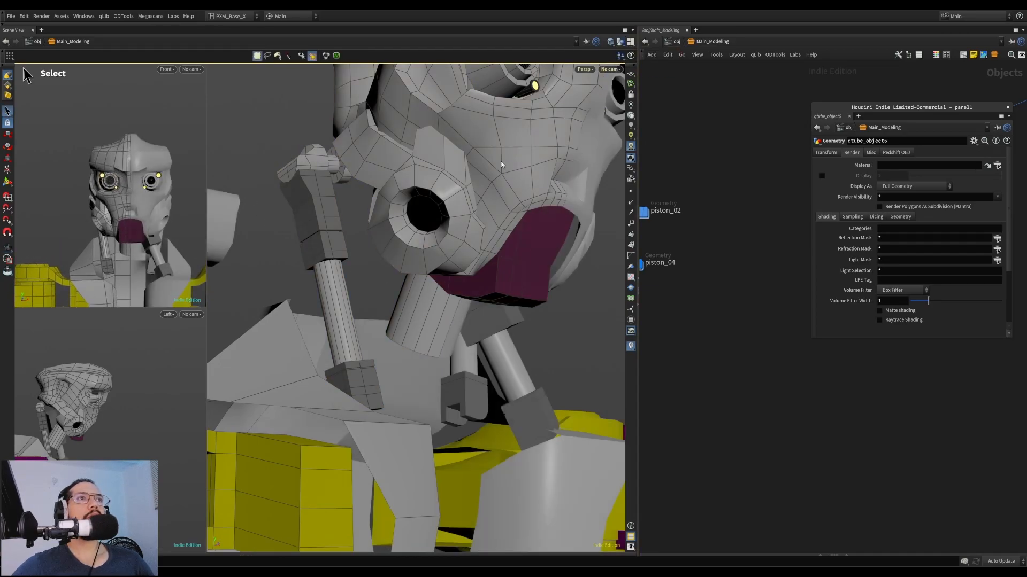
pyautogui.keyDown('alt'); pyautogui.moveTo(515, 150); pyautogui.dragTo(472, 118, button='right'); pyautogui.keyUp('alt')
pyautogui.keyDown('alt'); pyautogui.moveTo(471, 119); pyautogui.dragTo(337, 334); pyautogui.keyUp('alt')
pyautogui.keyDown('alt'); pyautogui.moveTo(400, 372); pyautogui.dragTo(394, 353); pyautogui.keyUp('alt')
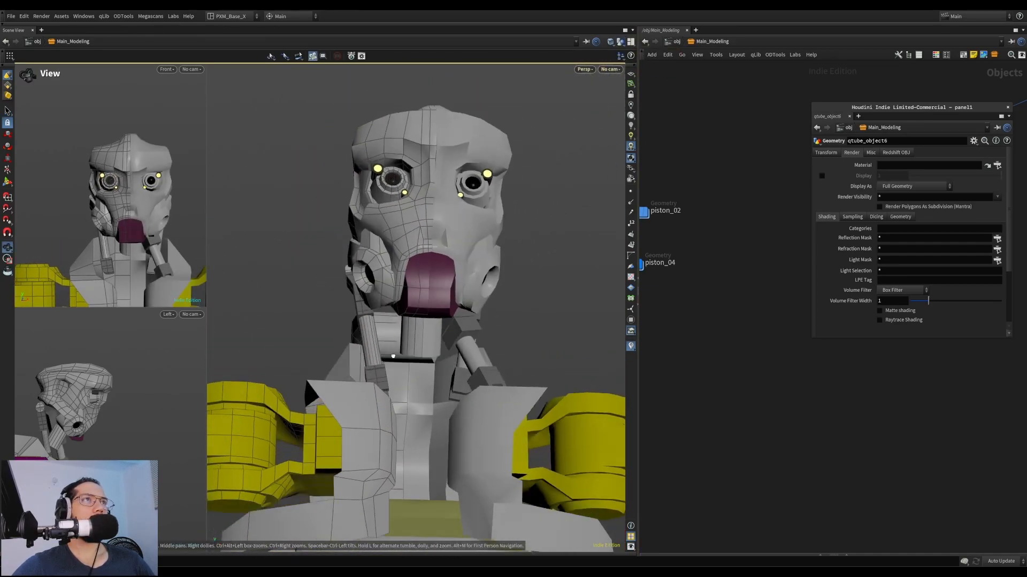
pyautogui.keyDown('alt'); pyautogui.moveTo(394, 353); pyautogui.dragTo(337, 300, button='right'); pyautogui.keyUp('alt')
pyautogui.moveTo(337, 299)
pyautogui.keyDown('alt'); pyautogui.mouseDown()
pyautogui.moveTo(438, 321)
pyautogui.moveTo(342, 313)
pyautogui.mouseUp(); pyautogui.keyUp('alt')
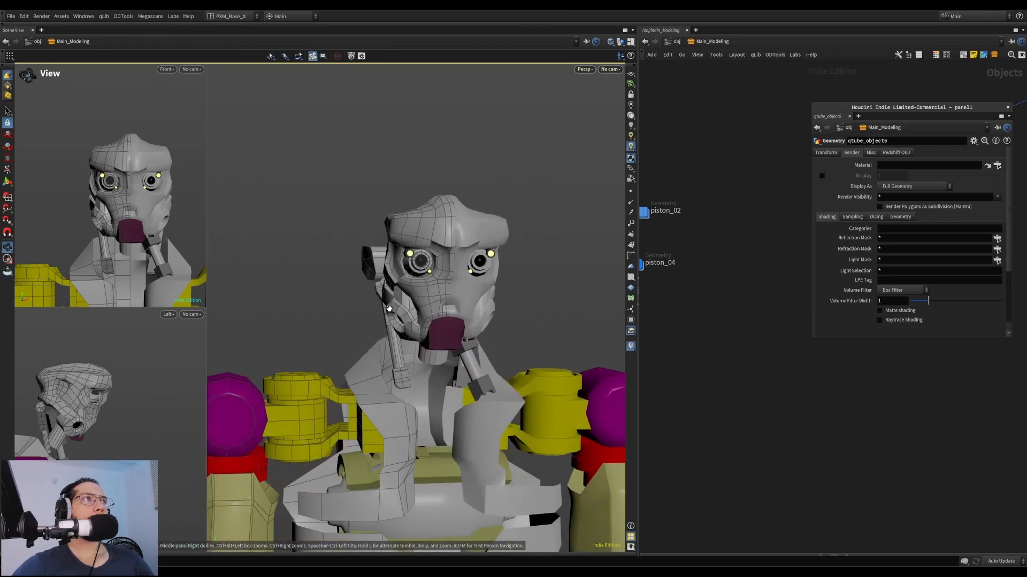
pyautogui.keyDown('alt'); pyautogui.moveTo(342, 313); pyautogui.dragTo(451, 293, button='right'); pyautogui.keyUp('alt')
pyautogui.keyDown('alt'); pyautogui.moveTo(451, 293); pyautogui.dragTo(458, 300); pyautogui.keyUp('alt')
pyautogui.keyDown('alt'); pyautogui.moveTo(457, 299); pyautogui.dragTo(401, 240, button='middle'); pyautogui.keyUp('alt')
pyautogui.keyDown('alt'); pyautogui.moveTo(402, 241); pyautogui.dragTo(453, 251); pyautogui.keyUp('alt')
pyautogui.keyDown('alt'); pyautogui.moveTo(508, 243); pyautogui.dragTo(482, 277, button='right'); pyautogui.keyUp('alt')
pyautogui.keyDown('alt'); pyautogui.moveTo(499, 287); pyautogui.dragTo(516, 222); pyautogui.keyUp('alt')
pyautogui.press('Tab')
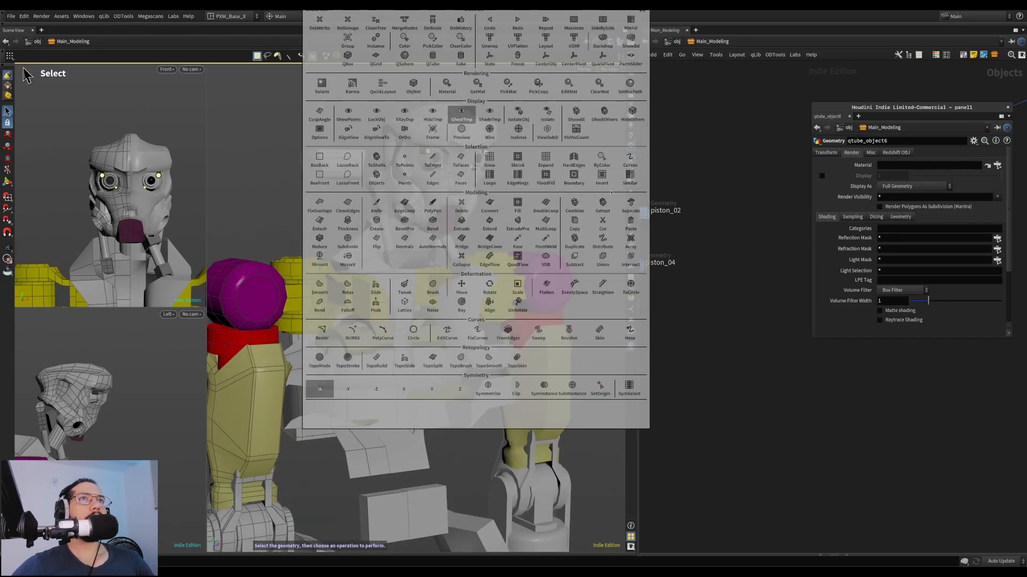
pyautogui.press('Escape')
pyautogui.keyDown('alt'); pyautogui.moveTo(589, 216); pyautogui.dragTo(513, 242); pyautogui.keyUp('alt')
# Review the viewport display options for the scene, selected, ghost and model geometry categories
pyautogui.press('d')
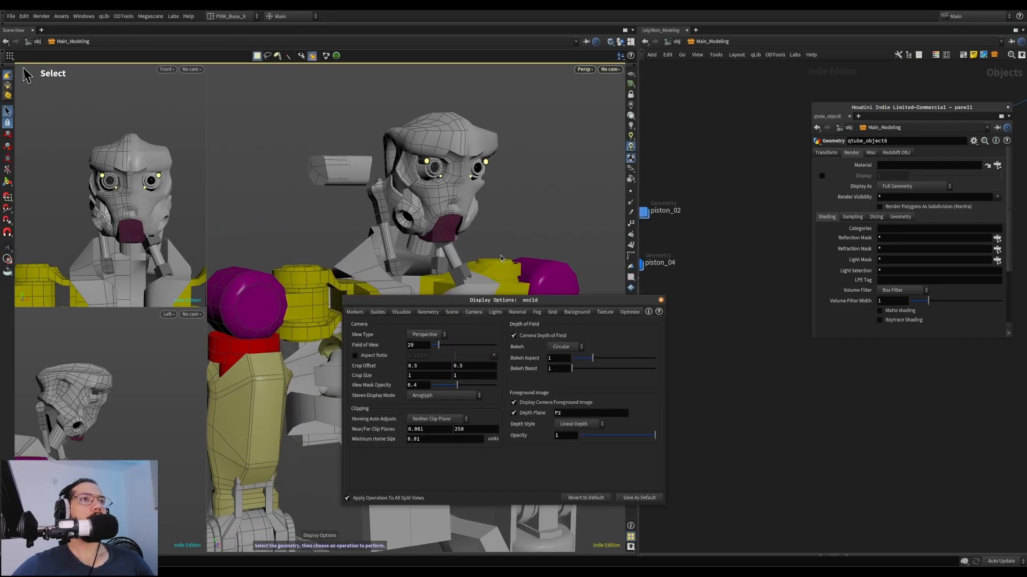
pyautogui.click(377, 313)
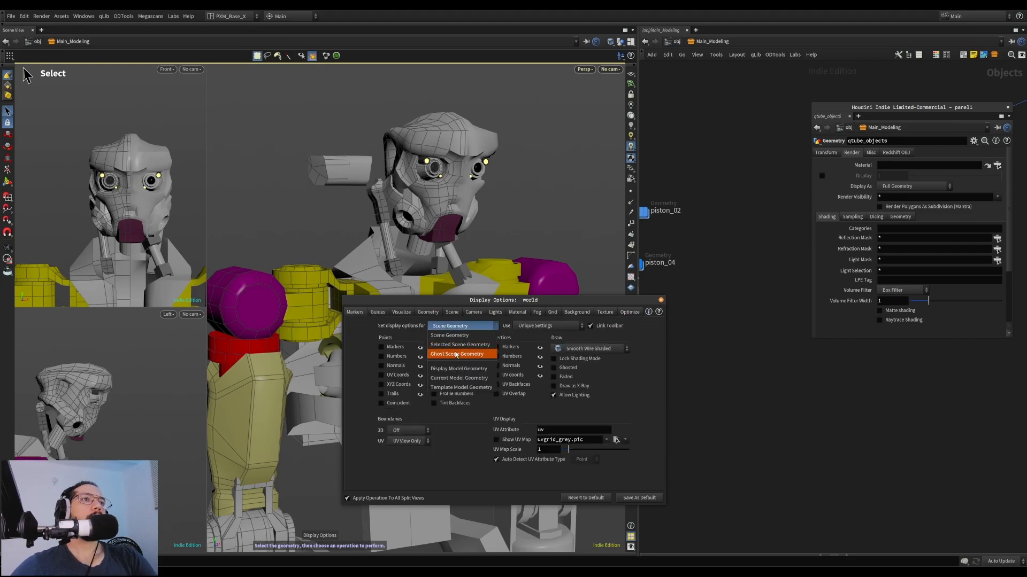
pyautogui.click(464, 336)
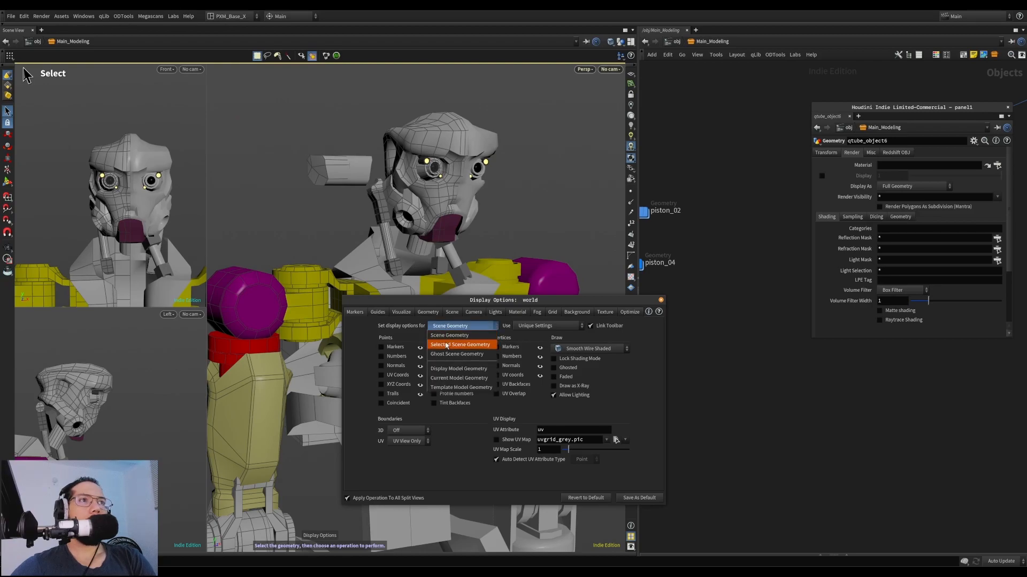
pyautogui.click(446, 346)
pyautogui.click(455, 331)
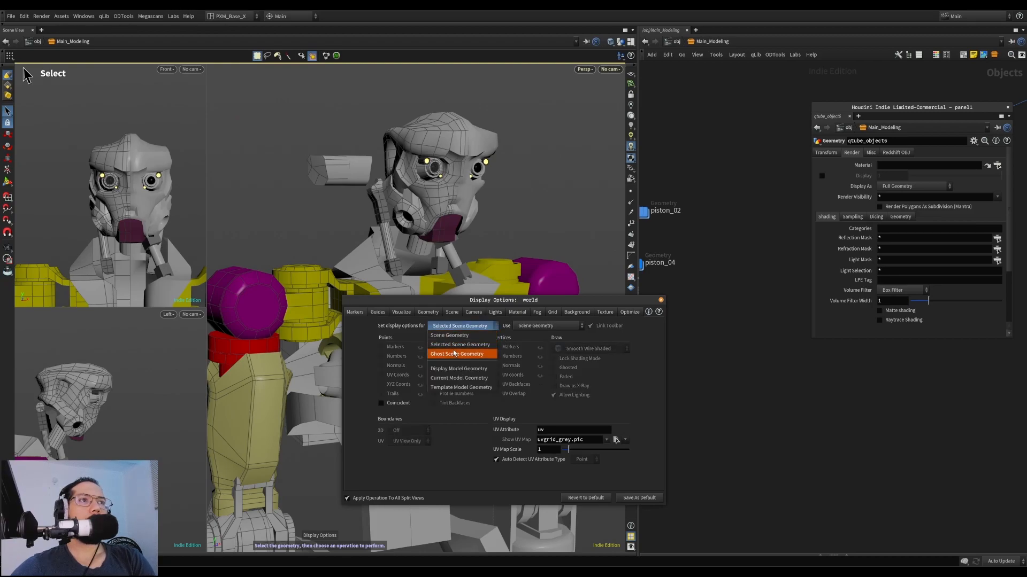
pyautogui.click(452, 349)
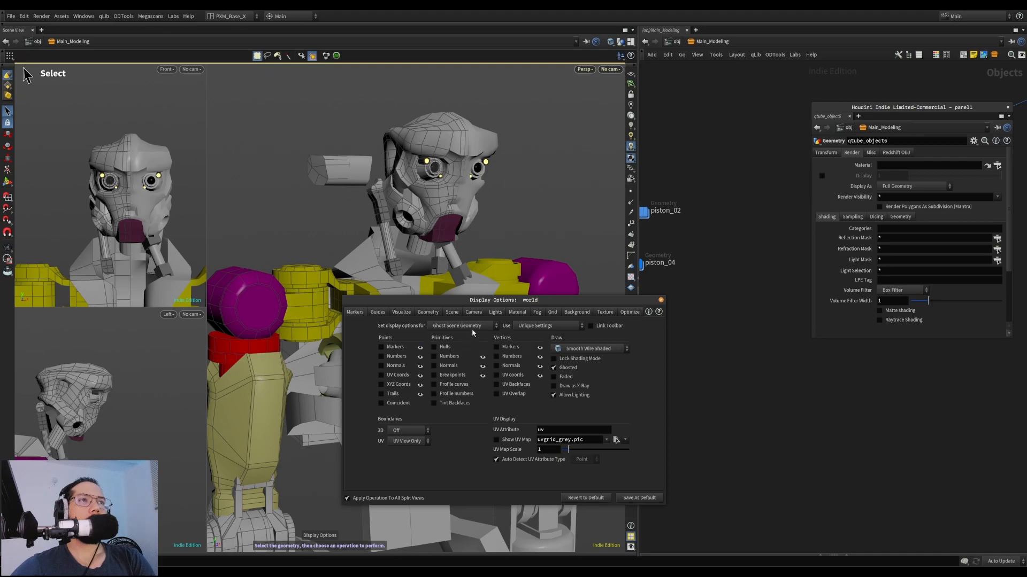
pyautogui.click(473, 327)
pyautogui.click(460, 370)
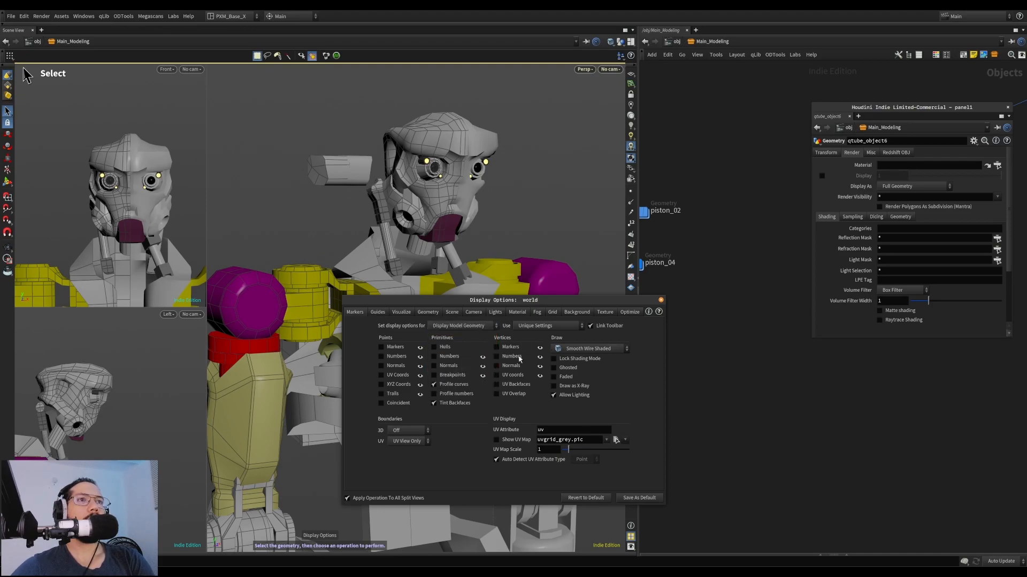
pyautogui.click(464, 378)
pyautogui.click(463, 388)
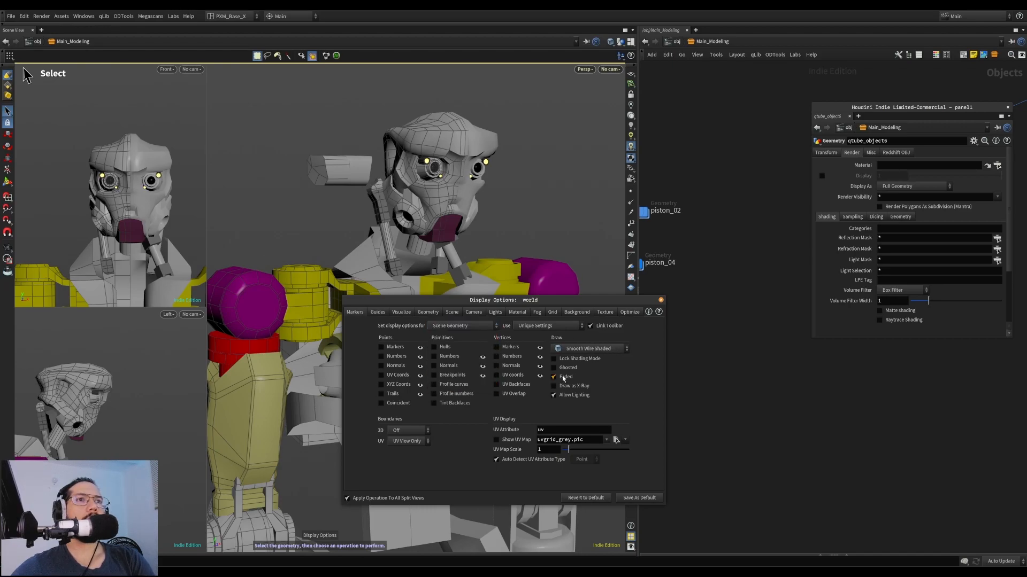
pyautogui.click(661, 300)
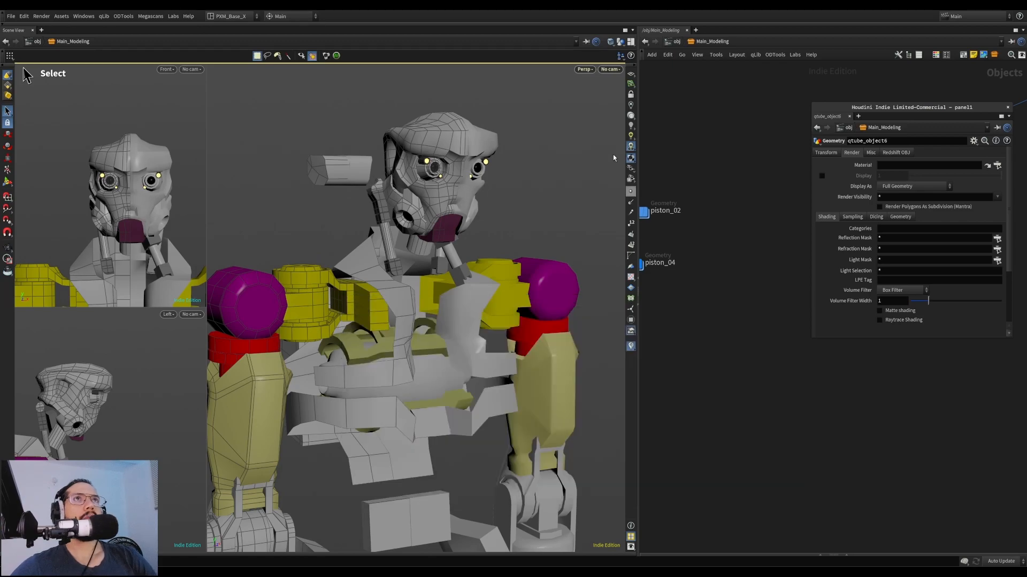
# Set the viewport to show all objects and frame the robot from the front
pyautogui.click(632, 62)
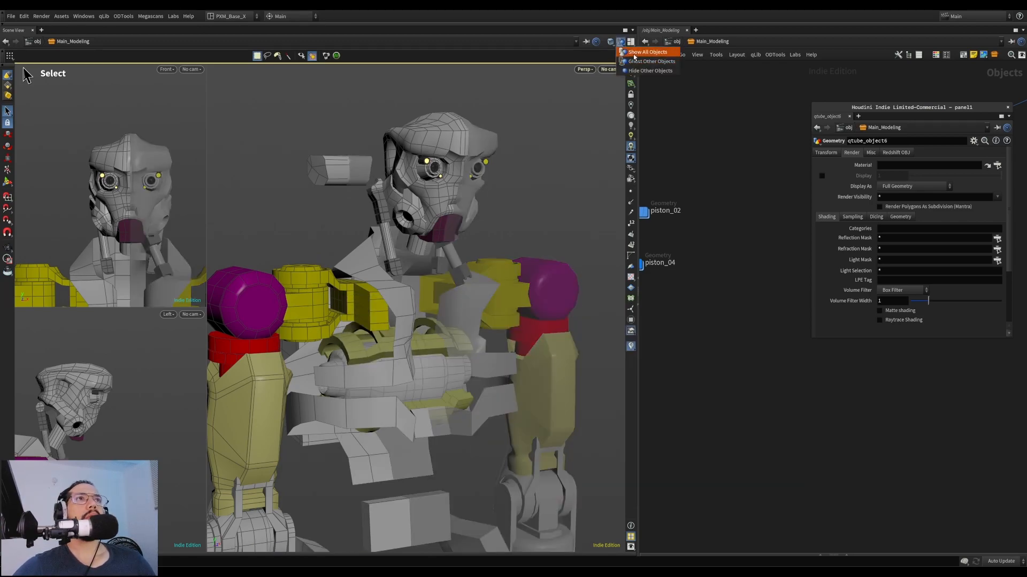
pyautogui.click(635, 56)
pyautogui.hotkey('space', 'h')
# Switch the viewport shading to Smooth Shaded and back to Smooth Wire Shaded
pyautogui.press('v')
pyautogui.click(518, 226)
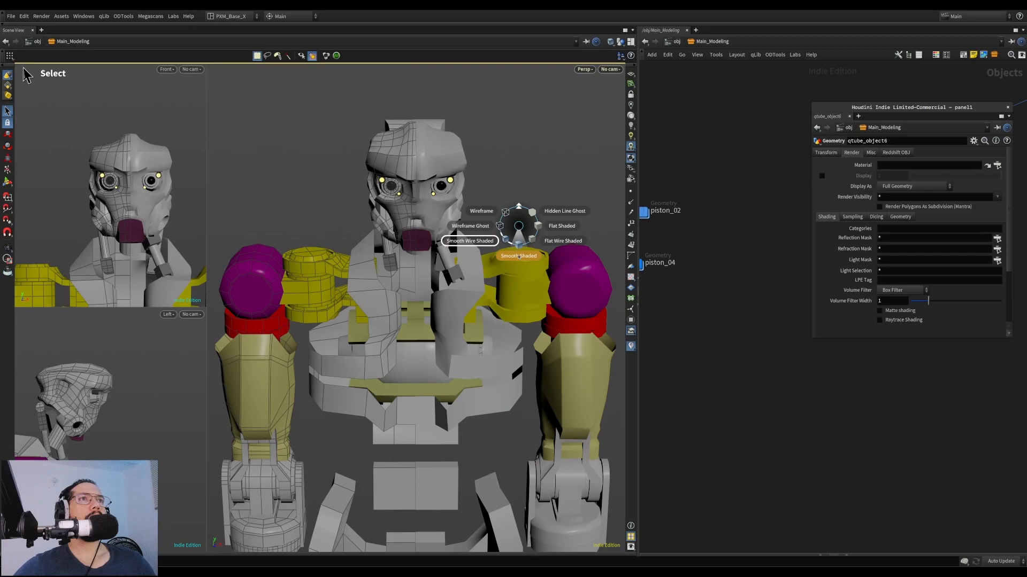
pyautogui.click(518, 256)
pyautogui.press('v')
pyautogui.click(518, 288)
pyautogui.click(470, 303)
pyautogui.keyDown('alt'); pyautogui.moveTo(471, 300); pyautogui.dragTo(518, 167); pyautogui.keyUp('alt')
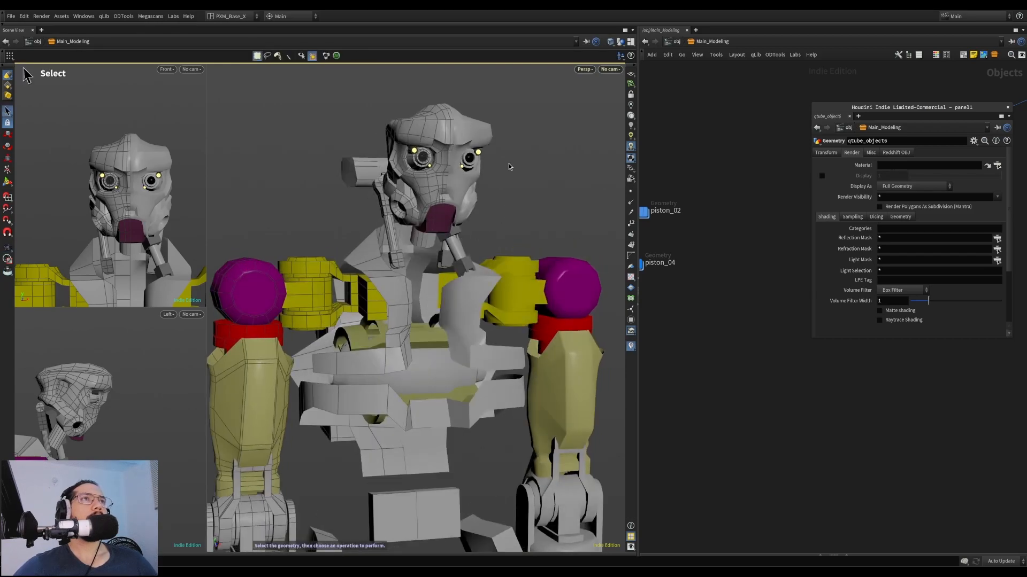
# Select the head object and go up from Main_Modeling to the obj level
pyautogui.click(454, 136)
pyautogui.click(539, 164)
pyautogui.keyDown('alt'); pyautogui.moveTo(539, 164); pyautogui.dragTo(568, 229, button='middle'); pyautogui.keyUp('alt')
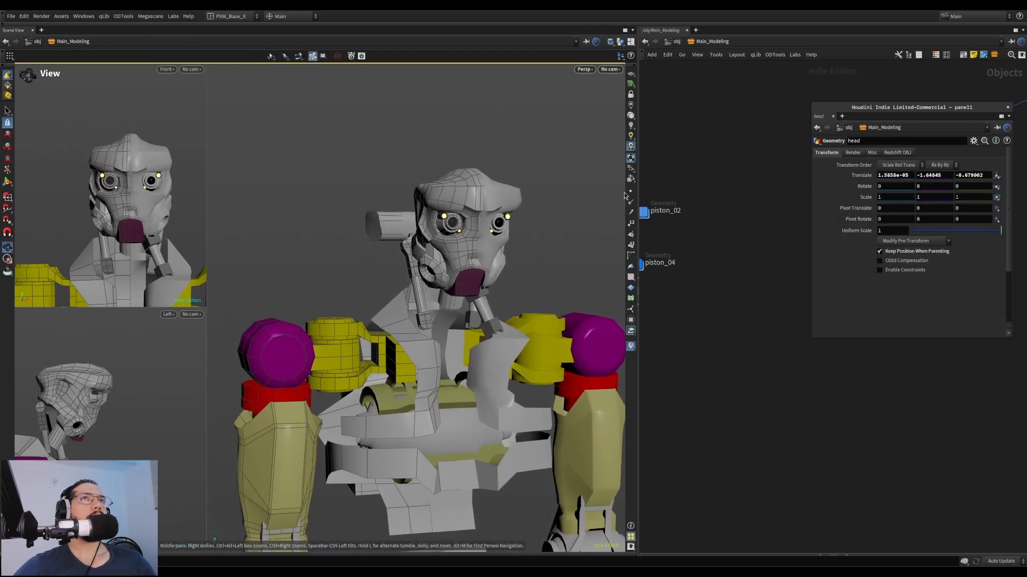
pyautogui.click(675, 42)
pyautogui.keyDown('alt'); pyautogui.moveTo(506, 176); pyautogui.dragTo(612, 246, button='right'); pyautogui.keyUp('alt')
pyautogui.click(657, 279)
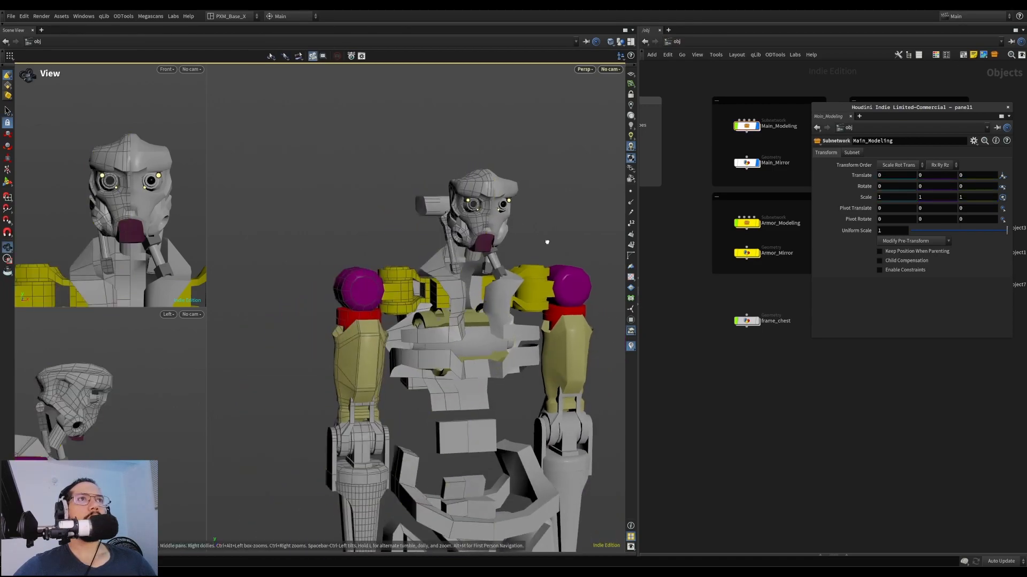
pyautogui.keyDown('alt'); pyautogui.moveTo(547, 238); pyautogui.dragTo(549, 244); pyautogui.keyUp('alt')
# Check the ghost and display model geometry draw settings in the display options at the obj level
pyautogui.press('d')
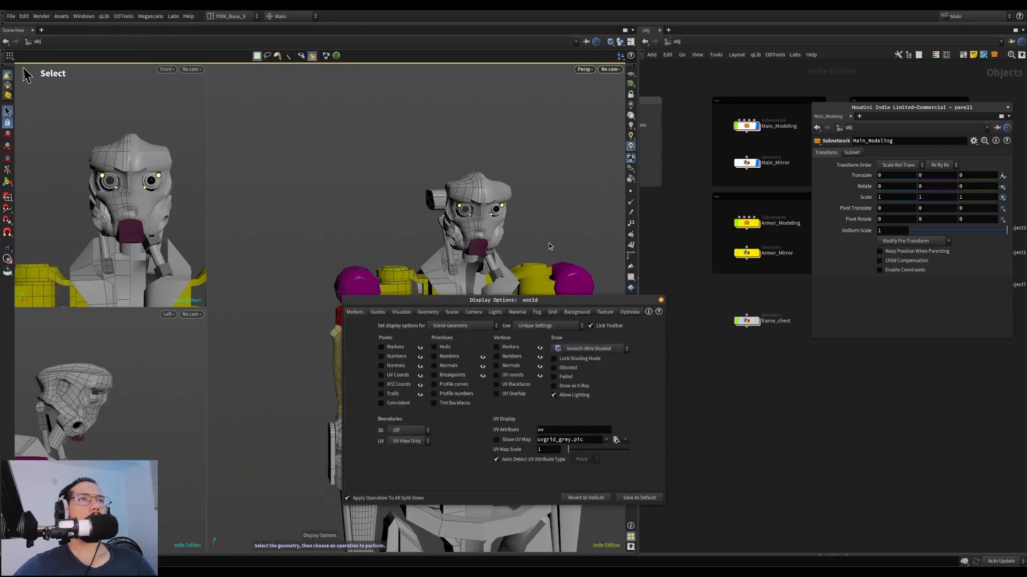
pyautogui.click(587, 349)
pyautogui.click(488, 329)
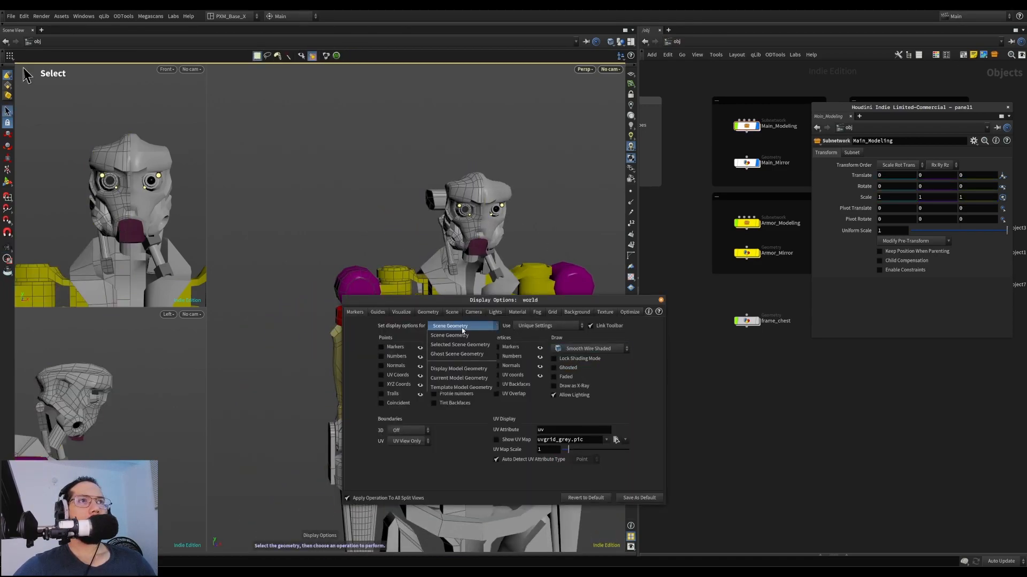
pyautogui.click(460, 346)
pyautogui.click(458, 354)
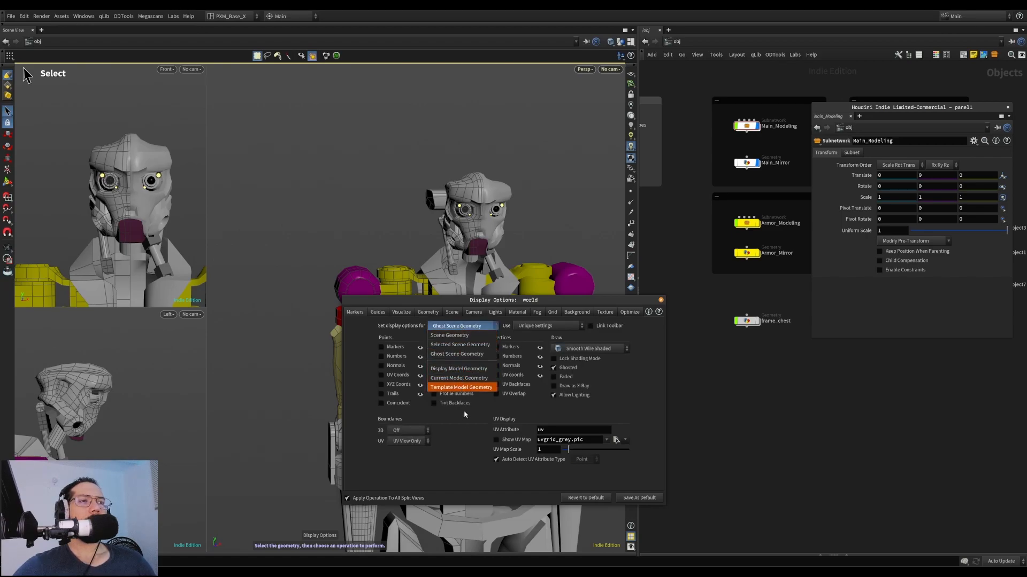
pyautogui.click(450, 370)
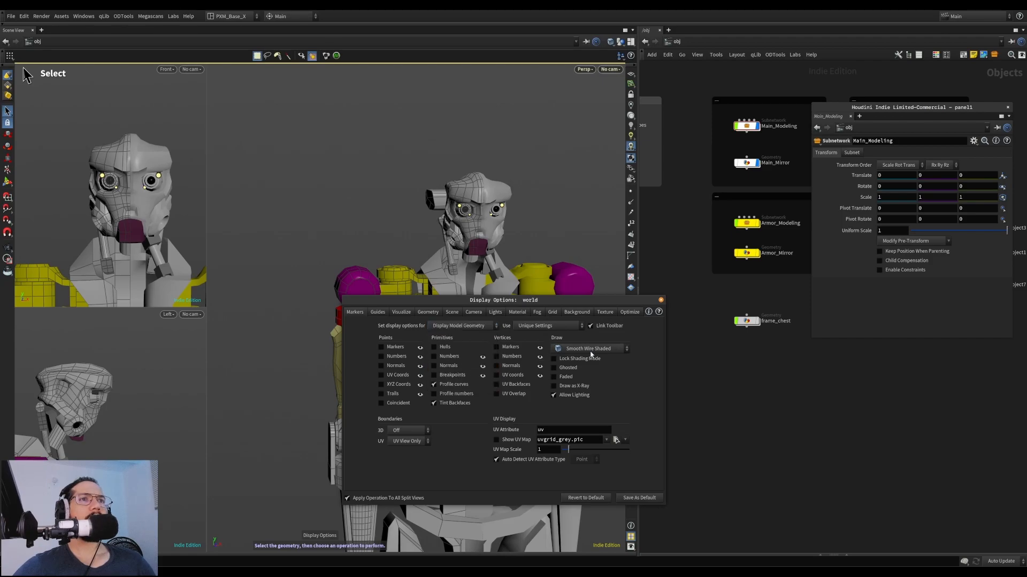
pyautogui.click(462, 329)
pyautogui.click(458, 337)
pyautogui.click(662, 300)
# Return to the Main_Modeling subnetwork and enter the head object's geometry level
pyautogui.keyDown('alt'); pyautogui.moveTo(540, 224); pyautogui.dragTo(588, 160, button='right'); pyautogui.keyUp('alt')
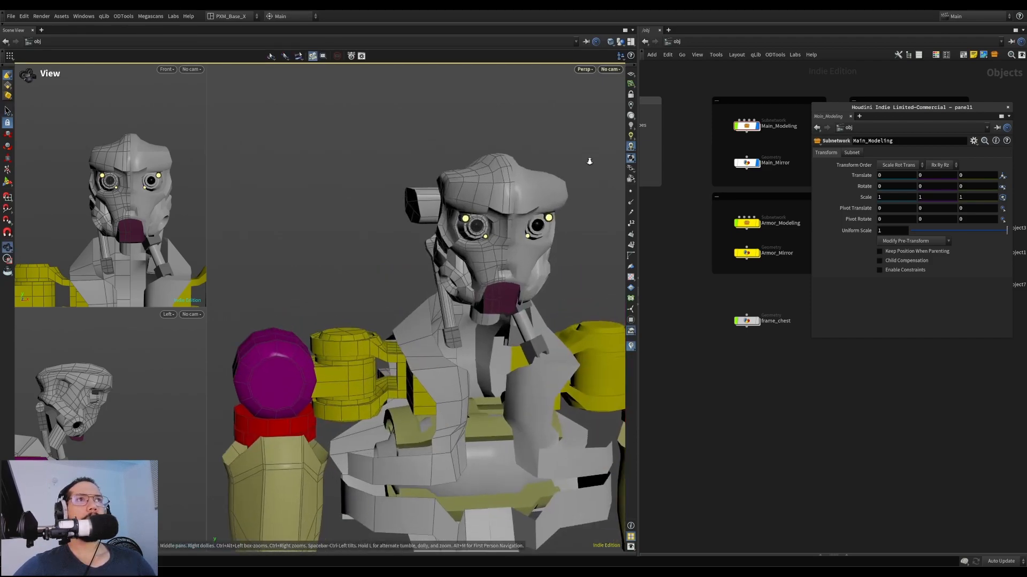
pyautogui.click(502, 262)
pyautogui.press('i')
pyautogui.keyDown('alt'); pyautogui.moveTo(564, 262); pyautogui.dragTo(504, 261, button='middle'); pyautogui.keyUp('alt')
pyautogui.keyDown('alt'); pyautogui.moveTo(504, 261); pyautogui.dragTo(489, 299); pyautogui.keyUp('alt')
pyautogui.press('u')
pyautogui.click(529, 235)
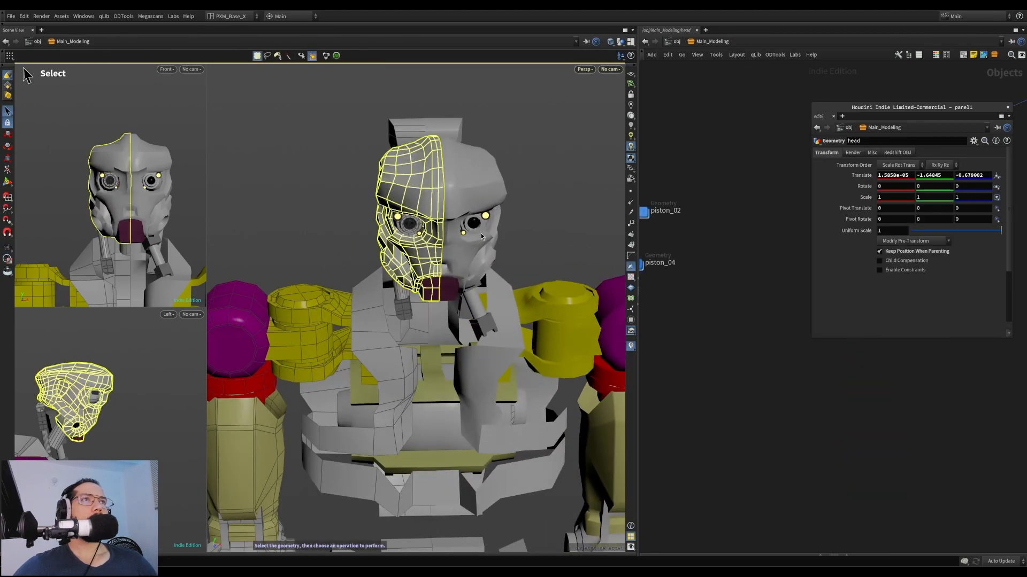
pyautogui.click(429, 185)
pyautogui.press('i')
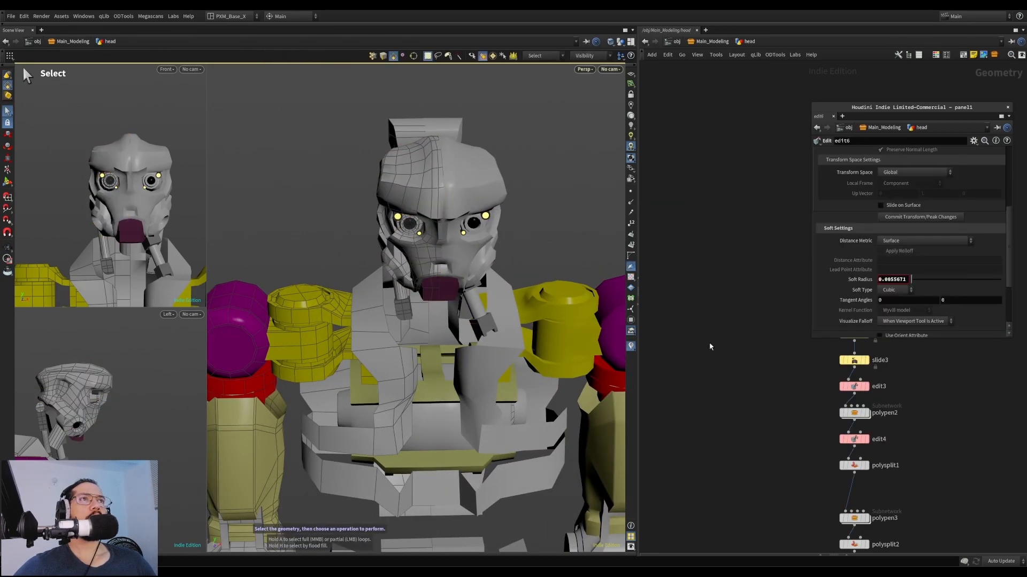
# Examine the head, neck and pistons from several angles at the head's geometry level
pyautogui.keyDown('alt'); pyautogui.moveTo(498, 264); pyautogui.dragTo(468, 187); pyautogui.keyUp('alt')
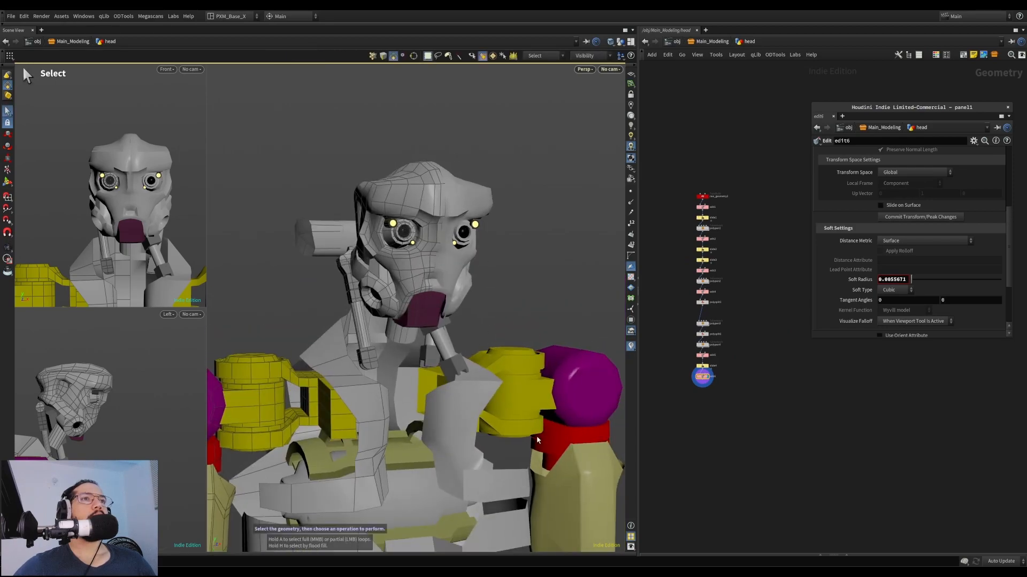
pyautogui.keyDown('alt'); pyautogui.moveTo(486, 297); pyautogui.dragTo(508, 283); pyautogui.keyUp('alt')
pyautogui.keyDown('alt'); pyautogui.moveTo(508, 283); pyautogui.dragTo(487, 310, button='middle'); pyautogui.keyUp('alt')
pyautogui.keyDown('alt'); pyautogui.moveTo(487, 310); pyautogui.dragTo(452, 315); pyautogui.keyUp('alt')
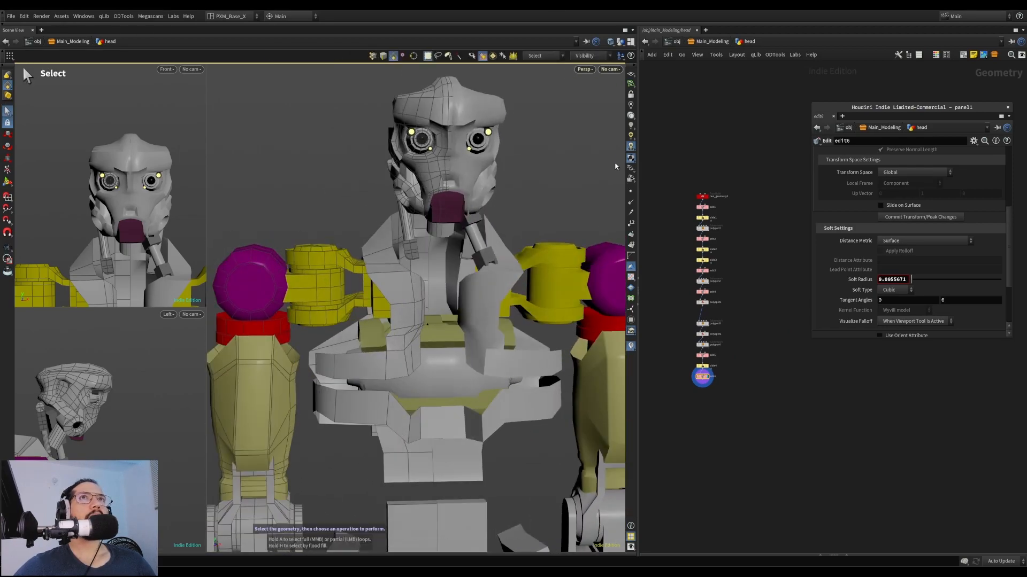
pyautogui.keyDown('alt'); pyautogui.moveTo(448, 162); pyautogui.dragTo(455, 279, button='middle'); pyautogui.keyUp('alt')
pyautogui.keyDown('alt'); pyautogui.moveTo(454, 278); pyautogui.dragTo(470, 154, button='right'); pyautogui.keyUp('alt')
pyautogui.keyDown('alt'); pyautogui.moveTo(470, 153); pyautogui.dragTo(476, 211); pyautogui.keyUp('alt')
pyautogui.keyDown('alt'); pyautogui.moveTo(476, 212); pyautogui.dragTo(483, 134, button='middle'); pyautogui.keyUp('alt')
pyautogui.keyDown('alt'); pyautogui.moveTo(483, 134); pyautogui.dragTo(354, 121); pyautogui.keyUp('alt')
# Enter the neck tube object and offset its side face with a mirrored Peak of about 0.0149
pyautogui.moveTo(328, 133); pyautogui.dragTo(422, 143)
pyautogui.moveTo(328, 136); pyautogui.dragTo(362, 202, button='middle')
pyautogui.press('1')
pyautogui.click(364, 202)
pyautogui.moveTo(387, 218); pyautogui.dragTo(349, 211)
pyautogui.keyDown('shift'); pyautogui.click(398, 214); pyautogui.keyUp('shift')
pyautogui.click(398, 213)
pyautogui.scroll(5, 396, 212)
# Select the two adjacent side faces of the neck tube and flatten them
pyautogui.click(378, 258)
pyautogui.click(332, 219)
pyautogui.press('Escape')
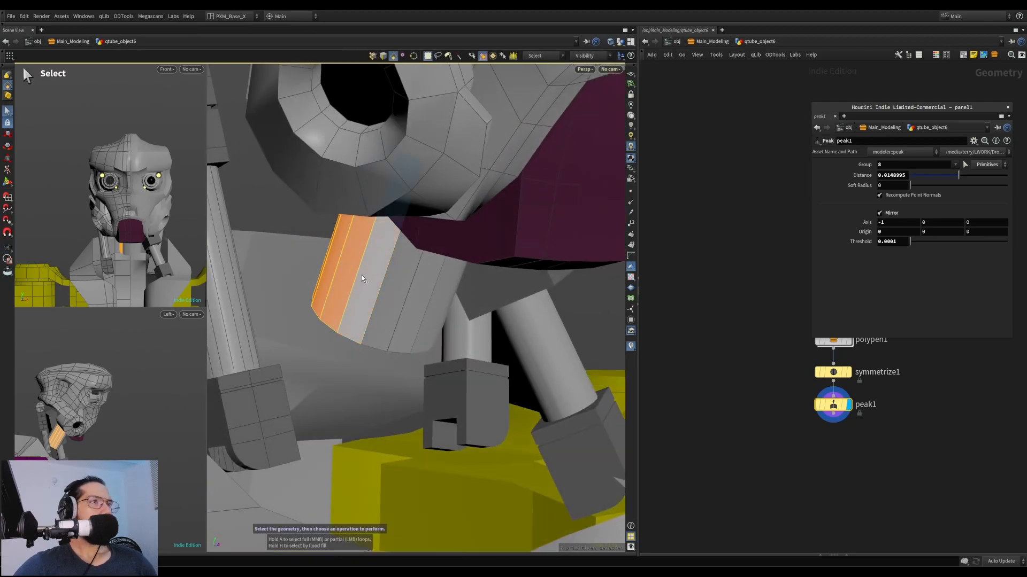
pyautogui.hotkey('shift', 'f')
pyautogui.keyDown('alt'); pyautogui.moveTo(369, 278); pyautogui.dragTo(580, 328); pyautogui.keyUp('alt')
# Slide two lengthwise edges beside the neck tube's flattened side with the Slide tool
pyautogui.press('3')
pyautogui.click(412, 273)
pyautogui.hotkey('shift', 's')
pyautogui.click(376, 222)
pyautogui.hotkey('shift', 's')
pyautogui.moveTo(408, 239); pyautogui.dragTo(420, 247)
pyautogui.press('Escape')
pyautogui.moveTo(420, 247); pyautogui.dragTo(458, 300)
# Offset the lengthwise edges on the neck tube's side with two small Peak operations, the first about 0.0014
pyautogui.click(383, 269)
pyautogui.keyDown('alt'); pyautogui.moveTo(383, 269); pyautogui.dragTo(472, 310); pyautogui.keyUp('alt')
pyautogui.press('p')
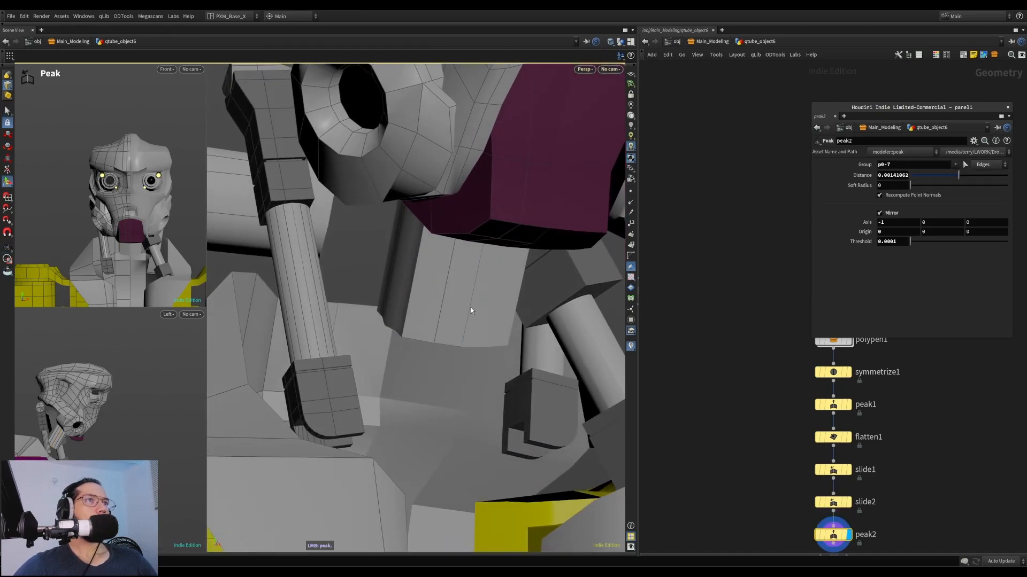
pyautogui.keyDown('alt'); pyautogui.moveTo(405, 292); pyautogui.dragTo(393, 274); pyautogui.keyUp('alt')
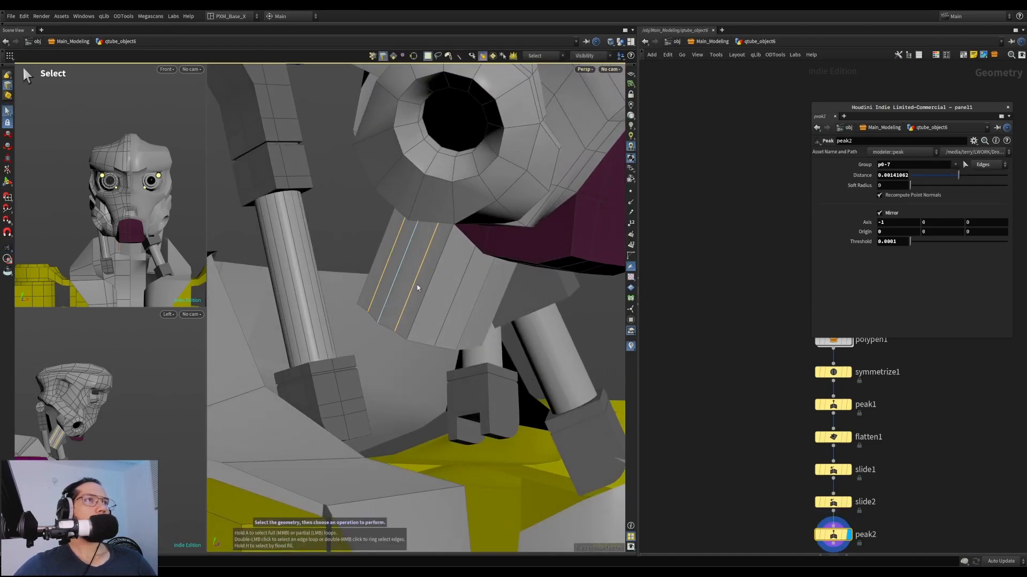
pyautogui.press('p')
pyautogui.moveTo(463, 306); pyautogui.dragTo(467, 306)
pyautogui.press('s')
pyautogui.click(396, 292)
# Select all faces of the neck tube, scale them wider along X and readjust them with the move tool
pyautogui.keyDown('alt'); pyautogui.moveTo(399, 292); pyautogui.dragTo(433, 261); pyautogui.keyUp('alt')
pyautogui.keyDown('alt'); pyautogui.moveTo(433, 261); pyautogui.dragTo(395, 241, button='right'); pyautogui.keyUp('alt')
pyautogui.keyDown('alt'); pyautogui.moveTo(395, 240); pyautogui.dragTo(422, 225); pyautogui.keyUp('alt')
pyautogui.keyDown('alt'); pyautogui.moveTo(423, 224); pyautogui.dragTo(464, 227, button='right'); pyautogui.keyUp('alt')
pyautogui.press('4')
pyautogui.doubleClick(464, 227)
pyautogui.keyDown('alt'); pyautogui.moveTo(485, 227); pyautogui.dragTo(464, 253, button='middle'); pyautogui.keyUp('alt')
pyautogui.press('e')
pyautogui.keyDown('alt'); pyautogui.moveTo(471, 252); pyautogui.dragTo(458, 229, button='right'); pyautogui.keyUp('alt')
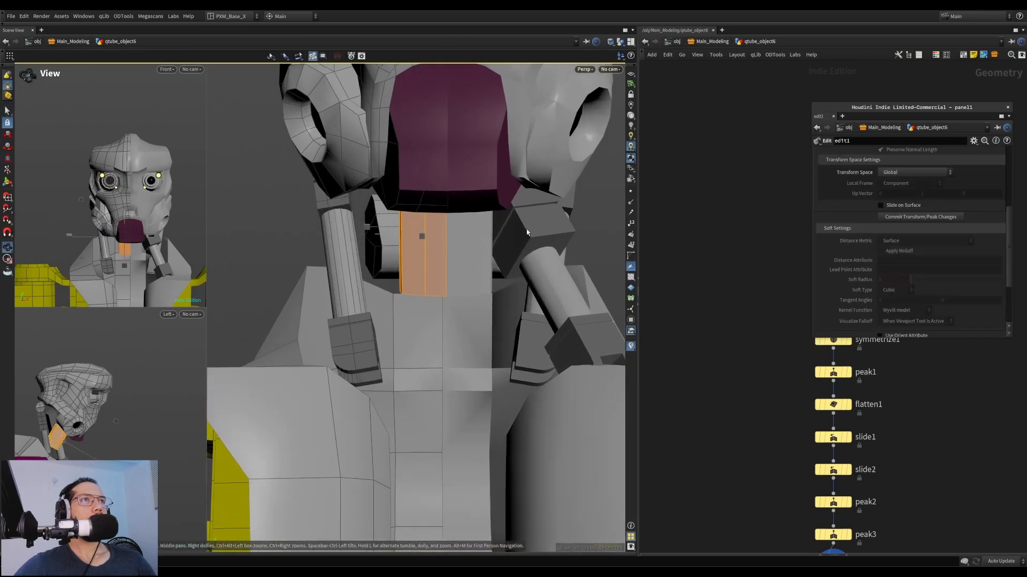
pyautogui.keyDown('alt'); pyautogui.moveTo(458, 228); pyautogui.dragTo(462, 253, button='middle'); pyautogui.keyUp('alt')
pyautogui.keyDown('alt'); pyautogui.moveTo(454, 268); pyautogui.dragTo(453, 232); pyautogui.keyUp('alt')
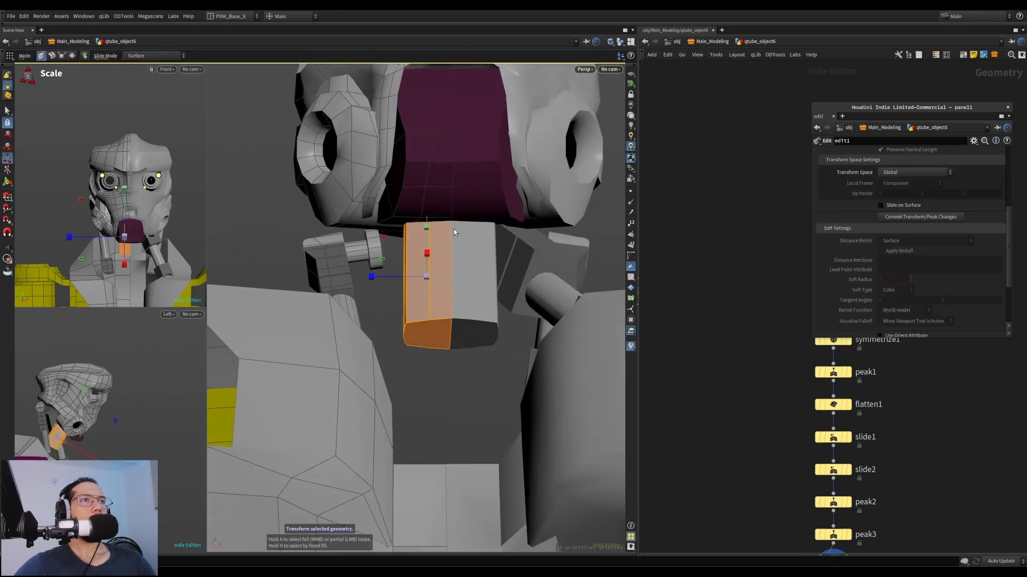
pyautogui.moveTo(369, 279)
pyautogui.mouseDown()
pyautogui.moveTo(345, 273)
pyautogui.moveTo(383, 280)
pyautogui.moveTo(367, 274)
pyautogui.mouseUp()
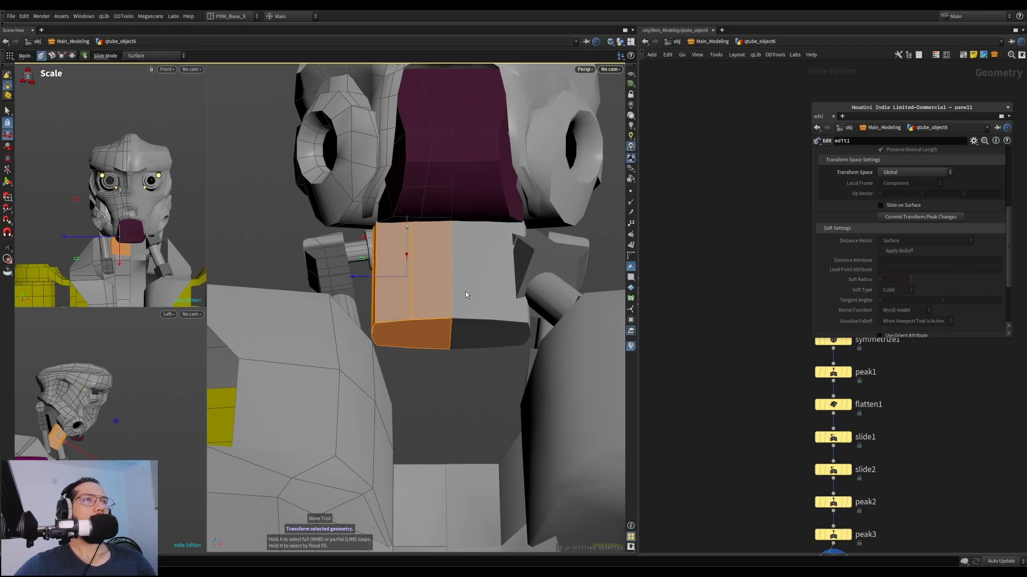
pyautogui.hotkey('ctrl', 'z')
pyautogui.press('t')
pyautogui.moveTo(483, 292)
pyautogui.mouseDown(button='middle')
pyautogui.moveTo(371, 283)
pyautogui.moveTo(510, 276)
pyautogui.moveTo(483, 272)
pyautogui.mouseUp(button='middle')
# Slide lengthwise edges on the neck tube to even out the spacing of its widened faces
pyautogui.press('s')
pyautogui.press('3')
pyautogui.click(426, 273)
pyautogui.keyDown('alt'); pyautogui.moveTo(427, 273); pyautogui.dragTo(502, 236); pyautogui.keyUp('alt')
pyautogui.press('g')
pyautogui.press('s')
pyautogui.click(469, 218)
pyautogui.press('g')
# Slide a lengthwise edge on the back of the neck tube
pyautogui.keyDown('alt'); pyautogui.moveTo(502, 237); pyautogui.dragTo(357, 181); pyautogui.keyUp('alt')
pyautogui.keyDown('alt'); pyautogui.moveTo(358, 181); pyautogui.dragTo(300, 234, button='right'); pyautogui.keyUp('alt')
pyautogui.keyDown('alt'); pyautogui.moveTo(299, 233); pyautogui.dragTo(454, 206); pyautogui.keyUp('alt')
pyautogui.keyDown('alt'); pyautogui.moveTo(454, 206); pyautogui.dragTo(488, 208, button='right'); pyautogui.keyUp('alt')
pyautogui.press('s')
pyautogui.click(488, 209)
pyautogui.press('g')
pyautogui.moveTo(498, 208); pyautogui.dragTo(479, 244)
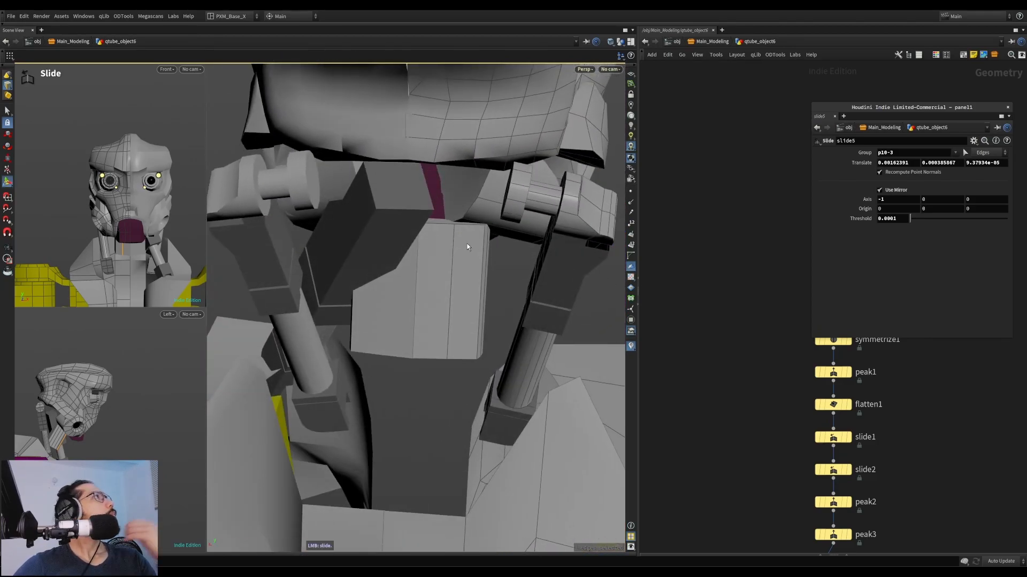
pyautogui.moveTo(508, 265); pyautogui.dragTo(488, 258)
# Color the central neck tube a neutral grey with RGB values of 0.5
pyautogui.hotkey('shift', 'c')
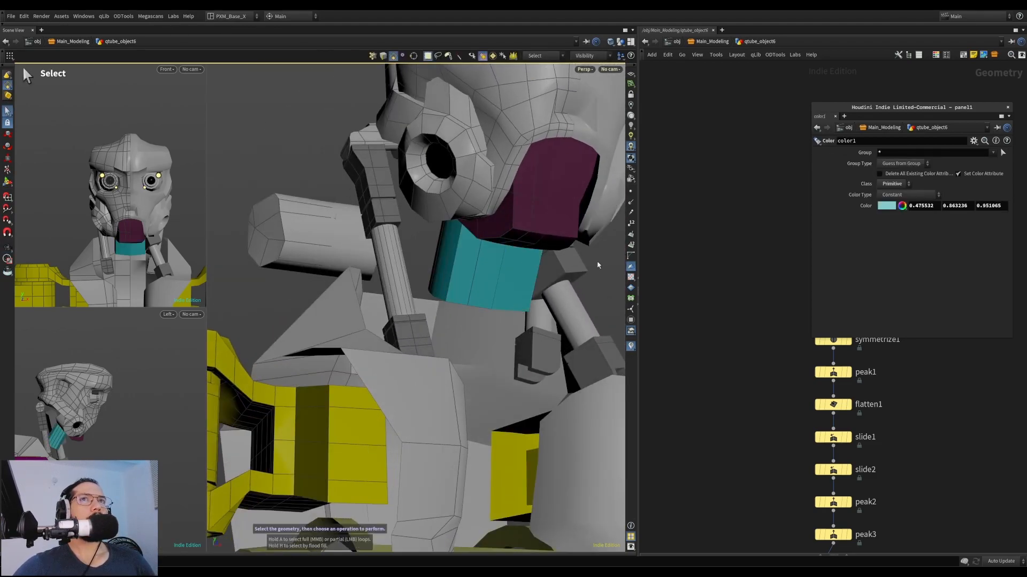
pyautogui.click(902, 207)
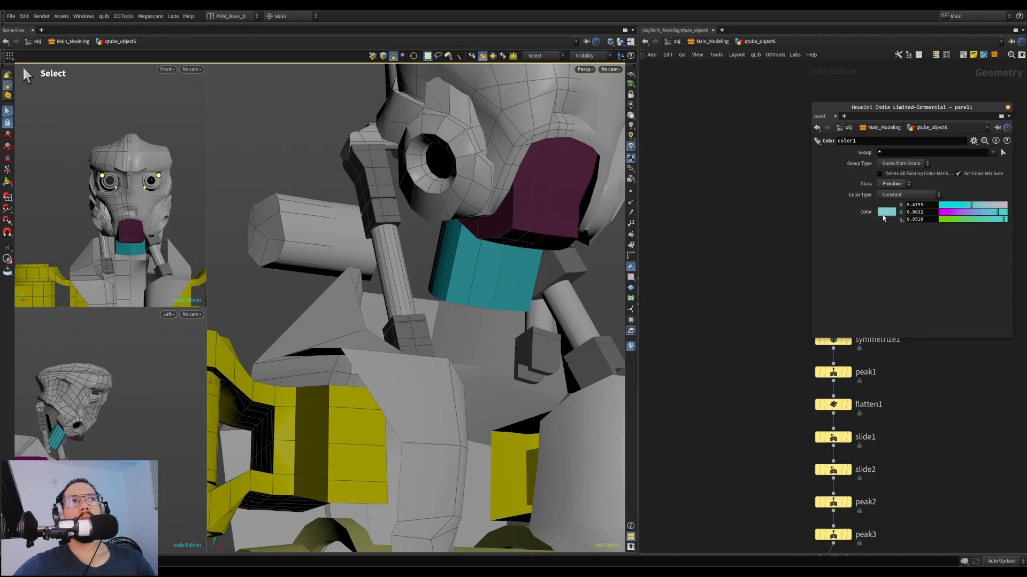
pyautogui.click(883, 216)
pyautogui.click(945, 193)
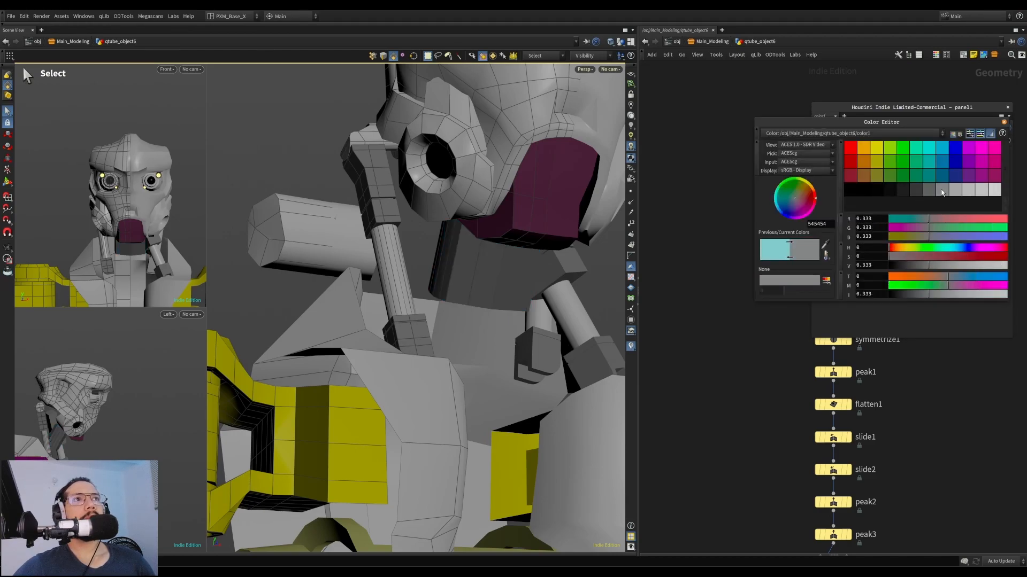
pyautogui.click(957, 191)
pyautogui.click(1008, 107)
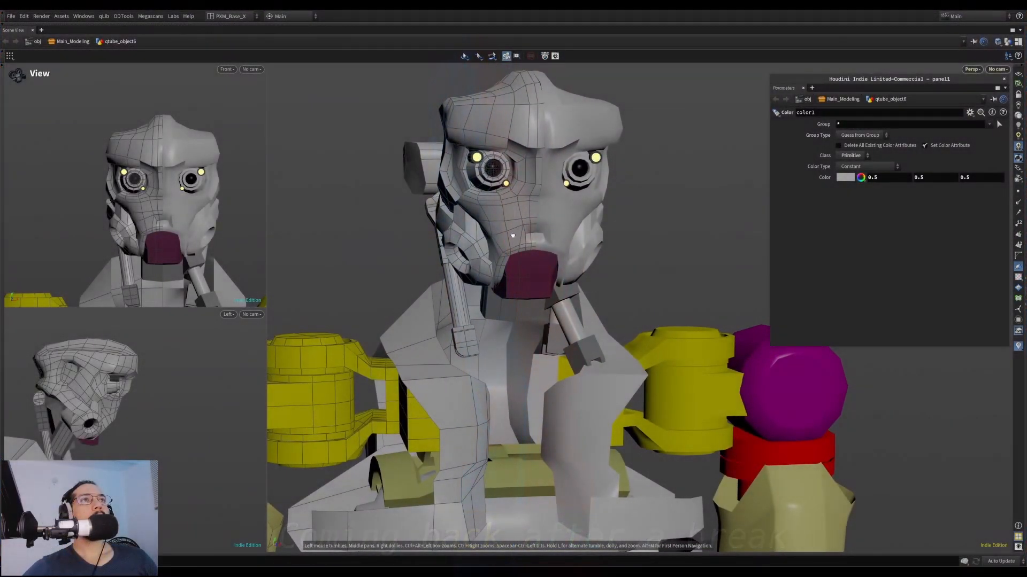
# Inspect the head, jaw and neck assembly from the front and both sides, leaving the tube's geometry level
pyautogui.moveTo(512, 235); pyautogui.dragTo(659, 326)
pyautogui.hotkey('space', '5')
pyautogui.hotkey('space', '1')
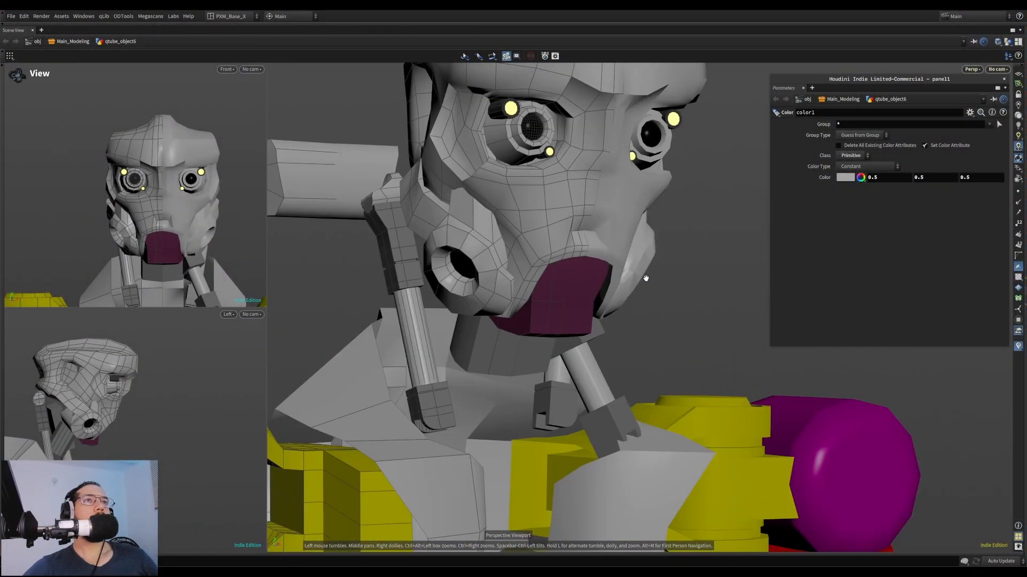
pyautogui.press('`')
pyautogui.keyDown('alt'); pyautogui.moveTo(647, 333); pyautogui.dragTo(645, 282, button='middle'); pyautogui.keyUp('alt')
pyautogui.keyDown('alt'); pyautogui.moveTo(607, 269); pyautogui.dragTo(526, 263); pyautogui.keyUp('alt')
pyautogui.keyDown('alt'); pyautogui.moveTo(527, 263); pyautogui.dragTo(515, 277, button='right'); pyautogui.keyUp('alt')
pyautogui.click(717, 312)
pyautogui.keyDown('alt'); pyautogui.moveTo(556, 284); pyautogui.dragTo(439, 268); pyautogui.keyUp('alt')
pyautogui.keyDown('alt'); pyautogui.moveTo(646, 307); pyautogui.dragTo(545, 316); pyautogui.keyUp('alt')
pyautogui.keyDown('alt'); pyautogui.moveTo(689, 212); pyautogui.dragTo(532, 289, button='right'); pyautogui.keyUp('alt')
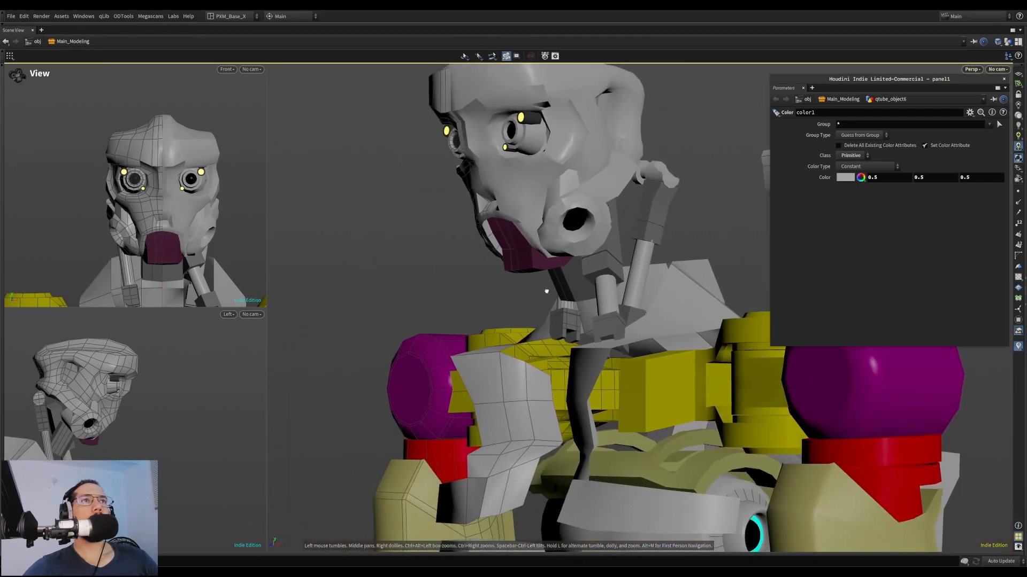
pyautogui.keyDown('alt'); pyautogui.moveTo(532, 289); pyautogui.dragTo(607, 310); pyautogui.keyUp('alt')
pyautogui.keyDown('alt'); pyautogui.moveTo(556, 240); pyautogui.dragTo(652, 238); pyautogui.keyUp('alt')
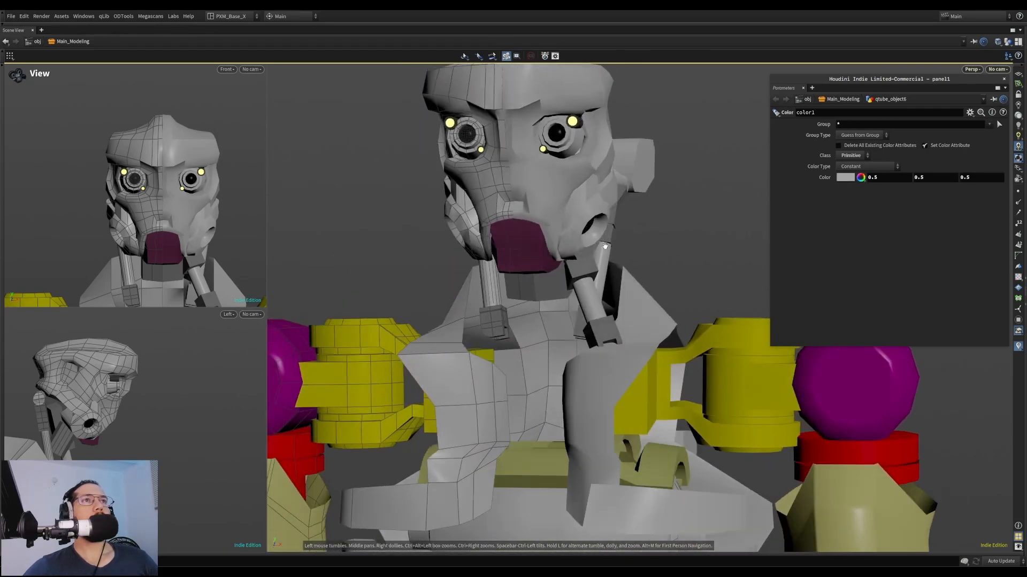
# Reveal the network editor beside the viewport, turn off its parameter display and frame the Main_Modeling nodes
pyautogui.moveTo(899, 84); pyautogui.dragTo(824, 228)
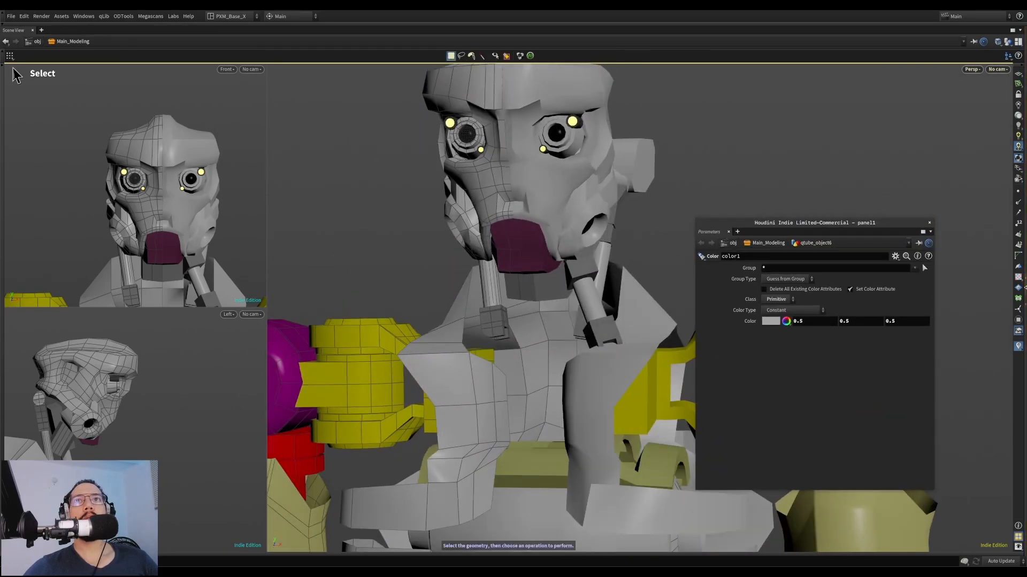
pyautogui.moveTo(1005, 297); pyautogui.dragTo(964, 292)
pyautogui.moveTo(843, 223); pyautogui.dragTo(157, 341)
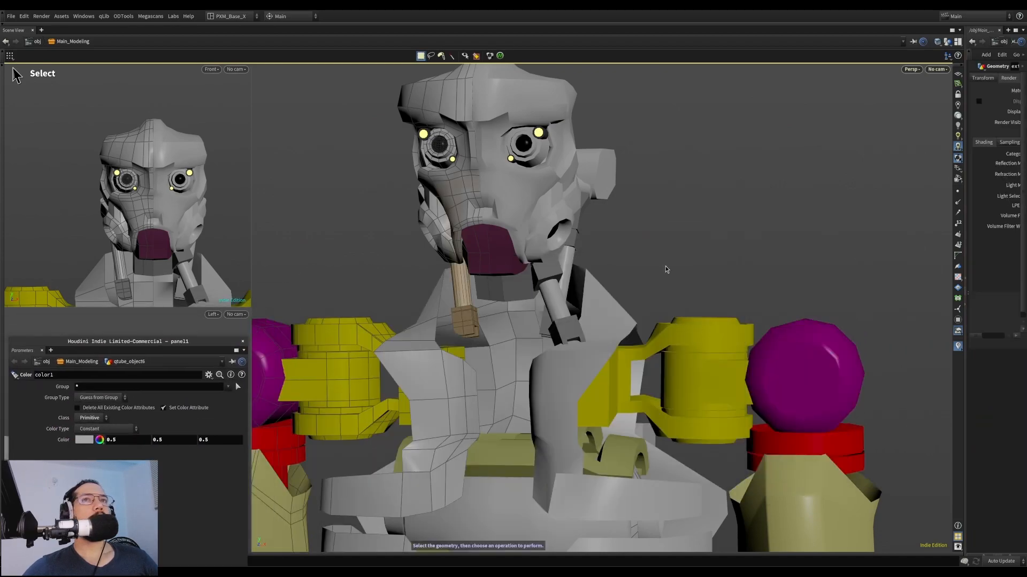
pyautogui.moveTo(965, 277); pyautogui.dragTo(675, 285)
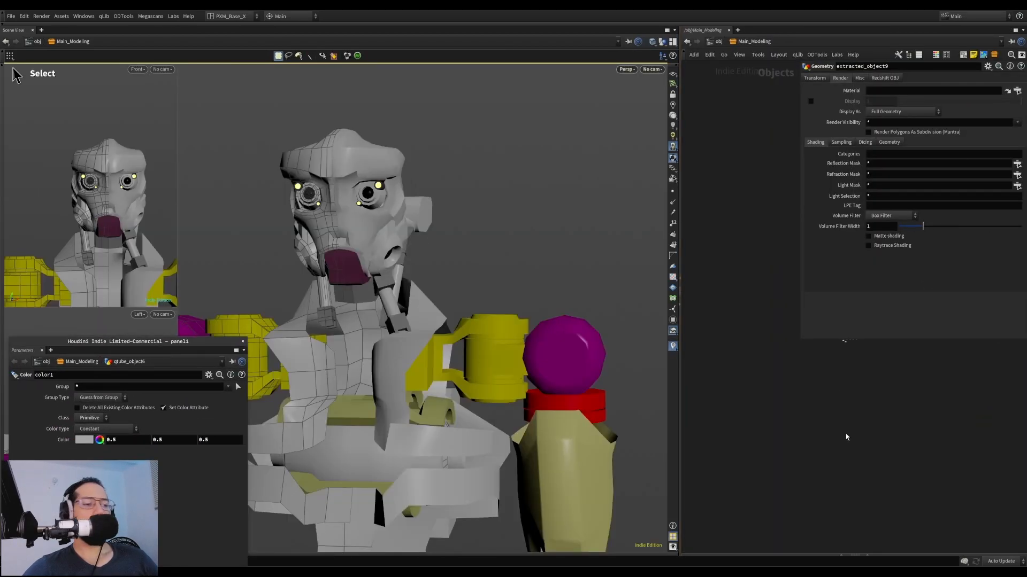
pyautogui.press('p')
pyautogui.press('p')
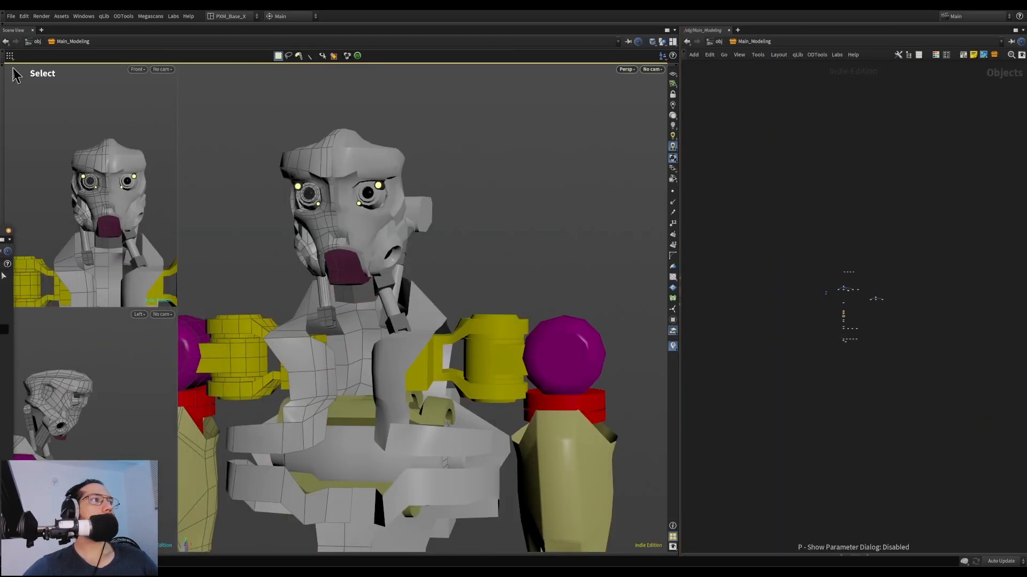
pyautogui.press('h')
pyautogui.scroll(-6, 838, 349)
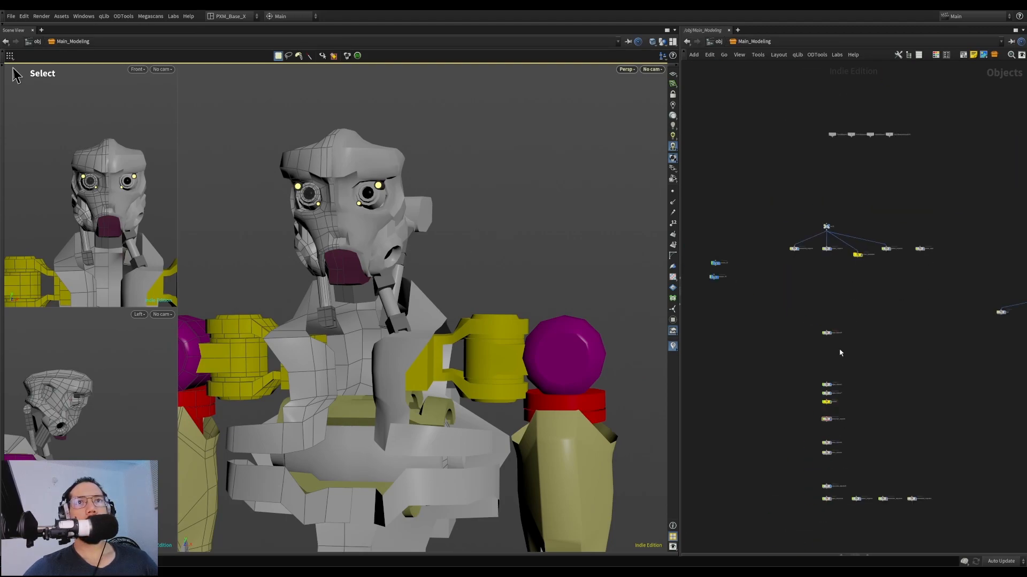
pyautogui.moveTo(839, 348); pyautogui.dragTo(862, 299, button='middle')
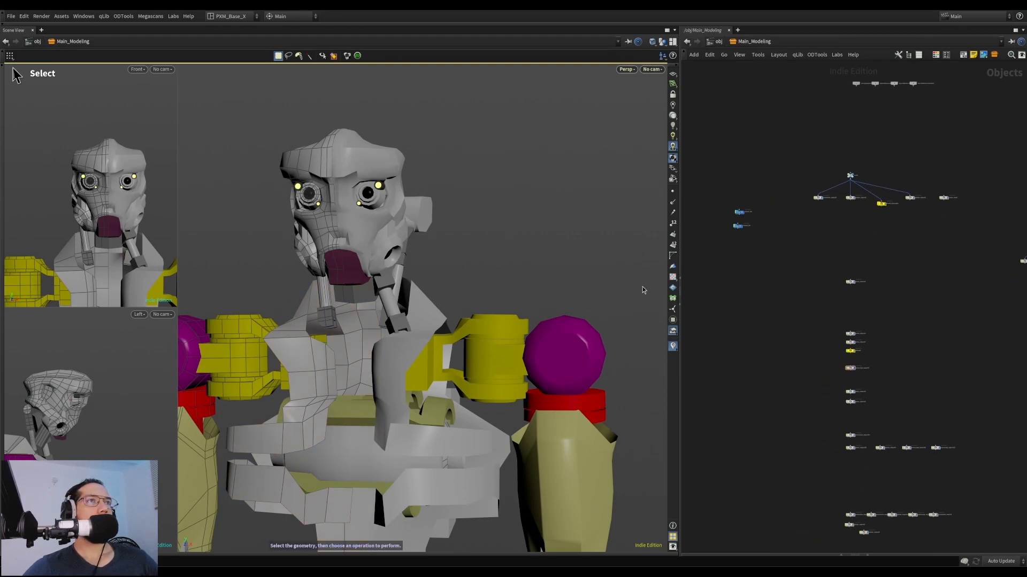
# Go up to the obj level, re-enter Main_Modeling and locate the piston nodes in its network
pyautogui.scroll(3, 919, 289)
pyautogui.click(717, 42)
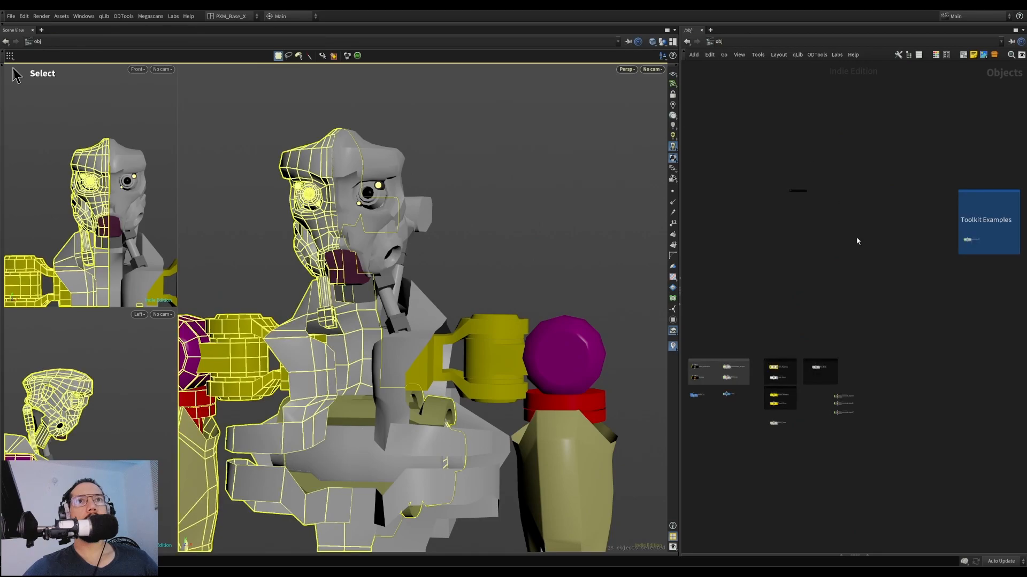
pyautogui.click(854, 297)
pyautogui.moveTo(826, 316); pyautogui.dragTo(859, 261, button='middle')
pyautogui.scroll(6, 769, 310)
pyautogui.click(770, 309)
pyautogui.doubleClick(770, 310)
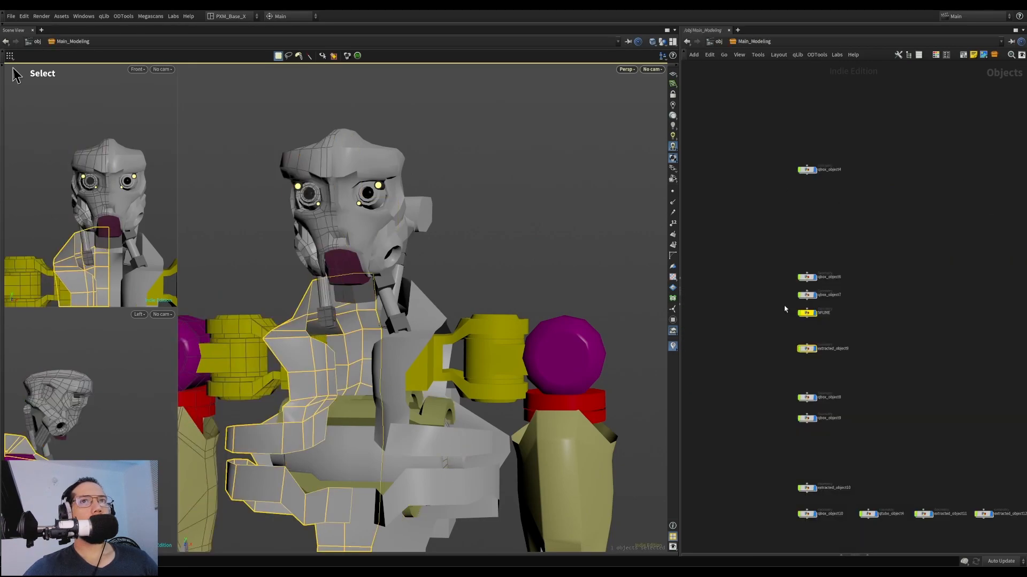
pyautogui.scroll(5, 861, 191)
pyautogui.moveTo(795, 175); pyautogui.dragTo(863, 223)
# Select the piston_02 object below the jaw and align its move handle to the object
pyautogui.keyDown('alt'); pyautogui.moveTo(341, 292); pyautogui.dragTo(412, 299); pyautogui.keyUp('alt')
pyautogui.scroll(3, 307, 262)
pyautogui.click(301, 273)
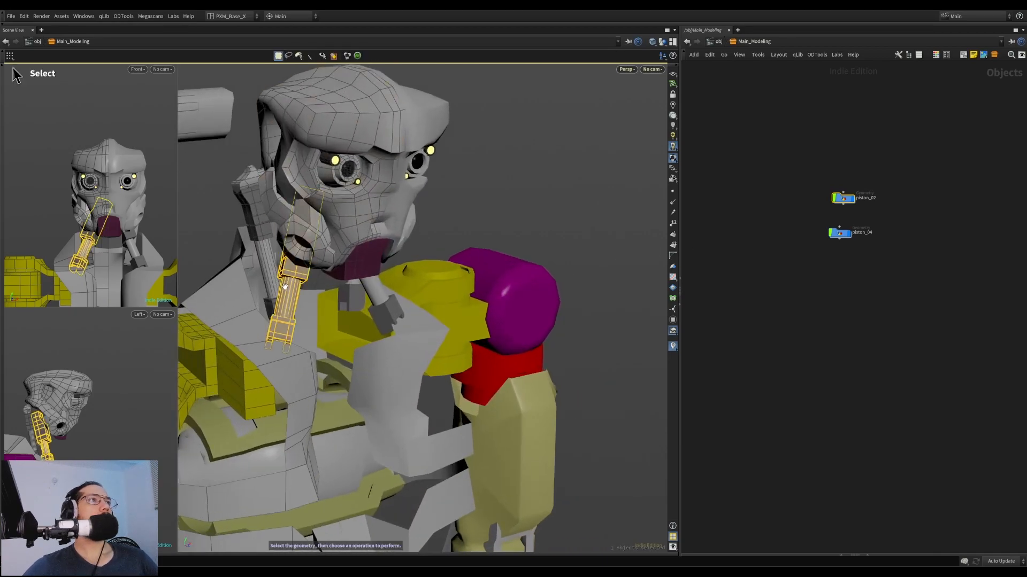
pyautogui.press('r')
pyautogui.keyDown('alt'); pyautogui.moveTo(301, 273); pyautogui.dragTo(299, 291); pyautogui.keyUp('alt')
pyautogui.press('t')
pyautogui.keyDown('alt'); pyautogui.moveTo(276, 238); pyautogui.dragTo(321, 260); pyautogui.keyUp('alt')
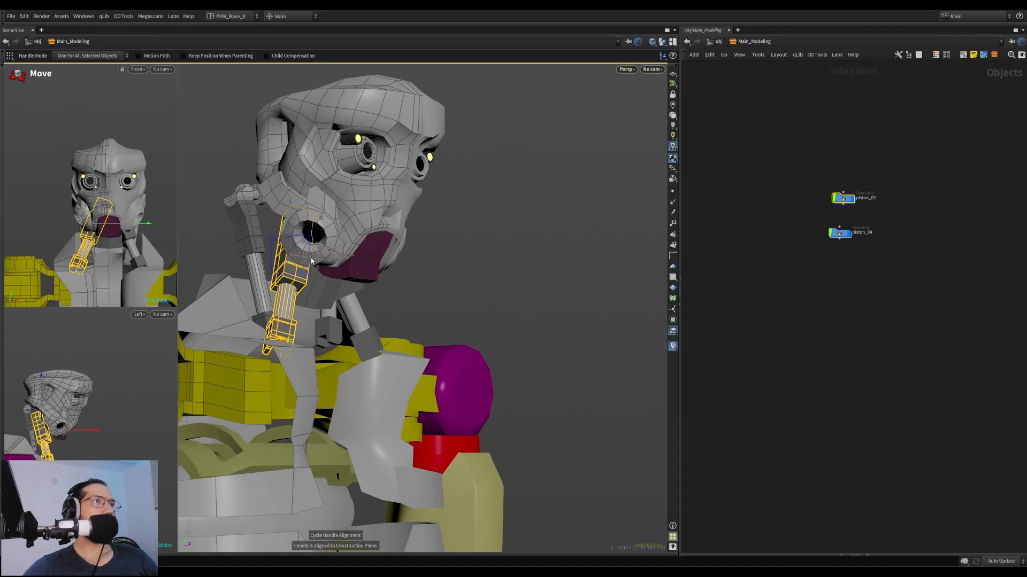
pyautogui.keyDown('alt'); pyautogui.moveTo(313, 268); pyautogui.dragTo(368, 276); pyautogui.keyUp('alt')
pyautogui.scroll(3, 375, 275)
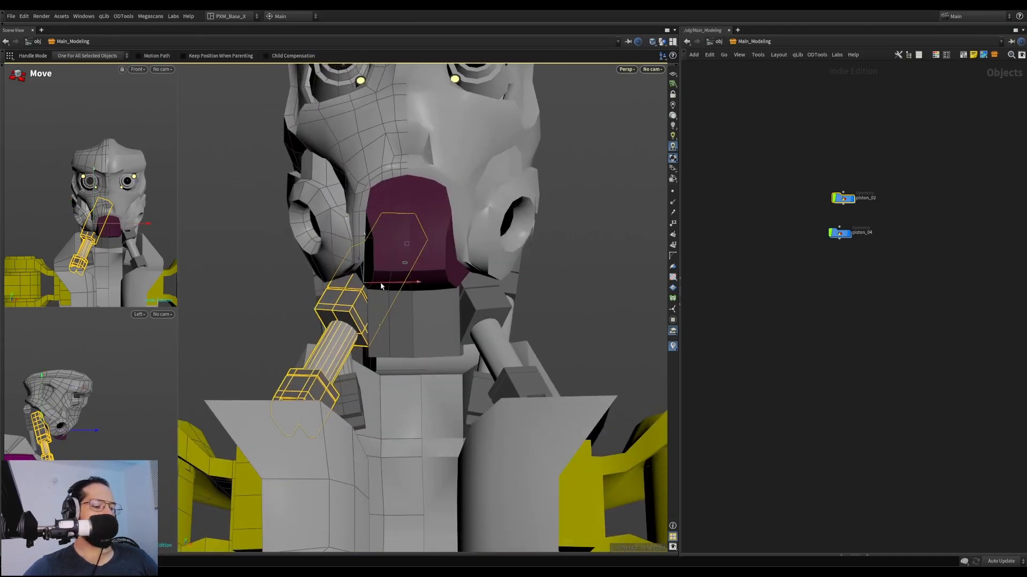
pyautogui.press('m')
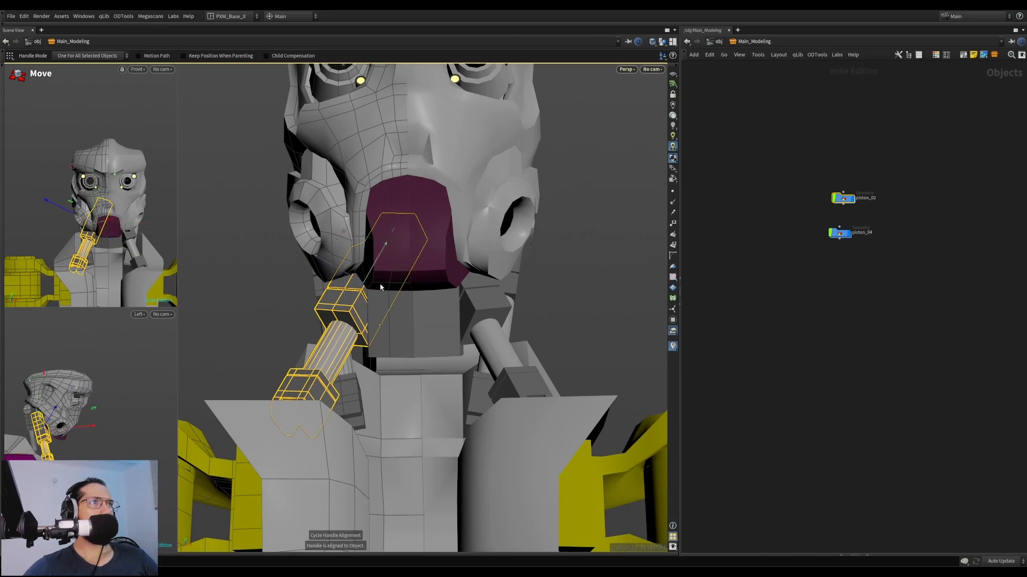
pyautogui.keyDown('alt'); pyautogui.moveTo(369, 295); pyautogui.dragTo(386, 279); pyautogui.keyUp('alt')
pyautogui.click(812, 222)
pyautogui.moveTo(820, 166); pyautogui.dragTo(904, 207)
pyautogui.moveTo(936, 227); pyautogui.dragTo(901, 269, button='middle')
pyautogui.moveTo(887, 198); pyautogui.dragTo(760, 248)
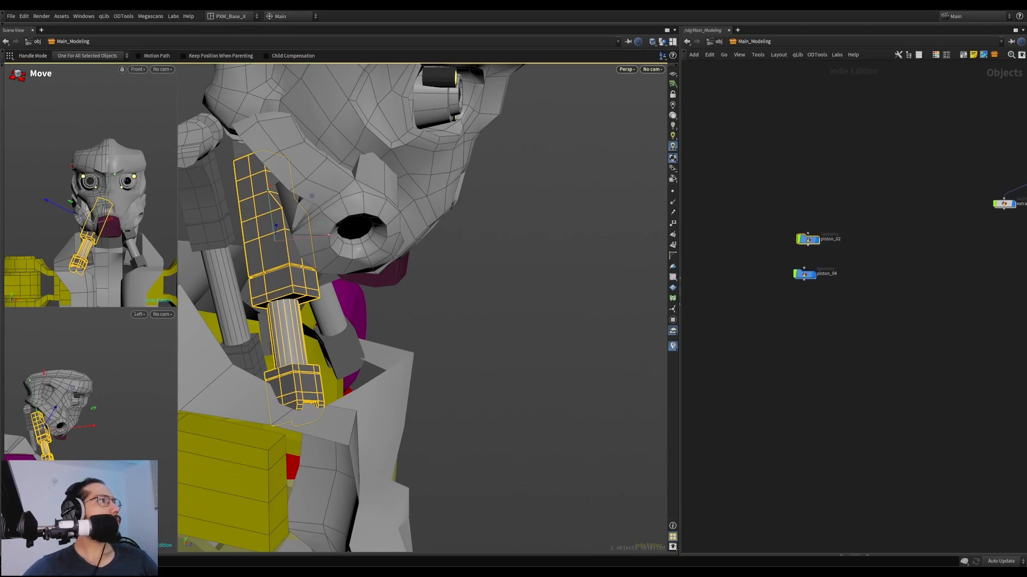
# Reset piston_02's object rotation to 0 on all three axes
pyautogui.press('p')
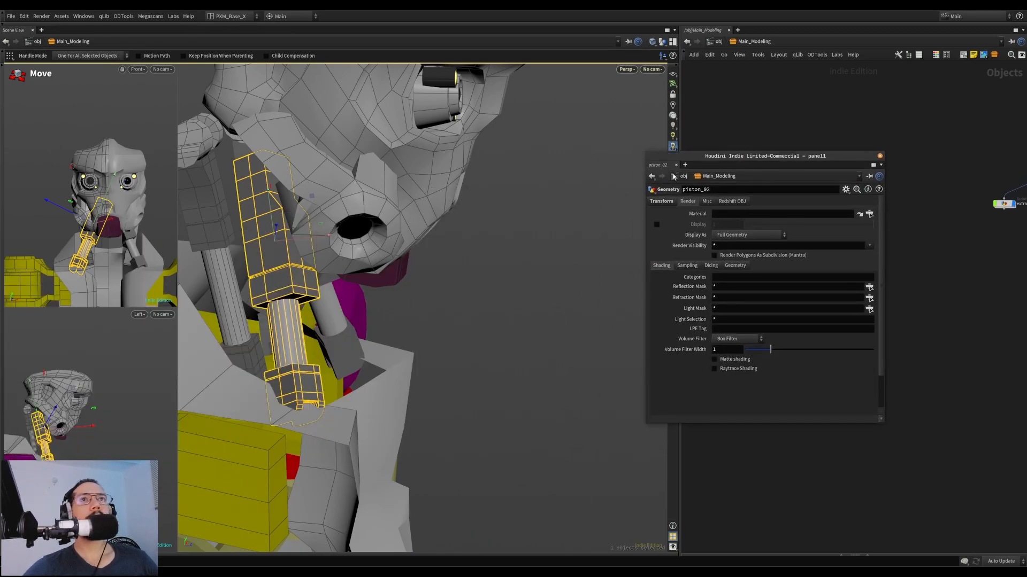
pyautogui.click(662, 202)
pyautogui.moveTo(757, 158); pyautogui.dragTo(539, 245)
pyautogui.write('0')
pyautogui.press('Return')
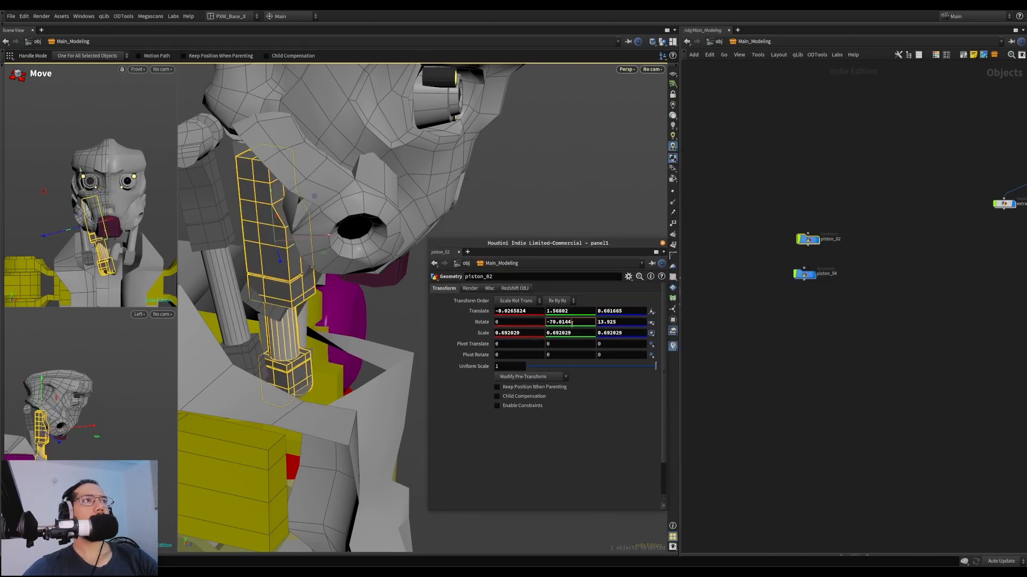
pyautogui.write('0')
pyautogui.press('Return')
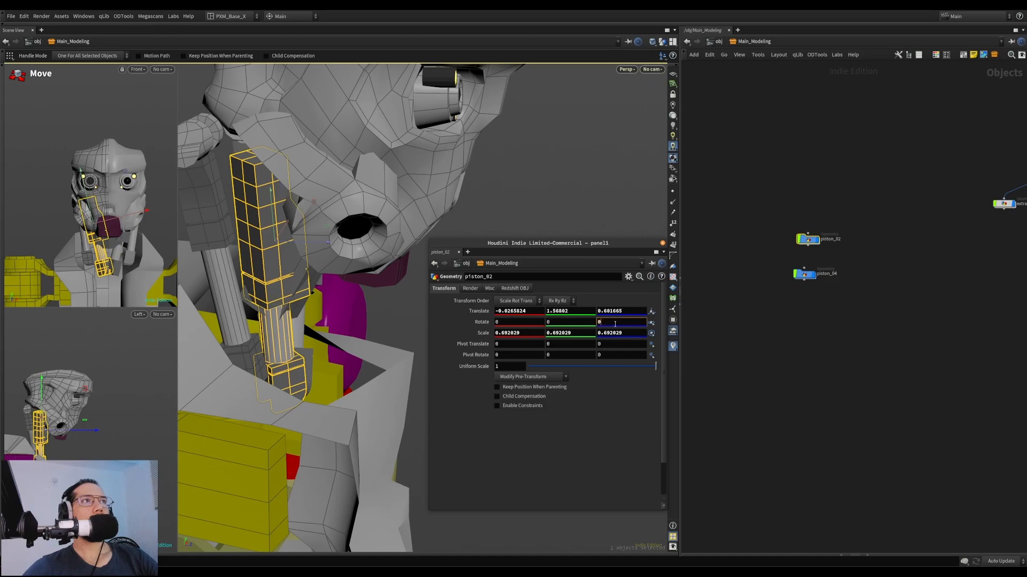
pyautogui.press('Return')
# Move piston_02 forward, clear of the jaw, and put the floating parameter window out of the way
pyautogui.keyDown('alt'); pyautogui.moveTo(378, 293); pyautogui.dragTo(319, 255); pyautogui.keyUp('alt')
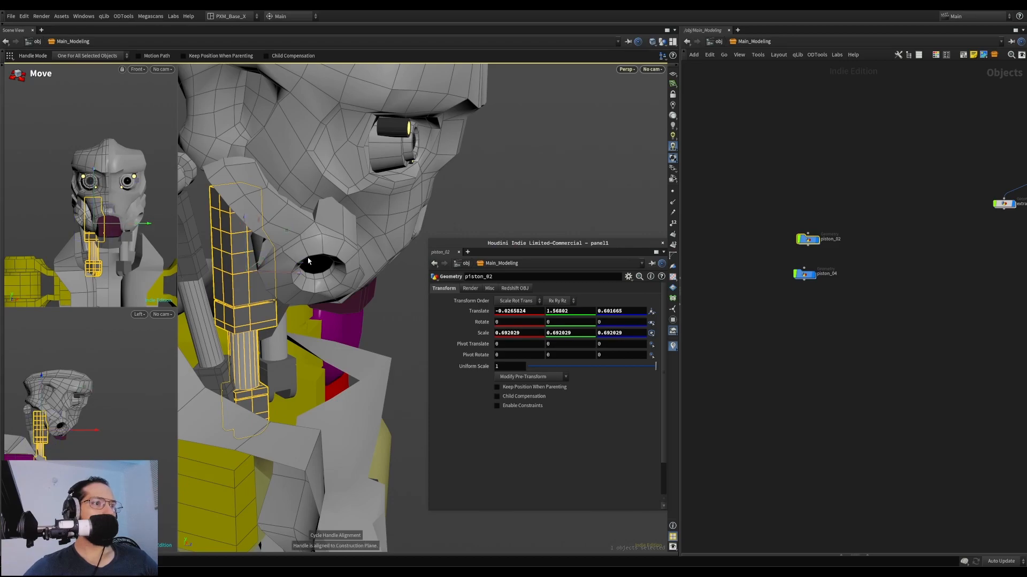
pyautogui.keyDown('alt'); pyautogui.moveTo(308, 258); pyautogui.dragTo(480, 277); pyautogui.keyUp('alt')
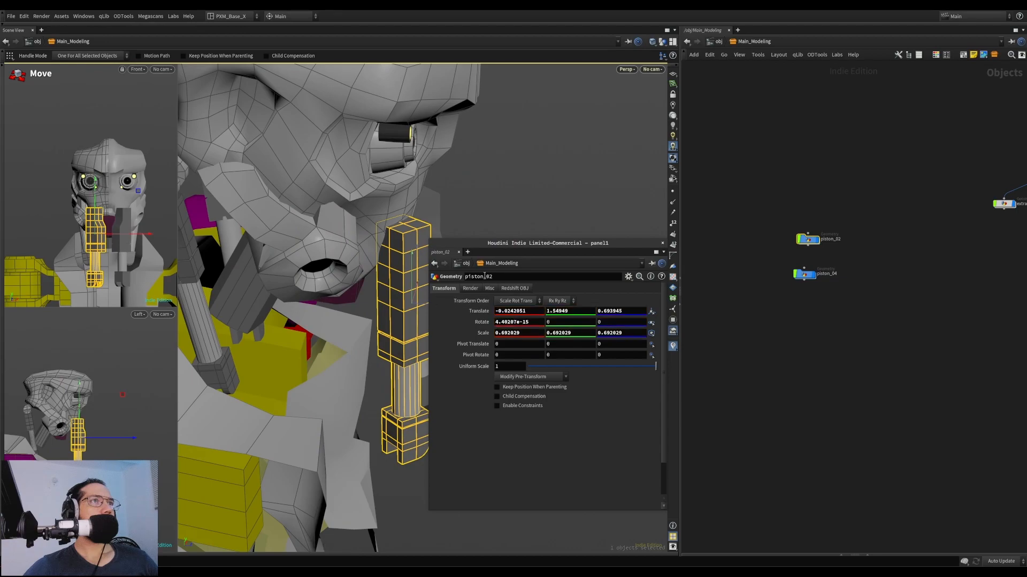
pyautogui.moveTo(520, 245); pyautogui.dragTo(0, 242)
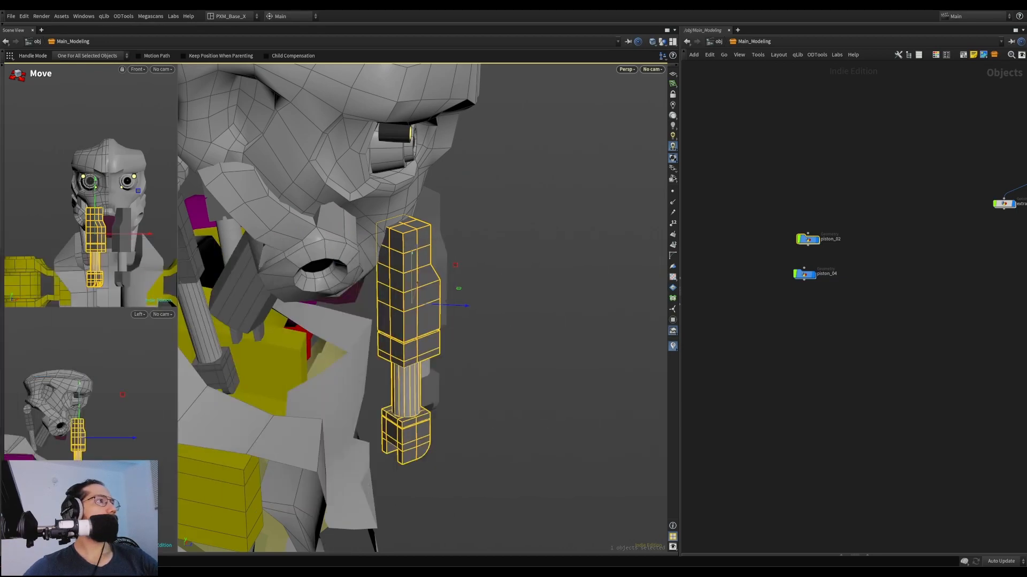
# Rotate piston_02 about its vertical axis in front of the face
pyautogui.click(830, 221)
pyautogui.moveTo(844, 202); pyautogui.dragTo(760, 252)
pyautogui.keyDown('alt'); pyautogui.moveTo(544, 291); pyautogui.dragTo(425, 326); pyautogui.keyUp('alt')
pyautogui.keyDown('alt'); pyautogui.moveTo(426, 326); pyautogui.dragTo(422, 371, button='right'); pyautogui.keyUp('alt')
pyautogui.keyDown('alt'); pyautogui.moveTo(422, 371); pyautogui.dragTo(383, 399, button='middle'); pyautogui.keyUp('alt')
pyautogui.press('r')
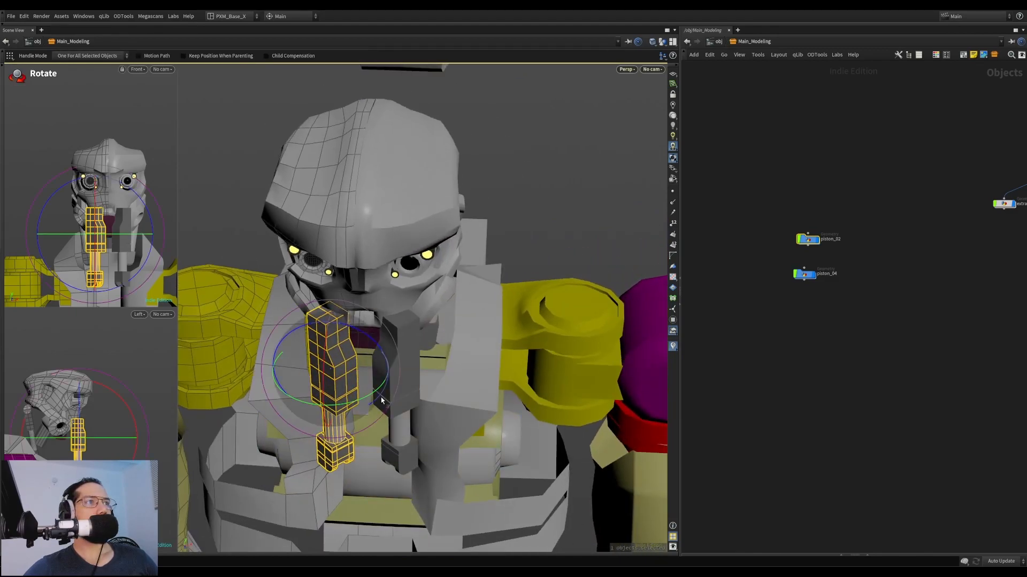
pyautogui.moveTo(374, 399); pyautogui.dragTo(353, 406)
pyautogui.press('t')
pyautogui.press('m')
pyautogui.press('r')
pyautogui.moveTo(853, 261); pyautogui.dragTo(792, 298)
# Examine the node chain inside piston_02 and return to the Main_Modeling level
pyautogui.doubleClick(808, 240)
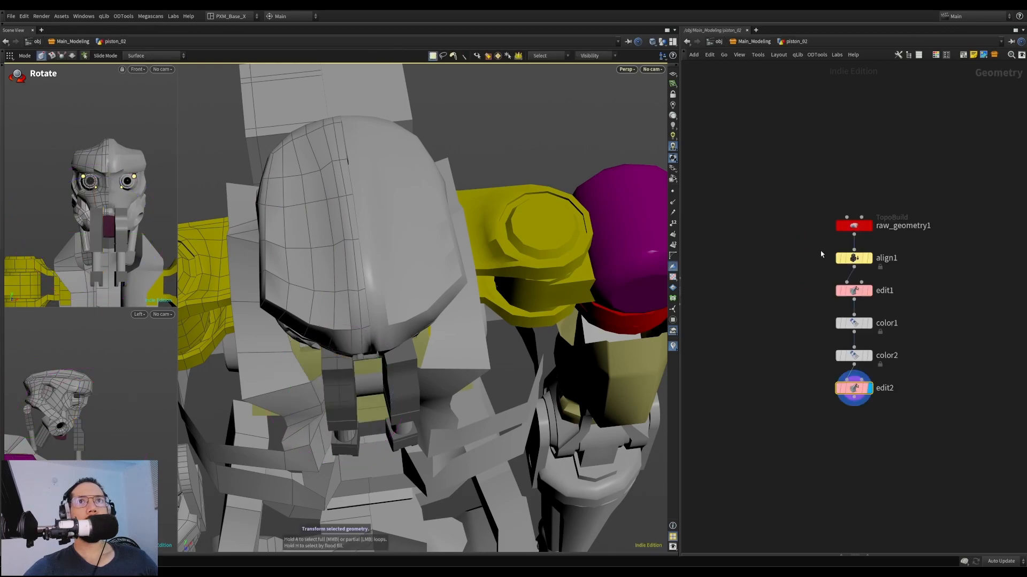
pyautogui.press('q')
pyautogui.moveTo(781, 219); pyautogui.dragTo(860, 246)
pyautogui.click(820, 237)
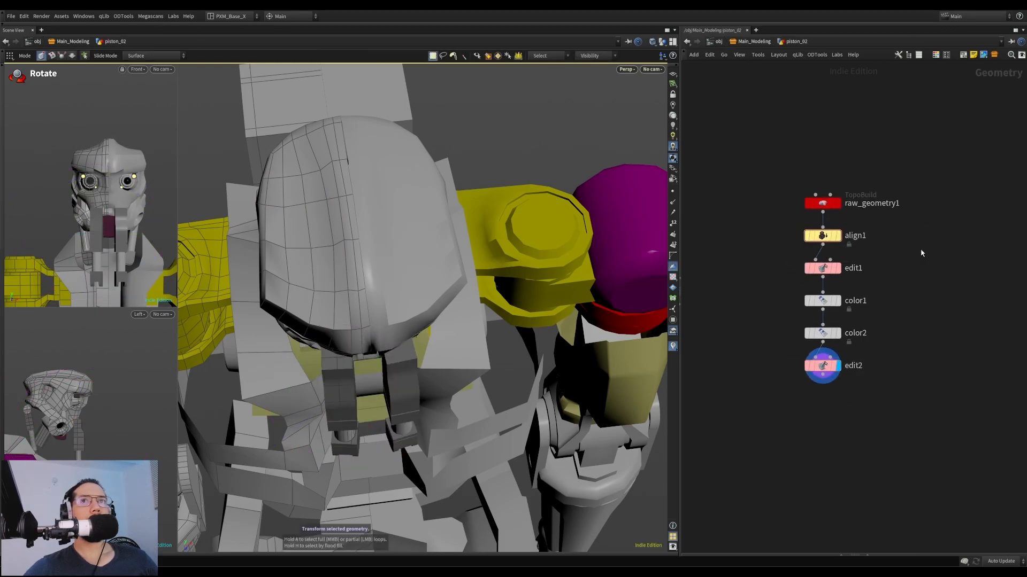
pyautogui.click(754, 42)
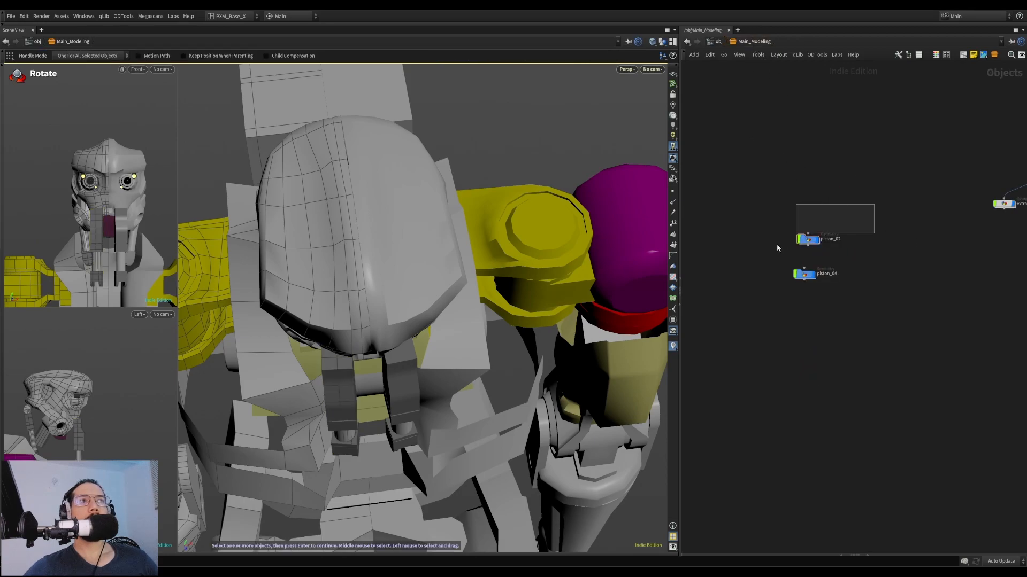
# Move piston_02 back beneath the jaw beside the neck tube and scale it down
pyautogui.click(807, 239)
pyautogui.press('t')
pyautogui.keyDown('alt'); pyautogui.moveTo(388, 306); pyautogui.dragTo(455, 297); pyautogui.keyUp('alt')
pyautogui.moveTo(322, 271)
pyautogui.mouseDown()
pyautogui.moveTo(330, 274)
pyautogui.moveTo(268, 267)
pyautogui.moveTo(305, 274)
pyautogui.mouseUp()
pyautogui.keyDown('alt'); pyautogui.moveTo(304, 274); pyautogui.dragTo(401, 276); pyautogui.keyUp('alt')
pyautogui.press('r')
pyautogui.press('w')
pyautogui.moveTo(401, 277); pyautogui.dragTo(328, 251)
pyautogui.press('r')
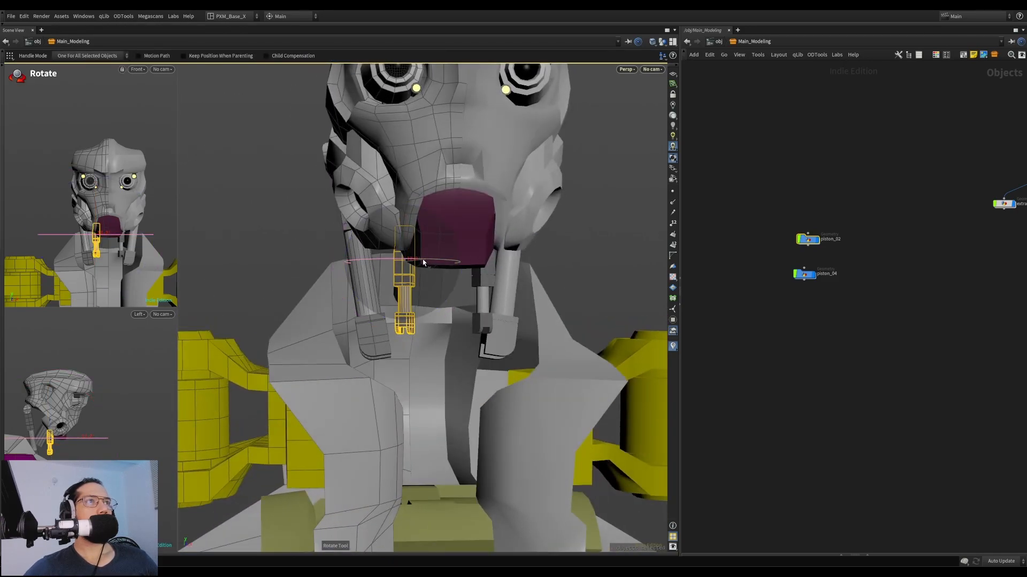
# Enter piston_02's geometry and move its lower fork joint downward to lengthen the piston
pyautogui.scroll(5, 422, 278)
pyautogui.press('s')
pyautogui.press('Return')
pyautogui.keyDown('alt'); pyautogui.moveTo(422, 342); pyautogui.dragTo(488, 361); pyautogui.keyUp('alt')
pyautogui.press('t')
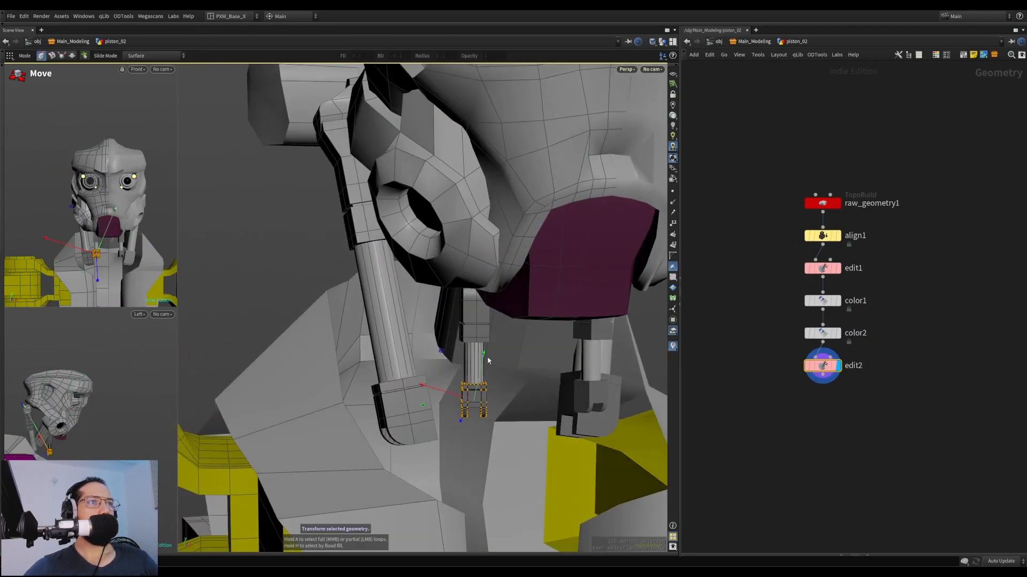
pyautogui.press('Insert')
pyautogui.keyDown('ctrl'); pyautogui.click(477, 334); pyautogui.keyUp('ctrl')
pyautogui.press('Insert')
pyautogui.moveTo(476, 358); pyautogui.dragTo(488, 444)
pyautogui.press('Escape')
# Extend piston_02 further by moving its lower fork joint down beside the neck
pyautogui.moveTo(493, 377); pyautogui.dragTo(412, 377)
pyautogui.moveTo(412, 377)
pyautogui.mouseDown(button='right')
pyautogui.moveTo(355, 394)
pyautogui.moveTo(412, 380)
pyautogui.mouseUp(button='right')
pyautogui.moveTo(412, 380); pyautogui.dragTo(486, 348)
pyautogui.moveTo(486, 347); pyautogui.dragTo(534, 302, button='right')
pyautogui.moveTo(534, 303); pyautogui.dragTo(471, 316)
pyautogui.moveTo(471, 315); pyautogui.dragTo(441, 297, button='middle')
pyautogui.moveTo(441, 297); pyautogui.dragTo(429, 294)
pyautogui.moveTo(428, 293); pyautogui.dragTo(433, 298, button='middle')
# Select all of piston_02's faces, align the handle to world, tilt its lower end outward, and return to Main_Modeling
pyautogui.keyDown('alt'); pyautogui.moveTo(433, 299); pyautogui.dragTo(499, 481); pyautogui.keyUp('alt')
pyautogui.press('s')
pyautogui.press('4')
pyautogui.press('t')
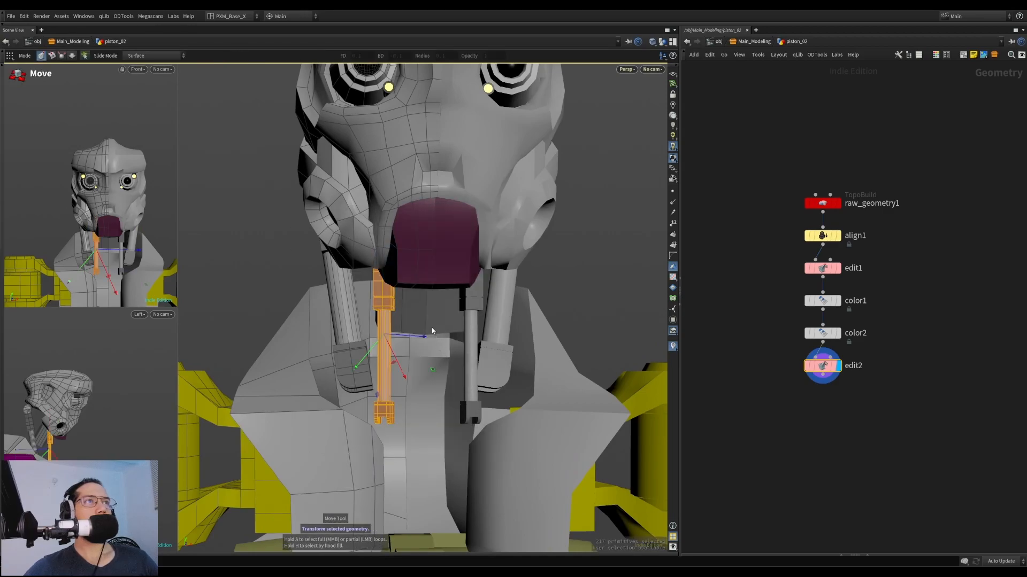
pyautogui.press('m')
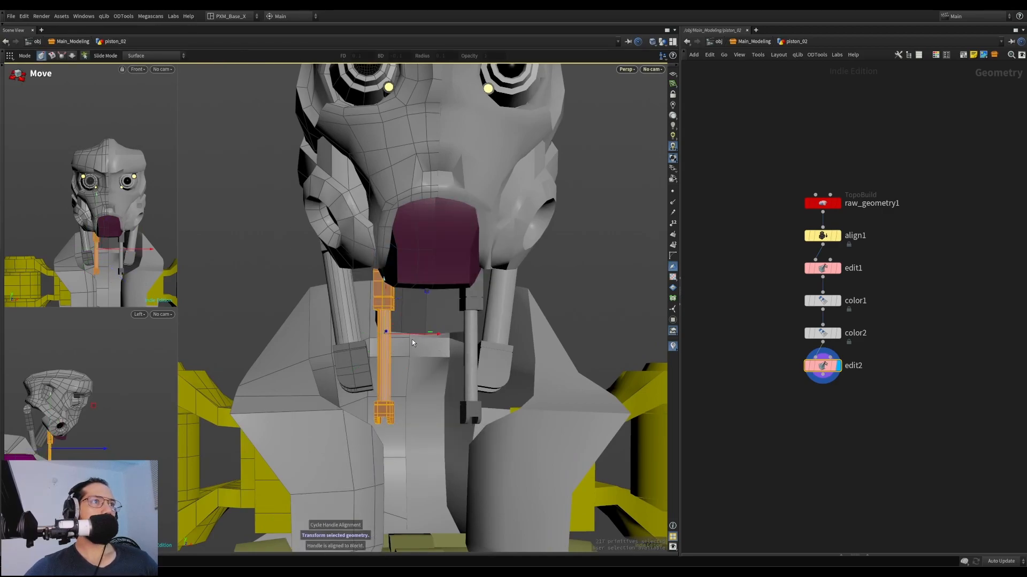
pyautogui.moveTo(419, 335); pyautogui.dragTo(442, 303)
pyautogui.press('r')
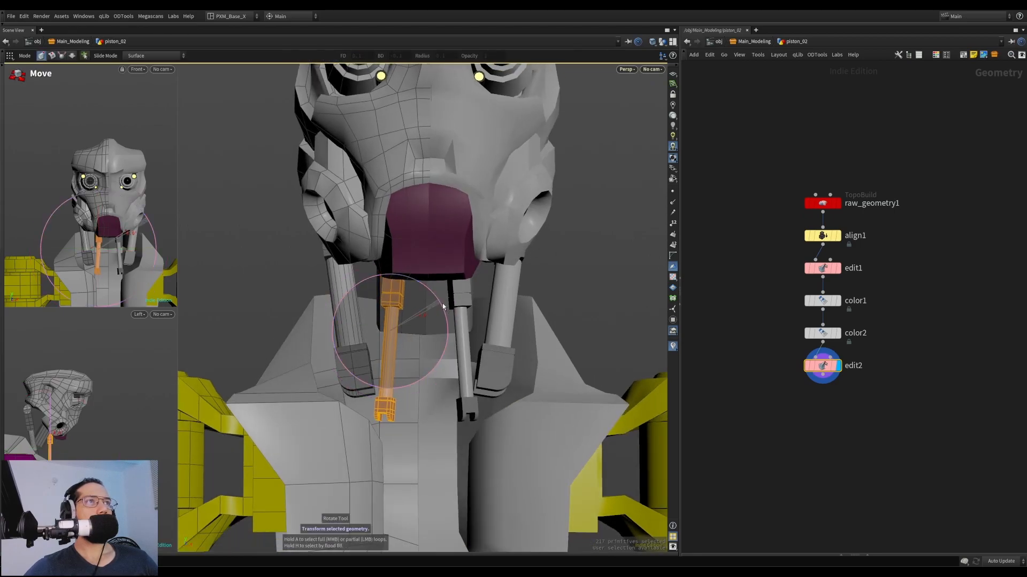
pyautogui.keyDown('alt'); pyautogui.moveTo(443, 307); pyautogui.dragTo(351, 335, button='right'); pyautogui.keyUp('alt')
pyautogui.keyDown('alt'); pyautogui.moveTo(351, 335); pyautogui.dragTo(450, 353); pyautogui.keyUp('alt')
pyautogui.press('u')
# Enter the geometry of neck tube qtube_object6, select all its faces and reposition the tube beneath the head
pyautogui.click(390, 285)
pyautogui.keyDown('alt'); pyautogui.moveTo(389, 285); pyautogui.dragTo(499, 218, button='right'); pyautogui.keyUp('alt')
pyautogui.press('i')
pyautogui.press('n')
pyautogui.keyDown('alt'); pyautogui.moveTo(431, 272); pyautogui.dragTo(461, 265); pyautogui.keyUp('alt')
pyautogui.press('r')
pyautogui.press('t')
pyautogui.moveTo(460, 265); pyautogui.dragTo(432, 252, button='middle')
pyautogui.keyDown('alt'); pyautogui.moveTo(431, 252); pyautogui.dragTo(298, 229); pyautogui.keyUp('alt')
pyautogui.keyDown('alt'); pyautogui.moveTo(298, 229); pyautogui.dragTo(383, 268, button='right'); pyautogui.keyUp('alt')
pyautogui.keyDown('alt'); pyautogui.moveTo(427, 270); pyautogui.dragTo(396, 277); pyautogui.keyUp('alt')
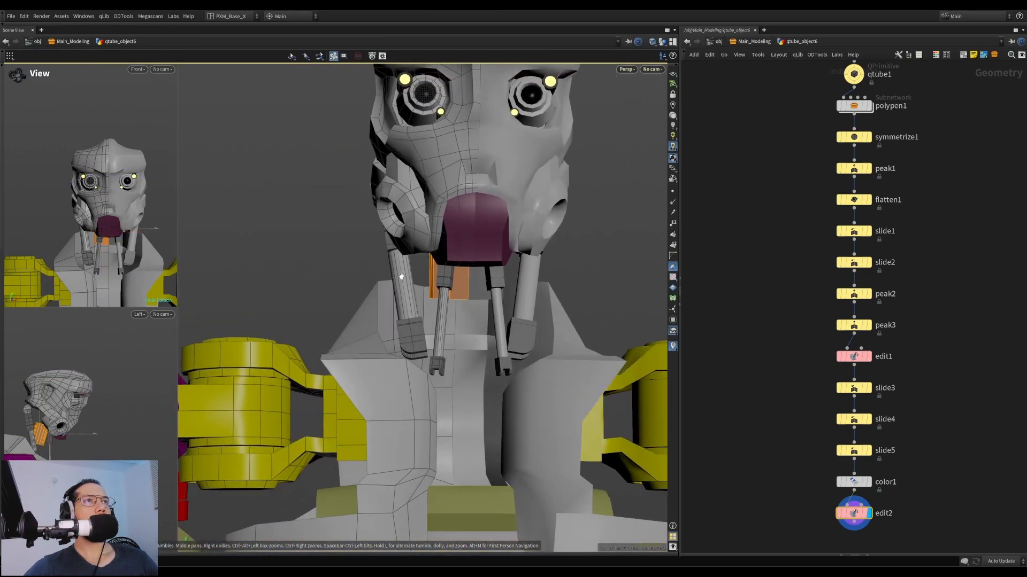
# Adjust a corner point on the neck tube's lower edge with the Tweak tool
pyautogui.keyDown('alt'); pyautogui.moveTo(396, 277); pyautogui.dragTo(476, 259, button='right'); pyautogui.keyUp('alt')
pyautogui.keyDown('alt'); pyautogui.moveTo(477, 259); pyautogui.dragTo(445, 224); pyautogui.keyUp('alt')
pyautogui.press('s')
pyautogui.press('t')
pyautogui.moveTo(498, 300); pyautogui.dragTo(471, 300, button='middle')
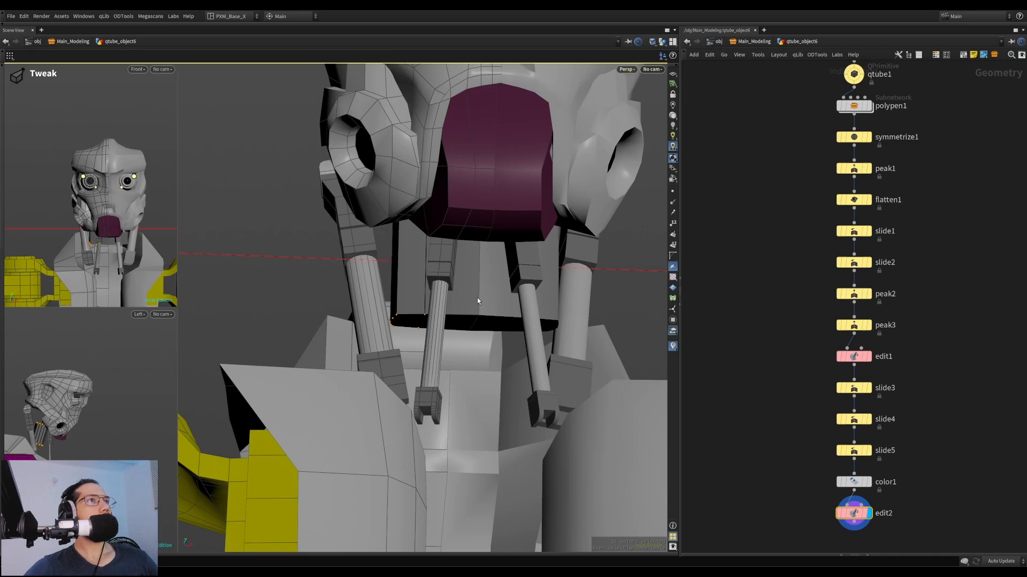
pyautogui.press('Escape')
pyautogui.moveTo(481, 294); pyautogui.dragTo(481, 273)
# Insert an edge loop around the neck tube to separate an upper band of faces
pyautogui.press('s')
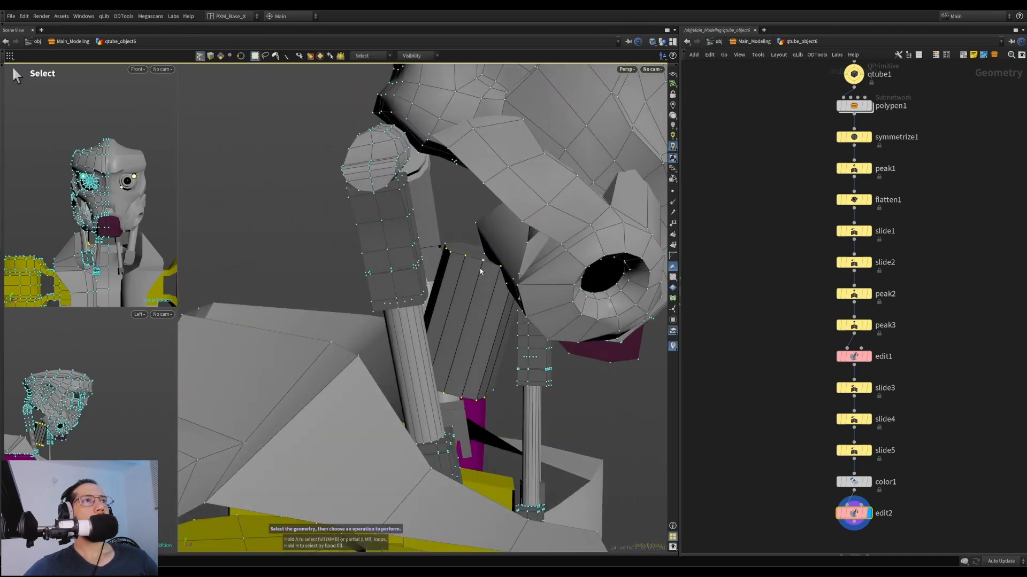
pyautogui.press('4')
pyautogui.doubleClick(466, 305)
pyautogui.hotkey('shift', 'n')
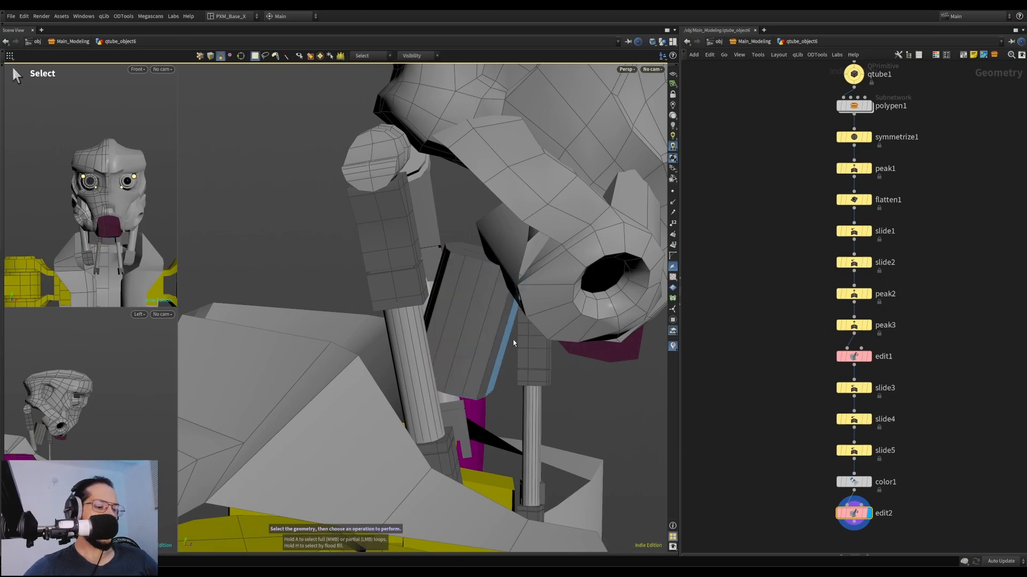
pyautogui.hotkey('alt', 'c')
pyautogui.press('s')
# Copy and paste the neck tube's upper band of faces, then scale the pasted copy up as an outer shell
pyautogui.doubleClick(489, 300)
pyautogui.moveTo(489, 298); pyautogui.dragTo(473, 242)
pyautogui.hotkey('ctrl', 'c')
pyautogui.hotkey('ctrl', 'v')
pyautogui.press('h')
pyautogui.click(464, 293)
pyautogui.press('t')
pyautogui.press('e')
pyautogui.press('s')
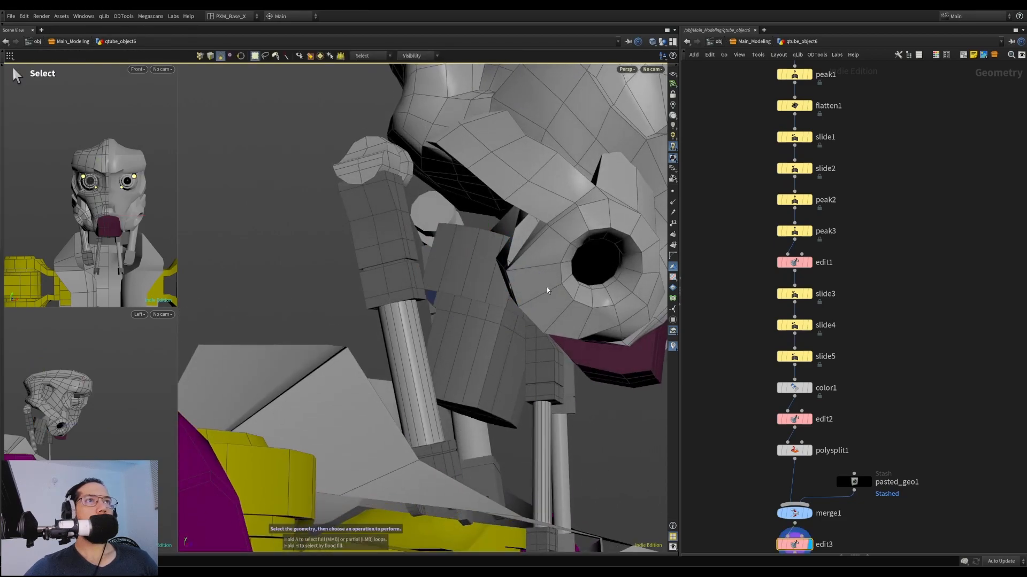
# Color the outer shell's faces near-black, with all three color channels at 0.05
pyautogui.keyDown('alt'); pyautogui.moveTo(552, 283); pyautogui.dragTo(511, 300); pyautogui.keyUp('alt')
pyautogui.middleClick(486, 272)
pyautogui.hotkey('ctrl', 'c')
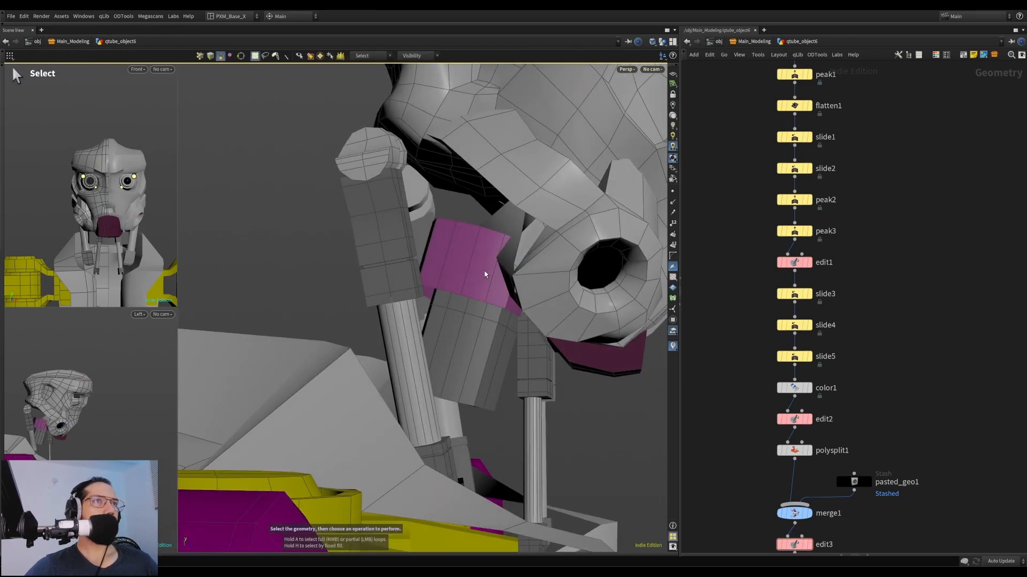
pyautogui.rightClick(791, 205)
pyautogui.click(818, 235)
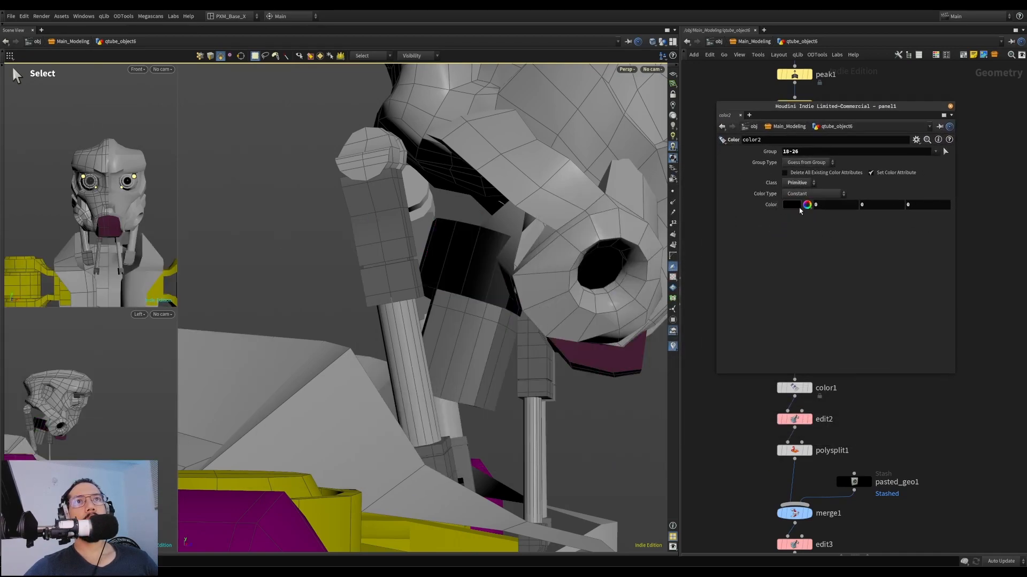
pyautogui.click(806, 205)
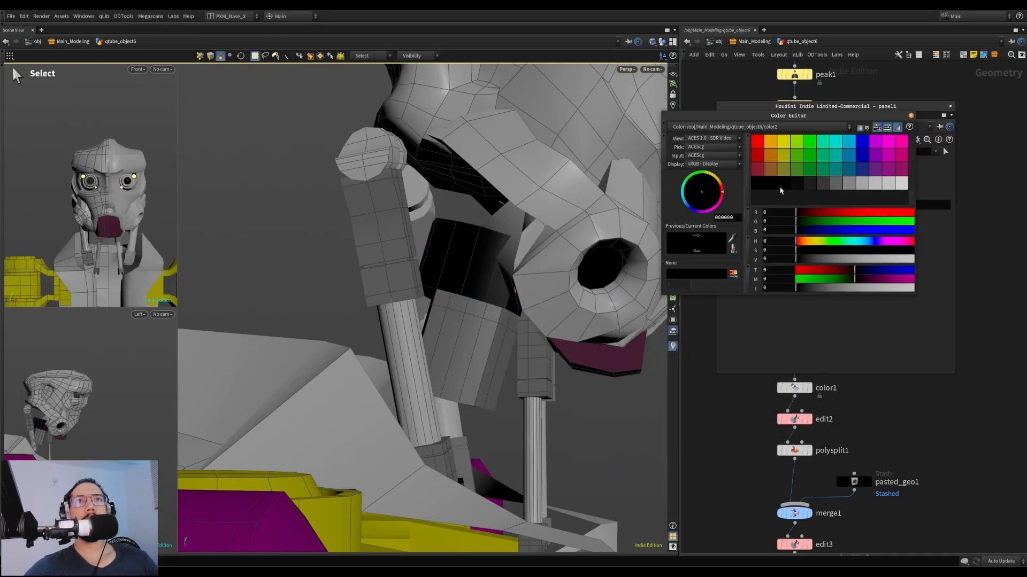
pyautogui.click(805, 187)
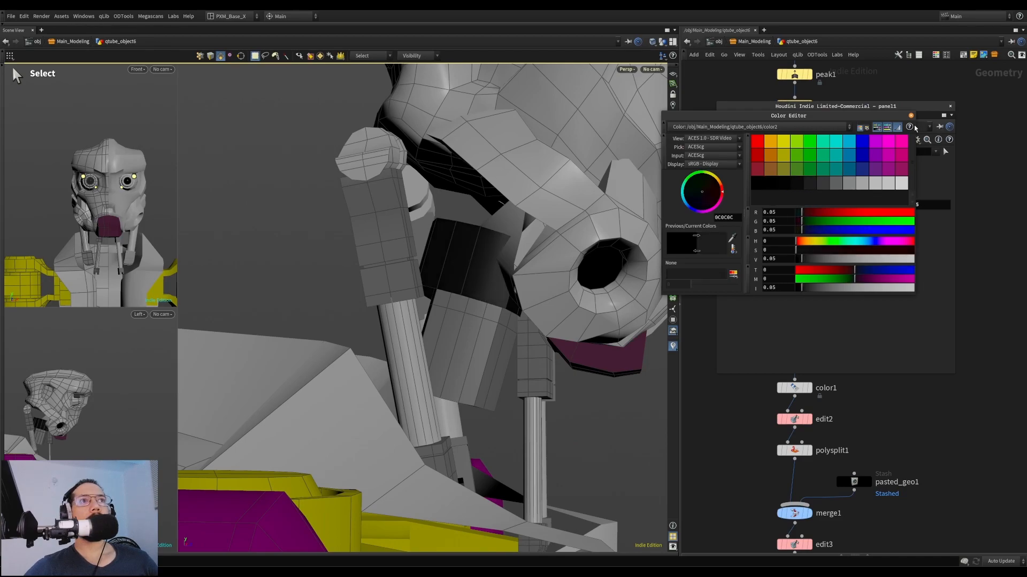
pyautogui.click(949, 107)
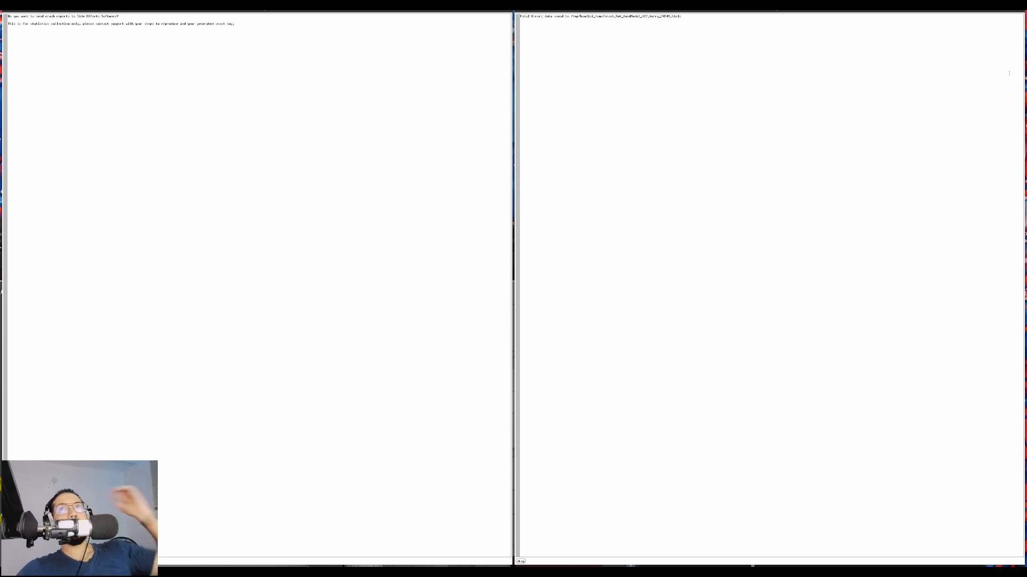
# Close the crash report windows and launch Houdini Daily again
pyautogui.click(1019, 7)
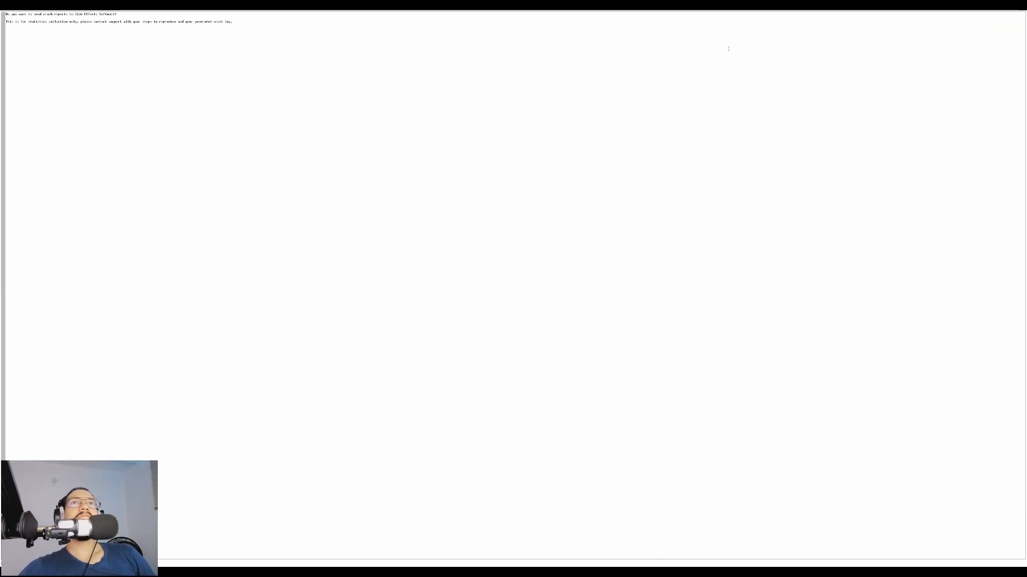
pyautogui.click(1019, 7)
pyautogui.hotkey('ctrl', 'space')
pyautogui.write('da')
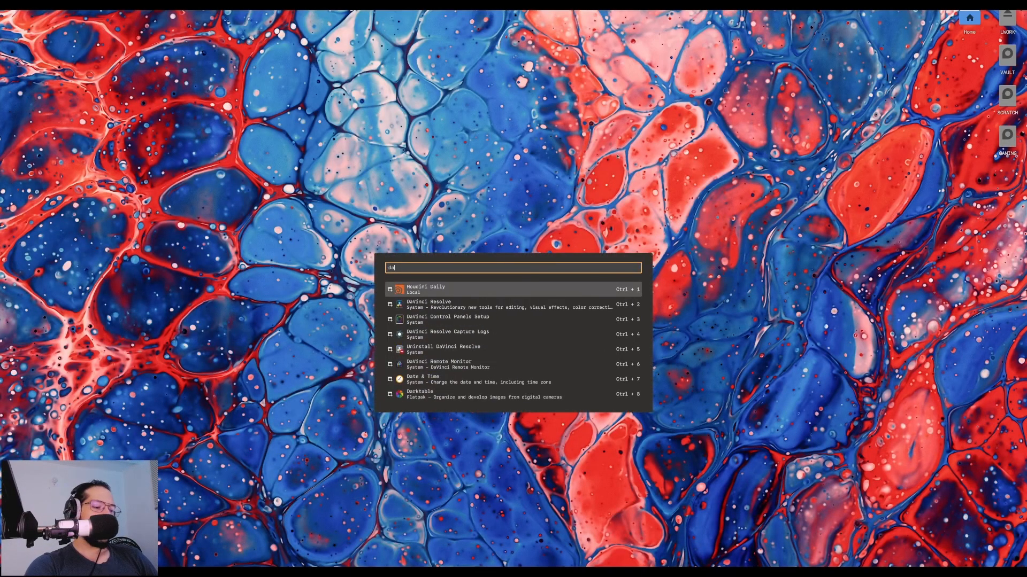
pyautogui.press('Return')
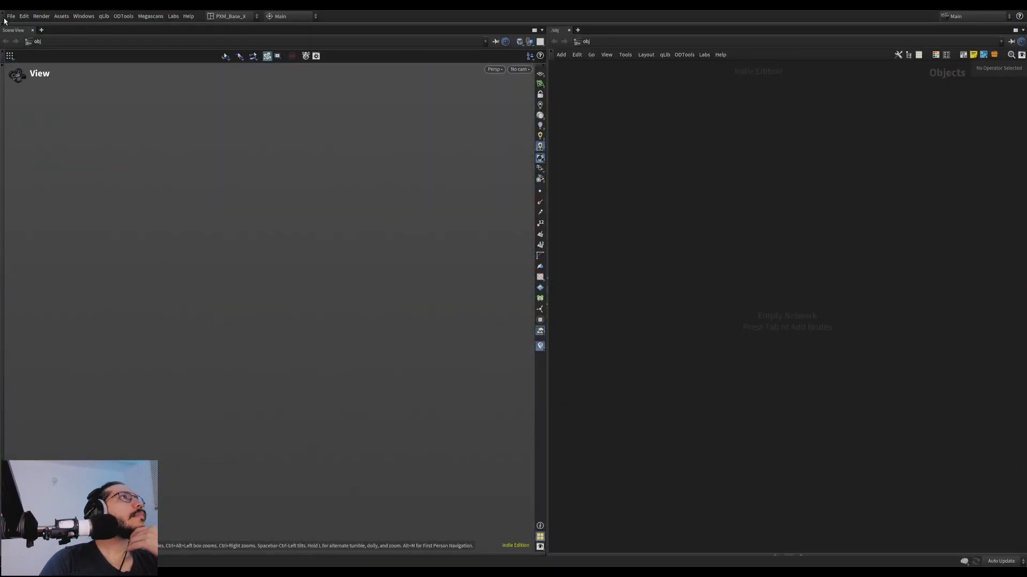
# Reopen the most recent robot scene file
pyautogui.click(10, 16)
pyautogui.moveTo(70, 47)
pyautogui.click(233, 45)
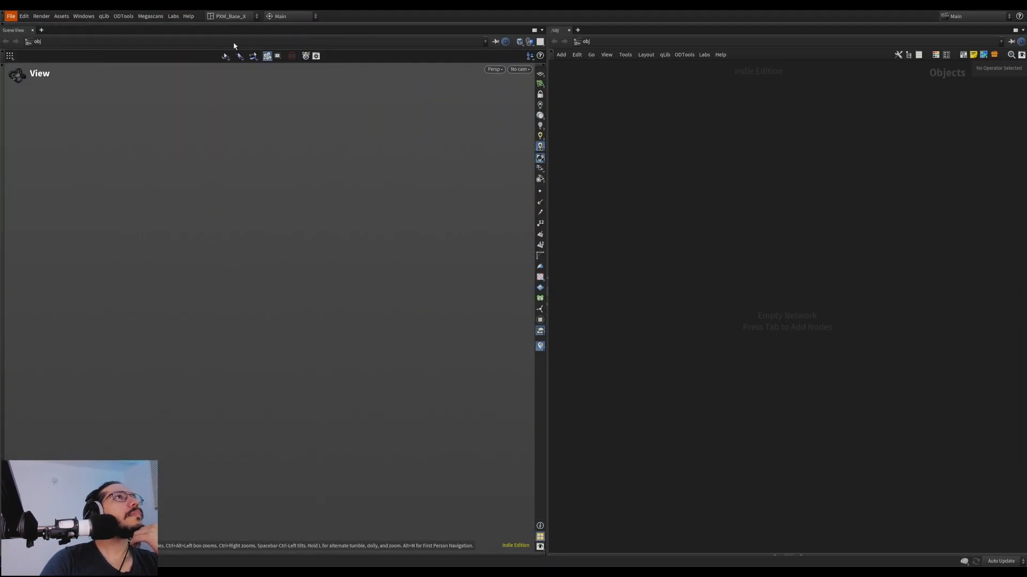
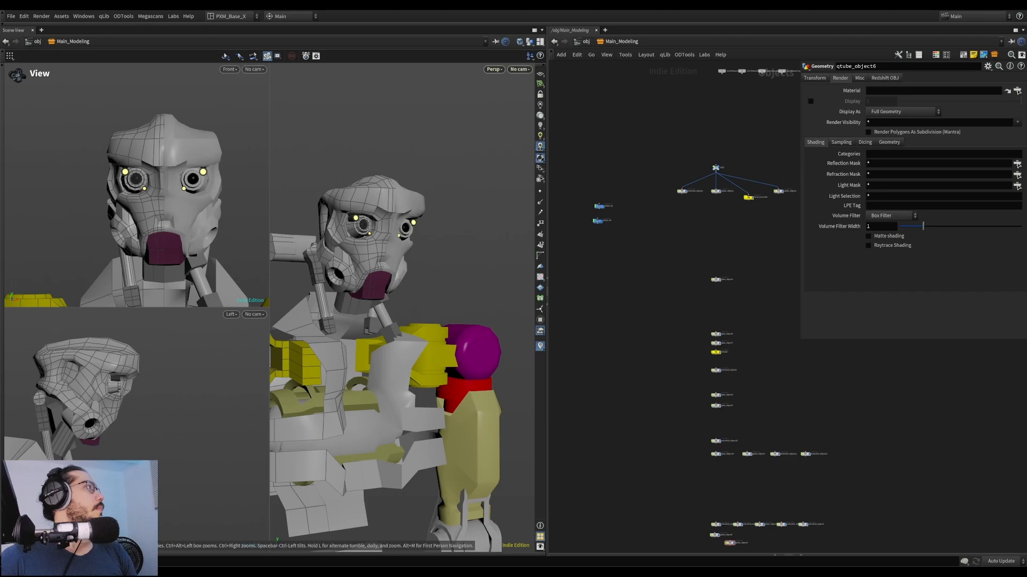
# Enter qtube_object6's geometry from Main_Modeling and widen the 3D viewport around the neck
pyautogui.moveTo(452, 270); pyautogui.dragTo(380, 272)
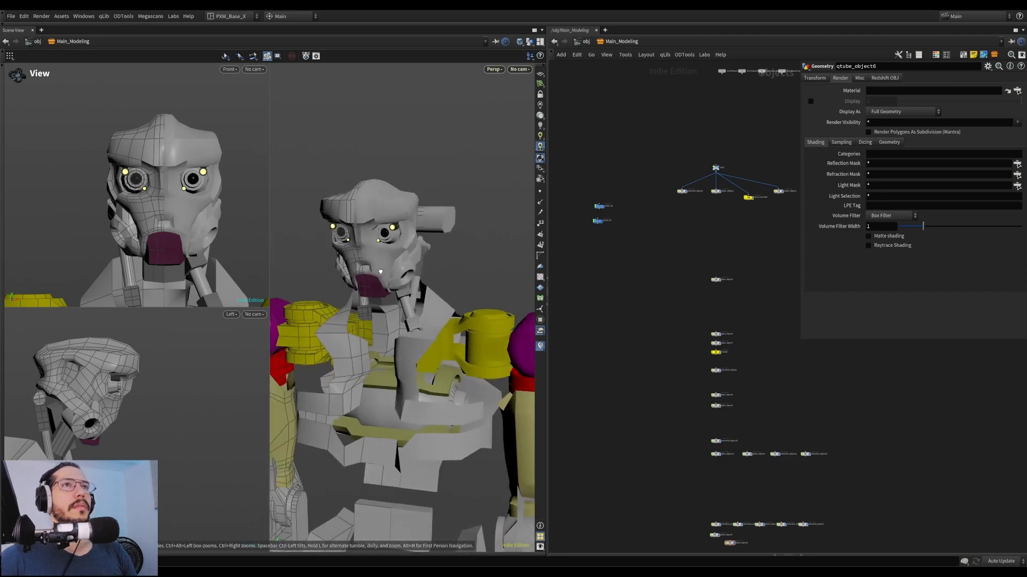
pyautogui.scroll(2, 680, 209)
pyautogui.moveTo(690, 214); pyautogui.dragTo(685, 331, button='middle')
pyautogui.moveTo(755, 380); pyautogui.dragTo(706, 305, button='middle')
pyautogui.scroll(2, 706, 306)
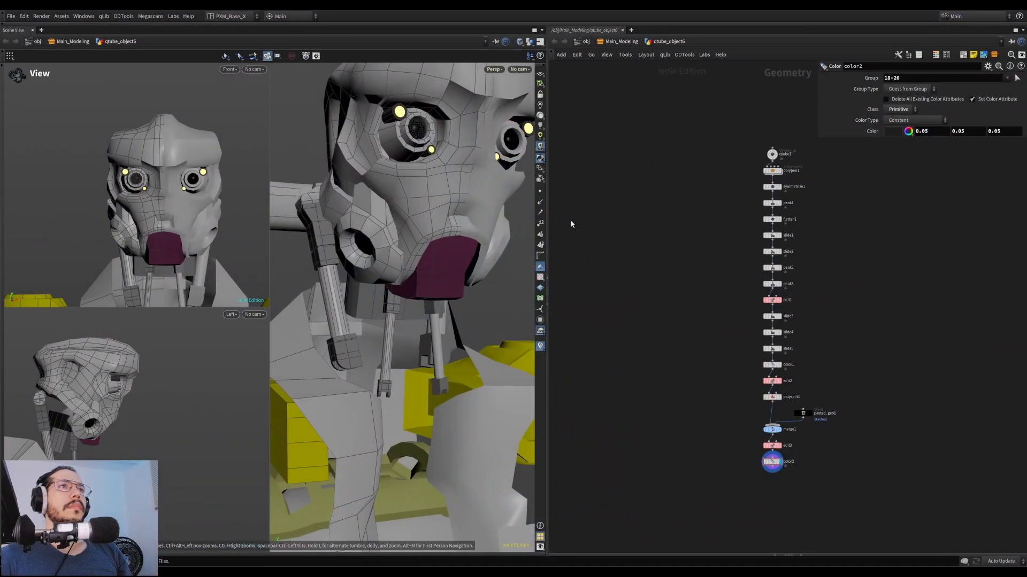
pyautogui.moveTo(548, 211); pyautogui.dragTo(698, 228)
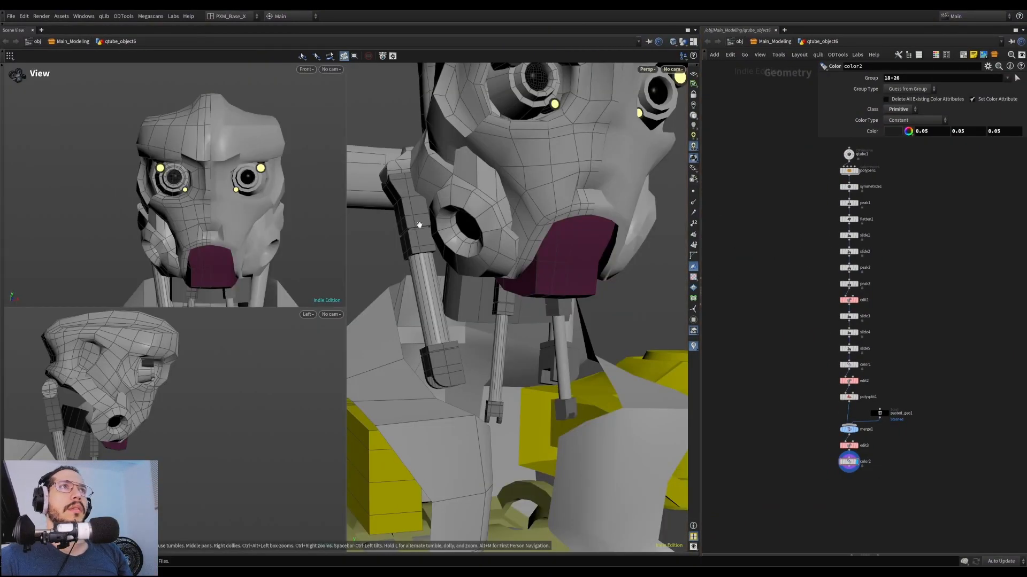
pyautogui.moveTo(772, 291); pyautogui.dragTo(806, 277, button='middle')
pyautogui.moveTo(473, 224); pyautogui.dragTo(502, 246)
pyautogui.moveTo(400, 260); pyautogui.dragTo(435, 279, button='middle')
pyautogui.hotkey('space', '5')
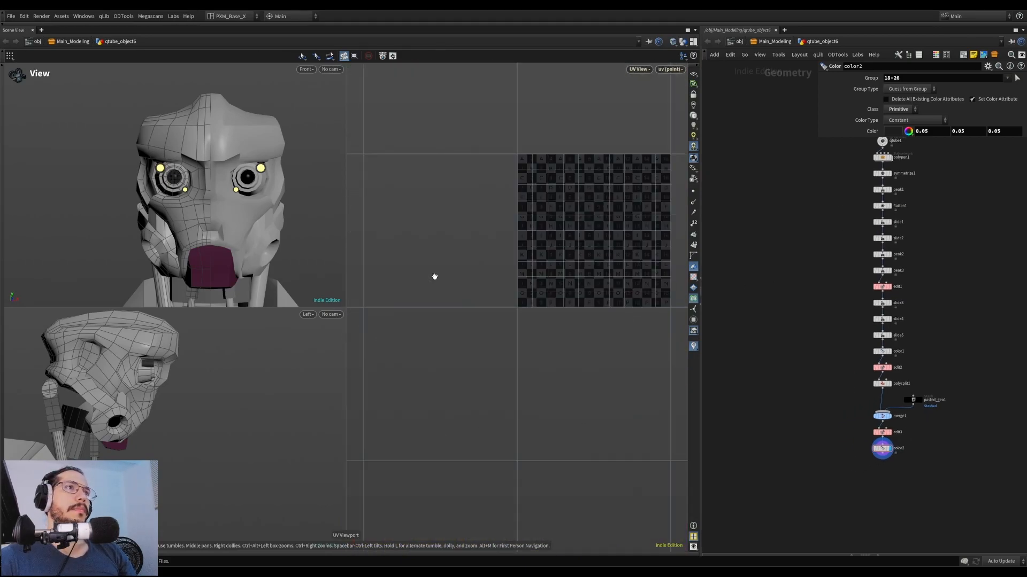
pyautogui.hotkey('space', '1')
# Select the dark shell, hide the other objects to isolate the neck tube, and enlarge the perspective view
pyautogui.press('s')
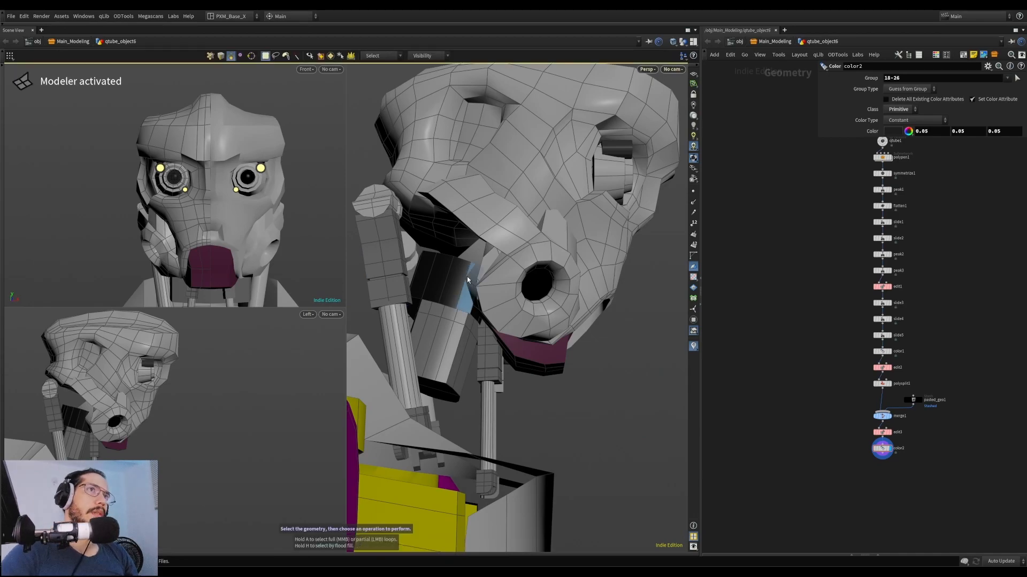
pyautogui.click(450, 283)
pyautogui.middleClick(444, 285)
pyautogui.keyDown('alt'); pyautogui.moveTo(442, 288); pyautogui.dragTo(435, 310); pyautogui.keyUp('alt')
pyautogui.keyDown('alt'); pyautogui.moveTo(435, 310); pyautogui.dragTo(486, 291, button='right'); pyautogui.keyUp('alt')
pyautogui.press('Tab')
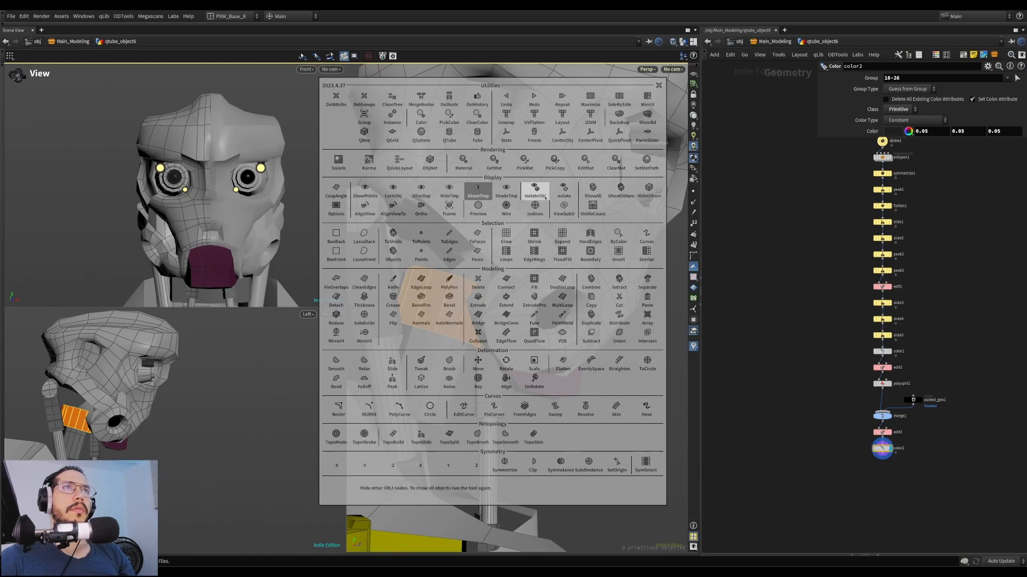
pyautogui.click(645, 196)
pyautogui.keyDown('alt'); pyautogui.moveTo(582, 222); pyautogui.dragTo(366, 284); pyautogui.keyUp('alt')
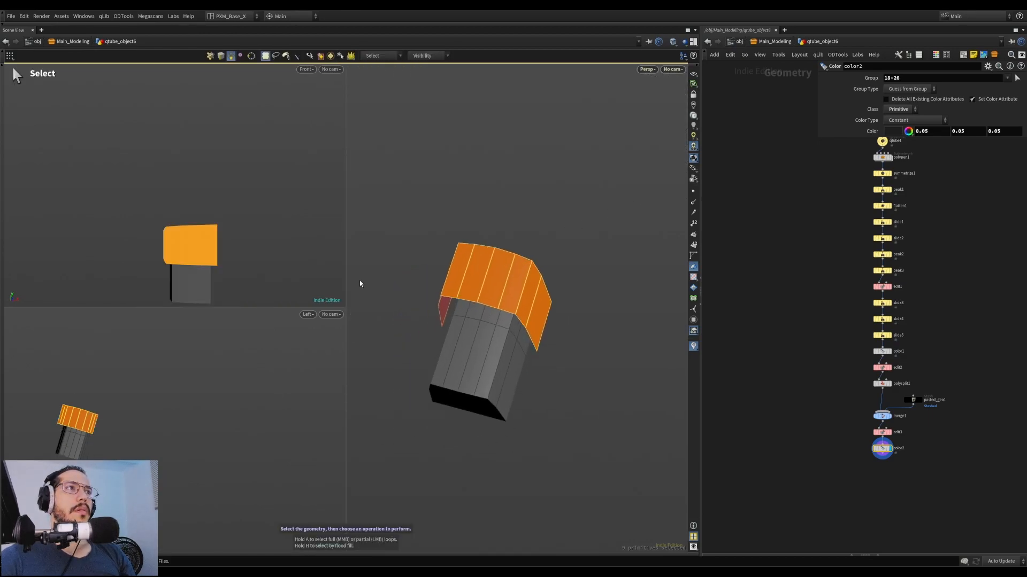
pyautogui.hotkey('shift', 'n')
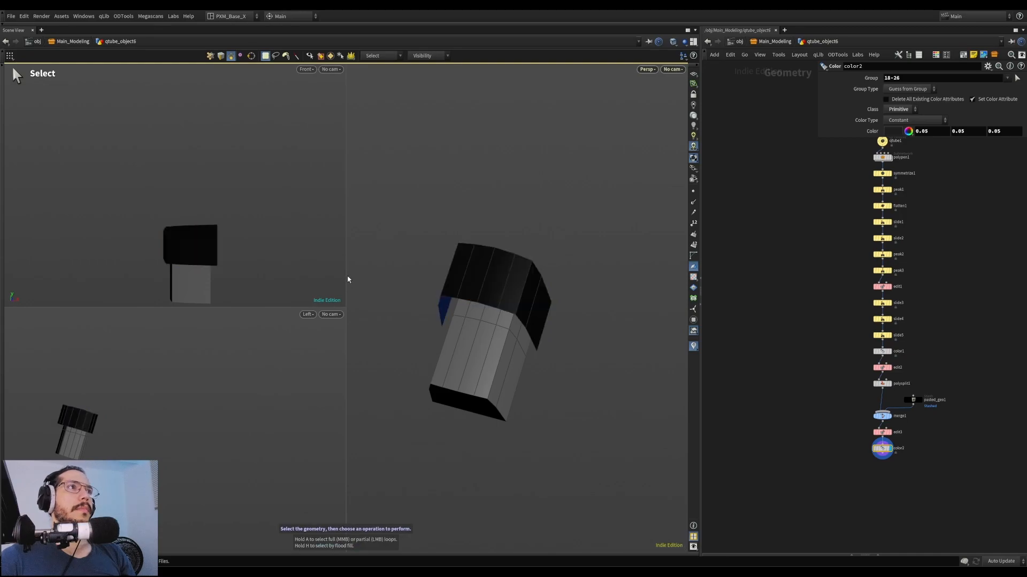
pyautogui.moveTo(347, 276); pyautogui.dragTo(197, 276)
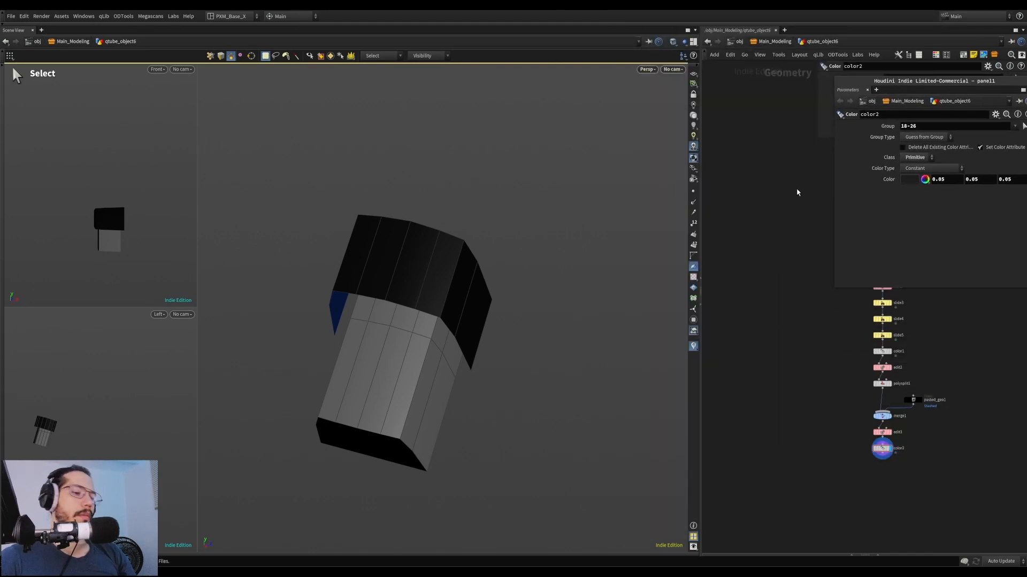
# Select the whole dark shell and move it slightly upward along the neck tube
pyautogui.press('p')
pyautogui.keyDown('alt'); pyautogui.moveTo(516, 262); pyautogui.dragTo(453, 288); pyautogui.keyUp('alt')
pyautogui.doubleClick(455, 311)
pyautogui.click(458, 221)
pyautogui.doubleClick(457, 307)
pyautogui.press('t')
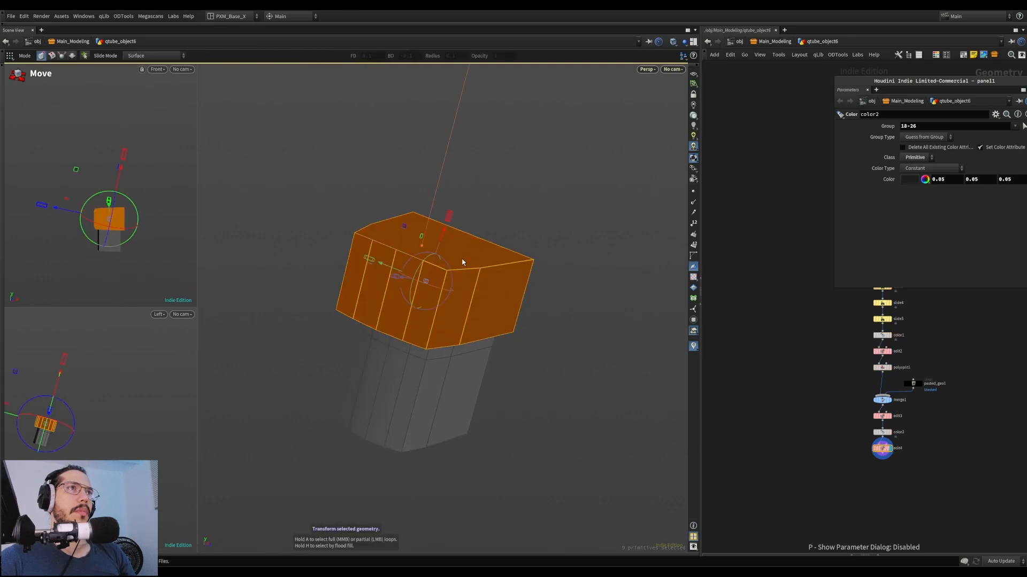
pyautogui.press('m')
pyautogui.press('t')
pyautogui.moveTo(439, 236)
pyautogui.keyDown('alt'); pyautogui.mouseDown()
pyautogui.moveTo(471, 169)
pyautogui.moveTo(433, 250)
pyautogui.mouseUp(); pyautogui.keyUp('alt')
# Try to close the dark shell's open back with PolyFill from its end edges, then delete the fill
pyautogui.press('s')
pyautogui.keyDown('alt'); pyautogui.moveTo(443, 314); pyautogui.dragTo(495, 450); pyautogui.keyUp('alt')
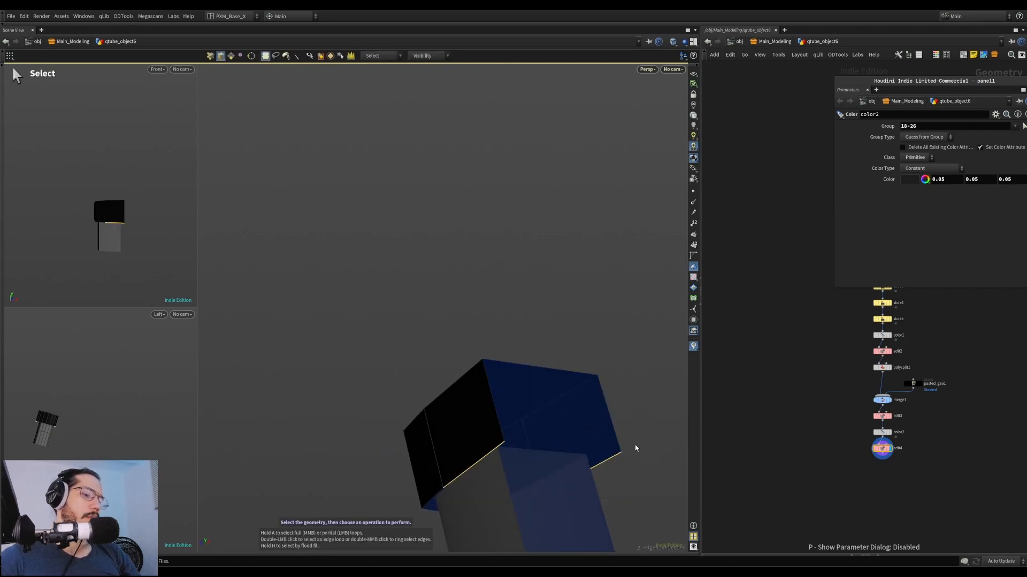
pyautogui.hotkey('ctrl', 'shift', 'f')
pyautogui.keyDown('alt'); pyautogui.moveTo(593, 436); pyautogui.dragTo(540, 428); pyautogui.keyUp('alt')
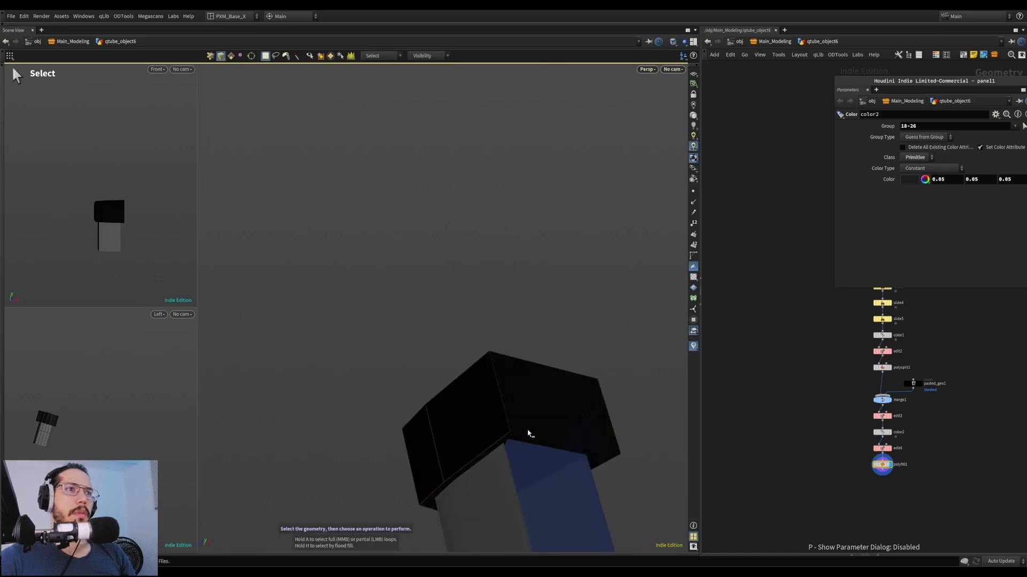
pyautogui.keyDown('shift'); pyautogui.click(508, 439); pyautogui.keyUp('shift')
pyautogui.keyDown('alt'); pyautogui.moveTo(603, 456); pyautogui.dragTo(580, 442); pyautogui.keyUp('alt')
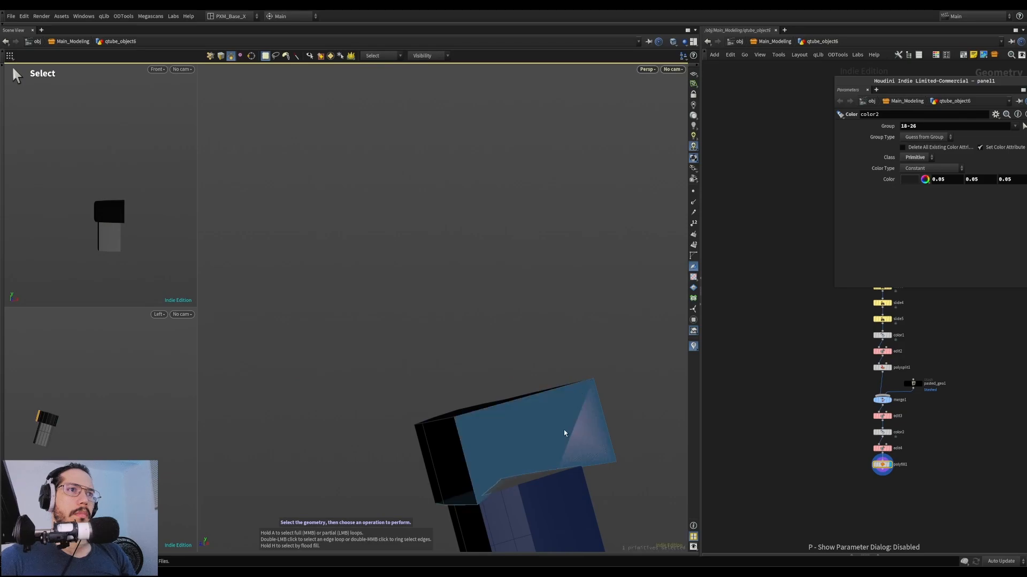
pyautogui.click(559, 428)
pyautogui.press('Delete')
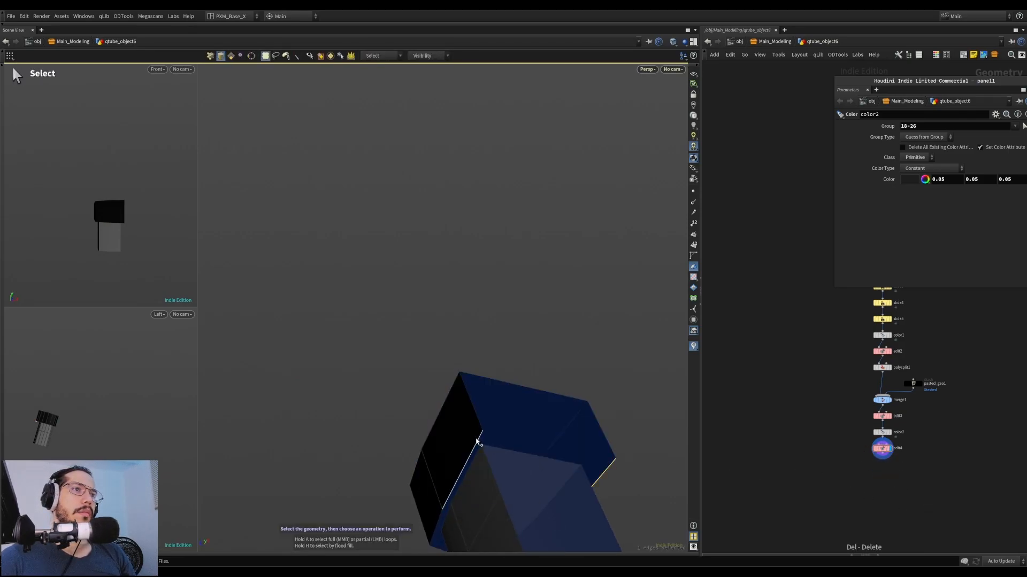
# Bridge the dark shell's two end edges to close its back, and hide the inner neck tube
pyautogui.press('b')
pyautogui.keyDown('alt'); pyautogui.moveTo(543, 451); pyautogui.dragTo(510, 354); pyautogui.keyUp('alt')
pyautogui.press('s')
pyautogui.press('4')
pyautogui.doubleClick(522, 356)
pyautogui.hotkey('shift', 'h')
pyautogui.press('Escape')
# Insert three evenly spaced edge loops across the shell's bridged back face
pyautogui.press('s')
pyautogui.press('l')
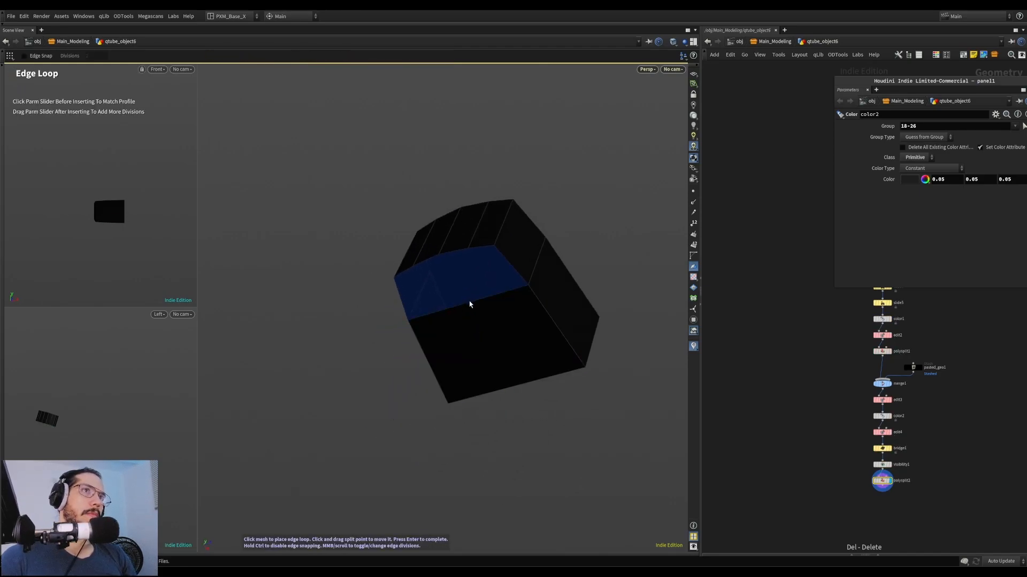
pyautogui.press('Escape')
pyautogui.press('s')
# Remove the existing edge loops from the dark shell's bridged face and insert three evenly spaced loops again
pyautogui.moveTo(508, 323); pyautogui.dragTo(491, 337)
pyautogui.doubleClick(535, 309)
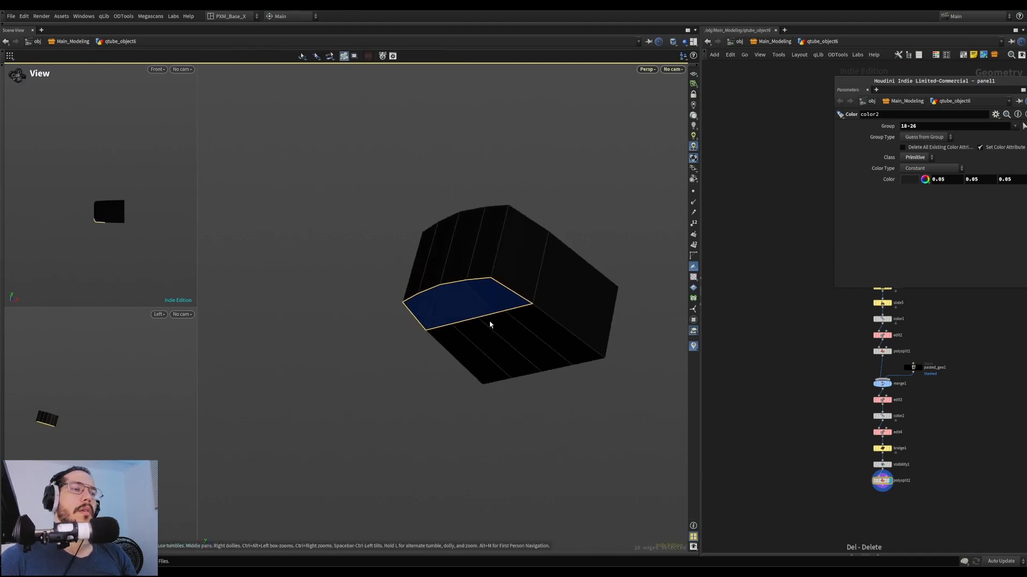
pyautogui.press('p')
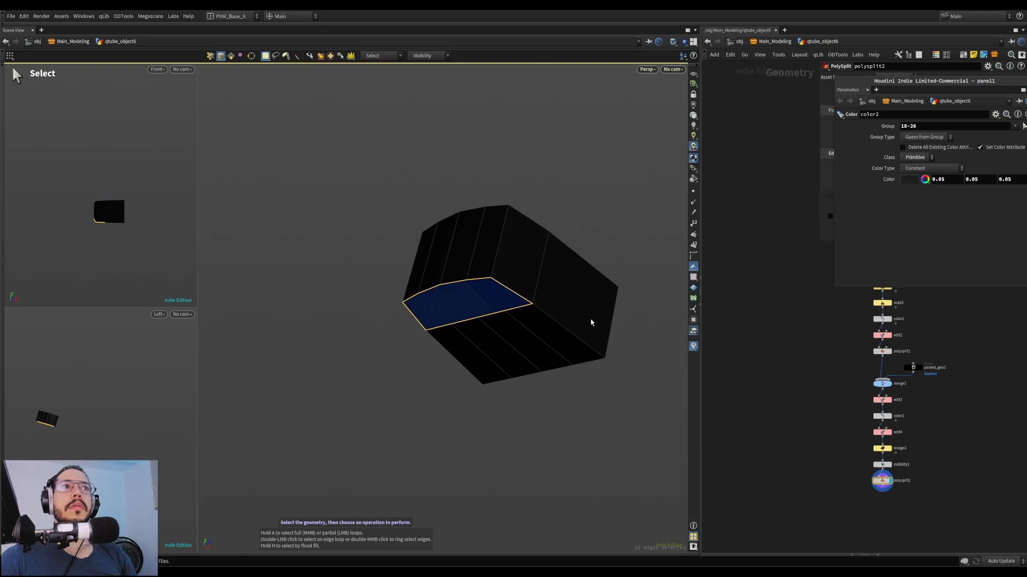
pyautogui.moveTo(982, 81); pyautogui.dragTo(917, 109)
pyautogui.click(981, 216)
pyautogui.press('Escape')
pyautogui.moveTo(566, 251)
pyautogui.mouseDown()
pyautogui.moveTo(546, 253)
pyautogui.moveTo(556, 254)
pyautogui.mouseUp()
pyautogui.press('s')
pyautogui.press('Delete')
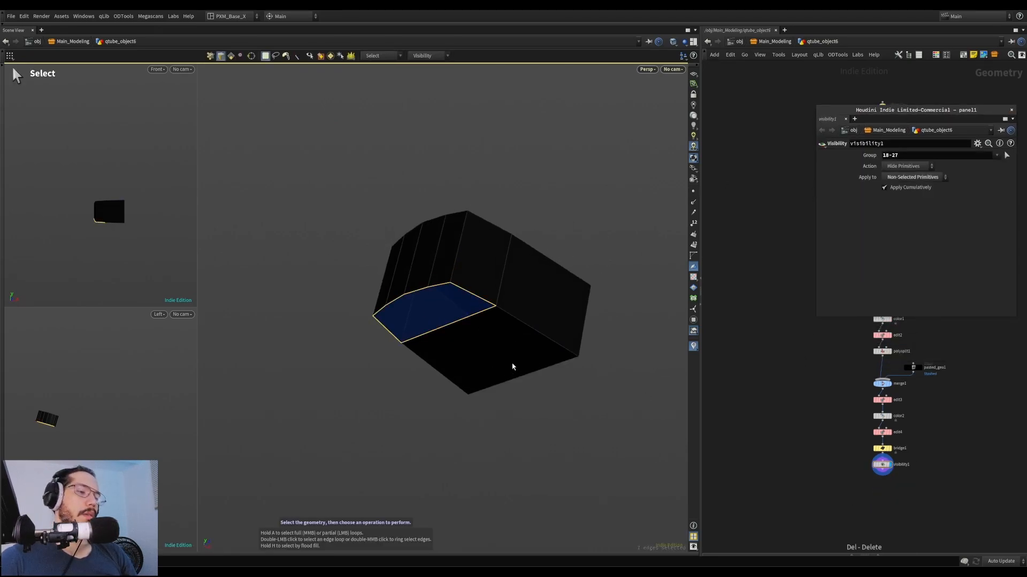
pyautogui.hotkey('ctrl', 'l')
pyautogui.click(514, 378)
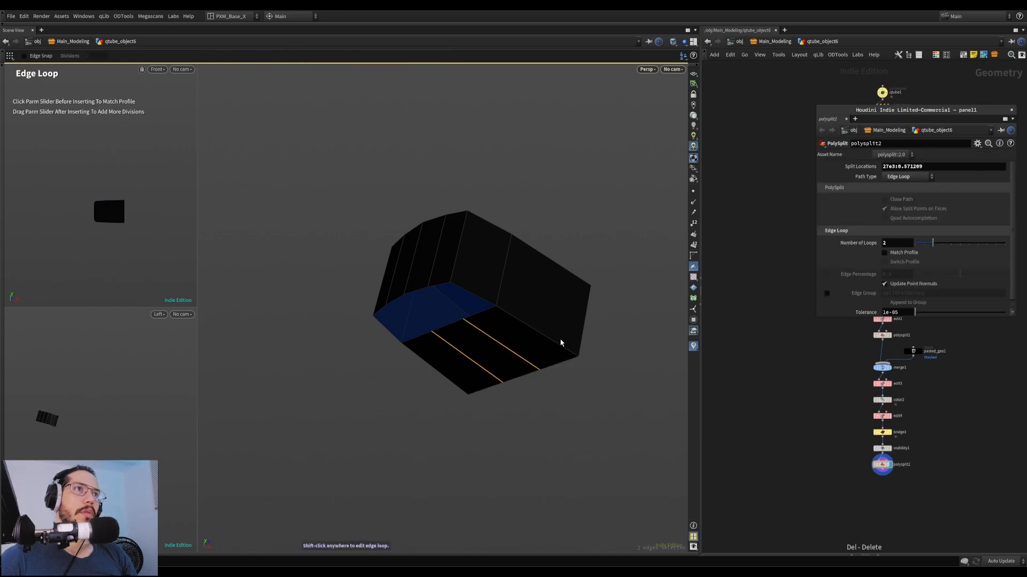
# Close the dark shell's open bottom boundary with a PolyFill in Single Polygon mode
pyautogui.press('s')
pyautogui.click(493, 307)
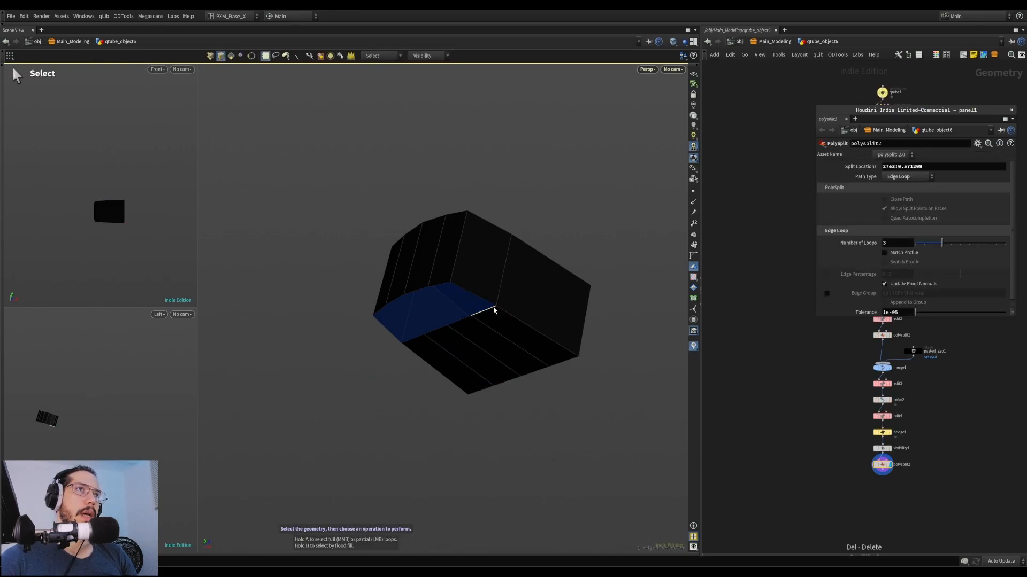
pyautogui.hotkey('shift', 'p')
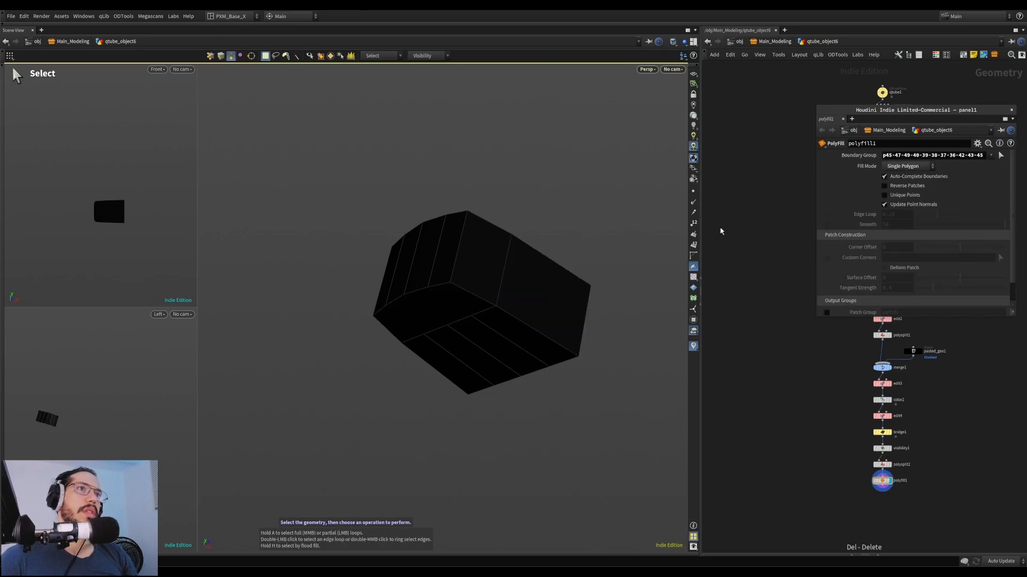
# Delete the large flat face on the dark shell's inner side
pyautogui.moveTo(545, 267); pyautogui.dragTo(484, 362)
pyautogui.click(525, 271)
pyautogui.press('Delete')
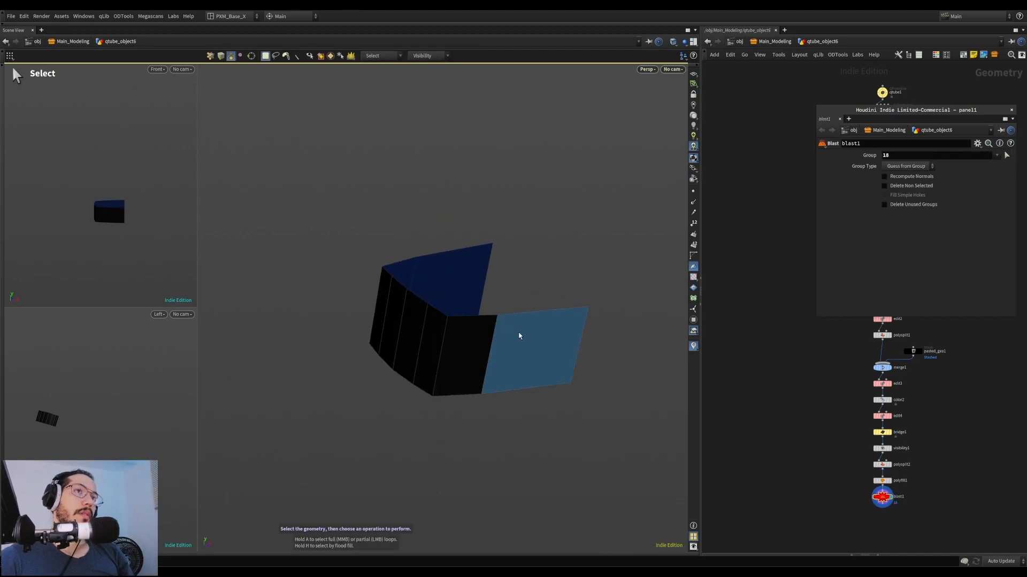
# Unhide the inner neck tube below the dark shell
pyautogui.press('Escape')
pyautogui.moveTo(507, 328); pyautogui.dragTo(493, 466)
pyautogui.press('s')
pyautogui.hotkey('shift', 'h')
pyautogui.press('Escape')
# Peak the neck tube's geometry and delete the flat face on the tube's inner side
pyautogui.click(417, 305)
pyautogui.keyDown('alt'); pyautogui.moveTo(429, 369); pyautogui.dragTo(415, 296); pyautogui.keyUp('alt')
pyautogui.press('p')
pyautogui.press('Delete')
# Select the edges around the neck tube's open top and move them slightly along the tube
pyautogui.click(482, 297)
pyautogui.keyDown('alt'); pyautogui.moveTo(479, 300); pyautogui.dragTo(443, 316); pyautogui.keyUp('alt')
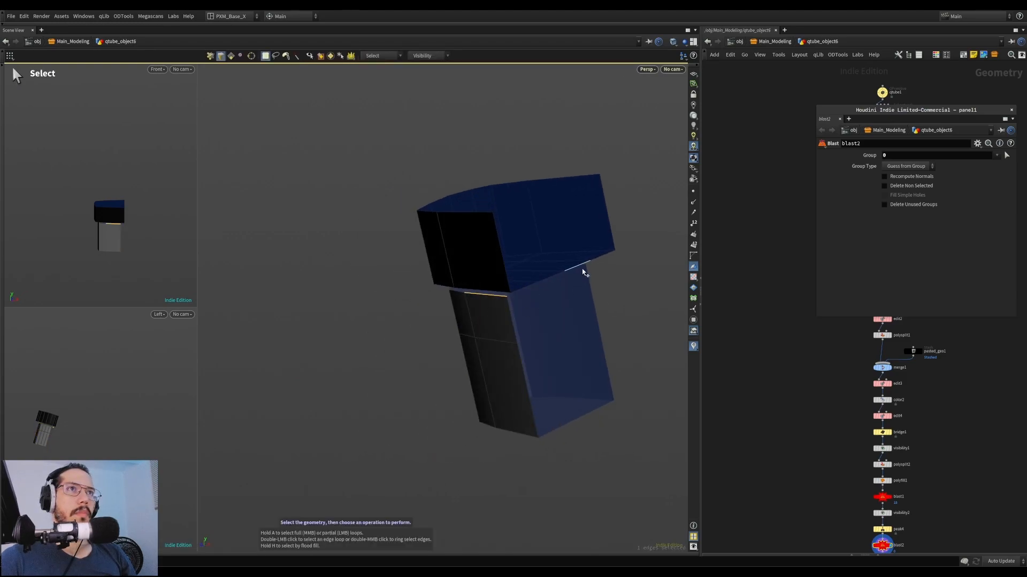
pyautogui.keyDown('alt'); pyautogui.moveTo(586, 270); pyautogui.dragTo(501, 305); pyautogui.keyUp('alt')
pyautogui.keyDown('shift'); pyautogui.click(580, 287); pyautogui.keyUp('shift')
pyautogui.press('t')
pyautogui.keyDown('alt'); pyautogui.moveTo(629, 251); pyautogui.dragTo(576, 265); pyautogui.keyUp('alt')
# Bring the surrounding robot parts back into display and move the dark shell's top edges up into the head
pyautogui.press('Tab')
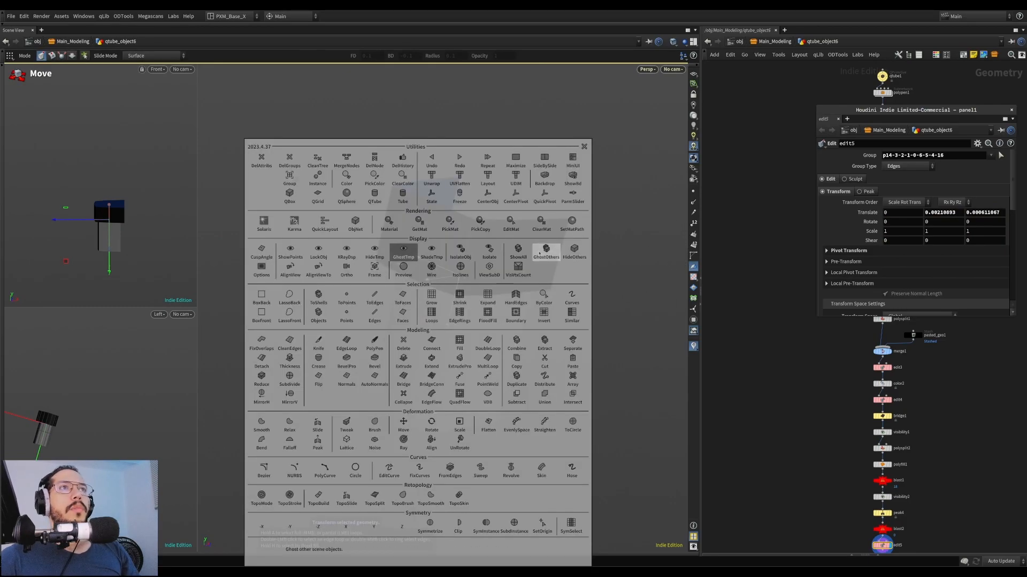
pyautogui.click(528, 256)
pyautogui.moveTo(548, 259); pyautogui.dragTo(435, 248)
pyautogui.press('s')
pyautogui.doubleClick(498, 259)
pyautogui.hotkey('ctrl', 'z')
pyautogui.doubleClick(664, 287)
pyautogui.click(643, 290)
pyautogui.click(543, 245)
pyautogui.keyDown('alt'); pyautogui.moveTo(541, 249); pyautogui.dragTo(596, 238); pyautogui.keyUp('alt')
pyautogui.doubleClick(594, 257)
pyautogui.press('t')
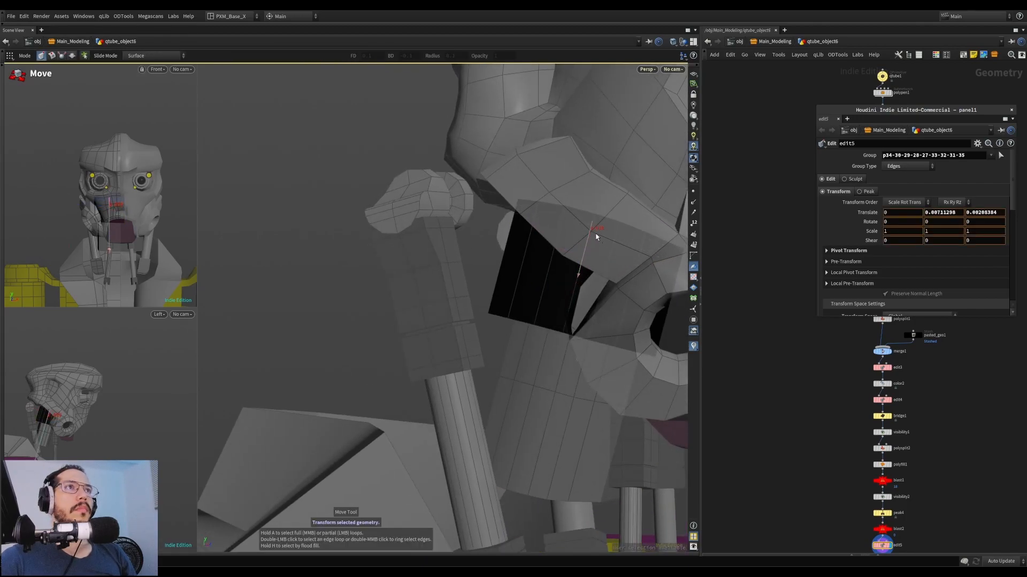
# Widen the front and side views and frame the robot's head and neck in them
pyautogui.keyDown('alt'); pyautogui.moveTo(108, 209); pyautogui.dragTo(182, 182, button='right'); pyautogui.keyUp('alt')
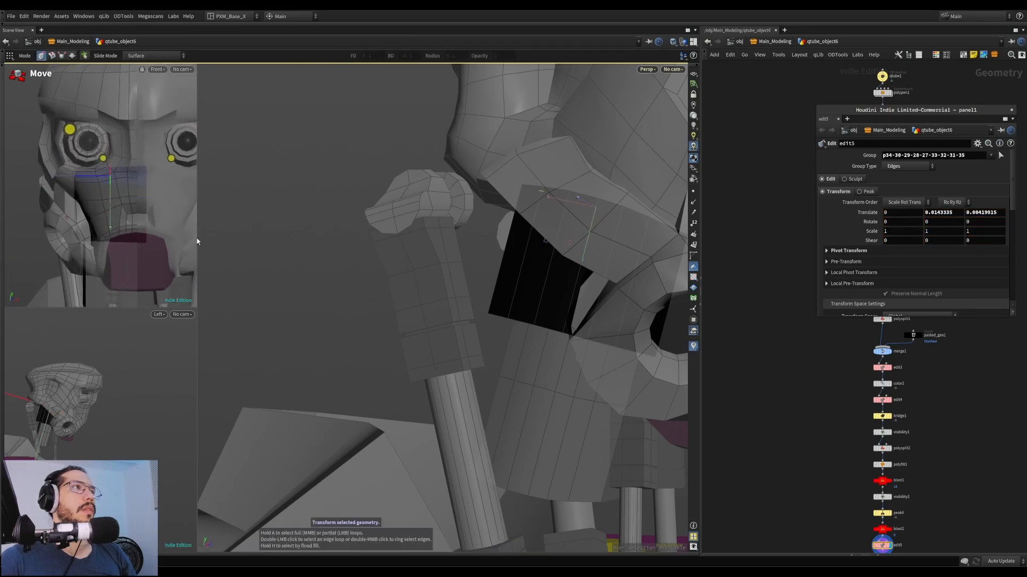
pyautogui.keyDown('alt'); pyautogui.moveTo(63, 419); pyautogui.dragTo(140, 390, button='right'); pyautogui.keyUp('alt')
pyautogui.keyDown('alt'); pyautogui.moveTo(193, 237); pyautogui.dragTo(85, 257, button='right'); pyautogui.keyUp('alt')
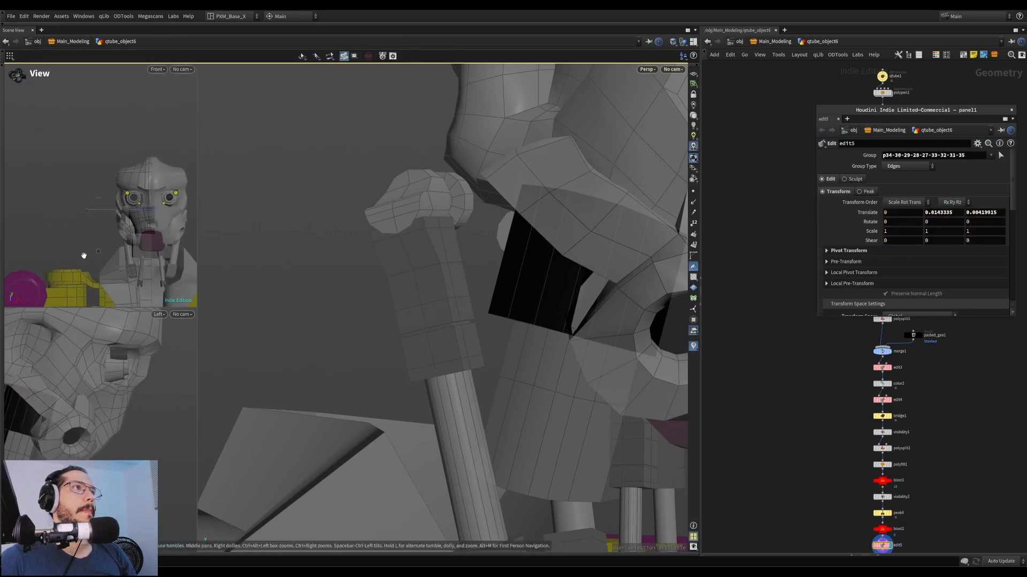
pyautogui.moveTo(198, 247); pyautogui.dragTo(278, 246)
pyautogui.keyDown('alt'); pyautogui.moveTo(206, 232); pyautogui.dragTo(148, 191, button='middle'); pyautogui.keyUp('alt')
pyautogui.keyDown('alt'); pyautogui.moveTo(148, 191); pyautogui.dragTo(199, 170, button='right'); pyautogui.keyUp('alt')
pyautogui.press('s')
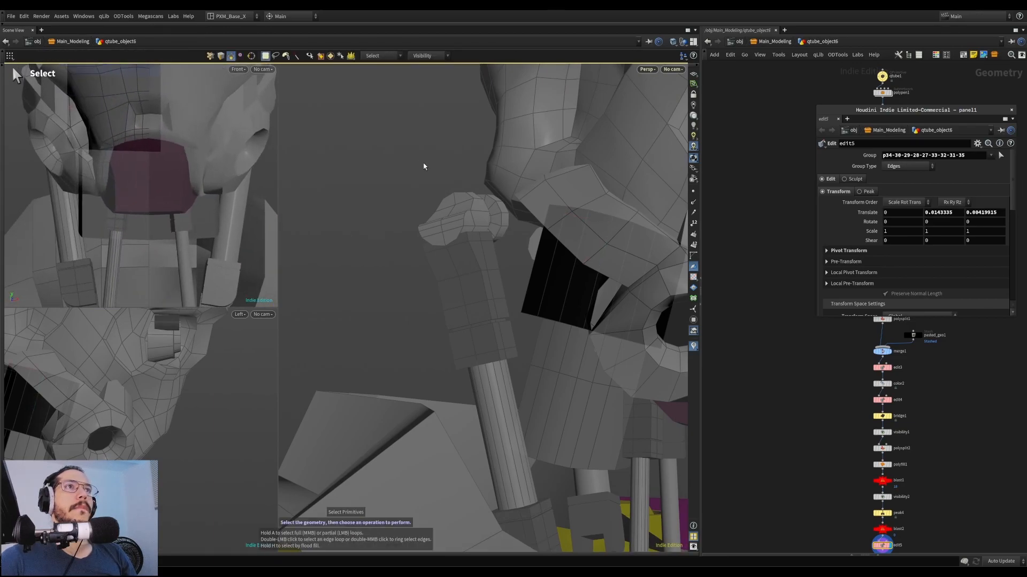
pyautogui.keyDown('alt'); pyautogui.moveTo(584, 233); pyautogui.dragTo(489, 211, button='middle'); pyautogui.keyUp('alt')
pyautogui.keyDown('alt'); pyautogui.moveTo(488, 211); pyautogui.dragTo(493, 259, button='right'); pyautogui.keyUp('alt')
# Check the display options for how the model geometry is drawn
pyautogui.press('d')
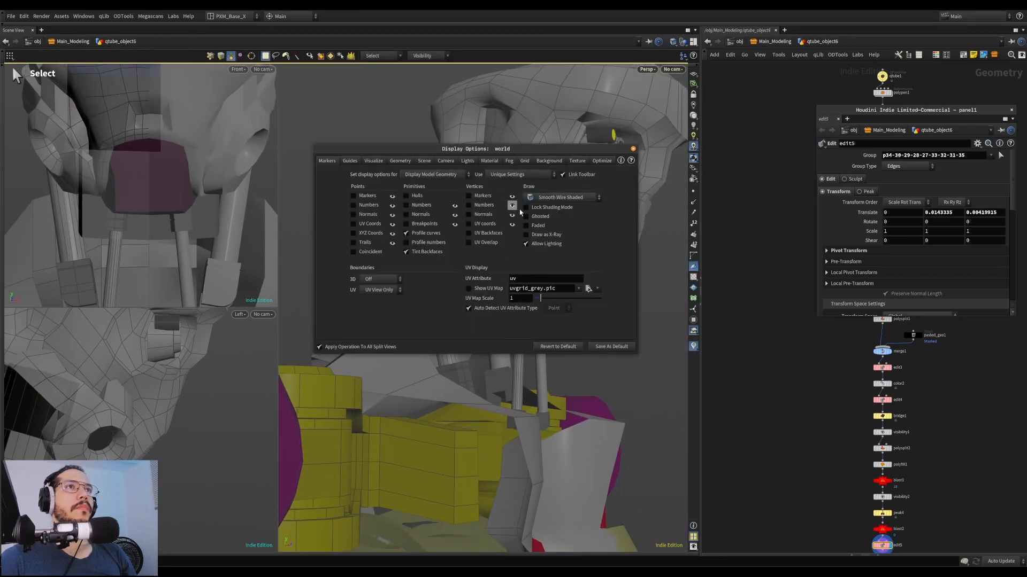
pyautogui.click(545, 244)
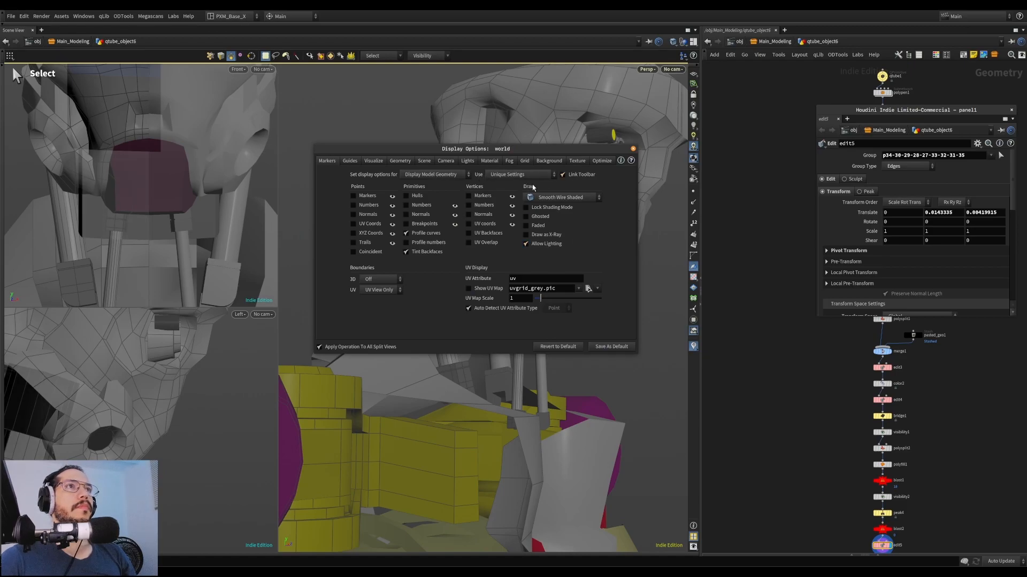
pyautogui.click(633, 150)
# Bevel the neck tube's horizontal edge loop into a band of faces and move the band slightly down
pyautogui.keyDown('alt'); pyautogui.moveTo(632, 197); pyautogui.dragTo(479, 297); pyautogui.keyUp('alt')
pyautogui.doubleClick(450, 280)
pyautogui.press('b')
pyautogui.press('t')
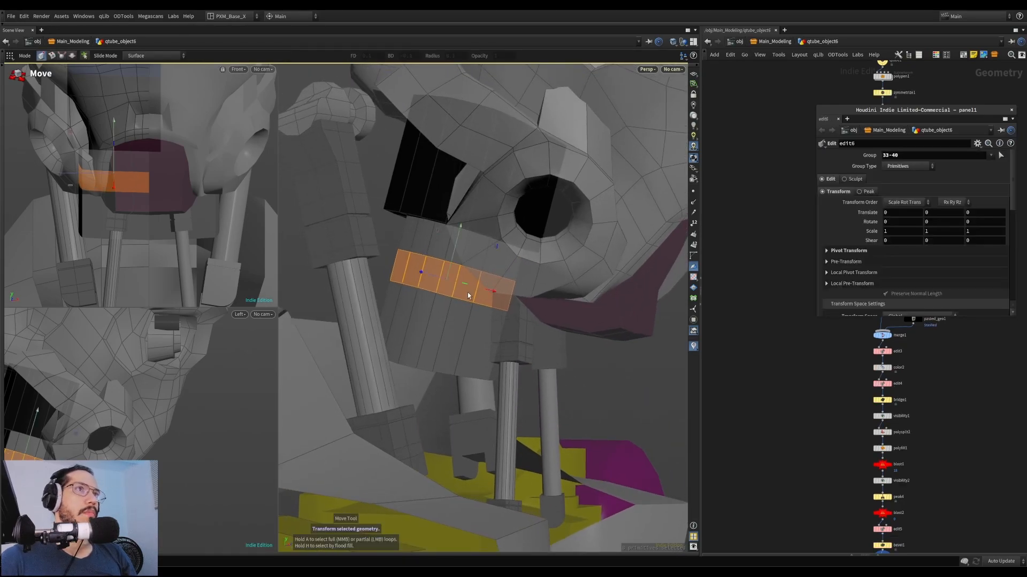
pyautogui.moveTo(455, 249); pyautogui.dragTo(456, 265)
# Extrude the neck tube's band inward to form a recess and delete the two leftover faces at its ends
pyautogui.press('e')
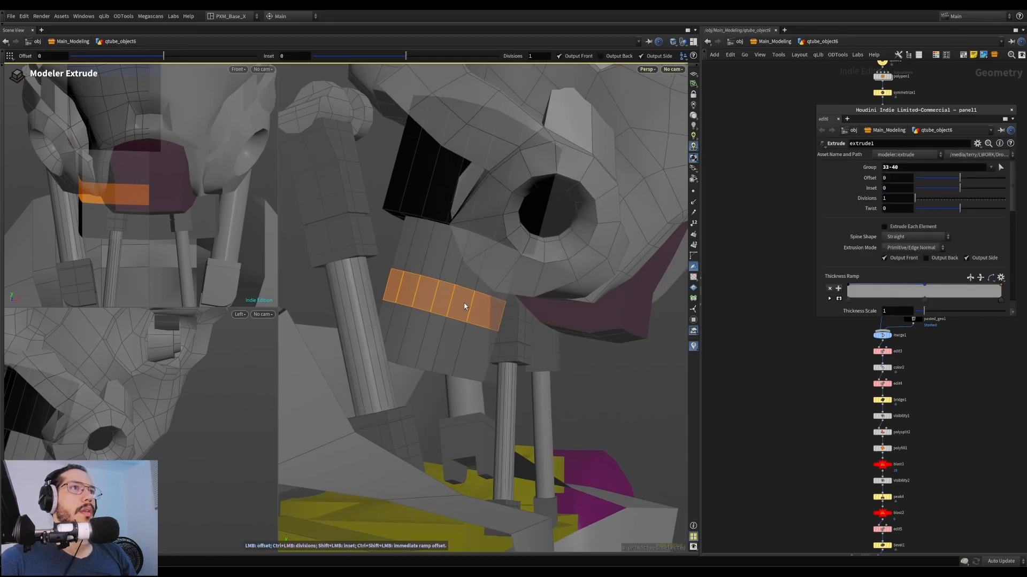
pyautogui.moveTo(471, 307); pyautogui.dragTo(524, 316)
pyautogui.press('Escape')
pyautogui.click(500, 311)
pyautogui.press('Delete')
# Select the recessed band's face loop and color it light grey with a value of 0.75
pyautogui.keyDown('alt'); pyautogui.moveTo(374, 284); pyautogui.dragTo(419, 299); pyautogui.keyUp('alt')
pyautogui.press('a')
pyautogui.middleClick(408, 291)
pyautogui.hotkey('ctrl', 'z')
pyautogui.press('a')
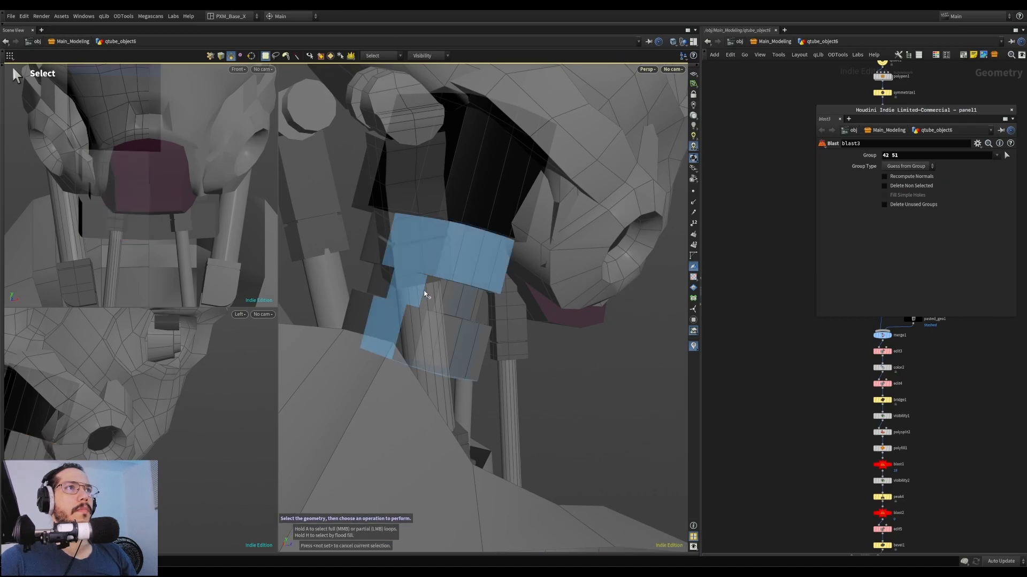
pyautogui.middleClick(454, 296)
pyautogui.moveTo(458, 297)
pyautogui.keyDown('alt'); pyautogui.mouseDown()
pyautogui.moveTo(409, 292)
pyautogui.moveTo(474, 290)
pyautogui.mouseUp(); pyautogui.keyUp('alt')
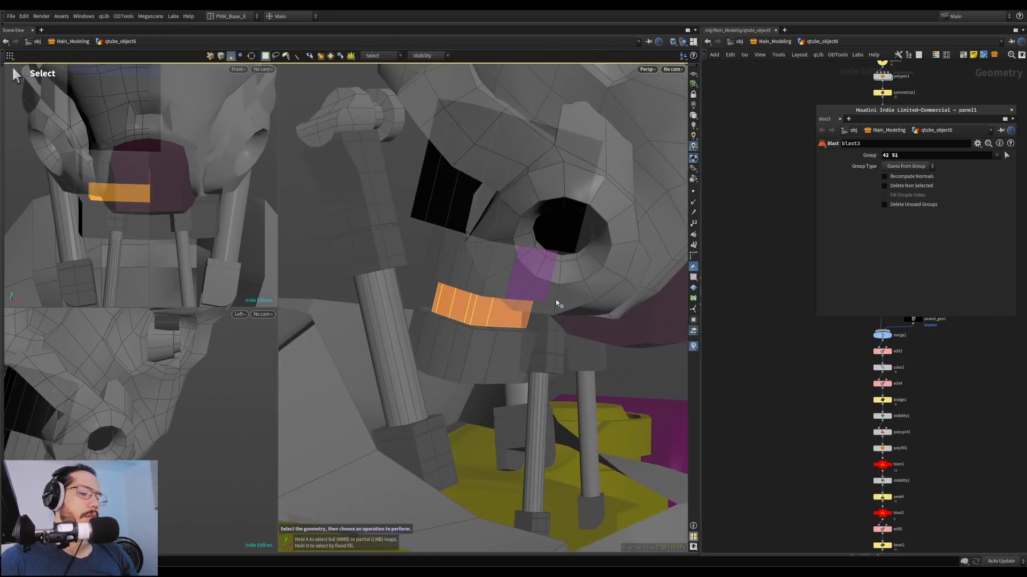
pyautogui.hotkey('shift', 'c')
pyautogui.click(890, 209)
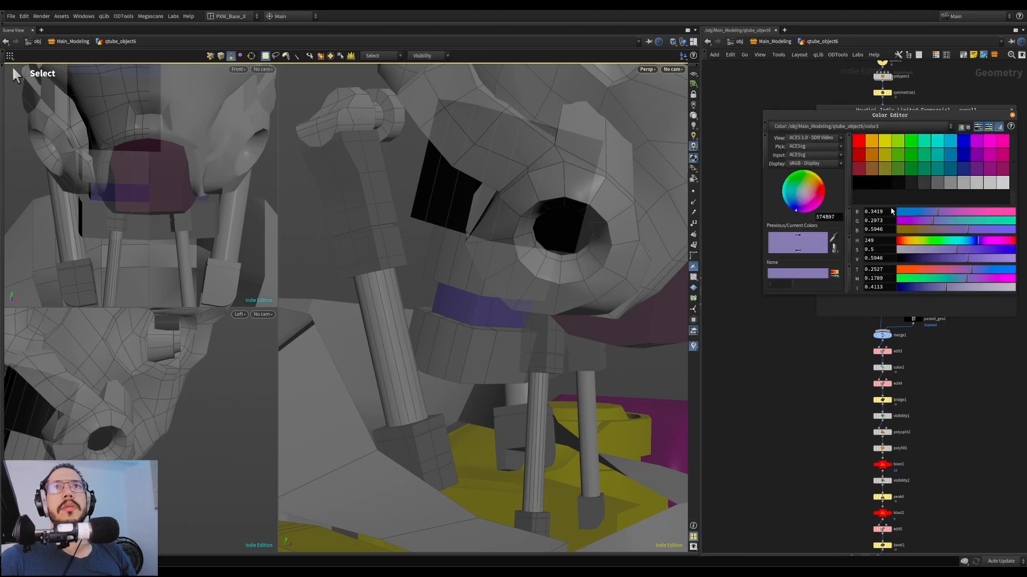
pyautogui.click(988, 184)
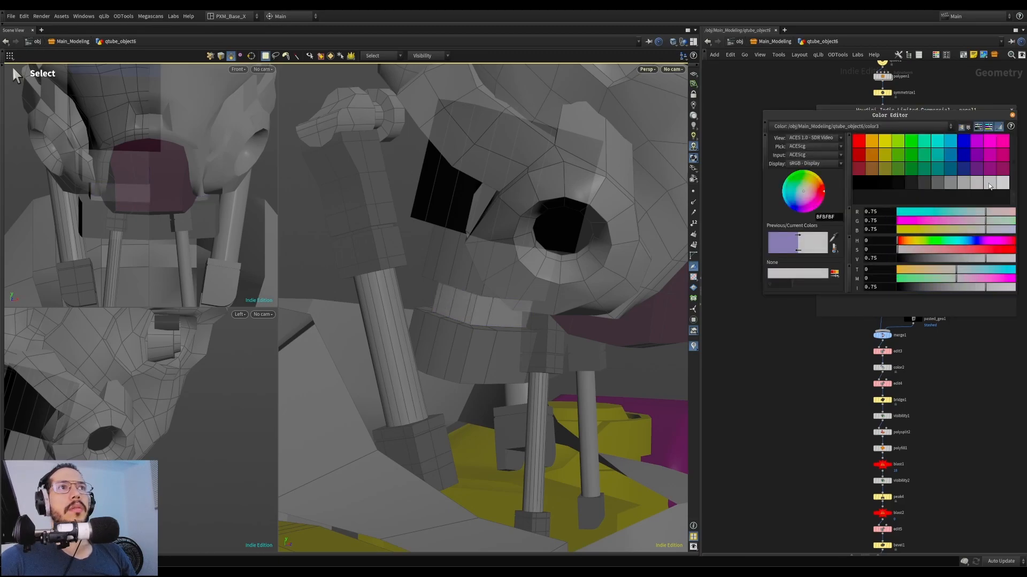
pyautogui.click(1012, 116)
# Go up to the object level and examine the neck against the whole robot from several angles
pyautogui.keyDown('alt'); pyautogui.moveTo(555, 280); pyautogui.dragTo(286, 277); pyautogui.keyUp('alt')
pyautogui.keyDown('alt'); pyautogui.moveTo(201, 209); pyautogui.dragTo(301, 159, button='right'); pyautogui.keyUp('alt')
pyautogui.keyDown('alt'); pyautogui.moveTo(300, 160); pyautogui.dragTo(239, 194, button='middle'); pyautogui.keyUp('alt')
pyautogui.press('u')
pyautogui.keyDown('alt'); pyautogui.moveTo(411, 199); pyautogui.dragTo(651, 282); pyautogui.keyUp('alt')
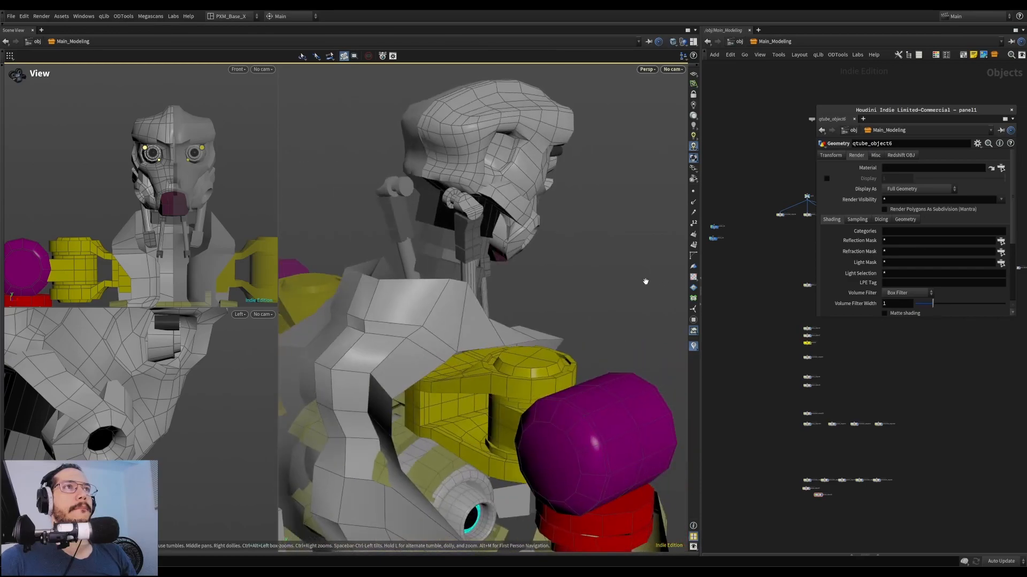
pyautogui.keyDown('alt'); pyautogui.moveTo(651, 281); pyautogui.dragTo(556, 202, button='right'); pyautogui.keyUp('alt')
pyautogui.keyDown('alt'); pyautogui.moveTo(557, 202); pyautogui.dragTo(487, 247); pyautogui.keyUp('alt')
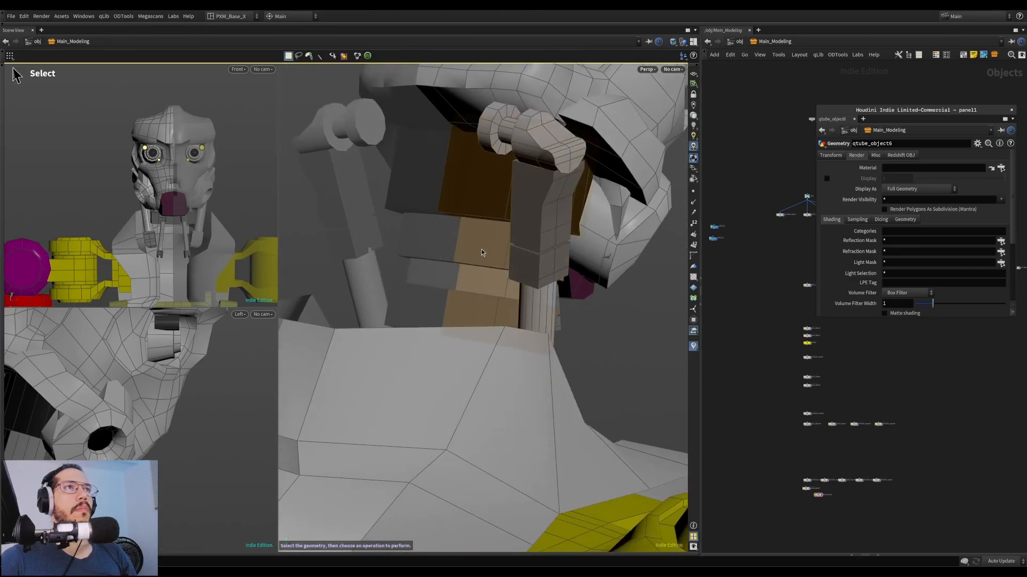
# Re-enter the neck object, select the points at the tube's back corner and move them with the handle aligned to an edge
pyautogui.press('i')
pyautogui.click(486, 248)
pyautogui.click(483, 309)
pyautogui.keyDown('alt'); pyautogui.moveTo(482, 309); pyautogui.dragTo(500, 262); pyautogui.keyUp('alt')
pyautogui.press('2')
pyautogui.press('t')
pyautogui.press("'")
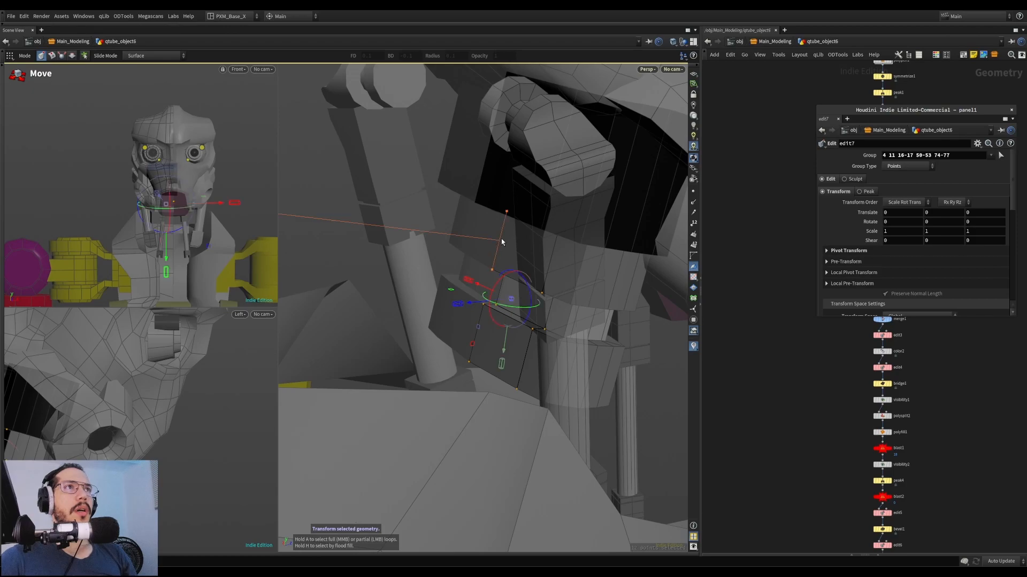
pyautogui.click(502, 241)
pyautogui.moveTo(486, 302); pyautogui.dragTo(569, 279)
# Refine the back corner points' position and rotation with a soft falloff across the neck tube's bands
pyautogui.press('r')
pyautogui.press('t')
pyautogui.press('r')
pyautogui.press('t')
pyautogui.press('Escape')
pyautogui.press('t')
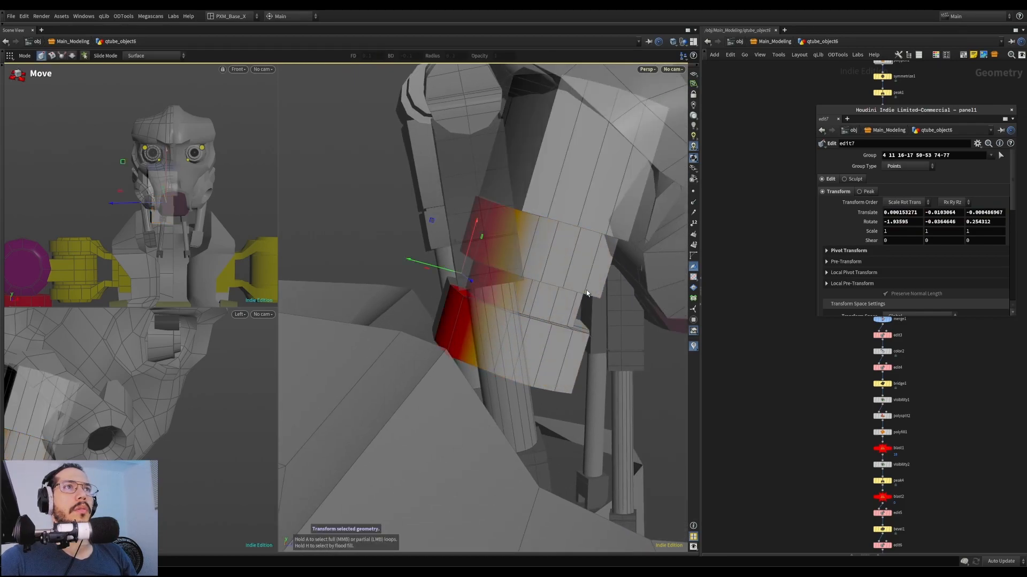
pyautogui.moveTo(586, 290); pyautogui.dragTo(572, 269)
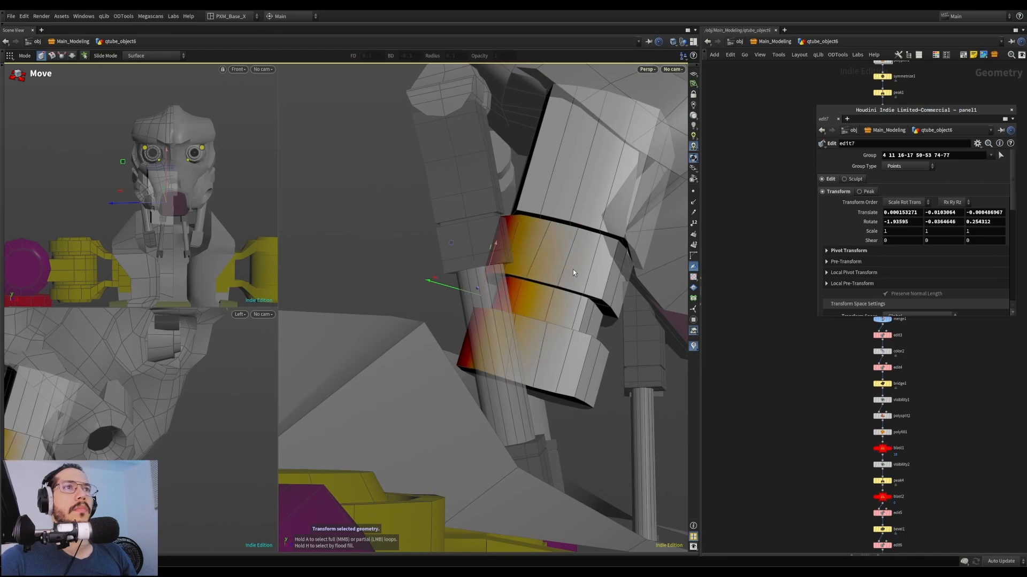
pyautogui.moveTo(573, 272); pyautogui.dragTo(554, 297)
# Smooth the neck tube's vertical edges near the back corner with Edge Flow at curvature 0 and tension 1
pyautogui.press('s')
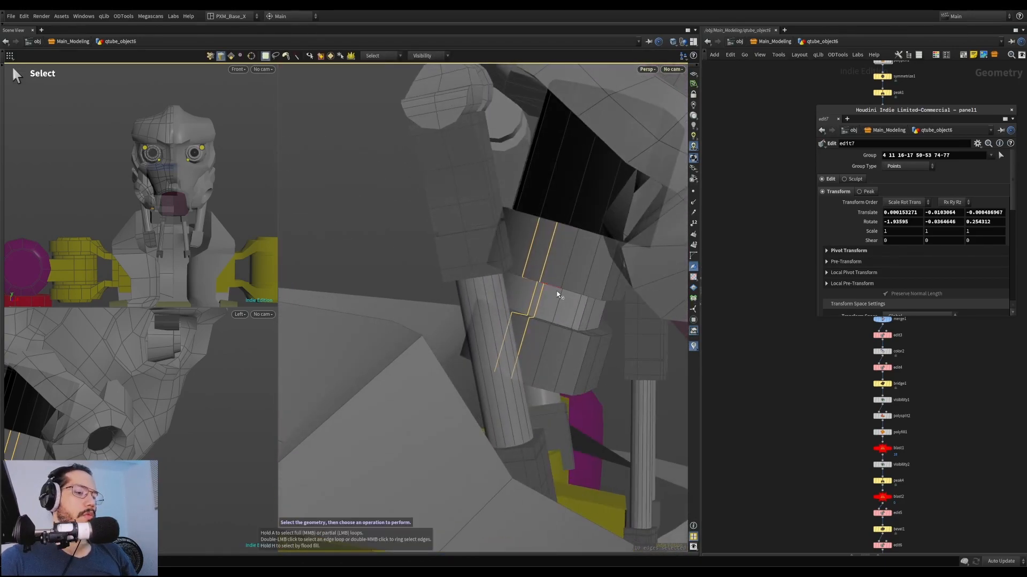
pyautogui.hotkey('shift', 'f')
pyautogui.moveTo(642, 230); pyautogui.dragTo(606, 254)
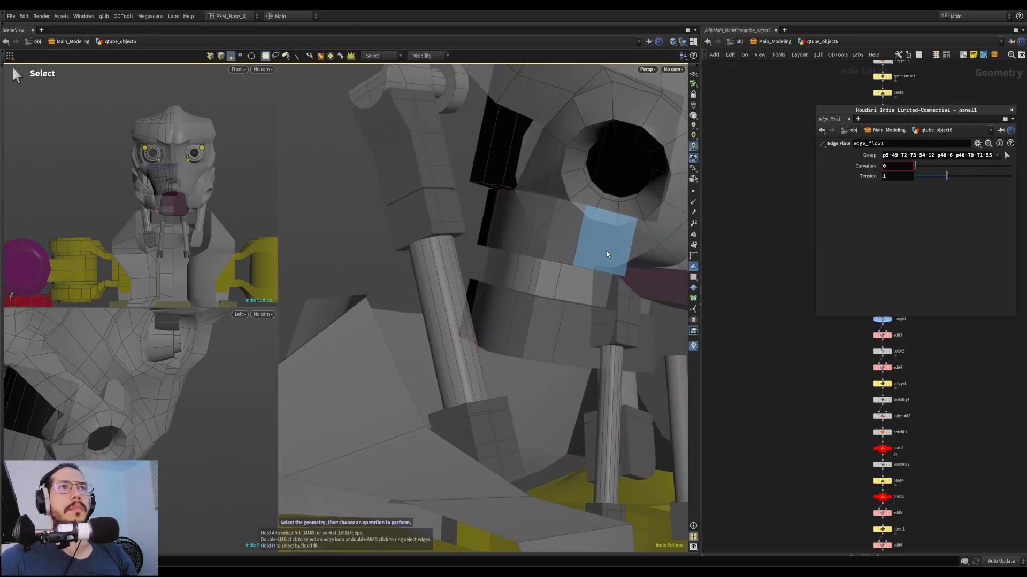
# Select the face loops of the neck tube's three bands and adjust them with the Move tool
pyautogui.click(606, 254)
pyautogui.keyDown('shift'); pyautogui.click(572, 242); pyautogui.keyUp('shift')
pyautogui.press('a')
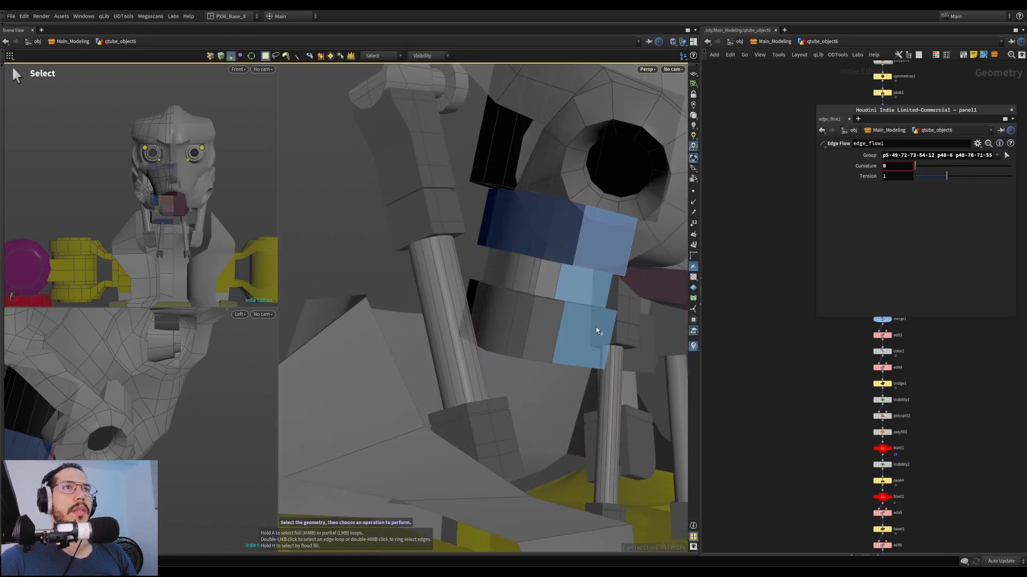
pyautogui.click(596, 328)
pyautogui.moveTo(597, 333); pyautogui.dragTo(620, 348)
pyautogui.keyDown('shift'); pyautogui.click(562, 246); pyautogui.keyUp('shift')
pyautogui.press('a')
pyautogui.keyDown('shift'); pyautogui.click(560, 329); pyautogui.keyUp('shift')
pyautogui.moveTo(565, 326); pyautogui.dragTo(636, 287)
pyautogui.press('t')
pyautogui.keyDown('alt'); pyautogui.moveTo(636, 287); pyautogui.dragTo(576, 253); pyautogui.keyUp('alt')
# Adjust the neck tube's vertical edge loops one after another
pyautogui.press('3')
pyautogui.hotkey('shift', 's')
pyautogui.press('3')
pyautogui.doubleClick(522, 232)
pyautogui.hotkey('shift', 's')
pyautogui.keyDown('alt'); pyautogui.moveTo(575, 253); pyautogui.dragTo(523, 226); pyautogui.keyUp('alt')
pyautogui.press('3')
pyautogui.doubleClick(506, 231)
pyautogui.hotkey('shift', 's')
pyautogui.doubleClick(563, 229)
pyautogui.hotkey('shift', 's')
pyautogui.hotkey('shift', 'd')
pyautogui.hotkey('ctrl', 'z')
# Dissolve surplus vertical edge loops on the neck tube's outer side
pyautogui.moveTo(511, 234); pyautogui.dragTo(489, 223)
pyautogui.press('Delete')
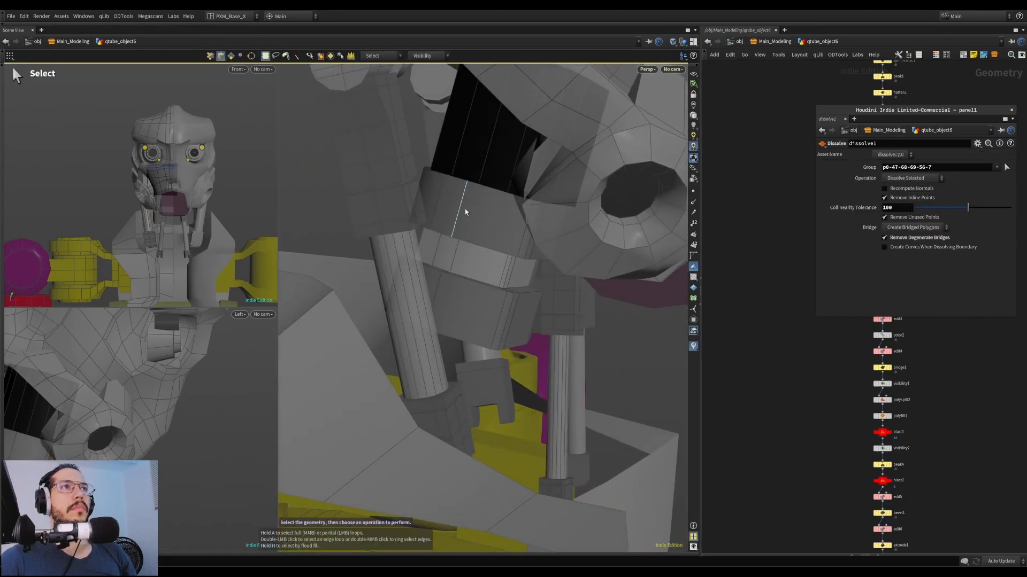
pyautogui.doubleClick(464, 209)
pyautogui.press('s')
pyautogui.press('Escape')
pyautogui.moveTo(453, 193); pyautogui.dragTo(463, 299)
pyautogui.press('Delete')
# Shift a remaining vertical edge loop along the neck tube's front and dissolve the extra loops beside it
pyautogui.click(476, 203)
pyautogui.moveTo(477, 203); pyautogui.dragTo(534, 269)
pyautogui.press('t')
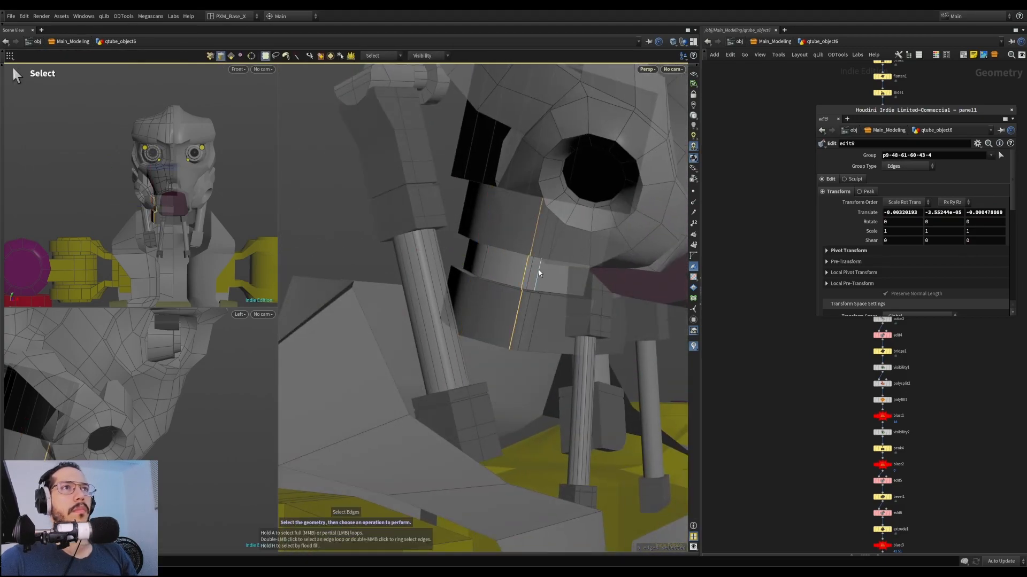
pyautogui.press('Delete')
pyautogui.moveTo(561, 280); pyautogui.dragTo(538, 287)
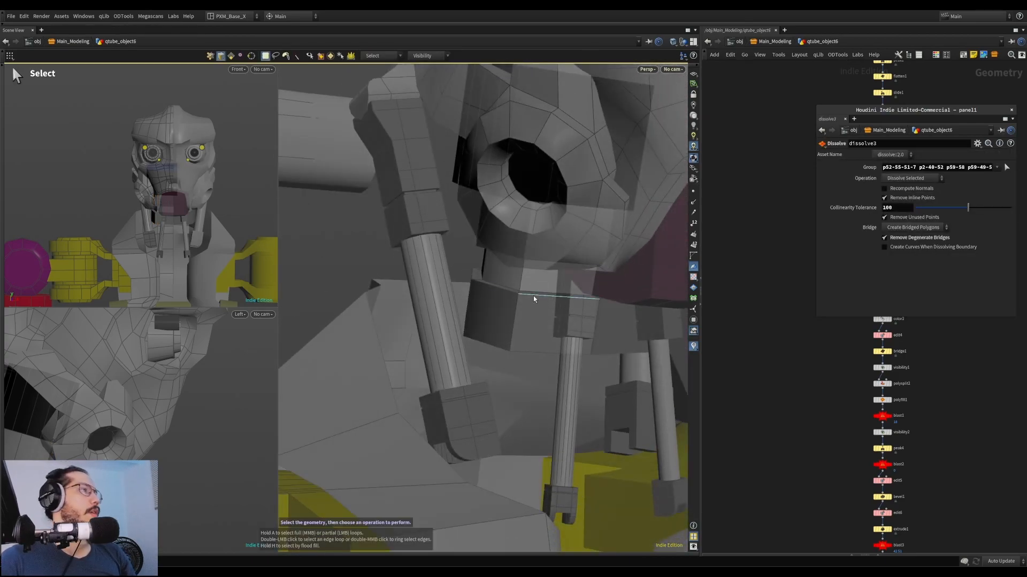
# Duplicate the neck tube's three-band segment and move the copy down directly beneath the original
pyautogui.moveTo(549, 361); pyautogui.dragTo(535, 309)
pyautogui.doubleClick(537, 328)
pyautogui.hotkey('ctrl', 'c')
pyautogui.hotkey('ctrl', 'v')
pyautogui.doubleClick(532, 314)
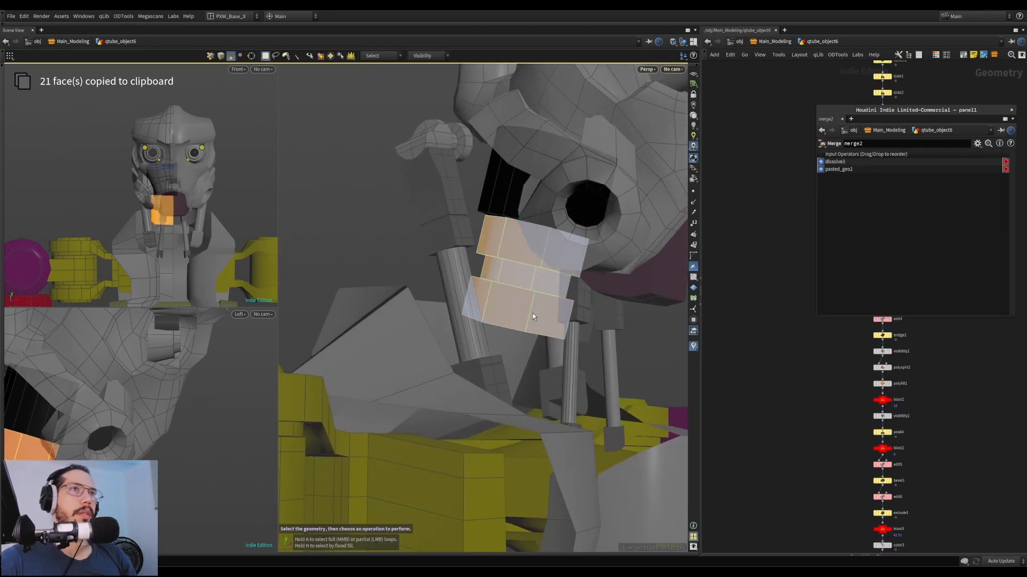
pyautogui.press('t')
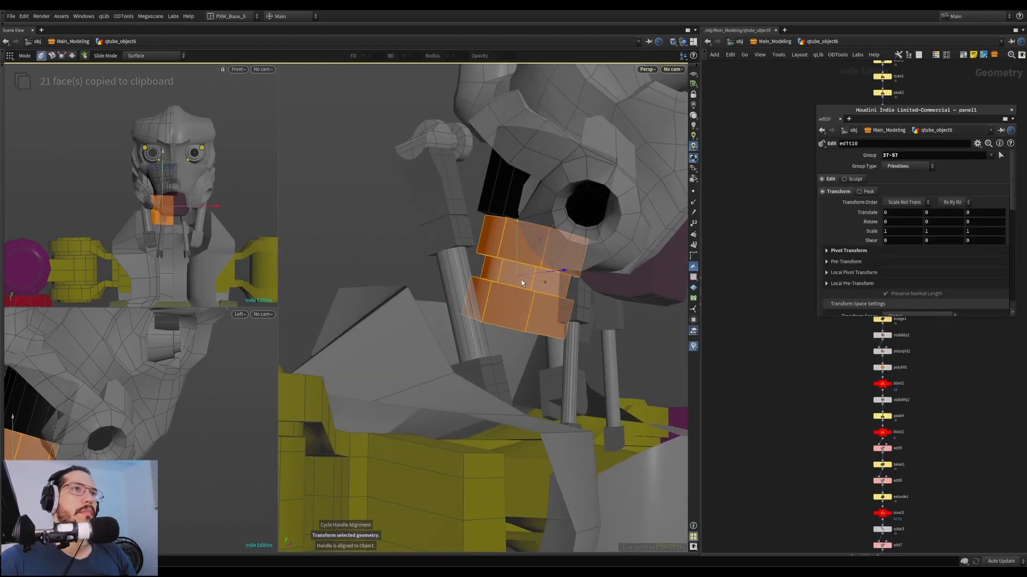
pyautogui.moveTo(518, 257); pyautogui.dragTo(568, 366)
pyautogui.press('r')
pyautogui.press('t')
pyautogui.hotkey('ctrl', 'z')
pyautogui.moveTo(516, 331); pyautogui.dragTo(518, 324)
# Duplicate the second tube segment and move the new copy beneath it by -0.053162 in Y
pyautogui.keyDown('alt'); pyautogui.moveTo(518, 324); pyautogui.dragTo(553, 360); pyautogui.keyUp('alt')
pyautogui.press('s')
pyautogui.doubleClick(551, 357)
pyautogui.keyDown('alt'); pyautogui.moveTo(551, 358); pyautogui.dragTo(522, 368, button='right'); pyautogui.keyUp('alt')
pyautogui.keyDown('alt'); pyautogui.moveTo(522, 368); pyautogui.dragTo(518, 313, button='middle'); pyautogui.keyUp('alt')
pyautogui.keyDown('alt'); pyautogui.moveTo(518, 313); pyautogui.dragTo(534, 294); pyautogui.keyUp('alt')
pyautogui.hotkey('ctrl', 'c')
pyautogui.hotkey('ctrl', 'v')
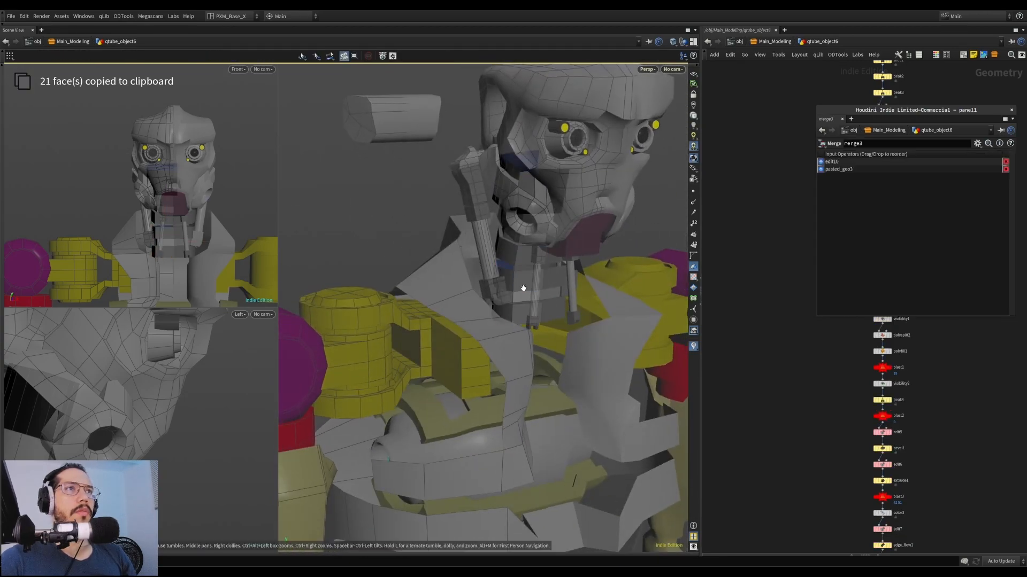
pyautogui.press('s')
pyautogui.press('t')
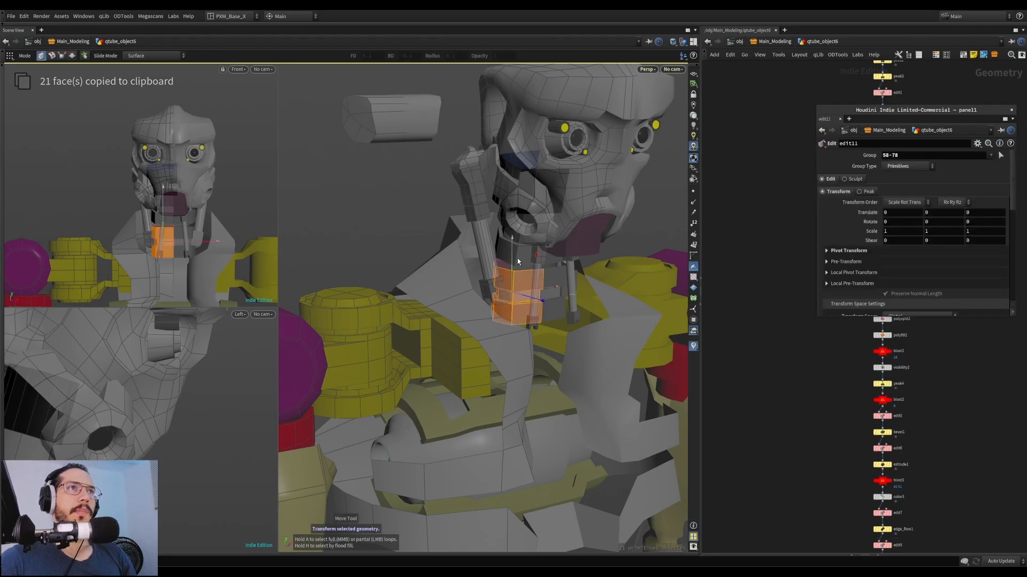
pyautogui.moveTo(521, 309); pyautogui.dragTo(566, 338)
pyautogui.press('Escape')
pyautogui.click(647, 246)
pyautogui.keyDown('alt'); pyautogui.moveTo(532, 325); pyautogui.dragTo(663, 222, button='right'); pyautogui.keyUp('alt')
pyautogui.keyDown('alt'); pyautogui.moveTo(663, 221); pyautogui.dragTo(588, 296, button='middle'); pyautogui.keyUp('alt')
pyautogui.press('3')
pyautogui.doubleClick(512, 349)
pyautogui.keyDown('alt'); pyautogui.moveTo(512, 350); pyautogui.dragTo(284, 367); pyautogui.keyUp('alt')
pyautogui.click(515, 349)
pyautogui.keyDown('alt'); pyautogui.moveTo(498, 396); pyautogui.dragTo(174, 433, button='right'); pyautogui.keyUp('alt')
pyautogui.keyDown('alt'); pyautogui.moveTo(454, 351); pyautogui.dragTo(590, 313, button='right'); pyautogui.keyUp('alt')
pyautogui.keyDown('alt'); pyautogui.moveTo(589, 313); pyautogui.dragTo(597, 291); pyautogui.keyUp('alt')
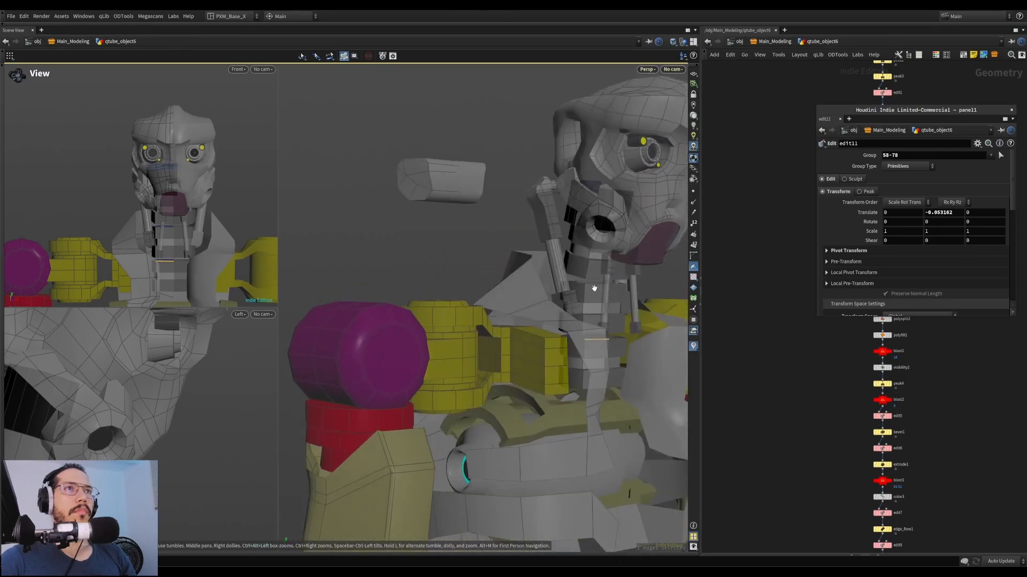
pyautogui.keyDown('alt'); pyautogui.moveTo(597, 291); pyautogui.dragTo(614, 283, button='right'); pyautogui.keyUp('alt')
# Select the facing edge loops at the seam between the first and second tube segments and bridge them
pyautogui.click(606, 284)
pyautogui.keyDown('alt'); pyautogui.moveTo(605, 284); pyautogui.dragTo(544, 280); pyautogui.keyUp('alt')
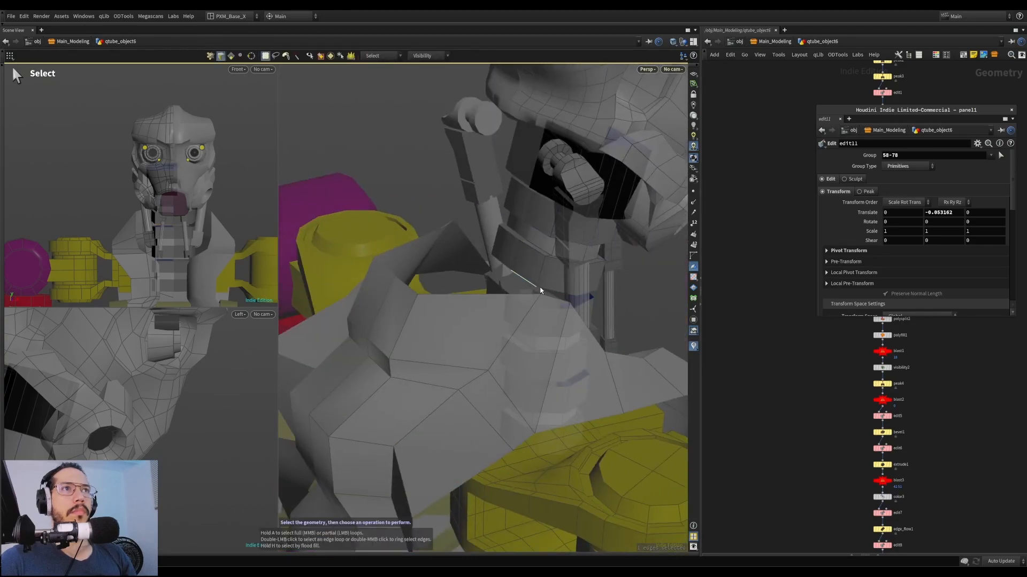
pyautogui.moveTo(598, 301)
pyautogui.keyDown('alt'); pyautogui.mouseDown()
pyautogui.moveTo(582, 289)
pyautogui.moveTo(511, 301)
pyautogui.moveTo(607, 305)
pyautogui.mouseUp(); pyautogui.keyUp('alt')
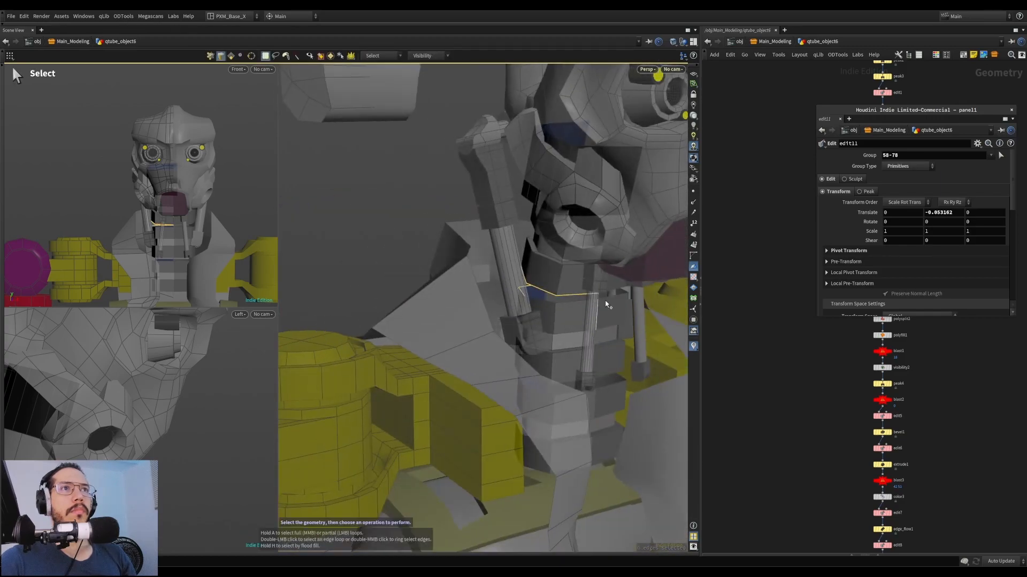
pyautogui.keyDown('alt'); pyautogui.moveTo(576, 309); pyautogui.dragTo(560, 294, button='middle'); pyautogui.keyUp('alt')
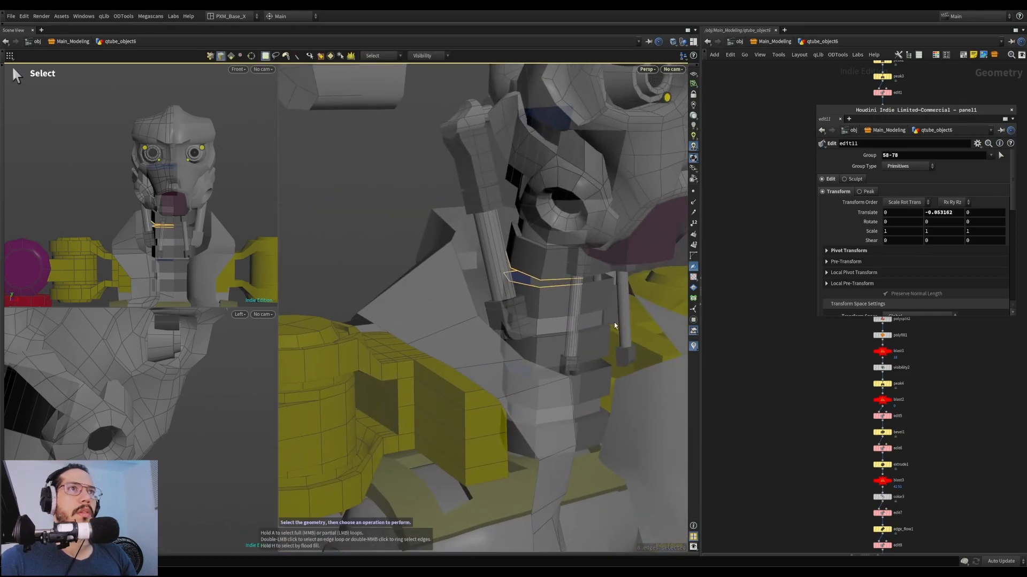
pyautogui.press('b')
pyautogui.keyDown('alt'); pyautogui.moveTo(557, 324); pyautogui.dragTo(620, 385); pyautogui.keyUp('alt')
pyautogui.press('3')
pyautogui.click(557, 359)
pyautogui.keyDown('alt'); pyautogui.moveTo(513, 411); pyautogui.dragTo(435, 431, button='right'); pyautogui.keyUp('alt')
pyautogui.keyDown('alt'); pyautogui.moveTo(435, 431); pyautogui.dragTo(621, 395); pyautogui.keyUp('alt')
pyautogui.hotkey('space', 'g')
pyautogui.keyDown('alt'); pyautogui.moveTo(621, 394); pyautogui.dragTo(240, 405, button='right'); pyautogui.keyUp('alt')
pyautogui.keyDown('alt'); pyautogui.moveTo(240, 405); pyautogui.dragTo(538, 366); pyautogui.keyUp('alt')
pyautogui.keyDown('shift'); pyautogui.click(432, 373); pyautogui.keyUp('shift')
# Select the lowest tube segment's faces and shift them by -0.00414252 in Z
pyautogui.keyDown('alt'); pyautogui.moveTo(465, 371); pyautogui.dragTo(593, 329); pyautogui.keyUp('alt')
pyautogui.doubleClick(586, 364)
pyautogui.press('t')
pyautogui.keyDown('alt'); pyautogui.moveTo(164, 353); pyautogui.dragTo(107, 369, button='right'); pyautogui.keyUp('alt')
pyautogui.keyDown('alt'); pyautogui.moveTo(107, 369); pyautogui.dragTo(128, 343, button='middle'); pyautogui.keyUp('alt')
pyautogui.keyDown('alt'); pyautogui.moveTo(128, 343); pyautogui.dragTo(241, 364, button='right'); pyautogui.keyUp('alt')
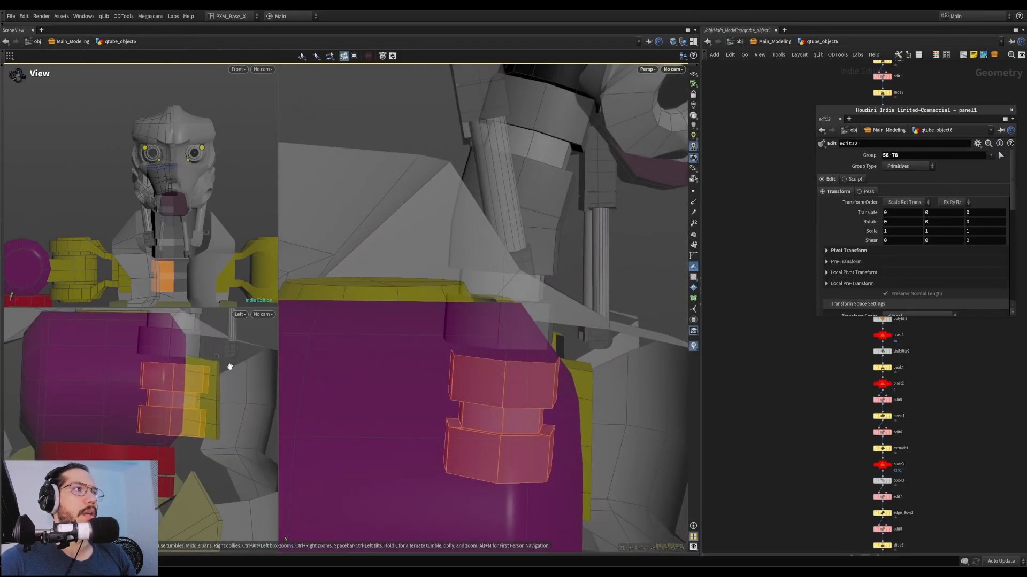
pyautogui.keyDown('alt'); pyautogui.moveTo(240, 364); pyautogui.dragTo(216, 390, button='middle'); pyautogui.keyUp('alt')
pyautogui.moveTo(211, 419); pyautogui.dragTo(203, 416)
pyautogui.keyDown('alt'); pyautogui.moveTo(609, 342); pyautogui.dragTo(669, 365); pyautogui.keyUp('alt')
# Try to bridge the facing edge loops between the second and third tube segments, then undo it
pyautogui.press('s')
pyautogui.press('3')
pyautogui.click(579, 351)
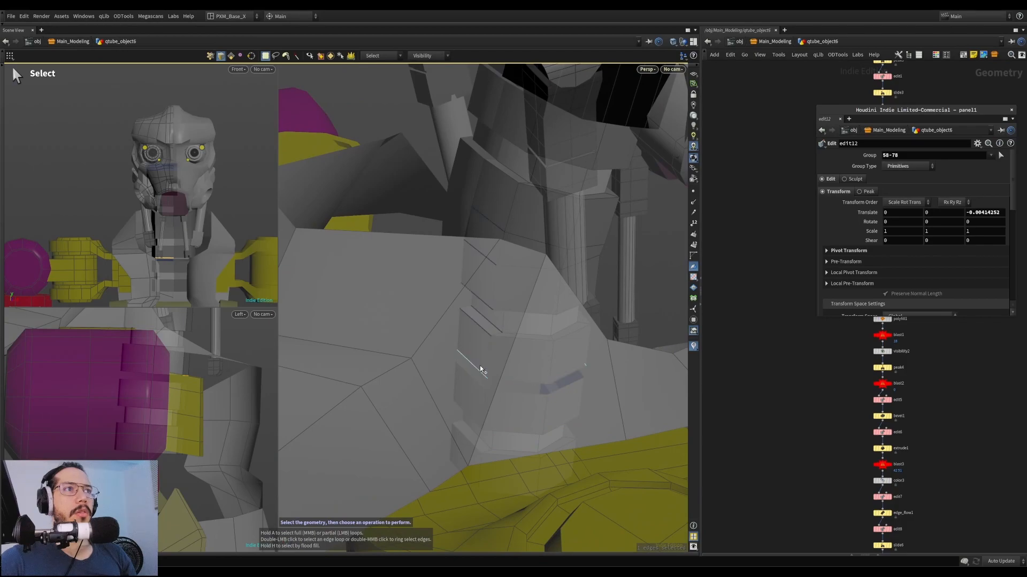
pyautogui.keyDown('alt'); pyautogui.moveTo(556, 367); pyautogui.dragTo(490, 373); pyautogui.keyUp('alt')
pyautogui.keyDown('shift'); pyautogui.click(517, 381); pyautogui.keyUp('shift')
pyautogui.keyDown('shift'); pyautogui.click(508, 377); pyautogui.keyUp('shift')
pyautogui.keyDown('shift'); pyautogui.click(629, 387); pyautogui.keyUp('shift')
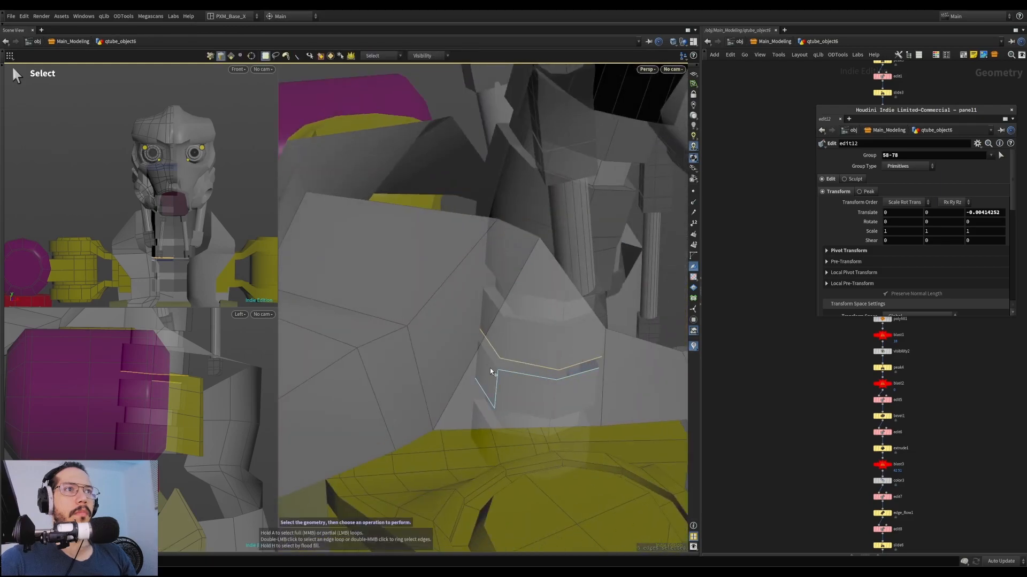
pyautogui.press('b')
pyautogui.keyDown('alt'); pyautogui.moveTo(598, 376); pyautogui.dragTo(544, 353); pyautogui.keyUp('alt')
pyautogui.hotkey('ctrl', 'z')
# Retry the bridge across the lower seam with a new edge selection and undo it
pyautogui.click(645, 370)
pyautogui.moveTo(633, 373)
pyautogui.keyDown('alt'); pyautogui.mouseDown()
pyautogui.moveTo(648, 376)
pyautogui.moveTo(607, 367)
pyautogui.moveTo(652, 377)
pyautogui.mouseUp(); pyautogui.keyUp('alt')
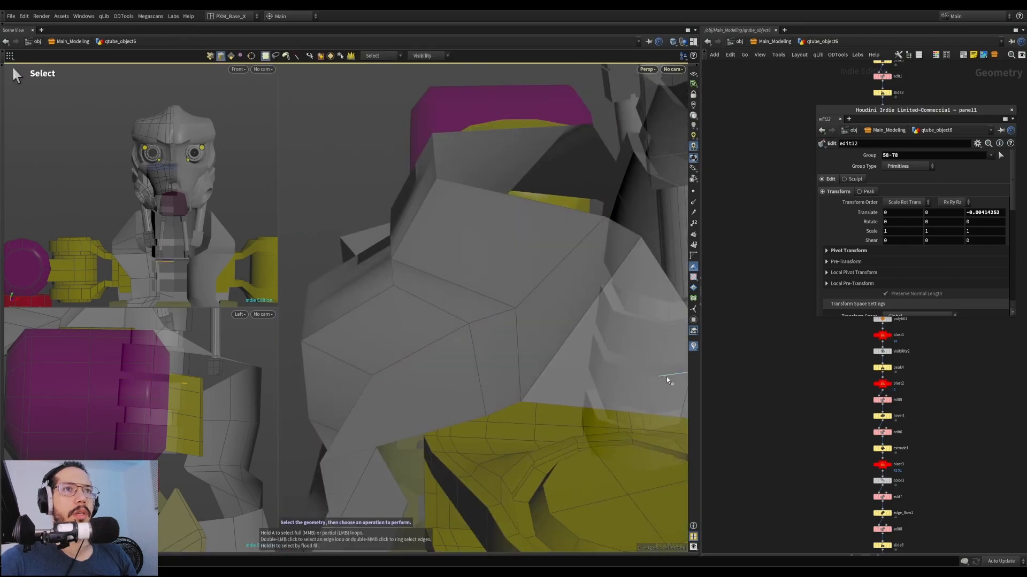
pyautogui.click(602, 355)
pyautogui.keyDown('alt'); pyautogui.moveTo(602, 355); pyautogui.dragTo(441, 324); pyautogui.keyUp('alt')
pyautogui.press('b')
pyautogui.hotkey('ctrl', 'z')
# Reselect the two open edge loops at the seam between the second and third tube segments for bridging
pyautogui.keyDown('alt'); pyautogui.moveTo(604, 343); pyautogui.dragTo(471, 383); pyautogui.keyUp('alt')
pyautogui.press('3')
pyautogui.press('b')
pyautogui.press('s')
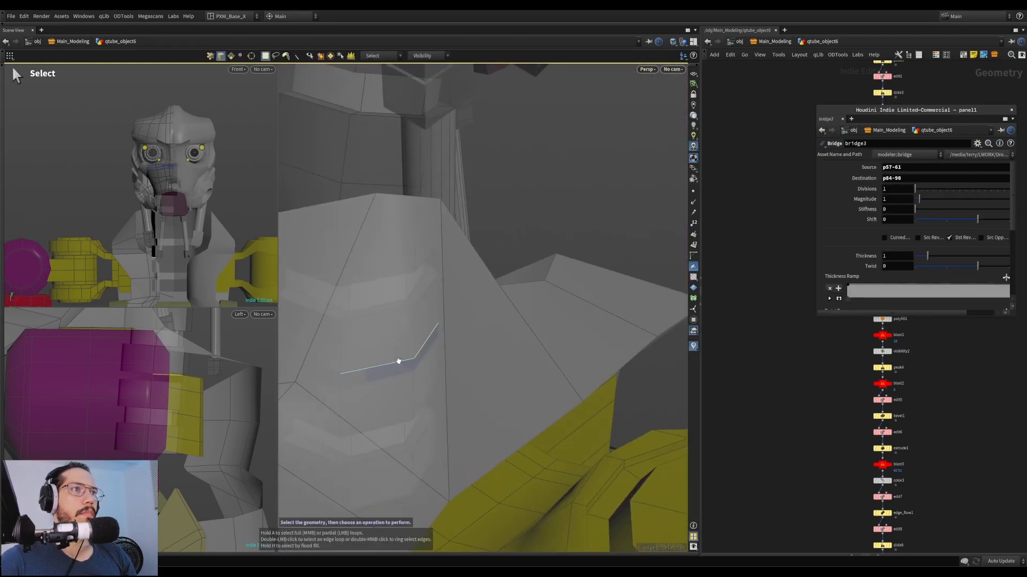
pyautogui.keyDown('alt'); pyautogui.moveTo(400, 361); pyautogui.dragTo(428, 359); pyautogui.keyUp('alt')
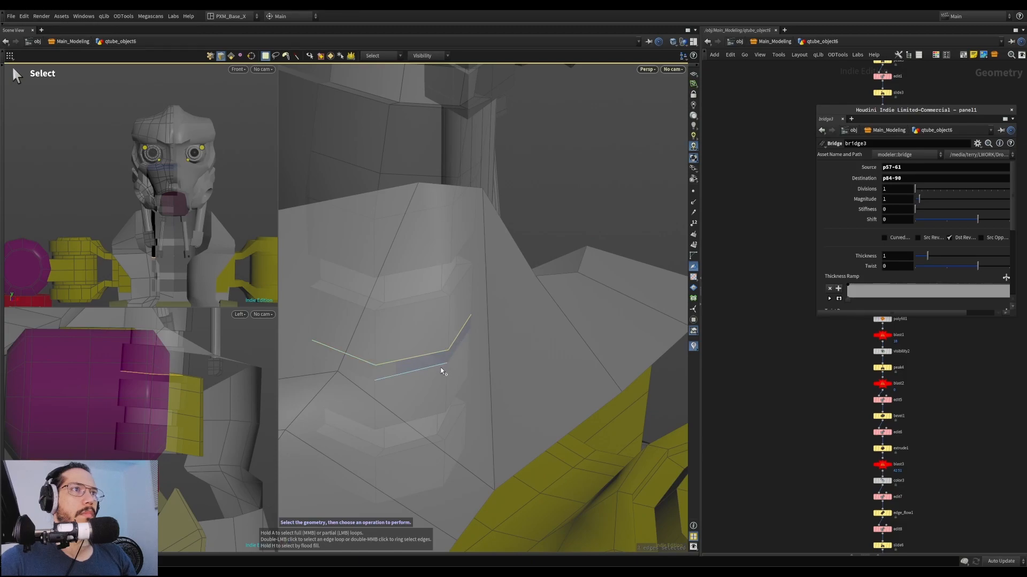
pyautogui.keyDown('shift'); pyautogui.click(367, 376); pyautogui.keyUp('shift')
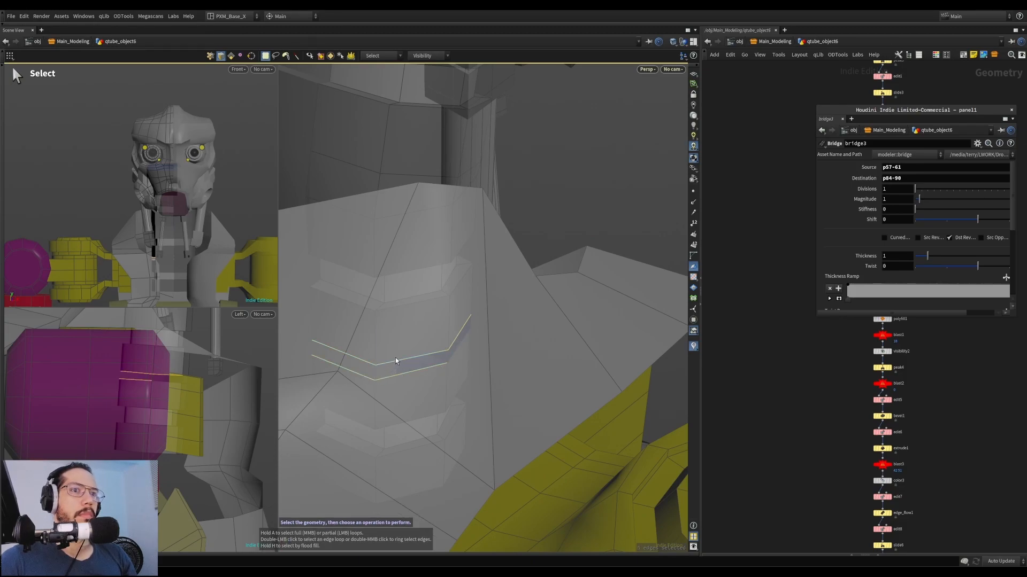
pyautogui.keyDown('alt'); pyautogui.moveTo(465, 356); pyautogui.dragTo(473, 361); pyautogui.keyUp('alt')
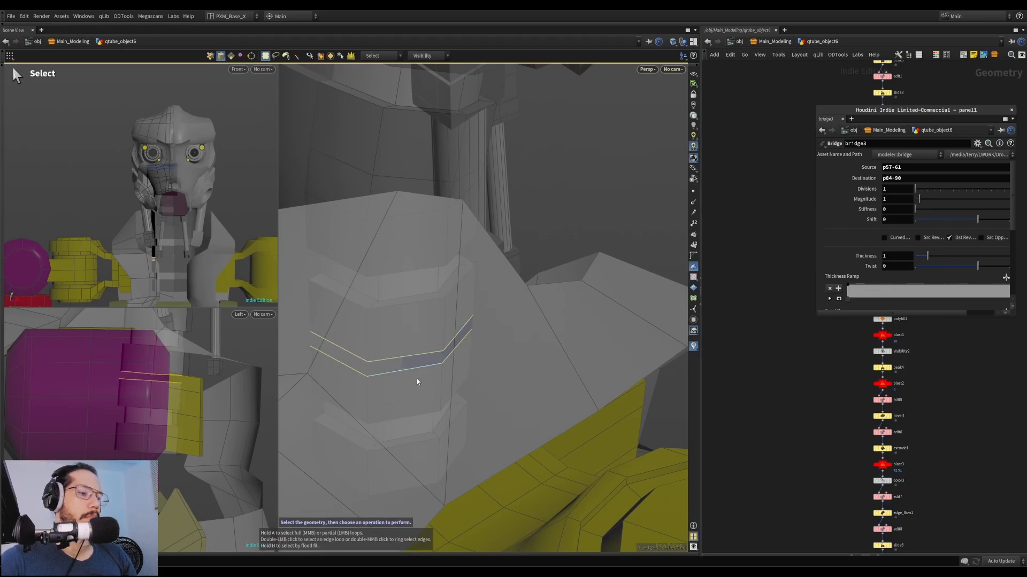
pyautogui.press('b')
pyautogui.keyDown('alt'); pyautogui.moveTo(435, 380); pyautogui.dragTo(451, 353); pyautogui.keyUp('alt')
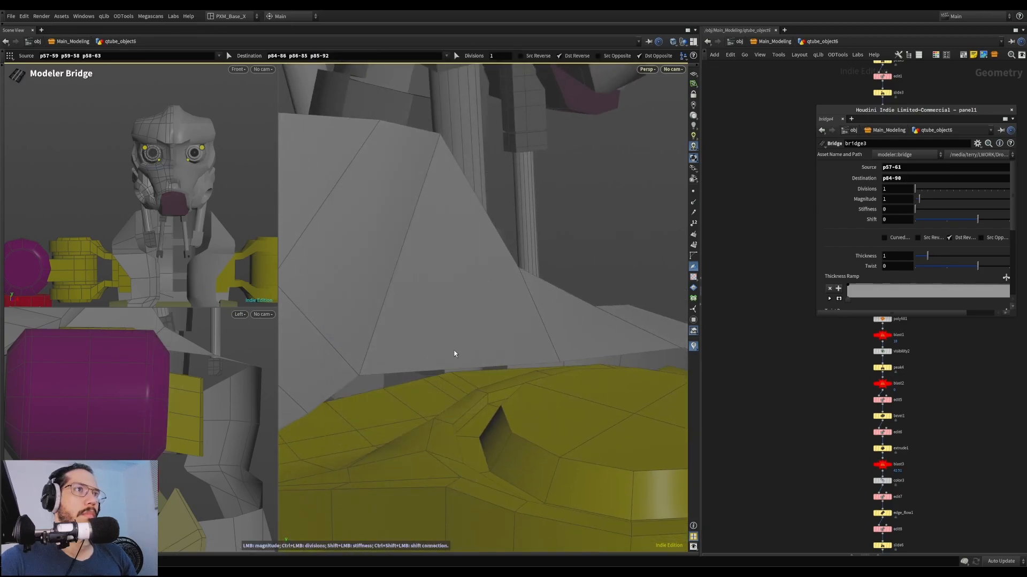
pyautogui.hotkey('ctrl', 'z')
pyautogui.keyDown('shift'); pyautogui.click(353, 361); pyautogui.keyUp('shift')
pyautogui.keyDown('alt'); pyautogui.moveTo(358, 355); pyautogui.dragTo(392, 320); pyautogui.keyUp('alt')
pyautogui.press('b')
pyautogui.hotkey('ctrl', 'z')
pyautogui.keyDown('alt'); pyautogui.moveTo(392, 321); pyautogui.dragTo(410, 390, button='middle'); pyautogui.keyUp('alt')
pyautogui.keyDown('alt'); pyautogui.moveTo(411, 391); pyautogui.dragTo(476, 259); pyautogui.keyUp('alt')
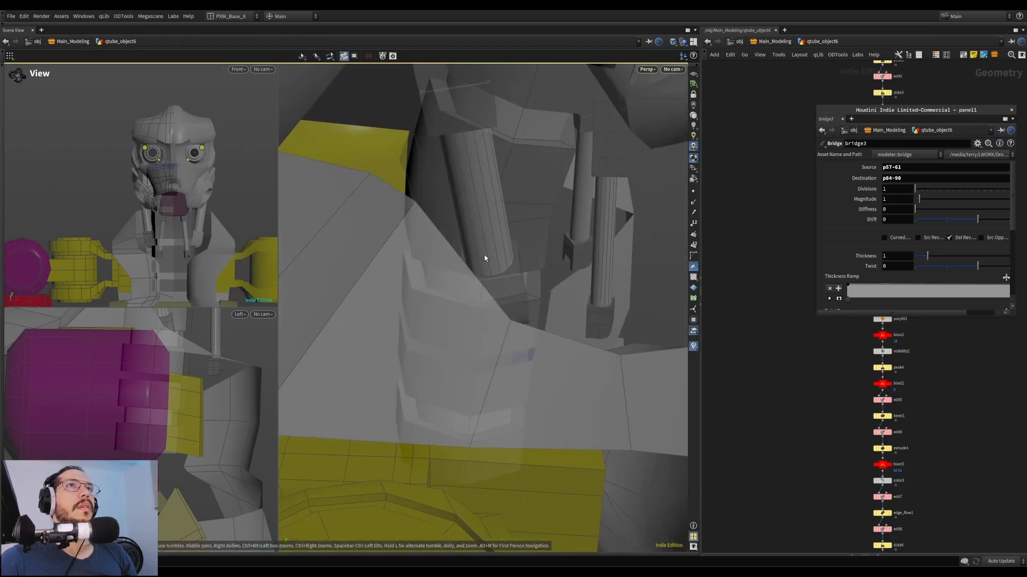
# Isolate the segmented neck tube by hiding the other objects, and delete the bridge face in its middle gap
pyautogui.press('Tab')
pyautogui.click(608, 209)
pyautogui.keyDown('alt'); pyautogui.moveTo(573, 282); pyautogui.dragTo(513, 282); pyautogui.keyUp('alt')
pyautogui.press('s')
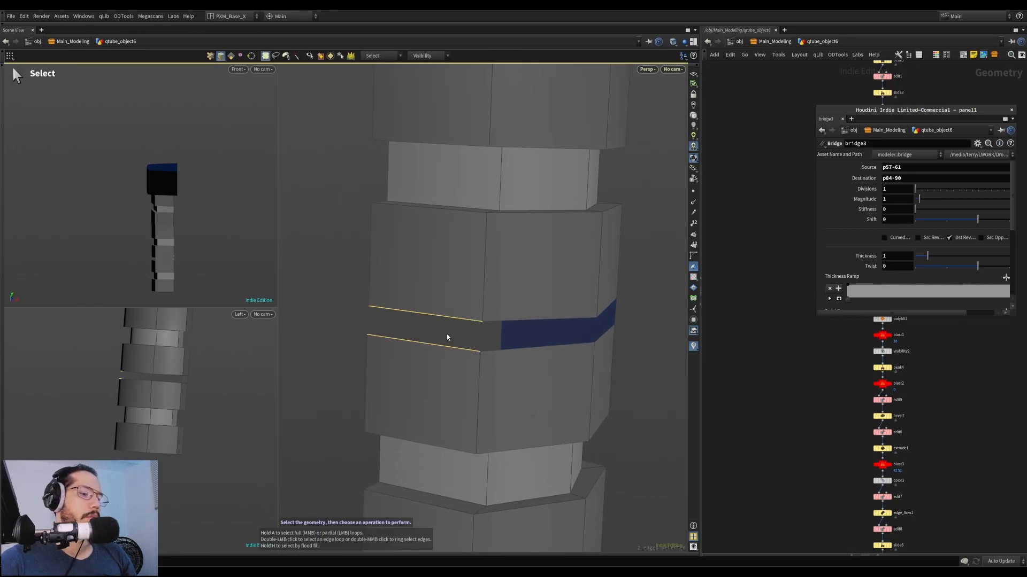
pyautogui.press('b')
pyautogui.keyDown('alt'); pyautogui.moveTo(472, 325); pyautogui.dragTo(541, 359); pyautogui.keyUp('alt')
pyautogui.press('4')
pyautogui.click(555, 315)
pyautogui.press('Delete')
# Bridge the three upper and three lower open edges across the tube's middle gap
pyautogui.keyDown('alt'); pyautogui.moveTo(554, 315); pyautogui.dragTo(337, 306); pyautogui.keyUp('alt')
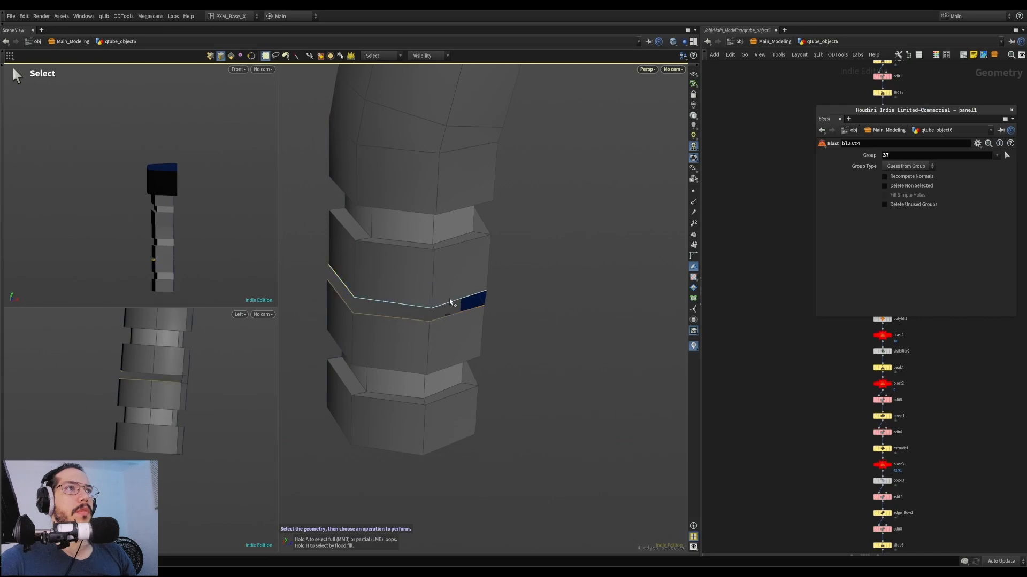
pyautogui.press('b')
pyautogui.keyDown('alt'); pyautogui.moveTo(479, 298); pyautogui.dragTo(450, 162); pyautogui.keyUp('alt')
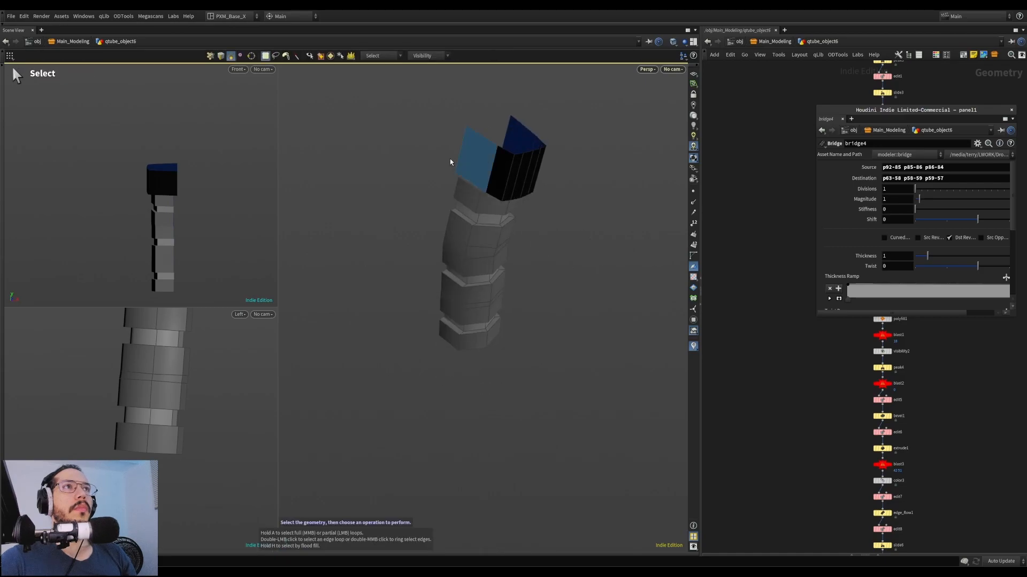
# Select the two adjoining side faces of the tube's top section and adjust their position
pyautogui.keyDown('shift'); pyautogui.click(507, 168); pyautogui.keyUp('shift')
pyautogui.keyDown('alt'); pyautogui.moveTo(475, 158); pyautogui.dragTo(541, 160, button='right'); pyautogui.keyUp('alt')
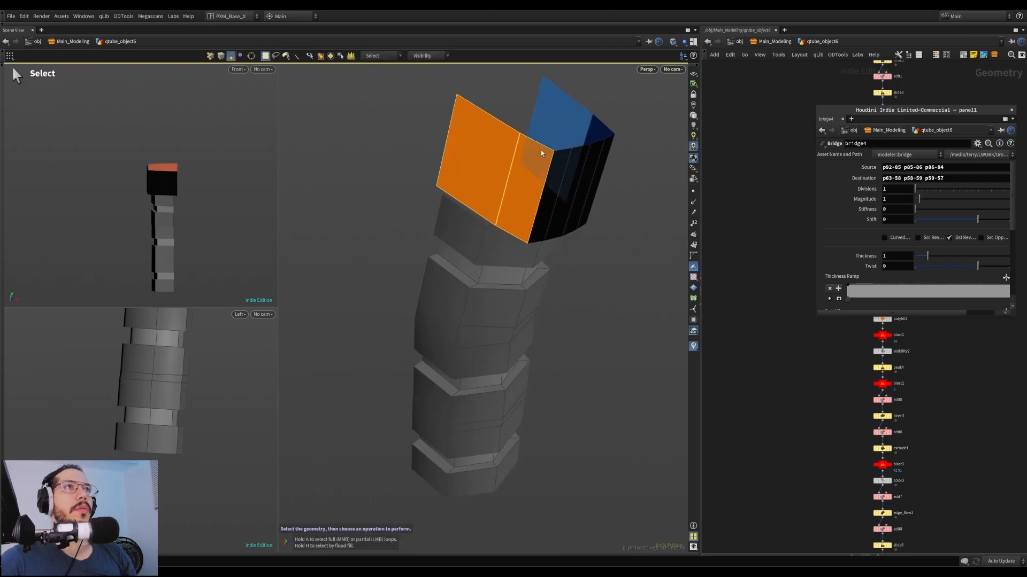
pyautogui.press('t')
pyautogui.keyDown('alt'); pyautogui.moveTo(541, 160); pyautogui.dragTo(495, 144); pyautogui.keyUp('alt')
pyautogui.press('p')
pyautogui.moveTo(515, 183); pyautogui.dragTo(546, 151)
# Select the vertical edge loops on the tube's top section and adjust their placement
pyautogui.press('3')
pyautogui.doubleClick(555, 192)
pyautogui.keyDown('alt'); pyautogui.moveTo(556, 193); pyautogui.dragTo(587, 199); pyautogui.keyUp('alt')
pyautogui.press('g')
pyautogui.keyDown('alt'); pyautogui.moveTo(587, 199); pyautogui.dragTo(604, 245); pyautogui.keyUp('alt')
pyautogui.press('3')
pyautogui.click(550, 197)
pyautogui.press('p')
# Apply Edge Flow to the vertical edge loop on the tube's top section with a curvature of about 0.005
pyautogui.press('3')
pyautogui.doubleClick(572, 228)
pyautogui.press('f')
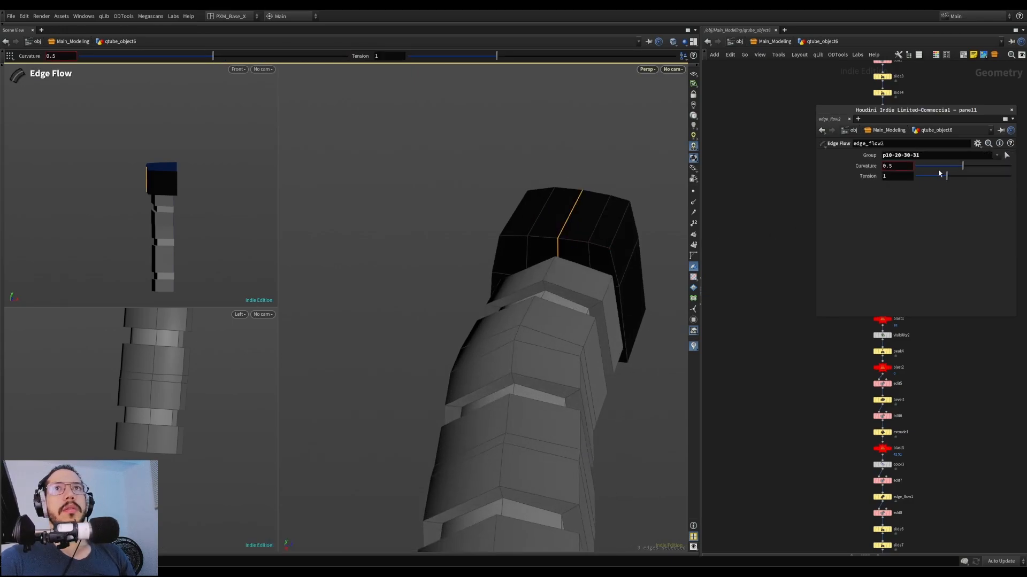
pyautogui.keyDown('alt'); pyautogui.moveTo(508, 286); pyautogui.dragTo(538, 355); pyautogui.keyUp('alt')
pyautogui.keyDown('alt'); pyautogui.moveTo(538, 355); pyautogui.dragTo(456, 378, button='right'); pyautogui.keyUp('alt')
pyautogui.keyDown('alt'); pyautogui.moveTo(456, 378); pyautogui.dragTo(449, 283, button='middle'); pyautogui.keyUp('alt')
pyautogui.moveTo(646, 202); pyautogui.dragTo(650, 202)
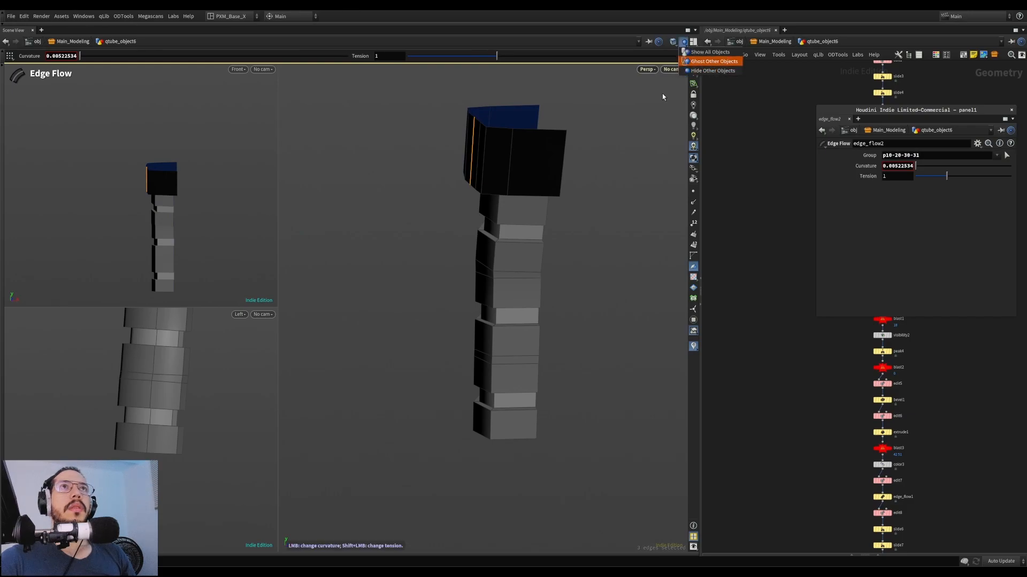
# Show all objects in the viewport and return to the Main_Modeling object level
pyautogui.click(710, 52)
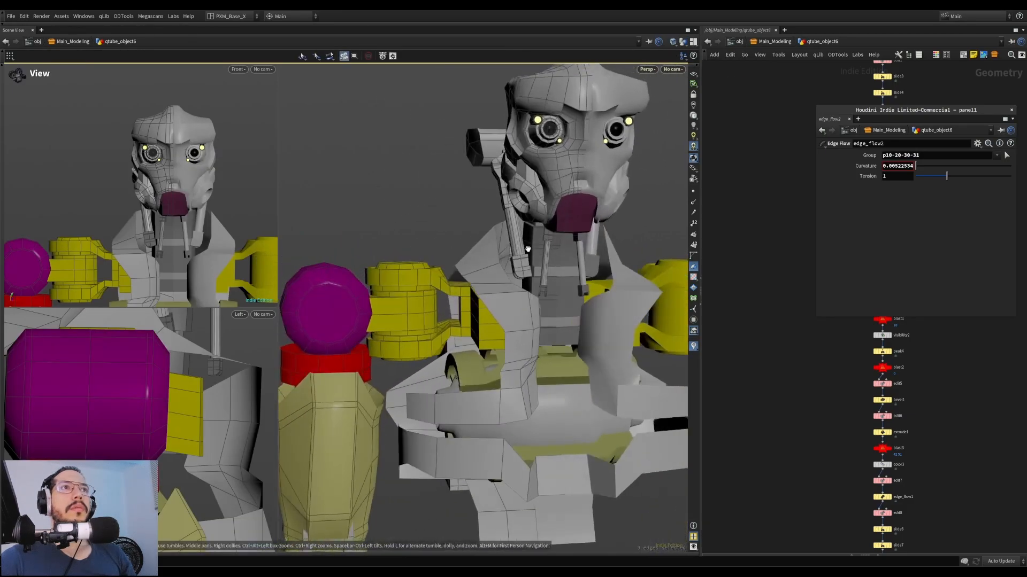
pyautogui.keyDown('alt'); pyautogui.moveTo(529, 182); pyautogui.dragTo(459, 244); pyautogui.keyUp('alt')
pyautogui.moveTo(520, 254)
pyautogui.mouseDown()
pyautogui.moveTo(603, 255)
pyautogui.moveTo(529, 236)
pyautogui.moveTo(534, 223)
pyautogui.moveTo(619, 251)
pyautogui.moveTo(525, 258)
pyautogui.moveTo(514, 248)
pyautogui.mouseUp()
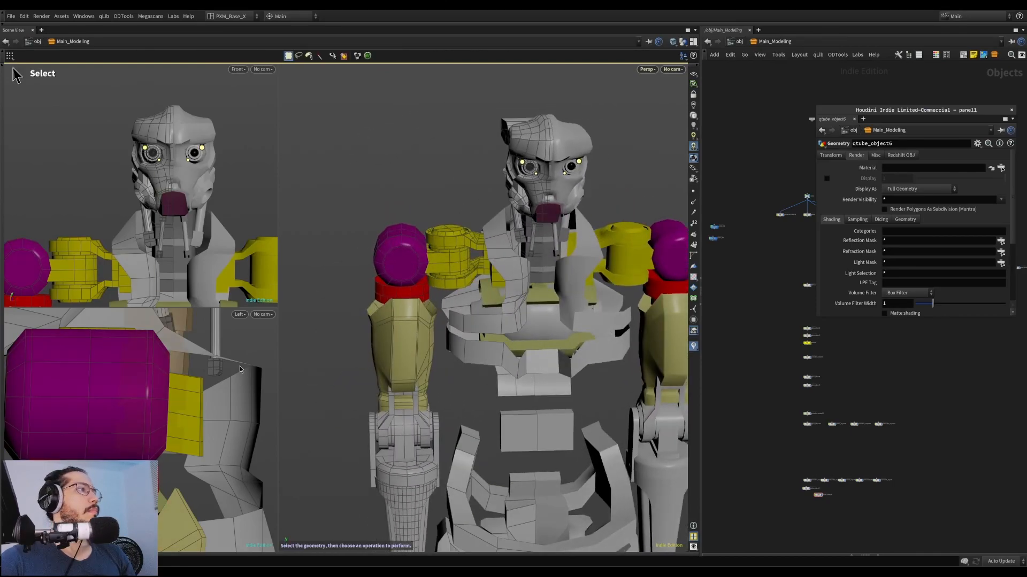
pyautogui.moveTo(511, 251); pyautogui.dragTo(604, 437)
# Enter the piston_04 object at the back of the head and select all faces of the piston
pyautogui.click(508, 168)
pyautogui.press('4')
pyautogui.doubleClick(507, 166)
pyautogui.keyDown('alt'); pyautogui.moveTo(599, 229); pyautogui.dragTo(573, 251); pyautogui.keyUp('alt')
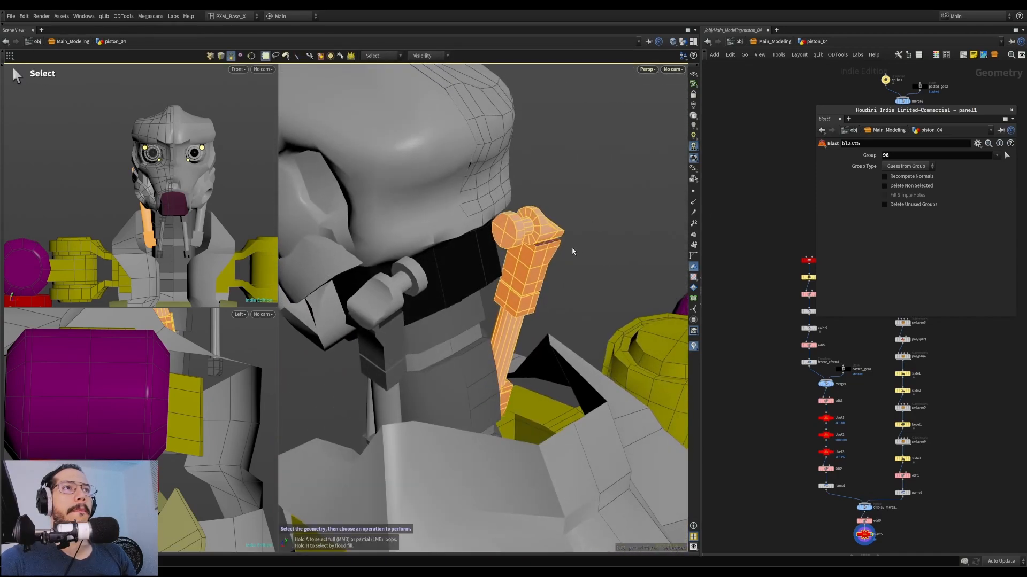
# Start rotating the selected piston and align its transform handle to Component
pyautogui.press('r')
pyautogui.press('Insert')
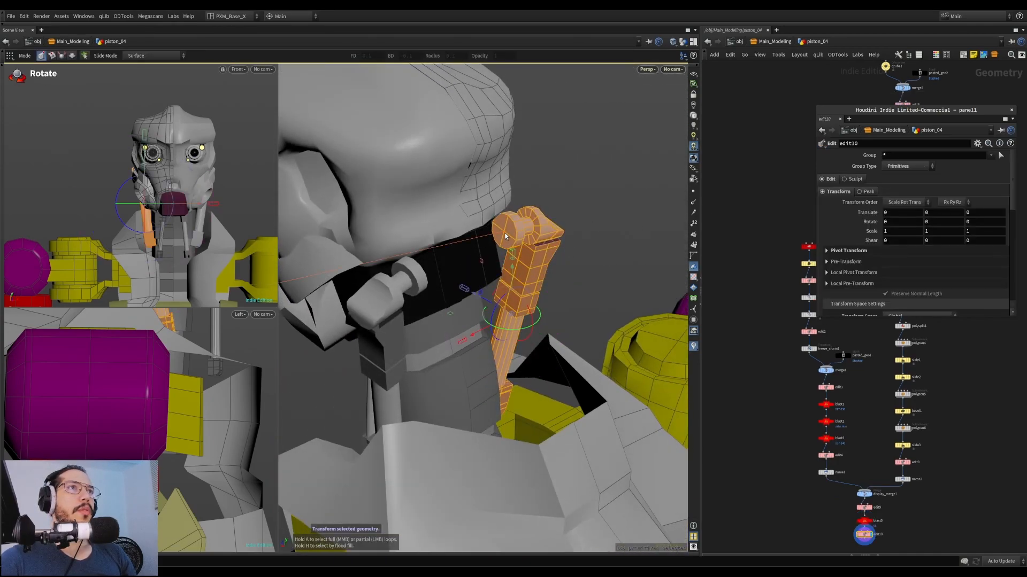
pyautogui.press('Insert')
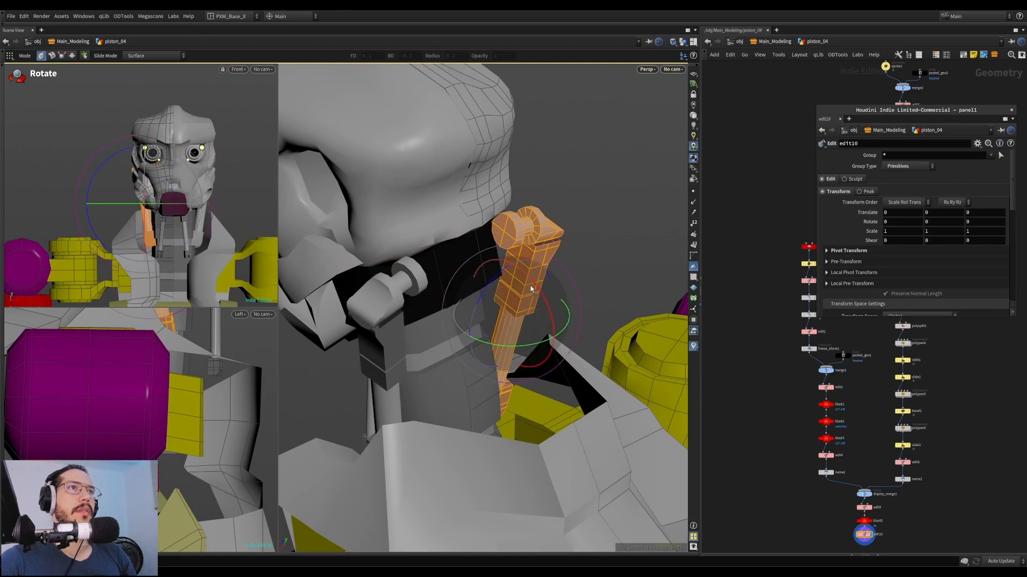
pyautogui.press('m')
pyautogui.press('m')
pyautogui.press('m')
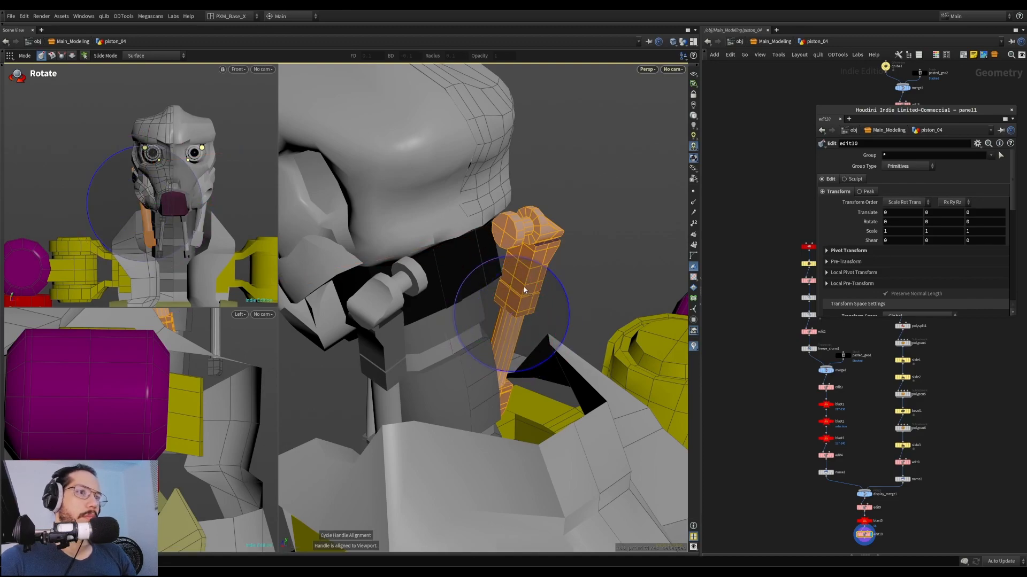
pyautogui.press('m')
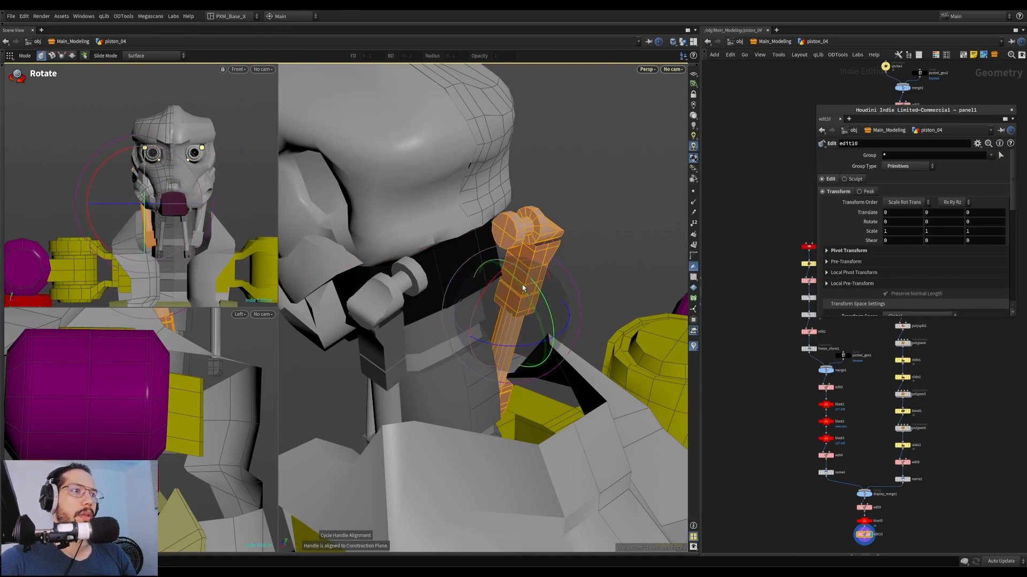
pyautogui.press('Insert')
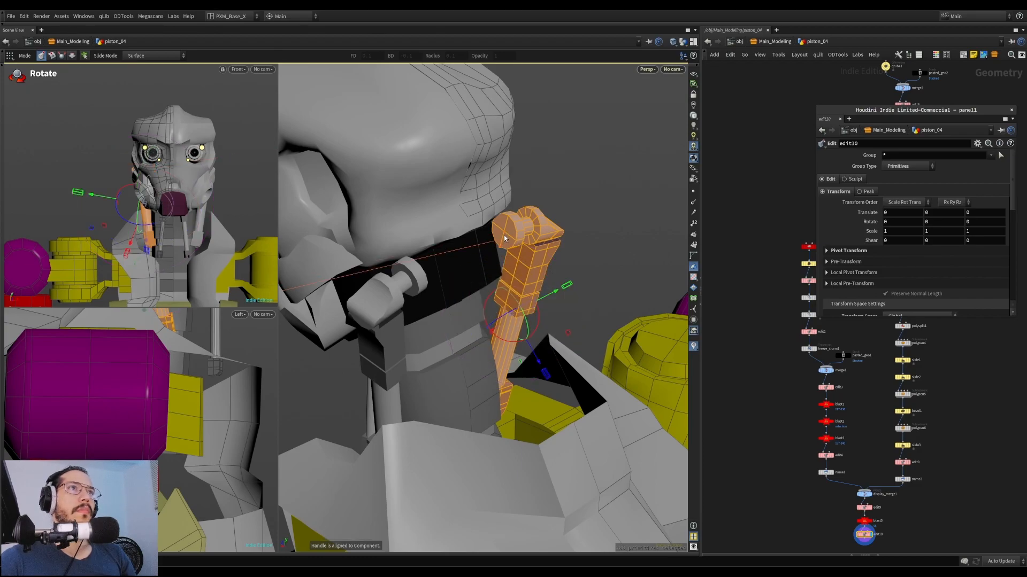
pyautogui.press('Insert')
# Rotate the piston behind the jaw to about 9.5, -5.4, -36.2 degrees
pyautogui.moveTo(540, 301); pyautogui.dragTo(533, 272)
pyautogui.keyDown('alt'); pyautogui.moveTo(527, 278); pyautogui.dragTo(508, 235); pyautogui.keyUp('alt')
pyautogui.moveTo(559, 269); pyautogui.dragTo(566, 273)
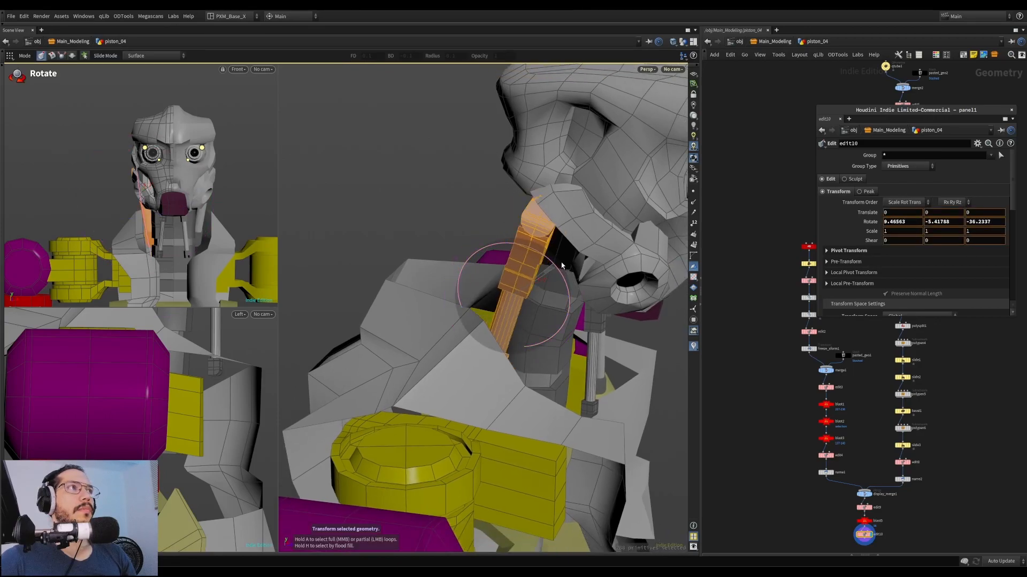
# Move the piston to about 0.003, -0.013, 0.004 and rotate it to about 5.7, -4.2, -23.2 degrees
pyautogui.press('t')
pyautogui.moveTo(555, 322); pyautogui.dragTo(517, 238)
pyautogui.press('r')
pyautogui.press('t')
pyautogui.moveTo(523, 279); pyautogui.dragTo(535, 289)
pyautogui.keyDown('alt'); pyautogui.moveTo(534, 289); pyautogui.dragTo(475, 291, button='right'); pyautogui.keyUp('alt')
pyautogui.keyDown('alt'); pyautogui.moveTo(475, 290); pyautogui.dragTo(570, 316); pyautogui.keyUp('alt')
pyautogui.press('r')
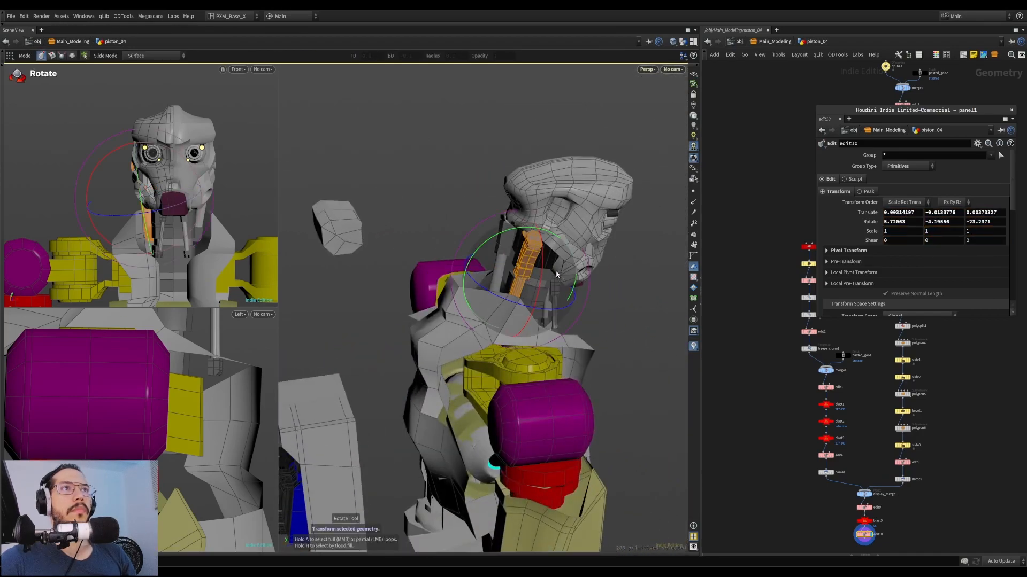
# Swing the piston outward from the neck, rotating it to about 8.7, -11.5, -39.6 degrees
pyautogui.moveTo(560, 239); pyautogui.dragTo(564, 244)
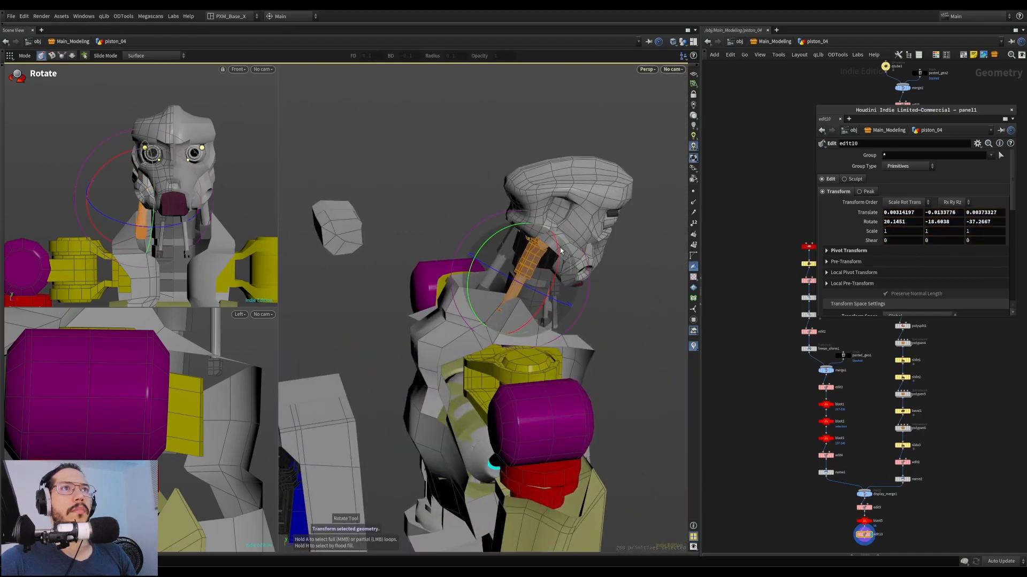
pyautogui.moveTo(553, 299); pyautogui.dragTo(564, 293, button='middle')
pyautogui.keyDown('alt'); pyautogui.moveTo(563, 293); pyautogui.dragTo(616, 290); pyautogui.keyUp('alt')
pyautogui.moveTo(536, 289); pyautogui.dragTo(557, 294, button='middle')
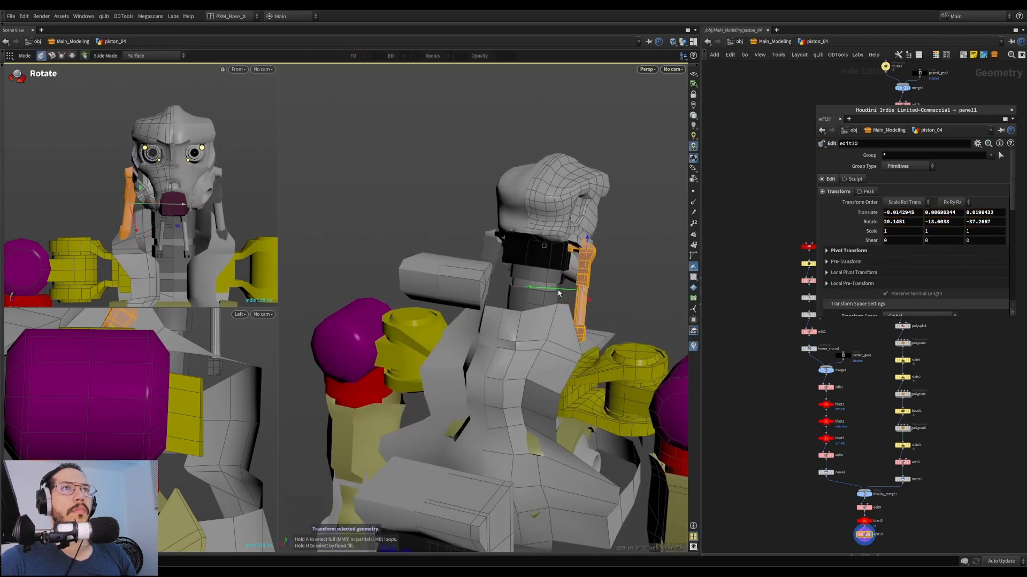
pyautogui.moveTo(636, 267); pyautogui.dragTo(612, 293)
pyautogui.press('t')
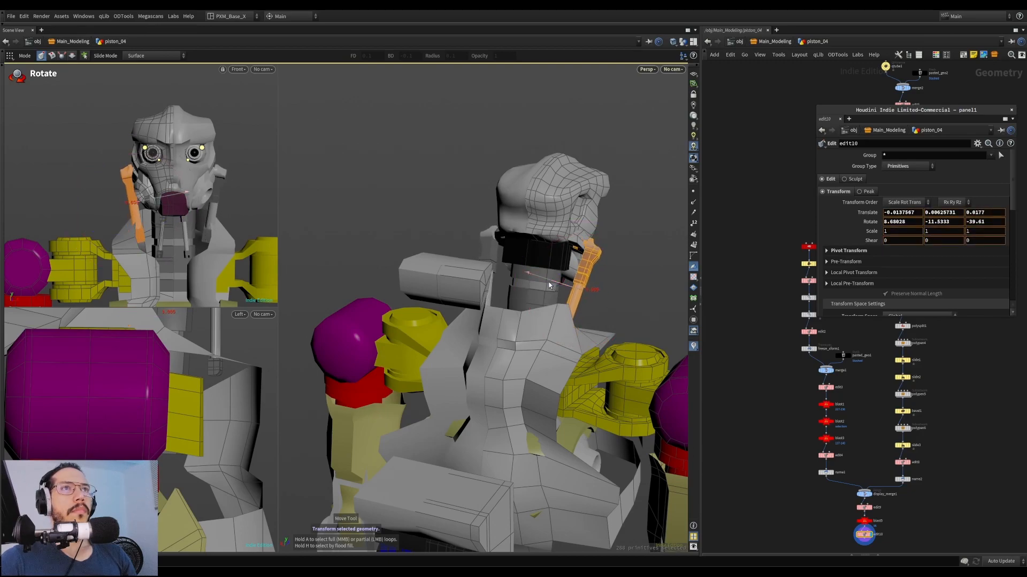
# Move and rotate the piston back toward the neck so it runs from the back of the head to the shoulder
pyautogui.keyDown('alt'); pyautogui.moveTo(574, 281); pyautogui.dragTo(559, 266); pyautogui.keyUp('alt')
pyautogui.scroll(5, 631, 245)
pyautogui.keyDown('alt'); pyautogui.moveTo(631, 244); pyautogui.dragTo(577, 276); pyautogui.keyUp('alt')
pyautogui.press('r')
pyautogui.keyDown('alt'); pyautogui.moveTo(583, 278); pyautogui.dragTo(510, 200); pyautogui.keyUp('alt')
pyautogui.press('t')
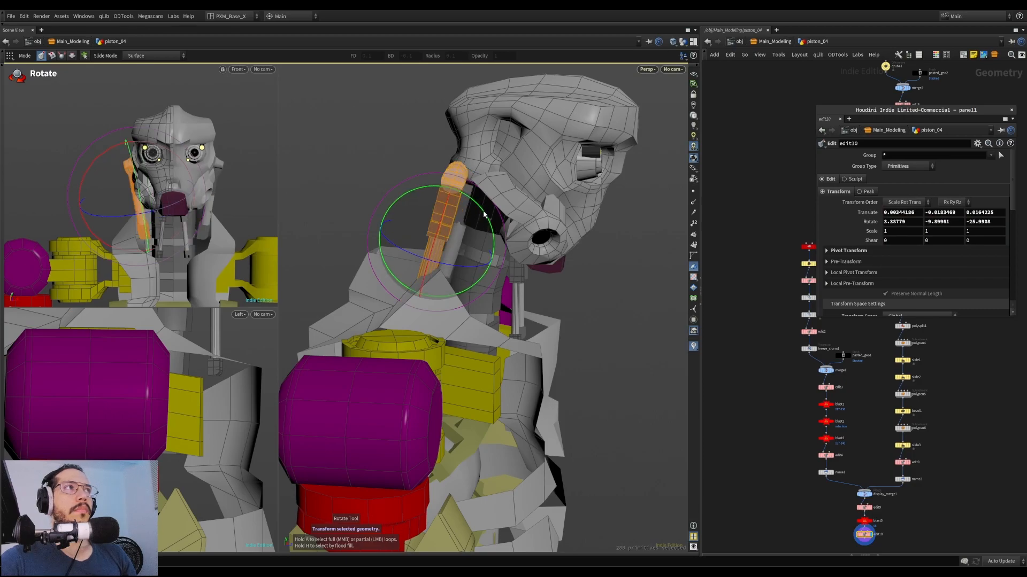
pyautogui.moveTo(485, 218); pyautogui.dragTo(480, 261)
pyautogui.press('t')
# Shift the piston inward beside the jaw and rotate it to about 5.7, -10.8, -32.2 degrees
pyautogui.keyDown('alt'); pyautogui.moveTo(480, 261); pyautogui.dragTo(415, 236); pyautogui.keyUp('alt')
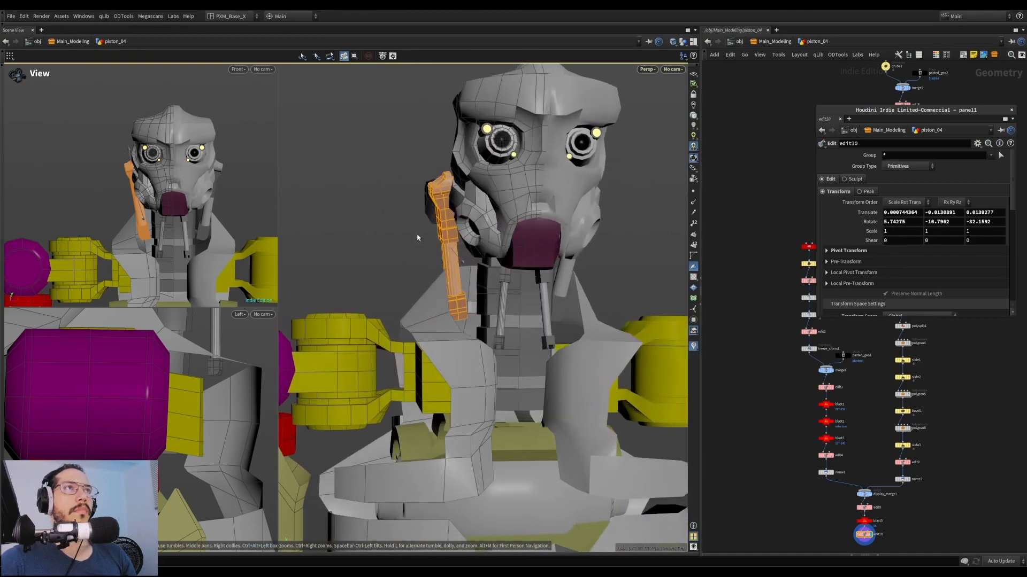
pyautogui.press('r')
pyautogui.moveTo(427, 200); pyautogui.dragTo(439, 212)
pyautogui.press('t')
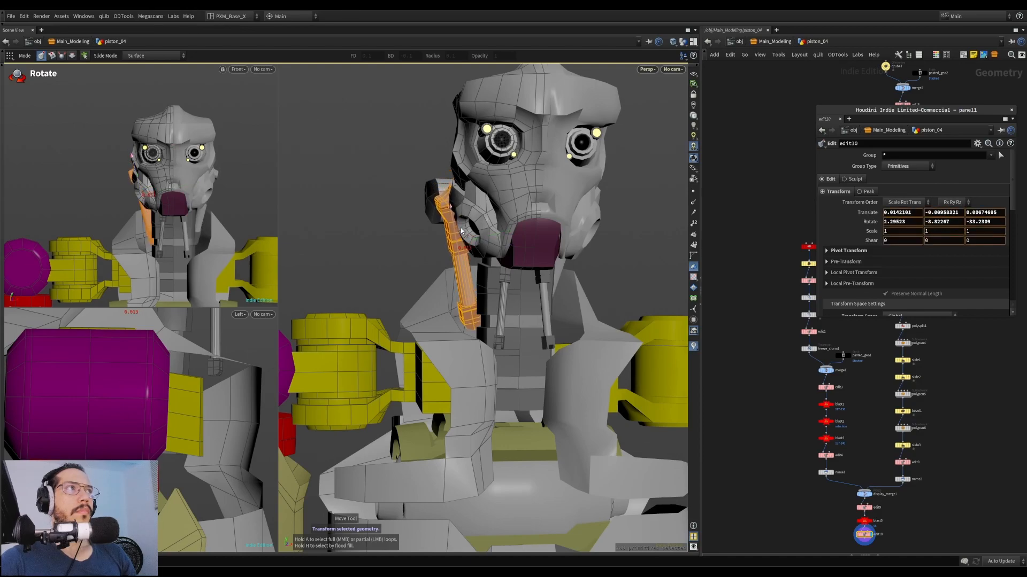
pyautogui.press('r')
pyautogui.moveTo(461, 231); pyautogui.dragTo(464, 203)
pyautogui.press('t')
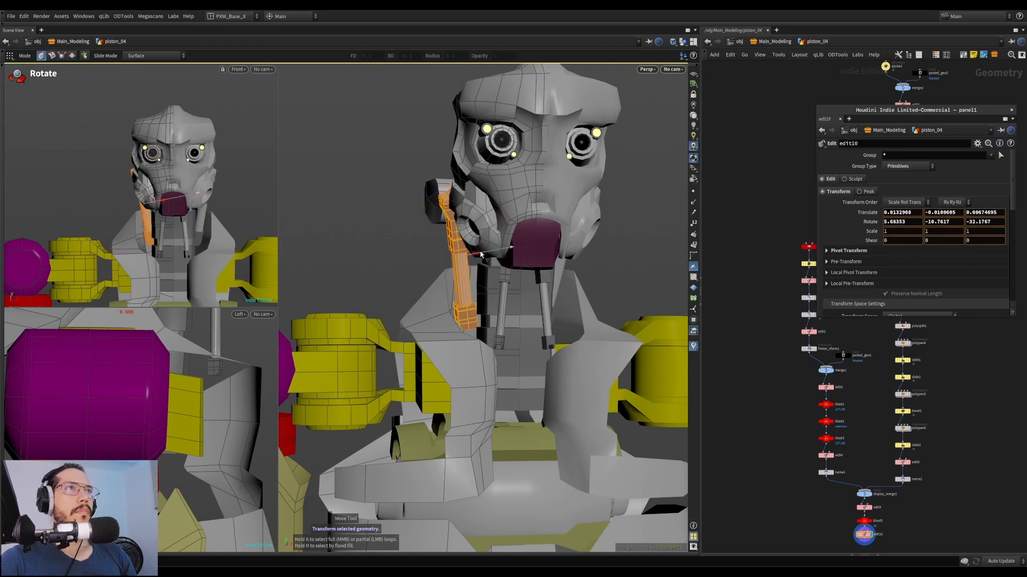
# Refine the piston's position from behind and rotate it to about 3.0, -9.2, -33.0 degrees
pyautogui.keyDown('alt'); pyautogui.moveTo(474, 233); pyautogui.dragTo(522, 235); pyautogui.keyUp('alt')
pyautogui.press('r')
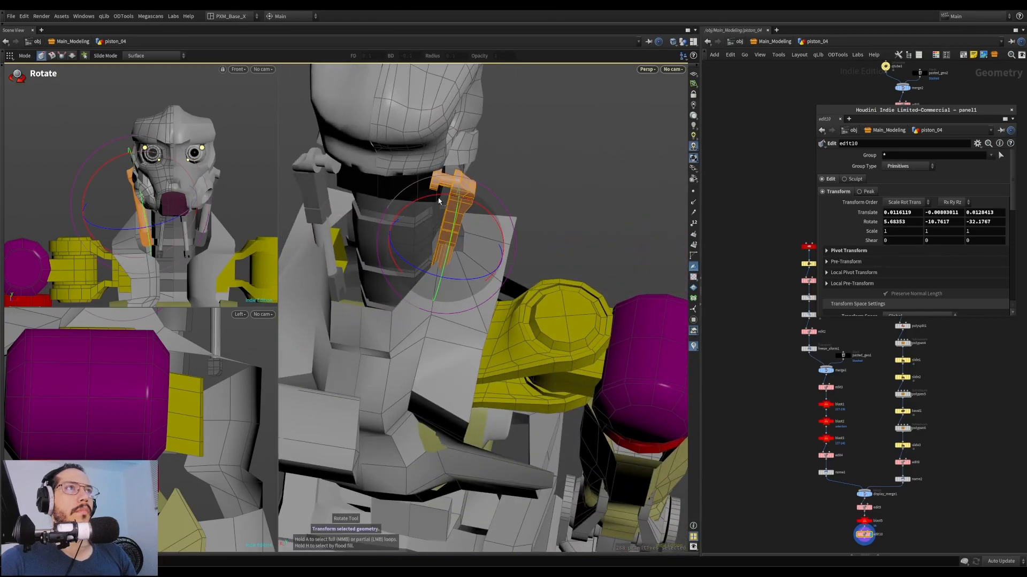
pyautogui.moveTo(442, 199); pyautogui.dragTo(447, 197)
pyautogui.press('t')
pyautogui.moveTo(430, 242); pyautogui.dragTo(432, 192)
pyautogui.moveTo(483, 252); pyautogui.dragTo(484, 253)
pyautogui.hotkey('ctrl', 'z')
pyautogui.press('r')
pyautogui.moveTo(443, 217); pyautogui.dragTo(442, 218)
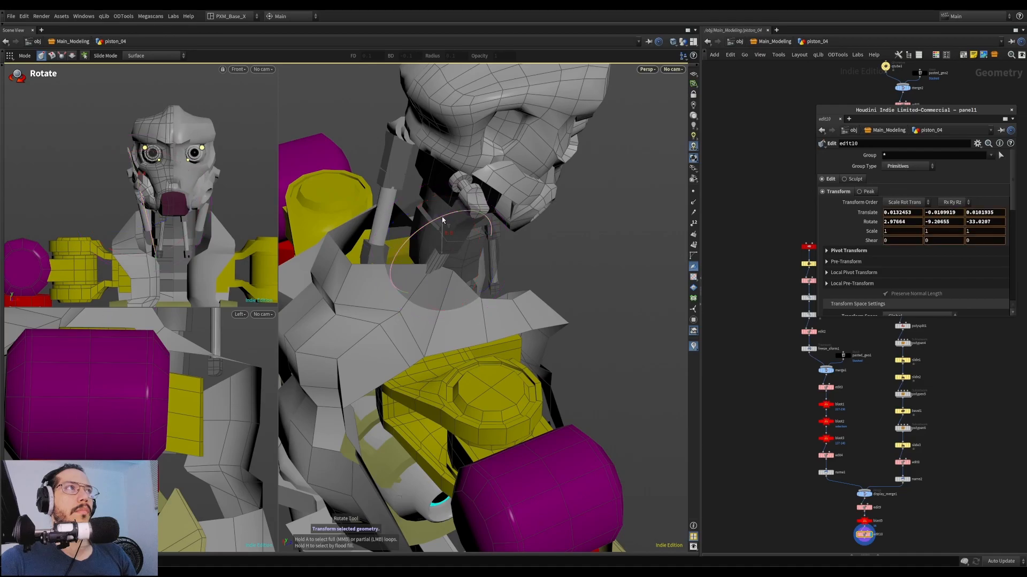
# Fine-tune the piston's rotation to about 1.9, -8.6, -30.0 degrees
pyautogui.keyDown('alt'); pyautogui.moveTo(535, 130); pyautogui.dragTo(514, 250); pyautogui.keyUp('alt')
pyautogui.keyDown('alt'); pyautogui.moveTo(514, 250); pyautogui.dragTo(549, 239, button='right'); pyautogui.keyUp('alt')
pyautogui.moveTo(548, 239)
pyautogui.keyDown('alt'); pyautogui.mouseDown()
pyautogui.moveTo(539, 252)
pyautogui.moveTo(564, 239)
pyautogui.moveTo(556, 230)
pyautogui.mouseUp(); pyautogui.keyUp('alt')
pyautogui.press('r')
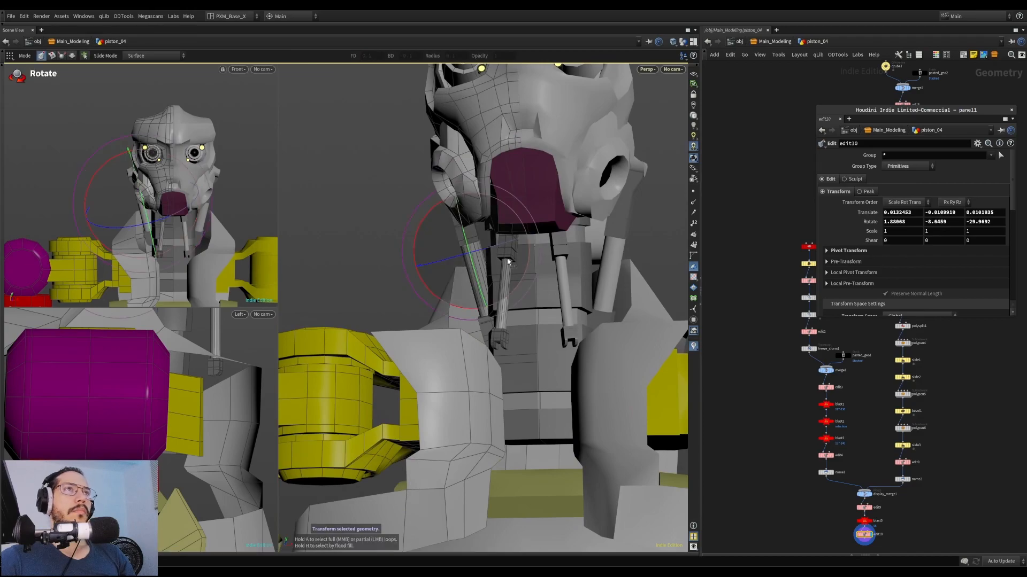
# Enter the piston_02 object below the mouth piece and select all its faces for rotation
pyautogui.press('1')
pyautogui.click(507, 275)
pyautogui.keyDown('alt'); pyautogui.moveTo(524, 284); pyautogui.dragTo(548, 285); pyautogui.keyUp('alt')
pyautogui.press('4')
pyautogui.doubleClick(516, 247)
pyautogui.moveTo(440, 146); pyautogui.dragTo(555, 426)
pyautogui.press('r')
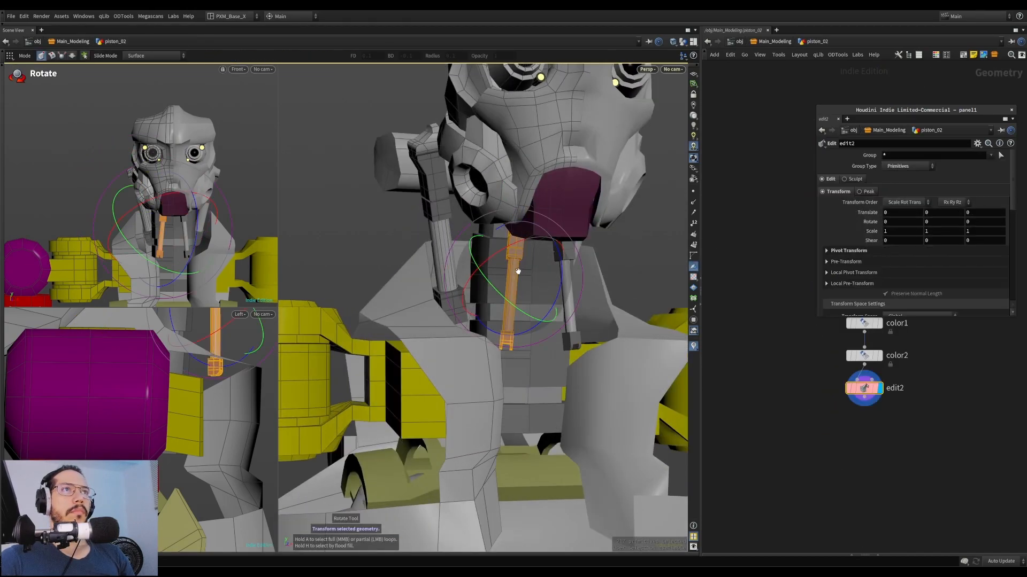
# Rotate the piston below the mouth piece to about -5.1, -1.8, -0.06 degrees
pyautogui.keyDown('alt'); pyautogui.moveTo(524, 273); pyautogui.dragTo(551, 258, button='right'); pyautogui.keyUp('alt')
pyautogui.press('d')
pyautogui.click(528, 228)
pyautogui.moveTo(546, 246)
pyautogui.keyDown('alt'); pyautogui.mouseDown()
pyautogui.moveTo(548, 267)
pyautogui.moveTo(545, 246)
pyautogui.moveTo(552, 259)
pyautogui.mouseUp(); pyautogui.keyUp('alt')
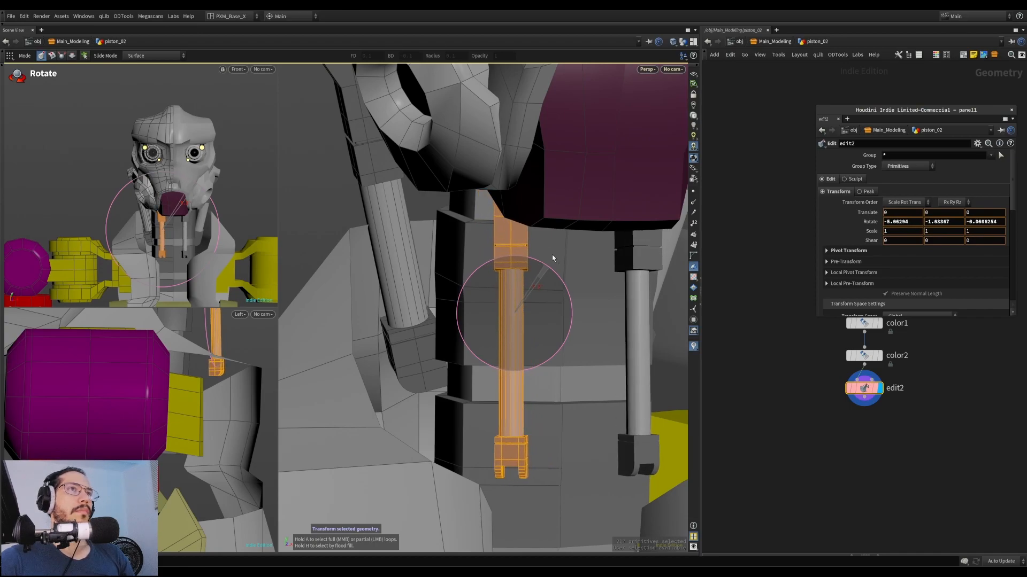
# Move the mouth piston to about -0.025, -0.010, -0.005 and rotate it to about -2.8, -10.2, 3.5 degrees
pyautogui.keyDown('alt'); pyautogui.moveTo(552, 258); pyautogui.dragTo(500, 280, button='right'); pyautogui.keyUp('alt')
pyautogui.keyDown('alt'); pyautogui.moveTo(501, 279); pyautogui.dragTo(621, 269); pyautogui.keyUp('alt')
pyautogui.keyDown('alt'); pyautogui.moveTo(622, 269); pyautogui.dragTo(600, 249); pyautogui.keyUp('alt')
pyautogui.press('t')
pyautogui.scroll(-4, 610, 283)
pyautogui.press('r')
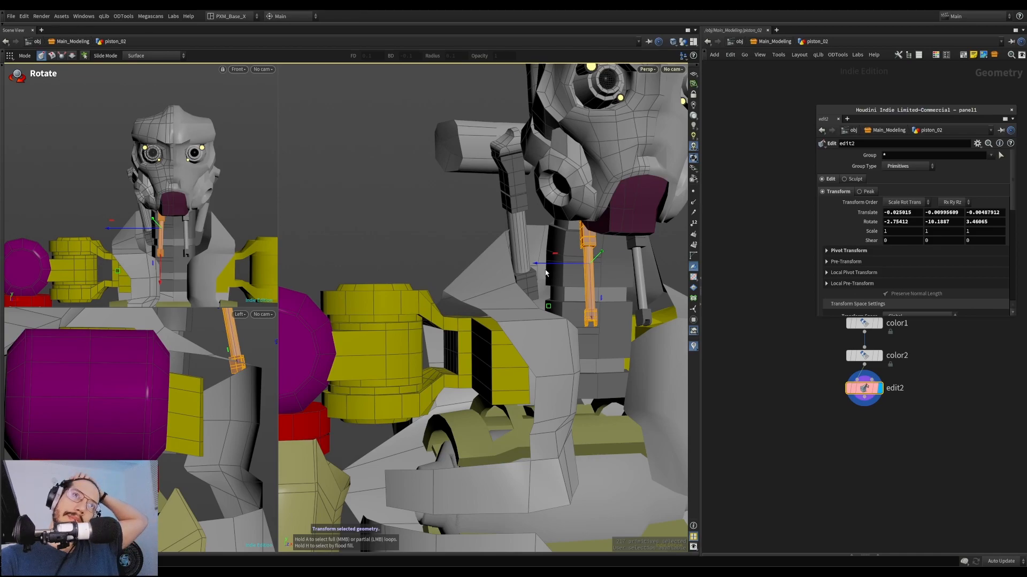
# Scale the mouth piston uniformly to about 1.245 and angle it outward from the mouth piece to the collar
pyautogui.keyDown('alt'); pyautogui.moveTo(643, 267); pyautogui.dragTo(495, 276); pyautogui.keyUp('alt')
pyautogui.press('r')
pyautogui.press('t')
pyautogui.press('r')
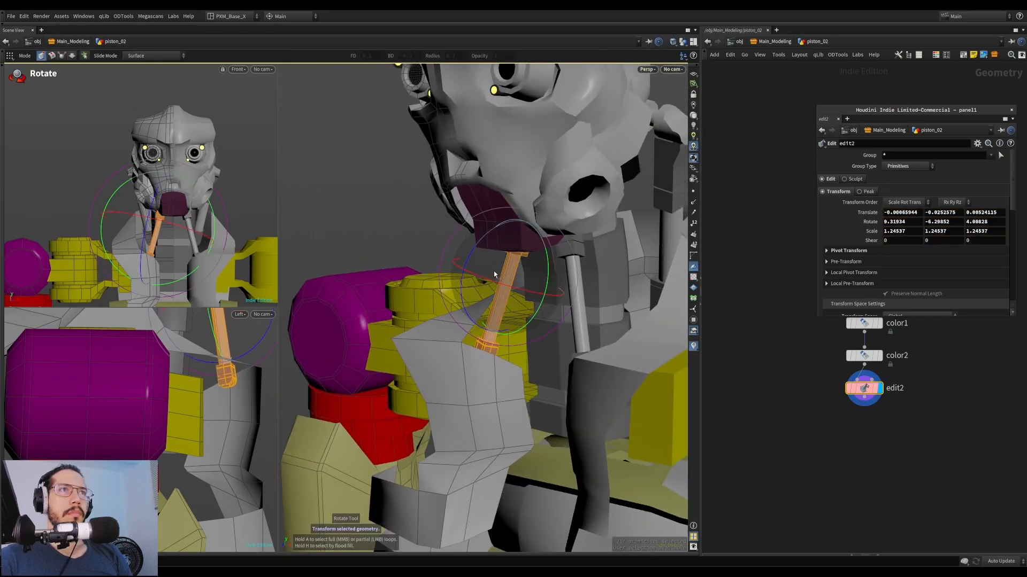
# Adjust the mouth piston's rotation to about 8.9, -4.8, 3.6 degrees and return to the Main_Modeling object level
pyautogui.moveTo(488, 239); pyautogui.dragTo(539, 226)
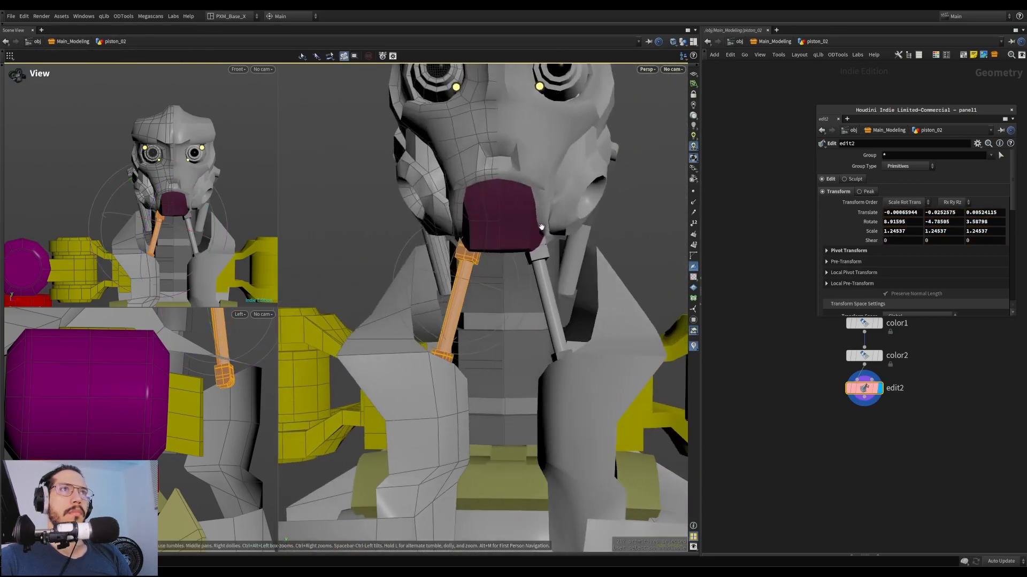
pyautogui.keyDown('alt'); pyautogui.moveTo(539, 227); pyautogui.dragTo(501, 252, button='right'); pyautogui.keyUp('alt')
pyautogui.keyDown('alt'); pyautogui.moveTo(500, 251); pyautogui.dragTo(636, 217); pyautogui.keyUp('alt')
pyautogui.press('u')
pyautogui.keyDown('alt'); pyautogui.moveTo(535, 217); pyautogui.dragTo(618, 212); pyautogui.keyUp('alt')
pyautogui.press('s')
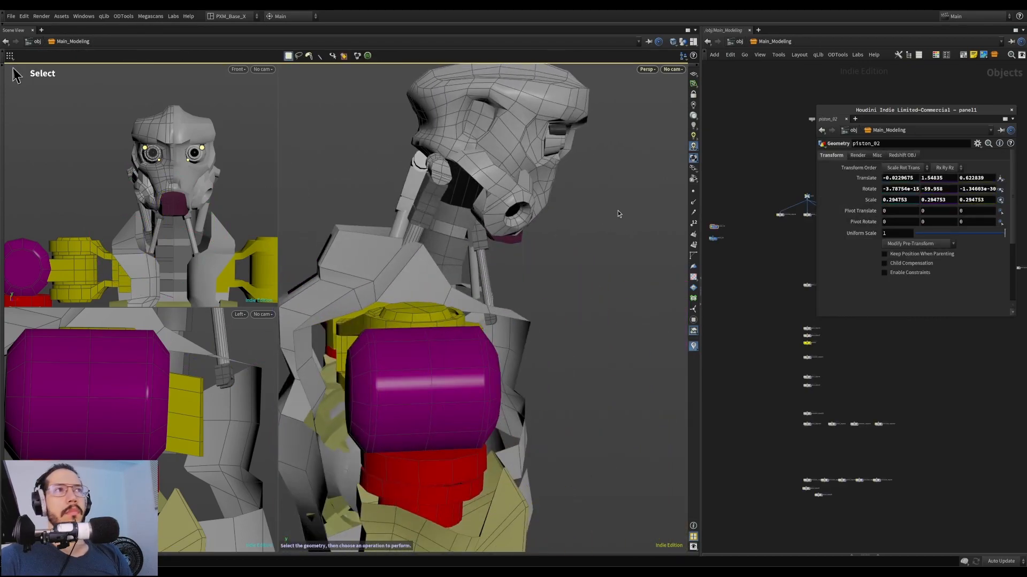
# Select all faces of the mouth piston piston_02 and move it to about -0.005, 0.013, -0.009
pyautogui.keyDown('alt'); pyautogui.moveTo(551, 196); pyautogui.dragTo(450, 182); pyautogui.keyUp('alt')
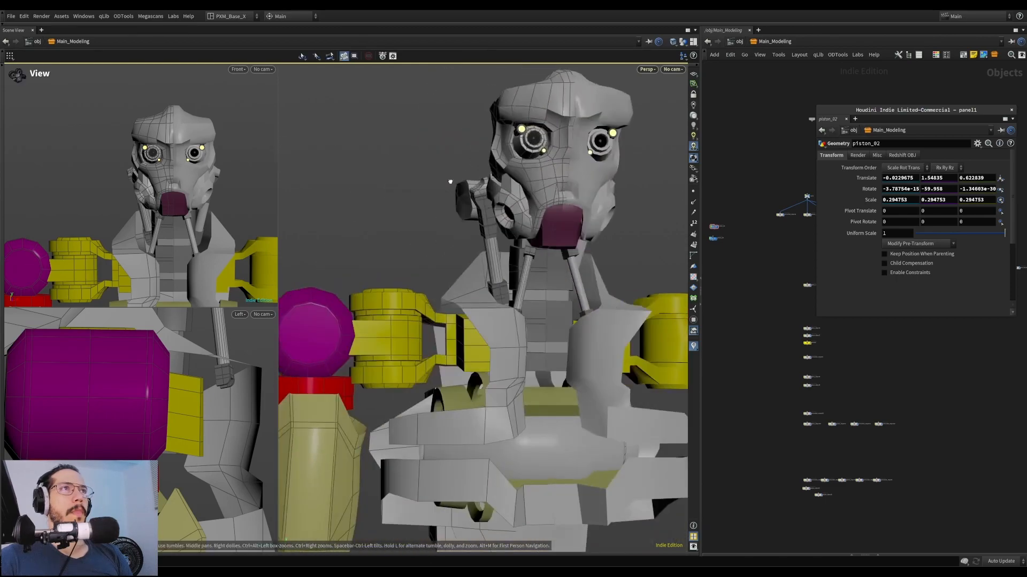
pyautogui.keyDown('alt'); pyautogui.moveTo(513, 189); pyautogui.dragTo(540, 199); pyautogui.keyUp('alt')
pyautogui.keyDown('alt'); pyautogui.moveTo(540, 200); pyautogui.dragTo(573, 227, button='right'); pyautogui.keyUp('alt')
pyautogui.keyDown('alt'); pyautogui.moveTo(572, 227); pyautogui.dragTo(591, 221); pyautogui.keyUp('alt')
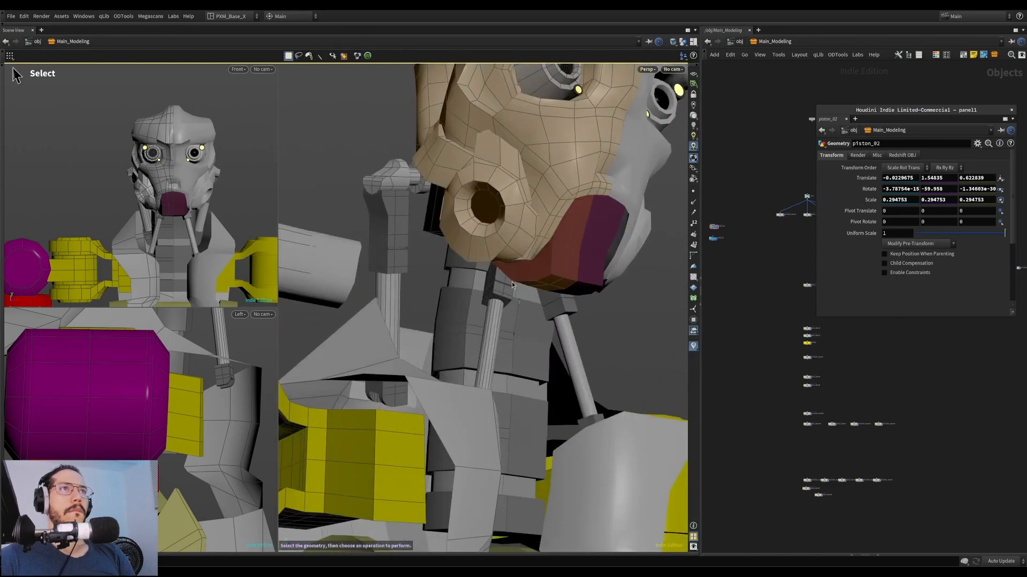
pyautogui.click(505, 293)
pyautogui.keyDown('alt'); pyautogui.moveTo(515, 304); pyautogui.dragTo(511, 309); pyautogui.keyUp('alt')
pyautogui.press('t')
pyautogui.press('4')
pyautogui.moveTo(334, 168); pyautogui.dragTo(594, 490)
pyautogui.keyDown('alt'); pyautogui.moveTo(553, 363); pyautogui.dragTo(495, 344); pyautogui.keyUp('alt')
pyautogui.press('t')
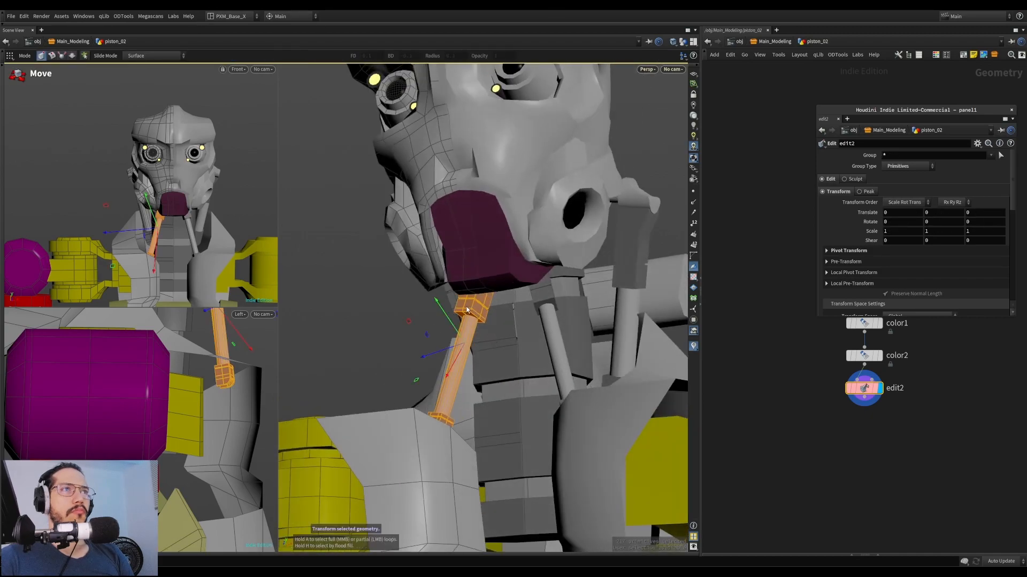
pyautogui.press('Escape')
pyautogui.press('t')
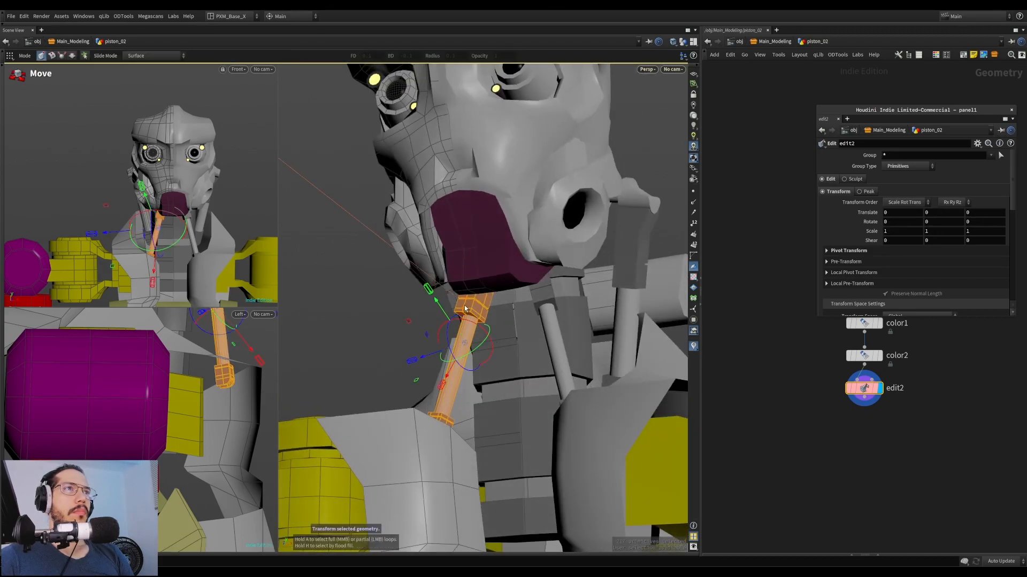
pyautogui.moveTo(484, 346); pyautogui.dragTo(517, 306)
# Rotate the mouth piston to about -4.8, -4.7, -3.6 degrees
pyautogui.press('r')
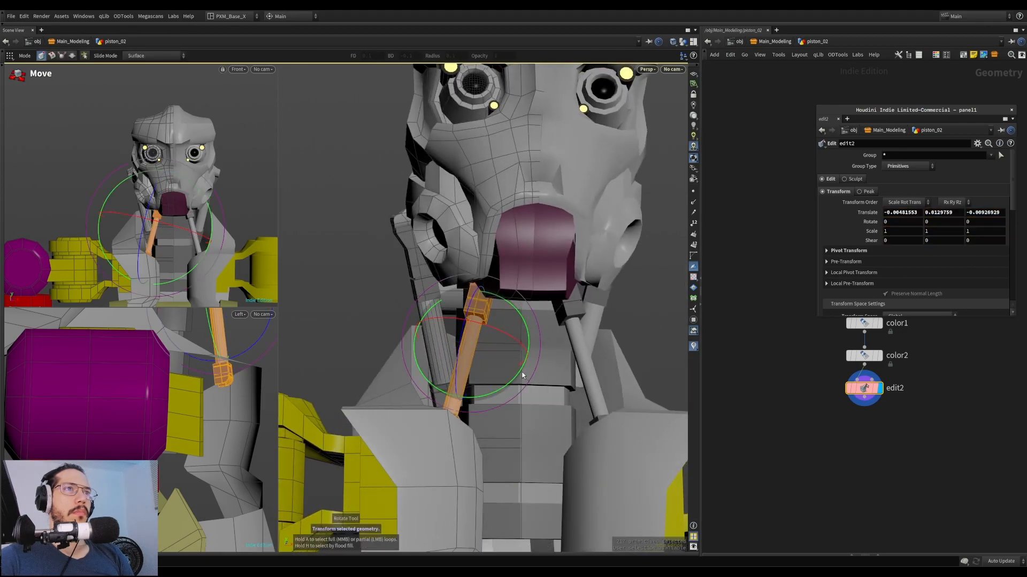
pyautogui.moveTo(524, 371); pyautogui.dragTo(524, 367)
pyautogui.moveTo(517, 359); pyautogui.dragTo(590, 355)
pyautogui.press('t')
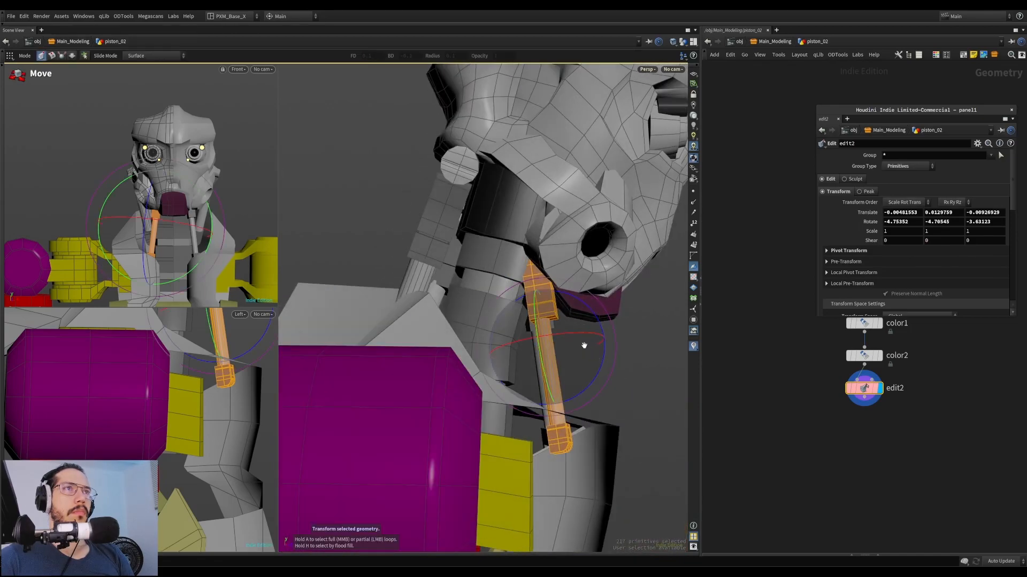
# Switch from the mouth piston to the geometry of the neck tube, qtube_object6
pyautogui.keyDown('alt'); pyautogui.moveTo(584, 348); pyautogui.dragTo(399, 362, button='right'); pyautogui.keyUp('alt')
pyautogui.keyDown('alt'); pyautogui.moveTo(399, 362); pyautogui.dragTo(428, 395); pyautogui.keyUp('alt')
pyautogui.keyDown('alt'); pyautogui.moveTo(428, 395); pyautogui.dragTo(334, 417, button='right'); pyautogui.keyUp('alt')
pyautogui.moveTo(334, 416); pyautogui.dragTo(588, 331)
pyautogui.moveTo(589, 332); pyautogui.dragTo(649, 257, button='right')
pyautogui.moveTo(545, 240); pyautogui.dragTo(595, 275)
pyautogui.moveTo(596, 276); pyautogui.dragTo(583, 240, button='middle')
pyautogui.moveTo(583, 240); pyautogui.dragTo(559, 276)
pyautogui.scroll(3, 559, 276)
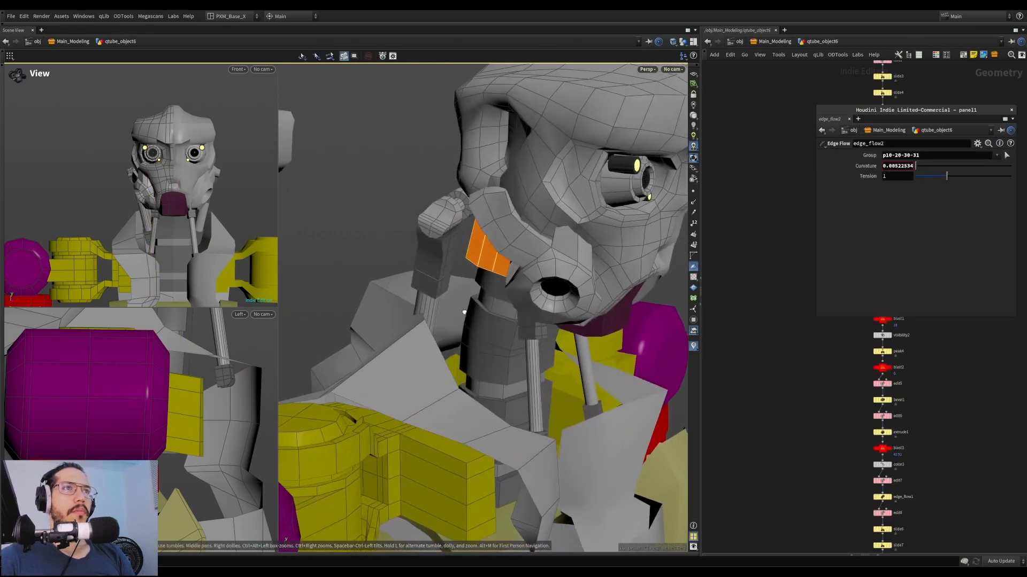
# Select all faces of the neck tube and move it by about -0.014 along Z
pyautogui.moveTo(463, 312); pyautogui.dragTo(503, 323)
pyautogui.keyDown('shift'); pyautogui.doubleClick(510, 328); pyautogui.keyUp('shift')
pyautogui.scroll(-4, 481, 331)
pyautogui.moveTo(396, 340); pyautogui.dragTo(551, 294)
pyautogui.press('s')
pyautogui.press('t')
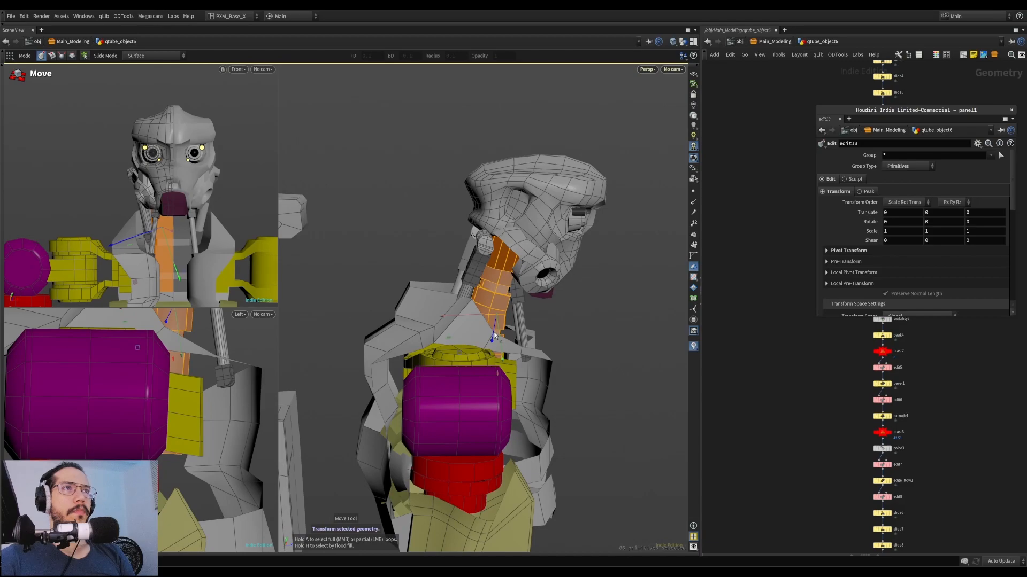
pyautogui.press('Escape')
pyautogui.moveTo(479, 319); pyautogui.dragTo(427, 320)
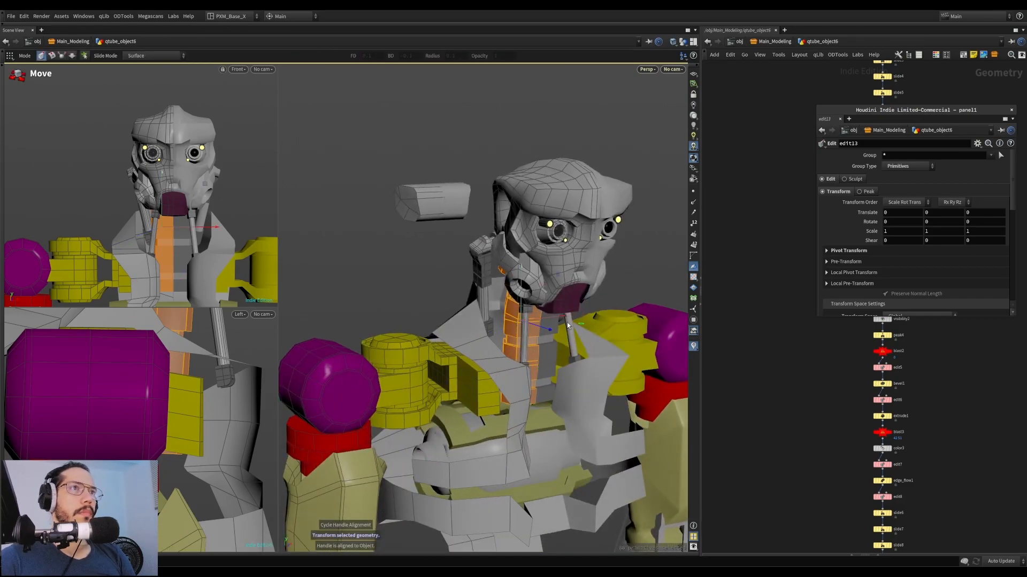
pyautogui.moveTo(547, 326); pyautogui.dragTo(414, 309)
pyautogui.press('Escape')
pyautogui.press('Escape')
pyautogui.scroll(-5, 150, 412)
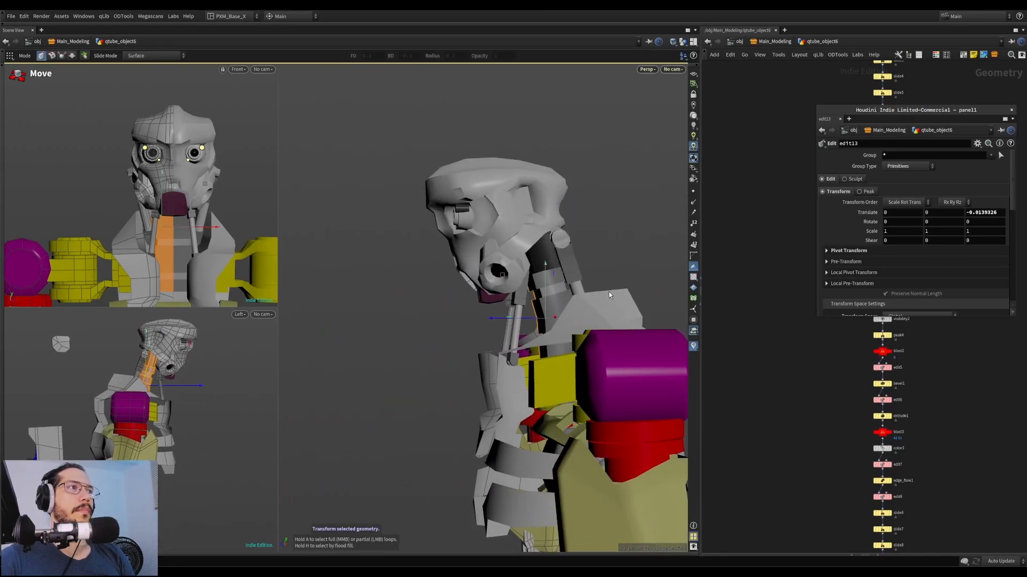
# Inspect how the neck tube fits between the head, pistons and collar from several sides
pyautogui.press('Escape')
pyautogui.moveTo(594, 297); pyautogui.dragTo(552, 319)
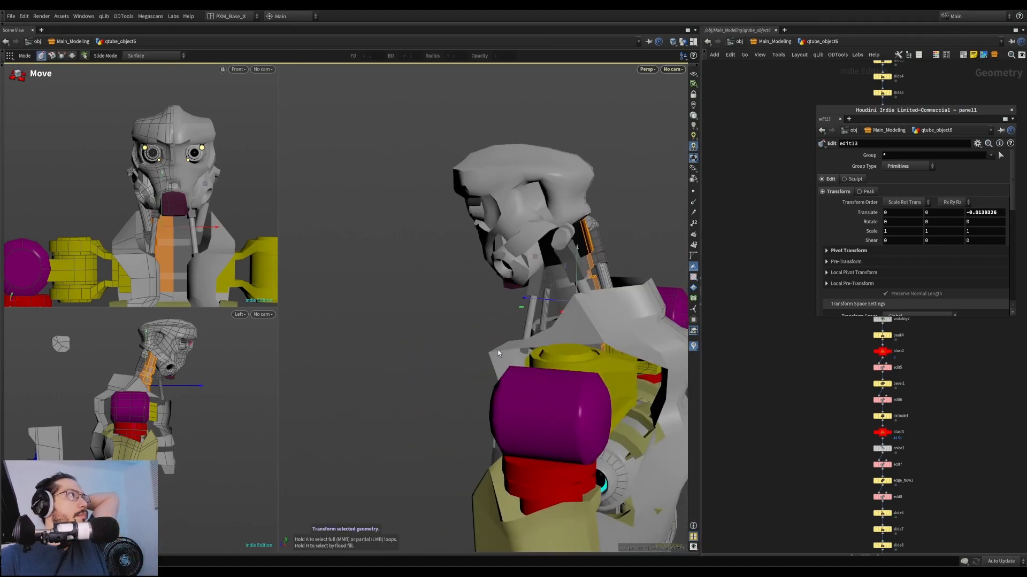
pyautogui.keyDown('alt'); pyautogui.moveTo(666, 292); pyautogui.dragTo(503, 266); pyautogui.keyUp('alt')
pyautogui.keyDown('alt'); pyautogui.moveTo(502, 266); pyautogui.dragTo(618, 285, button='right'); pyautogui.keyUp('alt')
pyautogui.keyDown('alt'); pyautogui.moveTo(618, 285); pyautogui.dragTo(631, 242); pyautogui.keyUp('alt')
pyautogui.press('s')
pyautogui.press('3')
pyautogui.keyDown('alt'); pyautogui.moveTo(631, 242); pyautogui.dragTo(551, 243, button='right'); pyautogui.keyUp('alt')
pyautogui.keyDown('alt'); pyautogui.moveTo(551, 243); pyautogui.dragTo(575, 265); pyautogui.keyUp('alt')
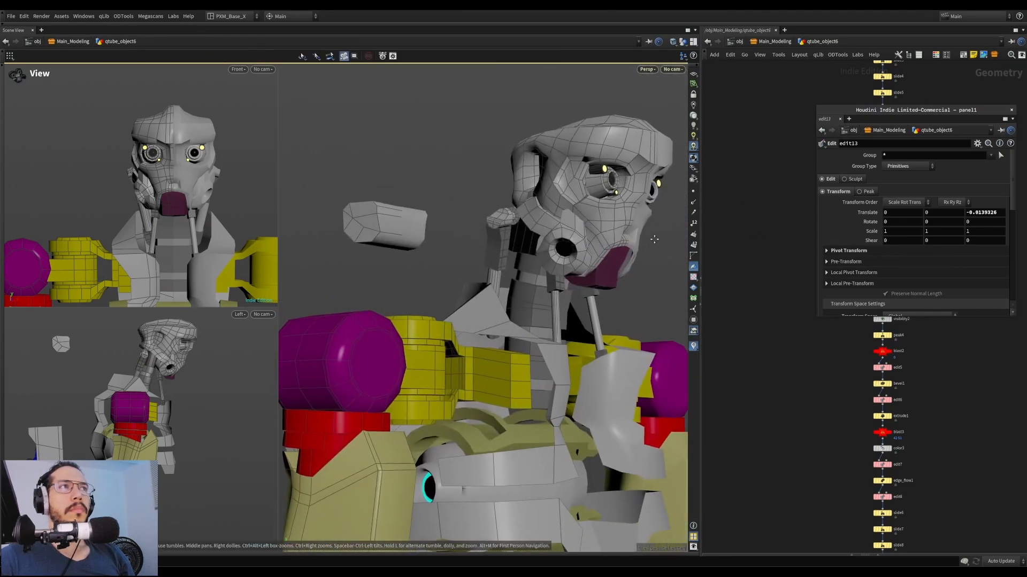
pyautogui.keyDown('alt'); pyautogui.moveTo(575, 265); pyautogui.dragTo(541, 261, button='right'); pyautogui.keyUp('alt')
pyautogui.keyDown('alt'); pyautogui.moveTo(541, 261); pyautogui.dragTo(578, 238); pyautogui.keyUp('alt')
pyautogui.keyDown('alt'); pyautogui.moveTo(578, 238); pyautogui.dragTo(498, 195, button='middle'); pyautogui.keyUp('alt')
pyautogui.keyDown('alt'); pyautogui.moveTo(498, 196); pyautogui.dragTo(512, 210); pyautogui.keyUp('alt')
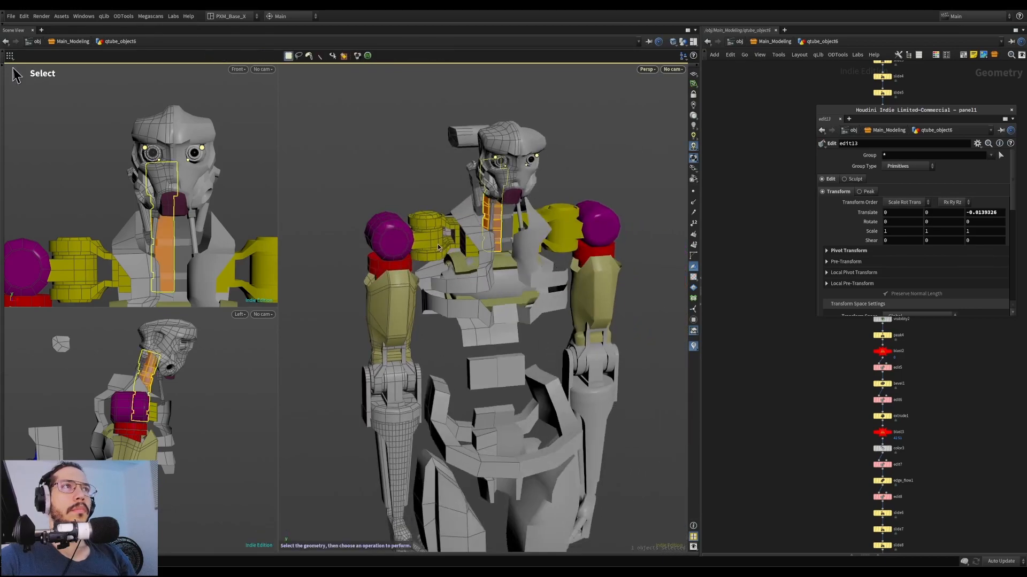
# Inspect the arm object and the null it is parented to in the object network
pyautogui.click(436, 236)
pyautogui.keyDown('alt'); pyautogui.moveTo(436, 236); pyautogui.dragTo(454, 213); pyautogui.keyUp('alt')
pyautogui.keyDown('alt'); pyautogui.moveTo(454, 213); pyautogui.dragTo(550, 236, button='right'); pyautogui.keyUp('alt')
pyautogui.keyDown('alt'); pyautogui.moveTo(550, 236); pyautogui.dragTo(518, 233); pyautogui.keyUp('alt')
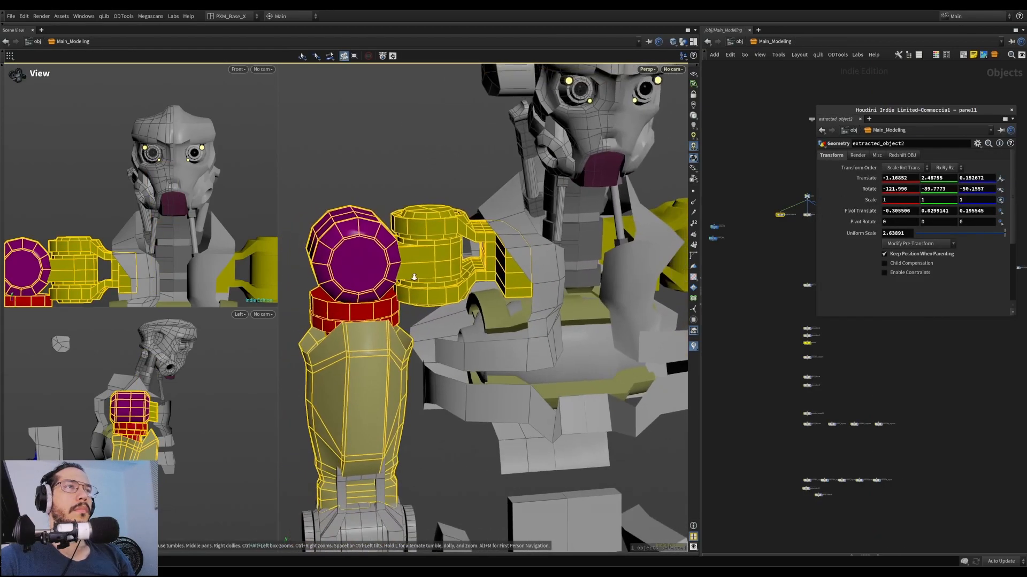
pyautogui.keyDown('alt'); pyautogui.moveTo(518, 233); pyautogui.dragTo(423, 203, button='right'); pyautogui.keyUp('alt')
pyautogui.click(771, 317)
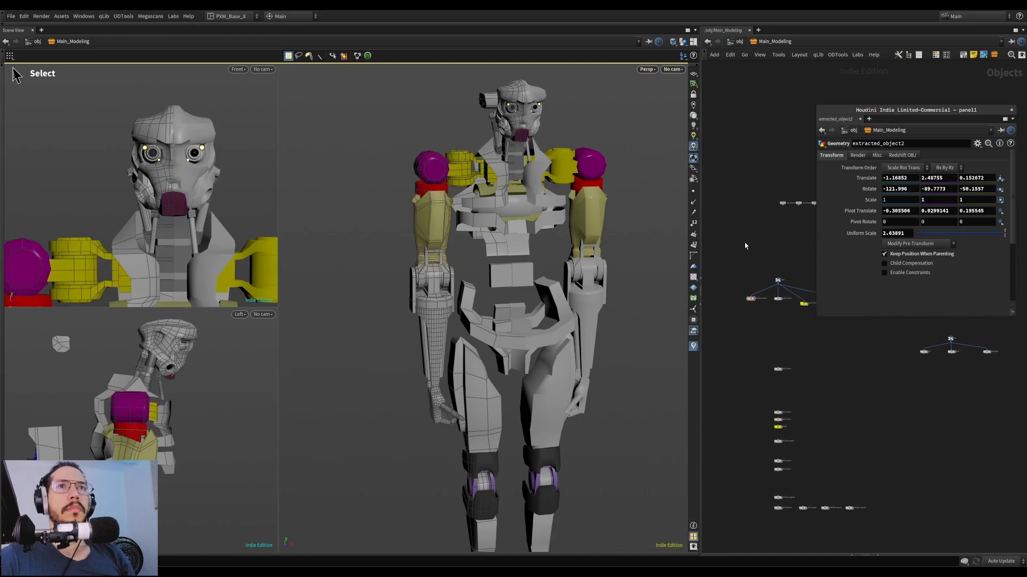
pyautogui.moveTo(794, 288); pyautogui.dragTo(793, 282)
pyautogui.moveTo(446, 149); pyautogui.dragTo(506, 151, button='right')
pyautogui.moveTo(506, 151); pyautogui.dragTo(473, 177)
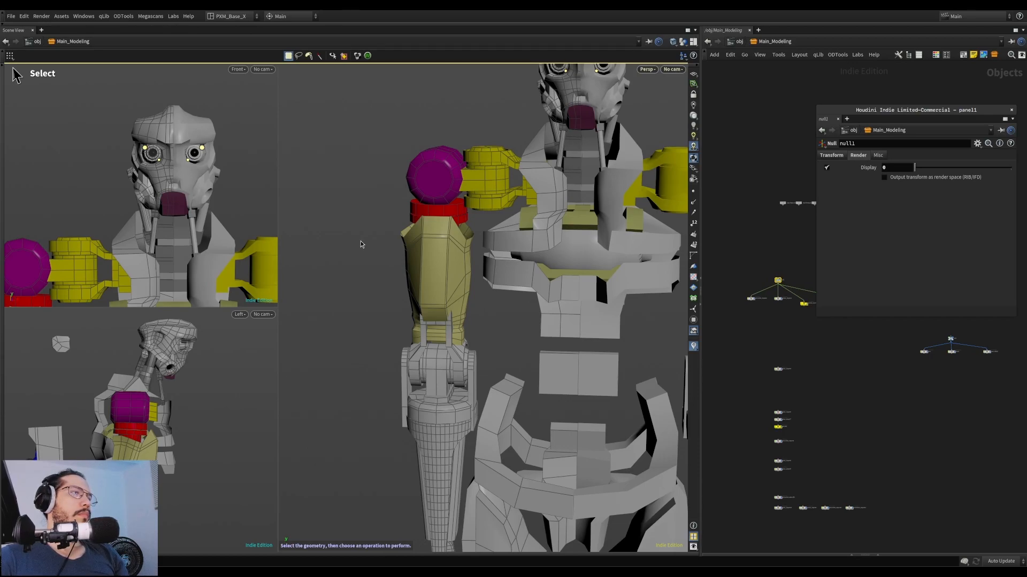
# Examine the full robot's proportions from the front and the side
pyautogui.moveTo(535, 222)
pyautogui.keyDown('alt'); pyautogui.mouseDown()
pyautogui.moveTo(588, 229)
pyautogui.moveTo(581, 233)
pyautogui.moveTo(718, 229)
pyautogui.moveTo(555, 209)
pyautogui.moveTo(550, 228)
pyautogui.mouseUp(); pyautogui.keyUp('alt')
pyautogui.keyDown('alt'); pyautogui.moveTo(550, 228); pyautogui.dragTo(476, 239, button='middle'); pyautogui.keyUp('alt')
pyautogui.scroll(-4, 477, 240)
pyautogui.keyDown('alt'); pyautogui.moveTo(477, 239); pyautogui.dragTo(476, 219); pyautogui.keyUp('alt')
pyautogui.moveTo(477, 219); pyautogui.dragTo(355, 222, button='right')
pyautogui.moveTo(505, 231); pyautogui.dragTo(529, 229)
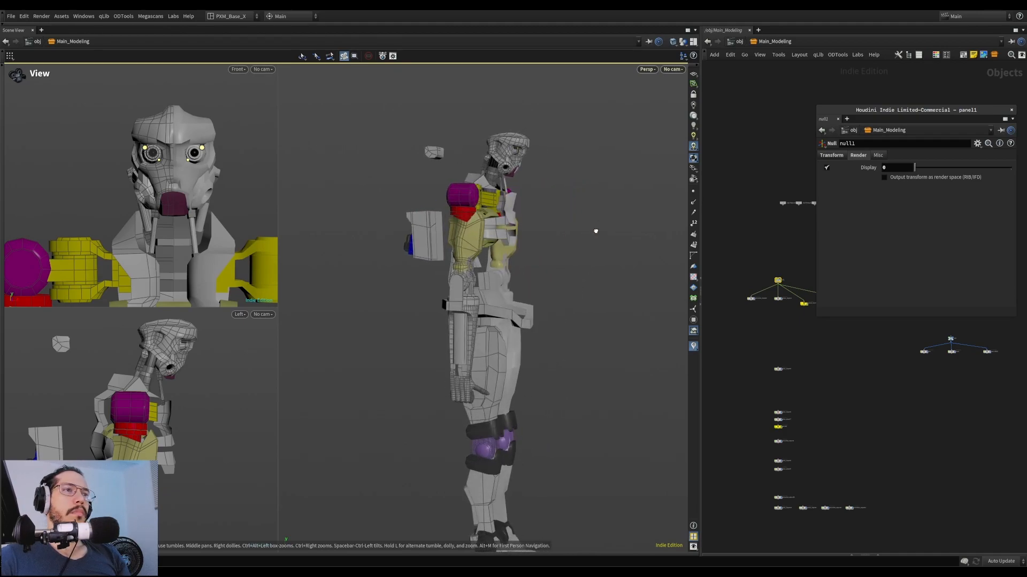
pyautogui.keyDown('alt'); pyautogui.moveTo(595, 231); pyautogui.dragTo(524, 236); pyautogui.keyUp('alt')
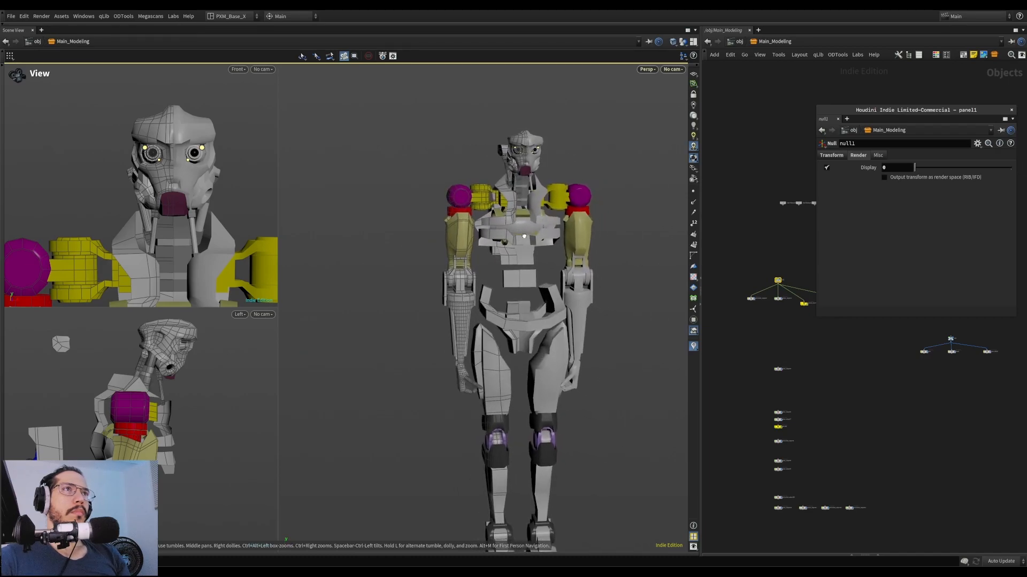
pyautogui.moveTo(521, 243); pyautogui.dragTo(521, 195, button='right')
pyautogui.moveTo(521, 195)
pyautogui.mouseDown()
pyautogui.moveTo(588, 202)
pyautogui.moveTo(513, 188)
pyautogui.mouseUp()
pyautogui.scroll(3, 514, 188)
pyautogui.press('s')
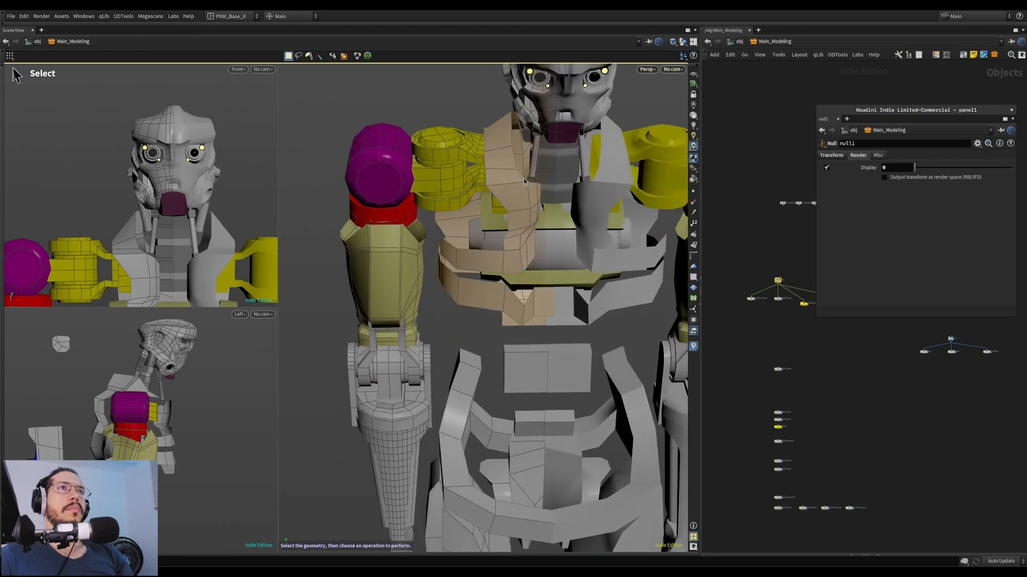
# Try to move the chest bands, extracted_object1, and the chest tube, qtube_object7, forward together out of the torso
pyautogui.click(523, 202)
pyautogui.press('i')
pyautogui.moveTo(523, 201); pyautogui.dragTo(481, 279)
pyautogui.click(528, 263)
pyautogui.press('Escape')
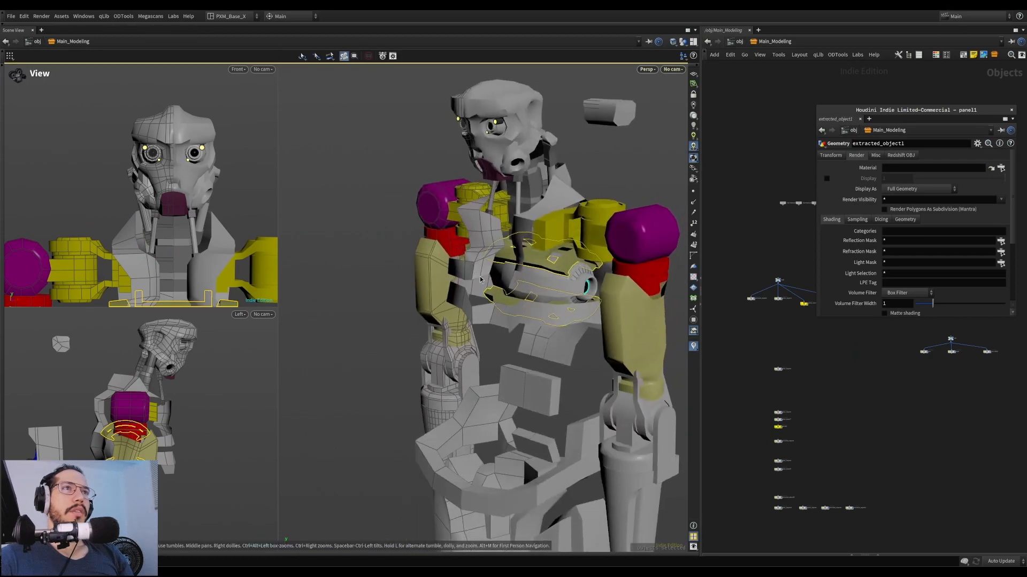
pyautogui.moveTo(584, 280); pyautogui.dragTo(550, 264)
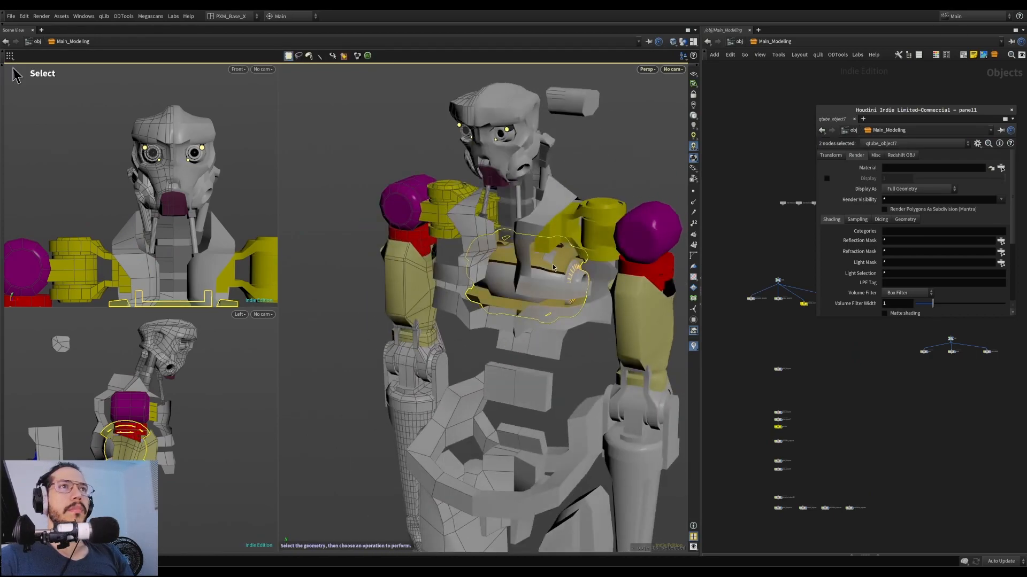
pyautogui.click(551, 264)
pyautogui.click(569, 260)
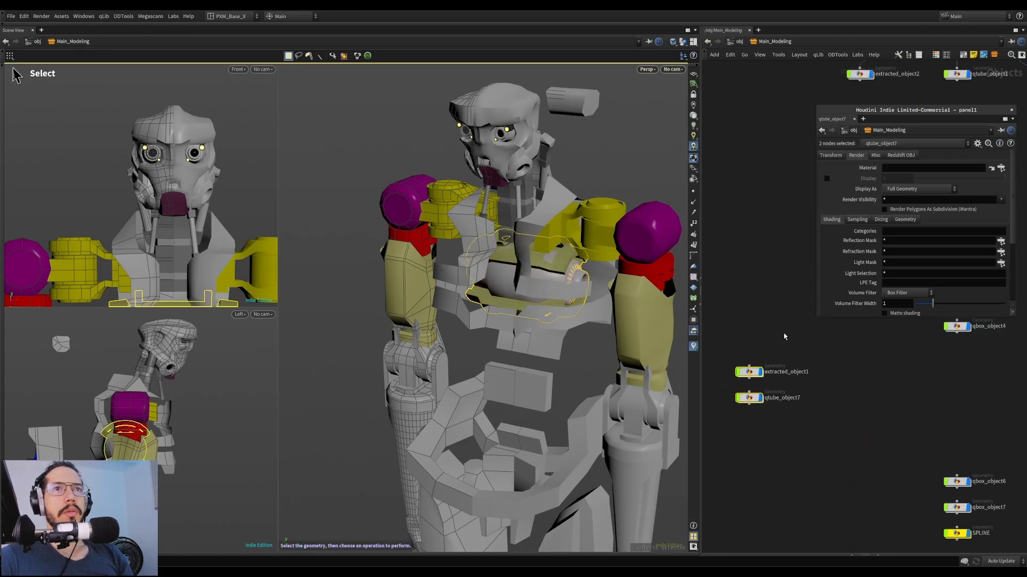
pyautogui.scroll(3, 569, 290)
pyautogui.press('t')
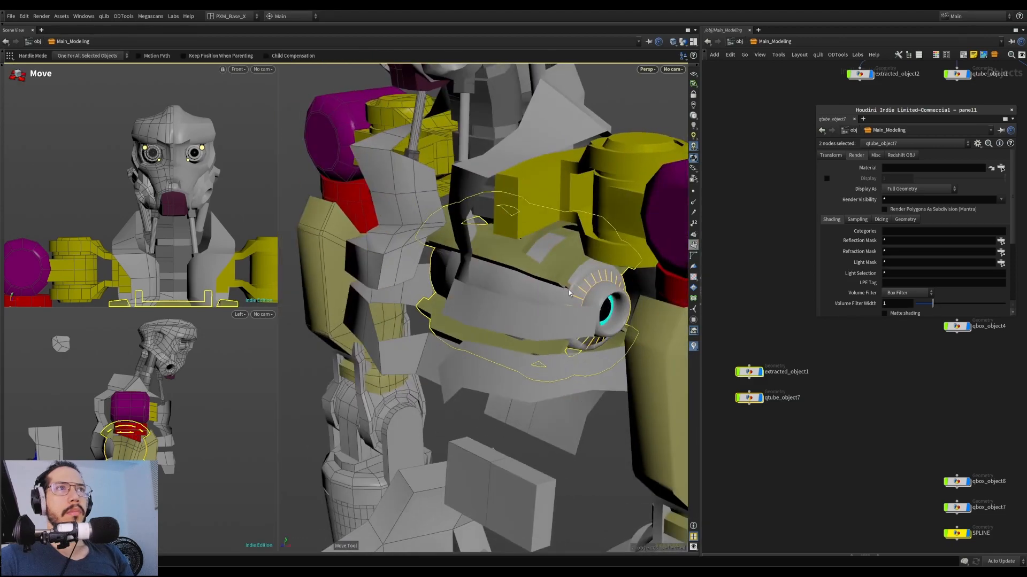
pyautogui.scroll(-6, 581, 306)
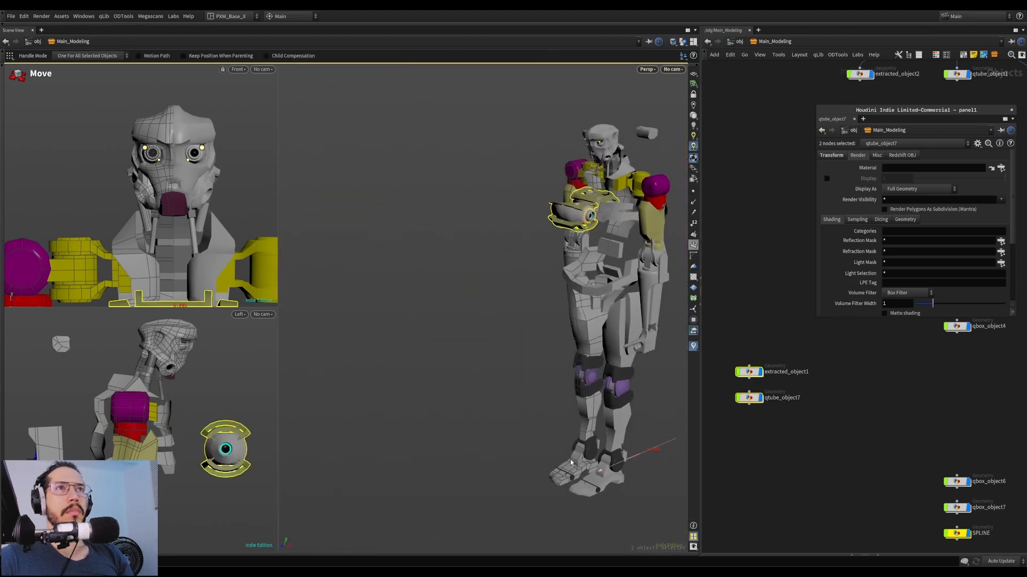
pyautogui.hotkey('ctrl', 'z')
# Open the geometry of the chest bands object extracted_object1 and hide all other objects
pyautogui.scroll(5, 653, 182)
pyautogui.moveTo(760, 335); pyautogui.dragTo(793, 388)
pyautogui.moveTo(794, 380); pyautogui.dragTo(770, 311, button='middle')
pyautogui.moveTo(786, 336); pyautogui.dragTo(712, 372)
pyautogui.moveTo(771, 384); pyautogui.dragTo(729, 324)
pyautogui.click(743, 248)
pyautogui.keyDown('alt'); pyautogui.moveTo(572, 211); pyautogui.dragTo(649, 204); pyautogui.keyUp('alt')
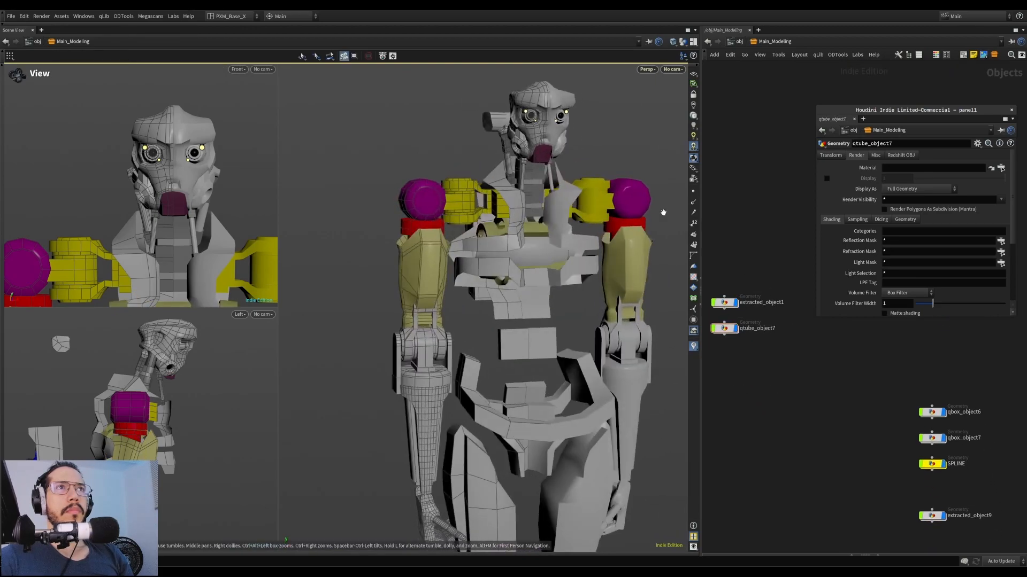
pyautogui.doubleClick(723, 303)
pyautogui.keyDown('alt'); pyautogui.moveTo(580, 264); pyautogui.dragTo(682, 124); pyautogui.keyUp('alt')
pyautogui.keyDown('alt'); pyautogui.moveTo(612, 96); pyautogui.dragTo(633, 117); pyautogui.keyUp('alt')
pyautogui.click(684, 42)
pyautogui.click(711, 70)
pyautogui.keyDown('alt'); pyautogui.moveTo(599, 152); pyautogui.dragTo(542, 199); pyautogui.keyUp('alt')
pyautogui.moveTo(866, 381); pyautogui.dragTo(791, 434, button='middle')
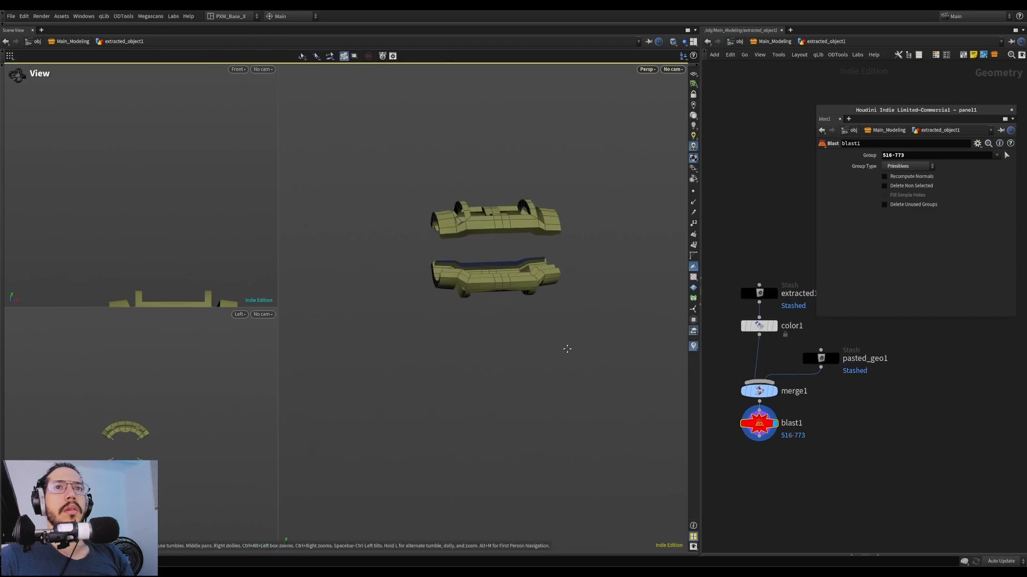
# Clip the chest bands to their -X half with the symmetry tools and return to the object level
pyautogui.keyDown('alt'); pyautogui.moveTo(575, 342); pyautogui.dragTo(516, 357); pyautogui.keyUp('alt')
pyautogui.press('Tab')
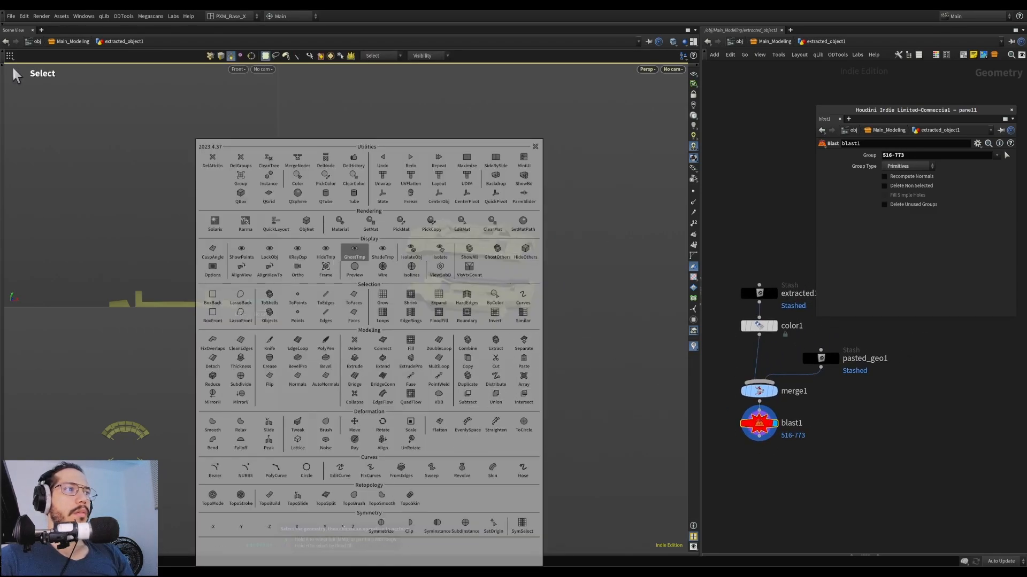
pyautogui.click(214, 526)
pyautogui.press('Tab')
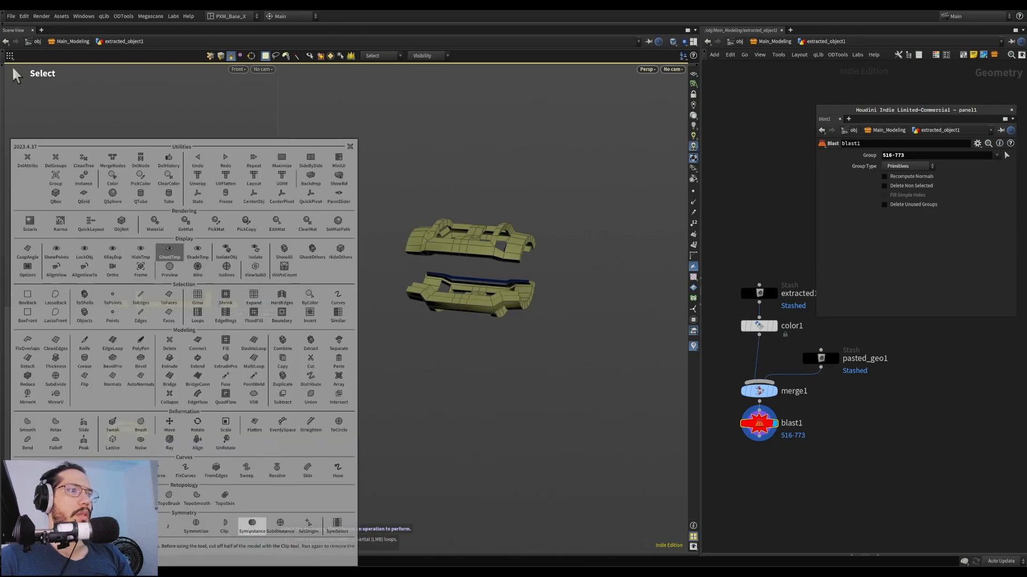
pyautogui.click(223, 527)
pyautogui.press('u')
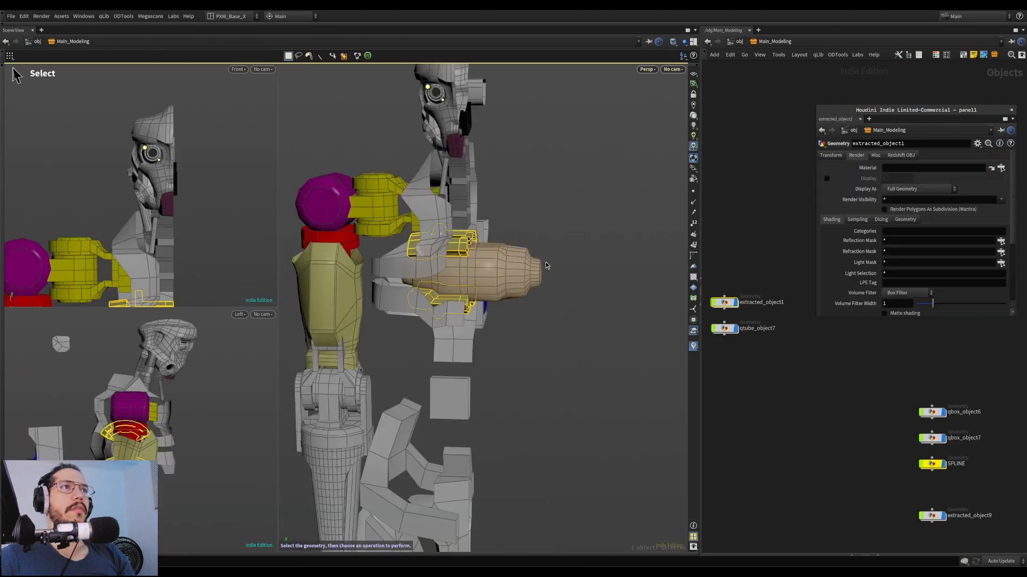
# Symmetrize the chest tube qtube_object7 with Clip in direction -1 on X, keeping one half, and return to the object level
pyautogui.keyDown('alt'); pyautogui.moveTo(491, 289); pyautogui.dragTo(502, 301); pyautogui.keyUp('alt')
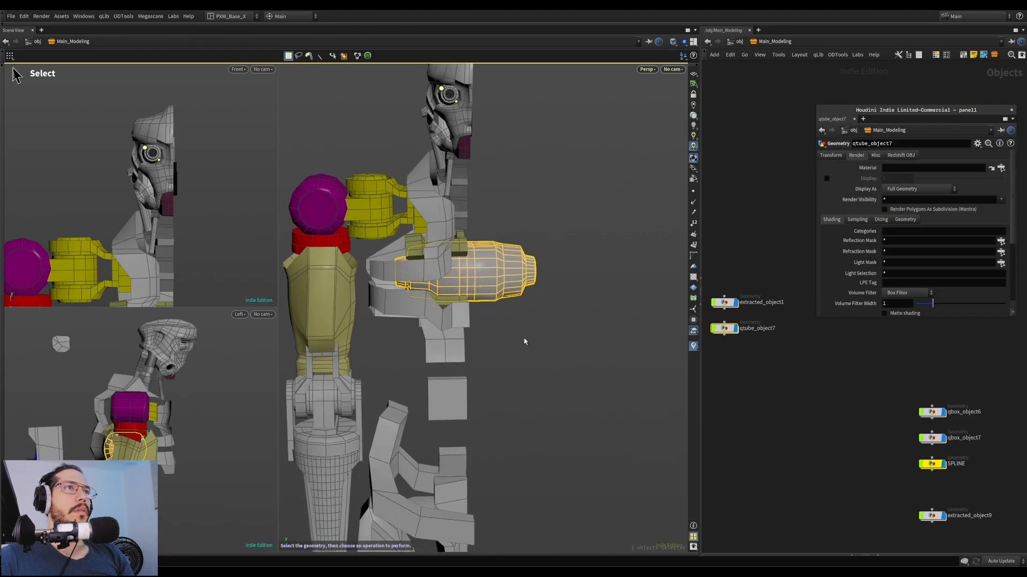
pyautogui.press('i')
pyautogui.press('Tab')
pyautogui.press('Escape')
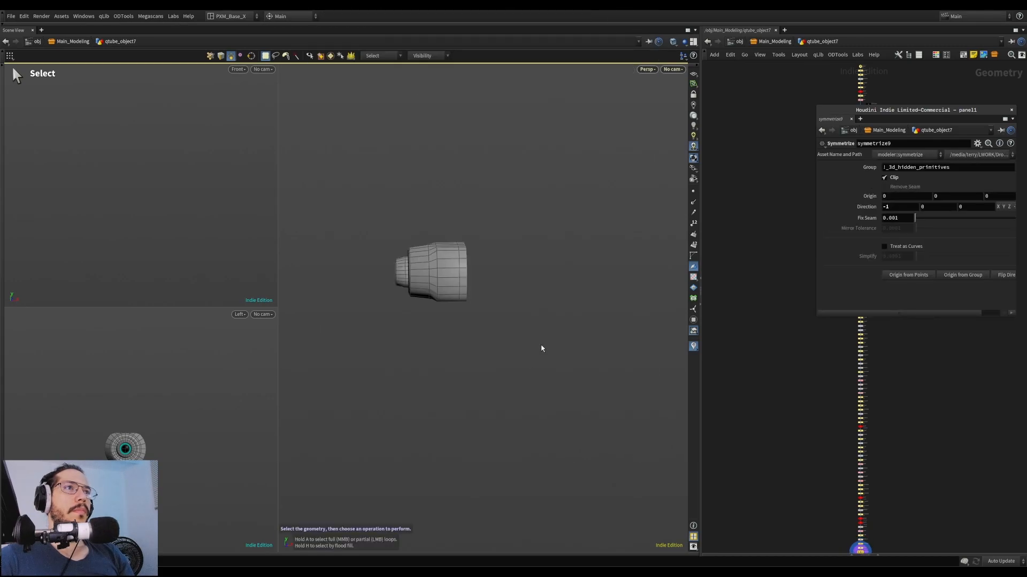
pyautogui.press('u')
# Set the viewport to ghost the other objects instead of hiding them
pyautogui.scroll(-5, 489, 247)
pyautogui.keyDown('alt'); pyautogui.moveTo(489, 247); pyautogui.dragTo(565, 182); pyautogui.keyUp('alt')
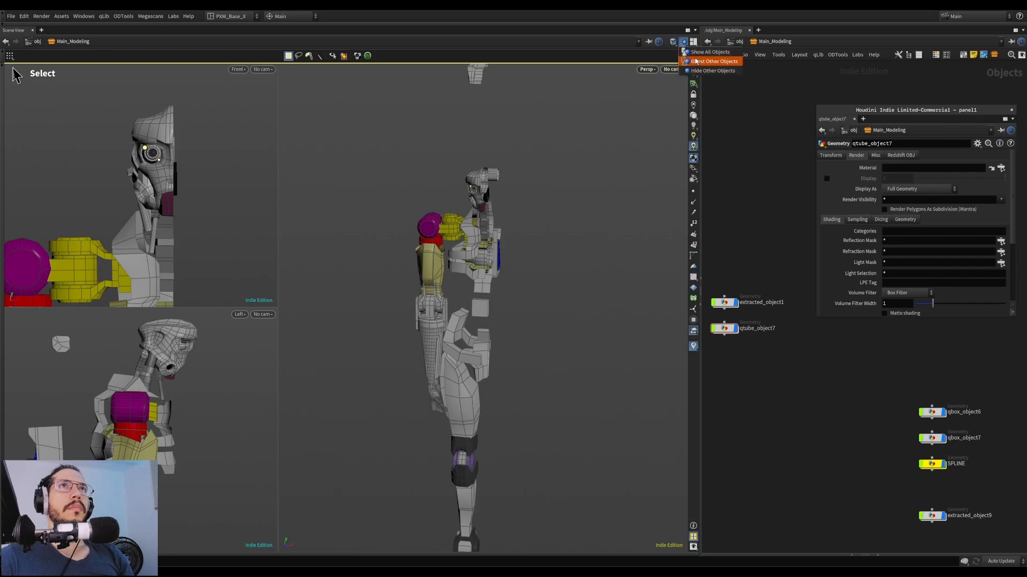
pyautogui.click(696, 61)
pyautogui.scroll(5, 541, 211)
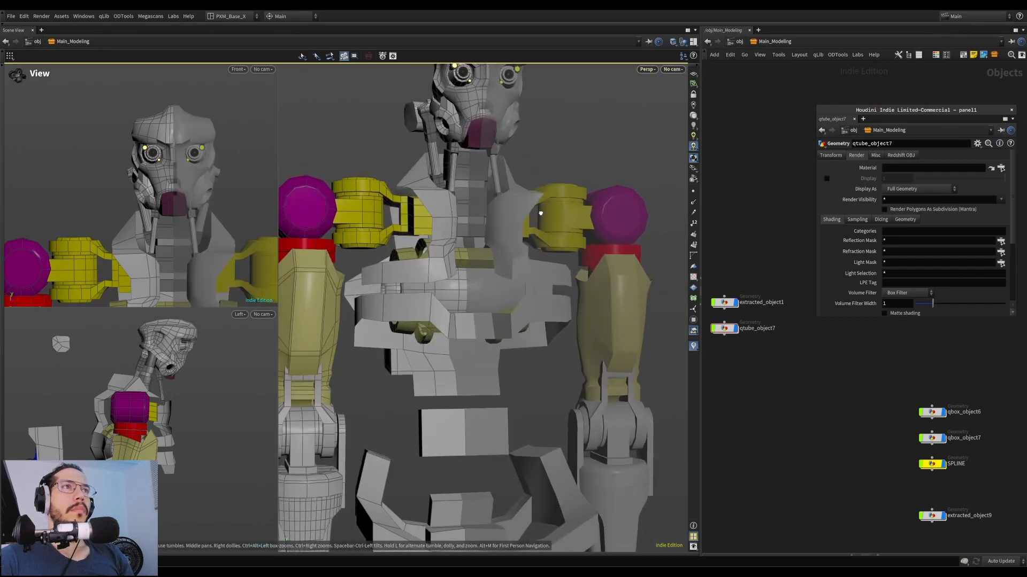
# Combine the chest bands object extracted_object1 with the chest tube object qtube_object7
pyautogui.keyDown('alt'); pyautogui.moveTo(540, 211); pyautogui.dragTo(481, 252); pyautogui.keyUp('alt')
pyautogui.keyDown('alt'); pyautogui.moveTo(444, 303); pyautogui.dragTo(467, 260); pyautogui.keyUp('alt')
pyautogui.doubleClick(453, 301)
pyautogui.press('1')
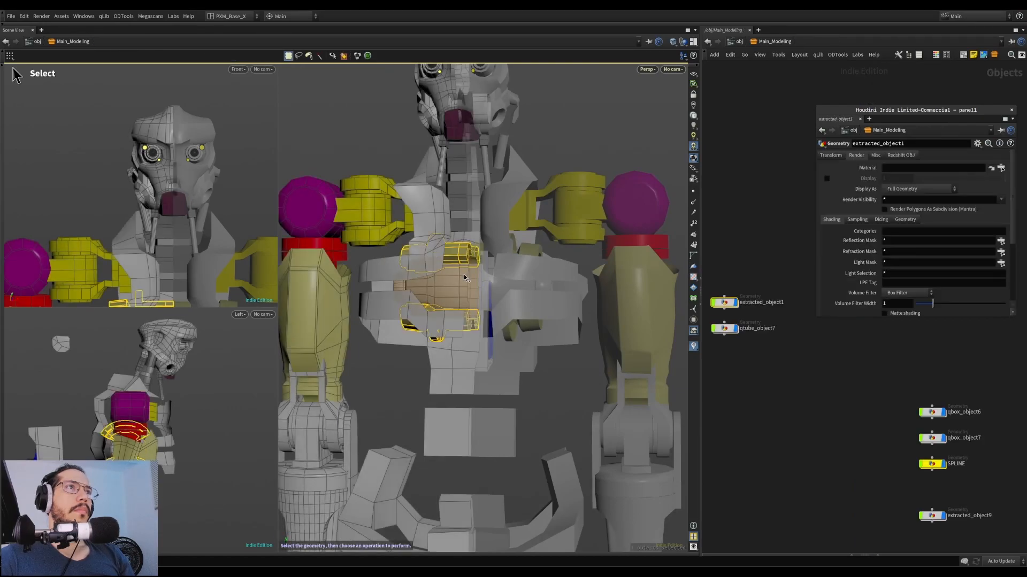
pyautogui.moveTo(456, 297)
pyautogui.keyDown('alt'); pyautogui.mouseDown()
pyautogui.moveTo(479, 283)
pyautogui.moveTo(457, 276)
pyautogui.moveTo(439, 293)
pyautogui.mouseUp(); pyautogui.keyUp('alt')
pyautogui.keyDown('alt'); pyautogui.moveTo(439, 293); pyautogui.dragTo(496, 275, button='right'); pyautogui.keyUp('alt')
pyautogui.press('4')
pyautogui.press('n')
pyautogui.keyDown('alt'); pyautogui.moveTo(495, 264); pyautogui.dragTo(485, 208); pyautogui.keyUp('alt')
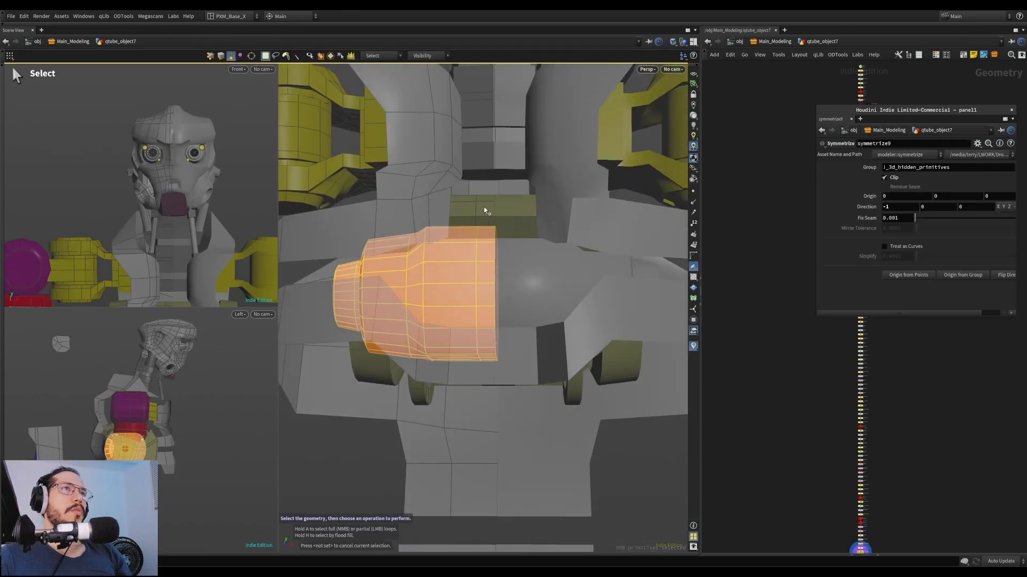
pyautogui.press('1')
pyautogui.keyDown('shift'); pyautogui.click(481, 213); pyautogui.keyUp('shift')
pyautogui.keyDown('alt'); pyautogui.moveTo(485, 262); pyautogui.dragTo(476, 290); pyautogui.keyUp('alt')
pyautogui.press('Tab')
pyautogui.click(538, 213)
# Symmetrize the combined chest tube and bands in direction -1 on X without clipping, making both halves full geometry
pyautogui.keyDown('alt'); pyautogui.moveTo(502, 249); pyautogui.dragTo(455, 267); pyautogui.keyUp('alt')
pyautogui.doubleClick(455, 266)
pyautogui.keyDown('alt'); pyautogui.moveTo(345, 157); pyautogui.dragTo(492, 367); pyautogui.keyUp('alt')
pyautogui.press('Tab')
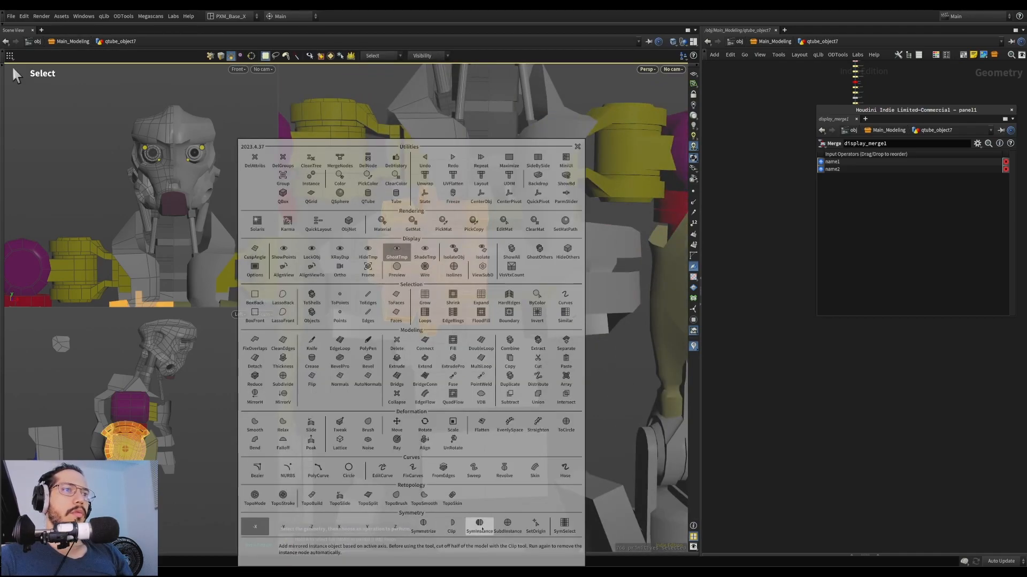
pyautogui.click(433, 529)
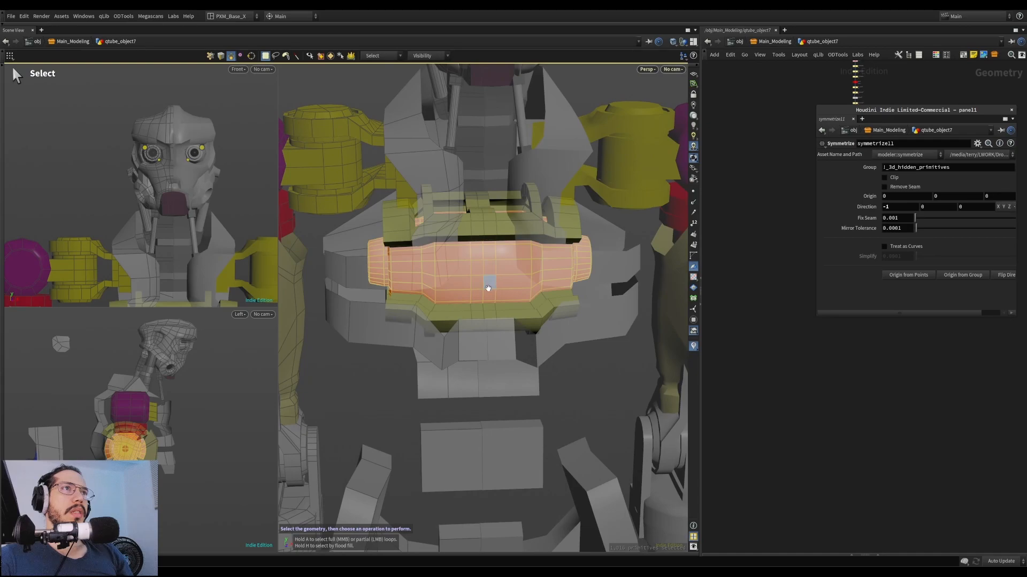
# Select the whole tube and both bands and scale them down, making the assembly narrower inside the chest
pyautogui.keyDown('shift'); pyautogui.doubleClick(490, 219); pyautogui.keyUp('shift')
pyautogui.keyDown('shift'); pyautogui.doubleClick(536, 325); pyautogui.keyUp('shift')
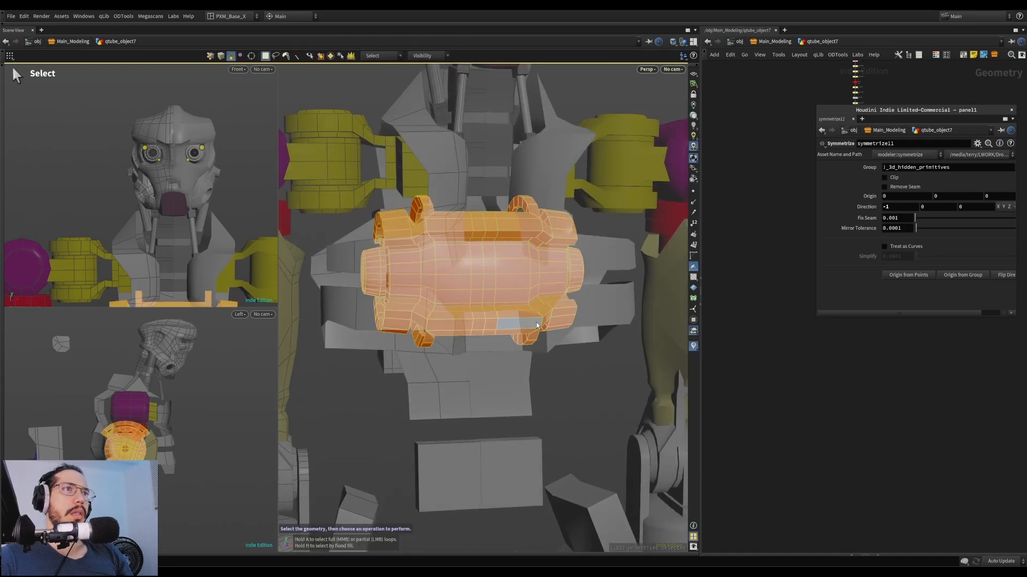
pyautogui.press('e')
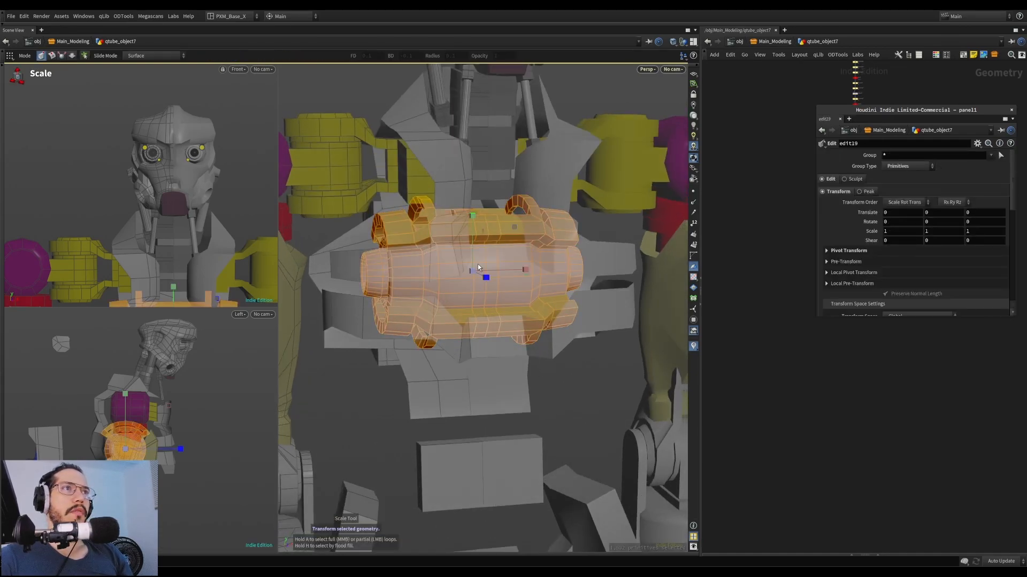
pyautogui.moveTo(473, 272); pyautogui.dragTo(507, 266)
pyautogui.press('Escape')
pyautogui.press('e')
pyautogui.moveTo(478, 233); pyautogui.dragTo(515, 301)
pyautogui.press('Escape')
pyautogui.press('e')
pyautogui.press('Escape')
pyautogui.hotkey('ctrl', 'z')
# Try to rotate the scaled chest tube assembly about its centre and undo the rotation
pyautogui.press('s')
pyautogui.press('r')
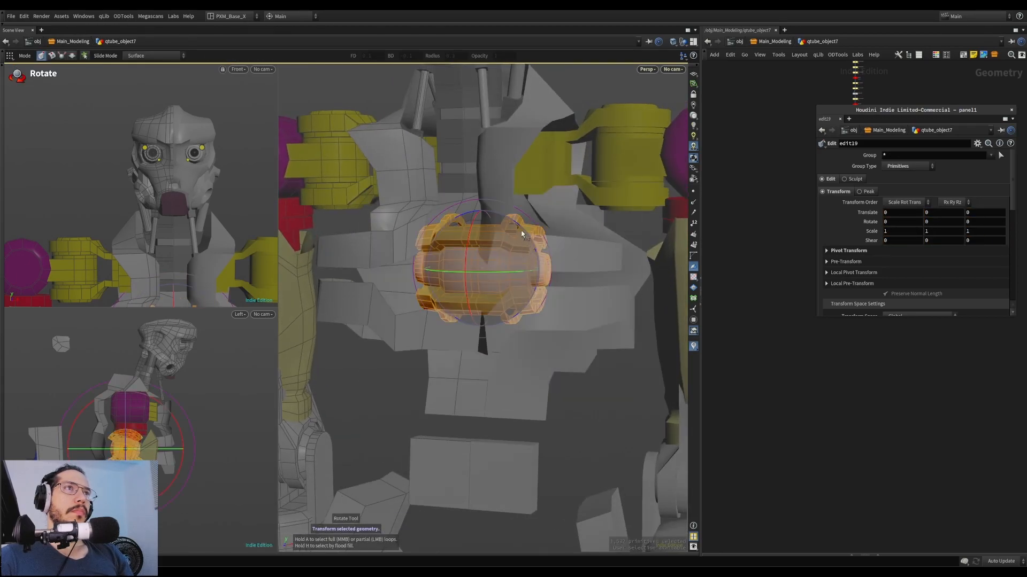
pyautogui.hotkey('ctrl', 'z')
pyautogui.press('Tab')
pyautogui.click(387, 389)
pyautogui.moveTo(522, 228); pyautogui.dragTo(531, 325)
pyautogui.hotkey('ctrl', 'z')
pyautogui.press('s')
pyautogui.click(604, 401)
# Delete the construction history of the combined chest tube object
pyautogui.press('Tab')
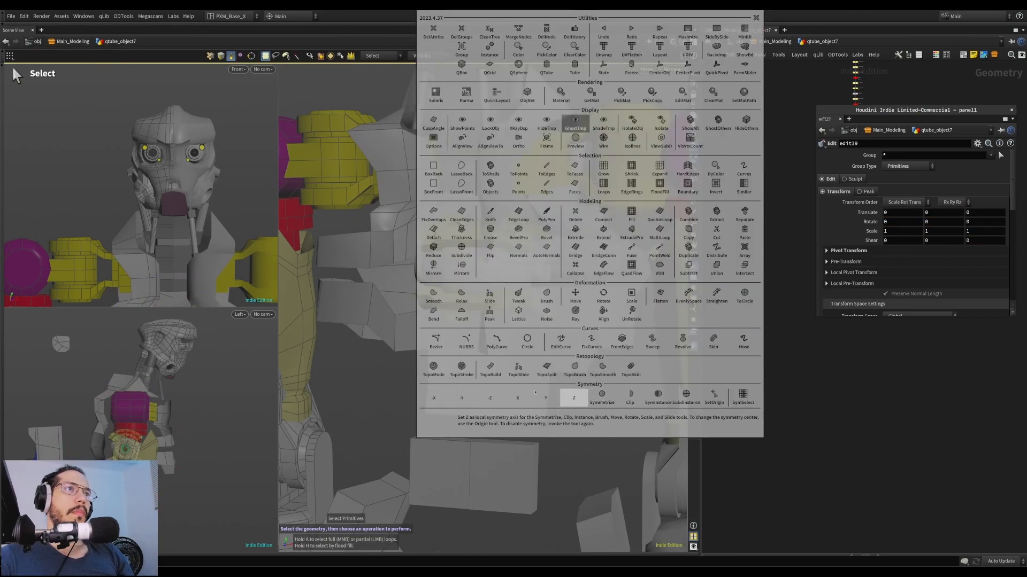
pyautogui.press('Escape')
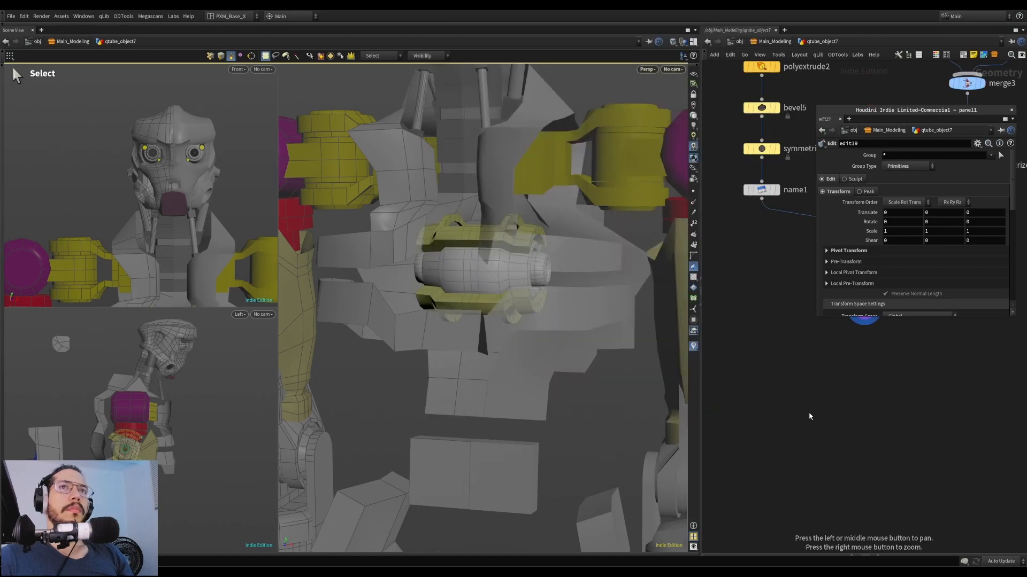
pyautogui.press('Tab')
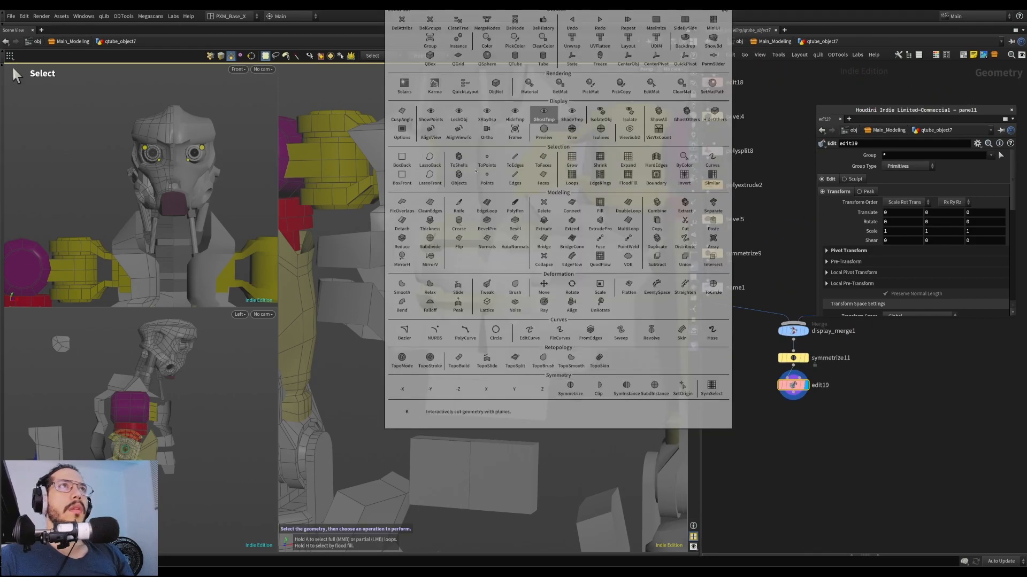
pyautogui.click(543, 22)
# Try to rotate the chest tube assembly by -90° on Z and undo it
pyautogui.press('r')
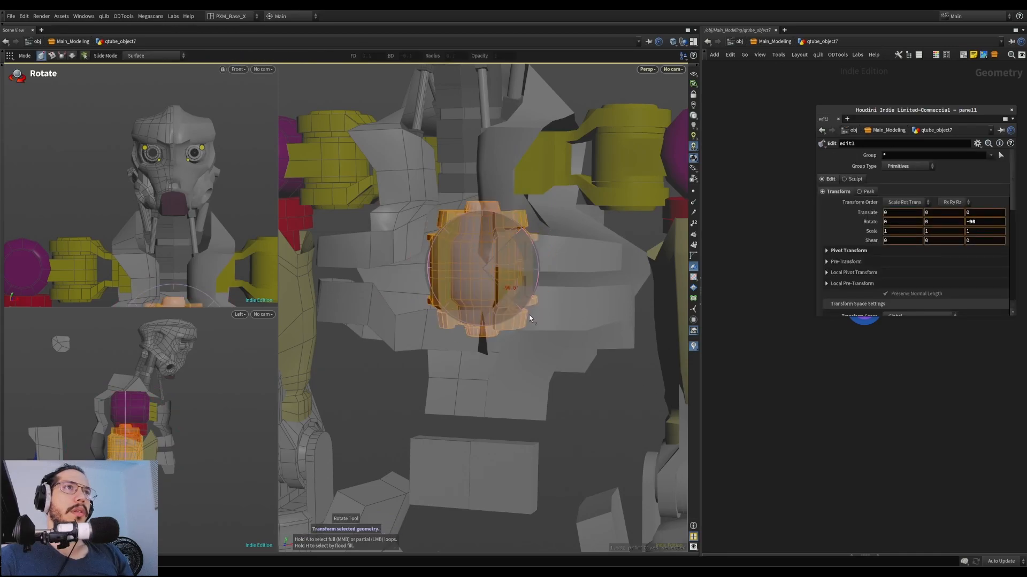
pyautogui.press('Escape')
pyautogui.moveTo(530, 316); pyautogui.dragTo(485, 235)
pyautogui.hotkey('ctrl', 'z')
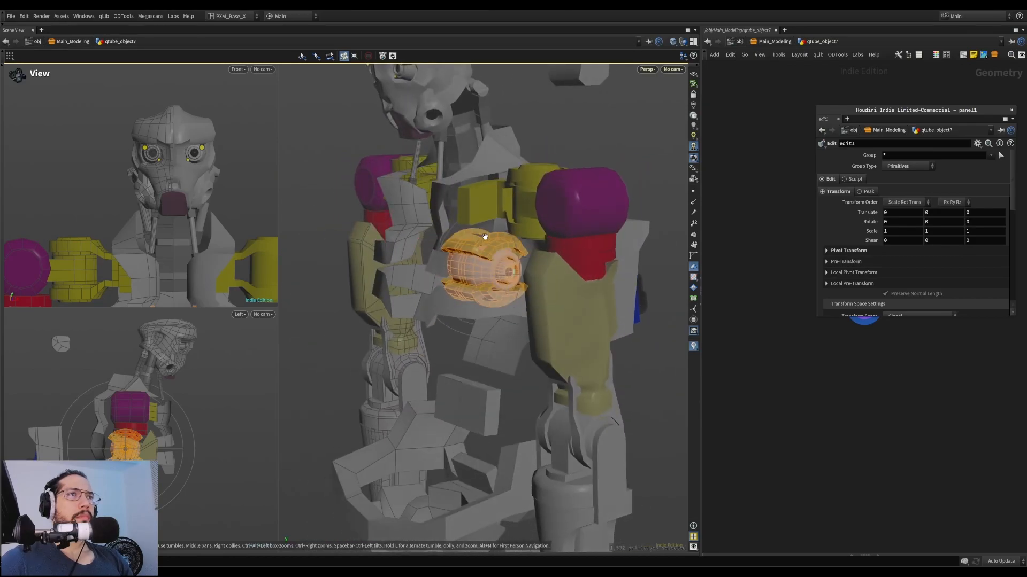
# Move the chest tube assembly up and towards the back of the chest, and rotate it about -27.15° on X
pyautogui.keyDown('alt'); pyautogui.moveTo(484, 235); pyautogui.dragTo(541, 252, button='right'); pyautogui.keyUp('alt')
pyautogui.moveTo(474, 287); pyautogui.dragTo(452, 289)
pyautogui.moveTo(452, 289)
pyautogui.keyDown('alt'); pyautogui.mouseDown()
pyautogui.moveTo(511, 279)
pyautogui.moveTo(490, 268)
pyautogui.moveTo(540, 280)
pyautogui.moveTo(456, 270)
pyautogui.mouseUp(); pyautogui.keyUp('alt')
pyautogui.hotkey('ctrl', 'z')
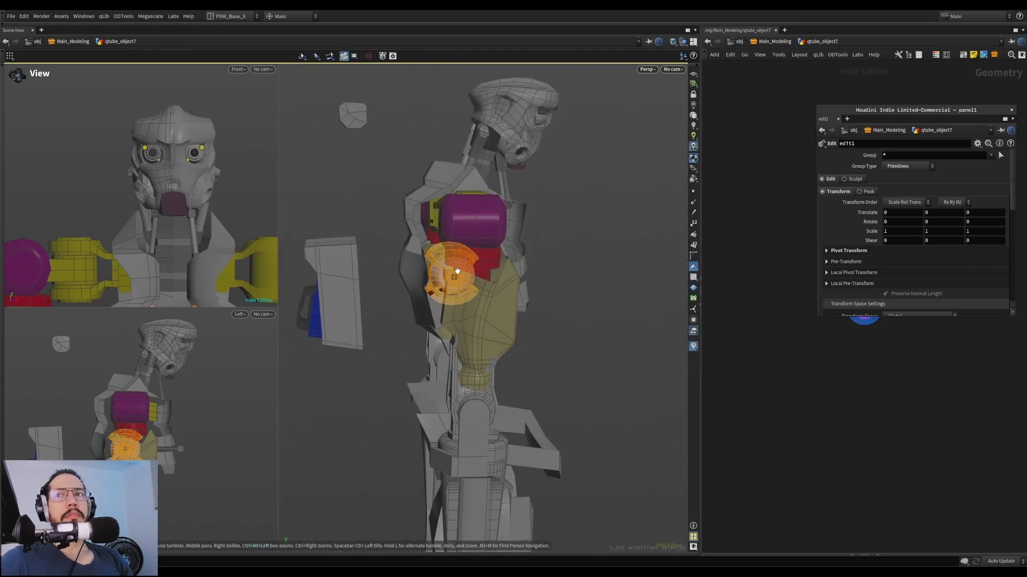
pyautogui.moveTo(492, 233); pyautogui.dragTo(425, 162)
pyautogui.keyDown('alt'); pyautogui.moveTo(424, 161); pyautogui.dragTo(409, 195); pyautogui.keyUp('alt')
pyautogui.hotkey('ctrl', 'z')
pyautogui.keyDown('alt'); pyautogui.moveTo(527, 265); pyautogui.dragTo(367, 241); pyautogui.keyUp('alt')
pyautogui.keyDown('alt'); pyautogui.moveTo(367, 241); pyautogui.dragTo(406, 256, button='middle'); pyautogui.keyUp('alt')
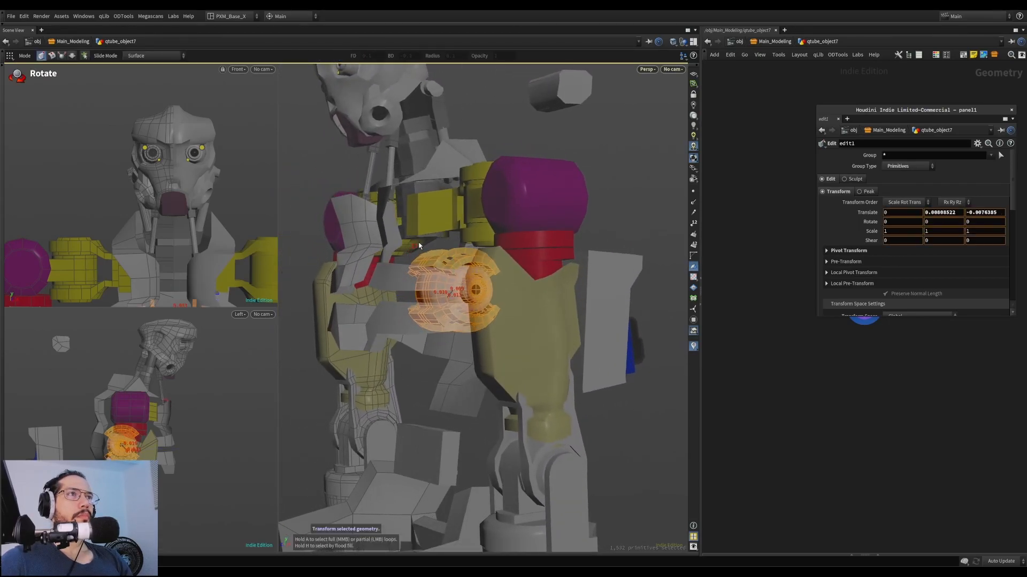
pyautogui.keyDown('alt'); pyautogui.moveTo(421, 233); pyautogui.dragTo(480, 189); pyautogui.keyUp('alt')
pyautogui.keyDown('alt'); pyautogui.moveTo(479, 189); pyautogui.dragTo(444, 181); pyautogui.keyUp('alt')
pyautogui.press('s')
# Open the geometry of the torso shell extracted_object9 for face selection
pyautogui.press('1')
pyautogui.keyDown('alt'); pyautogui.moveTo(444, 182); pyautogui.dragTo(485, 188, button='right'); pyautogui.keyUp('alt')
pyautogui.keyDown('alt'); pyautogui.moveTo(485, 188); pyautogui.dragTo(417, 251); pyautogui.keyUp('alt')
pyautogui.press('4')
pyautogui.press('1')
pyautogui.click(463, 202)
pyautogui.press('4')
pyautogui.doubleClick(453, 250)
# Select the upper back faces of the torso shell and move them backward by about -0.0086 on Z
pyautogui.click(417, 252)
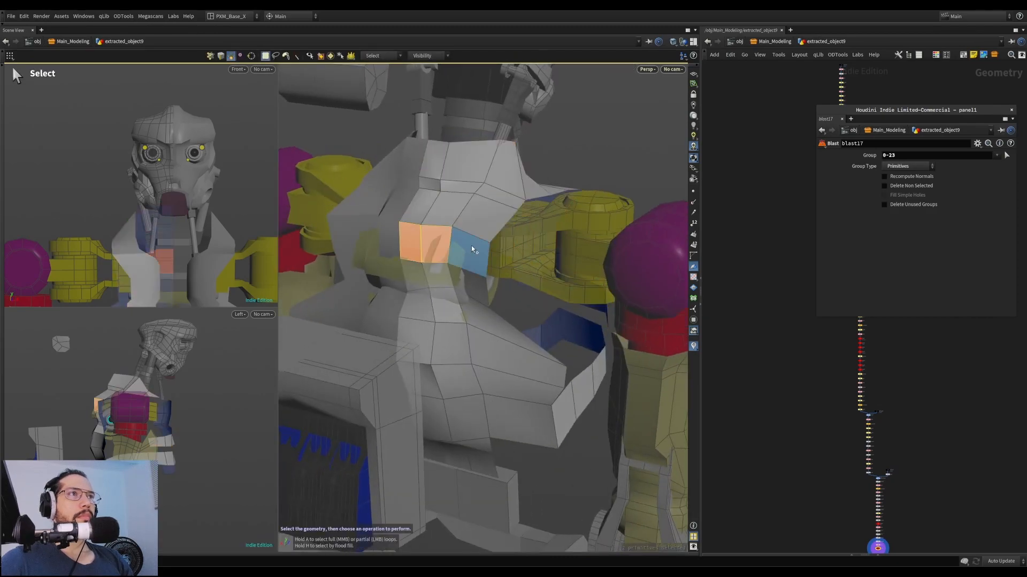
pyautogui.doubleClick(423, 275)
pyautogui.keyDown('alt'); pyautogui.moveTo(423, 275); pyautogui.dragTo(426, 250, button='middle'); pyautogui.keyUp('alt')
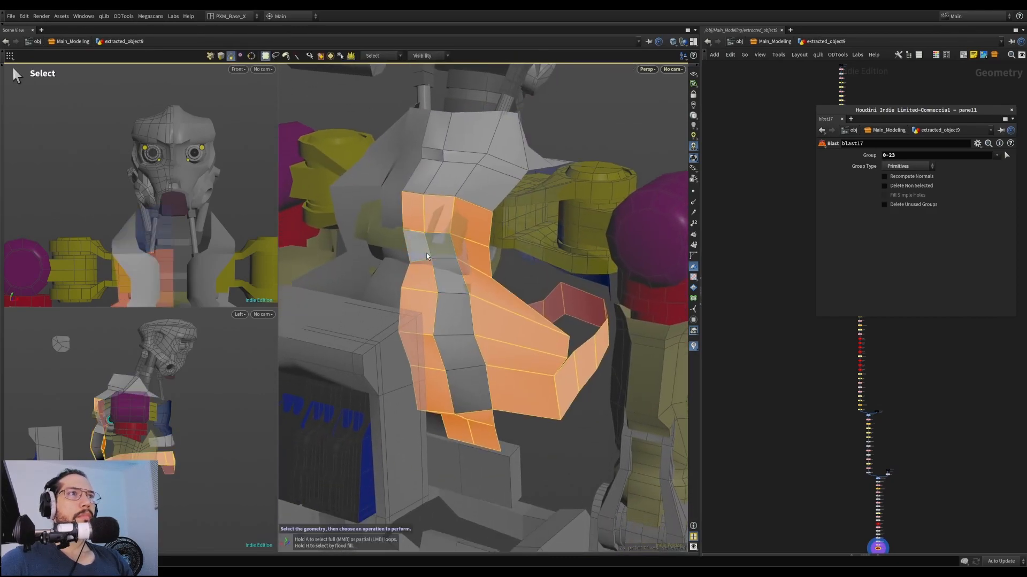
pyautogui.click(416, 215)
pyautogui.doubleClick(469, 216)
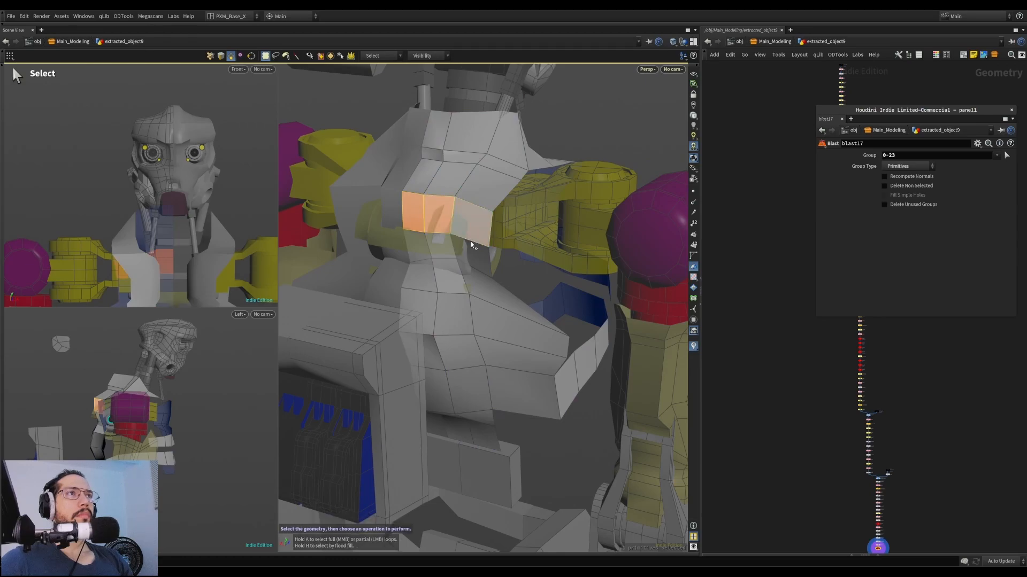
pyautogui.keyDown('shift'); pyautogui.click(458, 278); pyautogui.keyUp('shift')
pyautogui.keyDown('shift'); pyautogui.click(492, 293); pyautogui.keyUp('shift')
pyautogui.keyDown('alt'); pyautogui.moveTo(497, 292); pyautogui.dragTo(474, 271); pyautogui.keyUp('alt')
pyautogui.press('t')
pyautogui.moveTo(474, 271); pyautogui.dragTo(453, 273, button='middle')
pyautogui.keyDown('alt'); pyautogui.moveTo(503, 274); pyautogui.dragTo(471, 262); pyautogui.keyUp('alt')
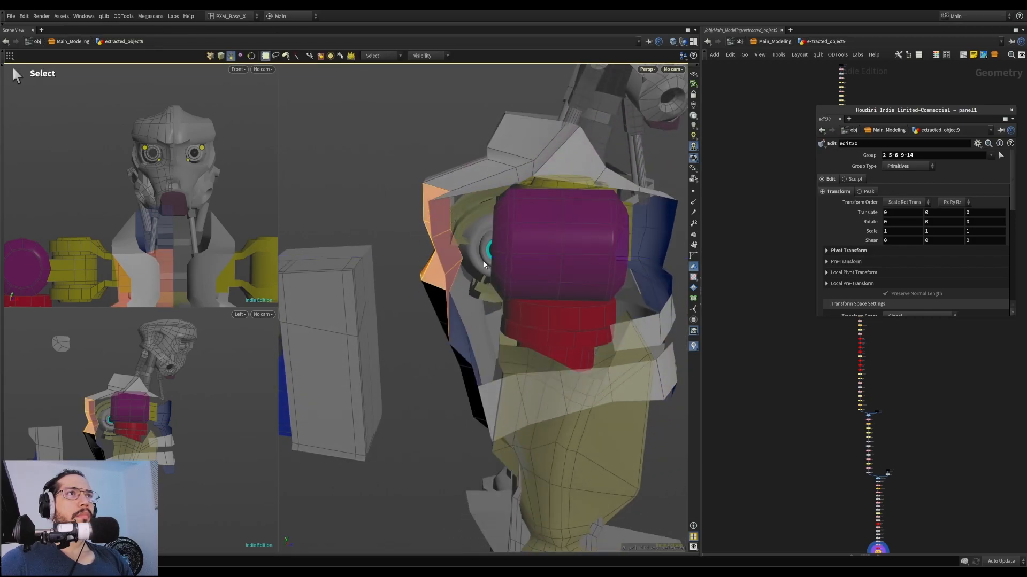
pyautogui.moveTo(488, 271); pyautogui.dragTo(488, 272, button='middle')
# Return to the object level, select the chest tube object qtube_object7 and center its pivot
pyautogui.keyDown('alt'); pyautogui.moveTo(488, 272); pyautogui.dragTo(451, 252); pyautogui.keyUp('alt')
pyautogui.press('1')
pyautogui.click(470, 232)
pyautogui.press('4')
pyautogui.keyDown('alt'); pyautogui.scroll(-3, 452, 251); pyautogui.keyUp('alt')
pyautogui.moveTo(393, 146); pyautogui.dragTo(630, 327)
pyautogui.keyDown('alt'); pyautogui.moveTo(604, 291); pyautogui.dragTo(453, 249); pyautogui.keyUp('alt')
pyautogui.press('1')
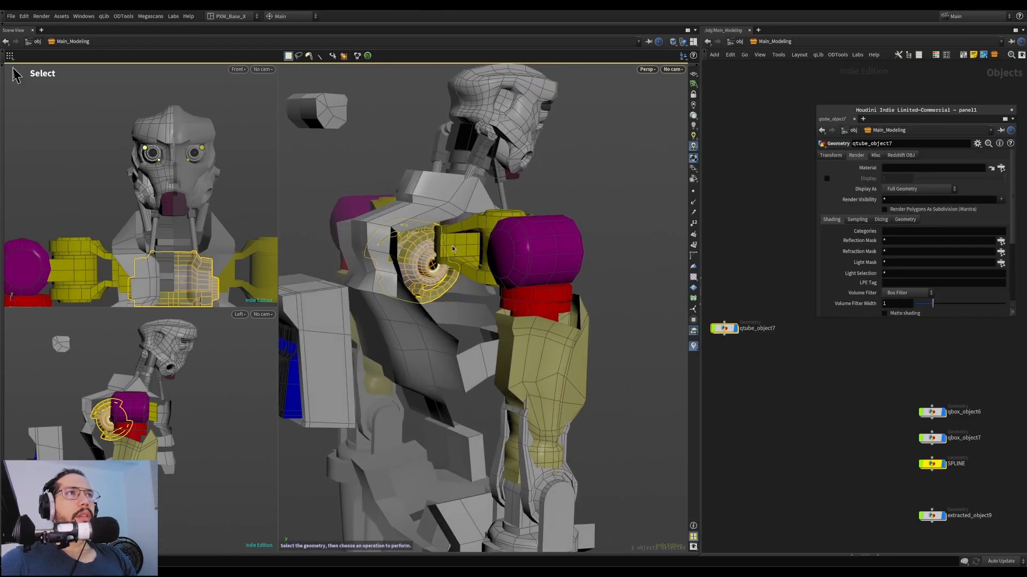
pyautogui.press('Tab')
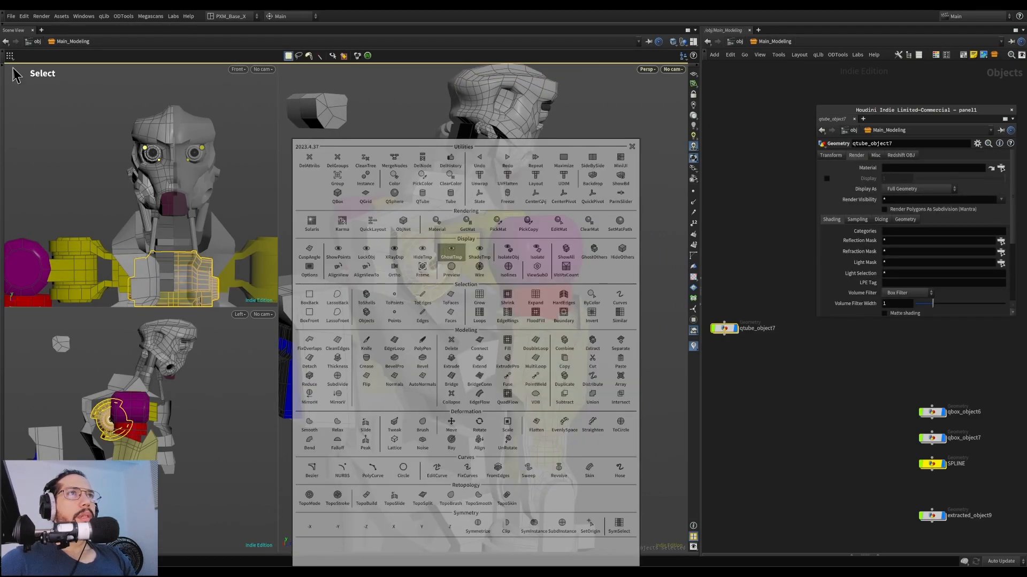
pyautogui.click(573, 200)
# Tilt the chest tube object around its centered pivot to fit the torso shell, undoing the last adjustments
pyautogui.keyDown('alt'); pyautogui.moveTo(564, 215); pyautogui.dragTo(463, 224); pyautogui.keyUp('alt')
pyautogui.scroll(5, 471, 209)
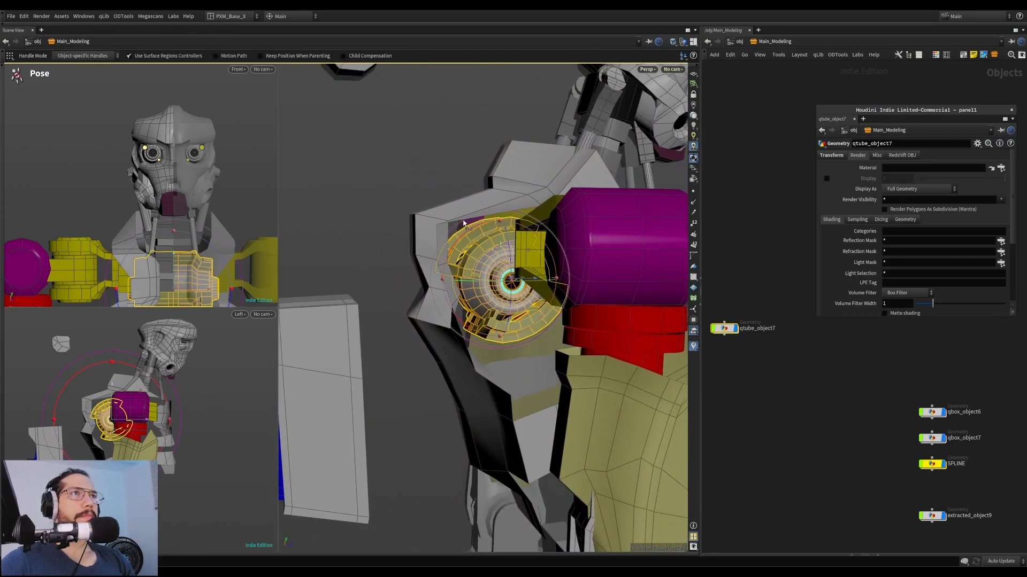
pyautogui.keyDown('alt'); pyautogui.moveTo(537, 247); pyautogui.dragTo(513, 270); pyautogui.keyUp('alt')
pyautogui.press('t')
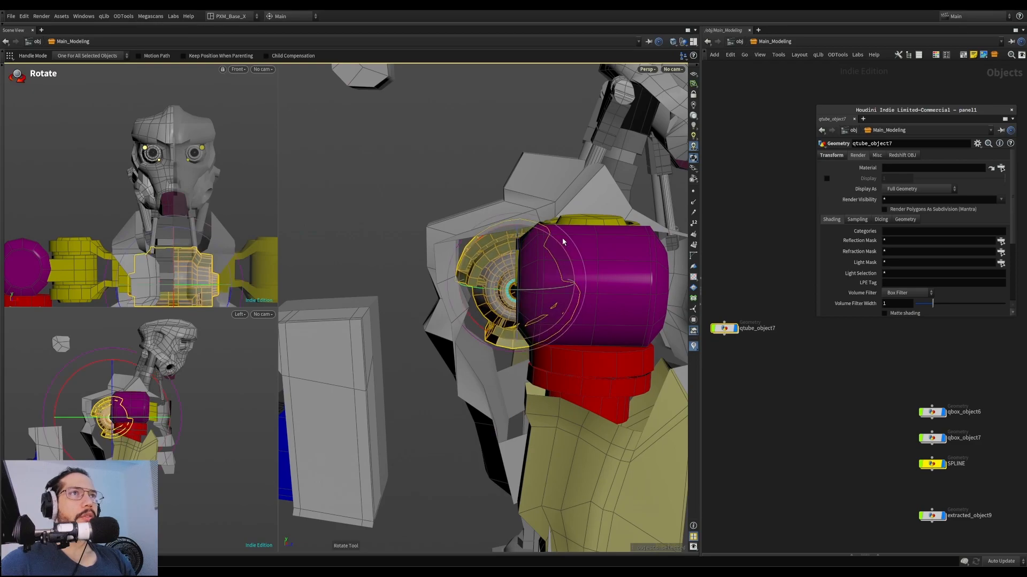
pyautogui.keyDown('alt'); pyautogui.moveTo(567, 255); pyautogui.dragTo(442, 263); pyautogui.keyUp('alt')
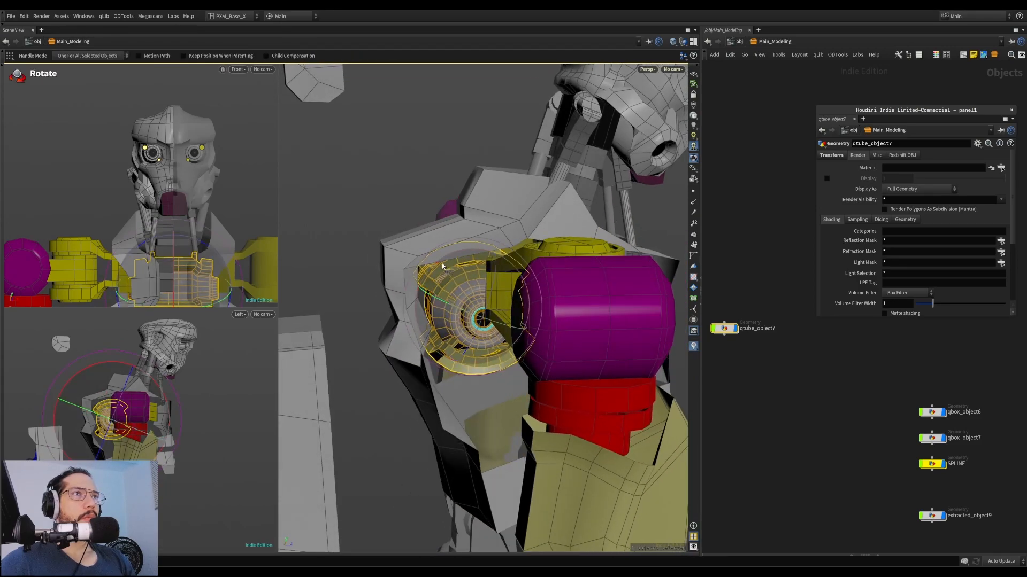
pyautogui.press('t')
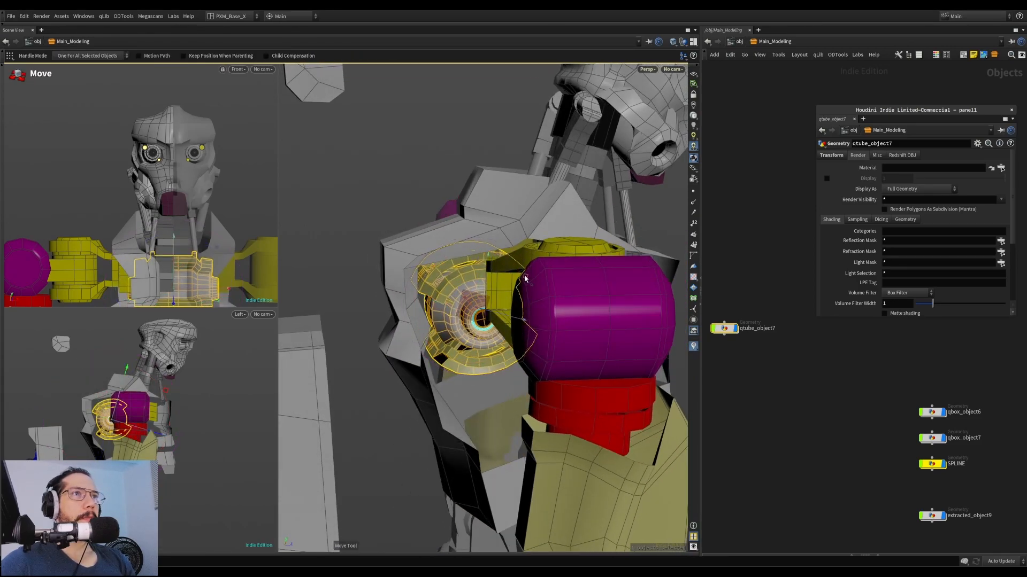
pyautogui.keyDown('alt'); pyautogui.moveTo(522, 285); pyautogui.dragTo(466, 294); pyautogui.keyUp('alt')
pyautogui.hotkey('ctrl', 'z')
pyautogui.hotkey('ctrl', 'z')
# Open the torso shell extracted_object9, select its rear points and shift them by about 0.0055 on Z
pyautogui.press('i')
pyautogui.press('u')
pyautogui.click(403, 184)
pyautogui.keyDown('alt'); pyautogui.moveTo(374, 259); pyautogui.dragTo(354, 248); pyautogui.keyUp('alt')
pyautogui.click(426, 255)
pyautogui.press('i')
pyautogui.scroll(-3, 354, 247)
pyautogui.moveTo(440, 350); pyautogui.dragTo(439, 350)
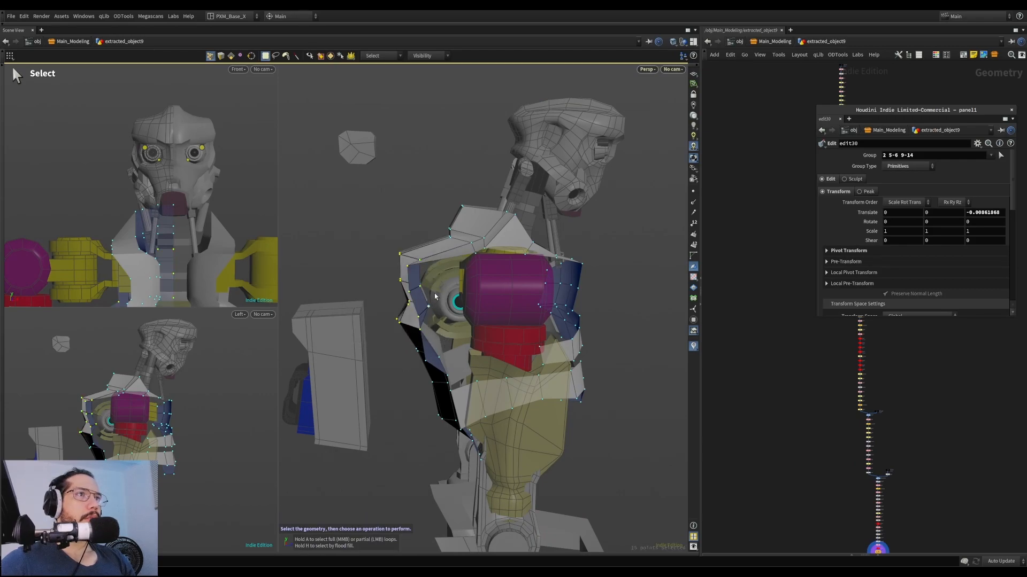
pyautogui.moveTo(448, 298)
pyautogui.keyDown('alt'); pyautogui.mouseDown()
pyautogui.moveTo(385, 294)
pyautogui.moveTo(520, 291)
pyautogui.moveTo(465, 294)
pyautogui.mouseUp(); pyautogui.keyUp('alt')
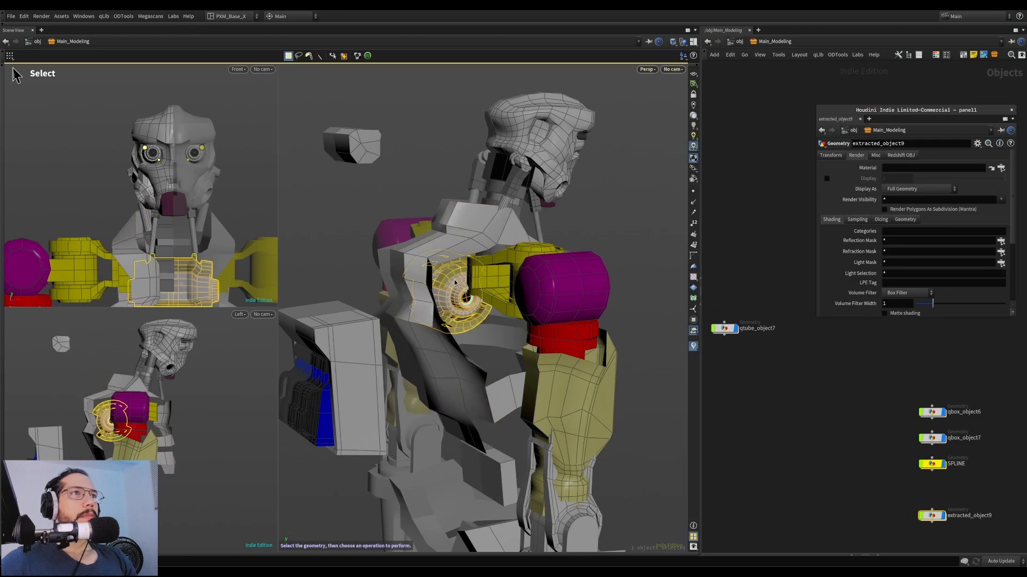
# Open the geometry of qtube_object7 and clip the chest tube assembly to one half with the symmetry tools
pyautogui.keyDown('alt'); pyautogui.moveTo(460, 294); pyautogui.dragTo(503, 292); pyautogui.keyUp('alt')
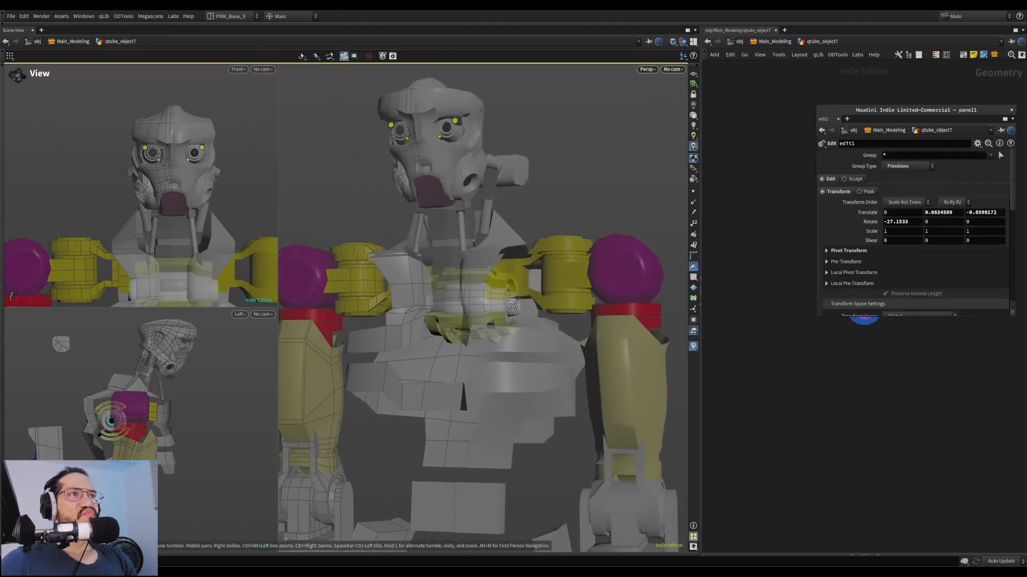
pyautogui.hotkey('ctrl', 'space')
pyautogui.click(271, 529)
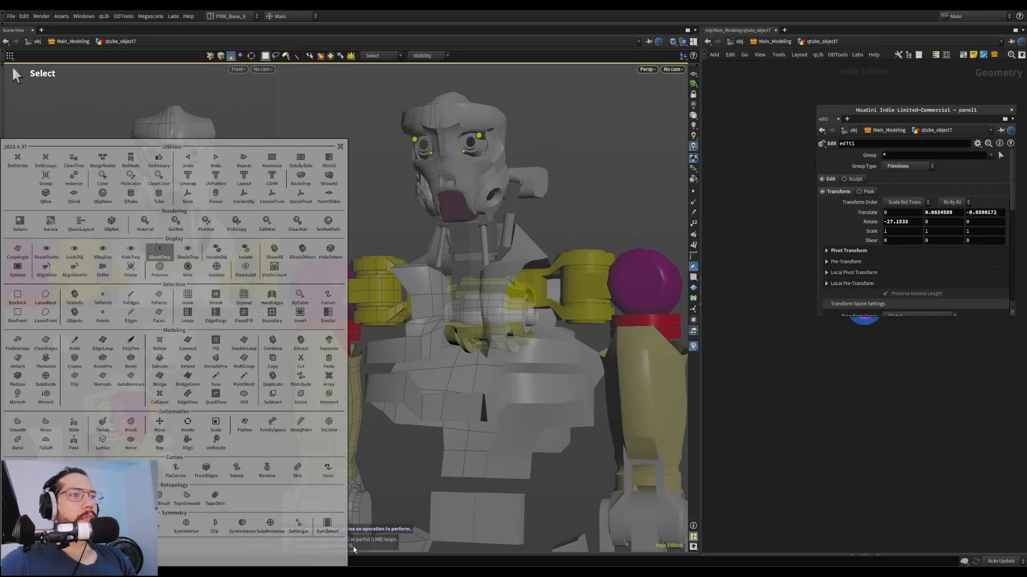
pyautogui.click(223, 530)
# Reopen the torso shell extracted_object9 in face selection, framed on its upper back
pyautogui.keyDown('alt'); pyautogui.moveTo(460, 369); pyautogui.dragTo(511, 374); pyautogui.keyUp('alt')
pyautogui.press('1')
pyautogui.click(599, 207)
pyautogui.keyDown('alt'); pyautogui.moveTo(433, 268); pyautogui.dragTo(431, 307); pyautogui.keyUp('alt')
pyautogui.scroll(5, 458, 277)
pyautogui.press('4')
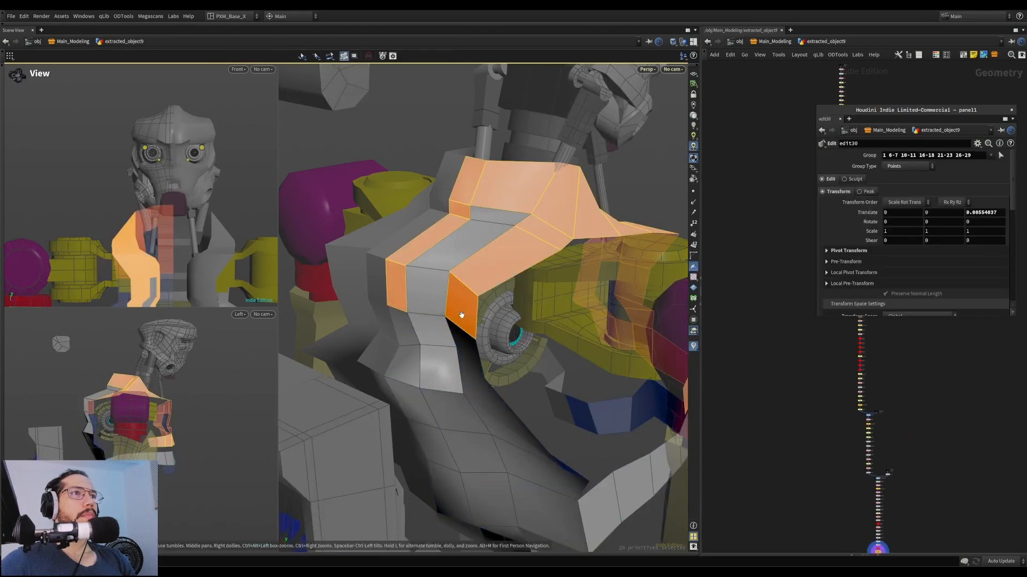
# Select the shell's upper back panel faces and move them backward by about -0.0066 on Z, undoing the extra move
pyautogui.click(400, 292)
pyautogui.keyDown('shift'); pyautogui.click(427, 296); pyautogui.keyUp('shift')
pyautogui.keyDown('shift'); pyautogui.click(403, 335); pyautogui.keyUp('shift')
pyautogui.moveTo(402, 335)
pyautogui.keyDown('alt'); pyautogui.mouseDown()
pyautogui.moveTo(424, 332)
pyautogui.moveTo(412, 332)
pyautogui.moveTo(416, 324)
pyautogui.mouseUp(); pyautogui.keyUp('alt')
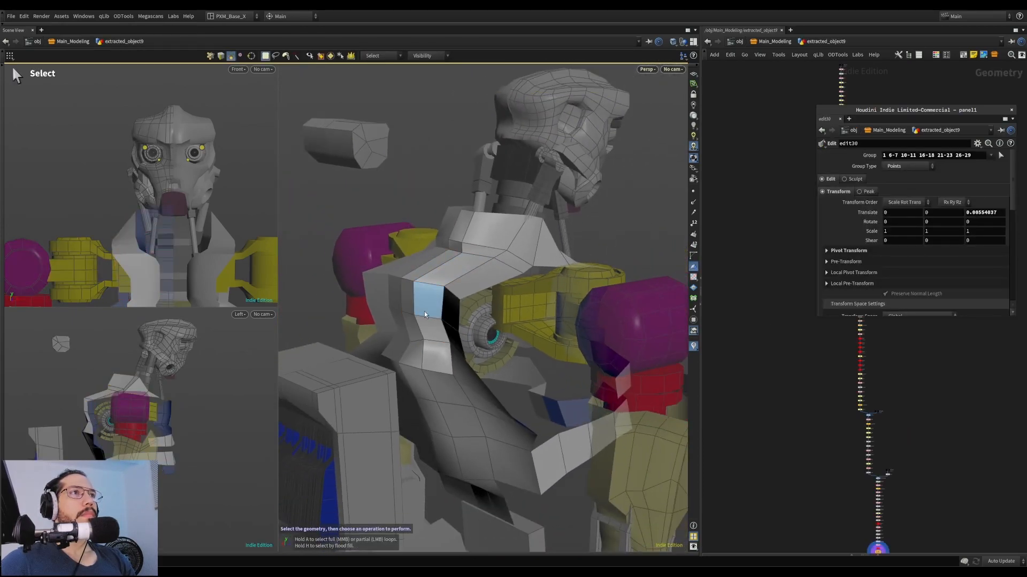
pyautogui.moveTo(480, 342); pyautogui.dragTo(480, 341)
pyautogui.moveTo(391, 308); pyautogui.dragTo(465, 333)
pyautogui.keyDown('alt'); pyautogui.moveTo(465, 333); pyautogui.dragTo(441, 323); pyautogui.keyUp('alt')
pyautogui.moveTo(431, 328); pyautogui.dragTo(434, 326, button='middle')
pyautogui.hotkey('ctrl', 'z')
pyautogui.press('Escape')
pyautogui.moveTo(434, 327); pyautogui.dragTo(470, 327)
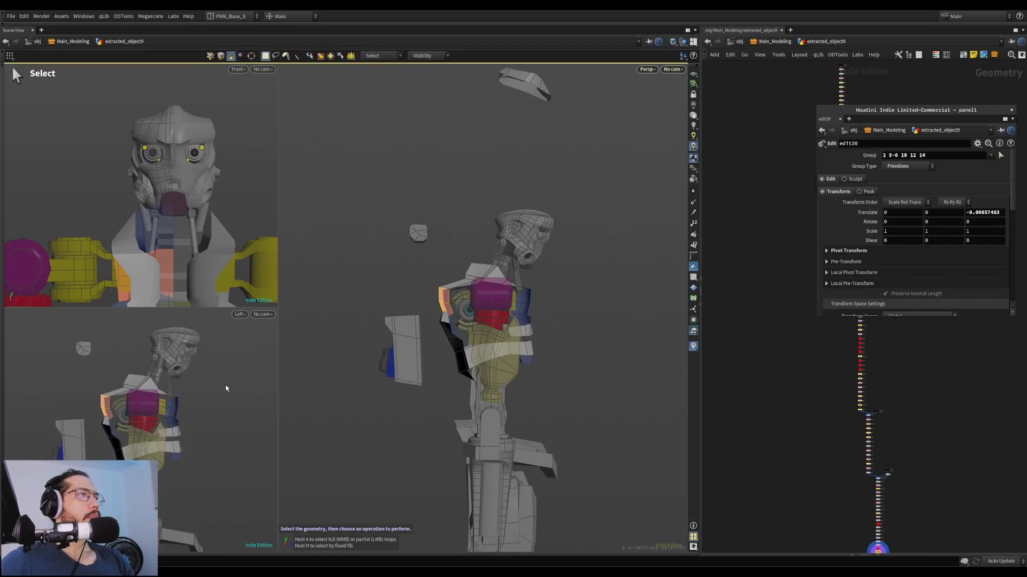
# Examine the torso and head proportions from the side and in perspective
pyautogui.moveTo(204, 408); pyautogui.dragTo(210, 415)
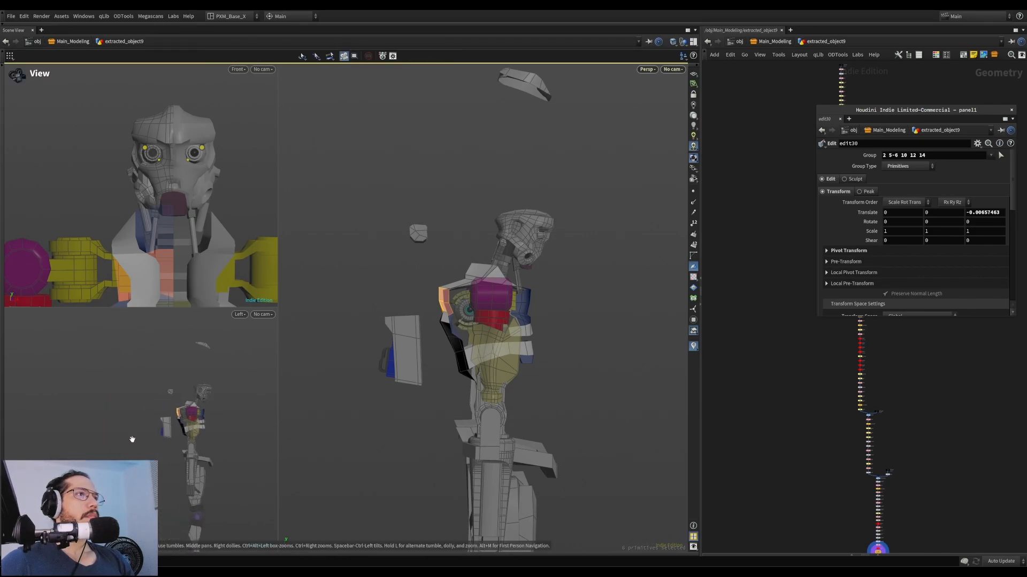
pyautogui.moveTo(127, 379); pyautogui.dragTo(231, 327, button='right')
pyautogui.moveTo(138, 388); pyautogui.dragTo(197, 374, button='right')
pyautogui.moveTo(519, 273); pyautogui.dragTo(333, 342)
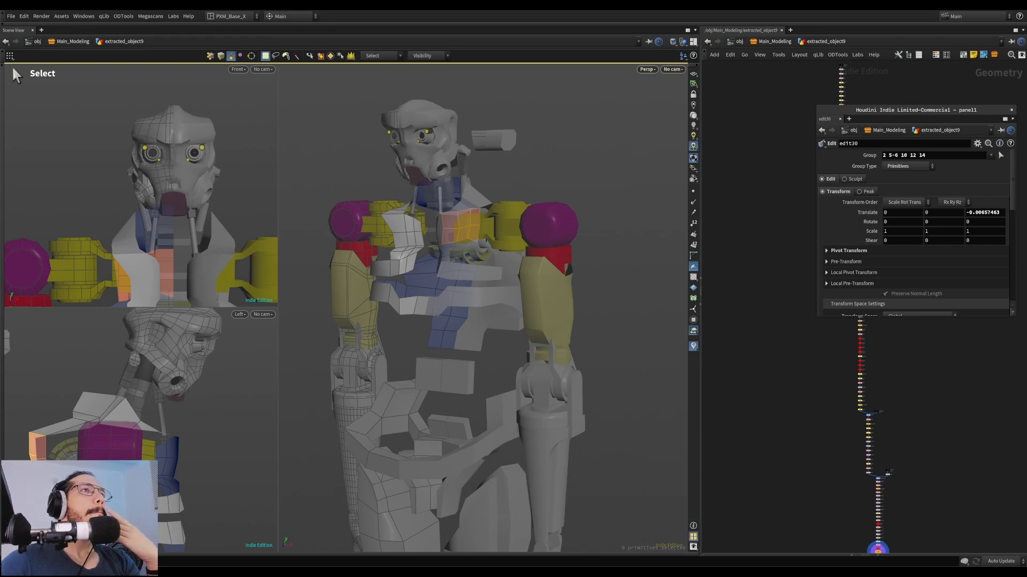
pyautogui.moveTo(350, 266); pyautogui.dragTo(428, 228)
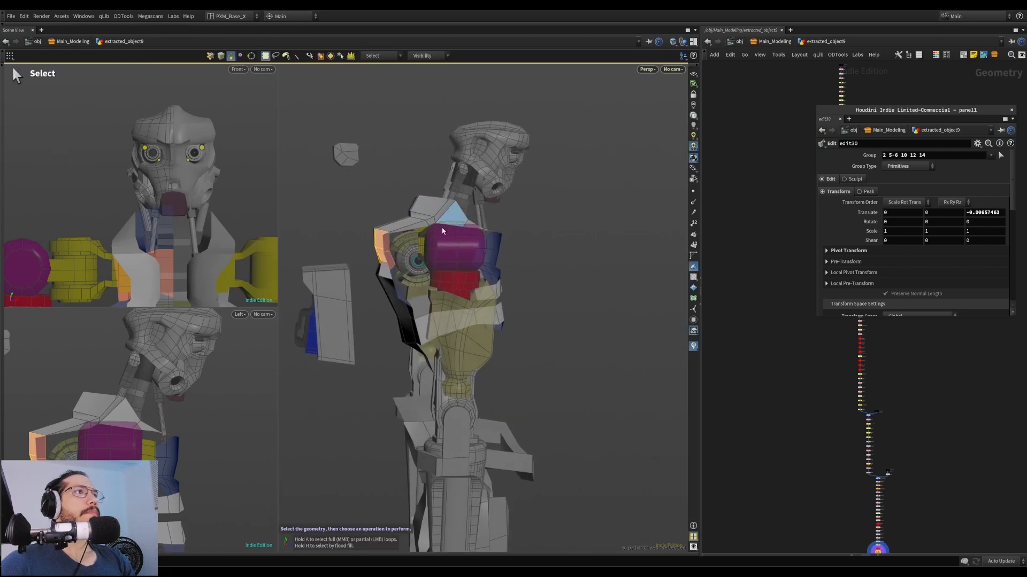
# Return to the object level and open the head geometry, framed on the back of the head
pyautogui.keyDown('alt'); pyautogui.moveTo(452, 120); pyautogui.dragTo(584, 101, button='right'); pyautogui.keyUp('alt')
pyautogui.keyDown('alt'); pyautogui.moveTo(585, 101); pyautogui.dragTo(488, 160); pyautogui.keyUp('alt')
pyautogui.press('1')
pyautogui.click(466, 153)
pyautogui.keyDown('alt'); pyautogui.moveTo(383, 126); pyautogui.dragTo(454, 120, button='right'); pyautogui.keyUp('alt')
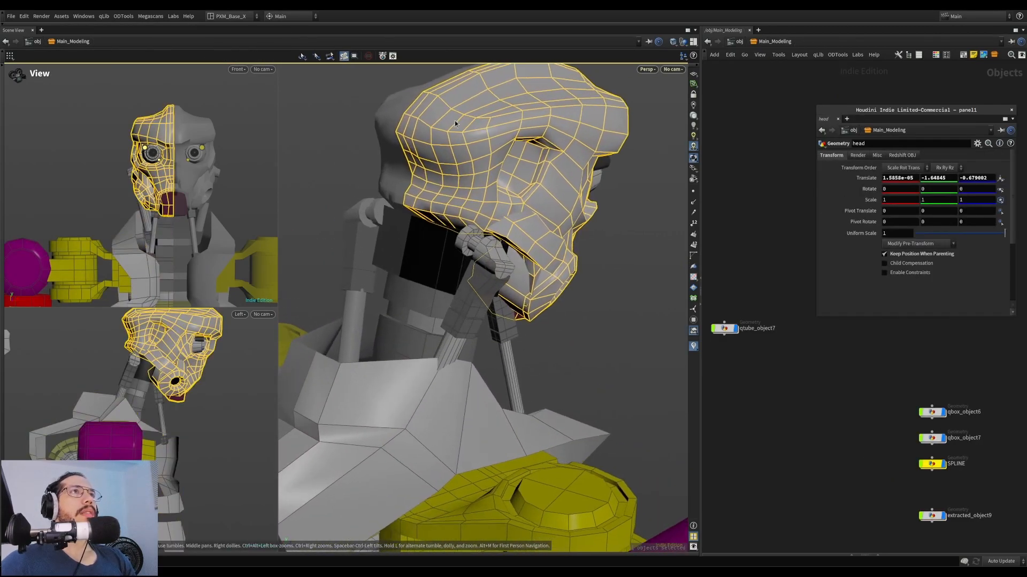
pyautogui.press('Return')
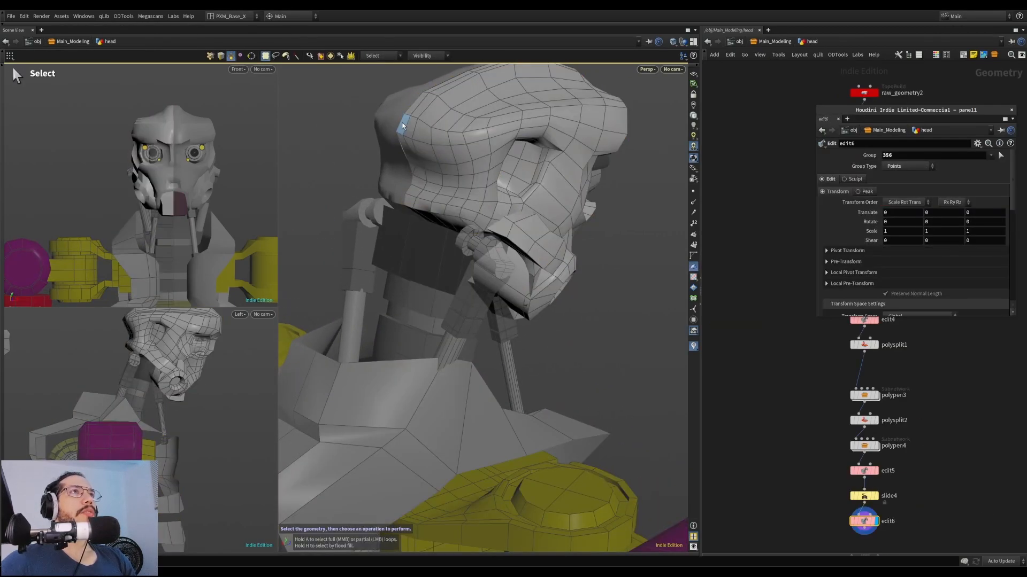
# Select the strip of faces along the back edge of the head and move it backward and slightly up
pyautogui.click(435, 207)
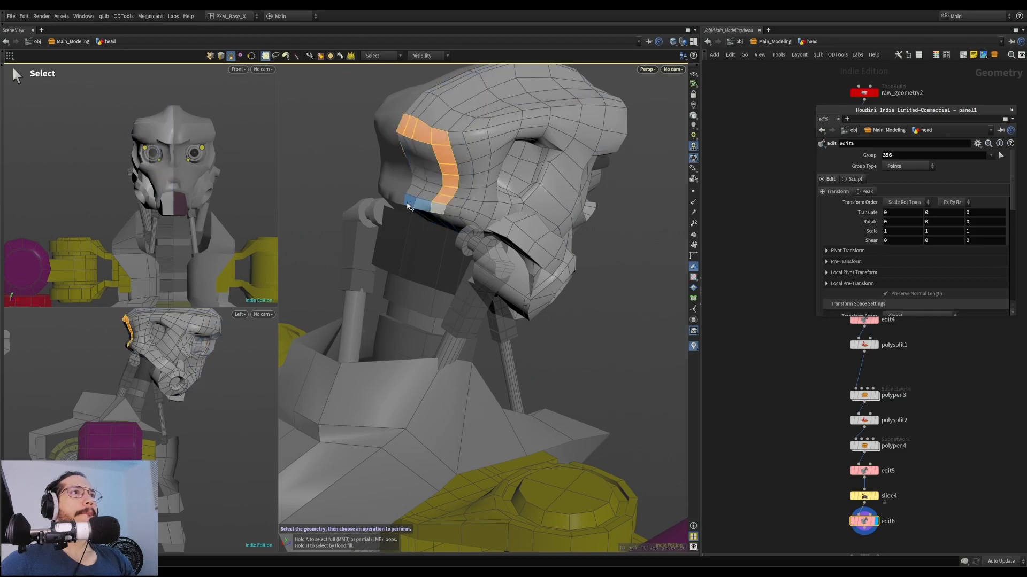
pyautogui.keyDown('shift'); pyautogui.click(430, 162); pyautogui.keyUp('shift')
pyautogui.keyDown('alt'); pyautogui.moveTo(430, 162); pyautogui.dragTo(470, 181); pyautogui.keyUp('alt')
pyautogui.press('t')
pyautogui.moveTo(470, 125); pyautogui.dragTo(420, 111)
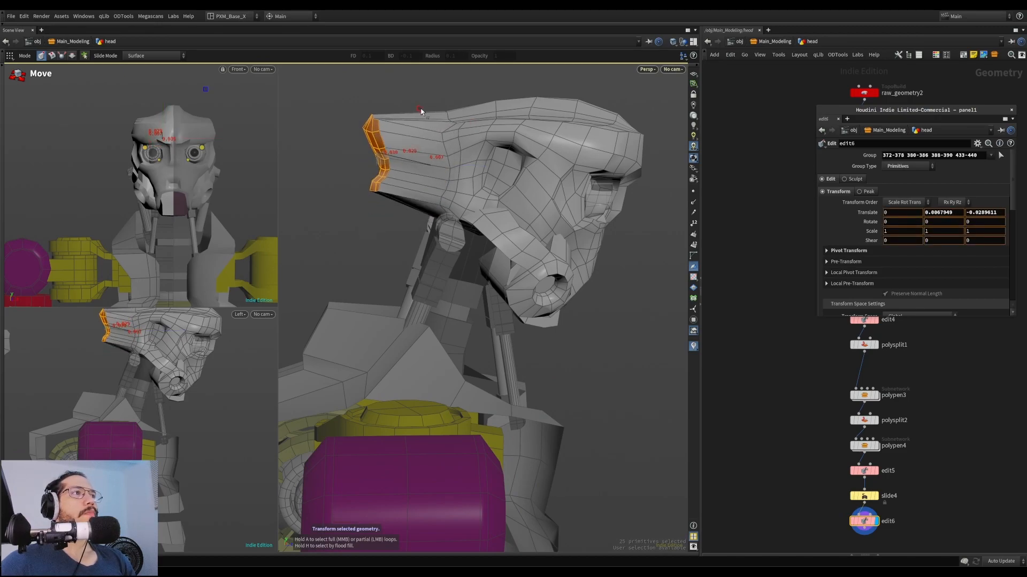
# Rotate the back-of-head strip about 10.67 degrees on X and set its offset to about 0.005 on Y and -0.006 on Z
pyautogui.keyDown('alt'); pyautogui.moveTo(202, 358); pyautogui.dragTo(188, 410, button='right'); pyautogui.keyUp('alt')
pyautogui.keyDown('alt'); pyautogui.moveTo(535, 249); pyautogui.dragTo(497, 153); pyautogui.keyUp('alt')
pyautogui.press('t')
pyautogui.moveTo(488, 130); pyautogui.dragTo(461, 154, button='middle')
pyautogui.keyDown('alt'); pyautogui.moveTo(461, 153); pyautogui.dragTo(443, 179); pyautogui.keyUp('alt')
pyautogui.keyDown('alt'); pyautogui.moveTo(443, 179); pyautogui.dragTo(415, 222, button='right'); pyautogui.keyUp('alt')
pyautogui.keyDown('alt'); pyautogui.moveTo(415, 222); pyautogui.dragTo(430, 191); pyautogui.keyUp('alt')
pyautogui.moveTo(483, 147)
pyautogui.mouseDown()
pyautogui.moveTo(473, 141)
pyautogui.moveTo(492, 140)
pyautogui.moveTo(468, 142)
pyautogui.moveTo(470, 126)
pyautogui.moveTo(482, 140)
pyautogui.mouseUp()
pyautogui.hotkey('ctrl', 'z')
pyautogui.hotkey('ctrl', 'z')
pyautogui.press('r')
pyautogui.press('t')
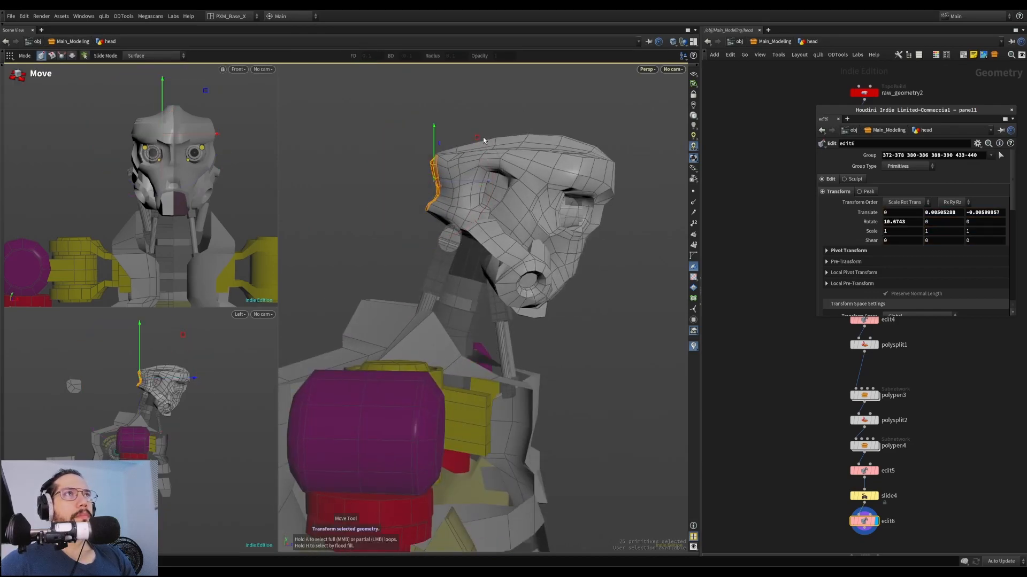
pyautogui.moveTo(467, 137); pyautogui.dragTo(468, 138)
# Slide the edge loop at the lower back of the head along the surface
pyautogui.keyDown('alt'); pyautogui.moveTo(469, 138); pyautogui.dragTo(526, 121); pyautogui.keyUp('alt')
pyautogui.press('s')
pyautogui.doubleClick(440, 228)
pyautogui.hotkey('shift', 's')
pyautogui.moveTo(440, 228); pyautogui.dragTo(488, 221)
pyautogui.keyDown('alt'); pyautogui.moveTo(481, 305); pyautogui.dragTo(535, 281); pyautogui.keyUp('alt')
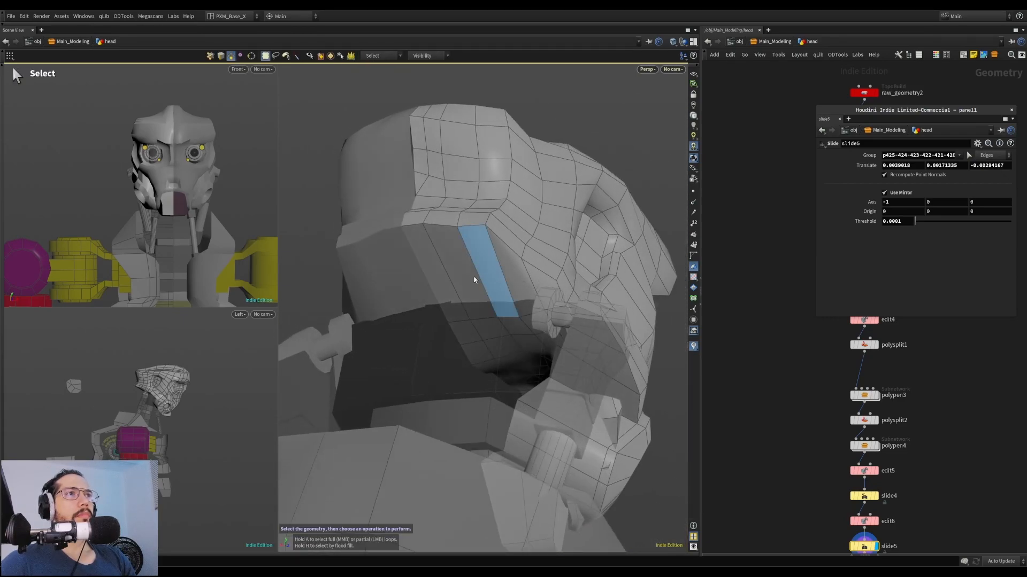
# Select the edge chain across the lower back of the head and apply Edge Flow with curvature 0
pyautogui.moveTo(445, 281); pyautogui.dragTo(494, 292)
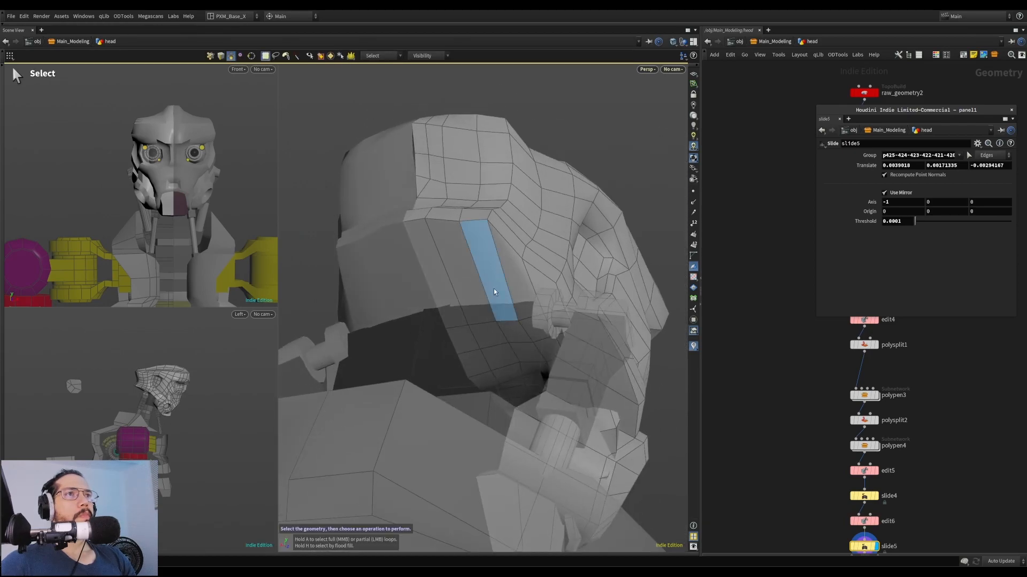
pyautogui.click(534, 322)
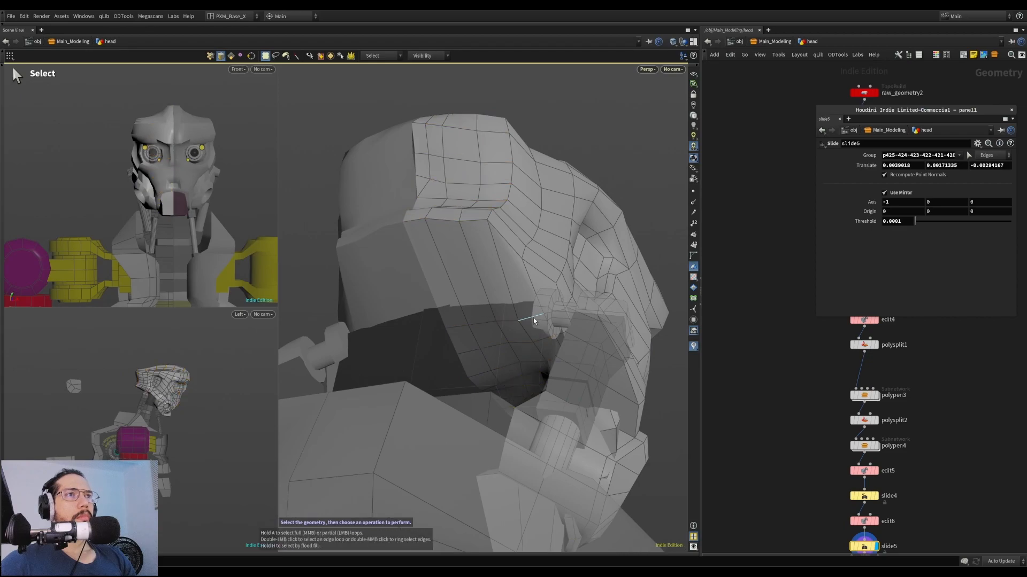
pyautogui.keyDown('shift'); pyautogui.click(480, 325); pyautogui.keyUp('shift')
pyautogui.keyDown('shift'); pyautogui.click(464, 326); pyautogui.keyUp('shift')
pyautogui.keyDown('alt'); pyautogui.moveTo(465, 325); pyautogui.dragTo(514, 300); pyautogui.keyUp('alt')
pyautogui.hotkey('shift', 'f')
pyautogui.moveTo(927, 168); pyautogui.dragTo(877, 172)
pyautogui.moveTo(523, 274)
pyautogui.keyDown('alt'); pyautogui.mouseDown()
pyautogui.moveTo(563, 264)
pyautogui.moveTo(511, 287)
pyautogui.mouseUp(); pyautogui.keyUp('alt')
# Select the panel of faces at the lower back of the head and inset it by about 0.0033
pyautogui.press('4')
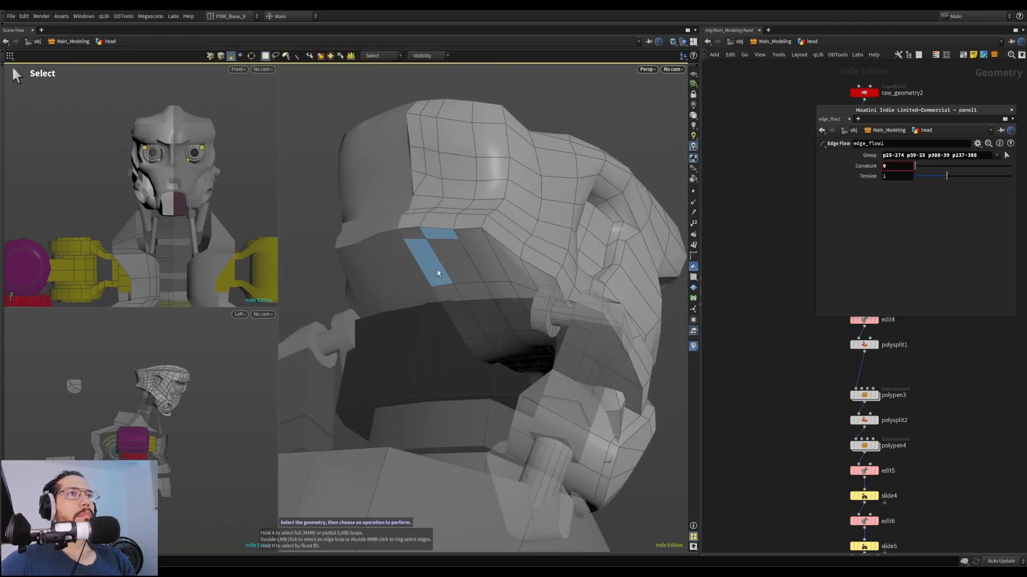
pyautogui.keyDown('shift'); pyautogui.click(499, 265); pyautogui.keyUp('shift')
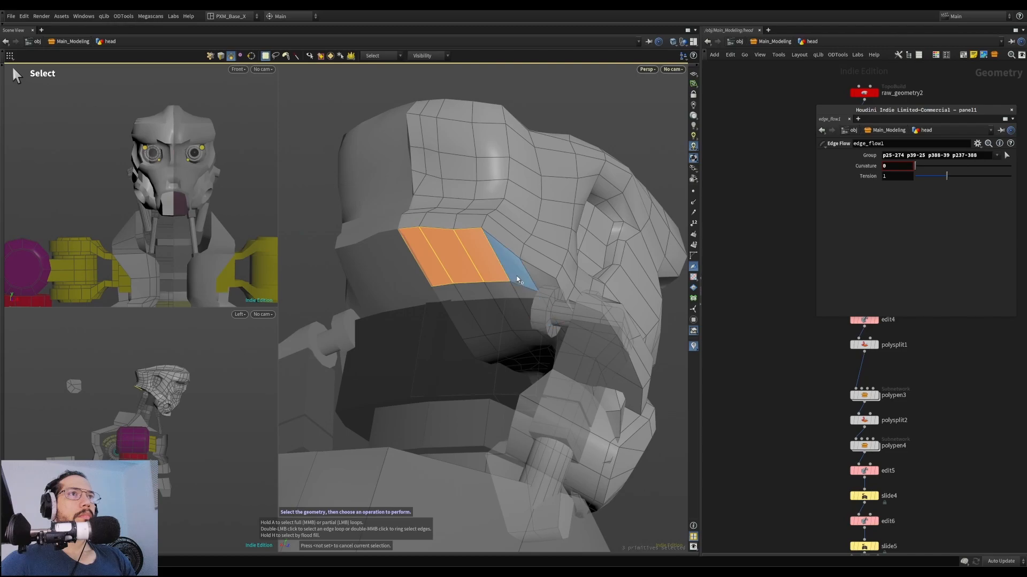
pyautogui.keyDown('shift'); pyautogui.click(517, 278); pyautogui.keyUp('shift')
pyautogui.press('e')
pyautogui.moveTo(487, 302); pyautogui.dragTo(533, 289)
pyautogui.press('Escape')
pyautogui.keyDown('alt'); pyautogui.moveTo(433, 257); pyautogui.dragTo(451, 220, button='right'); pyautogui.keyUp('alt')
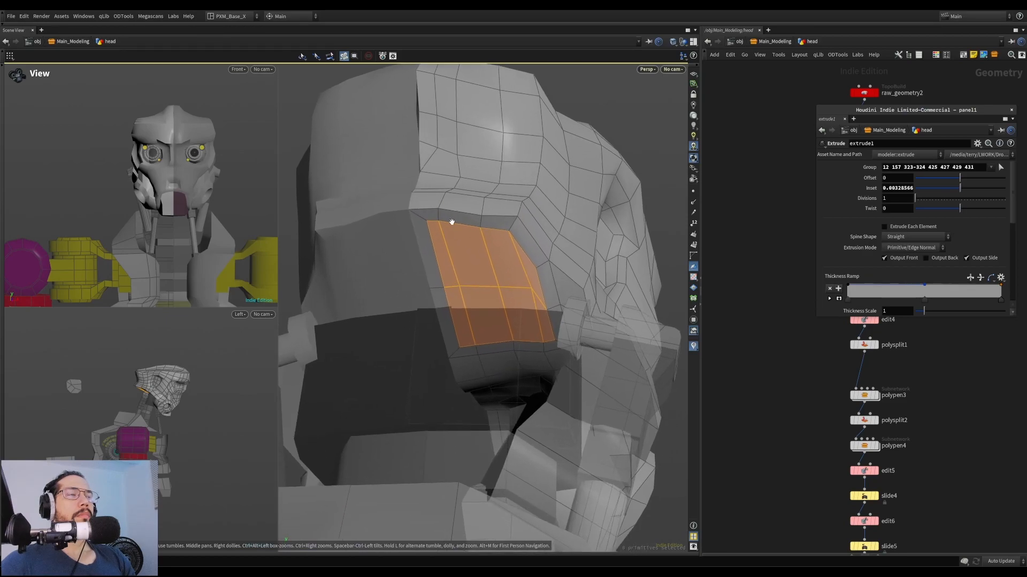
# Delete the inset's two border faces at the centerline and move the panel's open edges about 0.0029 on X to the center
pyautogui.press('s')
pyautogui.click(434, 259)
pyautogui.press('Delete')
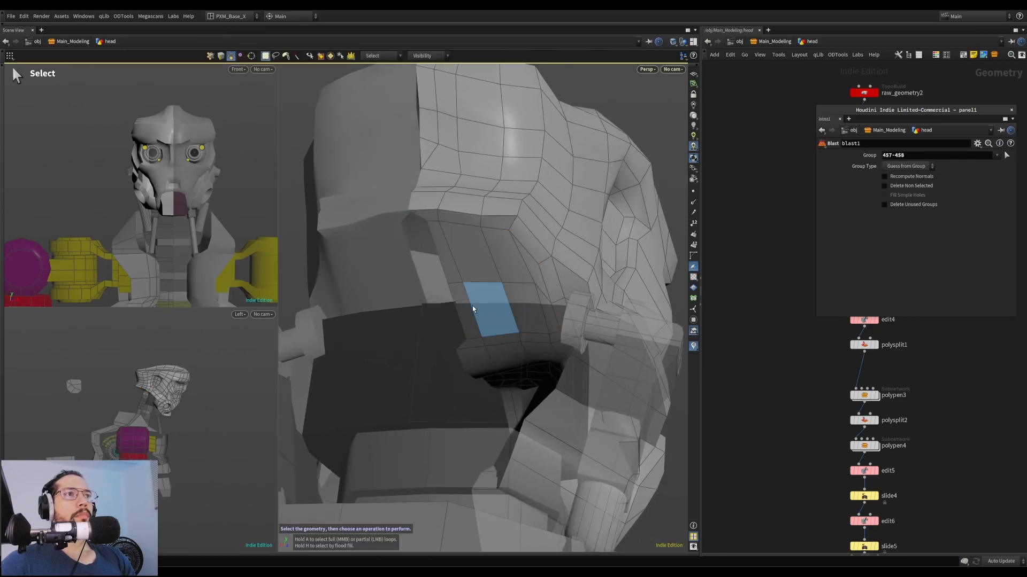
pyautogui.keyDown('shift'); pyautogui.click(438, 262); pyautogui.keyUp('shift')
pyautogui.press('t')
pyautogui.moveTo(511, 284); pyautogui.dragTo(513, 284, button='middle')
pyautogui.press('s')
# Extrude the lower back panel faces into the head as a recess and delete the two wall faces at the centerline
pyautogui.press('4')
pyautogui.click(443, 266)
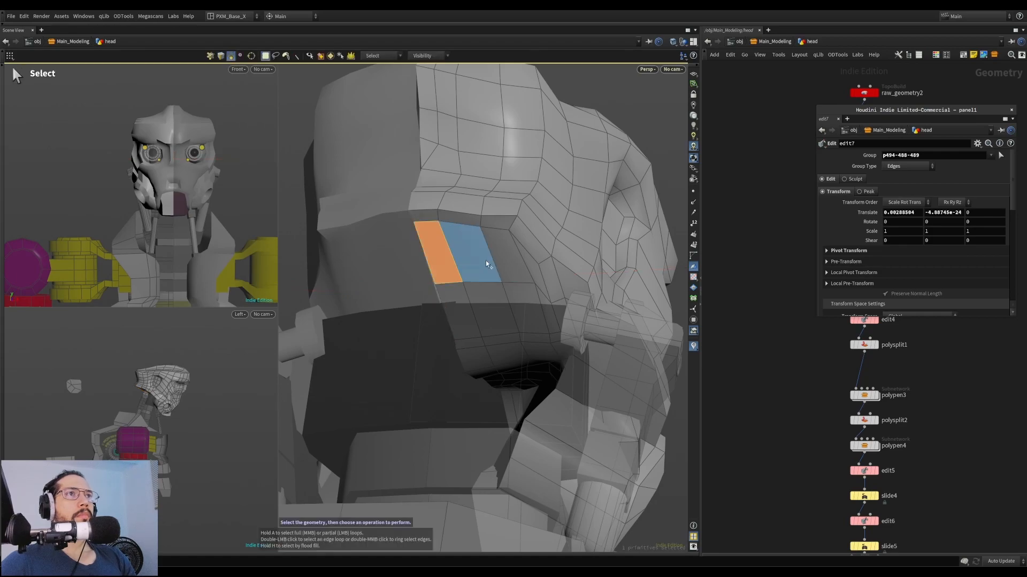
pyautogui.click(510, 257)
pyautogui.click(523, 294)
pyautogui.click(466, 300)
pyautogui.press('e')
pyautogui.moveTo(486, 292); pyautogui.dragTo(540, 260)
pyautogui.press('s')
pyautogui.click(443, 293)
pyautogui.press('Delete')
pyautogui.press('s')
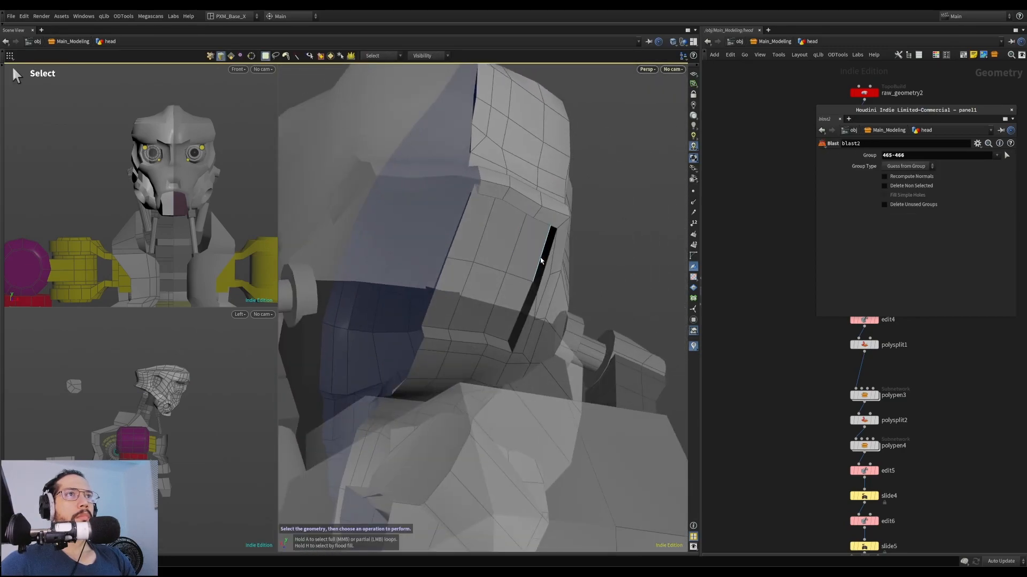
pyautogui.press('g')
pyautogui.moveTo(519, 295); pyautogui.dragTo(495, 261)
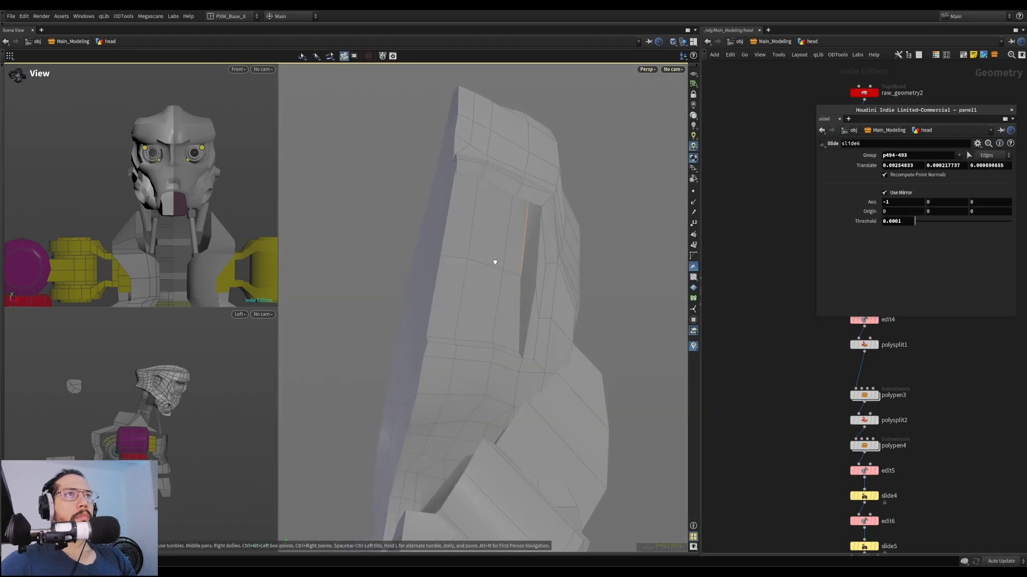
pyautogui.hotkey('ctrl', 'z')
# Select both outer side edges of the recess floor and slide them toward the centerline
pyautogui.press('s')
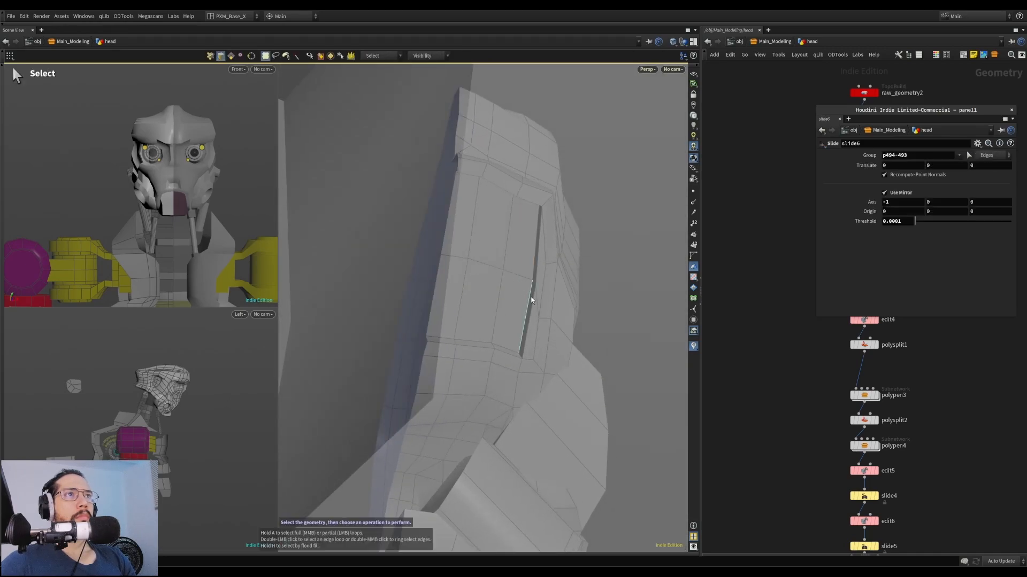
pyautogui.keyDown('shift'); pyautogui.click(535, 269); pyautogui.keyUp('shift')
pyautogui.press('g')
pyautogui.moveTo(528, 290); pyautogui.dragTo(516, 285)
pyautogui.keyDown('alt'); pyautogui.moveTo(517, 285); pyautogui.dragTo(561, 298); pyautogui.keyUp('alt')
# Slide the single edge just outside the recess's outer side along the head surface
pyautogui.press('s')
pyautogui.keyDown('shift'); pyautogui.click(536, 312); pyautogui.keyUp('shift')
pyautogui.press('t')
pyautogui.press('Escape')
pyautogui.press('s')
pyautogui.click(549, 289)
pyautogui.press('g')
pyautogui.press('Escape')
# Adjust the point beside the recess's outer rim with PolyPen
pyautogui.hotkey('shift', 'h')
pyautogui.press('p')
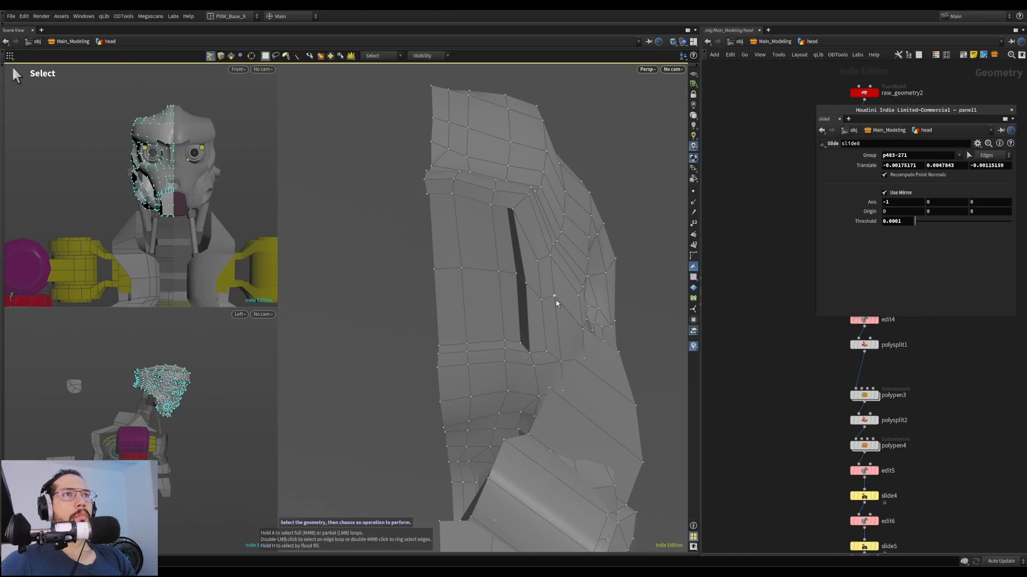
pyautogui.press('Return')
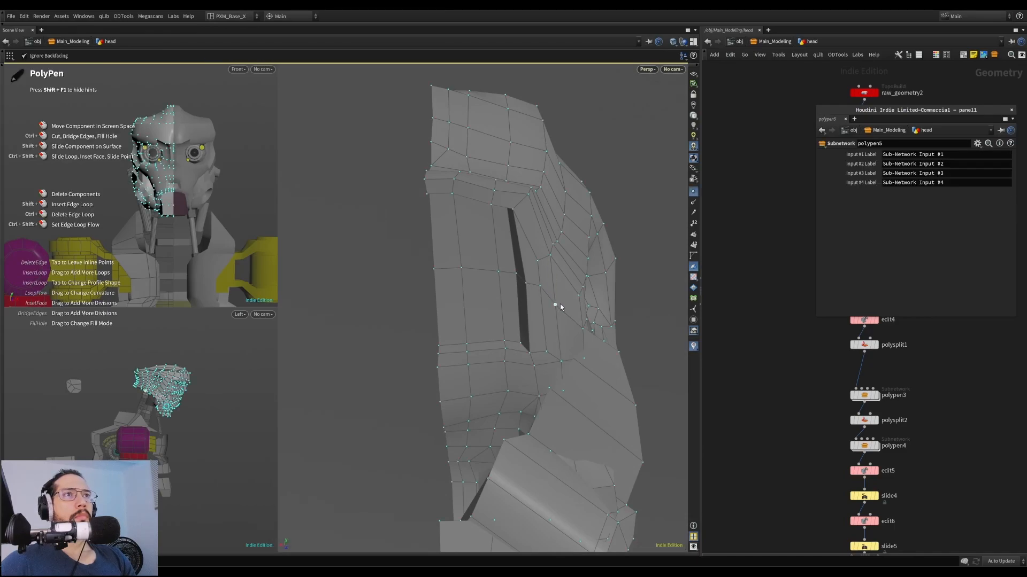
pyautogui.press('Escape')
pyautogui.moveTo(557, 300); pyautogui.dragTo(537, 282)
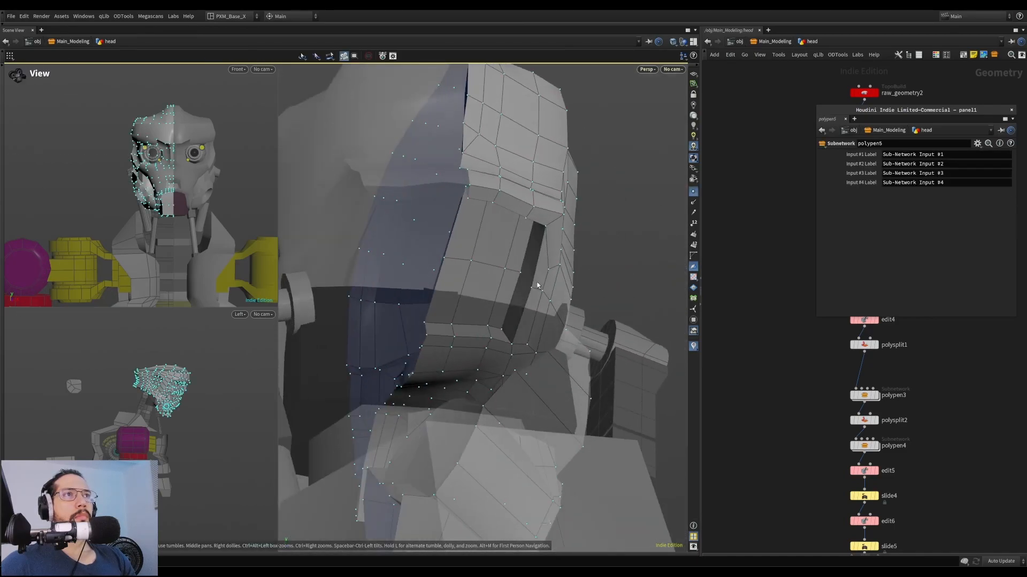
pyautogui.press('s')
pyautogui.middleClick(458, 264)
pyautogui.hotkey('shift', 's')
pyautogui.moveTo(484, 262); pyautogui.dragTo(495, 270)
pyautogui.hotkey('ctrl', 'z')
pyautogui.press('s')
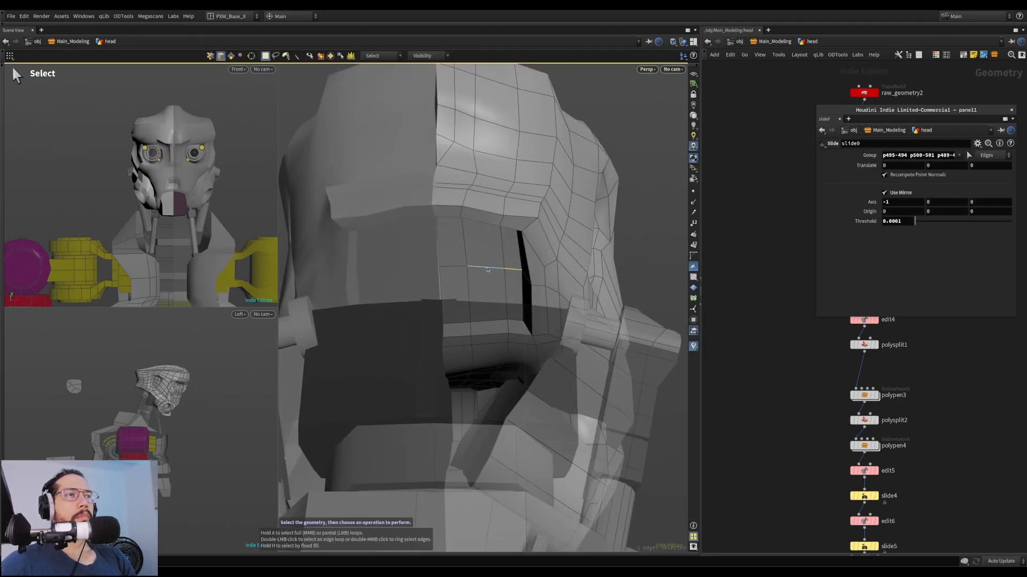
pyautogui.press('Tab')
pyautogui.click(300, 387)
pyautogui.click(509, 271)
pyautogui.press('a')
pyautogui.middleClick(459, 269)
pyautogui.click(510, 271)
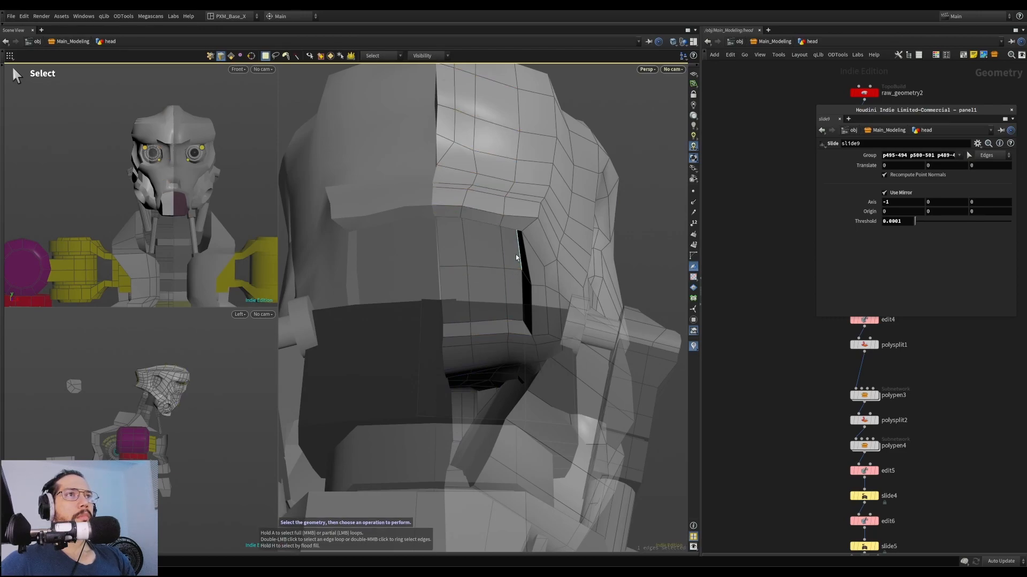
pyautogui.press('Tab')
pyautogui.click(621, 393)
pyautogui.press('Tab')
pyautogui.click(621, 394)
# Slide the chain of edges running across the recess floor along the surface without mirroring
pyautogui.keyDown('alt'); pyautogui.moveTo(461, 270); pyautogui.dragTo(587, 173); pyautogui.keyUp('alt')
pyautogui.click(497, 277)
pyautogui.press('g')
pyautogui.keyDown('alt'); pyautogui.moveTo(549, 201); pyautogui.dragTo(545, 155); pyautogui.keyUp('alt')
pyautogui.press('s')
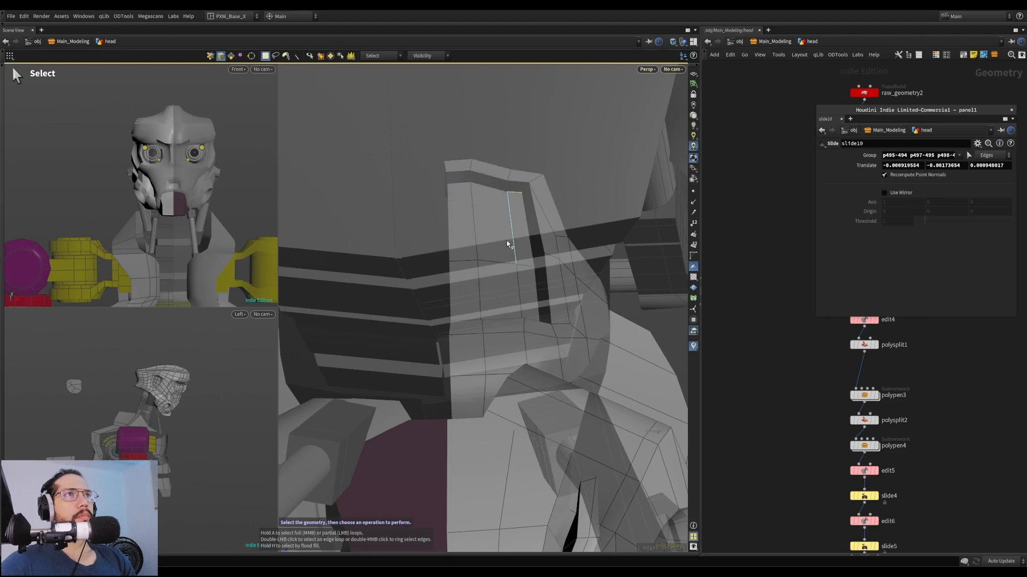
# Select the three narrow faces along the recess wall from below and try different move handle alignments on them
pyautogui.keyDown('alt'); pyautogui.moveTo(486, 190); pyautogui.dragTo(566, 305); pyautogui.keyUp('alt')
pyautogui.keyDown('alt'); pyautogui.moveTo(567, 304); pyautogui.dragTo(408, 256, button='right'); pyautogui.keyUp('alt')
pyautogui.keyDown('alt'); pyautogui.moveTo(407, 256); pyautogui.dragTo(534, 233); pyautogui.keyUp('alt')
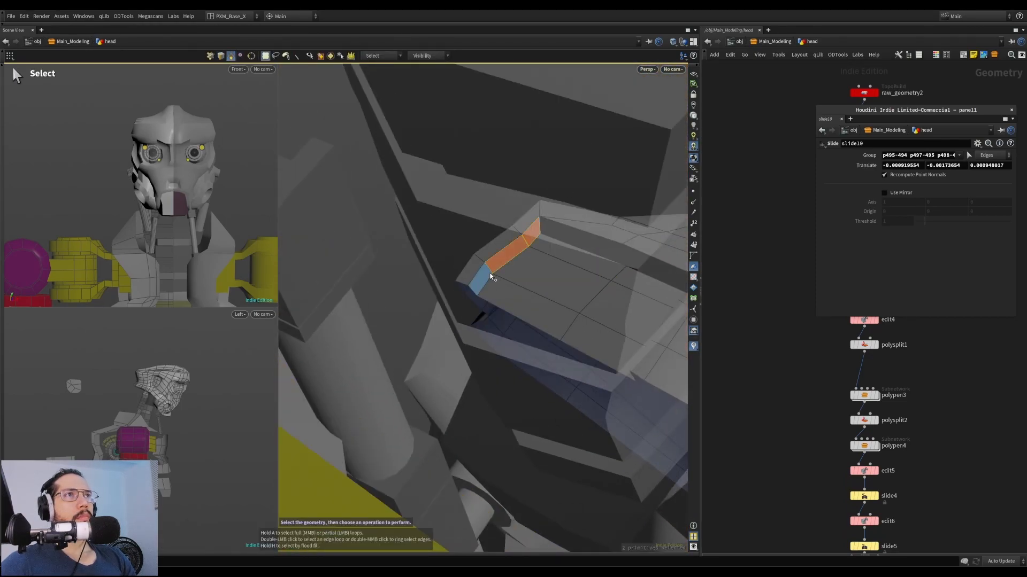
pyautogui.keyDown('shift'); pyautogui.click(491, 277); pyautogui.keyUp('shift')
pyautogui.press('t')
pyautogui.press('y')
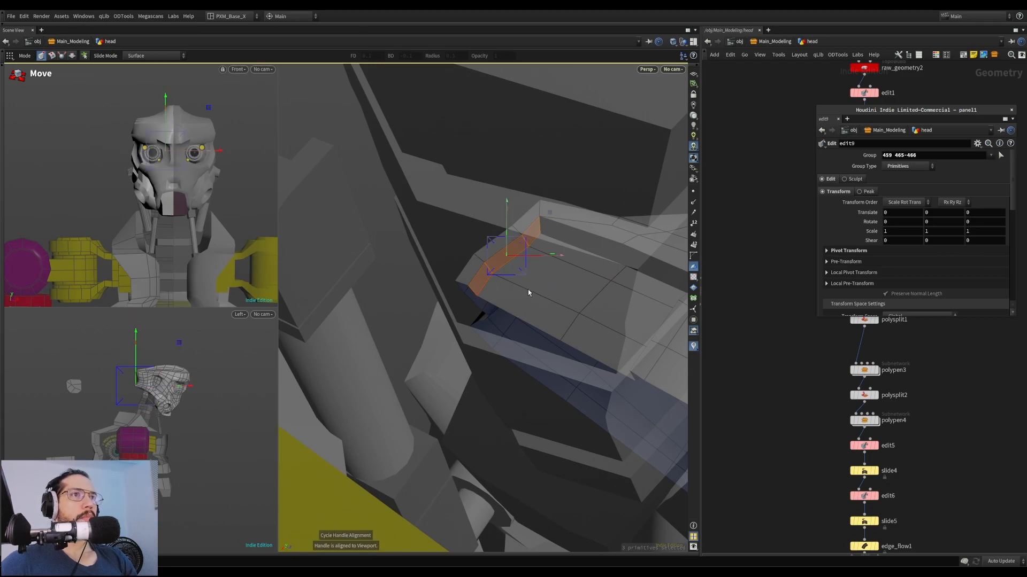
pyautogui.press('m')
pyautogui.moveTo(547, 300)
pyautogui.keyDown('alt'); pyautogui.mouseDown()
pyautogui.moveTo(569, 287)
pyautogui.moveTo(573, 345)
pyautogui.moveTo(563, 301)
pyautogui.moveTo(533, 274)
pyautogui.moveTo(558, 289)
pyautogui.mouseUp(); pyautogui.keyUp('alt')
pyautogui.press('y')
pyautogui.keyDown('alt'); pyautogui.moveTo(558, 289); pyautogui.dragTo(581, 225); pyautogui.keyUp('alt')
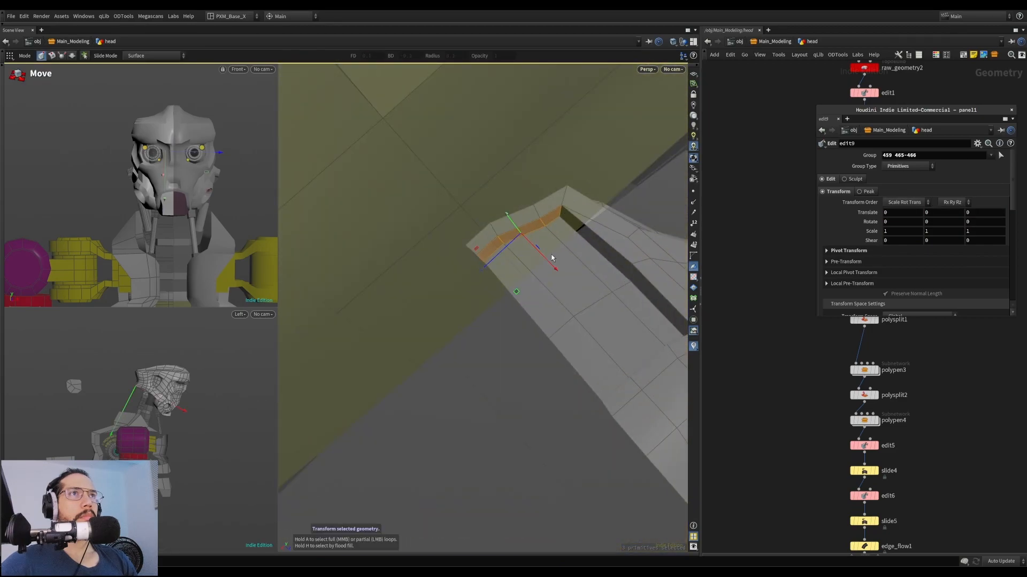
pyautogui.keyDown('alt'); pyautogui.moveTo(572, 260); pyautogui.dragTo(610, 241); pyautogui.keyUp('alt')
# Select the adjoining strip of faces at the recess and offset it along its normals with Peak
pyautogui.press('s')
pyautogui.click(441, 255)
pyautogui.keyDown('alt'); pyautogui.moveTo(492, 257); pyautogui.dragTo(536, 278); pyautogui.keyUp('alt')
pyautogui.press('p')
pyautogui.moveTo(467, 259)
pyautogui.mouseDown()
pyautogui.moveTo(543, 224)
pyautogui.moveTo(476, 259)
pyautogui.mouseUp()
# Select the edge chain along the recess's lower lip and nudge it slightly upward
pyautogui.click(417, 300)
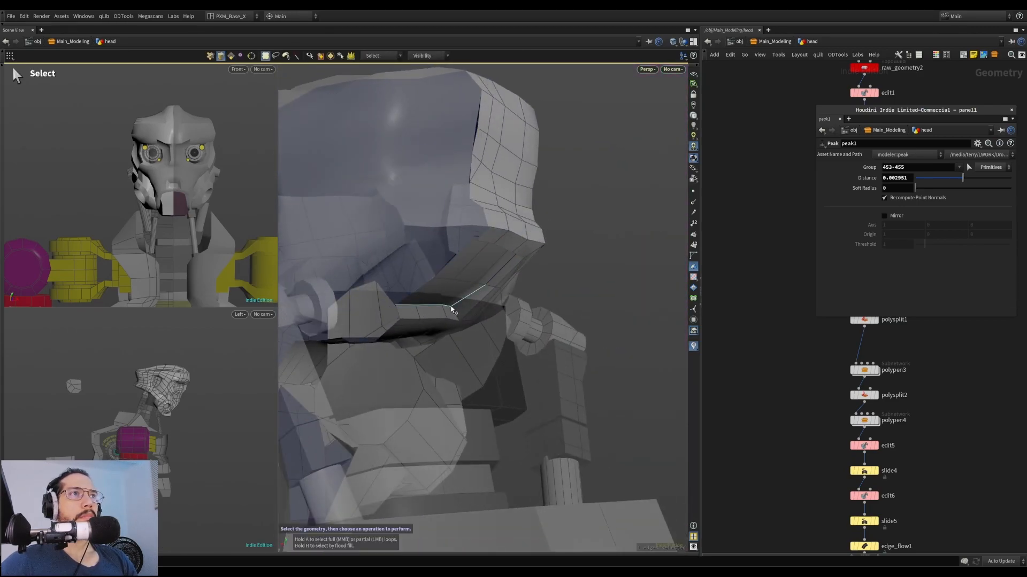
pyautogui.click(452, 308)
pyautogui.keyDown('alt'); pyautogui.moveTo(458, 294); pyautogui.dragTo(395, 292); pyautogui.keyUp('alt')
pyautogui.press('t')
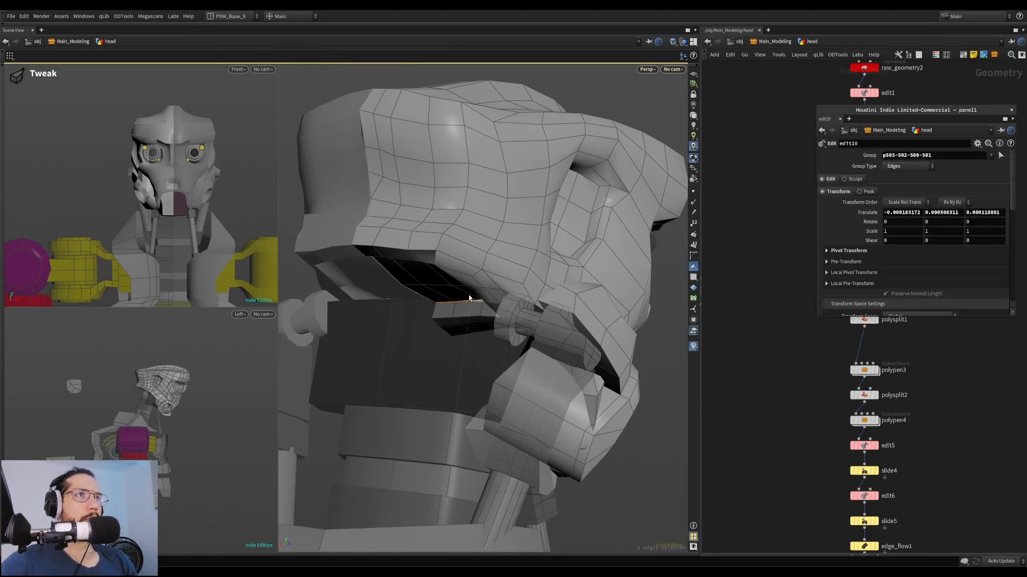
pyautogui.keyDown('alt'); pyautogui.moveTo(471, 278); pyautogui.dragTo(506, 240); pyautogui.keyUp('alt')
# Select the edge chain across the recess floor and raise it by about 0.0064 on Y
pyautogui.press('s')
pyautogui.keyDown('alt'); pyautogui.moveTo(483, 293); pyautogui.dragTo(451, 282); pyautogui.keyUp('alt')
pyautogui.middleClick(412, 293)
pyautogui.press('l')
pyautogui.press('s')
pyautogui.middleClick(439, 300)
pyautogui.press('l')
pyautogui.press('t')
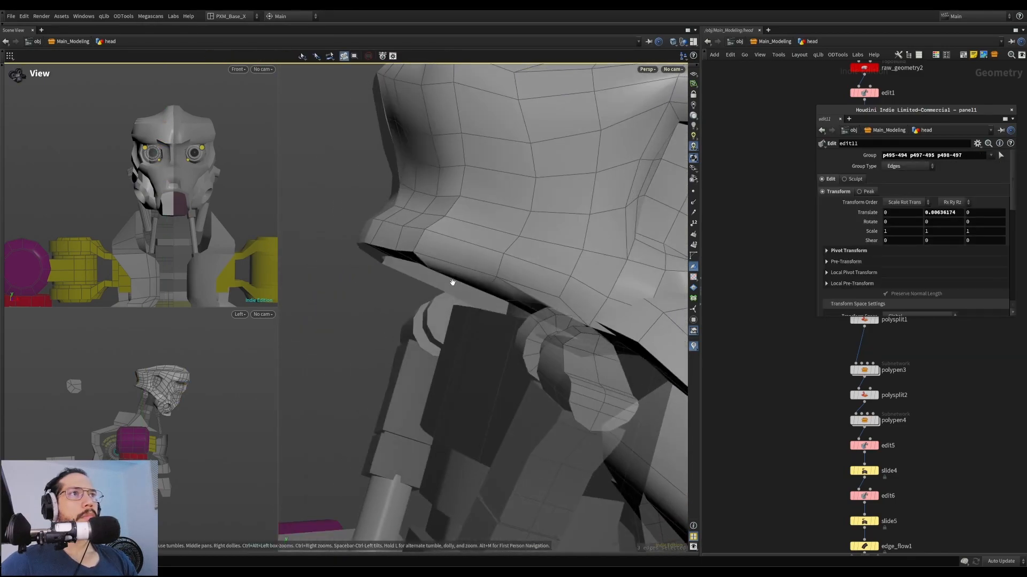
pyautogui.keyDown('alt'); pyautogui.moveTo(452, 282); pyautogui.dragTo(366, 293, button='right'); pyautogui.keyUp('alt')
pyautogui.keyDown('alt'); pyautogui.moveTo(366, 294); pyautogui.dragTo(423, 278); pyautogui.keyUp('alt')
# Reselect the recess's lower lip edge chain and slide it along the surface
pyautogui.moveTo(466, 272); pyautogui.dragTo(516, 271)
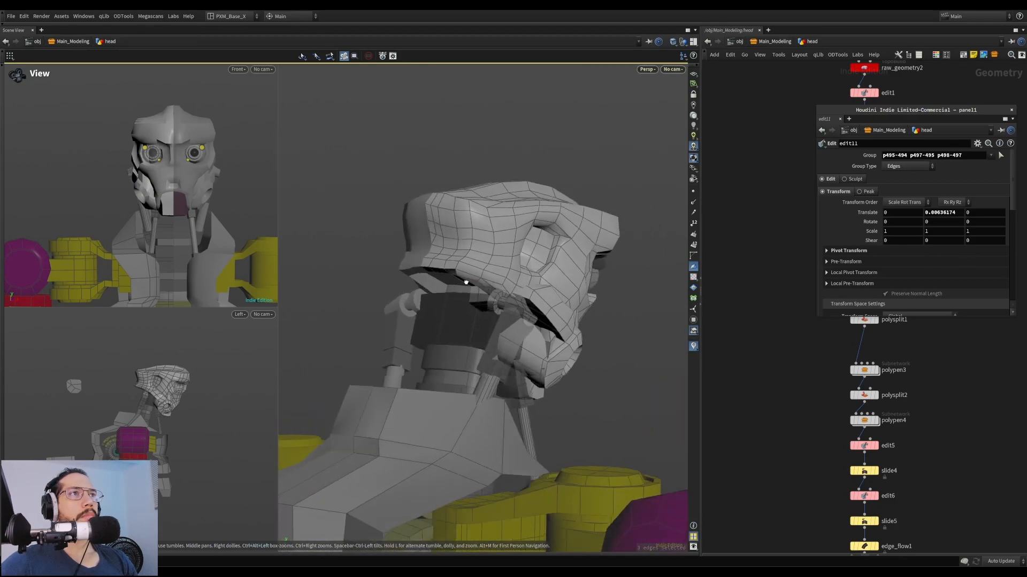
pyautogui.scroll(6, 519, 272)
pyautogui.press('s')
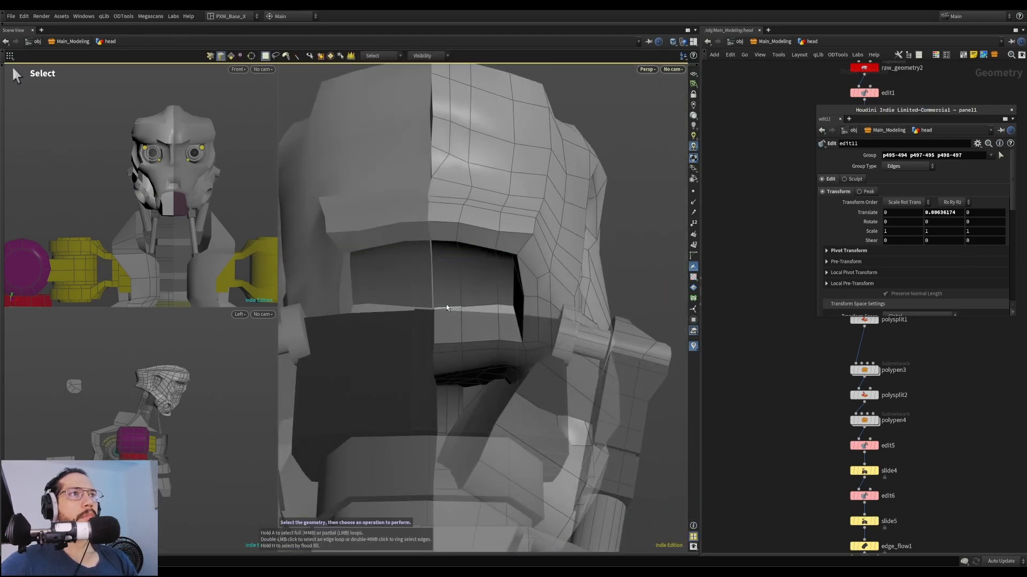
pyautogui.doubleClick(509, 307)
pyautogui.hotkey('space', 'f')
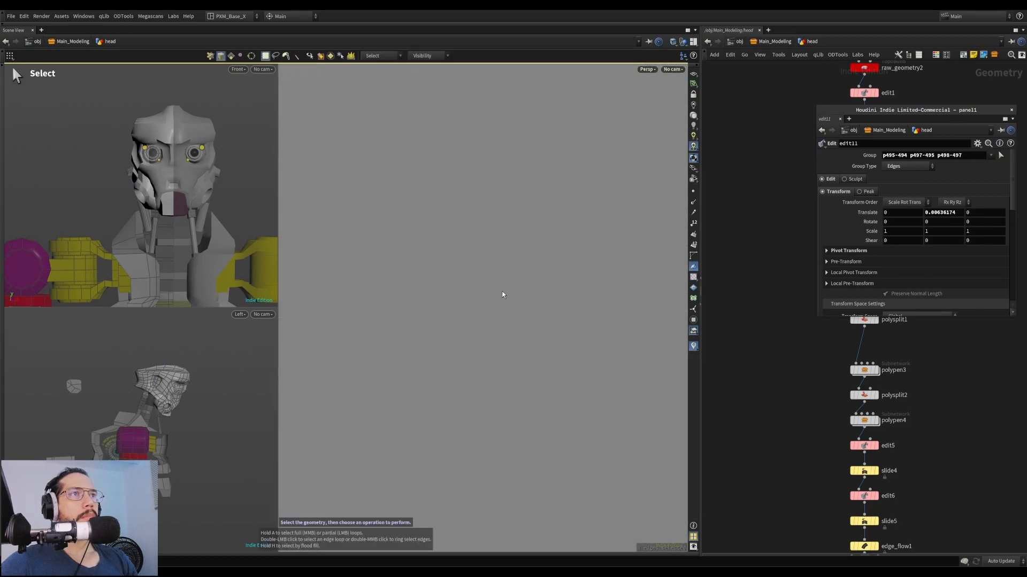
pyautogui.keyDown('alt'); pyautogui.moveTo(486, 281); pyautogui.dragTo(268, 339, button='right'); pyautogui.keyUp('alt')
pyautogui.keyDown('alt'); pyautogui.moveTo(476, 219); pyautogui.dragTo(490, 316, button='middle'); pyautogui.keyUp('alt')
pyautogui.keyDown('alt'); pyautogui.moveTo(556, 292); pyautogui.dragTo(513, 301); pyautogui.keyUp('alt')
pyautogui.hotkey('shift', 's')
pyautogui.press('Escape')
pyautogui.press('s')
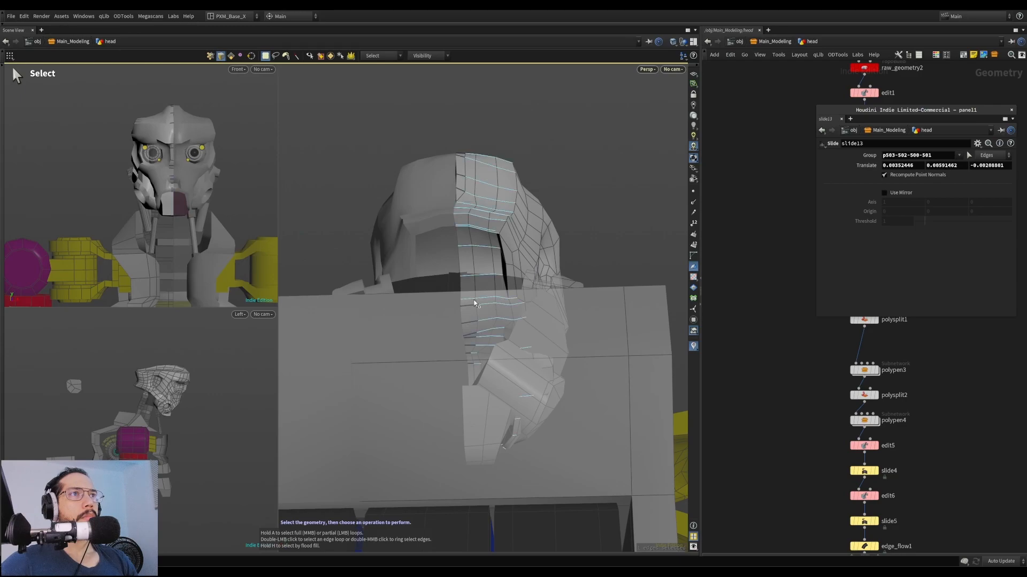
# Select edge chains across the lower part of the head's recess and reposition them slightly
pyautogui.keyDown('shift'); pyautogui.click(470, 301); pyautogui.keyUp('shift')
pyautogui.keyDown('alt'); pyautogui.moveTo(500, 297); pyautogui.dragTo(502, 322); pyautogui.keyUp('alt')
pyautogui.press('t')
pyautogui.press('s')
pyautogui.click(533, 313)
pyautogui.doubleClick(477, 305)
pyautogui.press('t')
pyautogui.press('s')
# Select a single edge at the head's recess and lower it by about 0.0003 on Y
pyautogui.keyDown('alt'); pyautogui.moveTo(502, 321); pyautogui.dragTo(480, 319); pyautogui.keyUp('alt')
pyautogui.press('t')
pyautogui.moveTo(559, 335); pyautogui.dragTo(546, 300)
pyautogui.press('s')
pyautogui.press('u')
pyautogui.press('Escape')
pyautogui.moveTo(580, 141); pyautogui.dragTo(549, 238)
pyautogui.press('s')
pyautogui.press('Return')
# Delete the head's construction history and return to the Main_Modeling object level
pyautogui.keyDown('alt'); pyautogui.moveTo(588, 219); pyautogui.dragTo(619, 133, button='middle'); pyautogui.keyUp('alt')
pyautogui.keyDown('alt'); pyautogui.moveTo(620, 133); pyautogui.dragTo(526, 212); pyautogui.keyUp('alt')
pyautogui.press('q')
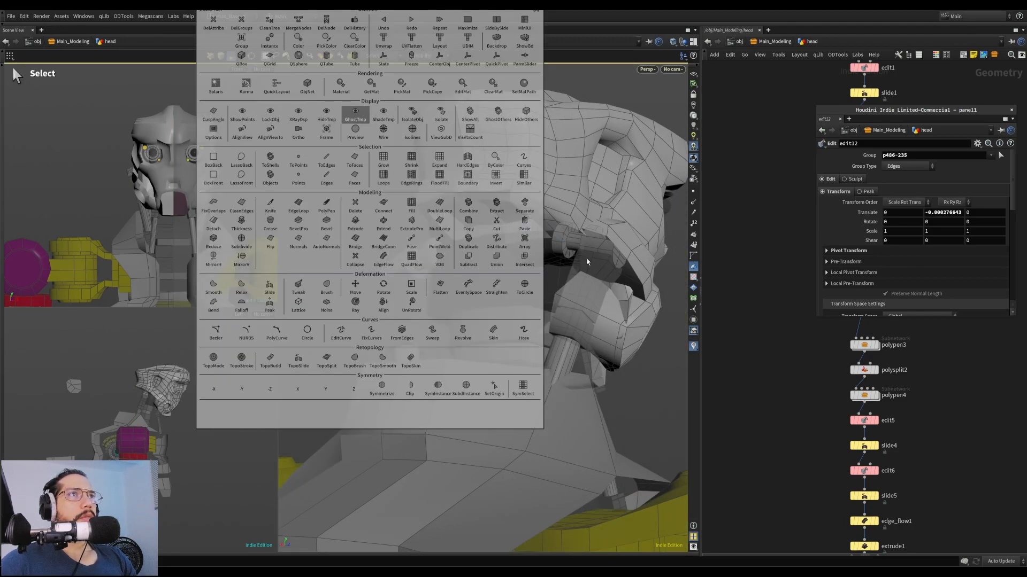
pyautogui.click(677, 391)
pyautogui.press('q')
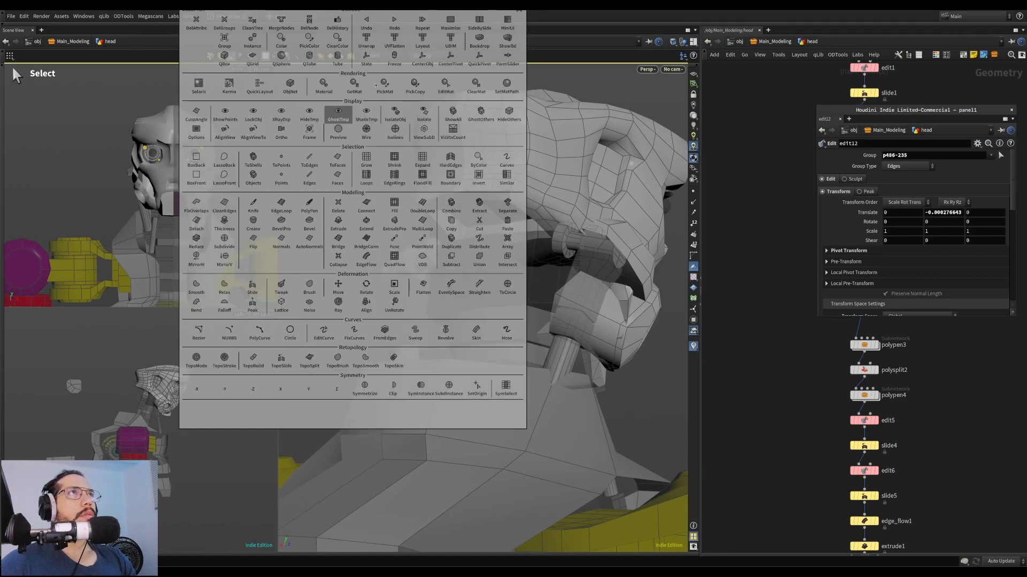
pyautogui.click(337, 39)
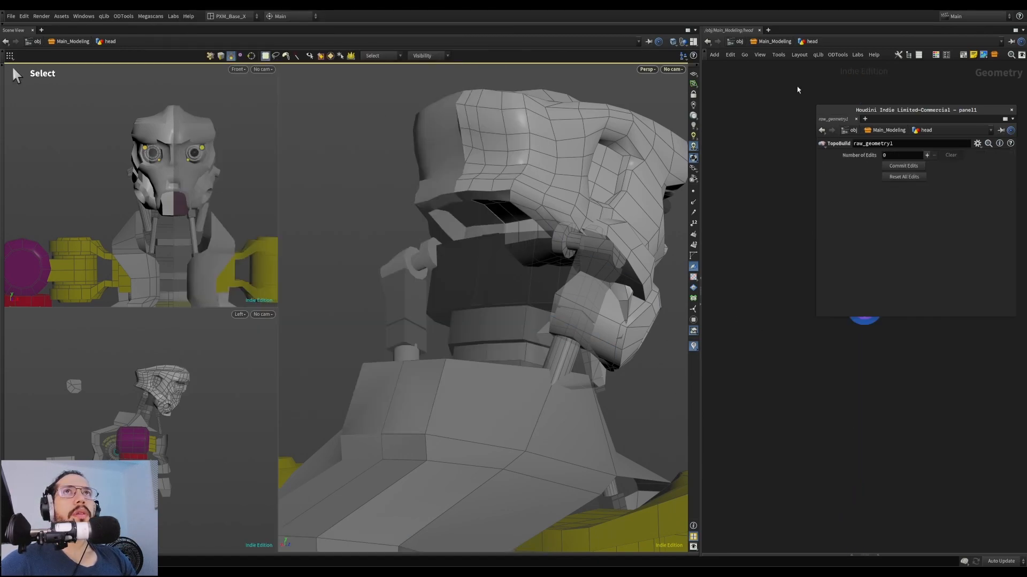
pyautogui.click(777, 45)
pyautogui.keyDown('alt'); pyautogui.moveTo(589, 264); pyautogui.dragTo(488, 239); pyautogui.keyUp('alt')
pyautogui.click(632, 397)
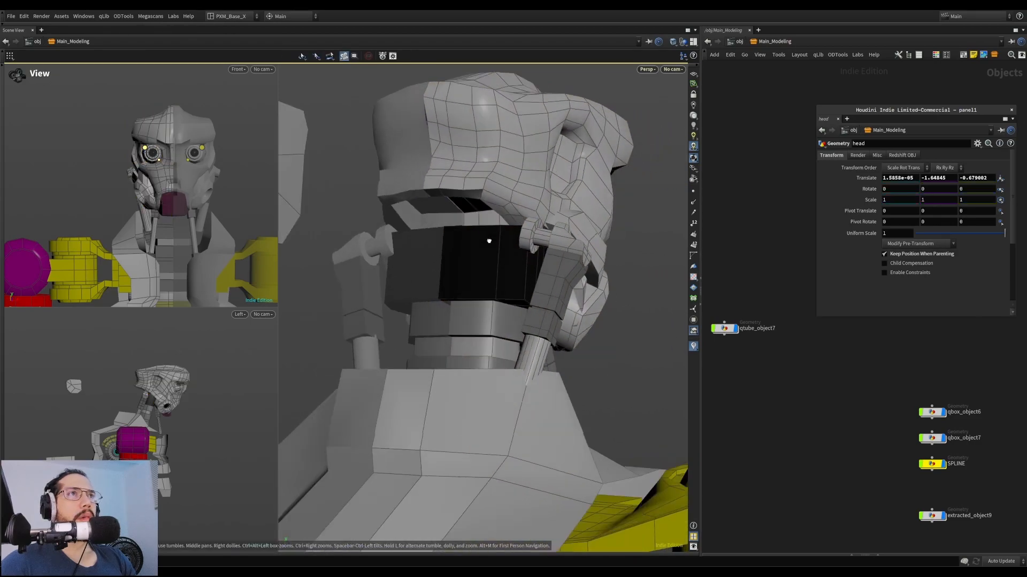
# Try to start a polygonal curve at the head's recess and undo the attempt
pyautogui.press('q')
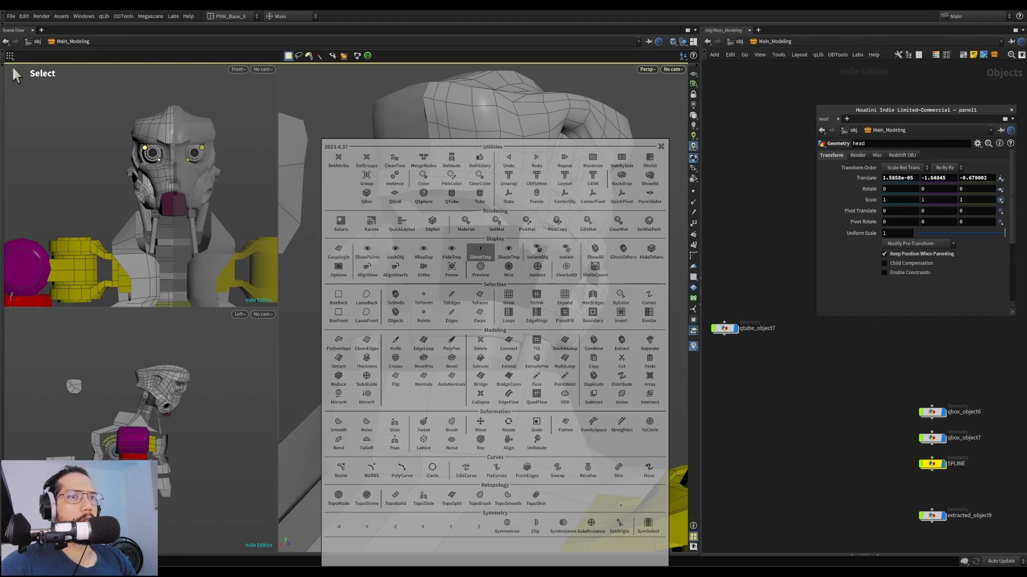
pyautogui.press('Escape')
pyautogui.moveTo(510, 261)
pyautogui.keyDown('alt'); pyautogui.mouseDown()
pyautogui.moveTo(513, 218)
pyautogui.moveTo(496, 271)
pyautogui.moveTo(465, 213)
pyautogui.moveTo(481, 259)
pyautogui.moveTo(495, 231)
pyautogui.moveTo(498, 251)
pyautogui.mouseUp(); pyautogui.keyUp('alt')
pyautogui.press('s')
pyautogui.doubleClick(484, 210)
pyautogui.press('Escape')
pyautogui.press('space')
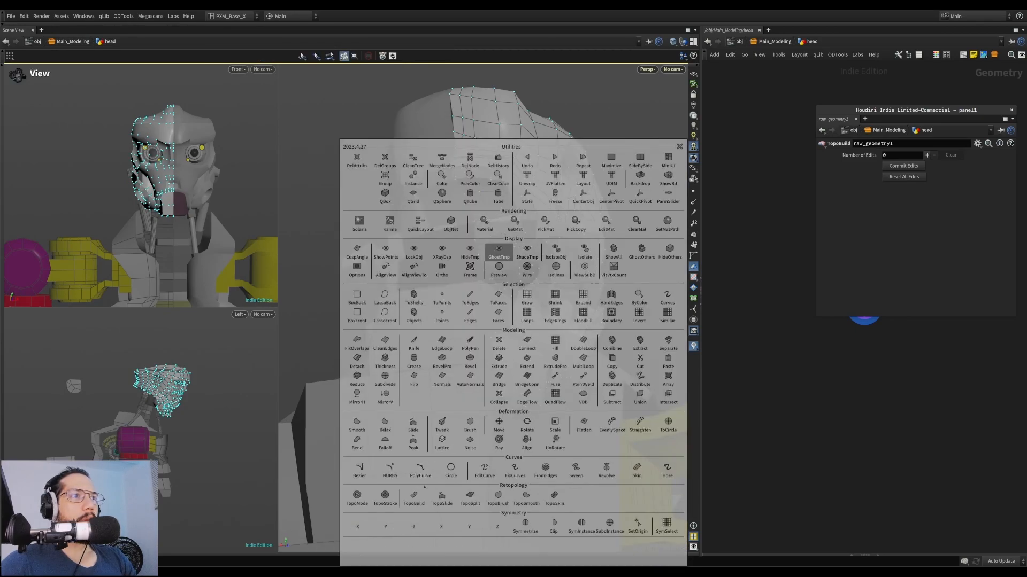
pyautogui.click(424, 474)
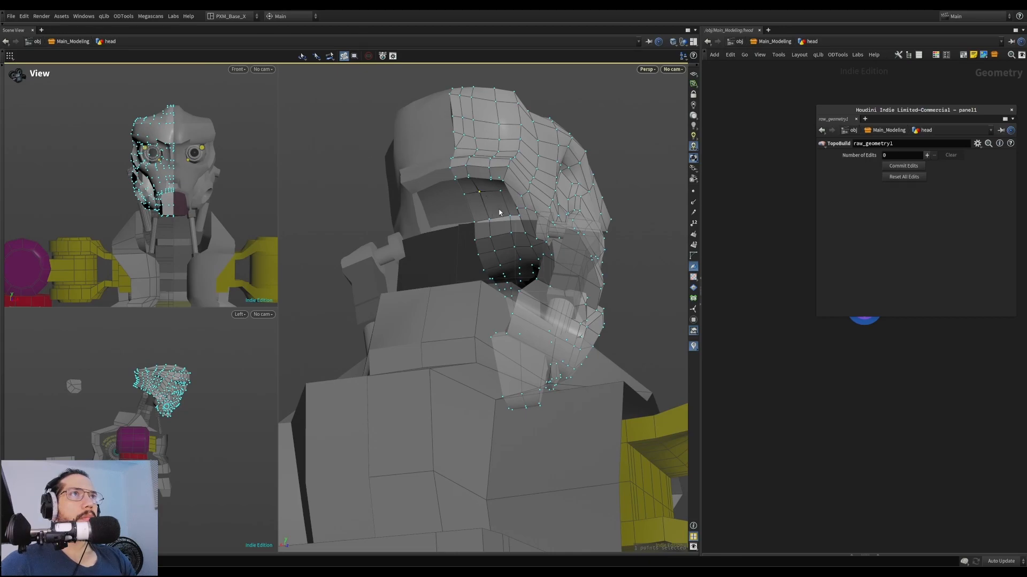
pyautogui.click(498, 208)
pyautogui.keyDown('alt'); pyautogui.moveTo(493, 228); pyautogui.dragTo(498, 211); pyautogui.keyUp('alt')
pyautogui.hotkey('ctrl', 'z')
pyautogui.hotkey('ctrl', 'z')
pyautogui.hotkey('ctrl', 'z')
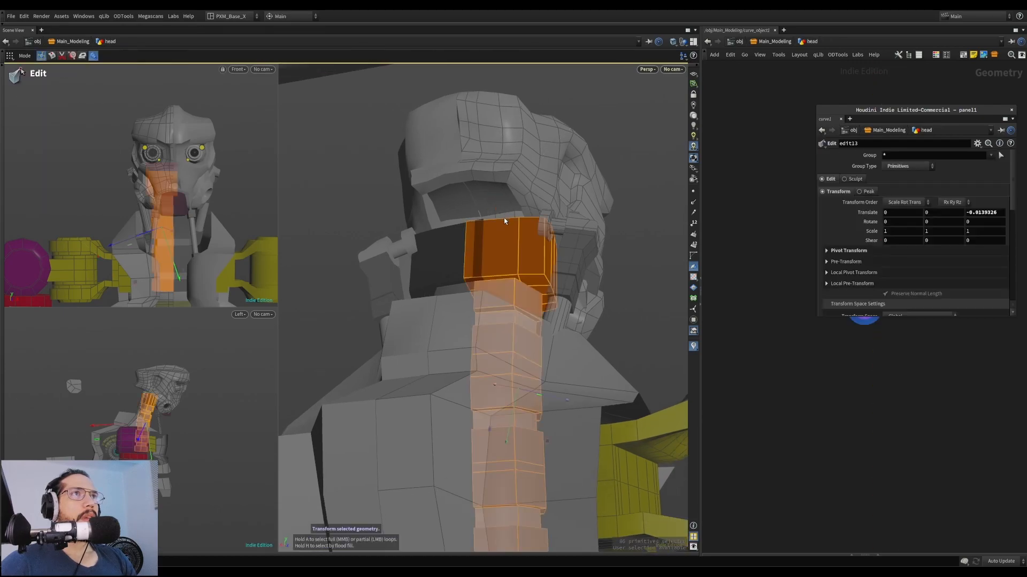
# Try drawing a polygonal curve from the head's recess in the perspective view
pyautogui.doubleClick(496, 195)
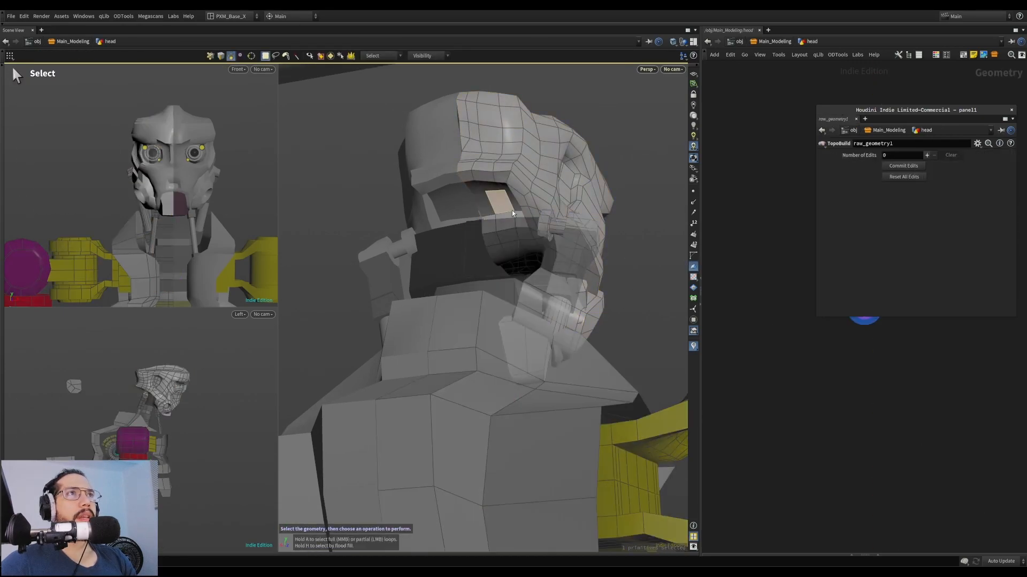
pyautogui.press('Tab')
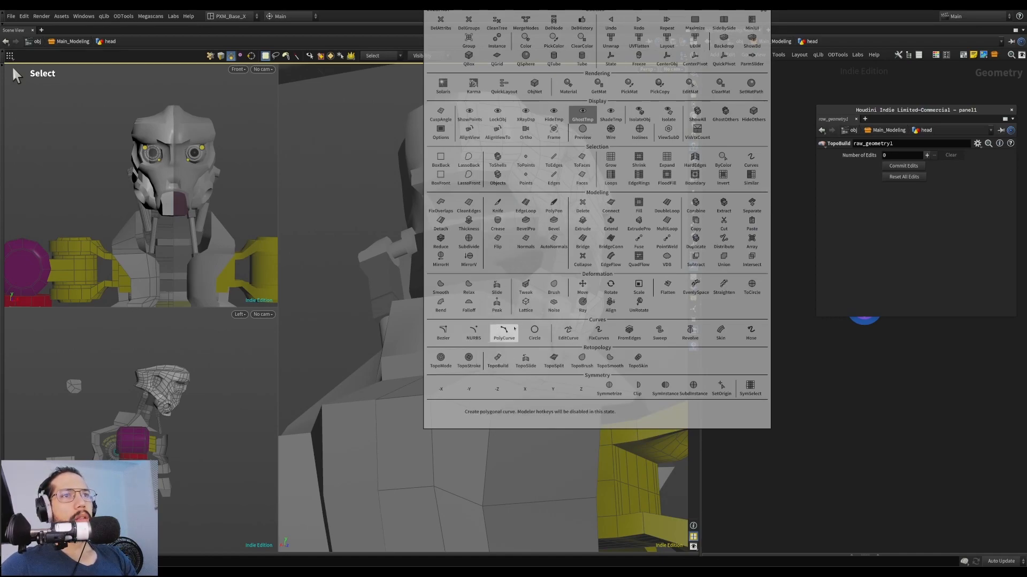
pyautogui.click(355, 202)
pyautogui.keyDown('alt'); pyautogui.moveTo(469, 206); pyautogui.dragTo(475, 270); pyautogui.keyUp('alt')
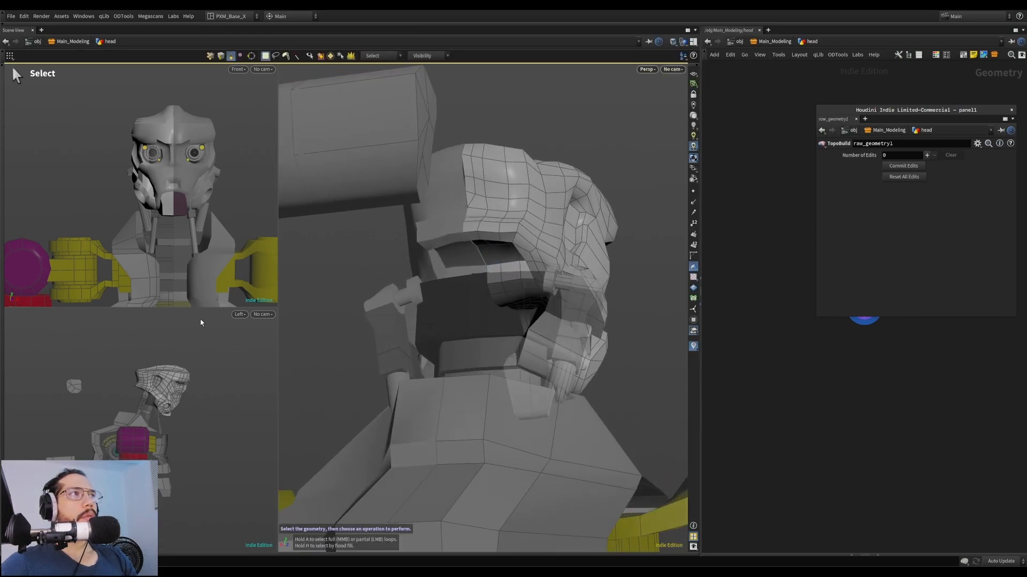
pyautogui.press('Tab')
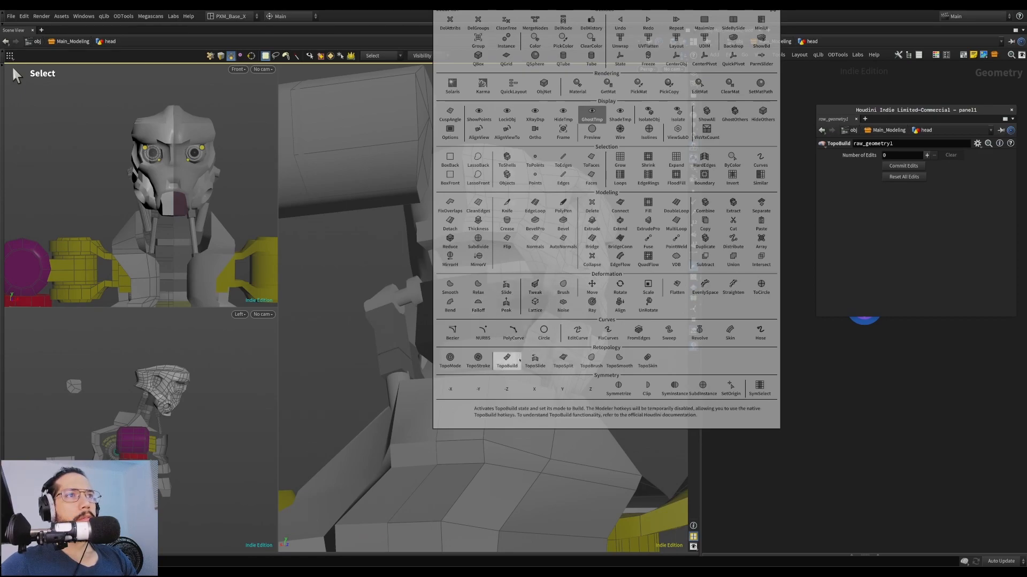
pyautogui.click(518, 361)
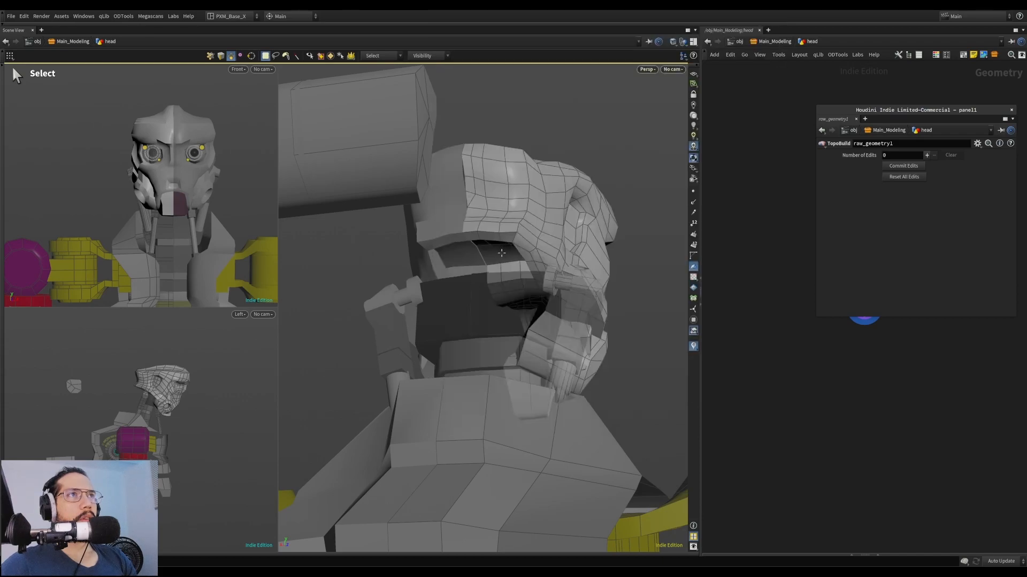
pyautogui.press('q')
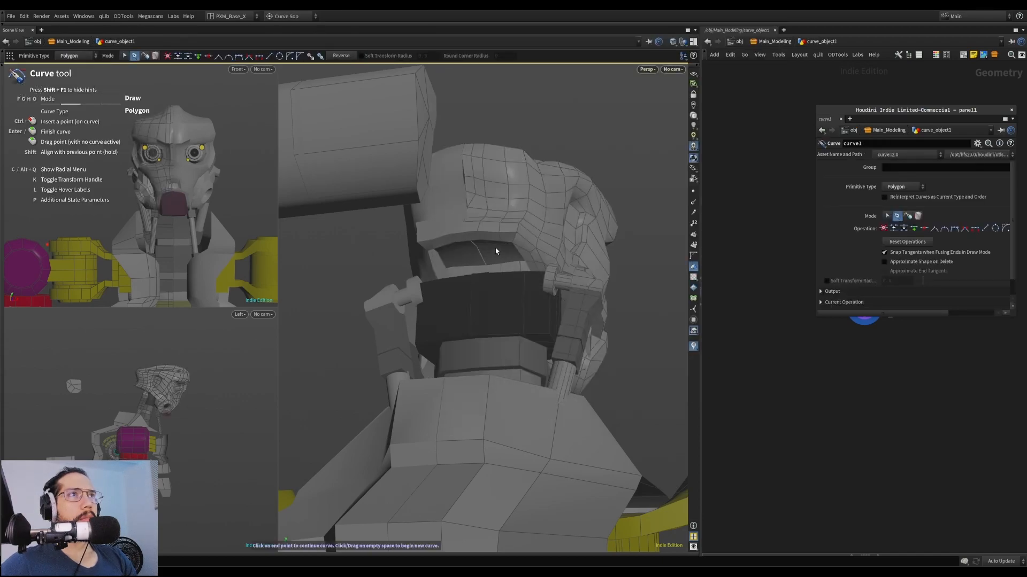
pyautogui.click(495, 248)
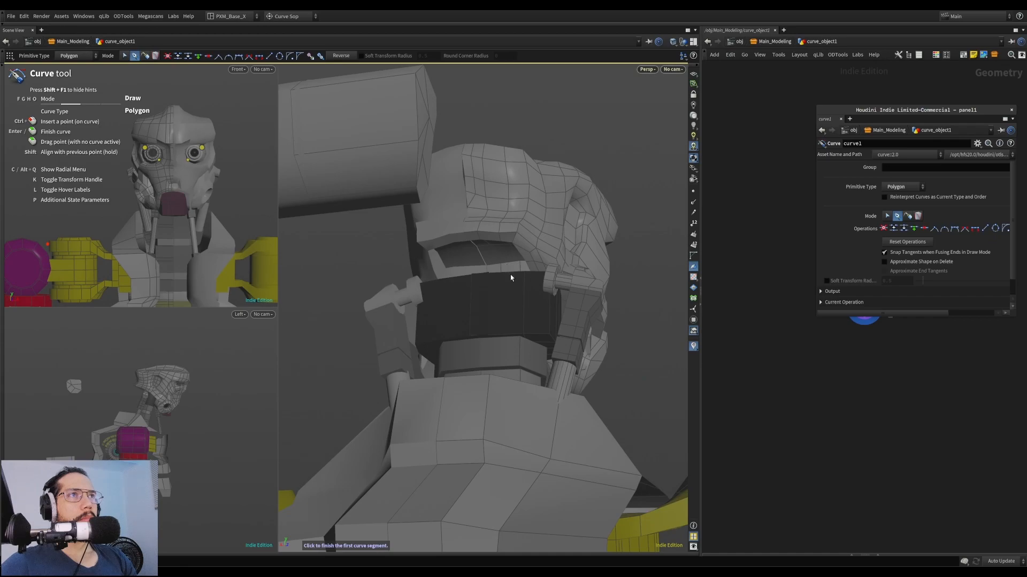
pyautogui.scroll(-5, 546, 305)
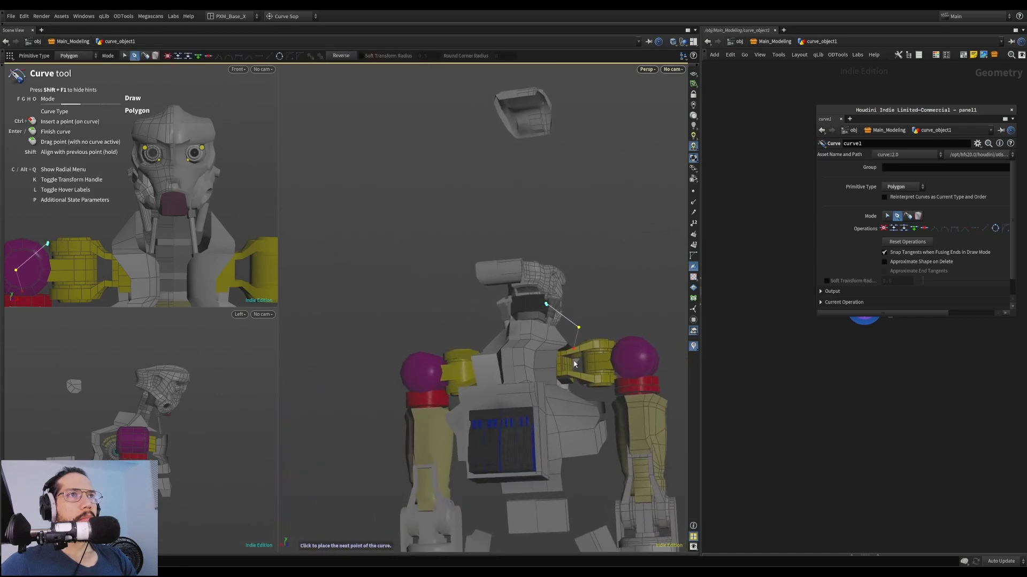
pyautogui.press('Return')
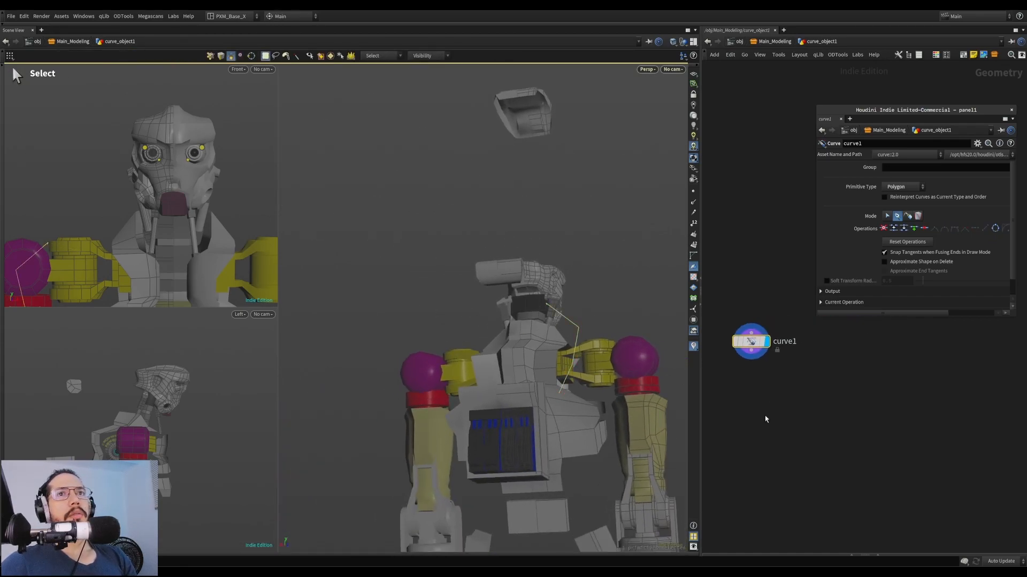
# Find curve_object1 among the Main_Modeling nodes and delete it
pyautogui.press('u')
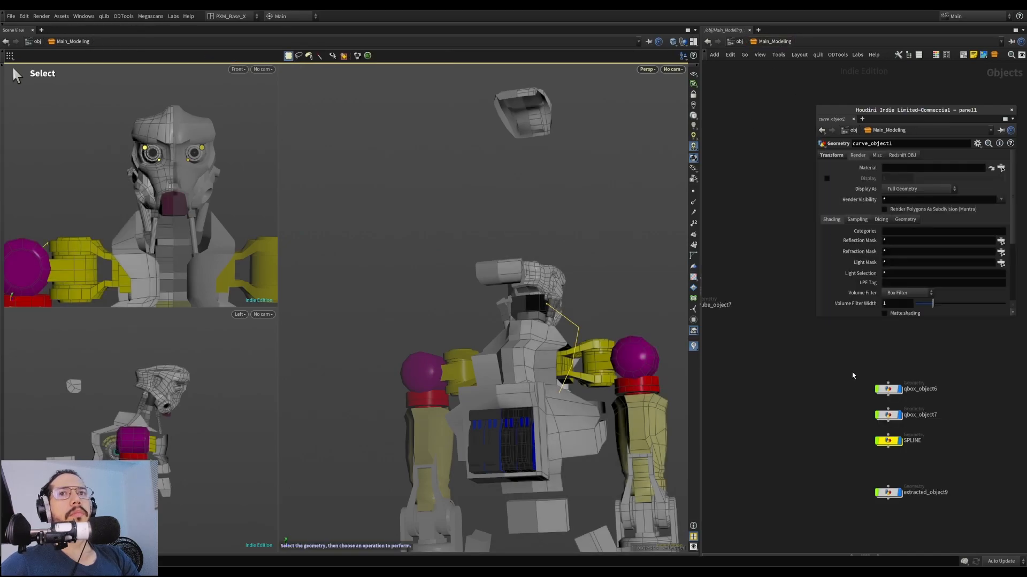
pyautogui.scroll(5, 800, 395)
pyautogui.scroll(-3, 857, 439)
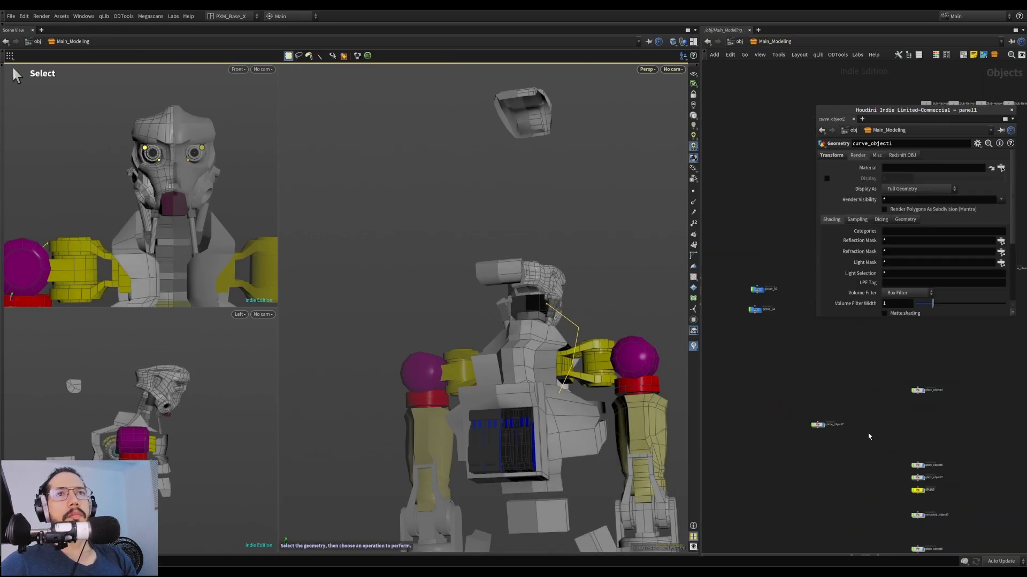
pyautogui.hotkey('ctrl', 'f')
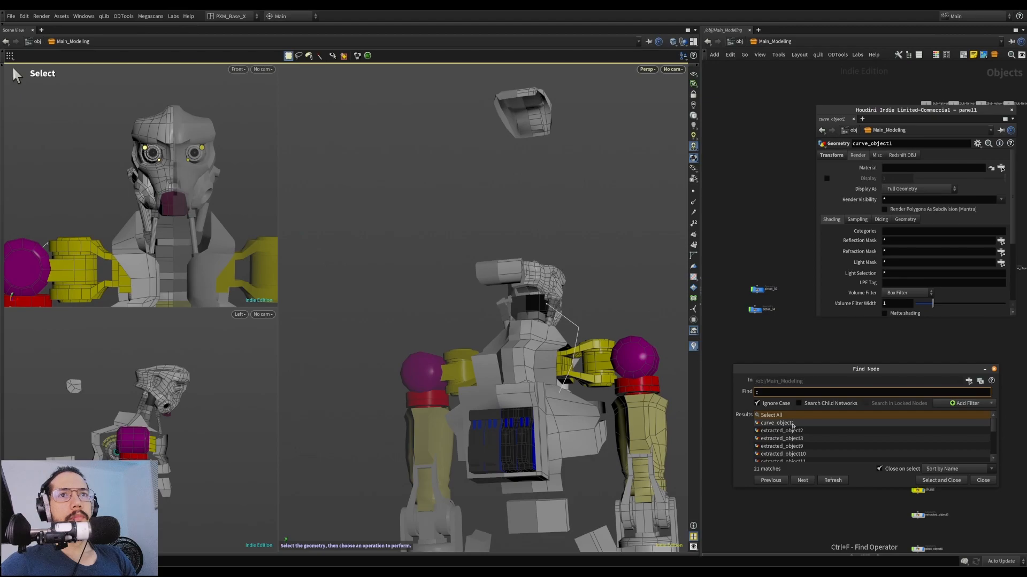
pyautogui.doubleClick(793, 425)
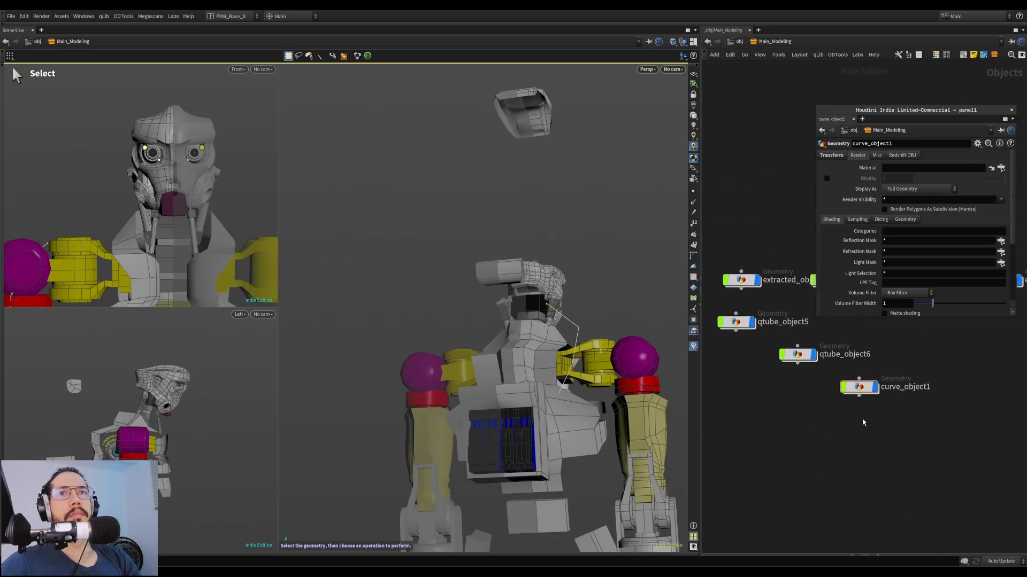
pyautogui.press('Delete')
# Switch the front viewport to the Back view and frame the robot's head and neck in it
pyautogui.moveTo(610, 267)
pyautogui.keyDown('alt'); pyautogui.mouseDown()
pyautogui.moveTo(633, 257)
pyautogui.moveTo(607, 248)
pyautogui.mouseUp(); pyautogui.keyUp('alt')
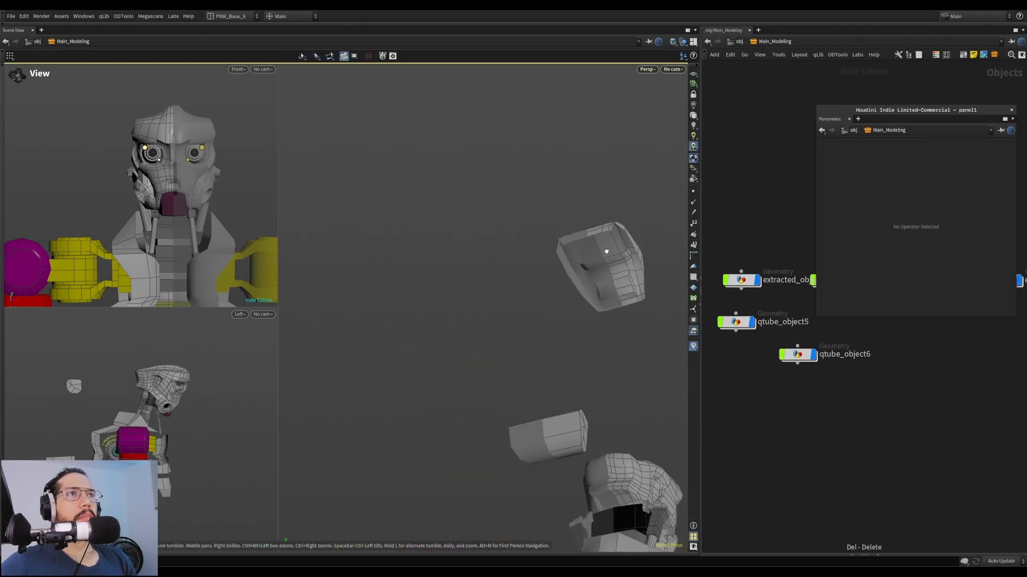
pyautogui.moveTo(606, 248); pyautogui.dragTo(543, 59, button='middle')
pyautogui.moveTo(583, 225); pyautogui.dragTo(651, 262, button='right')
pyautogui.moveTo(651, 262); pyautogui.dragTo(566, 222)
pyautogui.keyDown('alt'); pyautogui.moveTo(225, 225); pyautogui.dragTo(213, 198, button='middle'); pyautogui.keyUp('alt')
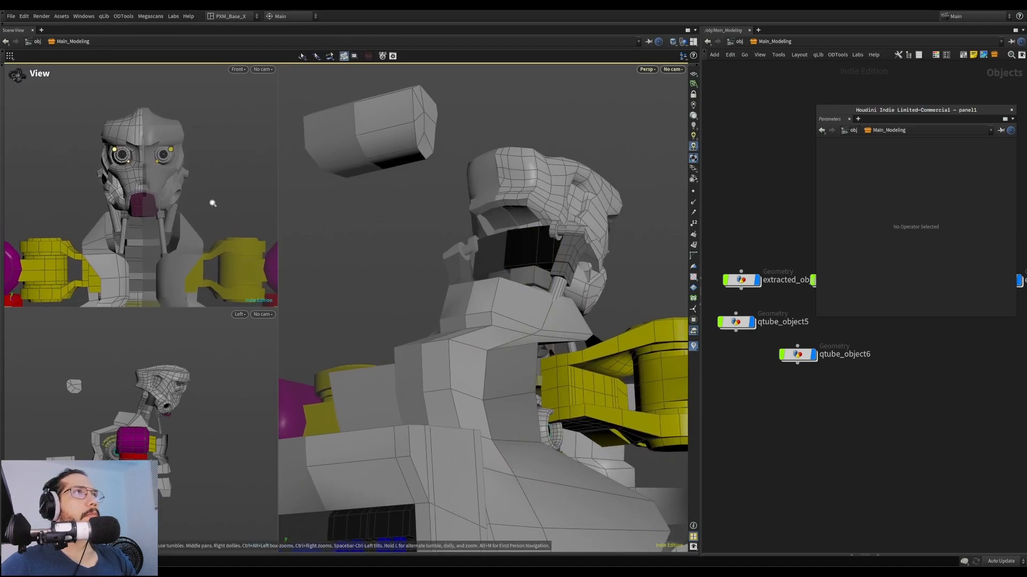
pyautogui.keyDown('alt'); pyautogui.moveTo(212, 198); pyautogui.dragTo(222, 214, button='right'); pyautogui.keyUp('alt')
pyautogui.click(235, 69)
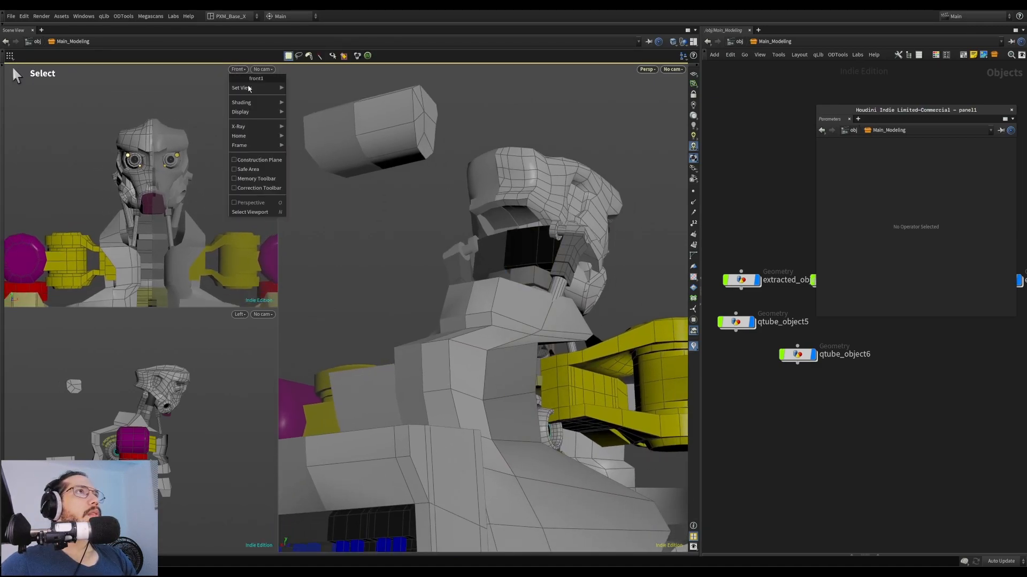
pyautogui.moveTo(246, 88)
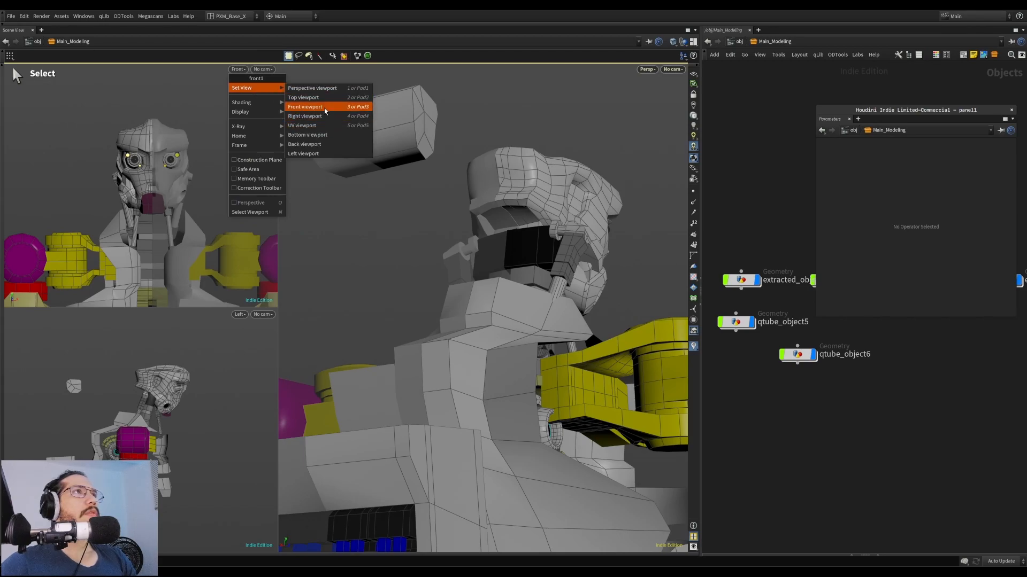
pyautogui.click(314, 144)
pyautogui.keyDown('alt'); pyautogui.moveTo(151, 101); pyautogui.dragTo(295, 111, button='right'); pyautogui.keyUp('alt')
pyautogui.keyDown('alt'); pyautogui.moveTo(145, 109); pyautogui.dragTo(175, 160, button='middle'); pyautogui.keyUp('alt')
pyautogui.keyDown('alt'); pyautogui.moveTo(176, 160); pyautogui.dragTo(230, 85, button='right'); pyautogui.keyUp('alt')
pyautogui.keyDown('alt'); pyautogui.moveTo(143, 163); pyautogui.dragTo(175, 137, button='right'); pyautogui.keyUp('alt')
pyautogui.keyDown('alt'); pyautogui.moveTo(167, 169); pyautogui.dragTo(177, 176, button='middle'); pyautogui.keyUp('alt')
# Draw a five-point polygonal curve from the back of the head down past the neck to the upper back, and enter Edit mode
pyautogui.press('Tab')
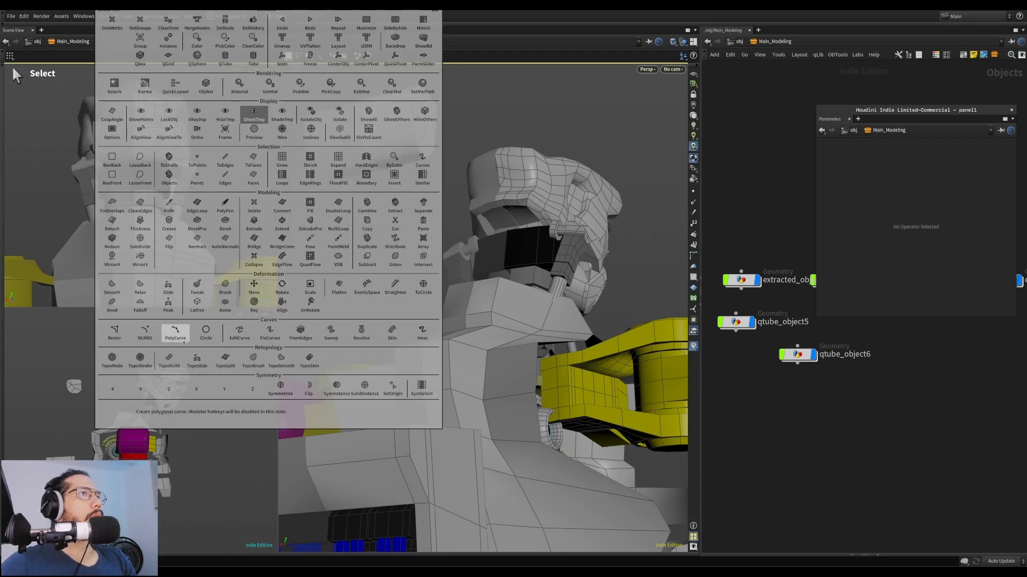
pyautogui.click(183, 339)
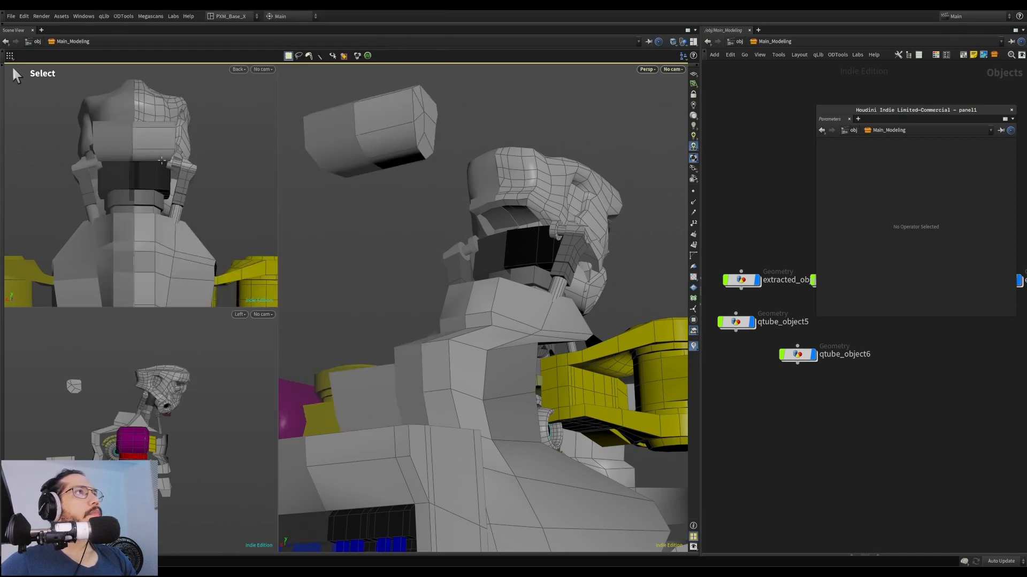
pyautogui.click(153, 171)
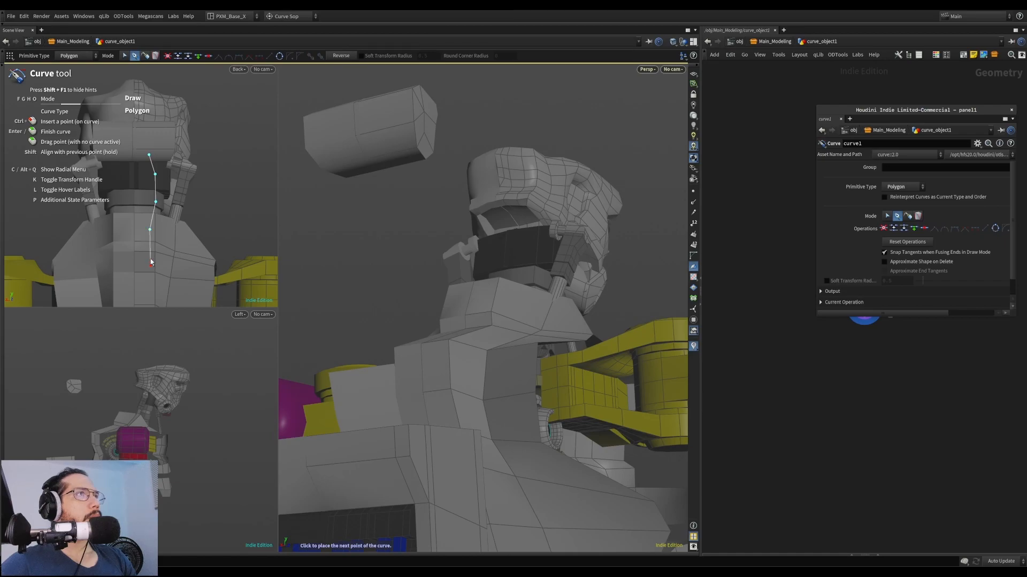
pyautogui.moveTo(152, 241); pyautogui.dragTo(161, 213, button='middle')
pyautogui.rightClick(172, 222)
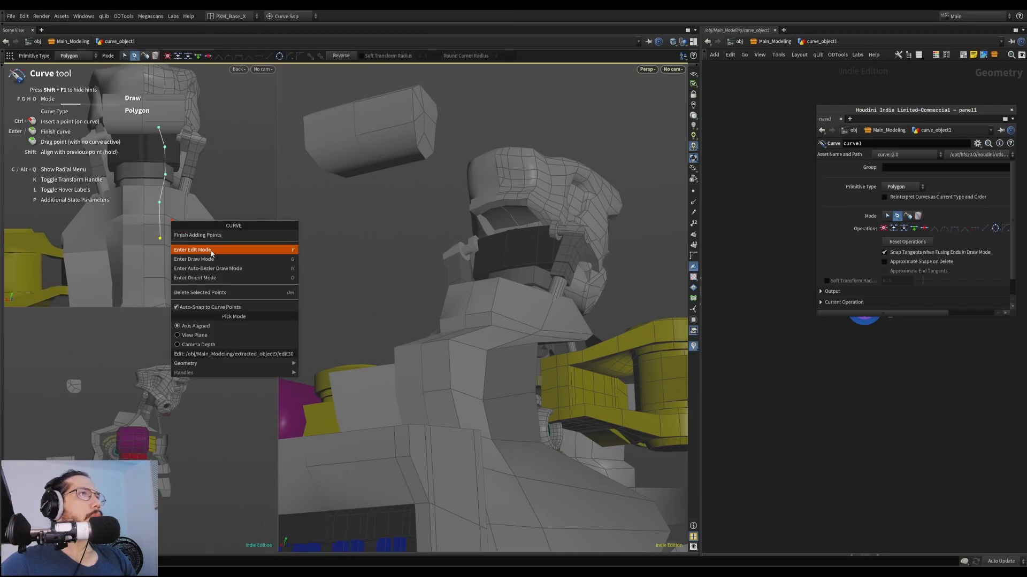
pyautogui.click(211, 251)
pyautogui.rightClick(200, 252)
pyautogui.click(187, 231)
pyautogui.click(160, 221)
pyautogui.rightClick(199, 215)
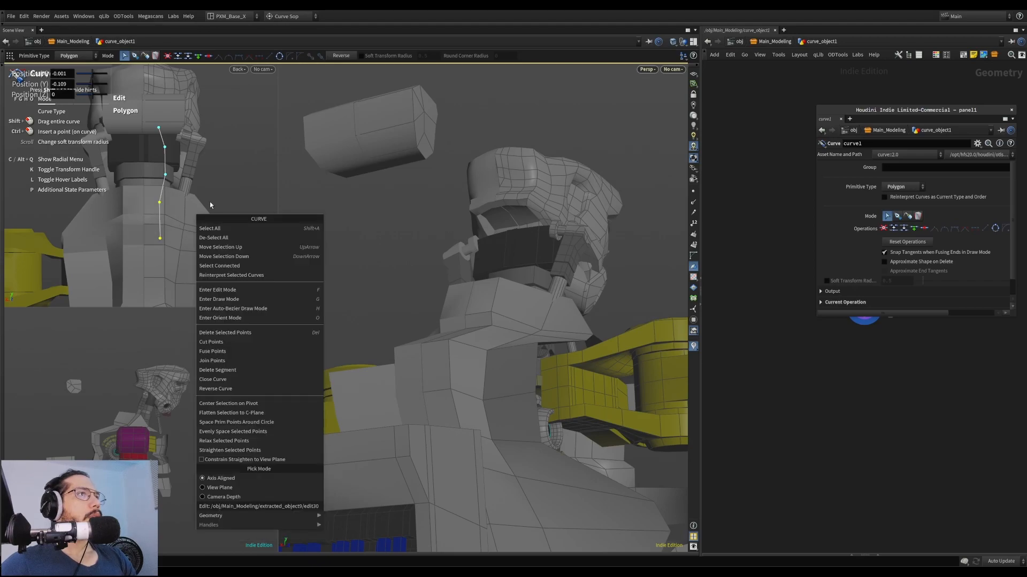
pyautogui.click(214, 193)
pyautogui.press('k')
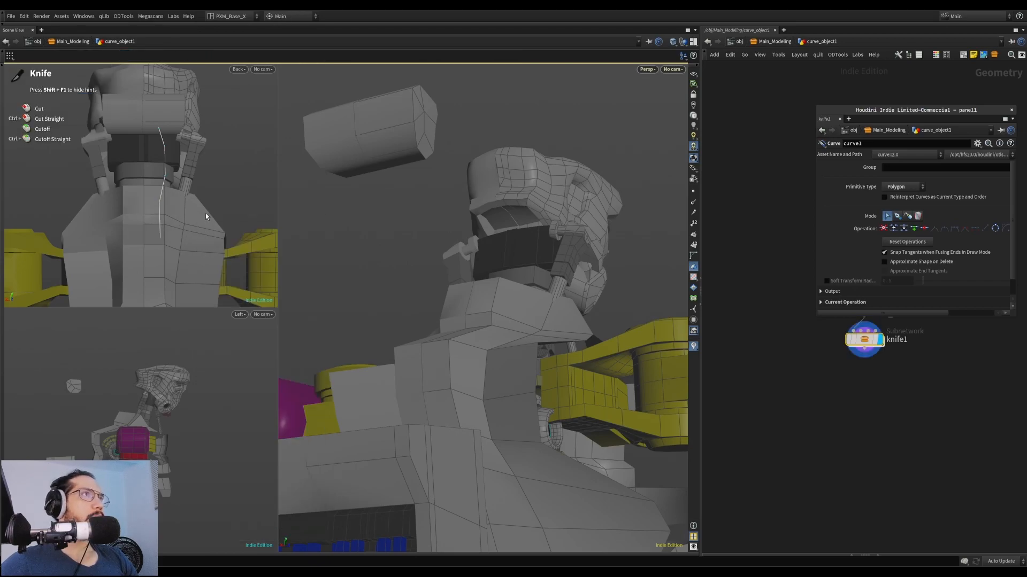
pyautogui.moveTo(845, 397); pyautogui.dragTo(824, 458, button='middle')
pyautogui.moveTo(827, 441); pyautogui.dragTo(886, 393)
pyautogui.press('Delete')
# Select the two lowest points of curve1 and shift them sideways to X position 0.009
pyautogui.click(832, 376)
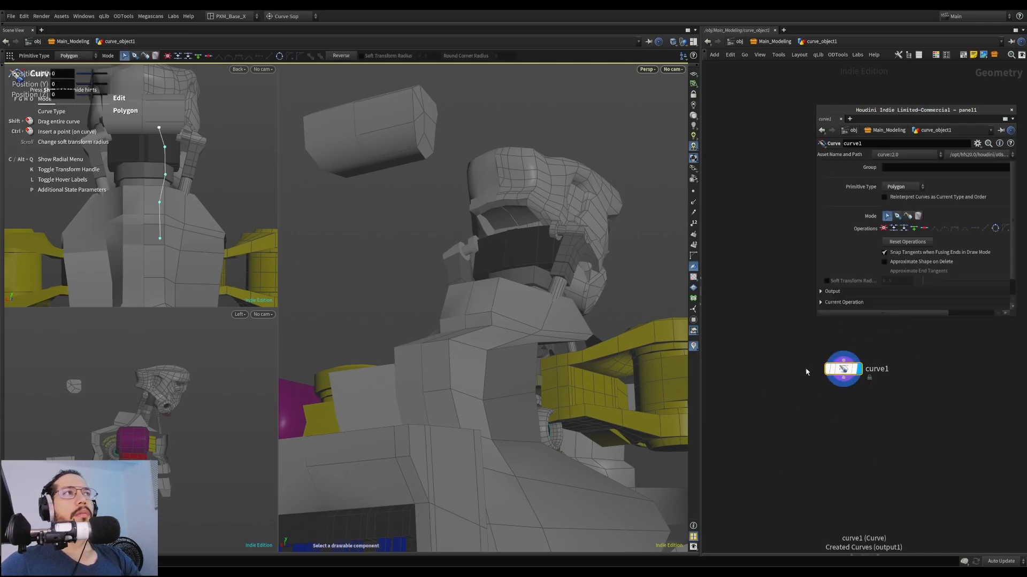
pyautogui.moveTo(201, 202); pyautogui.dragTo(132, 282)
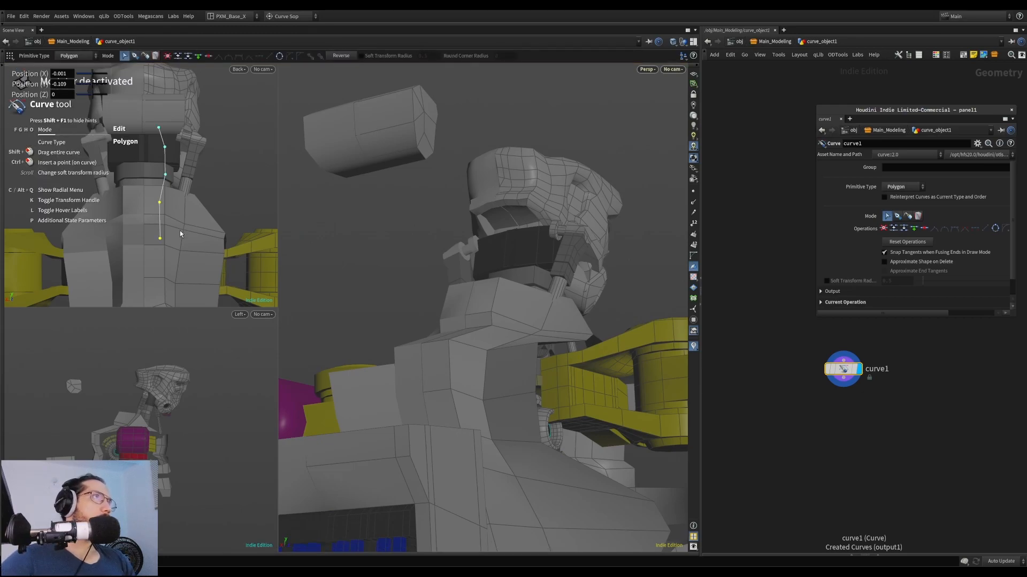
pyautogui.keyDown('alt'); pyautogui.moveTo(180, 234); pyautogui.dragTo(188, 237, button='middle'); pyautogui.keyUp('alt')
pyautogui.press('k')
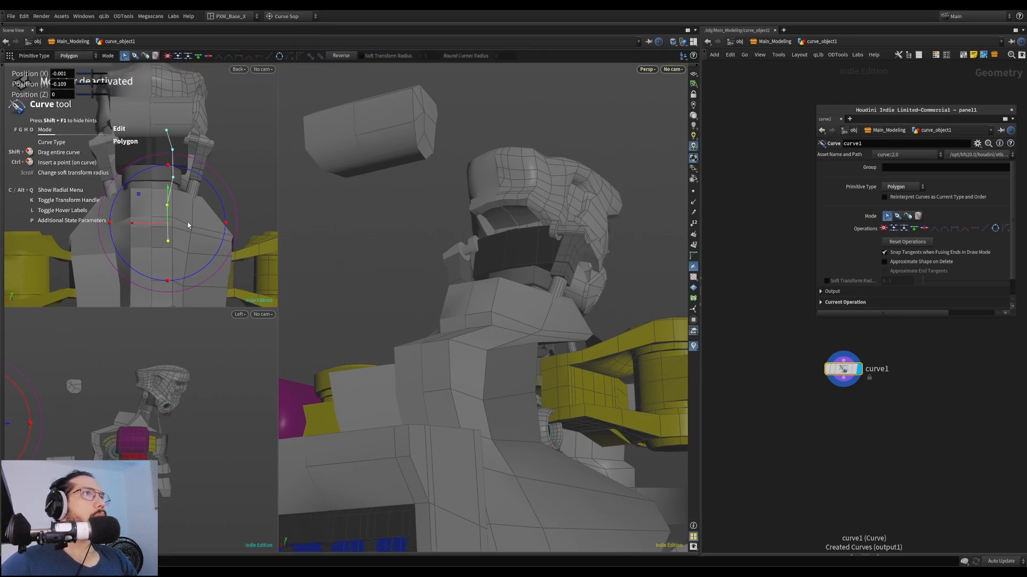
pyautogui.moveTo(139, 220); pyautogui.dragTo(140, 220)
pyautogui.keyDown('alt'); pyautogui.moveTo(182, 208); pyautogui.dragTo(186, 231, button='middle'); pyautogui.keyUp('alt')
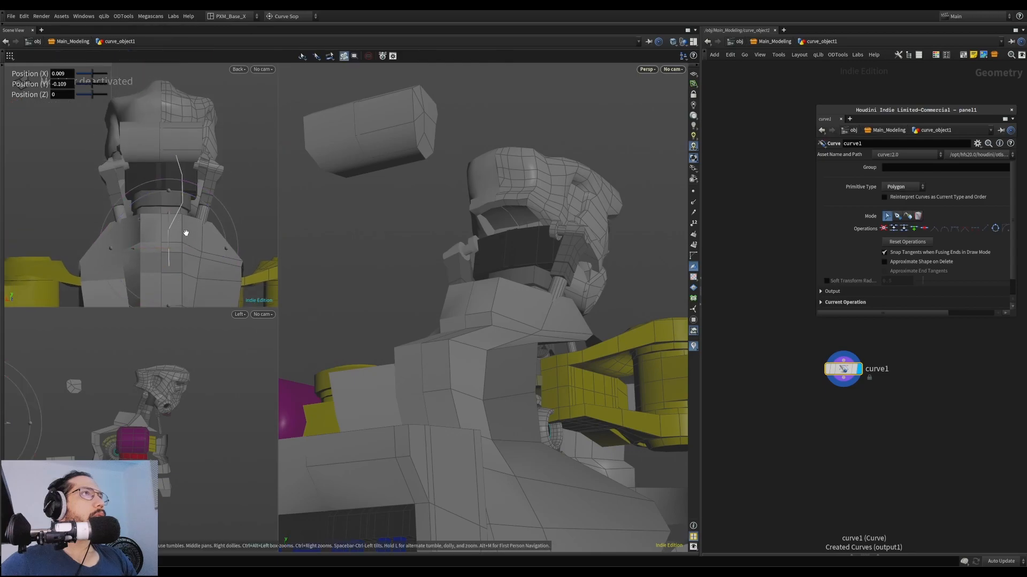
# Shift the two lowest curve points to X 0.007, and move the whole curve along Z to about 0.522, toward the neck
pyautogui.keyDown('alt'); pyautogui.moveTo(187, 230); pyautogui.dragTo(231, 188, button='right'); pyautogui.keyUp('alt')
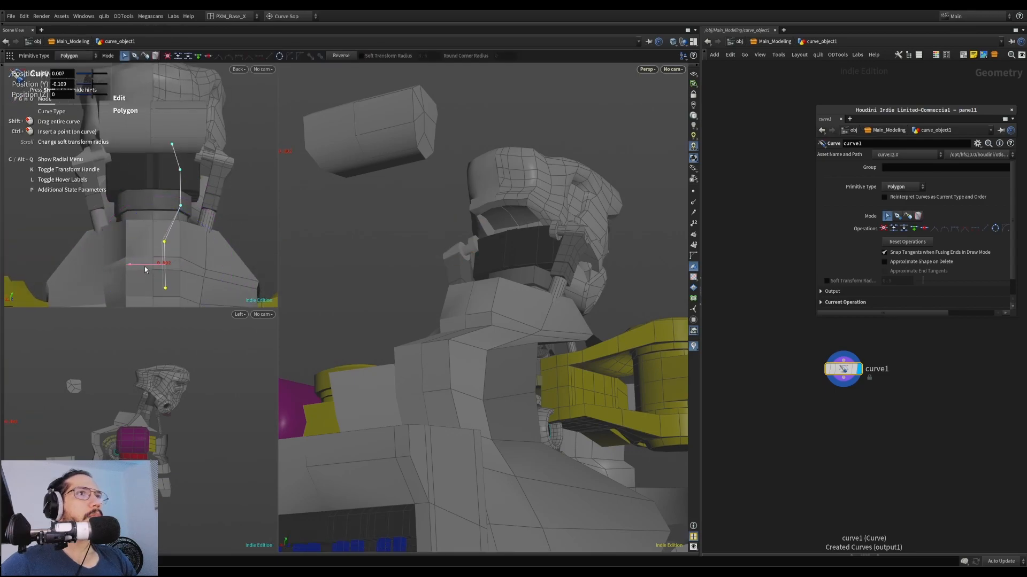
pyautogui.press('Escape')
pyautogui.keyDown('alt'); pyautogui.moveTo(216, 259); pyautogui.dragTo(176, 278, button='right'); pyautogui.keyUp('alt')
pyautogui.moveTo(142, 168); pyautogui.dragTo(253, 303)
pyautogui.keyDown('alt'); pyautogui.moveTo(124, 384); pyautogui.dragTo(48, 404, button='right'); pyautogui.keyUp('alt')
pyautogui.keyDown('alt'); pyautogui.moveTo(48, 404); pyautogui.dragTo(86, 407, button='middle'); pyautogui.keyUp('alt')
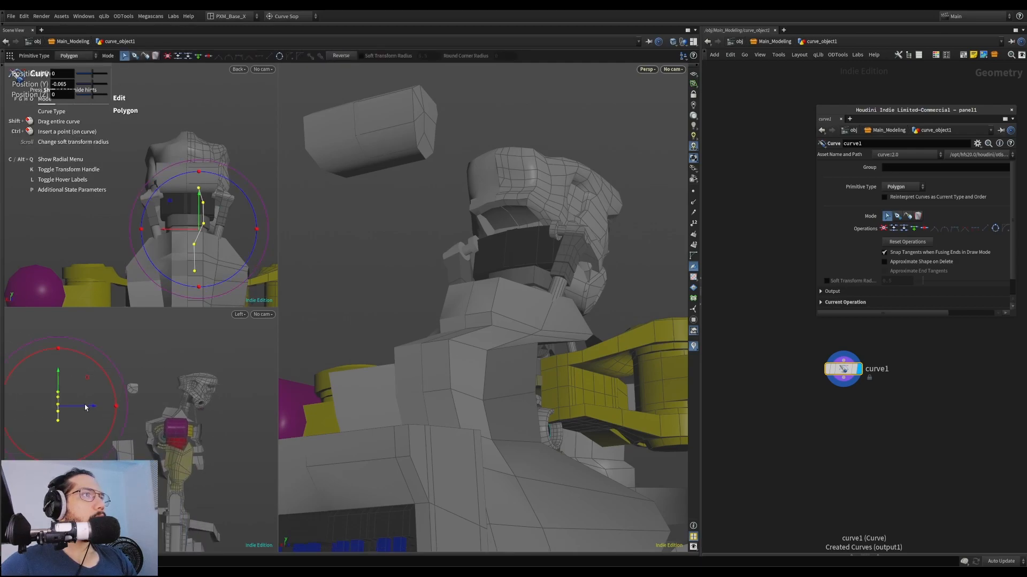
pyautogui.moveTo(88, 407); pyautogui.dragTo(204, 420)
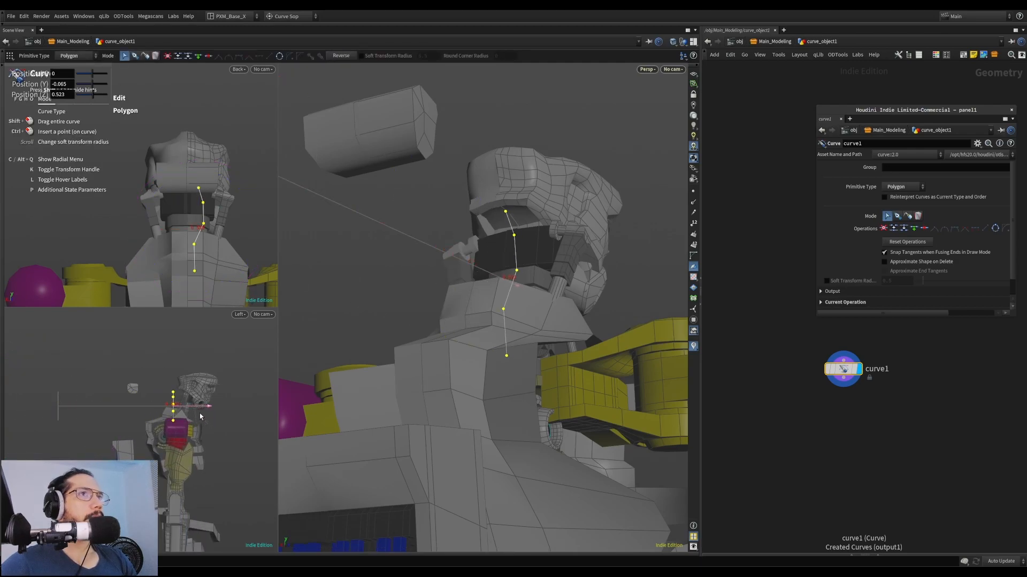
pyautogui.keyDown('alt'); pyautogui.moveTo(342, 326); pyautogui.dragTo(458, 259); pyautogui.keyUp('alt')
pyautogui.keyDown('alt'); pyautogui.moveTo(571, 221); pyautogui.dragTo(545, 230, button='right'); pyautogui.keyUp('alt')
pyautogui.keyDown('alt'); pyautogui.moveTo(546, 230); pyautogui.dragTo(422, 326); pyautogui.keyUp('alt')
pyautogui.keyDown('alt'); pyautogui.moveTo(422, 326); pyautogui.dragTo(470, 284, button='right'); pyautogui.keyUp('alt')
pyautogui.keyDown('alt'); pyautogui.moveTo(470, 284); pyautogui.dragTo(513, 215); pyautogui.keyUp('alt')
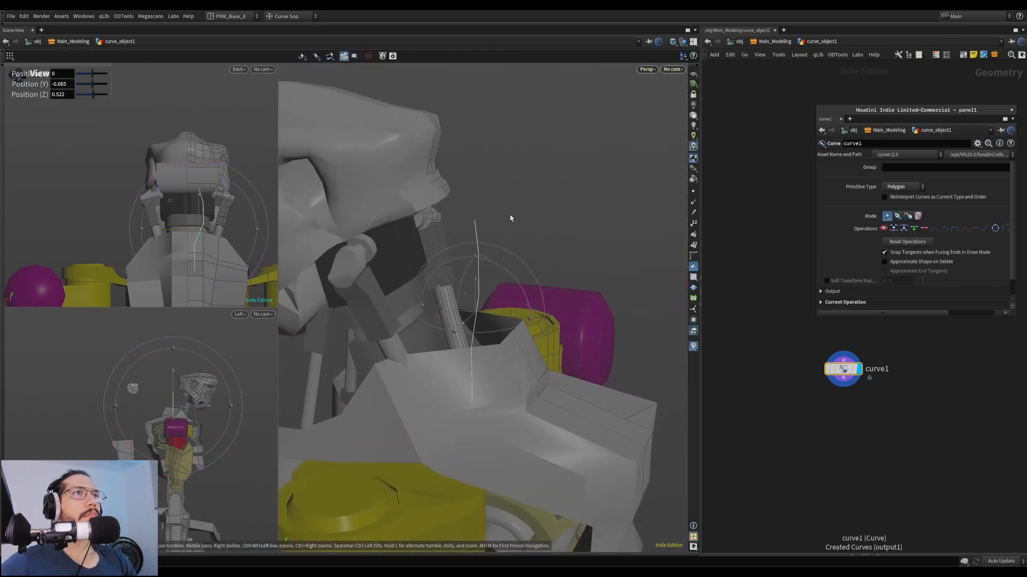
pyautogui.keyDown('alt'); pyautogui.moveTo(461, 235); pyautogui.dragTo(507, 203); pyautogui.keyUp('alt')
pyautogui.keyDown('alt'); pyautogui.moveTo(467, 267); pyautogui.dragTo(471, 252); pyautogui.keyUp('alt')
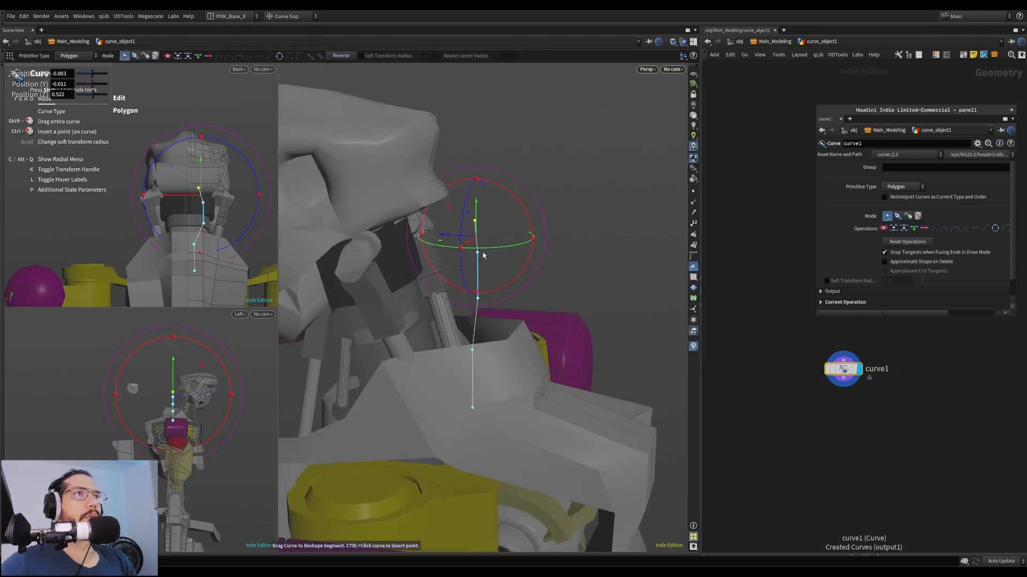
pyautogui.press('t')
pyautogui.moveTo(504, 219); pyautogui.dragTo(470, 264)
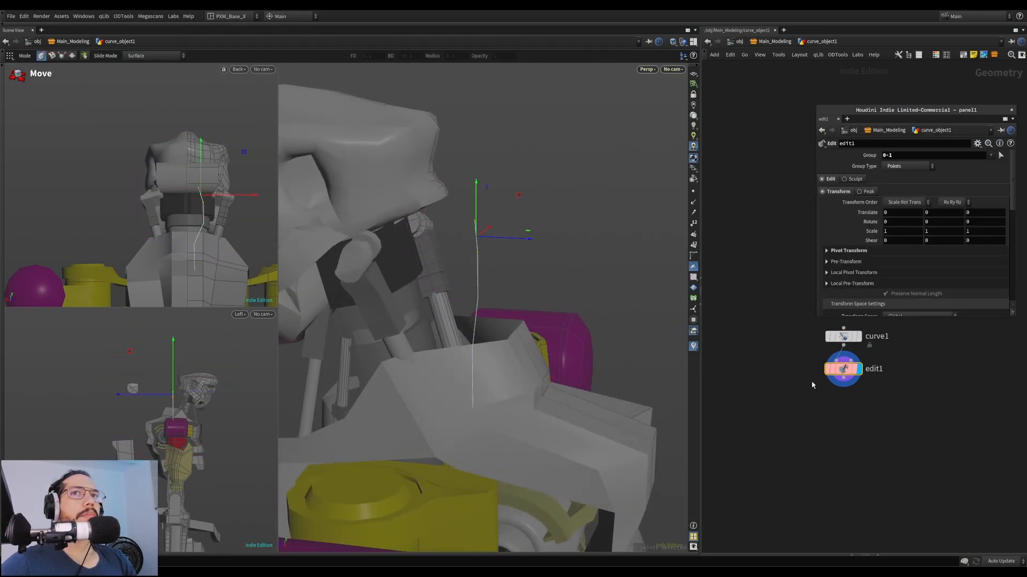
pyautogui.hotkey('ctrl', 'z')
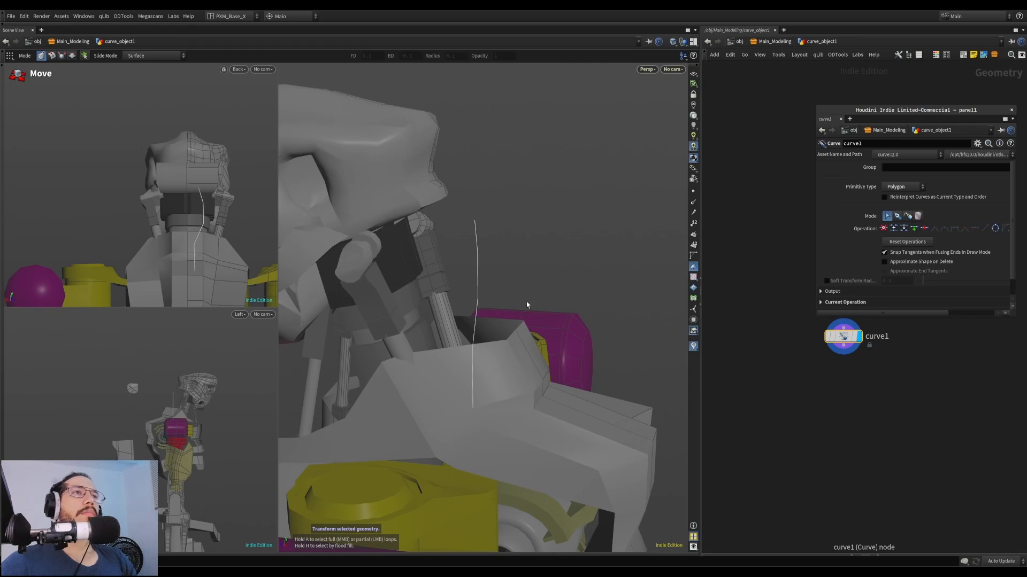
# Return to editing curve1 and move its top two points toward the head, to about Y 0.006 and Z 0.56
pyautogui.moveTo(442, 275); pyautogui.dragTo(435, 278)
pyautogui.keyDown('alt'); pyautogui.moveTo(500, 276); pyautogui.dragTo(473, 230); pyautogui.keyUp('alt')
pyautogui.rightClick(495, 255)
pyautogui.click(489, 222)
pyautogui.press('k')
pyautogui.moveTo(473, 253); pyautogui.dragTo(374, 232)
# Shift the curve's second point from the top sideways so it lines up directly below the top point
pyautogui.keyDown('alt'); pyautogui.moveTo(379, 232); pyautogui.dragTo(405, 170); pyautogui.keyUp('alt')
pyautogui.keyDown('alt'); pyautogui.moveTo(421, 217); pyautogui.dragTo(353, 241); pyautogui.keyUp('alt')
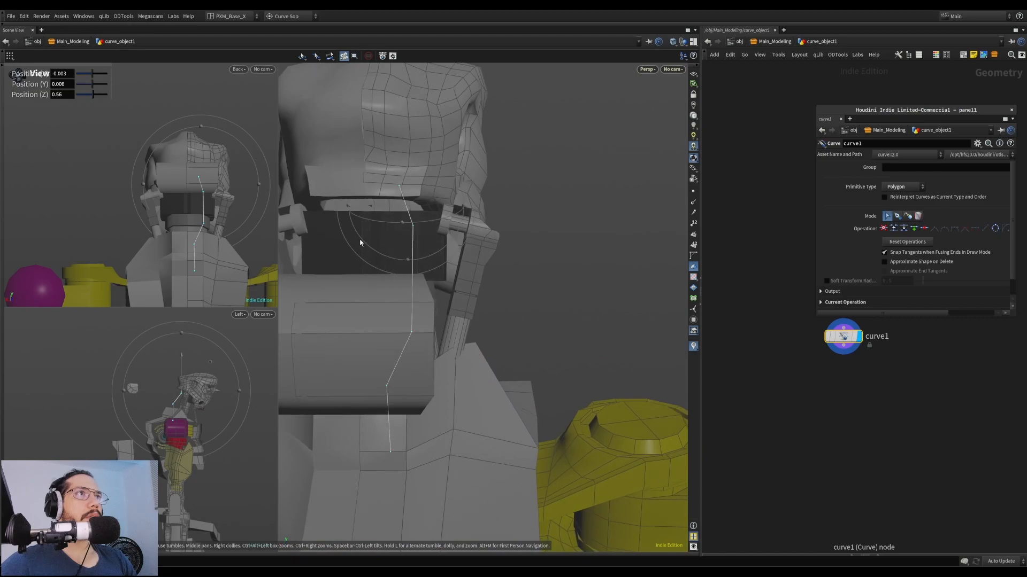
pyautogui.moveTo(385, 210); pyautogui.dragTo(381, 208)
pyautogui.moveTo(458, 216); pyautogui.dragTo(380, 209)
# Move the curve's middle point toward the neck to about Z 0.541, and the lowest points back to Z 0.501
pyautogui.keyDown('alt'); pyautogui.moveTo(420, 241); pyautogui.dragTo(364, 293); pyautogui.keyUp('alt')
pyautogui.click(348, 321)
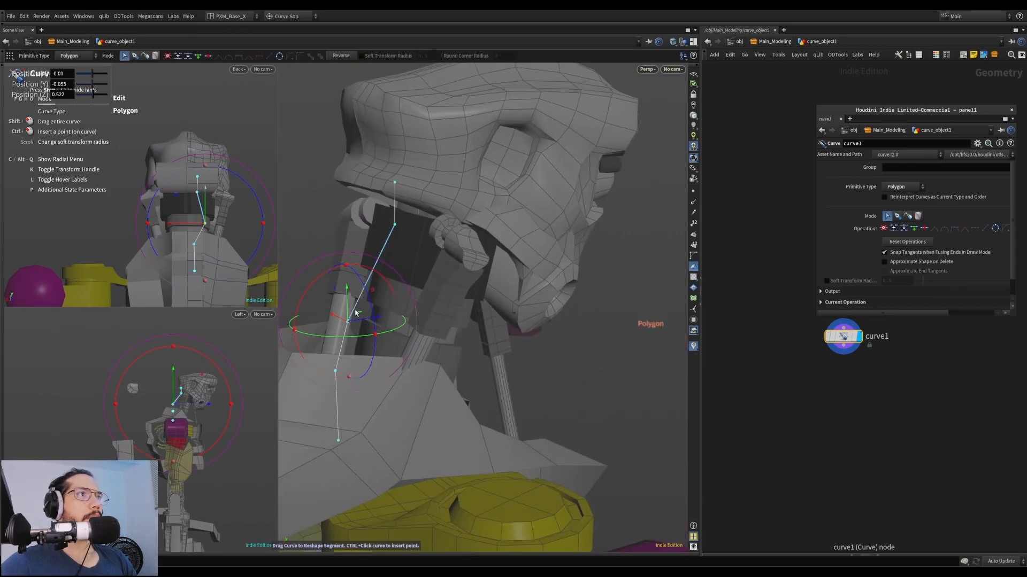
pyautogui.keyDown('alt'); pyautogui.moveTo(350, 262); pyautogui.dragTo(373, 342); pyautogui.keyUp('alt')
pyautogui.click(375, 380)
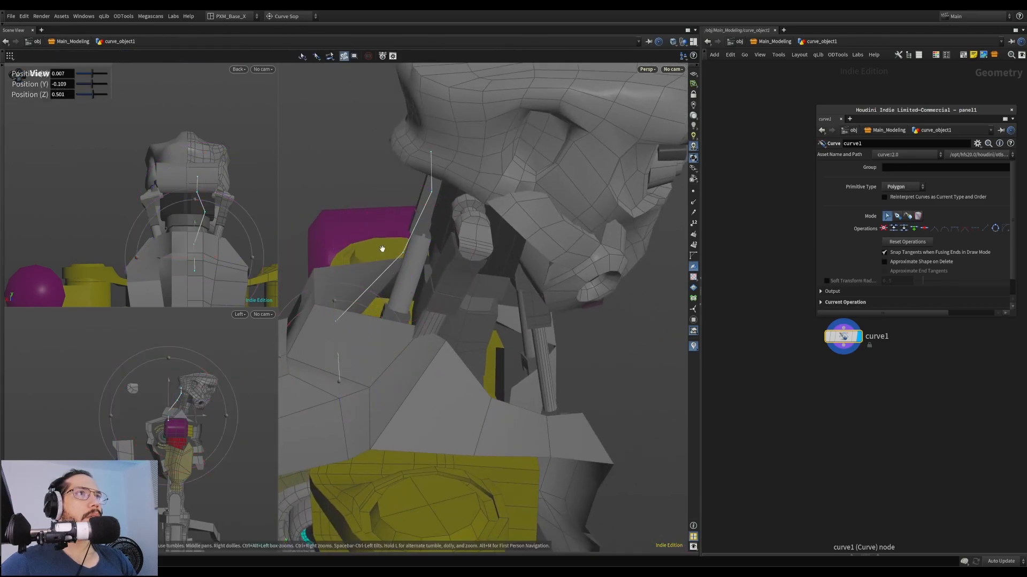
# Lower the curve's middle point, shift the fourth point slightly toward the neck, and finish editing the curve
pyautogui.click(403, 253)
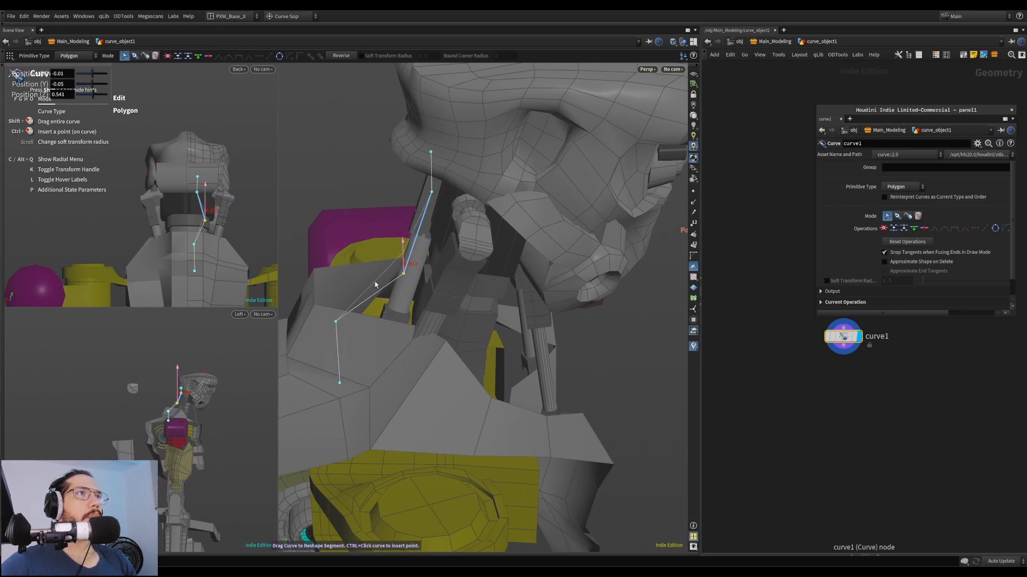
pyautogui.click(336, 322)
pyautogui.moveTo(366, 326); pyautogui.dragTo(384, 322)
pyautogui.keyDown('alt'); pyautogui.moveTo(412, 325); pyautogui.dragTo(310, 342, button='right'); pyautogui.keyUp('alt')
pyautogui.keyDown('alt'); pyautogui.moveTo(486, 355); pyautogui.dragTo(465, 317); pyautogui.keyUp('alt')
pyautogui.click(408, 291)
pyautogui.click(380, 257)
pyautogui.moveTo(478, 174); pyautogui.dragTo(302, 426)
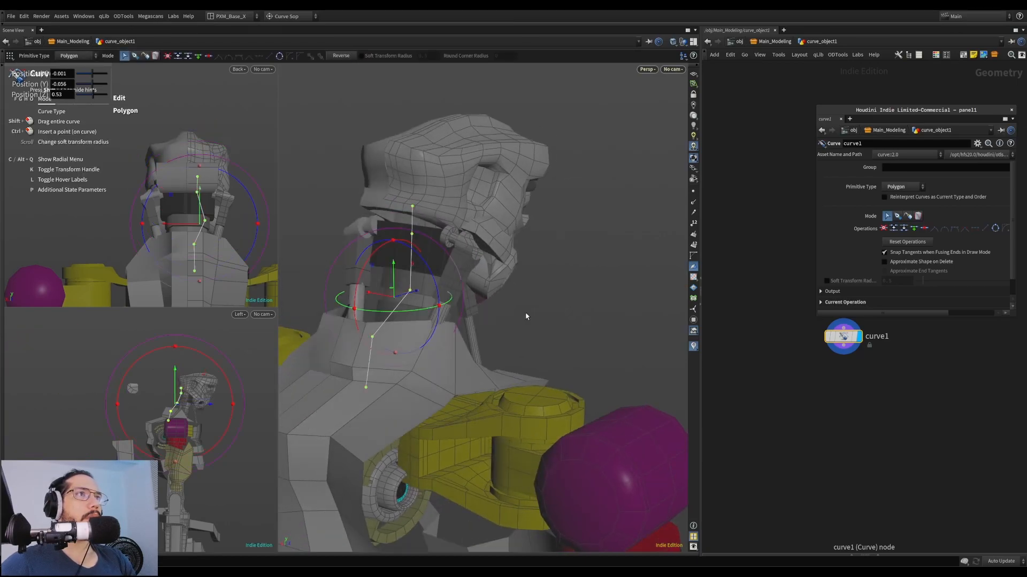
pyautogui.press('Escape')
pyautogui.press('s')
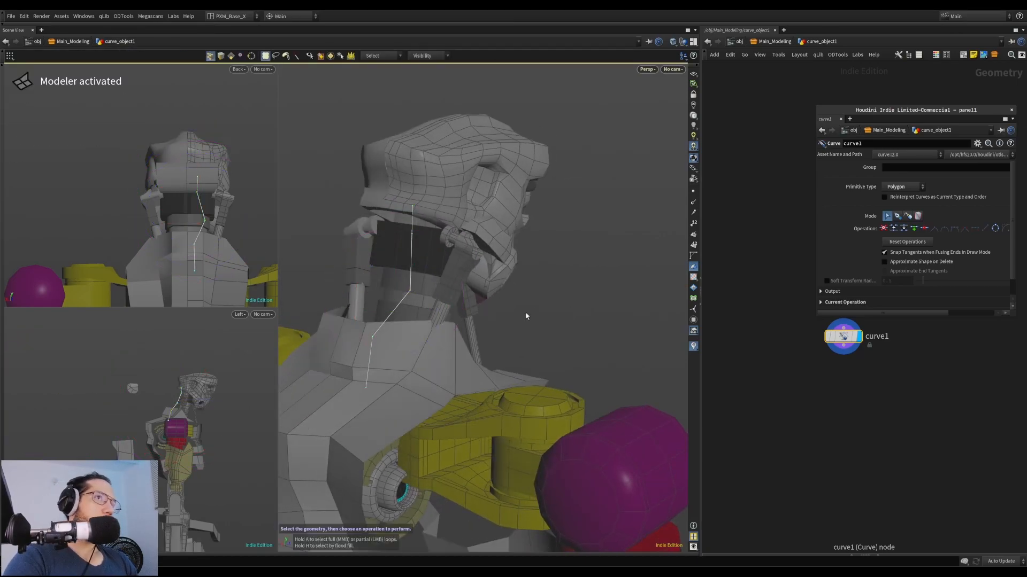
pyautogui.moveTo(882, 427); pyautogui.dragTo(790, 333)
pyautogui.keyDown('alt'); pyautogui.moveTo(546, 240); pyautogui.dragTo(627, 220); pyautogui.keyUp('alt')
pyautogui.press('Tab')
pyautogui.press('Tab')
pyautogui.press('Tab')
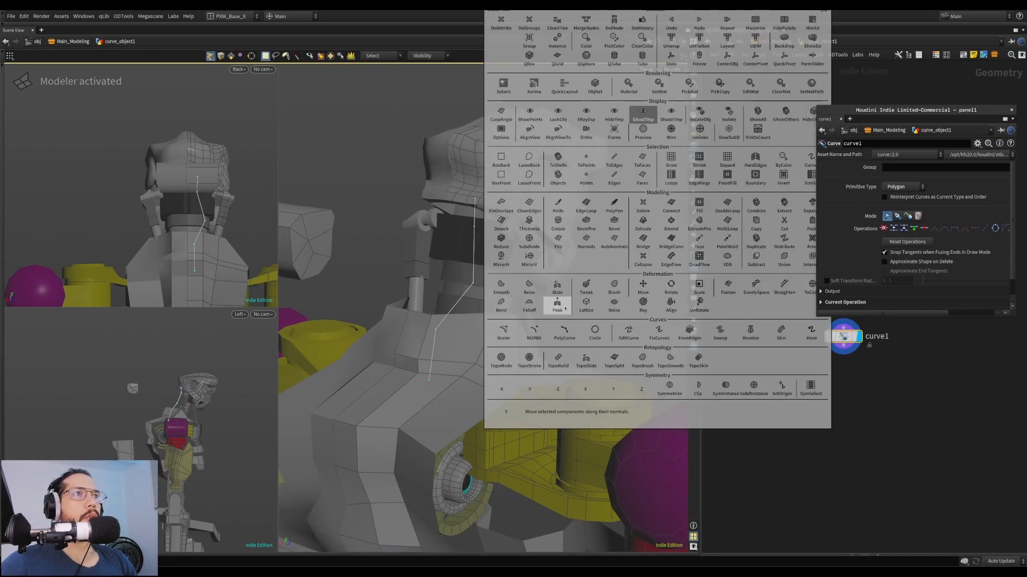
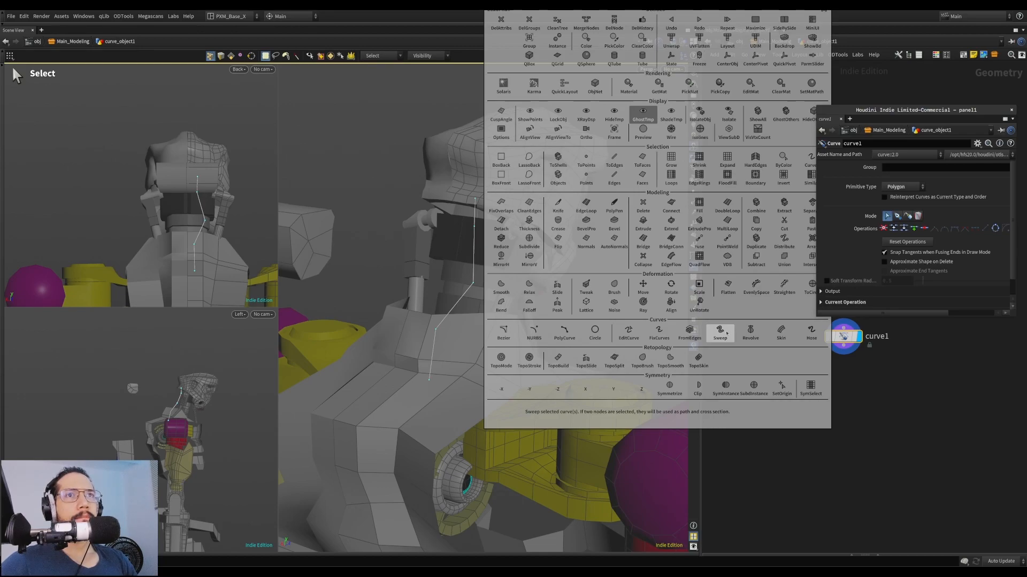
pyautogui.press('Escape')
pyautogui.press('3')
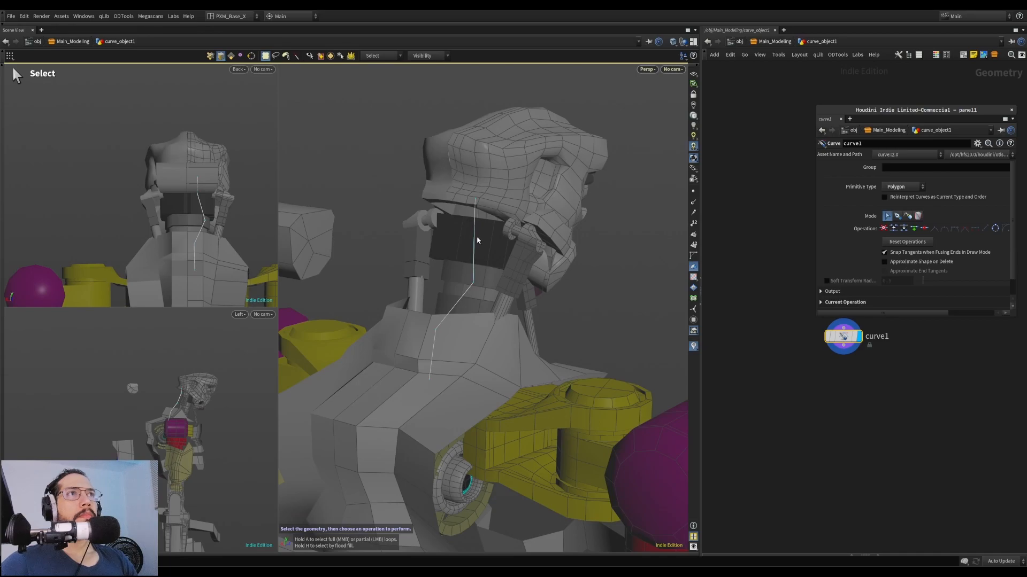
pyautogui.press('q')
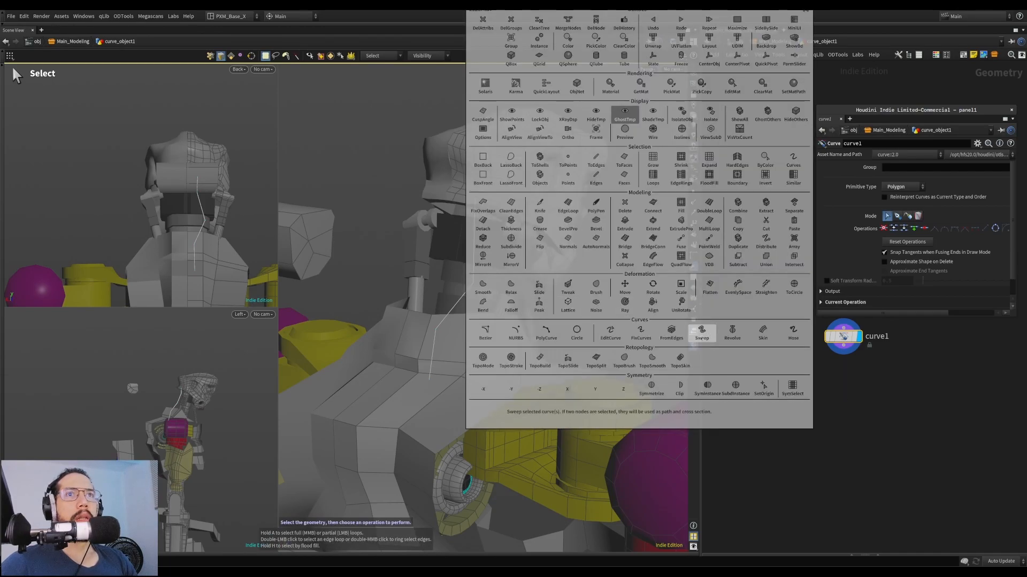
pyautogui.press('Escape')
pyautogui.keyDown('alt'); pyautogui.moveTo(609, 314); pyautogui.dragTo(629, 299); pyautogui.keyUp('alt')
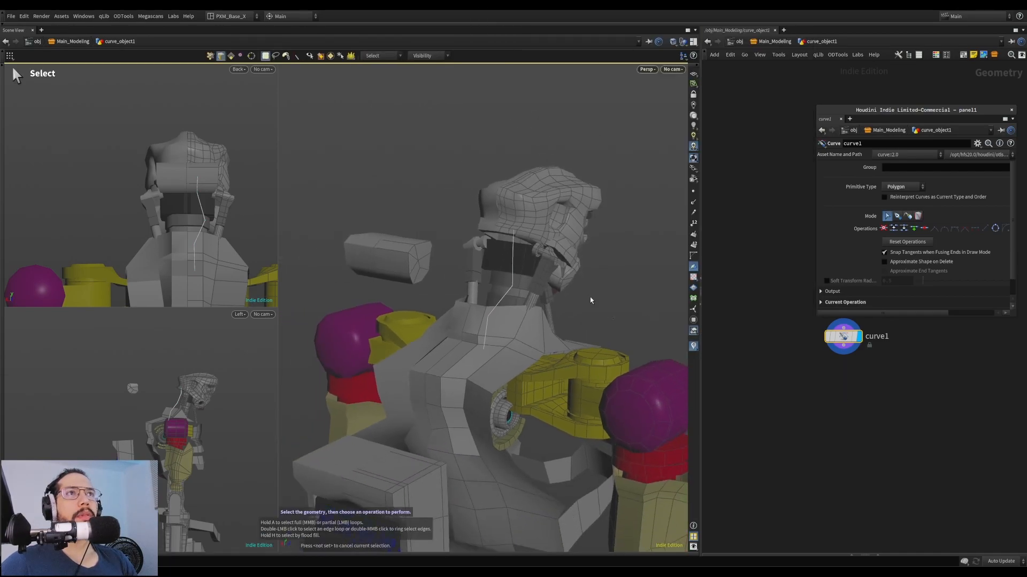
pyautogui.moveTo(555, 217); pyautogui.dragTo(444, 346)
pyautogui.click(615, 304)
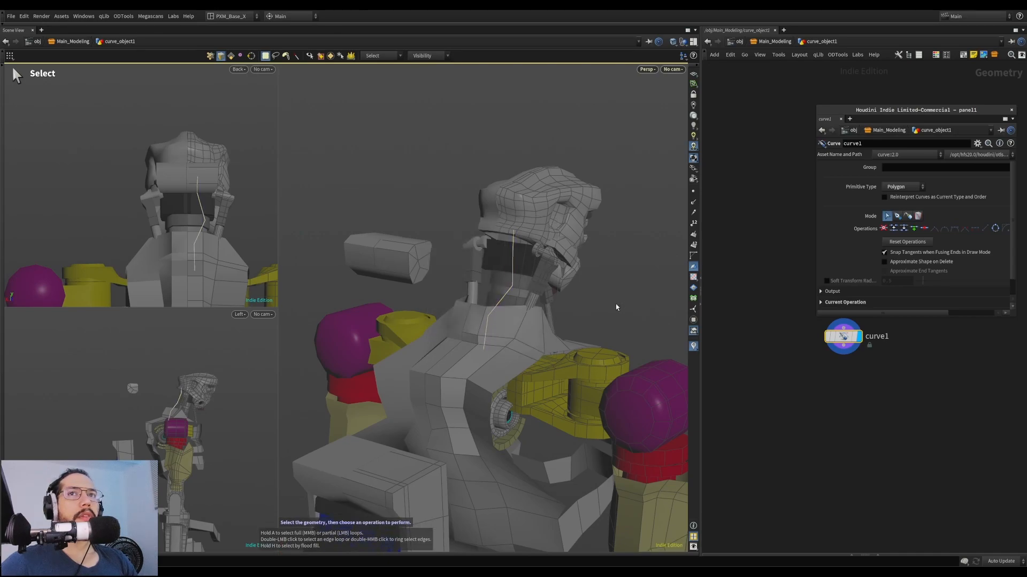
# Select the whole curve as a primitive and sweep it into a round tube with a radius of about 0.0092
pyautogui.press('4')
pyautogui.moveTo(619, 373); pyautogui.dragTo(408, 232)
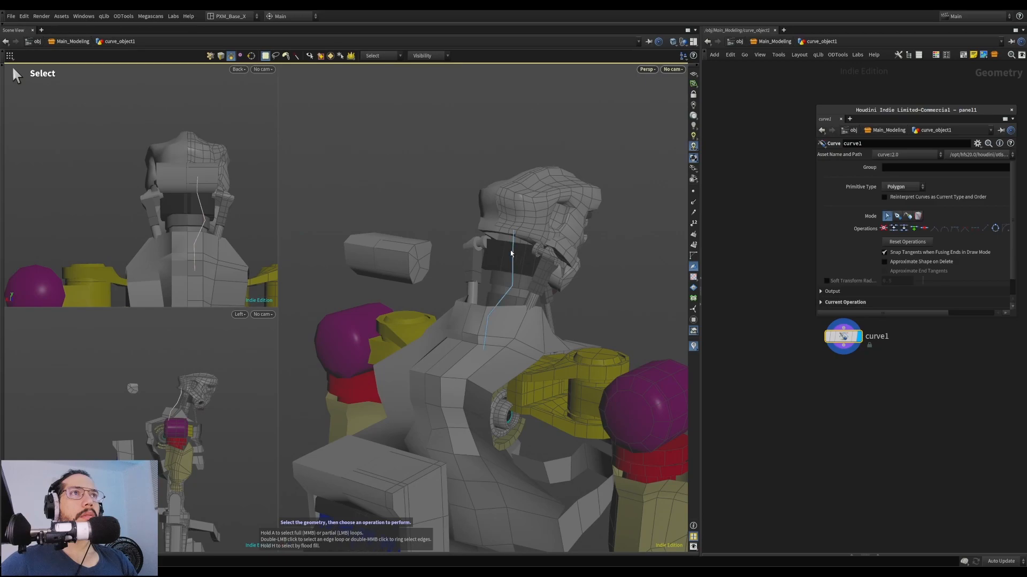
pyautogui.press('Tab')
pyautogui.click(597, 324)
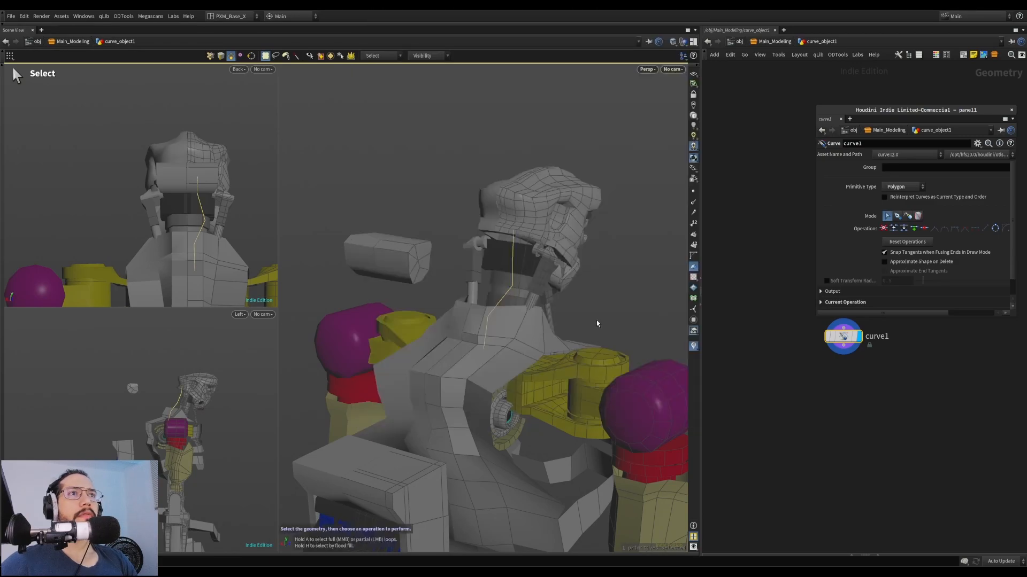
pyautogui.press('Tab')
pyautogui.click(596, 329)
pyautogui.moveTo(604, 321); pyautogui.dragTo(182, 309, button='middle')
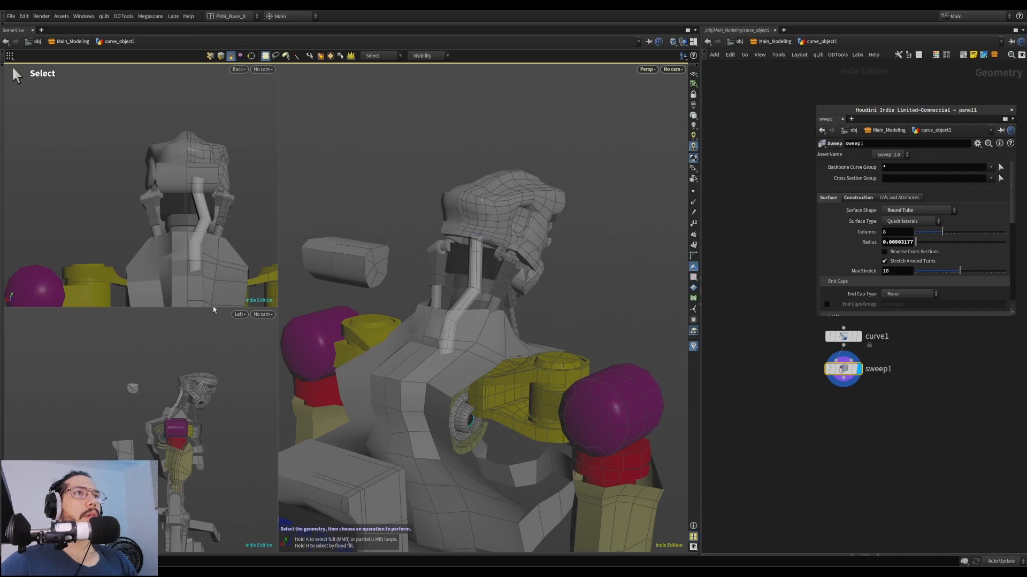
pyautogui.keyDown('alt'); pyautogui.moveTo(350, 308); pyautogui.dragTo(385, 283); pyautogui.keyUp('alt')
pyautogui.keyDown('alt'); pyautogui.moveTo(385, 283); pyautogui.dragTo(546, 280, button='right'); pyautogui.keyUp('alt')
pyautogui.moveTo(549, 280)
pyautogui.keyDown('ctrl'); pyautogui.mouseDown(button='middle')
pyautogui.moveTo(573, 279)
pyautogui.moveTo(537, 280)
pyautogui.mouseUp(button='middle'); pyautogui.keyUp('ctrl')
pyautogui.moveTo(537, 279); pyautogui.dragTo(513, 278)
pyautogui.keyDown('alt'); pyautogui.moveTo(513, 278); pyautogui.dragTo(710, 332, button='right'); pyautogui.keyUp('alt')
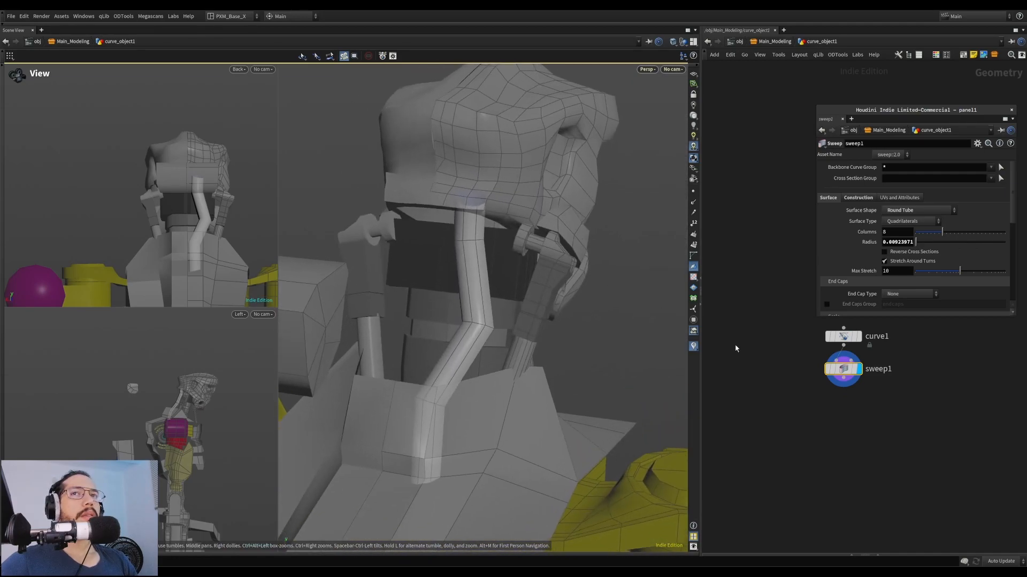
# Space out the nodes and insert a Resample node between curve1 and sweep1
pyautogui.moveTo(865, 400); pyautogui.dragTo(813, 424, button='middle')
pyautogui.moveTo(792, 393); pyautogui.dragTo(793, 441)
pyautogui.moveTo(802, 434); pyautogui.dragTo(822, 408, button='middle')
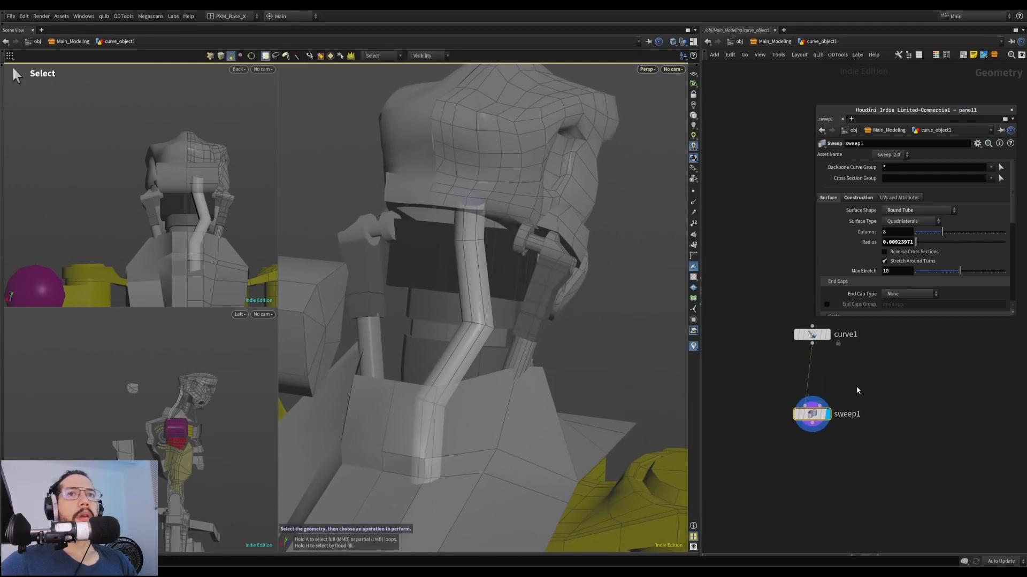
pyautogui.press('Tab')
pyautogui.write('res')
pyautogui.press('Return')
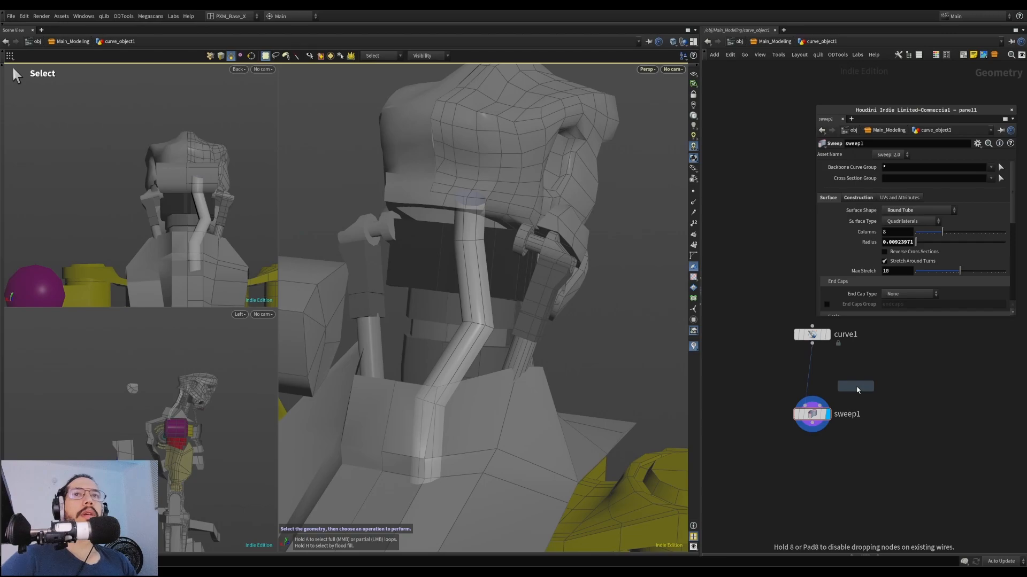
pyautogui.click(809, 385)
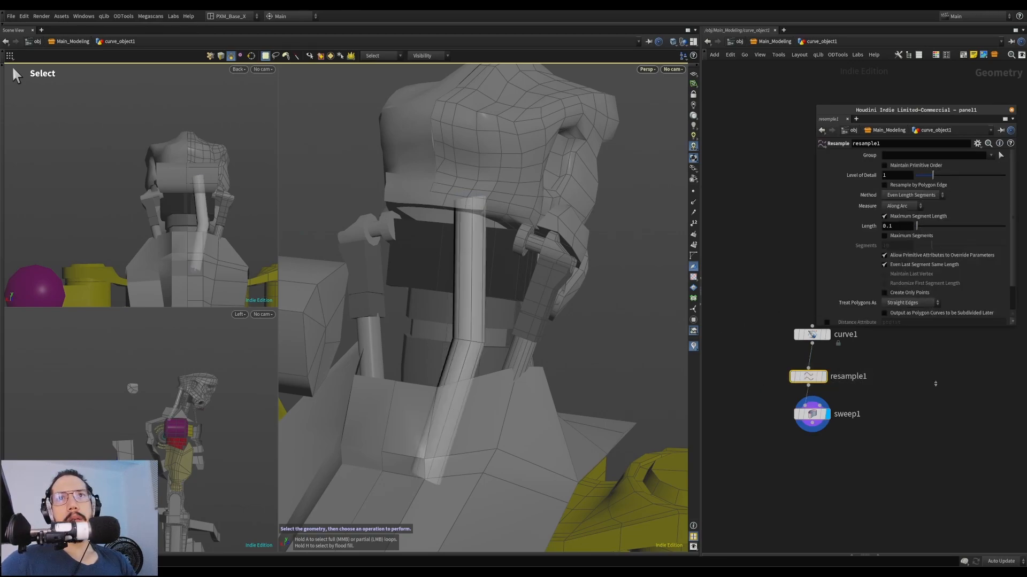
# Set resample1 to treat polygons as Subdivision Curves and to use 16 maximum segments instead of a maximum segment length
pyautogui.moveTo(936, 378); pyautogui.dragTo(936, 384)
pyautogui.click(909, 303)
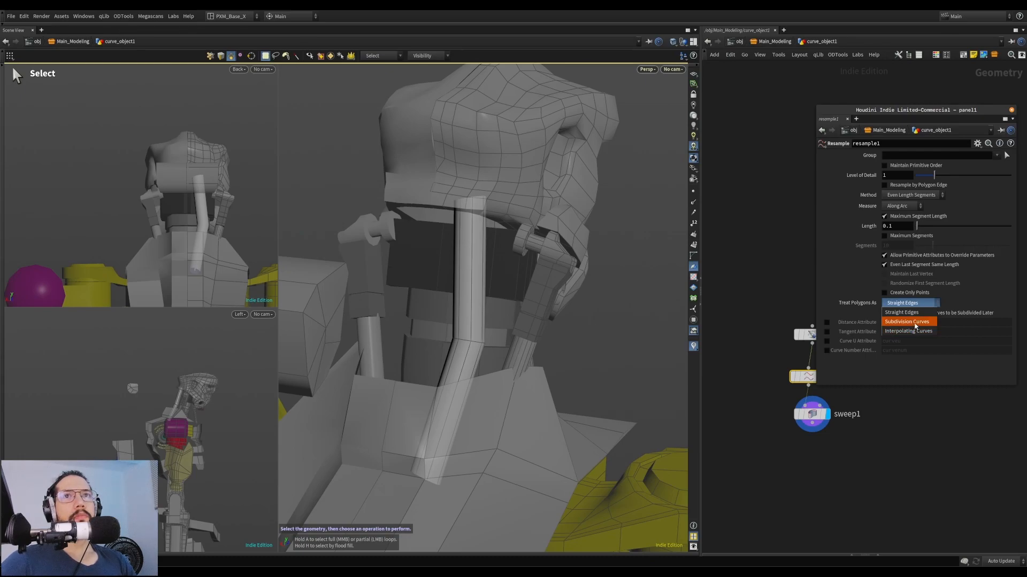
pyautogui.click(918, 323)
pyautogui.moveTo(820, 416); pyautogui.dragTo(815, 442)
pyautogui.moveTo(894, 438); pyautogui.dragTo(885, 477, button='middle')
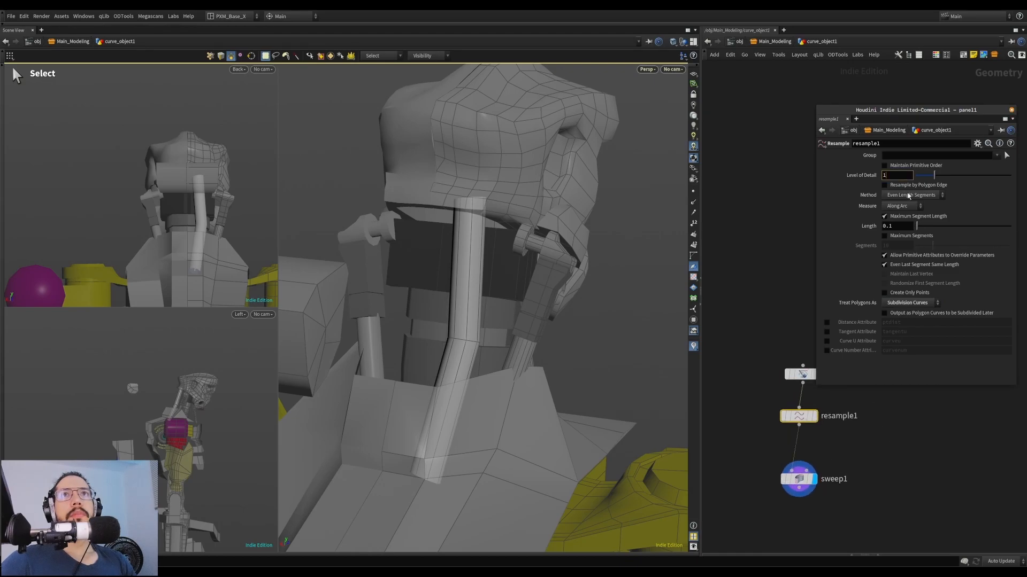
pyautogui.click(899, 218)
pyautogui.click(885, 236)
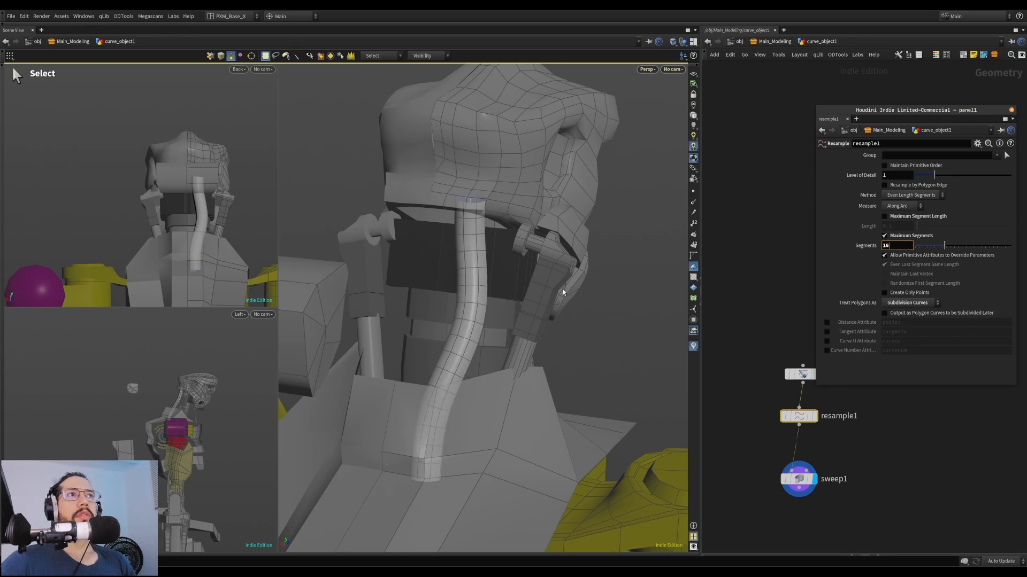
pyautogui.keyDown('alt'); pyautogui.moveTo(550, 233); pyautogui.dragTo(697, 299); pyautogui.keyUp('alt')
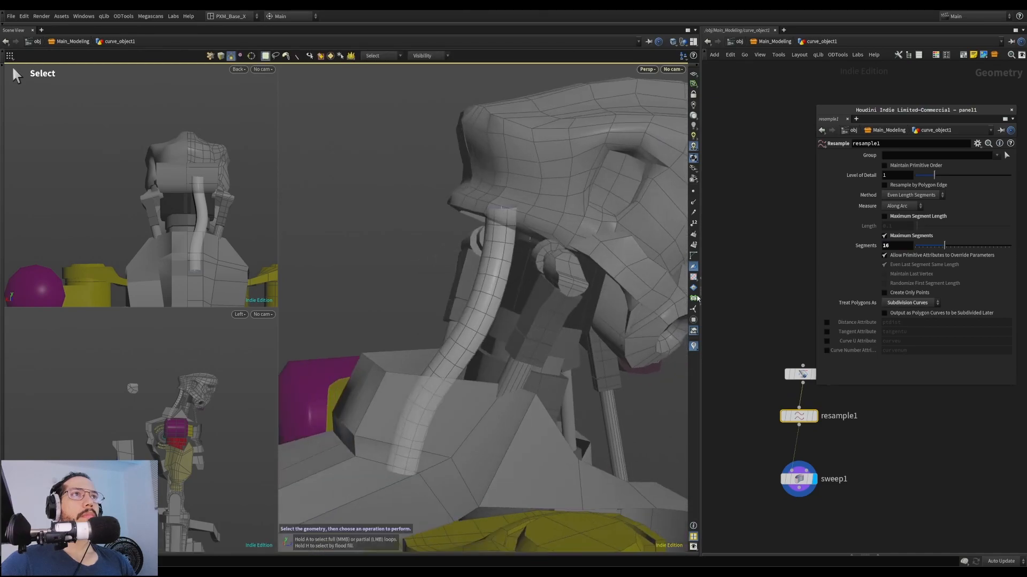
# Tidy the node chain, display curve1, and show sweep1 as a template so the tube stays as a reference
pyautogui.click(912, 475)
pyautogui.moveTo(802, 376); pyautogui.dragTo(801, 356)
pyautogui.moveTo(778, 322); pyautogui.dragTo(730, 331, button='middle')
pyautogui.click(767, 354)
pyautogui.press('r')
pyautogui.moveTo(790, 299); pyautogui.dragTo(721, 360)
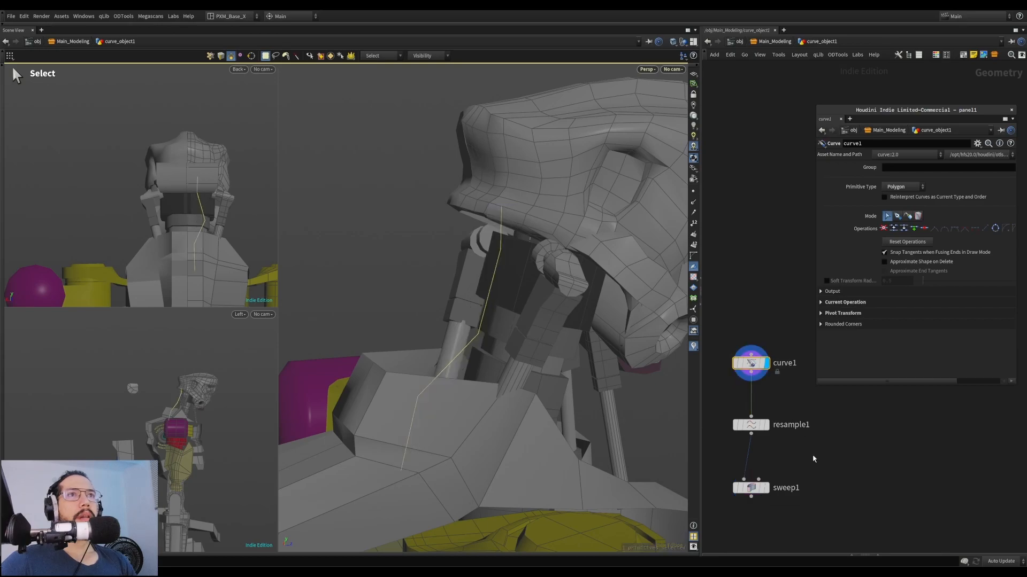
pyautogui.click(762, 488)
# Select the curve's top point and move it about -0.0023 in Y and 0.0063 in Z, deeper under the head
pyautogui.keyDown('alt'); pyautogui.moveTo(540, 192); pyautogui.dragTo(614, 222, button='right'); pyautogui.keyUp('alt')
pyautogui.press('2')
pyautogui.moveTo(451, 194); pyautogui.dragTo(532, 234)
pyautogui.keyDown('alt'); pyautogui.moveTo(532, 233); pyautogui.dragTo(510, 223); pyautogui.keyUp('alt')
pyautogui.press('t')
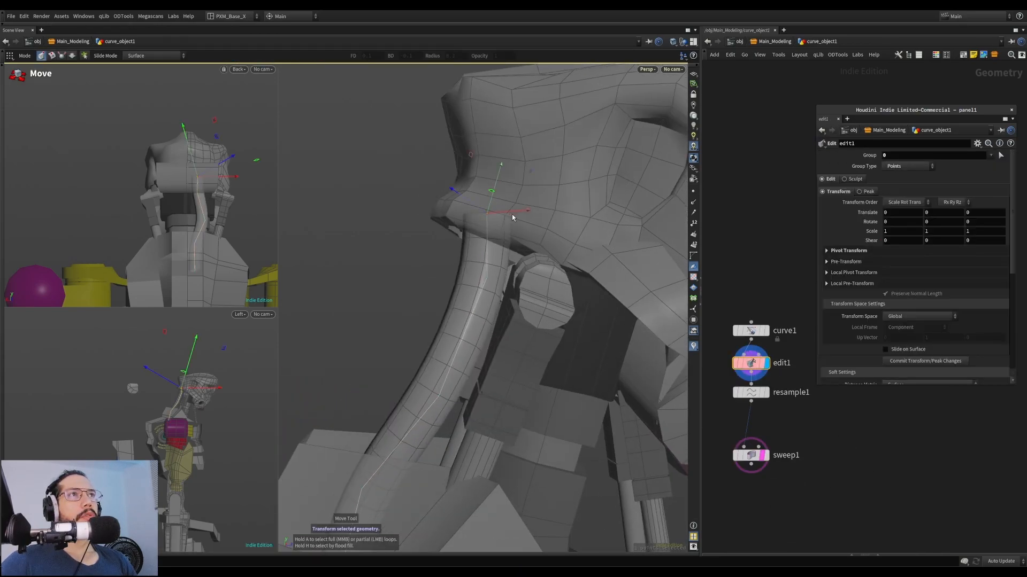
pyautogui.press('m')
pyautogui.moveTo(531, 172); pyautogui.dragTo(548, 180)
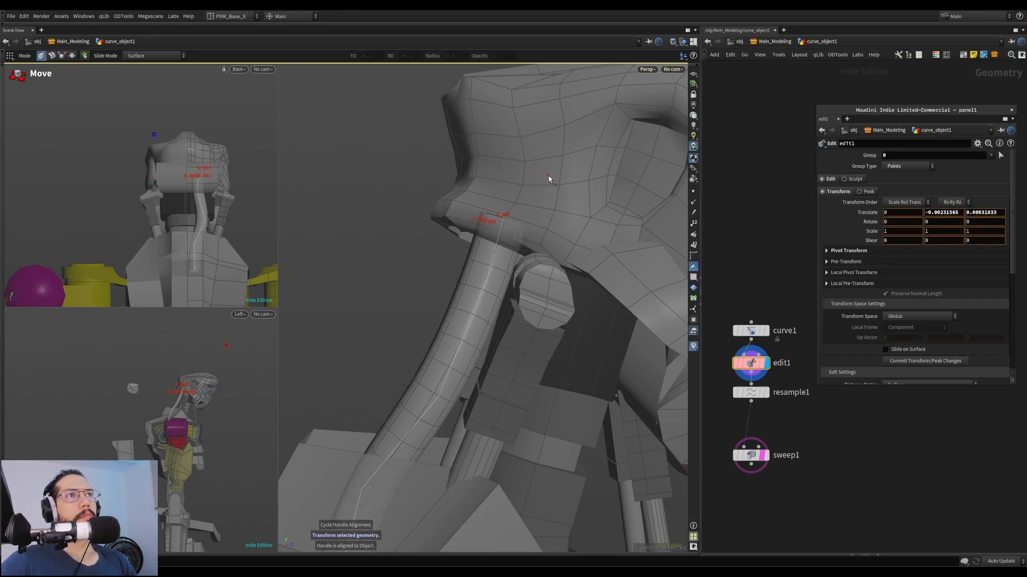
# Select the curve's top two points and move them about -0.0041 in Z and slightly sideways
pyautogui.press('s')
pyautogui.moveTo(442, 175); pyautogui.dragTo(597, 243)
pyautogui.press('t')
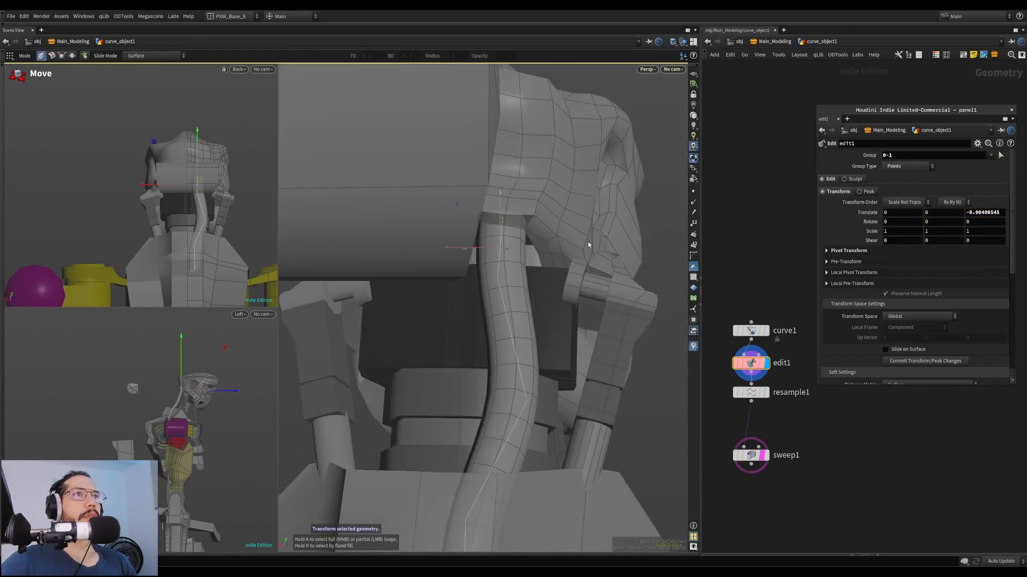
pyautogui.moveTo(466, 247); pyautogui.dragTo(517, 230)
# Select the point at the top end of the curve and adjust its position under the head
pyautogui.press('s')
pyautogui.moveTo(471, 187); pyautogui.dragTo(550, 227)
pyautogui.press('t')
pyautogui.moveTo(475, 216); pyautogui.dragTo(550, 307)
# Select the curve's second point and move it about 0.0015 in X and -0.0034 in Y to smooth the tube's bend
pyautogui.press('s')
pyautogui.keyDown('alt'); pyautogui.moveTo(550, 307); pyautogui.dragTo(635, 259); pyautogui.keyUp('alt')
pyautogui.press('t')
pyautogui.hotkey('ctrl', 'z')
pyautogui.press('g')
pyautogui.press('t')
pyautogui.moveTo(510, 197); pyautogui.dragTo(510, 204)
pyautogui.moveTo(493, 253); pyautogui.dragTo(532, 293)
pyautogui.press('Escape')
pyautogui.press('t')
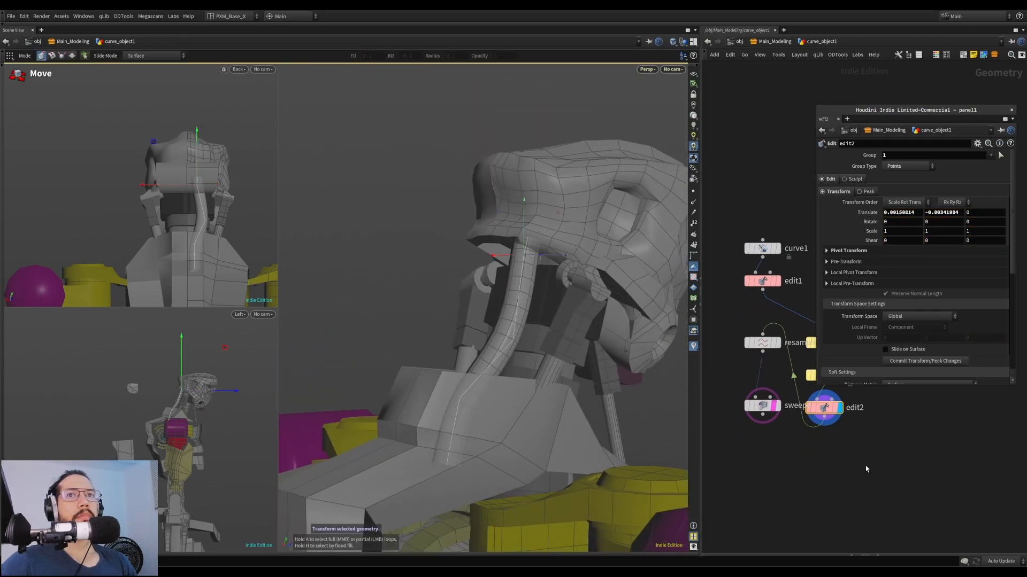
# Rearrange the curve's node chain so edit2 lines up below slide1 and slide2, apart from resample1 and sweep1
pyautogui.moveTo(733, 325); pyautogui.dragTo(782, 442)
pyautogui.moveTo(762, 345); pyautogui.dragTo(762, 482)
pyautogui.moveTo(762, 482); pyautogui.dragTo(779, 368, button='middle')
pyautogui.moveTo(853, 486); pyautogui.dragTo(736, 367)
pyautogui.keyDown('alt'); pyautogui.moveTo(788, 429); pyautogui.dragTo(789, 429); pyautogui.keyUp('alt')
pyautogui.moveTo(786, 368); pyautogui.dragTo(779, 451)
pyautogui.moveTo(891, 398); pyautogui.dragTo(805, 474, button='middle')
pyautogui.click(747, 369)
# Adjust the sideways offset of the curve's second point to about 0.0007 in X
pyautogui.keyDown('alt'); pyautogui.moveTo(554, 231); pyautogui.dragTo(584, 248, button='right'); pyautogui.keyUp('alt')
pyautogui.keyDown('alt'); pyautogui.moveTo(555, 261); pyautogui.dragTo(600, 262); pyautogui.keyUp('alt')
pyautogui.moveTo(496, 262); pyautogui.dragTo(514, 283)
pyautogui.keyDown('alt'); pyautogui.moveTo(541, 291); pyautogui.dragTo(570, 268, button='right'); pyautogui.keyUp('alt')
pyautogui.hotkey('shift', 'p')
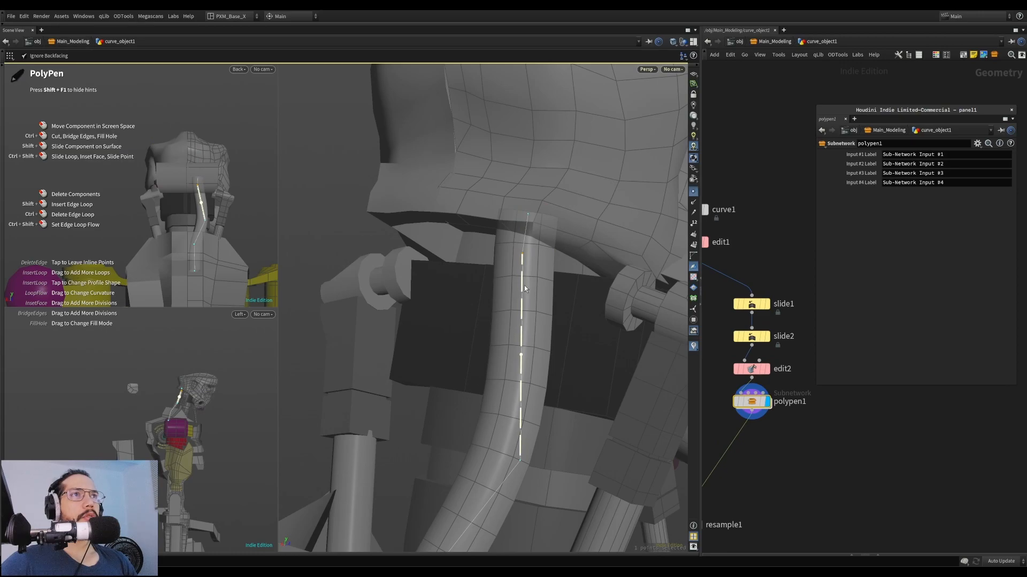
pyautogui.middleClick(523, 279)
pyautogui.hotkey('ctrl', 'z')
pyautogui.keyDown('alt'); pyautogui.moveTo(547, 283); pyautogui.dragTo(556, 287); pyautogui.keyUp('alt')
pyautogui.moveTo(796, 439); pyautogui.dragTo(732, 390)
pyautogui.press('Delete')
pyautogui.moveTo(558, 274)
pyautogui.keyDown('alt'); pyautogui.mouseDown(button='middle')
pyautogui.moveTo(573, 271)
pyautogui.moveTo(567, 280)
pyautogui.mouseUp(button='middle'); pyautogui.keyUp('alt')
pyautogui.press('Tab')
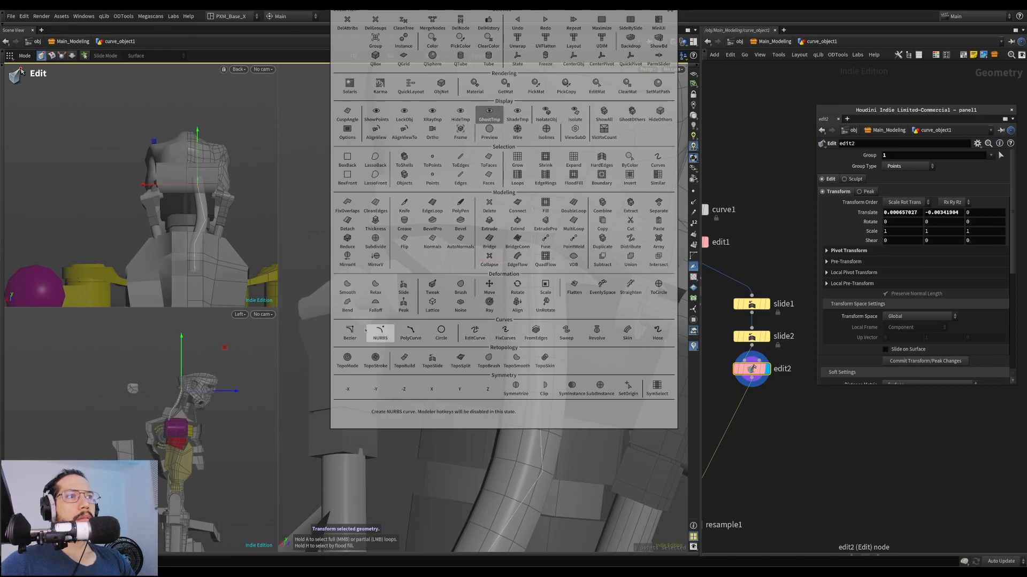
pyautogui.moveTo(779, 409); pyautogui.dragTo(717, 360)
# Edit the curve with the EditCurve tool and insert extra points near its top end and along its lowest segment
pyautogui.keyDown('alt'); pyautogui.moveTo(572, 262); pyautogui.dragTo(550, 295); pyautogui.keyUp('alt')
pyautogui.press('s')
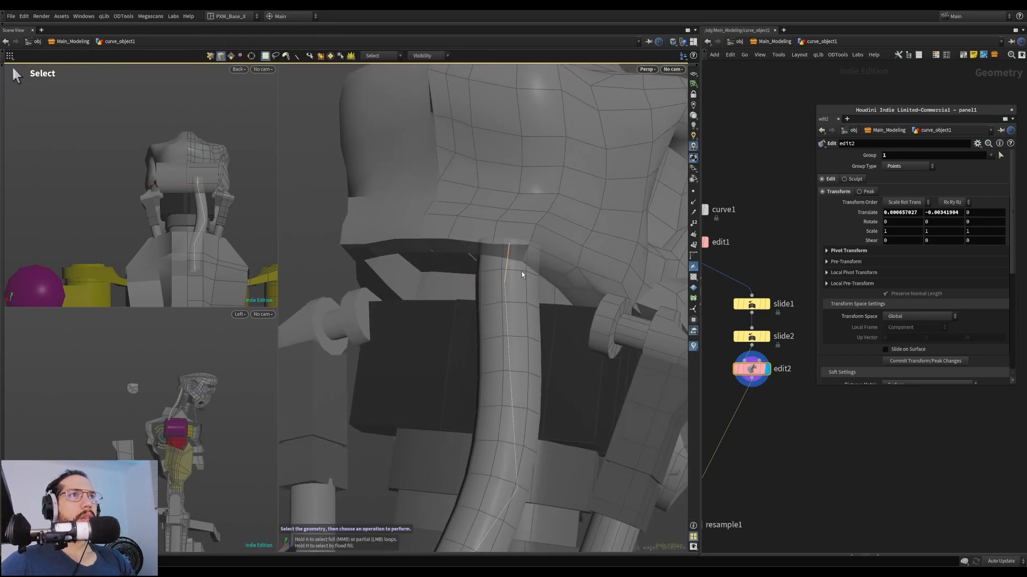
pyautogui.press('4')
pyautogui.click(509, 260)
pyautogui.press('Tab')
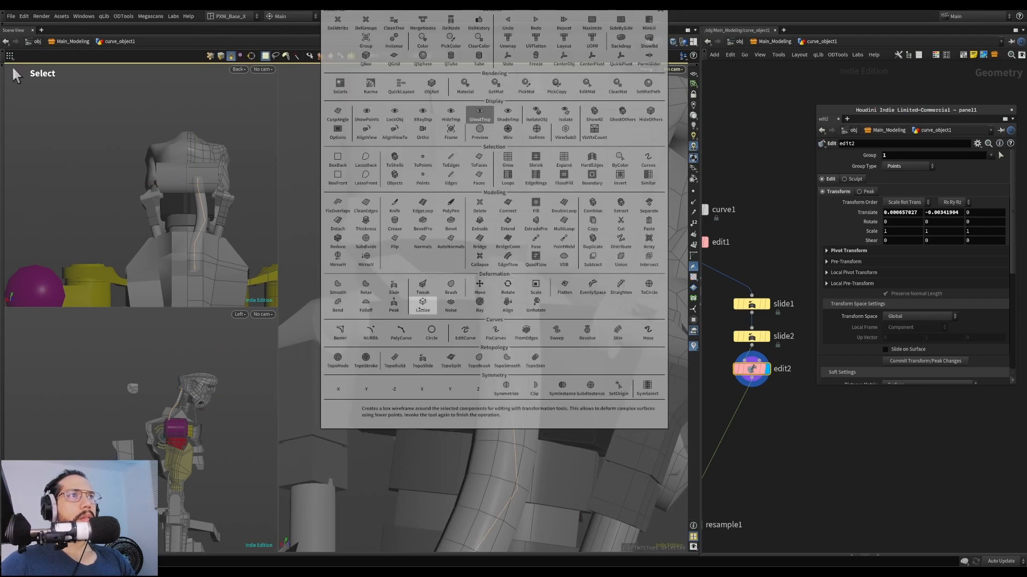
pyautogui.click(465, 332)
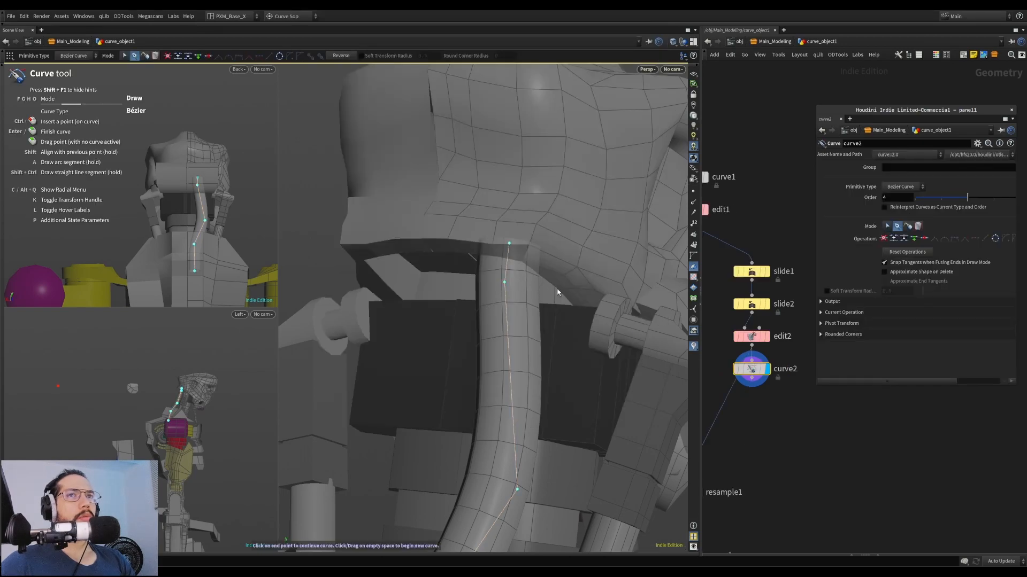
pyautogui.keyDown('alt'); pyautogui.moveTo(573, 327); pyautogui.dragTo(571, 268, button='middle'); pyautogui.keyUp('alt')
pyautogui.keyDown('ctrl'); pyautogui.click(521, 298); pyautogui.keyUp('ctrl')
pyautogui.keyDown('alt'); pyautogui.moveTo(571, 268); pyautogui.dragTo(577, 332, button='right'); pyautogui.keyUp('alt')
pyautogui.keyDown('alt'); pyautogui.moveTo(577, 334); pyautogui.dragTo(529, 339); pyautogui.keyUp('alt')
pyautogui.keyDown('alt'); pyautogui.moveTo(516, 410); pyautogui.dragTo(630, 339); pyautogui.keyUp('alt')
pyautogui.moveTo(751, 388); pyautogui.dragTo(798, 374, button='middle')
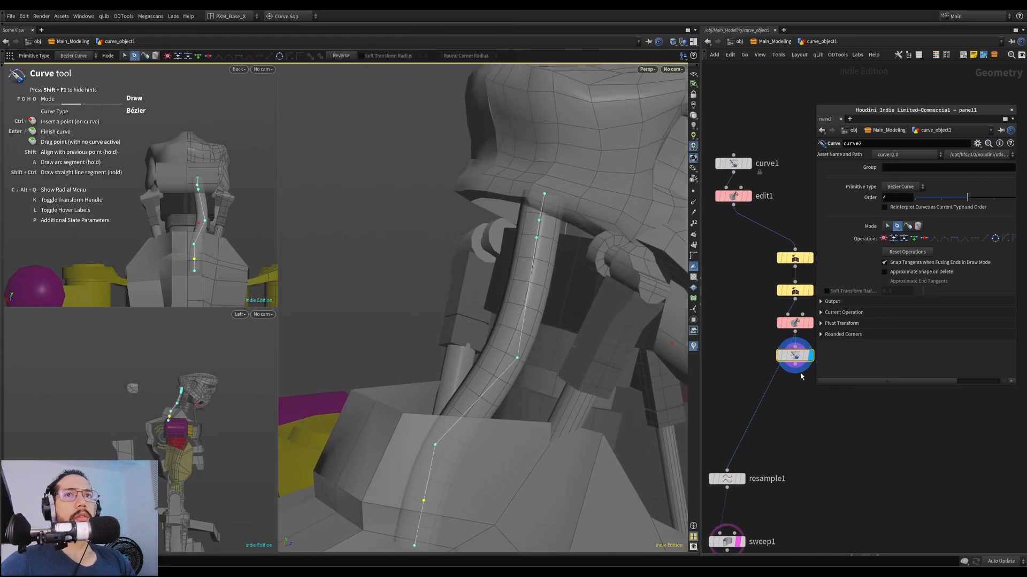
# Select the inserted point near the curve's top and move it to refine the tube under the head
pyautogui.keyDown('alt'); pyautogui.moveTo(592, 282); pyautogui.dragTo(516, 242); pyautogui.keyUp('alt')
pyautogui.press('s')
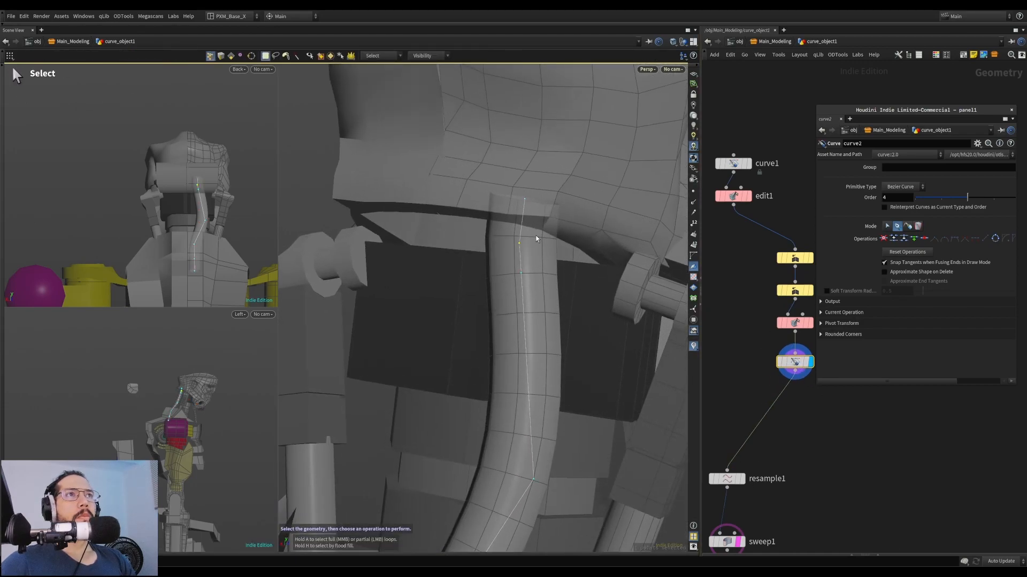
pyautogui.press('t')
pyautogui.moveTo(521, 206); pyautogui.dragTo(524, 230)
# Reposition the curve's remaining points, moving the middle bend point about -0.0055 in X and -0.0104 in Y
pyautogui.press('s')
pyautogui.click(523, 274)
pyautogui.press('t')
pyautogui.moveTo(496, 274); pyautogui.dragTo(503, 313)
pyautogui.press('t')
pyautogui.press('s')
pyautogui.press('t')
pyautogui.moveTo(532, 273); pyautogui.dragTo(490, 337)
# Display the sweep1 tube and set its radius to about 0.01
pyautogui.moveTo(759, 423); pyautogui.dragTo(755, 414, button='middle')
pyautogui.moveTo(774, 500); pyautogui.dragTo(694, 470)
pyautogui.press('e')
pyautogui.click(720, 503)
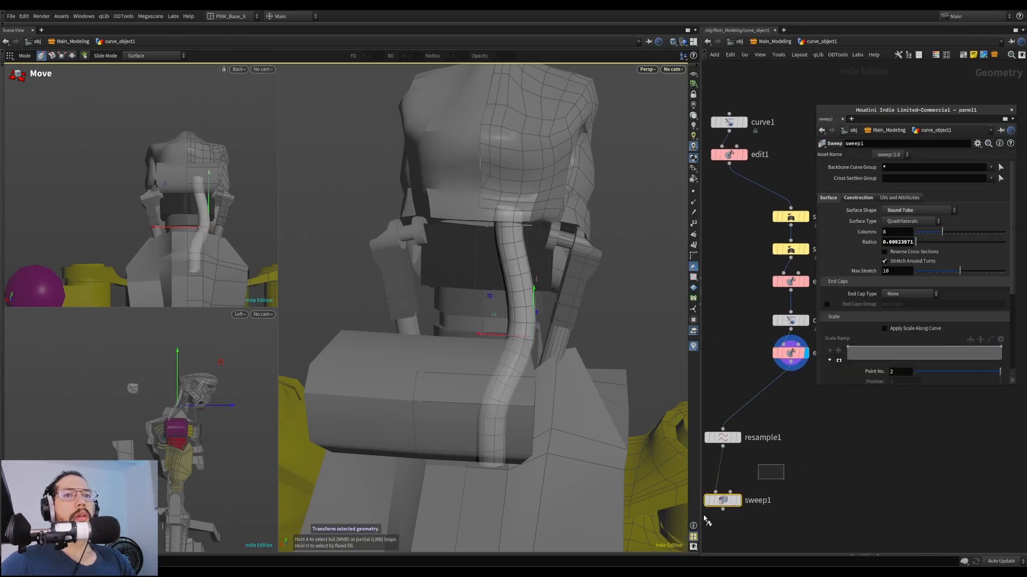
pyautogui.press('r')
pyautogui.click(719, 503)
pyautogui.moveTo(800, 539); pyautogui.dragTo(623, 453)
pyautogui.press('Return')
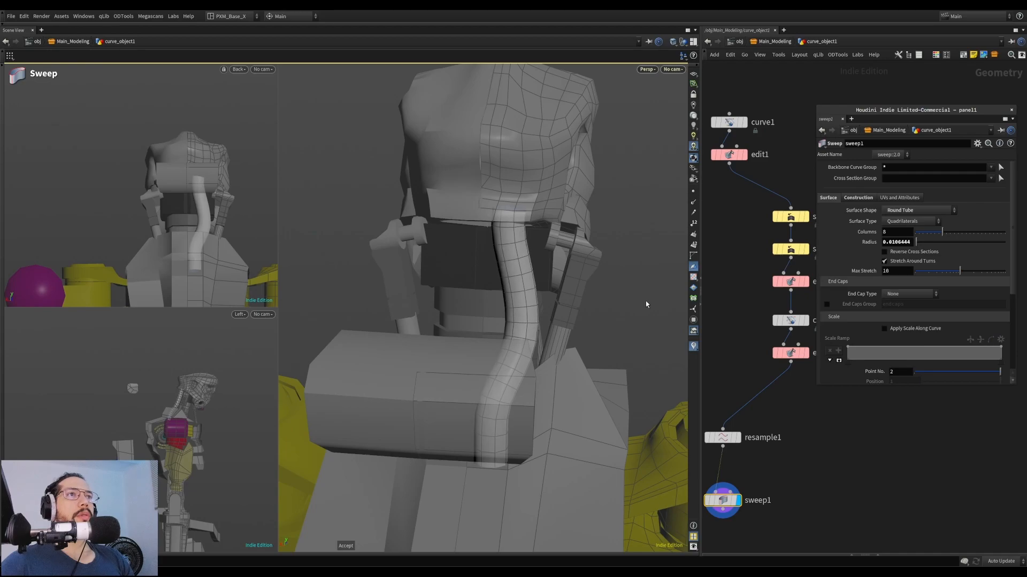
pyautogui.press('Escape')
pyautogui.moveTo(624, 299); pyautogui.dragTo(612, 281)
pyautogui.scroll(5, 612, 286)
pyautogui.moveTo(610, 290); pyautogui.dragTo(577, 280, button='middle')
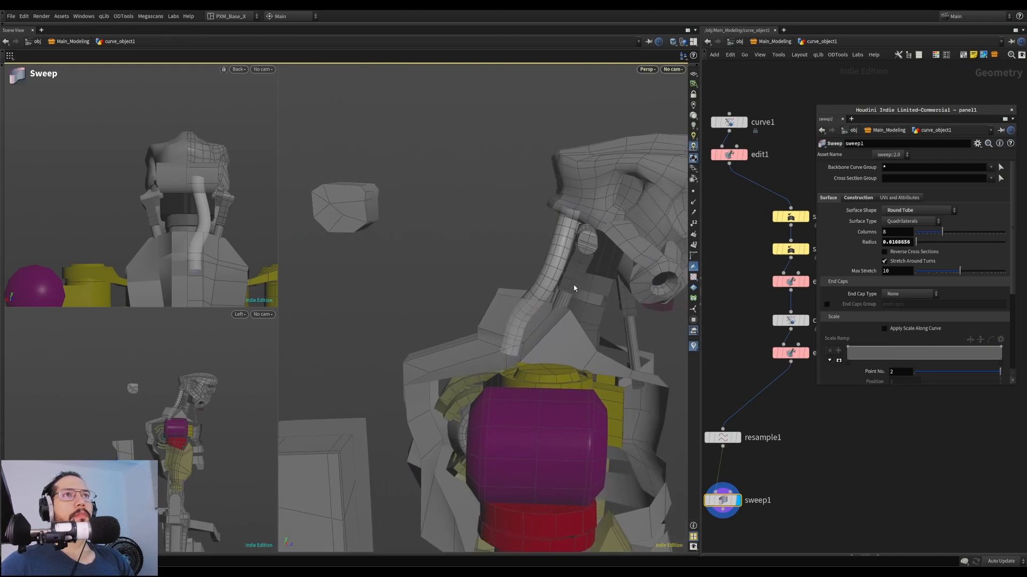
pyautogui.keyDown('alt'); pyautogui.moveTo(635, 306); pyautogui.dragTo(545, 299); pyautogui.keyUp('alt')
# Reopen the last edit node and move the curve's middle bend point about 0.0047 in Z
pyautogui.click(790, 353)
pyautogui.press('r')
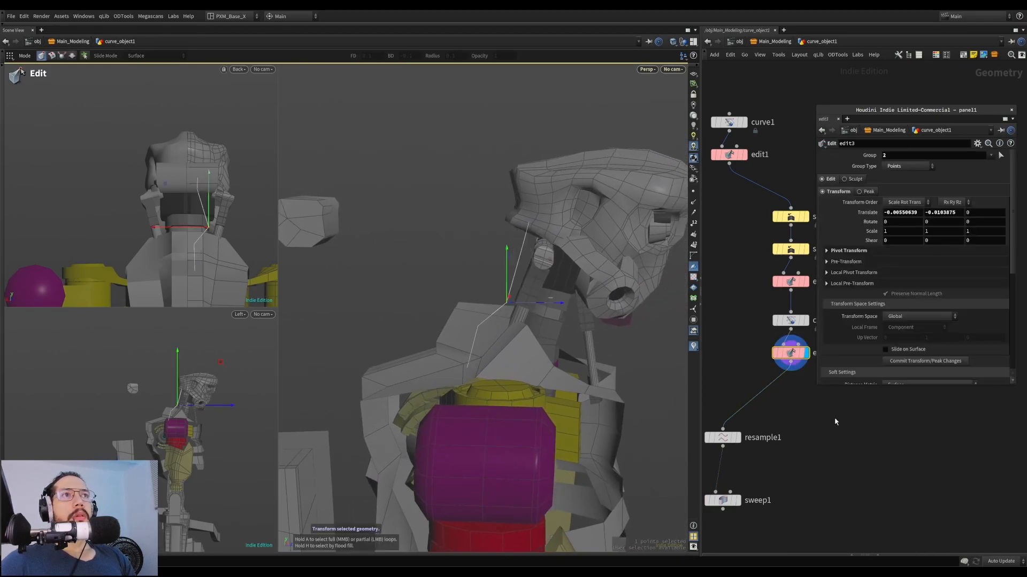
pyautogui.press('s')
pyautogui.moveTo(430, 303); pyautogui.dragTo(493, 348)
pyautogui.press('t')
pyautogui.click(505, 349)
pyautogui.press('s')
pyautogui.moveTo(482, 289); pyautogui.dragTo(524, 315)
pyautogui.keyDown('alt'); pyautogui.moveTo(518, 300); pyautogui.dragTo(626, 321); pyautogui.keyUp('alt')
pyautogui.press('t')
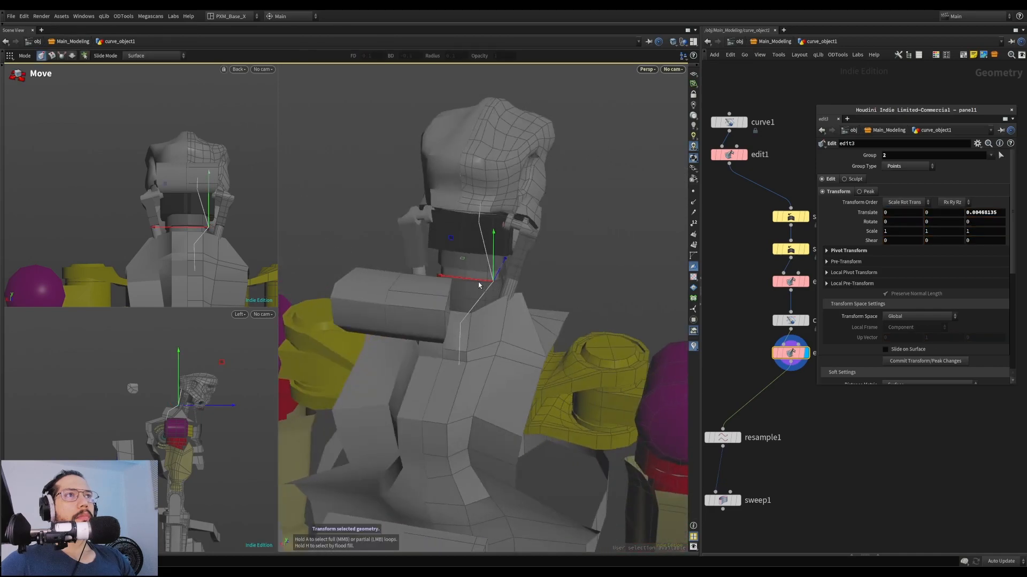
# Move the point just below the curve's top about 0.0049 in X, -0.0030 in Y and -0.0012 in Z, then display the sweep
pyautogui.press('s')
pyautogui.keyDown('alt'); pyautogui.moveTo(461, 282); pyautogui.dragTo(514, 209); pyautogui.keyUp('alt')
pyautogui.keyDown('alt'); pyautogui.scroll(4, 476, 223); pyautogui.keyUp('alt')
pyautogui.press('t')
pyautogui.moveTo(844, 439); pyautogui.dragTo(855, 408, button='middle')
pyautogui.click(748, 470)
pyautogui.keyDown('alt'); pyautogui.moveTo(481, 268); pyautogui.dragTo(412, 283); pyautogui.keyUp('alt')
pyautogui.press('t')
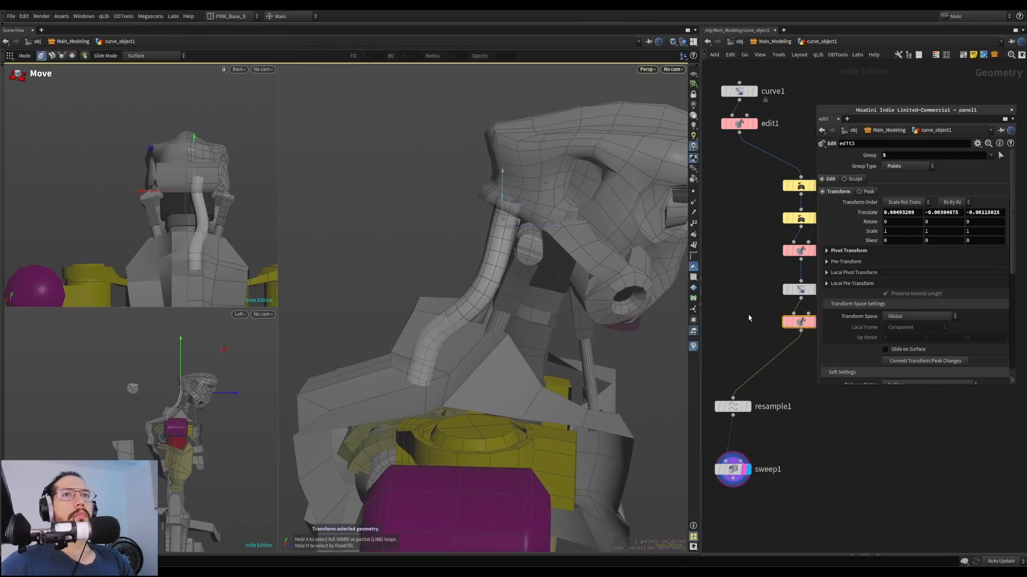
# Move the point just below the curve's top about -0.0074 in X and -0.0129 in Z
pyautogui.press('r')
pyautogui.press('t')
pyautogui.moveTo(499, 304); pyautogui.dragTo(495, 303)
pyautogui.press('s')
pyautogui.click(502, 227)
pyautogui.press('t')
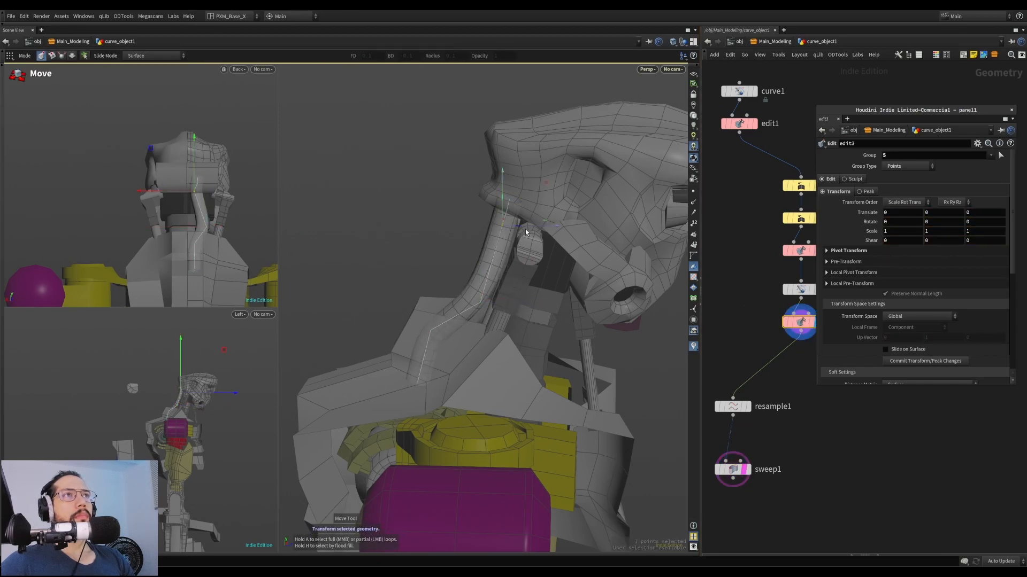
pyautogui.moveTo(519, 231); pyautogui.dragTo(634, 331)
pyautogui.press('Escape')
pyautogui.press('t')
pyautogui.press('Escape')
pyautogui.press('t')
pyautogui.press('Escape')
pyautogui.press('t')
pyautogui.press('Escape')
pyautogui.press('t')
pyautogui.press('5')
pyautogui.moveTo(810, 392); pyautogui.dragTo(804, 380, button='middle')
pyautogui.moveTo(843, 424); pyautogui.dragTo(831, 356, button='middle')
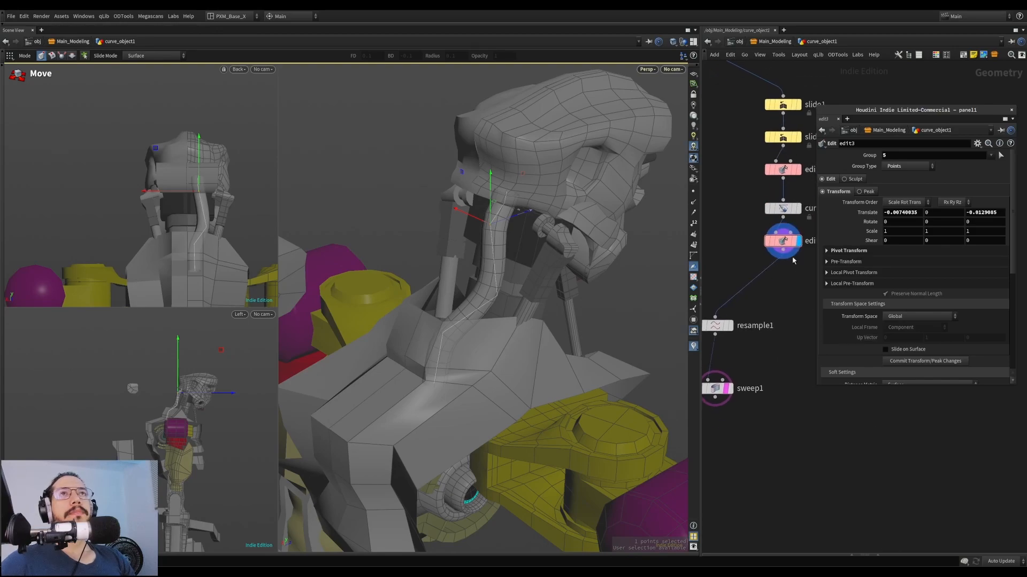
# Display the swept tube, select all its primitives and add a Color node to them
pyautogui.click(728, 388)
pyautogui.moveTo(760, 371); pyautogui.dragTo(797, 431, button='middle')
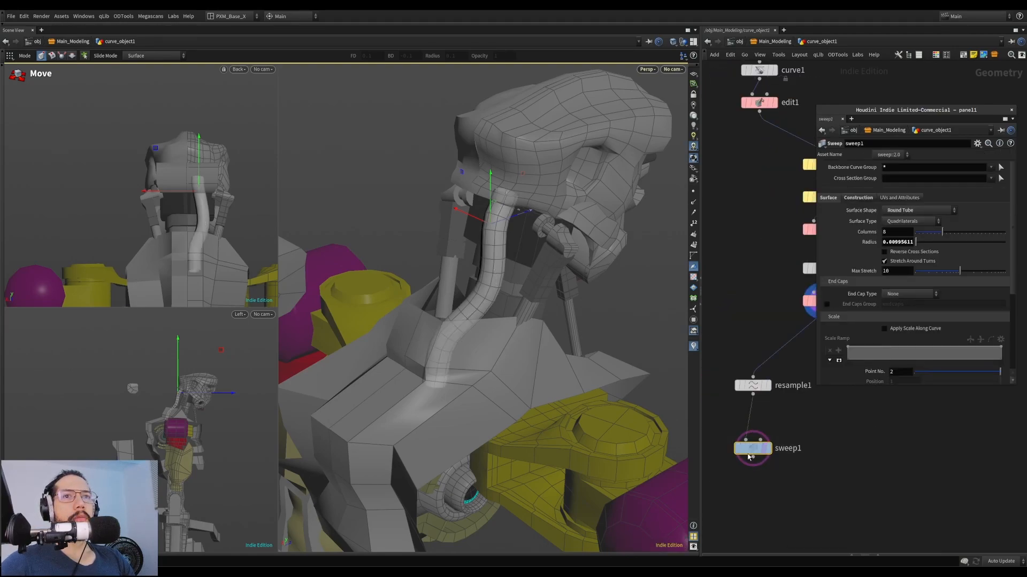
pyautogui.moveTo(536, 249); pyautogui.dragTo(559, 248)
pyautogui.press('s')
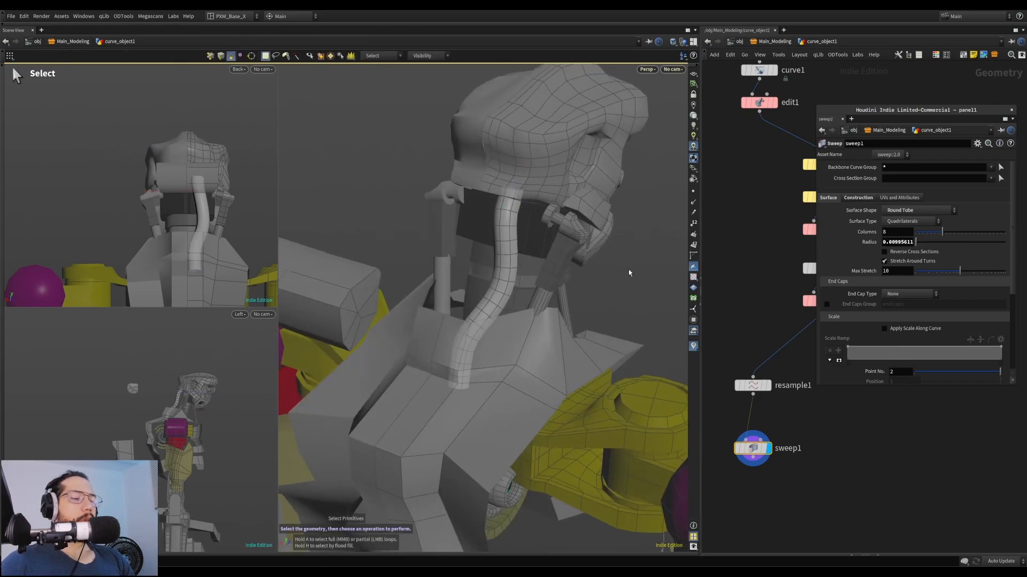
pyautogui.press('n')
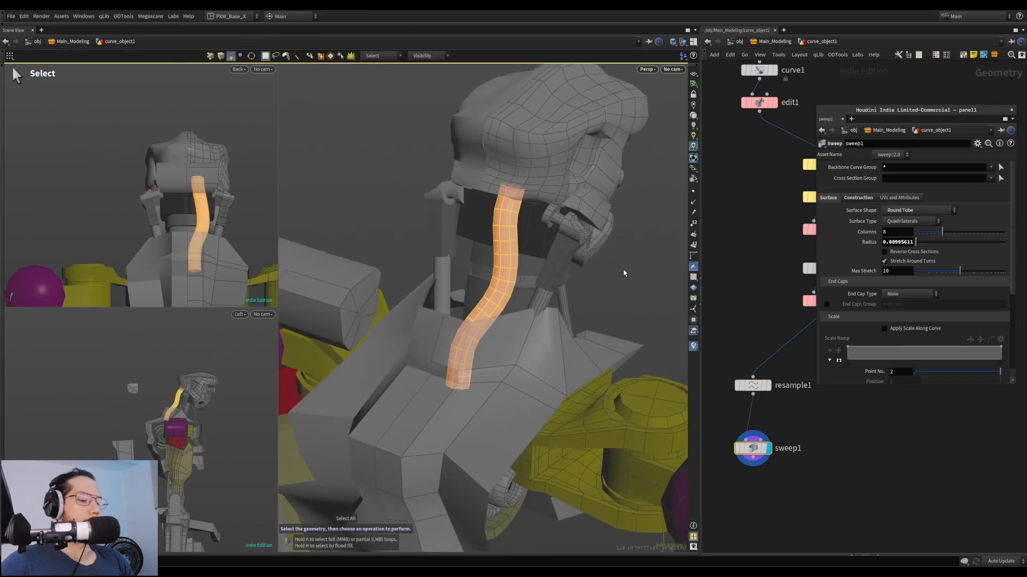
pyautogui.press('c')
pyautogui.keyDown('alt'); pyautogui.moveTo(562, 240); pyautogui.dragTo(470, 239); pyautogui.keyUp('alt')
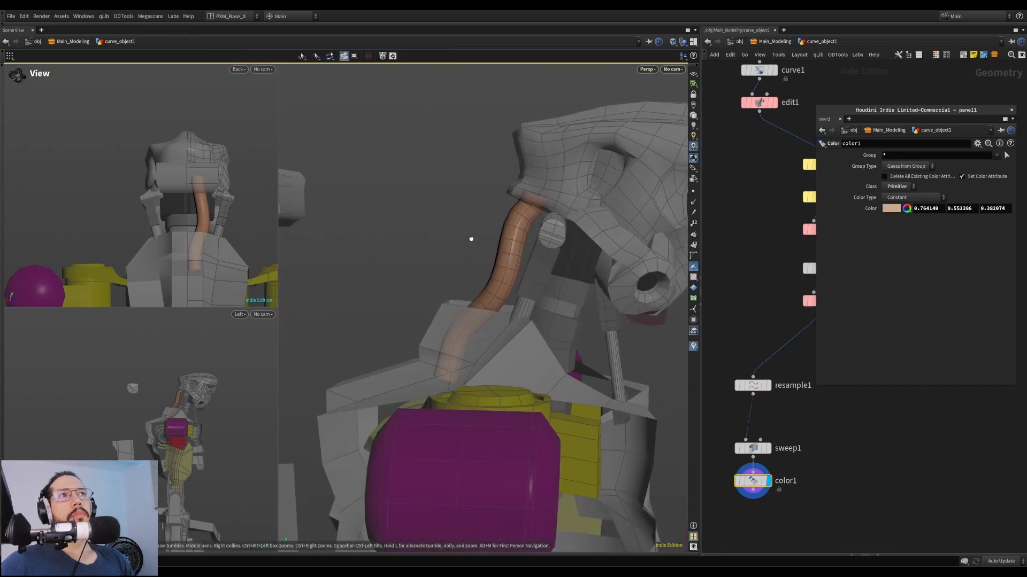
pyautogui.scroll(-5, 465, 268)
pyautogui.keyDown('alt'); pyautogui.moveTo(461, 298); pyautogui.dragTo(552, 257); pyautogui.keyUp('alt')
pyautogui.scroll(5, 552, 256)
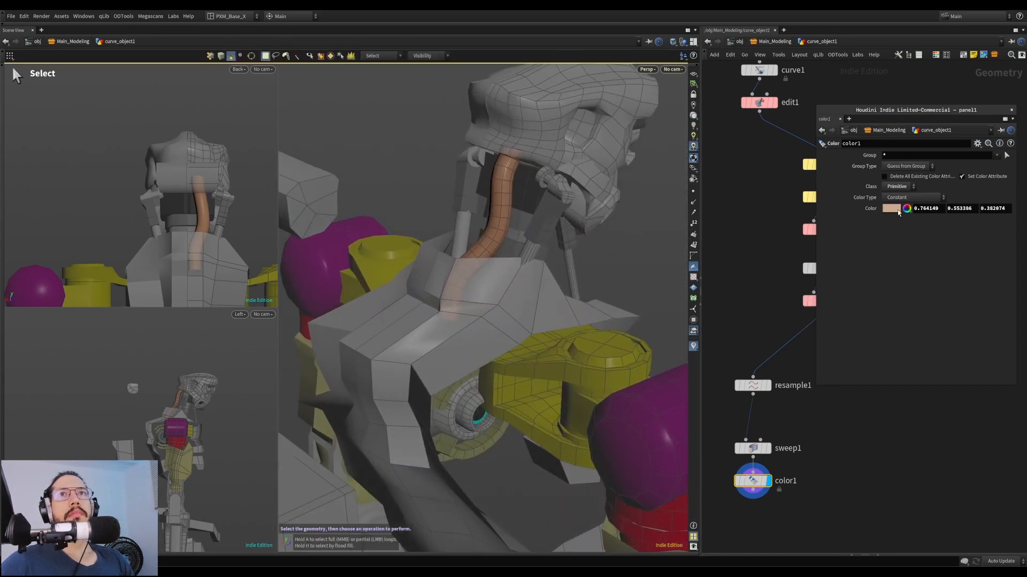
# Set the tube's color to dark gray with hue 0, saturation 0 and value 0.348
pyautogui.click(907, 209)
pyautogui.rightClick(885, 216)
pyautogui.click(906, 245)
pyautogui.moveTo(944, 222); pyautogui.dragTo(969, 236)
pyautogui.keyDown('alt'); pyautogui.moveTo(603, 246); pyautogui.dragTo(535, 219); pyautogui.keyUp('alt')
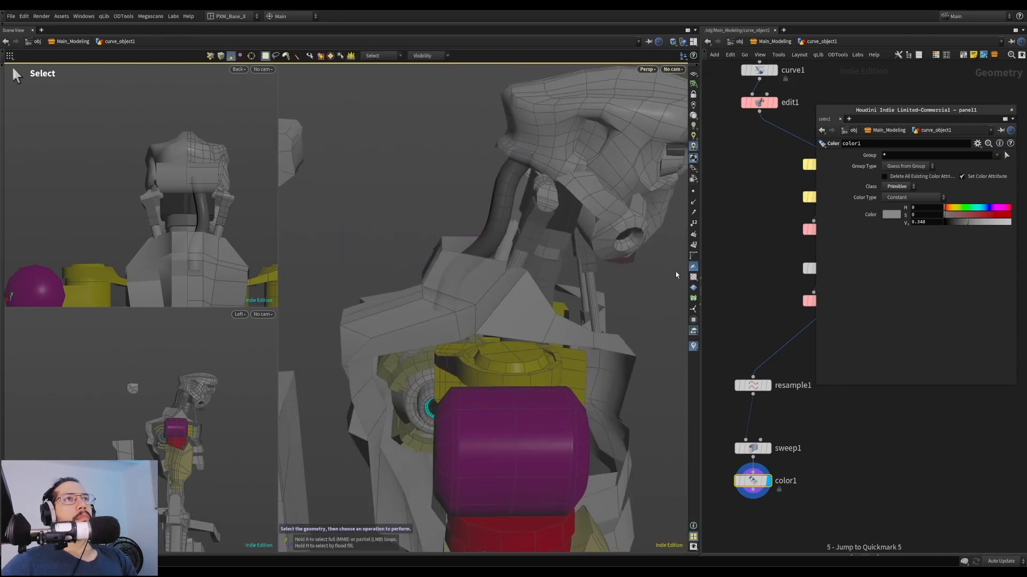
pyautogui.keyDown('alt'); pyautogui.moveTo(641, 282); pyautogui.dragTo(581, 246); pyautogui.keyUp('alt')
pyautogui.keyDown('alt'); pyautogui.moveTo(581, 246); pyautogui.dragTo(604, 243, button='right'); pyautogui.keyUp('alt')
pyautogui.keyDown('alt'); pyautogui.moveTo(615, 243); pyautogui.dragTo(535, 230); pyautogui.keyUp('alt')
# Go up to the object level and open the Main_Mirror network
pyautogui.press('u')
pyautogui.moveTo(819, 385); pyautogui.dragTo(831, 377)
pyautogui.keyDown('alt'); pyautogui.moveTo(470, 238); pyautogui.dragTo(522, 269); pyautogui.keyUp('alt')
pyautogui.click(738, 43)
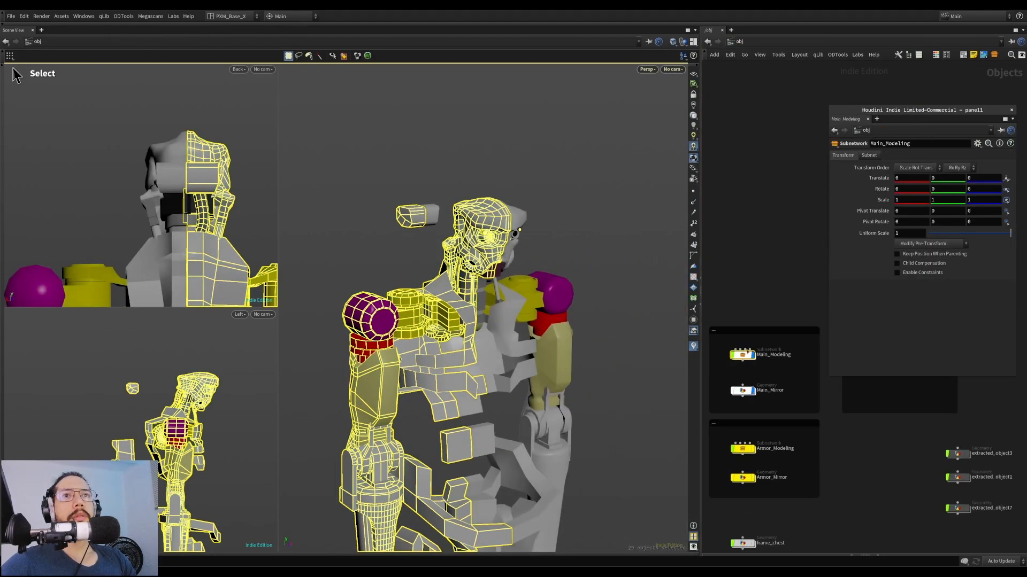
pyautogui.moveTo(742, 411); pyautogui.dragTo(742, 397)
pyautogui.doubleClick(743, 392)
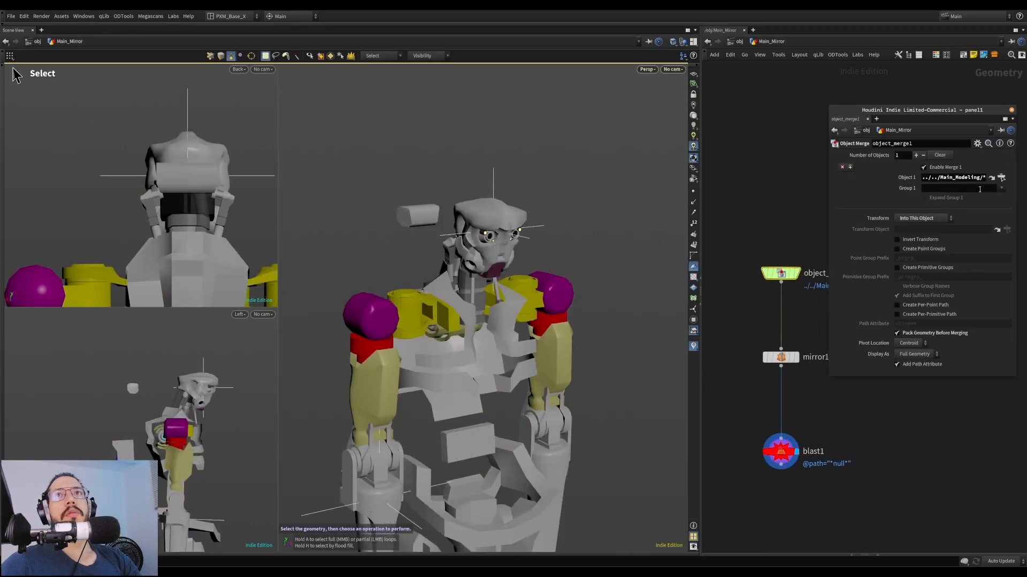
# Refresh the mirror by re-entering ../../Main_Modeling/* as the Object 1 path of object_merge1
pyautogui.click(954, 179)
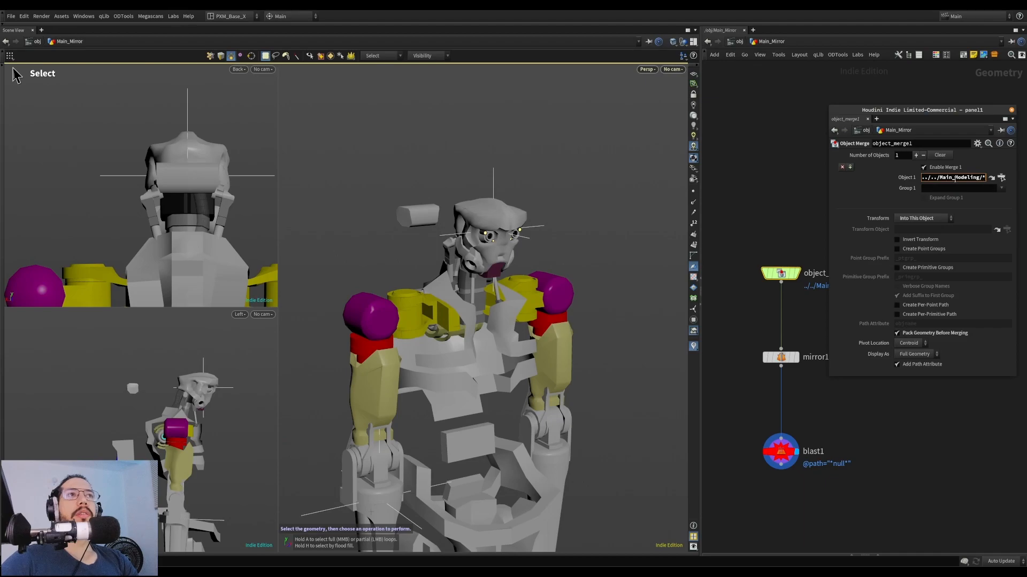
pyautogui.click(750, 201)
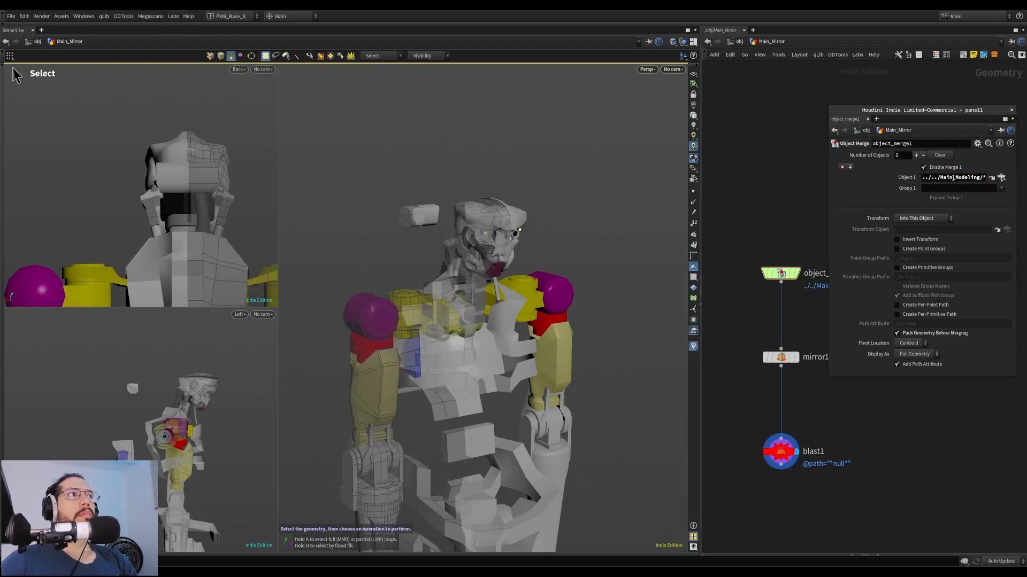
pyautogui.click(805, 172)
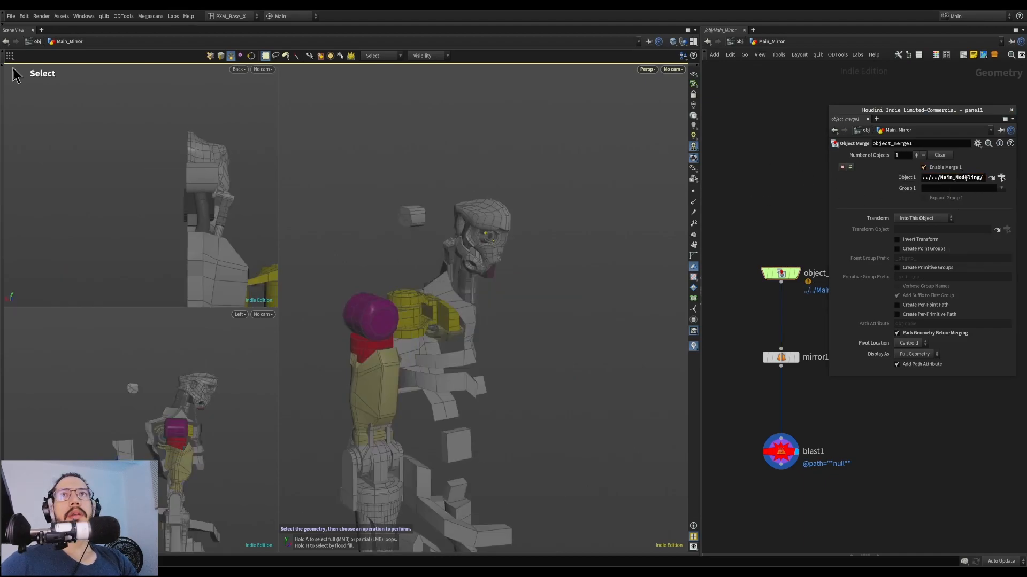
pyautogui.press('Return')
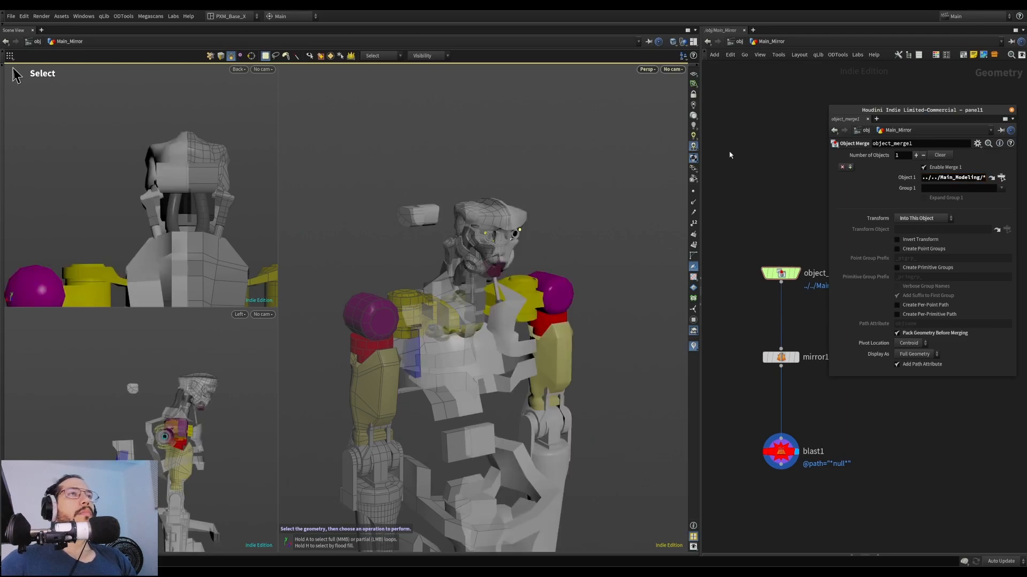
pyautogui.moveTo(771, 211); pyautogui.dragTo(752, 199, button='middle')
pyautogui.moveTo(724, 177); pyautogui.dragTo(791, 465)
pyautogui.moveTo(771, 239); pyautogui.dragTo(763, 238, button='middle')
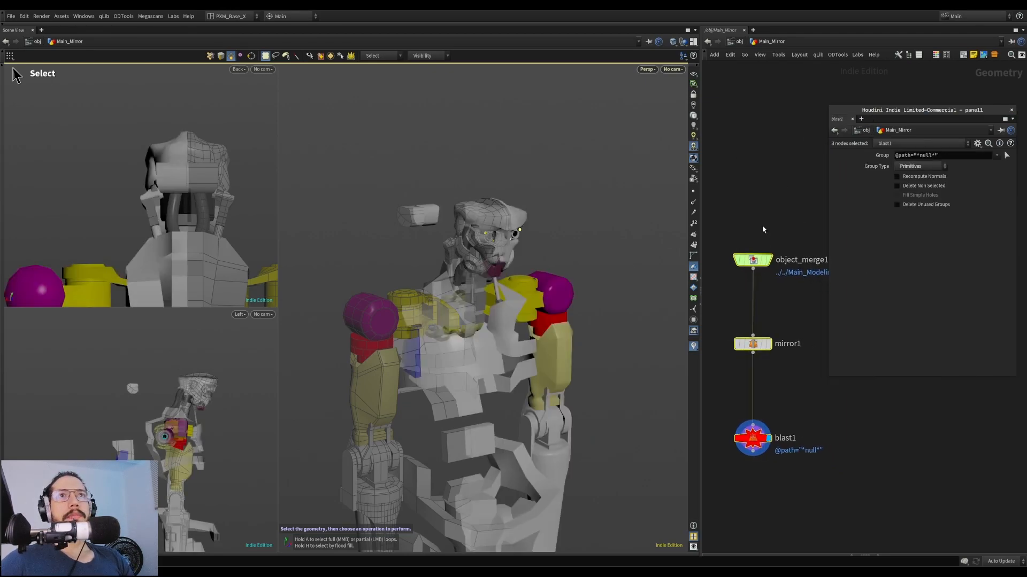
pyautogui.click(718, 327)
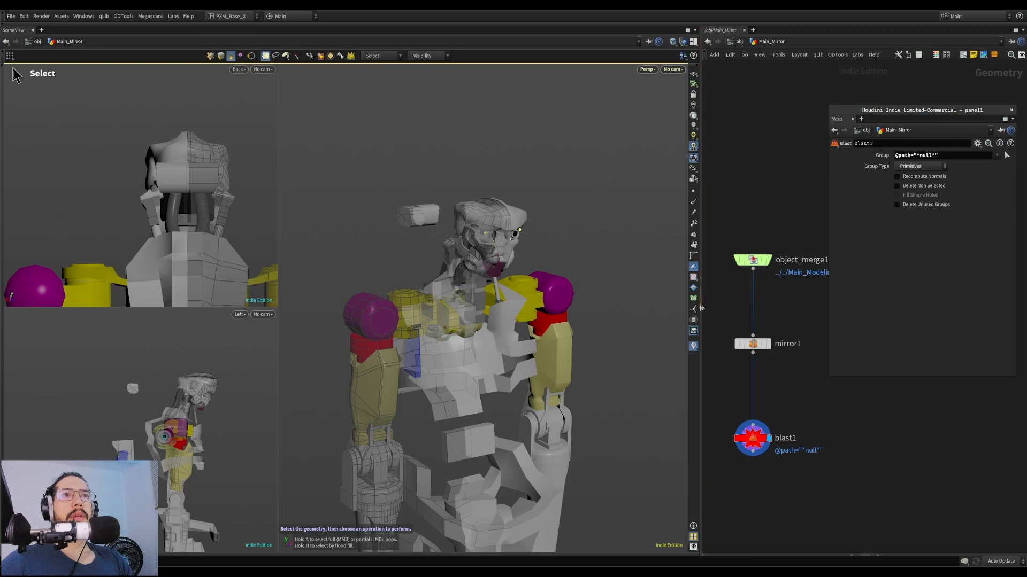
# Collapse the network pane to widen the scene view and narrow the column of side viewports
pyautogui.click(702, 308)
pyautogui.keyDown('alt'); pyautogui.moveTo(658, 284); pyautogui.dragTo(589, 246, button='middle'); pyautogui.keyUp('alt')
pyautogui.keyDown('alt'); pyautogui.moveTo(589, 245); pyautogui.dragTo(435, 229, button='right'); pyautogui.keyUp('alt')
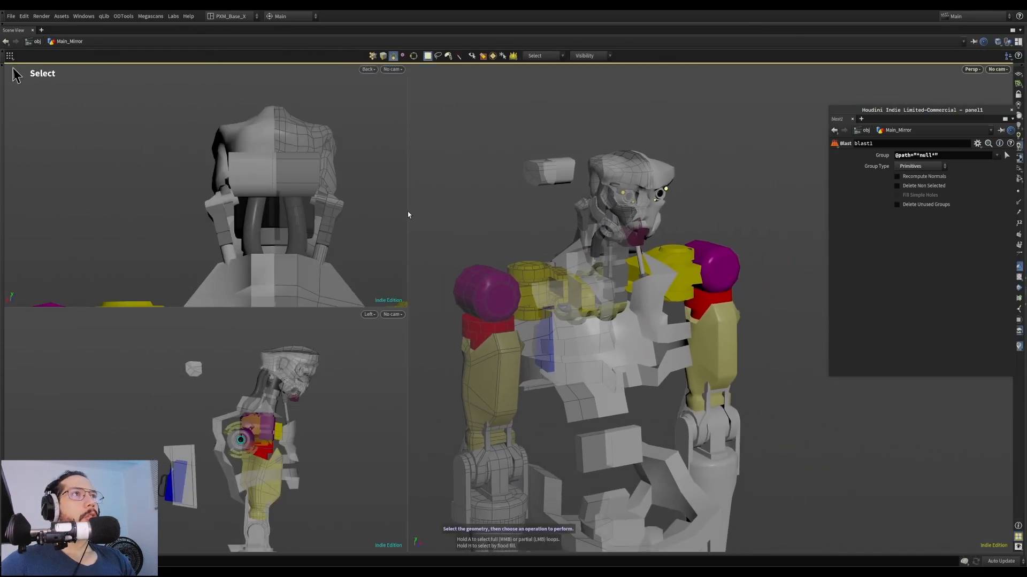
pyautogui.moveTo(405, 213); pyautogui.dragTo(340, 212)
pyautogui.press('Escape')
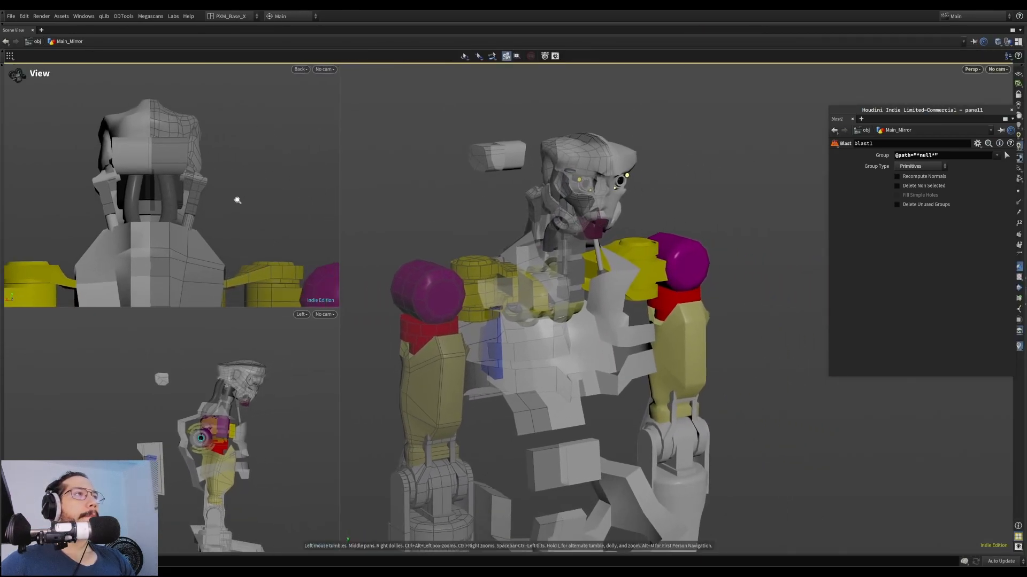
# Change the Back viewport to the Front view, frame the head and narrow the side viewports further
pyautogui.hotkey('space', '3')
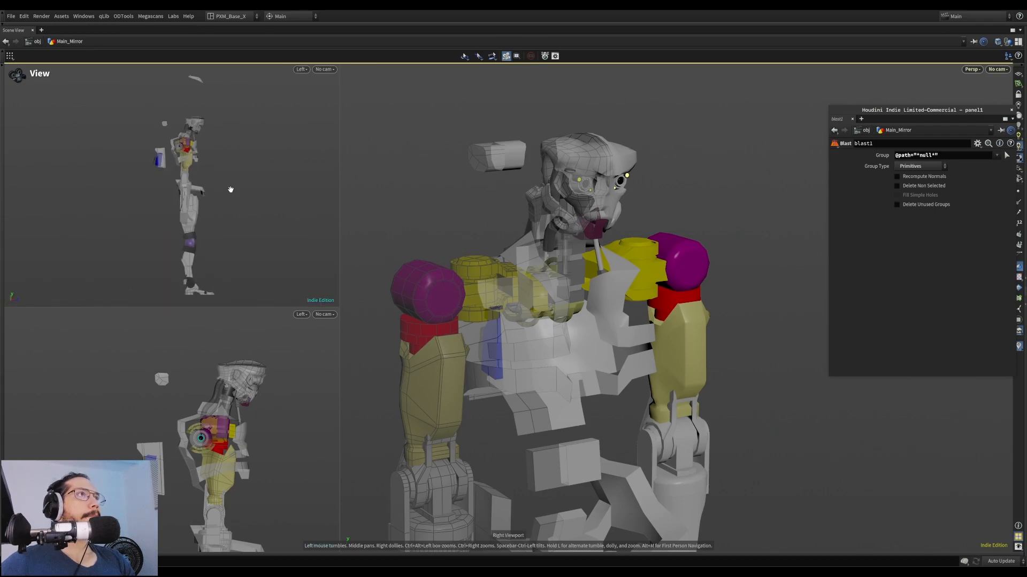
pyautogui.moveTo(231, 189); pyautogui.dragTo(345, 173, button='right')
pyautogui.press('s')
pyautogui.moveTo(341, 169); pyautogui.dragTo(271, 180)
# Return to the Main_Modeling network and enter the head object's geometry
pyautogui.keyDown('alt'); pyautogui.moveTo(497, 211); pyautogui.dragTo(396, 214); pyautogui.keyUp('alt')
pyautogui.hotkey('alt', 'Left')
pyautogui.keyDown('alt'); pyautogui.moveTo(539, 207); pyautogui.dragTo(582, 190); pyautogui.keyUp('alt')
pyautogui.keyDown('alt'); pyautogui.moveTo(520, 164); pyautogui.dragTo(385, 172); pyautogui.keyUp('alt')
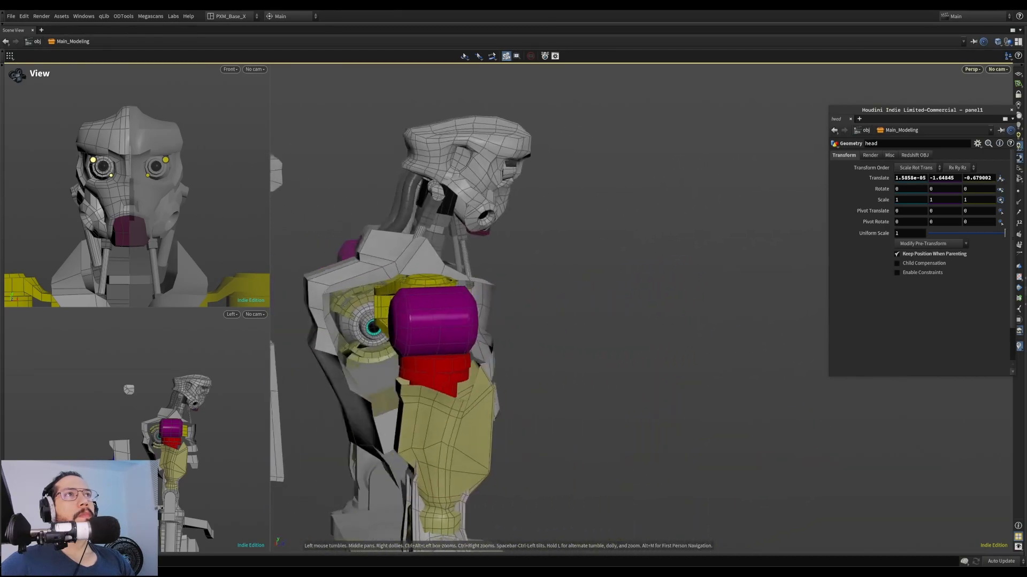
pyautogui.moveTo(458, 205); pyautogui.dragTo(600, 223)
pyautogui.press('s')
pyautogui.press('i')
pyautogui.moveTo(600, 222); pyautogui.dragTo(589, 248, button='middle')
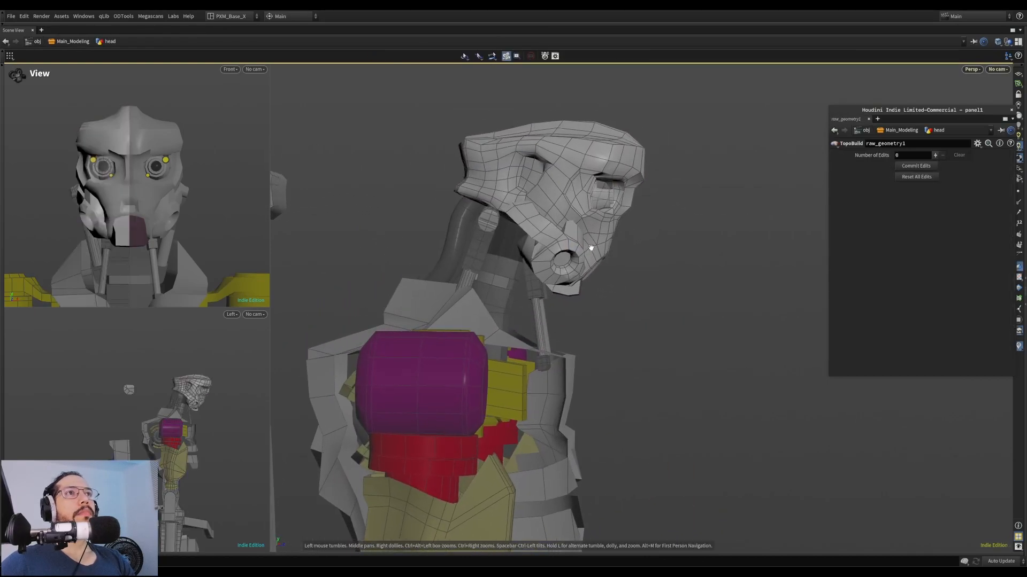
# Select the faces of the front half of the head in the side view and move them forward about 0.007 in Z
pyautogui.moveTo(588, 247); pyautogui.dragTo(601, 256)
pyautogui.press('s')
pyautogui.click(438, 56)
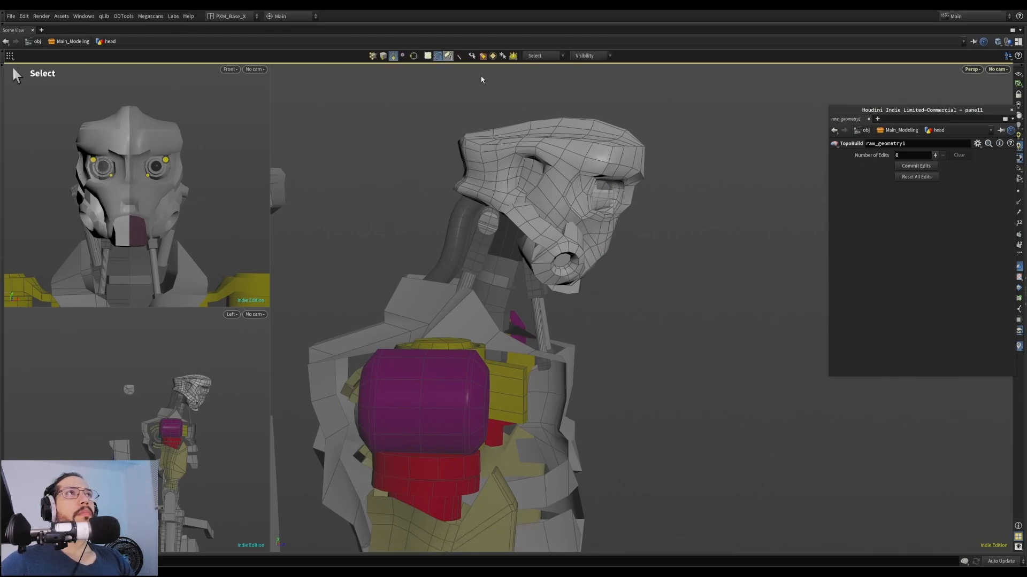
pyautogui.keyDown('alt'); pyautogui.moveTo(637, 181); pyautogui.dragTo(614, 245, button='middle'); pyautogui.keyUp('alt')
pyautogui.keyDown('alt'); pyautogui.moveTo(689, 193); pyautogui.dragTo(709, 198, button='middle'); pyautogui.keyUp('alt')
pyautogui.keyDown('alt'); pyautogui.moveTo(170, 405); pyautogui.dragTo(257, 351, button='right'); pyautogui.keyUp('alt')
pyautogui.keyDown('alt'); pyautogui.moveTo(257, 350); pyautogui.dragTo(132, 386, button='middle'); pyautogui.keyUp('alt')
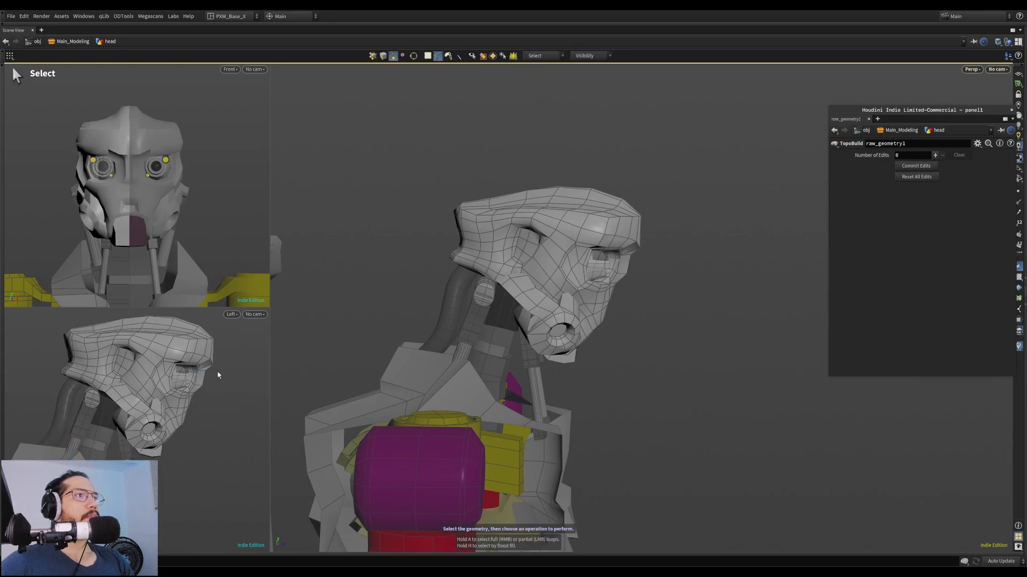
pyautogui.keyDown('alt'); pyautogui.moveTo(217, 381); pyautogui.dragTo(202, 392, button='middle'); pyautogui.keyUp('alt')
pyautogui.moveTo(236, 332)
pyautogui.mouseDown()
pyautogui.moveTo(245, 435)
pyautogui.moveTo(110, 479)
pyautogui.moveTo(96, 409)
pyautogui.mouseUp()
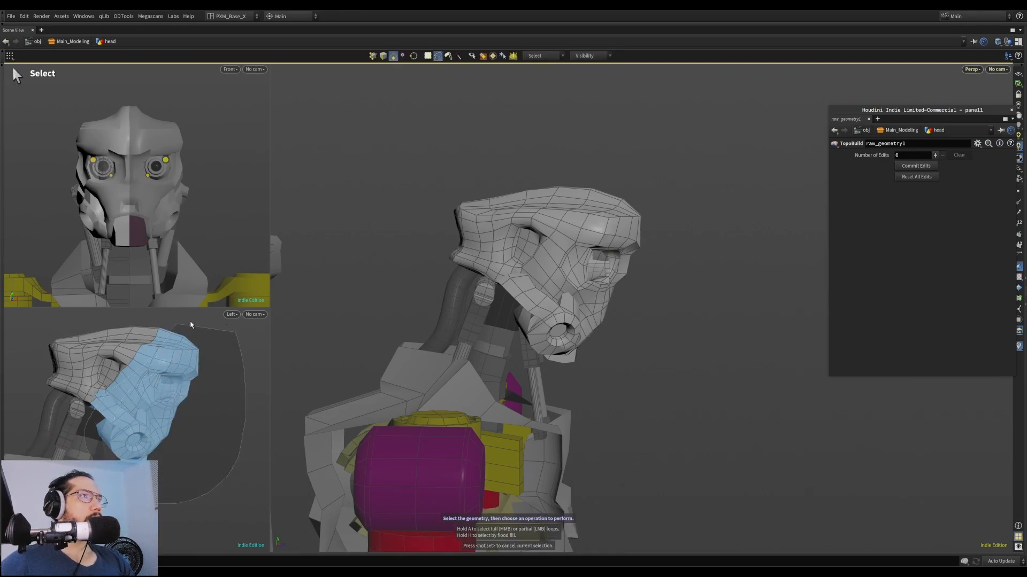
pyautogui.moveTo(189, 325); pyautogui.dragTo(180, 326)
pyautogui.press('t')
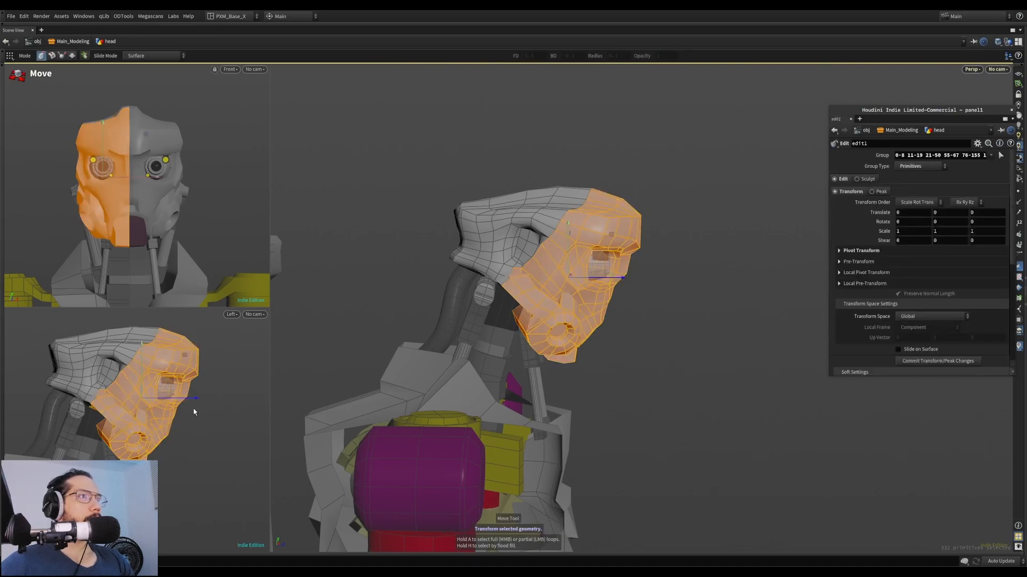
pyautogui.moveTo(195, 402); pyautogui.dragTo(203, 404)
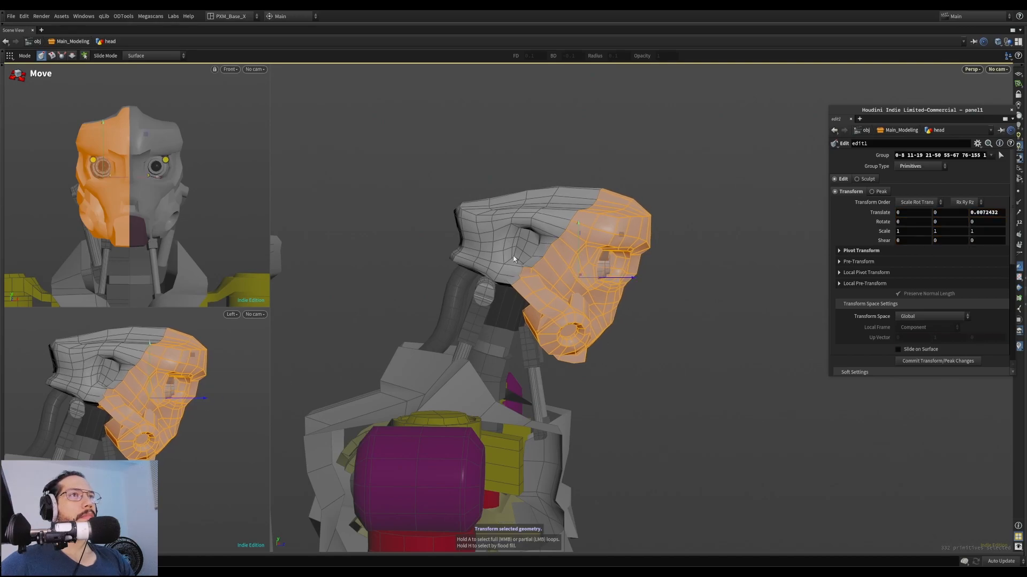
# Select the points along the front edge of the temple recess and move them forward about 0.0037 in Z
pyautogui.keyDown('alt'); pyautogui.moveTo(510, 265); pyautogui.dragTo(589, 243, button='right'); pyautogui.keyUp('alt')
pyautogui.press('2')
pyautogui.scroll(5, 195, 340)
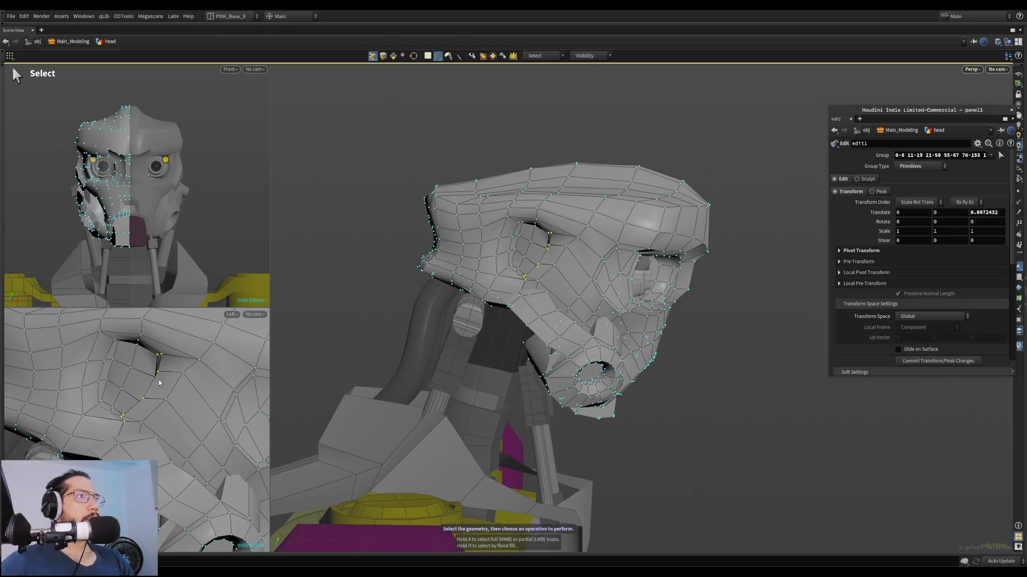
pyautogui.press('t')
pyautogui.moveTo(166, 386); pyautogui.dragTo(182, 392)
pyautogui.keyDown('alt'); pyautogui.moveTo(182, 392); pyautogui.dragTo(126, 388, button='right'); pyautogui.keyUp('alt')
pyautogui.keyDown('alt'); pyautogui.moveTo(164, 331); pyautogui.dragTo(158, 357, button='middle'); pyautogui.keyUp('alt')
# Slide the vertical edge loop above the temple recess forward and smooth it with Edge Flow at curvature 0.5 and tension 1
pyautogui.press('3')
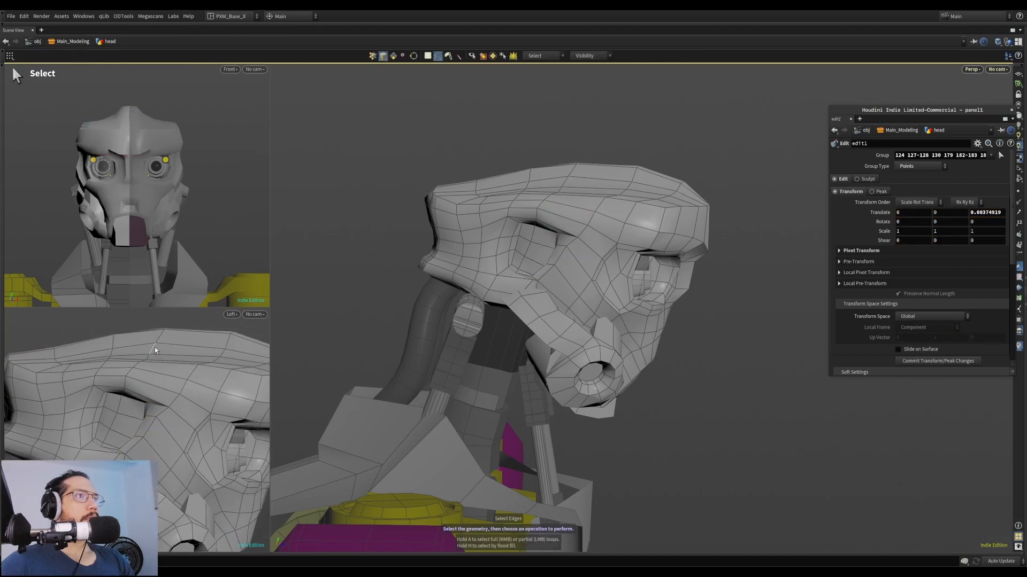
pyautogui.doubleClick(155, 347)
pyautogui.hotkey('shift', 's')
pyautogui.moveTo(161, 352); pyautogui.dragTo(167, 355)
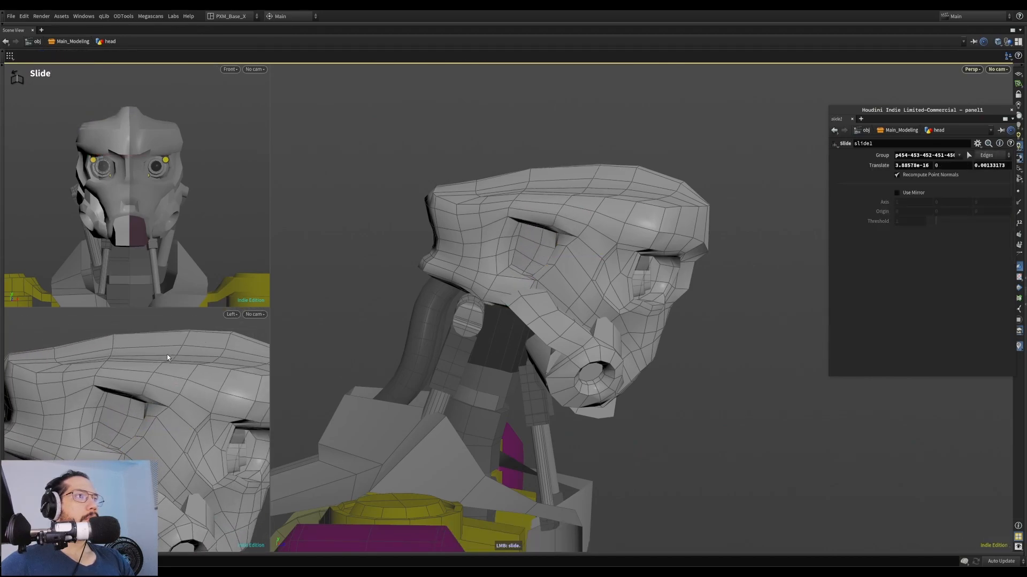
pyautogui.hotkey('shift', 'f')
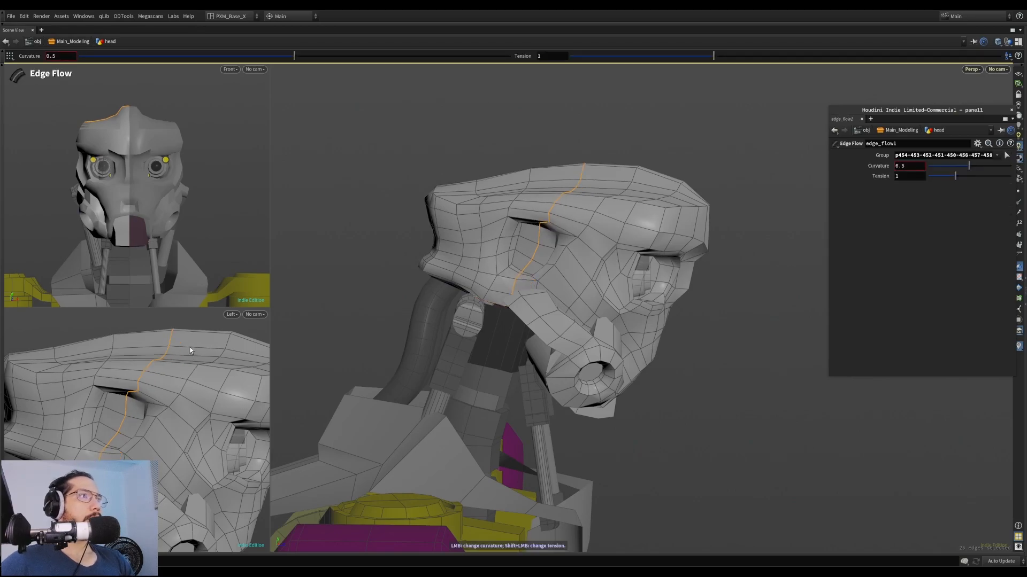
pyautogui.moveTo(957, 168); pyautogui.dragTo(971, 183)
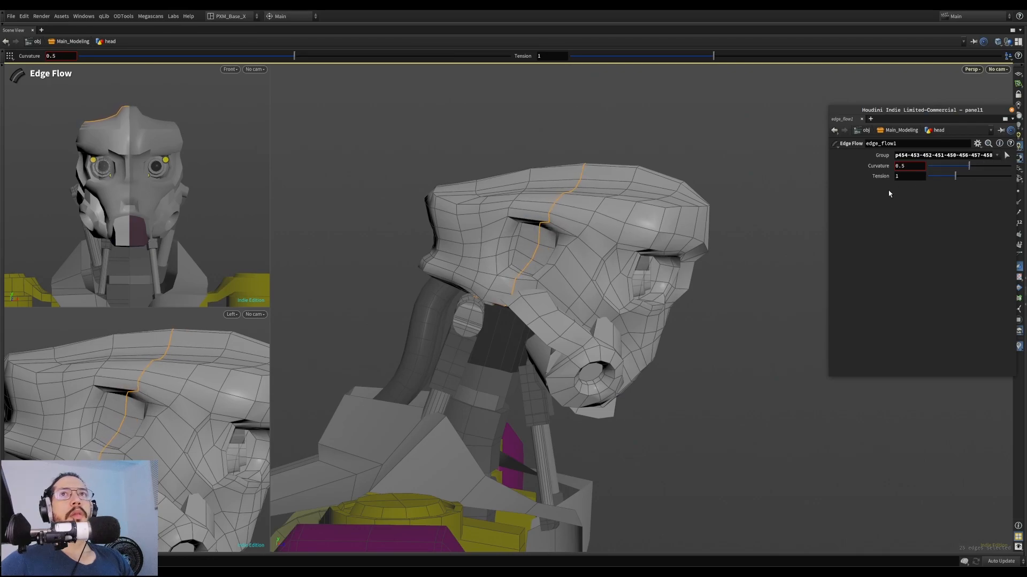
# Start PolyPen on the head and examine the edges around the temple recess from several angles
pyautogui.keyDown('alt'); pyautogui.moveTo(536, 229); pyautogui.dragTo(634, 209, button='right'); pyautogui.keyUp('alt')
pyautogui.press('p')
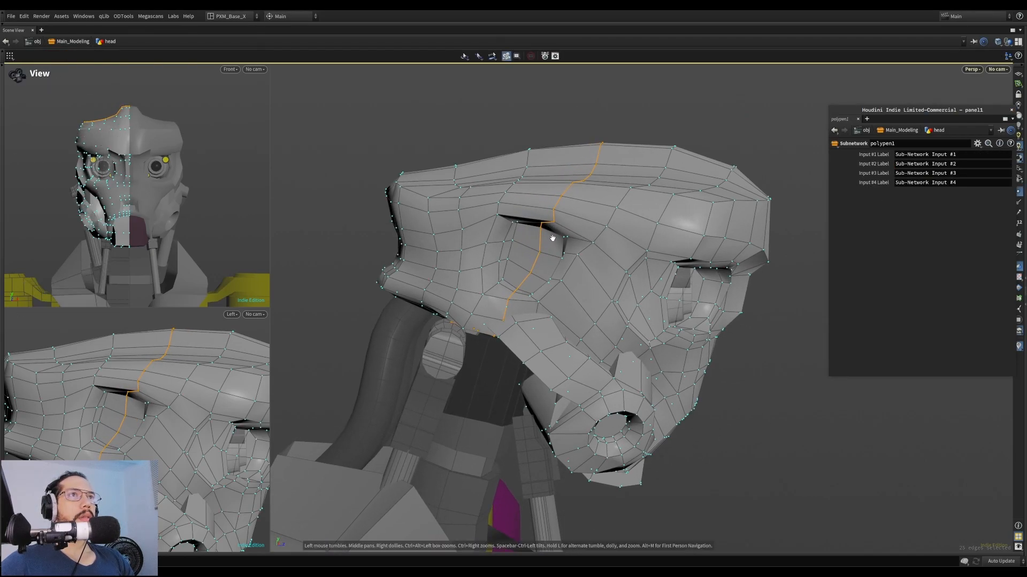
pyautogui.moveTo(552, 240); pyautogui.dragTo(558, 217)
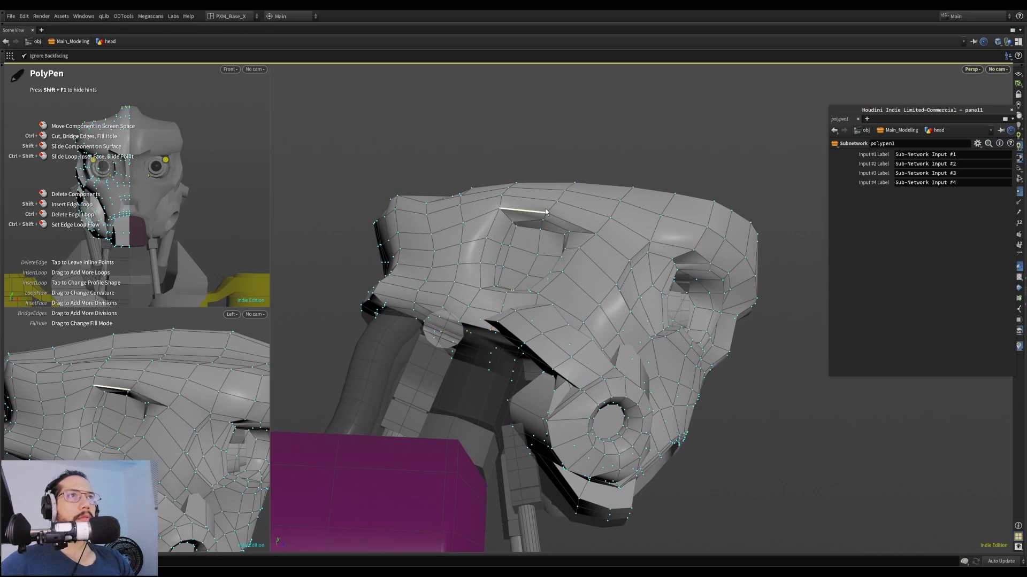
pyautogui.keyDown('alt'); pyautogui.moveTo(547, 220); pyautogui.dragTo(600, 251); pyautogui.keyUp('alt')
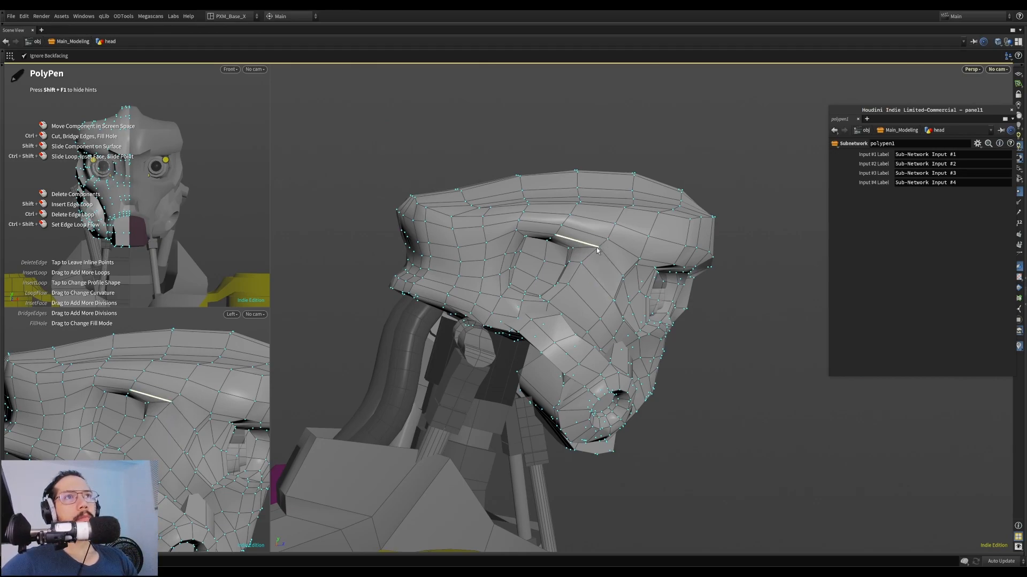
pyautogui.keyDown('alt'); pyautogui.moveTo(611, 246); pyautogui.dragTo(458, 261); pyautogui.keyUp('alt')
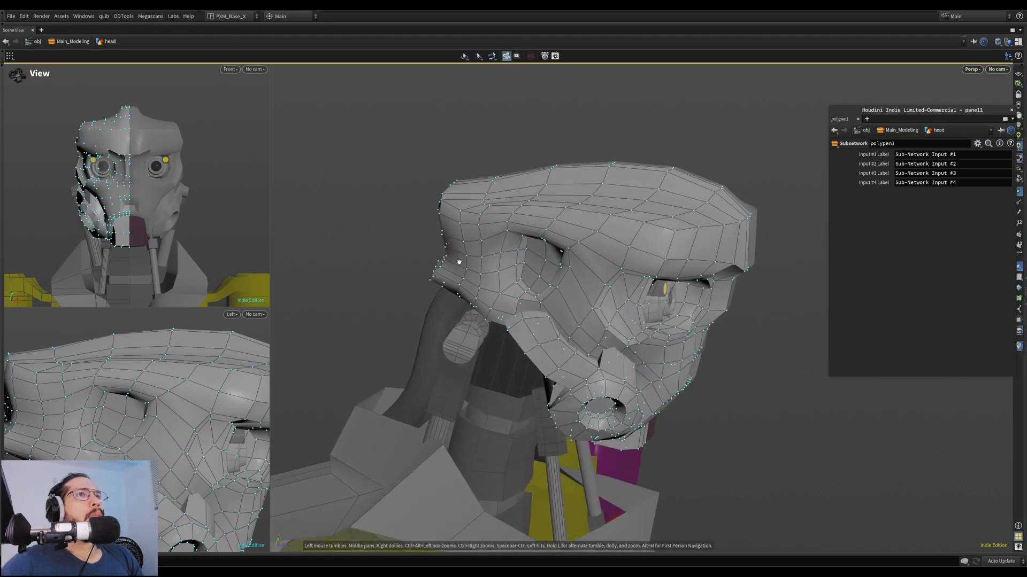
# Examine the edges and points on the rear and underside of the head's side up close
pyautogui.keyDown('alt'); pyautogui.moveTo(458, 262); pyautogui.dragTo(281, 305, button='right'); pyautogui.keyUp('alt')
pyautogui.keyDown('alt'); pyautogui.moveTo(513, 301); pyautogui.dragTo(481, 284); pyautogui.keyUp('alt')
pyautogui.keyDown('alt'); pyautogui.moveTo(482, 284); pyautogui.dragTo(557, 277, button='right'); pyautogui.keyUp('alt')
pyautogui.keyDown('alt'); pyautogui.moveTo(557, 277); pyautogui.dragTo(756, 188); pyautogui.keyUp('alt')
pyautogui.scroll(5, 517, 299)
pyautogui.keyDown('alt'); pyautogui.moveTo(513, 265); pyautogui.dragTo(506, 313); pyautogui.keyUp('alt')
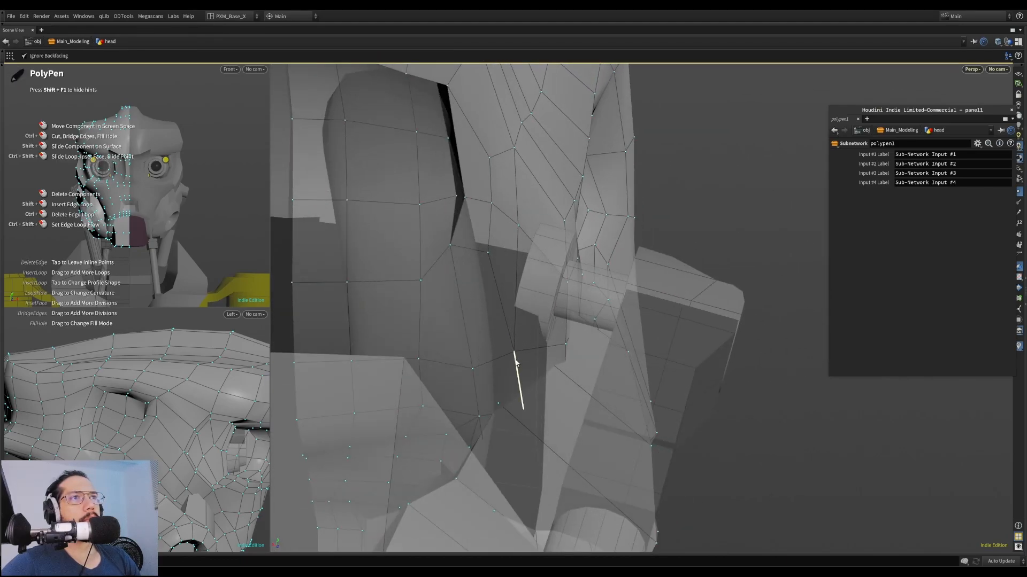
pyautogui.keyDown('alt'); pyautogui.moveTo(515, 361); pyautogui.dragTo(460, 360); pyautogui.keyUp('alt')
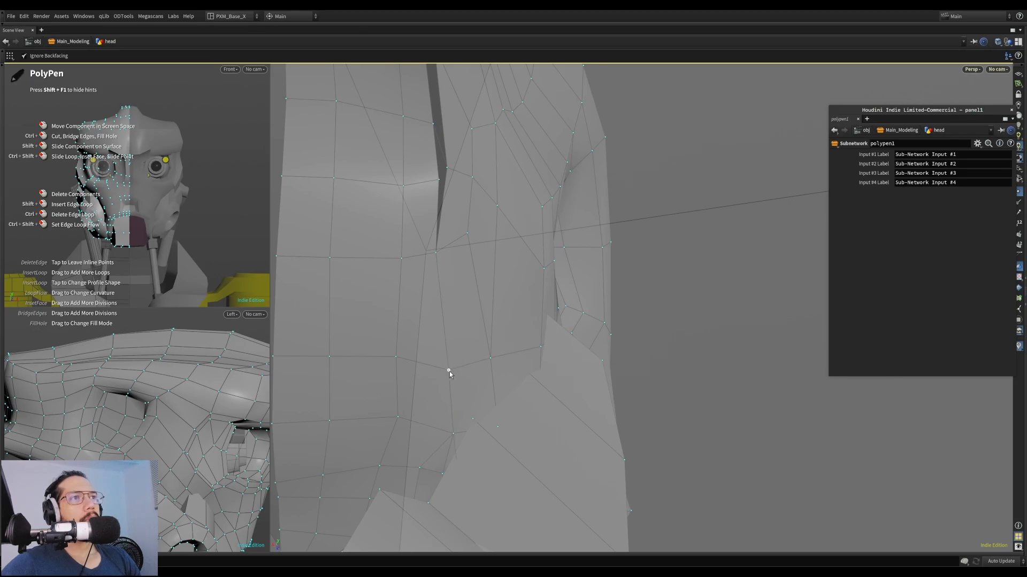
pyautogui.keyDown('alt'); pyautogui.moveTo(449, 371); pyautogui.dragTo(521, 171); pyautogui.keyUp('alt')
# Leave the head's geometry for the Main_Modeling level and inspect the head together with the upper body
pyautogui.press('u')
pyautogui.keyDown('alt'); pyautogui.moveTo(588, 266); pyautogui.dragTo(573, 264); pyautogui.keyUp('alt')
pyautogui.click(769, 165)
pyautogui.keyDown('alt'); pyautogui.moveTo(661, 218); pyautogui.dragTo(592, 232); pyautogui.keyUp('alt')
pyautogui.keyDown('alt'); pyautogui.moveTo(592, 232); pyautogui.dragTo(562, 300, button='right'); pyautogui.keyUp('alt')
pyautogui.keyDown('alt'); pyautogui.moveTo(562, 299); pyautogui.dragTo(527, 291); pyautogui.keyUp('alt')
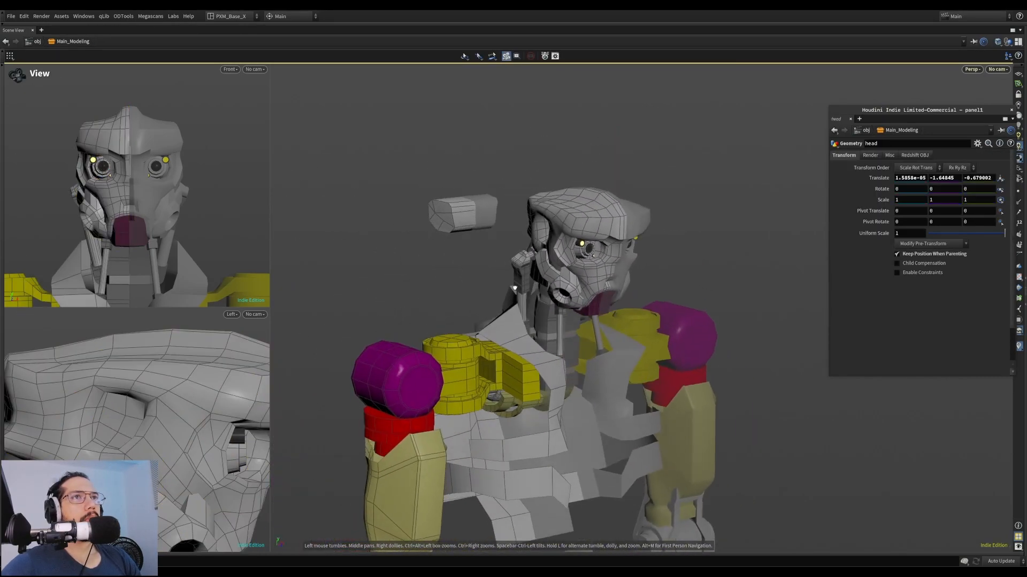
pyautogui.keyDown('alt'); pyautogui.moveTo(535, 300); pyautogui.dragTo(551, 155, button='middle'); pyautogui.keyUp('alt')
pyautogui.keyDown('alt'); pyautogui.moveTo(556, 155); pyautogui.dragTo(551, 229, button='right'); pyautogui.keyUp('alt')
pyautogui.keyDown('alt'); pyautogui.moveTo(602, 128); pyautogui.dragTo(588, 160); pyautogui.keyUp('alt')
pyautogui.keyDown('alt'); pyautogui.moveTo(588, 160); pyautogui.dragTo(566, 170, button='right'); pyautogui.keyUp('alt')
pyautogui.keyDown('alt'); pyautogui.moveTo(566, 170); pyautogui.dragTo(505, 185); pyautogui.keyUp('alt')
pyautogui.keyDown('alt'); pyautogui.moveTo(505, 185); pyautogui.dragTo(706, 155, button='right'); pyautogui.keyUp('alt')
# Re-enter the head geometry and try to lower the face strip along the top centre ridge about 0.011 in Y
pyautogui.press('Return')
pyautogui.keyDown('alt'); pyautogui.moveTo(706, 155); pyautogui.dragTo(588, 227); pyautogui.keyUp('alt')
pyautogui.click(483, 143)
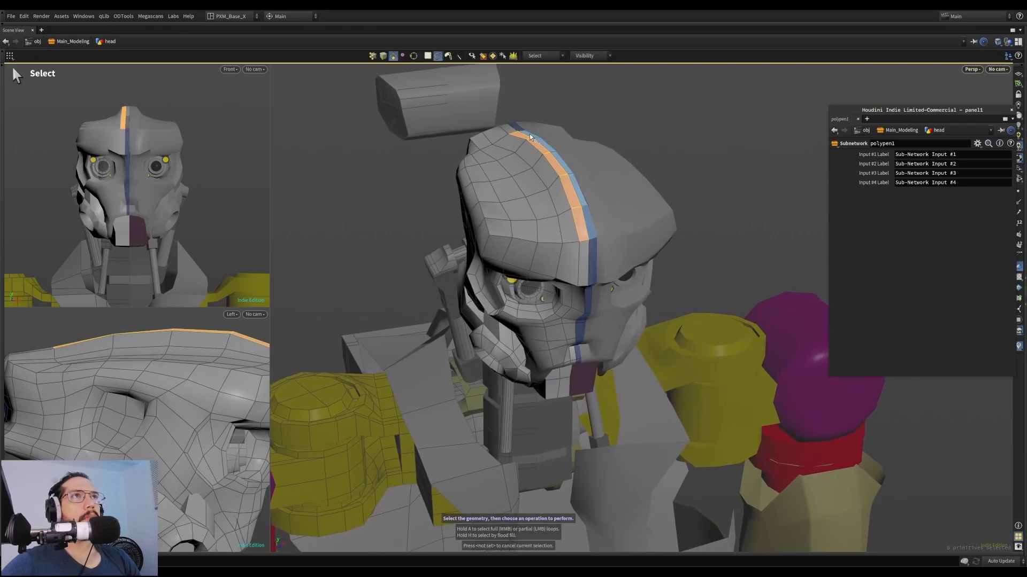
pyautogui.keyDown('alt'); pyautogui.moveTo(530, 137); pyautogui.dragTo(554, 170); pyautogui.keyUp('alt')
pyautogui.press('t')
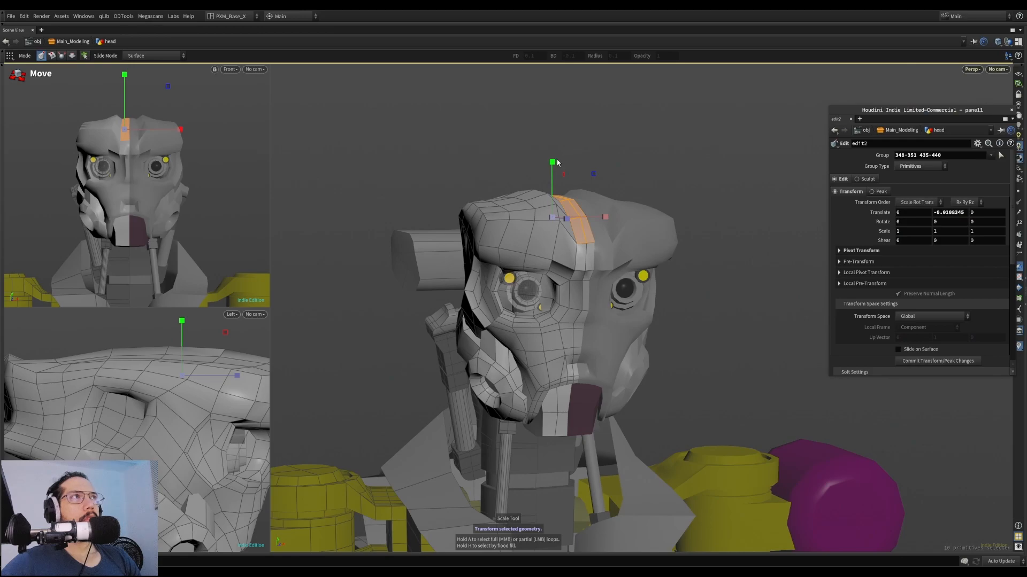
# Undo the lowering of the centre ridge faces and their selection
pyautogui.moveTo(552, 208)
pyautogui.keyDown('alt'); pyautogui.mouseDown()
pyautogui.moveTo(493, 218)
pyautogui.moveTo(536, 211)
pyautogui.moveTo(555, 173)
pyautogui.moveTo(548, 196)
pyautogui.moveTo(559, 184)
pyautogui.moveTo(562, 209)
pyautogui.moveTo(506, 210)
pyautogui.moveTo(566, 208)
pyautogui.mouseUp(); pyautogui.keyUp('alt')
pyautogui.press('r')
pyautogui.hotkey('ctrl', 'z')
pyautogui.keyDown('alt'); pyautogui.moveTo(566, 208); pyautogui.dragTo(550, 223, button='right'); pyautogui.keyUp('alt')
pyautogui.keyDown('alt'); pyautogui.moveTo(551, 223); pyautogui.dragTo(609, 233); pyautogui.keyUp('alt')
pyautogui.hotkey('ctrl', 'z')
pyautogui.hotkey('ctrl', 'z')
pyautogui.hotkey('ctrl', 'z')
pyautogui.hotkey('ctrl', 'z')
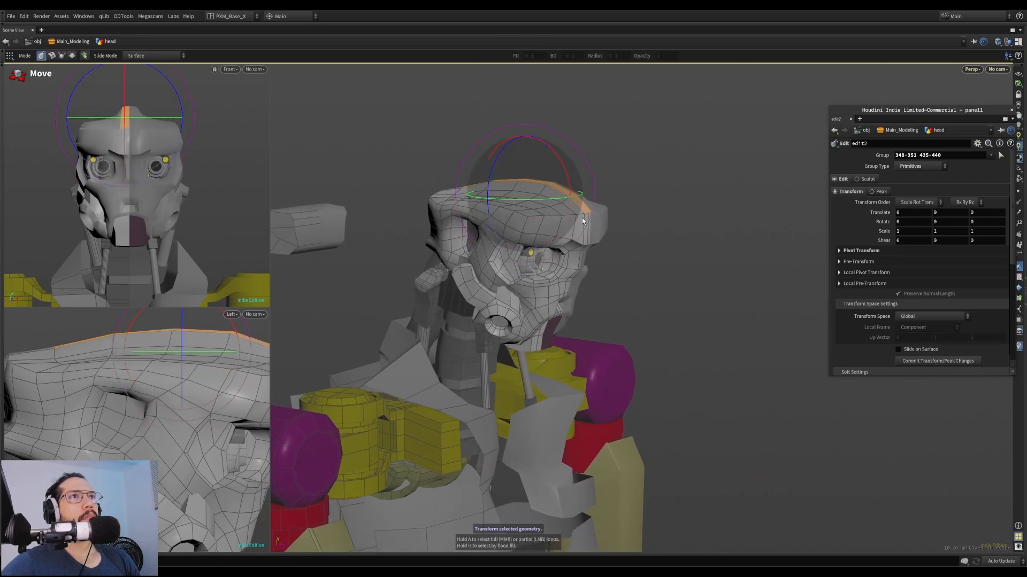
pyautogui.keyDown('alt'); pyautogui.moveTo(559, 210); pyautogui.dragTo(612, 162); pyautogui.keyUp('alt')
pyautogui.keyDown('alt'); pyautogui.moveTo(612, 162); pyautogui.dragTo(617, 167, button='right'); pyautogui.keyUp('alt')
pyautogui.hotkey('ctrl', 'z')
pyautogui.hotkey('ctrl', 'z')
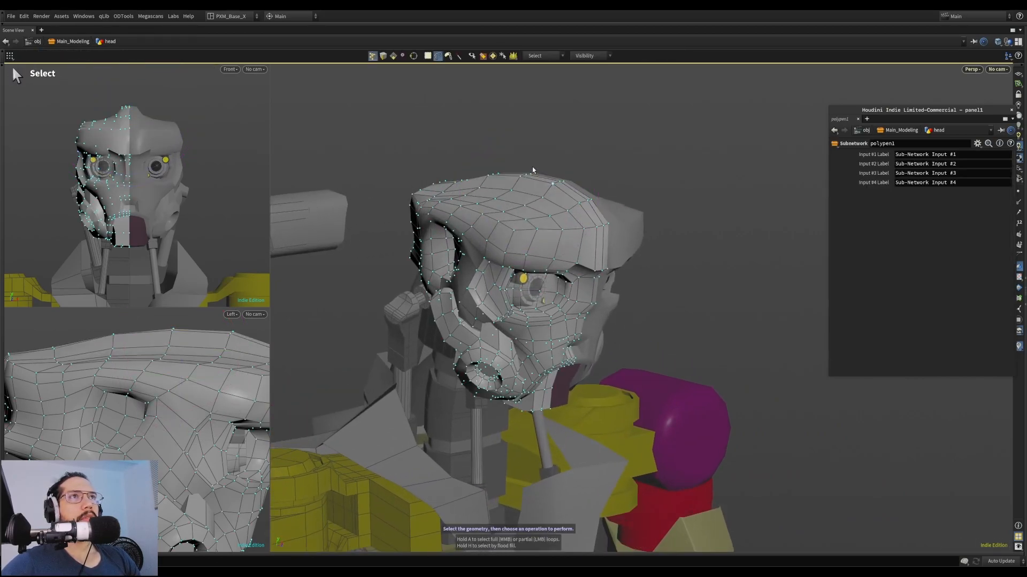
# Select the centre ridge face strip, convert it to points and try lowering them about 0.009 in Y
pyautogui.keyDown('alt'); pyautogui.moveTo(577, 185); pyautogui.dragTo(592, 215); pyautogui.keyUp('alt')
pyautogui.press('4')
pyautogui.click(591, 212)
pyautogui.press('a')
pyautogui.click(509, 141)
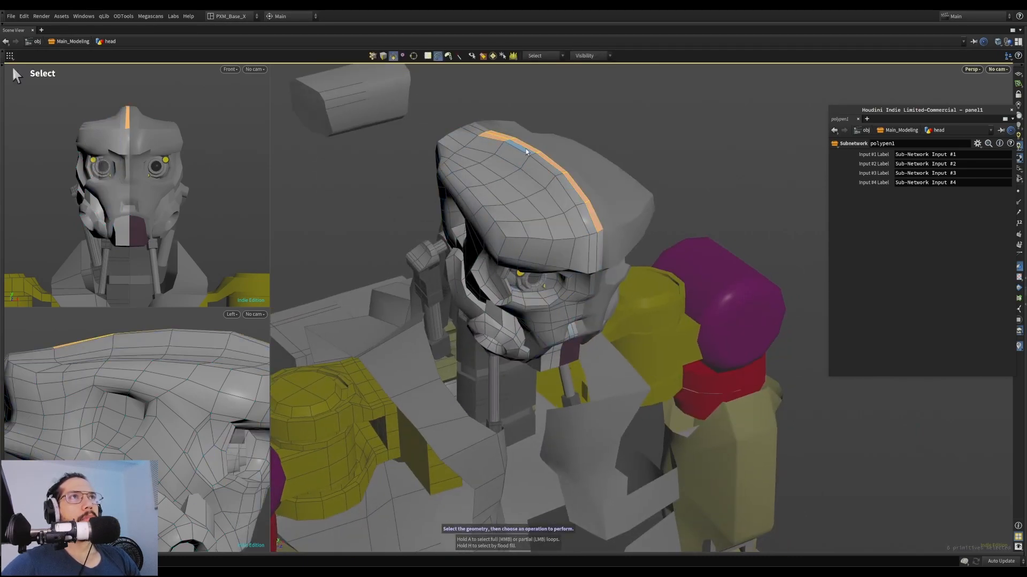
pyautogui.keyDown('ctrl'); pyautogui.click(592, 218); pyautogui.keyUp('ctrl')
pyautogui.keyDown('shift'); pyautogui.click(586, 218); pyautogui.keyUp('shift')
pyautogui.press('a')
pyautogui.keyDown('shift'); pyautogui.click(517, 148); pyautogui.keyUp('shift')
pyautogui.keyDown('alt'); pyautogui.moveTo(580, 184); pyautogui.dragTo(564, 203, button='middle'); pyautogui.keyUp('alt')
pyautogui.press('2')
pyautogui.keyDown('alt'); pyautogui.moveTo(564, 203); pyautogui.dragTo(538, 176); pyautogui.keyUp('alt')
pyautogui.press('t')
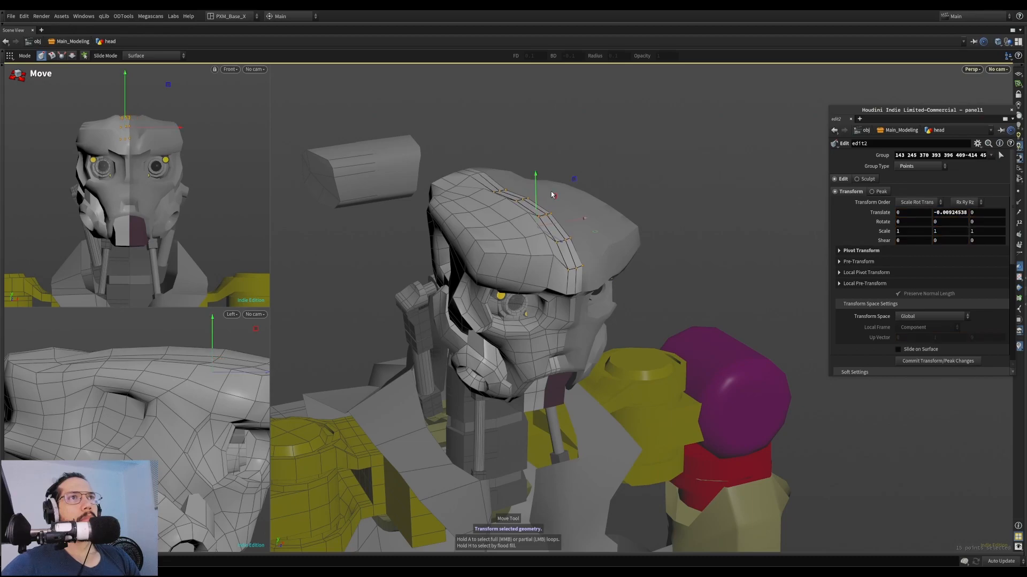
# Try to flatten the ridge points with a narrow soft falloff, scaling them to about 0.14 in Y
pyautogui.scroll(2, 552, 195)
pyautogui.scroll(-5, 552, 196)
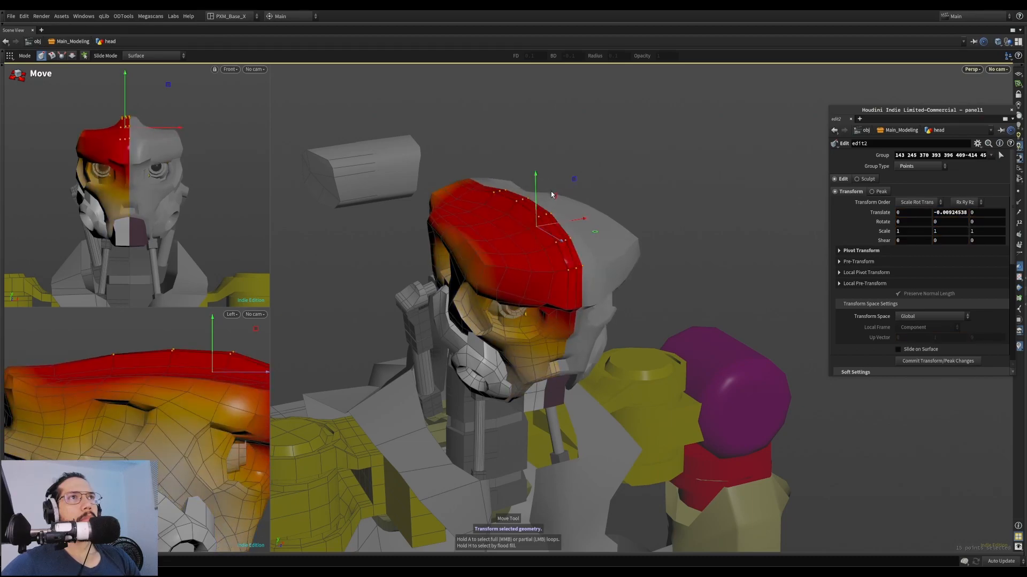
pyautogui.moveTo(536, 176); pyautogui.dragTo(548, 224)
pyautogui.keyDown('alt'); pyautogui.moveTo(548, 224); pyautogui.dragTo(547, 188); pyautogui.keyUp('alt')
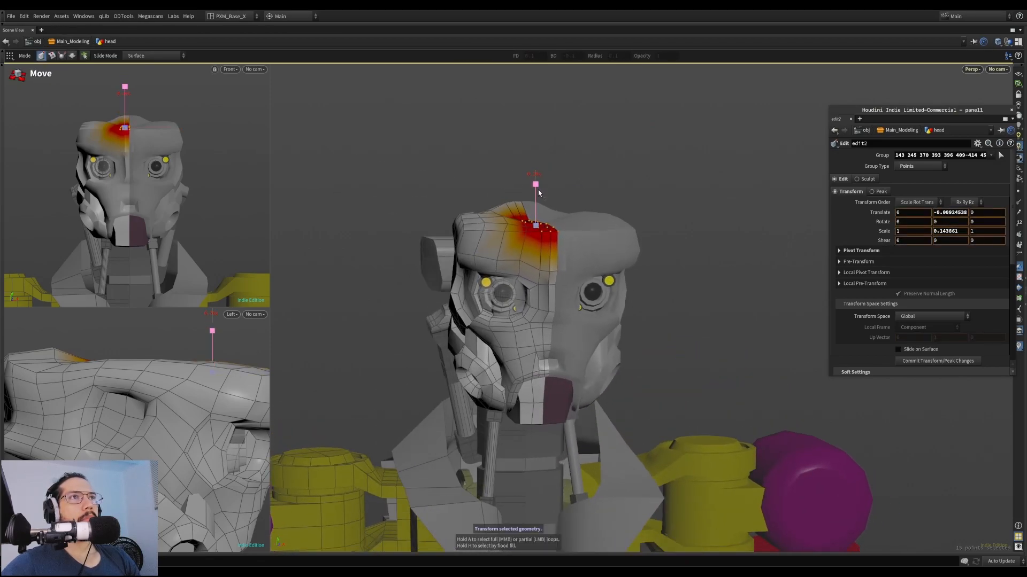
# Try rotating the ridge points to about -13 degrees in X and scaling them to about 0.73, 0.23, 0.73
pyautogui.moveTo(542, 229); pyautogui.dragTo(621, 196)
pyautogui.press('y')
pyautogui.press('r')
pyautogui.keyDown('alt'); pyautogui.moveTo(621, 196); pyautogui.dragTo(560, 226); pyautogui.keyUp('alt')
pyautogui.press('t')
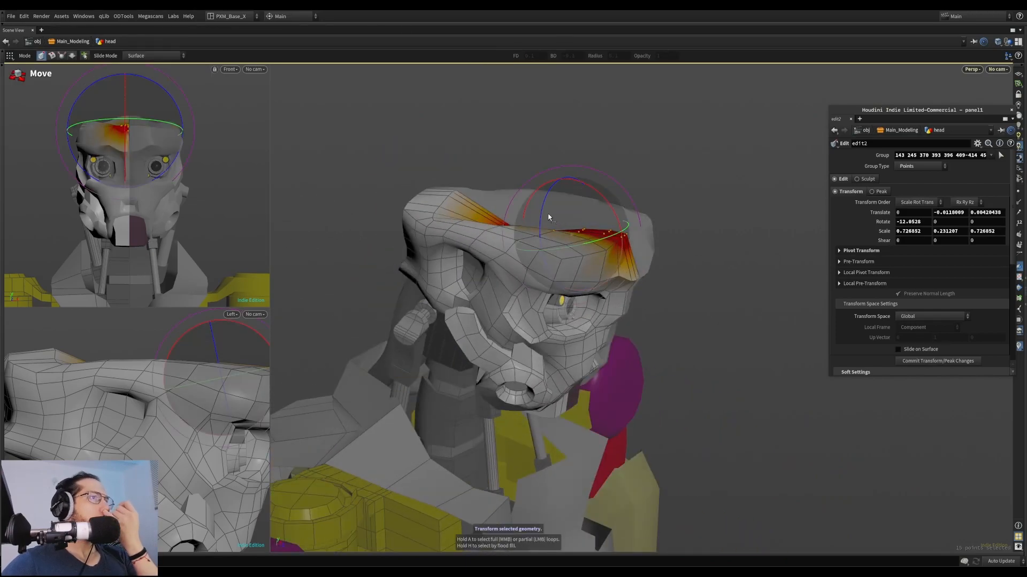
# Frame the whole head in the side view and undo all transforms made to the ridge points
pyautogui.keyDown('alt'); pyautogui.moveTo(238, 391); pyautogui.dragTo(27, 400, button='right'); pyautogui.keyUp('alt')
pyautogui.keyDown('alt'); pyautogui.moveTo(174, 410); pyautogui.dragTo(134, 408, button='middle'); pyautogui.keyUp('alt')
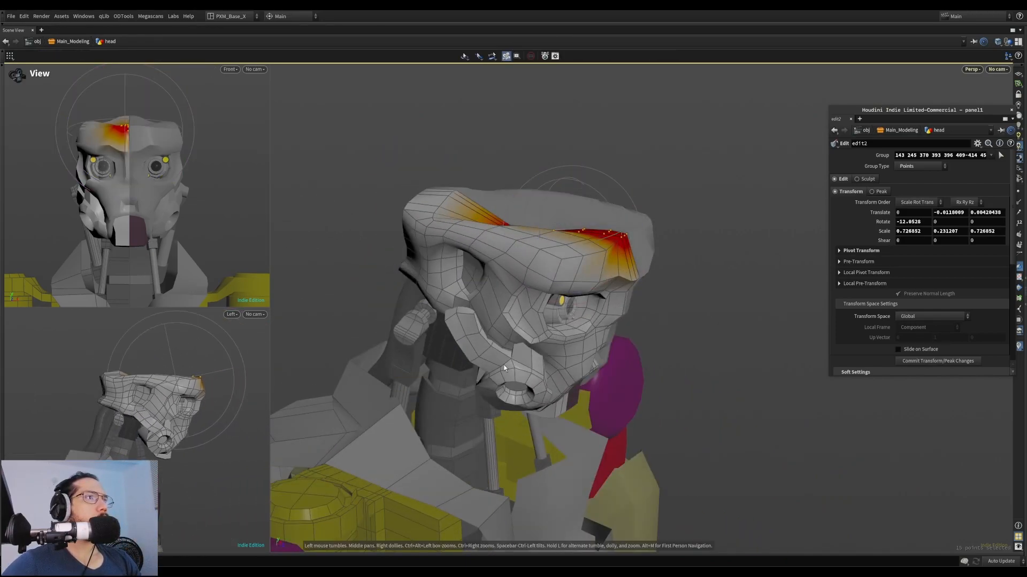
pyautogui.hotkey('ctrl', 'z')
pyautogui.hotkey('ctrl', 'z')
pyautogui.hotkey('ctrl', 'z')
pyautogui.hotkey('ctrl', 'z')
pyautogui.hotkey('ctrl', 'z')
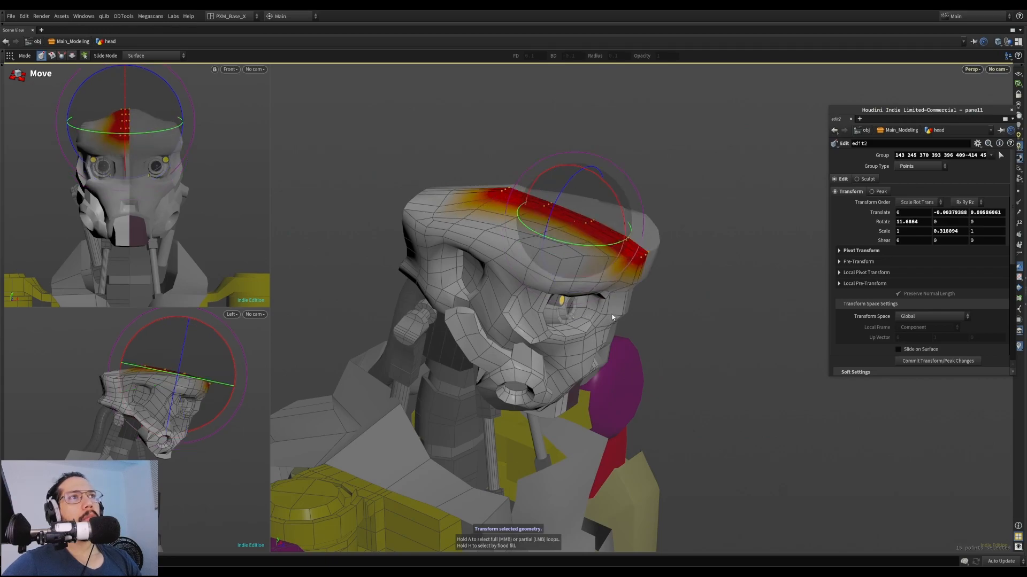
pyautogui.hotkey('ctrl', 'z')
pyautogui.hotkey('ctrl', 'z')
pyautogui.hotkey('ctrl', 'z')
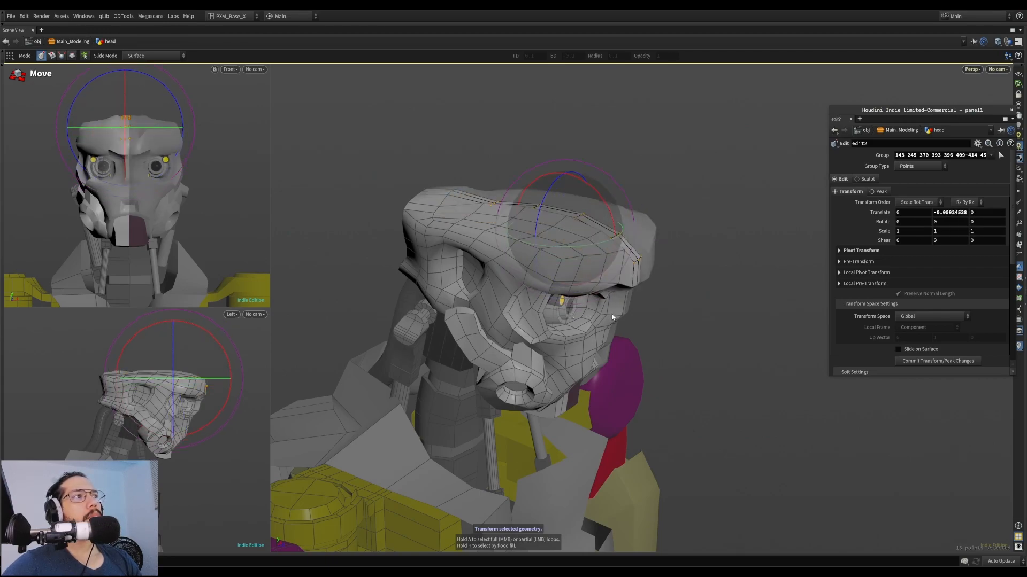
pyautogui.hotkey('ctrl', 'z')
pyautogui.keyDown('alt'); pyautogui.moveTo(611, 314); pyautogui.dragTo(588, 304, button='middle'); pyautogui.keyUp('alt')
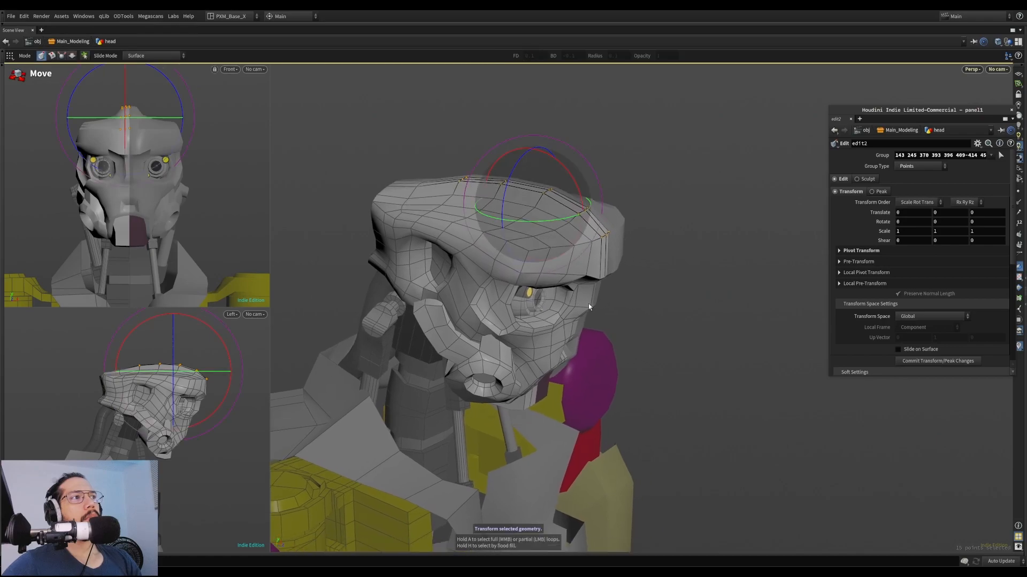
# Leave the head geometry for the Main_Modeling level and view the whole upper body
pyautogui.press('u')
pyautogui.click(717, 280)
pyautogui.keyDown('alt'); pyautogui.moveTo(713, 279); pyautogui.dragTo(540, 248); pyautogui.keyUp('alt')
pyautogui.keyDown('alt'); pyautogui.moveTo(541, 247); pyautogui.dragTo(460, 284, button='right'); pyautogui.keyUp('alt')
pyautogui.keyDown('alt'); pyautogui.moveTo(460, 284); pyautogui.dragTo(418, 236, button='middle'); pyautogui.keyUp('alt')
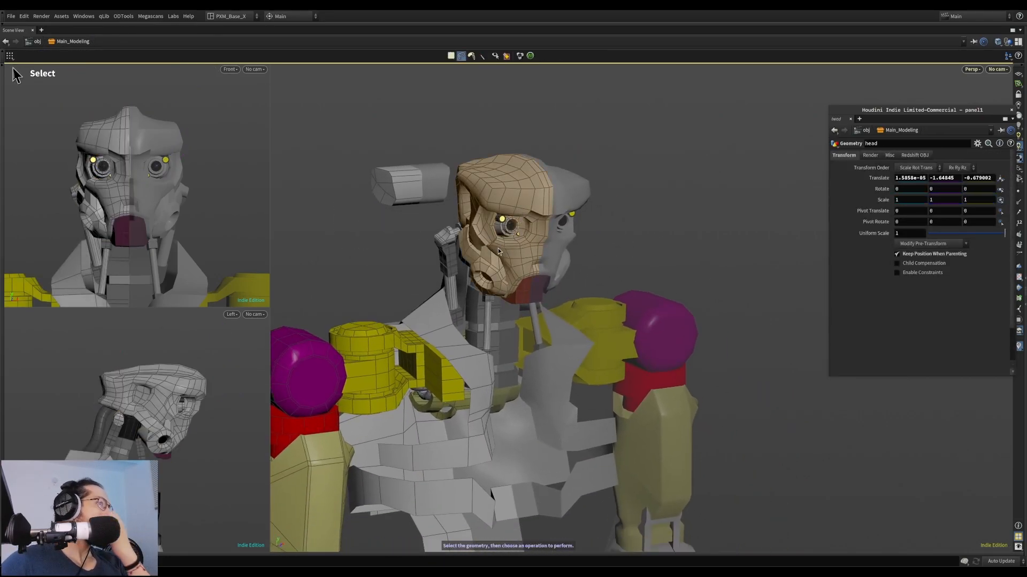
# Enter the geometry of the torso plates object, extracted_object9, for component selection
pyautogui.press('Escape')
pyautogui.moveTo(552, 264); pyautogui.dragTo(464, 361)
pyautogui.press('i')
pyautogui.press('u')
pyautogui.click(471, 244)
pyautogui.press('Return')
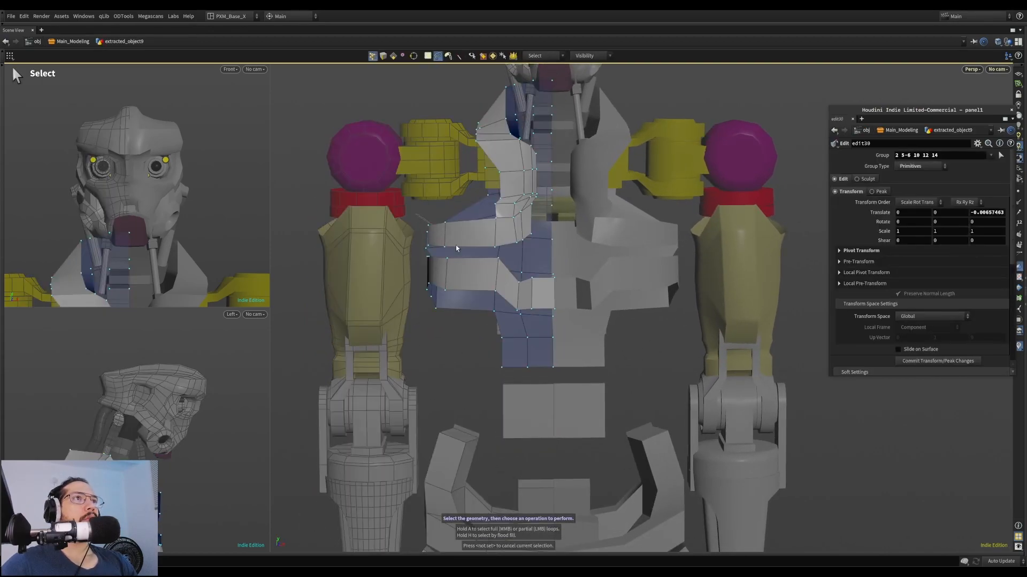
# Select the outer points of the rib plates, move them inward about 0.032 in X and back outward about 0.008
pyautogui.moveTo(463, 213); pyautogui.dragTo(458, 335)
pyautogui.keyDown('alt'); pyautogui.moveTo(452, 337); pyautogui.dragTo(468, 365, button='middle'); pyautogui.keyUp('alt')
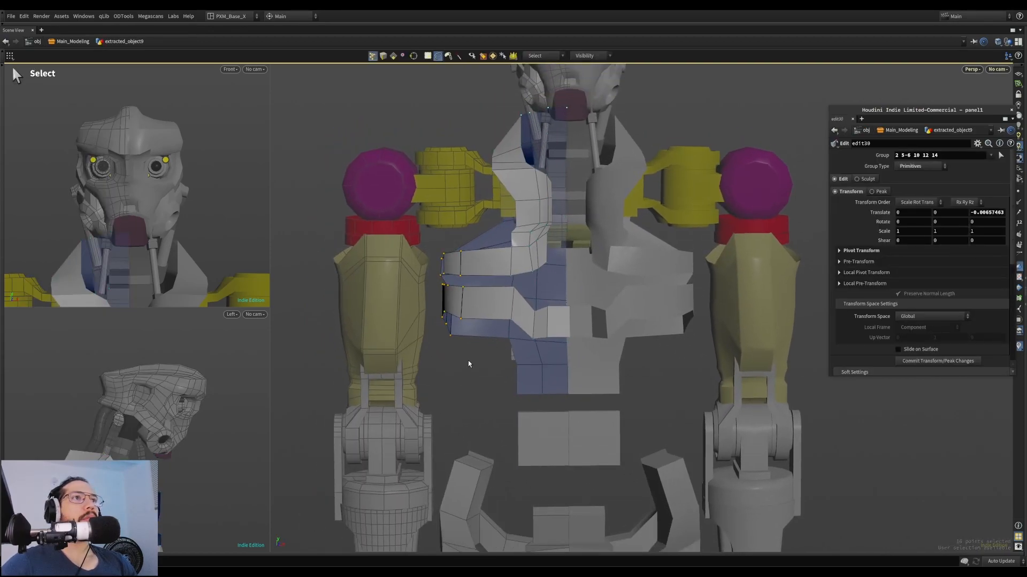
pyautogui.keyDown('alt'); pyautogui.moveTo(486, 333); pyautogui.dragTo(491, 357); pyautogui.keyUp('alt')
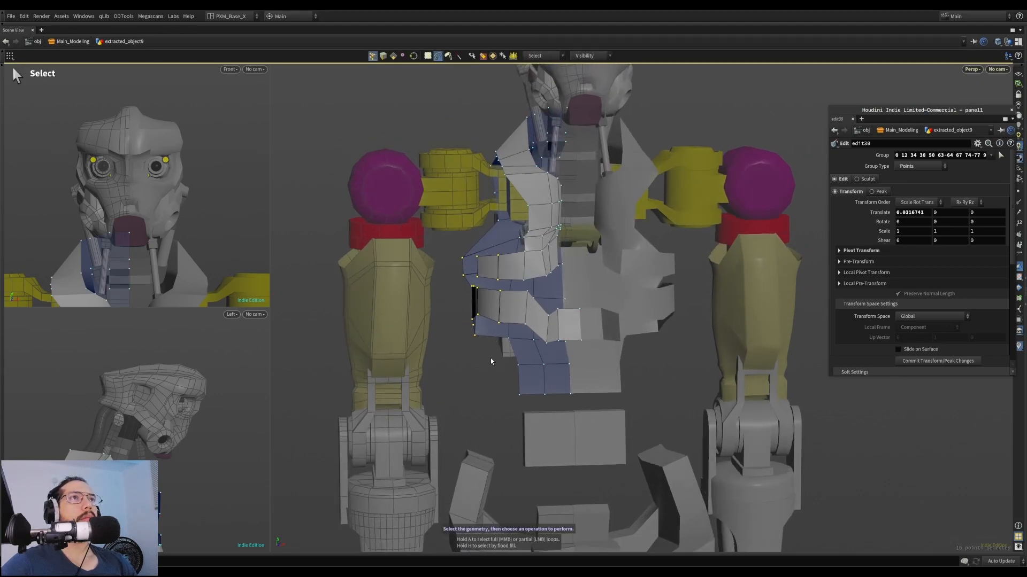
pyautogui.moveTo(484, 356); pyautogui.dragTo(479, 357, button='middle')
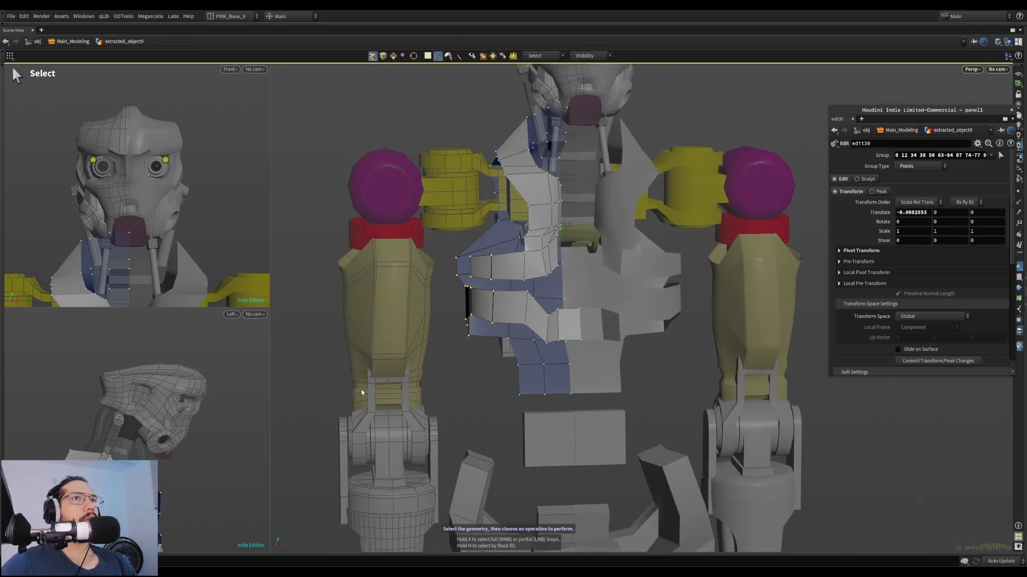
# Move the selected outer rib plate points outward by about 0.006 and 0.002 in X
pyautogui.keyDown('alt'); pyautogui.moveTo(324, 392); pyautogui.dragTo(408, 385, button='right'); pyautogui.keyUp('alt')
pyautogui.keyDown('alt'); pyautogui.moveTo(507, 386); pyautogui.dragTo(485, 312, button='middle'); pyautogui.keyUp('alt')
pyautogui.keyDown('alt'); pyautogui.moveTo(483, 313); pyautogui.dragTo(482, 308); pyautogui.keyUp('alt')
pyautogui.moveTo(480, 287); pyautogui.dragTo(476, 290, button='middle')
pyautogui.keyDown('alt'); pyautogui.moveTo(482, 300); pyautogui.dragTo(498, 299); pyautogui.keyUp('alt')
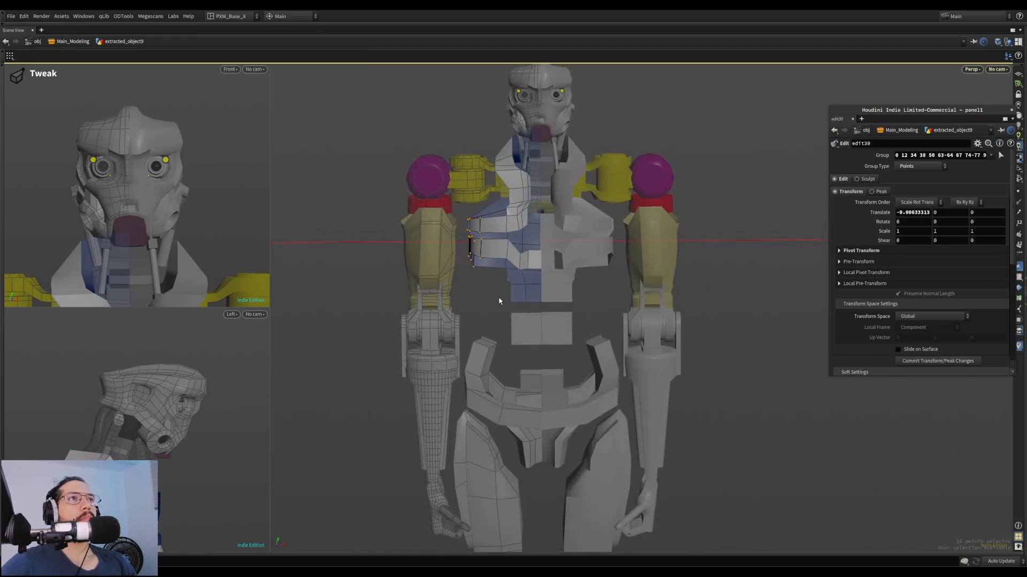
pyautogui.moveTo(500, 302); pyautogui.dragTo(498, 303, button='middle')
# Select points 5 and 15 of the torso plates and move them down about 0.025 in Y
pyautogui.moveTo(498, 303)
pyautogui.keyDown('alt'); pyautogui.mouseDown()
pyautogui.moveTo(516, 284)
pyautogui.moveTo(508, 289)
pyautogui.mouseUp(); pyautogui.keyUp('alt')
pyautogui.keyDown('alt'); pyautogui.moveTo(508, 289); pyautogui.dragTo(449, 303, button='right'); pyautogui.keyUp('alt')
pyautogui.keyDown('alt'); pyautogui.moveTo(449, 303); pyautogui.dragTo(467, 311); pyautogui.keyUp('alt')
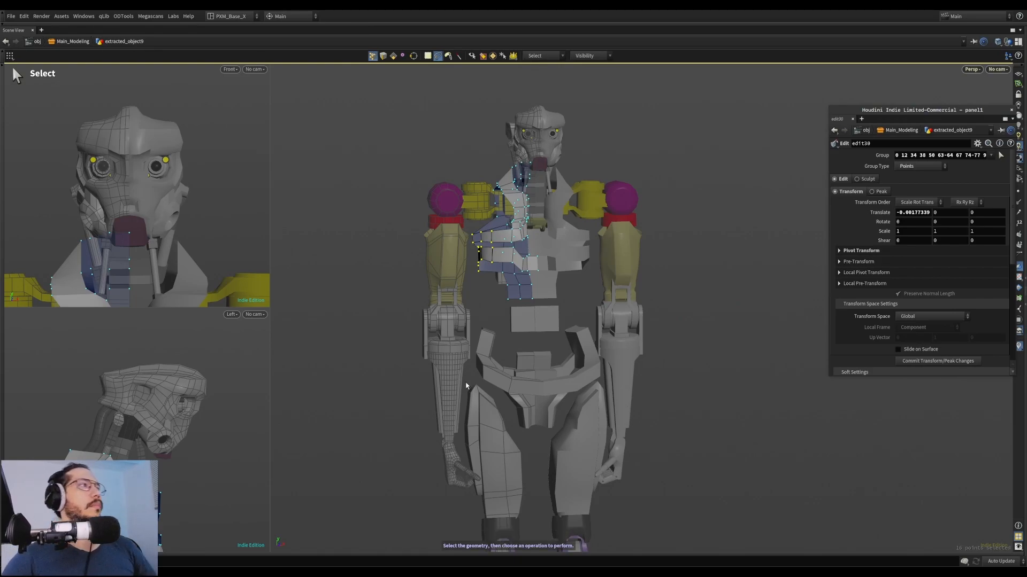
pyautogui.keyDown('alt'); pyautogui.moveTo(465, 386); pyautogui.dragTo(537, 473, button='middle'); pyautogui.keyUp('alt')
pyautogui.keyDown('alt'); pyautogui.moveTo(537, 474); pyautogui.dragTo(805, 280, button='right'); pyautogui.keyUp('alt')
pyautogui.keyDown('alt'); pyautogui.moveTo(805, 280); pyautogui.dragTo(624, 270); pyautogui.keyUp('alt')
pyautogui.click(624, 271)
pyautogui.keyDown('alt'); pyautogui.moveTo(569, 196); pyautogui.dragTo(673, 174); pyautogui.keyUp('alt')
pyautogui.moveTo(521, 180)
pyautogui.keyDown('alt'); pyautogui.mouseDown()
pyautogui.moveTo(578, 208)
pyautogui.moveTo(529, 176)
pyautogui.mouseUp(); pyautogui.keyUp('alt')
pyautogui.moveTo(549, 183); pyautogui.dragTo(551, 204, button='middle')
pyautogui.keyDown('alt'); pyautogui.moveTo(551, 205); pyautogui.dragTo(444, 206); pyautogui.keyUp('alt')
pyautogui.keyDown('alt'); pyautogui.moveTo(444, 206); pyautogui.dragTo(547, 230, button='right'); pyautogui.keyUp('alt')
pyautogui.keyDown('alt'); pyautogui.moveTo(546, 231); pyautogui.dragTo(526, 257, button='middle'); pyautogui.keyUp('alt')
# Leave the torso plates for the Main_Modeling level, enter the head geometry and select all its faces
pyautogui.keyDown('alt'); pyautogui.moveTo(172, 422); pyautogui.dragTo(181, 442, button='right'); pyautogui.keyUp('alt')
pyautogui.keyDown('alt'); pyautogui.moveTo(181, 441); pyautogui.dragTo(179, 380, button='middle'); pyautogui.keyUp('alt')
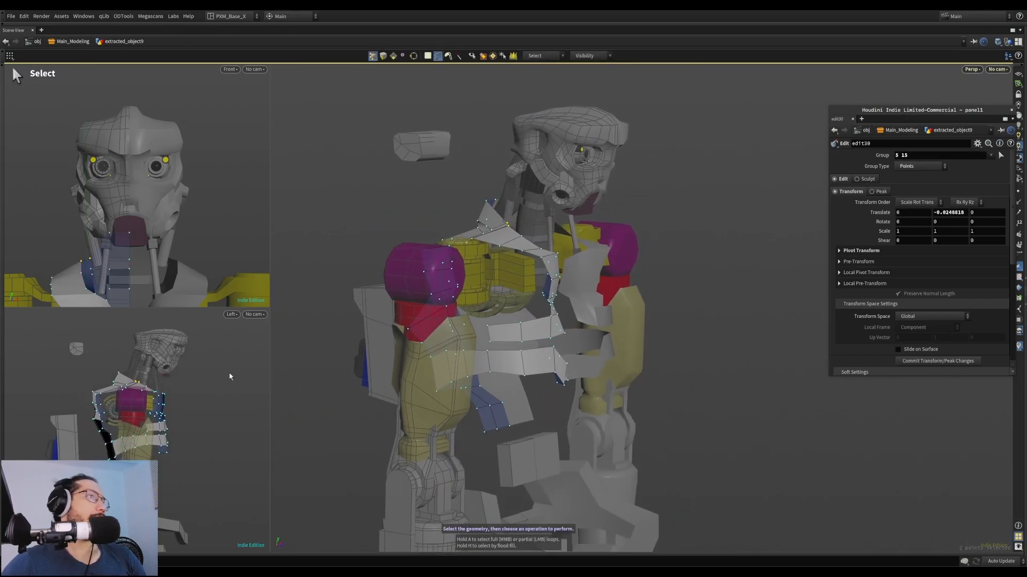
pyautogui.keyDown('alt'); pyautogui.moveTo(614, 240); pyautogui.dragTo(604, 292, button='middle'); pyautogui.keyUp('alt')
pyautogui.keyDown('alt'); pyautogui.moveTo(604, 292); pyautogui.dragTo(617, 261); pyautogui.keyUp('alt')
pyautogui.keyDown('alt'); pyautogui.moveTo(617, 261); pyautogui.dragTo(603, 291, button='middle'); pyautogui.keyUp('alt')
pyautogui.keyDown('alt'); pyautogui.moveTo(602, 291); pyautogui.dragTo(583, 286); pyautogui.keyUp('alt')
pyautogui.keyDown('alt'); pyautogui.moveTo(582, 287); pyautogui.dragTo(566, 188, button='right'); pyautogui.keyUp('alt')
pyautogui.keyDown('alt'); pyautogui.moveTo(567, 188); pyautogui.dragTo(637, 241, button='middle'); pyautogui.keyUp('alt')
pyautogui.press('s')
pyautogui.press('u')
pyautogui.click(598, 243)
pyautogui.press('i')
pyautogui.moveTo(398, 116); pyautogui.dragTo(750, 421)
# Rotate all the head faces about -9.56 degrees in X, move them about -0.017 in Z and return to object level
pyautogui.moveTo(756, 234)
pyautogui.mouseDown()
pyautogui.moveTo(647, 394)
pyautogui.moveTo(811, 186)
pyautogui.moveTo(796, 224)
pyautogui.mouseUp()
pyautogui.keyDown('alt'); pyautogui.moveTo(723, 306); pyautogui.dragTo(697, 346, button='middle'); pyautogui.keyUp('alt')
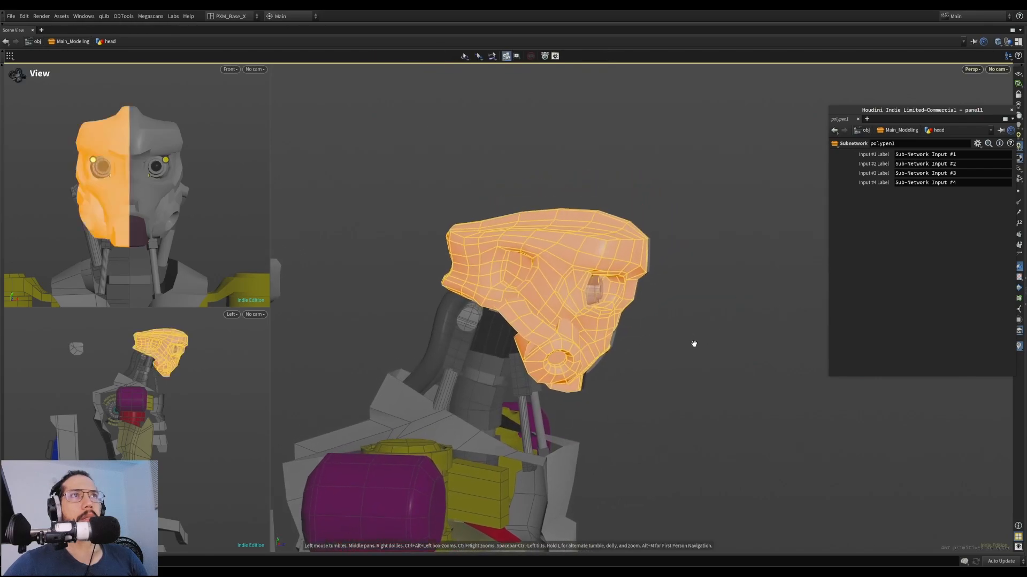
pyautogui.keyDown('alt'); pyautogui.moveTo(696, 346); pyautogui.dragTo(656, 330); pyautogui.keyUp('alt')
pyautogui.press('r')
pyautogui.moveTo(593, 284)
pyautogui.keyDown('alt'); pyautogui.mouseDown()
pyautogui.moveTo(577, 278)
pyautogui.moveTo(592, 278)
pyautogui.moveTo(588, 269)
pyautogui.mouseUp(); pyautogui.keyUp('alt')
pyautogui.press('Escape')
pyautogui.keyDown('alt'); pyautogui.moveTo(597, 309); pyautogui.dragTo(795, 300); pyautogui.keyUp('alt')
pyautogui.press('m')
pyautogui.hotkey('ctrl', 'z')
pyautogui.moveTo(586, 303)
pyautogui.mouseDown()
pyautogui.moveTo(560, 298)
pyautogui.moveTo(614, 274)
pyautogui.moveTo(555, 302)
pyautogui.moveTo(348, 312)
pyautogui.moveTo(358, 289)
pyautogui.moveTo(636, 294)
pyautogui.moveTo(591, 290)
pyautogui.mouseUp()
pyautogui.press('s')
pyautogui.press('u')
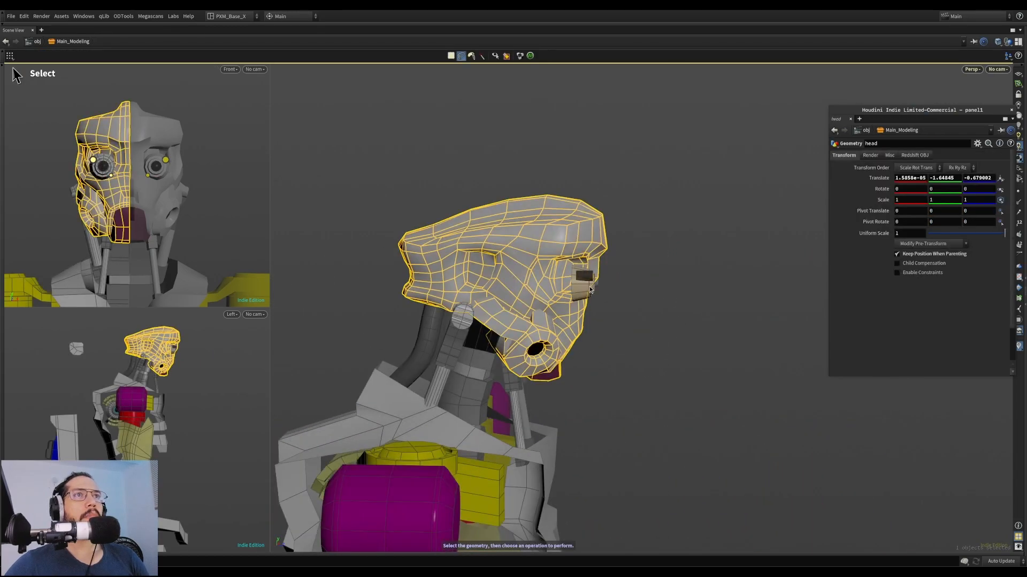
# Select the eye object and centre its pivot on its geometry
pyautogui.click(590, 289)
pyautogui.keyDown('alt'); pyautogui.moveTo(590, 290); pyautogui.dragTo(717, 236, button='right'); pyautogui.keyUp('alt')
pyautogui.keyDown('alt'); pyautogui.moveTo(717, 236); pyautogui.dragTo(557, 252); pyautogui.keyUp('alt')
pyautogui.keyDown('alt'); pyautogui.moveTo(557, 252); pyautogui.dragTo(653, 342, button='right'); pyautogui.keyUp('alt')
pyautogui.press('Tab')
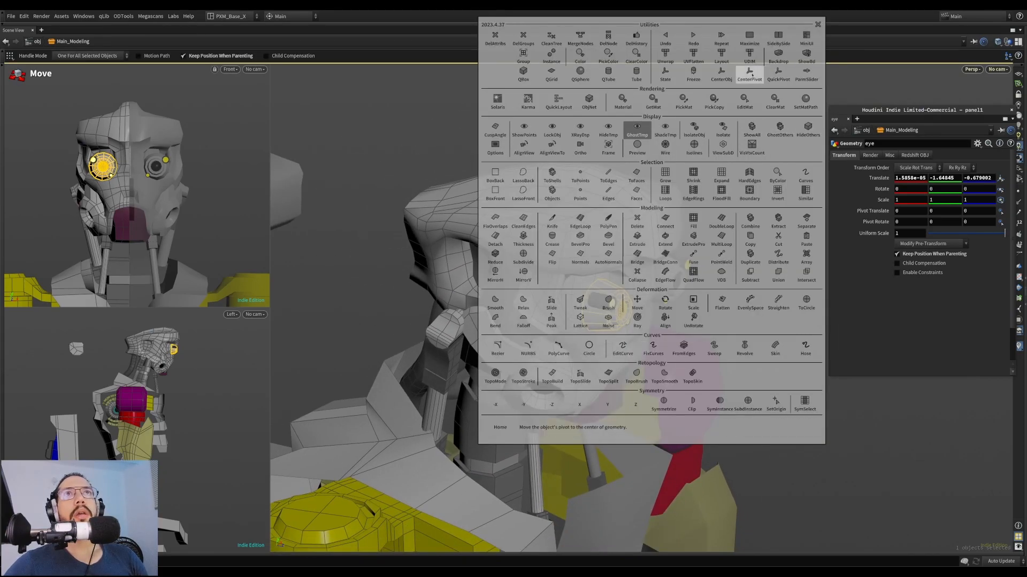
pyautogui.click(757, 75)
pyautogui.hotkey('ctrl', 'r')
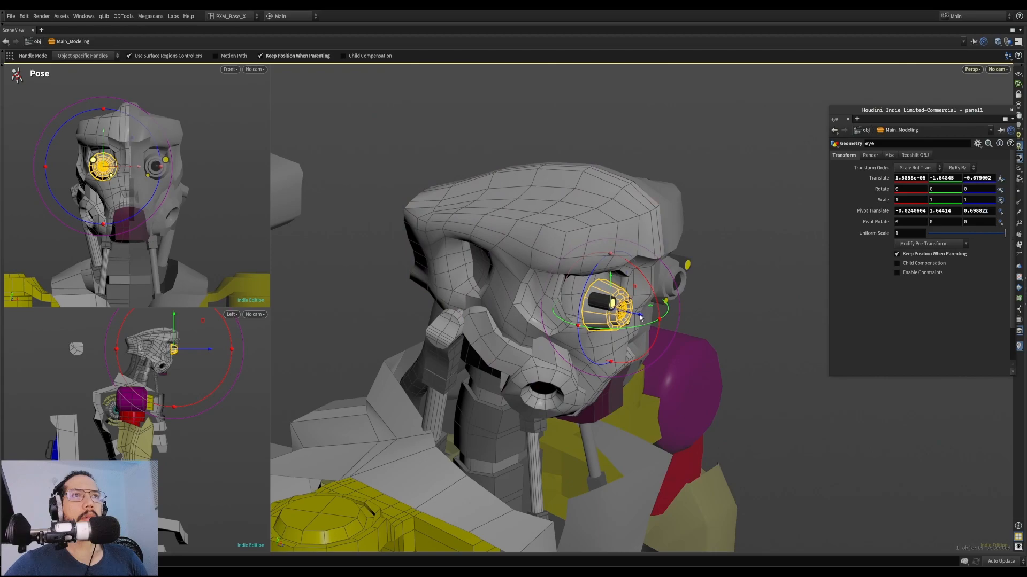
# Move the eye forward out of the head so its socket is exposed
pyautogui.moveTo(812, 354); pyautogui.dragTo(642, 317)
pyautogui.keyDown('alt'); pyautogui.moveTo(683, 341); pyautogui.dragTo(688, 270, button='right'); pyautogui.keyUp('alt')
pyautogui.keyDown('alt'); pyautogui.moveTo(602, 300); pyautogui.dragTo(660, 310); pyautogui.keyUp('alt')
pyautogui.press('Escape')
pyautogui.press('Tab')
pyautogui.click(661, 346)
pyautogui.keyDown('alt'); pyautogui.moveTo(661, 346); pyautogui.dragTo(556, 305); pyautogui.keyUp('alt')
pyautogui.press('t')
# Enter the head geometry and select the eight faces closing the back of the eye socket
pyautogui.press('space')
pyautogui.press('4')
pyautogui.press('1')
pyautogui.click(586, 291)
pyautogui.press('4')
pyautogui.scroll(6, 589, 284)
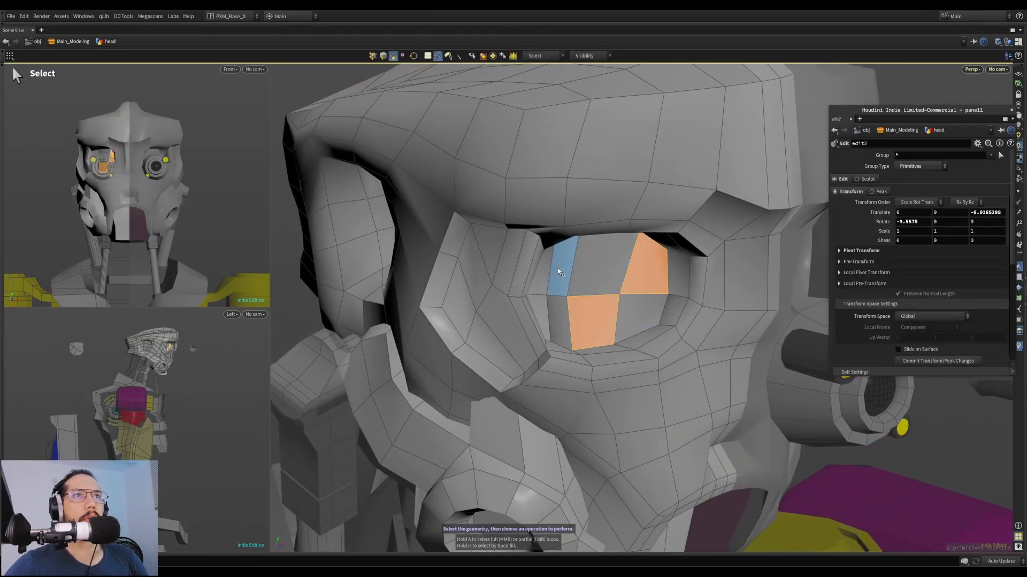
pyautogui.keyDown('shift'); pyautogui.click(560, 268); pyautogui.keyUp('shift')
pyautogui.keyDown('shift'); pyautogui.click(588, 267); pyautogui.keyUp('shift')
pyautogui.press('space')
pyautogui.moveTo(588, 267); pyautogui.dragTo(584, 300)
# Try to extrude the eye socket faces with an offset of about -0.007 and undo the extrusion
pyautogui.press('e')
pyautogui.press('space')
pyautogui.press('space')
pyautogui.hotkey('ctrl', 'z')
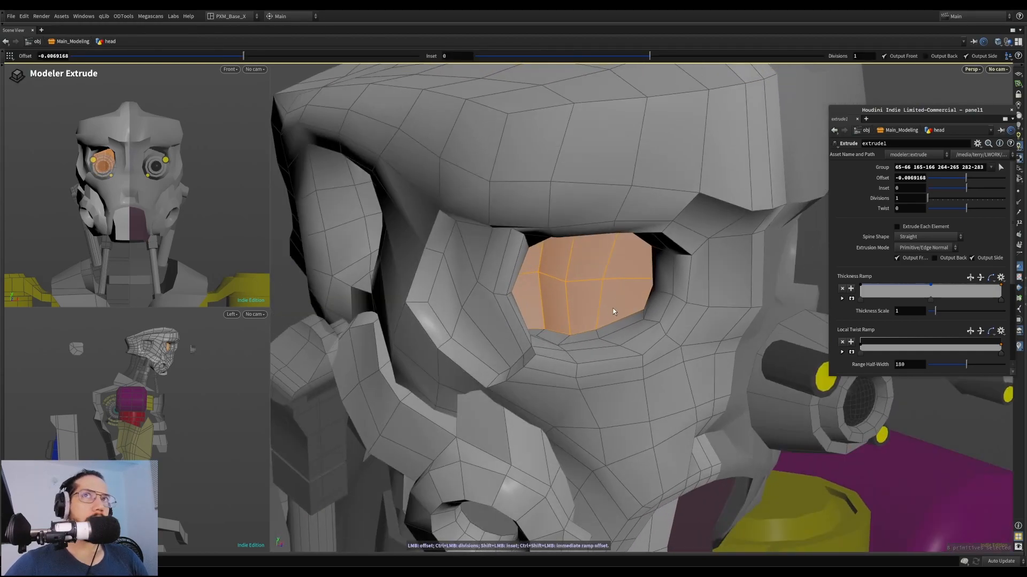
pyautogui.hotkey('ctrl', 'z')
pyautogui.hotkey('ctrl', 'z')
pyautogui.hotkey('ctrl', 'z')
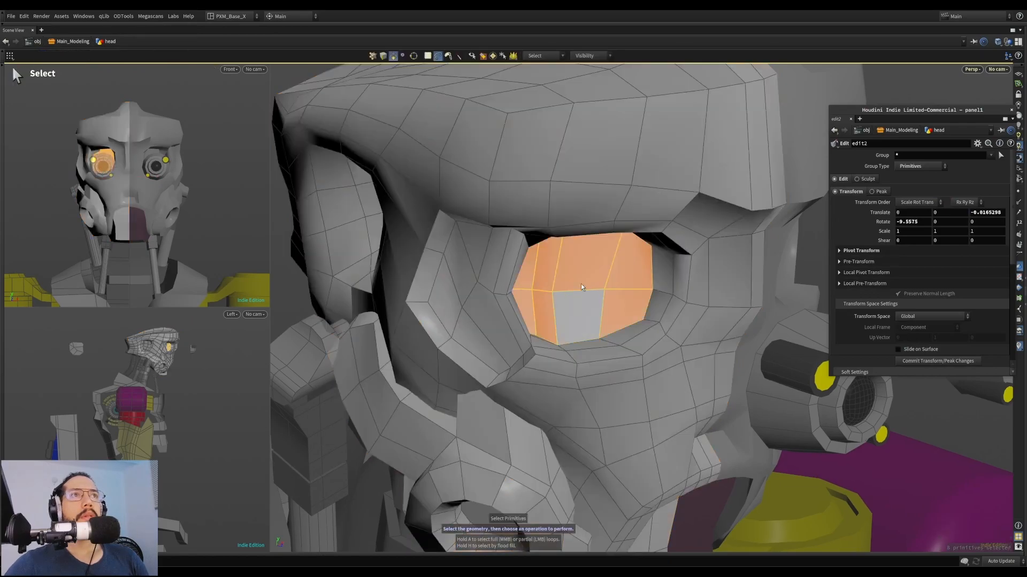
# Extrude the eight eye socket faces inward with PolyExtrude, scaling the extruded front to about 0.44 in Z
pyautogui.keyDown('alt'); pyautogui.moveTo(614, 288); pyautogui.dragTo(576, 286); pyautogui.keyUp('alt')
pyautogui.press('e')
pyautogui.press('Escape')
pyautogui.moveTo(524, 246); pyautogui.dragTo(552, 320)
pyautogui.press('Escape')
# Slide the vertical edges across the back of the eye socket about 0.0014 in X
pyautogui.press('s')
pyautogui.click(551, 320)
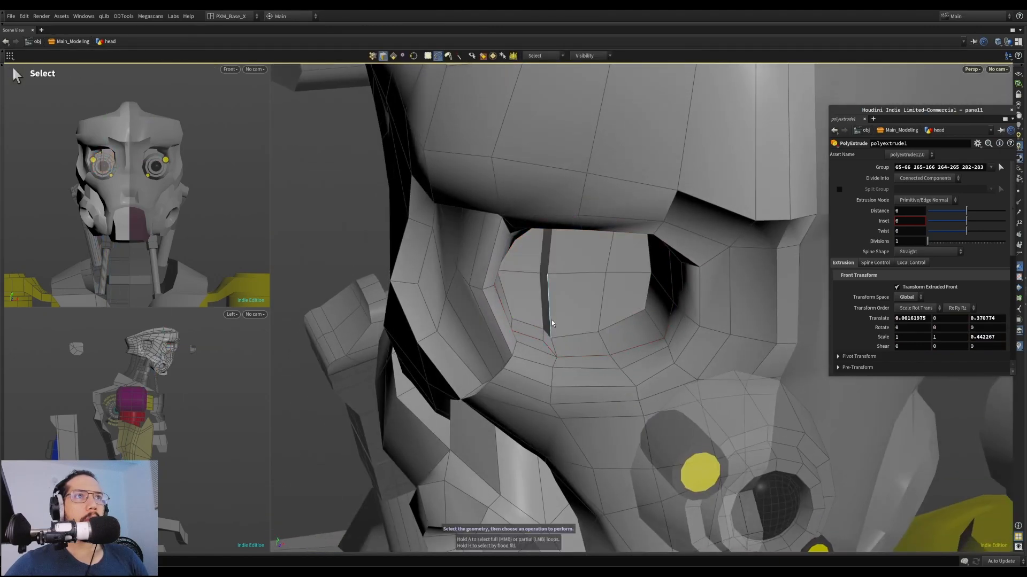
pyautogui.hotkey('shift', 's')
pyautogui.moveTo(594, 274); pyautogui.dragTo(586, 269)
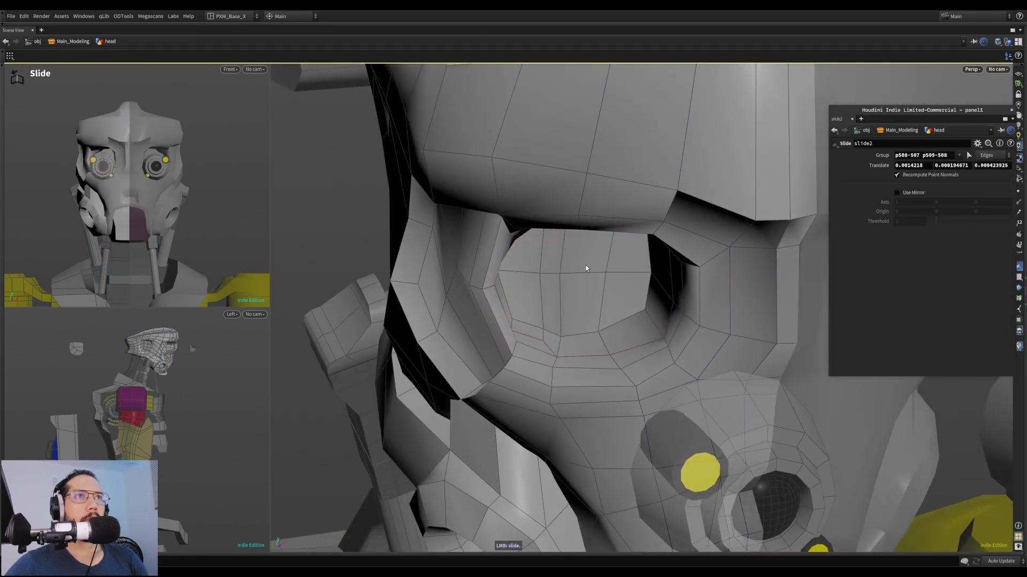
pyautogui.press('Escape')
pyautogui.moveTo(582, 317); pyautogui.dragTo(557, 291)
# Select the components along the outer side of the eye socket and adjust their position
pyautogui.press('s')
pyautogui.click(534, 265)
pyautogui.press('p')
pyautogui.press('t')
pyautogui.keyDown('alt'); pyautogui.moveTo(557, 290); pyautogui.dragTo(454, 318, button='right'); pyautogui.keyUp('alt')
pyautogui.keyDown('alt'); pyautogui.moveTo(455, 318); pyautogui.dragTo(542, 291); pyautogui.keyUp('alt')
pyautogui.click(512, 291)
pyautogui.keyDown('shift'); pyautogui.click(512, 266); pyautogui.keyUp('shift')
pyautogui.press('t')
pyautogui.press('t')
pyautogui.keyDown('alt'); pyautogui.moveTo(542, 291); pyautogui.dragTo(541, 322, button='right'); pyautogui.keyUp('alt')
# Return to object level and move the eye back into the socket, to about -1.640 in Y and -0.693 in Z
pyautogui.press('1')
pyautogui.press('t')
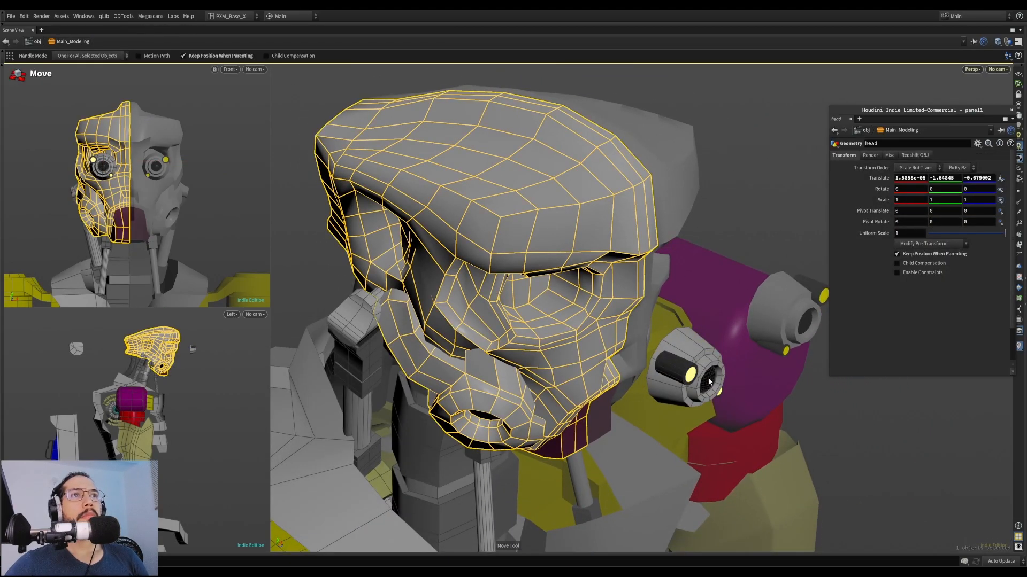
pyautogui.press('s')
pyautogui.keyDown('alt'); pyautogui.moveTo(692, 377); pyautogui.dragTo(693, 395, button='right'); pyautogui.keyUp('alt')
pyautogui.keyDown('alt'); pyautogui.moveTo(693, 395); pyautogui.dragTo(641, 339); pyautogui.keyUp('alt')
pyautogui.click(718, 365)
pyautogui.press('t')
pyautogui.keyDown('alt'); pyautogui.moveTo(641, 340); pyautogui.dragTo(609, 284); pyautogui.keyUp('alt')
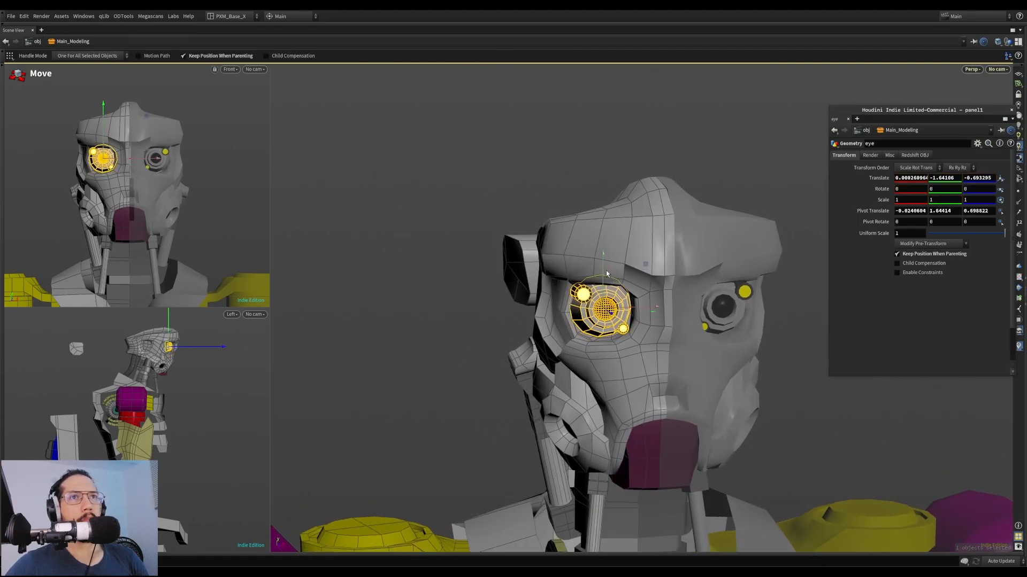
pyautogui.moveTo(604, 272); pyautogui.dragTo(544, 250)
pyautogui.press('s')
pyautogui.click(546, 251)
# Scale the eye uniformly to about 1.11
pyautogui.keyDown('alt'); pyautogui.moveTo(583, 269); pyautogui.dragTo(422, 339, button='right'); pyautogui.keyUp('alt')
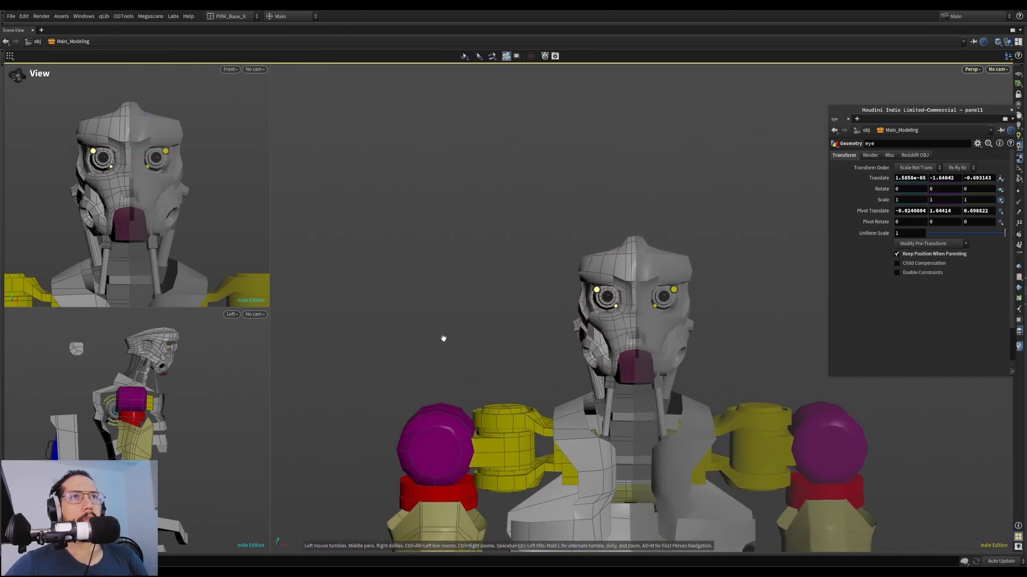
pyautogui.keyDown('alt'); pyautogui.moveTo(421, 339); pyautogui.dragTo(567, 358); pyautogui.keyUp('alt')
pyautogui.keyDown('alt'); pyautogui.moveTo(567, 358); pyautogui.dragTo(738, 274, button='right'); pyautogui.keyUp('alt')
pyautogui.click(625, 298)
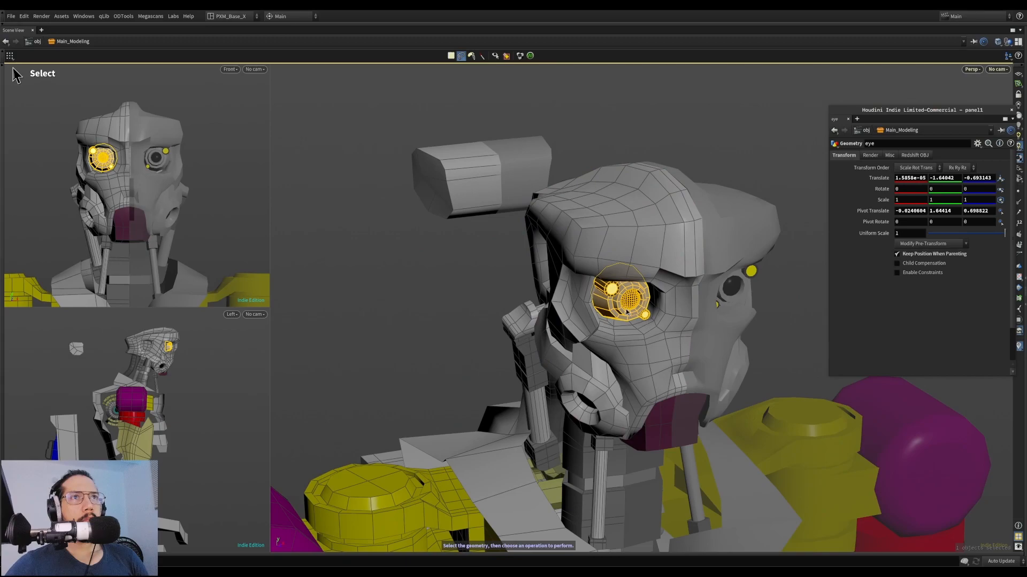
pyautogui.press('e')
pyautogui.moveTo(623, 301); pyautogui.dragTo(630, 302)
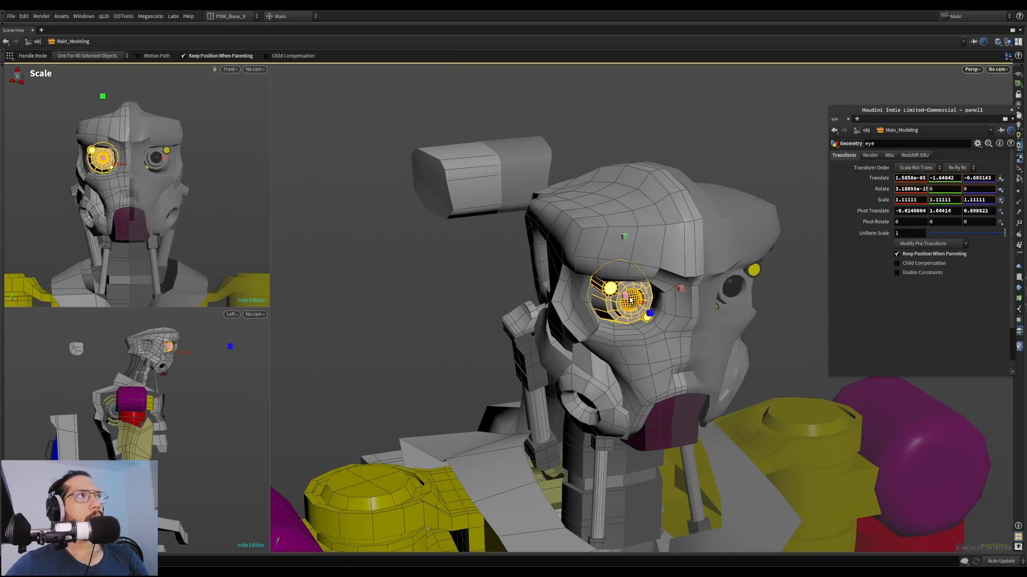
pyautogui.press('s')
pyautogui.click(575, 183)
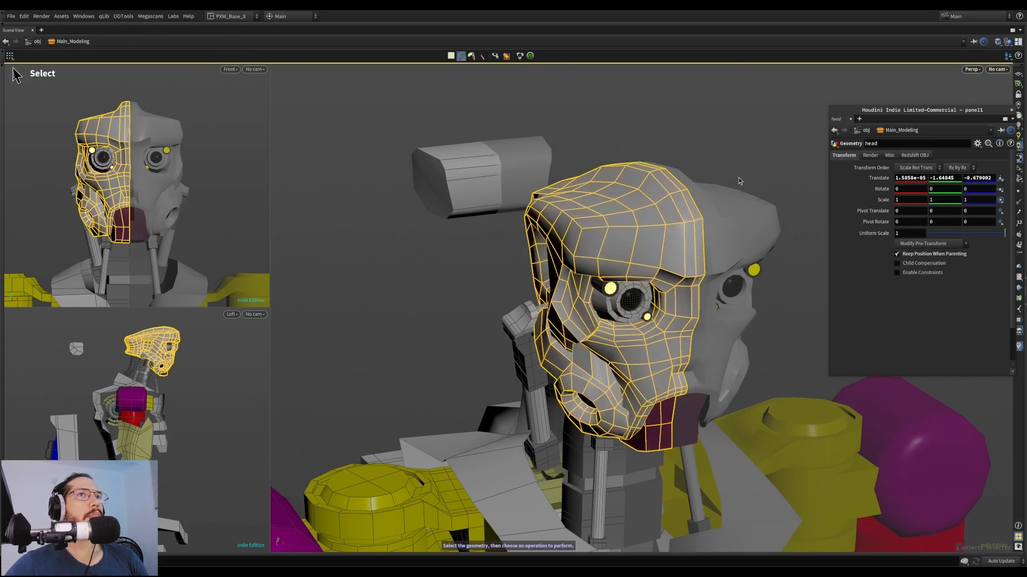
# Try raising the eye to about -1.638 in Y and undo the move
pyautogui.scroll(-3, 655, 289)
pyautogui.keyDown('alt'); pyautogui.moveTo(653, 291); pyautogui.dragTo(645, 252); pyautogui.keyUp('alt')
pyautogui.click(654, 282)
pyautogui.press('t')
pyautogui.scroll(2, 652, 254)
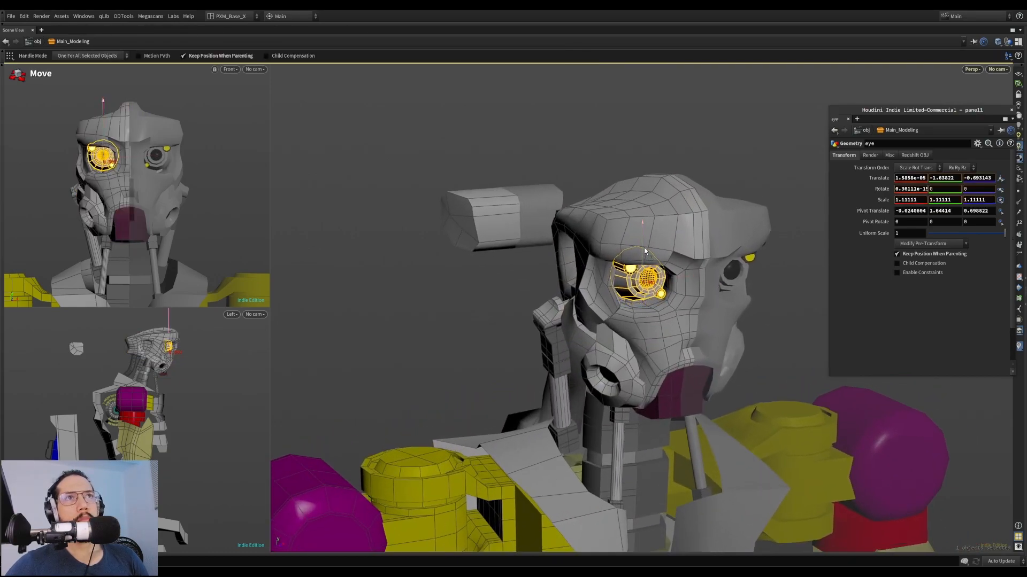
pyautogui.hotkey('ctrl', 'z')
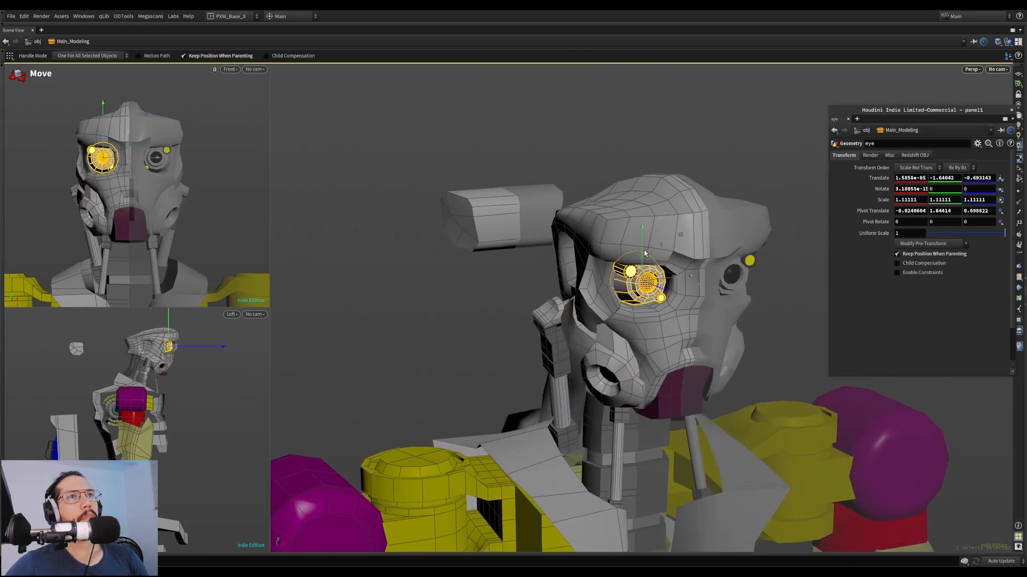
# Try further transform adjustments around the eye and undo them
pyautogui.scroll(3, 647, 256)
pyautogui.moveTo(647, 256)
pyautogui.keyDown('alt'); pyautogui.mouseDown()
pyautogui.moveTo(759, 270)
pyautogui.moveTo(663, 284)
pyautogui.moveTo(634, 251)
pyautogui.mouseUp(); pyautogui.keyUp('alt')
pyautogui.press('t')
pyautogui.click(698, 279)
pyautogui.press('s')
pyautogui.click(642, 287)
pyautogui.press('t')
pyautogui.press('s')
pyautogui.press('r')
pyautogui.hotkey('ctrl', 'z')
pyautogui.hotkey('ctrl', 'z')
pyautogui.hotkey('ctrl', 'z')
# Select the eye and lower it slightly inside its socket
pyautogui.click(644, 297)
pyautogui.keyDown('alt'); pyautogui.moveTo(645, 300); pyautogui.dragTo(626, 310); pyautogui.keyUp('alt')
pyautogui.press('s')
pyautogui.click(664, 307)
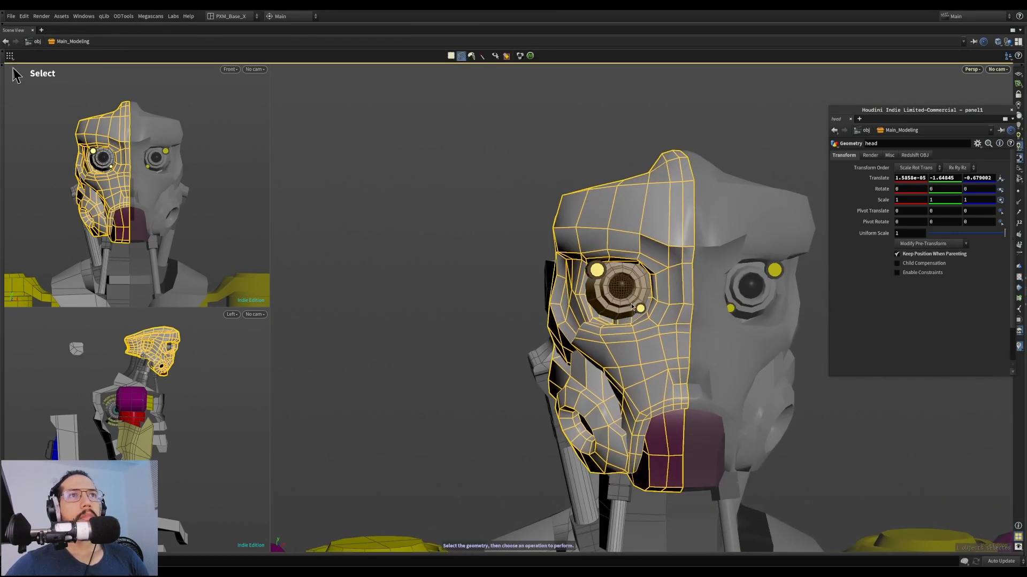
pyautogui.click(629, 291)
pyautogui.press('t')
pyautogui.moveTo(620, 258)
pyautogui.mouseDown()
pyautogui.moveTo(675, 262)
pyautogui.moveTo(641, 251)
pyautogui.moveTo(664, 249)
pyautogui.moveTo(652, 266)
pyautogui.moveTo(588, 266)
pyautogui.moveTo(646, 275)
pyautogui.moveTo(649, 265)
pyautogui.moveTo(653, 287)
pyautogui.moveTo(615, 334)
pyautogui.moveTo(614, 314)
pyautogui.moveTo(515, 319)
pyautogui.mouseUp()
# Enter the head geometry and reshape the eye socket rim around the eye with the Brush tool
pyautogui.press('4')
pyautogui.press('1')
pyautogui.click(656, 233)
pyautogui.press('4')
pyautogui.press('b')
pyautogui.moveTo(607, 332)
pyautogui.mouseDown()
pyautogui.moveTo(544, 321)
pyautogui.moveTo(573, 315)
pyautogui.mouseUp()
pyautogui.moveTo(591, 271); pyautogui.dragTo(592, 268)
pyautogui.moveTo(603, 323)
pyautogui.mouseDown()
pyautogui.moveTo(619, 320)
pyautogui.moveTo(619, 330)
pyautogui.moveTo(651, 296)
pyautogui.mouseUp()
# Brush individual points at the lower inner corner of the eye socket to fit its rim around the eye
pyautogui.keyDown('alt'); pyautogui.moveTo(651, 296); pyautogui.dragTo(958, 251, button='right'); pyautogui.keyUp('alt')
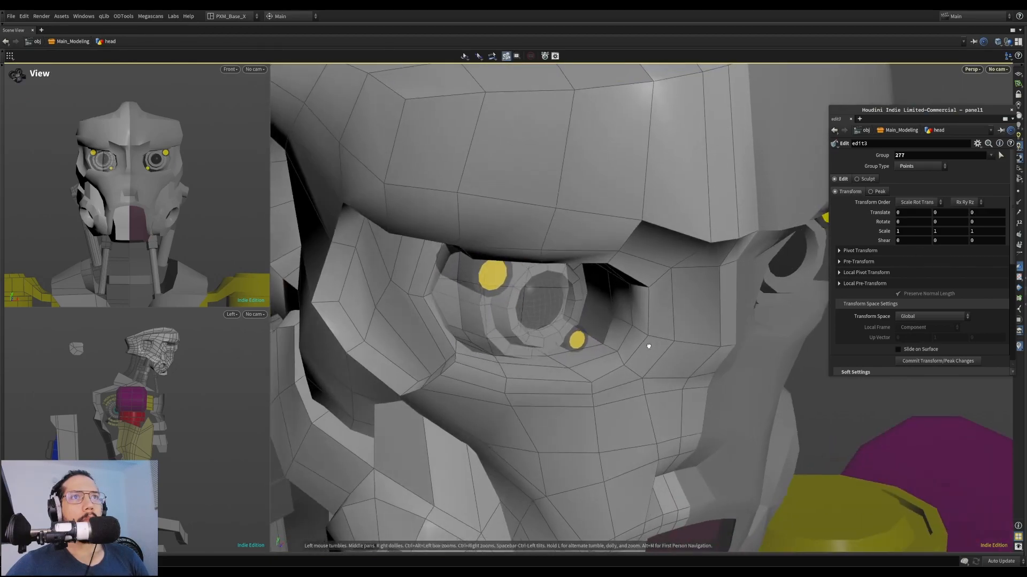
pyautogui.keyDown('alt'); pyautogui.moveTo(653, 346); pyautogui.dragTo(618, 354); pyautogui.keyUp('alt')
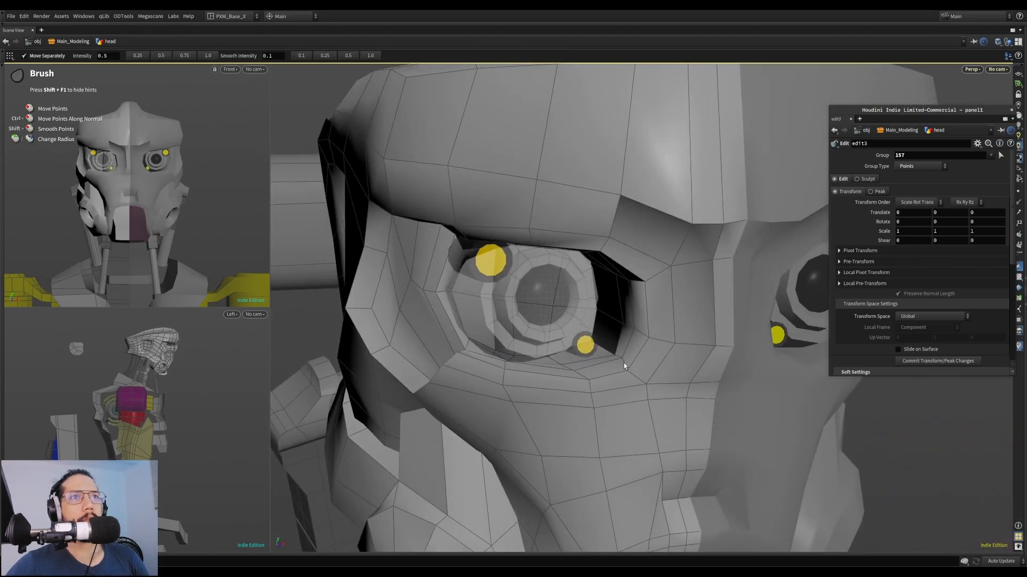
pyautogui.moveTo(630, 370)
pyautogui.keyDown('alt'); pyautogui.mouseDown()
pyautogui.moveTo(620, 362)
pyautogui.moveTo(631, 361)
pyautogui.moveTo(621, 306)
pyautogui.mouseUp(); pyautogui.keyUp('alt')
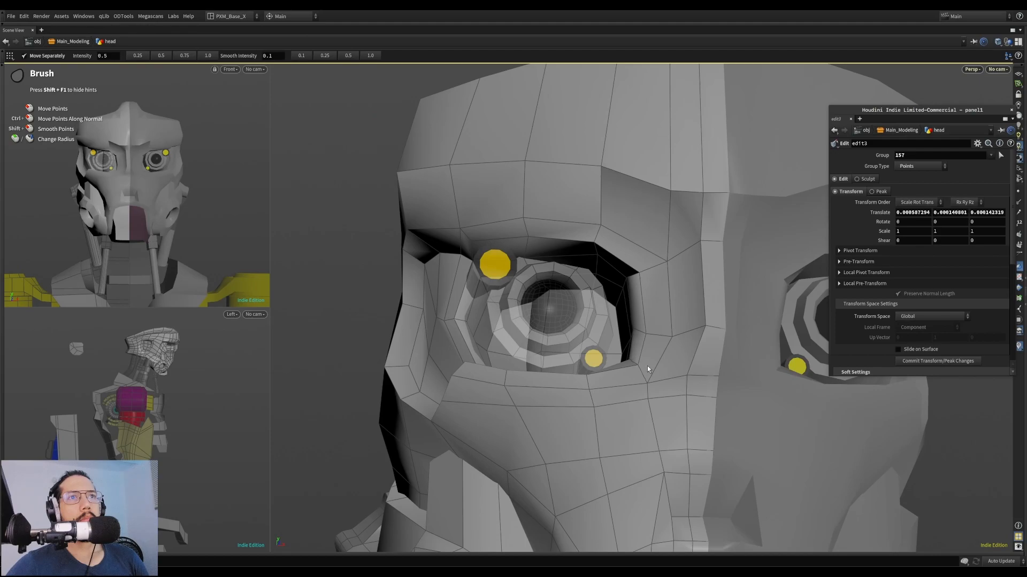
pyautogui.moveTo(654, 402)
pyautogui.keyDown('alt'); pyautogui.mouseDown()
pyautogui.moveTo(601, 394)
pyautogui.moveTo(579, 419)
pyautogui.moveTo(763, 426)
pyautogui.moveTo(611, 426)
pyautogui.moveTo(590, 381)
pyautogui.moveTo(592, 333)
pyautogui.moveTo(582, 364)
pyautogui.moveTo(580, 356)
pyautogui.moveTo(608, 355)
pyautogui.moveTo(604, 371)
pyautogui.moveTo(513, 349)
pyautogui.moveTo(553, 344)
pyautogui.moveTo(537, 351)
pyautogui.mouseUp(); pyautogui.keyUp('alt')
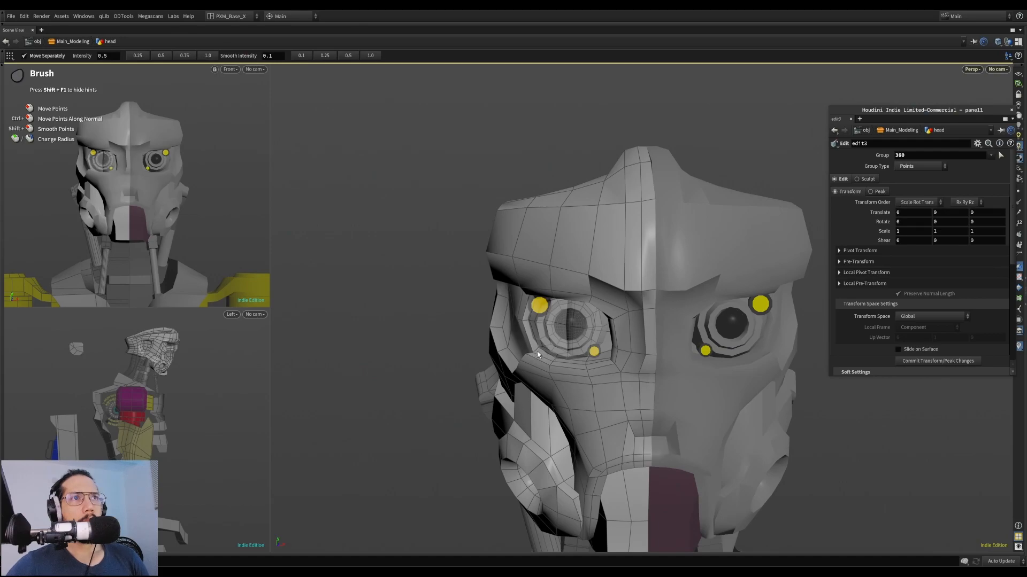
# Brush the points at the outer side of the eye socket, next to the temple plate, to refine its contour
pyautogui.moveTo(537, 346)
pyautogui.mouseDown()
pyautogui.moveTo(555, 334)
pyautogui.moveTo(518, 315)
pyautogui.mouseUp()
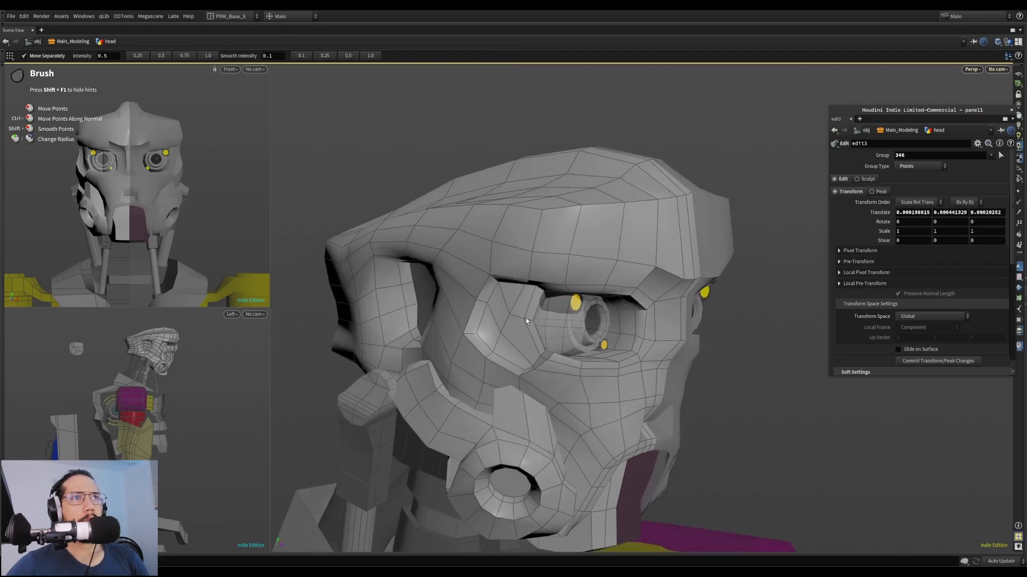
pyautogui.moveTo(531, 363)
pyautogui.mouseDown()
pyautogui.moveTo(529, 343)
pyautogui.moveTo(502, 325)
pyautogui.moveTo(536, 326)
pyautogui.moveTo(398, 314)
pyautogui.moveTo(523, 295)
pyautogui.mouseUp()
pyautogui.moveTo(522, 295)
pyautogui.keyDown('alt'); pyautogui.mouseDown()
pyautogui.moveTo(678, 310)
pyautogui.moveTo(548, 306)
pyautogui.moveTo(508, 293)
pyautogui.moveTo(519, 303)
pyautogui.mouseUp(); pyautogui.keyUp('alt')
# Brush the point on the inner edge of the eye socket beside the nose bridge slightly toward the centre
pyautogui.moveTo(606, 353)
pyautogui.keyDown('alt'); pyautogui.mouseDown()
pyautogui.moveTo(614, 360)
pyautogui.moveTo(587, 309)
pyautogui.moveTo(593, 343)
pyautogui.mouseUp(); pyautogui.keyUp('alt')
pyautogui.moveTo(601, 306); pyautogui.dragTo(599, 305)
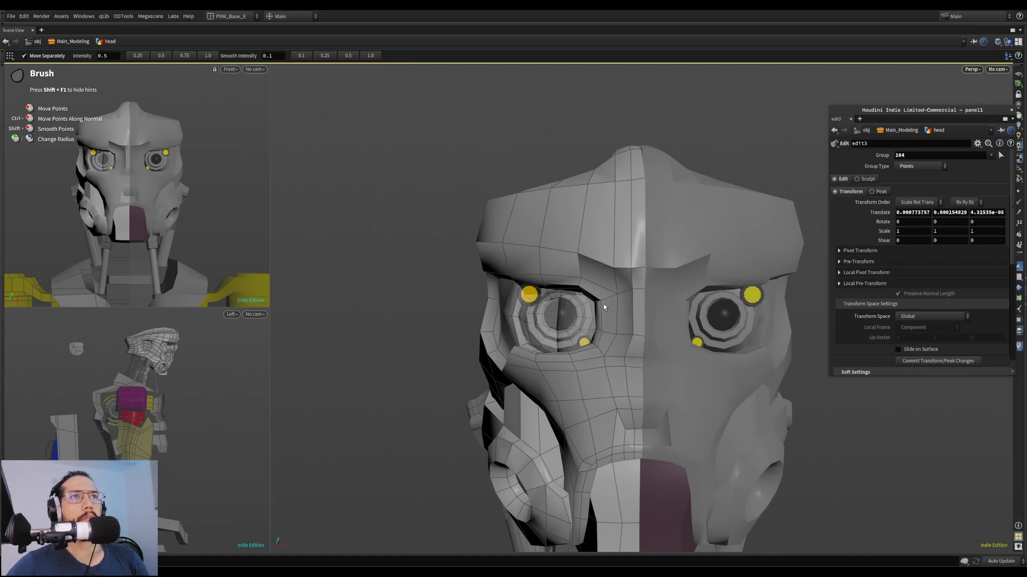
pyautogui.moveTo(608, 343)
pyautogui.keyDown('alt'); pyautogui.mouseDown()
pyautogui.moveTo(568, 303)
pyautogui.moveTo(515, 279)
pyautogui.mouseUp(); pyautogui.keyUp('alt')
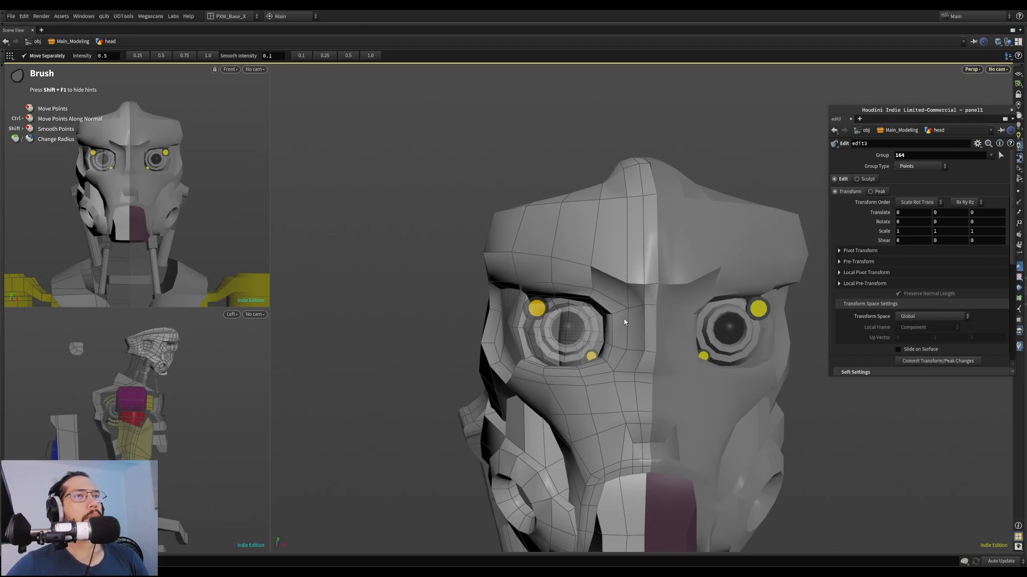
# Leave the head geometry and examine the robot's whole upper body from the front, side and below
pyautogui.press('Escape')
pyautogui.moveTo(662, 337)
pyautogui.mouseDown()
pyautogui.moveTo(669, 360)
pyautogui.moveTo(753, 393)
pyautogui.moveTo(763, 381)
pyautogui.mouseUp()
pyautogui.moveTo(816, 379); pyautogui.dragTo(537, 299)
pyautogui.press('u')
pyautogui.moveTo(537, 298); pyautogui.dragTo(611, 264, button='right')
pyautogui.moveTo(611, 263); pyautogui.dragTo(630, 275)
pyautogui.press('s')
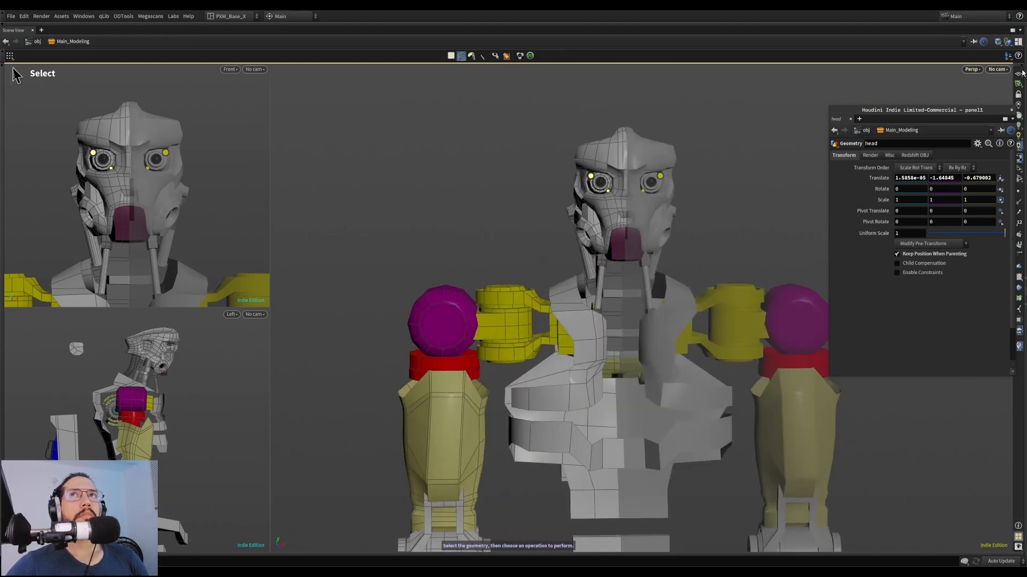
pyautogui.moveTo(756, 191); pyautogui.dragTo(687, 240)
pyautogui.keyDown('alt'); pyautogui.moveTo(687, 257); pyautogui.dragTo(634, 297, button='right'); pyautogui.keyUp('alt')
pyautogui.keyDown('alt'); pyautogui.moveTo(634, 297); pyautogui.dragTo(586, 164, button='middle'); pyautogui.keyUp('alt')
pyautogui.keyDown('alt'); pyautogui.moveTo(587, 164); pyautogui.dragTo(556, 214, button='right'); pyautogui.keyUp('alt')
pyautogui.keyDown('alt'); pyautogui.moveTo(556, 214); pyautogui.dragTo(615, 227); pyautogui.keyUp('alt')
pyautogui.keyDown('alt'); pyautogui.moveTo(615, 227); pyautogui.dragTo(664, 226, button='right'); pyautogui.keyUp('alt')
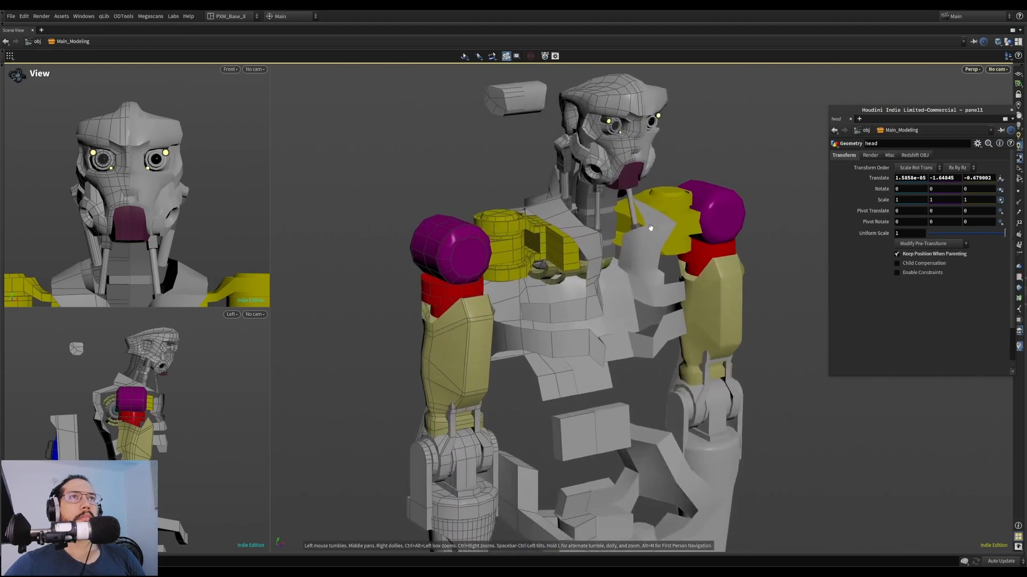
pyautogui.keyDown('alt'); pyautogui.moveTo(664, 226); pyautogui.dragTo(613, 230); pyautogui.keyUp('alt')
pyautogui.keyDown('alt'); pyautogui.moveTo(593, 267); pyautogui.dragTo(597, 155); pyautogui.keyUp('alt')
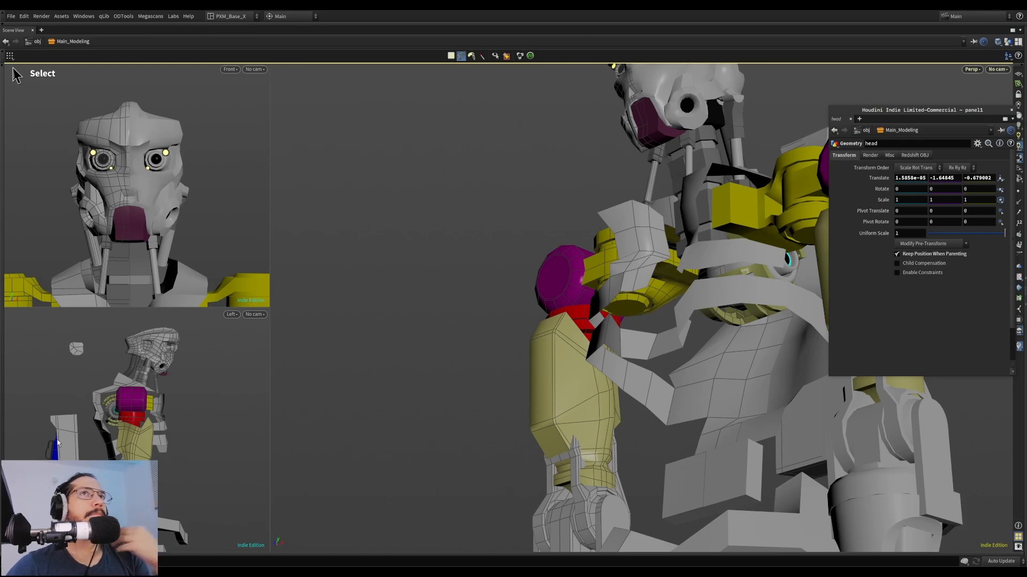
pyautogui.keyDown('alt'); pyautogui.moveTo(677, 204); pyautogui.dragTo(800, 284); pyautogui.keyUp('alt')
pyautogui.keyDown('alt'); pyautogui.moveTo(800, 284); pyautogui.dragTo(708, 310, button='middle'); pyautogui.keyUp('alt')
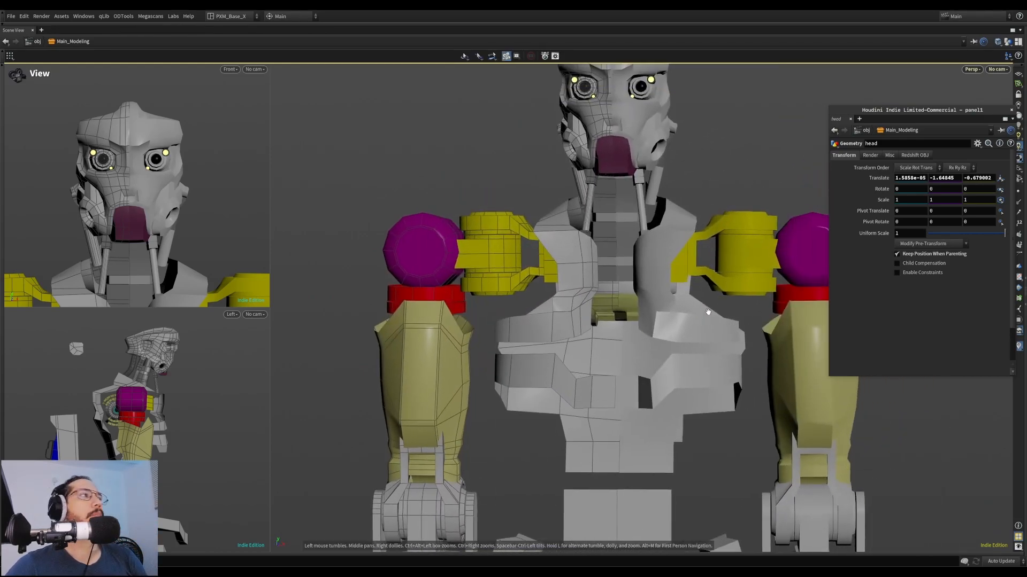
pyautogui.keyDown('alt'); pyautogui.moveTo(660, 278); pyautogui.dragTo(688, 303); pyautogui.keyUp('alt')
pyautogui.moveTo(689, 302); pyautogui.dragTo(545, 348, button='right')
pyautogui.moveTo(545, 348); pyautogui.dragTo(687, 348)
pyautogui.moveTo(687, 348); pyautogui.dragTo(692, 292, button='right')
# Select the chest plate piece beside the neck and enter its geometry
pyautogui.press('s')
pyautogui.moveTo(691, 292); pyautogui.dragTo(609, 359)
pyautogui.press('i')
pyautogui.press('u')
pyautogui.click(637, 320)
pyautogui.press('i')
pyautogui.click(637, 320)
# Select the outer vertical strip of faces on the front chest plate and move it forward about 0.01 along Z
pyautogui.press('a')
pyautogui.click(624, 405)
pyautogui.moveTo(625, 404)
pyautogui.keyDown('alt'); pyautogui.mouseDown()
pyautogui.moveTo(705, 426)
pyautogui.moveTo(637, 418)
pyautogui.mouseUp(); pyautogui.keyUp('alt')
pyautogui.click(616, 397)
pyautogui.click(623, 320)
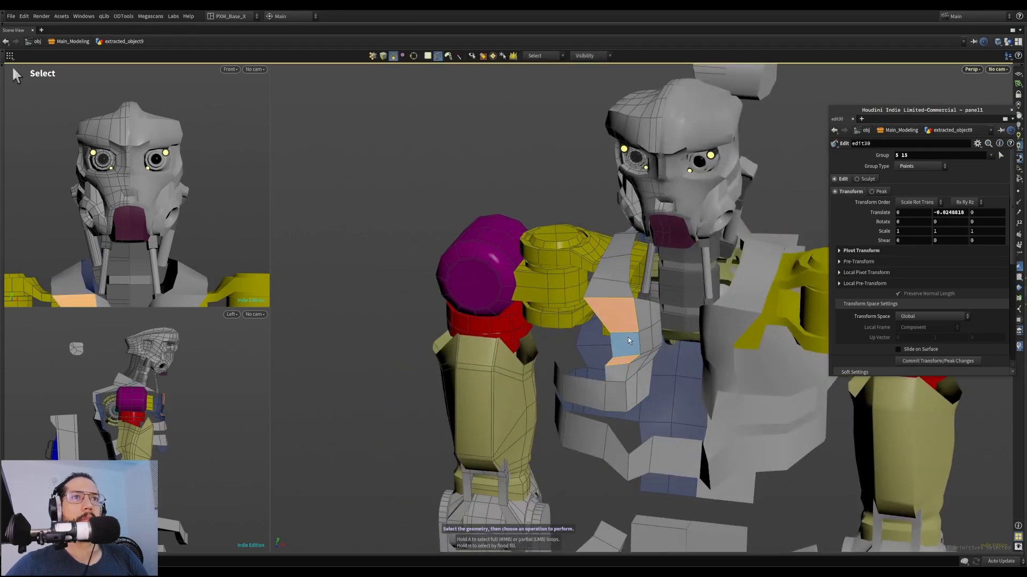
pyautogui.press('a')
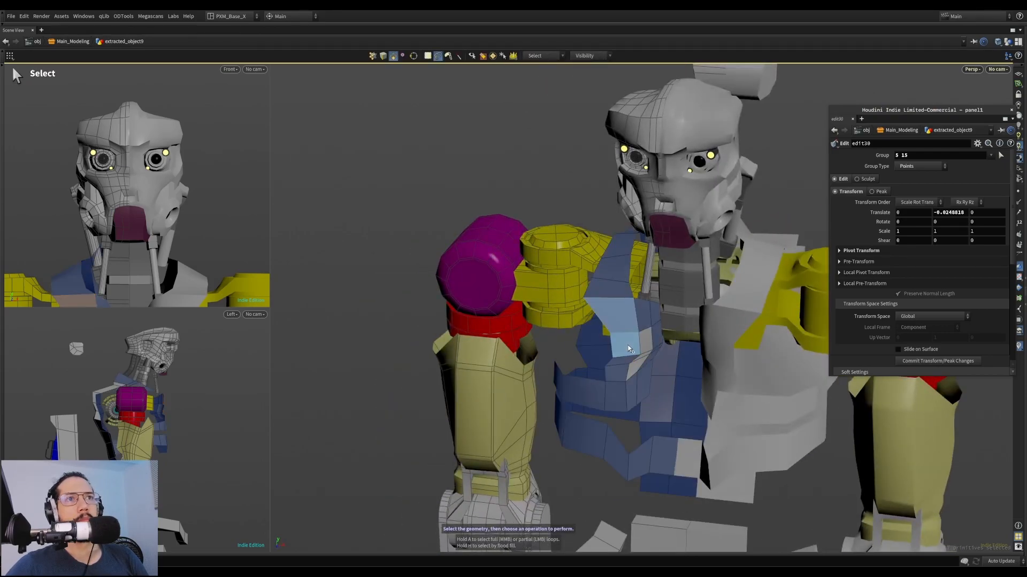
pyautogui.click(615, 393)
pyautogui.moveTo(617, 393); pyautogui.dragTo(763, 396)
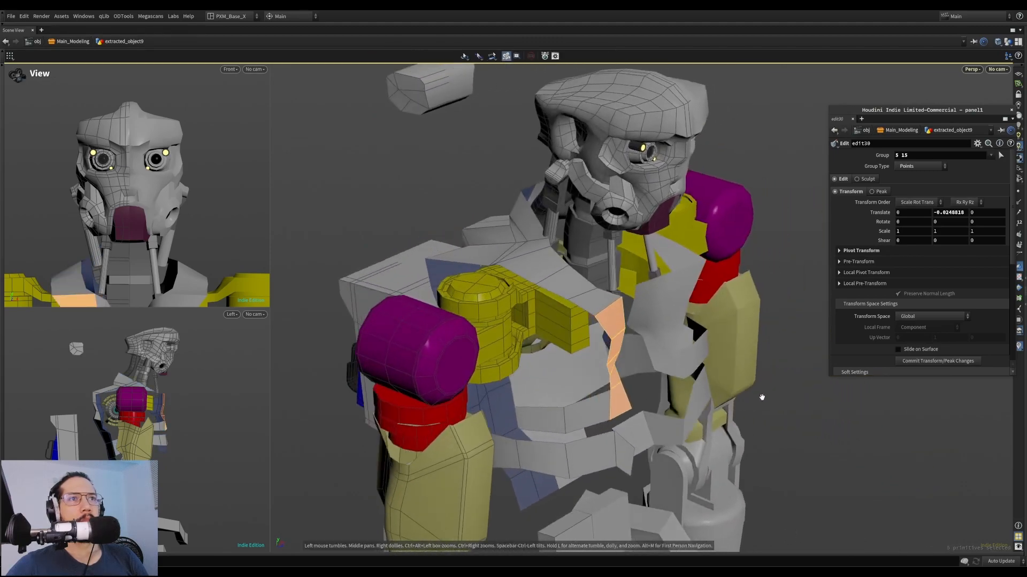
pyautogui.moveTo(648, 394); pyautogui.dragTo(656, 412, button='middle')
pyautogui.keyDown('alt'); pyautogui.moveTo(656, 411); pyautogui.dragTo(621, 393); pyautogui.keyUp('alt')
# Select the chest plate's outer vertical border edges and move them outward about 0.014 along X
pyautogui.press('3')
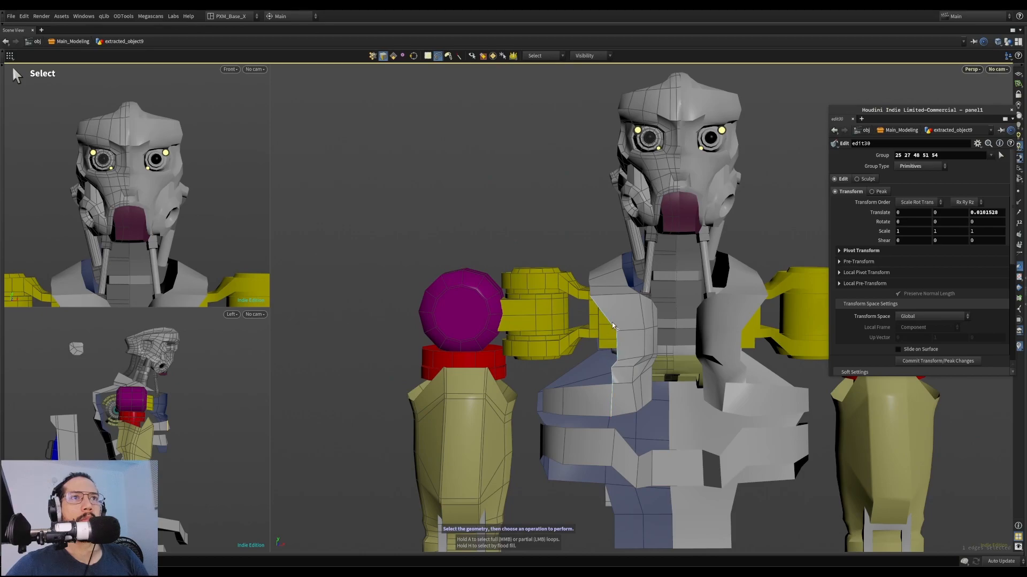
pyautogui.doubleClick(610, 324)
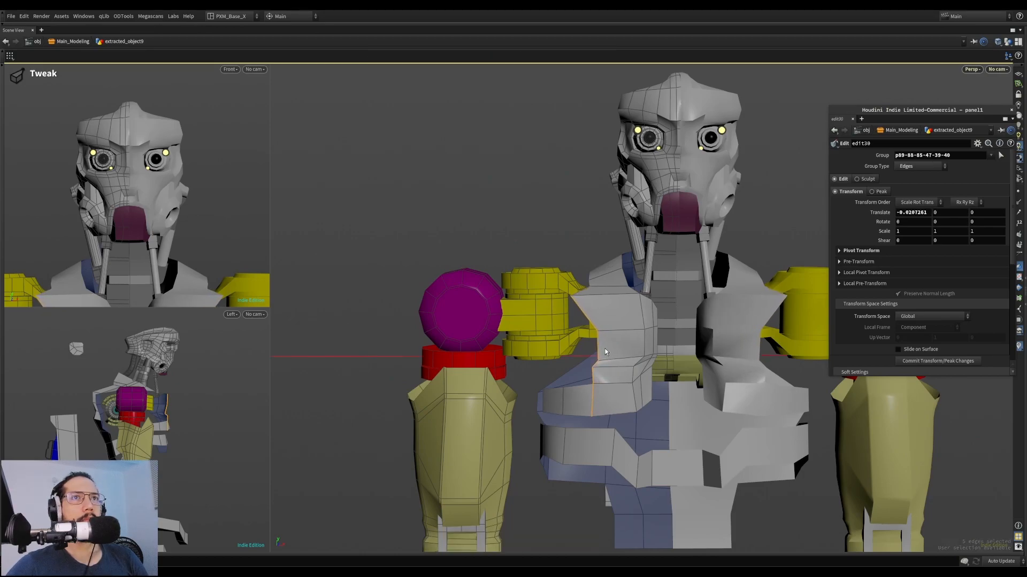
pyautogui.click(618, 357)
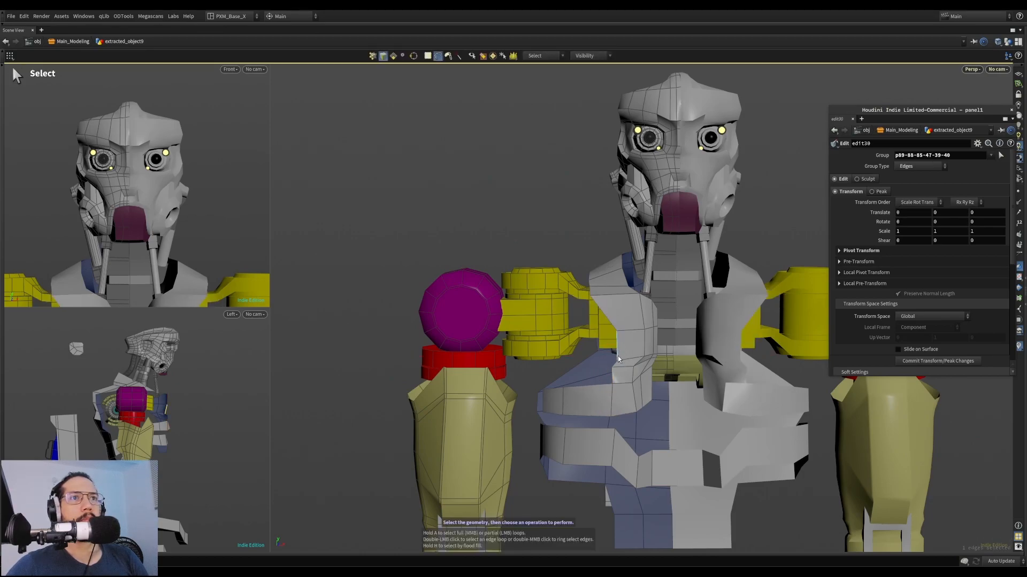
pyautogui.click(611, 406)
pyautogui.moveTo(609, 410); pyautogui.dragTo(596, 410, button='middle')
pyautogui.moveTo(612, 405); pyautogui.dragTo(635, 405)
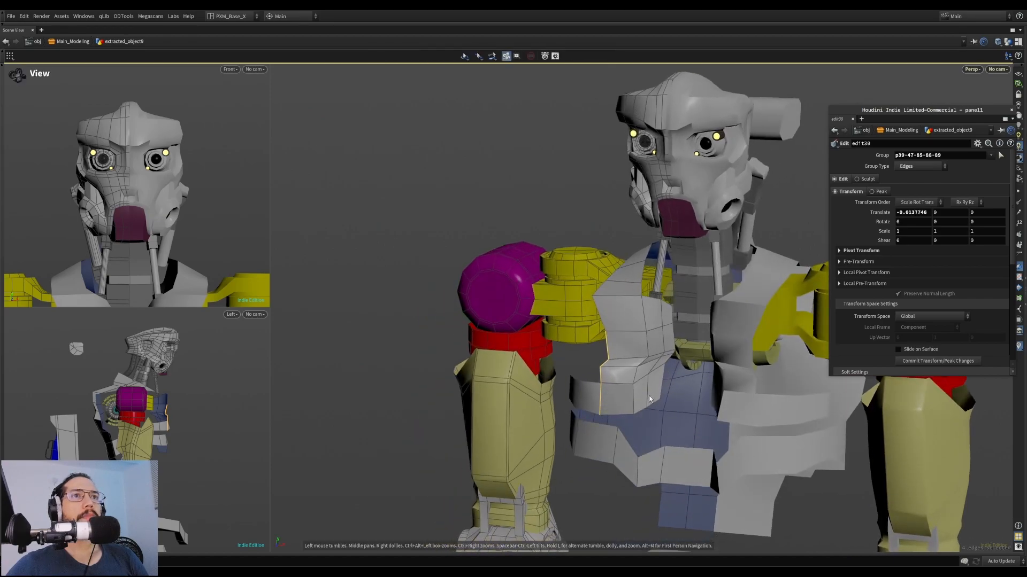
# Slide the middle vertical edge line of the front chest plate outward by about 0.011 in X
pyautogui.click(648, 315)
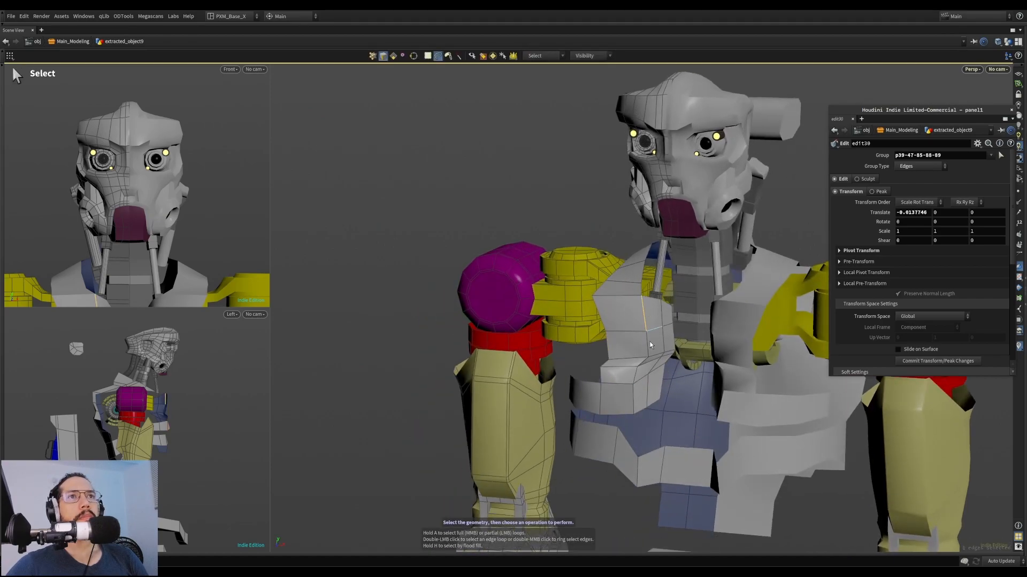
pyautogui.click(631, 397)
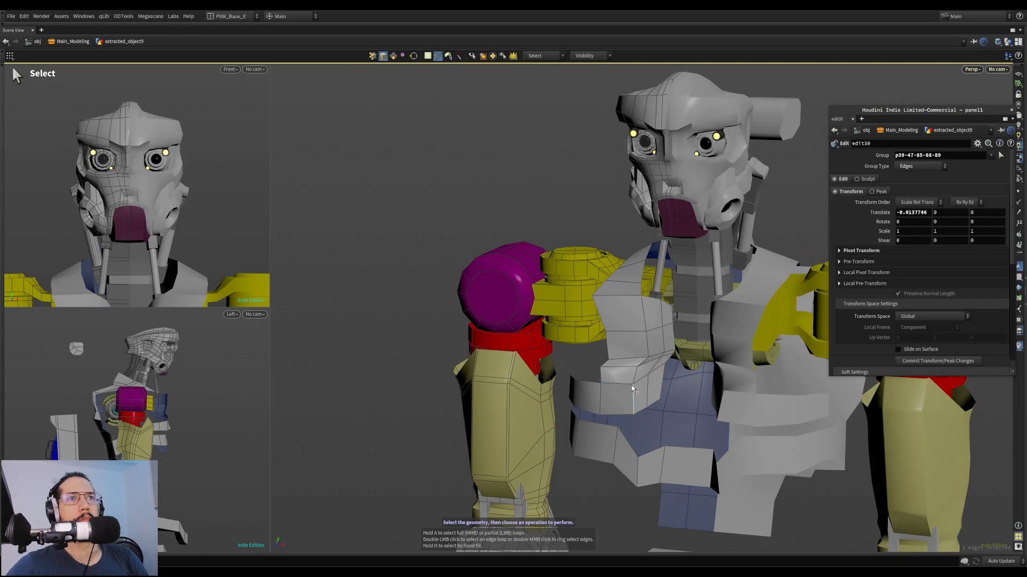
pyautogui.click(646, 312)
pyautogui.hotkey('shift', 's')
pyautogui.moveTo(646, 312); pyautogui.dragTo(599, 375)
pyautogui.press('s')
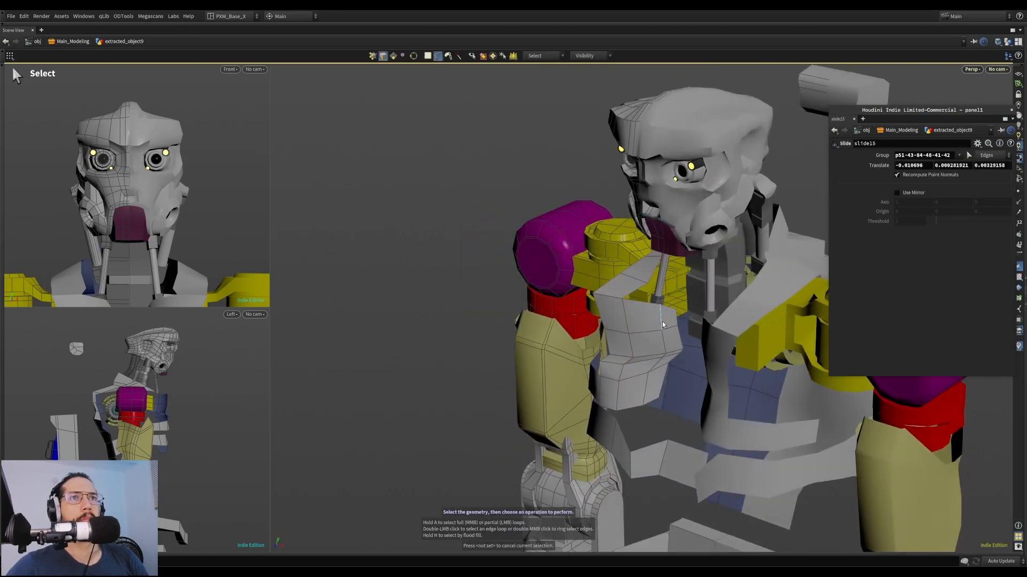
# Select the vertical edge line running down the inner part of the front chest plate
pyautogui.click(661, 317)
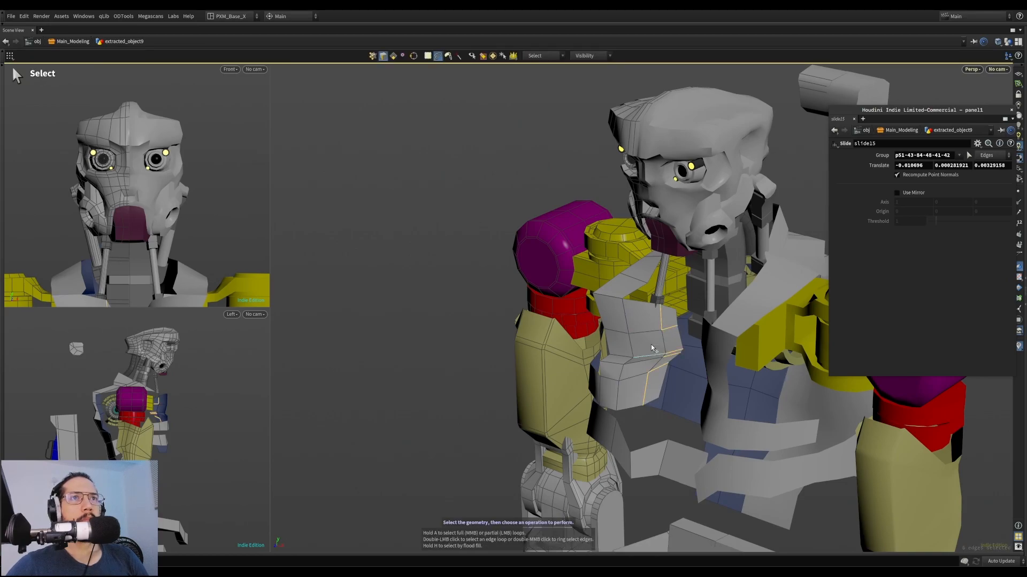
pyautogui.keyDown('alt'); pyautogui.moveTo(652, 350); pyautogui.dragTo(657, 374); pyautogui.keyUp('alt')
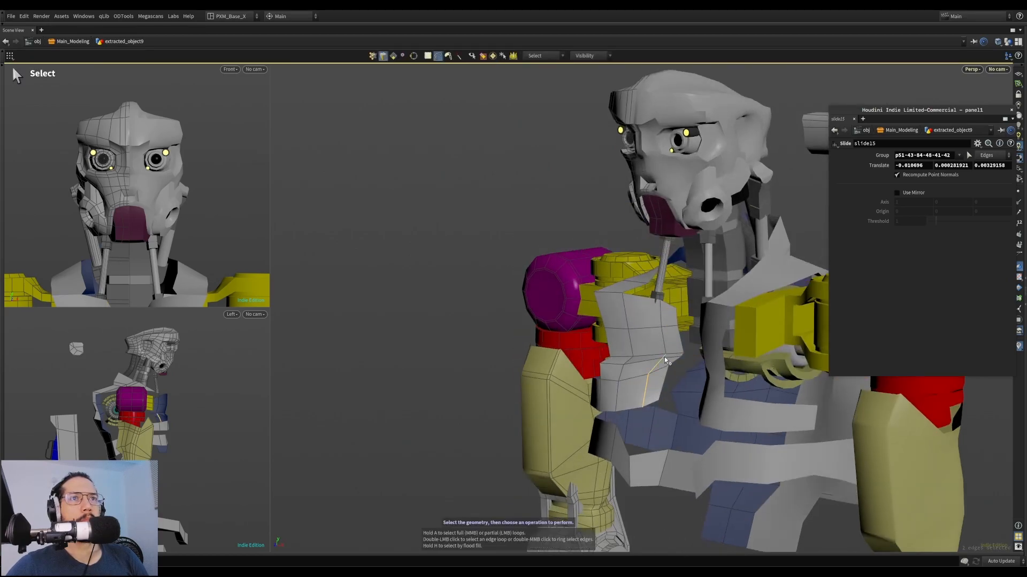
# Move the face at the inner lower end of the chest plate sideways along X
pyautogui.keyDown('alt'); pyautogui.moveTo(661, 321); pyautogui.dragTo(696, 378); pyautogui.keyUp('alt')
pyautogui.moveTo(696, 383); pyautogui.dragTo(693, 396, button='middle')
pyautogui.keyDown('alt'); pyautogui.moveTo(692, 396); pyautogui.dragTo(626, 405); pyautogui.keyUp('alt')
pyautogui.moveTo(626, 406); pyautogui.dragTo(629, 405, button='middle')
pyautogui.keyDown('alt'); pyautogui.moveTo(629, 405); pyautogui.dragTo(773, 256); pyautogui.keyUp('alt')
pyautogui.keyDown('alt'); pyautogui.moveTo(773, 256); pyautogui.dragTo(738, 299, button='right'); pyautogui.keyUp('alt')
pyautogui.keyDown('alt'); pyautogui.moveTo(738, 299); pyautogui.dragTo(699, 325); pyautogui.keyUp('alt')
pyautogui.press('s')
pyautogui.press('4')
pyautogui.click(657, 364)
pyautogui.moveTo(671, 377); pyautogui.dragTo(692, 382, button='middle')
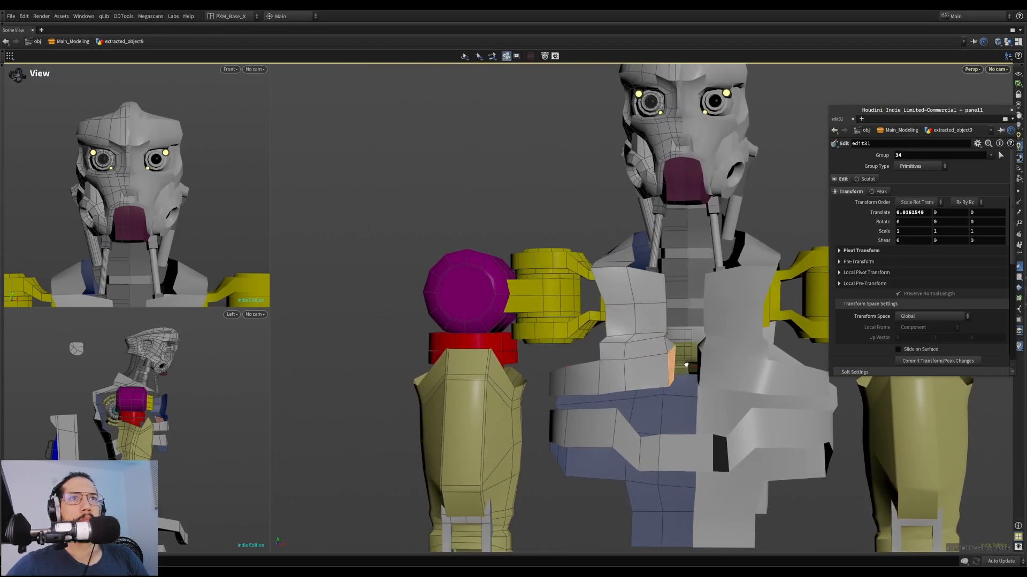
# Fine-tune the sideways position of the chest plate's inner end face and check it from several angles
pyautogui.keyDown('alt'); pyautogui.moveTo(692, 382); pyautogui.dragTo(700, 370); pyautogui.keyUp('alt')
pyautogui.moveTo(699, 370); pyautogui.dragTo(714, 373, button='middle')
pyautogui.keyDown('alt'); pyautogui.moveTo(714, 373); pyautogui.dragTo(693, 394); pyautogui.keyUp('alt')
pyautogui.keyDown('alt'); pyautogui.moveTo(693, 394); pyautogui.dragTo(665, 418, button='right'); pyautogui.keyUp('alt')
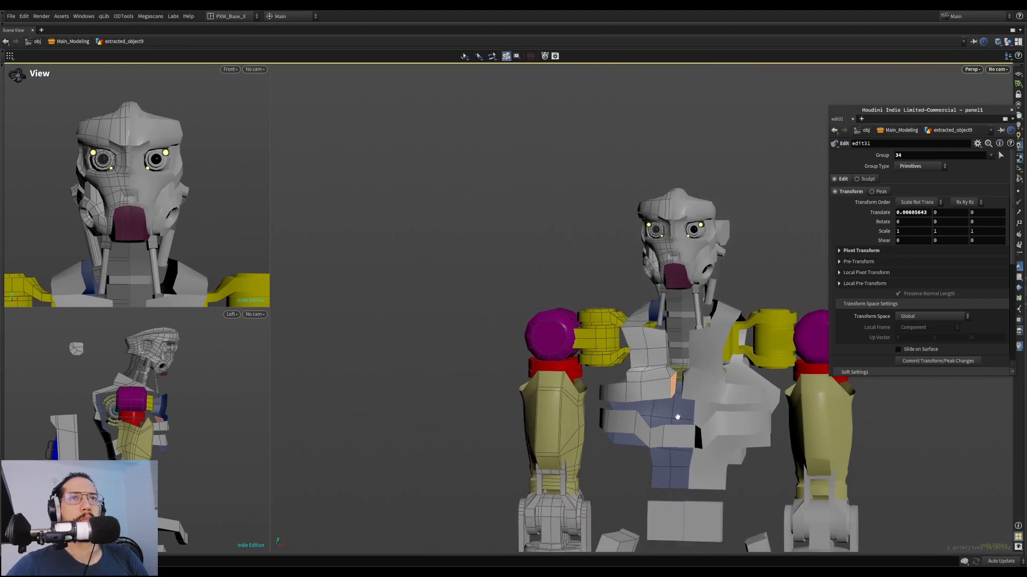
pyautogui.keyDown('alt'); pyautogui.moveTo(665, 418); pyautogui.dragTo(711, 400); pyautogui.keyUp('alt')
pyautogui.keyDown('alt'); pyautogui.moveTo(711, 400); pyautogui.dragTo(704, 343, button='middle'); pyautogui.keyUp('alt')
pyautogui.press('s')
pyautogui.keyDown('alt'); pyautogui.moveTo(704, 342); pyautogui.dragTo(692, 368); pyautogui.keyUp('alt')
pyautogui.moveTo(707, 378); pyautogui.dragTo(693, 381, button='middle')
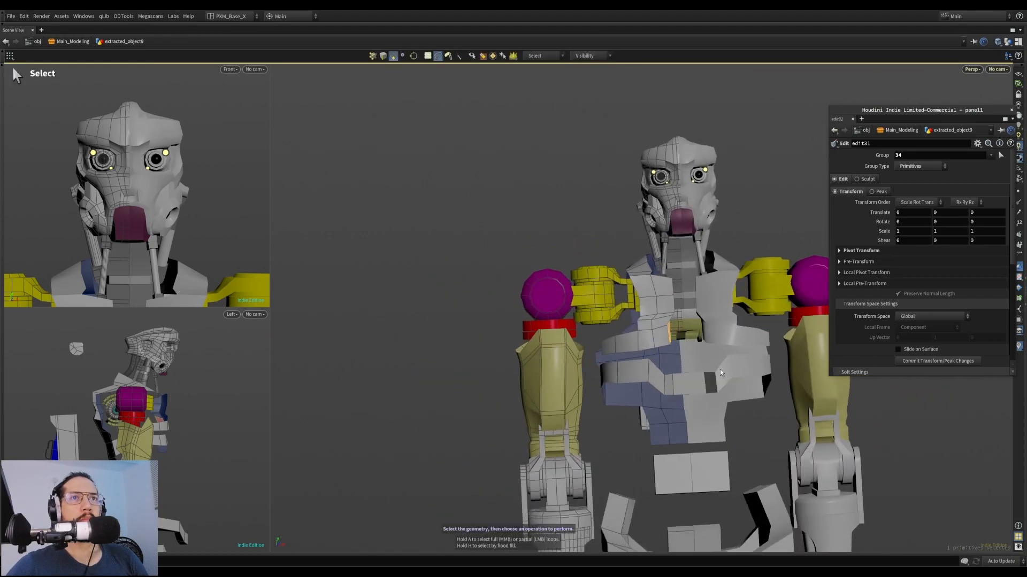
# Dissolve the extra edge loop on the chest plate
pyautogui.press('f')
pyautogui.keyDown('alt'); pyautogui.moveTo(701, 363); pyautogui.dragTo(623, 369, button='right'); pyautogui.keyUp('alt')
pyautogui.keyDown('alt'); pyautogui.moveTo(623, 369); pyautogui.dragTo(655, 290); pyautogui.keyUp('alt')
pyautogui.press('3')
pyautogui.moveTo(656, 274); pyautogui.dragTo(645, 275, button='middle')
pyautogui.keyDown('alt'); pyautogui.moveTo(710, 321); pyautogui.dragTo(732, 307); pyautogui.keyUp('alt')
pyautogui.keyDown('alt'); pyautogui.moveTo(732, 307); pyautogui.dragTo(700, 407, button='middle'); pyautogui.keyUp('alt')
pyautogui.keyDown('alt'); pyautogui.moveTo(700, 407); pyautogui.dragTo(565, 341); pyautogui.keyUp('alt')
pyautogui.doubleClick(598, 323)
pyautogui.hotkey('shift', 's')
pyautogui.press('Delete')
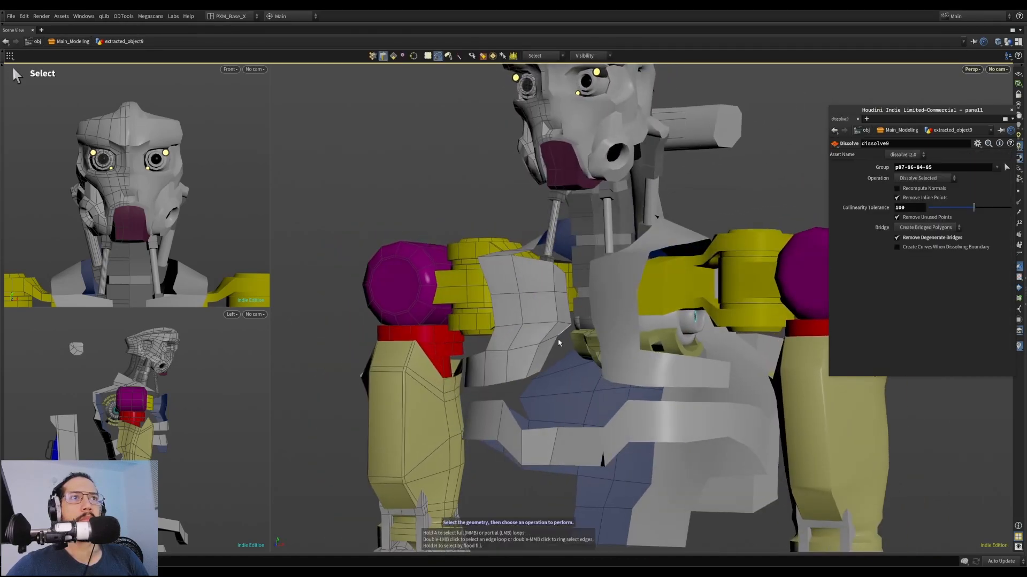
# Shift individual points along the chest plate's lower inner contour sideways along X to smooth its outline
pyautogui.press('1')
pyautogui.click(558, 342)
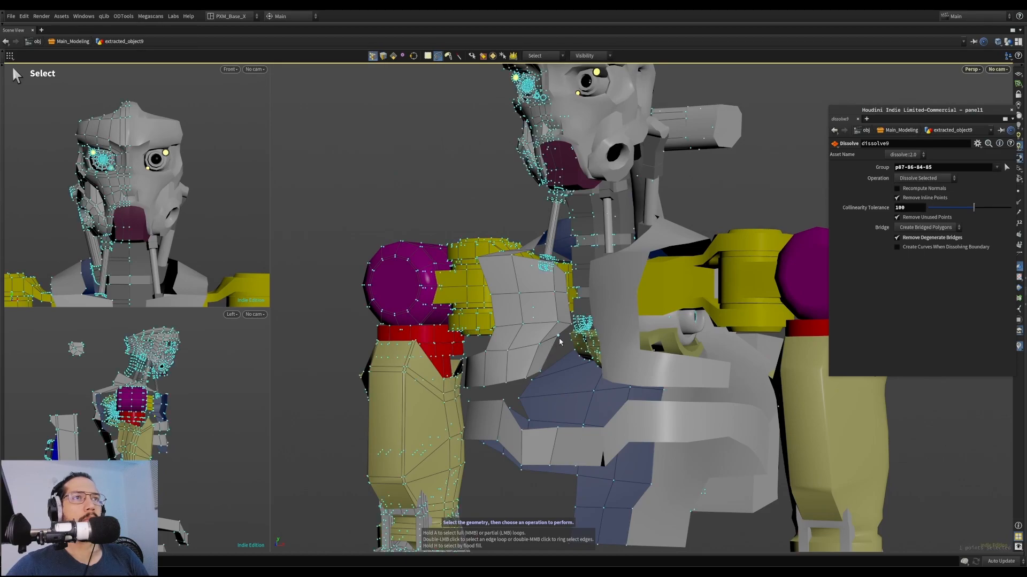
pyautogui.press('t')
pyautogui.moveTo(559, 313); pyautogui.dragTo(533, 383)
pyautogui.press('s')
pyautogui.click(489, 379)
pyautogui.press('t')
# Move the point on the chest plate's lower inner edge along X by about 0.005
pyautogui.press('s')
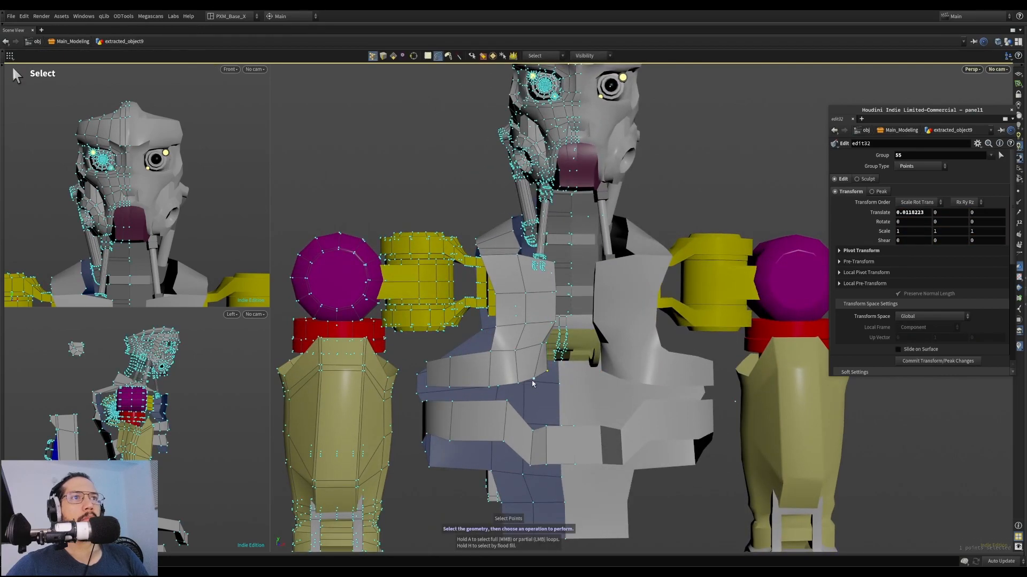
pyautogui.click(538, 379)
pyautogui.press('t')
pyautogui.moveTo(557, 387); pyautogui.dragTo(563, 387, button='middle')
pyautogui.press('s')
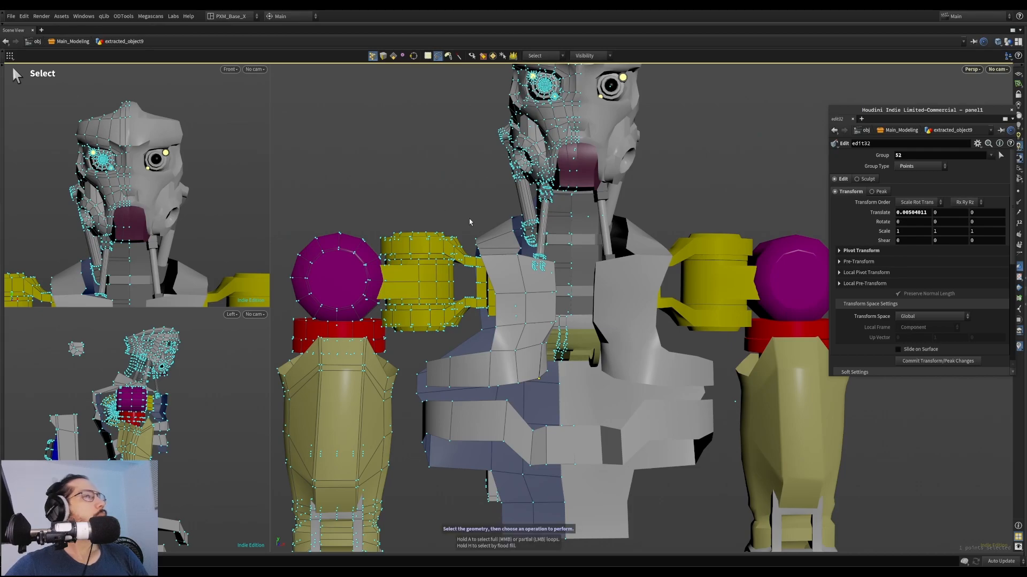
pyautogui.press('Escape')
pyautogui.moveTo(494, 233); pyautogui.dragTo(481, 293)
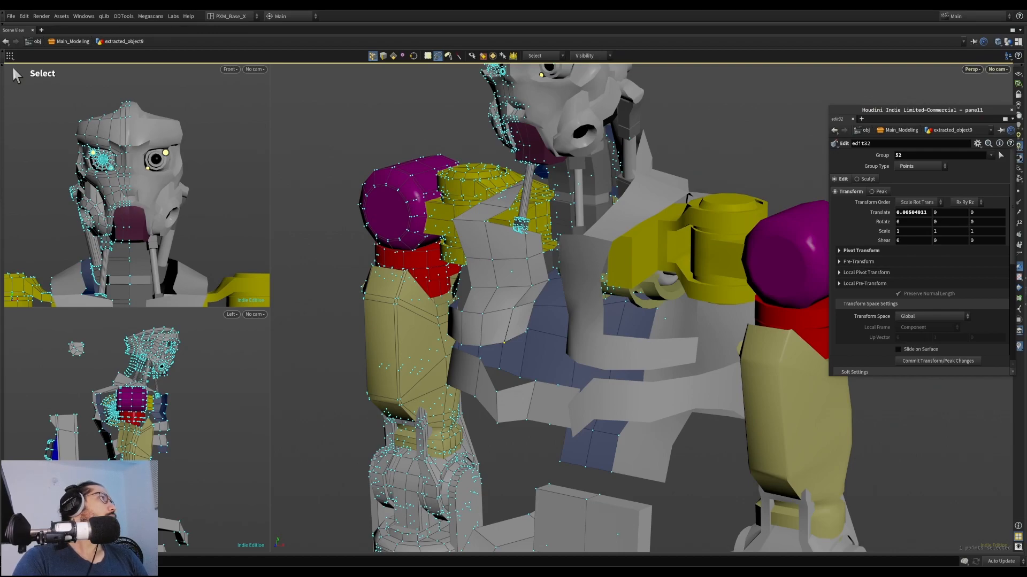
# Move the top edge of the collar plate beside the neck by about -0.0067, 0.0143, -0.0114
pyautogui.keyDown('alt'); pyautogui.moveTo(616, 332); pyautogui.dragTo(562, 286); pyautogui.keyUp('alt')
pyautogui.press('4')
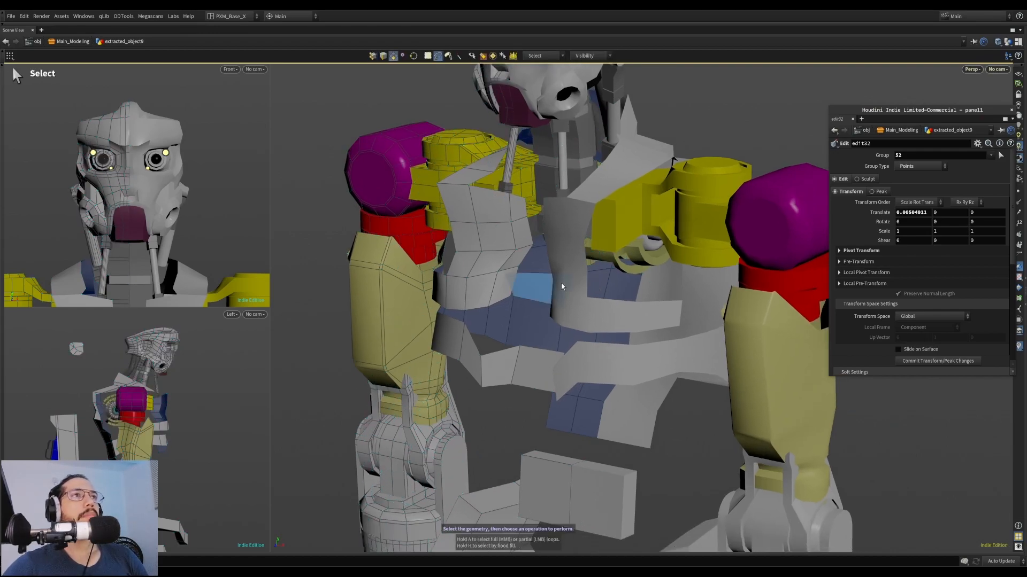
pyautogui.keyDown('alt'); pyautogui.moveTo(474, 284); pyautogui.dragTo(525, 229); pyautogui.keyUp('alt')
pyautogui.keyDown('alt'); pyautogui.moveTo(449, 218); pyautogui.dragTo(588, 299); pyautogui.keyUp('alt')
pyautogui.click(507, 262)
pyautogui.press('g')
pyautogui.moveTo(547, 261); pyautogui.dragTo(481, 214)
pyautogui.press('s')
pyautogui.click(604, 270)
pyautogui.press('t')
pyautogui.keyDown('alt'); pyautogui.moveTo(604, 270); pyautogui.dragTo(610, 254); pyautogui.keyUp('alt')
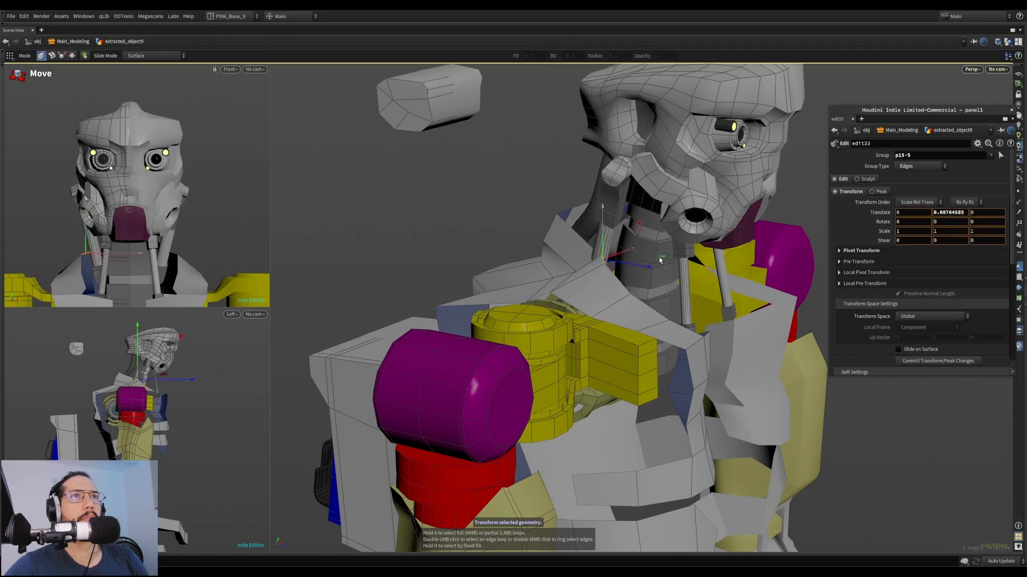
pyautogui.keyDown('alt'); pyautogui.moveTo(650, 258); pyautogui.dragTo(592, 221); pyautogui.keyUp('alt')
pyautogui.keyDown('alt'); pyautogui.moveTo(592, 220); pyautogui.dragTo(620, 250); pyautogui.keyUp('alt')
pyautogui.keyDown('alt'); pyautogui.moveTo(620, 250); pyautogui.dragTo(551, 229); pyautogui.keyUp('alt')
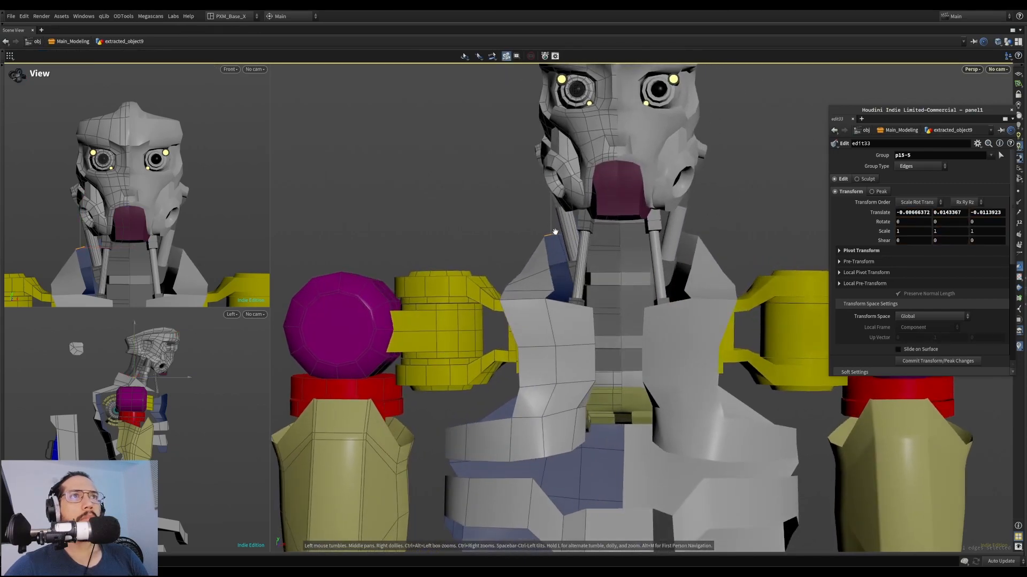
# Adjust the collar plate's top edge and pick its corner point beside the neck for moving
pyautogui.keyDown('alt'); pyautogui.moveTo(551, 230); pyautogui.dragTo(552, 285, button='right'); pyautogui.keyUp('alt')
pyautogui.moveTo(551, 285)
pyautogui.mouseDown()
pyautogui.moveTo(538, 261)
pyautogui.moveTo(543, 235)
pyautogui.moveTo(561, 235)
pyautogui.moveTo(573, 246)
pyautogui.moveTo(537, 294)
pyautogui.moveTo(562, 289)
pyautogui.mouseUp()
pyautogui.press('s')
pyautogui.click(531, 255)
pyautogui.press('t')
pyautogui.press('Escape')
pyautogui.press('Escape')
pyautogui.press('s')
pyautogui.click(544, 273)
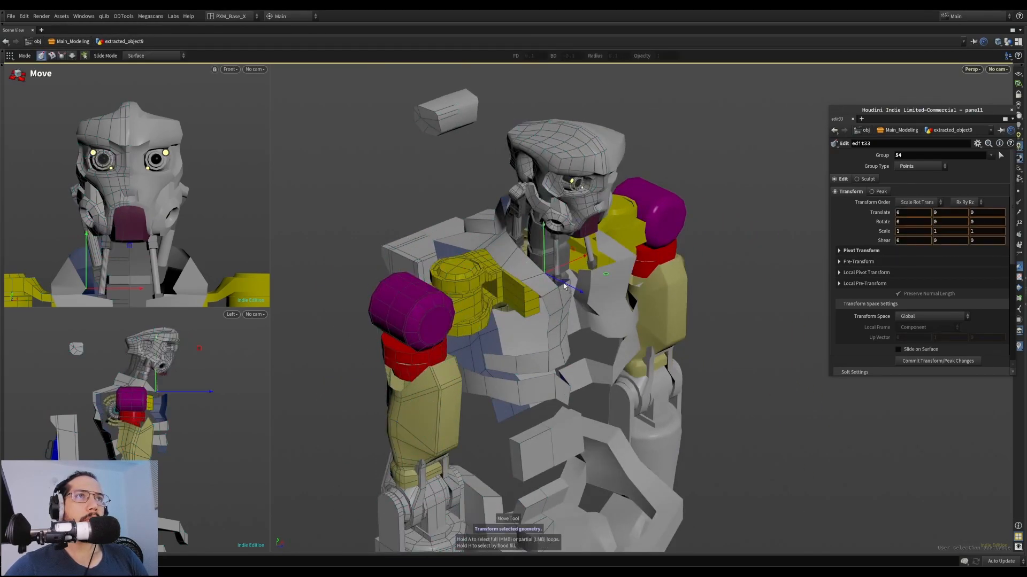
# Shift the neighbouring torso plate point along X by about -0.0107
pyautogui.keyDown('alt'); pyautogui.moveTo(534, 289); pyautogui.dragTo(563, 301); pyautogui.keyUp('alt')
pyautogui.scroll(3, 582, 294)
pyautogui.press('s')
pyautogui.moveTo(563, 300); pyautogui.dragTo(518, 347)
pyautogui.press('s')
pyautogui.keyDown('shift'); pyautogui.click(545, 340); pyautogui.keyUp('shift')
pyautogui.keyDown('alt'); pyautogui.moveTo(518, 348); pyautogui.dragTo(410, 369, button='right'); pyautogui.keyUp('alt')
pyautogui.keyDown('alt'); pyautogui.moveTo(410, 369); pyautogui.dragTo(562, 355); pyautogui.keyUp('alt')
pyautogui.press('1')
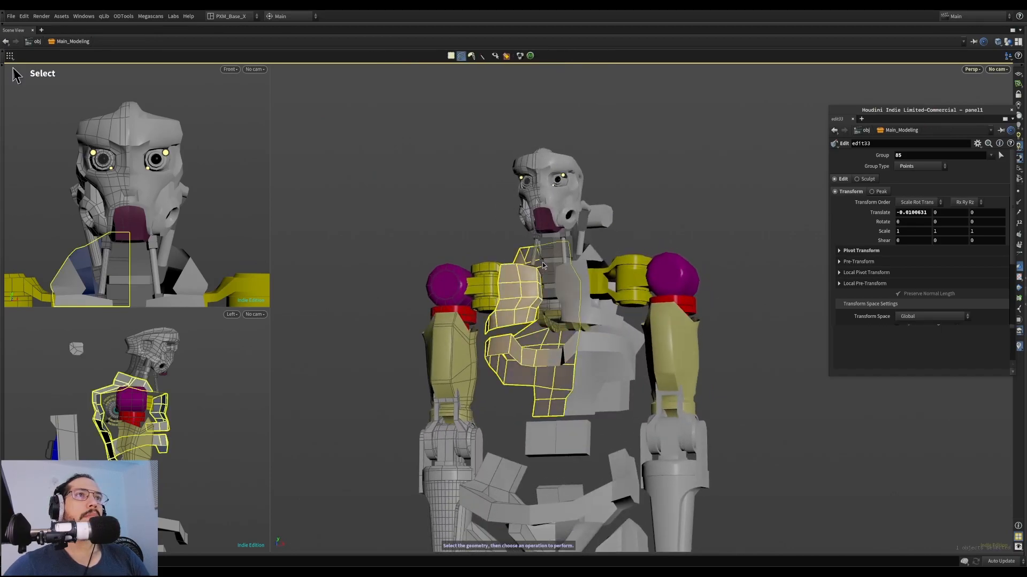
# Switch editing to the neck segments object and enter face selection on its front faces
pyautogui.keyDown('alt'); pyautogui.moveTo(562, 353); pyautogui.dragTo(566, 257, button='right'); pyautogui.keyUp('alt')
pyautogui.click(566, 256)
pyautogui.press('4')
pyautogui.keyDown('alt'); pyautogui.moveTo(573, 270); pyautogui.dragTo(586, 274); pyautogui.keyUp('alt')
pyautogui.doubleClick(557, 210)
pyautogui.keyDown('alt'); pyautogui.moveTo(557, 214); pyautogui.dragTo(553, 292); pyautogui.keyUp('alt')
pyautogui.scroll(5, 554, 294)
pyautogui.click(563, 303)
pyautogui.click(563, 303)
pyautogui.press('a')
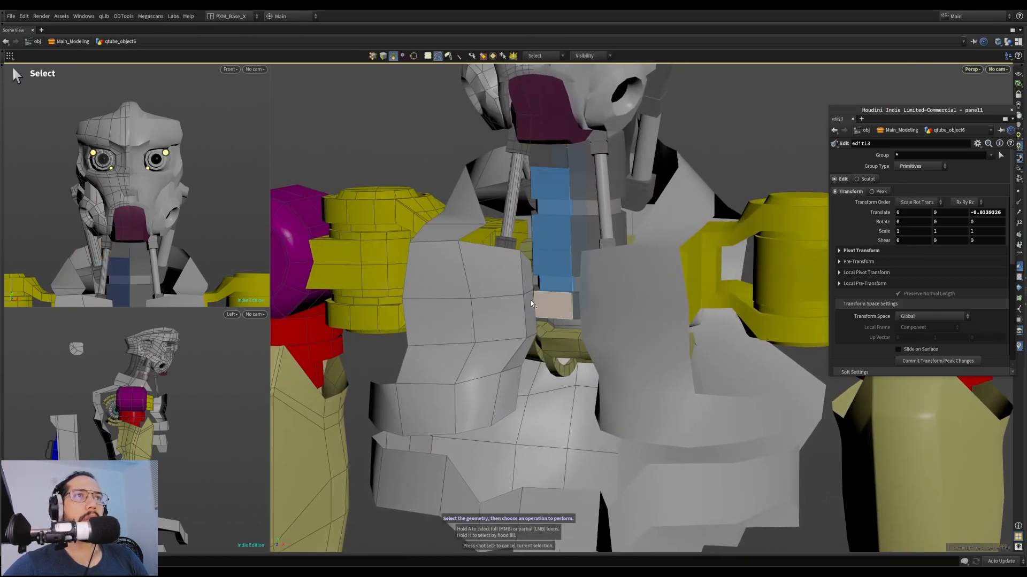
# Ghost the other objects so the neck segments stay visible while editing
pyautogui.keyDown('alt'); pyautogui.moveTo(537, 288); pyautogui.dragTo(600, 359); pyautogui.keyUp('alt')
pyautogui.click(547, 309)
pyautogui.doubleClick(575, 297)
pyautogui.click(597, 298)
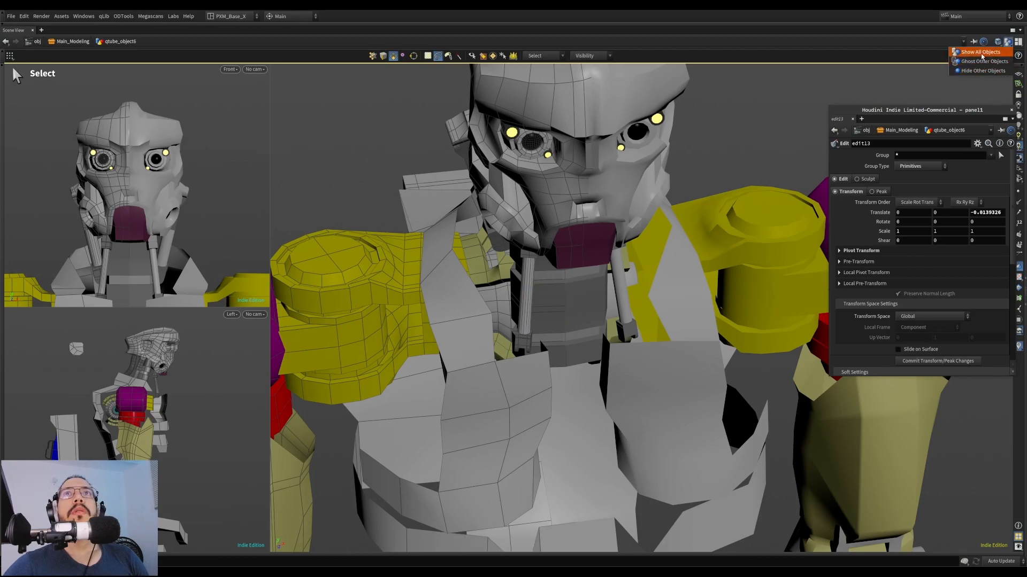
pyautogui.click(978, 64)
pyautogui.press('u')
pyautogui.moveTo(593, 345)
pyautogui.keyDown('alt'); pyautogui.mouseDown()
pyautogui.moveTo(572, 326)
pyautogui.moveTo(553, 249)
pyautogui.moveTo(586, 344)
pyautogui.mouseUp(); pyautogui.keyUp('alt')
pyautogui.press('i')
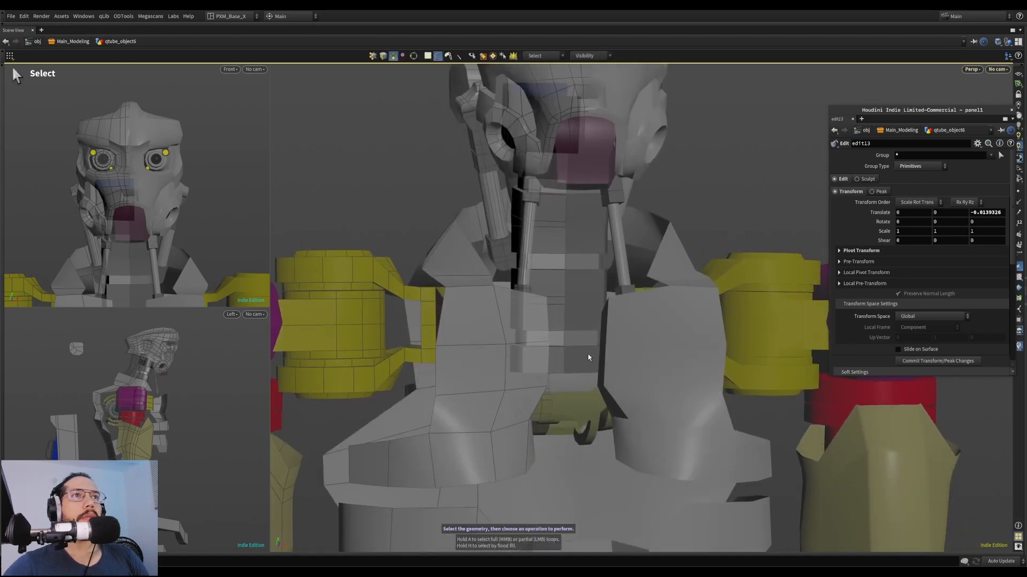
# Delete the face at the lower end of the neck column
pyautogui.moveTo(447, 289); pyautogui.dragTo(448, 290)
pyautogui.moveTo(591, 378)
pyautogui.mouseDown()
pyautogui.moveTo(450, 287)
pyautogui.moveTo(492, 290)
pyautogui.moveTo(497, 305)
pyautogui.moveTo(687, 316)
pyautogui.moveTo(592, 245)
pyautogui.moveTo(580, 353)
pyautogui.moveTo(552, 358)
pyautogui.moveTo(583, 377)
pyautogui.moveTo(576, 408)
pyautogui.moveTo(588, 410)
pyautogui.mouseUp()
pyautogui.press('Delete')
# Select the lowest neck segments and paste a duplicate of their faces
pyautogui.moveTo(589, 411)
pyautogui.mouseDown()
pyautogui.moveTo(452, 321)
pyautogui.moveTo(551, 319)
pyautogui.moveTo(570, 351)
pyautogui.mouseUp()
pyautogui.moveTo(574, 353)
pyautogui.keyDown('alt'); pyautogui.mouseDown()
pyautogui.moveTo(633, 372)
pyautogui.moveTo(761, 371)
pyautogui.mouseUp(); pyautogui.keyUp('alt')
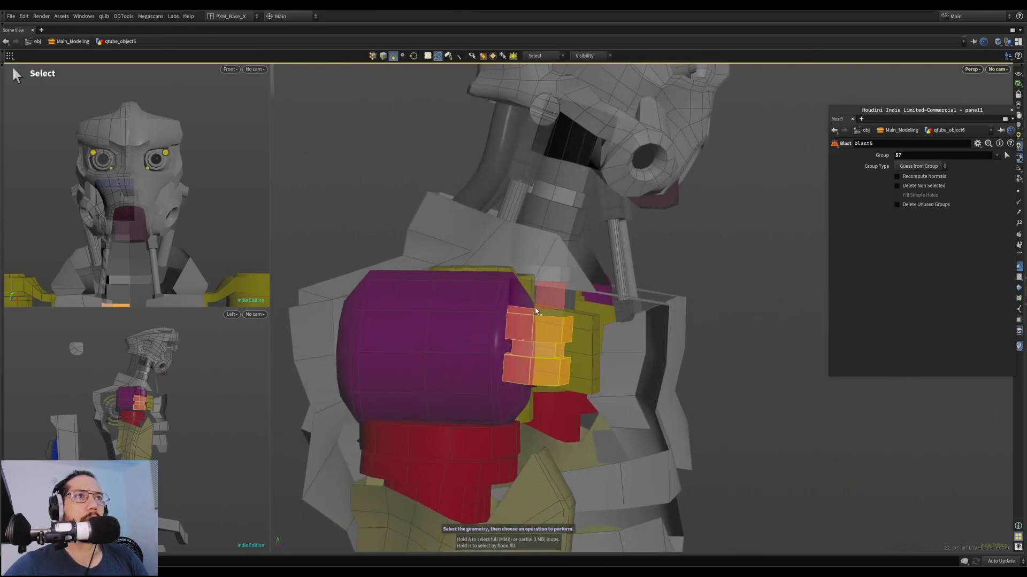
pyautogui.keyDown('alt'); pyautogui.moveTo(527, 315); pyautogui.dragTo(477, 311); pyautogui.keyUp('alt')
pyautogui.keyDown('alt'); pyautogui.moveTo(555, 317); pyautogui.dragTo(581, 309); pyautogui.keyUp('alt')
pyautogui.hotkey('ctrl', 'c')
pyautogui.hotkey('ctrl', 'v')
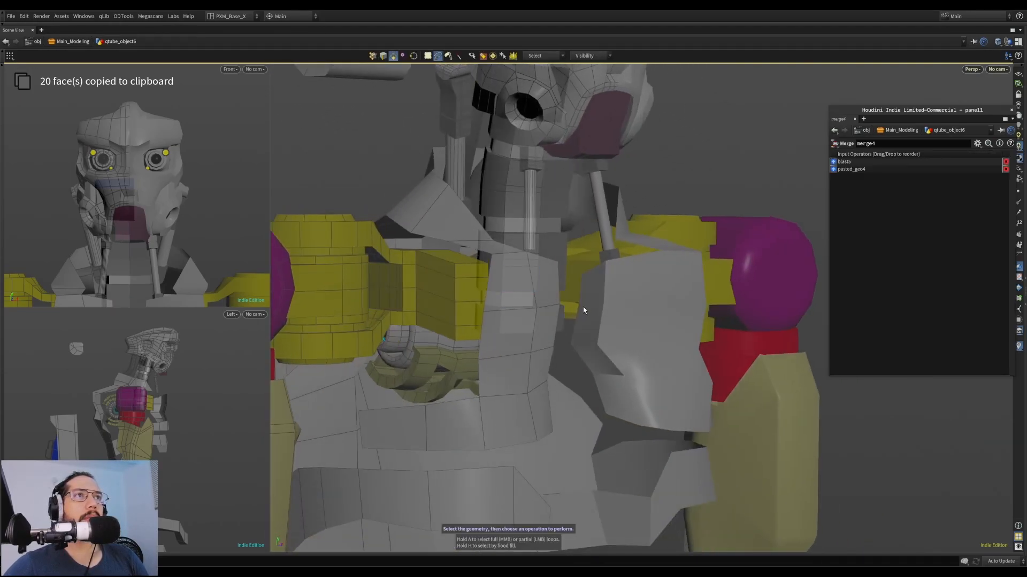
# Move the duplicated neck segments down along Y by about 0.0575 to extend the spine
pyautogui.press('t')
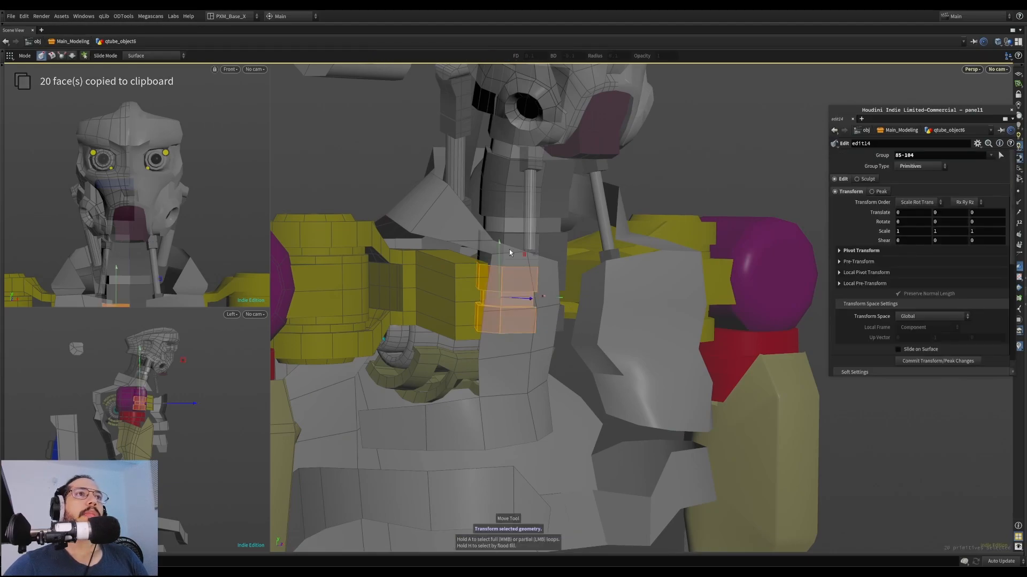
pyautogui.moveTo(501, 247); pyautogui.dragTo(508, 327)
pyautogui.keyDown('alt'); pyautogui.moveTo(509, 328); pyautogui.dragTo(518, 355); pyautogui.keyUp('alt')
pyautogui.keyDown('alt'); pyautogui.moveTo(518, 355); pyautogui.dragTo(476, 386, button='right'); pyautogui.keyUp('alt')
pyautogui.keyDown('alt'); pyautogui.moveTo(476, 386); pyautogui.dragTo(562, 277, button='middle'); pyautogui.keyUp('alt')
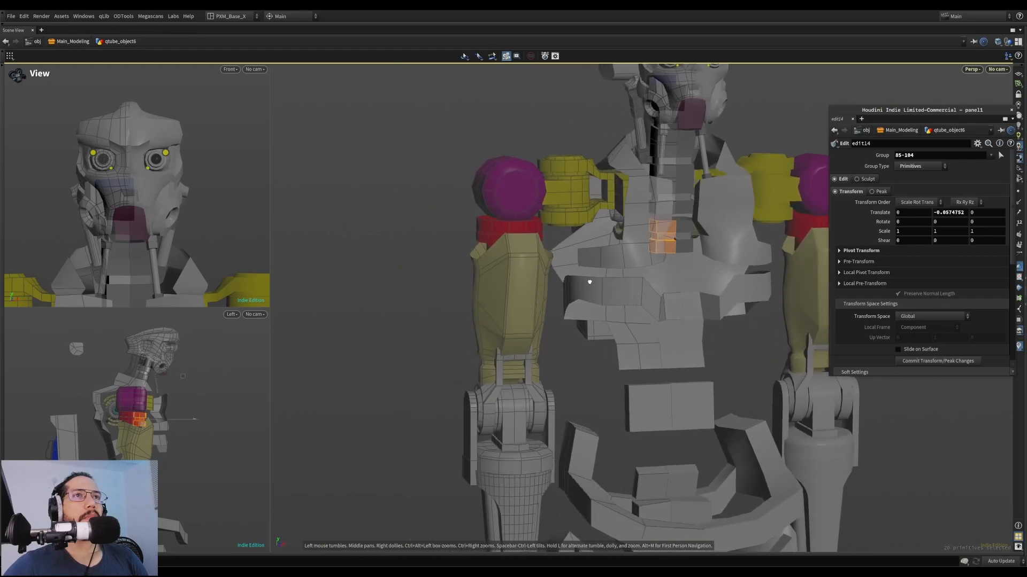
pyautogui.keyDown('alt'); pyautogui.moveTo(582, 282); pyautogui.dragTo(673, 278); pyautogui.keyUp('alt')
pyautogui.keyDown('alt'); pyautogui.moveTo(674, 277); pyautogui.dragTo(632, 287, button='middle'); pyautogui.keyUp('alt')
pyautogui.keyDown('alt'); pyautogui.moveTo(632, 287); pyautogui.dragTo(626, 236, button='right'); pyautogui.keyUp('alt')
pyautogui.keyDown('alt'); pyautogui.moveTo(626, 235); pyautogui.dragTo(551, 268); pyautogui.keyUp('alt')
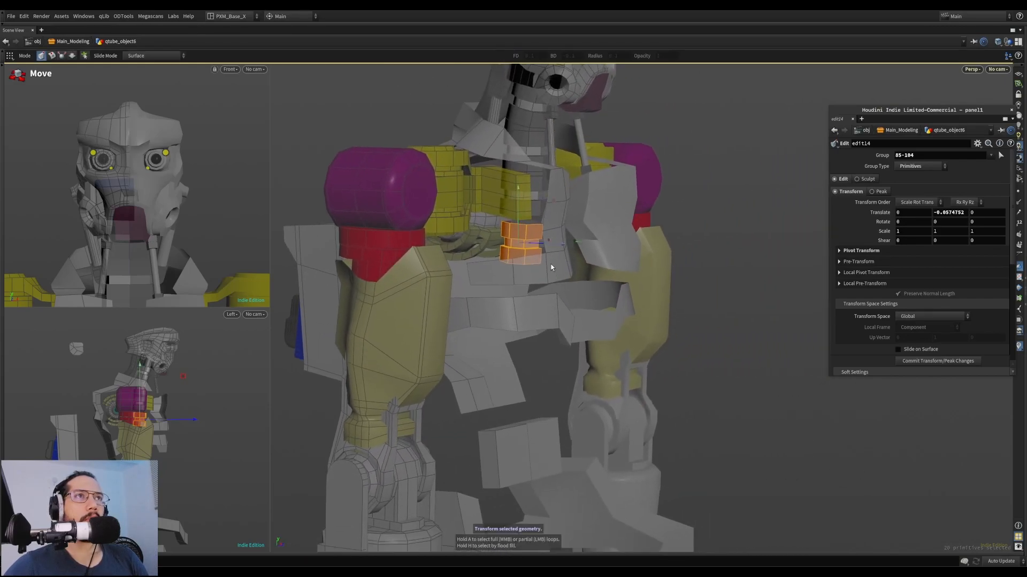
# Duplicate the lowered spine segments again and move the copy down to the waist, about 0.193 along Y
pyautogui.hotkey('ctrl', 'c')
pyautogui.hotkey('ctrl', 'v')
pyautogui.click(535, 239)
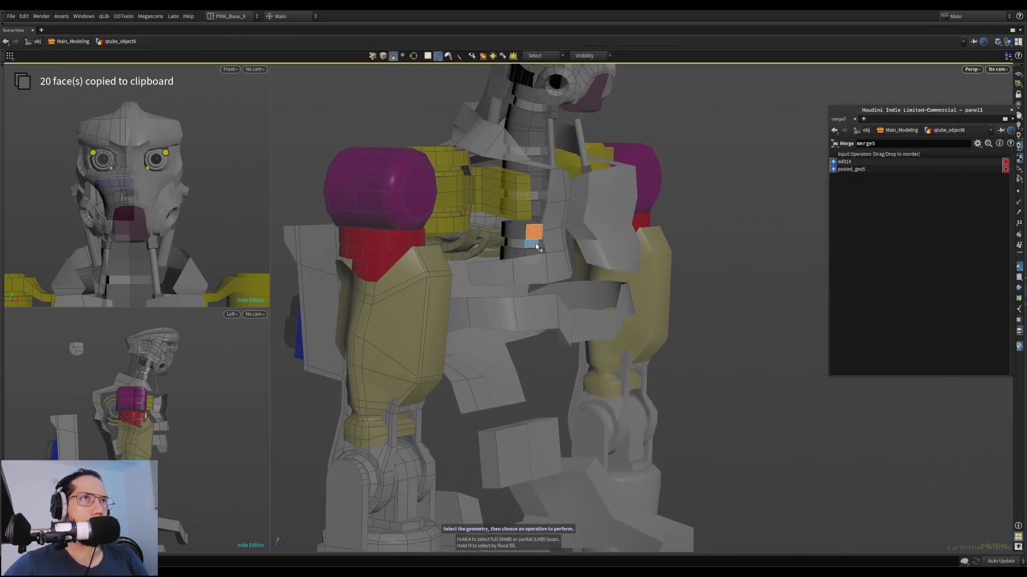
pyautogui.click(470, 250)
pyautogui.click(529, 247)
pyautogui.press('t')
pyautogui.moveTo(518, 204); pyautogui.dragTo(519, 370)
# Enlarge the duplicated waist segments so they nearly match the width of the abdomen block
pyautogui.keyDown('alt'); pyautogui.moveTo(519, 371); pyautogui.dragTo(415, 368); pyautogui.keyUp('alt')
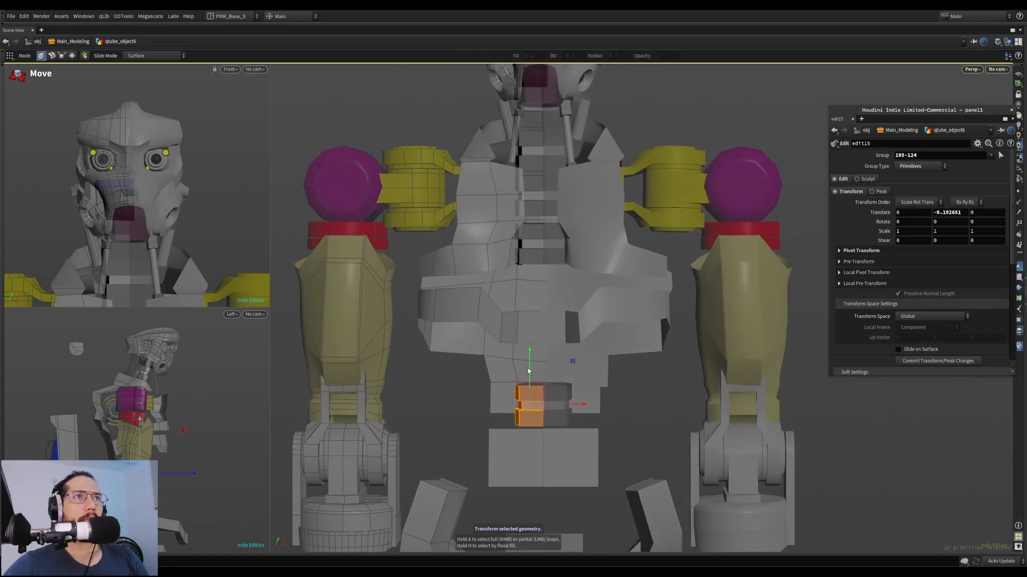
pyautogui.moveTo(683, 415); pyautogui.dragTo(701, 415)
pyautogui.keyDown('alt'); pyautogui.moveTo(601, 408); pyautogui.dragTo(573, 403); pyautogui.keyUp('alt')
pyautogui.press('s')
pyautogui.press('t')
pyautogui.press('s')
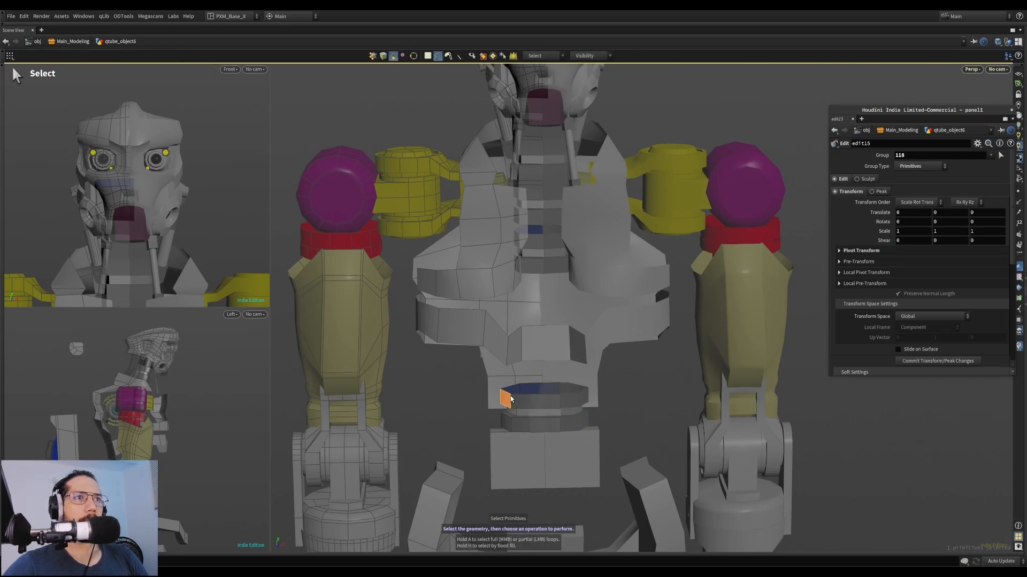
# Select the whole waist segment piece and shift it along X to line up with the centre seam
pyautogui.doubleClick(558, 402)
pyautogui.press('t')
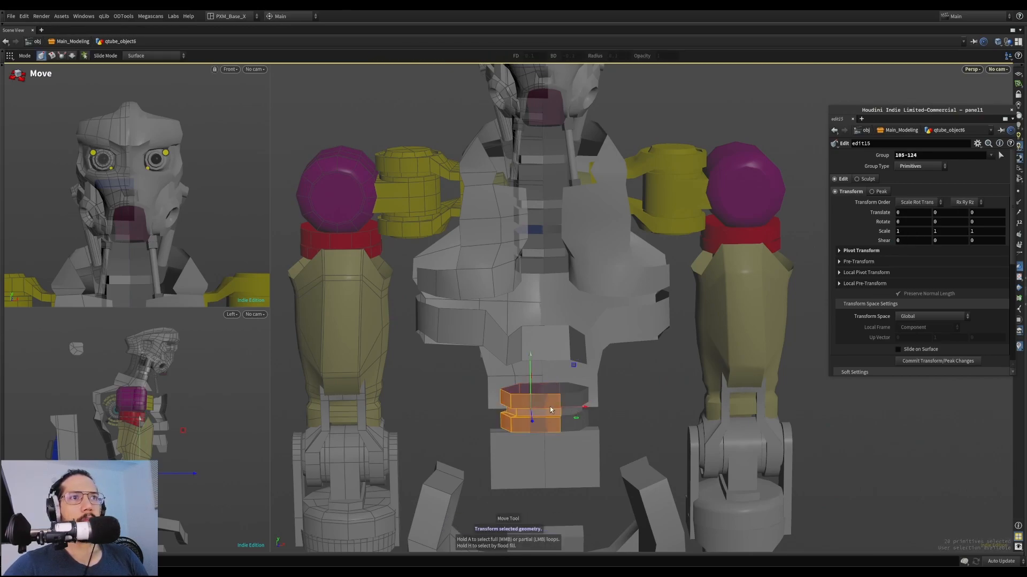
pyautogui.moveTo(583, 411); pyautogui.dragTo(585, 416)
pyautogui.keyDown('alt'); pyautogui.moveTo(586, 415); pyautogui.dragTo(630, 392, button='right'); pyautogui.keyUp('alt')
pyautogui.keyDown('alt'); pyautogui.moveTo(550, 402); pyautogui.dragTo(588, 401); pyautogui.keyUp('alt')
pyautogui.keyDown('alt'); pyautogui.moveTo(589, 401); pyautogui.dragTo(598, 394, button='right'); pyautogui.keyUp('alt')
pyautogui.keyDown('alt'); pyautogui.moveTo(598, 394); pyautogui.dragTo(601, 390); pyautogui.keyUp('alt')
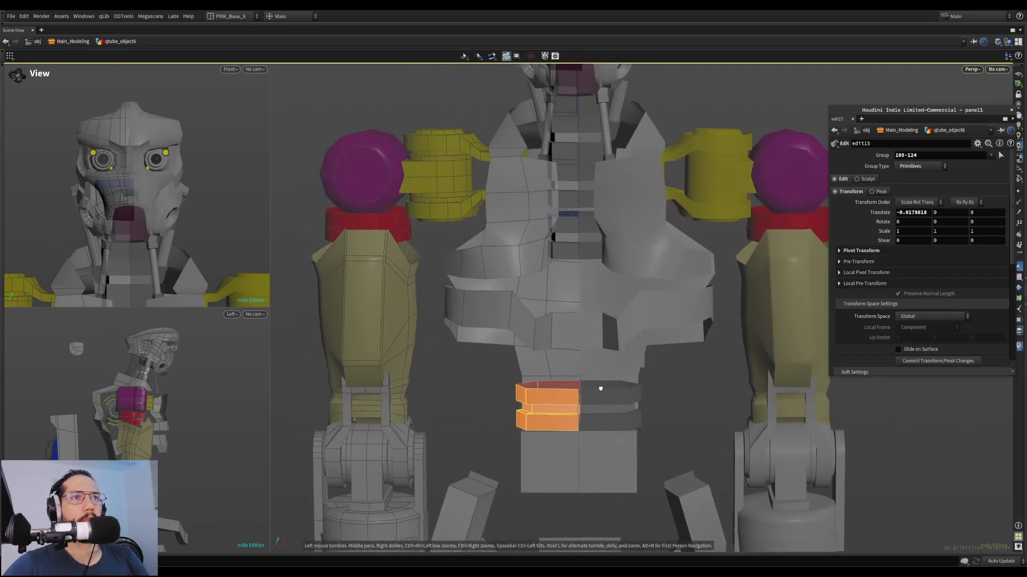
pyautogui.moveTo(602, 392); pyautogui.dragTo(603, 390, button='middle')
# Select the outer points of the waist segments and move them inward along X by about 0.0129
pyautogui.press('2')
pyautogui.moveTo(481, 355); pyautogui.dragTo(578, 463)
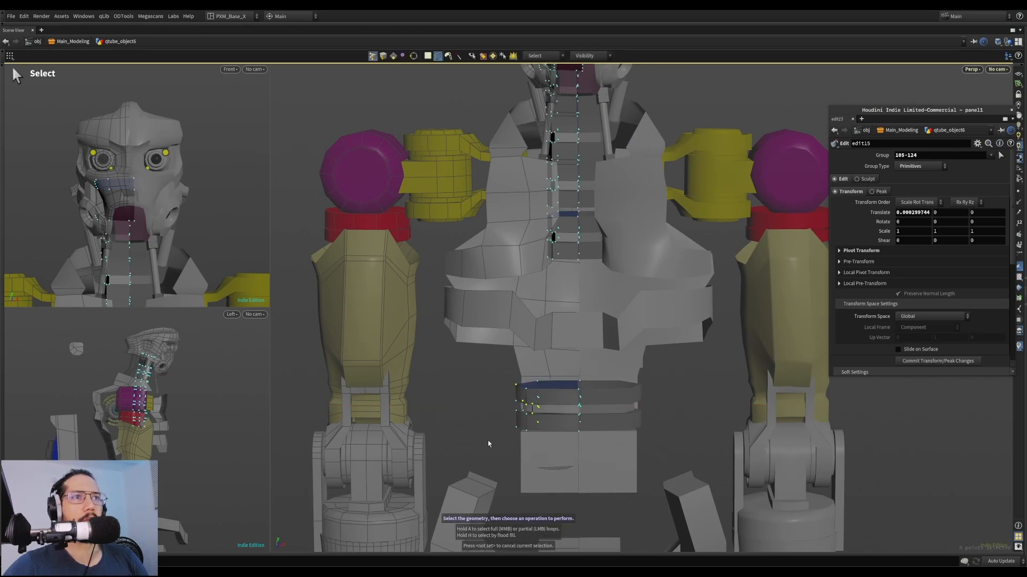
pyautogui.moveTo(571, 413); pyautogui.dragTo(583, 415, button='middle')
pyautogui.keyDown('alt'); pyautogui.moveTo(585, 405); pyautogui.dragTo(687, 378); pyautogui.keyUp('alt')
pyautogui.keyDown('alt'); pyautogui.moveTo(687, 377); pyautogui.dragTo(651, 371, button='right'); pyautogui.keyUp('alt')
pyautogui.keyDown('alt'); pyautogui.moveTo(650, 371); pyautogui.dragTo(578, 406); pyautogui.keyUp('alt')
pyautogui.press('s')
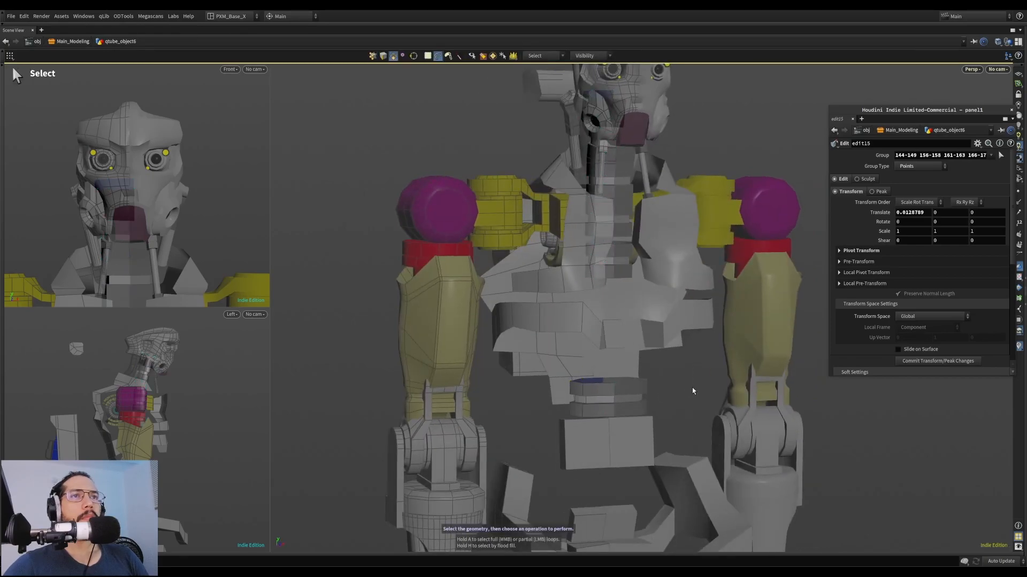
pyautogui.keyDown('alt'); pyautogui.moveTo(640, 386); pyautogui.dragTo(621, 341, button='middle'); pyautogui.keyUp('alt')
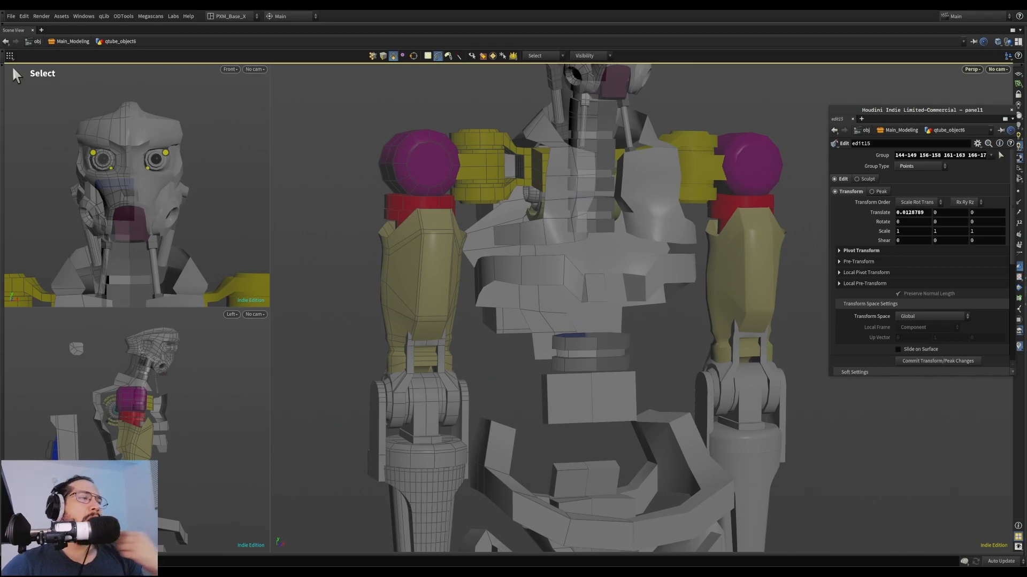
pyautogui.moveTo(452, 358); pyautogui.dragTo(473, 353)
pyautogui.scroll(-5, 489, 378)
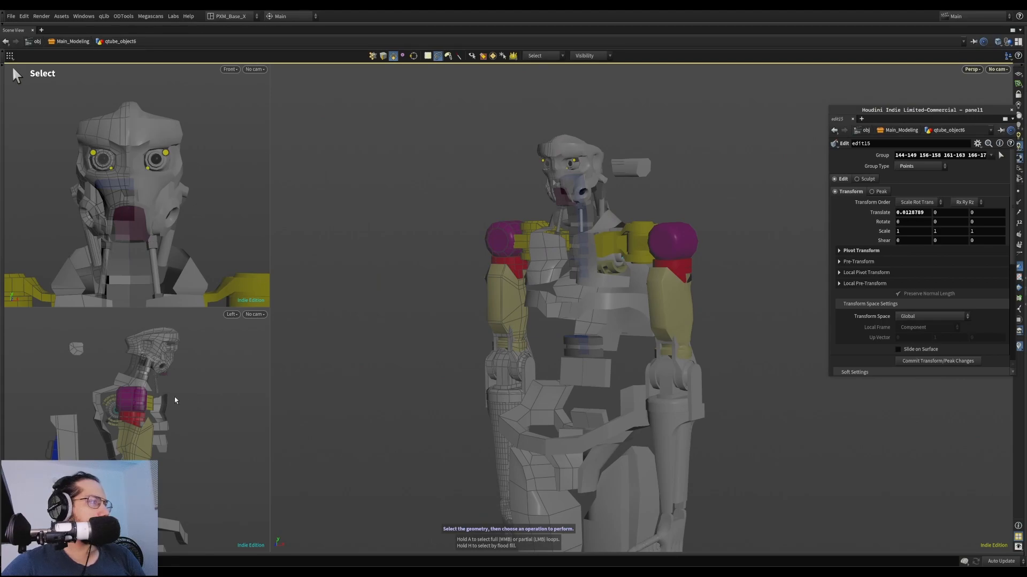
pyautogui.moveTo(436, 519); pyautogui.dragTo(712, 396)
pyautogui.scroll(5, 623, 373)
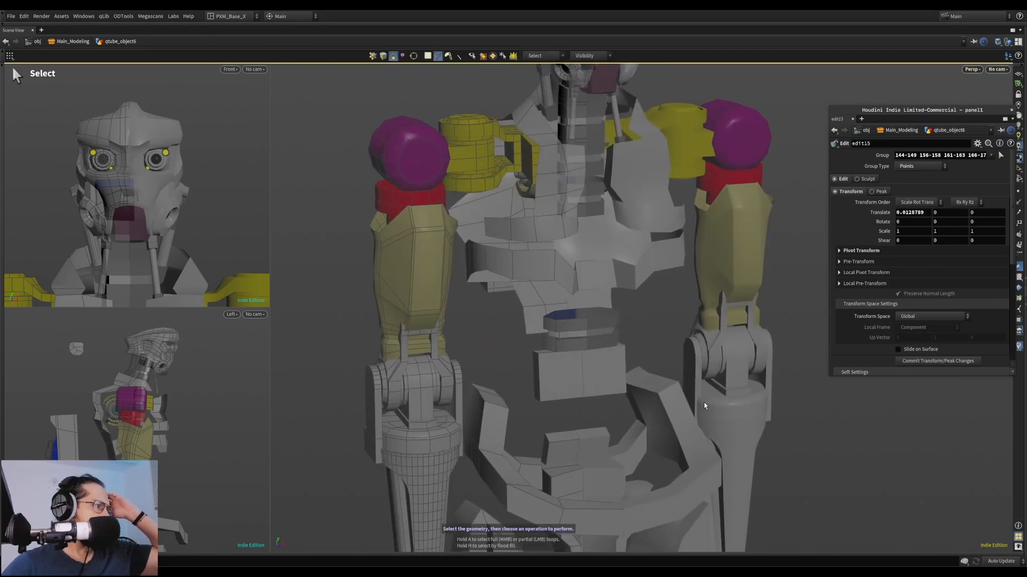
# Select the abdomen block and use Peak to push two of its faces outward
pyautogui.moveTo(595, 355); pyautogui.dragTo(631, 505)
pyautogui.press('1')
pyautogui.click(570, 381)
pyautogui.press('4')
pyautogui.click(572, 382)
pyautogui.press('p')
pyautogui.press('4')
pyautogui.click(605, 408)
pyautogui.press('p')
pyautogui.keyDown('alt'); pyautogui.moveTo(603, 445); pyautogui.dragTo(616, 403); pyautogui.keyUp('alt')
# Insert a horizontal edge loop around the abdomen block and move its outer edge outward by about 0.0183 along X
pyautogui.press('l')
pyautogui.click(578, 393)
pyautogui.press('3')
pyautogui.click(574, 387)
pyautogui.press('t')
pyautogui.moveTo(616, 403); pyautogui.dragTo(602, 404, button='middle')
# Select the abdomen block's two front faces and move them forward about 0.0093 along Z
pyautogui.keyDown('alt'); pyautogui.moveTo(603, 403); pyautogui.dragTo(668, 383); pyautogui.keyUp('alt')
pyautogui.press('4')
pyautogui.keyDown('alt'); pyautogui.moveTo(621, 424); pyautogui.dragTo(617, 425); pyautogui.keyUp('alt')
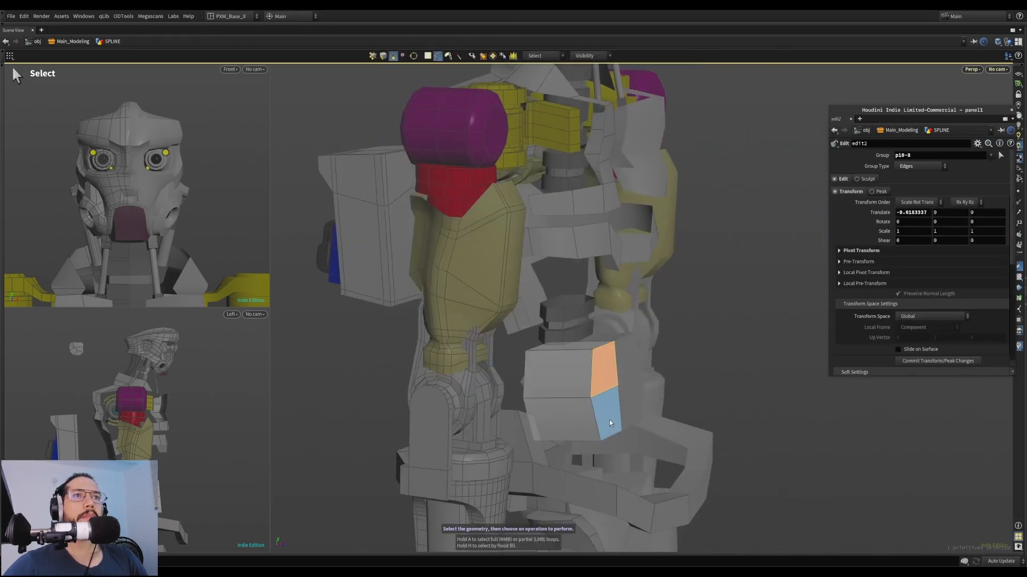
pyautogui.keyDown('shift'); pyautogui.click(616, 420); pyautogui.keyUp('shift')
pyautogui.press('t')
pyautogui.moveTo(630, 430); pyautogui.dragTo(636, 428, button='middle')
pyautogui.keyDown('alt'); pyautogui.moveTo(636, 427); pyautogui.dragTo(557, 424); pyautogui.keyUp('alt')
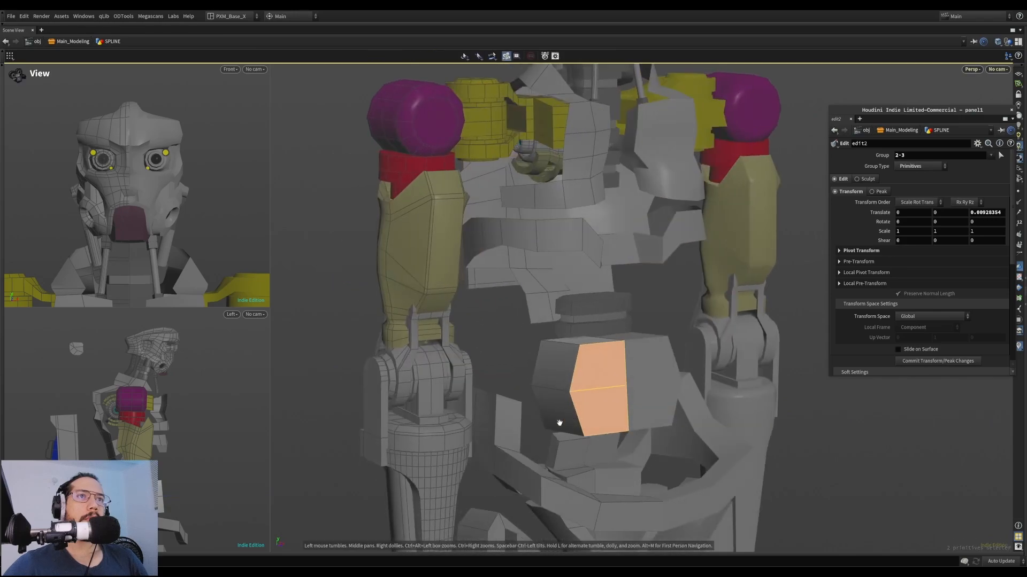
pyautogui.keyDown('alt'); pyautogui.moveTo(557, 424); pyautogui.dragTo(588, 434, button='right'); pyautogui.keyUp('alt')
pyautogui.keyDown('alt'); pyautogui.moveTo(589, 434); pyautogui.dragTo(574, 432); pyautogui.keyUp('alt')
# Leave the abdomen block and open the chest plate object extracted_object9 for geometry editing
pyautogui.press('u')
pyautogui.click(669, 350)
pyautogui.keyDown('alt'); pyautogui.moveTo(670, 350); pyautogui.dragTo(636, 315); pyautogui.keyUp('alt')
pyautogui.keyDown('alt'); pyautogui.moveTo(637, 315); pyautogui.dragTo(653, 291, button='right'); pyautogui.keyUp('alt')
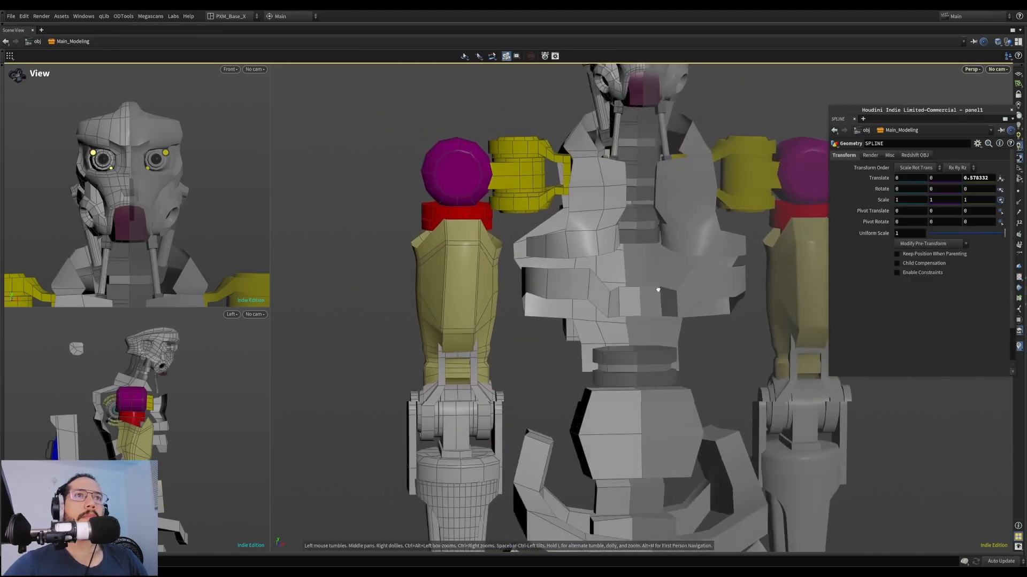
pyautogui.press('i')
pyautogui.keyDown('alt'); pyautogui.moveTo(535, 328); pyautogui.dragTo(630, 316); pyautogui.keyUp('alt')
pyautogui.press('u')
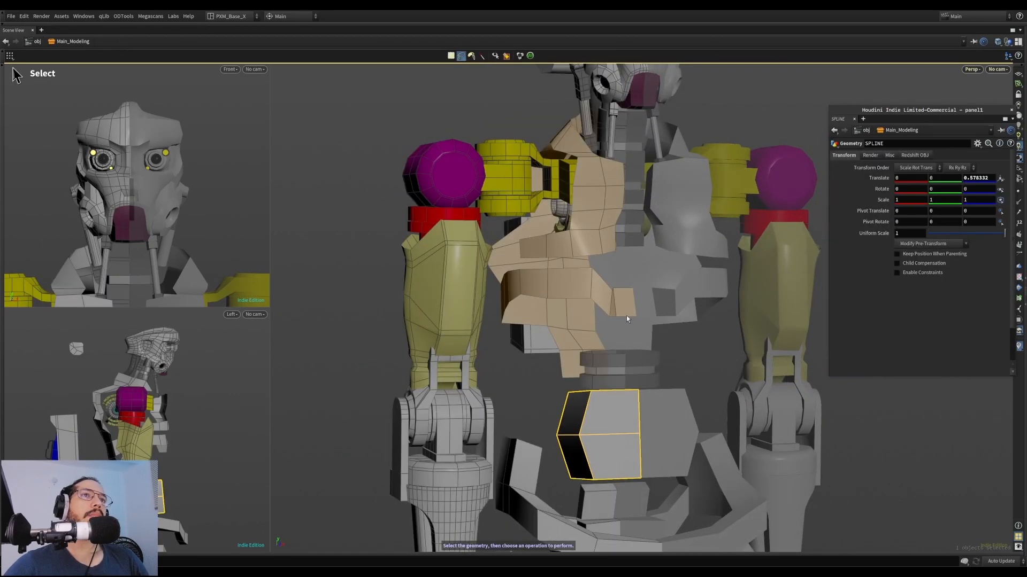
pyautogui.click(592, 290)
pyautogui.press('i')
# Extrude the lower chest plate's bottom edge loop downward by about 0.062 along Y
pyautogui.keyDown('alt'); pyautogui.moveTo(630, 316); pyautogui.dragTo(417, 356); pyautogui.keyUp('alt')
pyautogui.doubleClick(653, 316)
pyautogui.keyDown('alt'); pyautogui.moveTo(556, 345); pyautogui.dragTo(699, 303, button='middle'); pyautogui.keyUp('alt')
pyautogui.keyDown('alt'); pyautogui.moveTo(699, 302); pyautogui.dragTo(743, 298, button='right'); pyautogui.keyUp('alt')
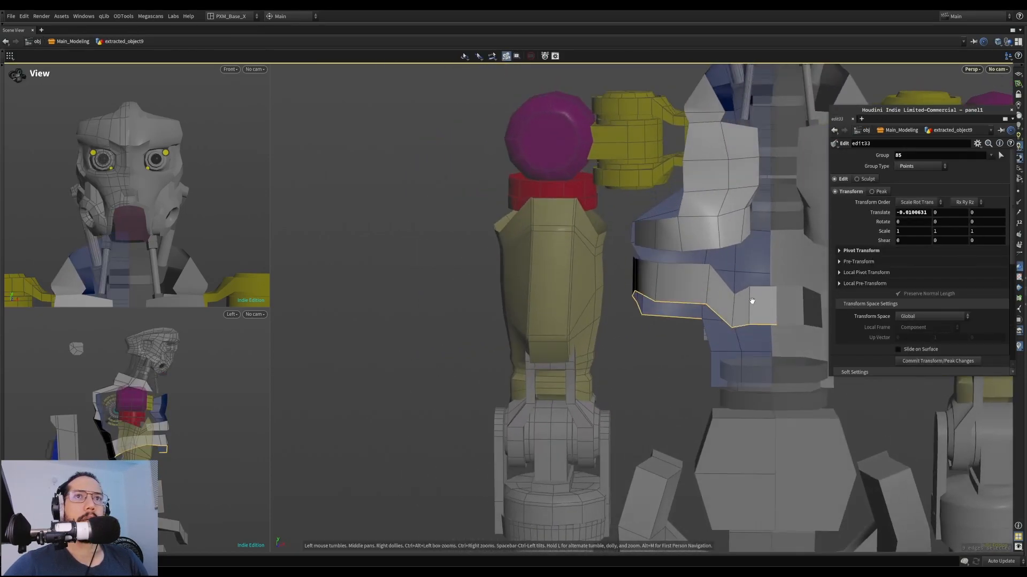
pyautogui.keyDown('alt'); pyautogui.moveTo(742, 298); pyautogui.dragTo(673, 302, button='middle'); pyautogui.keyUp('alt')
pyautogui.press('e')
pyautogui.moveTo(619, 282); pyautogui.dragTo(602, 338)
pyautogui.scroll(-3, 667, 328)
pyautogui.scroll(-4, 600, 385)
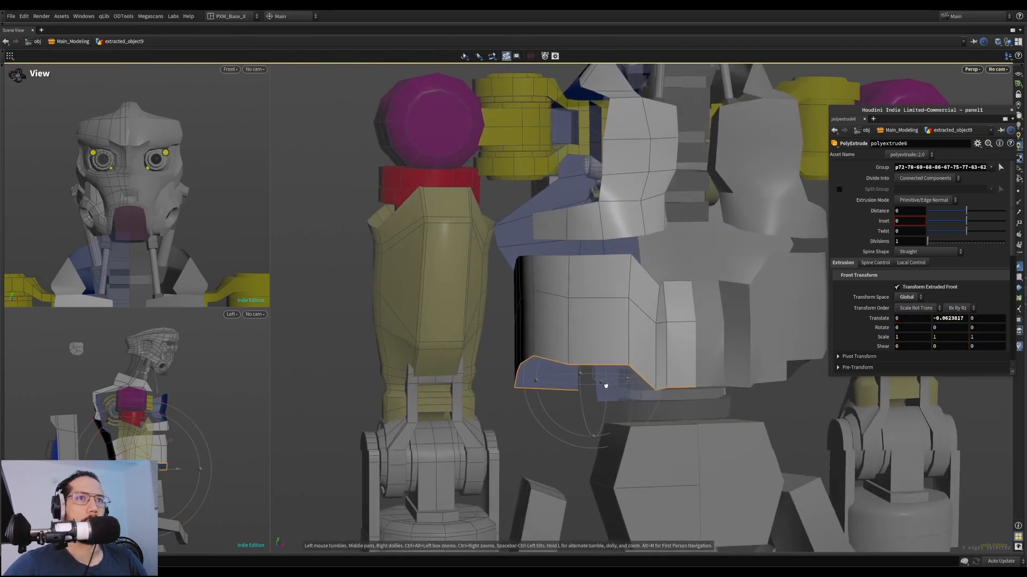
pyautogui.keyDown('alt'); pyautogui.moveTo(641, 406); pyautogui.dragTo(612, 398); pyautogui.keyUp('alt')
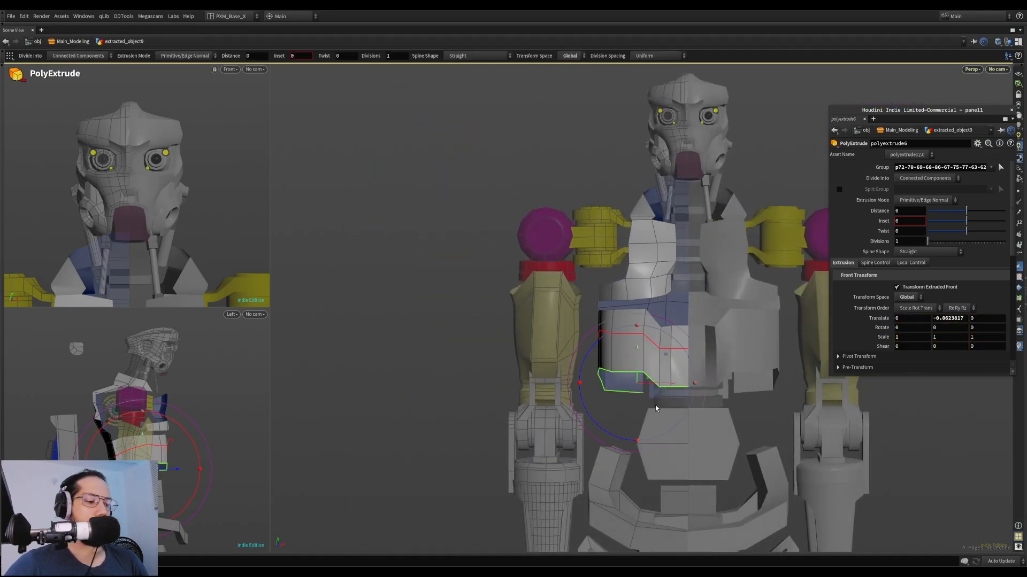
# Flatten and narrow the chest plate's extruded bottom edge, shifting it about 0.018 along X and 0.030 down along Y
pyautogui.press('f')
pyautogui.keyDown('alt'); pyautogui.moveTo(646, 449); pyautogui.dragTo(666, 417); pyautogui.keyUp('alt')
pyautogui.moveTo(695, 405)
pyautogui.mouseDown()
pyautogui.moveTo(690, 349)
pyautogui.moveTo(683, 408)
pyautogui.moveTo(766, 387)
pyautogui.moveTo(676, 408)
pyautogui.mouseUp()
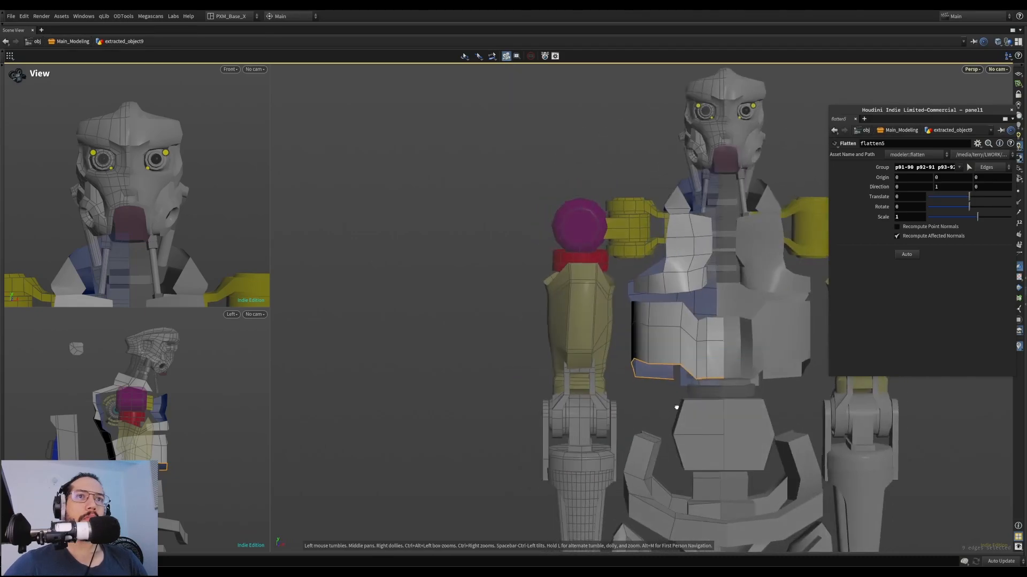
pyautogui.scroll(2, 744, 342)
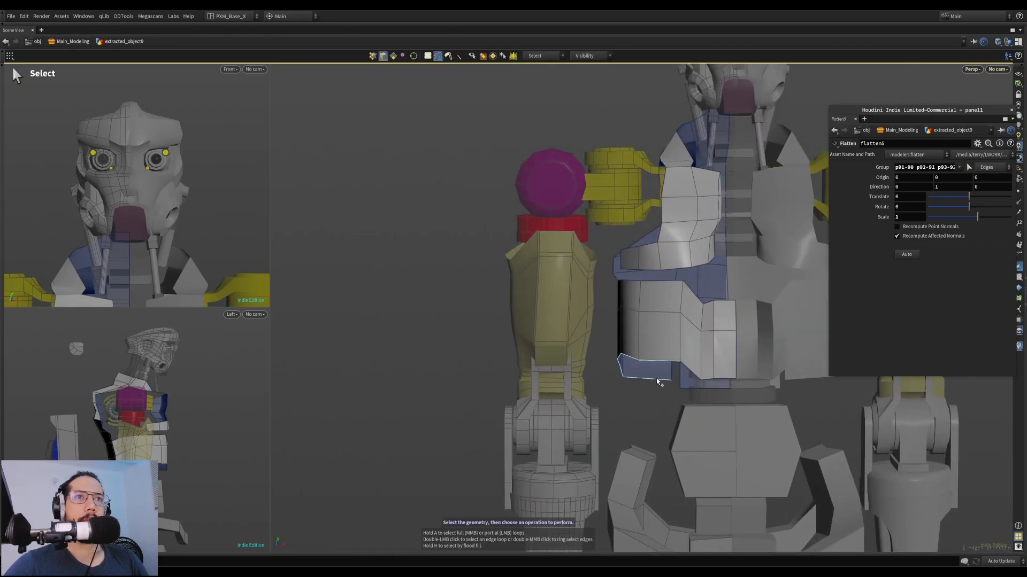
pyautogui.press('t')
pyautogui.press('e')
pyautogui.moveTo(647, 350); pyautogui.dragTo(662, 393)
pyautogui.press('Escape')
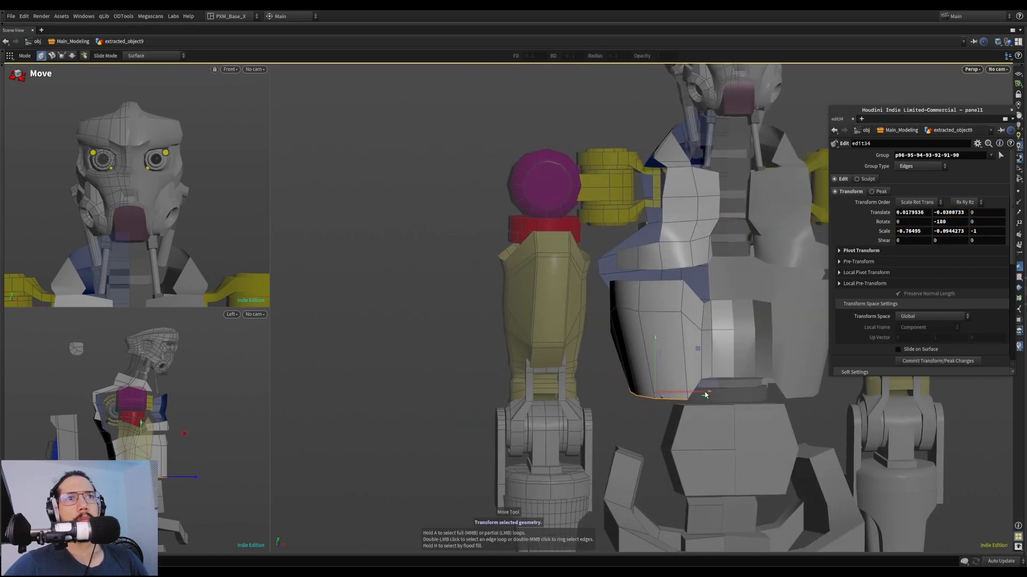
pyautogui.press('Escape')
# Switch to the abdomen block and rotate the whole piece about 13.8 degrees around X
pyautogui.scroll(-8, 740, 394)
pyautogui.moveTo(714, 402)
pyautogui.mouseDown()
pyautogui.moveTo(807, 409)
pyautogui.moveTo(864, 390)
pyautogui.moveTo(907, 408)
pyautogui.moveTo(704, 405)
pyautogui.mouseUp()
pyautogui.scroll(3, 704, 404)
pyautogui.press('s')
pyautogui.click(720, 406)
pyautogui.press('r')
pyautogui.moveTo(760, 399); pyautogui.dragTo(633, 295)
pyautogui.press('Escape')
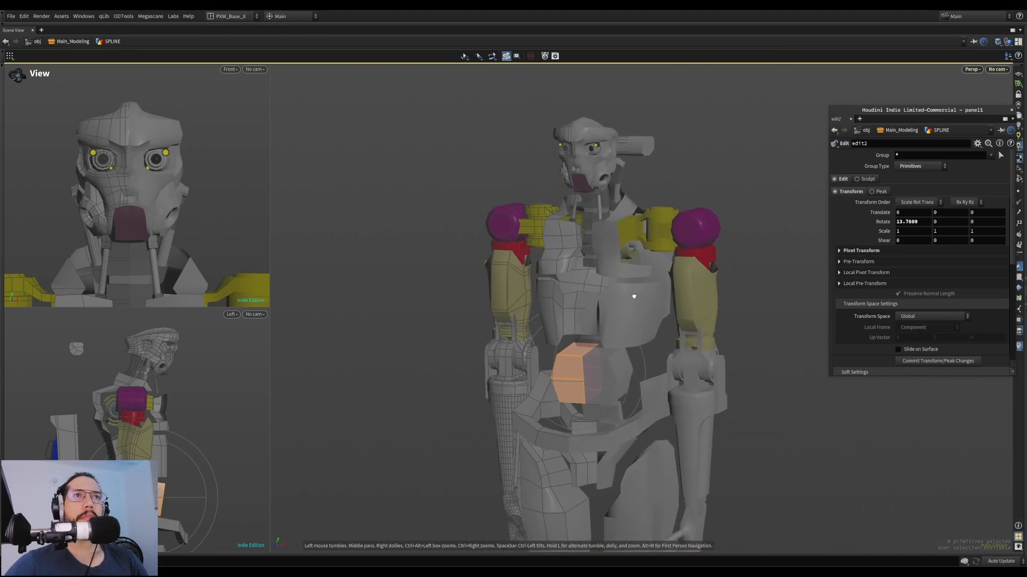
# Peak the abdomen block's two back faces outward by about 0.0487
pyautogui.press('u')
pyautogui.moveTo(679, 288); pyautogui.dragTo(651, 276, button='right')
pyautogui.moveTo(650, 275); pyautogui.dragTo(559, 357)
pyautogui.click(590, 360)
pyautogui.keyDown('shift'); pyautogui.click(594, 382); pyautogui.keyUp('shift')
pyautogui.press('h')
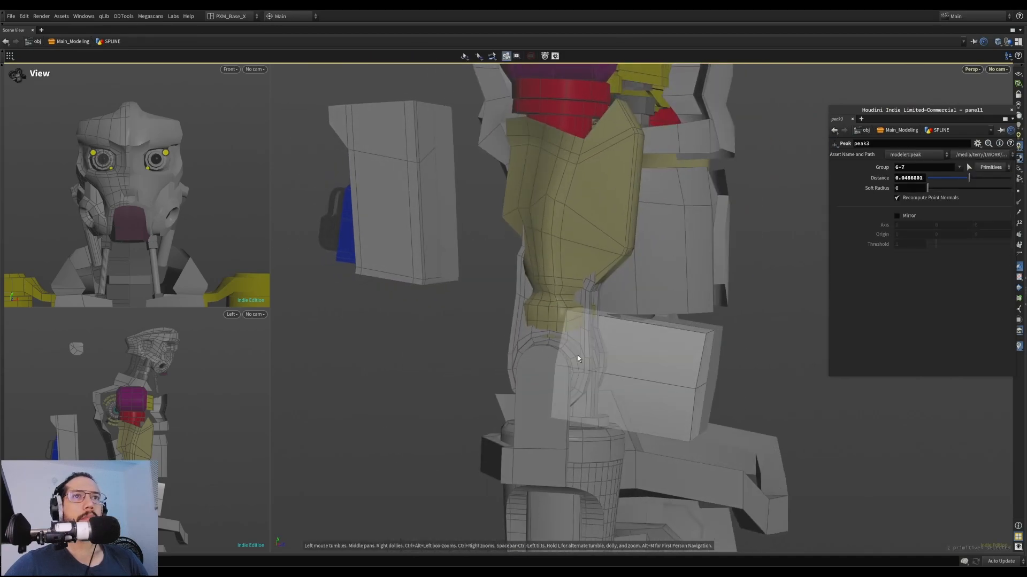
# Rotate the whole abdomen block by about -5.9 degrees around X and lower it about 0.006 along Y
pyautogui.press('s')
pyautogui.doubleClick(677, 362)
pyautogui.press('r')
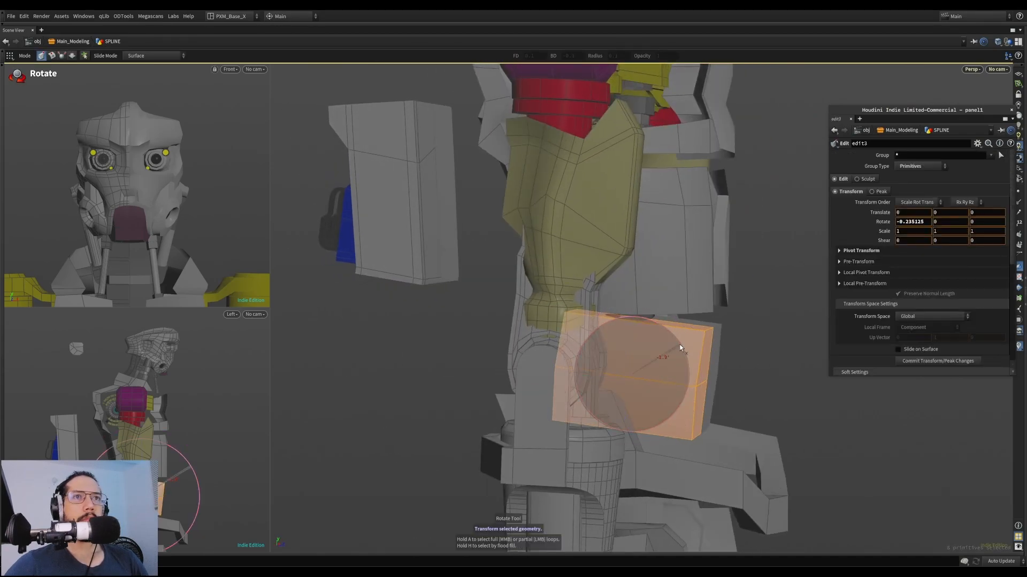
pyautogui.keyDown('alt'); pyautogui.moveTo(679, 343); pyautogui.dragTo(637, 349); pyautogui.keyUp('alt')
pyautogui.press('t')
pyautogui.keyDown('alt'); pyautogui.moveTo(636, 349); pyautogui.dragTo(624, 388, button='right'); pyautogui.keyUp('alt')
pyautogui.keyDown('alt'); pyautogui.moveTo(624, 387); pyautogui.dragTo(642, 374); pyautogui.keyUp('alt')
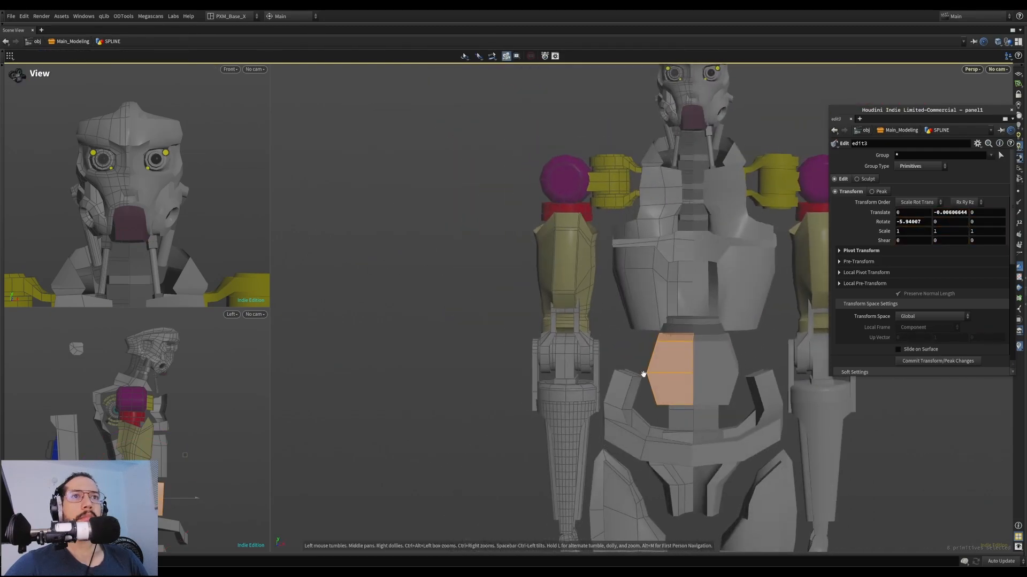
# Slide the abdomen block's horizontal middle edge loop upward by about 0.022 along Y
pyautogui.keyDown('alt'); pyautogui.moveTo(641, 373); pyautogui.dragTo(631, 353, button='right'); pyautogui.keyUp('alt')
pyautogui.press('s')
pyautogui.press('2')
pyautogui.moveTo(667, 448); pyautogui.dragTo(669, 405)
pyautogui.moveTo(687, 369); pyautogui.dragTo(840, 378)
pyautogui.press('s')
pyautogui.press('3')
pyautogui.click(684, 377)
pyautogui.doubleClick(684, 377)
pyautogui.hotkey('shift', 's')
# Select the abdomen block's two back faces and peak them inward by about 0.0245
pyautogui.press('s')
pyautogui.press('4')
pyautogui.click(684, 379)
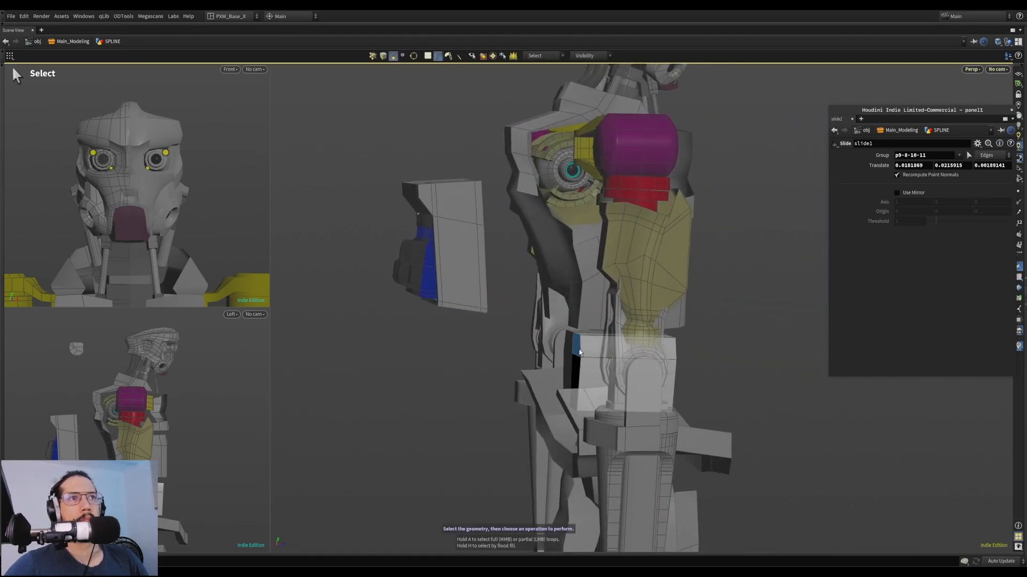
pyautogui.keyDown('shift'); pyautogui.click(577, 369); pyautogui.keyUp('shift')
pyautogui.keyDown('alt'); pyautogui.moveTo(579, 370); pyautogui.dragTo(619, 379); pyautogui.keyUp('alt')
pyautogui.hotkey('shift', 'e')
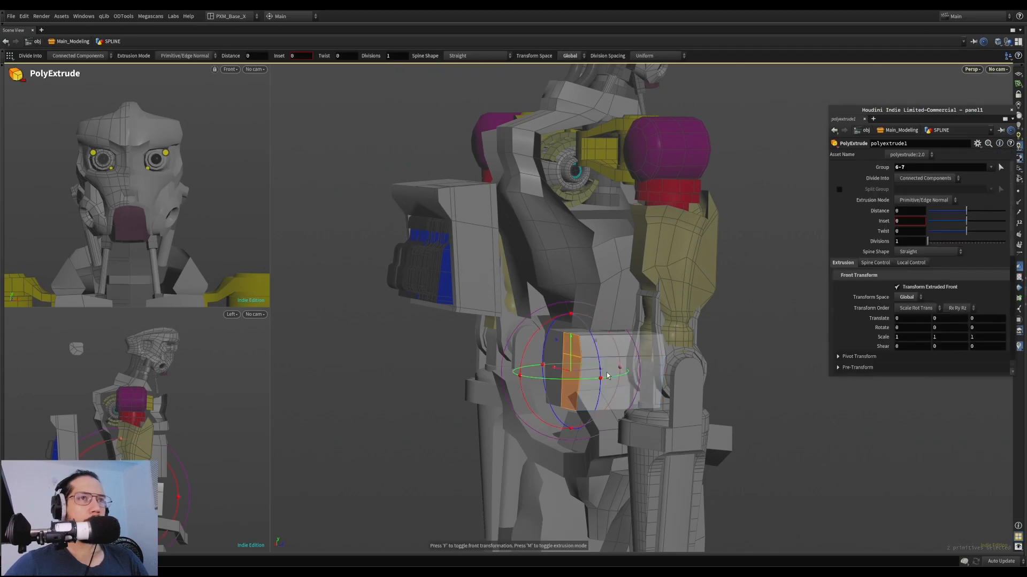
pyautogui.hotkey('ctrl', 'z')
pyautogui.keyDown('shift'); pyautogui.click(572, 372); pyautogui.keyUp('shift')
pyautogui.press('p')
pyautogui.moveTo(590, 377)
pyautogui.mouseDown()
pyautogui.moveTo(601, 378)
pyautogui.moveTo(574, 379)
pyautogui.mouseUp()
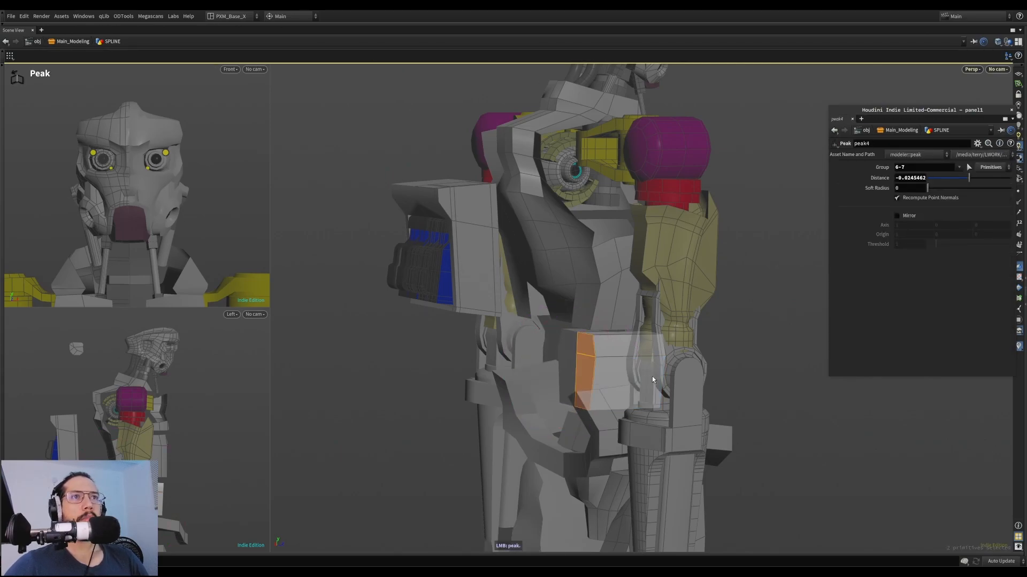
pyautogui.press('Escape')
# Peak the abdomen block's two front faces inward by about 0.0152
pyautogui.moveTo(652, 380); pyautogui.dragTo(512, 369)
pyautogui.keyDown('alt'); pyautogui.moveTo(644, 382); pyautogui.dragTo(660, 401); pyautogui.keyUp('alt')
pyautogui.press('p')
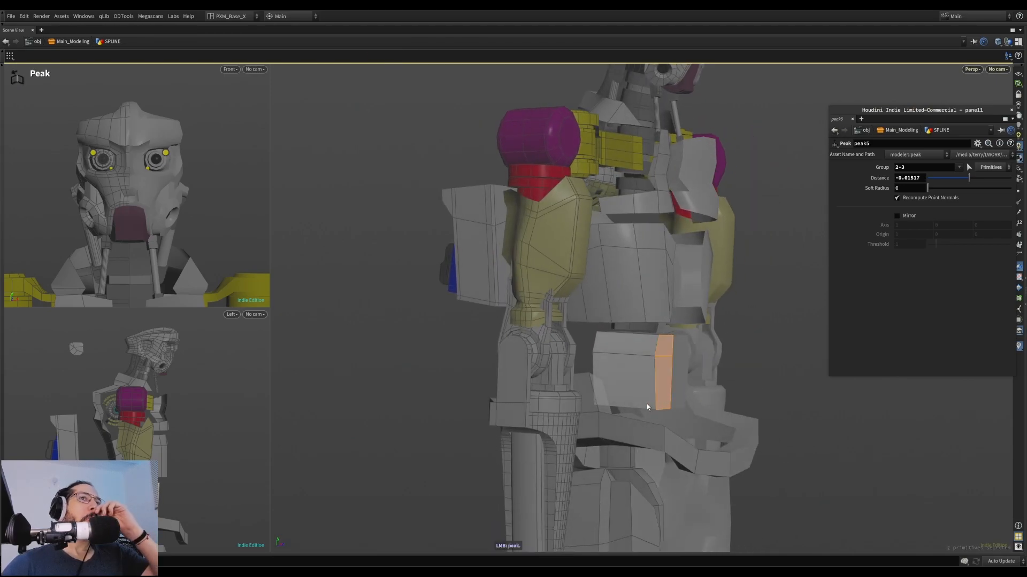
pyautogui.press('Escape')
pyautogui.moveTo(649, 376); pyautogui.dragTo(718, 337)
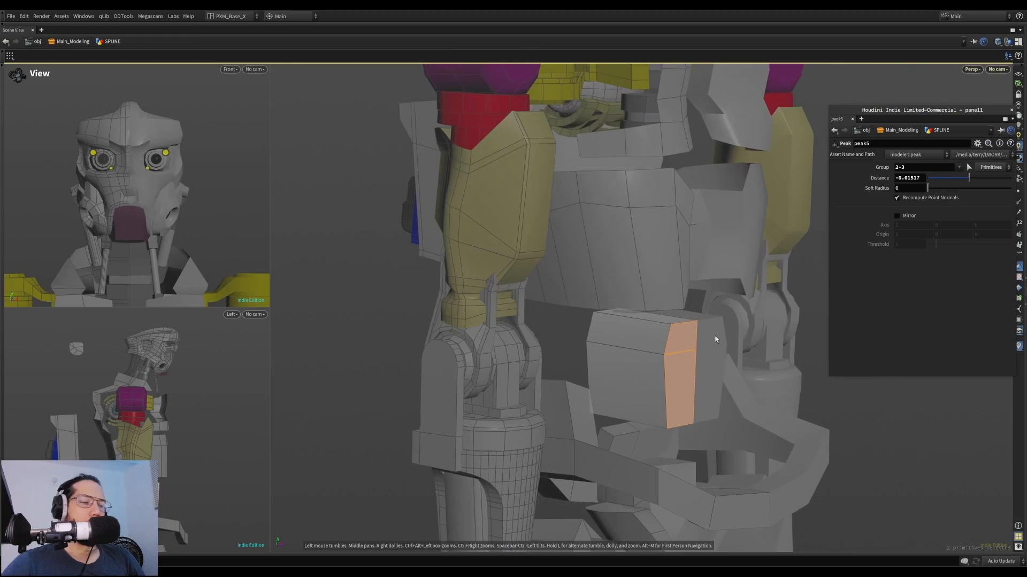
# Insert a vertical edge loop through the side of the abdomen block and shift it to reshape the side
pyautogui.press('l')
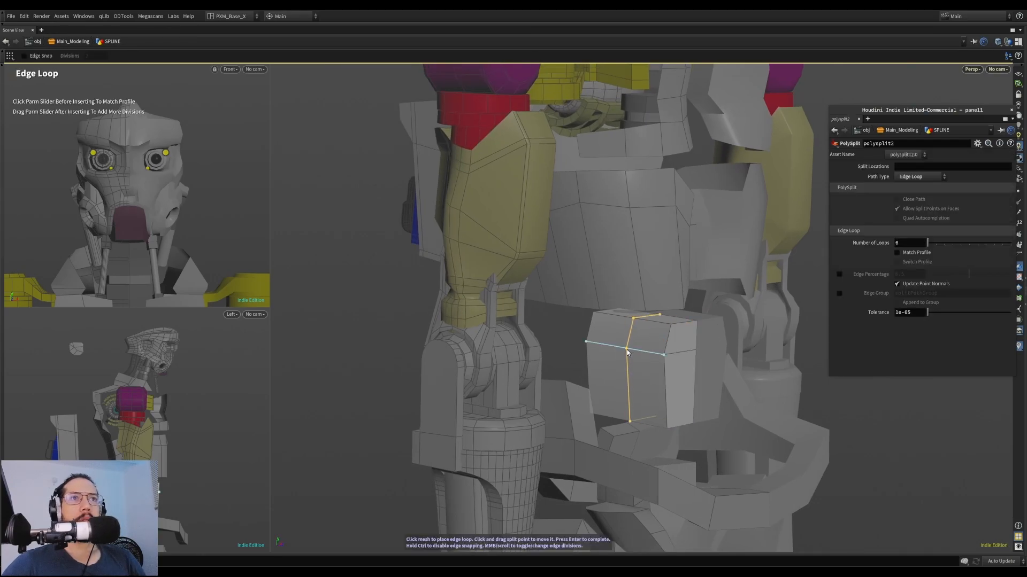
pyautogui.click(627, 349)
pyautogui.keyDown('alt'); pyautogui.moveTo(627, 369); pyautogui.dragTo(692, 399); pyautogui.keyUp('alt')
pyautogui.press('3')
pyautogui.doubleClick(627, 374)
pyautogui.press('t')
pyautogui.keyDown('alt'); pyautogui.moveTo(693, 399); pyautogui.dragTo(637, 394, button='middle'); pyautogui.keyUp('alt')
# Switch to the pelvis ring and extrude the underside face at its front centre downward
pyautogui.keyDown('alt'); pyautogui.moveTo(636, 394); pyautogui.dragTo(679, 424); pyautogui.keyUp('alt')
pyautogui.keyDown('alt'); pyautogui.moveTo(679, 425); pyautogui.dragTo(666, 351, button='middle'); pyautogui.keyUp('alt')
pyautogui.keyDown('alt'); pyautogui.moveTo(672, 377); pyautogui.dragTo(644, 313); pyautogui.keyUp('alt')
pyautogui.press('1')
pyautogui.click(616, 376)
pyautogui.press('4')
pyautogui.click(606, 389)
pyautogui.keyDown('alt'); pyautogui.moveTo(605, 390); pyautogui.dragTo(585, 399); pyautogui.keyUp('alt')
pyautogui.hotkey('ctrl', 'e')
pyautogui.moveTo(585, 399)
pyautogui.keyDown('alt'); pyautogui.mouseDown()
pyautogui.moveTo(564, 428)
pyautogui.moveTo(568, 392)
pyautogui.mouseUp(); pyautogui.keyUp('alt')
# Move the outer bottom edge of the pelvis front flap inward by about 0.031 along X
pyautogui.press('3')
pyautogui.click(547, 408)
pyautogui.moveTo(564, 407); pyautogui.dragTo(584, 409, button='middle')
# Select the front points of the pelvis ring and move them back about 0.037 along Z
pyautogui.keyDown('alt'); pyautogui.moveTo(584, 408); pyautogui.dragTo(628, 399); pyautogui.keyUp('alt')
pyautogui.keyDown('alt'); pyautogui.moveTo(628, 399); pyautogui.dragTo(851, 319, button='right'); pyautogui.keyUp('alt')
pyautogui.keyDown('alt'); pyautogui.moveTo(850, 319); pyautogui.dragTo(653, 395); pyautogui.keyUp('alt')
pyautogui.keyDown('alt'); pyautogui.moveTo(642, 342); pyautogui.dragTo(633, 415); pyautogui.keyUp('alt')
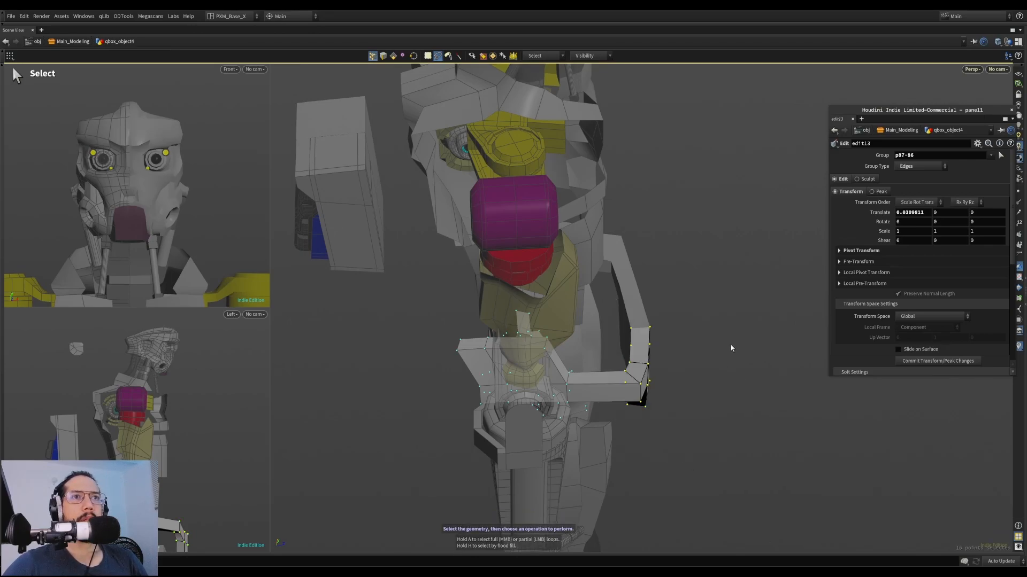
pyautogui.keyDown('alt'); pyautogui.moveTo(685, 377); pyautogui.dragTo(635, 315); pyautogui.keyUp('alt')
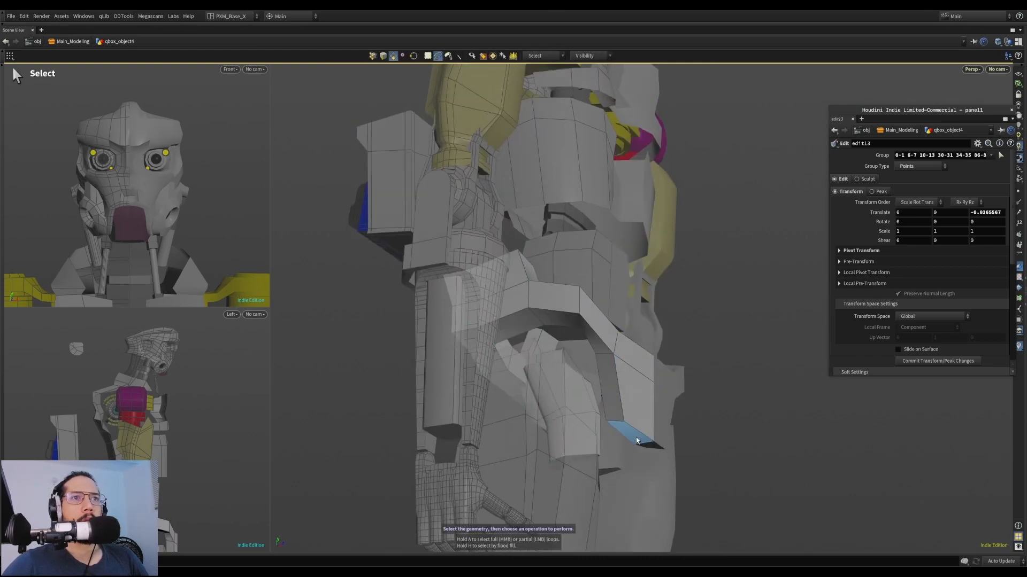
# Extrude the bottom face of the pelvis front flap further down to add a second segment
pyautogui.click(636, 440)
pyautogui.keyDown('alt'); pyautogui.moveTo(636, 440); pyautogui.dragTo(651, 393); pyautogui.keyUp('alt')
pyautogui.hotkey('ctrl', 'e')
pyautogui.moveTo(624, 345); pyautogui.dragTo(626, 400)
# Delete the flap's two inner faces along the centre seam
pyautogui.keyDown('alt'); pyautogui.moveTo(626, 399); pyautogui.dragTo(530, 461); pyautogui.keyUp('alt')
pyautogui.moveTo(658, 422); pyautogui.dragTo(672, 414)
pyautogui.press('s')
pyautogui.press('Delete')
# Flatten the pelvis points along the centre seam and move them about -0.0016 along X to meet the mirrored half
pyautogui.keyDown('alt'); pyautogui.moveTo(701, 380); pyautogui.dragTo(686, 326); pyautogui.keyUp('alt')
pyautogui.keyDown('alt'); pyautogui.moveTo(682, 280); pyautogui.dragTo(717, 405); pyautogui.keyUp('alt')
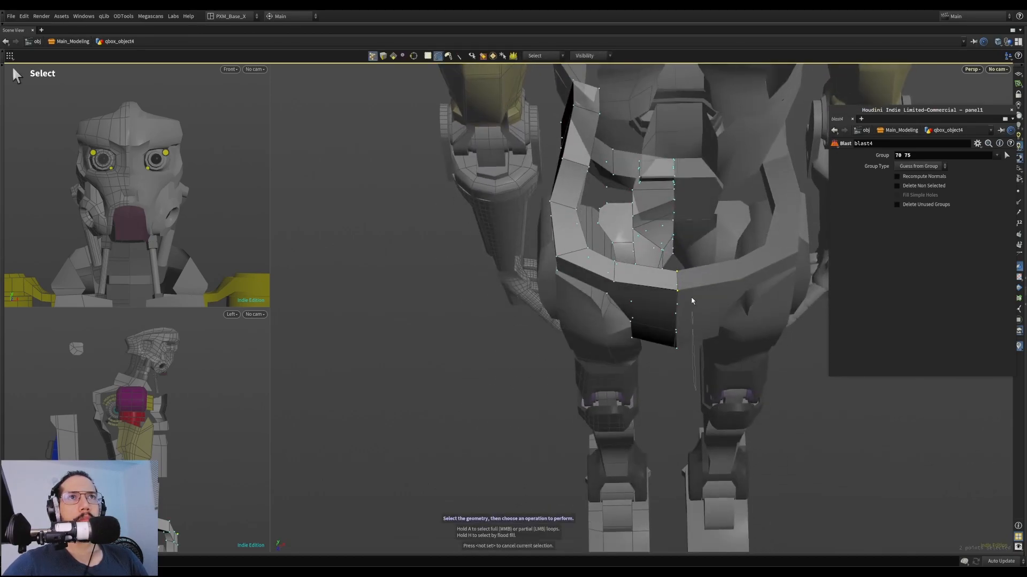
pyautogui.moveTo(665, 305)
pyautogui.mouseDown()
pyautogui.moveTo(676, 390)
pyautogui.moveTo(675, 328)
pyautogui.mouseUp()
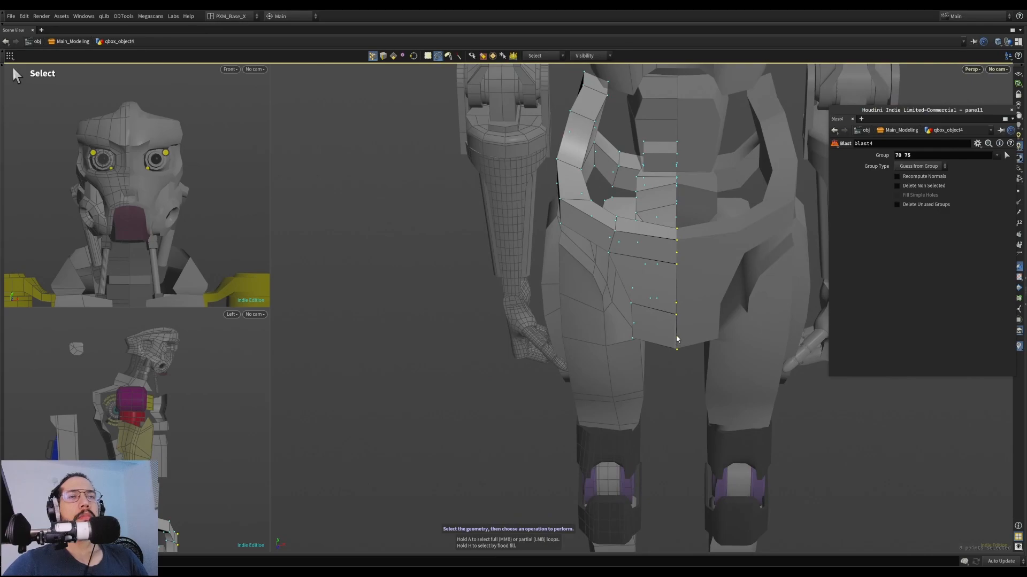
pyautogui.press('f')
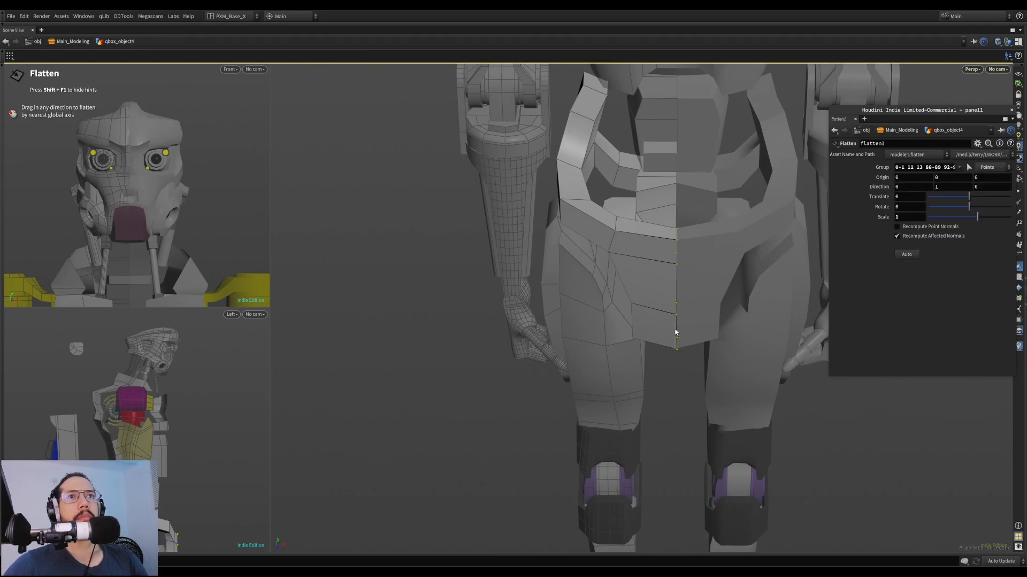
pyautogui.keyDown('alt'); pyautogui.moveTo(691, 333); pyautogui.dragTo(688, 322); pyautogui.keyUp('alt')
pyautogui.press('t')
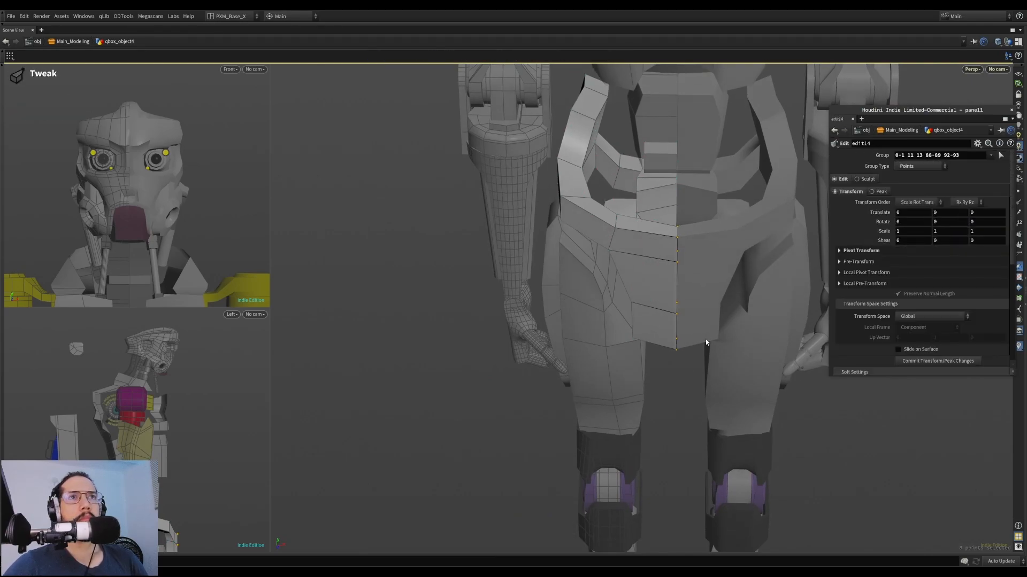
pyautogui.moveTo(708, 338); pyautogui.dragTo(706, 337, button='middle')
pyautogui.moveTo(707, 337)
pyautogui.keyDown('alt'); pyautogui.mouseDown()
pyautogui.moveTo(738, 302)
pyautogui.moveTo(685, 302)
pyautogui.moveTo(717, 321)
pyautogui.mouseUp(); pyautogui.keyUp('alt')
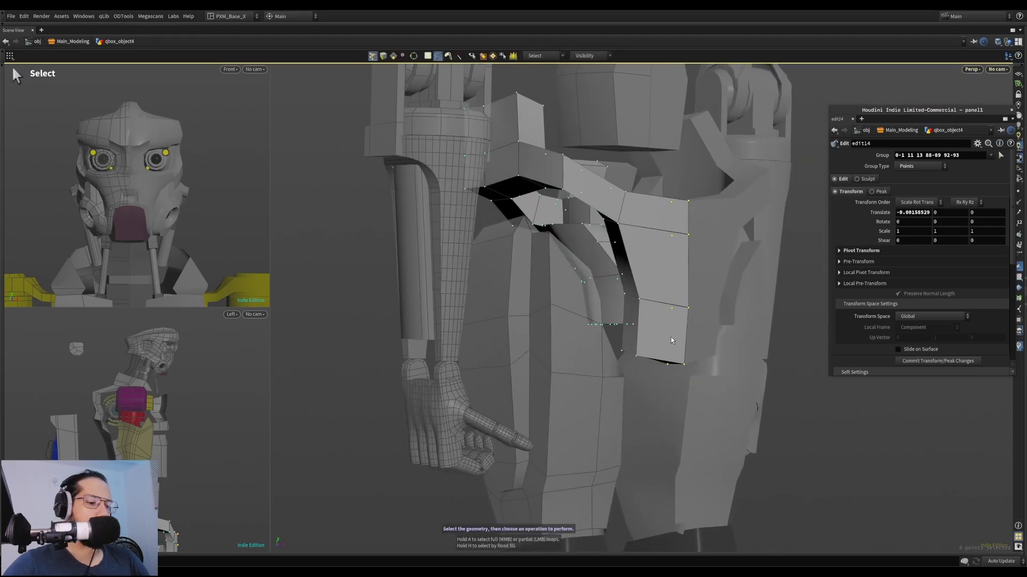
# Cut an edge loop across the lower flap segment and extrude the back face below it rearward along Z
pyautogui.press('c')
pyautogui.click(637, 334)
pyautogui.moveTo(662, 362)
pyautogui.keyDown('alt'); pyautogui.mouseDown()
pyautogui.moveTo(862, 357)
pyautogui.moveTo(500, 371)
pyautogui.moveTo(650, 371)
pyautogui.mouseUp(); pyautogui.keyUp('alt')
pyautogui.press('s')
pyautogui.click(653, 353)
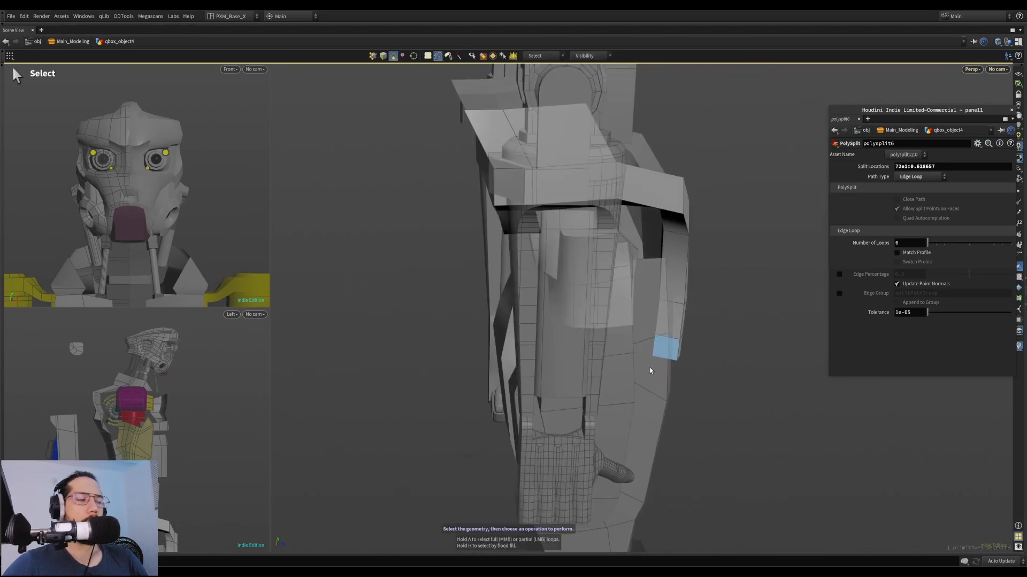
pyautogui.press('e')
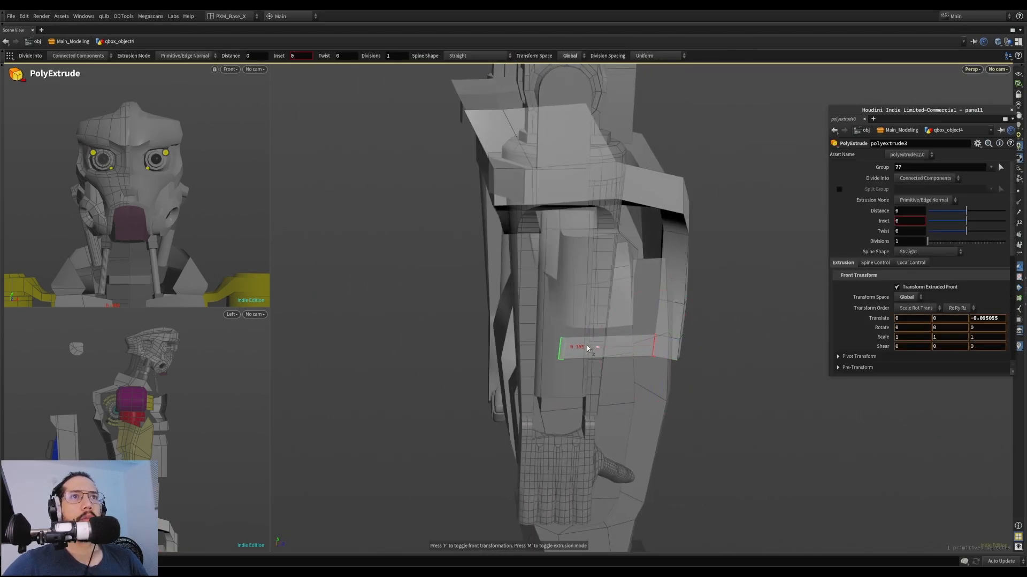
pyautogui.keyDown('alt'); pyautogui.moveTo(529, 342); pyautogui.dragTo(631, 264); pyautogui.keyUp('alt')
# Insert an edge loop near the rear of the extruded strut and bridge its upper face to the pelvis underside
pyautogui.press('s')
pyautogui.press('l')
pyautogui.click(549, 403)
pyautogui.press('s')
pyautogui.click(533, 415)
pyautogui.press('b')
pyautogui.scroll(-3, 548, 367)
pyautogui.scroll(3, 631, 264)
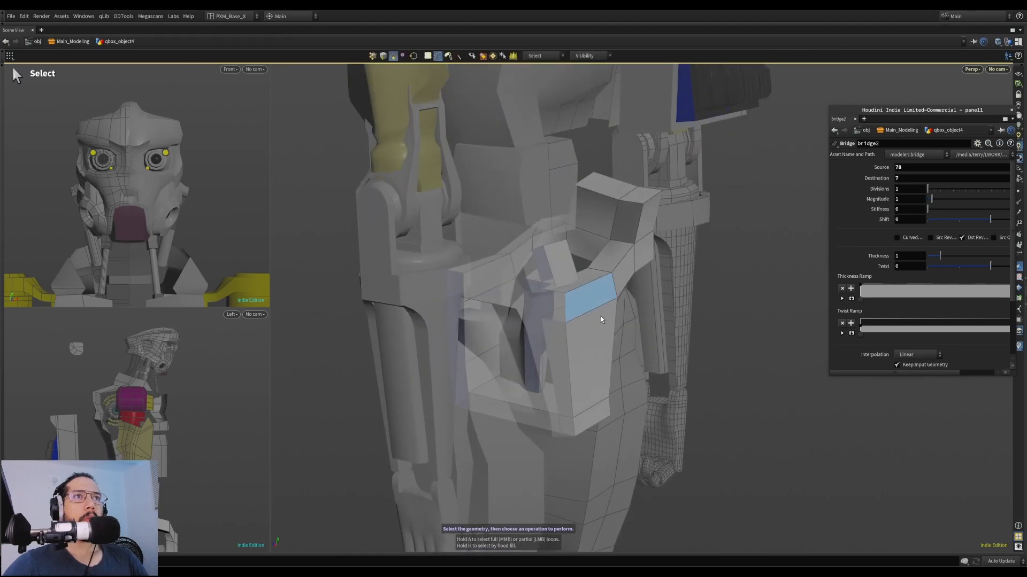
# Move the small face at the lower strut's rear corner about -0.009 along X and about 0.026 along Z
pyautogui.keyDown('alt'); pyautogui.moveTo(598, 316); pyautogui.dragTo(650, 339); pyautogui.keyUp('alt')
pyautogui.click(592, 294)
pyautogui.keyDown('alt'); pyautogui.moveTo(593, 294); pyautogui.dragTo(631, 296); pyautogui.keyUp('alt')
pyautogui.keyDown('shift'); pyautogui.click(544, 300); pyautogui.keyUp('shift')
pyautogui.keyDown('alt'); pyautogui.moveTo(543, 300); pyautogui.dragTo(461, 303); pyautogui.keyUp('alt')
pyautogui.moveTo(630, 326); pyautogui.dragTo(676, 321, button='middle')
pyautogui.moveTo(676, 321)
pyautogui.keyDown('alt'); pyautogui.mouseDown()
pyautogui.moveTo(586, 283)
pyautogui.moveTo(670, 308)
pyautogui.mouseUp(); pyautogui.keyUp('alt')
pyautogui.moveTo(714, 318); pyautogui.dragTo(717, 318, button='middle')
pyautogui.keyDown('alt'); pyautogui.moveTo(718, 318); pyautogui.dragTo(700, 402); pyautogui.keyUp('alt')
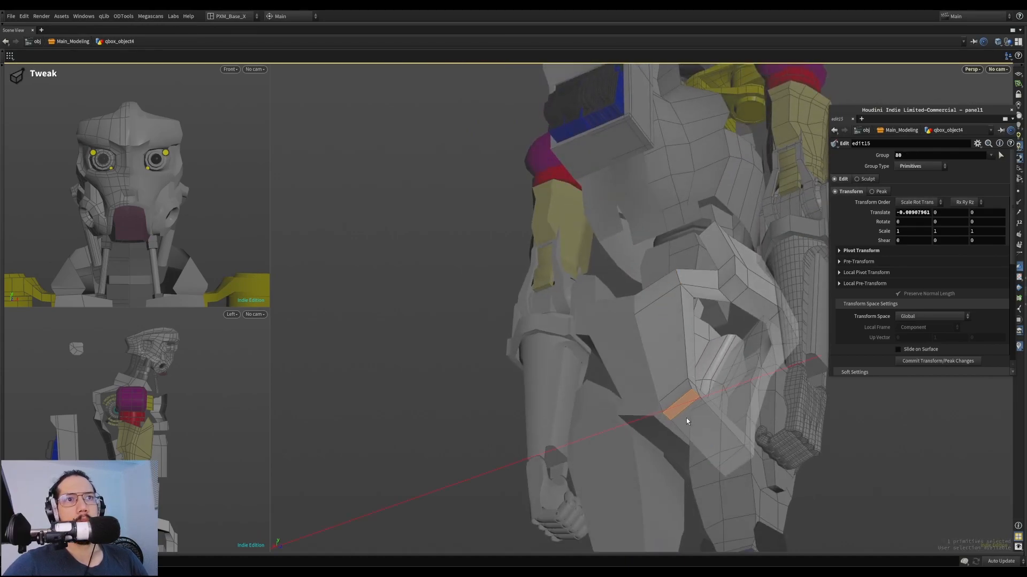
pyautogui.keyDown('alt'); pyautogui.moveTo(692, 435); pyautogui.dragTo(694, 444); pyautogui.keyUp('alt')
pyautogui.moveTo(694, 444); pyautogui.dragTo(705, 449, button='middle')
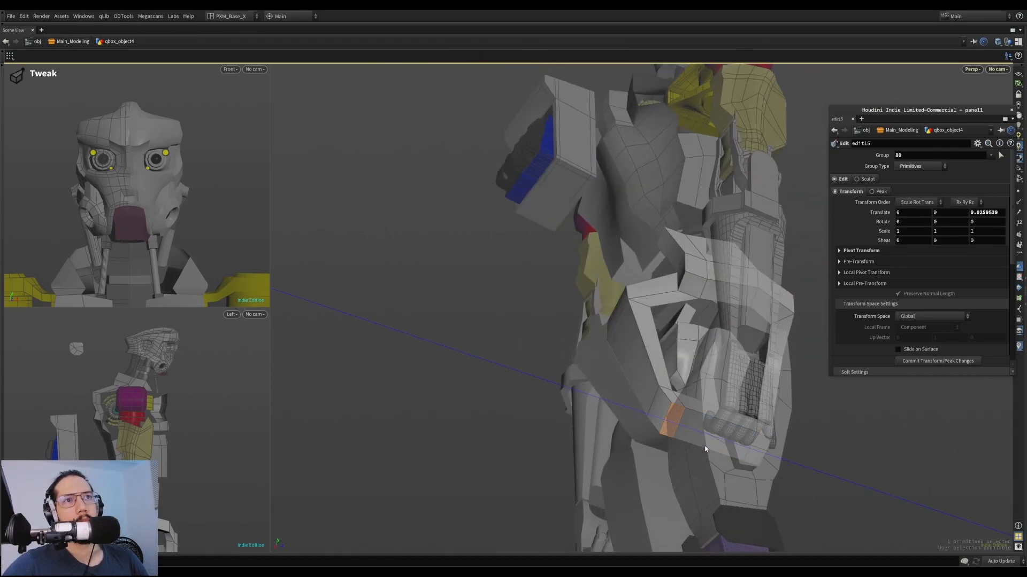
# Move the four faces at the strut's lower rear corner about -0.0385 along Z
pyautogui.keyDown('alt'); pyautogui.moveTo(691, 444); pyautogui.dragTo(642, 392); pyautogui.keyUp('alt')
pyautogui.press('c')
pyautogui.click(652, 368)
pyautogui.click(651, 384)
pyautogui.middleClick(669, 386)
pyautogui.press('t')
pyautogui.keyDown('alt'); pyautogui.moveTo(641, 391); pyautogui.dragTo(623, 355); pyautogui.keyUp('alt')
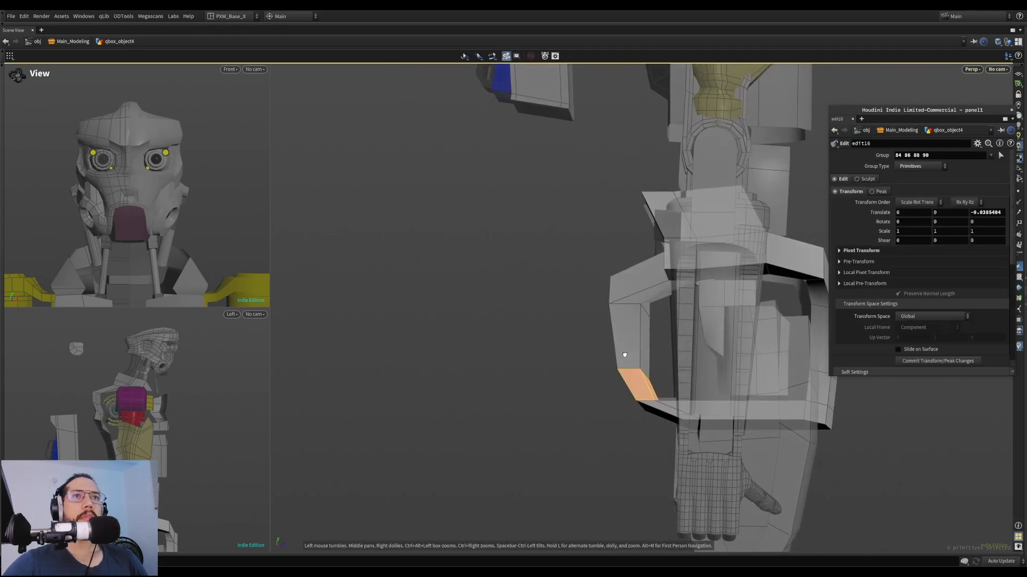
pyautogui.keyDown('alt'); pyautogui.moveTo(623, 355); pyautogui.dragTo(559, 367, button='right'); pyautogui.keyUp('alt')
pyautogui.keyDown('alt'); pyautogui.moveTo(560, 367); pyautogui.dragTo(660, 373); pyautogui.keyUp('alt')
pyautogui.keyDown('alt'); pyautogui.moveTo(660, 373); pyautogui.dragTo(797, 297, button='right'); pyautogui.keyUp('alt')
pyautogui.keyDown('alt'); pyautogui.moveTo(797, 297); pyautogui.dragTo(745, 346); pyautogui.keyUp('alt')
# Move the pelvis's upper rear points about 0.034 along Z and the lower rear points about 0.021 along Z
pyautogui.press('s')
pyautogui.press('2')
pyautogui.keyDown('alt'); pyautogui.moveTo(667, 357); pyautogui.dragTo(660, 353); pyautogui.keyUp('alt')
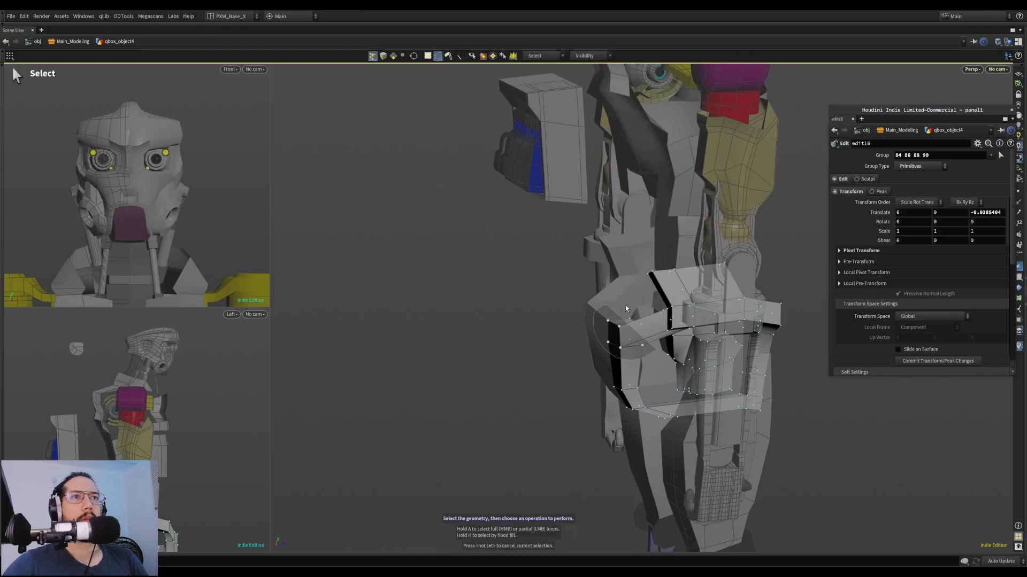
pyautogui.moveTo(665, 350); pyautogui.dragTo(666, 350, button='middle')
pyautogui.keyDown('alt'); pyautogui.moveTo(663, 336); pyautogui.dragTo(599, 409); pyautogui.keyUp('alt')
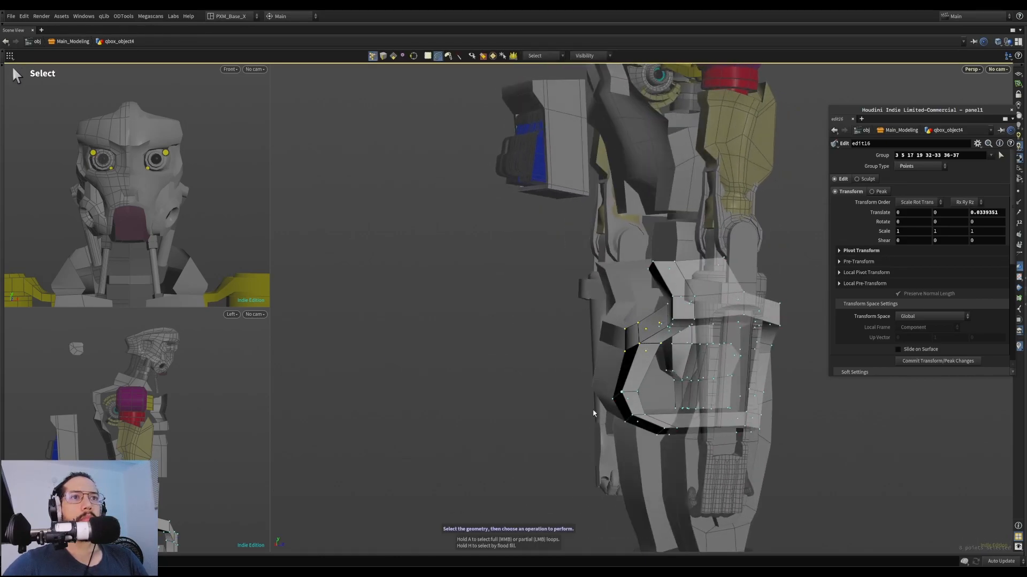
pyautogui.moveTo(628, 438); pyautogui.dragTo(629, 437, button='middle')
# Delete the long side face of the strut running from the pelvis flap to the rear
pyautogui.keyDown('alt'); pyautogui.moveTo(629, 437); pyautogui.dragTo(900, 456); pyautogui.keyUp('alt')
pyautogui.press('space')
pyautogui.scroll(-10, 674, 389)
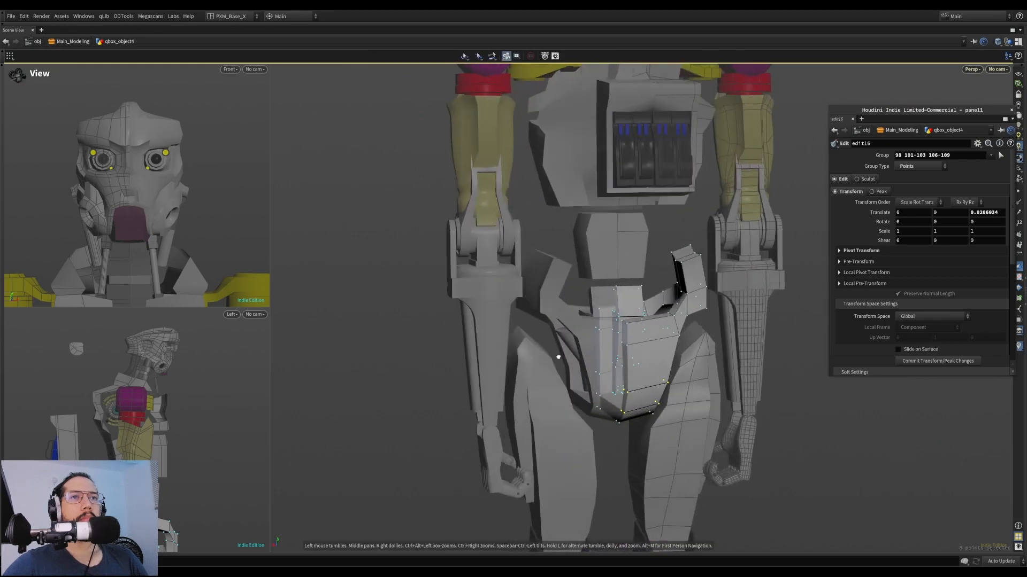
pyautogui.moveTo(385, 447); pyautogui.dragTo(319, 397)
pyautogui.scroll(5, 676, 319)
pyautogui.moveTo(676, 319); pyautogui.dragTo(960, 366)
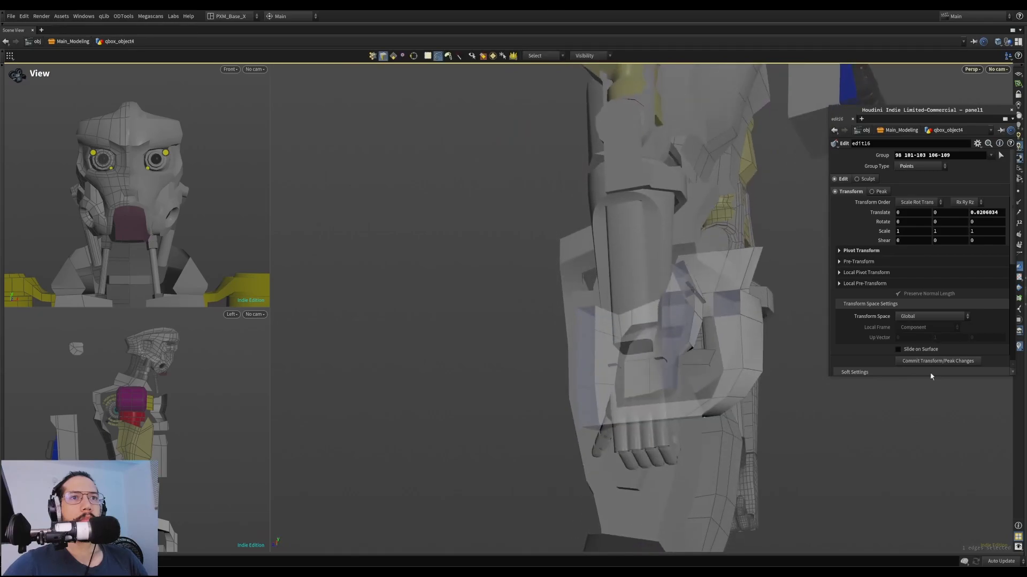
pyautogui.moveTo(711, 406); pyautogui.dragTo(600, 417)
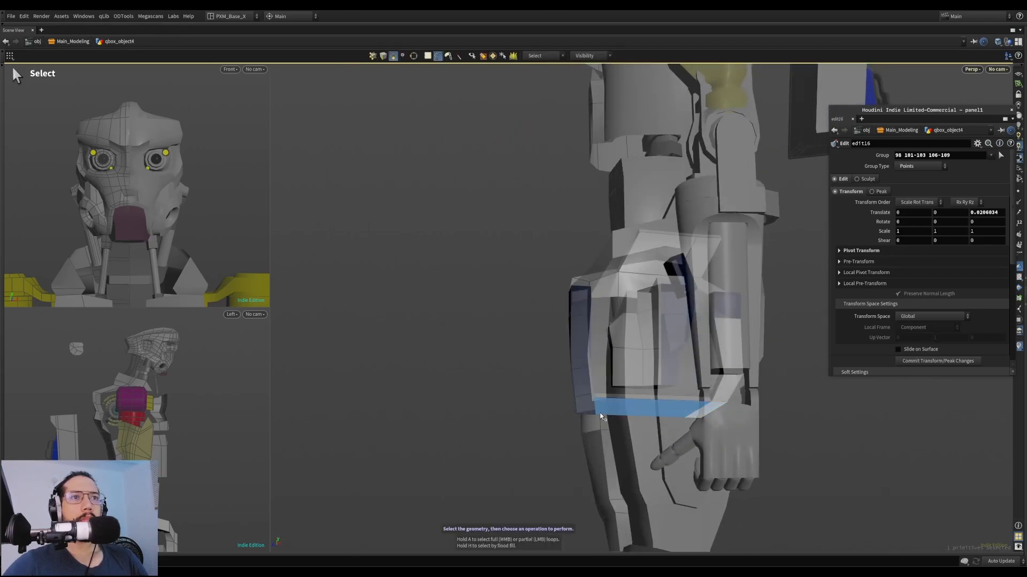
pyautogui.moveTo(694, 394); pyautogui.dragTo(715, 397)
pyautogui.press('Delete')
# Move a single edge of the pelvis's upper rim about -0.011 along Z
pyautogui.moveTo(720, 361); pyautogui.dragTo(472, 233)
pyautogui.press('t')
pyautogui.press('space')
pyautogui.press('4')
# Delete the faces of the upright block standing on the outer hip rim
pyautogui.click(522, 245)
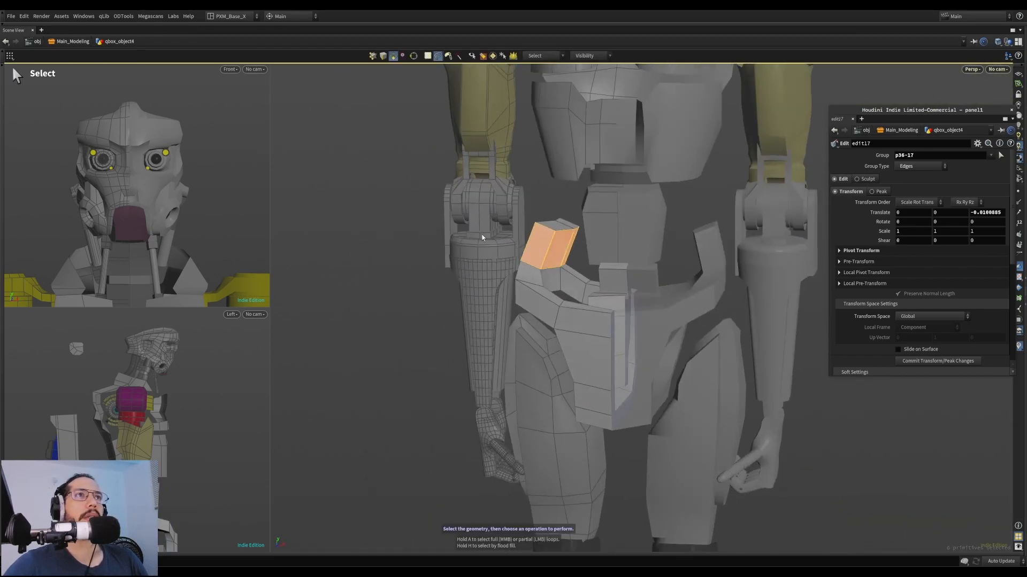
pyautogui.press('Delete')
pyautogui.press('space')
pyautogui.moveTo(536, 253); pyautogui.dragTo(564, 230)
pyautogui.keyDown('shift'); pyautogui.click(574, 227); pyautogui.keyUp('shift')
pyautogui.press('Delete')
# Fill the open boundary left on the hip rim with PolyFill, using the Quadrilateral Grid fill mode
pyautogui.press('space')
pyautogui.moveTo(553, 286); pyautogui.dragTo(586, 276)
pyautogui.press('3')
pyautogui.doubleClick(554, 278)
pyautogui.press('space')
pyautogui.press('f')
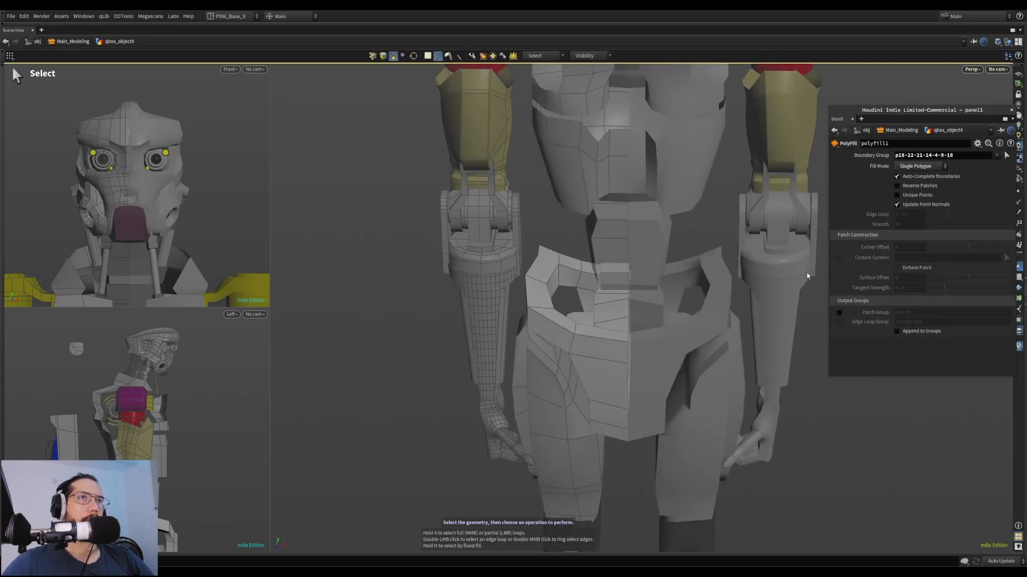
pyautogui.press('f')
pyautogui.click(570, 234)
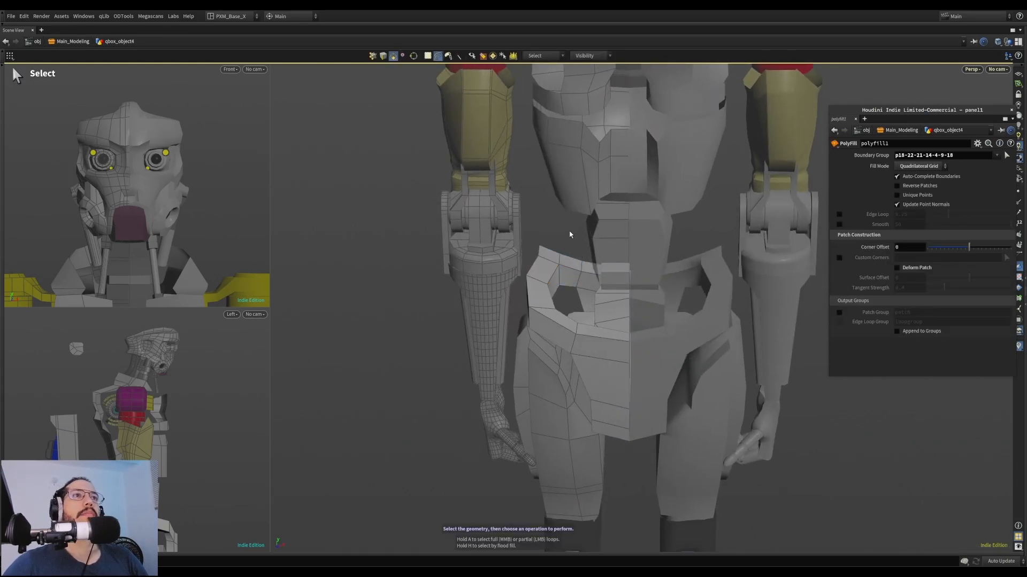
# Move one hip rim corner point about 0.014 along X and another about -0.0047 along Z
pyautogui.press('space')
pyautogui.moveTo(570, 234); pyautogui.dragTo(547, 257)
pyautogui.moveTo(546, 257); pyautogui.dragTo(560, 261, button='middle')
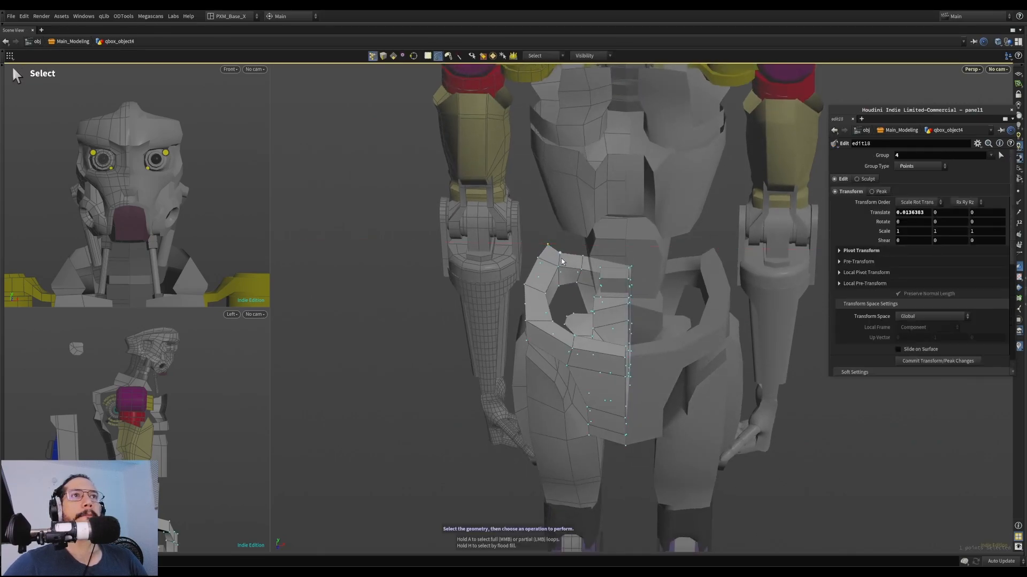
pyautogui.keyDown('alt'); pyautogui.moveTo(561, 275); pyautogui.dragTo(580, 249); pyautogui.keyUp('alt')
pyautogui.moveTo(585, 246); pyautogui.dragTo(610, 262, button='middle')
pyautogui.keyDown('alt'); pyautogui.moveTo(610, 262); pyautogui.dragTo(534, 282); pyautogui.keyUp('alt')
pyautogui.press('Escape')
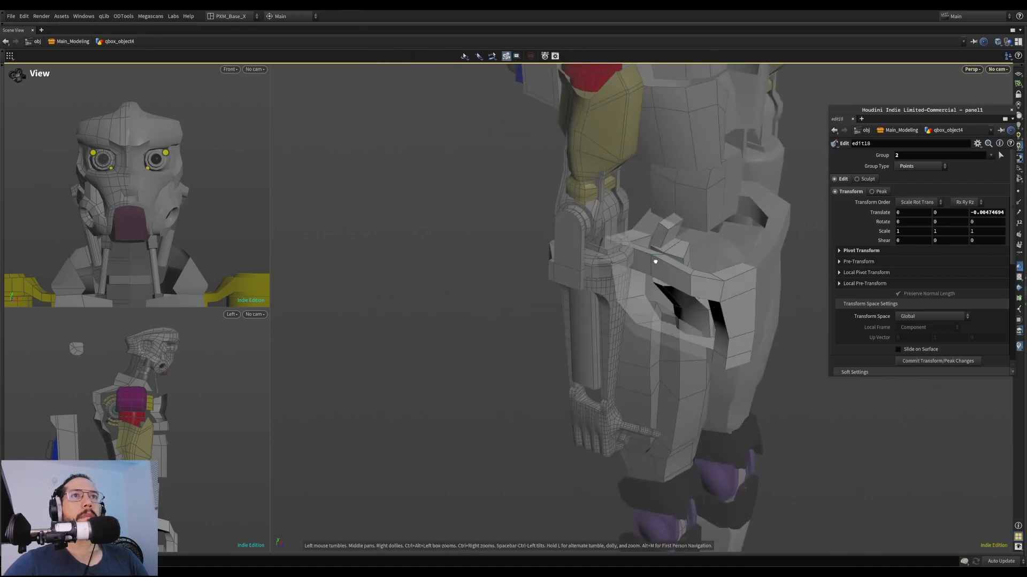
# Examine the reshaped pelvis from several angles and against the proportions of the whole robot
pyautogui.moveTo(658, 259); pyautogui.dragTo(662, 271)
pyautogui.moveTo(663, 271); pyautogui.dragTo(615, 275, button='right')
pyautogui.moveTo(615, 275); pyautogui.dragTo(643, 236)
pyautogui.moveTo(642, 236); pyautogui.dragTo(621, 249, button='right')
pyautogui.moveTo(620, 249); pyautogui.dragTo(609, 275, button='middle')
pyautogui.moveTo(609, 276); pyautogui.dragTo(633, 284)
pyautogui.moveTo(633, 283); pyautogui.dragTo(625, 321, button='middle')
pyautogui.moveTo(625, 320); pyautogui.dragTo(685, 228, button='right')
pyautogui.moveTo(686, 227); pyautogui.dragTo(748, 200)
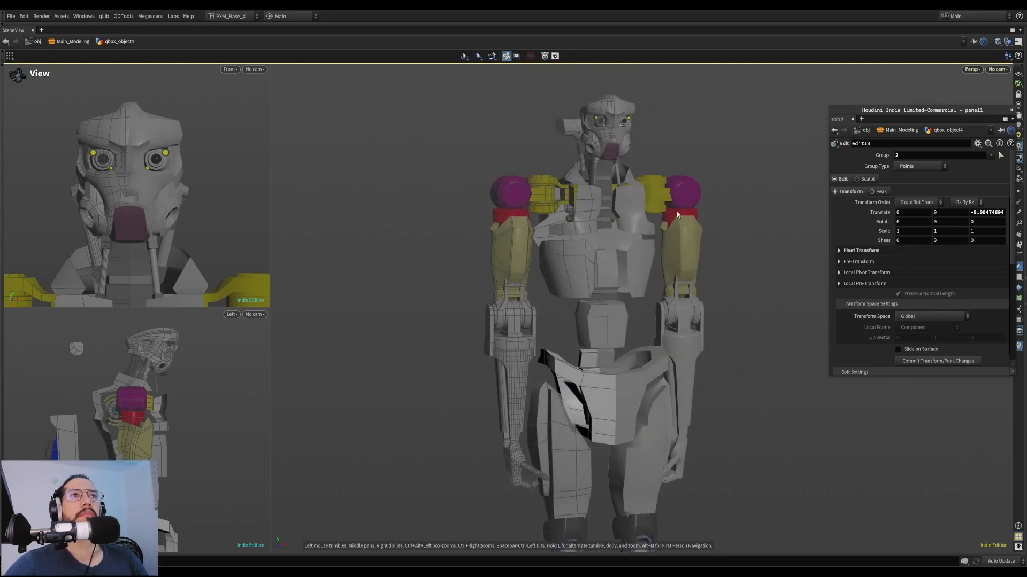
# Return to the object level and examine the full figure, chest and shoulders from the front and above
pyautogui.press('u')
pyautogui.moveTo(752, 240); pyautogui.dragTo(735, 198, button='middle')
pyautogui.press('s')
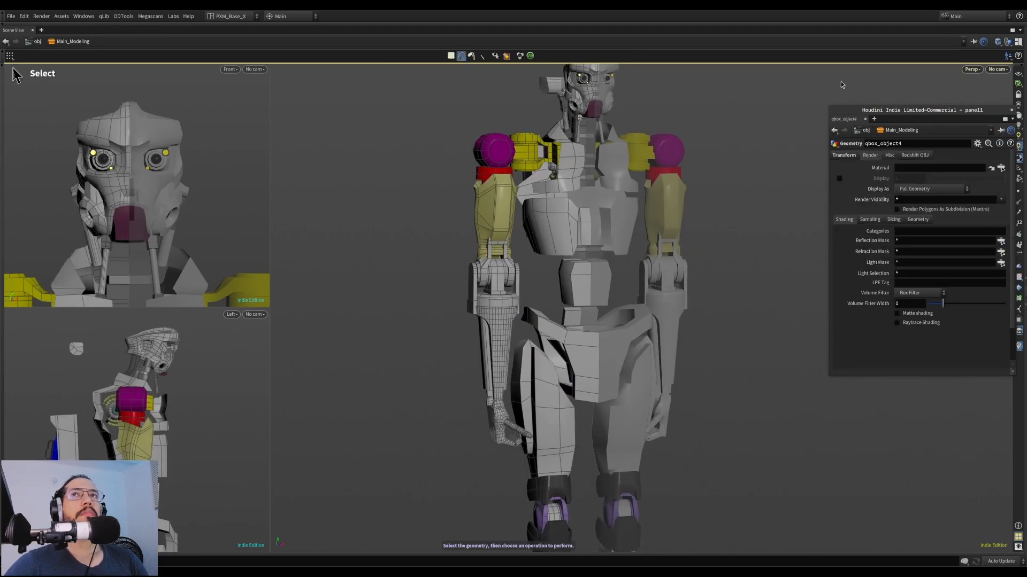
pyautogui.click(1000, 43)
pyautogui.click(1008, 45)
pyautogui.click(1008, 44)
pyautogui.click(990, 51)
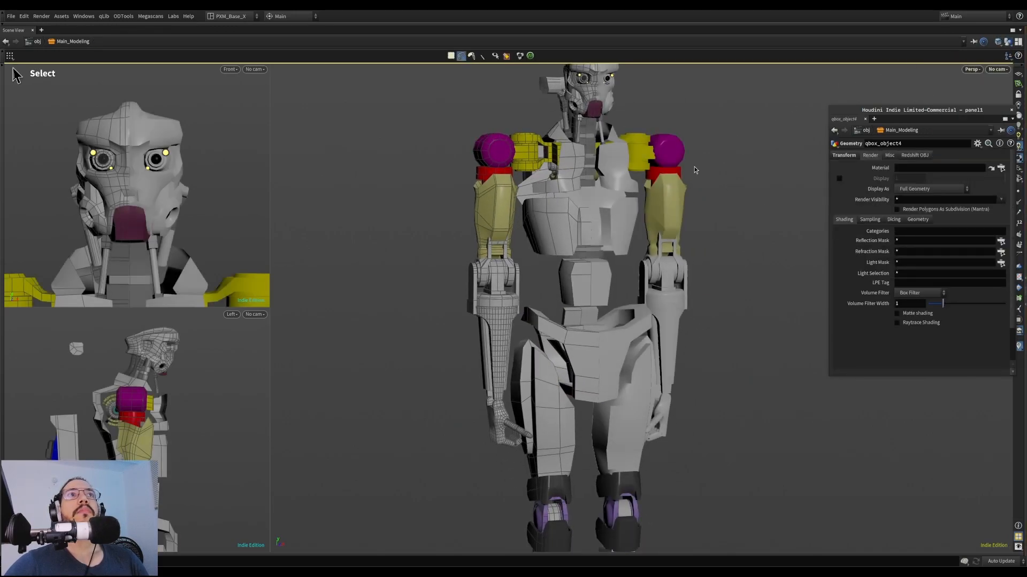
pyautogui.moveTo(736, 190); pyautogui.dragTo(712, 237, button='middle')
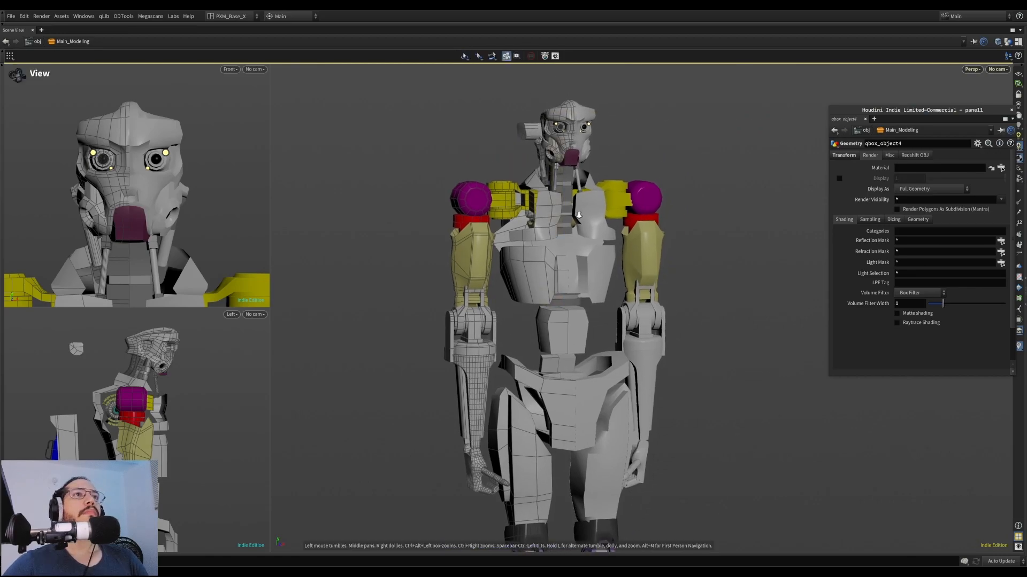
pyautogui.moveTo(570, 218); pyautogui.dragTo(551, 227)
pyautogui.moveTo(641, 214); pyautogui.dragTo(725, 160, button='right')
pyautogui.moveTo(625, 202); pyautogui.dragTo(654, 199)
pyautogui.moveTo(653, 199); pyautogui.dragTo(625, 206, button='right')
pyautogui.moveTo(625, 205); pyautogui.dragTo(633, 232)
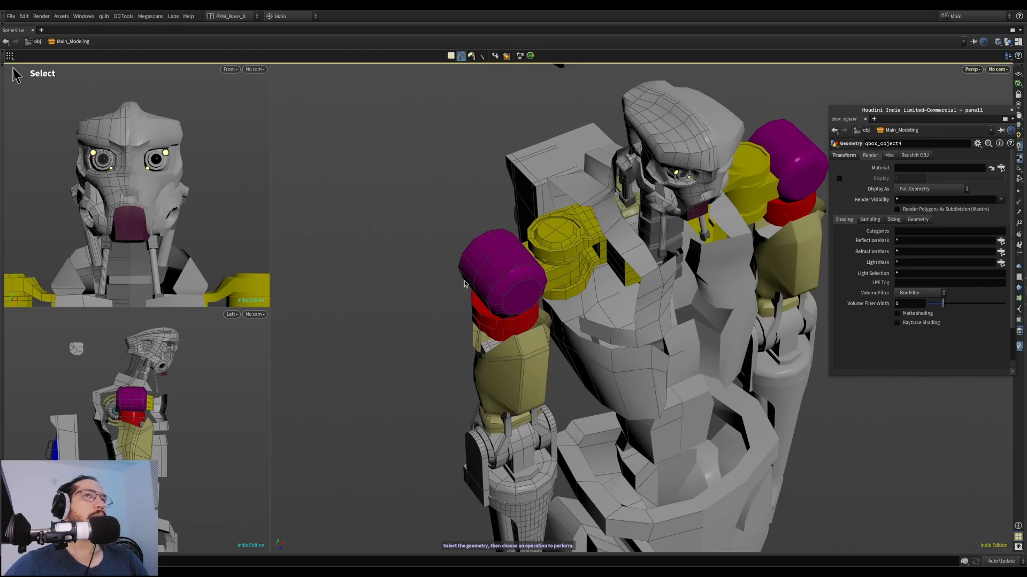
pyautogui.moveTo(632, 273); pyautogui.dragTo(611, 228)
# Open the chest object's geometry and cut an edge down the rear flank panel with PolyPen
pyautogui.press('3')
pyautogui.press('1')
pyautogui.click(635, 338)
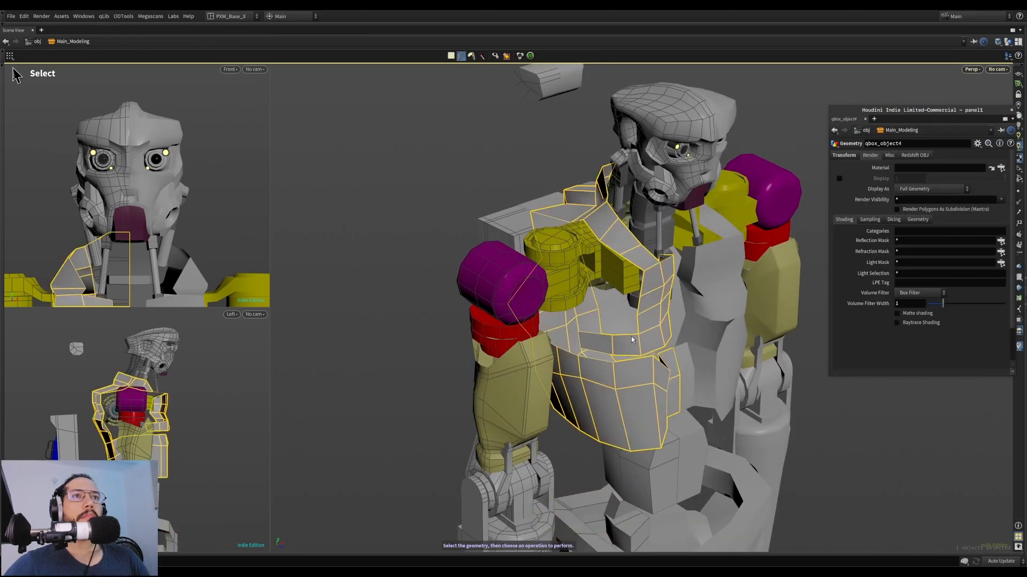
pyautogui.press('3')
pyautogui.keyDown('alt'); pyautogui.moveTo(634, 338); pyautogui.dragTo(645, 224); pyautogui.keyUp('alt')
pyautogui.press('q')
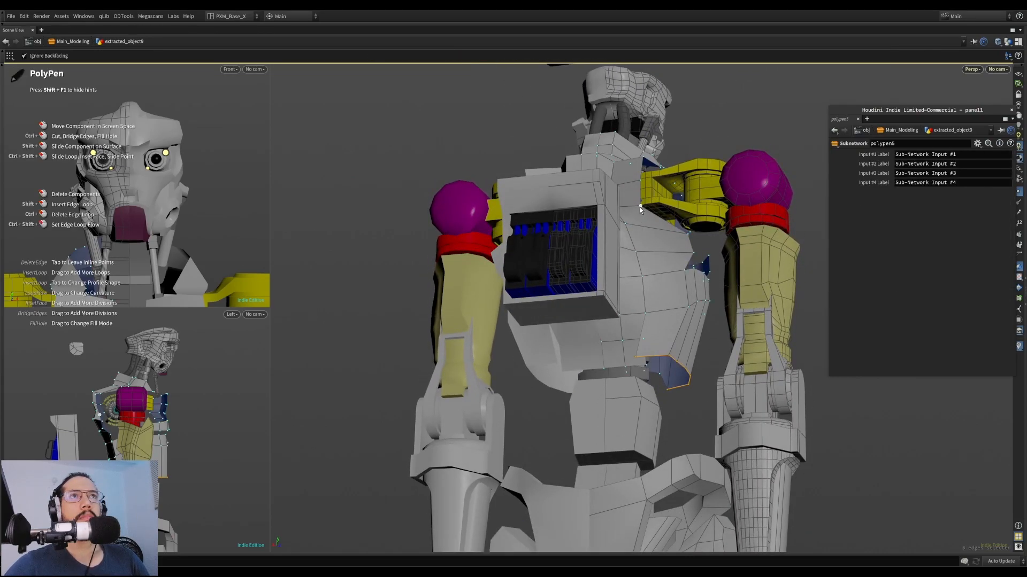
pyautogui.click(659, 253)
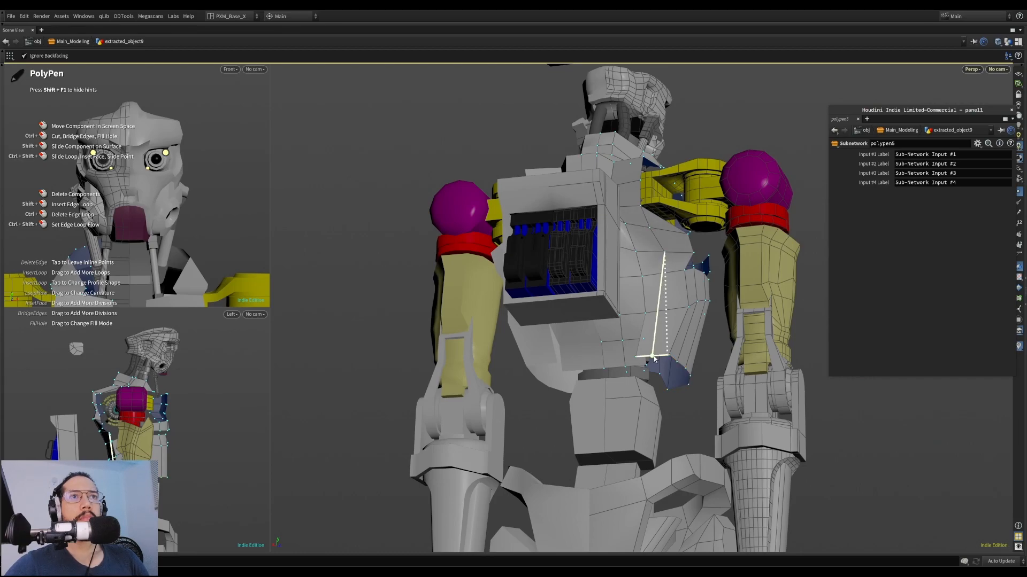
pyautogui.keyDown('alt'); pyautogui.moveTo(654, 350); pyautogui.dragTo(670, 345); pyautogui.keyUp('alt')
# Delete one face on the torso's side and bridge the two connected edges beside the gap
pyautogui.press('s')
pyautogui.click(689, 278)
pyautogui.press('Delete')
pyautogui.keyDown('alt'); pyautogui.moveTo(689, 278); pyautogui.dragTo(728, 323); pyautogui.keyUp('alt')
pyautogui.keyDown('shift'); pyautogui.click(704, 311); pyautogui.keyUp('shift')
pyautogui.press('Tab')
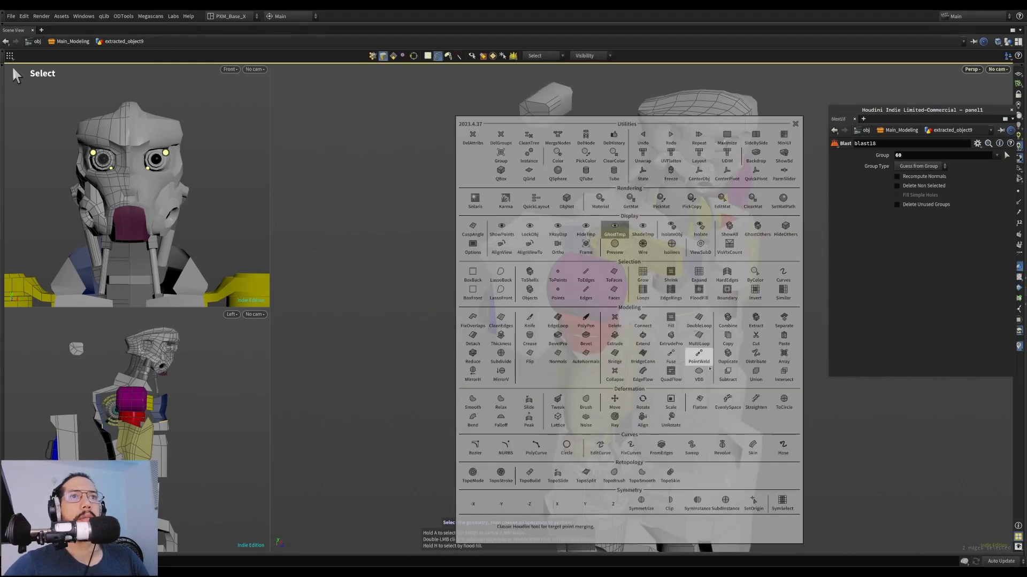
pyautogui.click(650, 363)
# Reshape the points of the torso's upper back and shoulder plates with the Brush tool
pyautogui.keyDown('alt'); pyautogui.moveTo(657, 351); pyautogui.dragTo(577, 322); pyautogui.keyUp('alt')
pyautogui.press('s')
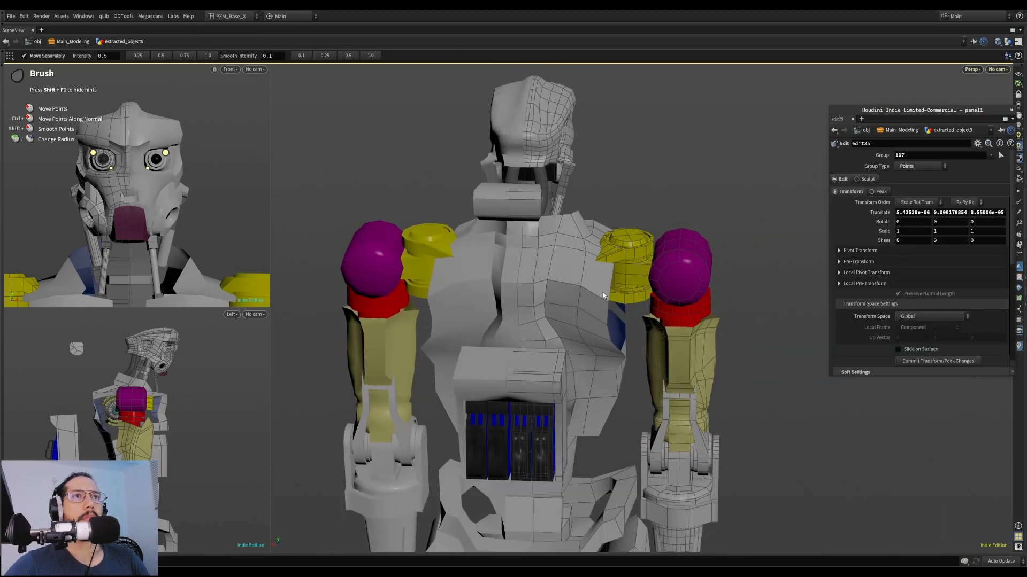
pyautogui.moveTo(599, 297)
pyautogui.keyDown('alt'); pyautogui.mouseDown()
pyautogui.moveTo(603, 319)
pyautogui.moveTo(583, 317)
pyautogui.moveTo(577, 291)
pyautogui.moveTo(628, 302)
pyautogui.mouseUp(); pyautogui.keyUp('alt')
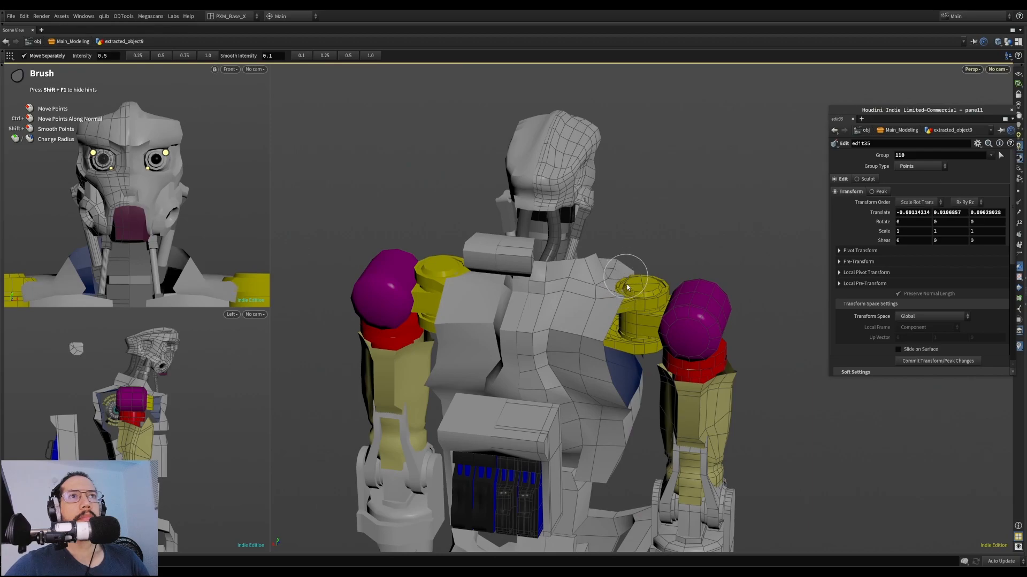
pyautogui.keyDown('alt'); pyautogui.moveTo(628, 286); pyautogui.dragTo(680, 303); pyautogui.keyUp('alt')
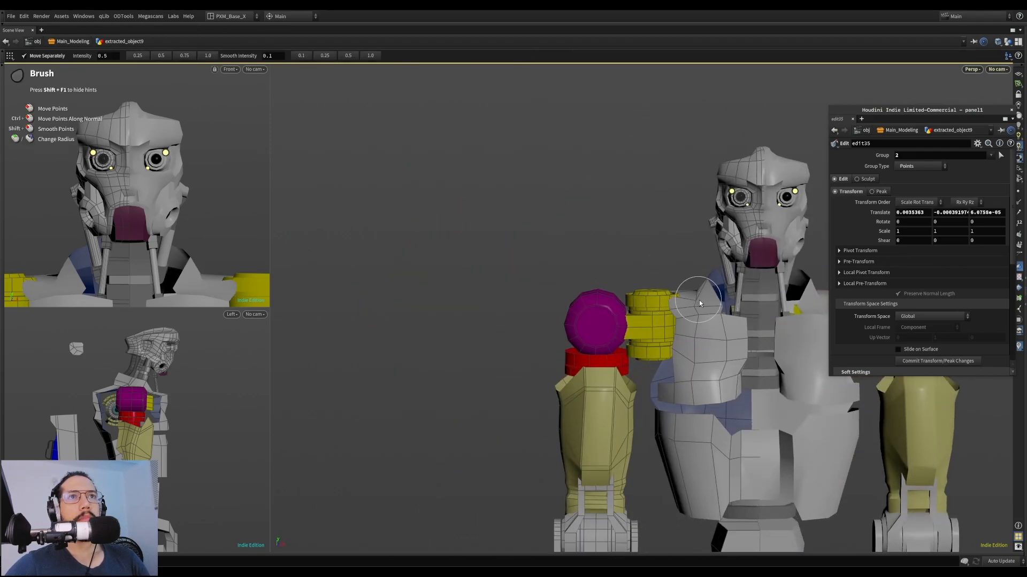
pyautogui.moveTo(712, 309)
pyautogui.keyDown('alt'); pyautogui.mouseDown()
pyautogui.moveTo(631, 299)
pyautogui.moveTo(714, 281)
pyautogui.moveTo(700, 281)
pyautogui.moveTo(702, 294)
pyautogui.moveTo(697, 284)
pyautogui.moveTo(717, 270)
pyautogui.moveTo(778, 288)
pyautogui.moveTo(745, 280)
pyautogui.moveTo(717, 304)
pyautogui.mouseUp(); pyautogui.keyUp('alt')
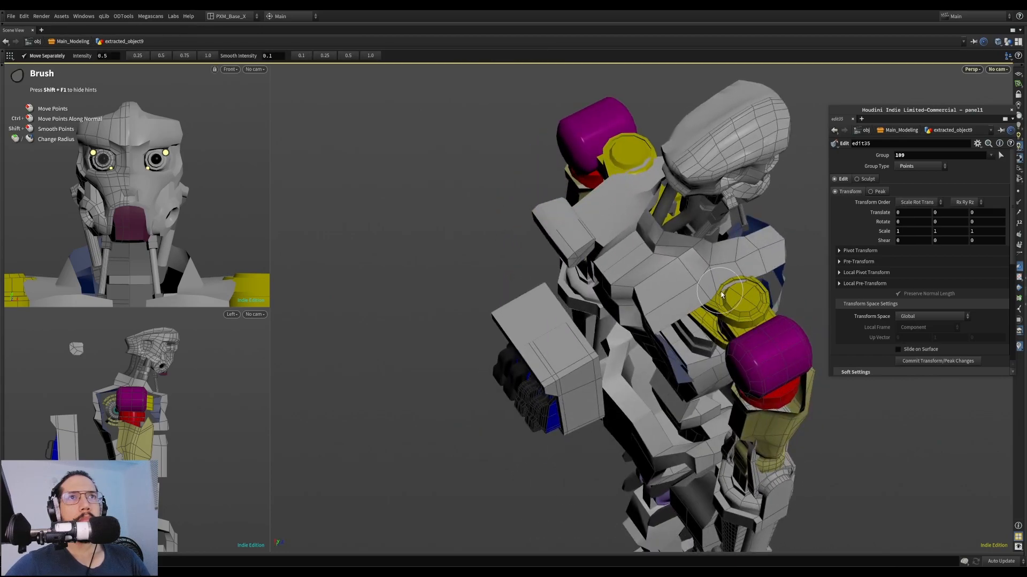
pyautogui.moveTo(736, 288)
pyautogui.mouseDown()
pyautogui.moveTo(742, 264)
pyautogui.moveTo(692, 257)
pyautogui.moveTo(742, 260)
pyautogui.moveTo(722, 265)
pyautogui.mouseUp()
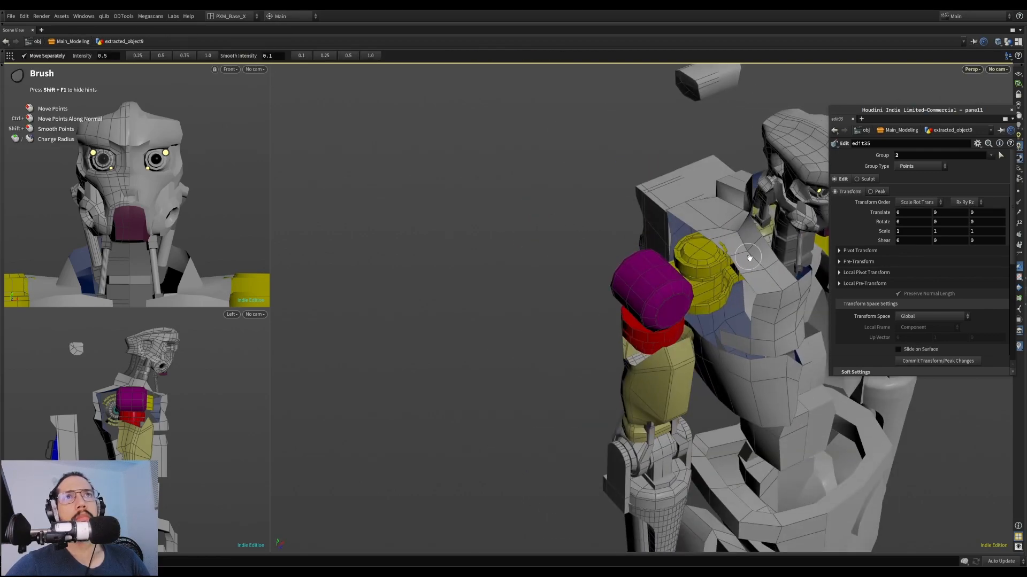
# Extrude the inner edges of the upper chest plate toward the centre seam
pyautogui.hotkey('space', 'h')
pyautogui.hotkey('space', 'g')
pyautogui.keyDown('alt'); pyautogui.moveTo(699, 222); pyautogui.dragTo(562, 264, button='right'); pyautogui.keyUp('alt')
pyautogui.moveTo(561, 263)
pyautogui.keyDown('alt'); pyautogui.mouseDown()
pyautogui.moveTo(751, 190)
pyautogui.moveTo(765, 206)
pyautogui.moveTo(603, 276)
pyautogui.mouseUp(); pyautogui.keyUp('alt')
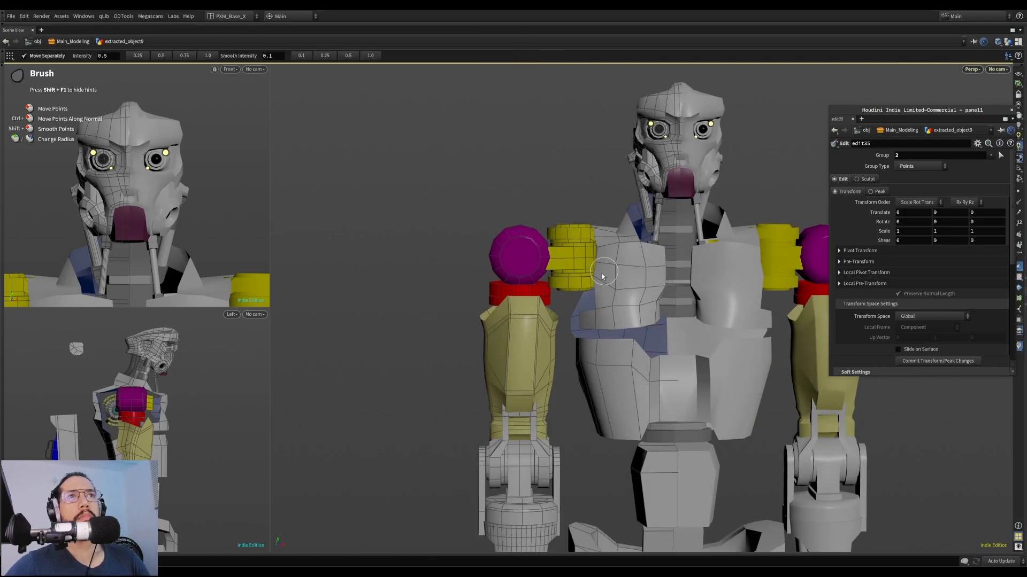
pyautogui.keyDown('alt'); pyautogui.moveTo(618, 305); pyautogui.dragTo(608, 348, button='right'); pyautogui.keyUp('alt')
pyautogui.moveTo(609, 348)
pyautogui.keyDown('alt'); pyautogui.mouseDown()
pyautogui.moveTo(555, 346)
pyautogui.moveTo(619, 320)
pyautogui.moveTo(618, 333)
pyautogui.mouseUp(); pyautogui.keyUp('alt')
pyautogui.keyDown('alt'); pyautogui.moveTo(617, 333); pyautogui.dragTo(696, 294, button='right'); pyautogui.keyUp('alt')
pyautogui.moveTo(696, 294)
pyautogui.keyDown('alt'); pyautogui.mouseDown()
pyautogui.moveTo(637, 315)
pyautogui.moveTo(619, 355)
pyautogui.moveTo(636, 357)
pyautogui.moveTo(596, 303)
pyautogui.moveTo(673, 298)
pyautogui.moveTo(616, 257)
pyautogui.moveTo(589, 284)
pyautogui.moveTo(610, 292)
pyautogui.mouseUp(); pyautogui.keyUp('alt')
pyautogui.scroll(3, 596, 302)
pyautogui.press('s')
pyautogui.scroll(3, 589, 284)
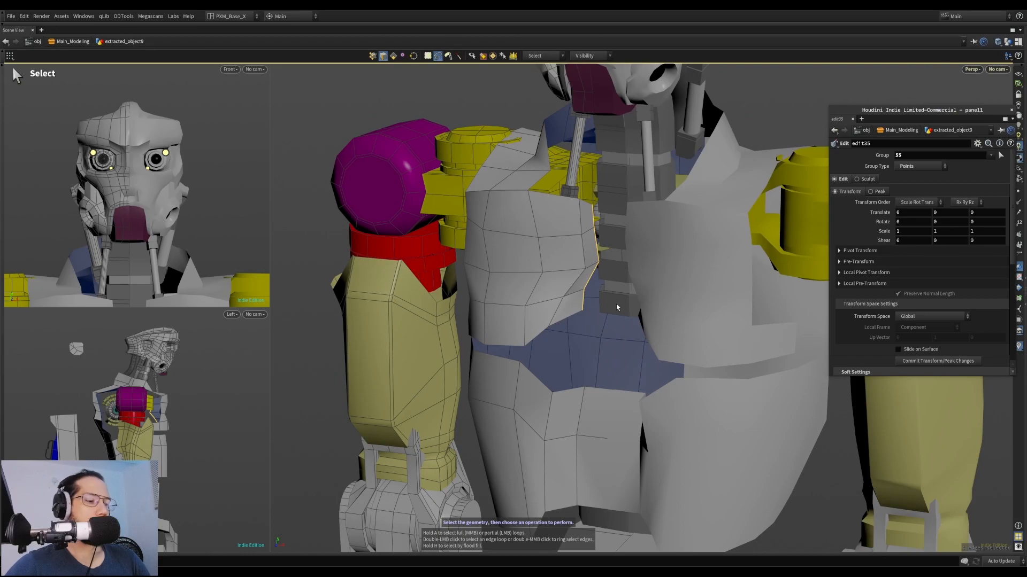
pyautogui.press('c')
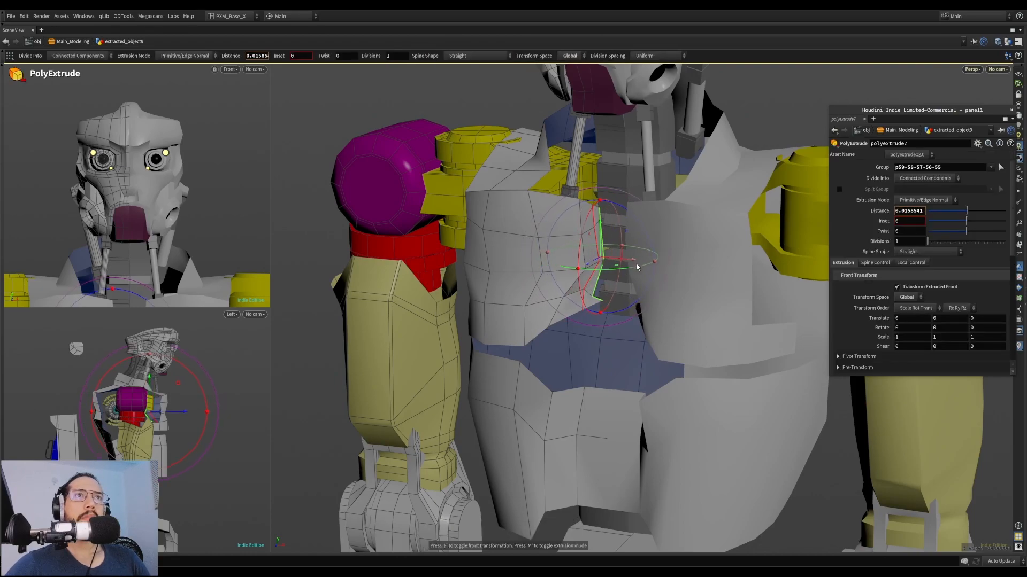
# Flatten the extruded chest edges along X onto the centre seam
pyautogui.keyDown('alt'); pyautogui.moveTo(647, 277); pyautogui.dragTo(605, 274); pyautogui.keyUp('alt')
pyautogui.press('f')
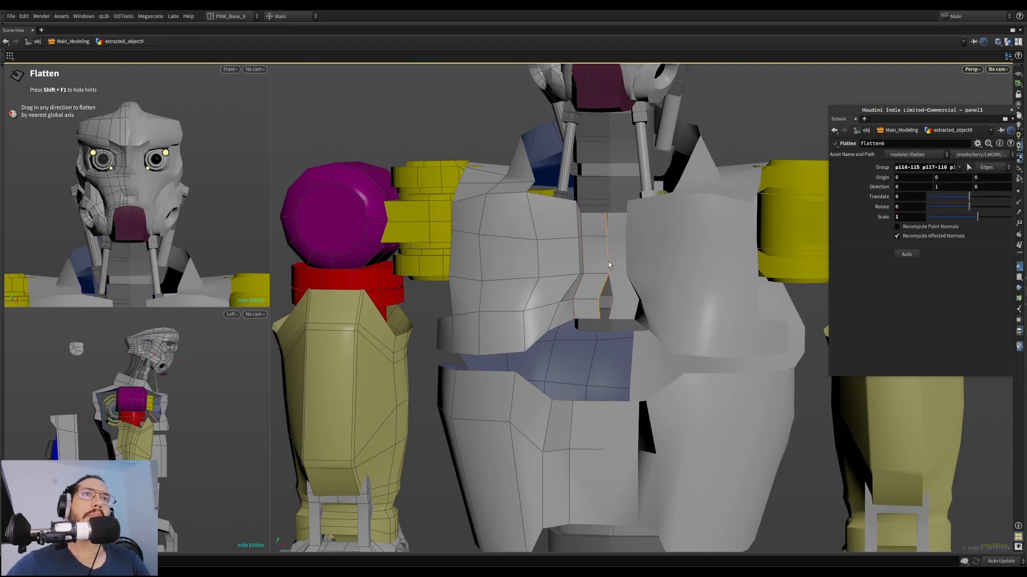
pyautogui.press('Escape')
pyautogui.moveTo(614, 266)
pyautogui.mouseDown()
pyautogui.moveTo(622, 233)
pyautogui.moveTo(530, 337)
pyautogui.moveTo(615, 246)
pyautogui.mouseUp()
pyautogui.scroll(-3, 623, 233)
# Try to bridge the edges around the gap between the upper and lower chest plates
pyautogui.press('s')
pyautogui.click(602, 291)
pyautogui.moveTo(597, 293); pyautogui.dragTo(554, 339)
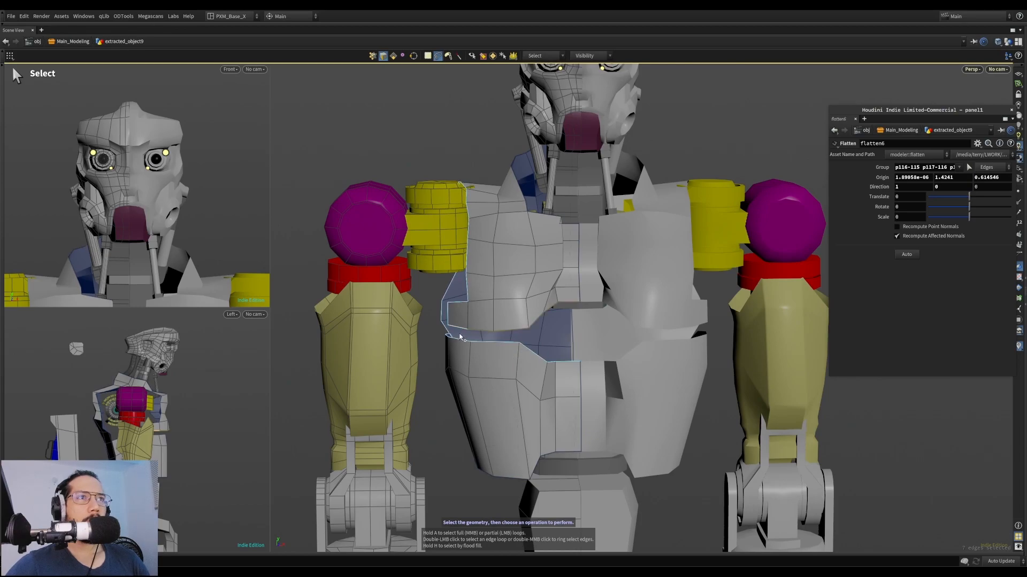
pyautogui.press('b')
pyautogui.moveTo(539, 332)
pyautogui.keyDown('alt'); pyautogui.mouseDown()
pyautogui.moveTo(506, 312)
pyautogui.moveTo(525, 229)
pyautogui.moveTo(561, 316)
pyautogui.moveTo(552, 362)
pyautogui.moveTo(528, 333)
pyautogui.mouseUp(); pyautogui.keyUp('alt')
pyautogui.hotkey('ctrl', 'z')
# Bridge the lower chest plate's top centre edge to the bottom edge of the extruded centre strip
pyautogui.press('s')
pyautogui.click(522, 273)
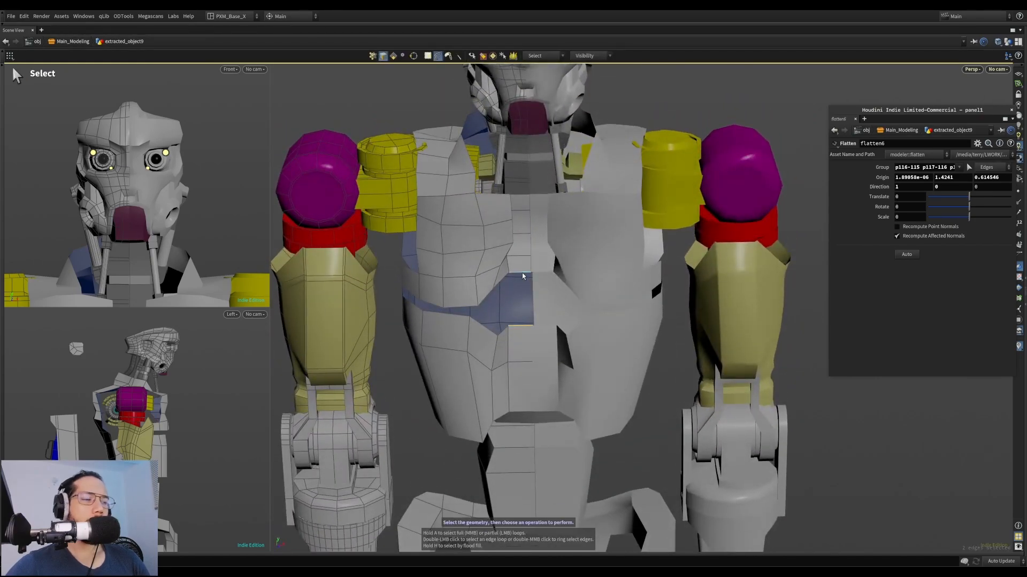
pyautogui.press('b')
pyautogui.keyDown('alt'); pyautogui.moveTo(431, 309); pyautogui.dragTo(419, 271); pyautogui.keyUp('alt')
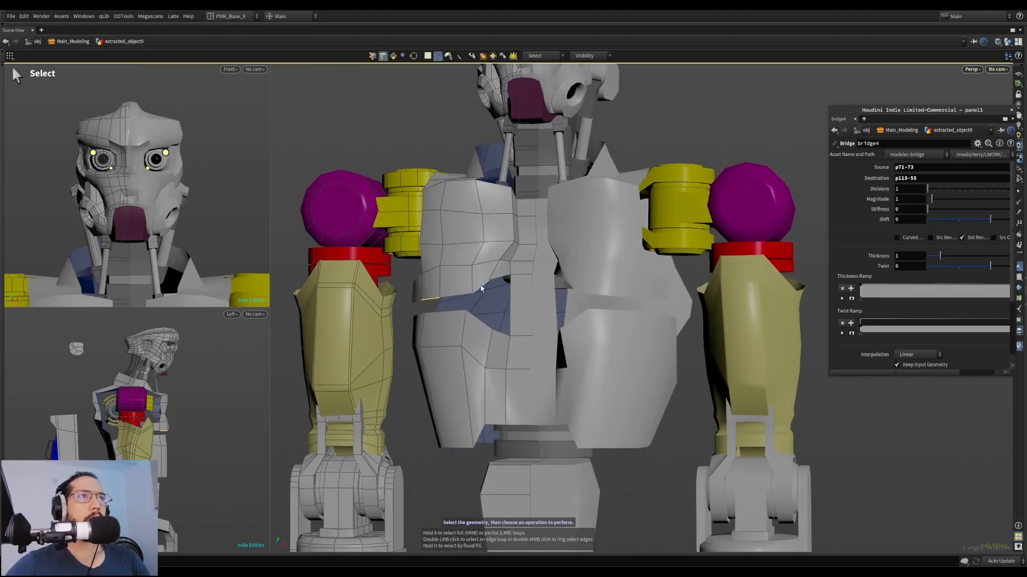
pyautogui.keyDown('alt'); pyautogui.moveTo(451, 307); pyautogui.dragTo(503, 320); pyautogui.keyUp('alt')
pyautogui.keyDown('alt'); pyautogui.moveTo(502, 321); pyautogui.dragTo(509, 284, button='middle'); pyautogui.keyUp('alt')
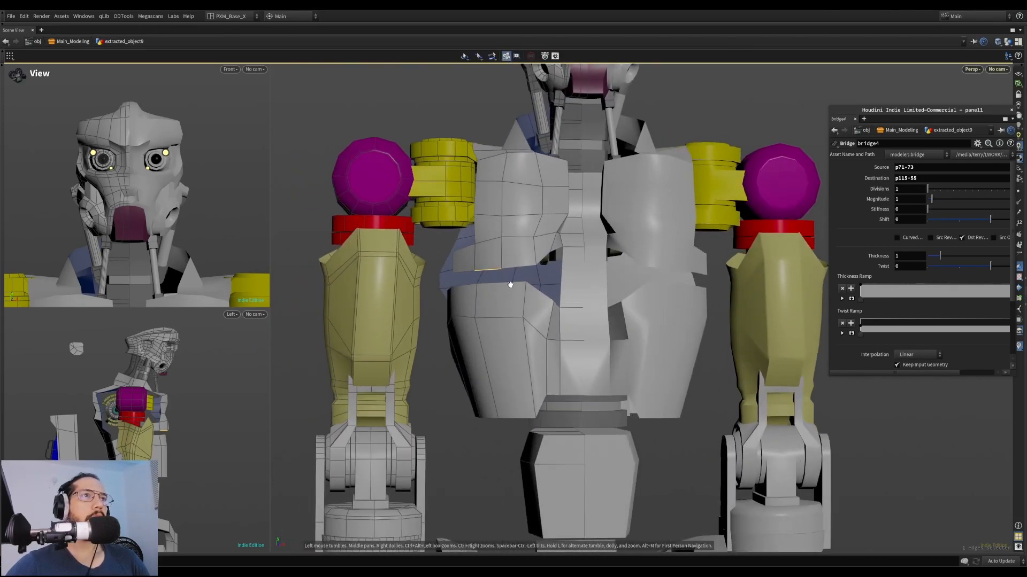
# Insert an edge loop down the lower chest plate and bridge its top edge to the upper plate's bottom edge
pyautogui.press('l')
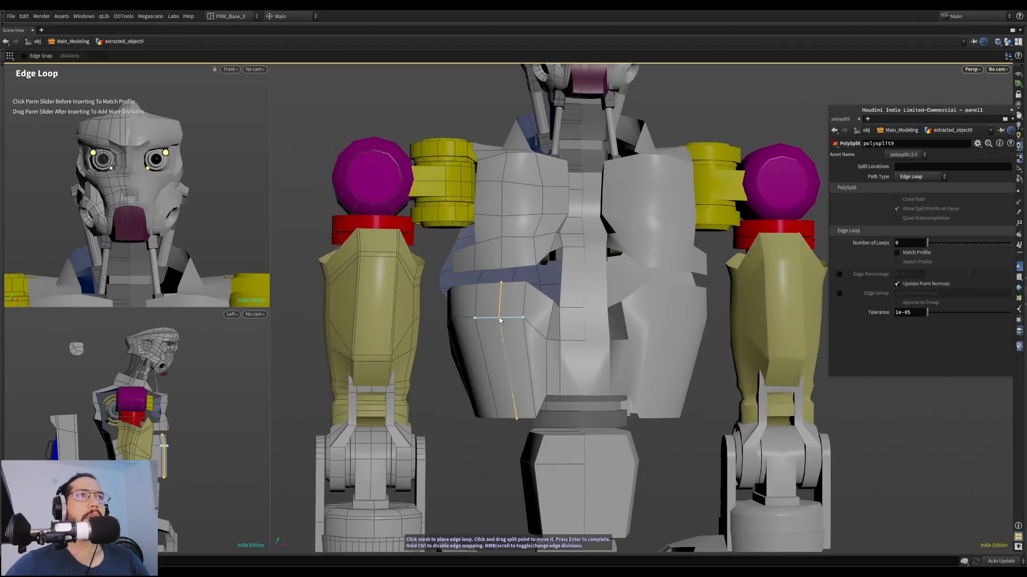
pyautogui.press('s')
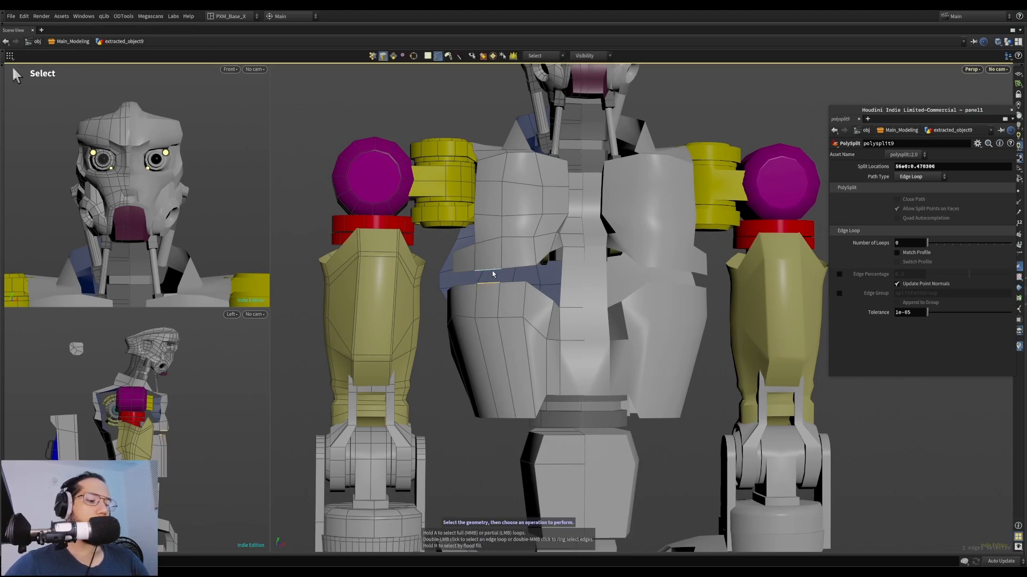
pyautogui.press('b')
pyautogui.keyDown('alt'); pyautogui.moveTo(515, 283); pyautogui.dragTo(521, 317); pyautogui.keyUp('alt')
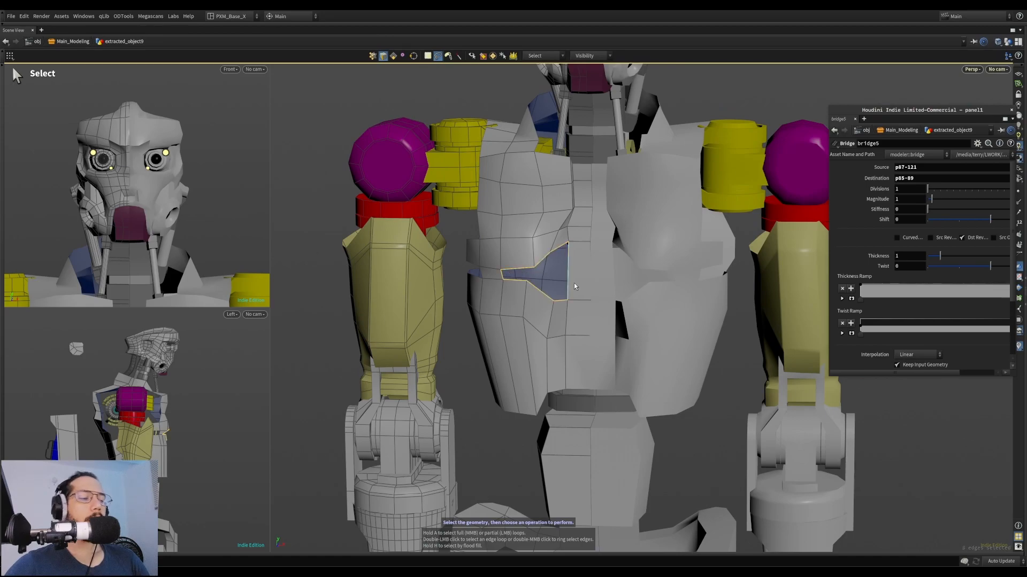
# Fill the enclosed hole between the two chest plates and the centre strip with a quadrilateral-grid PolyFill
pyautogui.press('p')
pyautogui.keyDown('alt'); pyautogui.moveTo(585, 293); pyautogui.dragTo(455, 305, button='right'); pyautogui.keyUp('alt')
pyautogui.keyDown('alt'); pyautogui.moveTo(455, 305); pyautogui.dragTo(374, 307); pyautogui.keyUp('alt')
pyautogui.click(348, 207)
pyautogui.keyDown('alt'); pyautogui.moveTo(454, 230); pyautogui.dragTo(696, 217); pyautogui.keyUp('alt')
pyautogui.hotkey('shift', 'Tab')
pyautogui.hotkey('shift', 'Tab')
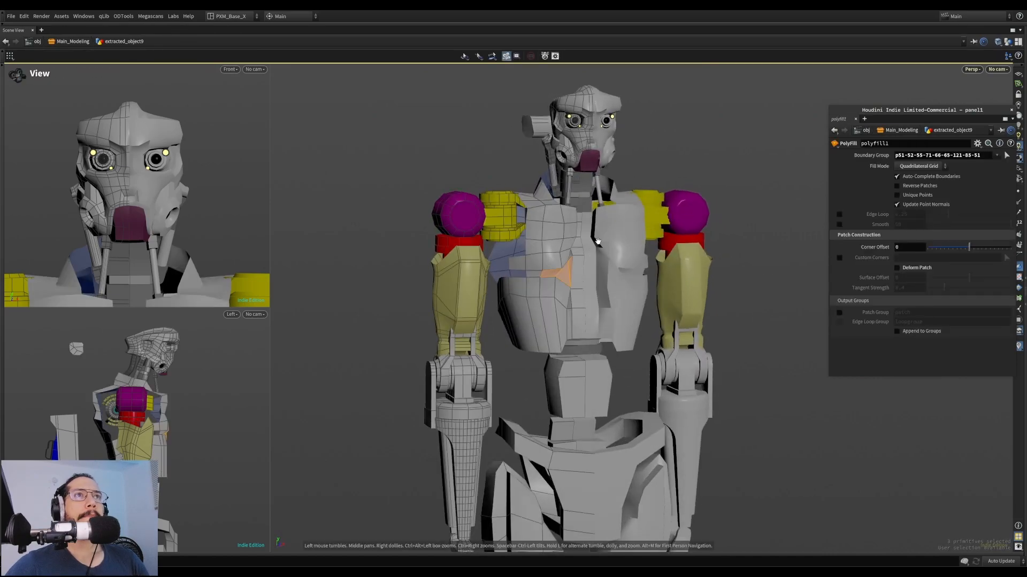
# Move the two faces at the upper inner corner of the chest plate forward about 0.0116 along Z
pyautogui.keyDown('alt'); pyautogui.moveTo(598, 218); pyautogui.dragTo(550, 246); pyautogui.keyUp('alt')
pyautogui.keyDown('alt'); pyautogui.moveTo(550, 245); pyautogui.dragTo(619, 241, button='right'); pyautogui.keyUp('alt')
pyautogui.keyDown('alt'); pyautogui.moveTo(619, 240); pyautogui.dragTo(615, 215); pyautogui.keyUp('alt')
pyautogui.keyDown('shift'); pyautogui.click(606, 227); pyautogui.keyUp('shift')
pyautogui.press('t')
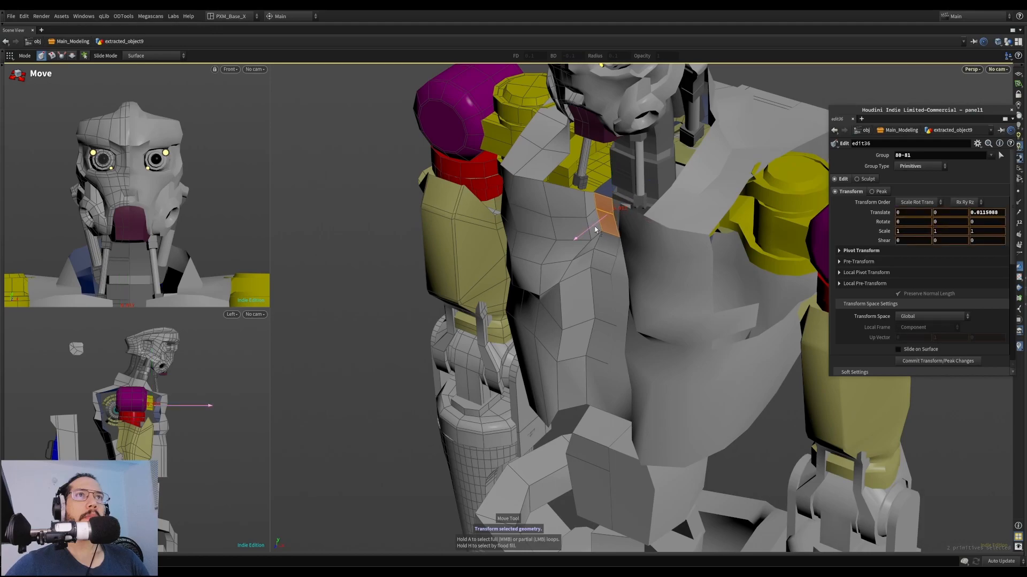
pyautogui.press('Escape')
pyautogui.moveTo(641, 182); pyautogui.dragTo(602, 190)
# Slide the two edges along the upper chest plate's inner side over the surface
pyautogui.press('s')
pyautogui.press('3')
pyautogui.click(596, 188)
pyautogui.keyDown('shift'); pyautogui.click(600, 216); pyautogui.keyUp('shift')
pyautogui.press('g')
pyautogui.press('Escape')
pyautogui.press('Tab')
pyautogui.press('Escape')
pyautogui.moveTo(617, 236); pyautogui.dragTo(606, 258)
pyautogui.scroll(-3, 567, 254)
pyautogui.press('Tab')
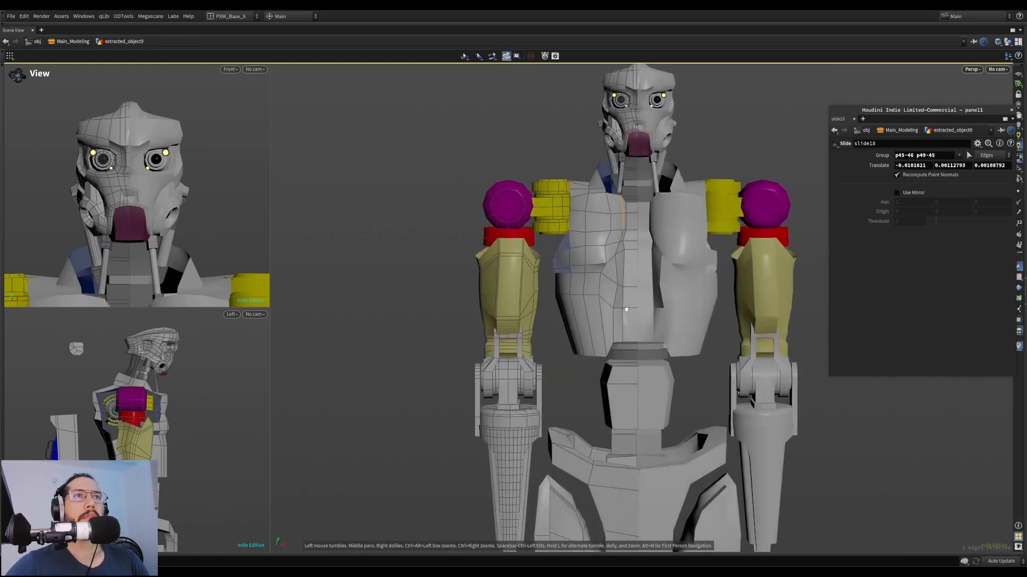
# Reposition individual points around the centre strip of the chest with the Brush tool
pyautogui.scroll(3, 707, 216)
pyautogui.moveTo(707, 216); pyautogui.dragTo(702, 254, button='right')
pyautogui.moveTo(642, 264)
pyautogui.mouseDown()
pyautogui.moveTo(607, 271)
pyautogui.moveTo(633, 282)
pyautogui.moveTo(624, 303)
pyautogui.moveTo(623, 293)
pyautogui.moveTo(602, 306)
pyautogui.mouseUp()
pyautogui.press('p')
pyautogui.press('b')
pyautogui.press('Escape')
pyautogui.moveTo(589, 244)
pyautogui.mouseDown()
pyautogui.moveTo(597, 221)
pyautogui.moveTo(603, 258)
pyautogui.mouseUp()
pyautogui.press('Escape')
pyautogui.keyDown('alt'); pyautogui.moveTo(562, 216); pyautogui.dragTo(476, 231); pyautogui.keyUp('alt')
pyautogui.keyDown('alt'); pyautogui.moveTo(476, 232); pyautogui.dragTo(524, 262, button='right'); pyautogui.keyUp('alt')
pyautogui.moveTo(524, 261)
pyautogui.keyDown('alt'); pyautogui.mouseDown()
pyautogui.moveTo(672, 272)
pyautogui.moveTo(551, 267)
pyautogui.moveTo(557, 260)
pyautogui.moveTo(497, 284)
pyautogui.moveTo(493, 273)
pyautogui.mouseUp(); pyautogui.keyUp('alt')
pyautogui.moveTo(577, 257)
pyautogui.mouseDown()
pyautogui.moveTo(642, 214)
pyautogui.moveTo(685, 162)
pyautogui.moveTo(672, 133)
pyautogui.moveTo(631, 149)
pyautogui.moveTo(545, 220)
pyautogui.moveTo(569, 256)
pyautogui.mouseUp()
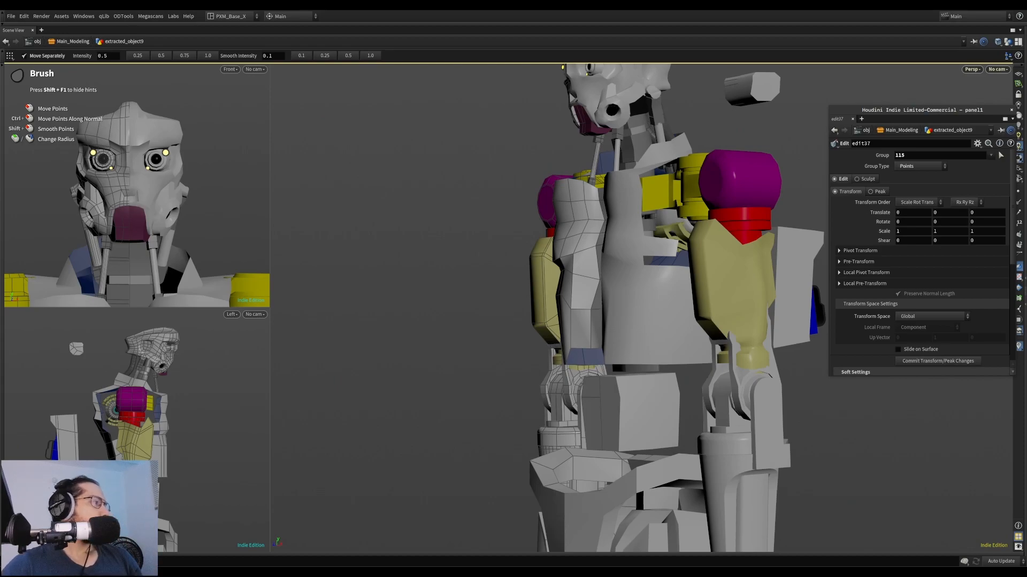
# Brush and smooth the points of the lower chest plate along its bottom, outer side and inner seam
pyautogui.keyDown('alt'); pyautogui.moveTo(619, 268); pyautogui.dragTo(579, 362); pyautogui.keyUp('alt')
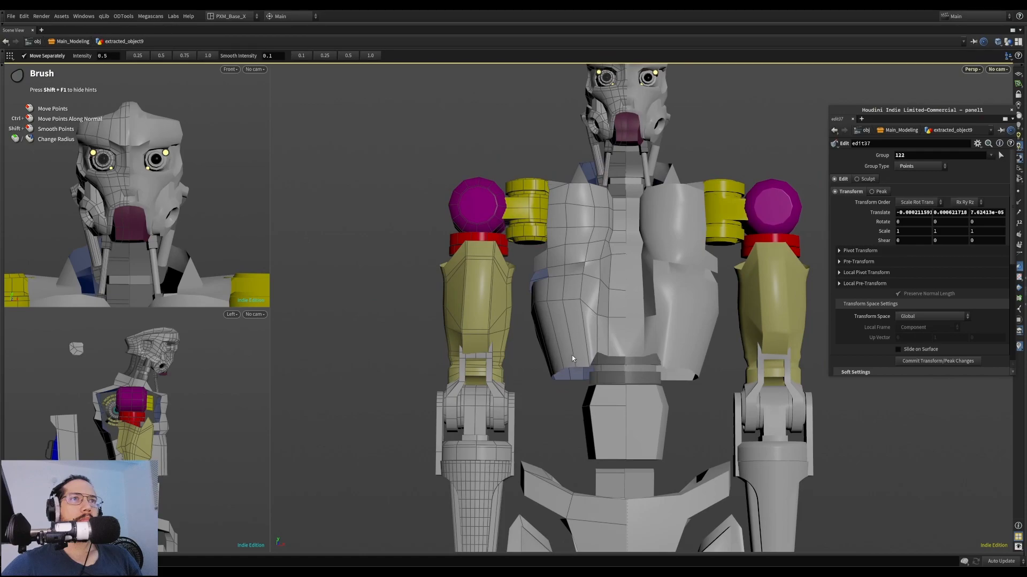
pyautogui.scroll(-3, 589, 349)
pyautogui.moveTo(590, 353)
pyautogui.mouseDown()
pyautogui.moveTo(596, 363)
pyautogui.moveTo(581, 368)
pyautogui.moveTo(541, 361)
pyautogui.mouseUp()
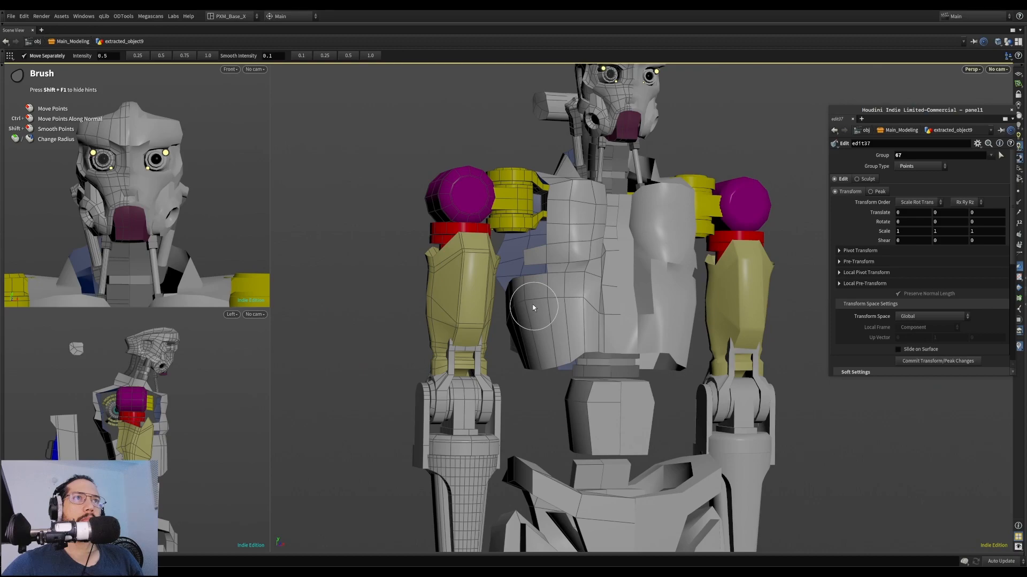
pyautogui.keyDown('alt'); pyautogui.moveTo(575, 300); pyautogui.dragTo(588, 287); pyautogui.keyUp('alt')
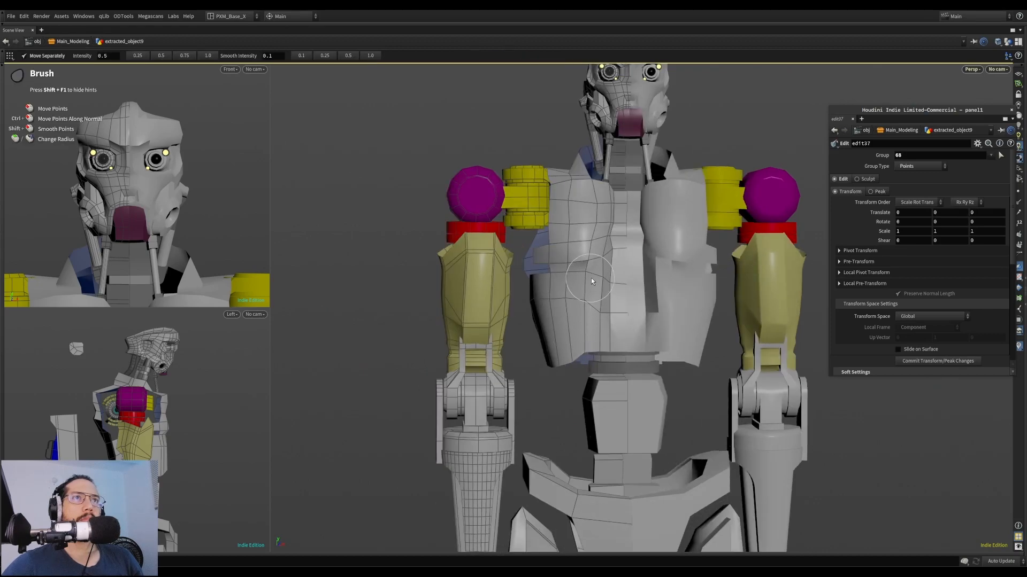
pyautogui.moveTo(597, 240); pyautogui.dragTo(599, 226)
pyautogui.moveTo(606, 264)
pyautogui.keyDown('alt'); pyautogui.mouseDown()
pyautogui.moveTo(598, 312)
pyautogui.moveTo(621, 287)
pyautogui.mouseUp(); pyautogui.keyUp('alt')
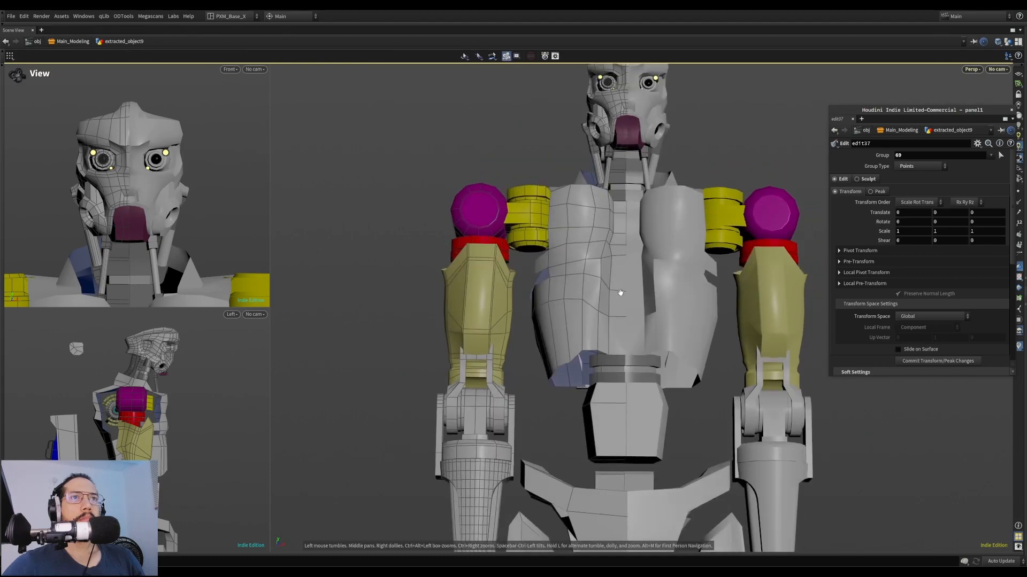
pyautogui.moveTo(579, 358)
pyautogui.keyDown('alt'); pyautogui.mouseDown()
pyautogui.moveTo(568, 368)
pyautogui.moveTo(569, 351)
pyautogui.moveTo(591, 349)
pyautogui.mouseUp(); pyautogui.keyUp('alt')
pyautogui.moveTo(609, 346)
pyautogui.keyDown('shift'); pyautogui.mouseDown()
pyautogui.moveTo(654, 340)
pyautogui.moveTo(630, 341)
pyautogui.moveTo(658, 323)
pyautogui.moveTo(784, 323)
pyautogui.moveTo(628, 339)
pyautogui.moveTo(615, 353)
pyautogui.mouseUp(); pyautogui.keyUp('shift')
pyautogui.scroll(3, 582, 275)
# Delete the picked component in the middle of the chest plate's mesh
pyautogui.press('s')
pyautogui.click(567, 287)
pyautogui.press('Delete')
# Reshape the shoulder, upper back and collar of the torso by brushing their points from several angles
pyautogui.keyDown('alt'); pyautogui.moveTo(567, 289); pyautogui.dragTo(481, 310); pyautogui.keyUp('alt')
pyautogui.keyDown('alt'); pyautogui.moveTo(481, 310); pyautogui.dragTo(360, 362, button='right'); pyautogui.keyUp('alt')
pyautogui.keyDown('alt'); pyautogui.moveTo(578, 316); pyautogui.dragTo(612, 339); pyautogui.keyUp('alt')
pyautogui.keyDown('alt'); pyautogui.moveTo(612, 339); pyautogui.dragTo(715, 243, button='right'); pyautogui.keyUp('alt')
pyautogui.keyDown('alt'); pyautogui.moveTo(714, 243); pyautogui.dragTo(585, 184); pyautogui.keyUp('alt')
pyautogui.press('b')
pyautogui.moveTo(592, 232); pyautogui.dragTo(672, 238)
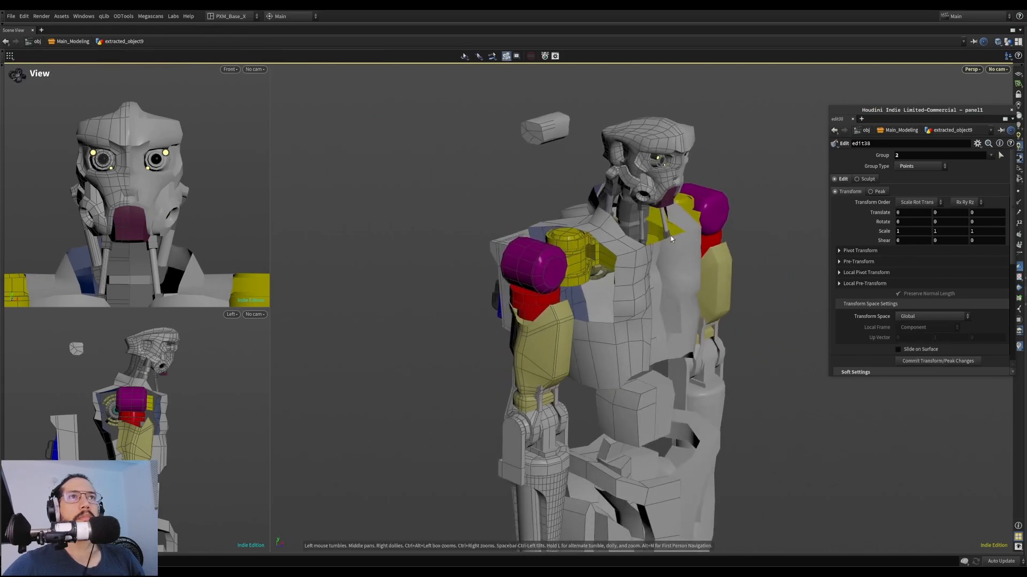
pyautogui.moveTo(580, 228)
pyautogui.keyDown('alt'); pyautogui.mouseDown()
pyautogui.moveTo(601, 226)
pyautogui.moveTo(572, 202)
pyautogui.mouseUp(); pyautogui.keyUp('alt')
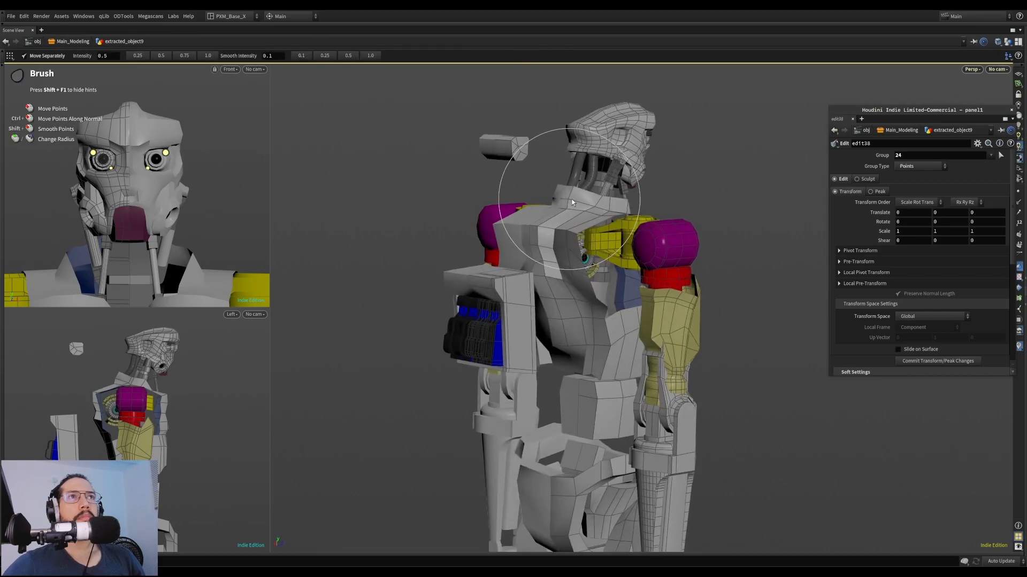
pyautogui.moveTo(564, 166)
pyautogui.keyDown('alt'); pyautogui.mouseDown()
pyautogui.moveTo(646, 174)
pyautogui.moveTo(413, 197)
pyautogui.moveTo(339, 191)
pyautogui.moveTo(363, 193)
pyautogui.mouseUp(); pyautogui.keyUp('alt')
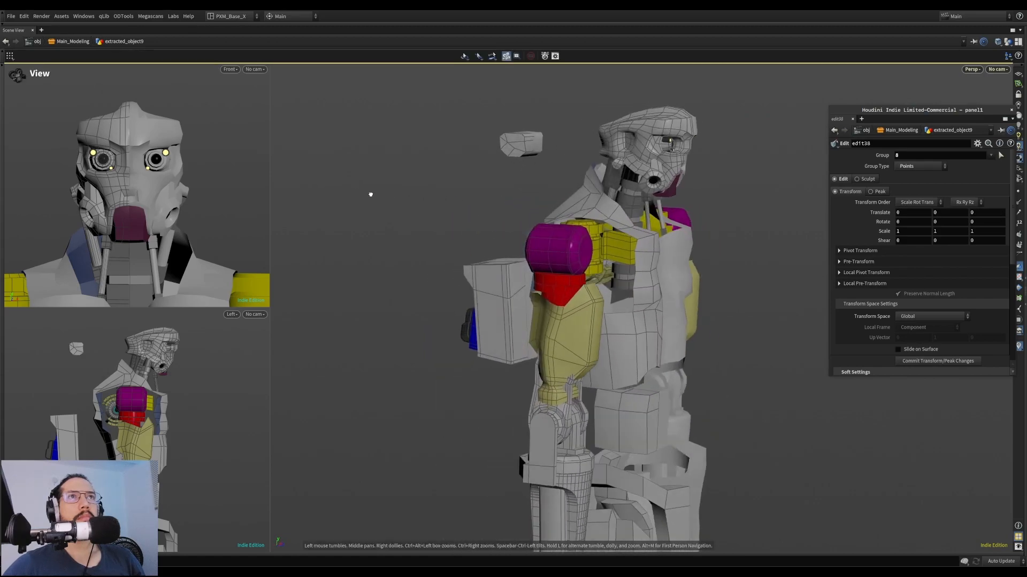
pyautogui.scroll(5, 578, 168)
pyautogui.moveTo(588, 163)
pyautogui.keyDown('alt'); pyautogui.mouseDown()
pyautogui.moveTo(633, 170)
pyautogui.moveTo(598, 172)
pyautogui.moveTo(616, 193)
pyautogui.moveTo(608, 211)
pyautogui.moveTo(601, 188)
pyautogui.moveTo(612, 165)
pyautogui.moveTo(633, 231)
pyautogui.moveTo(625, 257)
pyautogui.mouseUp(); pyautogui.keyUp('alt')
pyautogui.moveTo(617, 173); pyautogui.dragTo(621, 170)
pyautogui.keyDown('alt'); pyautogui.moveTo(622, 170); pyautogui.dragTo(640, 163, button='right'); pyautogui.keyUp('alt')
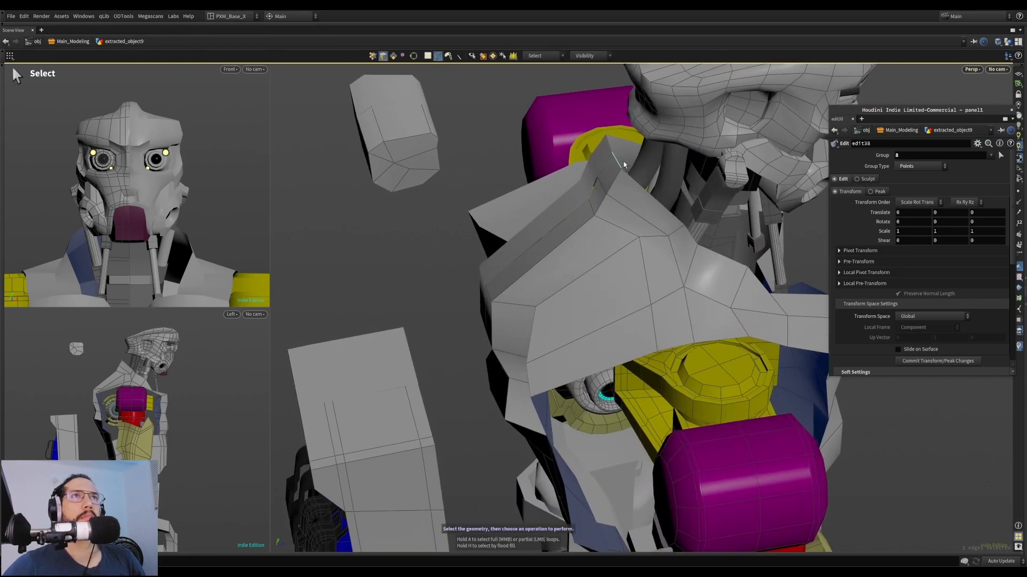
# Lower the two faces at the top of the collar about 0.0046 along Y
pyautogui.press('s')
pyautogui.keyDown('alt'); pyautogui.moveTo(623, 162); pyautogui.dragTo(608, 181); pyautogui.keyUp('alt')
pyautogui.press('s')
pyautogui.moveTo(618, 230); pyautogui.dragTo(617, 238, button='middle')
pyautogui.keyDown('alt'); pyautogui.moveTo(623, 238); pyautogui.dragTo(540, 249); pyautogui.keyUp('alt')
pyautogui.keyDown('alt'); pyautogui.moveTo(540, 249); pyautogui.dragTo(488, 262, button='right'); pyautogui.keyUp('alt')
pyautogui.keyDown('alt'); pyautogui.moveTo(615, 268); pyautogui.dragTo(545, 240); pyautogui.keyUp('alt')
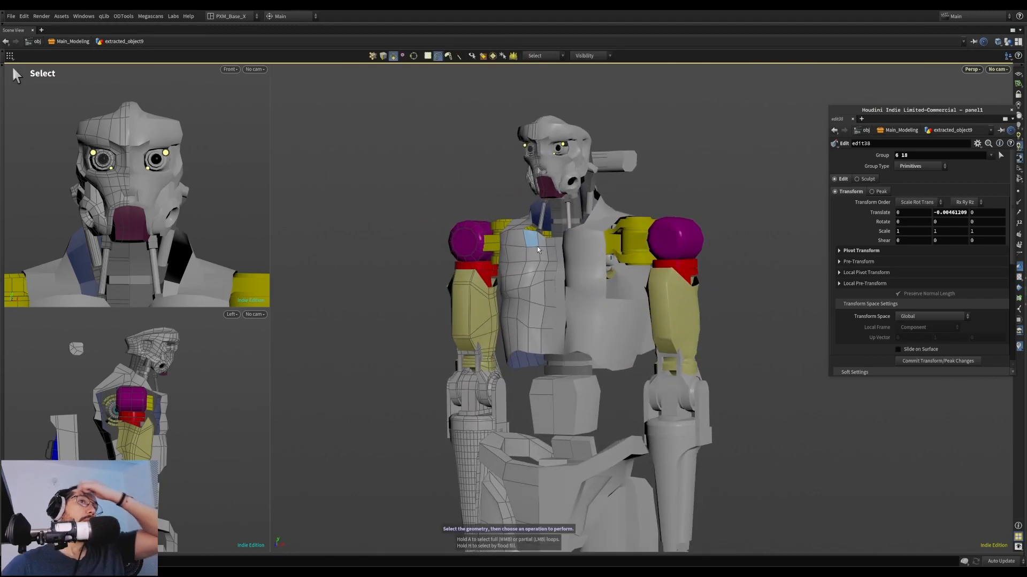
# Leave the torso geometry for the Main_Modeling level and review the whole figure
pyautogui.moveTo(568, 251)
pyautogui.keyDown('alt'); pyautogui.mouseDown()
pyautogui.moveTo(687, 236)
pyautogui.moveTo(676, 208)
pyautogui.moveTo(645, 241)
pyautogui.moveTo(470, 245)
pyautogui.moveTo(692, 224)
pyautogui.moveTo(792, 233)
pyautogui.moveTo(768, 254)
pyautogui.moveTo(834, 251)
pyautogui.moveTo(856, 235)
pyautogui.moveTo(802, 194)
pyautogui.moveTo(578, 241)
pyautogui.mouseUp(); pyautogui.keyUp('alt')
pyautogui.press('u')
pyautogui.keyDown('alt'); pyautogui.moveTo(578, 241); pyautogui.dragTo(518, 327, button='right'); pyautogui.keyUp('alt')
pyautogui.keyDown('alt'); pyautogui.moveTo(519, 327); pyautogui.dragTo(599, 220, button='middle'); pyautogui.keyUp('alt')
pyautogui.keyDown('alt'); pyautogui.moveTo(599, 220); pyautogui.dragTo(573, 201); pyautogui.keyUp('alt')
pyautogui.keyDown('alt'); pyautogui.moveTo(573, 201); pyautogui.dragTo(714, 156, button='right'); pyautogui.keyUp('alt')
pyautogui.keyDown('alt'); pyautogui.moveTo(643, 184); pyautogui.dragTo(507, 210); pyautogui.keyUp('alt')
pyautogui.keyDown('alt'); pyautogui.moveTo(506, 210); pyautogui.dragTo(477, 233, button='right'); pyautogui.keyUp('alt')
pyautogui.keyDown('alt'); pyautogui.moveTo(477, 233); pyautogui.dragTo(412, 225, button='middle'); pyautogui.keyUp('alt')
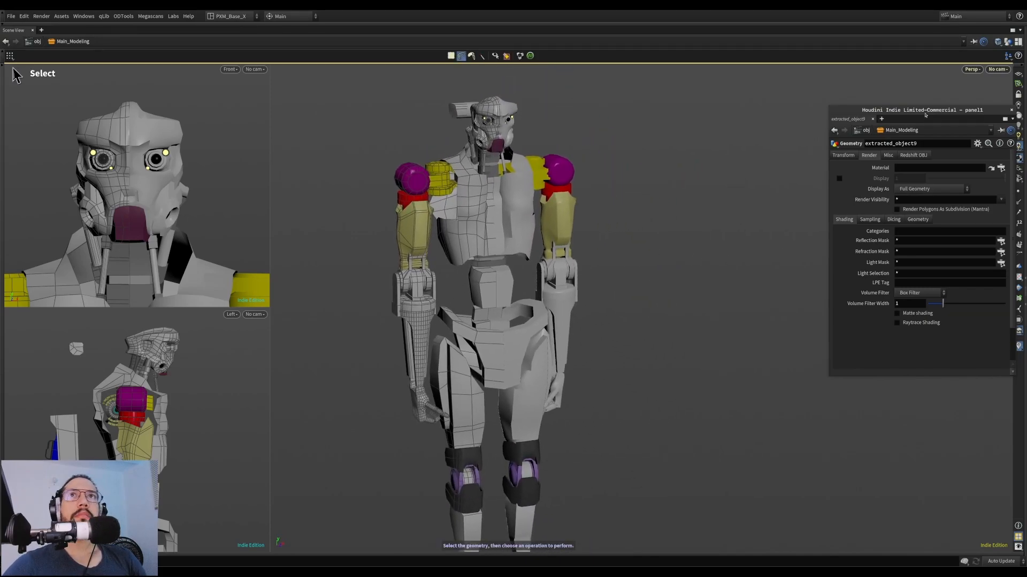
# Reveal the network editor beside the viewport, move the floating parameter pane clear and browse the Main_Modeling nodes
pyautogui.moveTo(925, 116); pyautogui.dragTo(752, 331)
pyautogui.moveTo(1024, 306); pyautogui.dragTo(540, 378)
pyautogui.moveTo(857, 286); pyautogui.dragTo(826, 309, button='middle')
pyautogui.scroll(-5, 931, 269)
pyautogui.moveTo(924, 358); pyautogui.dragTo(838, 286)
pyautogui.press('a')
pyautogui.moveTo(817, 241); pyautogui.dragTo(830, 295, button='middle')
pyautogui.click(830, 296)
pyautogui.keyDown('alt'); pyautogui.moveTo(445, 251); pyautogui.dragTo(544, 267, button='middle'); pyautogui.keyUp('alt')
pyautogui.moveTo(855, 281); pyautogui.dragTo(897, 343, button='middle')
# Go up to the obj level and display the frame_chest object over the torso
pyautogui.click(739, 41)
pyautogui.moveTo(867, 267); pyautogui.dragTo(876, 131, button='middle')
pyautogui.click(876, 132)
pyautogui.scroll(4, 775, 319)
pyautogui.moveTo(754, 312); pyautogui.dragTo(736, 364)
pyautogui.scroll(5, 471, 216)
pyautogui.moveTo(503, 222); pyautogui.dragTo(547, 220)
pyautogui.scroll(-5, 497, 212)
pyautogui.keyDown('alt'); pyautogui.moveTo(546, 220); pyautogui.dragTo(549, 186, button='middle'); pyautogui.keyUp('alt')
pyautogui.moveTo(747, 374); pyautogui.dragTo(743, 377)
pyautogui.moveTo(866, 327); pyautogui.dragTo(913, 370, button='middle')
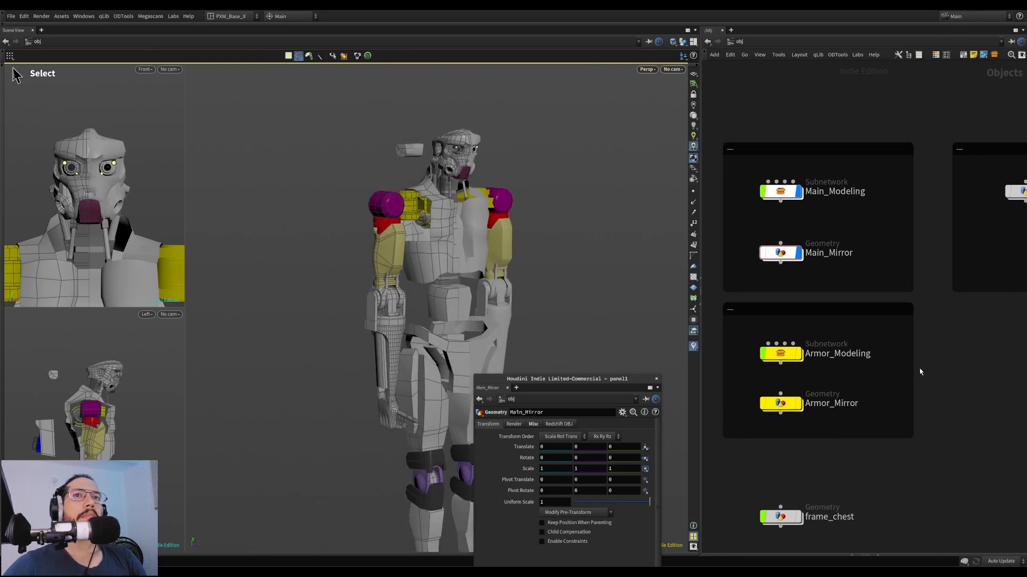
pyautogui.moveTo(779, 531); pyautogui.dragTo(771, 535)
pyautogui.moveTo(866, 469); pyautogui.dragTo(873, 410, button='middle')
pyautogui.keyDown('alt'); pyautogui.moveTo(499, 255); pyautogui.dragTo(405, 267); pyautogui.keyUp('alt')
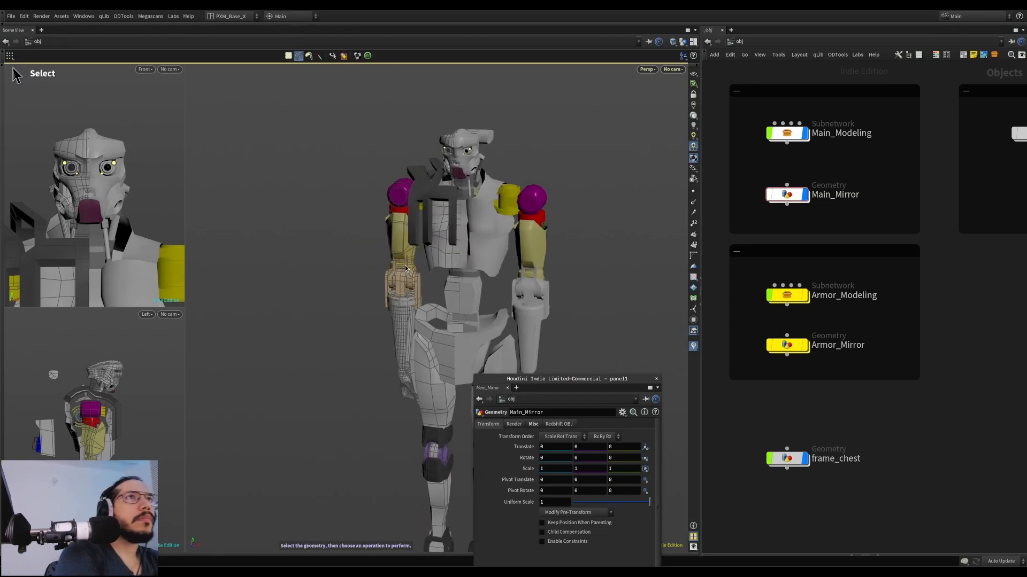
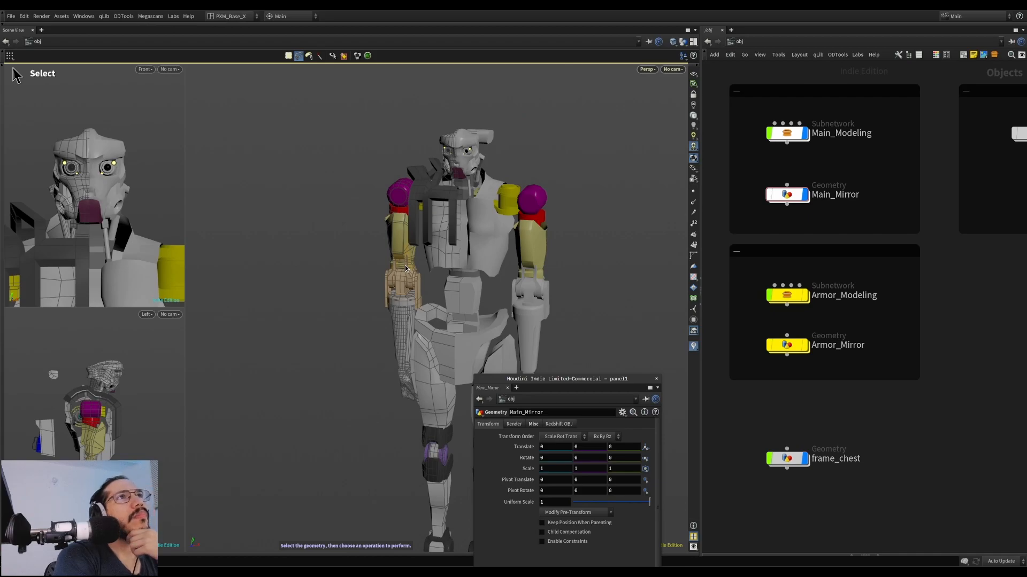
# Cut the frame_chest object from the obj level and paste it into the Main_Modeling subnetwork
pyautogui.keyDown('alt'); pyautogui.moveTo(427, 191); pyautogui.dragTo(585, 149, button='right'); pyautogui.keyUp('alt')
pyautogui.keyDown('alt'); pyautogui.moveTo(584, 149); pyautogui.dragTo(513, 163); pyautogui.keyUp('alt')
pyautogui.click(790, 458)
pyautogui.press('Delete')
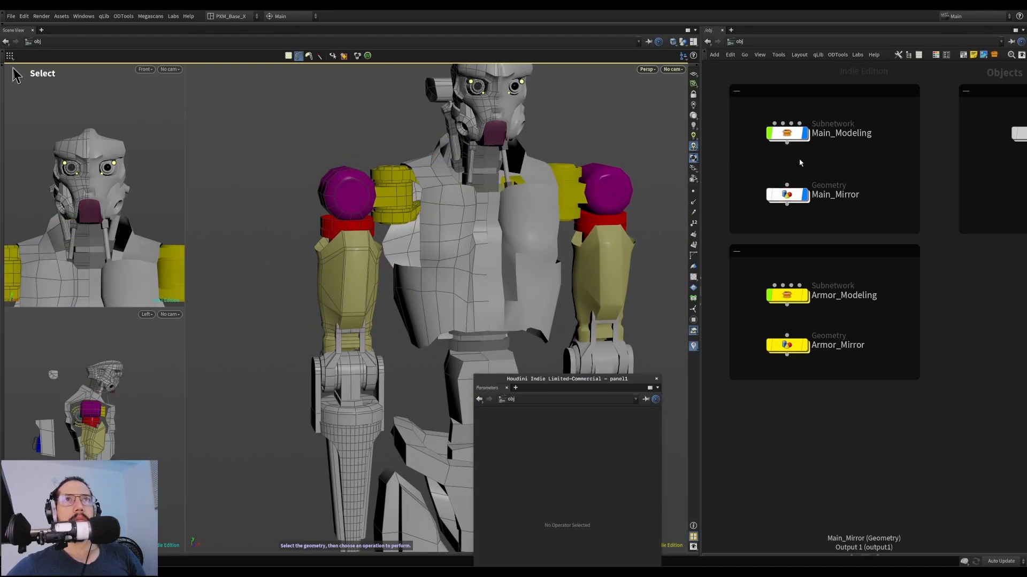
pyautogui.doubleClick(795, 135)
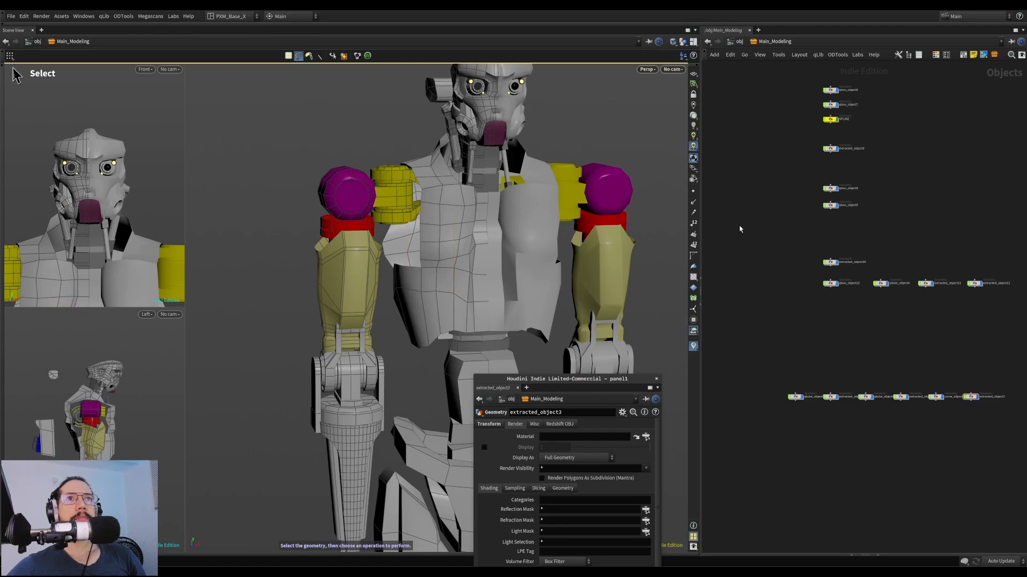
pyautogui.hotkey('ctrl', 'v')
# Enter frame_chest's geometry and delete the strips hanging down the front of the chest
pyautogui.moveTo(436, 165)
pyautogui.keyDown('alt'); pyautogui.mouseDown()
pyautogui.moveTo(481, 209)
pyautogui.moveTo(488, 236)
pyautogui.mouseUp(); pyautogui.keyUp('alt')
pyautogui.press('i')
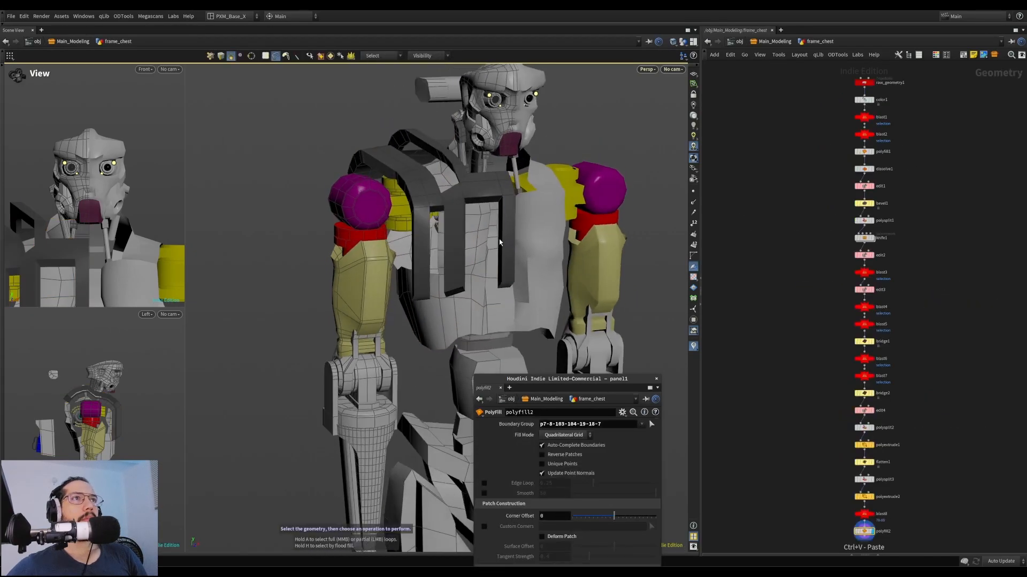
pyautogui.moveTo(378, 310)
pyautogui.mouseDown()
pyautogui.moveTo(539, 321)
pyautogui.moveTo(407, 310)
pyautogui.mouseUp()
pyautogui.press('Delete')
# Try to bridge the open front edges of the chest frame, and undo it
pyautogui.keyDown('alt'); pyautogui.moveTo(513, 278); pyautogui.dragTo(519, 209); pyautogui.keyUp('alt')
pyautogui.keyDown('alt'); pyautogui.moveTo(518, 209); pyautogui.dragTo(554, 151, button='right'); pyautogui.keyUp('alt')
pyautogui.press('s')
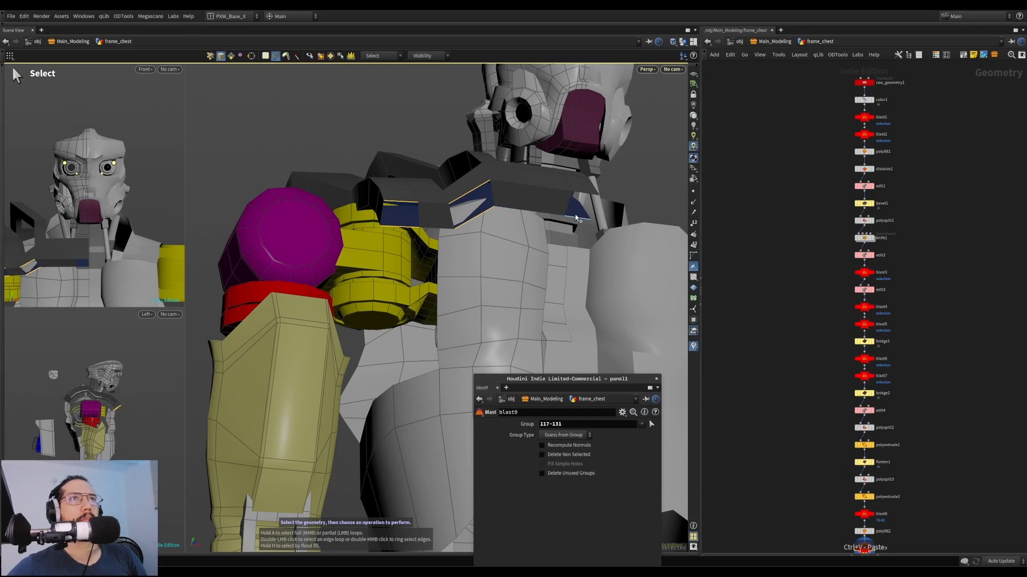
pyautogui.keyDown('alt'); pyautogui.moveTo(583, 199); pyautogui.dragTo(623, 187); pyautogui.keyUp('alt')
pyautogui.press('b')
pyautogui.hotkey('ctrl', 'z')
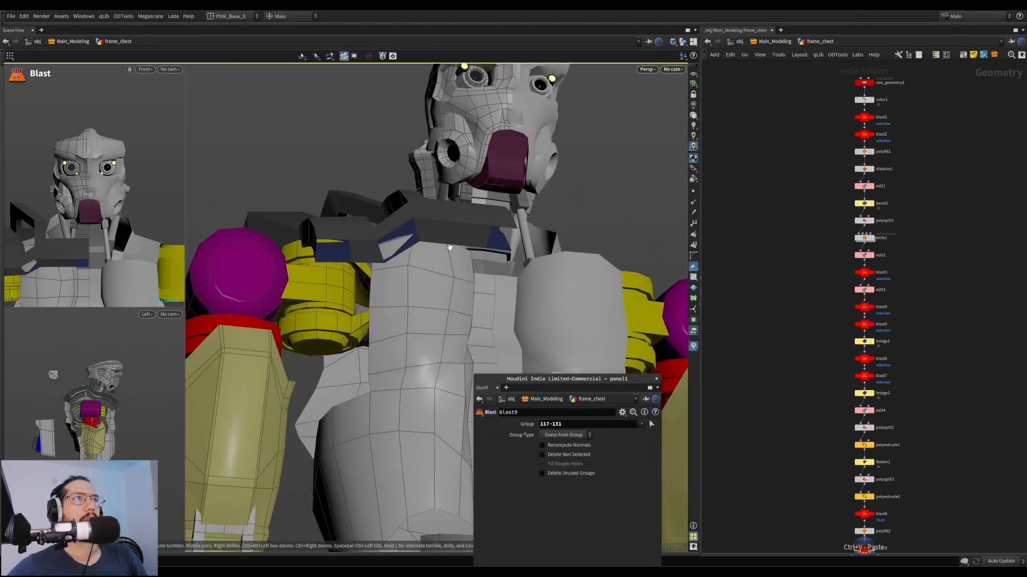
# Delete the thickness faces along the side borders of the chest frame
pyautogui.press('s')
pyautogui.keyDown('alt'); pyautogui.moveTo(462, 248); pyautogui.dragTo(385, 264); pyautogui.keyUp('alt')
pyautogui.click(442, 232)
pyautogui.press('Delete')
pyautogui.press('Escape')
pyautogui.moveTo(442, 232); pyautogui.dragTo(406, 277)
pyautogui.press('a')
pyautogui.click(416, 270)
pyautogui.press('Delete')
# Delete the chest frame's remaining border faces, including the rim around its inner opening
pyautogui.moveTo(462, 250); pyautogui.dragTo(453, 340)
pyautogui.press('a')
pyautogui.press('Delete')
pyautogui.moveTo(445, 298); pyautogui.dragTo(450, 291)
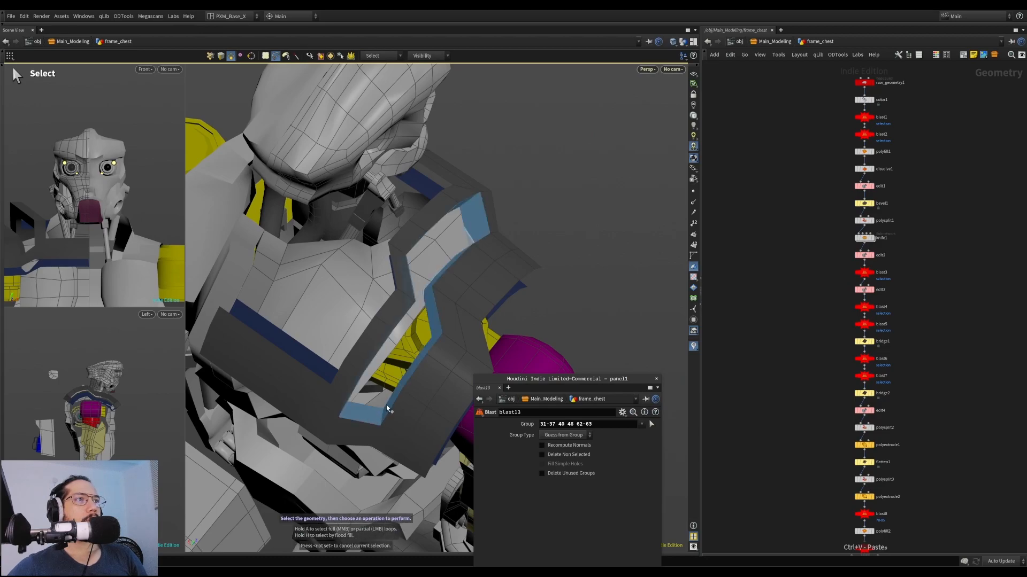
pyautogui.press('Delete')
# Try to delete all of the chest frame's faces, and undo the deletion
pyautogui.moveTo(431, 374); pyautogui.dragTo(389, 187)
pyautogui.press('n')
pyautogui.press('Delete')
pyautogui.moveTo(345, 217); pyautogui.dragTo(213, 353)
pyautogui.hotkey('ctrl', 'z')
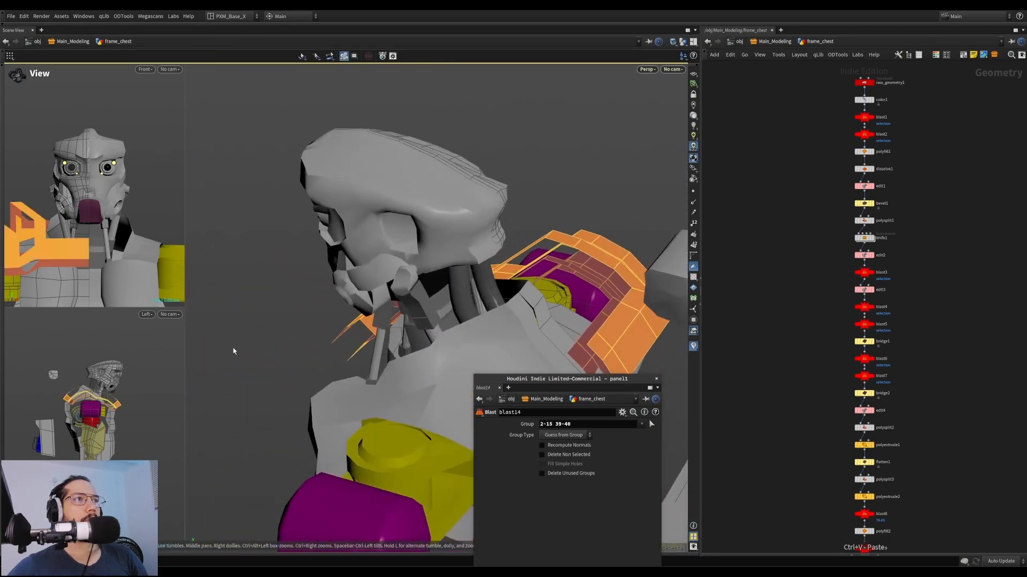
# Delete the inner layer of the chest frame, keeping only its outer shell
pyautogui.press('s')
pyautogui.moveTo(369, 325); pyautogui.dragTo(509, 389)
pyautogui.press('Delete')
pyautogui.moveTo(439, 290); pyautogui.dragTo(422, 306)
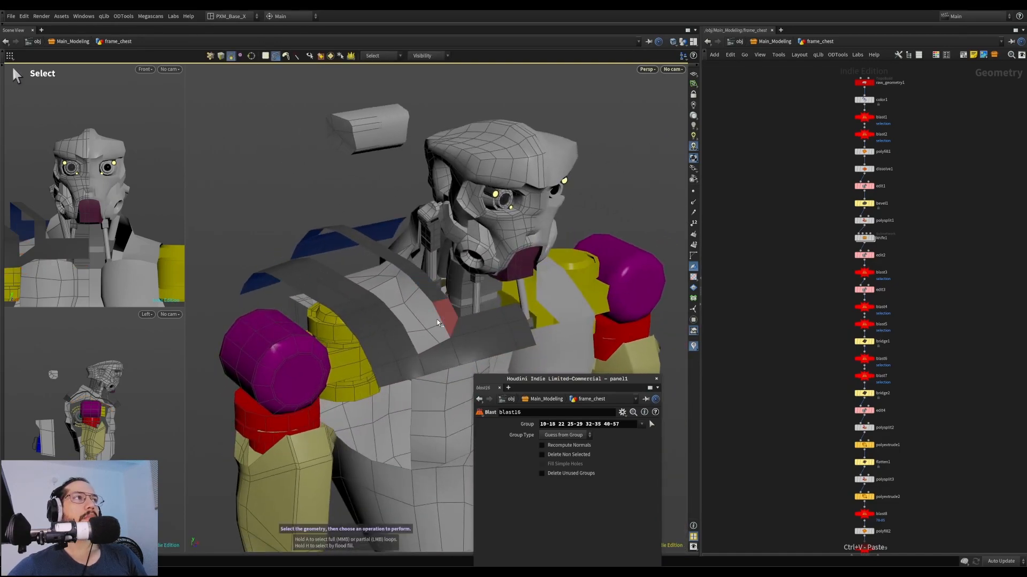
# Move the whole chest frame down about 0.0282 along Y toward the shoulders
pyautogui.moveTo(486, 318); pyautogui.dragTo(502, 332, button='right')
pyautogui.doubleClick(501, 331)
pyautogui.moveTo(501, 331); pyautogui.dragTo(562, 268)
pyautogui.press('t')
pyautogui.moveTo(400, 165); pyautogui.dragTo(393, 241)
pyautogui.press('space')
pyautogui.moveTo(393, 241); pyautogui.dragTo(481, 225, button='right')
# Move four faces at the rear of the chest frame about 0.007 backward along Z
pyautogui.press('s')
pyautogui.press('3')
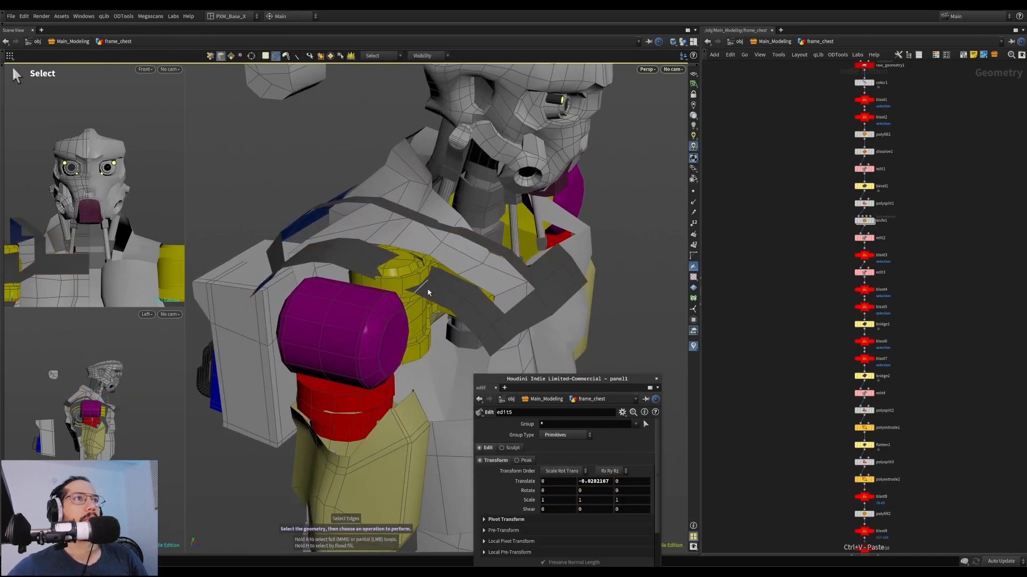
pyautogui.press('1')
pyautogui.press('space')
pyautogui.moveTo(394, 273)
pyautogui.mouseDown()
pyautogui.moveTo(454, 280)
pyautogui.moveTo(448, 259)
pyautogui.mouseUp()
pyautogui.press('space')
pyautogui.moveTo(448, 259)
pyautogui.mouseDown()
pyautogui.moveTo(431, 280)
pyautogui.moveTo(433, 267)
pyautogui.moveTo(414, 264)
pyautogui.moveTo(473, 307)
pyautogui.moveTo(414, 262)
pyautogui.moveTo(474, 268)
pyautogui.mouseUp()
pyautogui.press('t')
pyautogui.press('space')
pyautogui.press('s')
pyautogui.press('space')
pyautogui.doubleClick(414, 262)
pyautogui.press('g')
pyautogui.keyDown('alt'); pyautogui.moveTo(474, 268); pyautogui.dragTo(367, 289, button='right'); pyautogui.keyUp('alt')
pyautogui.keyDown('alt'); pyautogui.moveTo(367, 288); pyautogui.dragTo(583, 243); pyautogui.keyUp('alt')
pyautogui.keyDown('alt'); pyautogui.scroll(5, 380, 130); pyautogui.keyUp('alt')
pyautogui.click(261, 145)
pyautogui.press('t')
pyautogui.moveTo(294, 177); pyautogui.dragTo(353, 195)
pyautogui.press('t')
pyautogui.press('t')
pyautogui.keyDown('alt'); pyautogui.moveTo(353, 194); pyautogui.dragTo(365, 207, button='right'); pyautogui.keyUp('alt')
pyautogui.keyDown('alt'); pyautogui.moveTo(366, 207); pyautogui.dragTo(502, 165); pyautogui.keyUp('alt')
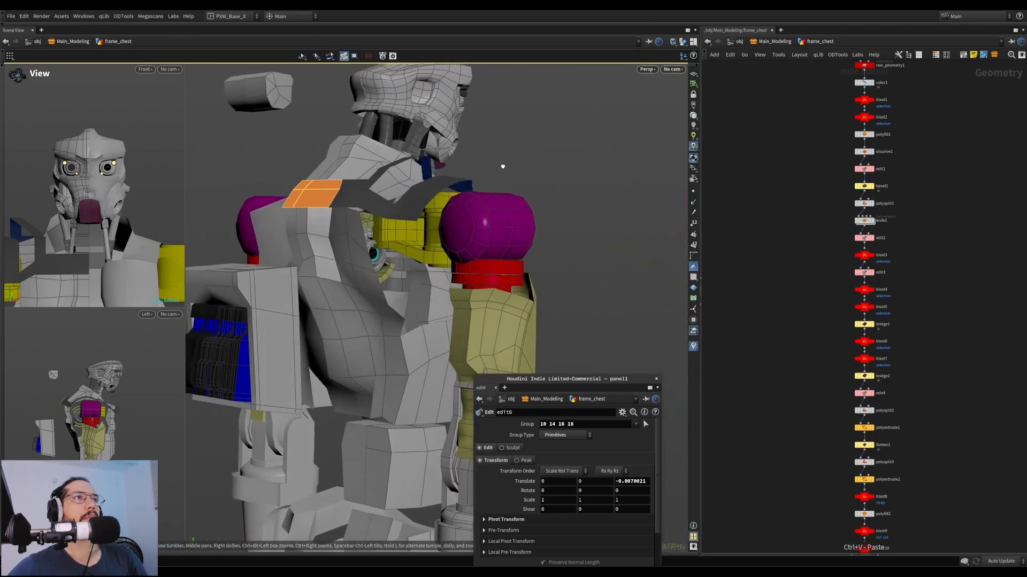
pyautogui.keyDown('alt'); pyautogui.moveTo(502, 165); pyautogui.dragTo(394, 208, button='right'); pyautogui.keyUp('alt')
pyautogui.keyDown('alt'); pyautogui.moveTo(394, 209); pyautogui.dragTo(254, 218); pyautogui.keyUp('alt')
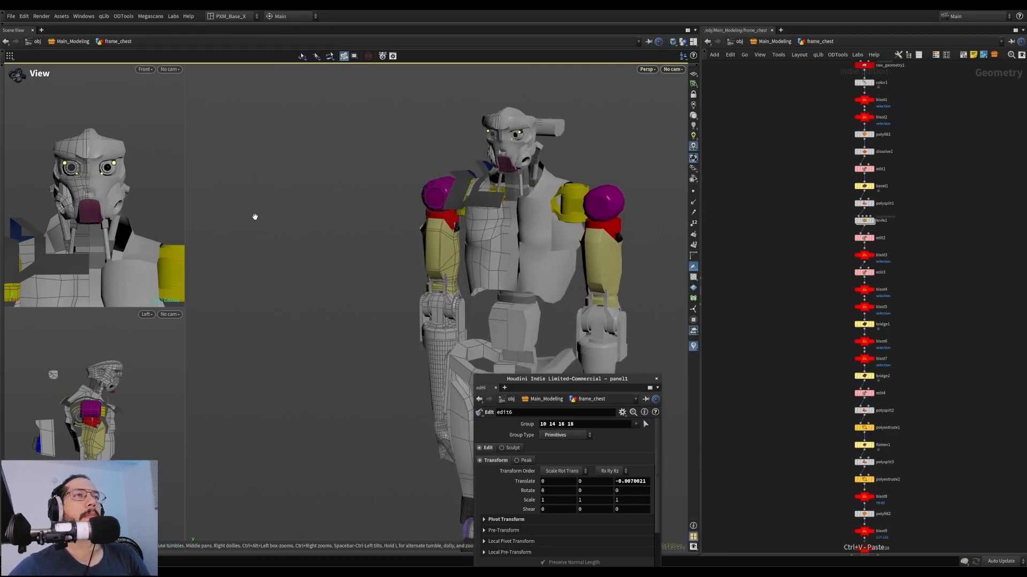
# Re-enter the path ../../Main_Modeling/* in Main_Mirror's object merge to refresh the mirrored half of the robot
pyautogui.press('s')
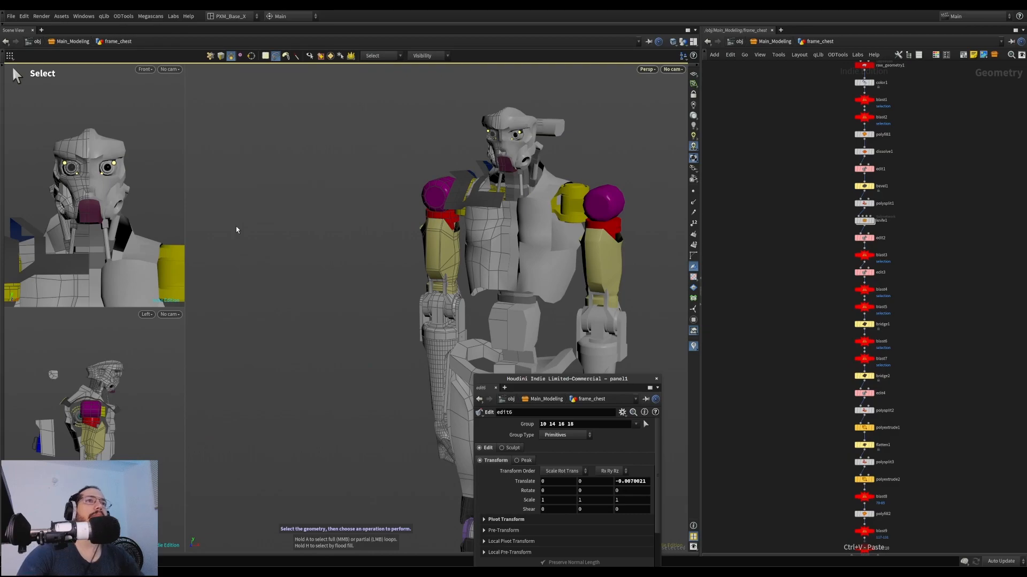
pyautogui.click(738, 42)
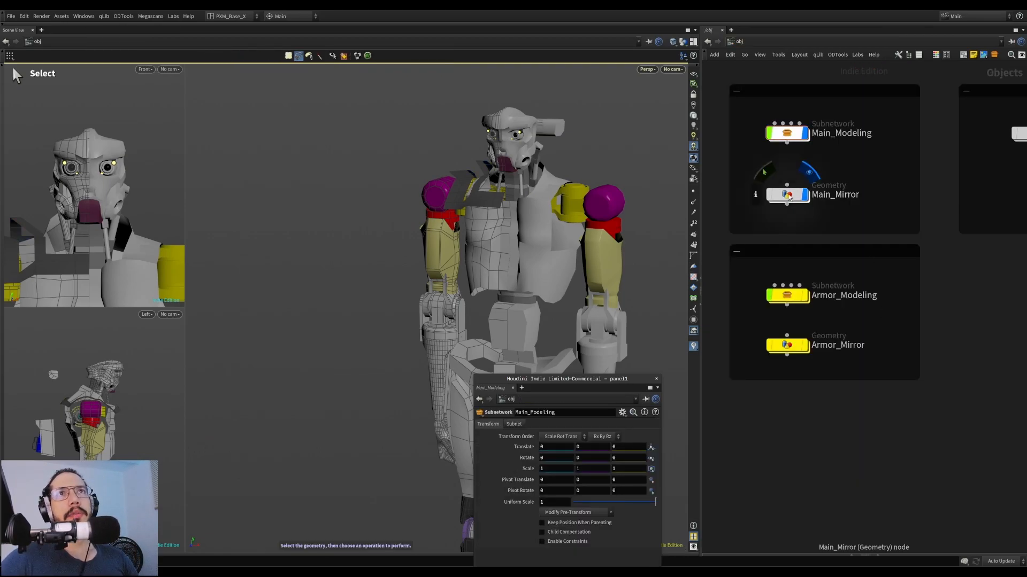
pyautogui.doubleClick(790, 196)
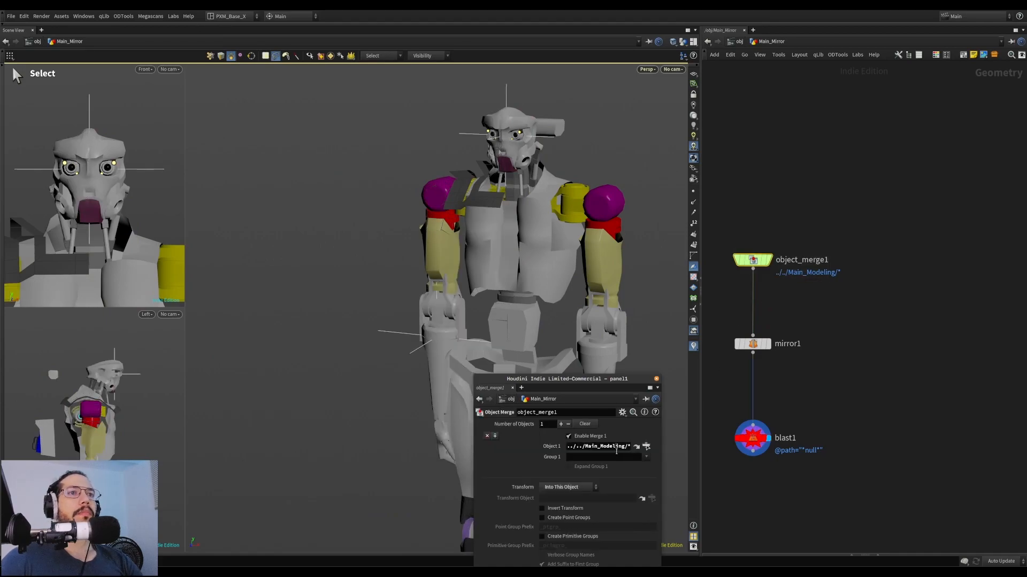
pyautogui.press('BackSpace')
pyautogui.press('Return')
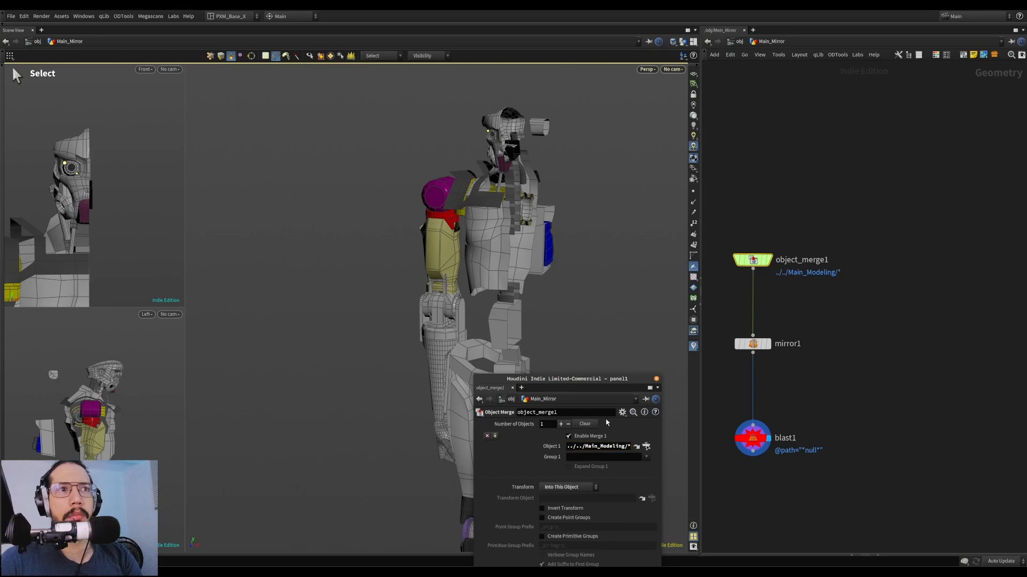
pyautogui.press('Return')
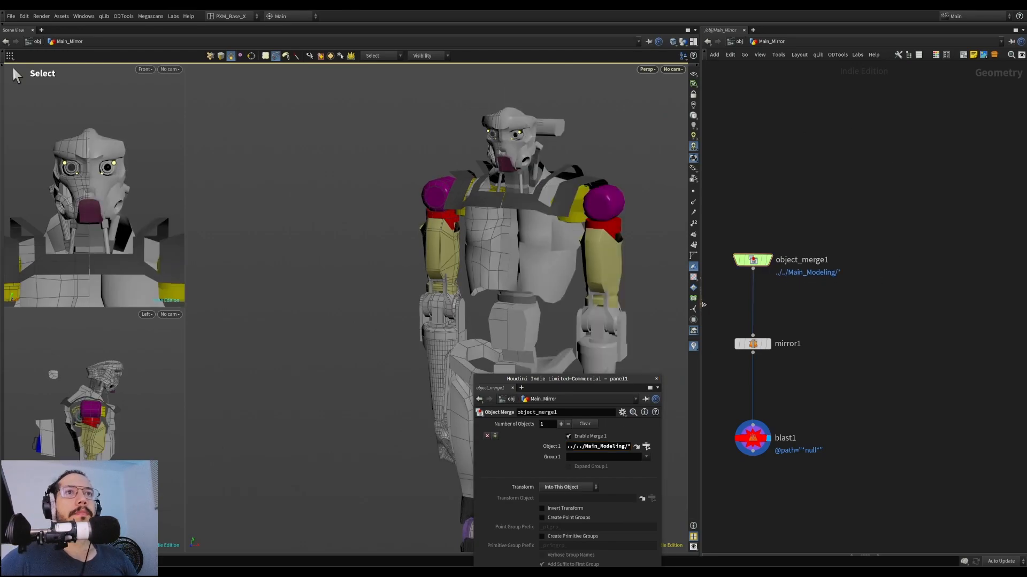
# Select the frame_chest object in Main_Modeling, move the floating parameter window aside and enlarge the 3D view by collapsing the network editor
pyautogui.press('1')
pyautogui.click(487, 202)
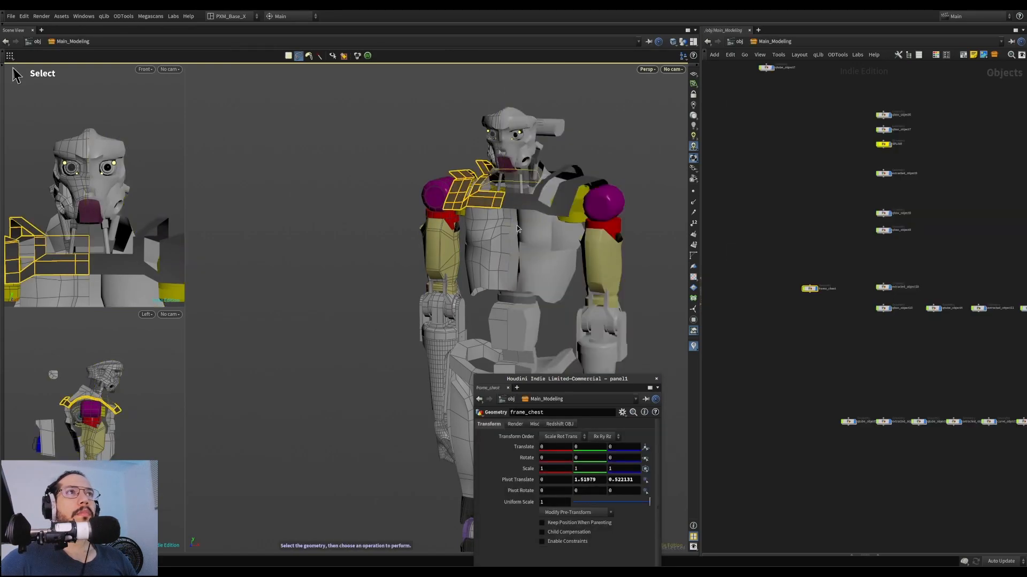
pyautogui.moveTo(577, 382); pyautogui.dragTo(871, 162)
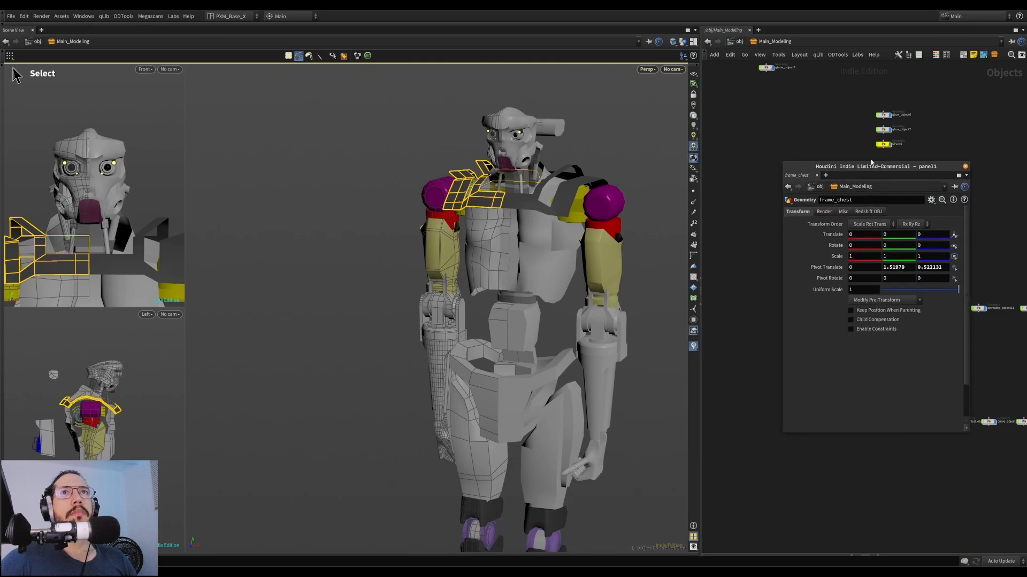
pyautogui.click(704, 306)
pyautogui.press('h')
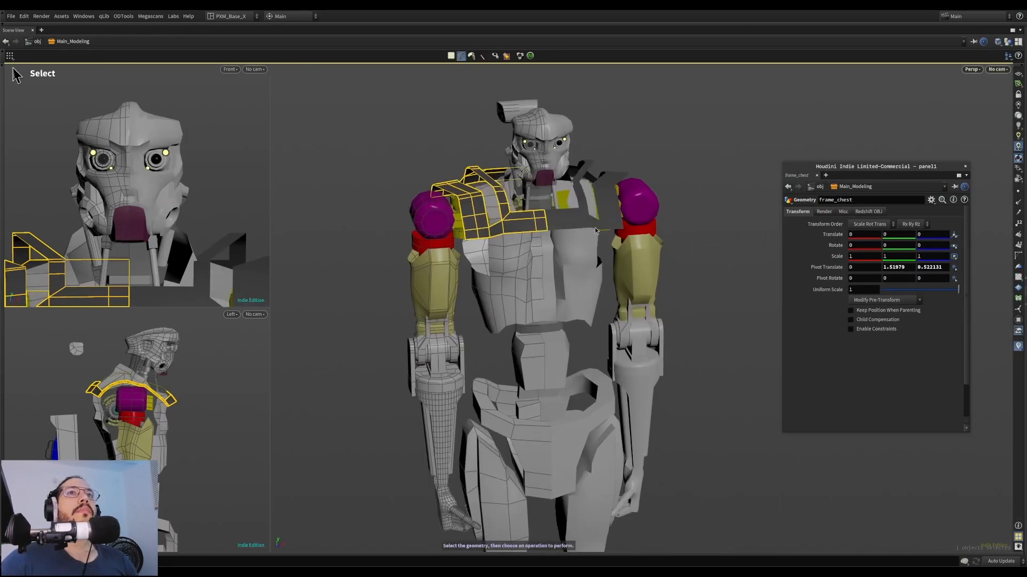
# Examine the whole mirrored robot from the front, below and the side to judge how the chest frame sits on the body
pyautogui.keyDown('alt'); pyautogui.moveTo(505, 156); pyautogui.dragTo(621, 139, button='right'); pyautogui.keyUp('alt')
pyautogui.keyDown('alt'); pyautogui.moveTo(621, 139); pyautogui.dragTo(591, 172); pyautogui.keyUp('alt')
pyautogui.keyDown('alt'); pyautogui.moveTo(591, 171); pyautogui.dragTo(543, 216, button='right'); pyautogui.keyUp('alt')
pyautogui.keyDown('alt'); pyautogui.moveTo(544, 215); pyautogui.dragTo(563, 197); pyautogui.keyUp('alt')
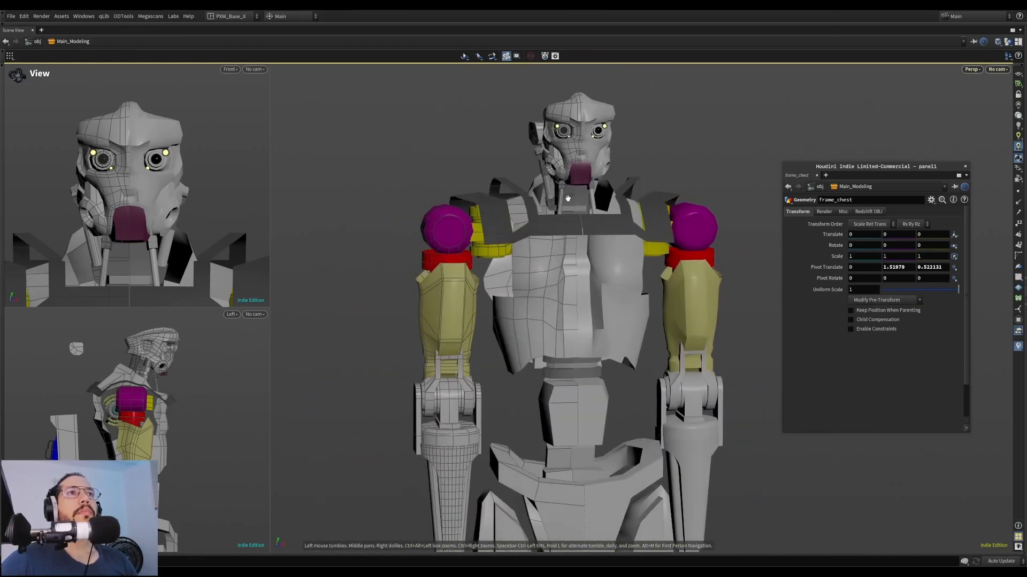
pyautogui.keyDown('alt'); pyautogui.moveTo(564, 198); pyautogui.dragTo(542, 217, button='right'); pyautogui.keyUp('alt')
pyautogui.keyDown('alt'); pyautogui.moveTo(543, 216); pyautogui.dragTo(539, 181, button='middle'); pyautogui.keyUp('alt')
pyautogui.keyDown('alt'); pyautogui.moveTo(539, 181); pyautogui.dragTo(714, 272); pyautogui.keyUp('alt')
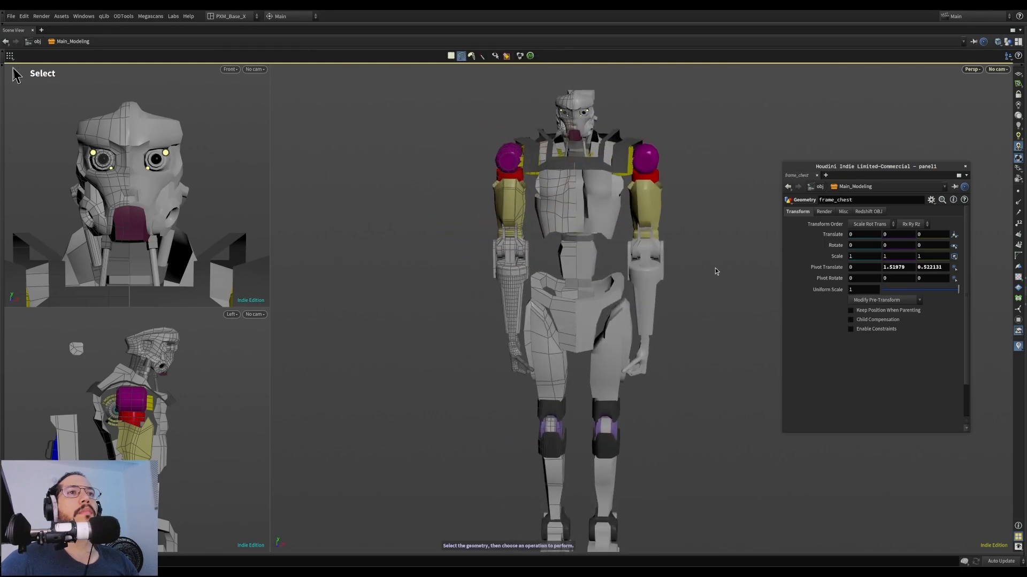
pyautogui.keyDown('alt'); pyautogui.moveTo(492, 377); pyautogui.dragTo(614, 296, button='right'); pyautogui.keyUp('alt')
pyautogui.keyDown('alt'); pyautogui.moveTo(614, 295); pyautogui.dragTo(665, 184); pyautogui.keyUp('alt')
pyautogui.keyDown('alt'); pyautogui.moveTo(664, 184); pyautogui.dragTo(543, 223, button='right'); pyautogui.keyUp('alt')
pyautogui.keyDown('alt'); pyautogui.moveTo(543, 222); pyautogui.dragTo(485, 387, button='middle'); pyautogui.keyUp('alt')
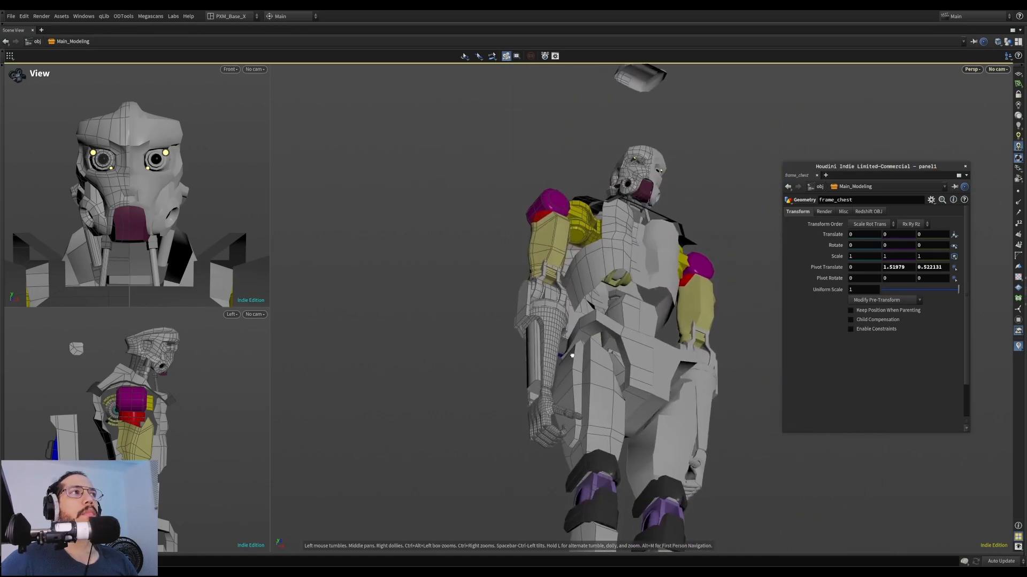
pyautogui.keyDown('alt'); pyautogui.moveTo(570, 351); pyautogui.dragTo(566, 349); pyautogui.keyUp('alt')
pyautogui.click(253, 555)
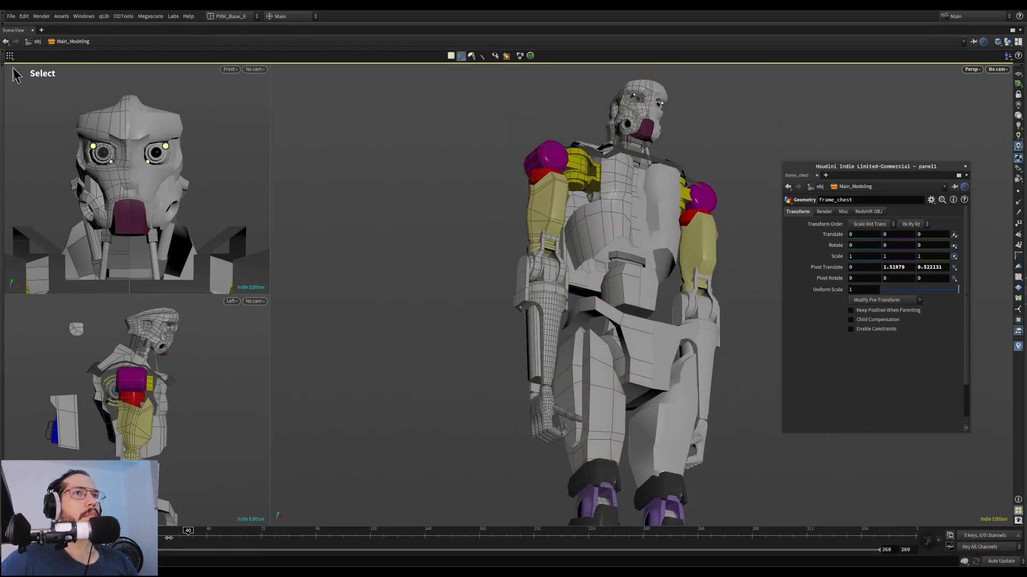
pyautogui.click(254, 555)
pyautogui.keyDown('alt'); pyautogui.moveTo(449, 203); pyautogui.dragTo(376, 307); pyautogui.keyUp('alt')
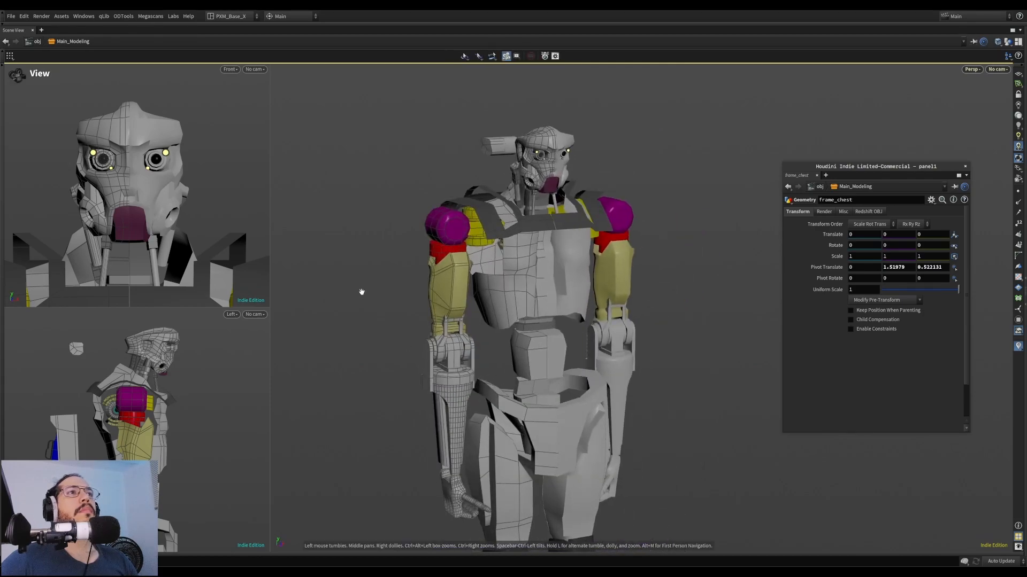
pyautogui.keyDown('alt'); pyautogui.moveTo(376, 307); pyautogui.dragTo(480, 264, button='right'); pyautogui.keyUp('alt')
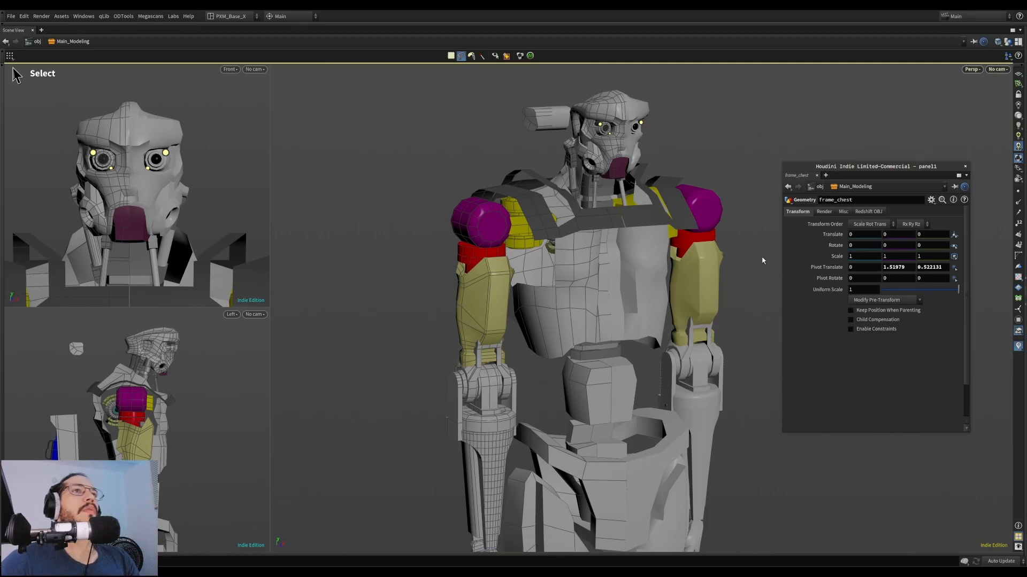
# Move the chest frame up above the robot's head, leaving the torso uncovered
pyautogui.scroll(5, 584, 283)
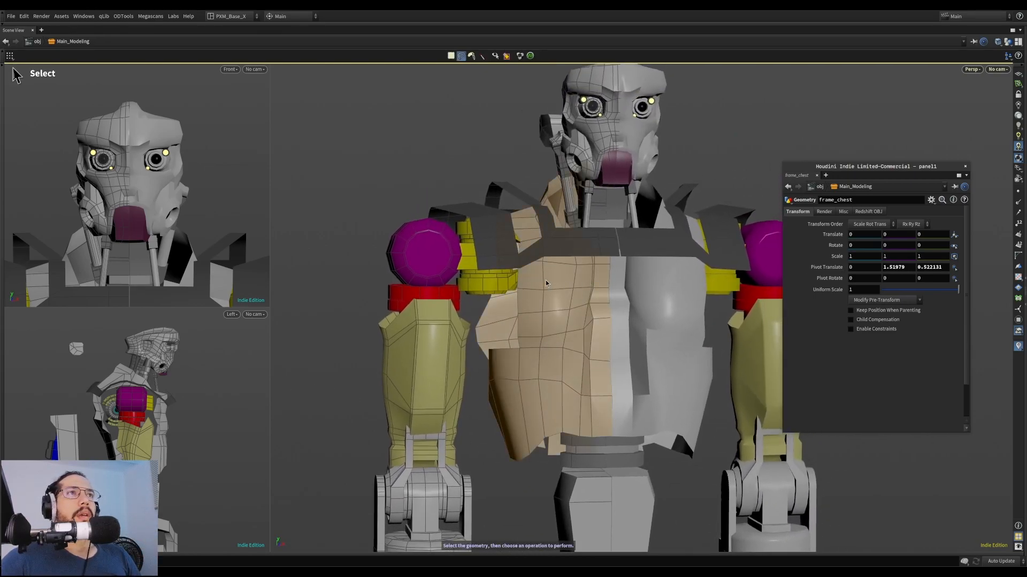
pyautogui.doubleClick(546, 283)
pyautogui.scroll(-2, 568, 305)
pyautogui.press('u')
pyautogui.click(555, 300)
pyautogui.keyDown('alt'); pyautogui.moveTo(588, 284); pyautogui.dragTo(600, 194, button='middle'); pyautogui.keyUp('alt')
pyautogui.doubleClick(570, 349)
pyautogui.doubleClick(566, 351)
pyautogui.keyDown('alt'); pyautogui.moveTo(625, 295); pyautogui.dragTo(608, 297); pyautogui.keyUp('alt')
pyautogui.keyDown('alt'); pyautogui.moveTo(631, 353); pyautogui.dragTo(641, 243, button='middle'); pyautogui.keyUp('alt')
pyautogui.press('u')
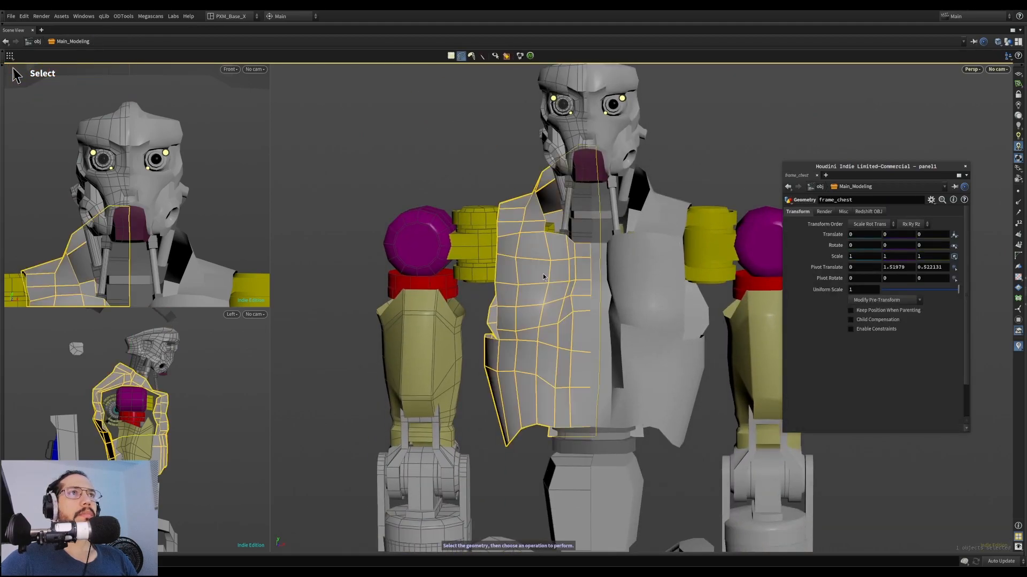
# Select the faces forming the torso's upper chest plate and rotate them
pyautogui.doubleClick(541, 274)
pyautogui.keyDown('shift'); pyautogui.click(570, 246); pyautogui.keyUp('shift')
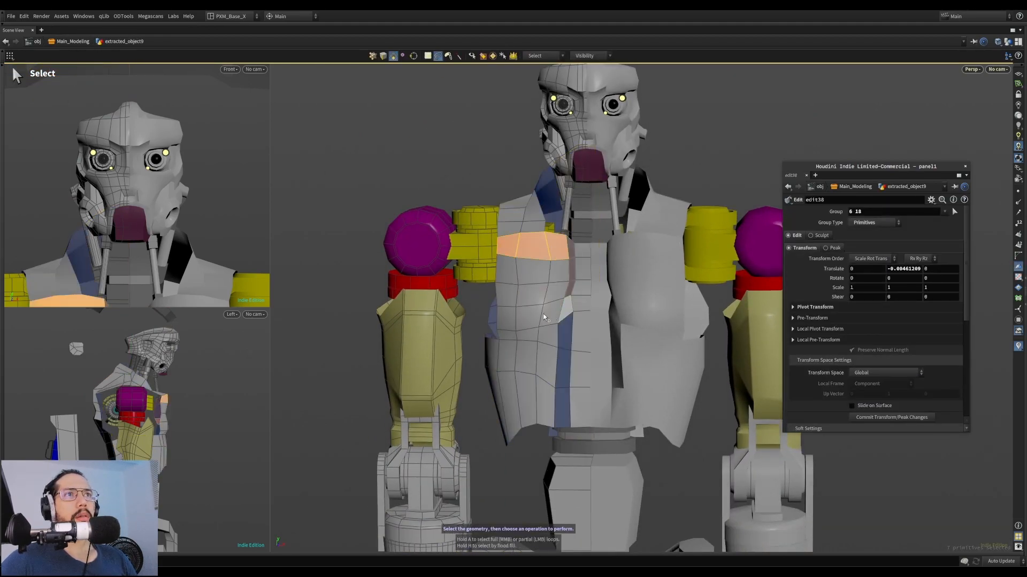
pyautogui.keyDown('shift'); pyautogui.click(565, 312); pyautogui.keyUp('shift')
pyautogui.keyDown('shift'); pyautogui.click(529, 318); pyautogui.keyUp('shift')
pyautogui.keyDown('shift'); pyautogui.click(519, 271); pyautogui.keyUp('shift')
pyautogui.keyDown('shift'); pyautogui.click(509, 270); pyautogui.keyUp('shift')
pyautogui.keyDown('shift'); pyautogui.click(507, 314); pyautogui.keyUp('shift')
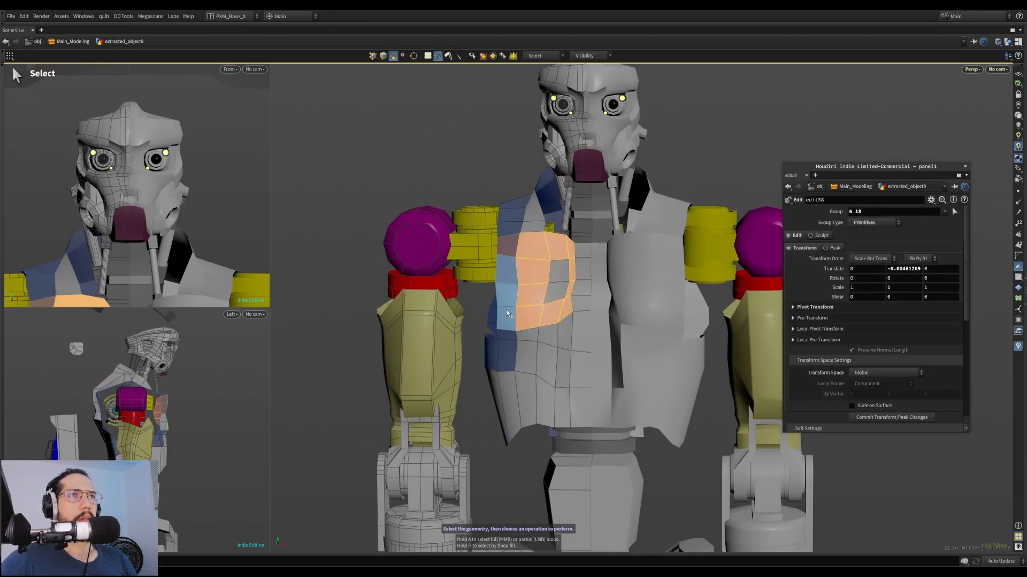
pyautogui.keyDown('shift'); pyautogui.click(556, 279); pyautogui.keyUp('shift')
pyautogui.keyDown('shift'); pyautogui.click(557, 291); pyautogui.keyUp('shift')
pyautogui.press('r')
pyautogui.moveTo(582, 253)
pyautogui.mouseDown()
pyautogui.moveTo(595, 268)
pyautogui.moveTo(567, 280)
pyautogui.moveTo(635, 274)
pyautogui.moveTo(574, 268)
pyautogui.mouseUp()
pyautogui.press('t')
pyautogui.press('space')
pyautogui.moveTo(578, 309); pyautogui.dragTo(594, 271, button='middle')
pyautogui.moveTo(595, 271); pyautogui.dragTo(431, 335, button='right')
pyautogui.moveTo(556, 324)
pyautogui.mouseDown()
pyautogui.moveTo(612, 319)
pyautogui.moveTo(561, 307)
pyautogui.moveTo(562, 322)
pyautogui.mouseUp()
pyautogui.moveTo(563, 321); pyautogui.dragTo(708, 208, button='right')
# Scale the upper chest plate's faces to about 1.2 along X and rotate them to about 8.4, -32.7, -7.8 degrees
pyautogui.press('e')
pyautogui.moveTo(613, 262); pyautogui.dragTo(683, 243)
pyautogui.press('r')
pyautogui.press('t')
pyautogui.press('r')
pyautogui.moveTo(573, 272); pyautogui.dragTo(626, 249)
# Raise the edges at the upper chest plate's inner corner about 0.0109 along Y
pyautogui.press('3')
pyautogui.click(656, 217)
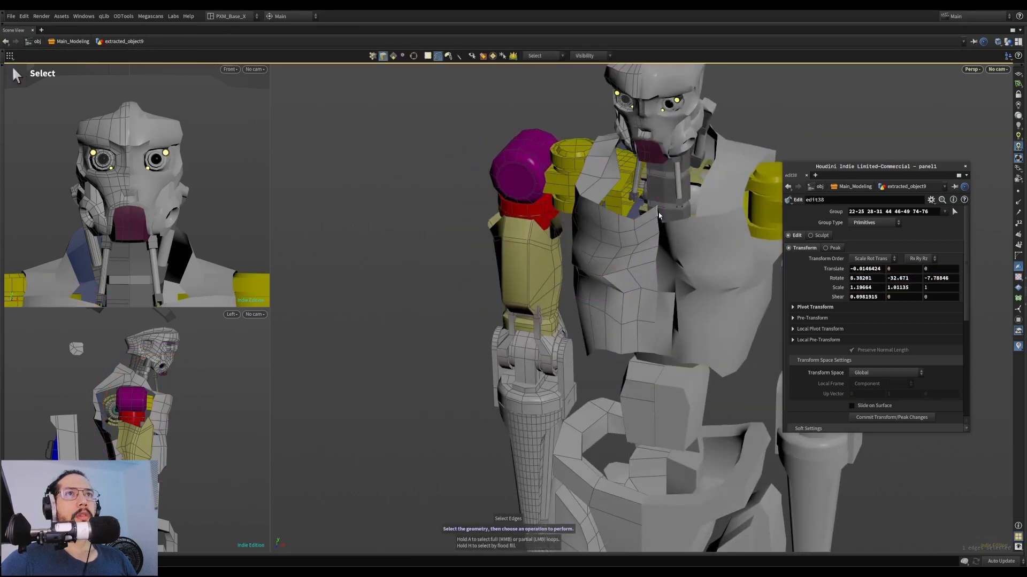
pyautogui.click(656, 254)
pyautogui.press('t')
pyautogui.keyDown('alt'); pyautogui.moveTo(662, 266); pyautogui.dragTo(724, 197); pyautogui.keyUp('alt')
pyautogui.press('s')
pyautogui.hotkey('ctrl', 'z')
pyautogui.hotkey('ctrl', 'z')
pyautogui.press('2')
pyautogui.press('3')
pyautogui.keyDown('alt'); pyautogui.moveTo(668, 230); pyautogui.dragTo(582, 225); pyautogui.keyUp('alt')
pyautogui.press('s')
pyautogui.moveTo(492, 192); pyautogui.dragTo(569, 247)
# Reselect the faces of the upper chest plate and lower them slightly along Y
pyautogui.press('s')
pyautogui.keyDown('shift'); pyautogui.click(606, 246); pyautogui.keyUp('shift')
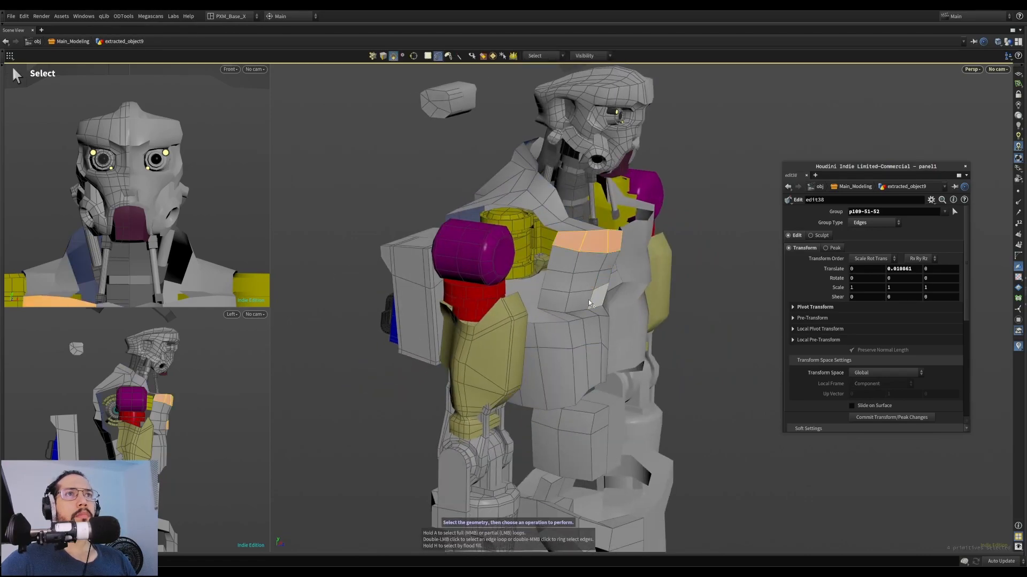
pyautogui.keyDown('shift'); pyautogui.click(591, 300); pyautogui.keyUp('shift')
pyautogui.keyDown('shift'); pyautogui.click(563, 277); pyautogui.keyUp('shift')
pyautogui.moveTo(604, 273); pyautogui.dragTo(562, 260)
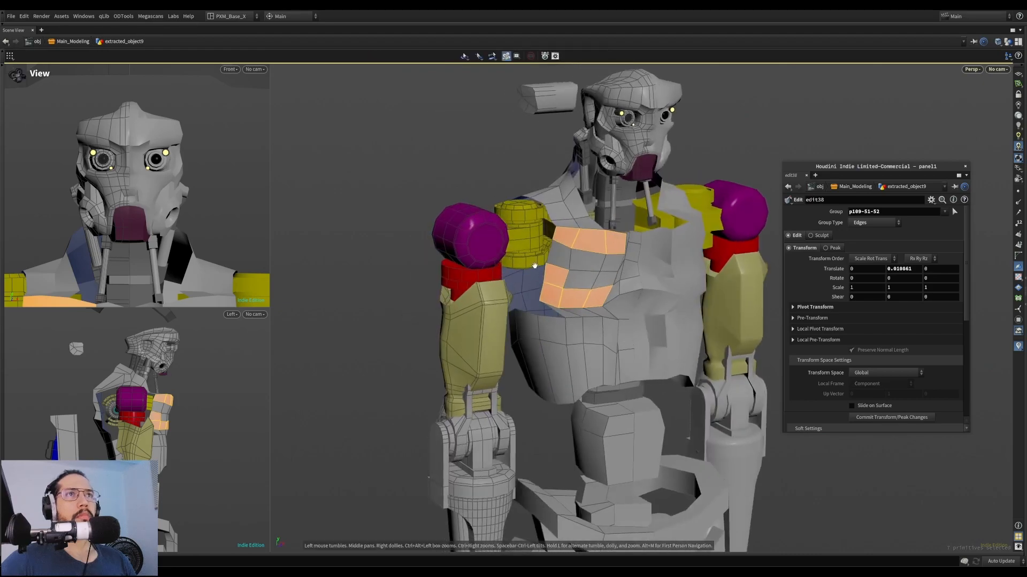
pyautogui.keyDown('shift'); pyautogui.click(563, 252); pyautogui.keyUp('shift')
pyautogui.moveTo(633, 262); pyautogui.dragTo(598, 265)
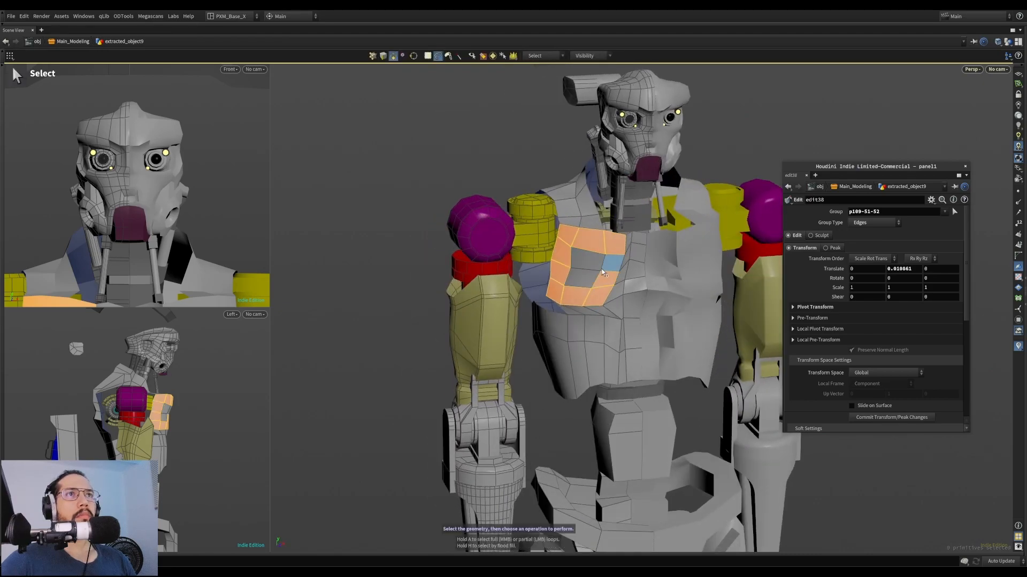
pyautogui.moveTo(586, 286); pyautogui.dragTo(601, 286)
pyautogui.moveTo(214, 438); pyautogui.dragTo(248, 412, button='middle')
pyautogui.press('Escape')
pyautogui.moveTo(482, 278); pyautogui.dragTo(528, 264)
pyautogui.moveTo(626, 316); pyautogui.dragTo(620, 327, button='middle')
pyautogui.press('Escape')
pyautogui.press('Escape')
pyautogui.moveTo(621, 328); pyautogui.dragTo(669, 326)
pyautogui.moveTo(669, 326); pyautogui.dragTo(682, 320, button='middle')
pyautogui.moveTo(659, 331); pyautogui.dragTo(692, 415)
# Use the Edit brush to pull the points around the upper chest plate's lower edge, narrowing the gap above the abdomen
pyautogui.click(636, 325)
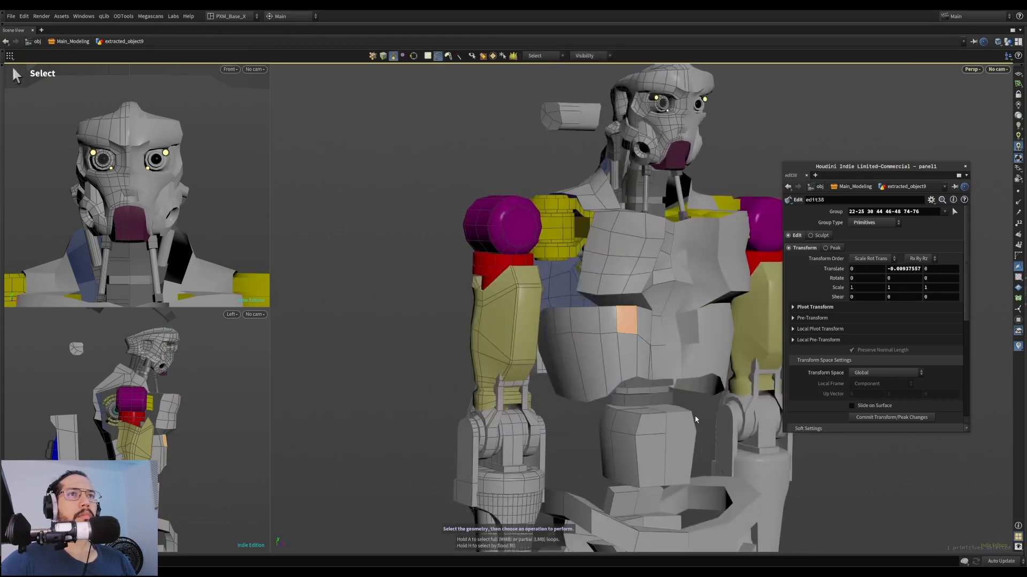
pyautogui.moveTo(631, 316)
pyautogui.keyDown('alt'); pyautogui.mouseDown()
pyautogui.moveTo(574, 313)
pyautogui.moveTo(548, 342)
pyautogui.moveTo(524, 323)
pyautogui.mouseUp(); pyautogui.keyUp('alt')
pyautogui.press('b')
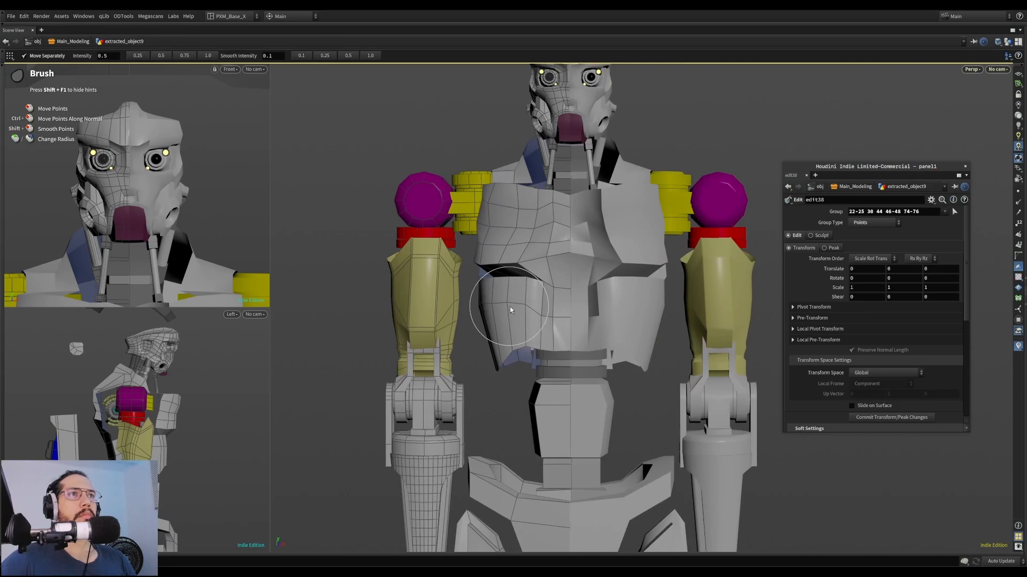
pyautogui.keyDown('alt'); pyautogui.moveTo(555, 301); pyautogui.dragTo(596, 296, button='middle'); pyautogui.keyUp('alt')
pyautogui.moveTo(572, 299)
pyautogui.mouseDown()
pyautogui.moveTo(556, 301)
pyautogui.moveTo(574, 302)
pyautogui.moveTo(580, 266)
pyautogui.moveTo(555, 280)
pyautogui.moveTo(592, 262)
pyautogui.mouseUp()
pyautogui.moveTo(517, 235); pyautogui.dragTo(509, 251)
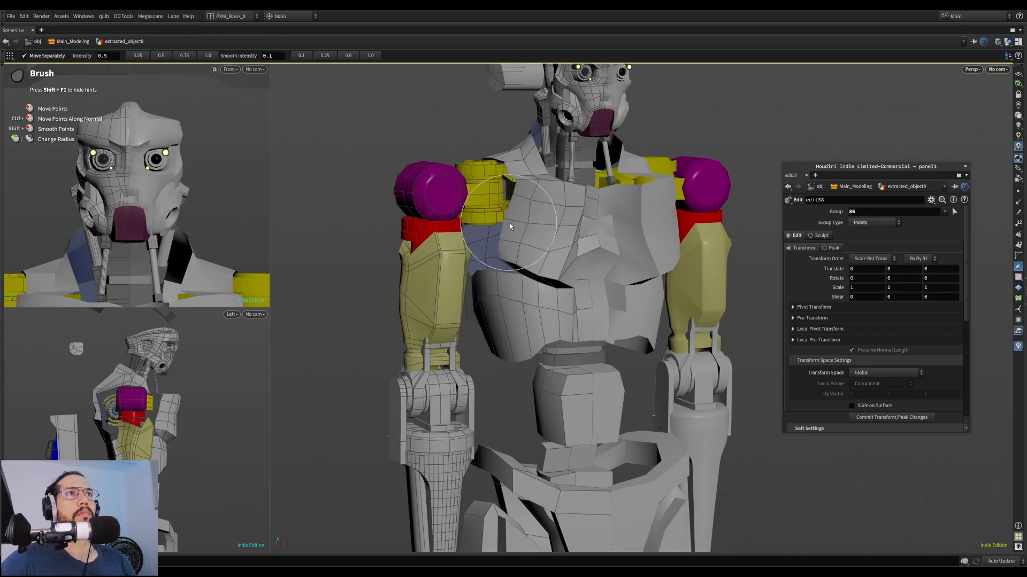
pyautogui.keyDown('alt'); pyautogui.moveTo(506, 203); pyautogui.dragTo(540, 211); pyautogui.keyUp('alt')
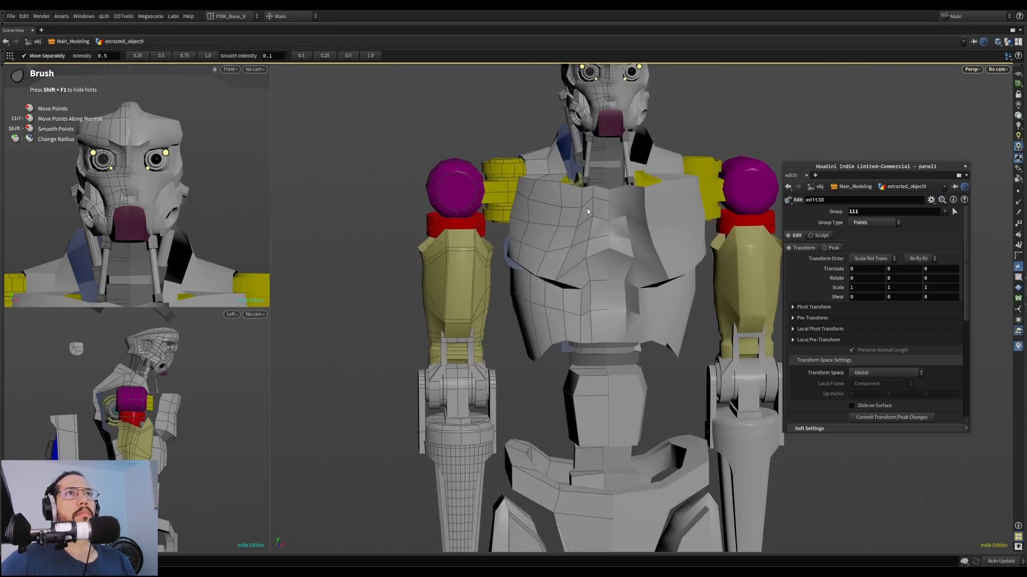
# Brush and smooth the points on the inner chest near the centerline to blend the plate into the sternum
pyautogui.moveTo(608, 210)
pyautogui.mouseDown()
pyautogui.moveTo(602, 237)
pyautogui.moveTo(569, 261)
pyautogui.mouseUp()
pyautogui.keyDown('alt'); pyautogui.moveTo(593, 225); pyautogui.dragTo(601, 245); pyautogui.keyUp('alt')
pyautogui.keyDown('shift'); pyautogui.moveTo(604, 246); pyautogui.dragTo(612, 208); pyautogui.keyUp('shift')
pyautogui.moveTo(610, 271); pyautogui.dragTo(611, 286)
pyautogui.moveTo(611, 286)
pyautogui.keyDown('alt'); pyautogui.mouseDown()
pyautogui.moveTo(591, 277)
pyautogui.moveTo(597, 246)
pyautogui.moveTo(575, 266)
pyautogui.mouseUp(); pyautogui.keyUp('alt')
pyautogui.moveTo(562, 215); pyautogui.dragTo(628, 260)
pyautogui.moveTo(560, 233)
pyautogui.mouseDown()
pyautogui.moveTo(589, 192)
pyautogui.moveTo(615, 195)
pyautogui.moveTo(548, 224)
pyautogui.moveTo(535, 300)
pyautogui.moveTo(456, 197)
pyautogui.moveTo(511, 310)
pyautogui.moveTo(563, 301)
pyautogui.moveTo(553, 335)
pyautogui.moveTo(572, 344)
pyautogui.moveTo(551, 337)
pyautogui.moveTo(553, 346)
pyautogui.moveTo(533, 289)
pyautogui.moveTo(539, 313)
pyautogui.mouseUp()
pyautogui.moveTo(584, 246)
pyautogui.mouseDown()
pyautogui.moveTo(561, 252)
pyautogui.moveTo(589, 271)
pyautogui.mouseUp()
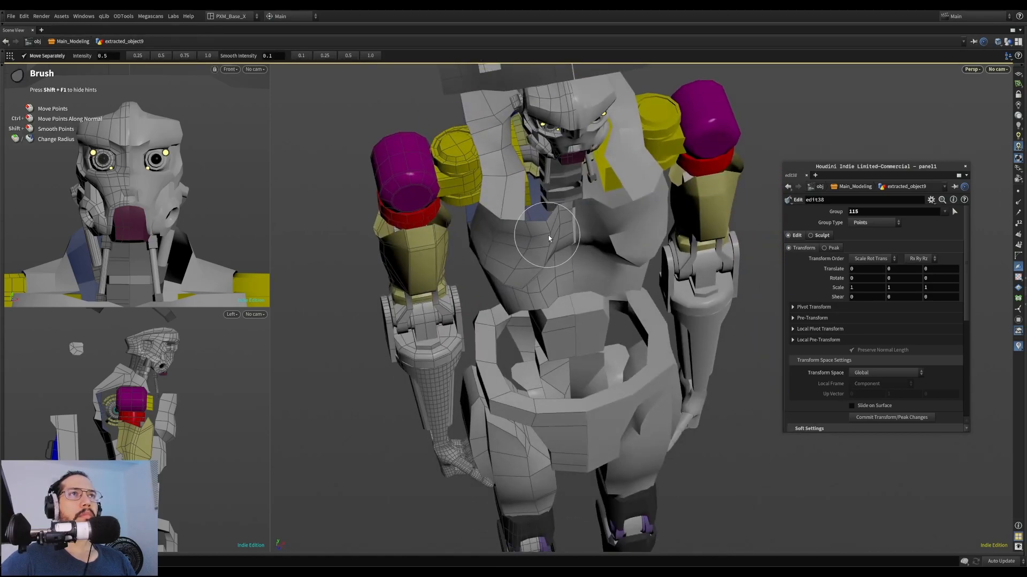
# Brush the points along the chest plate's top edge and outer side into a rounder contour
pyautogui.moveTo(547, 226); pyautogui.dragTo(526, 216)
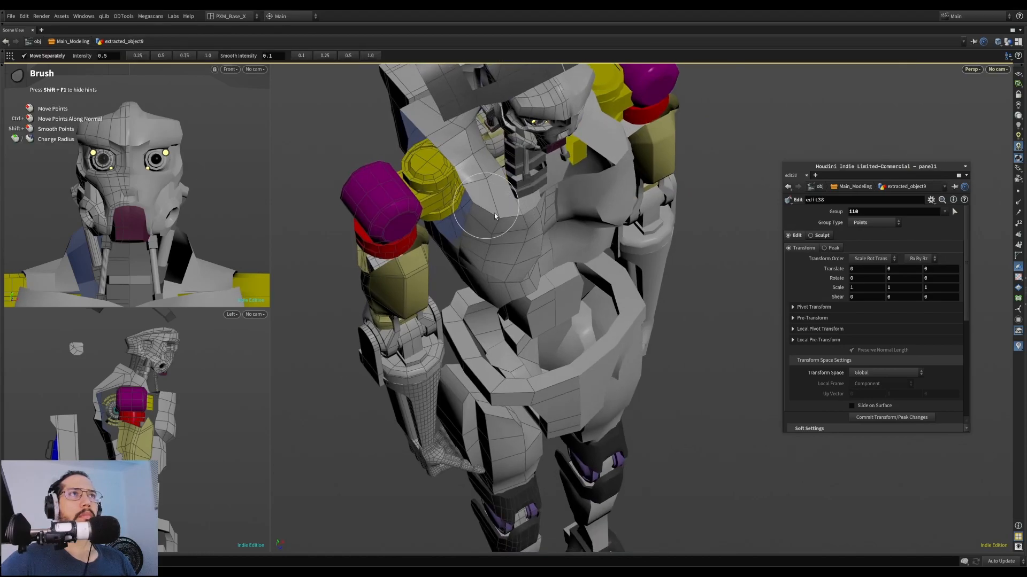
pyautogui.moveTo(525, 207)
pyautogui.keyDown('alt'); pyautogui.mouseDown()
pyautogui.moveTo(471, 227)
pyautogui.moveTo(380, 122)
pyautogui.moveTo(348, 121)
pyautogui.moveTo(383, 288)
pyautogui.mouseUp(); pyautogui.keyUp('alt')
pyautogui.click(457, 202)
pyautogui.keyDown('alt'); pyautogui.moveTo(383, 287); pyautogui.dragTo(495, 310, button='right'); pyautogui.keyUp('alt')
pyautogui.moveTo(494, 310)
pyautogui.keyDown('alt'); pyautogui.mouseDown()
pyautogui.moveTo(399, 328)
pyautogui.moveTo(506, 298)
pyautogui.mouseUp(); pyautogui.keyUp('alt')
pyautogui.keyDown('alt'); pyautogui.moveTo(506, 298); pyautogui.dragTo(449, 203, button='right'); pyautogui.keyUp('alt')
pyautogui.keyDown('alt'); pyautogui.moveTo(449, 203); pyautogui.dragTo(545, 228, button='middle'); pyautogui.keyUp('alt')
pyautogui.moveTo(545, 228)
pyautogui.keyDown('alt'); pyautogui.mouseDown()
pyautogui.moveTo(640, 264)
pyautogui.moveTo(682, 261)
pyautogui.mouseUp(); pyautogui.keyUp('alt')
pyautogui.moveTo(539, 257)
pyautogui.keyDown('alt'); pyautogui.mouseDown()
pyautogui.moveTo(480, 252)
pyautogui.moveTo(477, 233)
pyautogui.mouseUp(); pyautogui.keyUp('alt')
pyautogui.keyDown('alt'); pyautogui.moveTo(538, 246); pyautogui.dragTo(503, 242); pyautogui.keyUp('alt')
pyautogui.moveTo(578, 243)
pyautogui.keyDown('alt'); pyautogui.mouseDown()
pyautogui.moveTo(650, 232)
pyautogui.moveTo(649, 222)
pyautogui.moveTo(604, 241)
pyautogui.moveTo(600, 228)
pyautogui.moveTo(595, 234)
pyautogui.mouseUp(); pyautogui.keyUp('alt')
pyautogui.moveTo(531, 247)
pyautogui.keyDown('alt'); pyautogui.mouseDown()
pyautogui.moveTo(452, 257)
pyautogui.moveTo(463, 214)
pyautogui.moveTo(550, 241)
pyautogui.moveTo(544, 289)
pyautogui.mouseUp(); pyautogui.keyUp('alt')
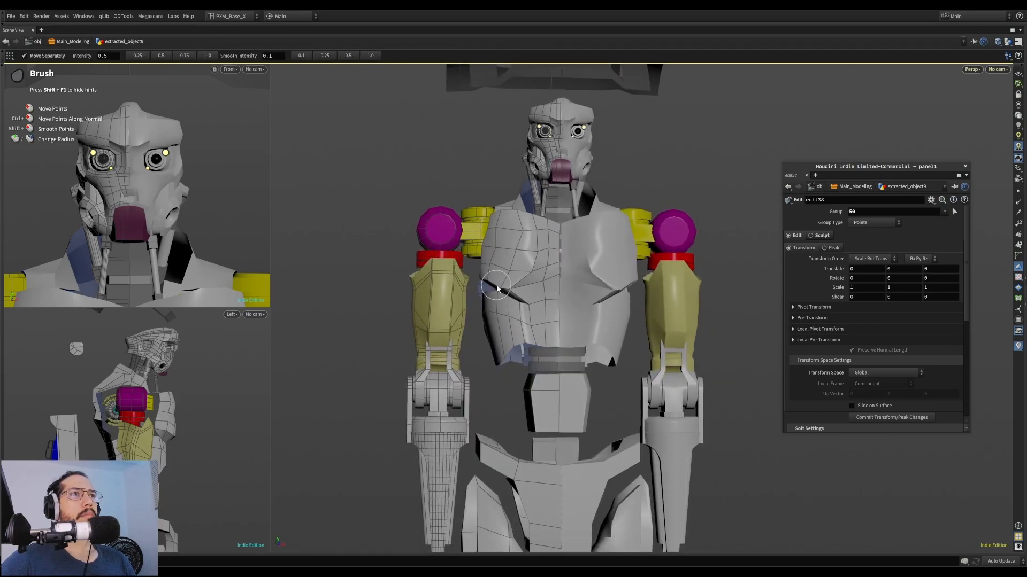
# Adjust the chest plate's front profile from the side with the Edit brush
pyautogui.moveTo(506, 238)
pyautogui.keyDown('alt'); pyautogui.mouseDown()
pyautogui.moveTo(626, 323)
pyautogui.moveTo(498, 261)
pyautogui.moveTo(510, 238)
pyautogui.moveTo(597, 261)
pyautogui.mouseUp(); pyautogui.keyUp('alt')
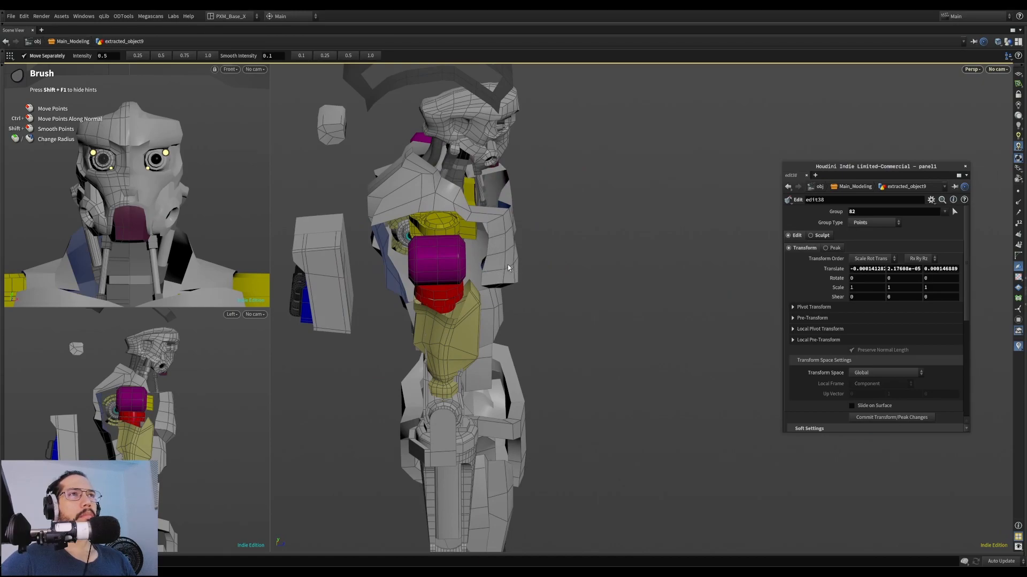
pyautogui.moveTo(509, 254)
pyautogui.mouseDown()
pyautogui.moveTo(503, 241)
pyautogui.moveTo(522, 205)
pyautogui.mouseUp()
pyautogui.moveTo(526, 272)
pyautogui.keyDown('alt'); pyautogui.mouseDown()
pyautogui.moveTo(529, 321)
pyautogui.moveTo(513, 353)
pyautogui.moveTo(437, 349)
pyautogui.moveTo(603, 309)
pyautogui.moveTo(499, 235)
pyautogui.mouseUp(); pyautogui.keyUp('alt')
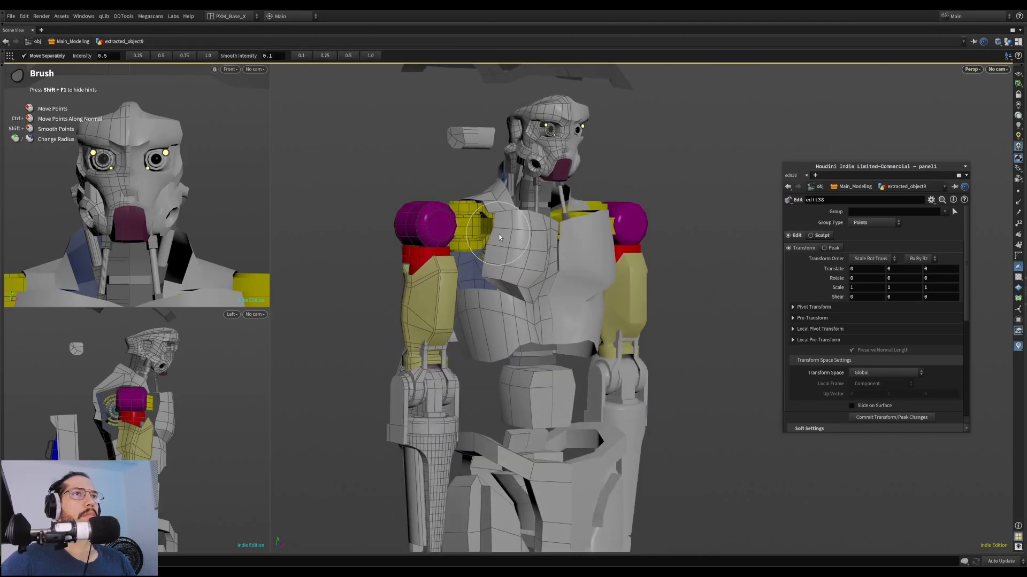
pyautogui.moveTo(492, 246)
pyautogui.keyDown('alt'); pyautogui.mouseDown()
pyautogui.moveTo(612, 241)
pyautogui.moveTo(565, 241)
pyautogui.moveTo(538, 278)
pyautogui.mouseUp(); pyautogui.keyUp('alt')
pyautogui.keyDown('alt'); pyautogui.scroll(2, 614, 241); pyautogui.keyUp('alt')
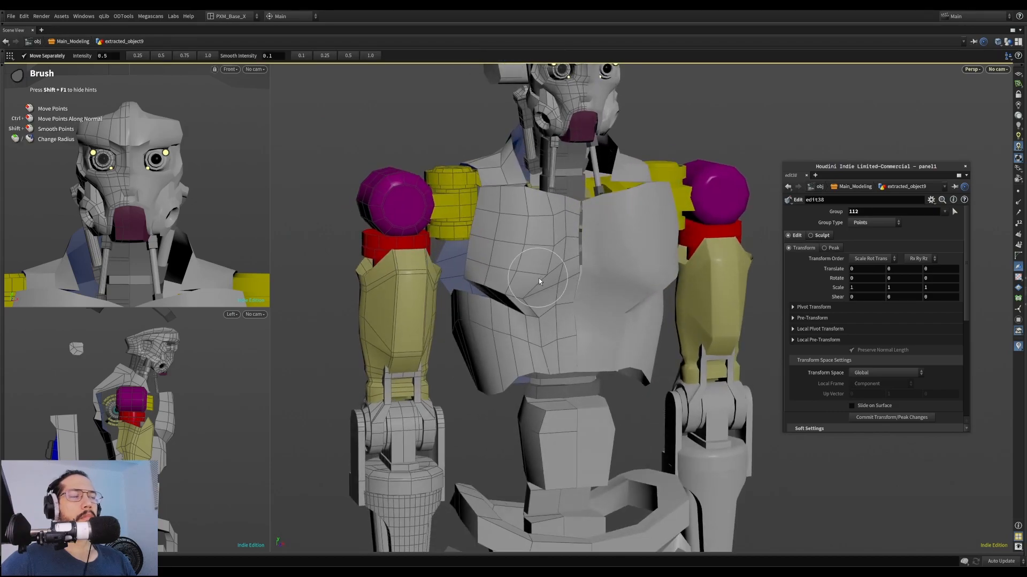
# Insert a horizontal edge loop across the middle of the upper chest plate and brush its outer points into shape
pyautogui.press('l')
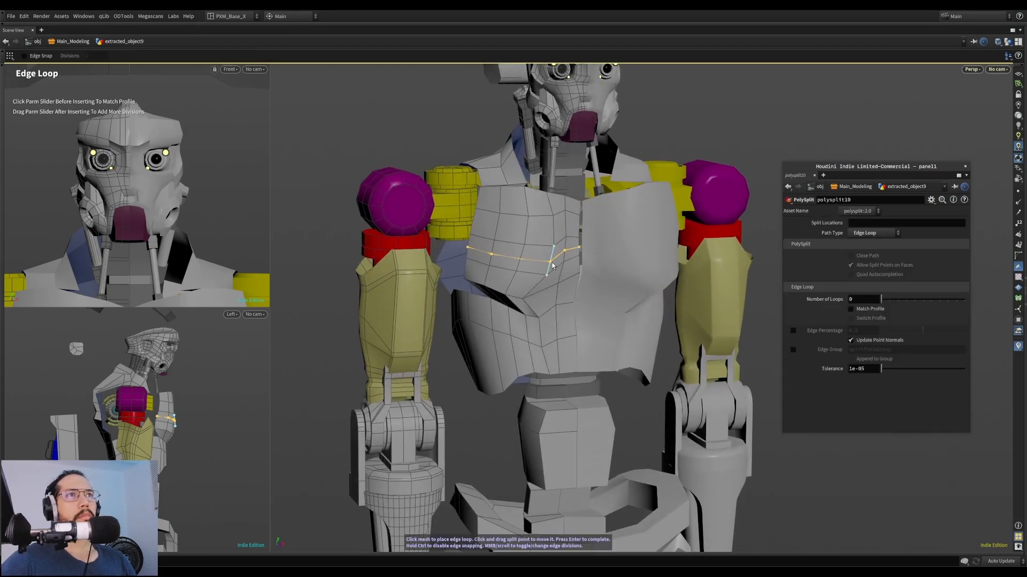
pyautogui.click(552, 264)
pyautogui.press('b')
pyautogui.keyDown('alt'); pyautogui.moveTo(476, 249); pyautogui.dragTo(498, 267); pyautogui.keyUp('alt')
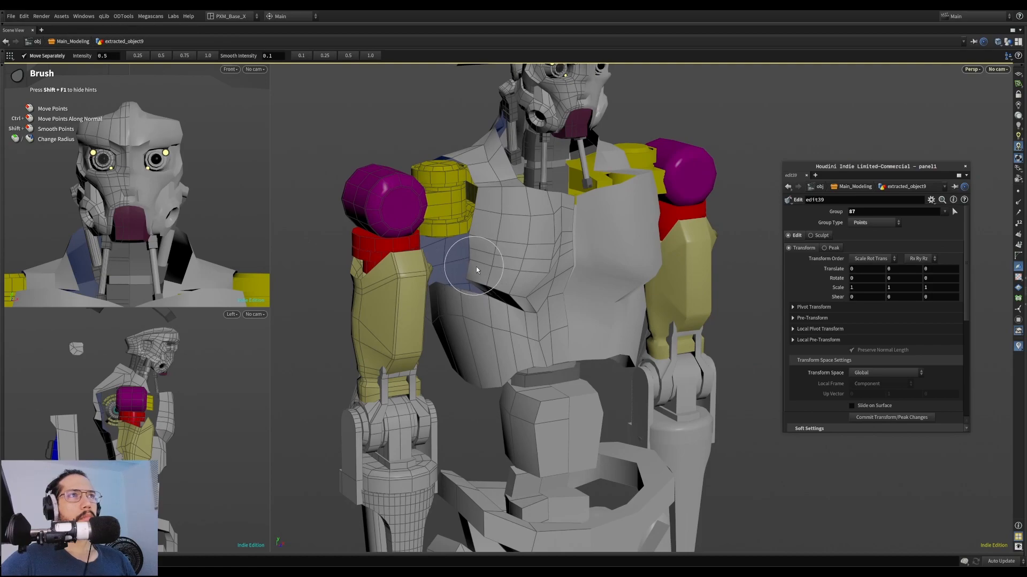
pyautogui.moveTo(480, 206)
pyautogui.keyDown('alt'); pyautogui.mouseDown()
pyautogui.moveTo(458, 238)
pyautogui.moveTo(490, 271)
pyautogui.mouseUp(); pyautogui.keyUp('alt')
pyautogui.moveTo(562, 281)
pyautogui.keyDown('alt'); pyautogui.mouseDown()
pyautogui.moveTo(542, 291)
pyautogui.moveTo(464, 276)
pyautogui.mouseUp(); pyautogui.keyUp('alt')
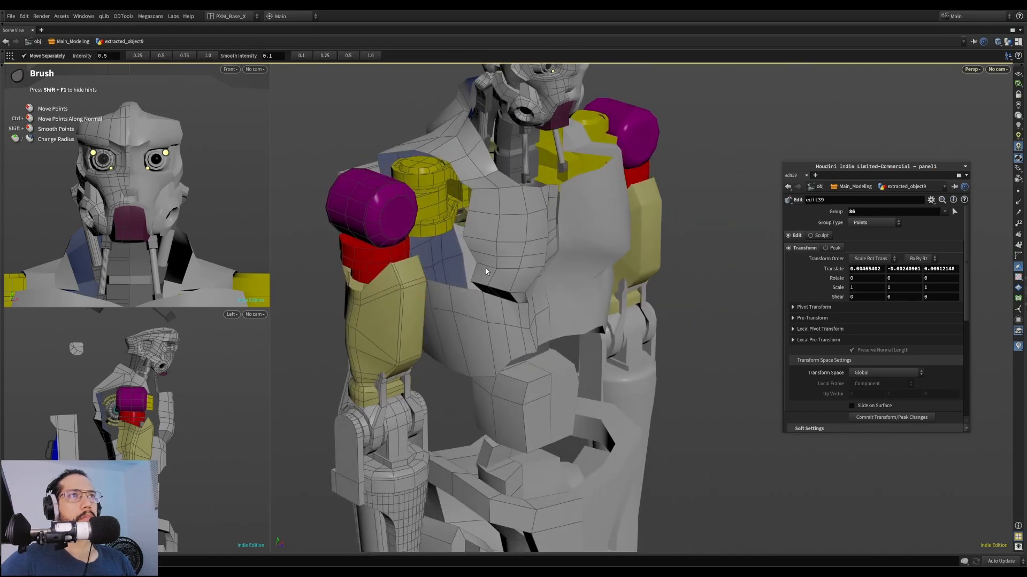
pyautogui.moveTo(485, 268)
pyautogui.keyDown('alt'); pyautogui.mouseDown()
pyautogui.moveTo(471, 262)
pyautogui.moveTo(483, 252)
pyautogui.mouseUp(); pyautogui.keyUp('alt')
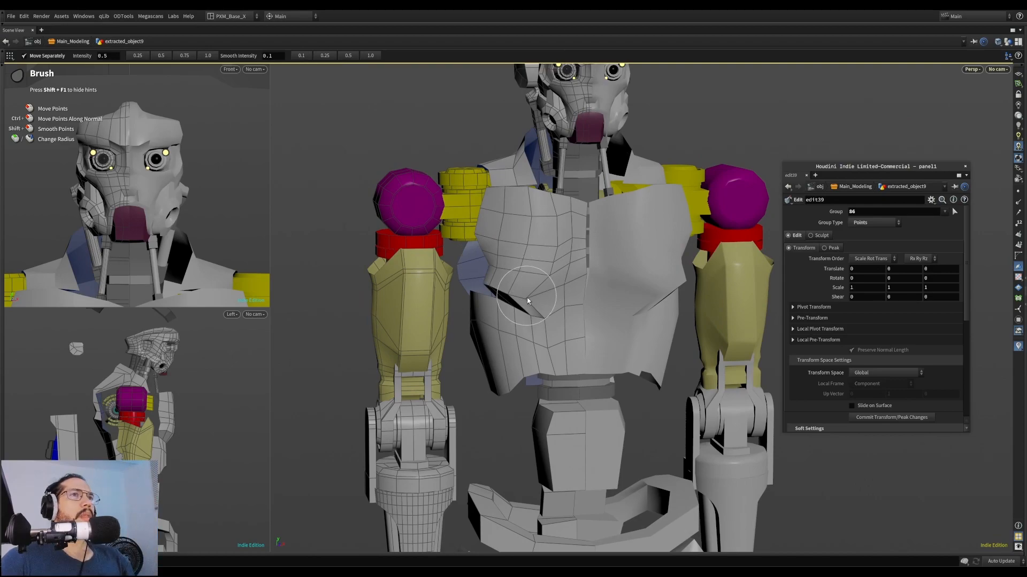
# Adjust the abdomen plate's lower edge and outer corner points with the Edit brush
pyautogui.moveTo(520, 300)
pyautogui.keyDown('alt'); pyautogui.mouseDown()
pyautogui.moveTo(535, 288)
pyautogui.moveTo(525, 290)
pyautogui.moveTo(545, 369)
pyautogui.mouseUp(); pyautogui.keyUp('alt')
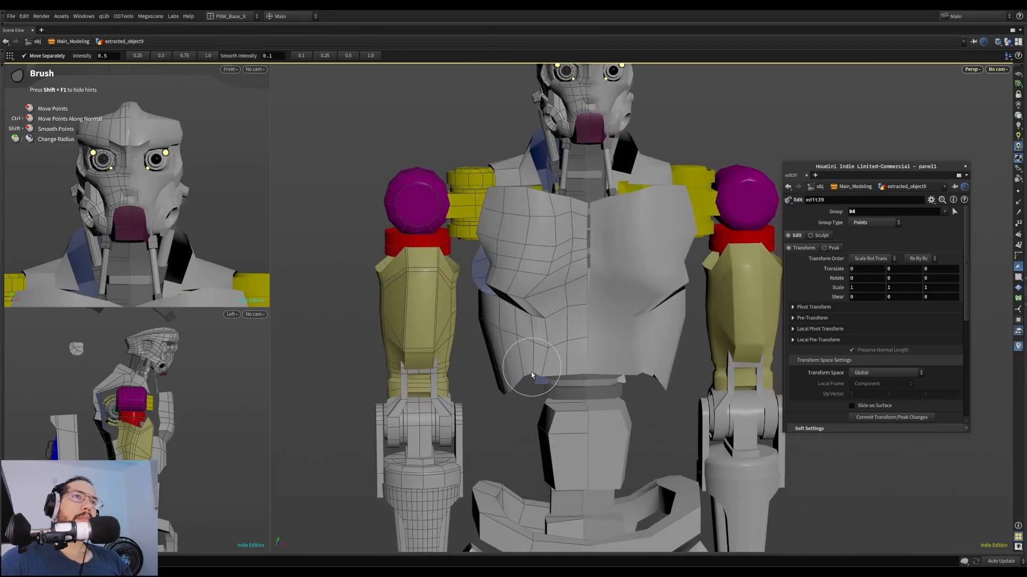
pyautogui.moveTo(501, 397)
pyautogui.keyDown('alt'); pyautogui.mouseDown()
pyautogui.moveTo(503, 384)
pyautogui.moveTo(498, 393)
pyautogui.moveTo(518, 382)
pyautogui.moveTo(508, 337)
pyautogui.moveTo(550, 348)
pyautogui.moveTo(483, 363)
pyautogui.mouseUp(); pyautogui.keyUp('alt')
pyautogui.hotkey('alt', 'e')
pyautogui.click(530, 369)
pyautogui.press('b')
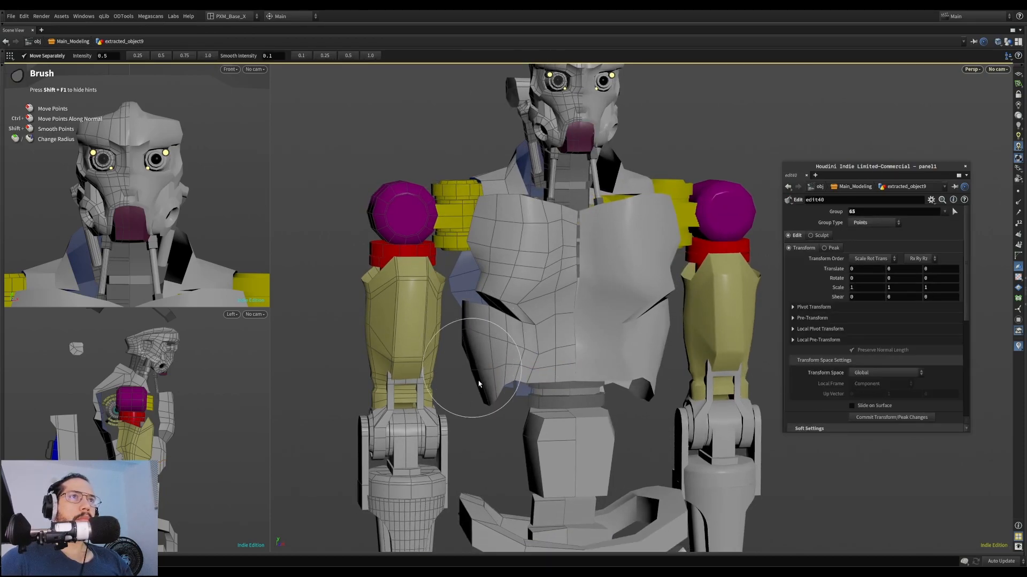
pyautogui.moveTo(495, 403)
pyautogui.keyDown('alt'); pyautogui.mouseDown()
pyautogui.moveTo(527, 393)
pyautogui.moveTo(480, 373)
pyautogui.moveTo(441, 380)
pyautogui.moveTo(514, 330)
pyautogui.moveTo(541, 336)
pyautogui.mouseUp(); pyautogui.keyUp('alt')
# Select the faces on the abdomen's outer side and extract them as a separate object
pyautogui.press('s')
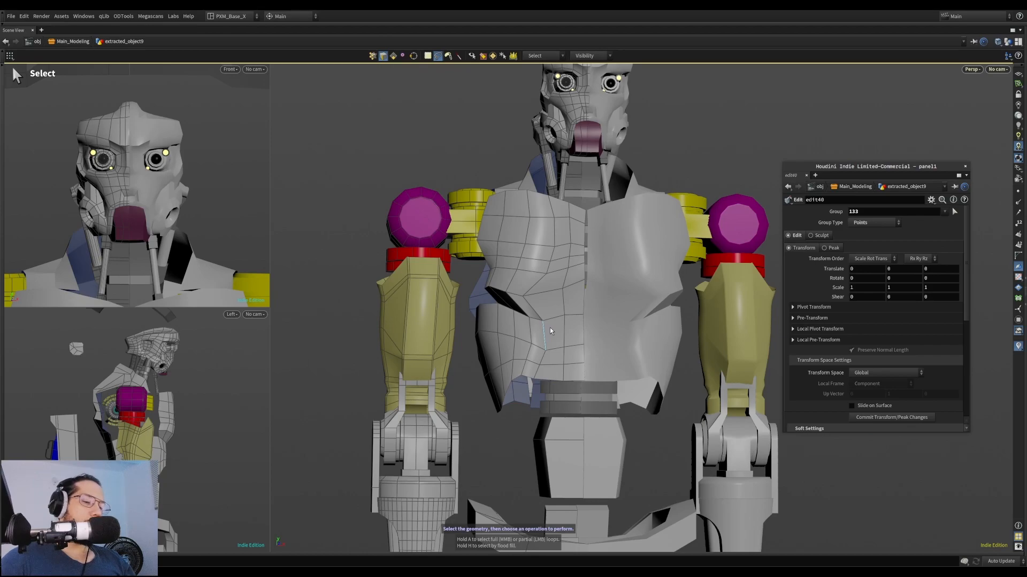
pyautogui.doubleClick(560, 316)
pyautogui.keyDown('alt'); pyautogui.moveTo(560, 316); pyautogui.dragTo(705, 350); pyautogui.keyUp('alt')
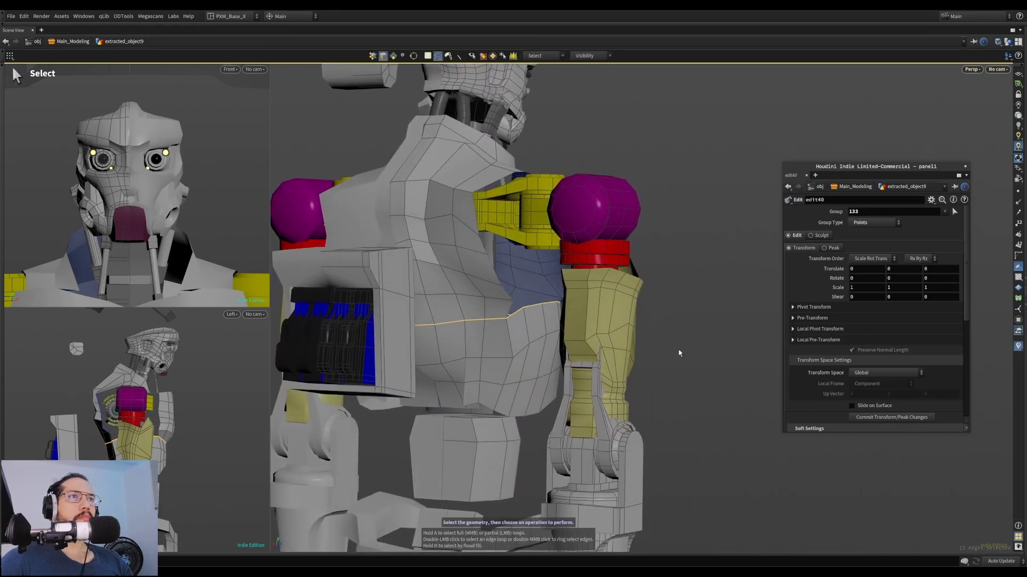
pyautogui.click(517, 325)
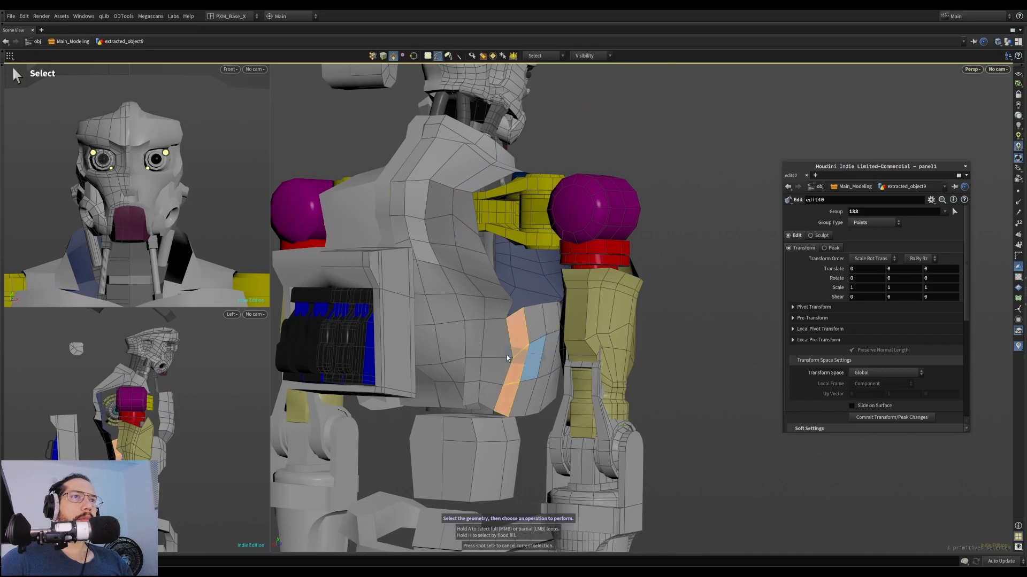
pyautogui.keyDown('alt'); pyautogui.moveTo(562, 345); pyautogui.dragTo(546, 343); pyautogui.keyUp('alt')
pyautogui.click(514, 334)
pyautogui.click(508, 390)
pyautogui.keyDown('alt'); pyautogui.moveTo(508, 385); pyautogui.dragTo(411, 369); pyautogui.keyUp('alt')
pyautogui.keyDown('alt'); pyautogui.moveTo(595, 348); pyautogui.dragTo(540, 336); pyautogui.keyUp('alt')
pyautogui.keyDown('shift'); pyautogui.click(587, 323); pyautogui.keyUp('shift')
pyautogui.keyDown('shift'); pyautogui.click(593, 390); pyautogui.keyUp('shift')
pyautogui.keyDown('alt'); pyautogui.moveTo(598, 353); pyautogui.dragTo(559, 330); pyautogui.keyUp('alt')
pyautogui.keyDown('shift'); pyautogui.click(572, 369); pyautogui.keyUp('shift')
pyautogui.keyDown('alt'); pyautogui.moveTo(571, 369); pyautogui.dragTo(591, 339); pyautogui.keyUp('alt')
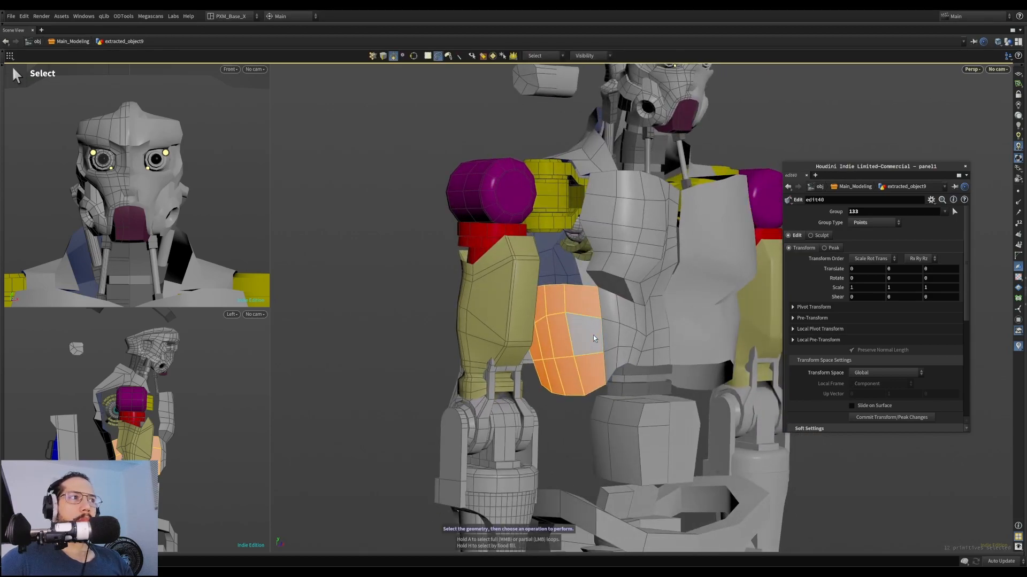
pyautogui.press('Tab')
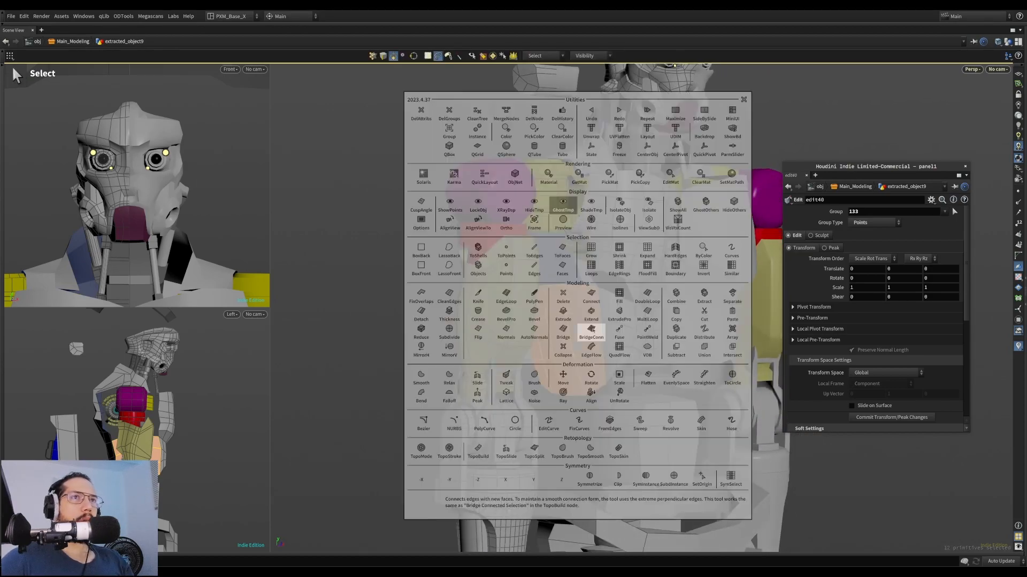
pyautogui.click(713, 297)
# Select all the front abdomen faces between the outer side piece and the centerline and extract them from the chest object
pyautogui.press('1')
pyautogui.press('4')
pyautogui.press('h')
pyautogui.click(654, 309)
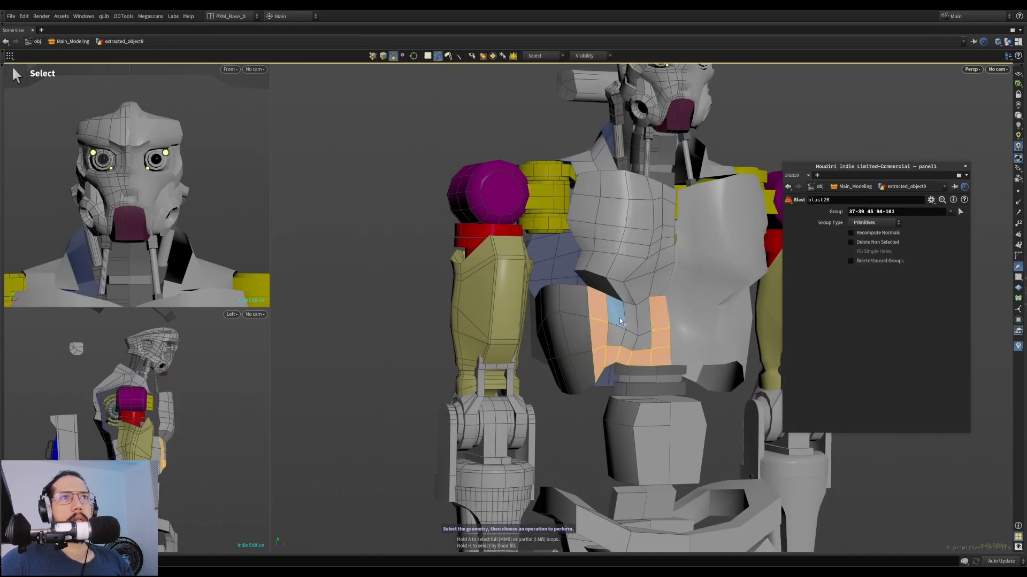
pyautogui.keyDown('shift'); pyautogui.click(622, 316); pyautogui.keyUp('shift')
pyautogui.press('h')
pyautogui.keyDown('shift'); pyautogui.click(645, 338); pyautogui.keyUp('shift')
pyautogui.hotkey('ctrl', 'z')
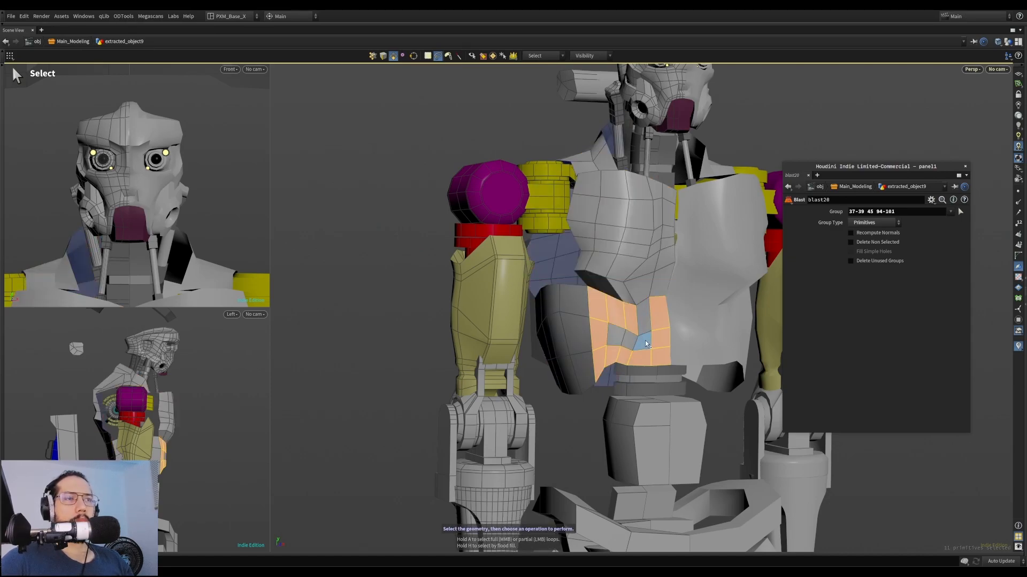
pyautogui.press('h')
pyautogui.keyDown('shift'); pyautogui.click(645, 346); pyautogui.keyUp('shift')
pyautogui.hotkey('ctrl', 'z')
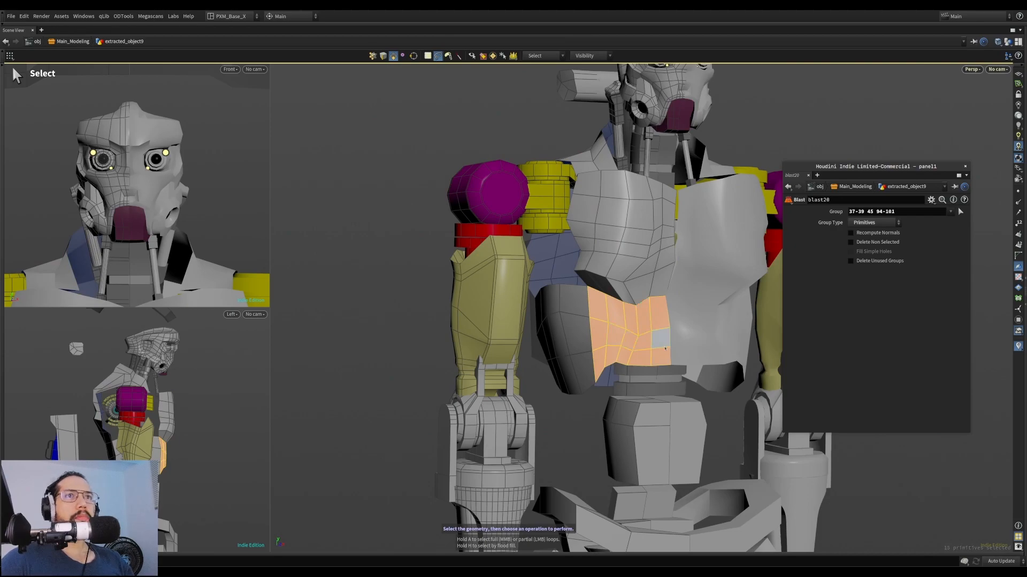
pyautogui.press('Tab')
pyautogui.click(664, 345)
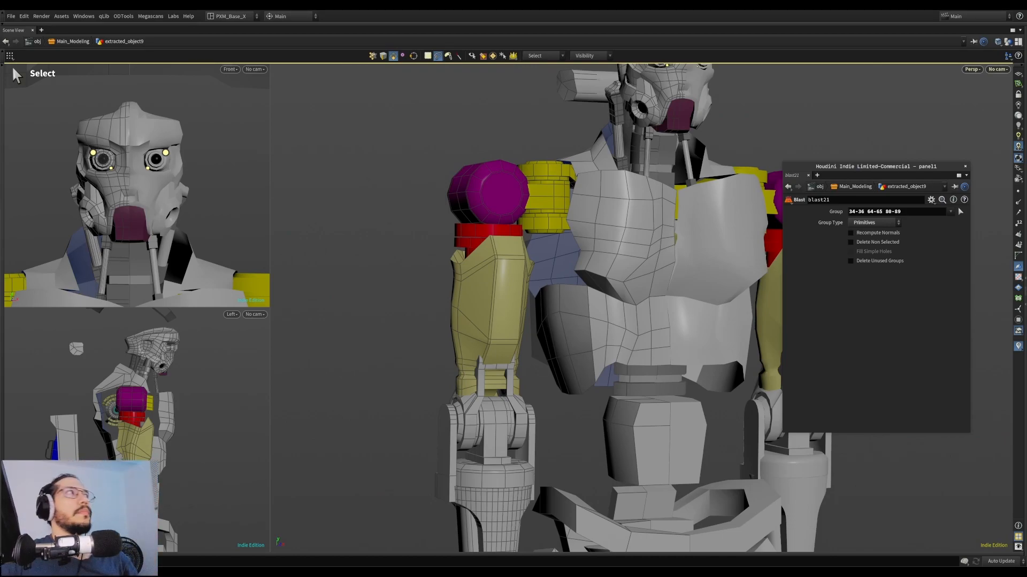
# Select every face of the extracted front abdomen plate and extract them again into another object
pyautogui.keyDown('alt'); pyautogui.moveTo(422, 104); pyautogui.dragTo(559, 295); pyautogui.keyUp('alt')
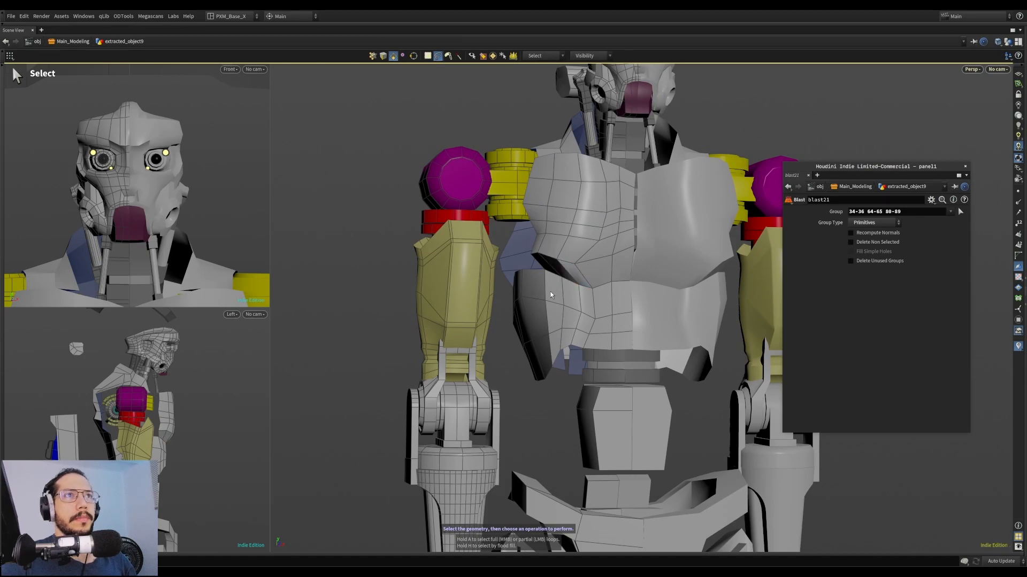
pyautogui.click(566, 297)
pyautogui.press('Return')
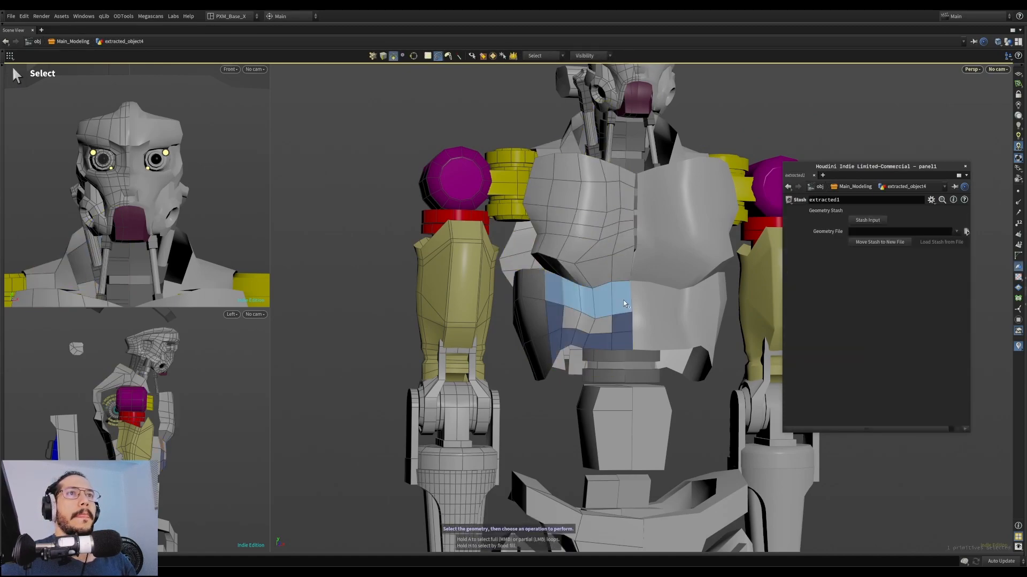
pyautogui.moveTo(625, 311)
pyautogui.mouseDown()
pyautogui.moveTo(628, 340)
pyautogui.moveTo(607, 327)
pyautogui.moveTo(629, 300)
pyautogui.mouseUp()
pyautogui.click(560, 347)
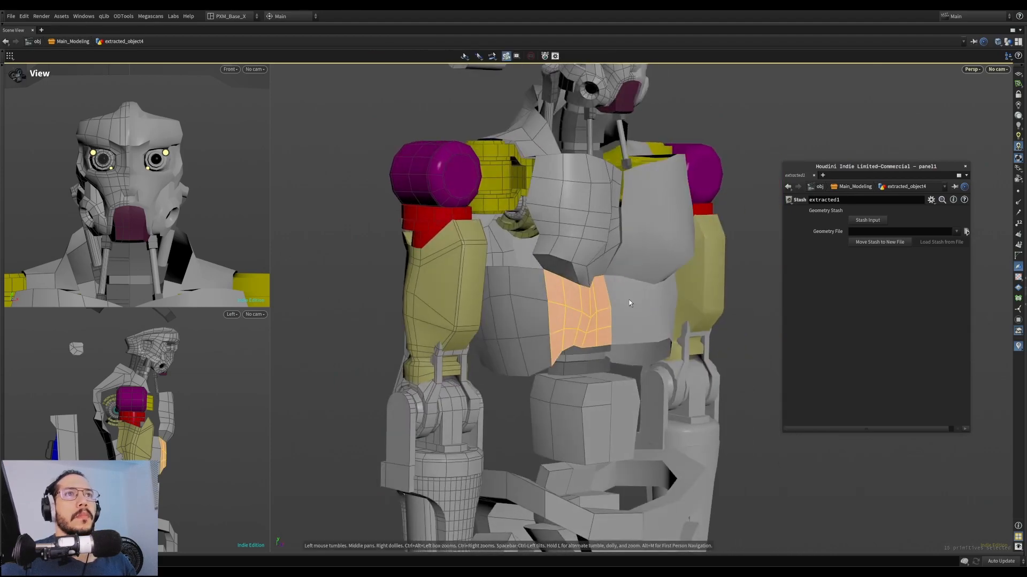
pyautogui.press('Tab')
pyautogui.click(624, 314)
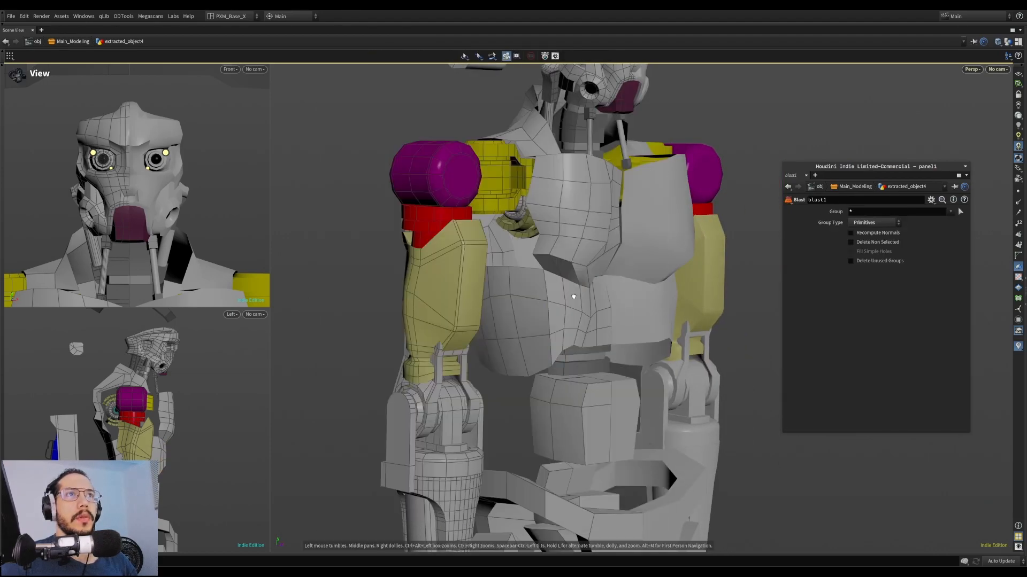
pyautogui.scroll(5, 502, 276)
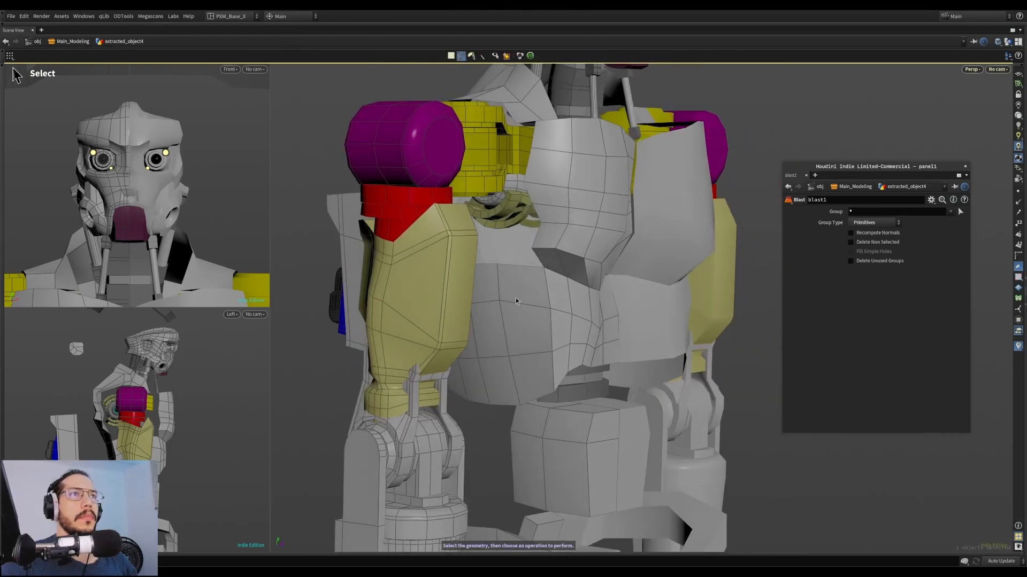
pyautogui.doubleClick(509, 320)
pyautogui.press('r')
pyautogui.moveTo(515, 335)
pyautogui.keyDown('alt'); pyautogui.mouseDown()
pyautogui.moveTo(523, 357)
pyautogui.moveTo(489, 273)
pyautogui.moveTo(505, 282)
pyautogui.moveTo(539, 376)
pyautogui.mouseUp(); pyautogui.keyUp('alt')
pyautogui.press('Escape')
pyautogui.moveTo(562, 322); pyautogui.dragTo(570, 321)
pyautogui.keyDown('alt'); pyautogui.moveTo(570, 322); pyautogui.dragTo(563, 284); pyautogui.keyUp('alt')
pyautogui.scroll(-5, 563, 283)
pyautogui.keyDown('alt'); pyautogui.moveTo(534, 359); pyautogui.dragTo(490, 297); pyautogui.keyUp('alt')
# Try moving the whole front abdomen plate about 0.017 along Z, and undo the move
pyautogui.press('u')
pyautogui.click(588, 292)
pyautogui.keyDown('alt'); pyautogui.moveTo(631, 319); pyautogui.dragTo(555, 280); pyautogui.keyUp('alt')
pyautogui.press('r')
pyautogui.press('Return')
pyautogui.doubleClick(578, 287)
pyautogui.press('t')
pyautogui.press('Escape')
pyautogui.press('t')
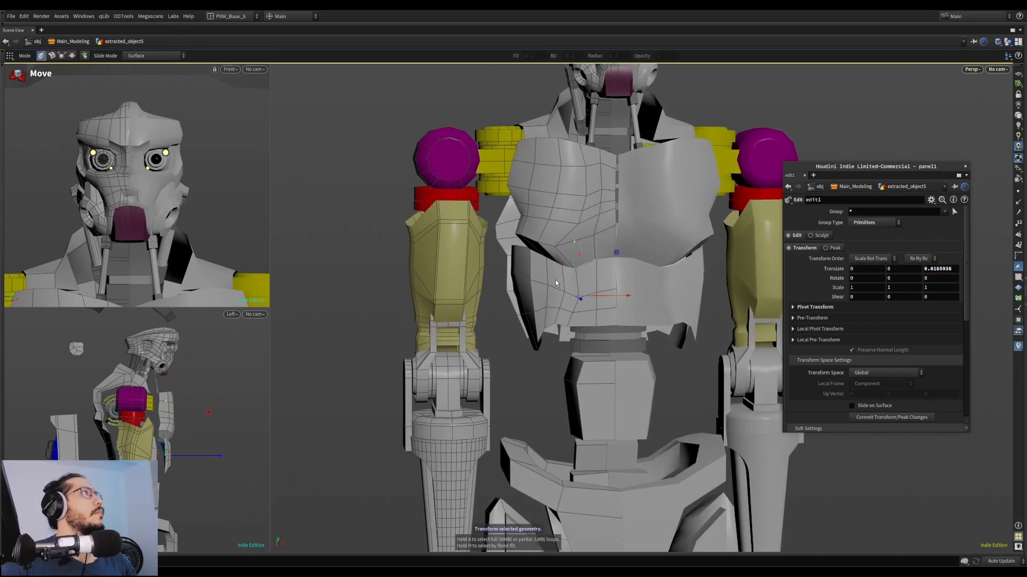
pyautogui.hotkey('ctrl', 'z')
pyautogui.keyDown('alt'); pyautogui.moveTo(629, 297); pyautogui.dragTo(580, 278); pyautogui.keyUp('alt')
pyautogui.keyDown('alt'); pyautogui.moveTo(580, 277); pyautogui.dragTo(606, 302, button='right'); pyautogui.keyUp('alt')
pyautogui.hotkey('ctrl', 'z')
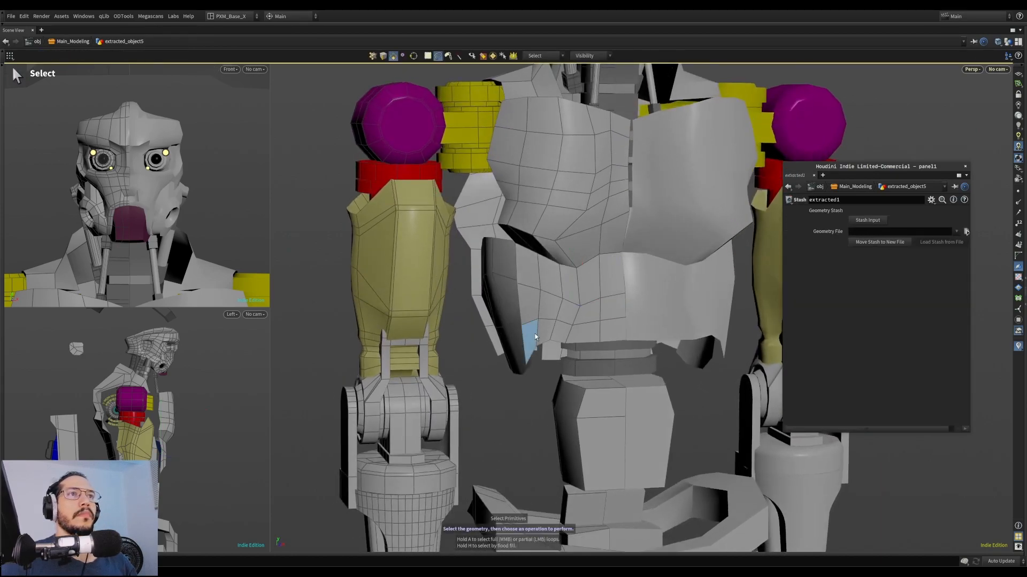
# Delete the bottom row of faces from the front abdomen plate
pyautogui.click(615, 329)
pyautogui.press('Delete')
pyautogui.moveTo(614, 327)
pyautogui.keyDown('alt'); pyautogui.mouseDown()
pyautogui.moveTo(669, 307)
pyautogui.moveTo(553, 287)
pyautogui.moveTo(589, 289)
pyautogui.moveTo(577, 258)
pyautogui.moveTo(534, 257)
pyautogui.moveTo(489, 293)
pyautogui.mouseUp(); pyautogui.keyUp('alt')
pyautogui.click(591, 285)
pyautogui.press('r')
pyautogui.press('r')
# Brush the front abdomen plate's lower edge and upper notch points into a smoother contour beneath the chest plate
pyautogui.press('b')
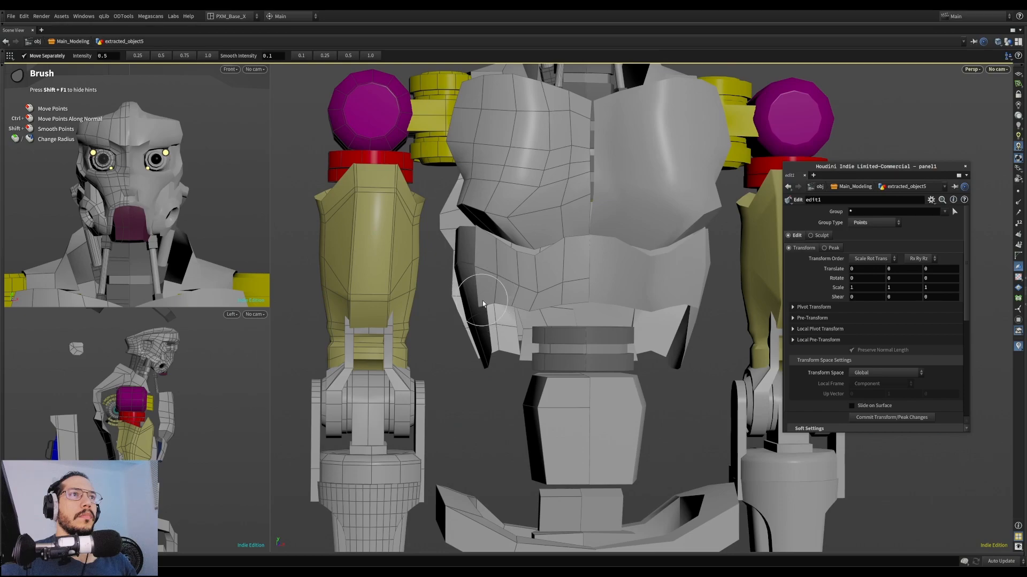
pyautogui.moveTo(502, 303)
pyautogui.mouseDown()
pyautogui.moveTo(565, 309)
pyautogui.moveTo(547, 303)
pyautogui.mouseUp()
pyautogui.moveTo(537, 253)
pyautogui.mouseDown()
pyautogui.moveTo(517, 259)
pyautogui.moveTo(558, 302)
pyautogui.moveTo(578, 257)
pyautogui.mouseUp()
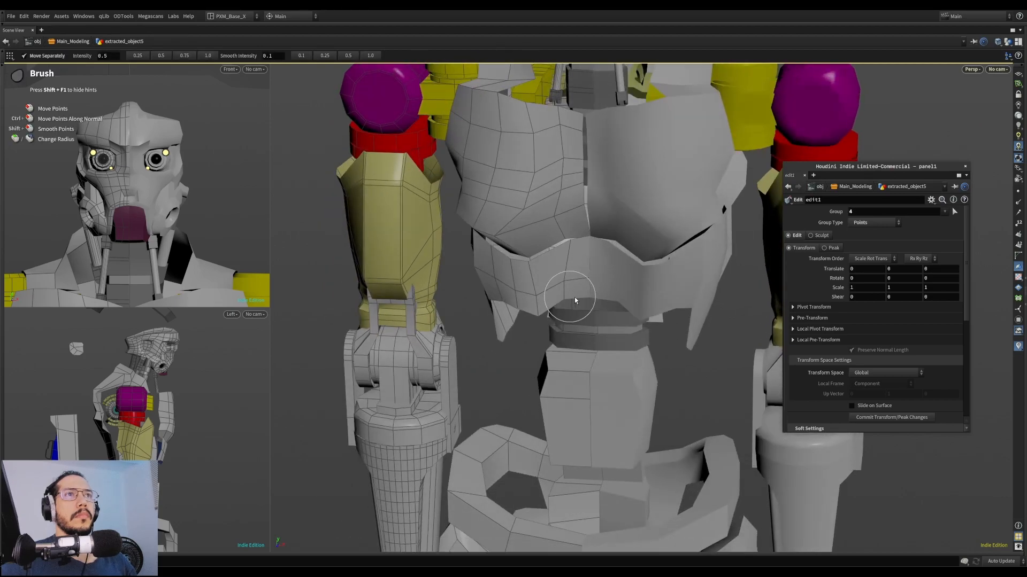
pyautogui.moveTo(574, 300)
pyautogui.keyDown('alt'); pyautogui.mouseDown()
pyautogui.moveTo(591, 259)
pyautogui.moveTo(632, 245)
pyautogui.moveTo(526, 264)
pyautogui.mouseUp(); pyautogui.keyUp('alt')
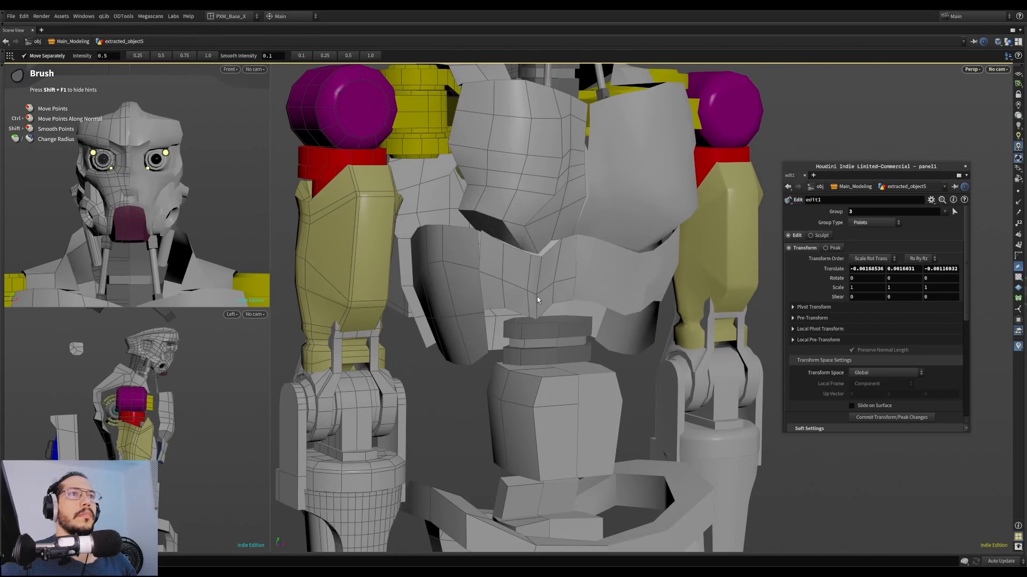
pyautogui.moveTo(528, 271); pyautogui.dragTo(544, 253)
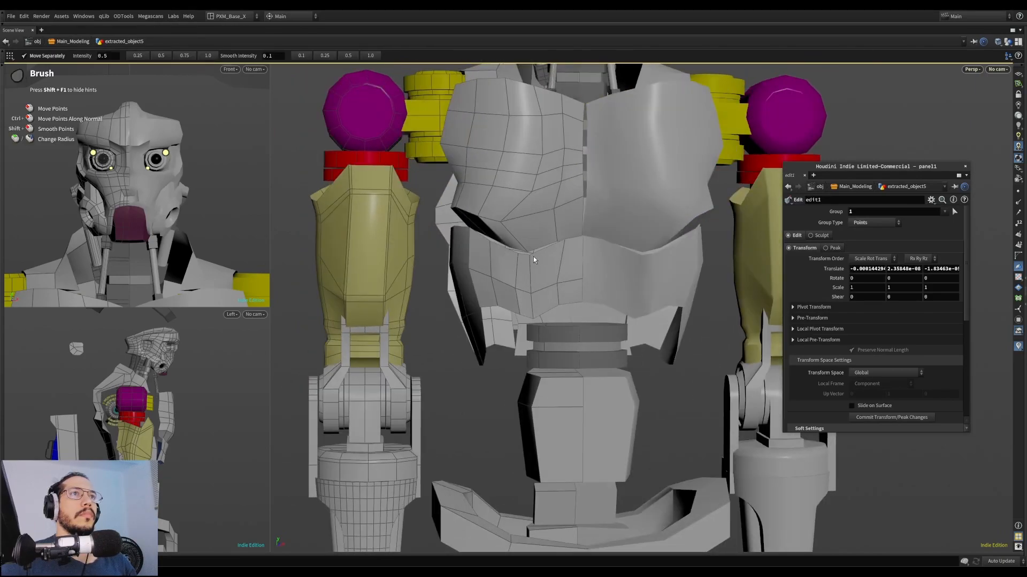
pyautogui.moveTo(533, 317)
pyautogui.keyDown('alt'); pyautogui.mouseDown()
pyautogui.moveTo(559, 266)
pyautogui.moveTo(563, 278)
pyautogui.moveTo(510, 284)
pyautogui.mouseUp(); pyautogui.keyUp('alt')
# Switch to editing the chest object and move the edges along the upper chest plate's lower border
pyautogui.press('s')
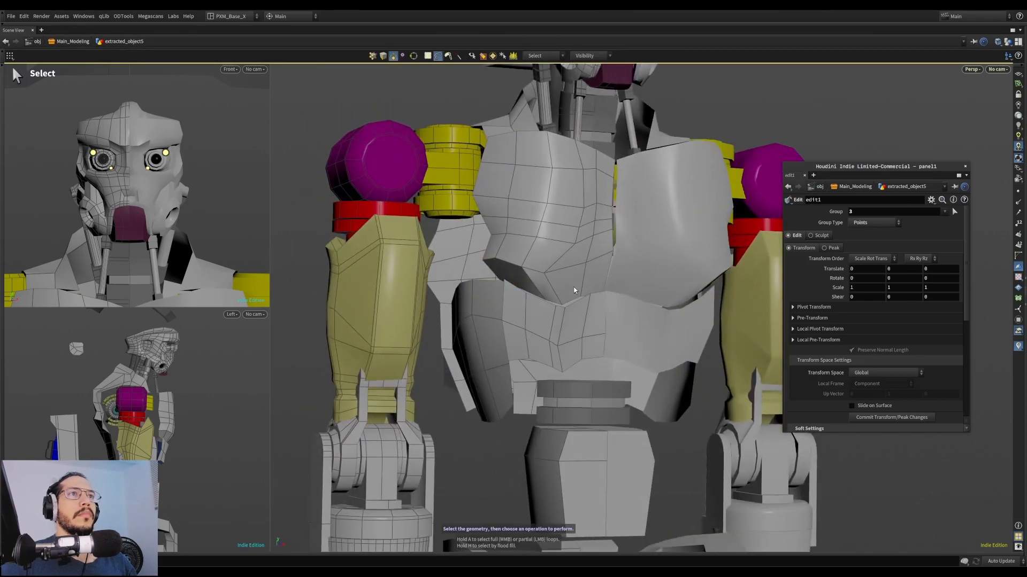
pyautogui.press('1')
pyautogui.doubleClick(588, 282)
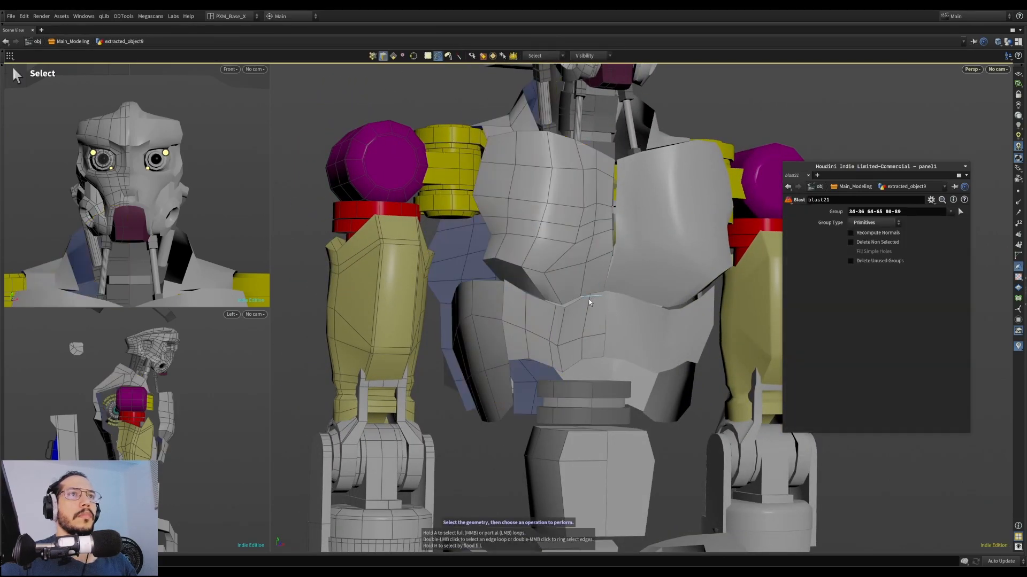
pyautogui.keyDown('alt'); pyautogui.moveTo(558, 298); pyautogui.dragTo(560, 269); pyautogui.keyUp('alt')
pyautogui.press('t')
pyautogui.hotkey('ctrl', 'z')
pyautogui.click(609, 287)
pyautogui.press('t')
pyautogui.press('s')
pyautogui.hotkey('ctrl', 'z')
pyautogui.doubleClick(511, 284)
pyautogui.press('t')
pyautogui.moveTo(561, 269)
pyautogui.keyDown('alt'); pyautogui.mouseDown()
pyautogui.moveTo(515, 262)
pyautogui.moveTo(544, 212)
pyautogui.moveTo(563, 225)
pyautogui.moveTo(511, 233)
pyautogui.moveTo(541, 244)
pyautogui.moveTo(514, 289)
pyautogui.moveTo(568, 300)
pyautogui.moveTo(543, 294)
pyautogui.moveTo(541, 278)
pyautogui.mouseUp(); pyautogui.keyUp('alt')
# Brush the chest plate's inner lower corner points away from the centerline to open a gap at the sternum
pyautogui.press('s')
pyautogui.press('b')
pyautogui.moveTo(541, 278)
pyautogui.keyDown('alt'); pyautogui.mouseDown()
pyautogui.moveTo(550, 287)
pyautogui.moveTo(582, 270)
pyautogui.moveTo(598, 244)
pyautogui.mouseUp(); pyautogui.keyUp('alt')
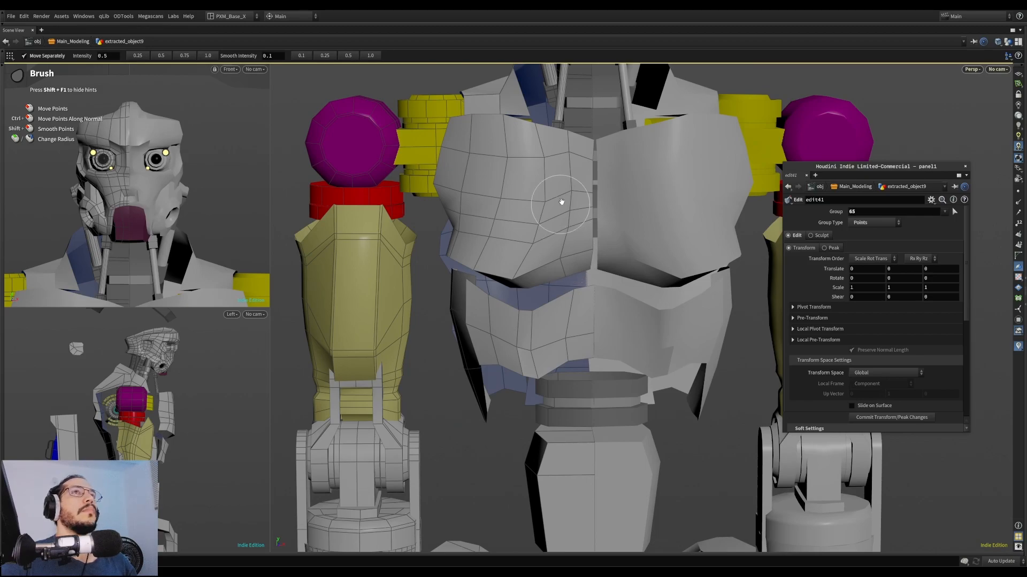
pyautogui.keyDown('alt'); pyautogui.moveTo(550, 201); pyautogui.dragTo(550, 236); pyautogui.keyUp('alt')
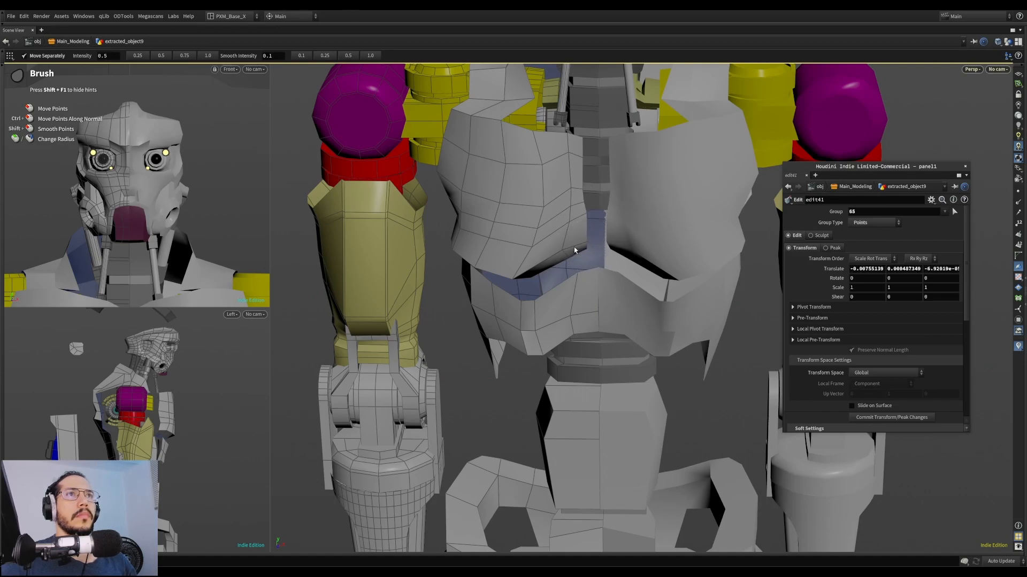
pyautogui.moveTo(583, 213); pyautogui.dragTo(580, 231)
pyautogui.moveTo(583, 219)
pyautogui.mouseDown()
pyautogui.moveTo(517, 158)
pyautogui.moveTo(533, 207)
pyautogui.moveTo(627, 213)
pyautogui.moveTo(589, 211)
pyautogui.mouseUp()
# Select the connected shoulder and collar faces down to the chest plate's top edge and extract them as a separate object
pyautogui.keyDown('shift'); pyautogui.click(590, 219); pyautogui.keyUp('shift')
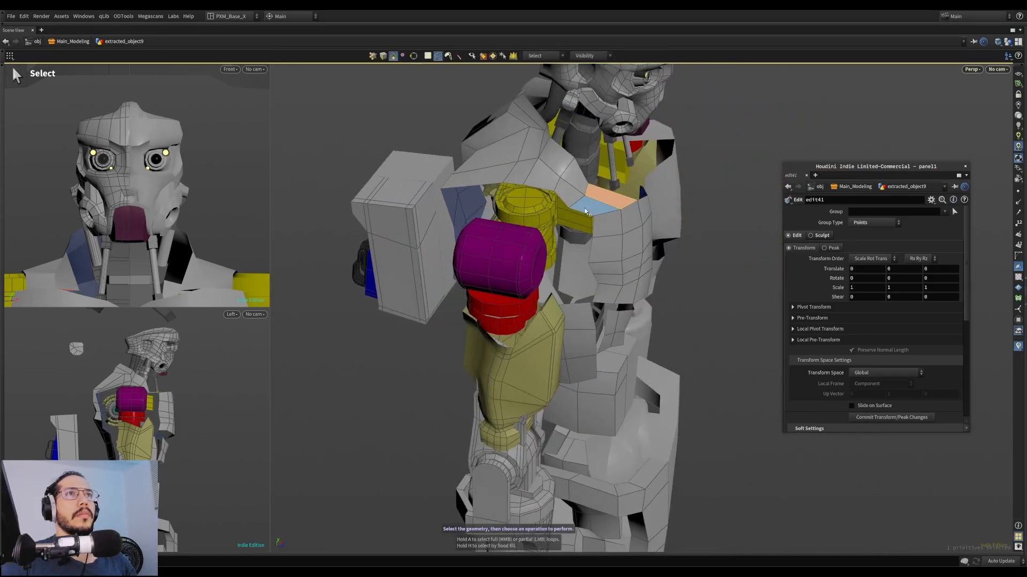
pyautogui.keyDown('shift'); pyautogui.doubleClick(543, 176); pyautogui.keyUp('shift')
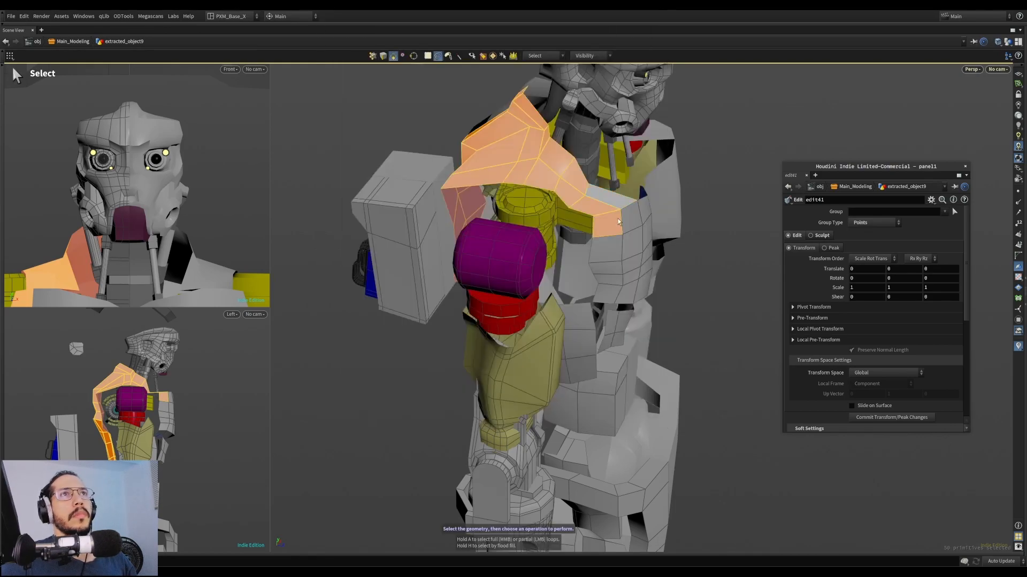
pyautogui.keyDown('ctrl'); pyautogui.click(614, 220); pyautogui.keyUp('ctrl')
pyautogui.press('Tab')
pyautogui.keyDown('alt'); pyautogui.moveTo(614, 220); pyautogui.dragTo(604, 248); pyautogui.keyUp('alt')
pyautogui.click(633, 228)
pyautogui.click(596, 234)
# Move the collar piece's front border edges about 0.023 down and 0.021 back, away from the chest plate's top edge
pyautogui.keyDown('alt'); pyautogui.moveTo(596, 235); pyautogui.dragTo(645, 199, button='right'); pyautogui.keyUp('alt')
pyautogui.press('1')
pyautogui.click(607, 241)
pyautogui.keyDown('alt'); pyautogui.moveTo(646, 200); pyautogui.dragTo(600, 231); pyautogui.keyUp('alt')
pyautogui.press('3')
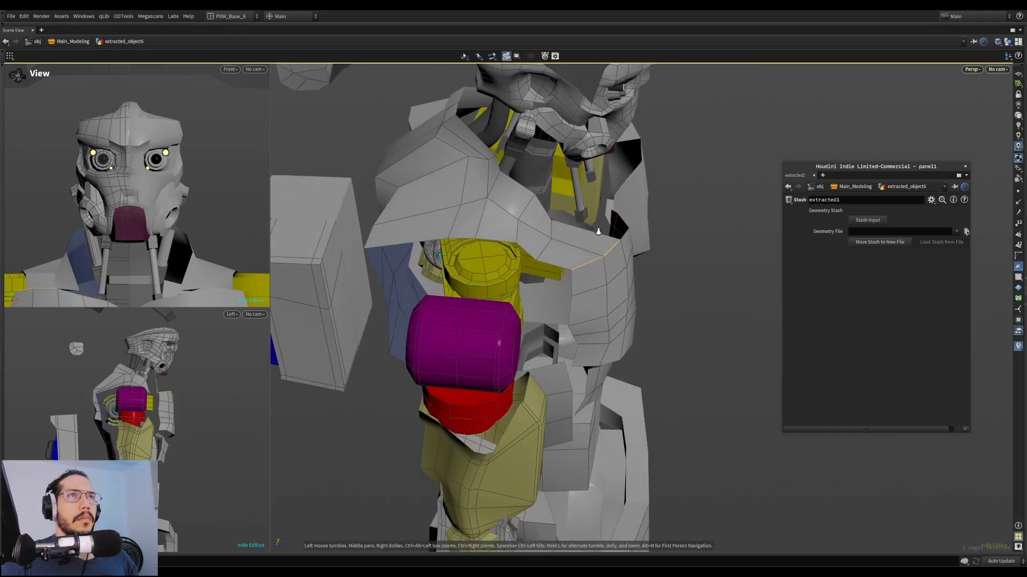
pyautogui.keyDown('alt'); pyautogui.moveTo(601, 231); pyautogui.dragTo(605, 252, button='right'); pyautogui.keyUp('alt')
pyautogui.hotkey('shift', 's')
pyautogui.moveTo(605, 253); pyautogui.dragTo(623, 223)
pyautogui.press('t')
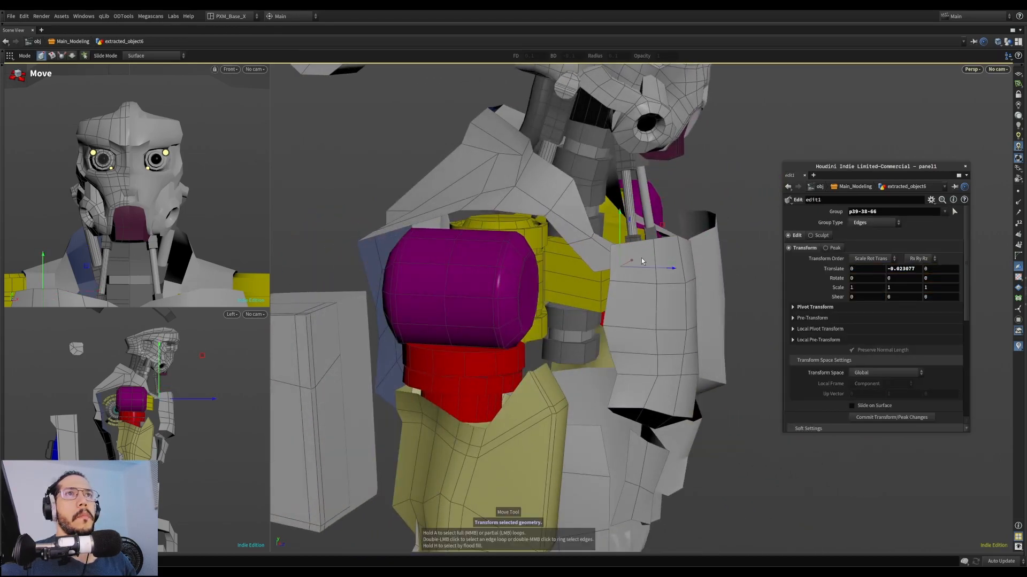
pyautogui.moveTo(647, 268); pyautogui.dragTo(615, 241)
pyautogui.keyDown('alt'); pyautogui.moveTo(615, 240); pyautogui.dragTo(634, 259, button='right'); pyautogui.keyUp('alt')
pyautogui.keyDown('alt'); pyautogui.moveTo(634, 259); pyautogui.dragTo(638, 249, button='middle'); pyautogui.keyUp('alt')
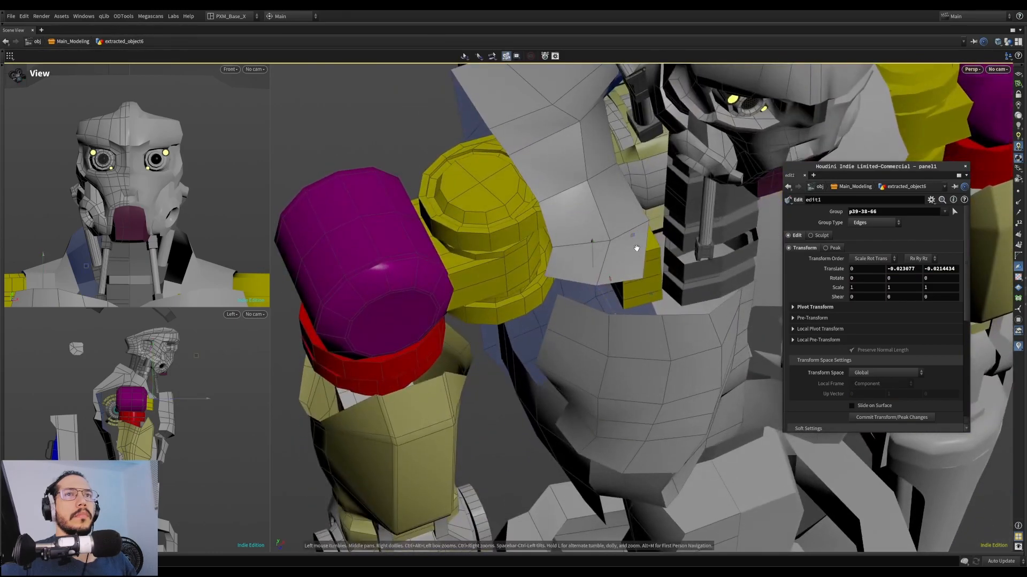
# Leave the collar piece, select the floating chest frame at object level and move it down over the robot's shoulders
pyautogui.keyDown('alt'); pyautogui.moveTo(638, 249); pyautogui.dragTo(417, 240); pyautogui.keyUp('alt')
pyautogui.keyDown('alt'); pyautogui.moveTo(417, 240); pyautogui.dragTo(319, 273, button='right'); pyautogui.keyUp('alt')
pyautogui.keyDown('alt'); pyautogui.moveTo(319, 273); pyautogui.dragTo(556, 226); pyautogui.keyUp('alt')
pyautogui.press('1')
pyautogui.keyDown('alt'); pyautogui.moveTo(571, 319); pyautogui.dragTo(540, 412, button='middle'); pyautogui.keyUp('alt')
pyautogui.click(538, 155)
pyautogui.keyDown('alt'); pyautogui.moveTo(538, 150); pyautogui.dragTo(562, 172); pyautogui.keyUp('alt')
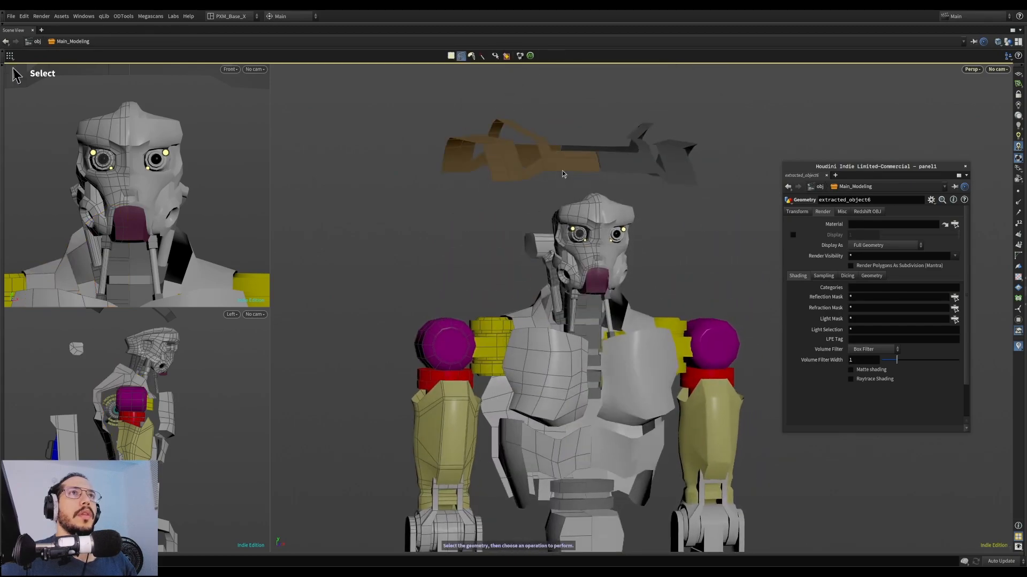
pyautogui.click(562, 171)
pyautogui.press('t')
pyautogui.moveTo(582, 251); pyautogui.dragTo(561, 342)
# Select the two faces at the chest frame's front center and delete them
pyautogui.keyDown('alt'); pyautogui.moveTo(615, 308); pyautogui.dragTo(697, 257, button='right'); pyautogui.keyUp('alt')
pyautogui.press('4')
pyautogui.click(607, 342)
pyautogui.keyDown('shift'); pyautogui.click(604, 357); pyautogui.keyUp('shift')
pyautogui.moveTo(584, 343)
pyautogui.keyDown('alt'); pyautogui.mouseDown()
pyautogui.moveTo(609, 374)
pyautogui.moveTo(612, 353)
pyautogui.moveTo(590, 337)
pyautogui.mouseUp(); pyautogui.keyUp('alt')
pyautogui.press('Delete')
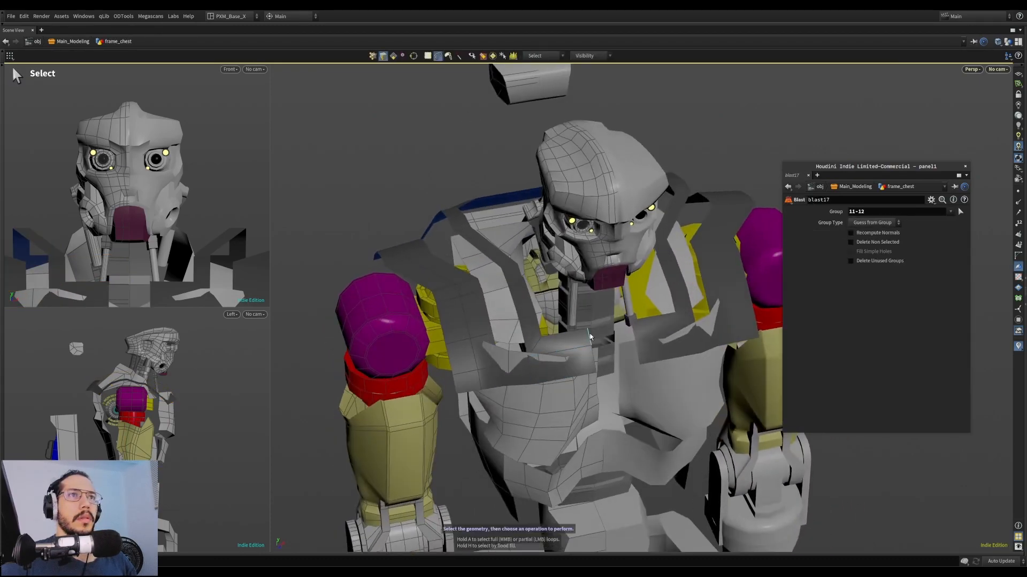
# Slide the frame's inner front edges about 0.037 away from the centerline and delete the surplus geometry at the back
pyautogui.keyDown('shift'); pyautogui.click(591, 362); pyautogui.keyUp('shift')
pyautogui.press('Delete')
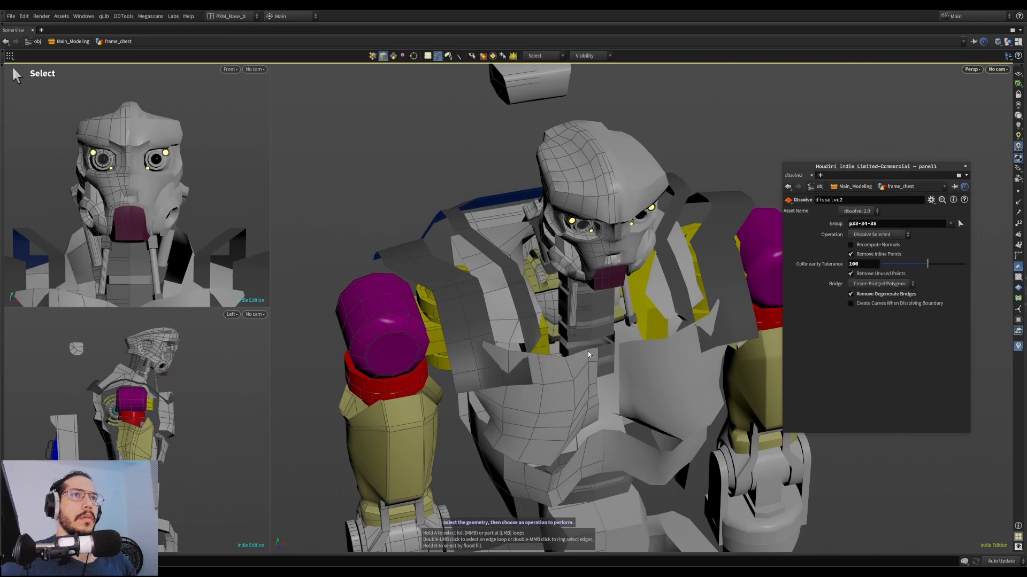
pyautogui.hotkey('ctrl', 'z')
pyautogui.hotkey('shift', 's')
pyautogui.moveTo(589, 360); pyautogui.dragTo(554, 306)
pyautogui.press('Escape')
pyautogui.press('4')
pyautogui.doubleClick(487, 284)
pyautogui.press('3')
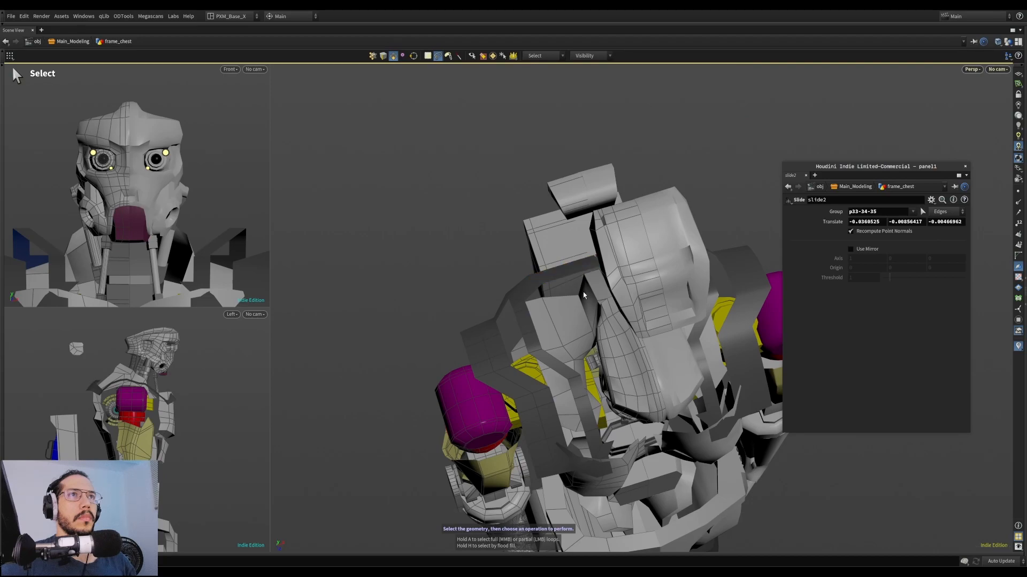
pyautogui.press('Delete')
# Select the whole frame half and scale its depth to about 1.07
pyautogui.keyDown('alt'); pyautogui.moveTo(560, 243); pyautogui.dragTo(534, 273, button='right'); pyautogui.keyUp('alt')
pyautogui.keyDown('alt'); pyautogui.moveTo(535, 274); pyautogui.dragTo(527, 187); pyautogui.keyUp('alt')
pyautogui.doubleClick(511, 250)
pyautogui.keyDown('alt'); pyautogui.moveTo(511, 249); pyautogui.dragTo(532, 199); pyautogui.keyUp('alt')
pyautogui.press('r')
pyautogui.keyDown('alt'); pyautogui.moveTo(534, 203); pyautogui.dragTo(698, 245); pyautogui.keyUp('alt')
pyautogui.press('e')
pyautogui.moveTo(600, 273); pyautogui.dragTo(558, 279)
# Rotate the frame half about 23.4 degrees around Z and shift it by about -0.005, 0.0045, 0.009
pyautogui.press('t')
pyautogui.keyDown('alt'); pyautogui.moveTo(558, 280); pyautogui.dragTo(486, 281); pyautogui.keyUp('alt')
pyautogui.press('r')
pyautogui.scroll(4, 497, 282)
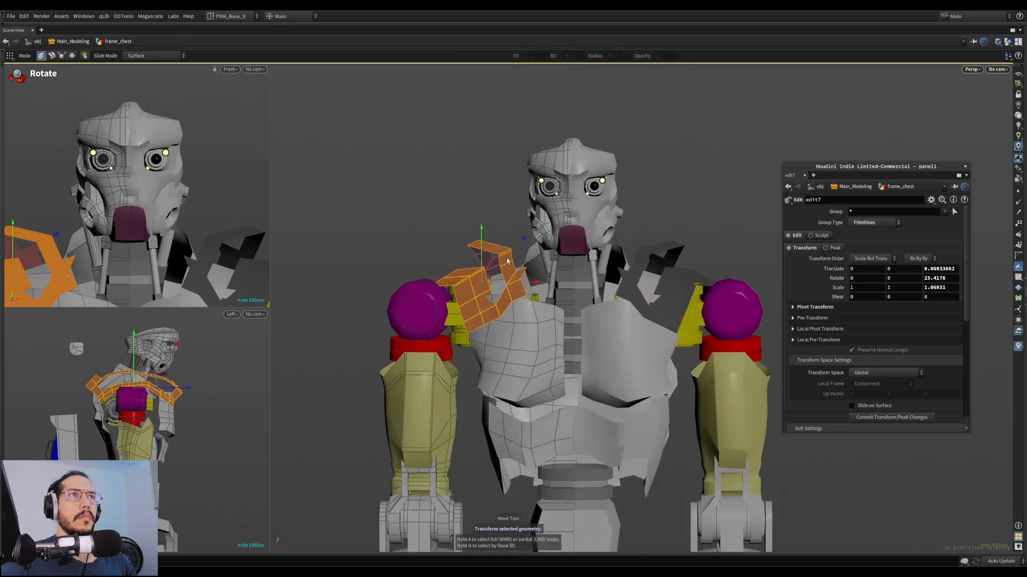
pyautogui.moveTo(522, 242); pyautogui.dragTo(520, 239)
# Select edges along the frame's outer border above the shoulder and move them to follow the shoulder
pyautogui.keyDown('alt'); pyautogui.moveTo(490, 288); pyautogui.dragTo(536, 319); pyautogui.keyUp('alt')
pyautogui.scroll(3, 523, 316)
pyautogui.press('s')
pyautogui.press('3')
pyautogui.click(498, 317)
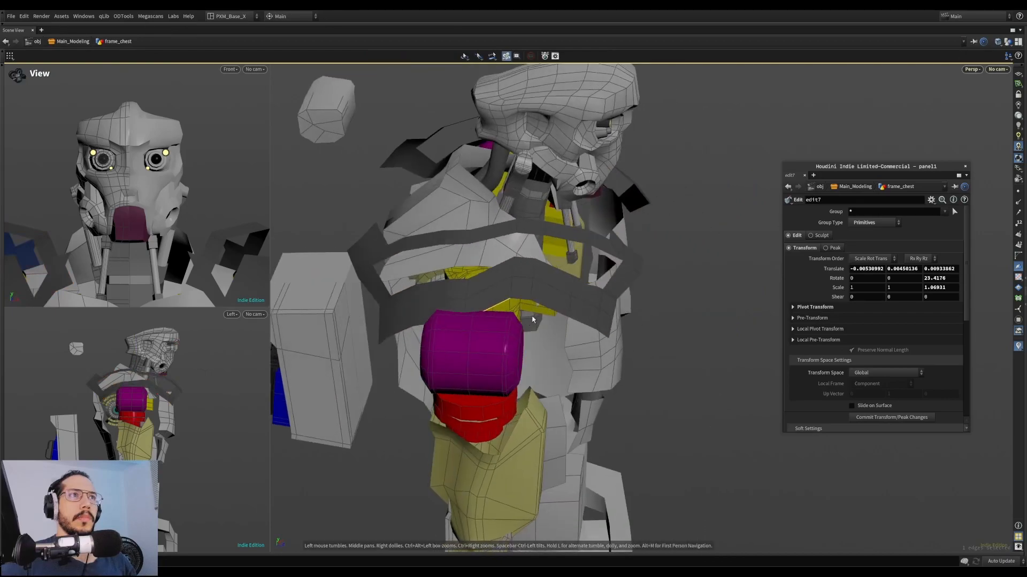
pyautogui.click(431, 329)
pyautogui.keyDown('alt'); pyautogui.moveTo(431, 329); pyautogui.dragTo(467, 304); pyautogui.keyUp('alt')
pyautogui.press('t')
pyautogui.keyDown('alt'); pyautogui.moveTo(467, 303); pyautogui.dragTo(496, 315); pyautogui.keyUp('alt')
# Adjust the frame's outer shoulder border edges, moving them about 0.028 outward and 0.018 up
pyautogui.press('s')
pyautogui.click(522, 357)
pyautogui.keyDown('alt'); pyautogui.moveTo(554, 354); pyautogui.dragTo(566, 315); pyautogui.keyUp('alt')
pyautogui.scroll(-5, 584, 303)
pyautogui.keyDown('alt'); pyautogui.moveTo(567, 315); pyautogui.dragTo(573, 193, button='middle'); pyautogui.keyUp('alt')
pyautogui.keyDown('alt'); pyautogui.moveTo(573, 193); pyautogui.dragTo(396, 162); pyautogui.keyUp('alt')
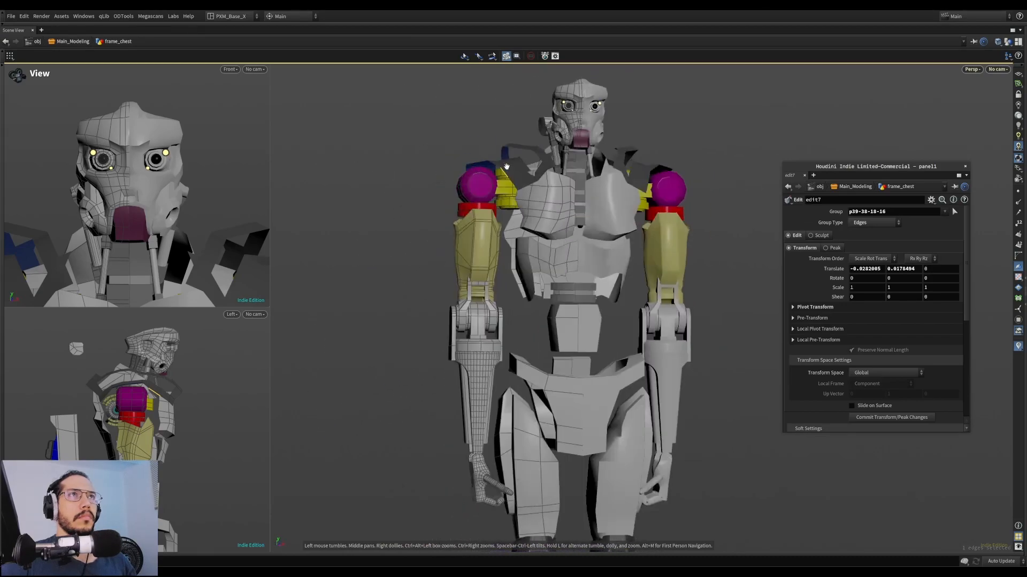
pyautogui.scroll(5, 561, 173)
pyautogui.keyDown('alt'); pyautogui.moveTo(561, 155); pyautogui.dragTo(573, 189); pyautogui.keyUp('alt')
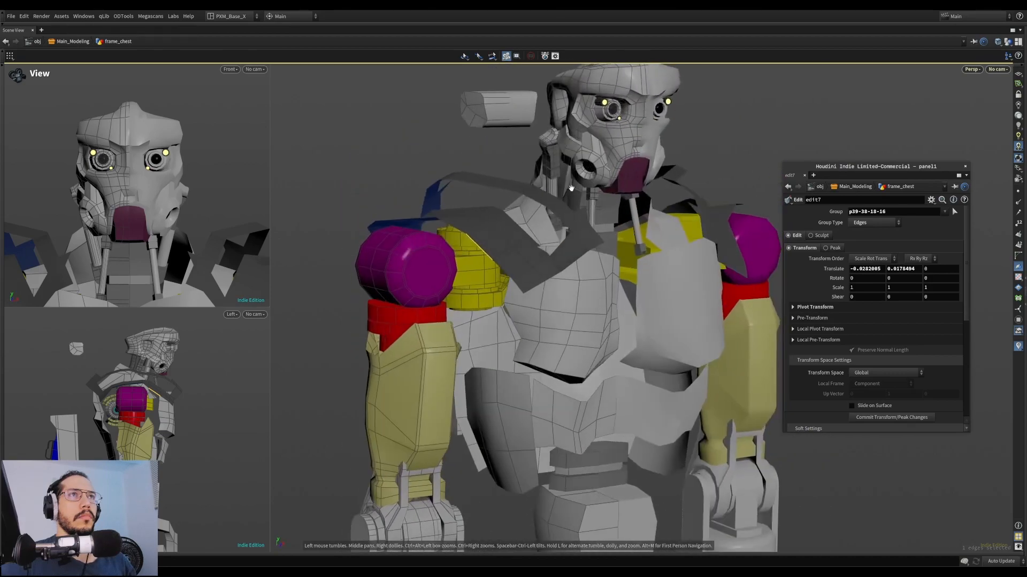
# Extrude the frame's inner front border edges about 0.058 toward the centerline
pyautogui.scroll(2, 573, 188)
pyautogui.keyDown('alt'); pyautogui.moveTo(573, 188); pyautogui.dragTo(597, 244, button='middle'); pyautogui.keyUp('alt')
pyautogui.keyDown('shift'); pyautogui.click(590, 246); pyautogui.keyUp('shift')
pyautogui.keyDown('alt'); pyautogui.moveTo(591, 246); pyautogui.dragTo(577, 209); pyautogui.keyUp('alt')
pyautogui.hotkey('shift', 'p')
pyautogui.press('Escape')
pyautogui.moveTo(658, 241); pyautogui.dragTo(670, 352)
pyautogui.press('s')
pyautogui.press('Escape')
pyautogui.press('e')
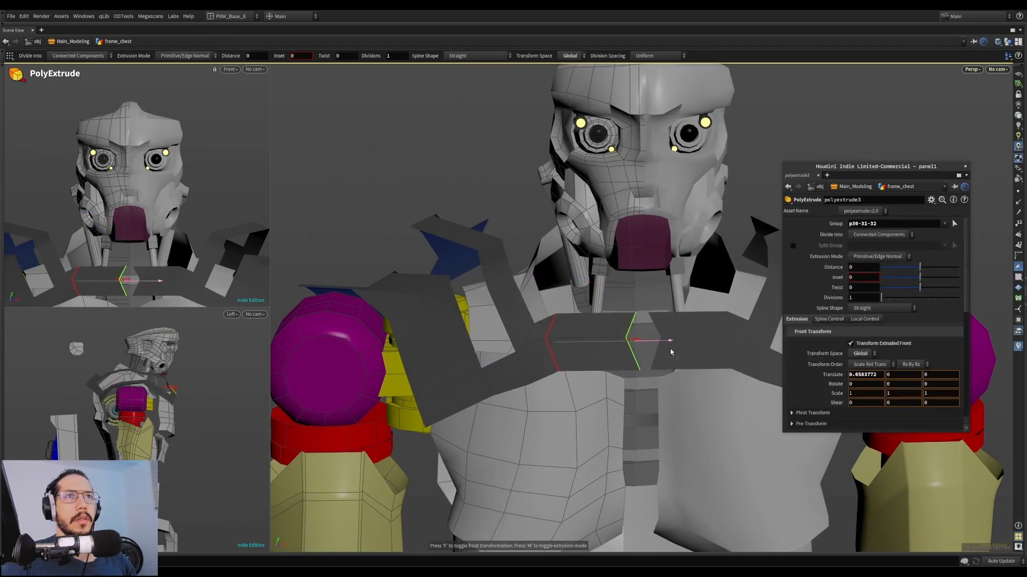
# Flatten the extruded front edges at the centerline and lower them so the strap dips into a V
pyautogui.hotkey('shift', 'f')
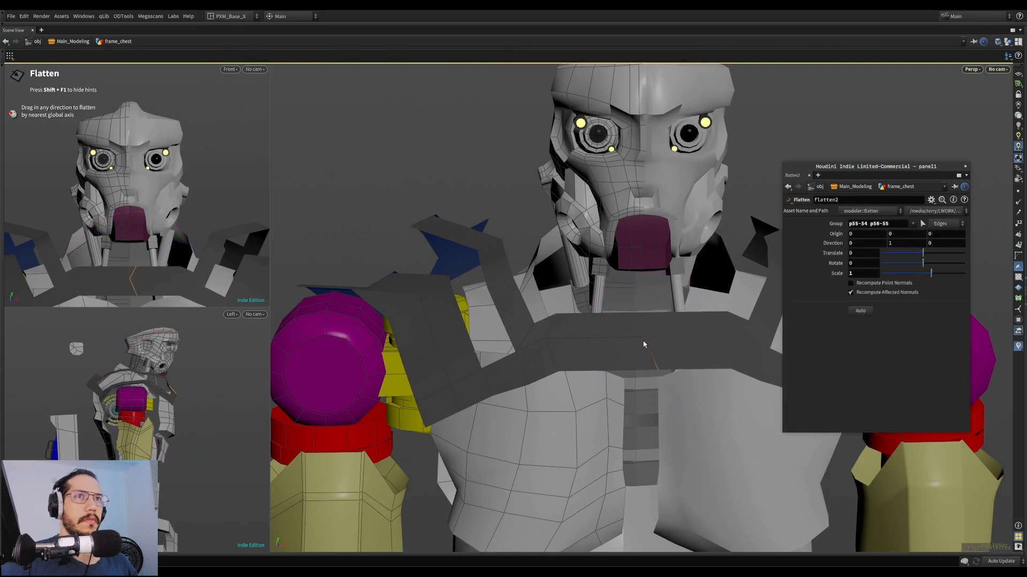
pyautogui.press('t')
pyautogui.moveTo(673, 348); pyautogui.dragTo(687, 373)
pyautogui.press('s')
pyautogui.press('t')
pyautogui.keyDown('alt'); pyautogui.moveTo(687, 373); pyautogui.dragTo(654, 393); pyautogui.keyUp('alt')
pyautogui.press('t')
pyautogui.keyDown('alt'); pyautogui.moveTo(653, 394); pyautogui.dragTo(634, 314); pyautogui.keyUp('alt')
# Insert an edge loop across the frame's front strap and reposition the strap's edges beside the sternum
pyautogui.press('l')
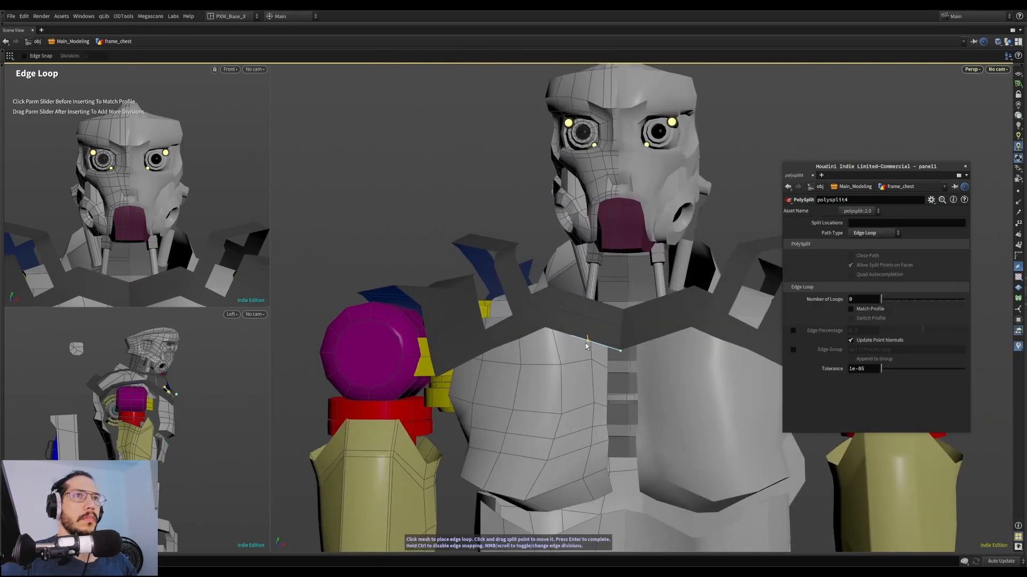
pyautogui.click(584, 345)
pyautogui.keyDown('alt'); pyautogui.moveTo(584, 344); pyautogui.dragTo(633, 302); pyautogui.keyUp('alt')
pyautogui.press('t')
pyautogui.moveTo(610, 336); pyautogui.dragTo(565, 334)
pyautogui.press('s')
# Move the frame's edge above the shoulder about 0.008 forward in Z
pyautogui.hotkey('shift', 's')
pyautogui.keyDown('alt'); pyautogui.moveTo(566, 275); pyautogui.dragTo(532, 319); pyautogui.keyUp('alt')
pyautogui.press('s')
pyautogui.press('t')
pyautogui.keyDown('alt'); pyautogui.moveTo(532, 318); pyautogui.dragTo(382, 265); pyautogui.keyUp('alt')
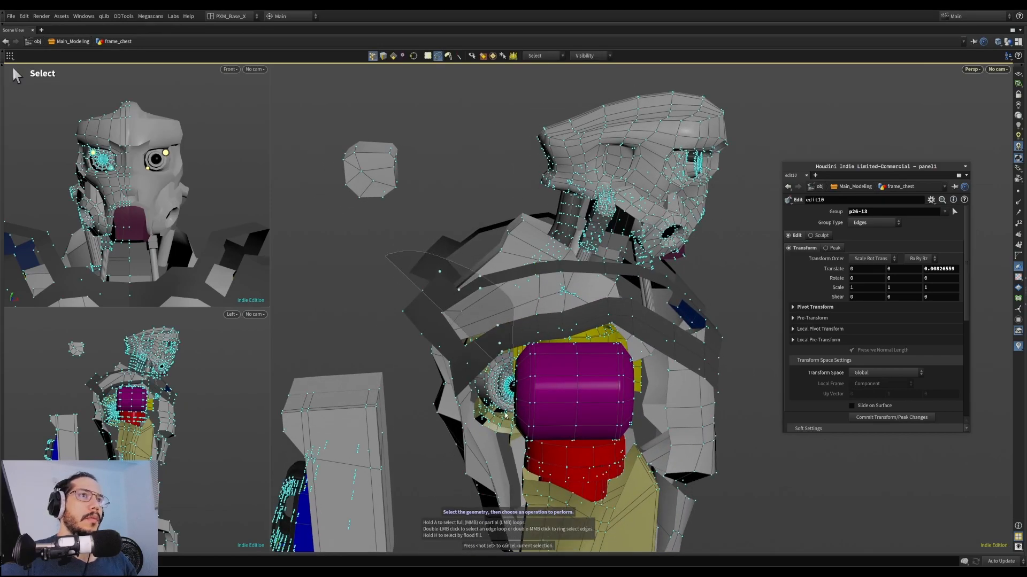
# Move the frame's rear points about 0.007 down and 0.025 forward, closer to the back
pyautogui.keyDown('alt'); pyautogui.moveTo(477, 262); pyautogui.dragTo(544, 284); pyautogui.keyUp('alt')
pyautogui.press('t')
pyautogui.moveTo(544, 284)
pyautogui.keyDown('alt'); pyautogui.mouseDown()
pyautogui.moveTo(489, 308)
pyautogui.moveTo(479, 321)
pyautogui.moveTo(493, 339)
pyautogui.mouseUp(); pyautogui.keyUp('alt')
pyautogui.press('s')
pyautogui.moveTo(494, 339)
pyautogui.keyDown('alt'); pyautogui.mouseDown()
pyautogui.moveTo(525, 399)
pyautogui.moveTo(550, 415)
pyautogui.mouseUp(); pyautogui.keyUp('alt')
# Select the edges across the frame's shoulder straps and lower them about 0.004
pyautogui.press('4')
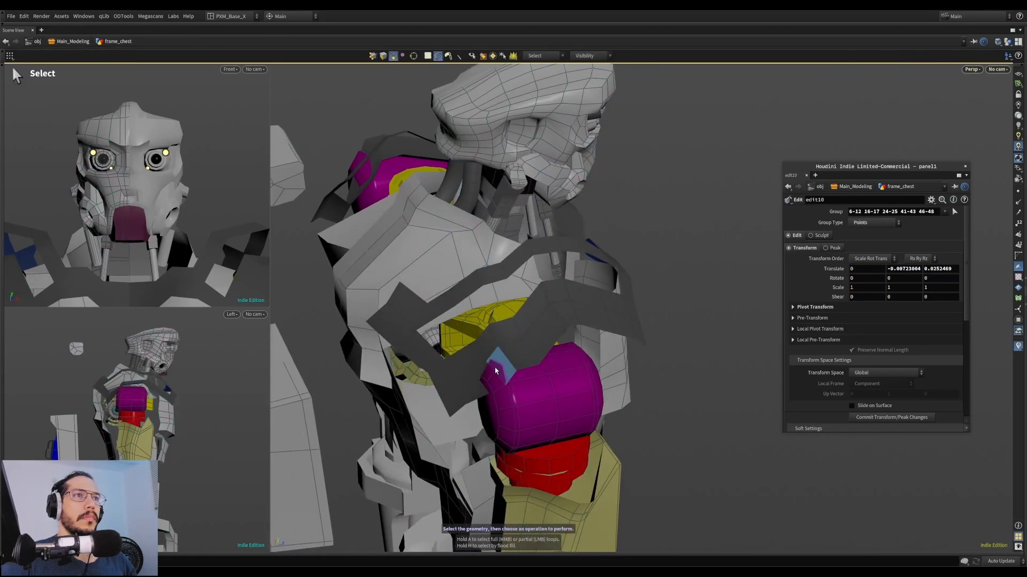
pyautogui.keyDown('shift'); pyautogui.click(491, 370); pyautogui.keyUp('shift')
pyautogui.keyDown('alt'); pyautogui.moveTo(491, 370); pyautogui.dragTo(455, 322); pyautogui.keyUp('alt')
pyautogui.press('t')
pyautogui.moveTo(490, 341); pyautogui.dragTo(566, 312)
pyautogui.keyDown('alt'); pyautogui.moveTo(566, 313); pyautogui.dragTo(594, 287); pyautogui.keyUp('alt')
# Reposition the raised face on the frame's inner strap and lower its edge about 0.022
pyautogui.press('4')
pyautogui.click(518, 306)
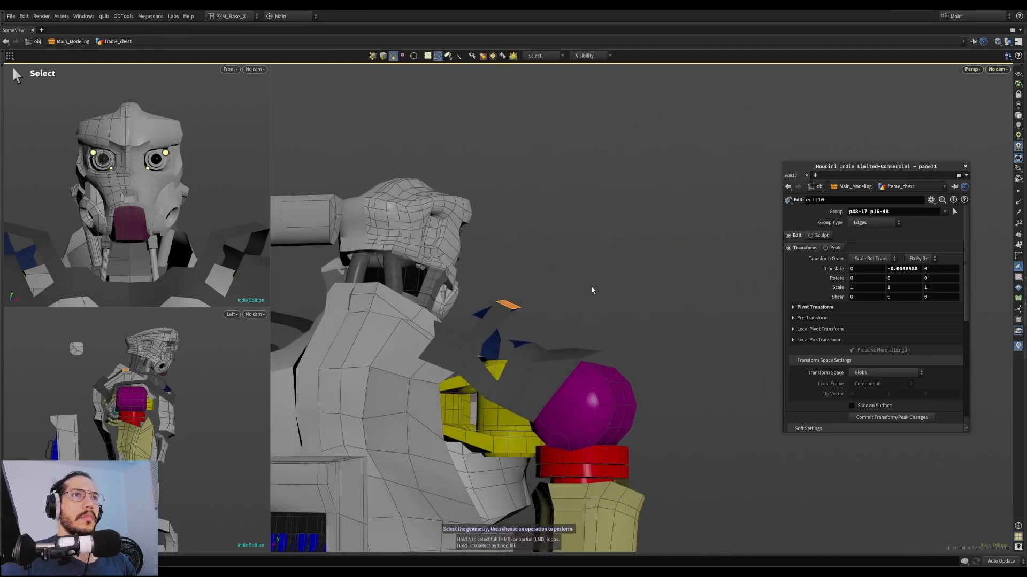
pyautogui.moveTo(528, 291); pyautogui.dragTo(527, 295)
pyautogui.keyDown('alt'); pyautogui.moveTo(526, 295); pyautogui.dragTo(476, 350); pyautogui.keyUp('alt')
pyautogui.press('3')
pyautogui.keyDown('alt'); pyautogui.moveTo(476, 350); pyautogui.dragTo(322, 282); pyautogui.keyUp('alt')
pyautogui.keyDown('alt'); pyautogui.scroll(-5, 584, 293); pyautogui.keyUp('alt')
pyautogui.keyDown('alt'); pyautogui.moveTo(587, 294); pyautogui.dragTo(565, 266, button='middle'); pyautogui.keyUp('alt')
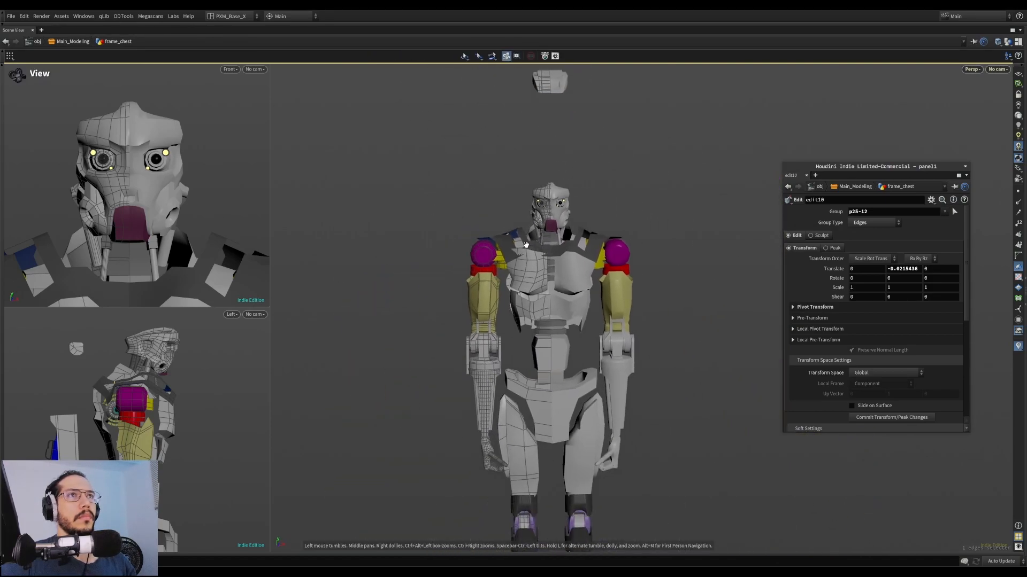
# Select the edge loop crossing both shoulder straps of the frame and dissolve it
pyautogui.keyDown('alt'); pyautogui.scroll(5, 527, 246); pyautogui.keyUp('alt')
pyautogui.keyDown('alt'); pyautogui.scroll(-5, 152, 247); pyautogui.keyUp('alt')
pyautogui.keyDown('alt'); pyautogui.moveTo(153, 251); pyautogui.dragTo(197, 215, button='middle'); pyautogui.keyUp('alt')
pyautogui.keyDown('alt'); pyautogui.scroll(3, 156, 227); pyautogui.keyUp('alt')
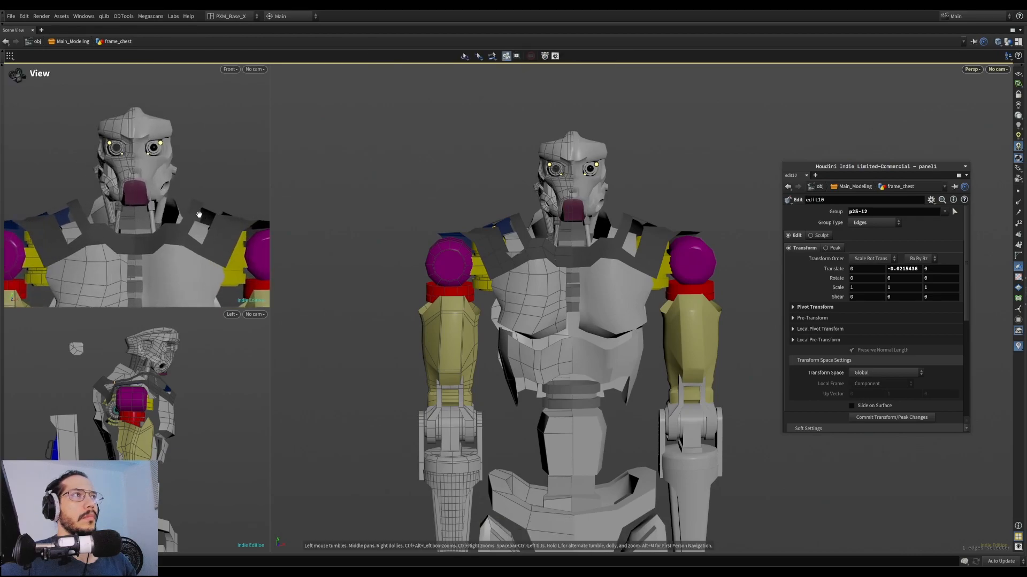
pyautogui.keyDown('alt'); pyautogui.scroll(5, 509, 197); pyautogui.keyUp('alt')
pyautogui.keyDown('alt'); pyautogui.moveTo(557, 235); pyautogui.dragTo(445, 271); pyautogui.keyUp('alt')
pyautogui.keyDown('shift'); pyautogui.doubleClick(463, 303); pyautogui.keyUp('shift')
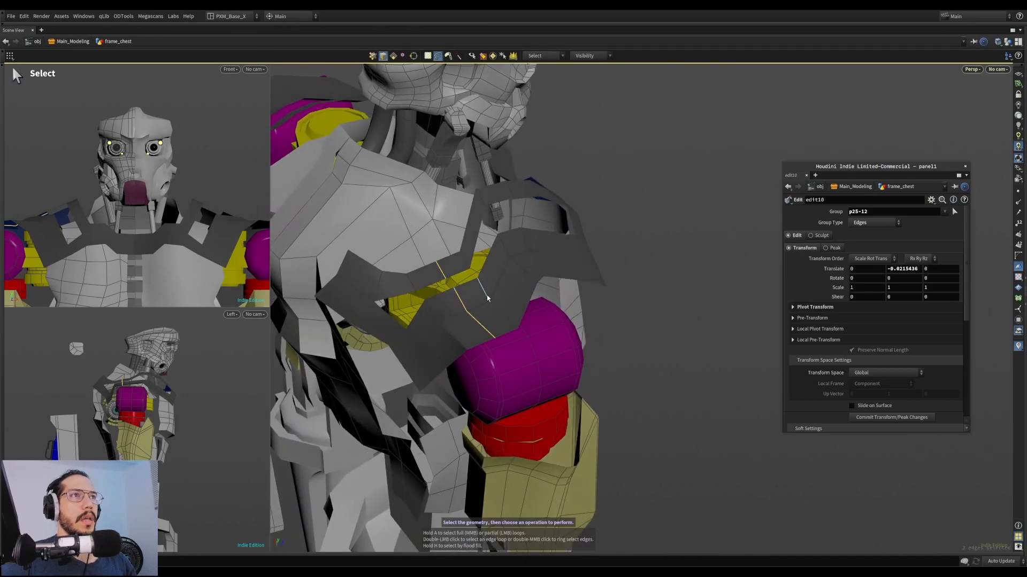
pyautogui.press('Delete')
# Undo the last change and dissolve the surplus edges crossing the shoulder straps toward the front
pyautogui.keyDown('alt'); pyautogui.moveTo(525, 287); pyautogui.dragTo(495, 258); pyautogui.keyUp('alt')
pyautogui.keyDown('alt'); pyautogui.moveTo(533, 322); pyautogui.dragTo(530, 281); pyautogui.keyUp('alt')
pyautogui.hotkey('ctrl', 'z')
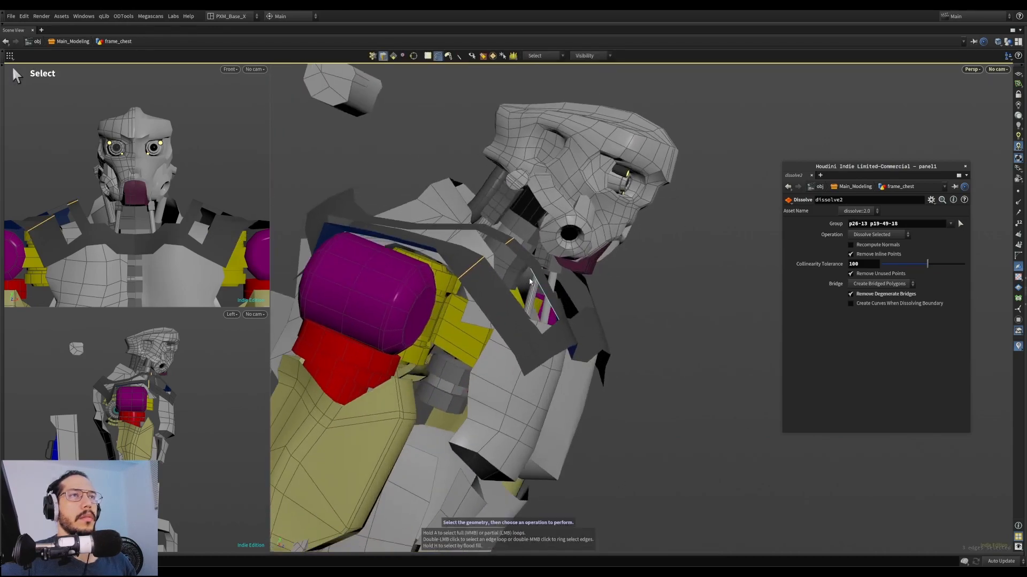
pyautogui.hotkey('space', 'f')
pyautogui.keyDown('alt'); pyautogui.moveTo(574, 322); pyautogui.dragTo(283, 326, button='right'); pyautogui.keyUp('alt')
pyautogui.keyDown('alt'); pyautogui.moveTo(554, 288); pyautogui.dragTo(620, 246); pyautogui.keyUp('alt')
pyautogui.keyDown('alt'); pyautogui.moveTo(628, 303); pyautogui.dragTo(528, 284); pyautogui.keyUp('alt')
pyautogui.press('Delete')
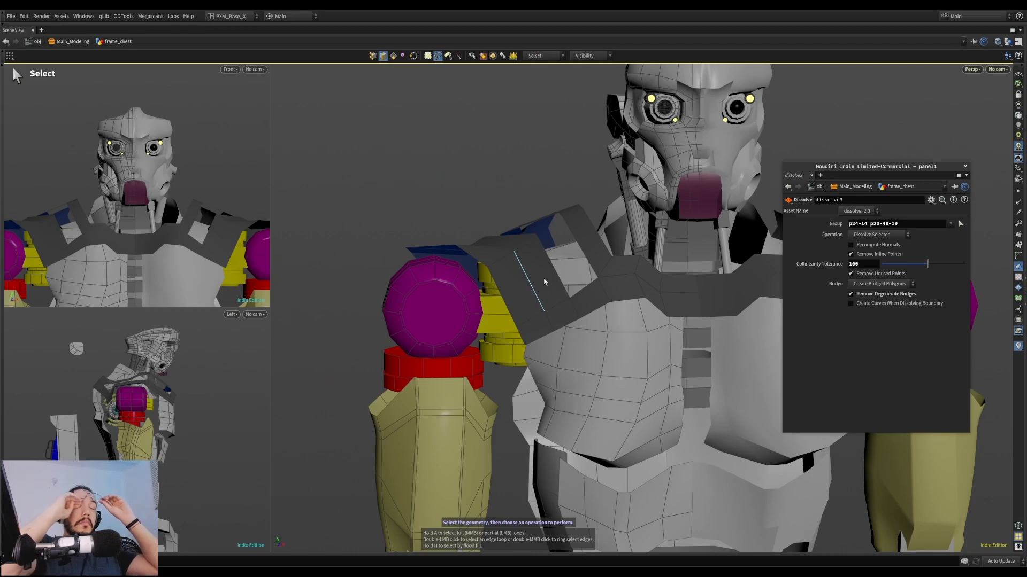
# Return to object level and open the chest plate object for editing
pyautogui.keyDown('alt'); pyautogui.moveTo(631, 267); pyautogui.dragTo(522, 243); pyautogui.keyUp('alt')
pyautogui.keyDown('alt'); pyautogui.moveTo(523, 243); pyautogui.dragTo(594, 234, button='right'); pyautogui.keyUp('alt')
pyautogui.keyDown('alt'); pyautogui.moveTo(594, 234); pyautogui.dragTo(655, 236); pyautogui.keyUp('alt')
pyautogui.keyDown('alt'); pyautogui.moveTo(655, 236); pyautogui.dragTo(669, 262, button='right'); pyautogui.keyUp('alt')
pyautogui.keyDown('alt'); pyautogui.moveTo(623, 238); pyautogui.dragTo(639, 286, button='right'); pyautogui.keyUp('alt')
pyautogui.keyDown('alt'); pyautogui.moveTo(639, 286); pyautogui.dragTo(569, 339); pyautogui.keyUp('alt')
pyautogui.press('u')
pyautogui.click(601, 336)
pyautogui.press('i')
# Select the two faces at the chest plate's inner lower corner and extrude them inward as a recess
pyautogui.click(587, 339)
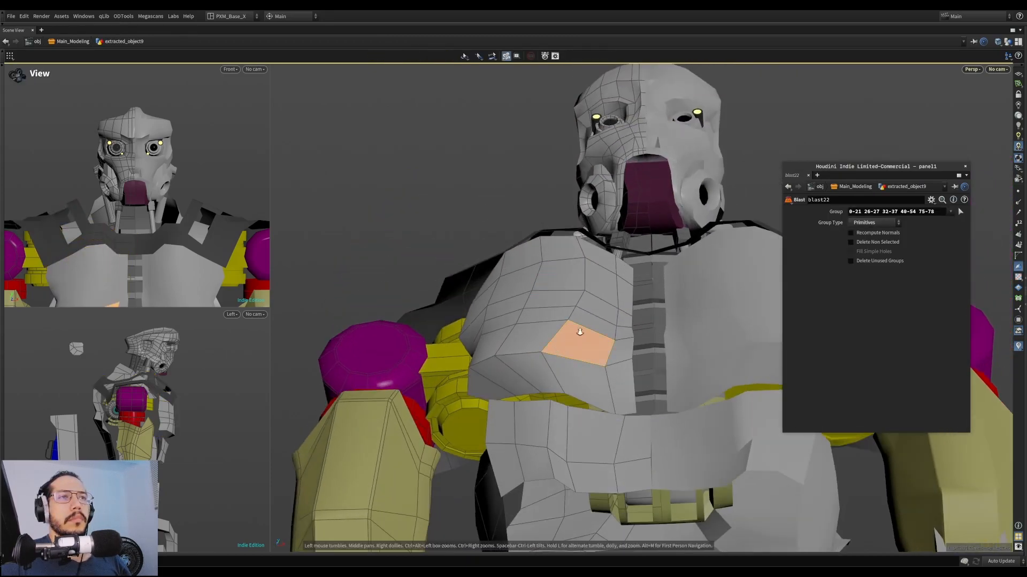
pyautogui.keyDown('alt'); pyautogui.moveTo(569, 339); pyautogui.dragTo(584, 353, button='right'); pyautogui.keyUp('alt')
pyautogui.keyDown('alt'); pyautogui.moveTo(589, 367); pyautogui.dragTo(613, 404); pyautogui.keyUp('alt')
pyautogui.keyDown('shift'); pyautogui.click(584, 394); pyautogui.keyUp('shift')
pyautogui.press('e')
pyautogui.keyDown('alt'); pyautogui.moveTo(584, 361); pyautogui.dragTo(617, 375); pyautogui.keyUp('alt')
pyautogui.keyDown('alt'); pyautogui.moveTo(727, 375); pyautogui.dragTo(612, 350); pyautogui.keyUp('alt')
# Dissolve the surplus edges and the leftover point around the recess at the chest plate's inner lower corner
pyautogui.press('s')
pyautogui.keyDown('shift'); pyautogui.click(583, 389); pyautogui.keyUp('shift')
pyautogui.moveTo(583, 391)
pyautogui.keyDown('alt'); pyautogui.mouseDown()
pyautogui.moveTo(546, 463)
pyautogui.moveTo(576, 409)
pyautogui.moveTo(604, 287)
pyautogui.moveTo(591, 369)
pyautogui.moveTo(544, 407)
pyautogui.moveTo(552, 300)
pyautogui.moveTo(520, 339)
pyautogui.moveTo(523, 305)
pyautogui.moveTo(520, 335)
pyautogui.moveTo(614, 408)
pyautogui.moveTo(610, 359)
pyautogui.moveTo(502, 321)
pyautogui.moveTo(488, 362)
pyautogui.moveTo(531, 348)
pyautogui.moveTo(522, 266)
pyautogui.moveTo(408, 339)
pyautogui.moveTo(527, 344)
pyautogui.moveTo(542, 297)
pyautogui.moveTo(522, 231)
pyautogui.moveTo(406, 294)
pyautogui.moveTo(502, 340)
pyautogui.moveTo(538, 344)
pyautogui.moveTo(393, 370)
pyautogui.mouseUp(); pyautogui.keyUp('alt')
pyautogui.press('Delete')
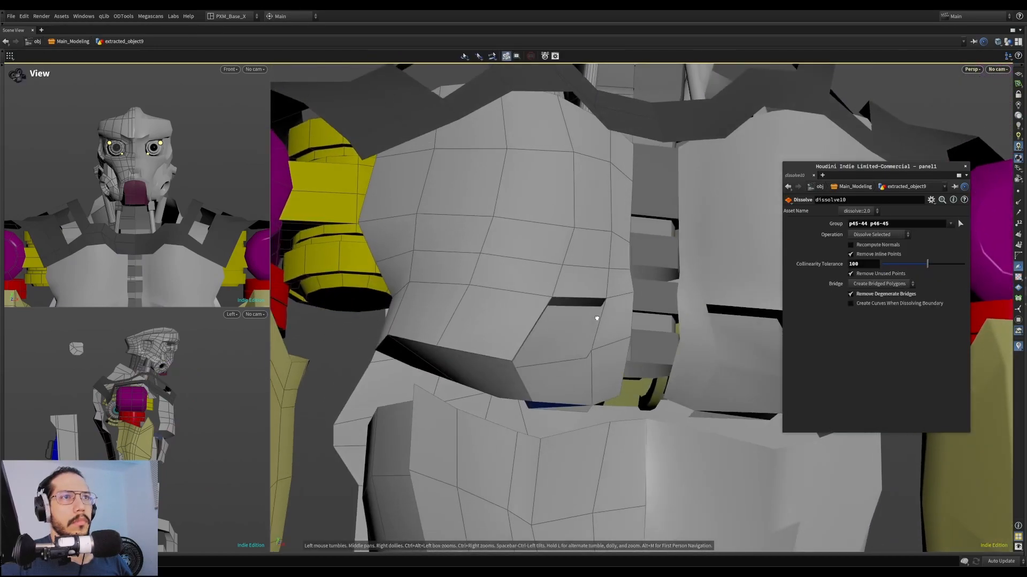
pyautogui.press('2')
pyautogui.click(600, 359)
pyautogui.press('Delete')
pyautogui.press('3')
pyautogui.click(617, 397)
pyautogui.press('Delete')
# Brush the points around the chest plate's recess and lower border to reshape the plate's underside
pyautogui.press('b')
pyautogui.moveTo(557, 315)
pyautogui.mouseDown()
pyautogui.moveTo(667, 256)
pyautogui.moveTo(652, 253)
pyautogui.mouseUp()
pyautogui.press('Escape')
pyautogui.moveTo(583, 294)
pyautogui.keyDown('alt'); pyautogui.mouseDown()
pyautogui.moveTo(600, 297)
pyautogui.moveTo(517, 380)
pyautogui.moveTo(517, 322)
pyautogui.moveTo(531, 326)
pyautogui.moveTo(554, 264)
pyautogui.moveTo(528, 284)
pyautogui.moveTo(544, 295)
pyautogui.moveTo(528, 350)
pyautogui.moveTo(513, 284)
pyautogui.moveTo(533, 344)
pyautogui.mouseUp(); pyautogui.keyUp('alt')
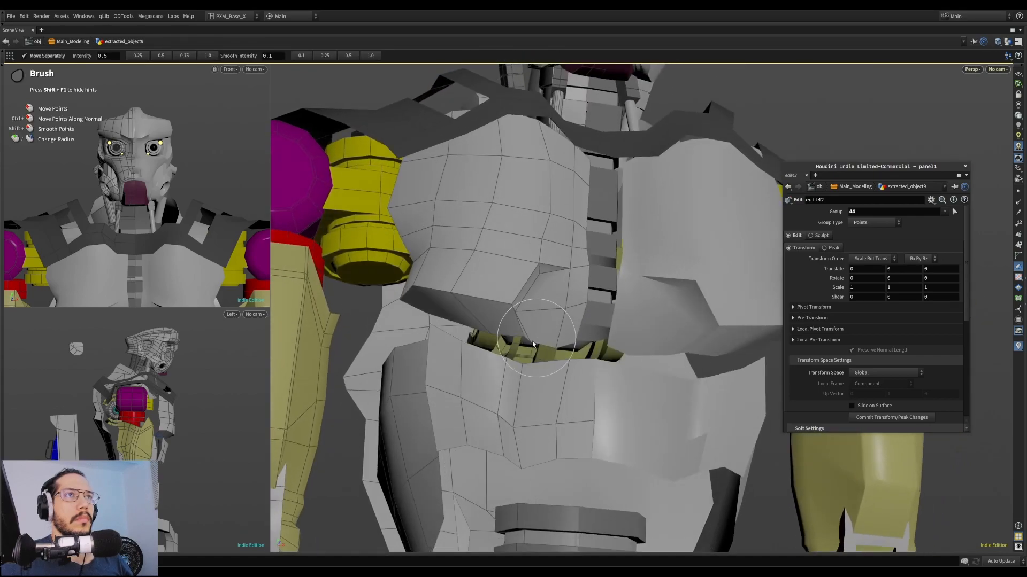
pyautogui.moveTo(499, 377)
pyautogui.keyDown('alt'); pyautogui.mouseDown()
pyautogui.moveTo(488, 374)
pyautogui.moveTo(526, 338)
pyautogui.moveTo(578, 239)
pyautogui.moveTo(480, 333)
pyautogui.moveTo(464, 326)
pyautogui.moveTo(500, 355)
pyautogui.moveTo(497, 344)
pyautogui.mouseUp(); pyautogui.keyUp('alt')
pyautogui.moveTo(442, 326)
pyautogui.mouseDown()
pyautogui.moveTo(431, 311)
pyautogui.moveTo(416, 317)
pyautogui.moveTo(441, 321)
pyautogui.moveTo(448, 308)
pyautogui.moveTo(445, 317)
pyautogui.moveTo(465, 322)
pyautogui.moveTo(362, 291)
pyautogui.moveTo(299, 209)
pyautogui.mouseUp()
pyautogui.keyDown('alt'); pyautogui.moveTo(299, 209); pyautogui.dragTo(490, 318, button='middle'); pyautogui.keyUp('alt')
pyautogui.moveTo(489, 319)
pyautogui.keyDown('alt'); pyautogui.mouseDown()
pyautogui.moveTo(460, 346)
pyautogui.moveTo(467, 330)
pyautogui.moveTo(454, 300)
pyautogui.moveTo(411, 323)
pyautogui.moveTo(482, 313)
pyautogui.moveTo(440, 380)
pyautogui.moveTo(470, 349)
pyautogui.moveTo(491, 345)
pyautogui.mouseUp(); pyautogui.keyUp('alt')
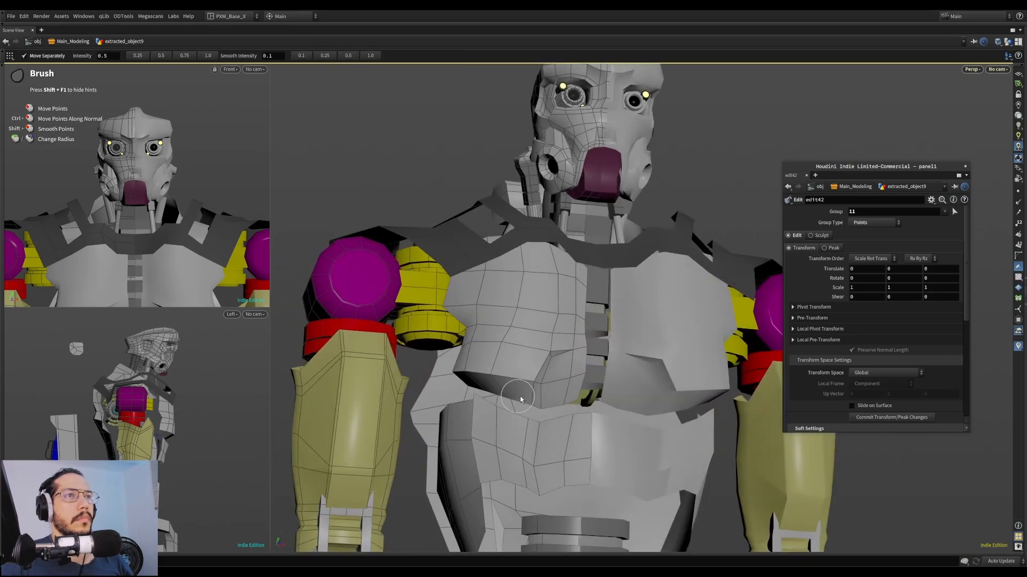
# Cut a new edge with PolyPen from the chest plate's recess corner across to its inner border
pyautogui.press('Tab')
pyautogui.keyDown('alt'); pyautogui.moveTo(566, 406); pyautogui.dragTo(523, 427); pyautogui.keyUp('alt')
pyautogui.moveTo(576, 374)
pyautogui.keyDown('alt'); pyautogui.mouseDown()
pyautogui.moveTo(576, 317)
pyautogui.moveTo(599, 300)
pyautogui.mouseUp(); pyautogui.keyUp('alt')
pyautogui.press('Escape')
pyautogui.keyDown('alt'); pyautogui.moveTo(567, 331); pyautogui.dragTo(621, 337, button='right'); pyautogui.keyUp('alt')
pyautogui.press('p')
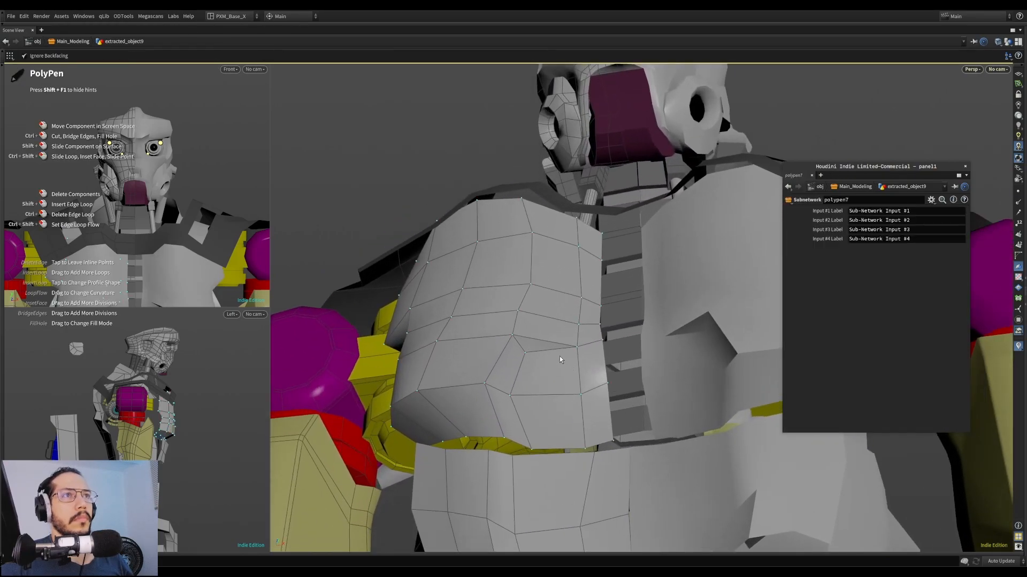
pyautogui.click(513, 335)
pyautogui.click(577, 341)
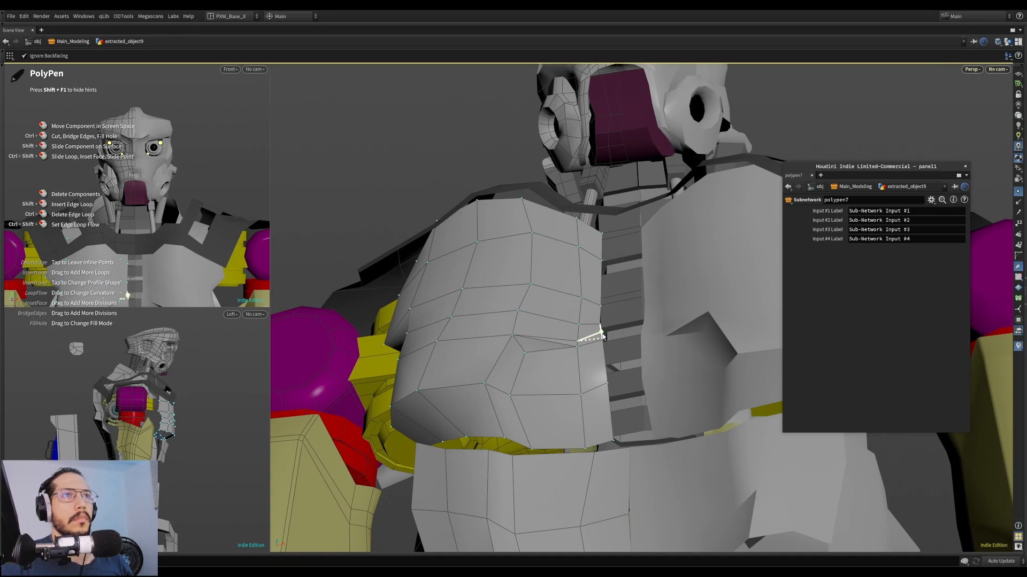
# Brush individual points around the inner end of the chest plate's recess to adjust its contour
pyautogui.keyDown('alt'); pyautogui.moveTo(563, 343); pyautogui.dragTo(543, 413); pyautogui.keyUp('alt')
pyautogui.moveTo(574, 357)
pyautogui.keyDown('alt'); pyautogui.mouseDown()
pyautogui.moveTo(576, 373)
pyautogui.moveTo(578, 347)
pyautogui.moveTo(598, 339)
pyautogui.mouseUp(); pyautogui.keyUp('alt')
pyautogui.press('b')
pyautogui.keyDown('alt'); pyautogui.moveTo(594, 395); pyautogui.dragTo(595, 358); pyautogui.keyUp('alt')
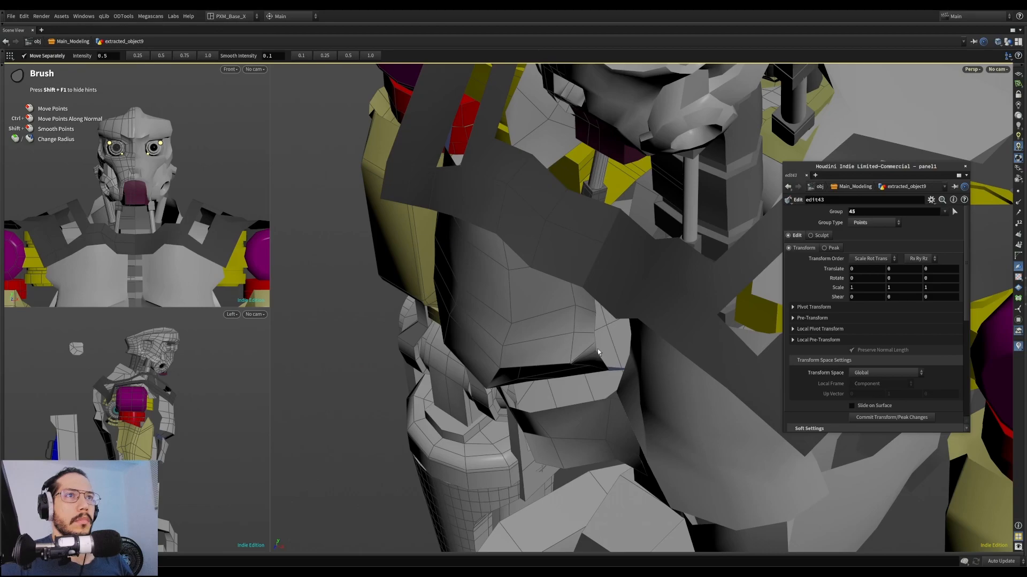
pyautogui.keyDown('alt'); pyautogui.moveTo(622, 416); pyautogui.dragTo(608, 358); pyautogui.keyUp('alt')
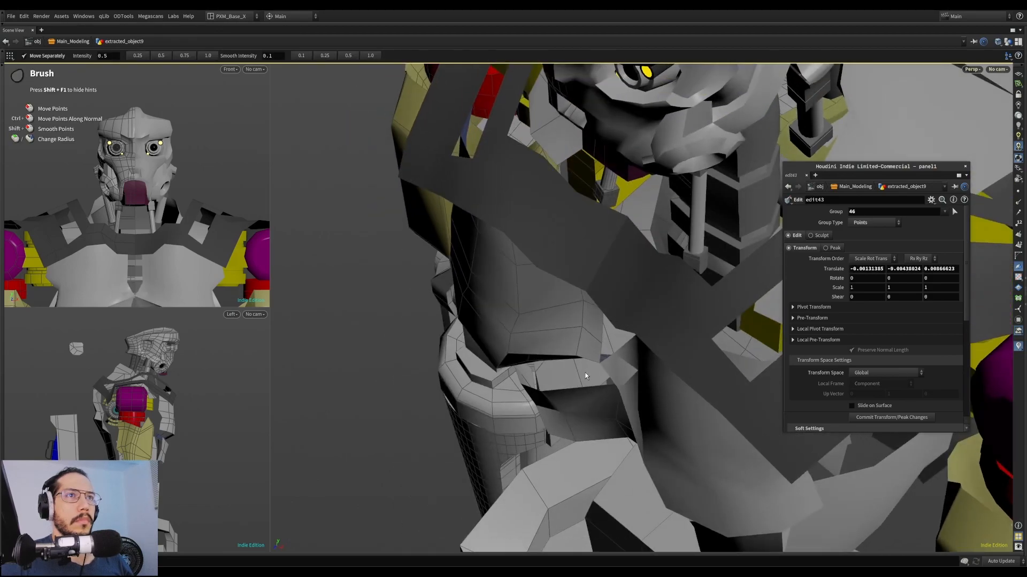
pyautogui.scroll(-5, 588, 369)
pyautogui.moveTo(595, 366)
pyautogui.keyDown('alt'); pyautogui.mouseDown()
pyautogui.moveTo(569, 366)
pyautogui.moveTo(588, 361)
pyautogui.moveTo(584, 350)
pyautogui.moveTo(583, 374)
pyautogui.moveTo(561, 385)
pyautogui.moveTo(562, 369)
pyautogui.moveTo(556, 396)
pyautogui.moveTo(546, 379)
pyautogui.moveTo(561, 377)
pyautogui.moveTo(558, 441)
pyautogui.moveTo(576, 392)
pyautogui.moveTo(508, 418)
pyautogui.moveTo(560, 381)
pyautogui.mouseUp(); pyautogui.keyUp('alt')
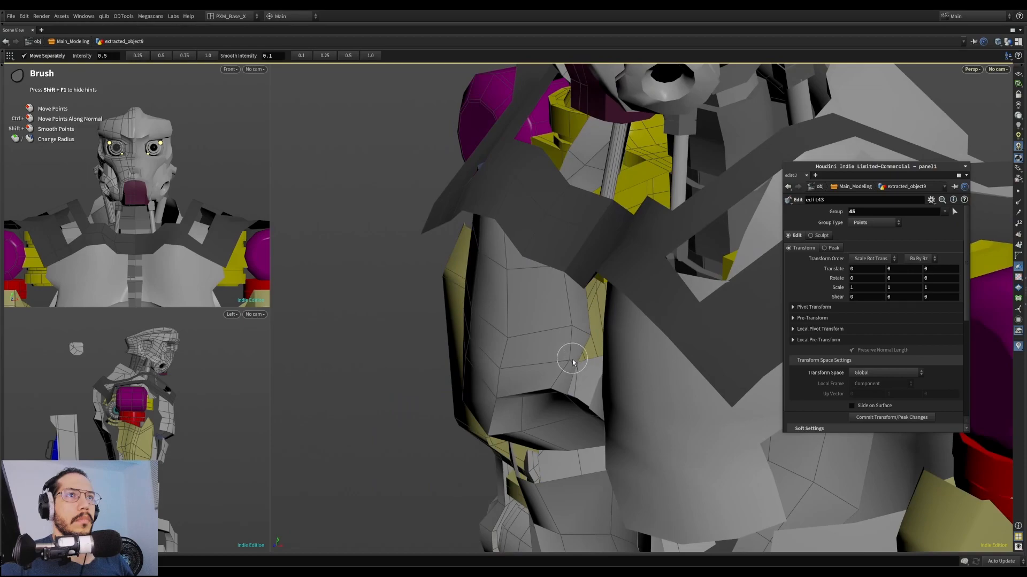
pyautogui.keyDown('alt'); pyautogui.moveTo(567, 330); pyautogui.dragTo(495, 369, button='right'); pyautogui.keyUp('alt')
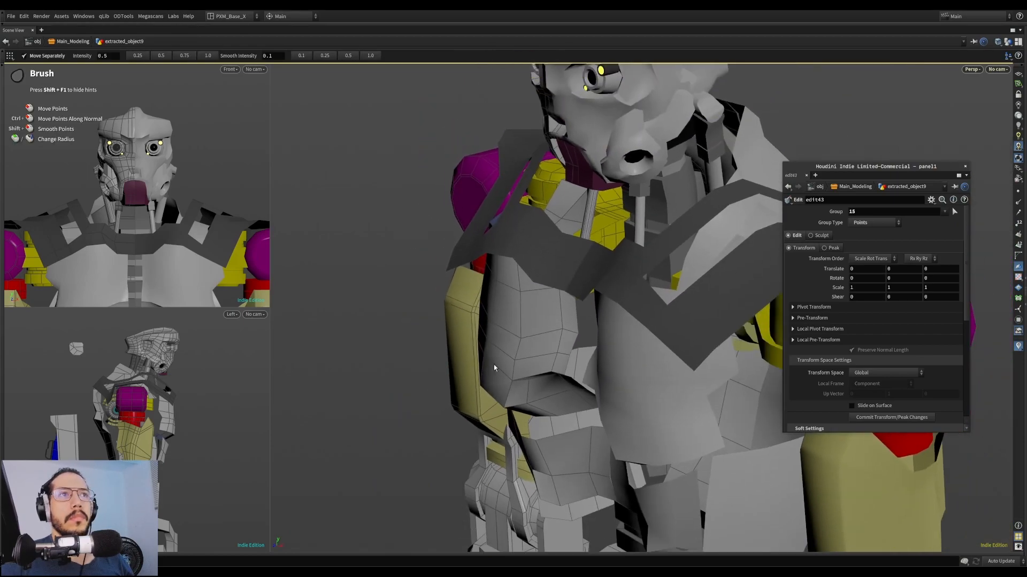
# Move and smooth the points above the chest plate's recess with the Brush
pyautogui.hotkey('shift', 'd')
pyautogui.moveTo(540, 358)
pyautogui.keyDown('alt'); pyautogui.mouseDown()
pyautogui.moveTo(638, 317)
pyautogui.moveTo(614, 344)
pyautogui.mouseUp(); pyautogui.keyUp('alt')
pyautogui.hotkey('shift', 'd')
pyautogui.keyDown('alt'); pyautogui.moveTo(614, 344); pyautogui.dragTo(559, 350, button='right'); pyautogui.keyUp('alt')
pyautogui.moveTo(556, 342); pyautogui.dragTo(553, 298)
pyautogui.moveTo(540, 320)
pyautogui.keyDown('shift'); pyautogui.mouseDown()
pyautogui.moveTo(506, 337)
pyautogui.moveTo(535, 364)
pyautogui.moveTo(521, 357)
pyautogui.moveTo(528, 376)
pyautogui.moveTo(550, 374)
pyautogui.moveTo(582, 341)
pyautogui.moveTo(554, 301)
pyautogui.moveTo(560, 296)
pyautogui.mouseUp(); pyautogui.keyUp('shift')
pyautogui.moveTo(561, 296)
pyautogui.keyDown('alt'); pyautogui.mouseDown()
pyautogui.moveTo(508, 271)
pyautogui.moveTo(546, 294)
pyautogui.moveTo(573, 341)
pyautogui.moveTo(581, 336)
pyautogui.moveTo(554, 342)
pyautogui.mouseUp(); pyautogui.keyUp('alt')
pyautogui.moveTo(554, 343)
pyautogui.keyDown('alt'); pyautogui.mouseDown(button='right')
pyautogui.moveTo(501, 355)
pyautogui.moveTo(501, 369)
pyautogui.mouseUp(button='right'); pyautogui.keyUp('alt')
pyautogui.keyDown('alt'); pyautogui.moveTo(501, 369); pyautogui.dragTo(506, 357); pyautogui.keyUp('alt')
pyautogui.keyDown('alt'); pyautogui.moveTo(507, 358); pyautogui.dragTo(474, 365, button='right'); pyautogui.keyUp('alt')
pyautogui.keyDown('alt'); pyautogui.moveTo(474, 364); pyautogui.dragTo(497, 362); pyautogui.keyUp('alt')
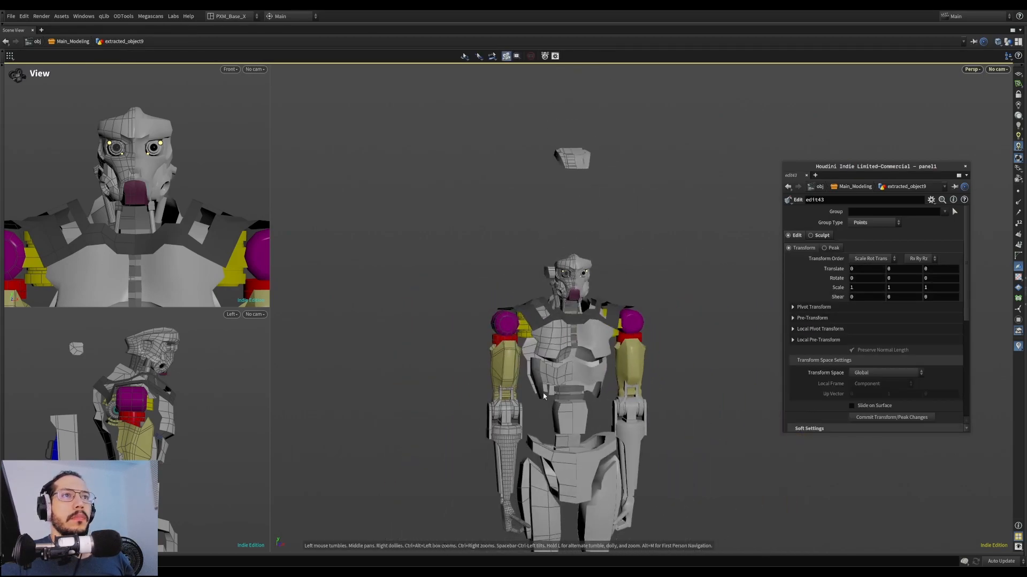
# Return to object level and set the viewport shading to Smooth Shaded
pyautogui.press('u')
pyautogui.click(663, 347)
pyautogui.keyDown('alt'); pyautogui.moveTo(663, 347); pyautogui.dragTo(599, 367, button='right'); pyautogui.keyUp('alt')
pyautogui.keyDown('alt'); pyautogui.moveTo(599, 367); pyautogui.dragTo(502, 309, button='middle'); pyautogui.keyUp('alt')
pyautogui.press('v')
pyautogui.click(509, 361)
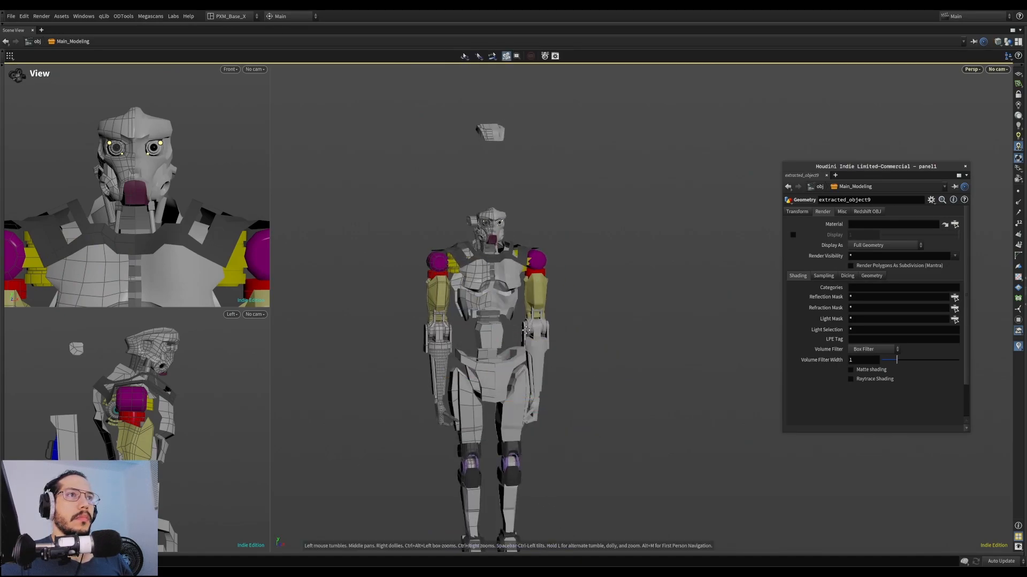
pyautogui.keyDown('alt'); pyautogui.moveTo(519, 327); pyautogui.dragTo(542, 345, button='middle'); pyautogui.keyUp('alt')
pyautogui.keyDown('alt'); pyautogui.moveTo(543, 345); pyautogui.dragTo(615, 326, button='right'); pyautogui.keyUp('alt')
pyautogui.press('v')
pyautogui.click(613, 400)
pyautogui.click(624, 461)
# Open the abdominal plate below the chest for point editing with the Brush
pyautogui.moveTo(604, 439)
pyautogui.keyDown('alt'); pyautogui.mouseDown()
pyautogui.moveTo(498, 375)
pyautogui.moveTo(561, 332)
pyautogui.moveTo(620, 348)
pyautogui.moveTo(465, 369)
pyautogui.mouseUp(); pyautogui.keyUp('alt')
pyautogui.keyDown('alt'); pyautogui.moveTo(465, 369); pyautogui.dragTo(431, 407, button='right'); pyautogui.keyUp('alt')
pyautogui.keyDown('alt'); pyautogui.moveTo(430, 407); pyautogui.dragTo(495, 382); pyautogui.keyUp('alt')
pyautogui.keyDown('alt'); pyautogui.moveTo(494, 383); pyautogui.dragTo(493, 255, button='middle'); pyautogui.keyUp('alt')
pyautogui.keyDown('alt'); pyautogui.moveTo(493, 255); pyautogui.dragTo(513, 230); pyautogui.keyUp('alt')
pyautogui.keyDown('alt'); pyautogui.moveTo(513, 230); pyautogui.dragTo(712, 101, button='right'); pyautogui.keyUp('alt')
pyautogui.keyDown('alt'); pyautogui.moveTo(711, 102); pyautogui.dragTo(615, 252, button='middle'); pyautogui.keyUp('alt')
pyautogui.moveTo(615, 252)
pyautogui.keyDown('alt'); pyautogui.mouseDown()
pyautogui.moveTo(666, 230)
pyautogui.moveTo(507, 252)
pyautogui.moveTo(499, 223)
pyautogui.moveTo(545, 206)
pyautogui.moveTo(566, 221)
pyautogui.moveTo(559, 210)
pyautogui.mouseUp(); pyautogui.keyUp('alt')
pyautogui.keyDown('alt'); pyautogui.moveTo(558, 210); pyautogui.dragTo(672, 187, button='right'); pyautogui.keyUp('alt')
pyautogui.click(550, 246)
pyautogui.press('2')
pyautogui.press('b')
pyautogui.moveTo(549, 246)
pyautogui.keyDown('alt'); pyautogui.mouseDown()
pyautogui.moveTo(523, 236)
pyautogui.moveTo(543, 229)
pyautogui.moveTo(544, 212)
pyautogui.moveTo(543, 237)
pyautogui.moveTo(533, 216)
pyautogui.moveTo(538, 305)
pyautogui.moveTo(544, 286)
pyautogui.moveTo(509, 248)
pyautogui.mouseUp(); pyautogui.keyUp('alt')
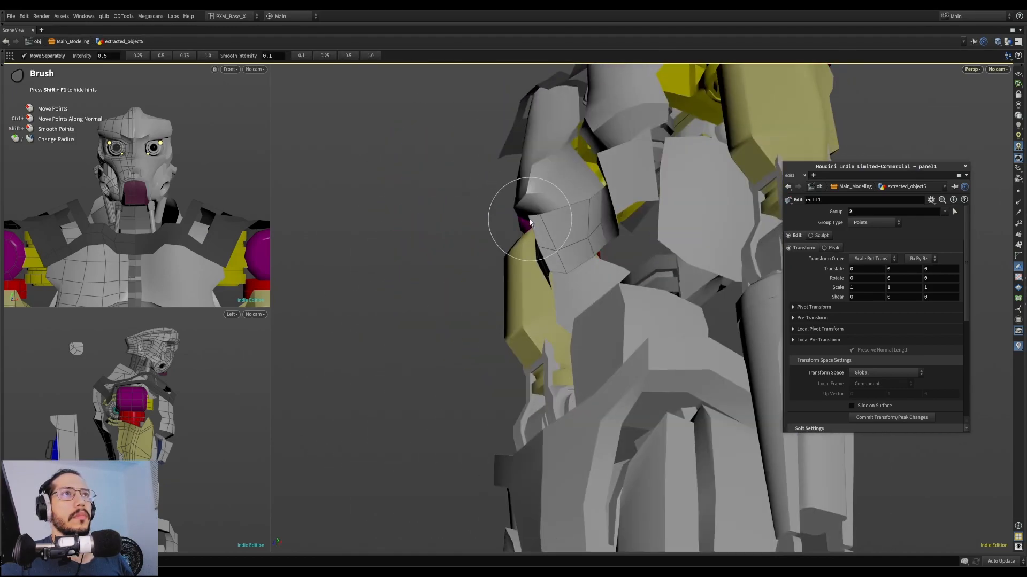
pyautogui.moveTo(534, 213)
pyautogui.keyDown('alt'); pyautogui.mouseDown()
pyautogui.moveTo(548, 238)
pyautogui.moveTo(623, 225)
pyautogui.moveTo(600, 233)
pyautogui.moveTo(570, 210)
pyautogui.moveTo(583, 180)
pyautogui.mouseUp(); pyautogui.keyUp('alt')
pyautogui.moveTo(556, 266)
pyautogui.keyDown('alt'); pyautogui.mouseDown()
pyautogui.moveTo(588, 299)
pyautogui.moveTo(566, 273)
pyautogui.mouseUp(); pyautogui.keyUp('alt')
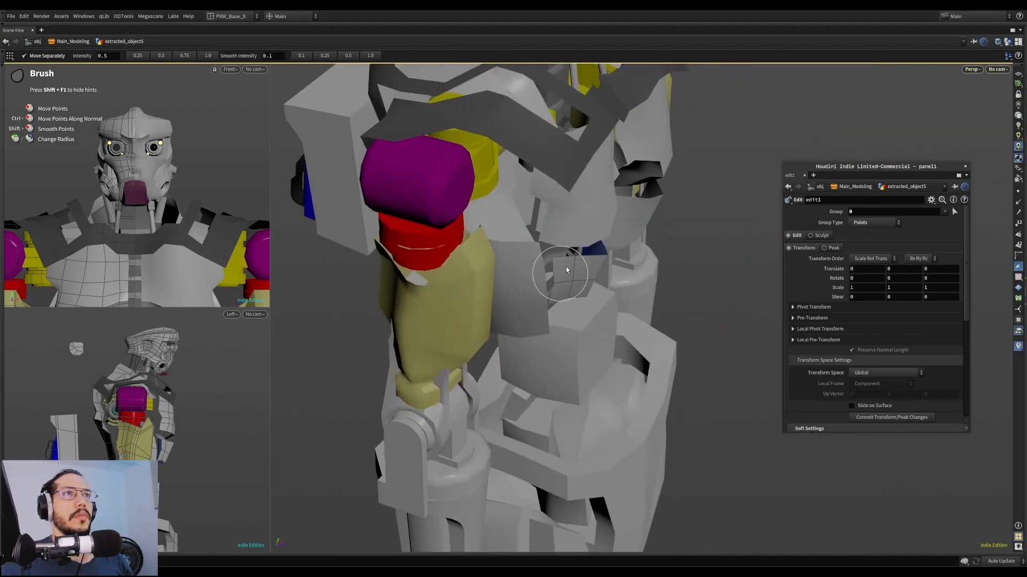
# Set the viewport shading to Smooth Wire Shaded so the mesh edges are displayed
pyautogui.click(593, 280)
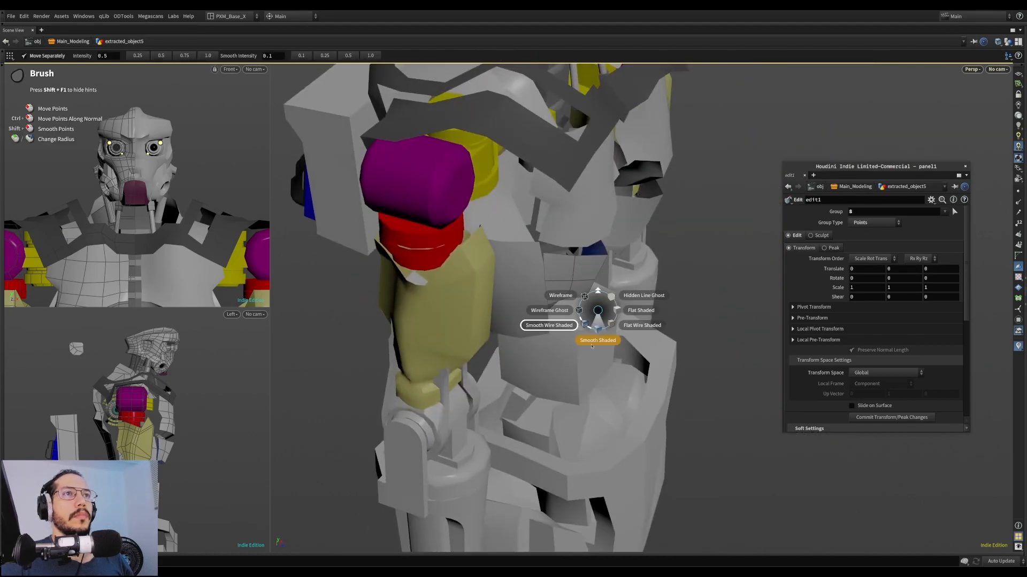
pyautogui.press('Escape')
pyautogui.press('u')
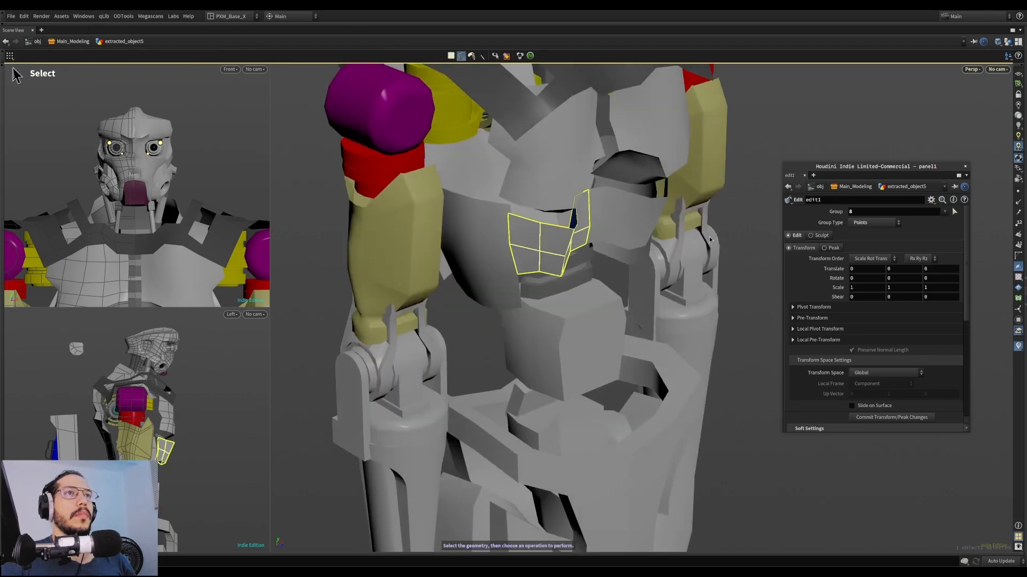
pyautogui.press('v')
pyautogui.click(702, 325)
pyautogui.click(682, 345)
pyautogui.click(542, 281)
# Insert a vertical edge loop into the outer half of the abdominal plate
pyautogui.moveTo(556, 241)
pyautogui.keyDown('alt'); pyautogui.mouseDown()
pyautogui.moveTo(546, 278)
pyautogui.moveTo(525, 235)
pyautogui.moveTo(488, 229)
pyautogui.moveTo(511, 234)
pyautogui.mouseUp(); pyautogui.keyUp('alt')
pyautogui.keyDown('alt'); pyautogui.moveTo(514, 186); pyautogui.dragTo(554, 235, button='right'); pyautogui.keyUp('alt')
pyautogui.keyDown('alt'); pyautogui.moveTo(554, 236); pyautogui.dragTo(556, 262); pyautogui.keyUp('alt')
pyautogui.click(513, 244)
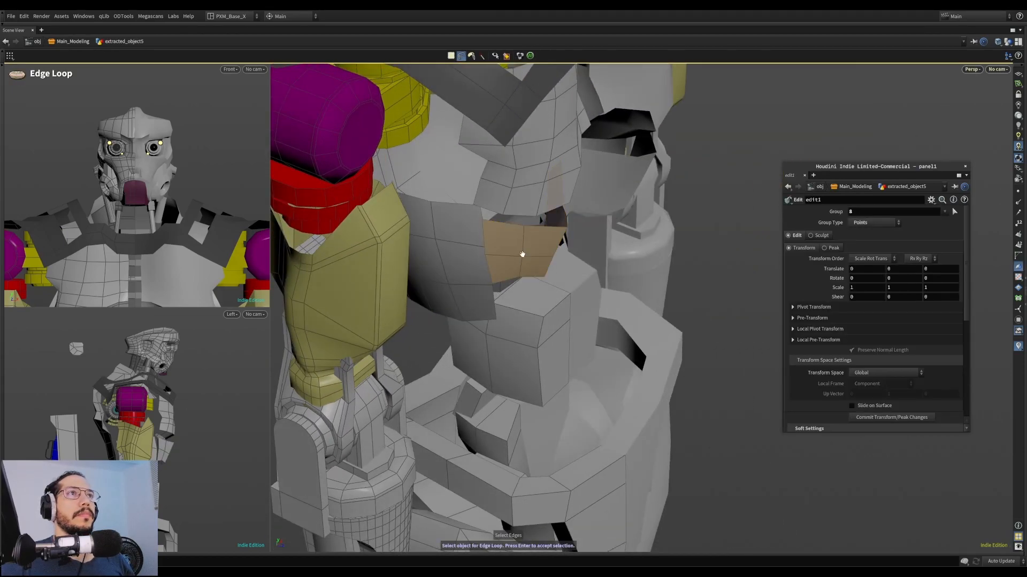
pyautogui.scroll(3, 523, 256)
pyautogui.click(523, 260)
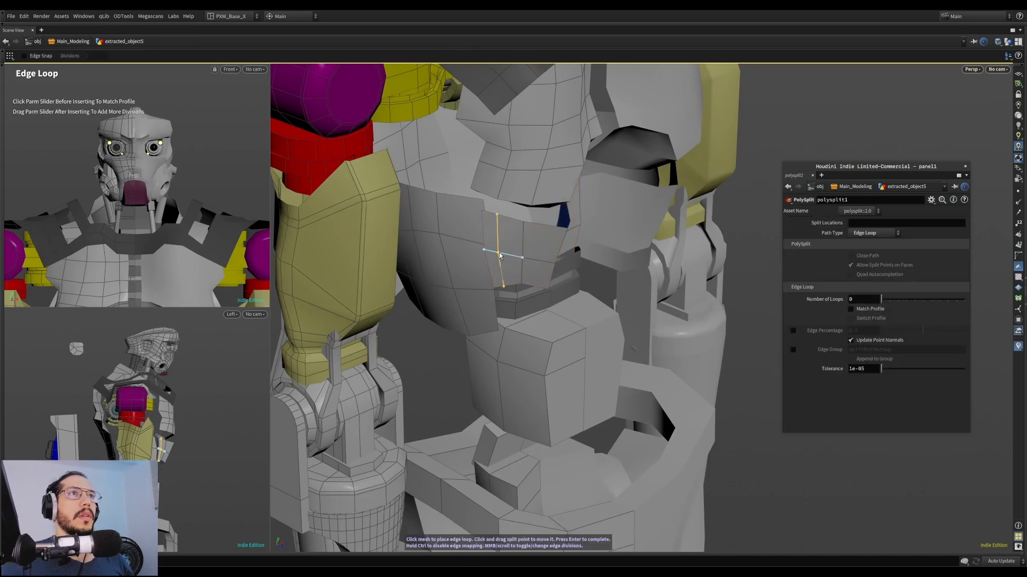
pyautogui.click(499, 253)
# Select vertical edges on the abdominal plate and offset them with Peak by about 0.025
pyautogui.keyDown('alt'); pyautogui.moveTo(499, 252); pyautogui.dragTo(508, 198); pyautogui.keyUp('alt')
pyautogui.press('s')
pyautogui.click(500, 229)
pyautogui.hotkey('space', 'g')
pyautogui.keyDown('alt'); pyautogui.moveTo(500, 229); pyautogui.dragTo(218, 378, button='right'); pyautogui.keyUp('alt')
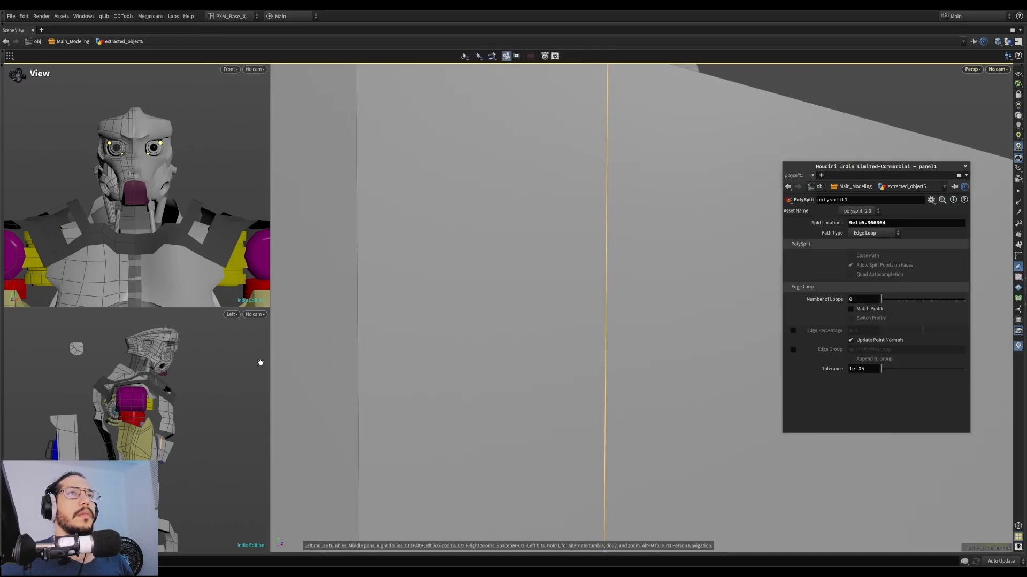
pyautogui.keyDown('alt'); pyautogui.moveTo(428, 300); pyautogui.dragTo(101, 424, button='right'); pyautogui.keyUp('alt')
pyautogui.keyDown('alt'); pyautogui.moveTo(481, 267); pyautogui.dragTo(324, 348, button='right'); pyautogui.keyUp('alt')
pyautogui.doubleClick(573, 261)
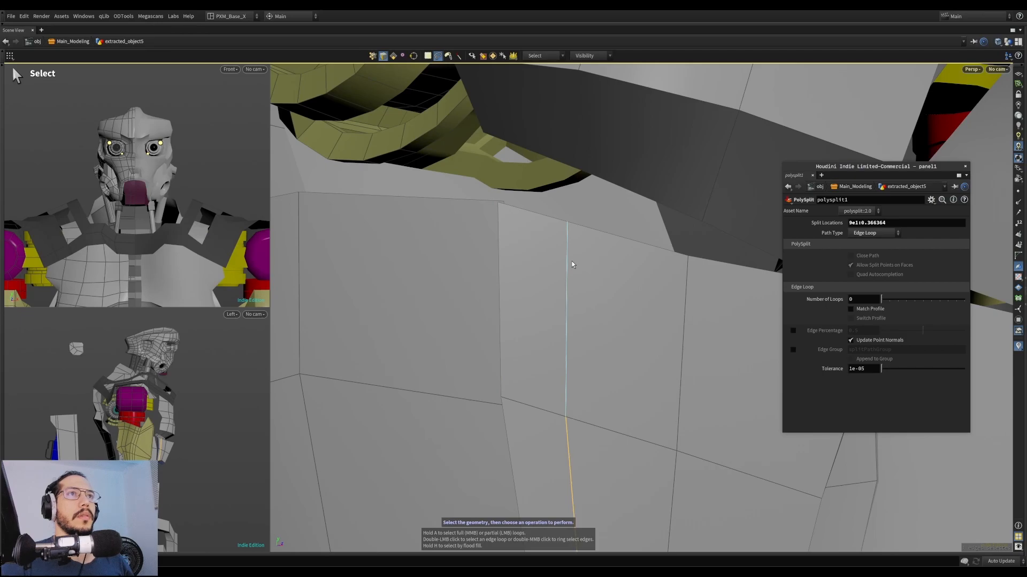
pyautogui.keyDown('alt'); pyautogui.moveTo(572, 261); pyautogui.dragTo(577, 320, button='right'); pyautogui.keyUp('alt')
pyautogui.keyDown('alt'); pyautogui.moveTo(578, 320); pyautogui.dragTo(532, 317); pyautogui.keyUp('alt')
pyautogui.press('p')
pyautogui.press('s')
pyautogui.doubleClick(518, 288)
pyautogui.press('p')
# Peak another vertical edge loop of the abdominal plate and shift edges about 0.005 along Z
pyautogui.doubleClick(487, 279)
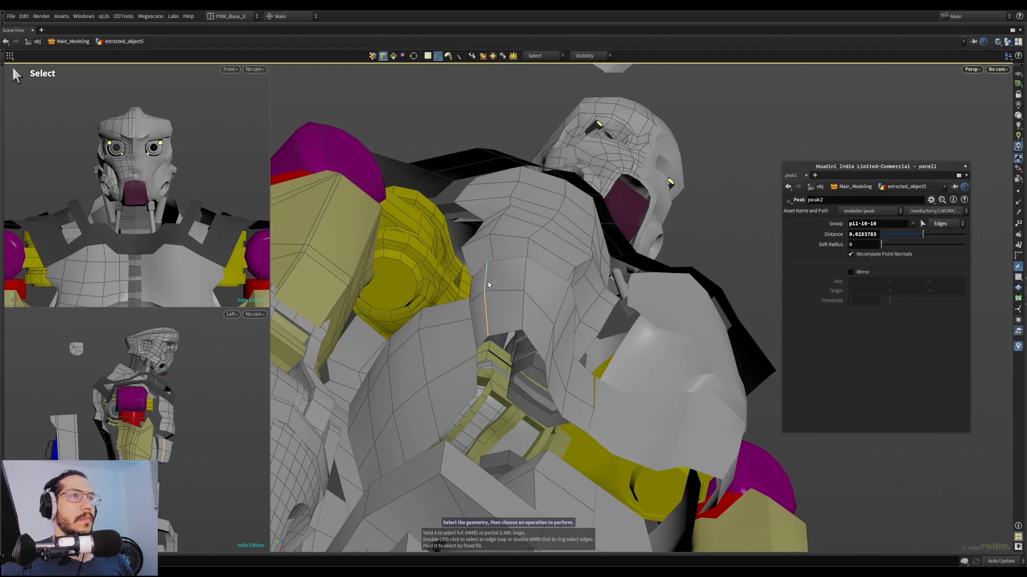
pyautogui.press('p')
pyautogui.moveTo(494, 286); pyautogui.dragTo(555, 259)
pyautogui.press('s')
pyautogui.moveTo(550, 277); pyautogui.dragTo(569, 277, button='middle')
pyautogui.press('s')
pyautogui.keyDown('alt'); pyautogui.moveTo(524, 286); pyautogui.dragTo(472, 369); pyautogui.keyUp('alt')
pyautogui.keyDown('alt'); pyautogui.moveTo(471, 369); pyautogui.dragTo(490, 349, button='right'); pyautogui.keyUp('alt')
pyautogui.moveTo(489, 349)
pyautogui.keyDown('alt'); pyautogui.mouseDown()
pyautogui.moveTo(534, 380)
pyautogui.moveTo(486, 350)
pyautogui.mouseUp(); pyautogui.keyUp('alt')
pyautogui.keyDown('alt'); pyautogui.moveTo(485, 350); pyautogui.dragTo(371, 339, button='right'); pyautogui.keyUp('alt')
pyautogui.moveTo(476, 321)
pyautogui.keyDown('alt'); pyautogui.mouseDown()
pyautogui.moveTo(463, 323)
pyautogui.moveTo(493, 337)
pyautogui.moveTo(465, 337)
pyautogui.mouseUp(); pyautogui.keyUp('alt')
pyautogui.keyDown('alt'); pyautogui.moveTo(466, 337); pyautogui.dragTo(374, 362, button='right'); pyautogui.keyUp('alt')
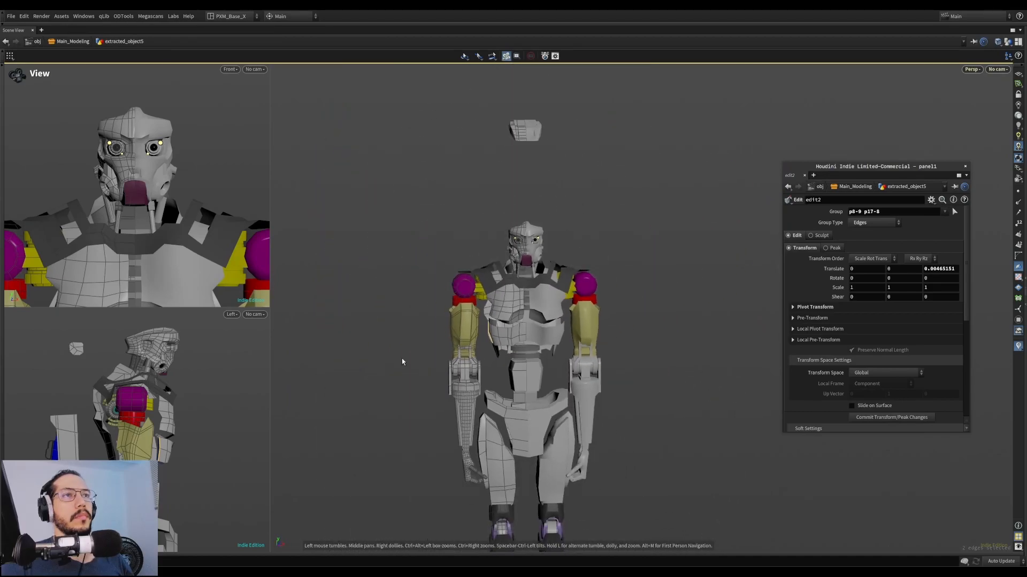
# Return to object level and examine the abdominal plate's fit with the torso armor from several angles
pyautogui.press('u')
pyautogui.click(653, 304)
pyautogui.keyDown('alt'); pyautogui.moveTo(583, 303); pyautogui.dragTo(527, 333); pyautogui.keyUp('alt')
pyautogui.keyDown('alt'); pyautogui.moveTo(527, 333); pyautogui.dragTo(749, 209, button='right'); pyautogui.keyUp('alt')
pyautogui.keyDown('alt'); pyautogui.moveTo(577, 262); pyautogui.dragTo(678, 275); pyautogui.keyUp('alt')
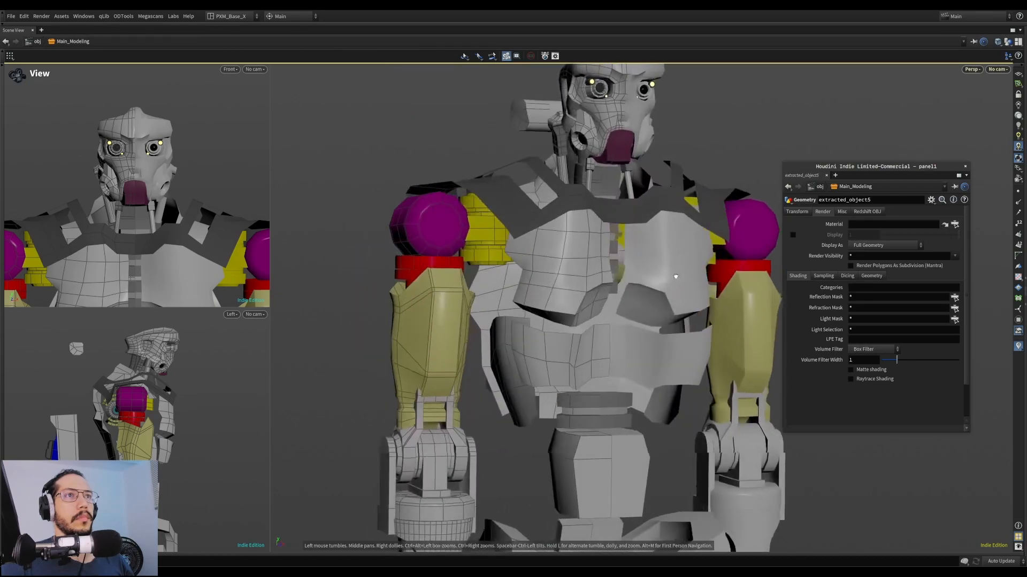
pyautogui.keyDown('alt'); pyautogui.moveTo(678, 275); pyautogui.dragTo(475, 346, button='right'); pyautogui.keyUp('alt')
pyautogui.keyDown('alt'); pyautogui.moveTo(583, 337); pyautogui.dragTo(593, 271); pyautogui.keyUp('alt')
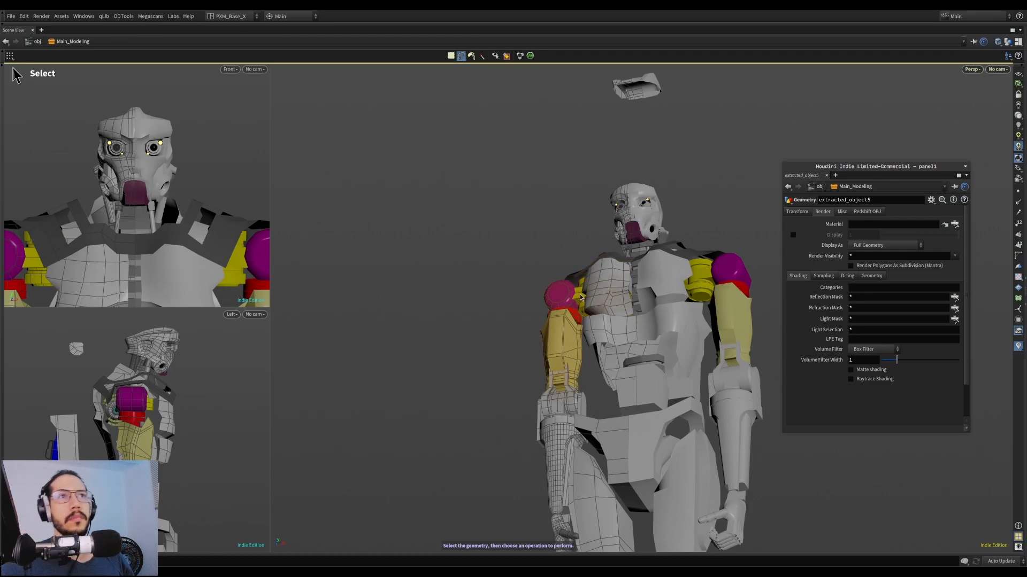
pyautogui.keyDown('alt'); pyautogui.moveTo(571, 293); pyautogui.dragTo(622, 347); pyautogui.keyUp('alt')
pyautogui.keyDown('alt'); pyautogui.moveTo(623, 346); pyautogui.dragTo(774, 252, button='right'); pyautogui.keyUp('alt')
pyautogui.keyDown('alt'); pyautogui.moveTo(658, 342); pyautogui.dragTo(667, 292); pyautogui.keyUp('alt')
pyautogui.keyDown('alt'); pyautogui.moveTo(666, 292); pyautogui.dragTo(644, 298, button='right'); pyautogui.keyUp('alt')
pyautogui.keyDown('alt'); pyautogui.moveTo(644, 298); pyautogui.dragTo(580, 335); pyautogui.keyUp('alt')
pyautogui.keyDown('alt'); pyautogui.moveTo(580, 335); pyautogui.dragTo(604, 359, button='right'); pyautogui.keyUp('alt')
# Reopen the abdominal plate and reposition the vertical edge loop that forms its ridge
pyautogui.press('3')
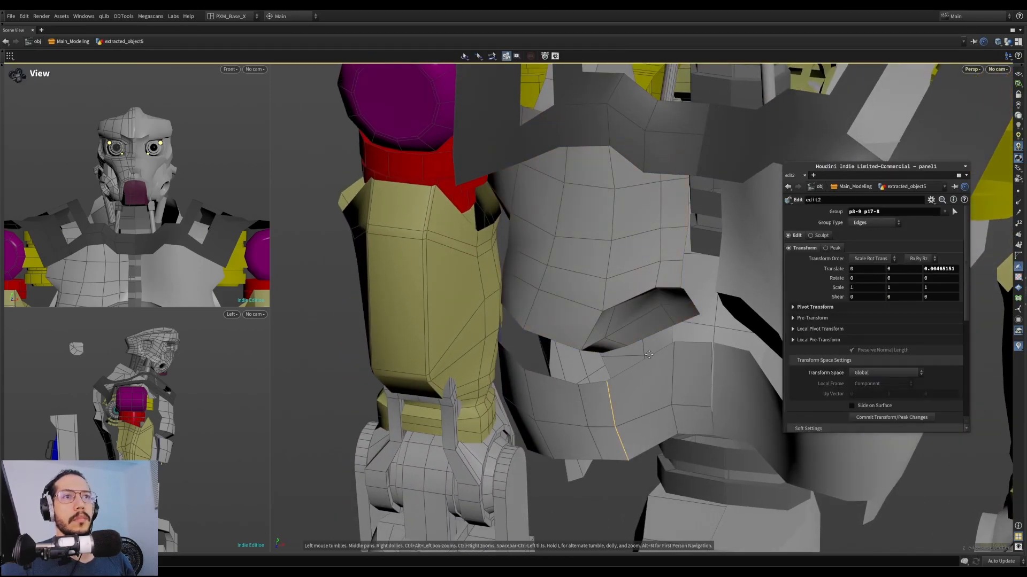
pyautogui.keyDown('alt'); pyautogui.moveTo(649, 362); pyautogui.dragTo(635, 367); pyautogui.keyUp('alt')
pyautogui.press('p')
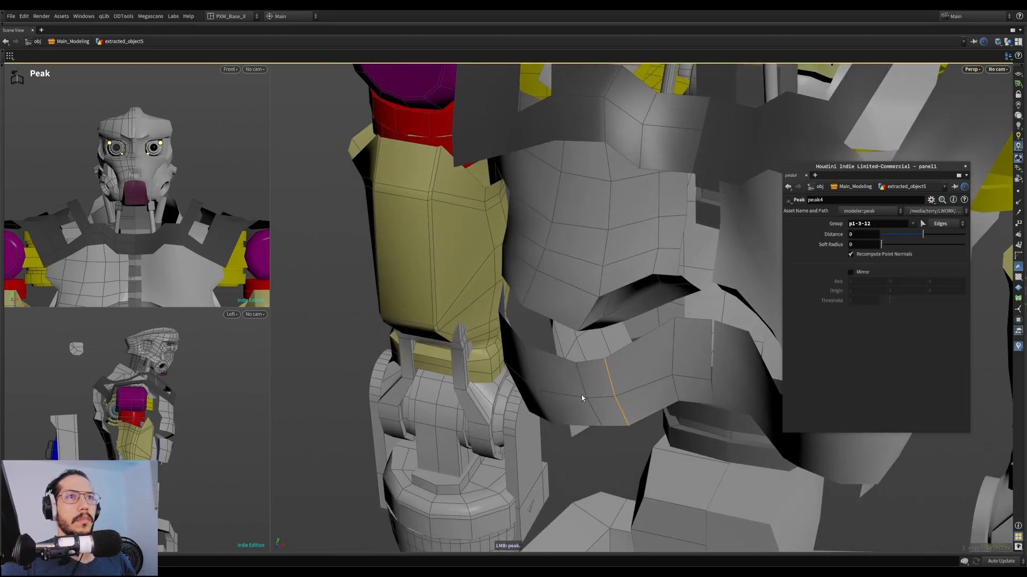
pyautogui.moveTo(626, 391); pyautogui.dragTo(616, 369, button='middle')
pyautogui.keyDown('alt'); pyautogui.moveTo(615, 369); pyautogui.dragTo(607, 385); pyautogui.keyUp('alt')
pyautogui.moveTo(607, 385); pyautogui.dragTo(634, 378, button='middle')
pyautogui.keyDown('alt'); pyautogui.moveTo(634, 379); pyautogui.dragTo(639, 342); pyautogui.keyUp('alt')
pyautogui.moveTo(640, 342); pyautogui.dragTo(637, 339, button='middle')
pyautogui.keyDown('alt'); pyautogui.moveTo(638, 339); pyautogui.dragTo(643, 378); pyautogui.keyUp('alt')
# Select the two faces in the narrow vertical strip of the abdominal plate and move them into position
pyautogui.press('s')
pyautogui.keyDown('shift'); pyautogui.click(609, 382); pyautogui.keyUp('shift')
pyautogui.moveTo(644, 378); pyautogui.dragTo(671, 373, button='middle')
pyautogui.keyDown('alt'); pyautogui.moveTo(672, 373); pyautogui.dragTo(633, 361); pyautogui.keyUp('alt')
pyautogui.moveTo(633, 361); pyautogui.dragTo(635, 354, button='middle')
pyautogui.press('s')
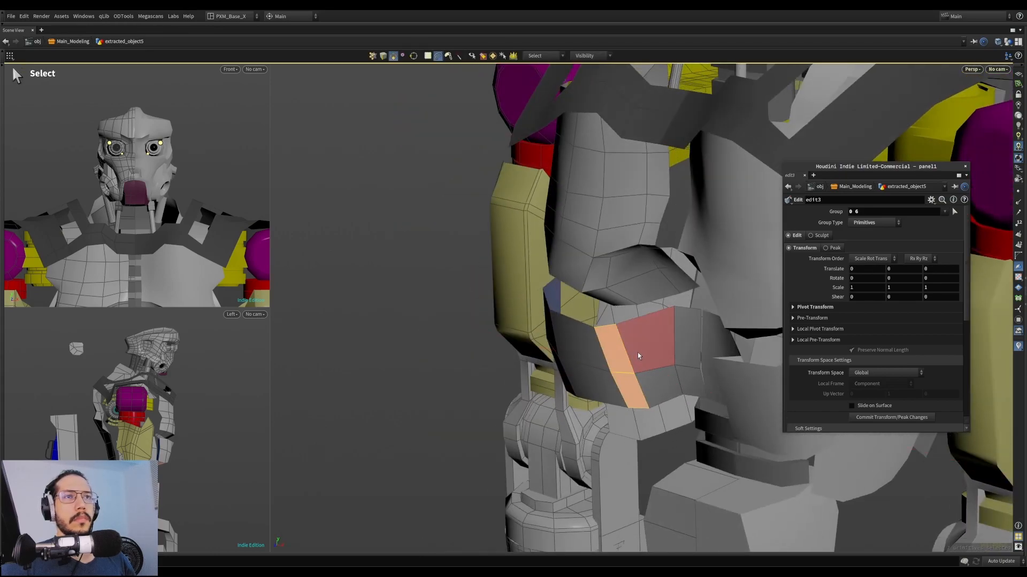
pyautogui.keyDown('alt'); pyautogui.moveTo(682, 350); pyautogui.dragTo(637, 351); pyautogui.keyUp('alt')
pyautogui.moveTo(636, 351); pyautogui.dragTo(653, 348, button='middle')
pyautogui.keyDown('alt'); pyautogui.moveTo(652, 348); pyautogui.dragTo(682, 311); pyautogui.keyUp('alt')
# Select the abdominal plate's vertical edge loop nearer the centre and move it
pyautogui.press('3')
pyautogui.doubleClick(682, 311)
pyautogui.moveTo(714, 344); pyautogui.dragTo(694, 338, button='middle')
pyautogui.keyDown('alt'); pyautogui.moveTo(694, 338); pyautogui.dragTo(624, 386); pyautogui.keyUp('alt')
# Return to object level and check the reshaped abdominal plate against the torso from the front
pyautogui.scroll(-3, 624, 386)
pyautogui.press('u')
pyautogui.keyDown('alt'); pyautogui.moveTo(631, 413); pyautogui.dragTo(557, 408, button='right'); pyautogui.keyUp('alt')
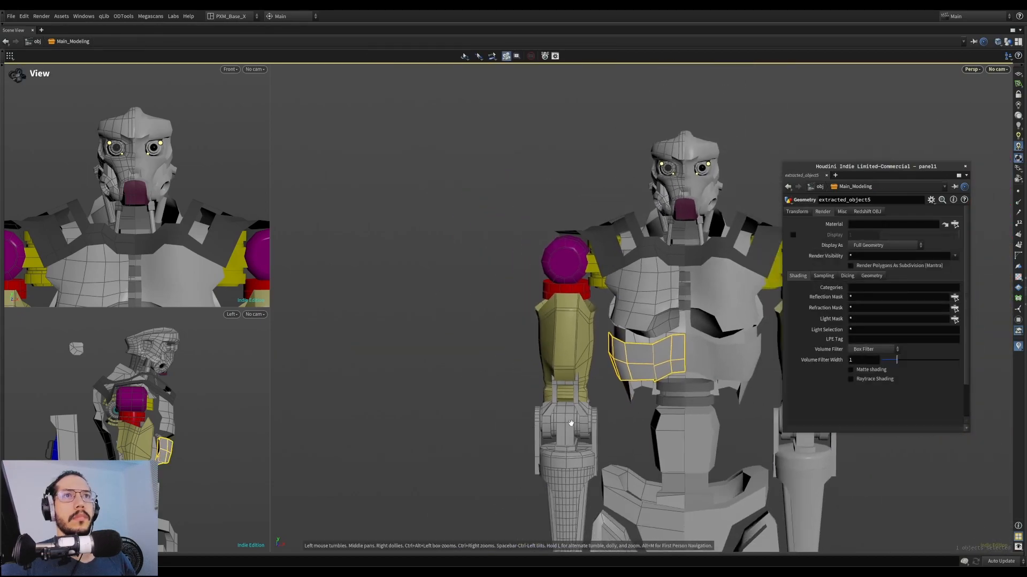
pyautogui.keyDown('alt'); pyautogui.moveTo(557, 407); pyautogui.dragTo(496, 405, button='middle'); pyautogui.keyUp('alt')
pyautogui.click(696, 363)
pyautogui.moveTo(655, 342); pyautogui.dragTo(654, 339)
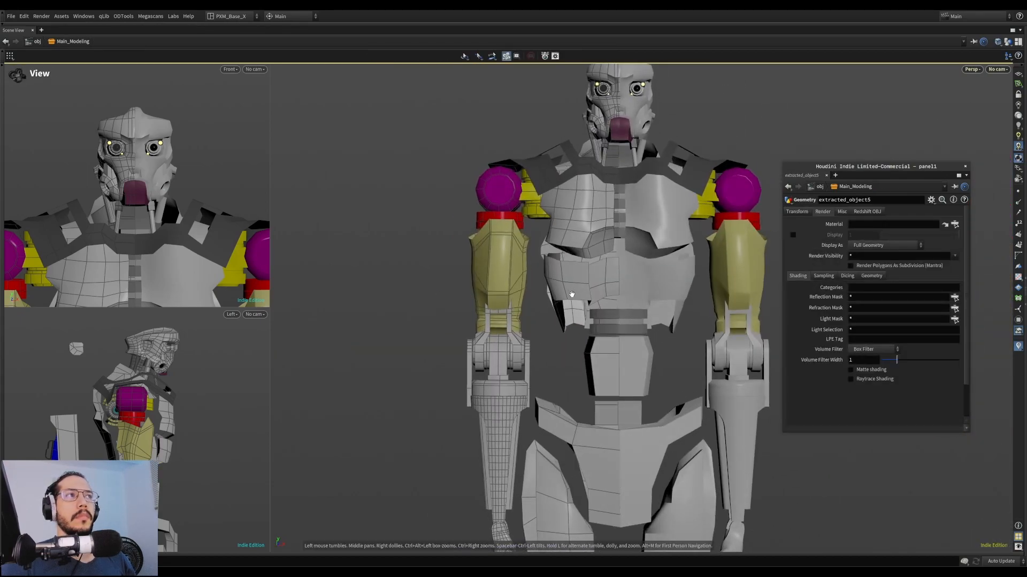
pyautogui.keyDown('alt'); pyautogui.moveTo(573, 294); pyautogui.dragTo(575, 308, button='middle'); pyautogui.keyUp('alt')
pyautogui.keyDown('alt'); pyautogui.moveTo(575, 308); pyautogui.dragTo(570, 296, button='right'); pyautogui.keyUp('alt')
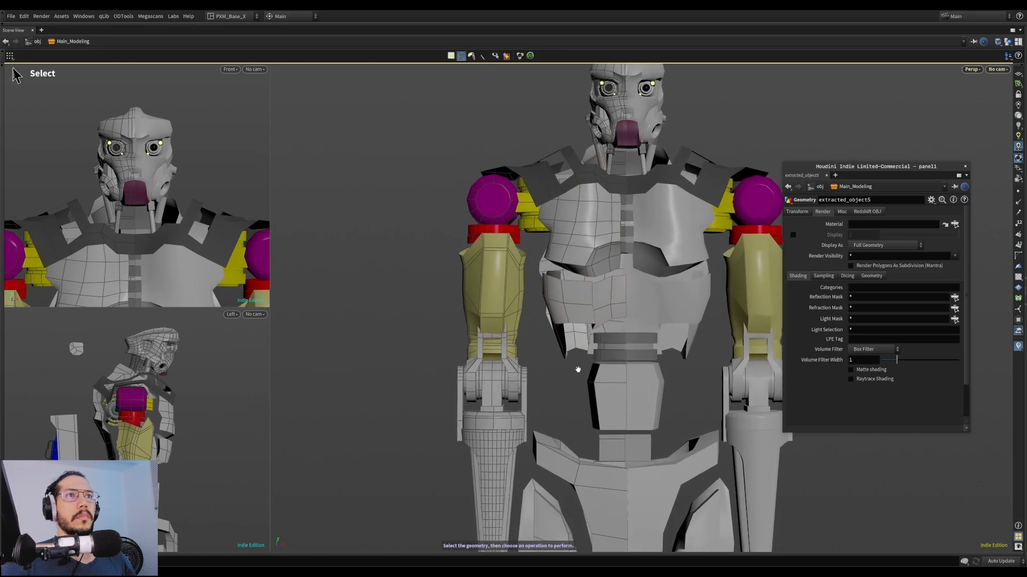
pyautogui.keyDown('alt'); pyautogui.moveTo(575, 374); pyautogui.dragTo(595, 382); pyautogui.keyUp('alt')
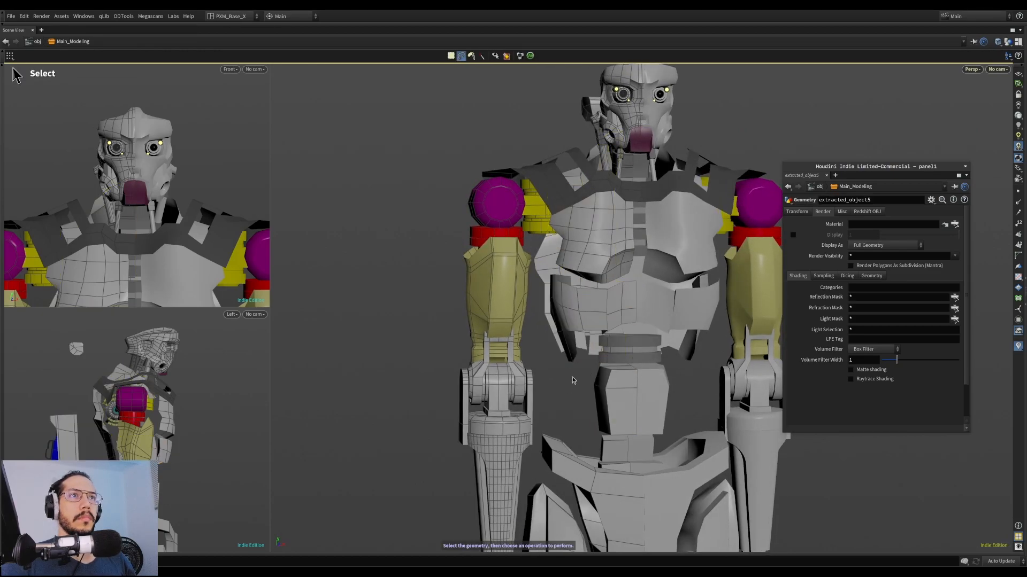
# Reopen the abdominal plate and brush its border points to refine the outline
pyautogui.press('i')
pyautogui.press('Return')
pyautogui.moveTo(571, 319)
pyautogui.keyDown('alt'); pyautogui.mouseDown()
pyautogui.moveTo(590, 346)
pyautogui.moveTo(580, 306)
pyautogui.moveTo(570, 326)
pyautogui.moveTo(565, 290)
pyautogui.mouseUp(); pyautogui.keyUp('alt')
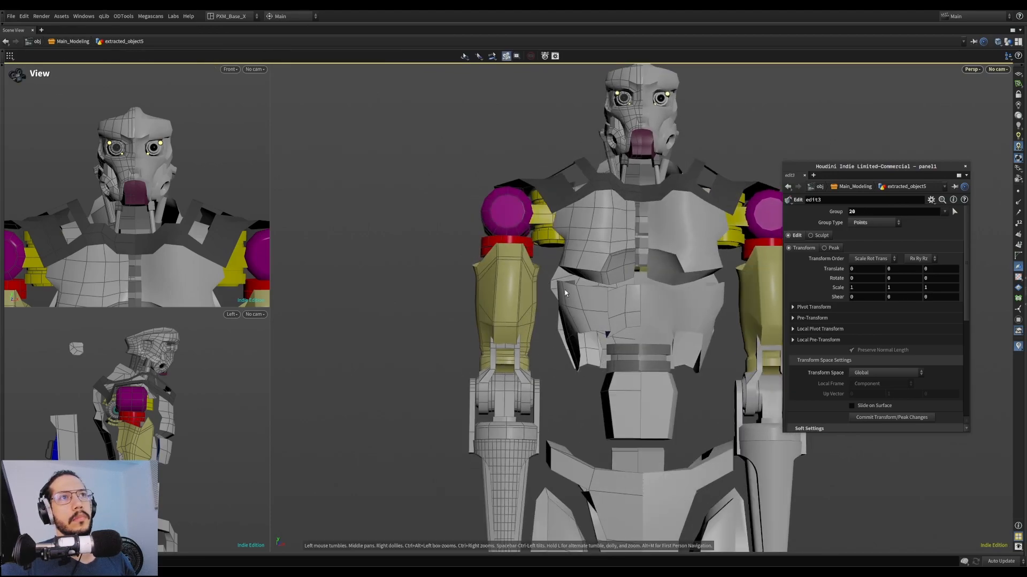
pyautogui.keyDown('alt'); pyautogui.moveTo(617, 339); pyautogui.dragTo(585, 335); pyautogui.keyUp('alt')
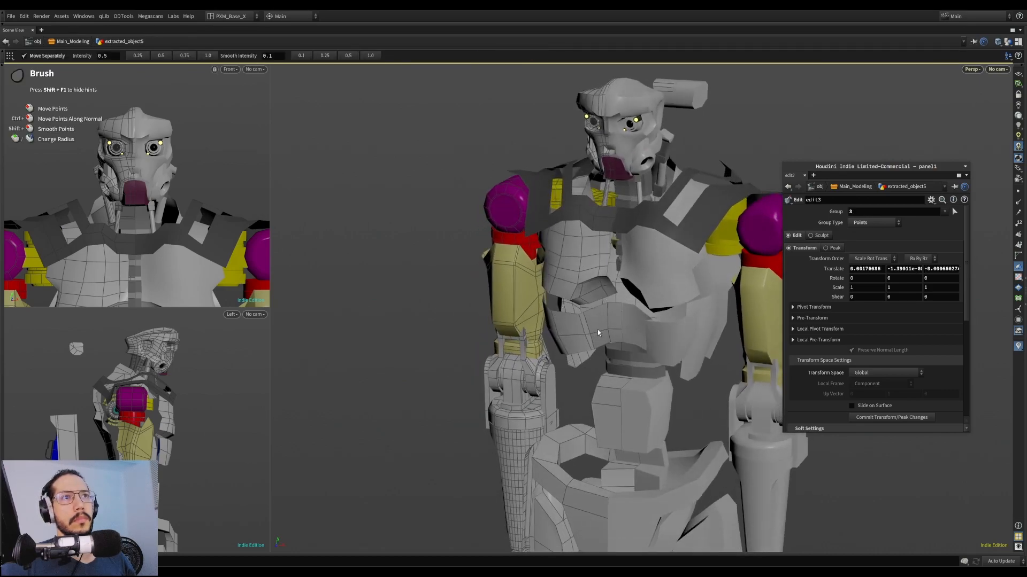
pyautogui.moveTo(606, 348); pyautogui.dragTo(608, 347)
pyautogui.moveTo(608, 346)
pyautogui.keyDown('alt'); pyautogui.mouseDown()
pyautogui.moveTo(628, 314)
pyautogui.moveTo(626, 334)
pyautogui.moveTo(622, 314)
pyautogui.mouseUp(); pyautogui.keyUp('alt')
pyautogui.keyDown('alt'); pyautogui.moveTo(621, 312); pyautogui.dragTo(623, 321); pyautogui.keyUp('alt')
pyautogui.moveTo(622, 305); pyautogui.dragTo(617, 302)
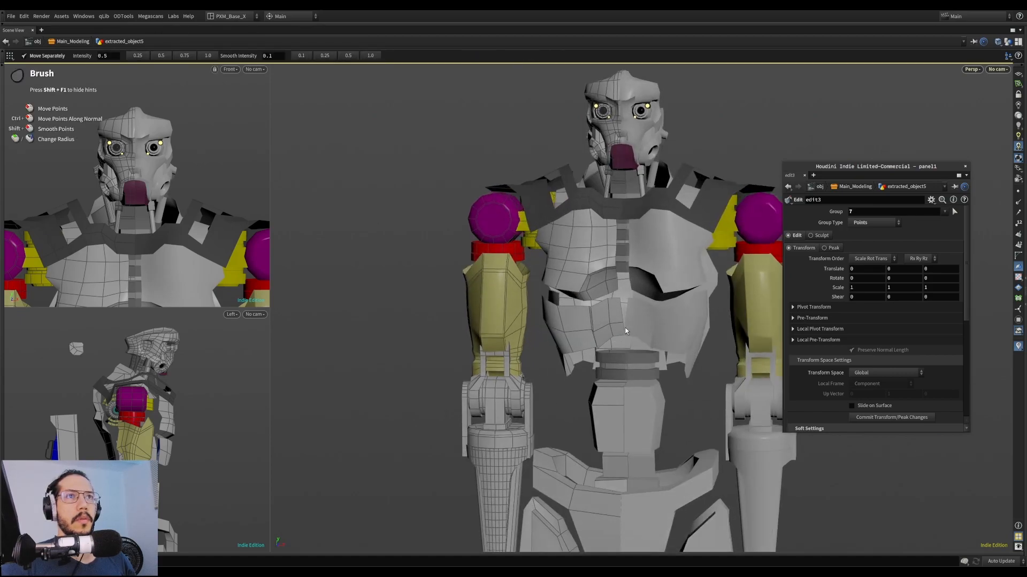
# Brush the points on the abdominal plate's upper inner edge downward
pyautogui.keyDown('alt'); pyautogui.moveTo(612, 329); pyautogui.dragTo(637, 293, button='right'); pyautogui.keyUp('alt')
pyautogui.keyDown('alt'); pyautogui.moveTo(637, 293); pyautogui.dragTo(631, 280); pyautogui.keyUp('alt')
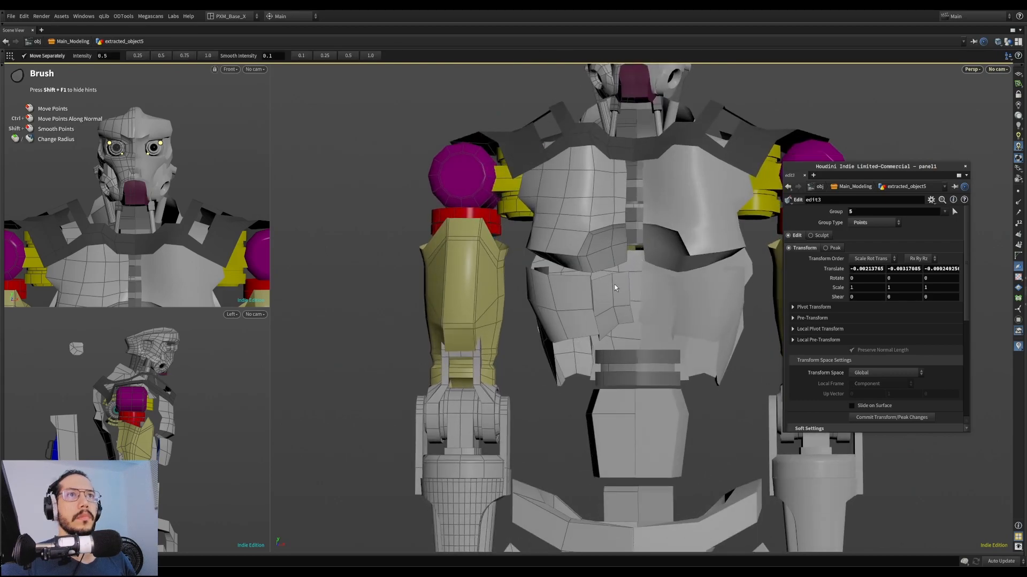
pyautogui.moveTo(627, 275)
pyautogui.mouseDown()
pyautogui.moveTo(618, 308)
pyautogui.moveTo(628, 322)
pyautogui.moveTo(600, 315)
pyautogui.moveTo(620, 309)
pyautogui.mouseUp()
pyautogui.keyDown('alt'); pyautogui.moveTo(619, 309); pyautogui.dragTo(592, 332, button='right'); pyautogui.keyUp('alt')
pyautogui.moveTo(592, 332)
pyautogui.keyDown('alt'); pyautogui.mouseDown()
pyautogui.moveTo(630, 339)
pyautogui.moveTo(595, 329)
pyautogui.mouseUp(); pyautogui.keyUp('alt')
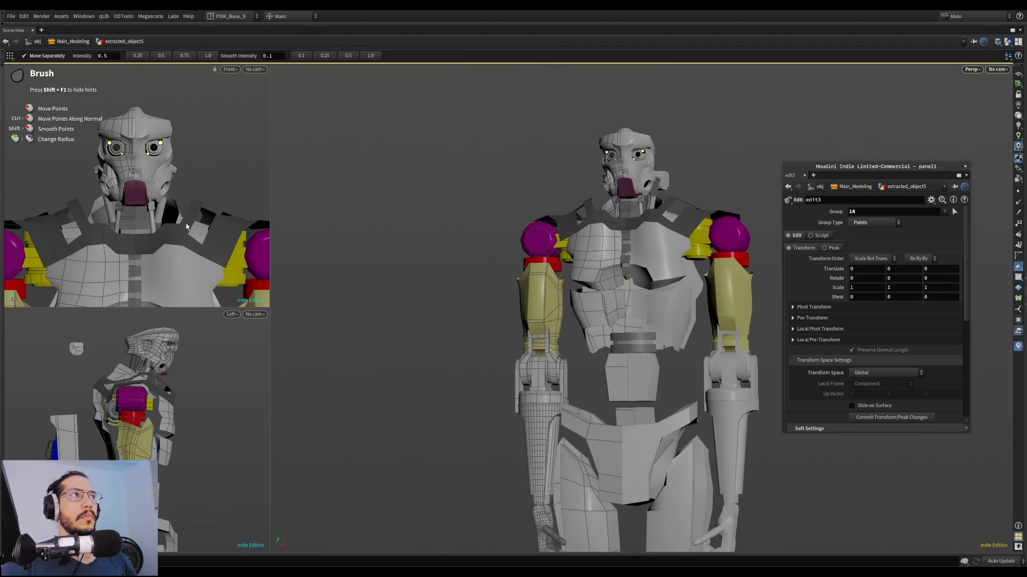
# Return to object level and examine the torso in the front view and the head and neck from behind
pyautogui.press('u')
pyautogui.keyDown('alt'); pyautogui.moveTo(193, 186); pyautogui.dragTo(227, 206, button='right'); pyautogui.keyUp('alt')
pyautogui.click(204, 155)
pyautogui.keyDown('alt'); pyautogui.moveTo(228, 206); pyautogui.dragTo(205, 150, button='middle'); pyautogui.keyUp('alt')
pyautogui.keyDown('alt'); pyautogui.moveTo(620, 277); pyautogui.dragTo(697, 289); pyautogui.keyUp('alt')
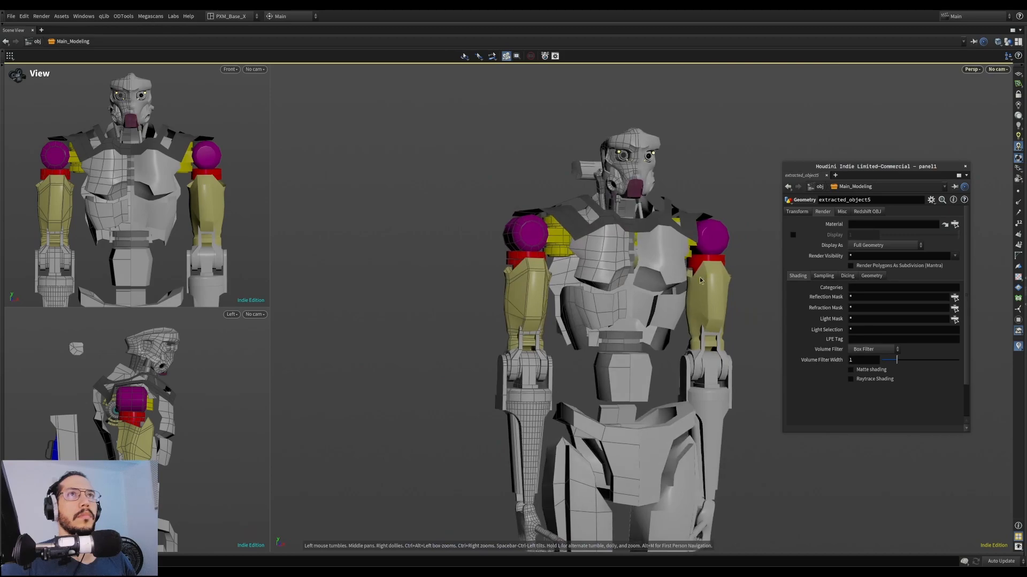
pyautogui.keyDown('alt'); pyautogui.moveTo(638, 260); pyautogui.dragTo(627, 200, button='middle'); pyautogui.keyUp('alt')
pyautogui.moveTo(589, 265); pyautogui.dragTo(665, 107)
pyautogui.moveTo(664, 107); pyautogui.dragTo(823, 184, button='right')
pyautogui.moveTo(824, 184); pyautogui.dragTo(767, 228)
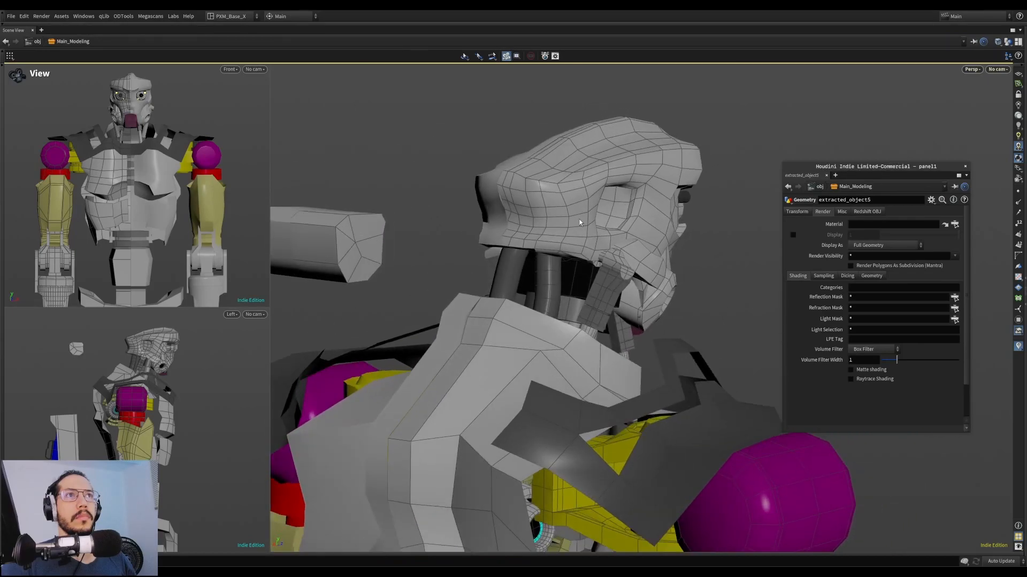
# Open the head for editing and brush the points along its rear lower edge above the neck
pyautogui.press('s')
pyautogui.click(553, 230)
pyautogui.press('i')
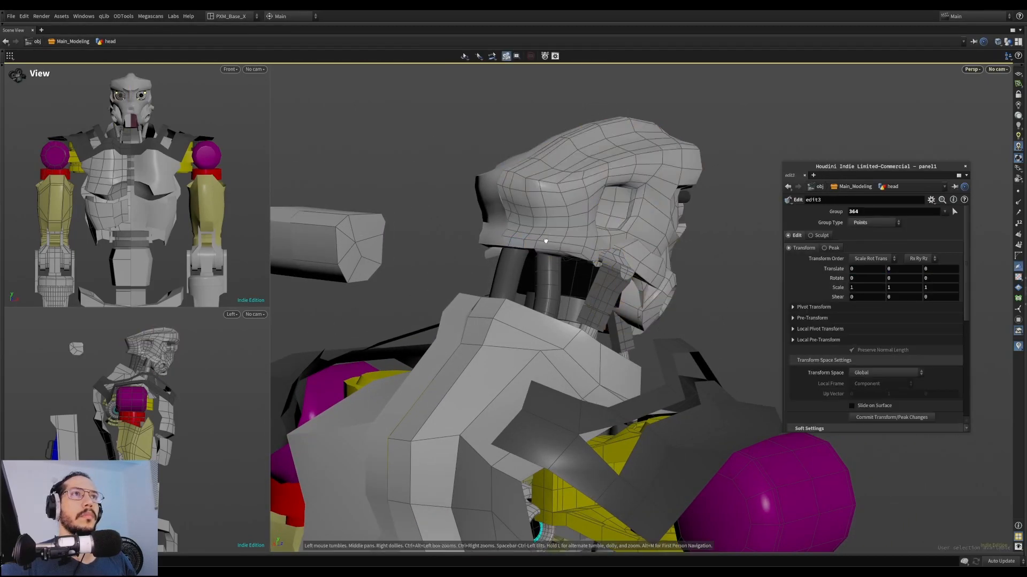
pyautogui.moveTo(540, 238); pyautogui.dragTo(563, 224)
pyautogui.moveTo(563, 224); pyautogui.dragTo(587, 192, button='right')
pyautogui.moveTo(525, 268)
pyautogui.mouseDown()
pyautogui.moveTo(534, 249)
pyautogui.moveTo(505, 270)
pyautogui.mouseUp()
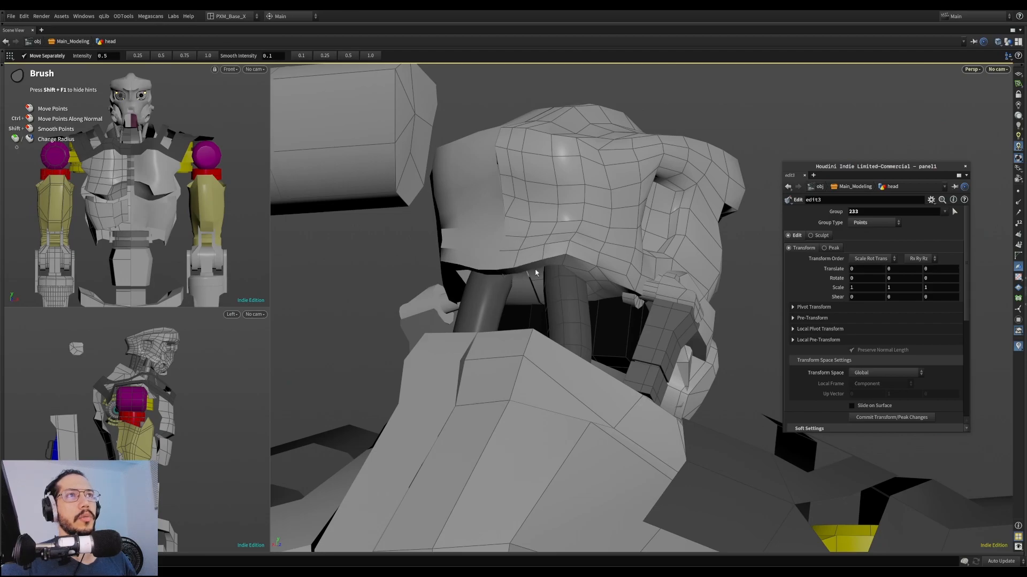
pyautogui.keyDown('alt'); pyautogui.moveTo(545, 273); pyautogui.dragTo(502, 279); pyautogui.keyUp('alt')
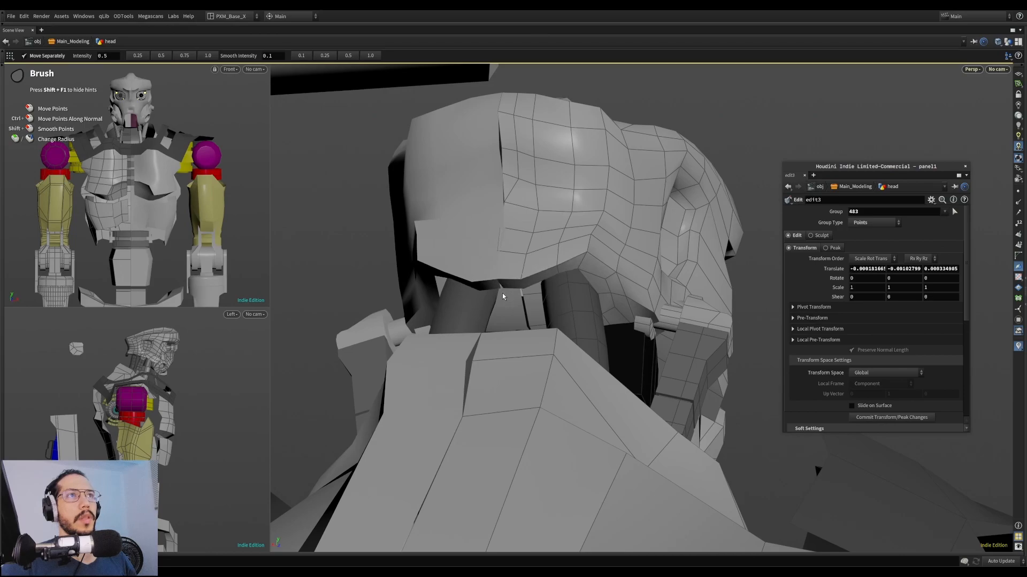
# Brush the points beside the centre seam at the back of the head to refine the rear rim
pyautogui.moveTo(496, 306)
pyautogui.keyDown('alt'); pyautogui.mouseDown()
pyautogui.moveTo(419, 319)
pyautogui.moveTo(516, 262)
pyautogui.moveTo(515, 249)
pyautogui.moveTo(560, 273)
pyautogui.moveTo(553, 268)
pyautogui.mouseUp(); pyautogui.keyUp('alt')
pyautogui.moveTo(503, 232); pyautogui.dragTo(520, 231)
pyautogui.moveTo(520, 231)
pyautogui.keyDown('alt'); pyautogui.mouseDown()
pyautogui.moveTo(580, 178)
pyautogui.moveTo(536, 169)
pyautogui.mouseUp(); pyautogui.keyUp('alt')
pyautogui.moveTo(536, 169)
pyautogui.mouseDown()
pyautogui.moveTo(493, 271)
pyautogui.moveTo(513, 236)
pyautogui.moveTo(497, 227)
pyautogui.moveTo(540, 230)
pyautogui.moveTo(495, 240)
pyautogui.moveTo(503, 171)
pyautogui.moveTo(497, 214)
pyautogui.mouseUp()
pyautogui.moveTo(503, 147); pyautogui.dragTo(499, 146)
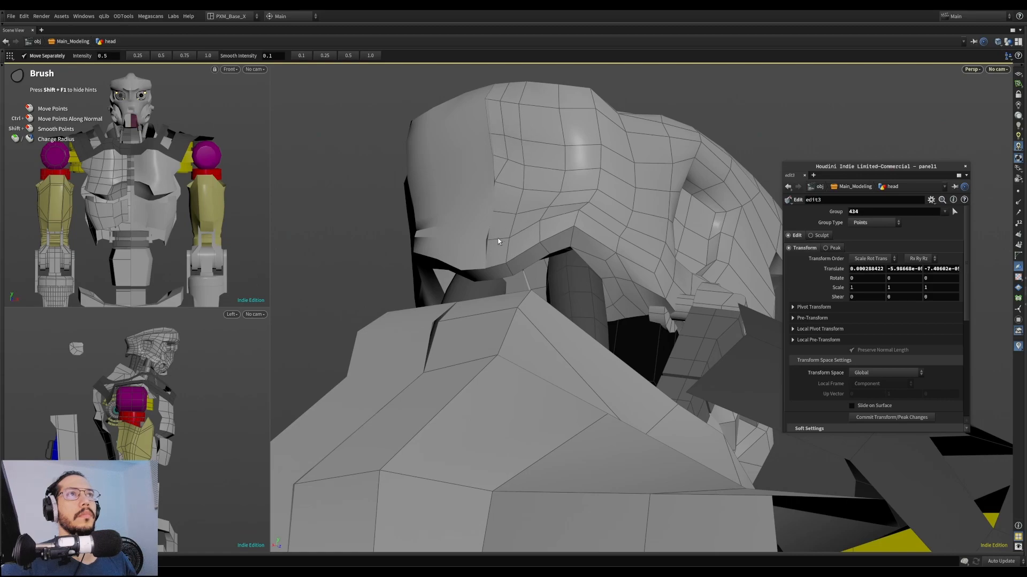
# Try brushing the head's rear lower edge down into a pointed guard over the neck, and undo those strokes
pyautogui.press('Escape')
pyautogui.moveTo(471, 246)
pyautogui.mouseDown()
pyautogui.moveTo(469, 274)
pyautogui.moveTo(443, 274)
pyautogui.mouseUp()
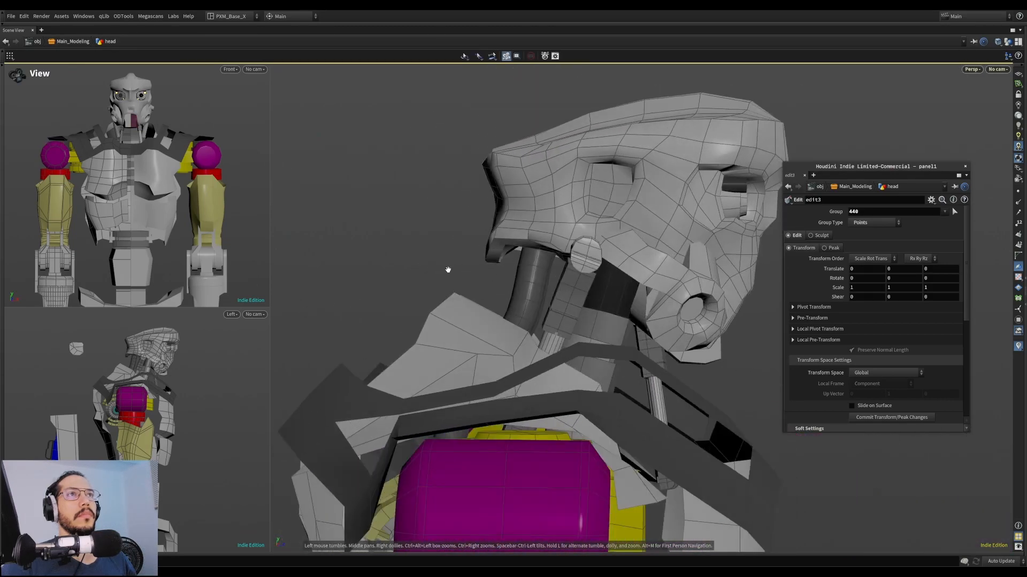
pyautogui.moveTo(484, 218)
pyautogui.keyDown('alt'); pyautogui.mouseDown()
pyautogui.moveTo(497, 228)
pyautogui.moveTo(487, 237)
pyautogui.moveTo(504, 216)
pyautogui.moveTo(518, 289)
pyautogui.moveTo(554, 311)
pyautogui.moveTo(460, 248)
pyautogui.moveTo(438, 262)
pyautogui.moveTo(478, 249)
pyautogui.moveTo(465, 219)
pyautogui.moveTo(497, 227)
pyautogui.moveTo(494, 240)
pyautogui.mouseUp(); pyautogui.keyUp('alt')
pyautogui.scroll(5, 461, 251)
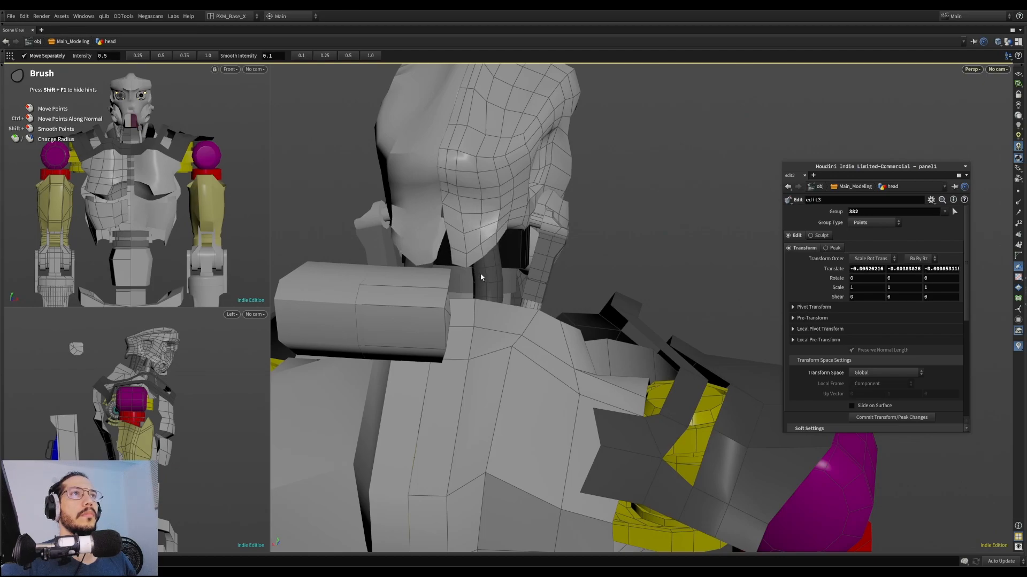
pyautogui.moveTo(483, 259)
pyautogui.keyDown('alt'); pyautogui.mouseDown()
pyautogui.moveTo(492, 236)
pyautogui.moveTo(461, 255)
pyautogui.mouseUp(); pyautogui.keyUp('alt')
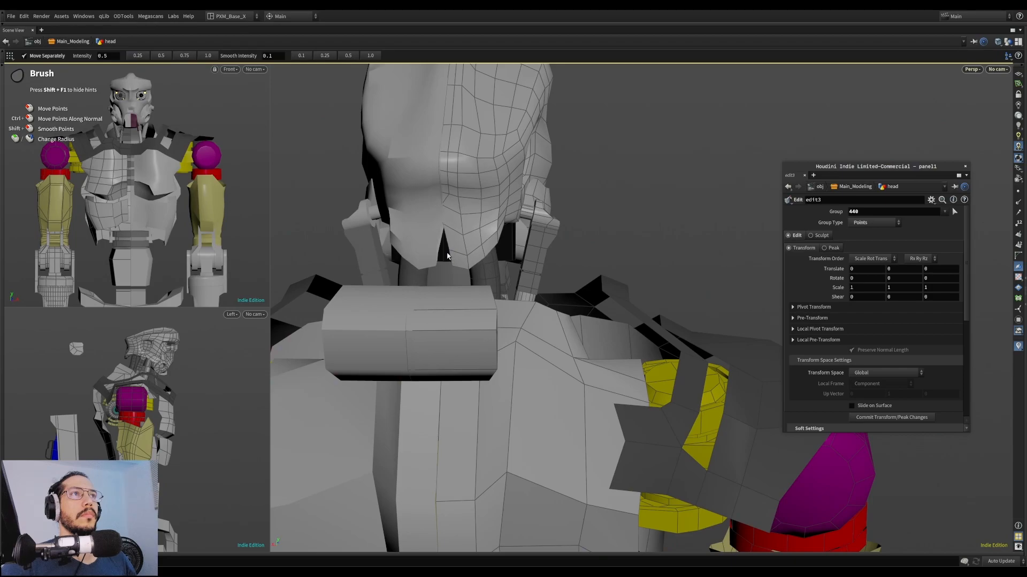
pyautogui.moveTo(458, 268)
pyautogui.keyDown('alt'); pyautogui.mouseDown()
pyautogui.moveTo(493, 183)
pyautogui.moveTo(378, 142)
pyautogui.moveTo(458, 278)
pyautogui.moveTo(423, 267)
pyautogui.moveTo(336, 277)
pyautogui.moveTo(501, 266)
pyautogui.mouseUp(); pyautogui.keyUp('alt')
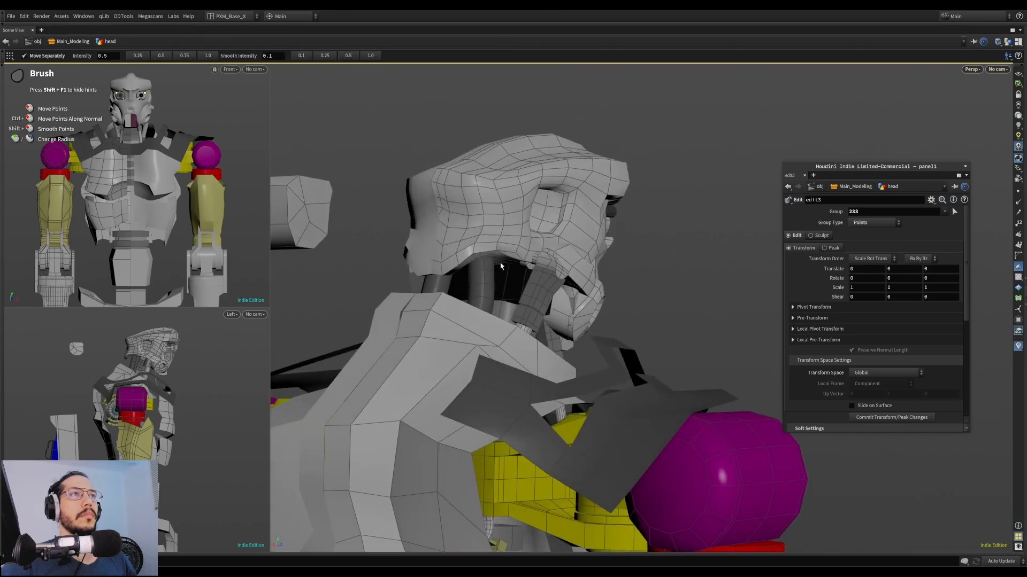
pyautogui.hotkey('ctrl', 'z')
pyautogui.hotkey('ctrl', 'z')
pyautogui.hotkey('ctrl', 'z')
pyautogui.hotkey('ctrl', 'z')
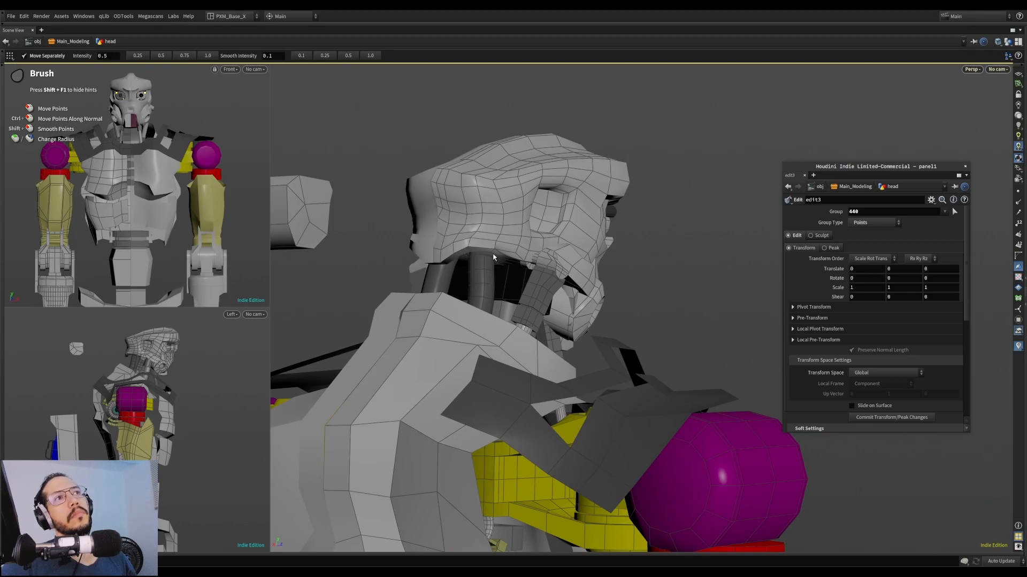
# Brush and smooth the points of the head's rear lower edge around the centre seam
pyautogui.keyDown('alt'); pyautogui.moveTo(456, 244); pyautogui.dragTo(473, 252); pyautogui.keyUp('alt')
pyautogui.moveTo(472, 254)
pyautogui.mouseDown()
pyautogui.moveTo(439, 295)
pyautogui.moveTo(549, 206)
pyautogui.moveTo(474, 228)
pyautogui.mouseUp()
pyautogui.keyDown('alt'); pyautogui.scroll(3, 451, 255); pyautogui.keyUp('alt')
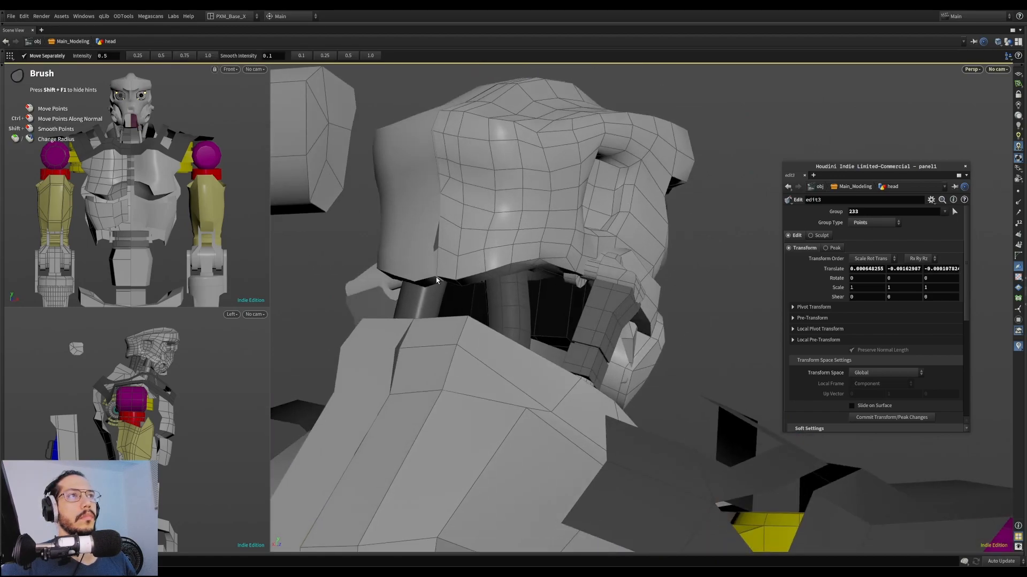
pyautogui.moveTo(468, 277)
pyautogui.mouseDown()
pyautogui.moveTo(505, 239)
pyautogui.moveTo(469, 221)
pyautogui.moveTo(443, 231)
pyautogui.mouseUp()
pyautogui.moveTo(481, 250)
pyautogui.keyDown('shift'); pyautogui.mouseDown()
pyautogui.moveTo(510, 256)
pyautogui.moveTo(508, 231)
pyautogui.mouseUp(); pyautogui.keyUp('shift')
# Refine the curve of the head's lower rim toward the side by brushing and smoothing its points
pyautogui.moveTo(483, 283)
pyautogui.mouseDown()
pyautogui.moveTo(512, 262)
pyautogui.moveTo(543, 261)
pyautogui.moveTo(550, 199)
pyautogui.moveTo(566, 252)
pyautogui.moveTo(630, 203)
pyautogui.mouseUp()
pyautogui.keyDown('alt'); pyautogui.moveTo(630, 203); pyautogui.dragTo(570, 270, button='right'); pyautogui.keyUp('alt')
pyautogui.moveTo(570, 270)
pyautogui.keyDown('shift'); pyautogui.mouseDown()
pyautogui.moveTo(637, 229)
pyautogui.moveTo(588, 264)
pyautogui.moveTo(578, 223)
pyautogui.moveTo(484, 271)
pyautogui.moveTo(509, 295)
pyautogui.mouseUp(); pyautogui.keyUp('shift')
pyautogui.keyDown('alt'); pyautogui.moveTo(509, 295); pyautogui.dragTo(599, 248, button='right'); pyautogui.keyUp('alt')
pyautogui.keyDown('alt'); pyautogui.moveTo(598, 247); pyautogui.dragTo(696, 222); pyautogui.keyUp('alt')
pyautogui.moveTo(583, 273)
pyautogui.mouseDown()
pyautogui.moveTo(583, 289)
pyautogui.moveTo(611, 268)
pyautogui.moveTo(537, 277)
pyautogui.moveTo(611, 214)
pyautogui.mouseUp()
pyautogui.moveTo(571, 266)
pyautogui.keyDown('alt'); pyautogui.mouseDown()
pyautogui.moveTo(744, 245)
pyautogui.moveTo(596, 294)
pyautogui.moveTo(385, 337)
pyautogui.moveTo(519, 311)
pyautogui.moveTo(526, 296)
pyautogui.moveTo(511, 298)
pyautogui.mouseUp(); pyautogui.keyUp('alt')
pyautogui.moveTo(511, 298)
pyautogui.keyDown('alt'); pyautogui.mouseDown(button='right')
pyautogui.moveTo(523, 245)
pyautogui.moveTo(400, 269)
pyautogui.mouseUp(button='right'); pyautogui.keyUp('alt')
pyautogui.moveTo(399, 269); pyautogui.dragTo(593, 214)
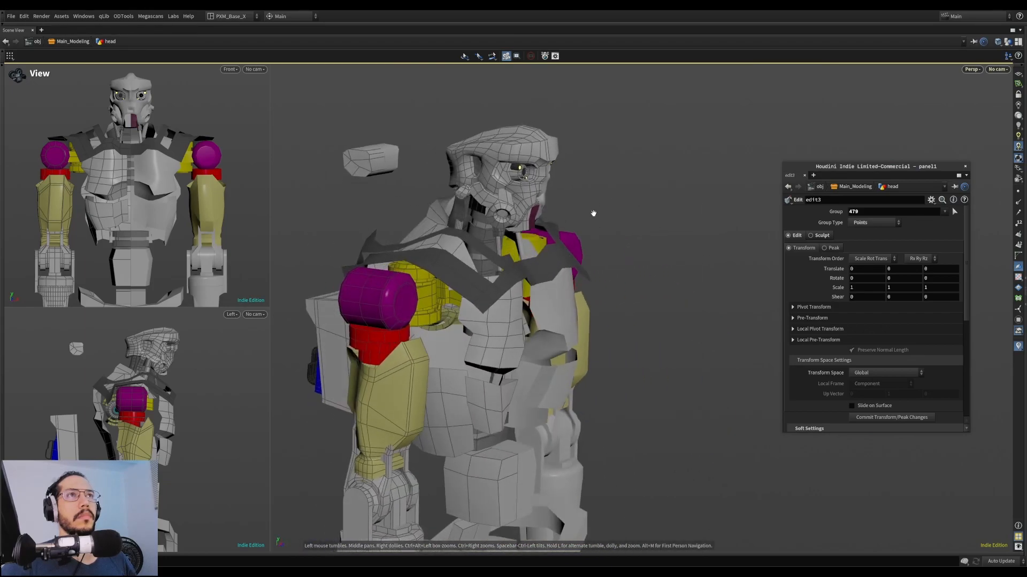
# Brush the points along the rear edge of the cheek behind the round port
pyautogui.keyDown('alt'); pyautogui.moveTo(594, 214); pyautogui.dragTo(683, 139, button='right'); pyautogui.keyUp('alt')
pyautogui.moveTo(683, 139)
pyautogui.keyDown('alt'); pyautogui.mouseDown()
pyautogui.moveTo(583, 167)
pyautogui.moveTo(599, 179)
pyautogui.mouseUp(); pyautogui.keyUp('alt')
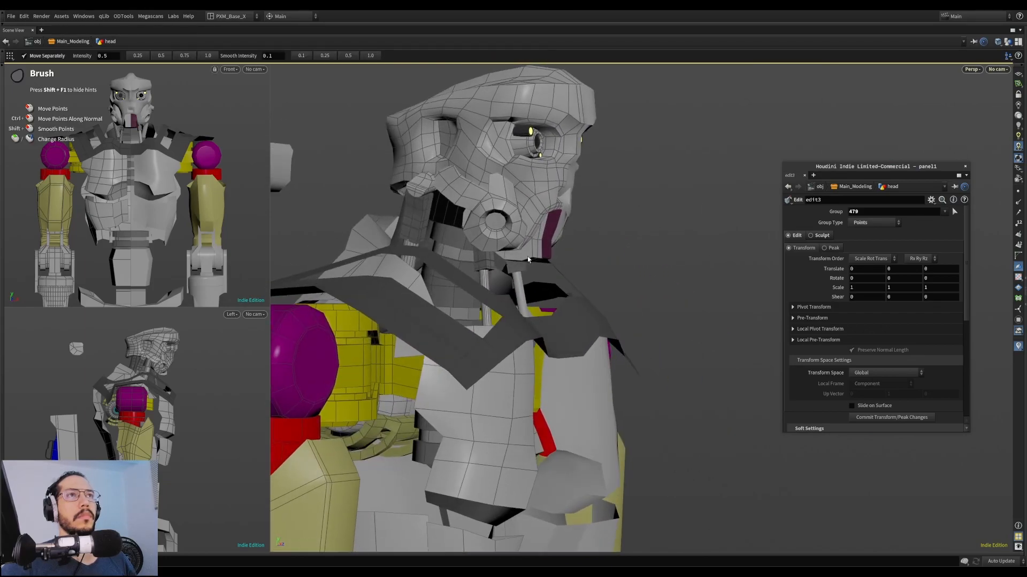
pyautogui.moveTo(542, 262)
pyautogui.keyDown('alt'); pyautogui.mouseDown()
pyautogui.moveTo(486, 265)
pyautogui.moveTo(654, 214)
pyautogui.moveTo(575, 217)
pyautogui.mouseUp(); pyautogui.keyUp('alt')
pyautogui.moveTo(489, 217); pyautogui.dragTo(491, 223)
pyautogui.keyDown('alt'); pyautogui.moveTo(491, 223); pyautogui.dragTo(470, 238); pyautogui.keyUp('alt')
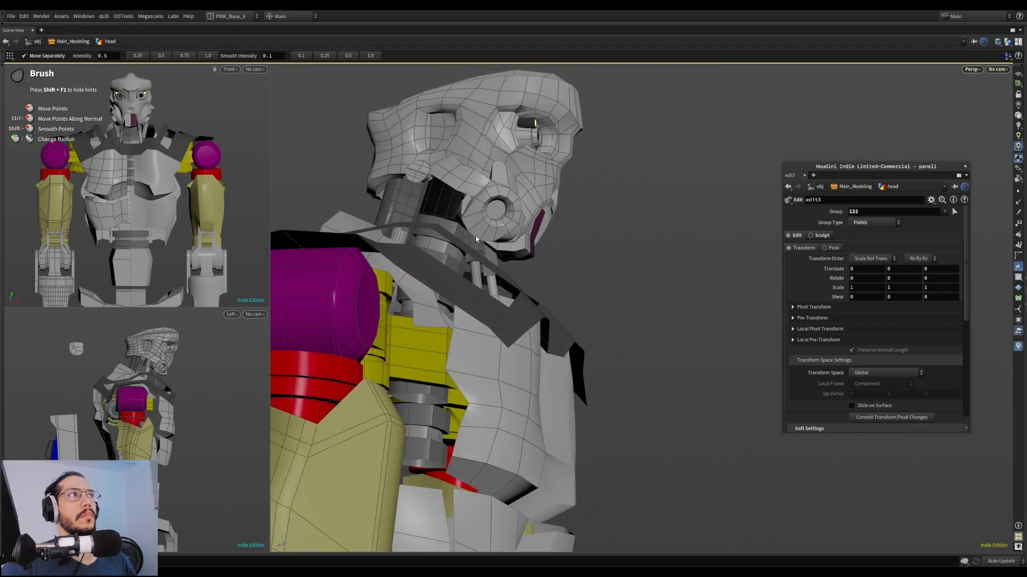
pyautogui.scroll(5, 473, 233)
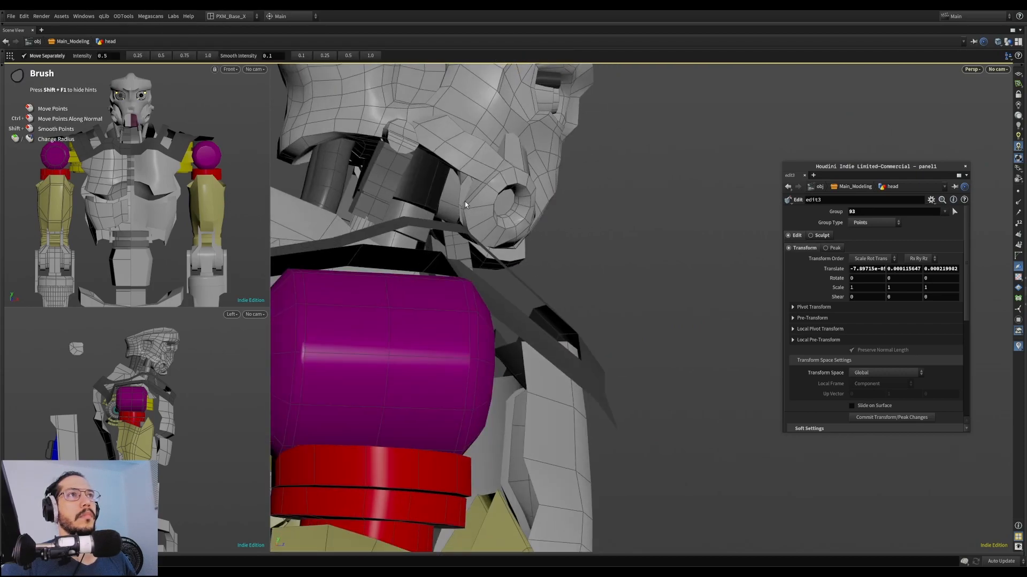
pyautogui.moveTo(474, 203); pyautogui.dragTo(498, 207)
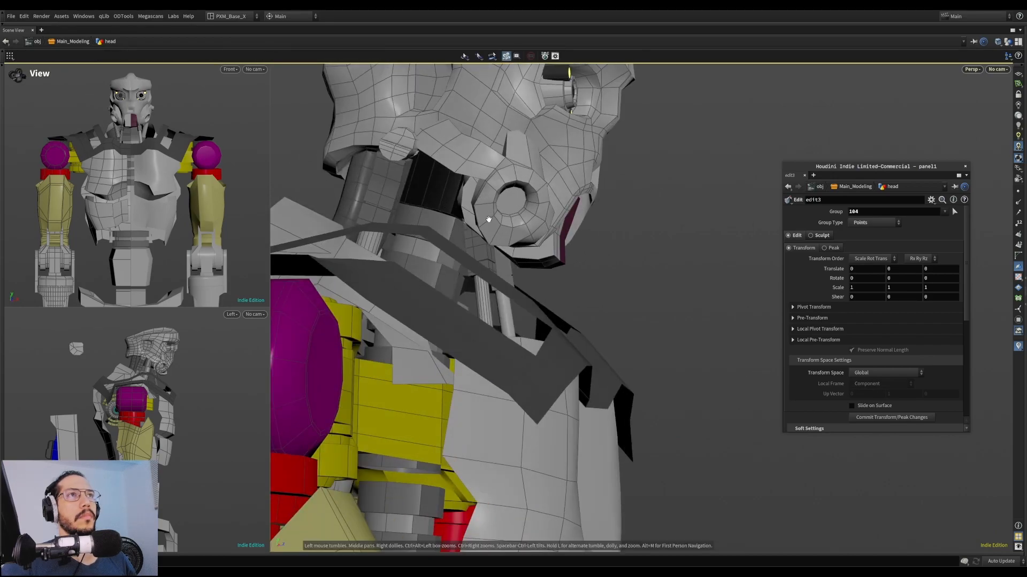
# Brush the jaw's lower edge points beneath the round port and frame the face closely in the front view
pyautogui.keyDown('alt'); pyautogui.moveTo(490, 216); pyautogui.dragTo(488, 243); pyautogui.keyUp('alt')
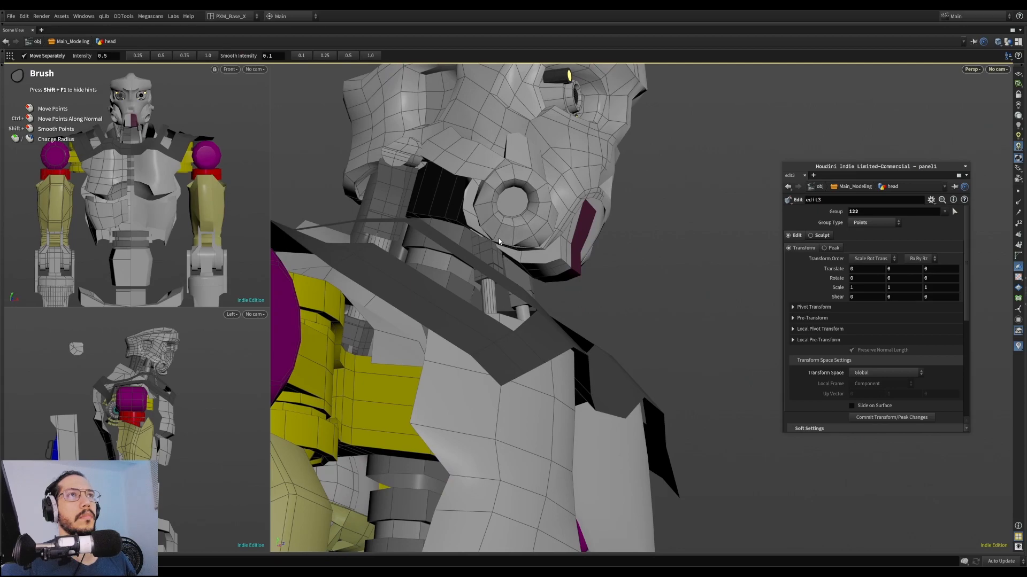
pyautogui.keyDown('alt'); pyautogui.moveTo(524, 241); pyautogui.dragTo(492, 251); pyautogui.keyUp('alt')
pyautogui.moveTo(546, 247)
pyautogui.mouseDown()
pyautogui.moveTo(558, 254)
pyautogui.moveTo(563, 231)
pyautogui.moveTo(576, 227)
pyautogui.moveTo(555, 266)
pyautogui.moveTo(567, 220)
pyautogui.moveTo(603, 254)
pyautogui.moveTo(555, 232)
pyautogui.mouseUp()
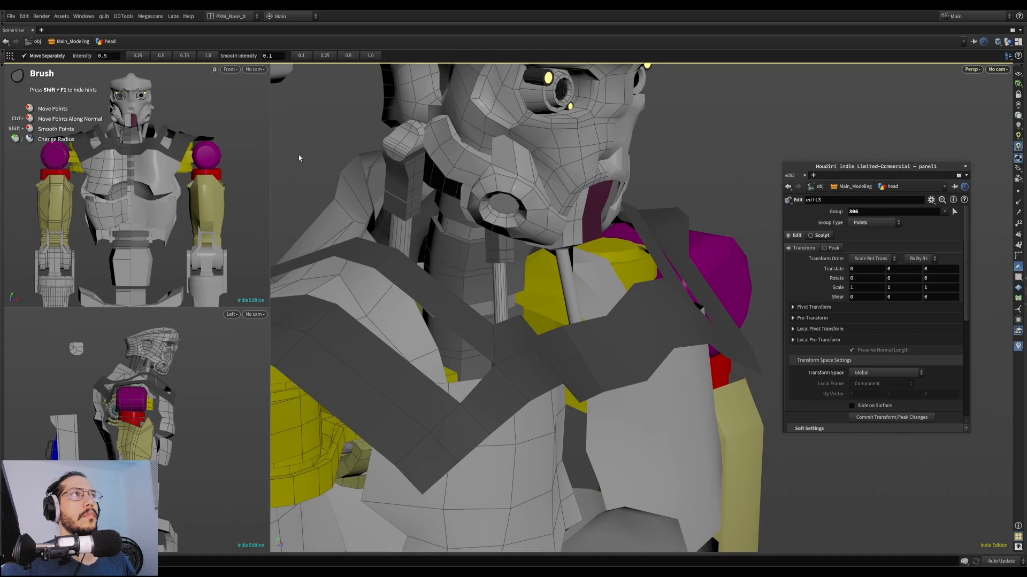
pyautogui.keyDown('alt'); pyautogui.moveTo(118, 98); pyautogui.dragTo(284, 98, button='right'); pyautogui.keyUp('alt')
pyautogui.moveTo(211, 121)
pyautogui.keyDown('alt'); pyautogui.mouseDown(button='middle')
pyautogui.moveTo(192, 145)
pyautogui.moveTo(196, 165)
pyautogui.mouseUp(button='middle'); pyautogui.keyUp('alt')
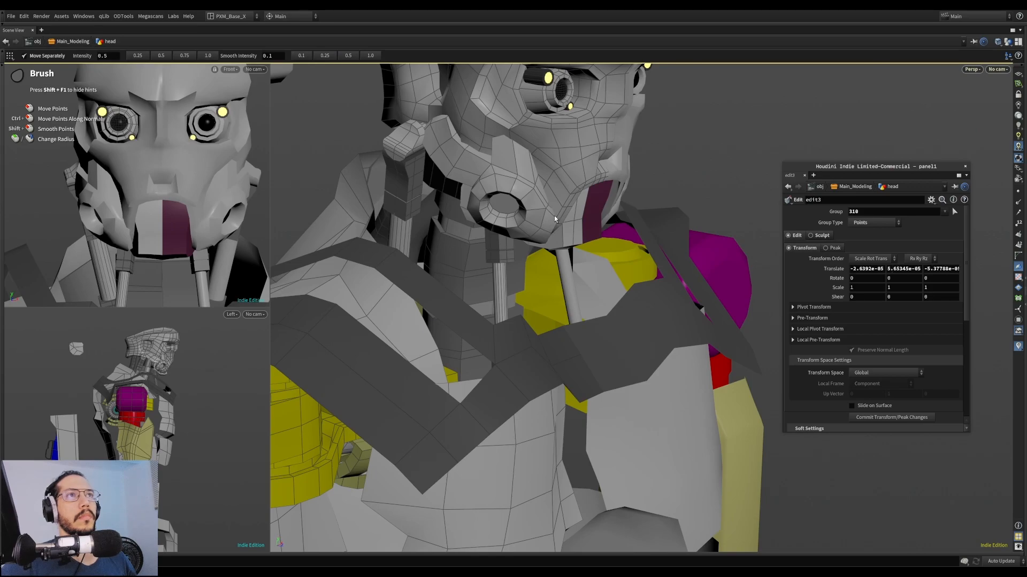
# Brush the points between the round port and the mouth and across the upper cheek
pyautogui.moveTo(543, 245)
pyautogui.keyDown('alt'); pyautogui.mouseDown()
pyautogui.moveTo(534, 211)
pyautogui.moveTo(541, 248)
pyautogui.mouseUp(); pyautogui.keyUp('alt')
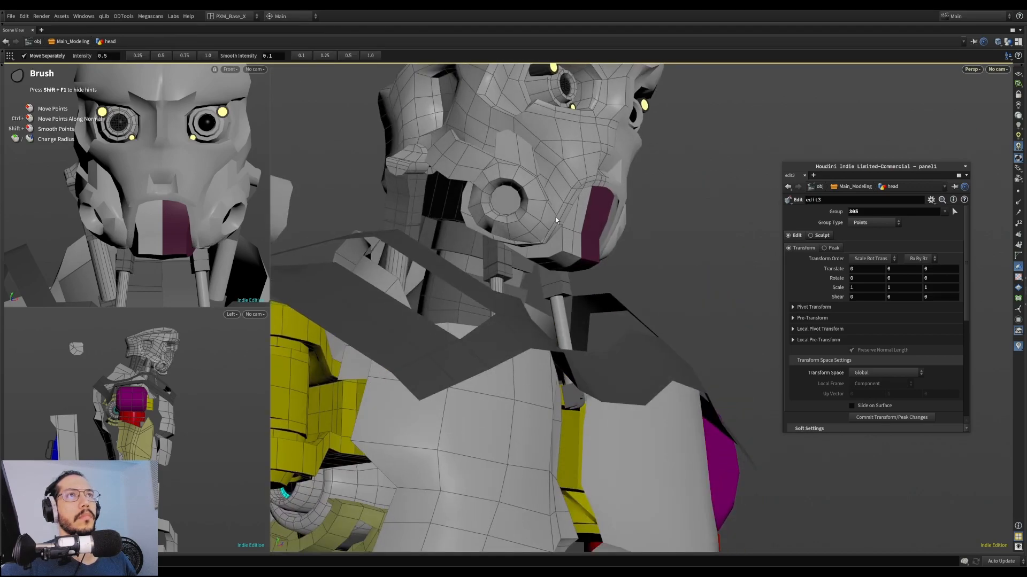
pyautogui.keyDown('alt'); pyautogui.moveTo(557, 185); pyautogui.dragTo(548, 239, button='middle'); pyautogui.keyUp('alt')
pyautogui.moveTo(560, 216)
pyautogui.keyDown('alt'); pyautogui.mouseDown()
pyautogui.moveTo(498, 248)
pyautogui.moveTo(417, 259)
pyautogui.moveTo(518, 218)
pyautogui.moveTo(460, 216)
pyautogui.moveTo(490, 211)
pyautogui.mouseUp(); pyautogui.keyUp('alt')
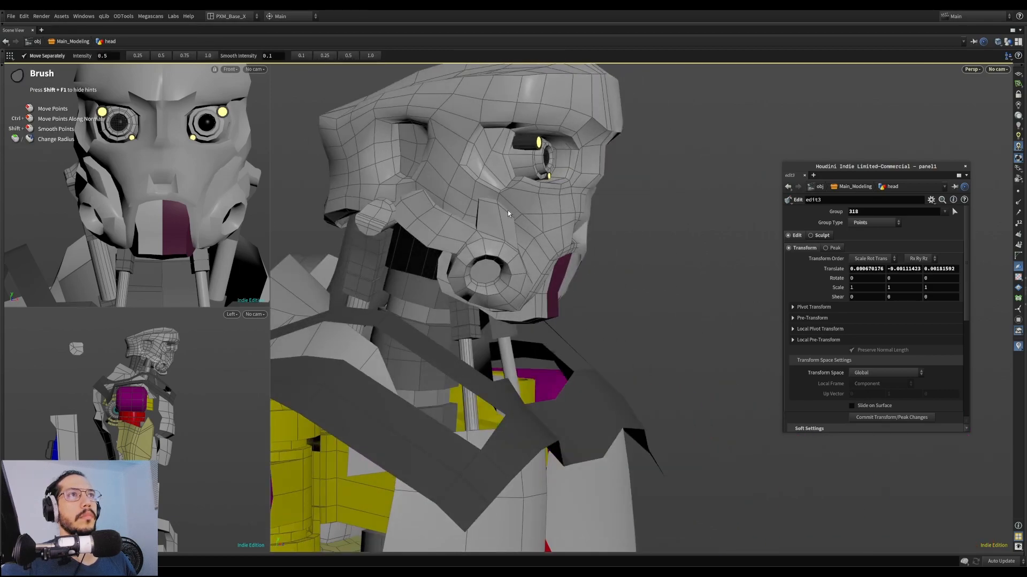
pyautogui.moveTo(499, 206)
pyautogui.keyDown('alt'); pyautogui.mouseDown()
pyautogui.moveTo(549, 227)
pyautogui.moveTo(511, 246)
pyautogui.moveTo(552, 239)
pyautogui.moveTo(570, 270)
pyautogui.moveTo(492, 235)
pyautogui.moveTo(398, 229)
pyautogui.moveTo(332, 251)
pyautogui.moveTo(534, 214)
pyautogui.moveTo(522, 231)
pyautogui.moveTo(521, 212)
pyautogui.moveTo(612, 204)
pyautogui.moveTo(668, 223)
pyautogui.moveTo(596, 234)
pyautogui.moveTo(682, 201)
pyautogui.moveTo(508, 350)
pyautogui.moveTo(528, 150)
pyautogui.moveTo(647, 133)
pyautogui.mouseUp(); pyautogui.keyUp('alt')
# Isolate the cheek shell by hiding the non-selected primitives of the head
pyautogui.hotkey('ctrl', 'r')
pyautogui.click(524, 241)
pyautogui.press('s')
pyautogui.doubleClick(496, 238)
pyautogui.hotkey('shift', 'h')
# Select and delete the strip of faces on the inner side of the cheek shell
pyautogui.press('2')
pyautogui.press('4')
pyautogui.keyDown('alt'); pyautogui.moveTo(626, 140); pyautogui.dragTo(599, 183, button='middle'); pyautogui.keyUp('alt')
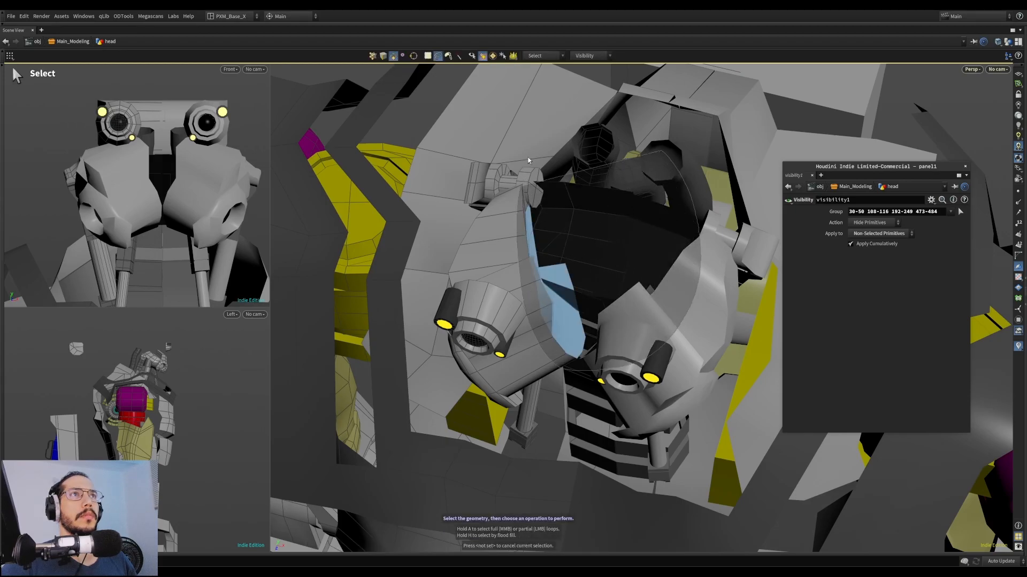
pyautogui.press('Escape')
pyautogui.moveTo(550, 362); pyautogui.dragTo(614, 238)
pyautogui.press('Delete')
# Try the Peak tool on the cheek shell's open inner edge loop, and undo the change
pyautogui.press('s')
pyautogui.doubleClick(628, 263)
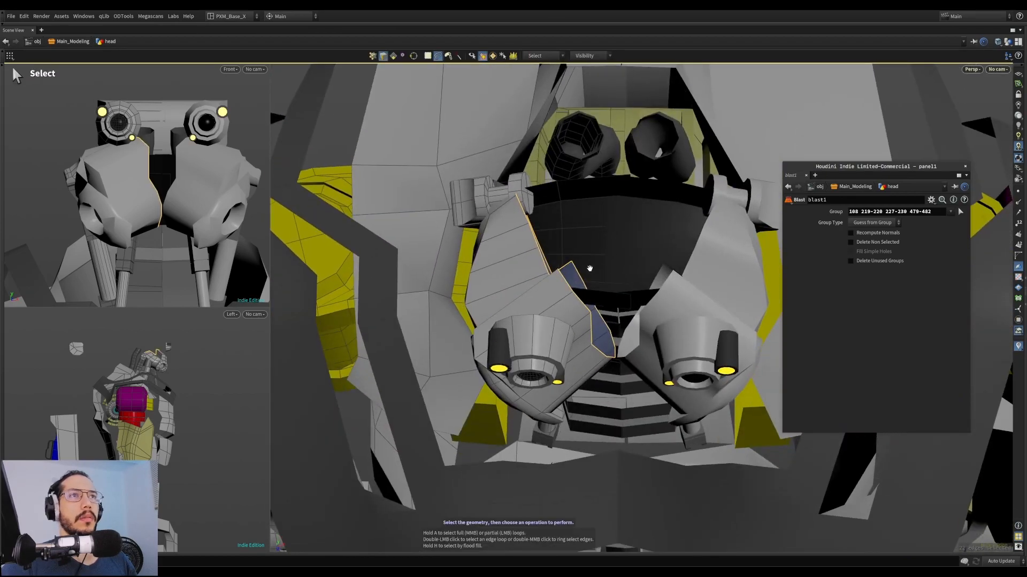
pyautogui.press('p')
pyautogui.moveTo(616, 291); pyautogui.dragTo(620, 284)
pyautogui.click(592, 283)
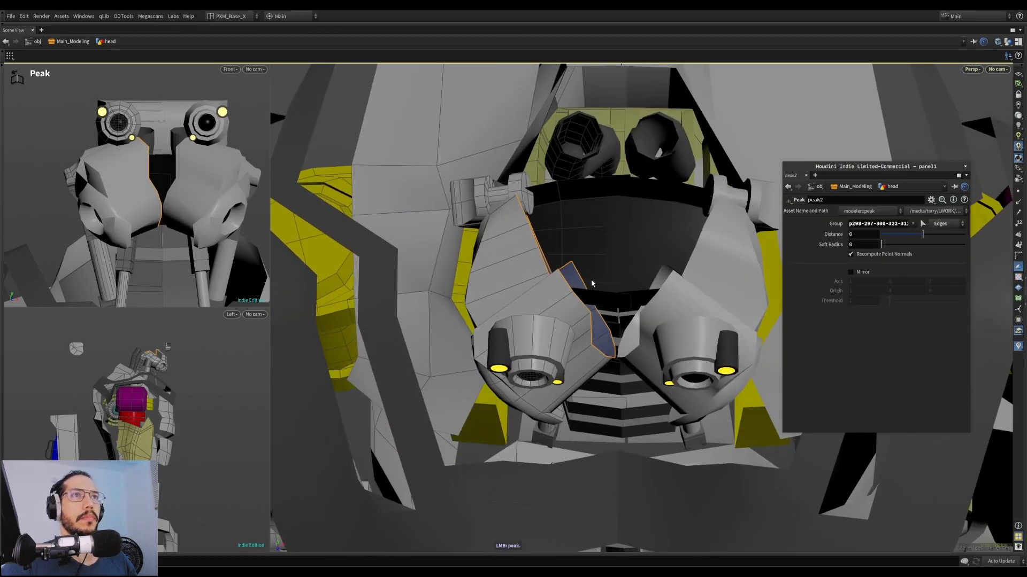
pyautogui.moveTo(569, 299); pyautogui.dragTo(567, 212)
pyautogui.hotkey('ctrl', 'z')
# Straighten the cheek shell's inner edge into a vertical line and shift it away from the face's centre
pyautogui.press('2')
pyautogui.click(541, 321)
pyautogui.press('t')
pyautogui.press('Escape')
pyautogui.press('t')
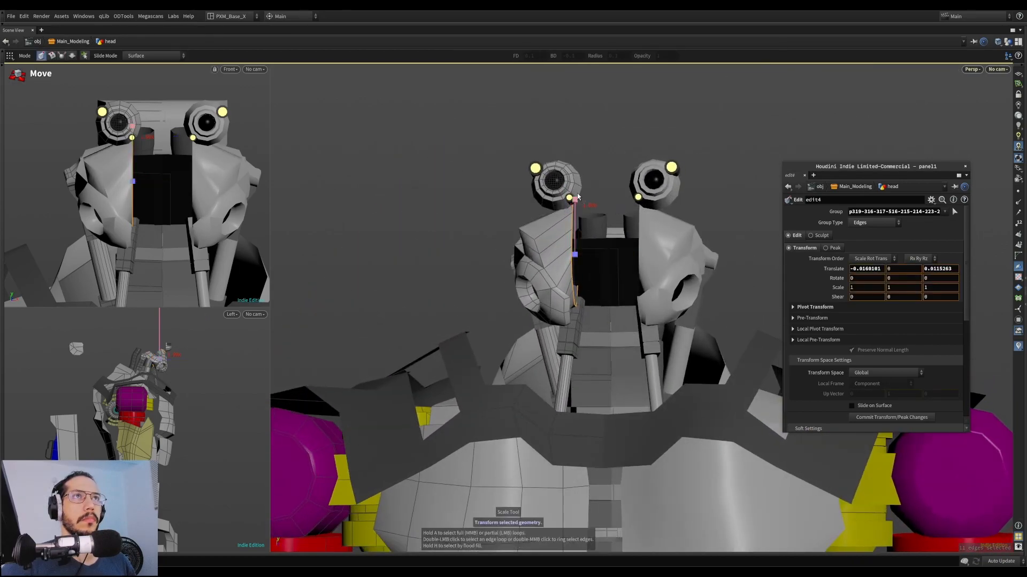
pyautogui.moveTo(578, 208); pyautogui.dragTo(554, 234)
pyautogui.press('e')
pyautogui.press('Escape')
pyautogui.press('t')
# Move individual points on the cheek shell's upper edge downward to reshape its outline
pyautogui.press('s')
pyautogui.click(536, 242)
pyautogui.press('t')
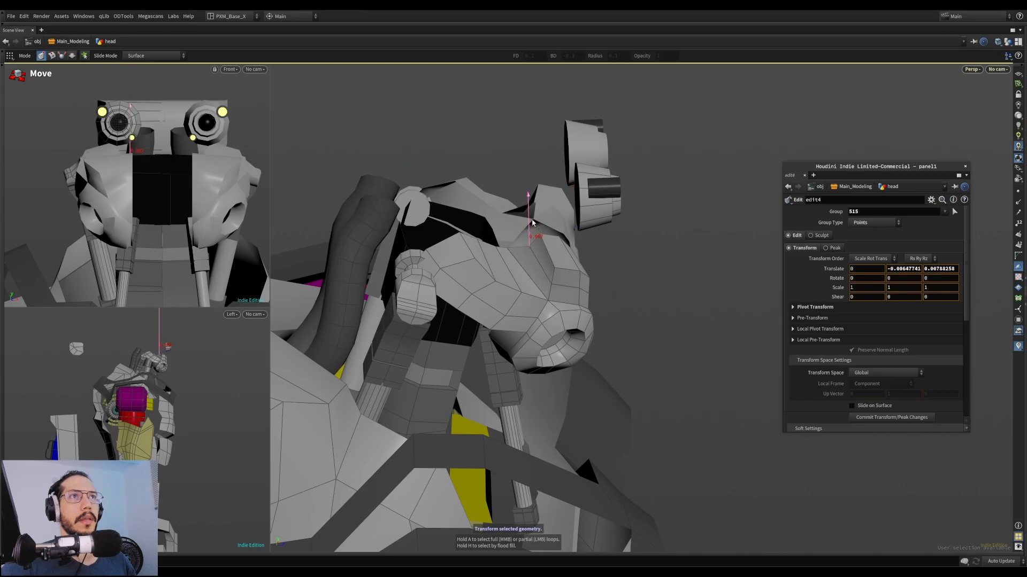
pyautogui.moveTo(495, 221); pyautogui.dragTo(514, 182)
pyautogui.press('s')
pyautogui.click(511, 250)
pyautogui.press('t')
pyautogui.moveTo(513, 182); pyautogui.dragTo(519, 203, button='middle')
# Tweak the points along the cheek shell's upper edge behind the round port
pyautogui.press('t')
pyautogui.press('y')
pyautogui.click(484, 215)
pyautogui.press('t')
pyautogui.press('y')
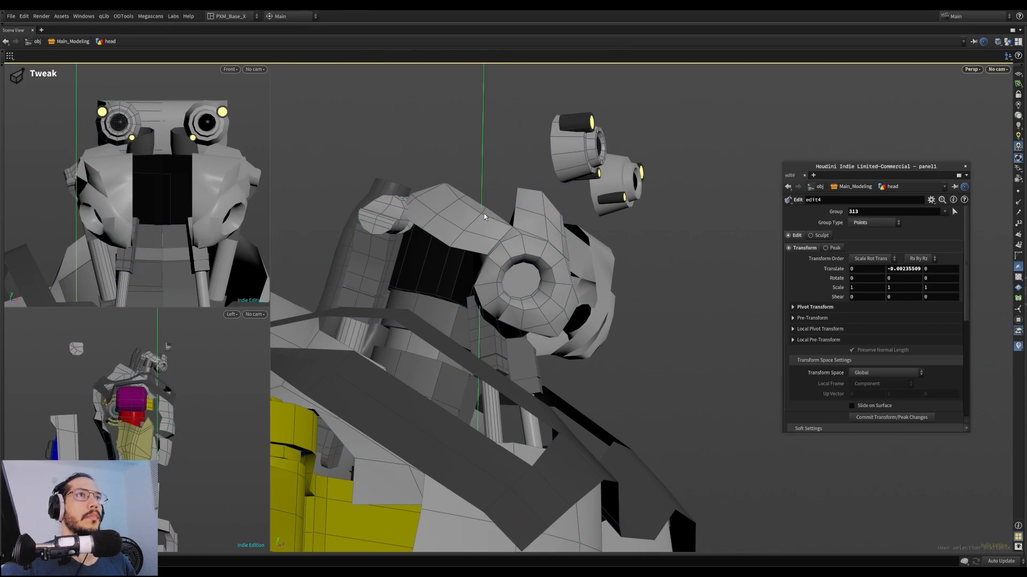
pyautogui.moveTo(485, 217)
pyautogui.mouseDown()
pyautogui.moveTo(495, 208)
pyautogui.moveTo(480, 200)
pyautogui.mouseUp()
pyautogui.click(496, 207)
pyautogui.moveTo(480, 200); pyautogui.dragTo(419, 284)
# Try joining four picked components at the cheek shell's lower inner rim, and undo the attempt
pyautogui.moveTo(449, 374); pyautogui.dragTo(462, 322, button='right')
pyautogui.moveTo(462, 321); pyautogui.dragTo(486, 289)
pyautogui.keyDown('shift'); pyautogui.click(477, 323); pyautogui.keyUp('shift')
pyautogui.keyDown('shift'); pyautogui.click(486, 303); pyautogui.keyUp('shift')
pyautogui.keyDown('shift'); pyautogui.click(507, 344); pyautogui.keyUp('shift')
pyautogui.keyDown('shift'); pyautogui.click(518, 337); pyautogui.keyUp('shift')
pyautogui.press('b')
pyautogui.hotkey('ctrl', 'z')
# Join two picked components at the cheek shell's lower inner rim
pyautogui.press('s')
pyautogui.press('b')
pyautogui.press('b')
pyautogui.press('s')
pyautogui.click(491, 340)
pyautogui.keyDown('shift'); pyautogui.click(501, 331); pyautogui.keyUp('shift')
pyautogui.press('b')
pyautogui.keyDown('alt'); pyautogui.moveTo(508, 329); pyautogui.dragTo(574, 376); pyautogui.keyUp('alt')
# Delete the unwanted faces at the lower inner corner of the cheek shell
pyautogui.click(487, 307)
pyautogui.press('Delete')
pyautogui.click(483, 301)
pyautogui.press('Delete')
pyautogui.keyDown('shift'); pyautogui.click(487, 313); pyautogui.keyUp('shift')
pyautogui.press('Delete')
pyautogui.press('Delete')
pyautogui.press('3')
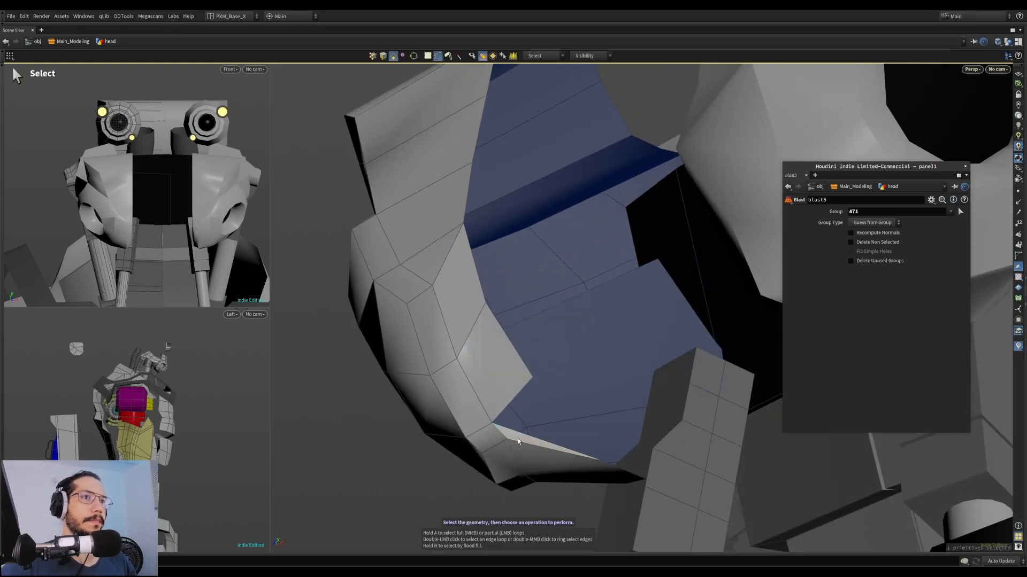
pyautogui.press('Delete')
# Extrude the cheek shell's lower inner edges toward the face's centre by 0.005856 in X
pyautogui.press('b')
pyautogui.keyDown('alt'); pyautogui.moveTo(530, 386); pyautogui.dragTo(615, 351); pyautogui.keyUp('alt')
pyautogui.hotkey('ctrl', 'z')
pyautogui.click(596, 355)
pyautogui.press('Delete')
pyautogui.press('e')
pyautogui.keyDown('alt'); pyautogui.moveTo(614, 351); pyautogui.dragTo(635, 394); pyautogui.keyUp('alt')
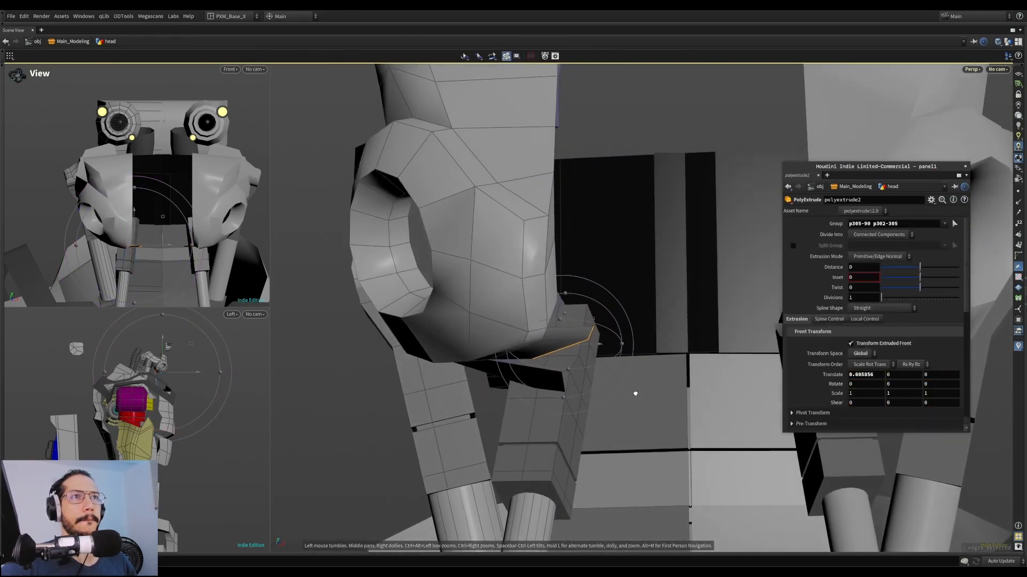
# Use PolyPen to close the gaps around the extruded strip at the cheek shell's lower inner corner
pyautogui.keyDown('alt'); pyautogui.moveTo(602, 348); pyautogui.dragTo(533, 342); pyautogui.keyUp('alt')
pyautogui.press('s')
pyautogui.click(539, 353)
pyautogui.keyDown('alt'); pyautogui.moveTo(534, 342); pyautogui.dragTo(543, 357, button='right'); pyautogui.keyUp('alt')
pyautogui.press('p')
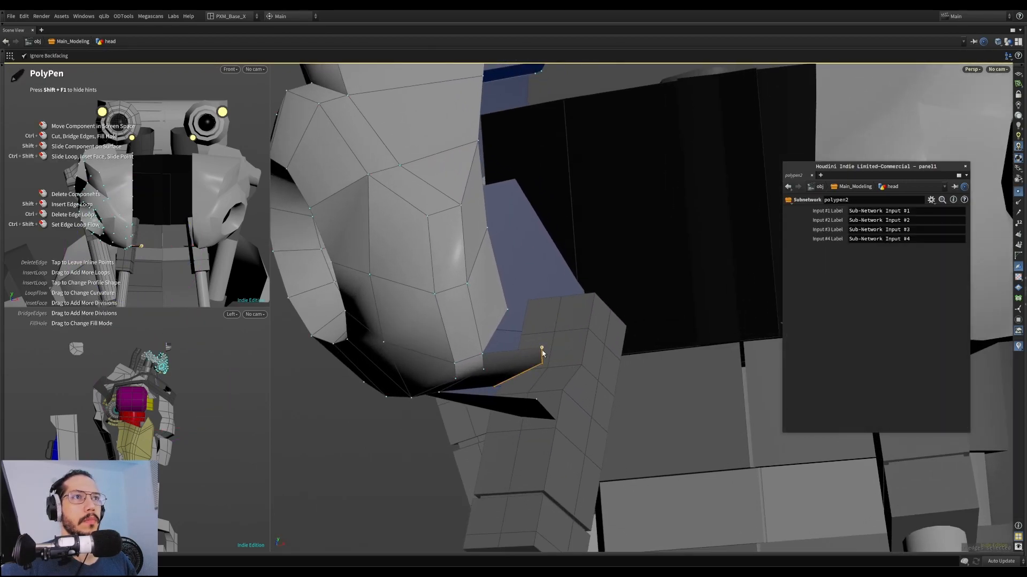
pyautogui.keyDown('alt'); pyautogui.moveTo(532, 329); pyautogui.dragTo(538, 336); pyautogui.keyUp('alt')
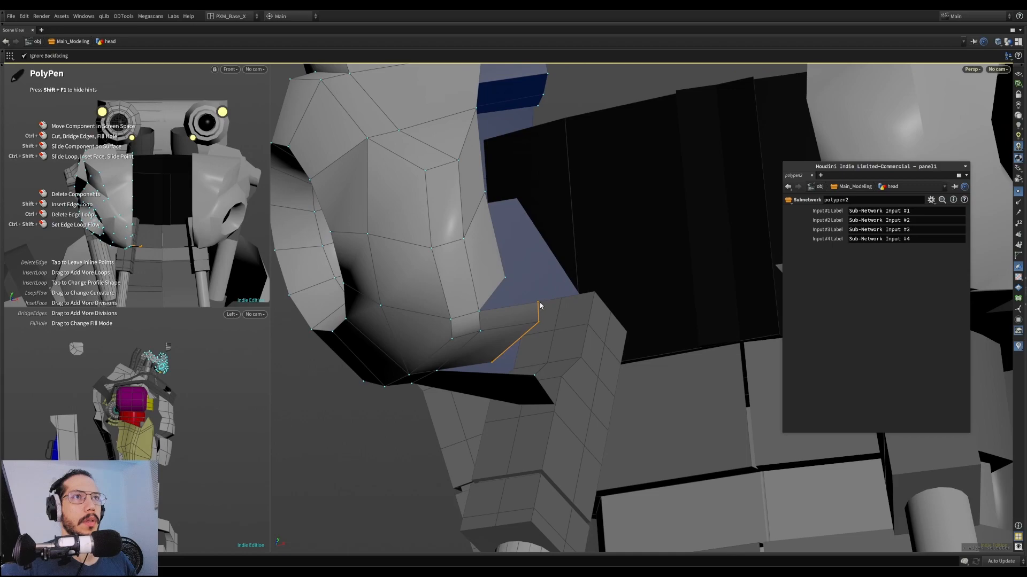
pyautogui.press('s')
pyautogui.click(537, 278)
pyautogui.press('3')
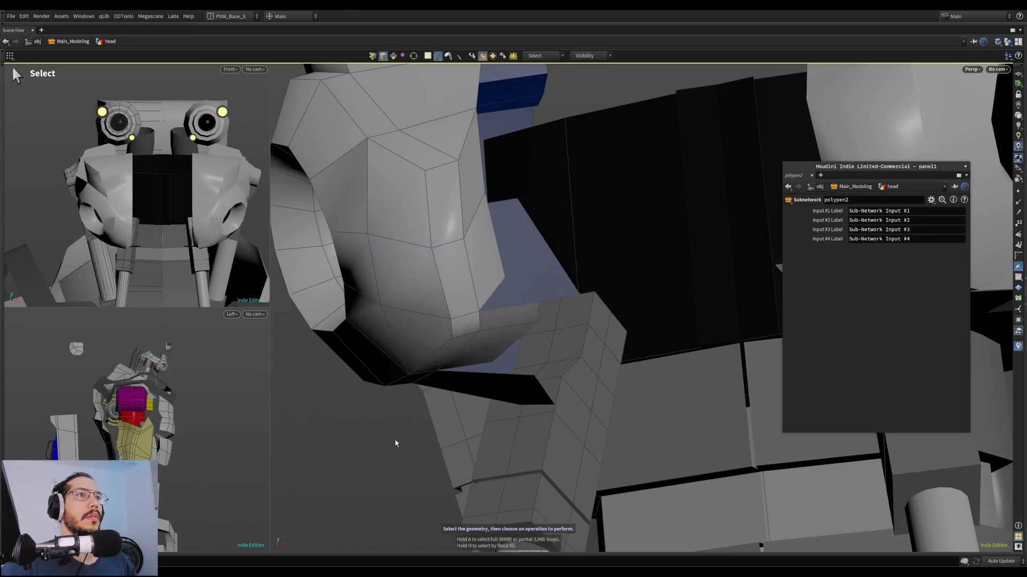
pyautogui.press('Return')
pyautogui.press('s')
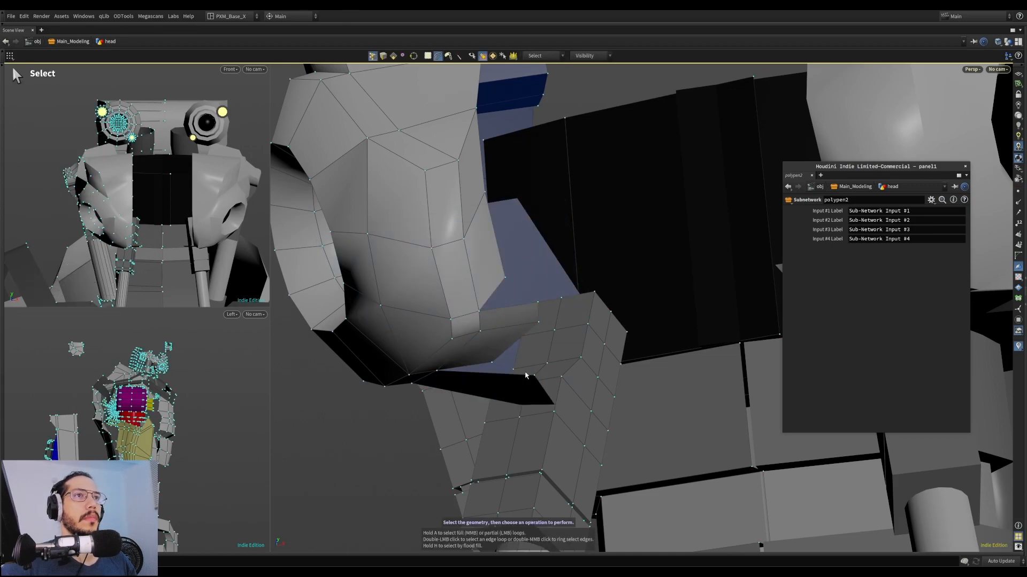
pyautogui.press('Return')
pyautogui.moveTo(538, 304); pyautogui.dragTo(531, 270)
pyautogui.press('Escape')
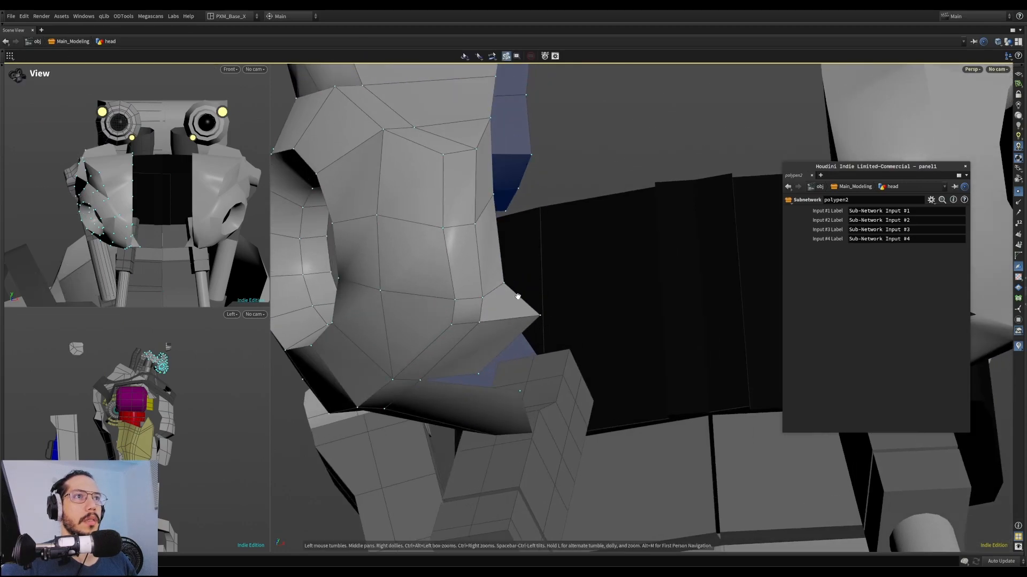
pyautogui.press('Return')
pyautogui.moveTo(514, 344)
pyautogui.mouseDown()
pyautogui.moveTo(457, 330)
pyautogui.moveTo(505, 331)
pyautogui.moveTo(513, 364)
pyautogui.mouseUp()
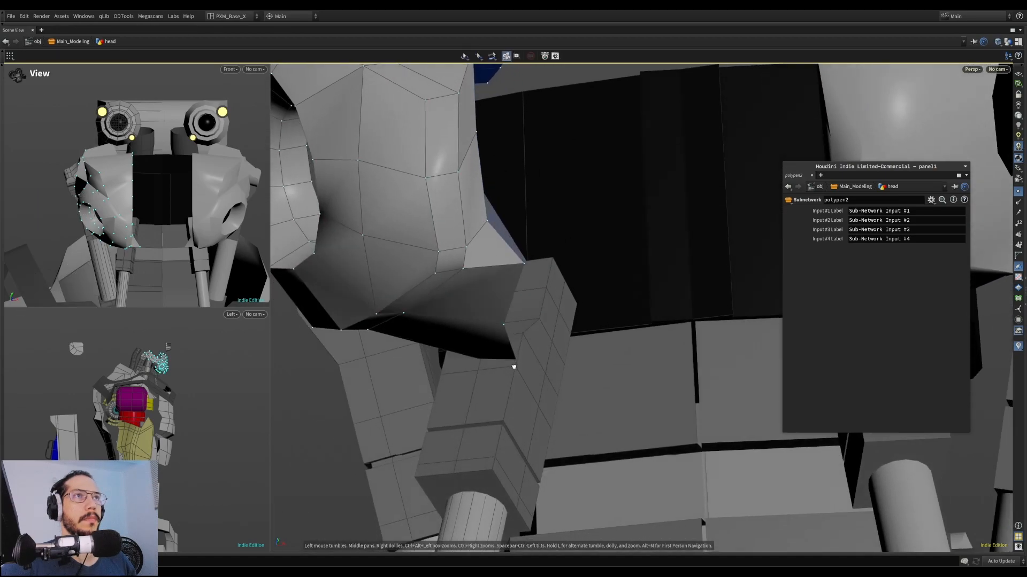
# Move the corner points of the extruded strip to refine the cheek shell's lower inner edge
pyautogui.press('s')
pyautogui.moveTo(525, 268)
pyautogui.mouseDown(button='middle')
pyautogui.moveTo(512, 279)
pyautogui.moveTo(528, 279)
pyautogui.mouseUp(button='middle')
pyautogui.keyDown('alt'); pyautogui.moveTo(527, 278); pyautogui.dragTo(454, 362); pyautogui.keyUp('alt')
pyautogui.moveTo(454, 362); pyautogui.dragTo(472, 343, button='middle')
pyautogui.keyDown('alt'); pyautogui.moveTo(472, 342); pyautogui.dragTo(449, 374); pyautogui.keyUp('alt')
pyautogui.moveTo(449, 374); pyautogui.dragTo(457, 357, button='middle')
pyautogui.keyDown('alt'); pyautogui.moveTo(458, 357); pyautogui.dragTo(527, 291); pyautogui.keyUp('alt')
pyautogui.moveTo(529, 284); pyautogui.dragTo(558, 261, button='middle')
pyautogui.keyDown('alt'); pyautogui.moveTo(557, 261); pyautogui.dragTo(643, 234); pyautogui.keyUp('alt')
pyautogui.moveTo(642, 234); pyautogui.dragTo(639, 229, button='middle')
pyautogui.moveTo(640, 229)
pyautogui.keyDown('alt'); pyautogui.mouseDown()
pyautogui.moveTo(617, 206)
pyautogui.moveTo(646, 220)
pyautogui.mouseUp(); pyautogui.keyUp('alt')
pyautogui.moveTo(647, 220); pyautogui.dragTo(641, 220, button='middle')
pyautogui.keyDown('alt'); pyautogui.moveTo(642, 220); pyautogui.dragTo(525, 303); pyautogui.keyUp('alt')
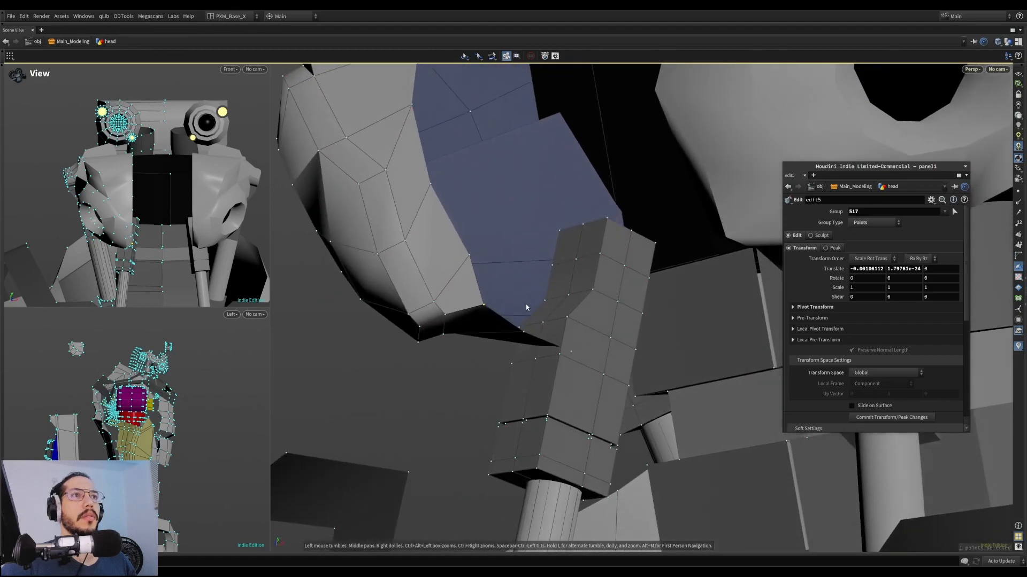
# Expose all of the head's hidden primitives around the finished lower corner of the cheek shell
pyautogui.moveTo(534, 340); pyautogui.dragTo(546, 298, button='middle')
pyautogui.keyDown('alt'); pyautogui.moveTo(545, 297); pyautogui.dragTo(532, 317); pyautogui.keyUp('alt')
pyautogui.moveTo(537, 332); pyautogui.dragTo(534, 328, button='middle')
pyautogui.moveTo(534, 328)
pyautogui.keyDown('alt'); pyautogui.mouseDown()
pyautogui.moveTo(545, 280)
pyautogui.moveTo(534, 362)
pyautogui.moveTo(548, 351)
pyautogui.moveTo(583, 353)
pyautogui.moveTo(478, 298)
pyautogui.moveTo(412, 287)
pyautogui.moveTo(383, 268)
pyautogui.moveTo(502, 285)
pyautogui.moveTo(484, 252)
pyautogui.moveTo(506, 280)
pyautogui.mouseUp(); pyautogui.keyUp('alt')
pyautogui.press('1')
pyautogui.press('4')
pyautogui.hotkey('shift', 'h')
pyautogui.scroll(3, 484, 251)
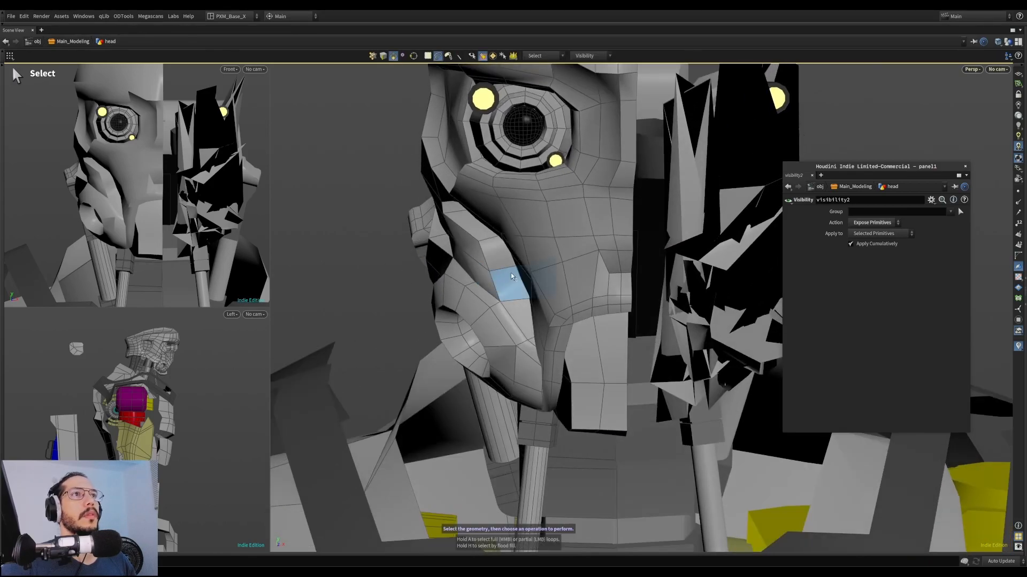
# Use Brush to move individual points along the raised upper edge of the cheek shell
pyautogui.press('b')
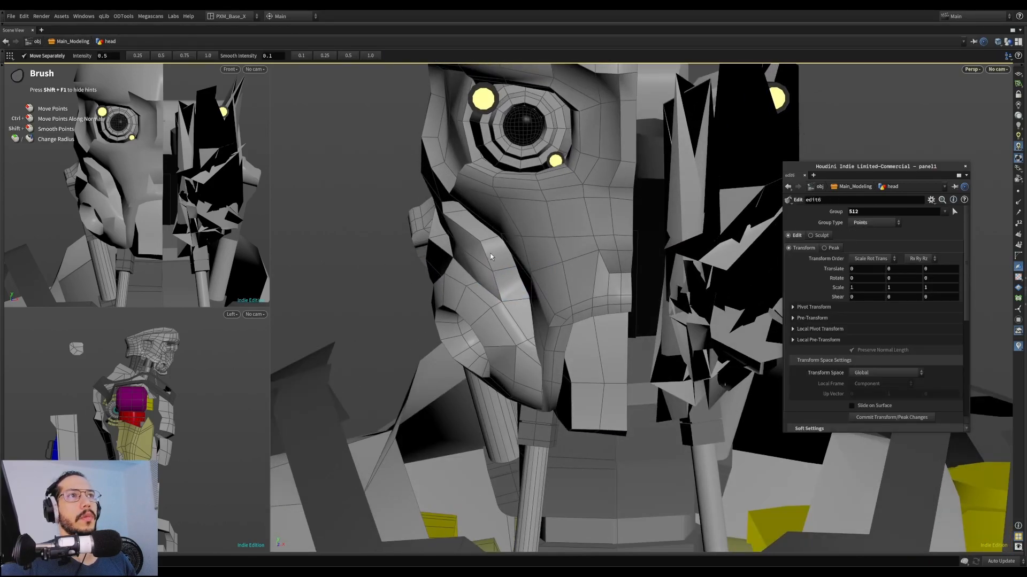
pyautogui.keyDown('alt'); pyautogui.moveTo(495, 280); pyautogui.dragTo(483, 281); pyautogui.keyUp('alt')
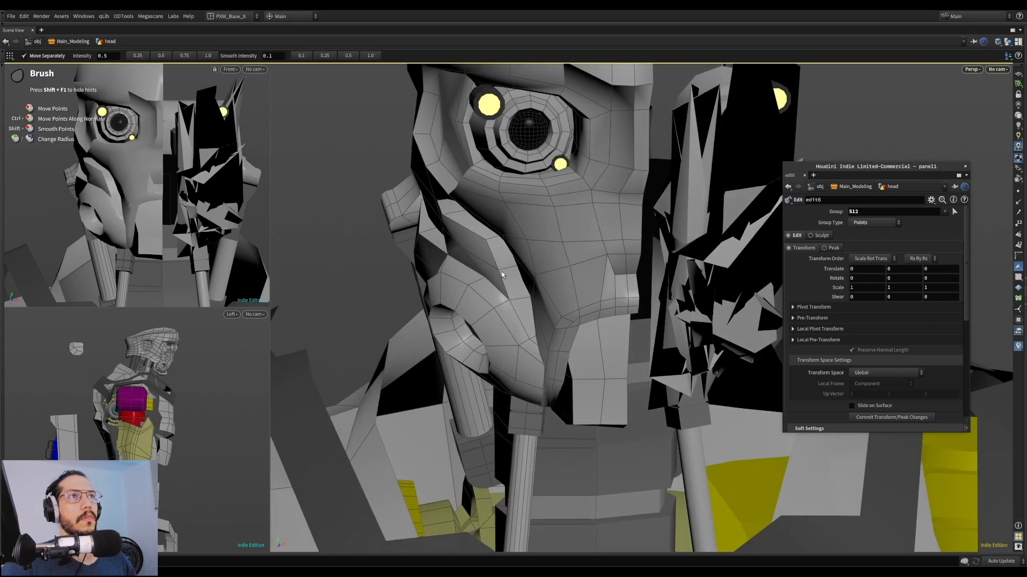
pyautogui.moveTo(511, 297)
pyautogui.keyDown('alt'); pyautogui.mouseDown()
pyautogui.moveTo(520, 271)
pyautogui.moveTo(469, 275)
pyautogui.moveTo(501, 231)
pyautogui.mouseUp(); pyautogui.keyUp('alt')
pyautogui.moveTo(470, 224); pyautogui.dragTo(468, 222)
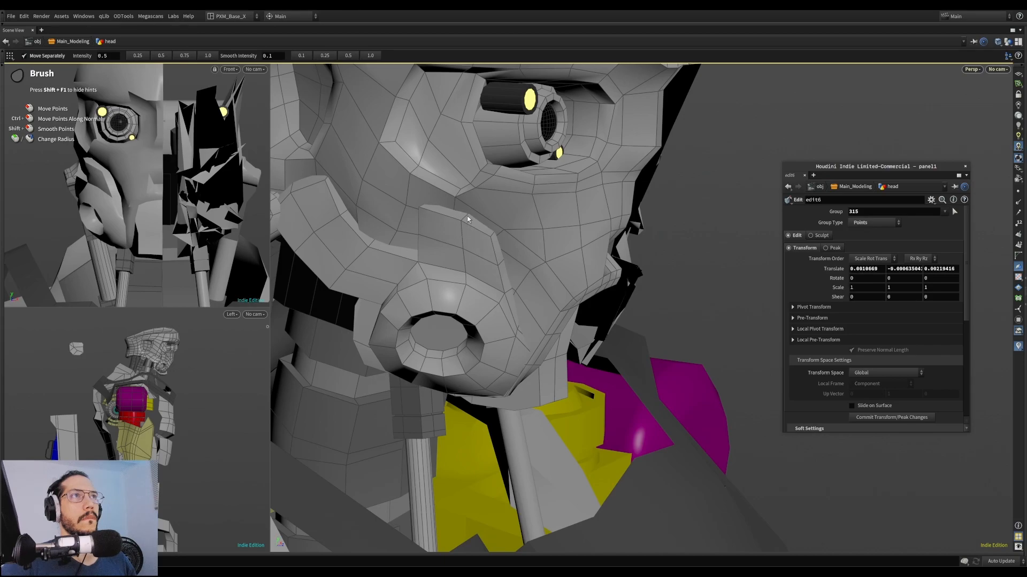
pyautogui.keyDown('alt'); pyautogui.moveTo(470, 226); pyautogui.dragTo(464, 239); pyautogui.keyUp('alt')
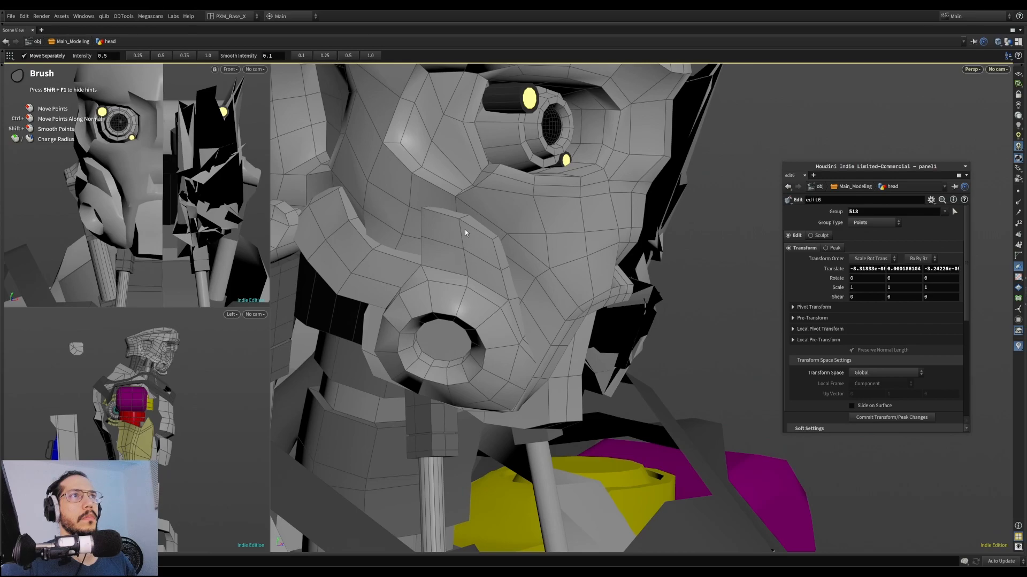
pyautogui.press('Escape')
pyautogui.moveTo(470, 219)
pyautogui.mouseDown()
pyautogui.moveTo(410, 217)
pyautogui.moveTo(428, 211)
pyautogui.moveTo(482, 295)
pyautogui.mouseUp()
# Use Brush to reshape the rear edge of the cheek shell between the ear cylinder and the round cheek opening
pyautogui.moveTo(487, 305)
pyautogui.keyDown('alt'); pyautogui.mouseDown()
pyautogui.moveTo(513, 316)
pyautogui.moveTo(487, 329)
pyautogui.moveTo(538, 328)
pyautogui.moveTo(430, 292)
pyautogui.moveTo(503, 259)
pyautogui.moveTo(782, 280)
pyautogui.moveTo(679, 278)
pyautogui.mouseUp(); pyautogui.keyUp('alt')
pyautogui.moveTo(436, 261)
pyautogui.mouseDown()
pyautogui.moveTo(415, 225)
pyautogui.moveTo(451, 233)
pyautogui.moveTo(448, 262)
pyautogui.moveTo(423, 278)
pyautogui.moveTo(426, 304)
pyautogui.moveTo(481, 305)
pyautogui.moveTo(487, 291)
pyautogui.moveTo(401, 316)
pyautogui.moveTo(373, 293)
pyautogui.moveTo(428, 292)
pyautogui.mouseUp()
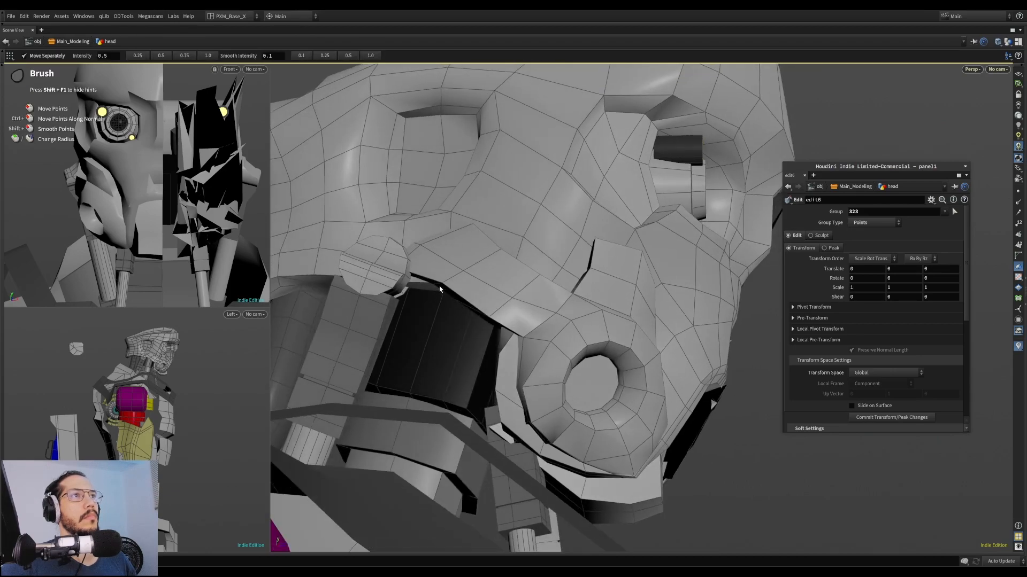
pyautogui.keyDown('alt'); pyautogui.moveTo(454, 289); pyautogui.dragTo(472, 278); pyautogui.keyUp('alt')
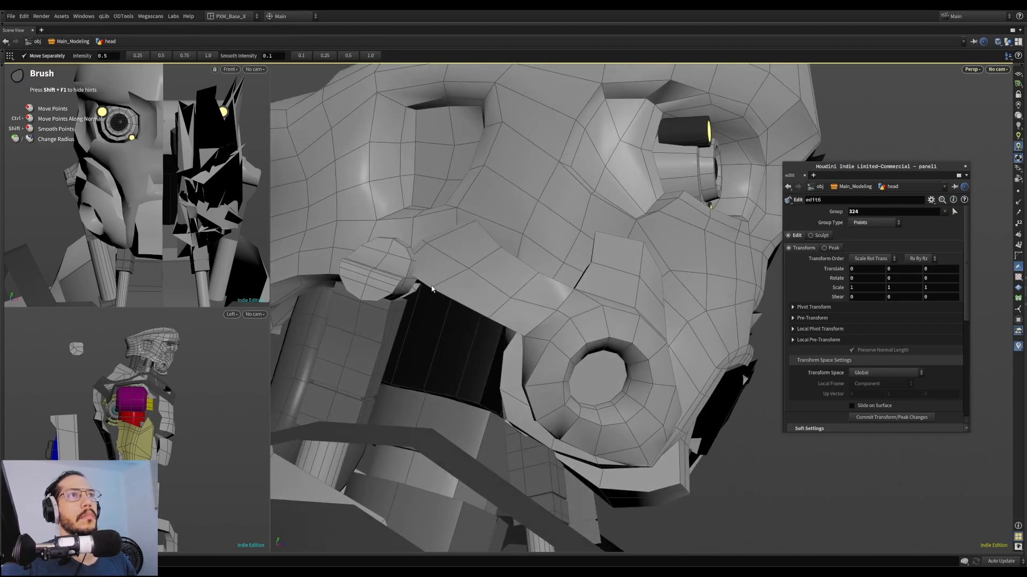
pyautogui.keyDown('alt'); pyautogui.moveTo(475, 218); pyautogui.dragTo(412, 284); pyautogui.keyUp('alt')
pyautogui.keyDown('alt'); pyautogui.moveTo(465, 217); pyautogui.dragTo(438, 214); pyautogui.keyUp('alt')
pyautogui.moveTo(525, 239)
pyautogui.keyDown('alt'); pyautogui.mouseDown()
pyautogui.moveTo(469, 221)
pyautogui.moveTo(506, 232)
pyautogui.moveTo(551, 201)
pyautogui.moveTo(510, 233)
pyautogui.mouseUp(); pyautogui.keyUp('alt')
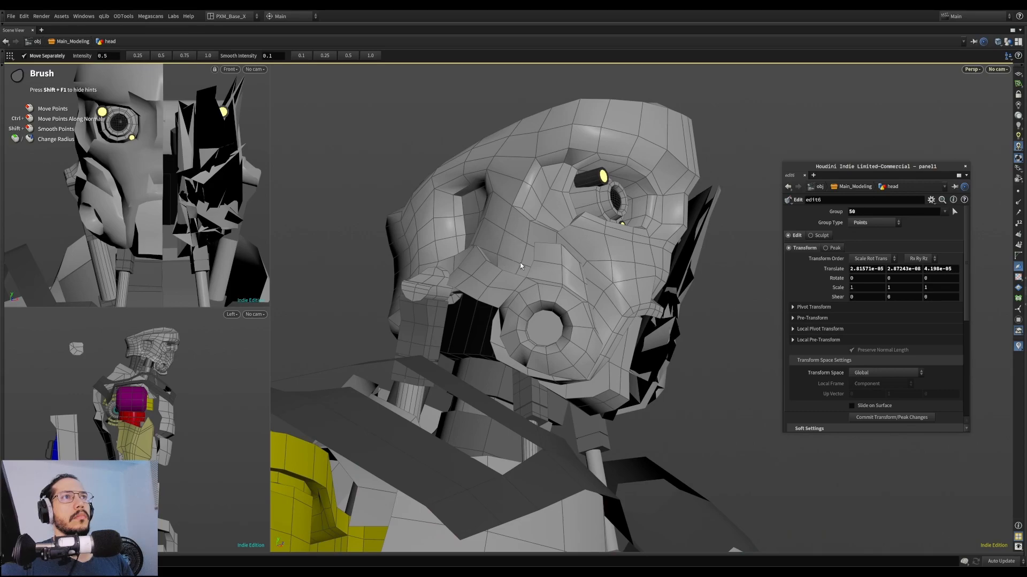
# Fine-tune points on the cheek surface between the eye socket and the cheek shell with Brush
pyautogui.moveTo(522, 266)
pyautogui.keyDown('alt'); pyautogui.mouseDown()
pyautogui.moveTo(599, 251)
pyautogui.moveTo(579, 267)
pyautogui.moveTo(540, 250)
pyautogui.moveTo(539, 259)
pyautogui.mouseUp(); pyautogui.keyUp('alt')
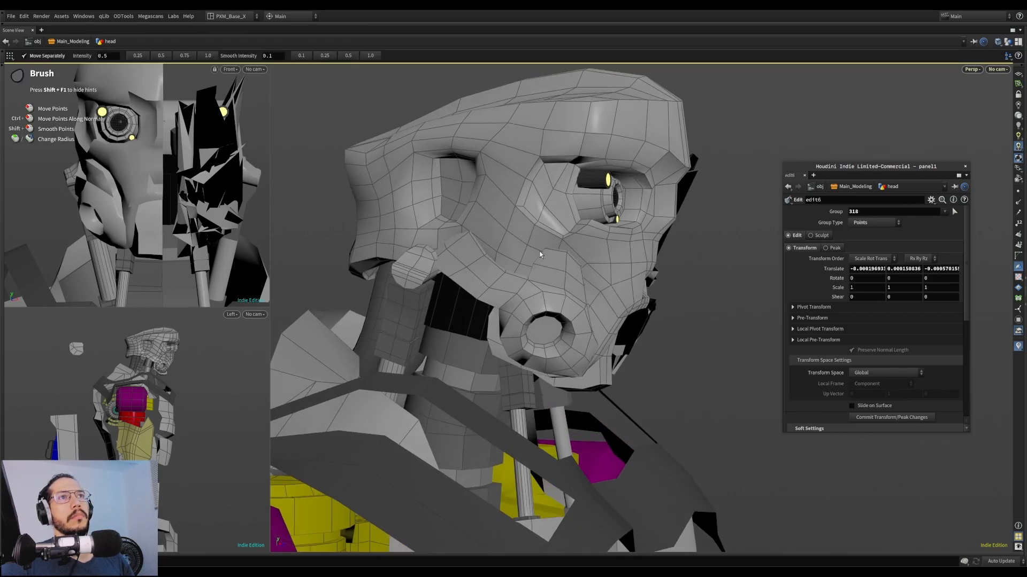
pyautogui.keyDown('alt'); pyautogui.moveTo(543, 266); pyautogui.dragTo(577, 246); pyautogui.keyUp('alt')
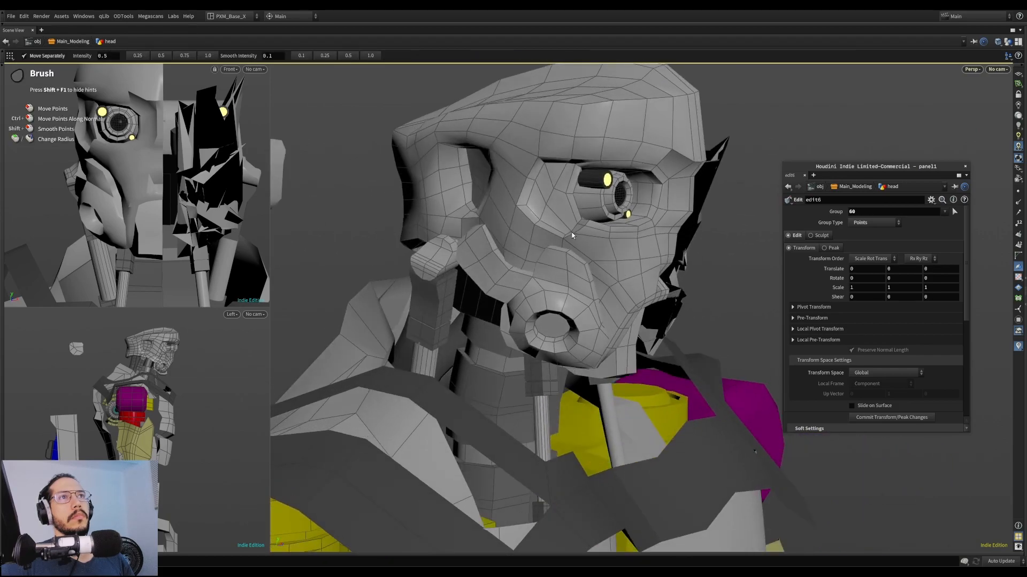
pyautogui.keyDown('alt'); pyautogui.moveTo(582, 227); pyautogui.dragTo(488, 215); pyautogui.keyUp('alt')
pyautogui.keyDown('alt'); pyautogui.moveTo(597, 225); pyautogui.dragTo(538, 226, button='right'); pyautogui.keyUp('alt')
pyautogui.keyDown('alt'); pyautogui.moveTo(539, 227); pyautogui.dragTo(495, 257); pyautogui.keyUp('alt')
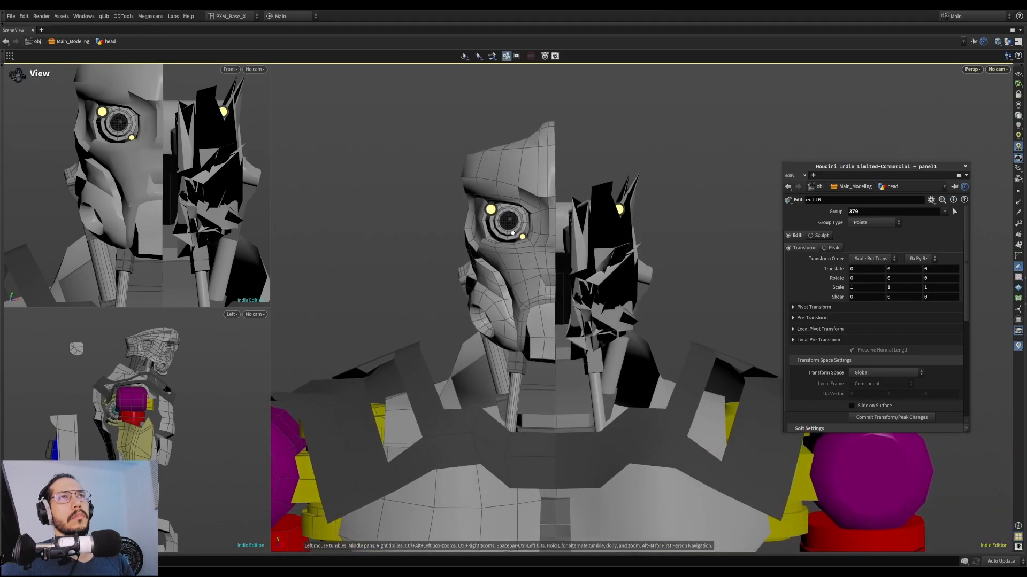
pyautogui.keyDown('alt'); pyautogui.moveTo(508, 262); pyautogui.dragTo(489, 275, button='right'); pyautogui.keyUp('alt')
pyautogui.keyDown('alt'); pyautogui.moveTo(488, 275); pyautogui.dragTo(470, 213); pyautogui.keyUp('alt')
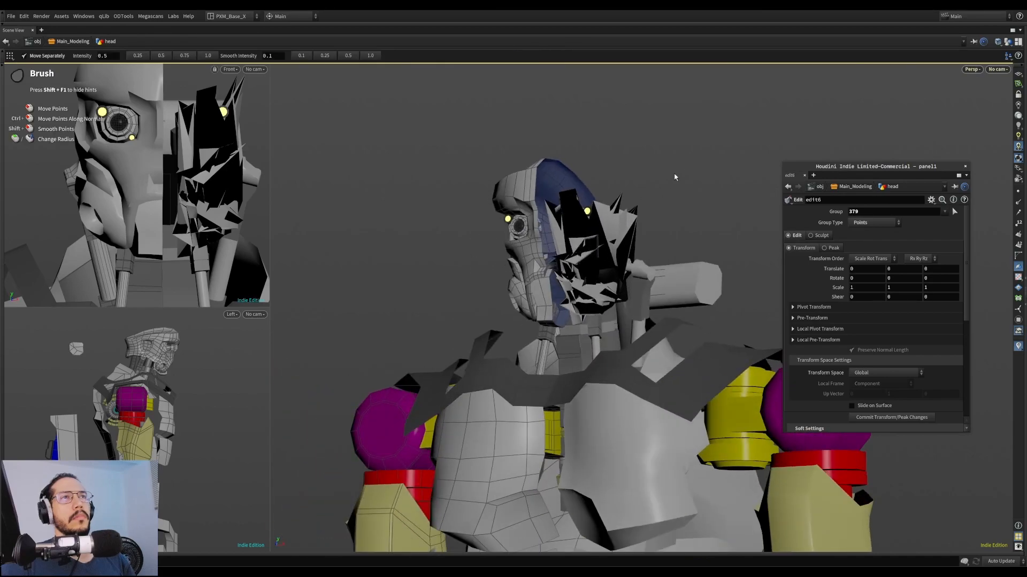
# Leave the head geometry, return to object level and open the Main_Mirror network
pyautogui.press('u')
pyautogui.keyDown('alt'); pyautogui.moveTo(592, 207); pyautogui.dragTo(674, 249); pyautogui.keyUp('alt')
pyautogui.click(597, 293)
pyautogui.click(673, 178)
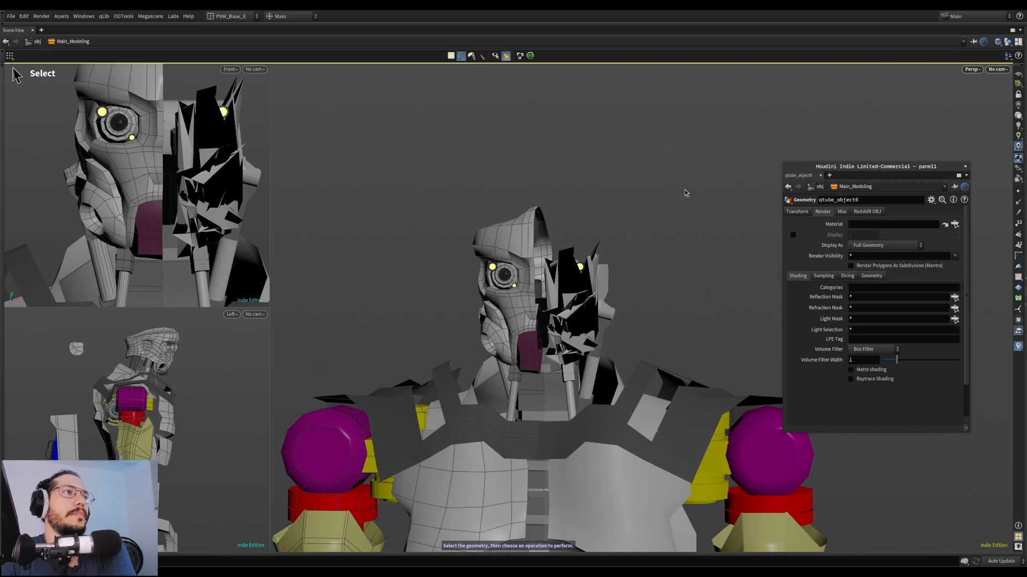
pyautogui.click(1025, 277)
pyautogui.moveTo(870, 167); pyautogui.dragTo(639, 405)
pyautogui.click(739, 41)
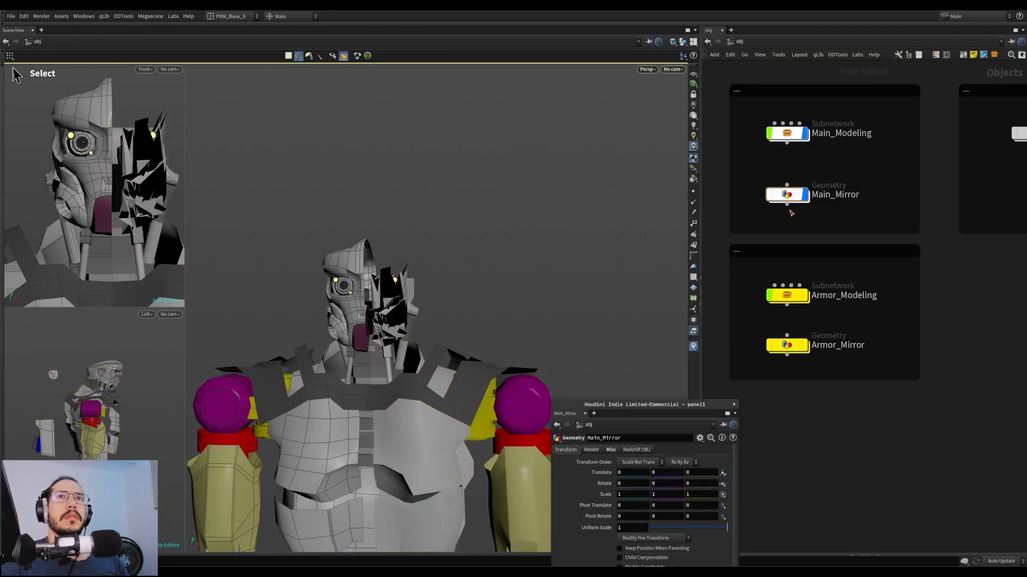
pyautogui.doubleClick(783, 197)
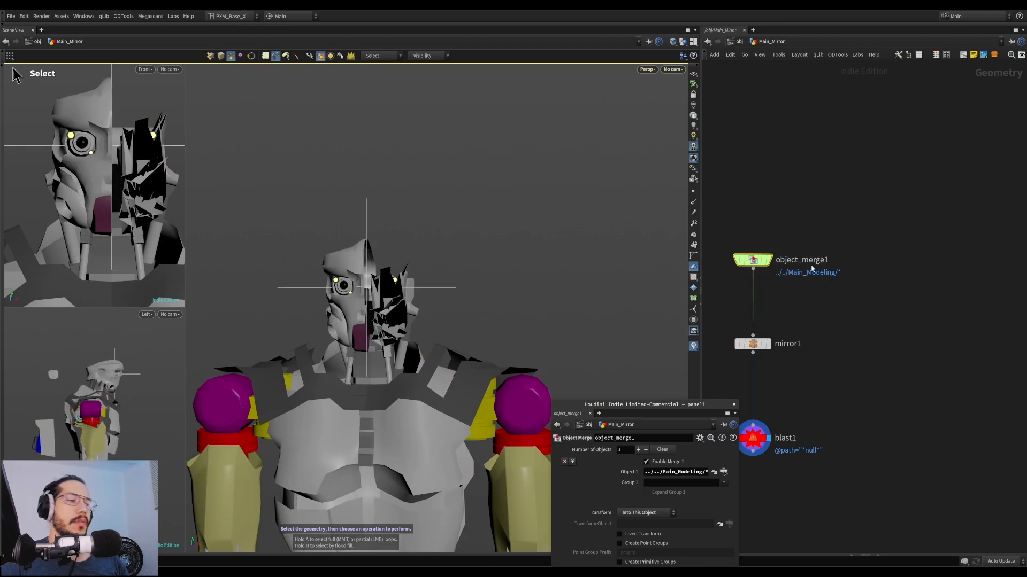
# Refresh the mirrored geometry by removing and re-entering the wildcard in object_merge1's object path ../../Main_Modeling/*
pyautogui.moveTo(672, 405); pyautogui.dragTo(685, 335)
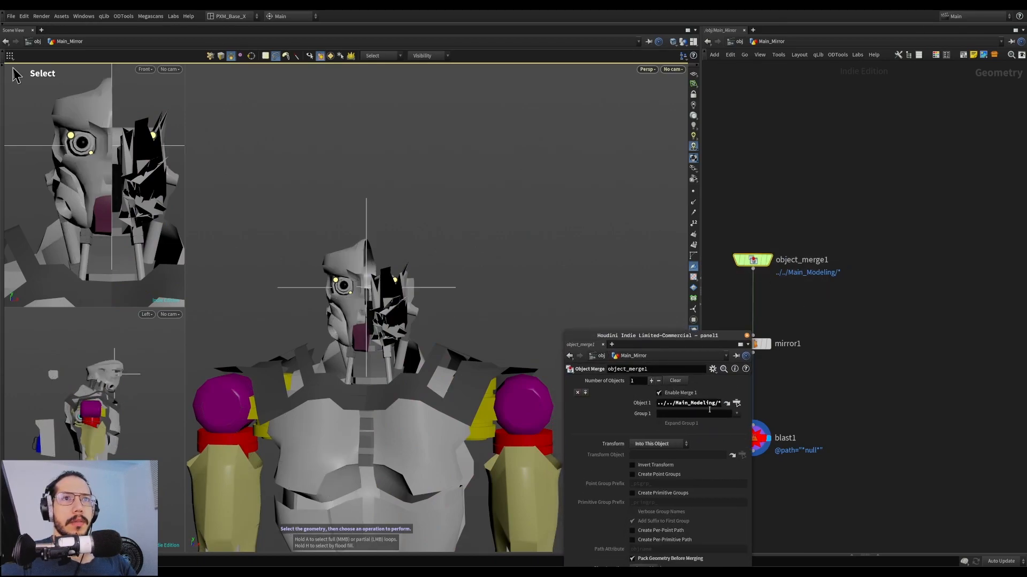
pyautogui.press('BackSpace')
pyautogui.press('Return')
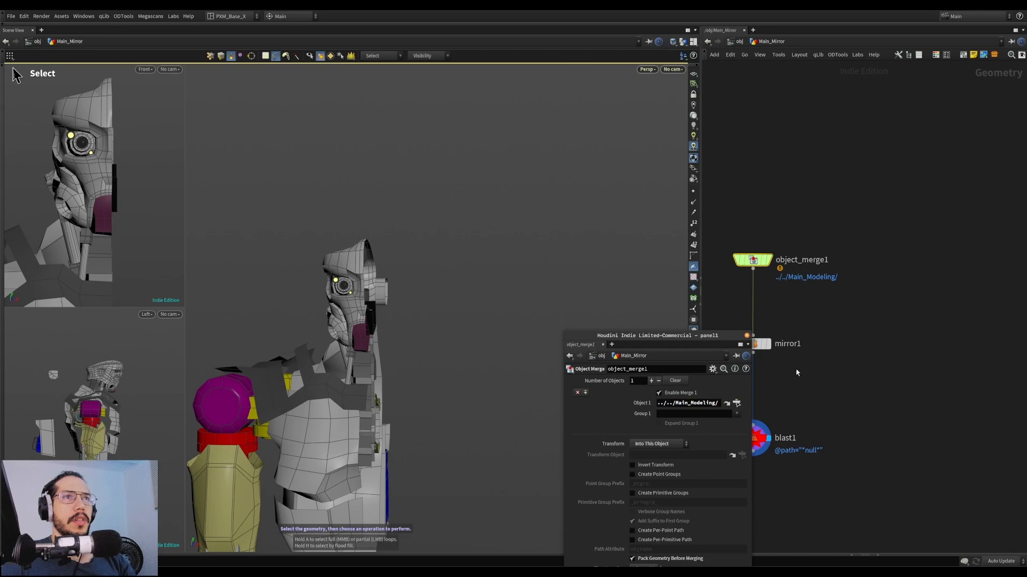
pyautogui.write('*')
pyautogui.press('Return')
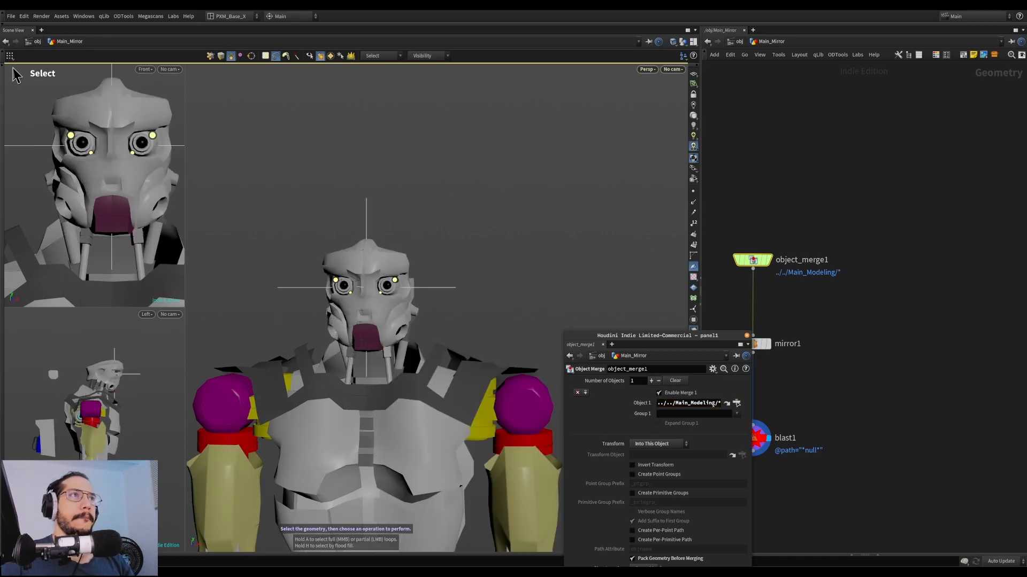
pyautogui.moveTo(638, 338); pyautogui.dragTo(846, 179)
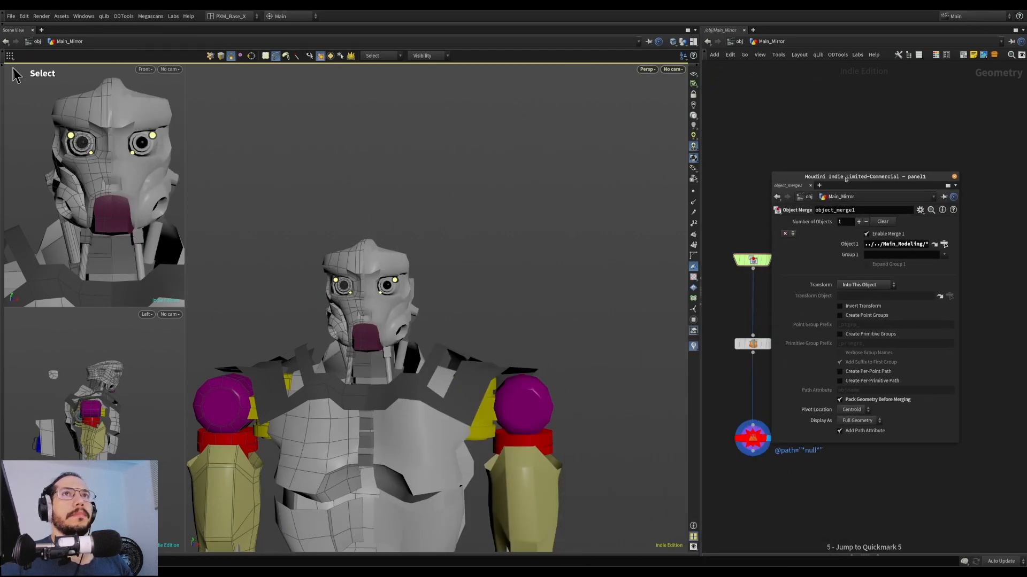
# Return to object level and examine the mirrored robot's head and upper body from the front and sides
pyautogui.click(701, 309)
pyautogui.press('u')
pyautogui.moveTo(608, 301); pyautogui.dragTo(536, 315, button='right')
pyautogui.moveTo(537, 315); pyautogui.dragTo(695, 322)
pyautogui.moveTo(696, 322); pyautogui.dragTo(671, 329, button='right')
pyautogui.moveTo(671, 329); pyautogui.dragTo(618, 230, button='middle')
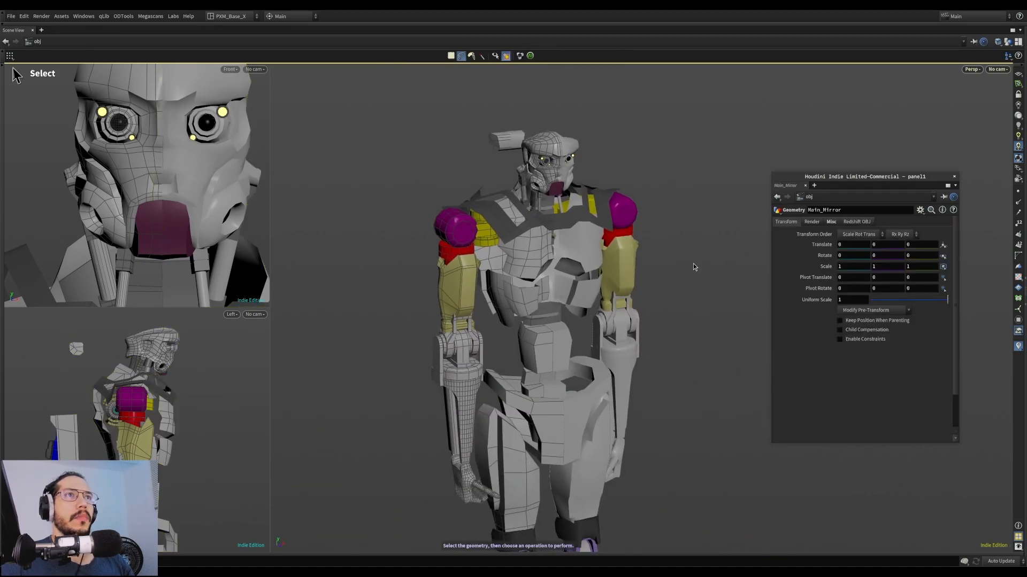
pyautogui.moveTo(636, 282); pyautogui.dragTo(510, 248)
pyautogui.moveTo(511, 249); pyautogui.dragTo(554, 161, button='right')
pyautogui.moveTo(553, 162); pyautogui.dragTo(540, 334, button='middle')
pyautogui.moveTo(540, 334); pyautogui.dragTo(557, 280)
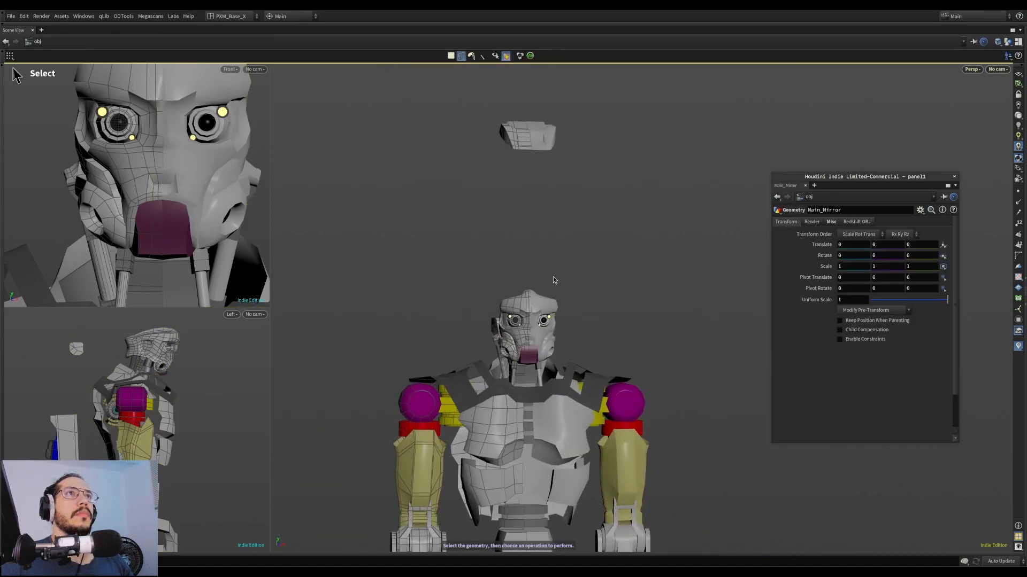
pyautogui.moveTo(557, 280); pyautogui.dragTo(589, 221, button='middle')
pyautogui.moveTo(589, 221); pyautogui.dragTo(637, 291)
# Widen the front and left views and frame the head and shoulders in the front view
pyautogui.moveTo(212, 220); pyautogui.dragTo(150, 246, button='right')
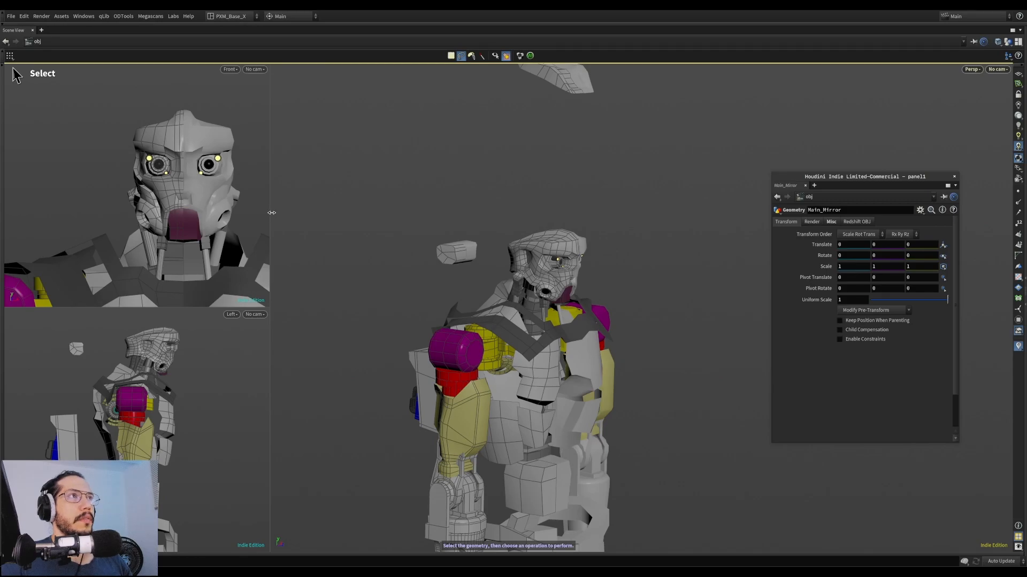
pyautogui.moveTo(270, 215); pyautogui.dragTo(379, 225)
pyautogui.moveTo(578, 251); pyautogui.dragTo(687, 179)
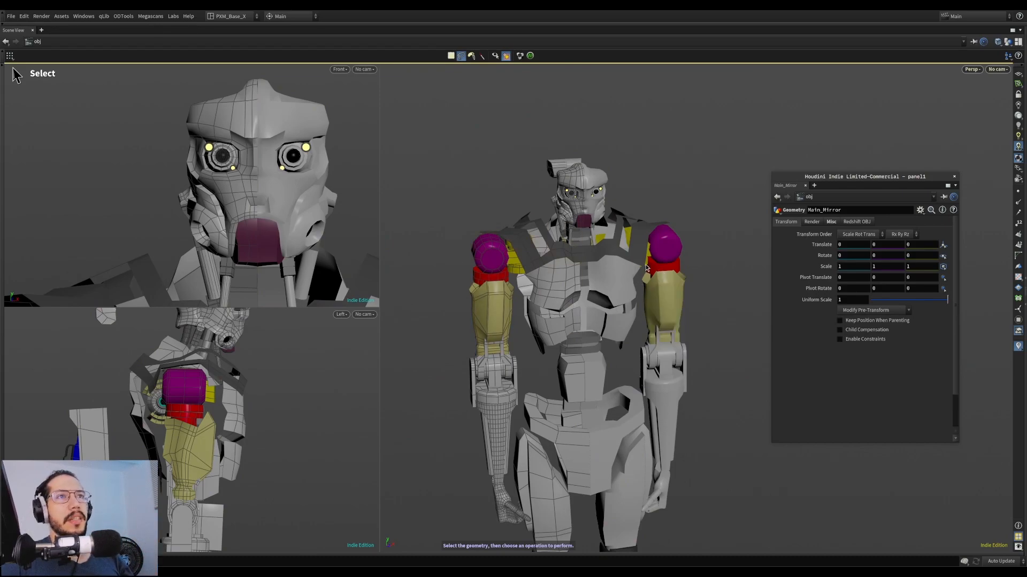
pyautogui.keyDown('alt'); pyautogui.moveTo(639, 216); pyautogui.dragTo(631, 268, button='right'); pyautogui.keyUp('alt')
pyautogui.keyDown('alt'); pyautogui.moveTo(631, 268); pyautogui.dragTo(591, 167, button='middle'); pyautogui.keyUp('alt')
pyautogui.keyDown('alt'); pyautogui.moveTo(591, 167); pyautogui.dragTo(625, 172); pyautogui.keyUp('alt')
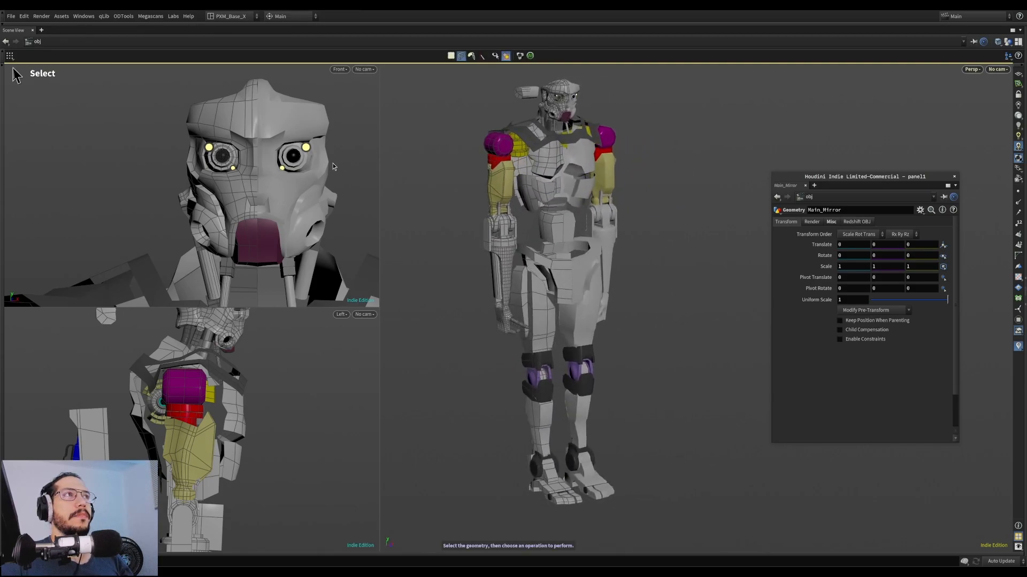
pyautogui.keyDown('alt'); pyautogui.moveTo(377, 209); pyautogui.dragTo(289, 180, button='middle'); pyautogui.keyUp('alt')
pyautogui.keyDown('alt'); pyautogui.moveTo(291, 180); pyautogui.dragTo(296, 205, button='right'); pyautogui.keyUp('alt')
pyautogui.keyDown('alt'); pyautogui.moveTo(297, 205); pyautogui.dragTo(277, 227, button='middle'); pyautogui.keyUp('alt')
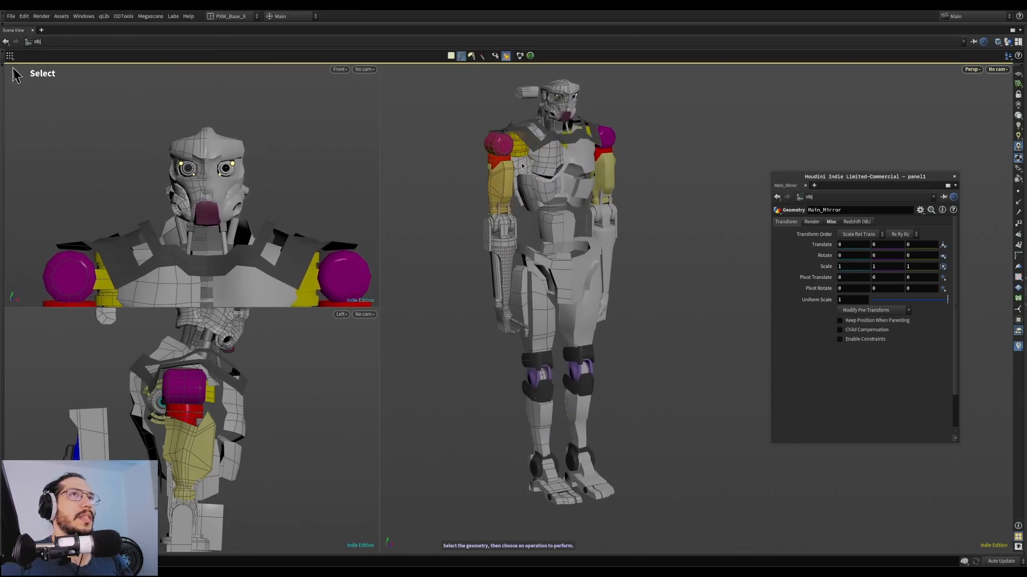
# Examine the whole robot's silhouette and proportions from several angles, both close up and at full height
pyautogui.keyDown('alt'); pyautogui.moveTo(629, 131); pyautogui.dragTo(686, 190, button='middle'); pyautogui.keyUp('alt')
pyautogui.keyDown('alt'); pyautogui.moveTo(686, 190); pyautogui.dragTo(687, 141, button='right'); pyautogui.keyUp('alt')
pyautogui.keyDown('alt'); pyautogui.moveTo(687, 141); pyautogui.dragTo(577, 166); pyautogui.keyUp('alt')
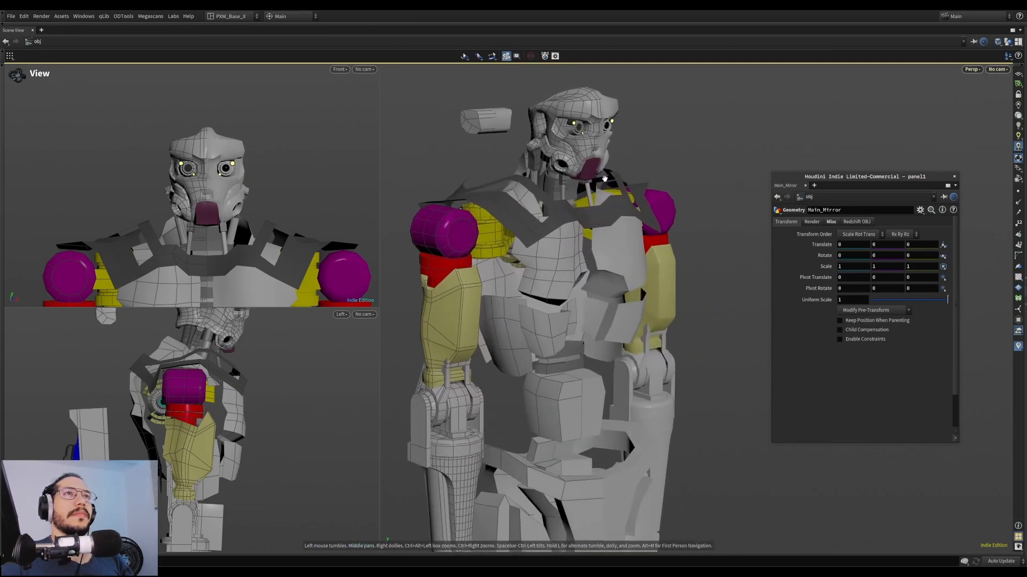
pyautogui.keyDown('alt'); pyautogui.moveTo(578, 166); pyautogui.dragTo(564, 202, button='right'); pyautogui.keyUp('alt')
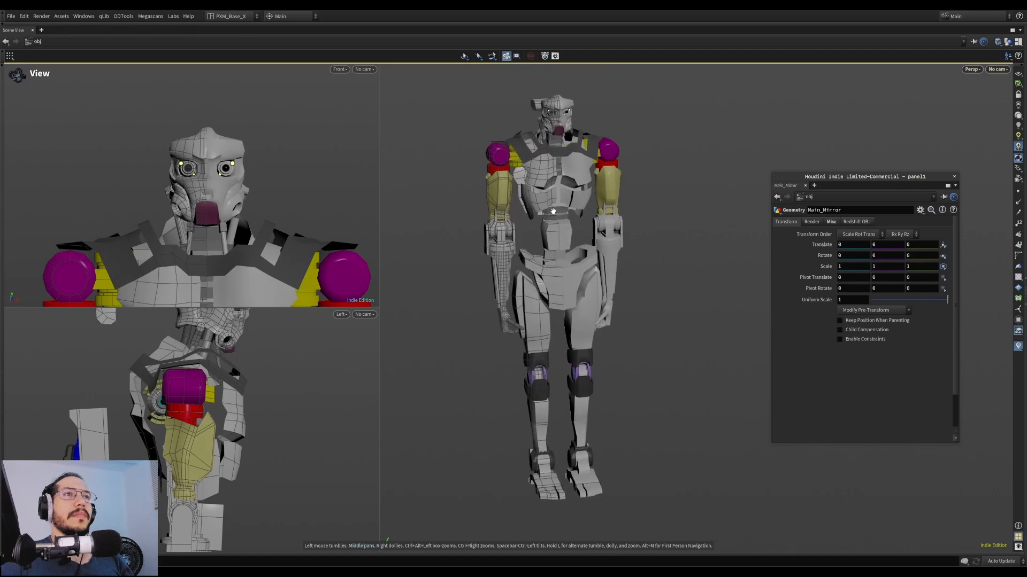
pyautogui.keyDown('alt'); pyautogui.moveTo(591, 186); pyautogui.dragTo(628, 144); pyautogui.keyUp('alt')
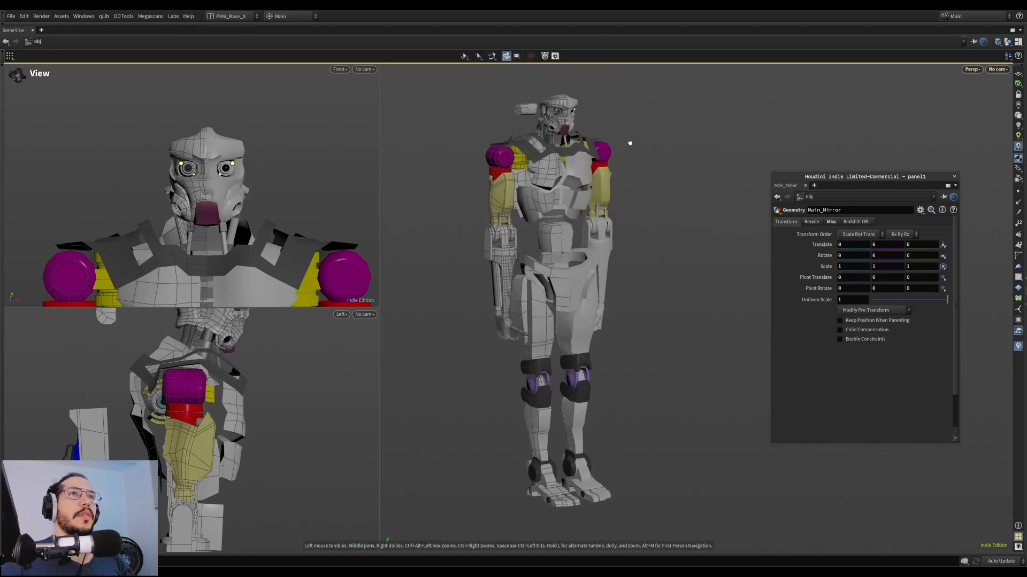
pyautogui.moveTo(732, 166); pyautogui.dragTo(647, 227)
pyautogui.moveTo(646, 227); pyautogui.dragTo(559, 297, button='right')
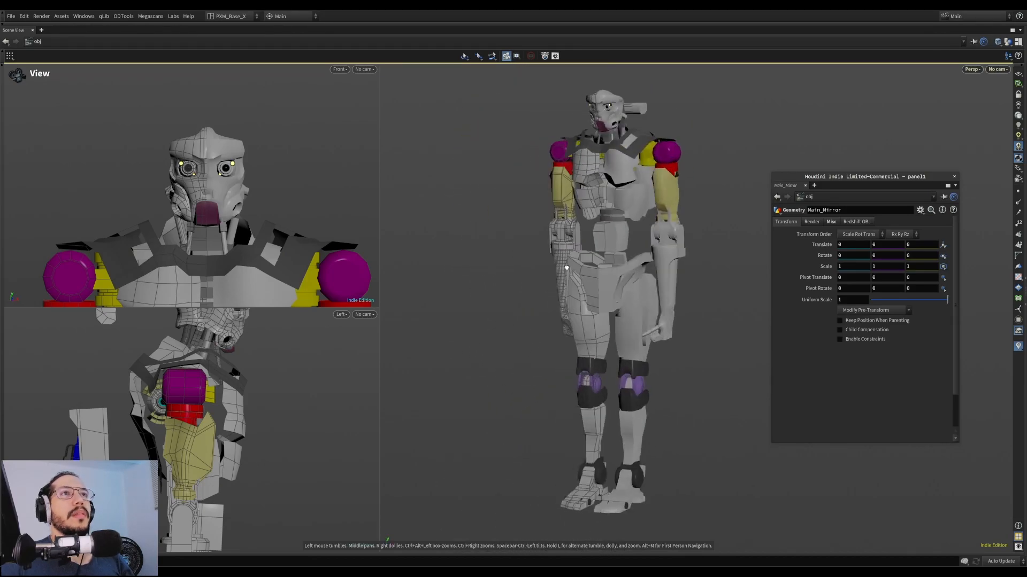
pyautogui.moveTo(593, 162); pyautogui.dragTo(609, 209)
pyautogui.press('s')
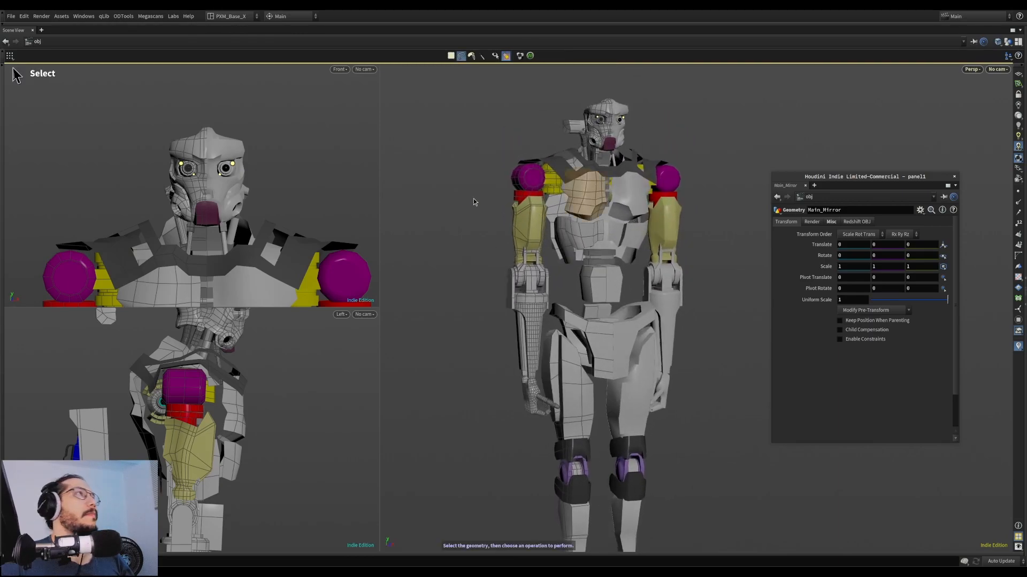